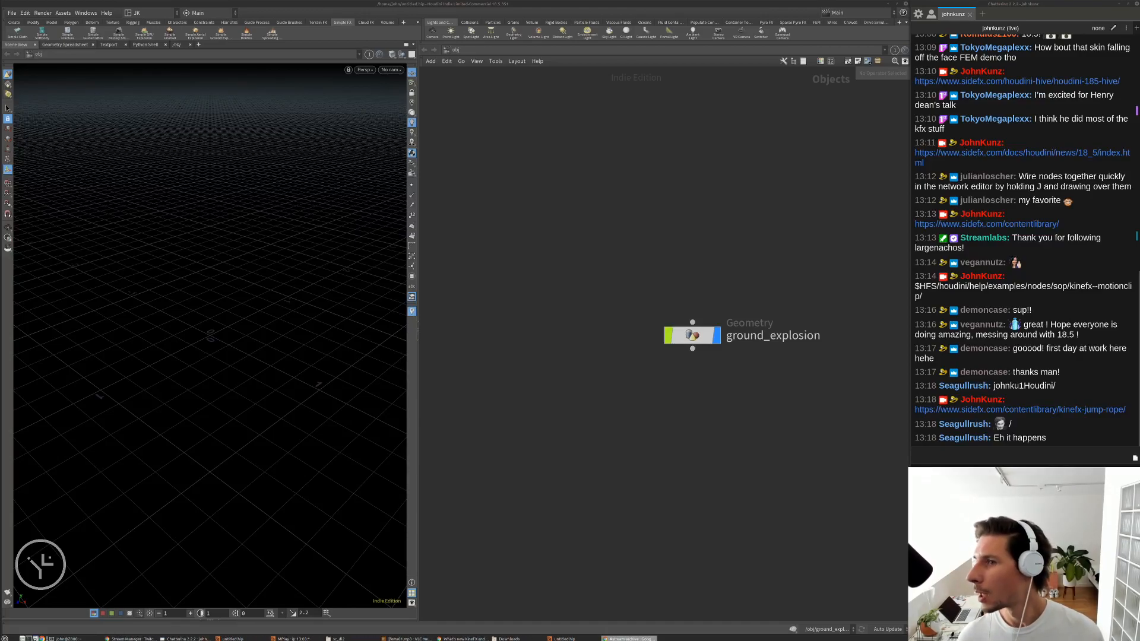
- Copy the download link of the PureVEX.week1_BREAKDOWN.hipnc attachment in the stream-archive channel and switch to the terminal
drag(1139, 111, 1091, 111)
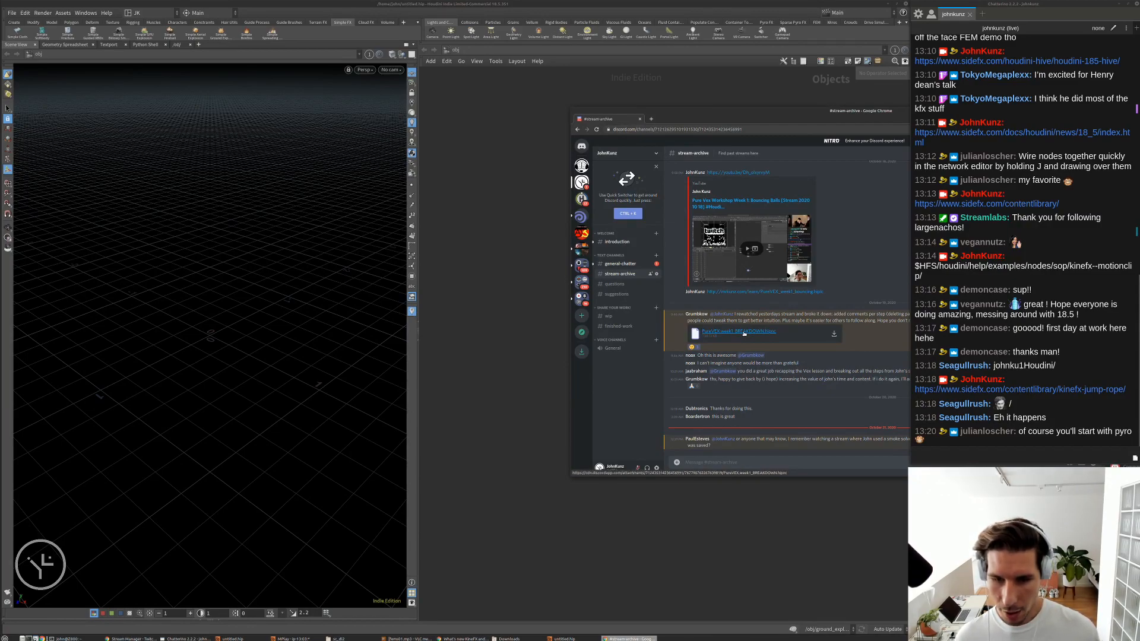
drag(746, 332, 745, 131)
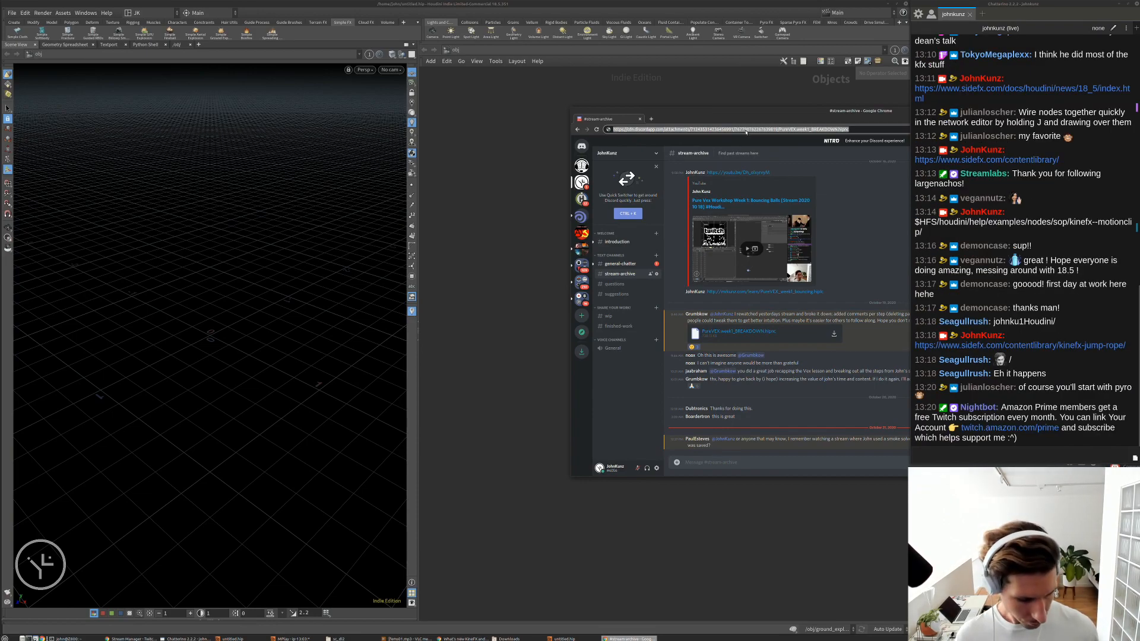
click(68, 639)
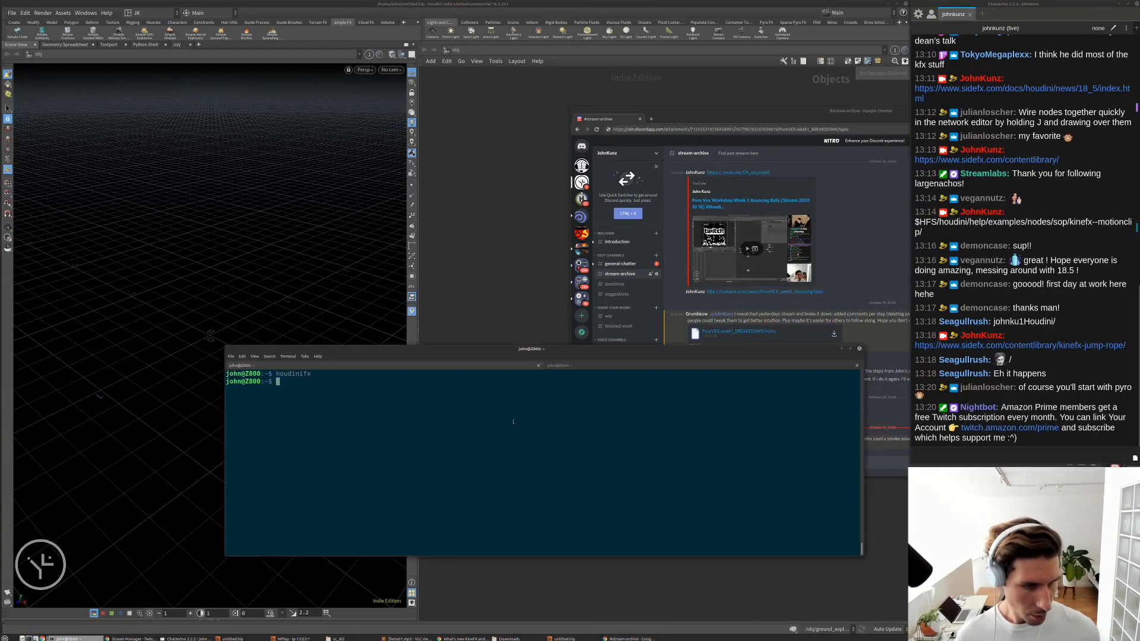
- Launch houdinifx from the command line with the copied PureVEX.week1_BREAKDOWN.hipnc URL as the file to open
text(houdini)
key(ctrl+shift+v)
key(Home)
key(Right)
key(Right)
key(Right)
key(Right)
key(Right)
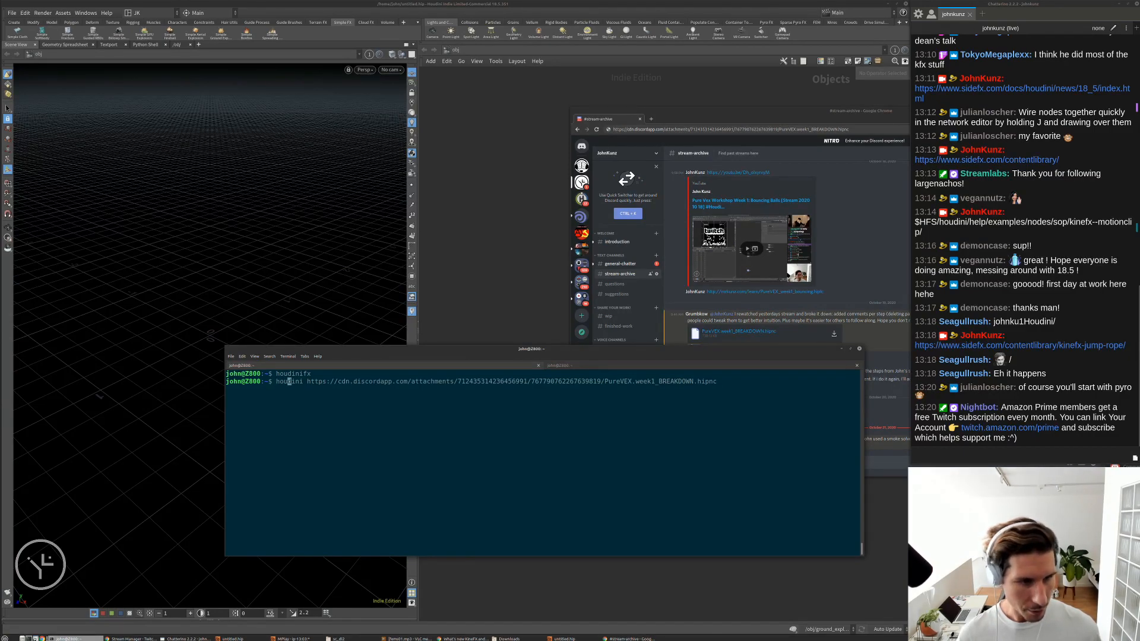
key(Right)
key(Right)
text(fx)
key(Return)
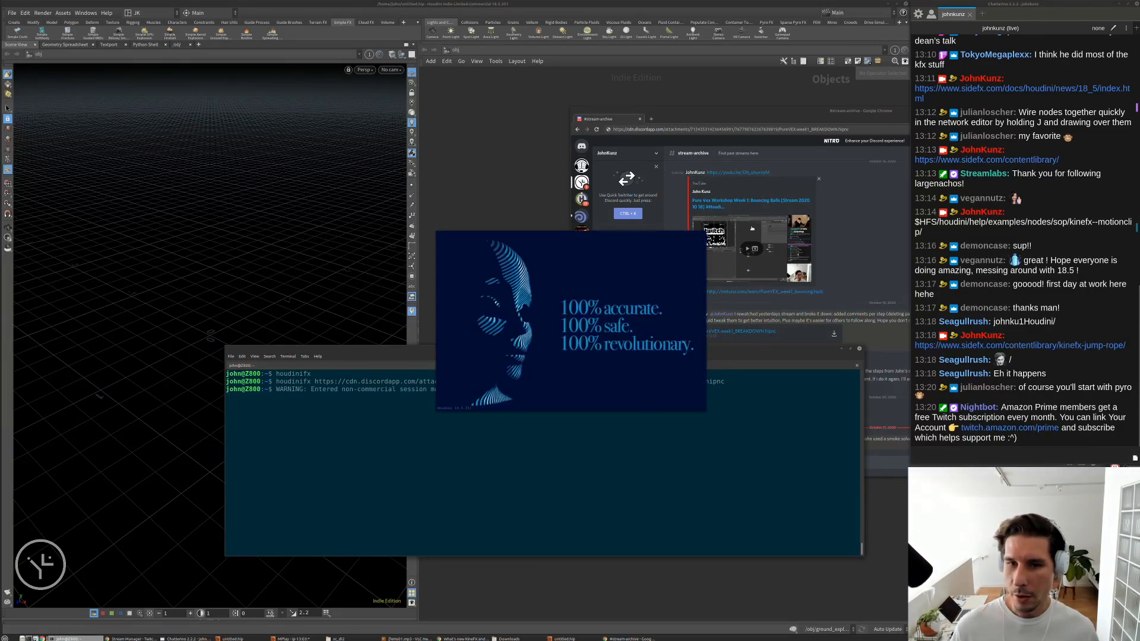
- Copy the Pure Vex Workshop Week 1 video link from Discord and post it in the stream chat
right_click(723, 200)
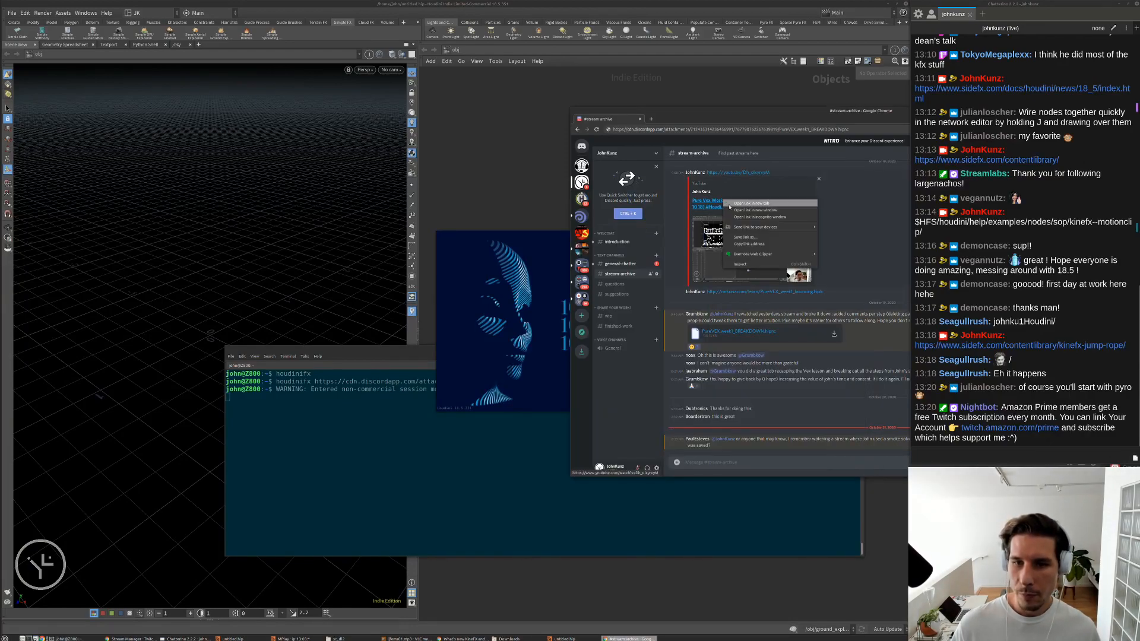
click(748, 244)
click(948, 454)
key(ctrl+v)
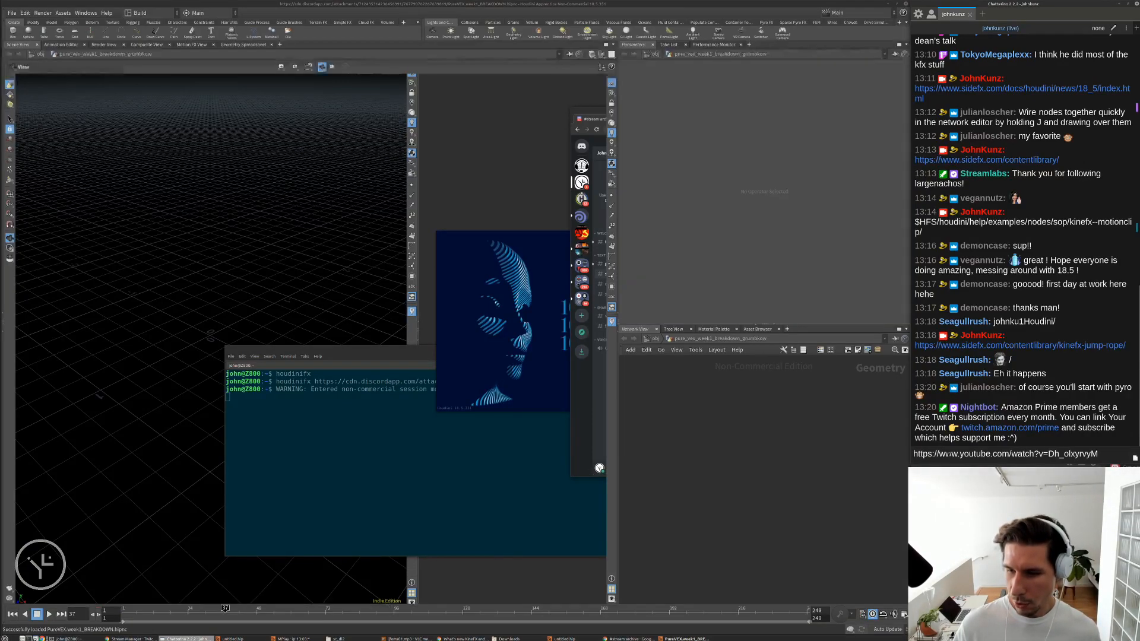
key(Return)
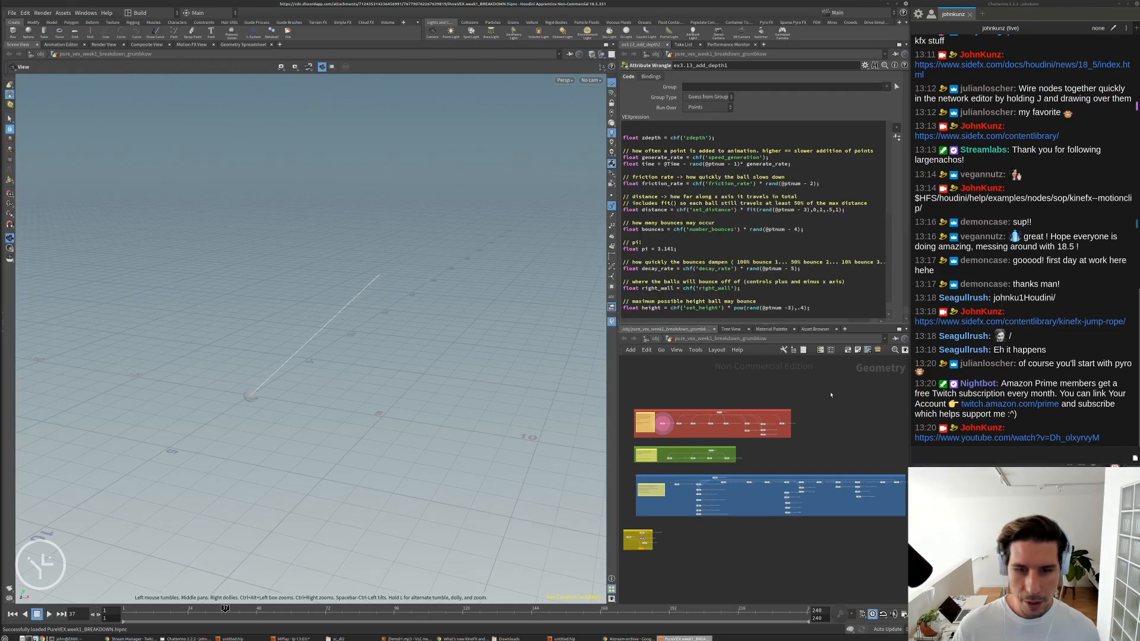
- Examine the sticky note and example nodes in the red network box, and display the ex1.3_add_ui_control wrangle
scroll(677, 418, up, 10)
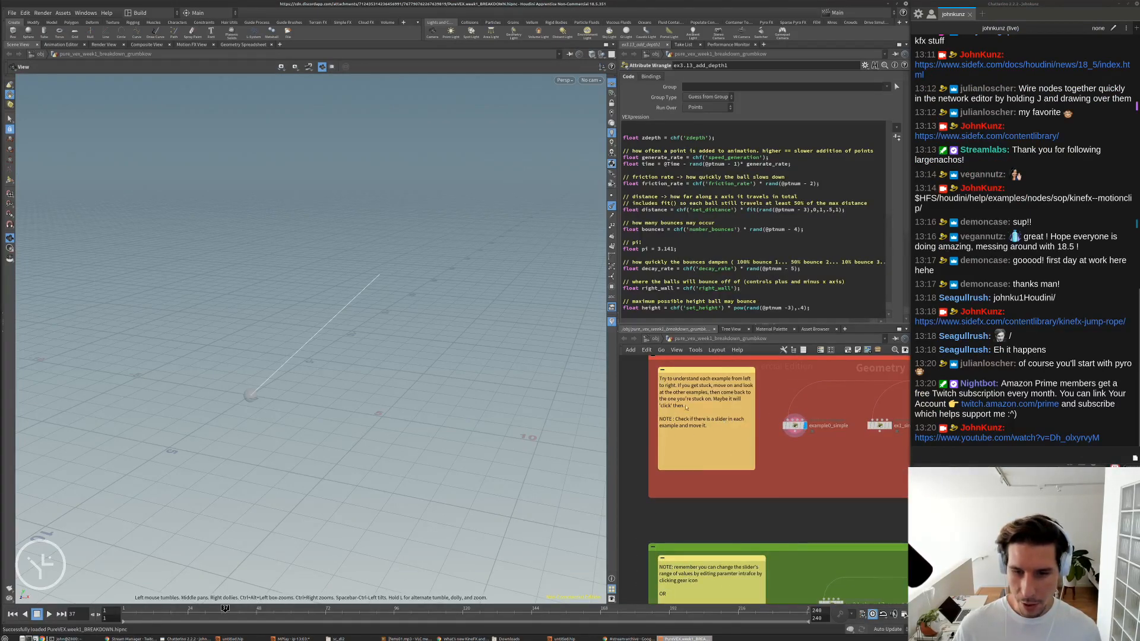
scroll(797, 427, down, 3)
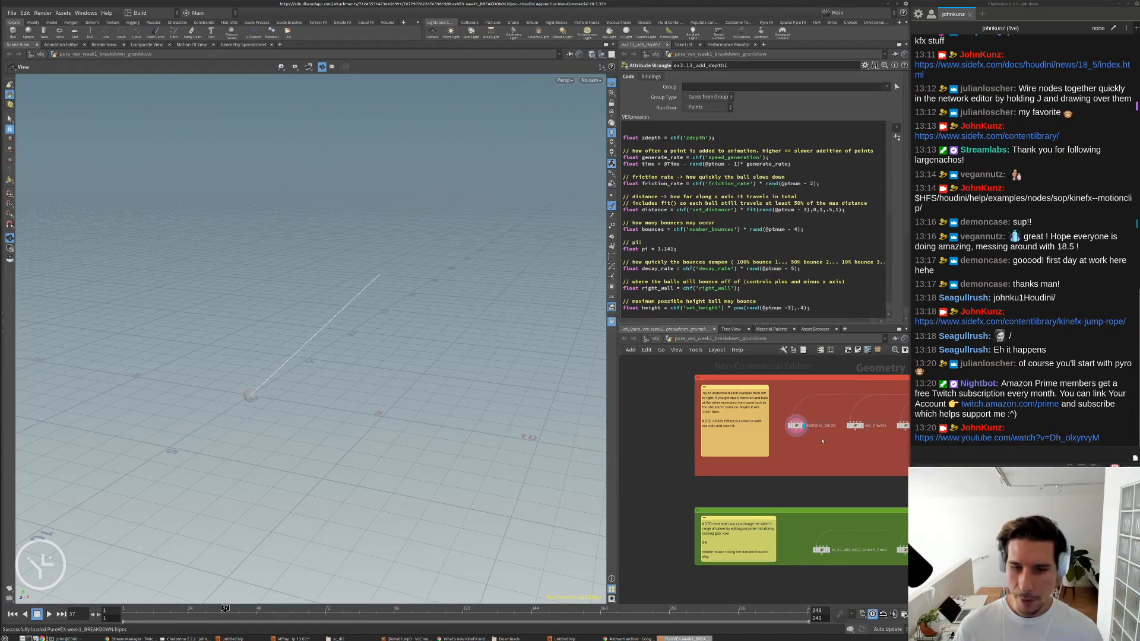
scroll(822, 440, up, 3)
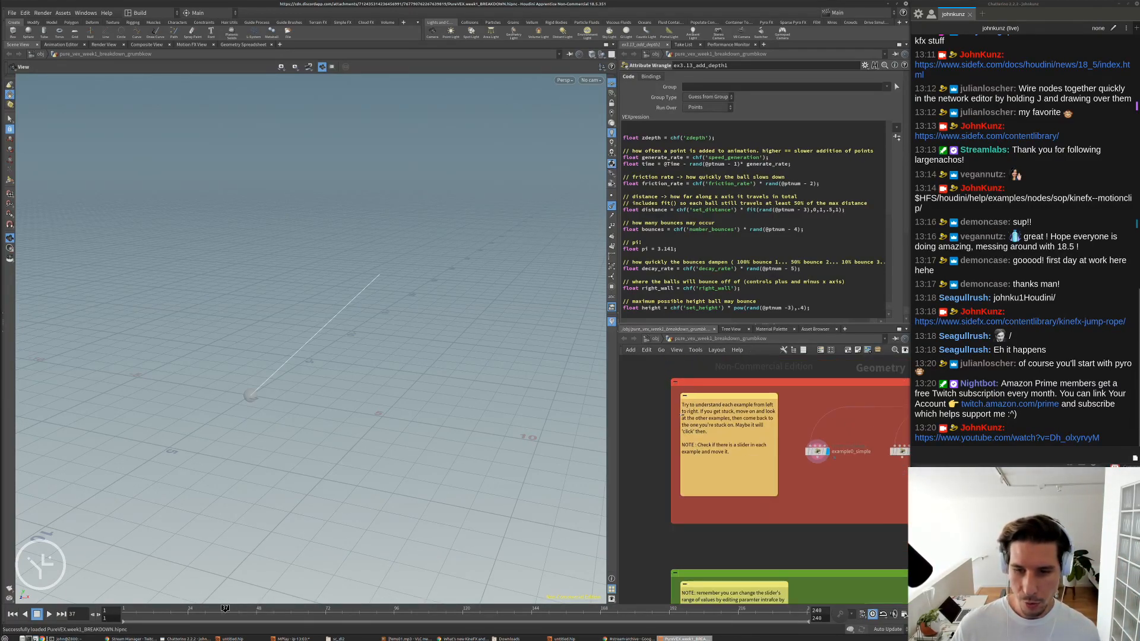
scroll(681, 414, down, 3)
middle_drag(813, 463, 764, 445)
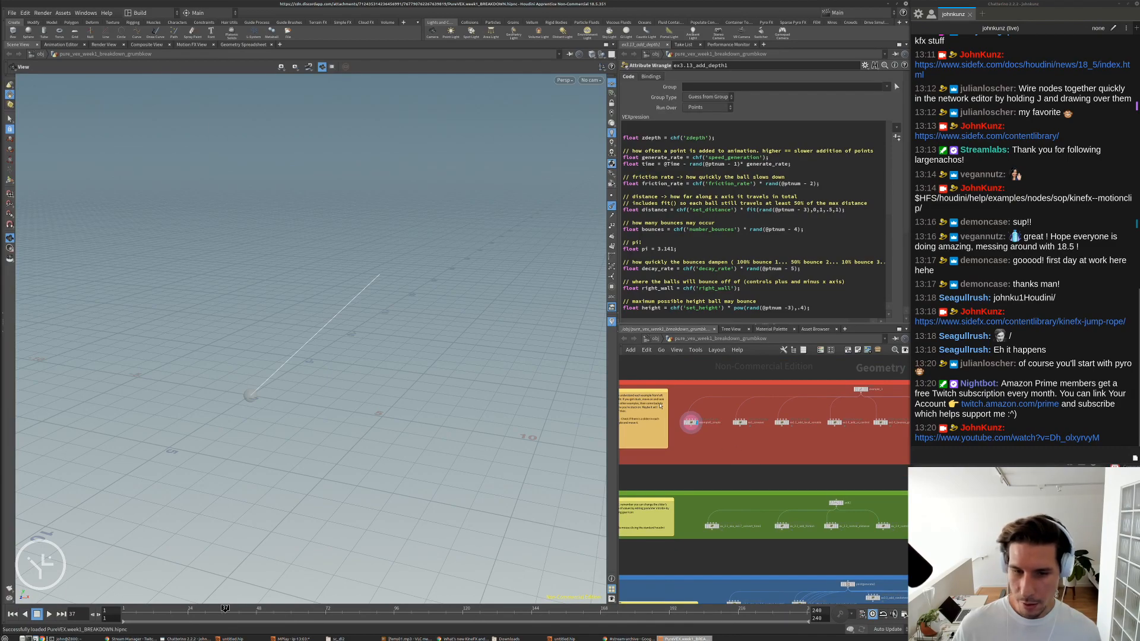
scroll(841, 425, up, 2)
click(833, 422)
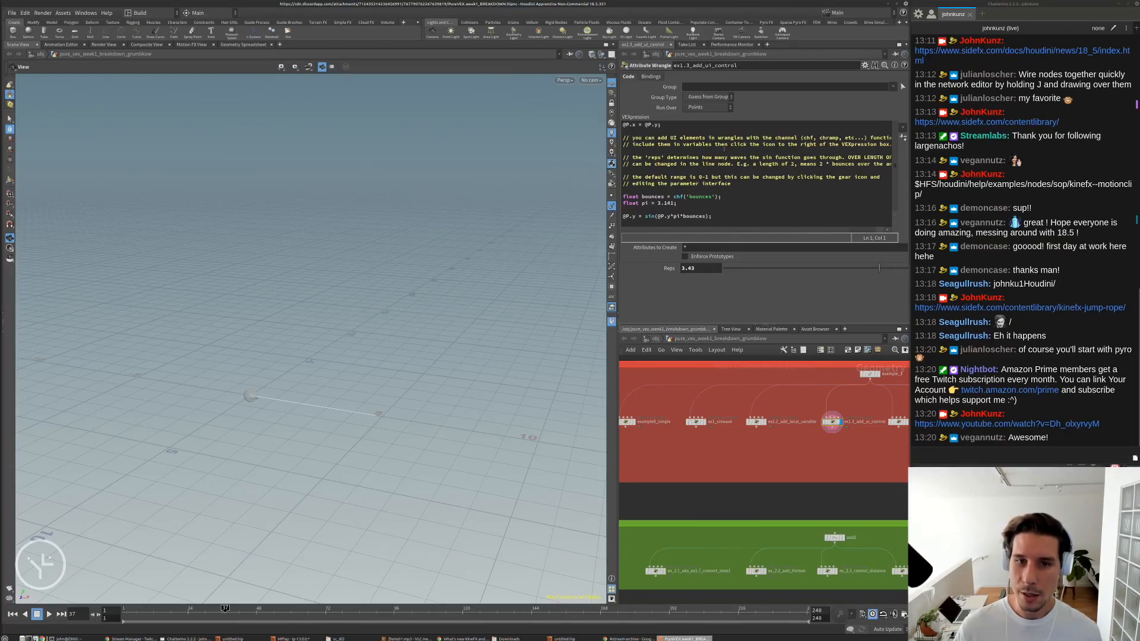
- Review the green and blue network boxes, and display the ex3.1_aka_ex_2.4_control_height1 wrangle with its VEX code
scroll(776, 461, down, 3)
middle_drag(776, 461, 824, 457)
scroll(689, 428, up, 3)
middle_drag(686, 544, 663, 457)
middle_drag(784, 558, 689, 486)
scroll(690, 486, down, 3)
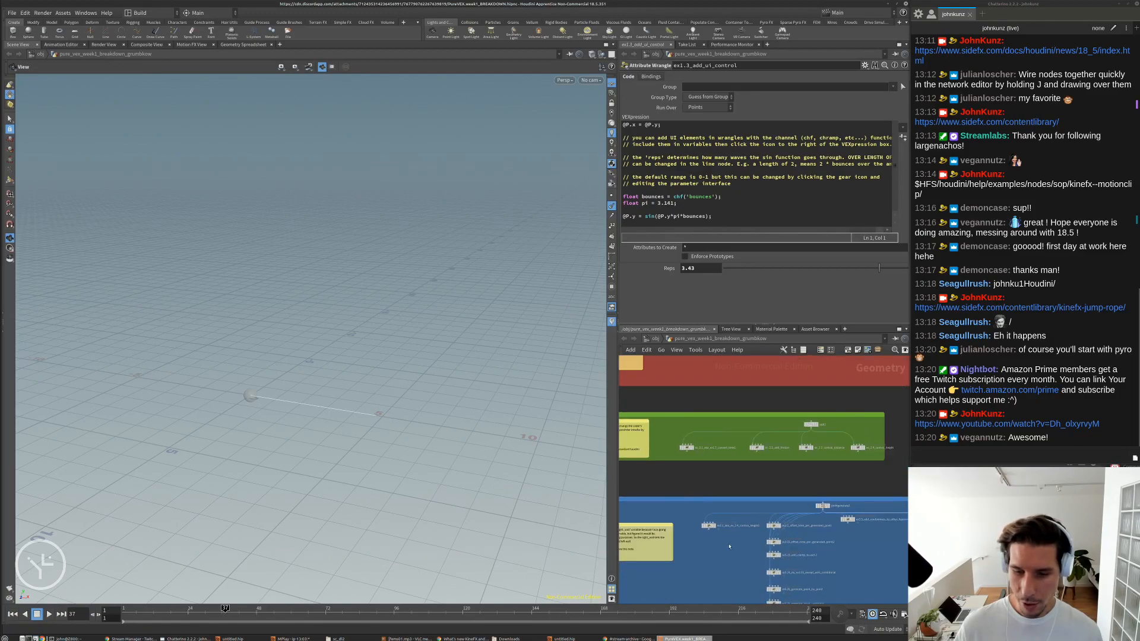
middle_drag(728, 545, 711, 495)
scroll(707, 489, up, 3)
click(691, 461)
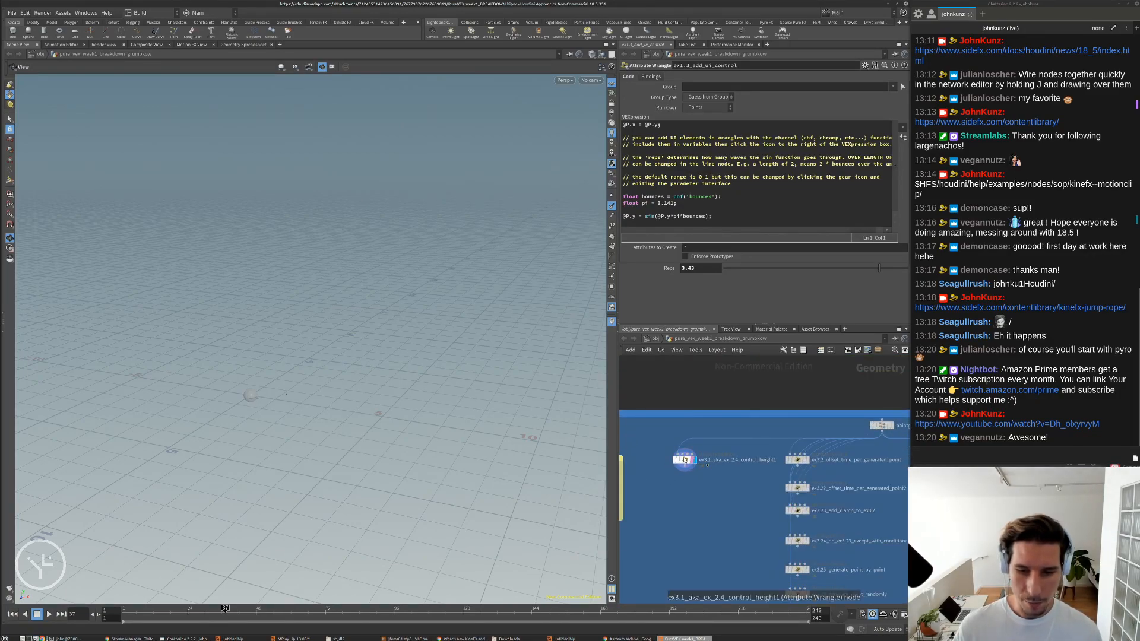
scroll(682, 466, up, 2)
click(685, 461)
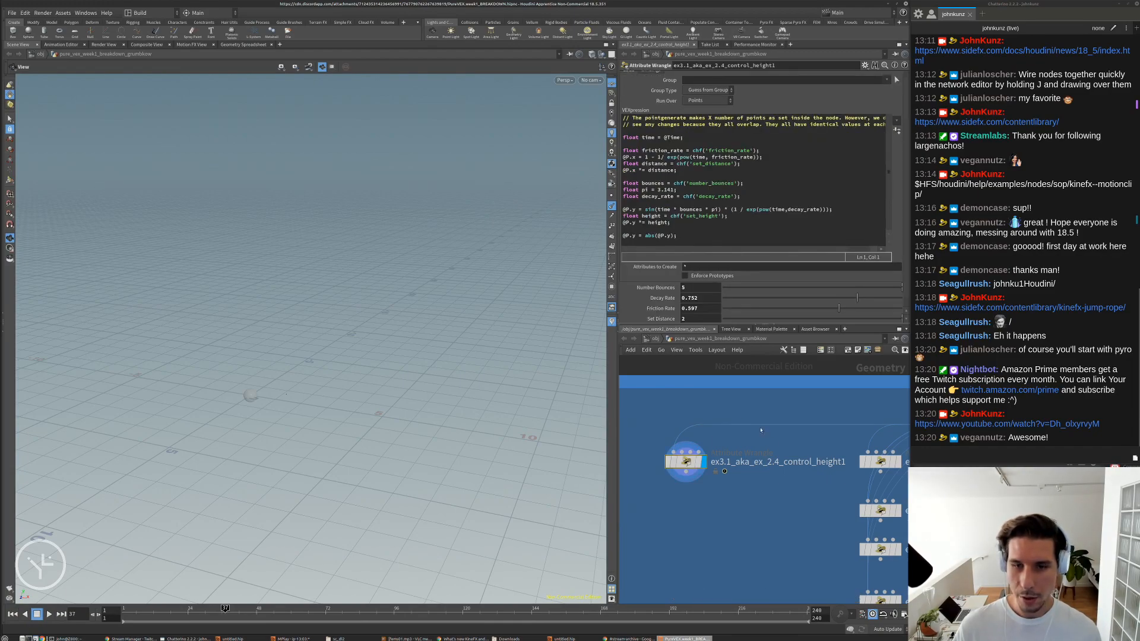
- Display the ex3.2_offset_time_per_generated_point wrangle and show its VEX code
scroll(763, 439, down, 4)
middle_drag(838, 454, 747, 416)
scroll(747, 415, up, 3)
click(746, 415)
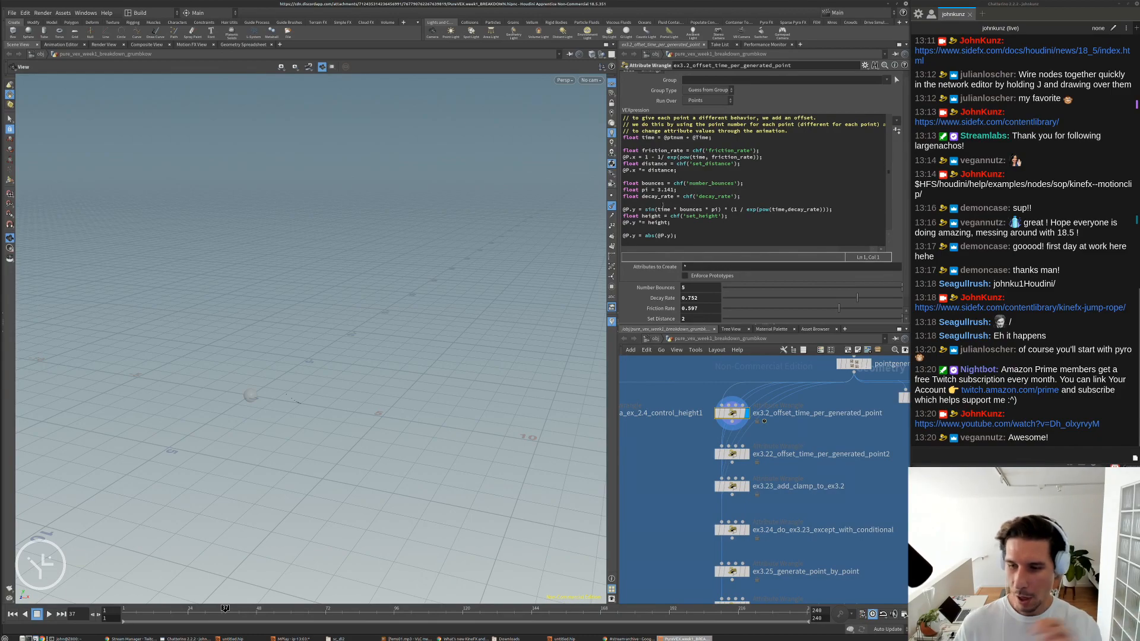
- Examine the whole network layout, the blue box's sticky note and the neighbouring ex3.1 wrangle node
key(h)
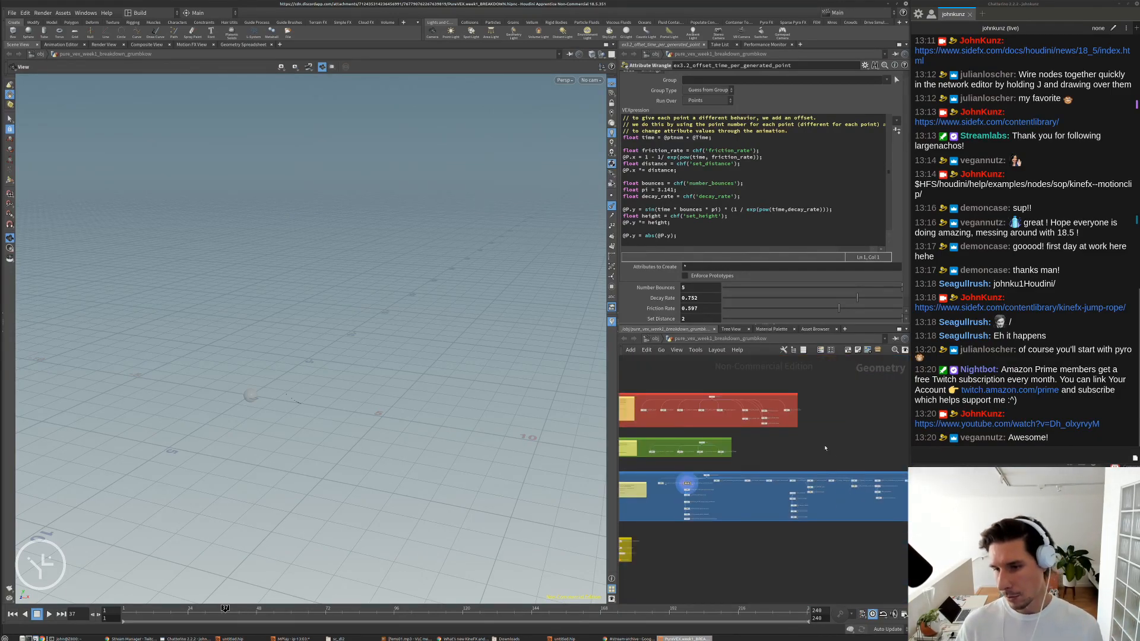
key(h)
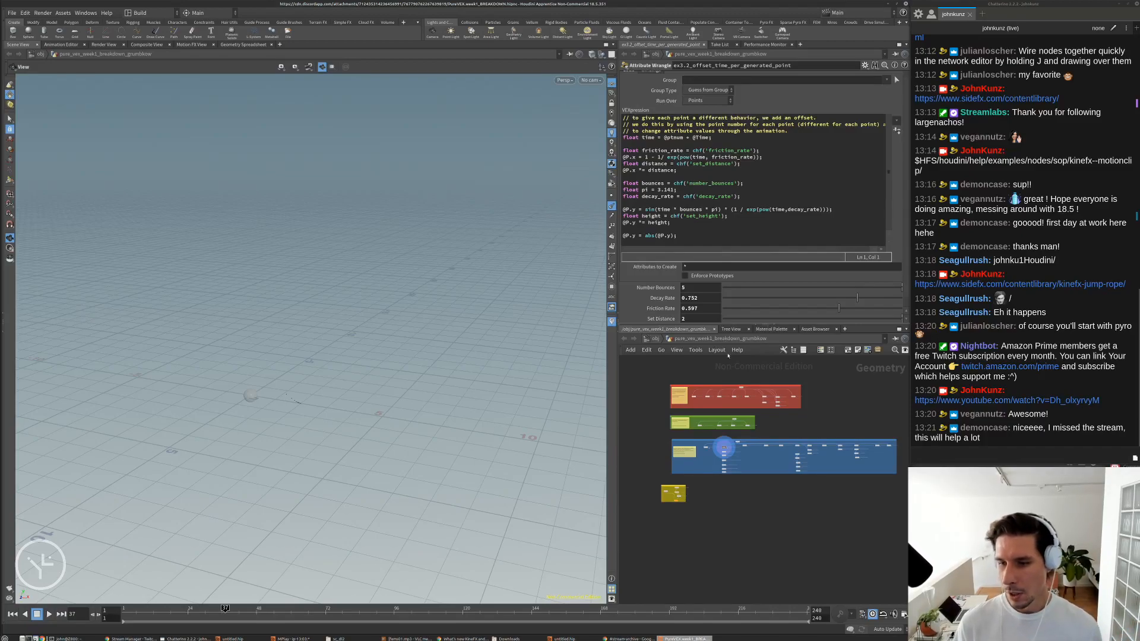
scroll(692, 432, up, 8)
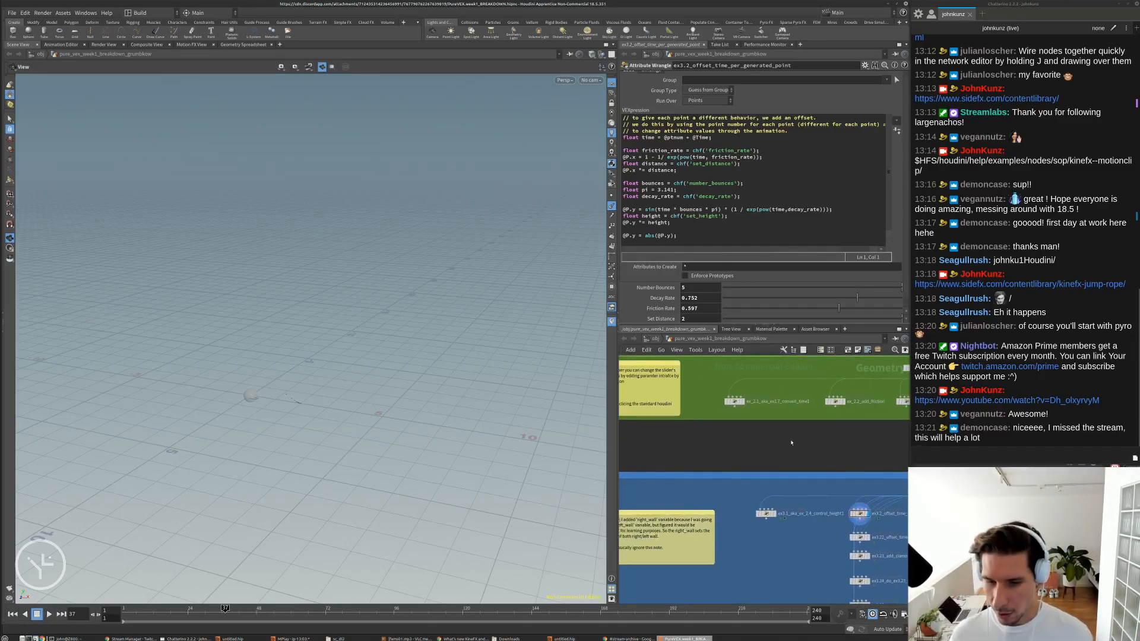
scroll(719, 446, down, 3)
scroll(685, 502, up, 5)
scroll(685, 501, down, 2)
scroll(684, 502, up, 2)
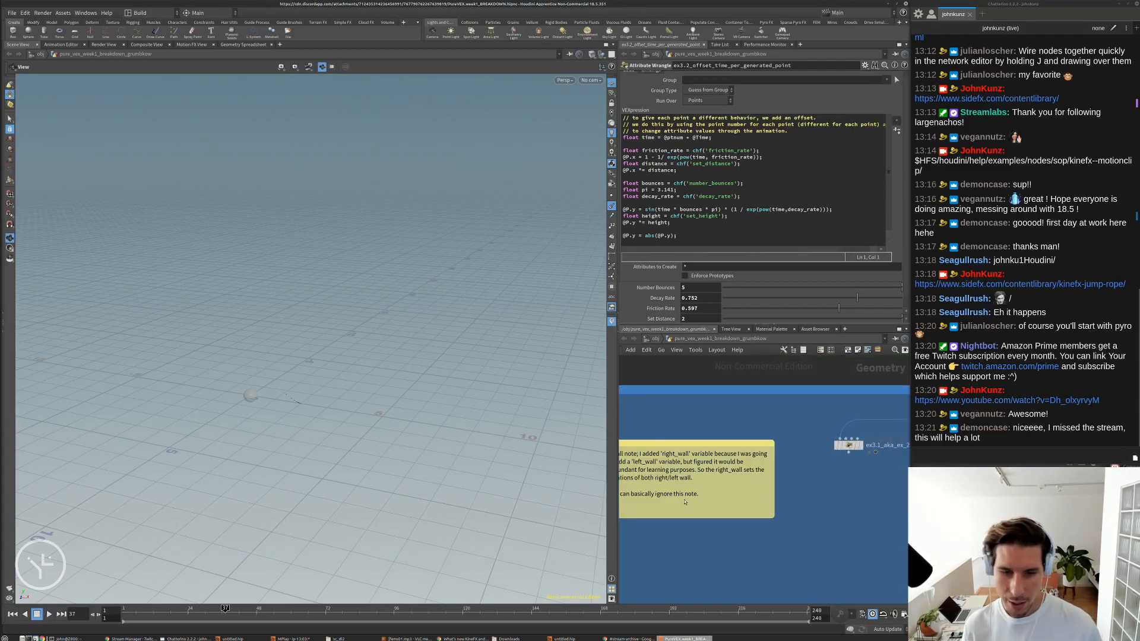
middle_drag(821, 476, 758, 498)
scroll(821, 477, up, 2)
middle_drag(821, 477, 758, 489)
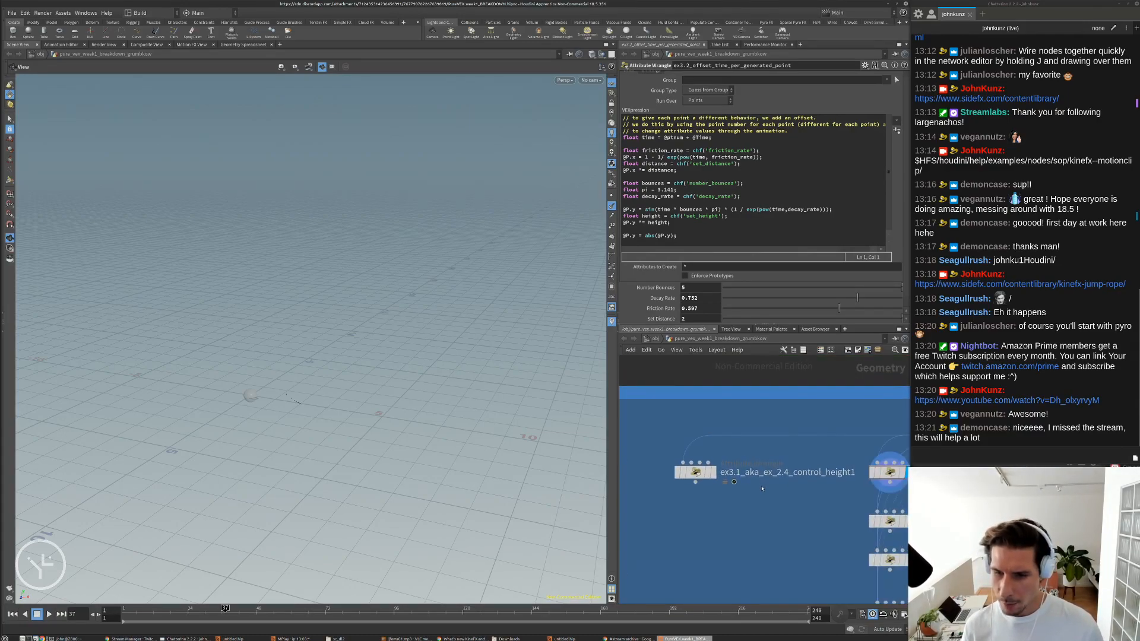
- Examine the sticky notes of the green and red network boxes and the node chains in the blue box
scroll(756, 491, down, 2)
scroll(757, 491, down, 3)
middle_drag(713, 423, 723, 470)
middle_drag(653, 463, 717, 469)
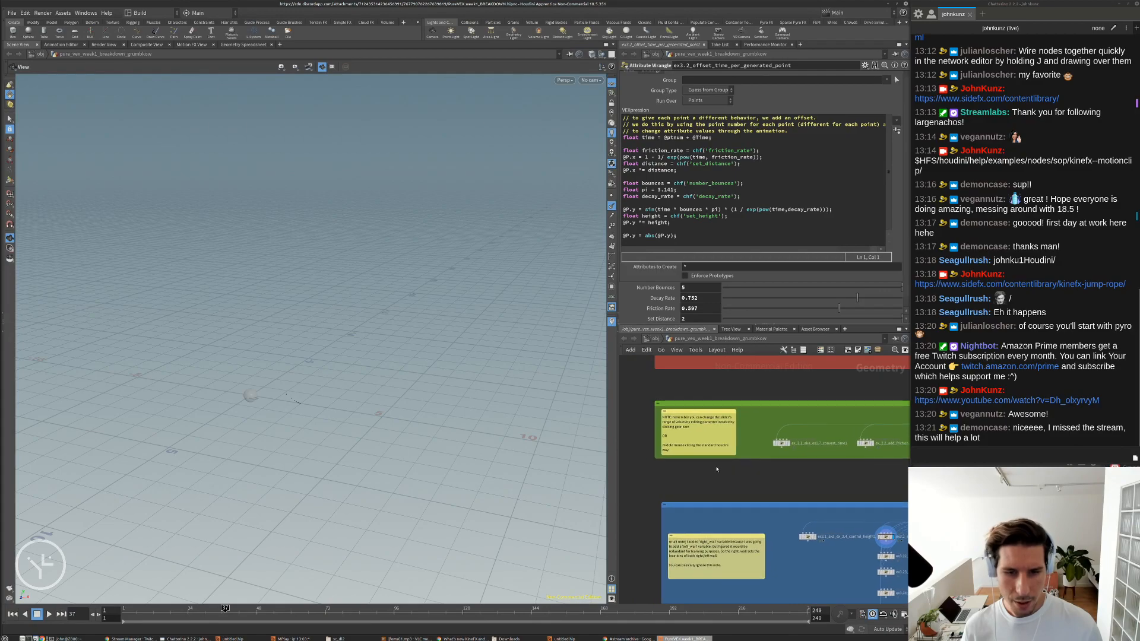
scroll(665, 446, up, 2)
scroll(665, 445, up, 1)
middle_drag(708, 426, 644, 499)
middle_drag(705, 412, 705, 481)
scroll(705, 481, down, 2)
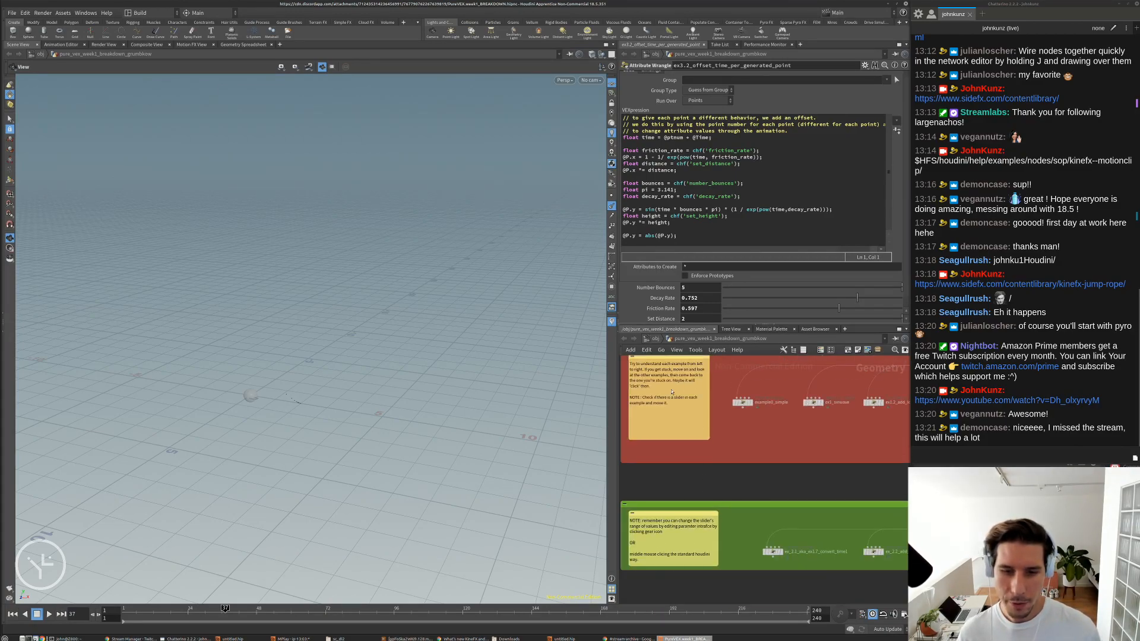
middle_drag(801, 443, 687, 459)
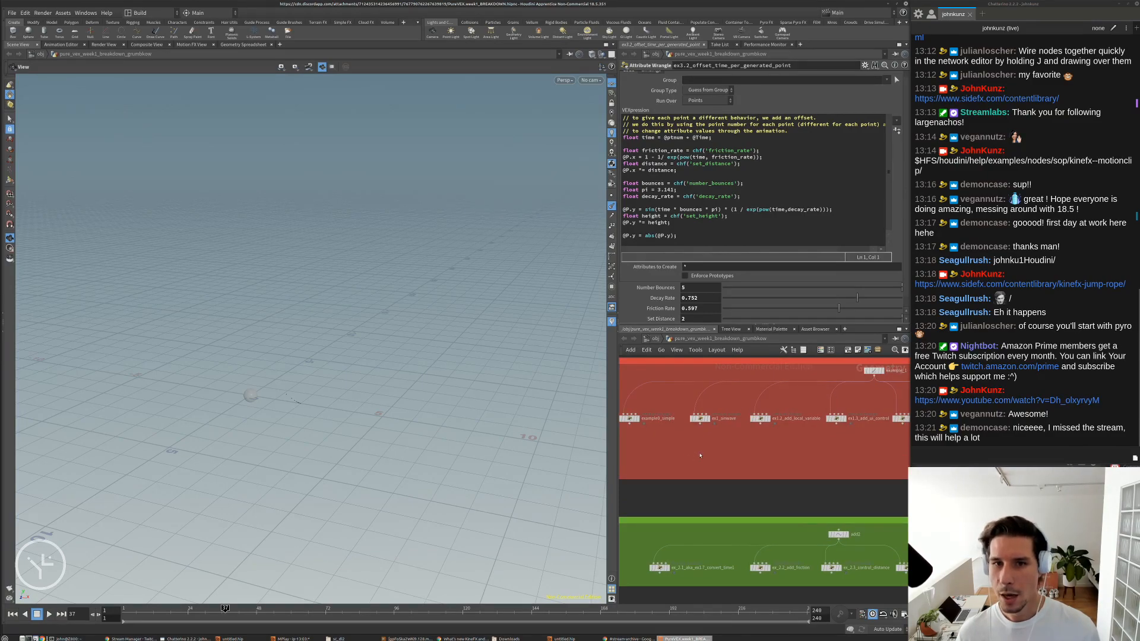
scroll(709, 466, down, 2)
middle_drag(781, 485, 731, 397)
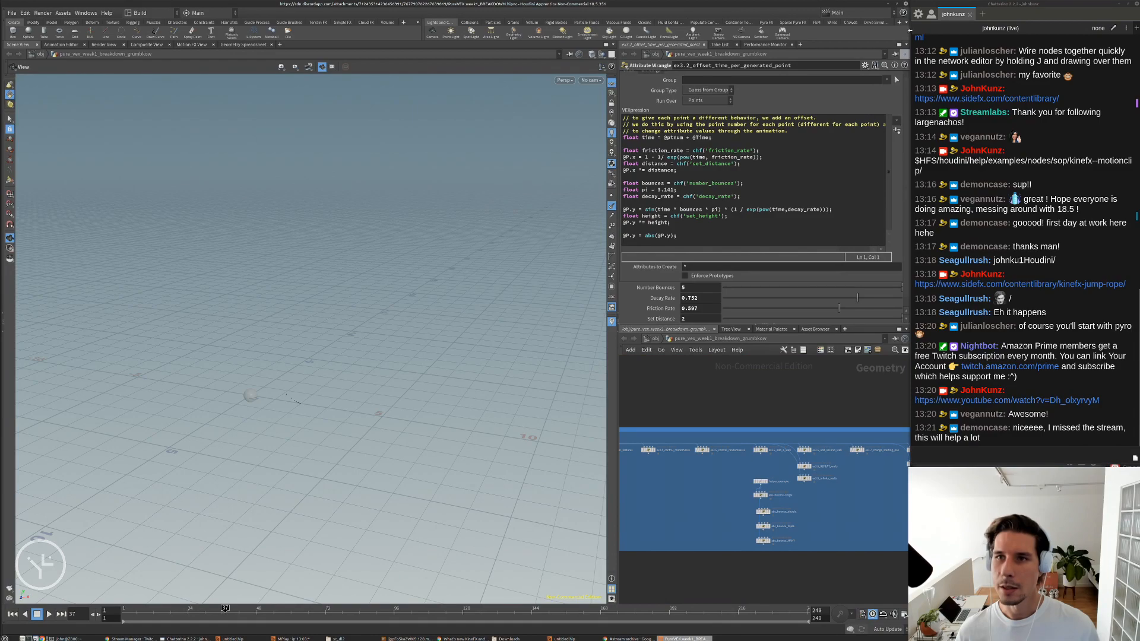
- Copy the full chat message containing the YouTube link and submit it in a new Chrome tab
right_click(1002, 400)
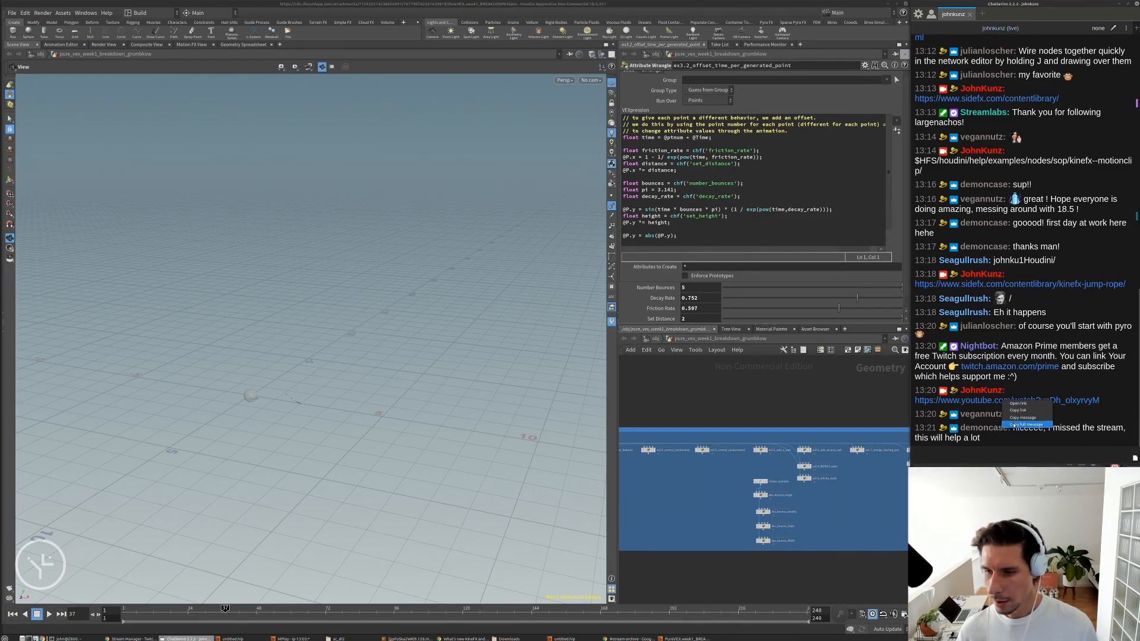
click(1013, 425)
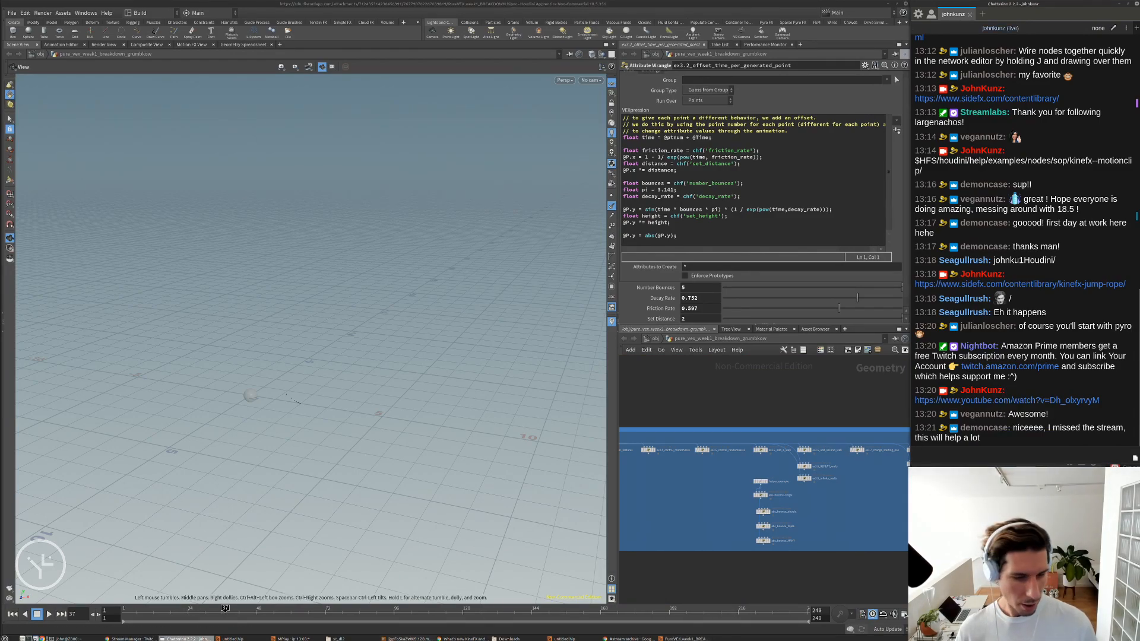
click(460, 639)
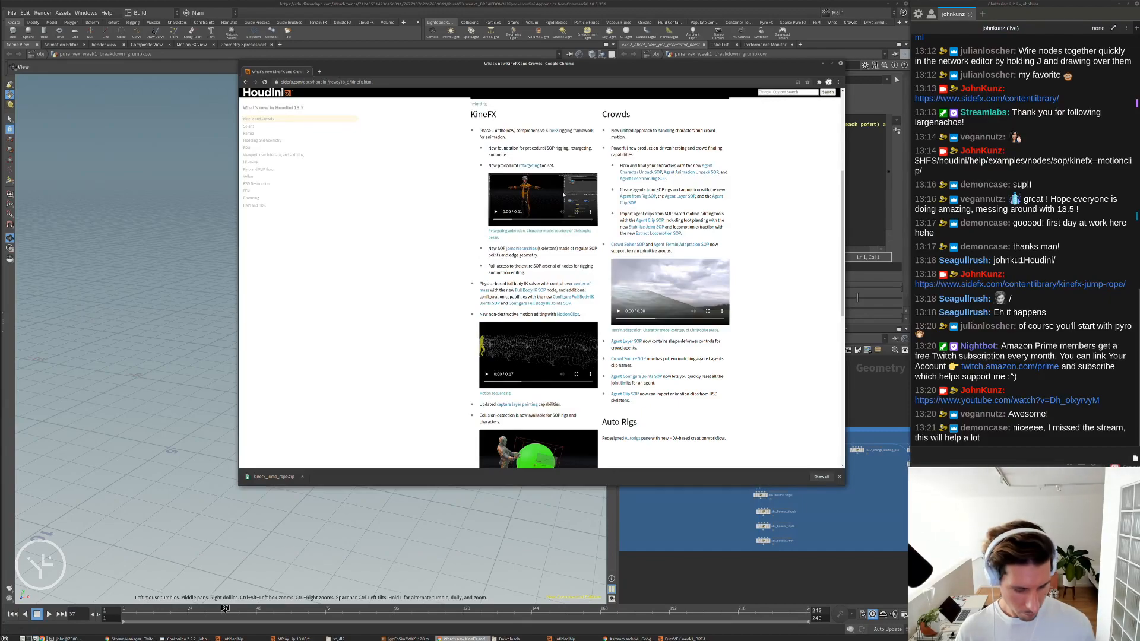
key(ctrl+t)
key(ctrl+v)
key(Return)
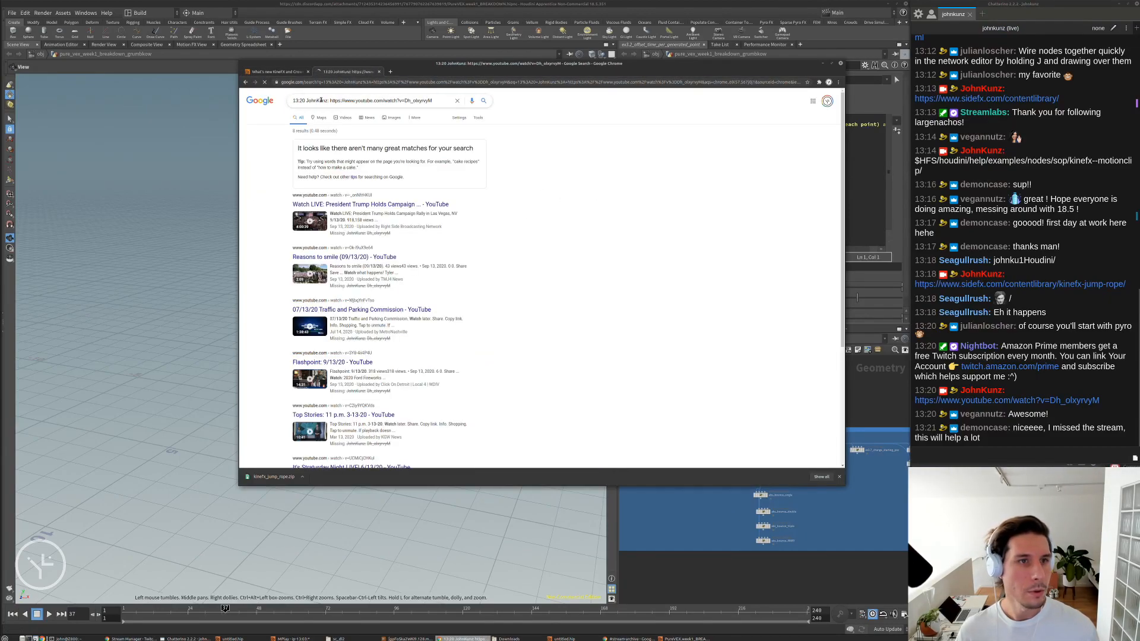
- Remove the time and username prefix from the address so only the YouTube URL remains, and load the video
click(316, 82)
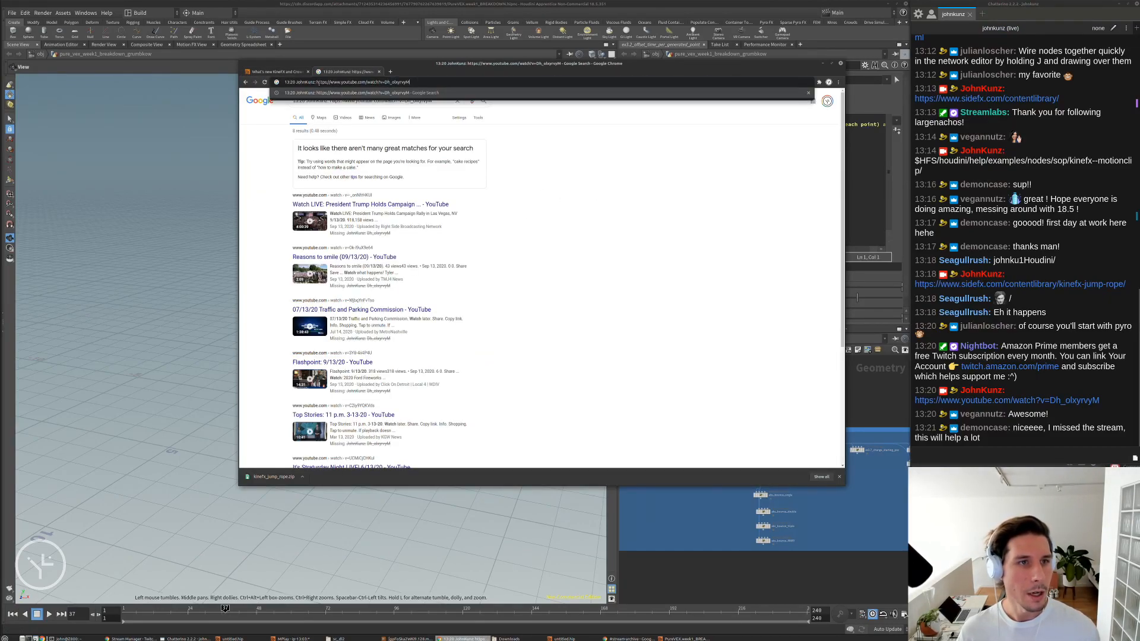
mouse_move(317, 82)
mouse_down()
mouse_move(306, 95)
mouse_move(310, 82)
mouse_up()
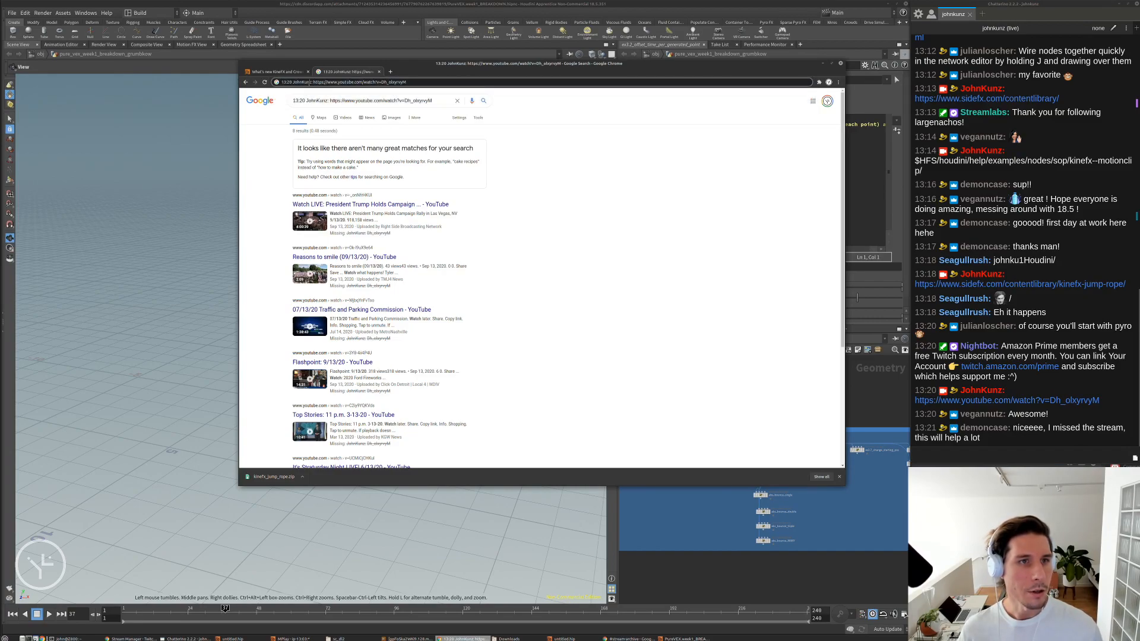
key(BackSpace)
key(Return)
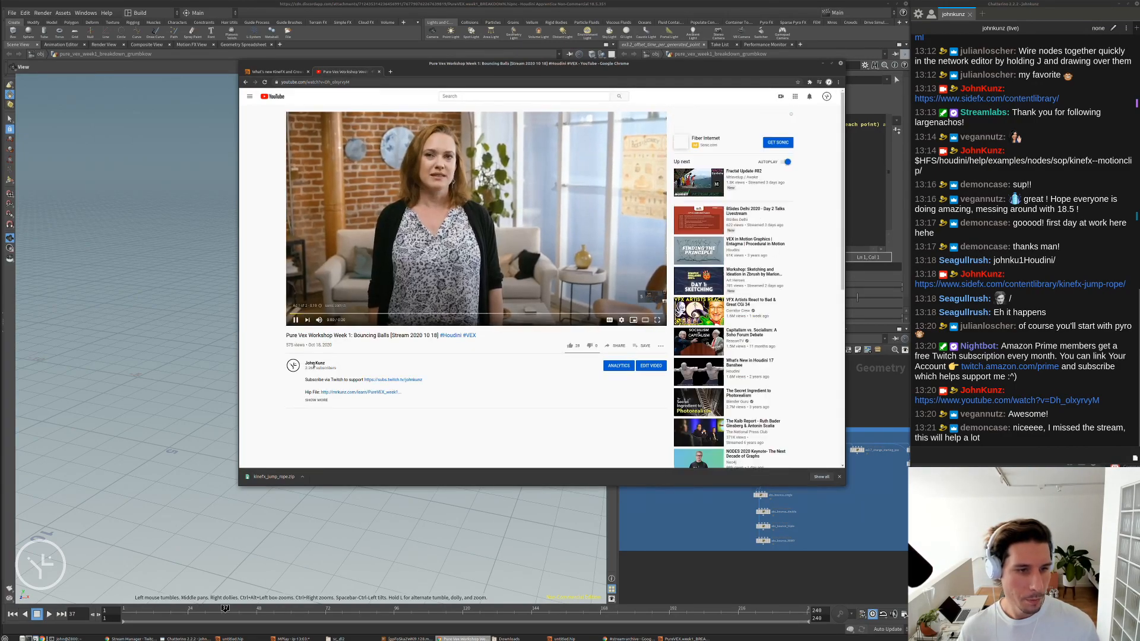
- Pause the video and paste the copied address of the description's hip file link into the address bar
click(295, 320)
right_click(341, 392)
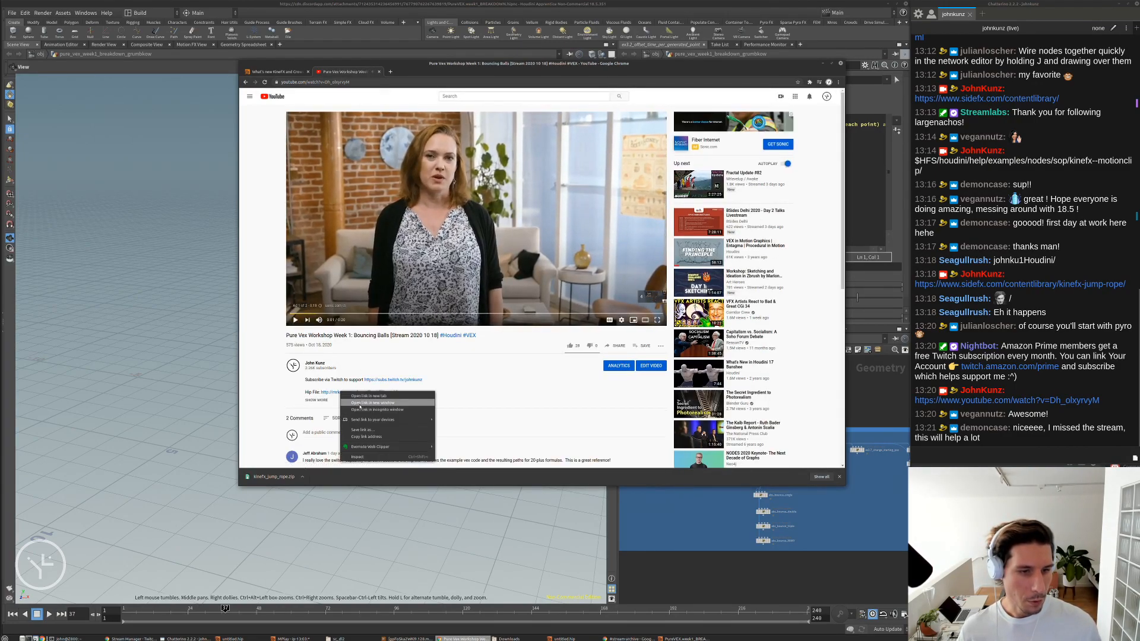
click(375, 430)
click(356, 81)
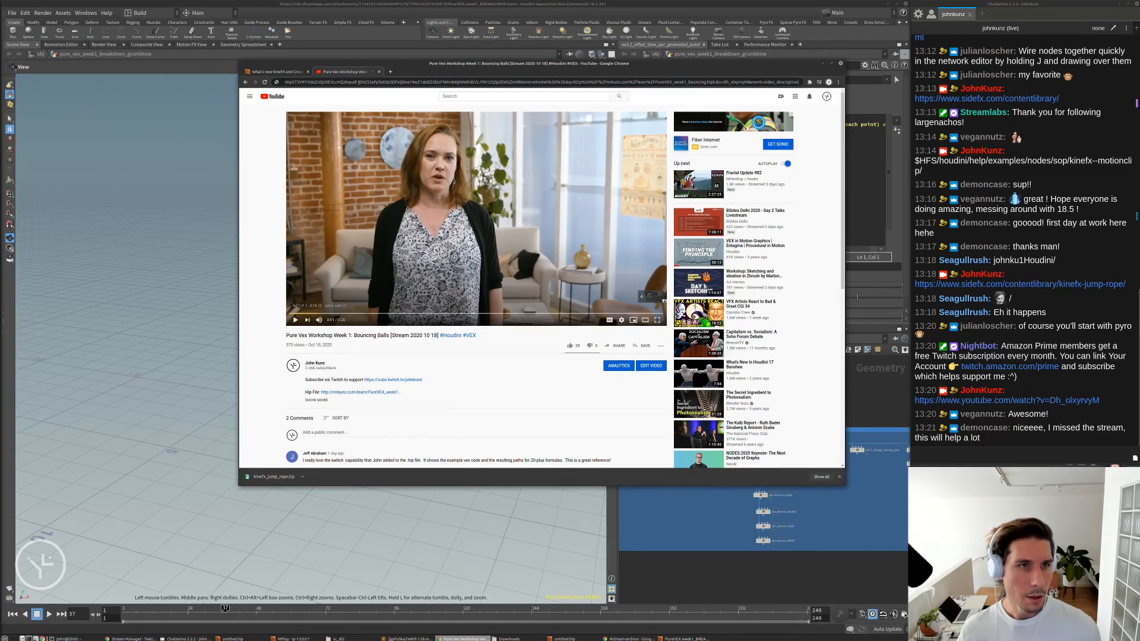
key(ctrl+v)
- Expand the video description, copy the displayed hip file URL text and paste it as the page address
click(337, 406)
click(316, 400)
drag(407, 393, 321, 393)
key(ctrl+c)
click(396, 82)
key(ctrl+v)
- Remove the file name from the pasted URL so it ends at the learn folder, and load that directory index
key(BackSpace)
key(BackSpace)
key(BackSpace)
key(BackSpace)
key(BackSpace)
key(BackSpace)
key(BackSpace)
key(BackSpace)
key(BackSpace)
key(BackSpace)
key(BackSpace)
key(BackSpace)
key(BackSpace)
key(BackSpace)
key(BackSpace)
key(BackSpace)
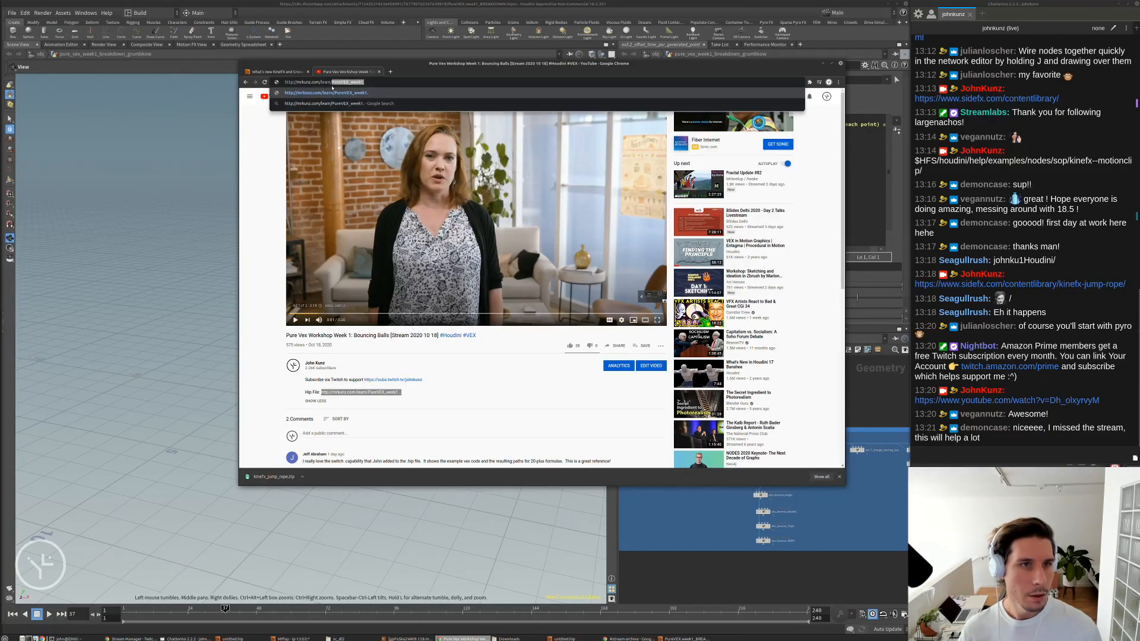
key(Return)
- Copy the link address of the PureVEX_week1 bouncing file and launch Houdini with it from the terminal
right_click(272, 131)
click(299, 179)
click(646, 550)
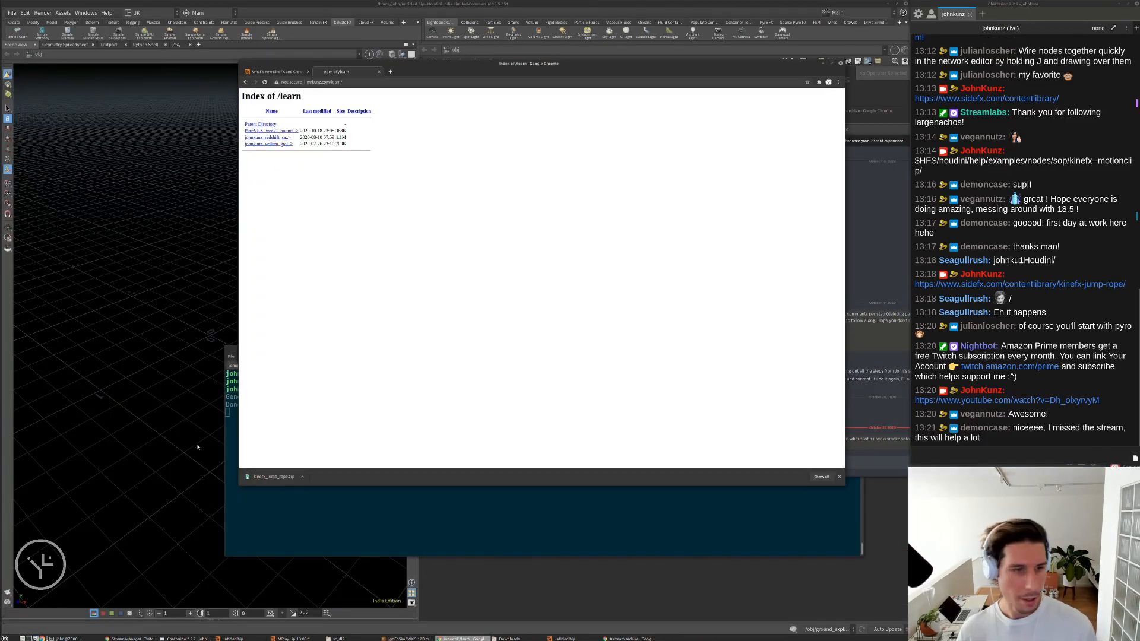
click(333, 498)
key(Return)
key(Return)
key(Up)
key(BackSpace)
key(ctrl+shift+v)
key(Return)
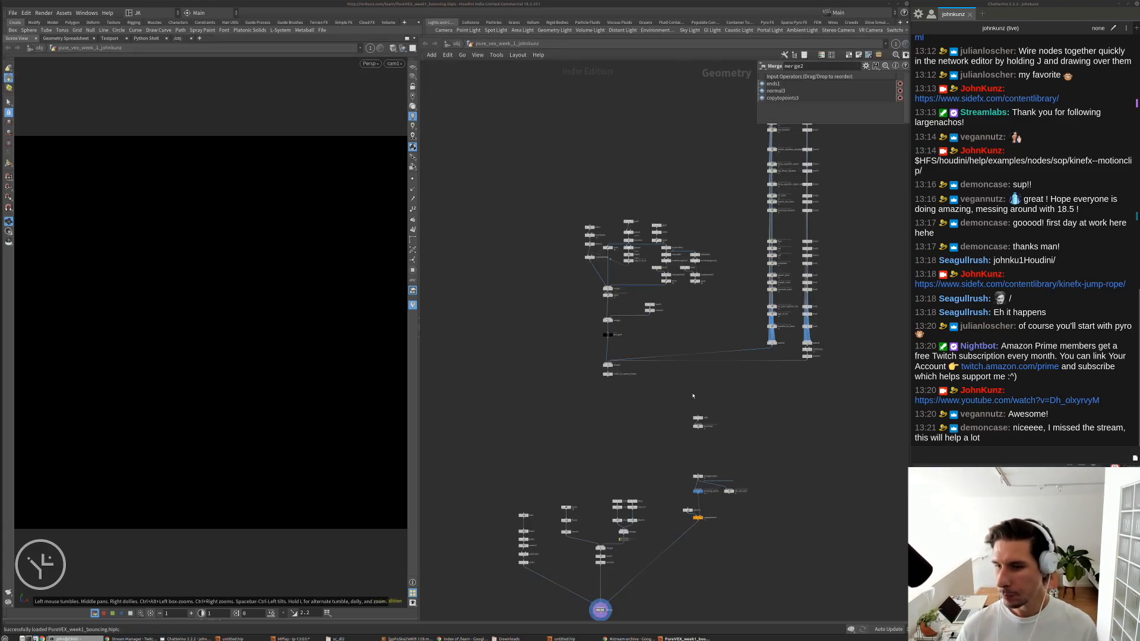
- Display the center_to_camera_frame node's output and play the timeline
scroll(625, 369, up, 7)
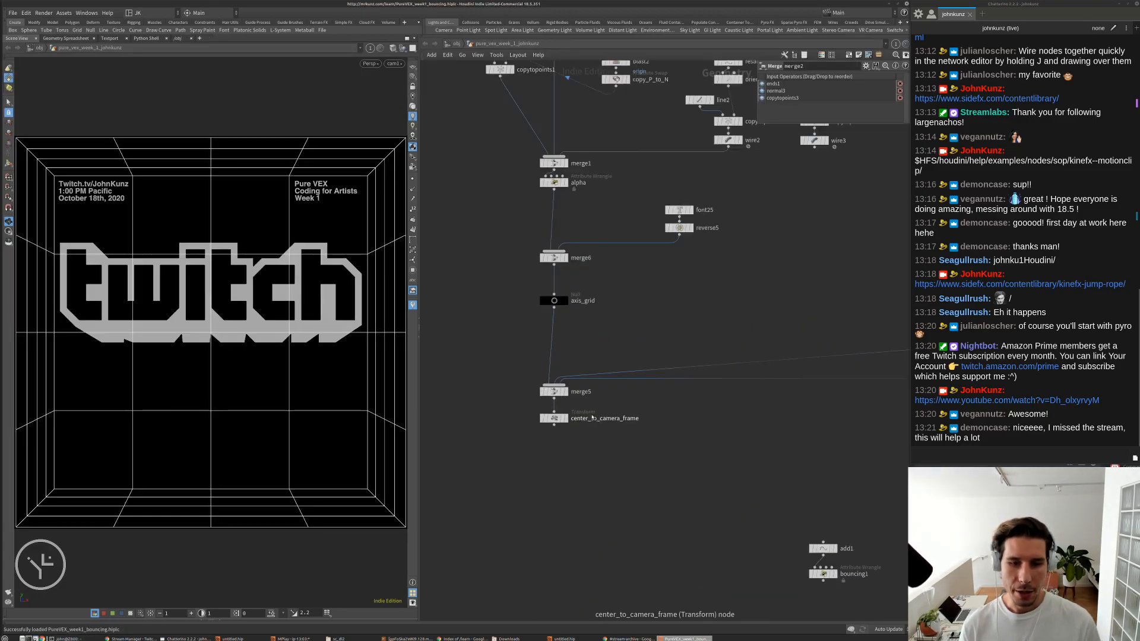
click(555, 420)
click(527, 420)
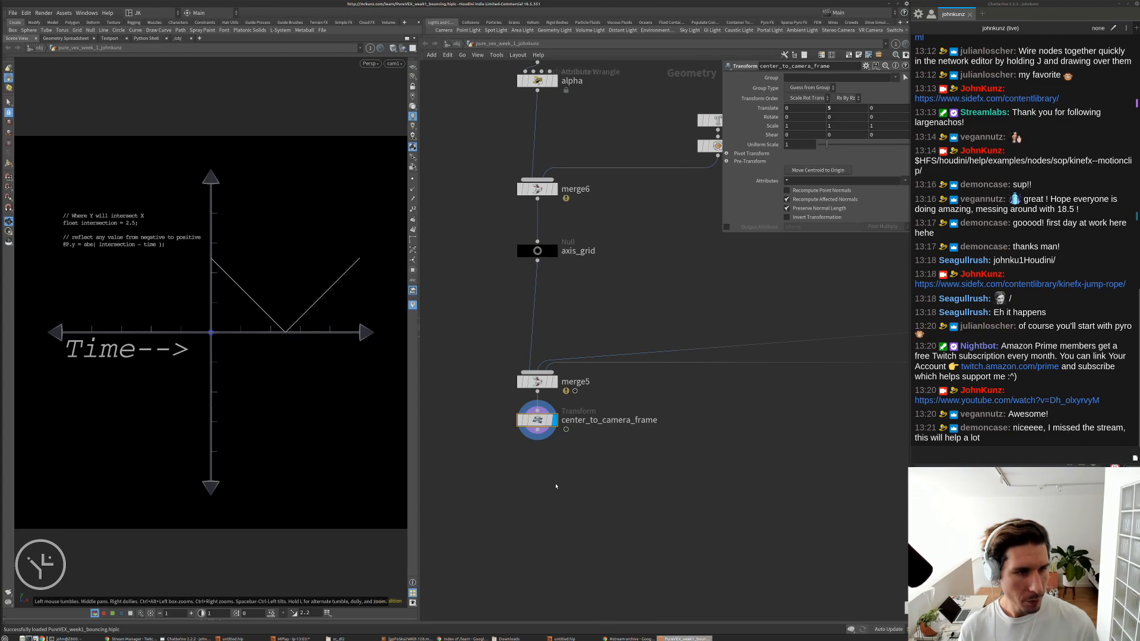
click(242, 623)
click(184, 611)
key(Up)
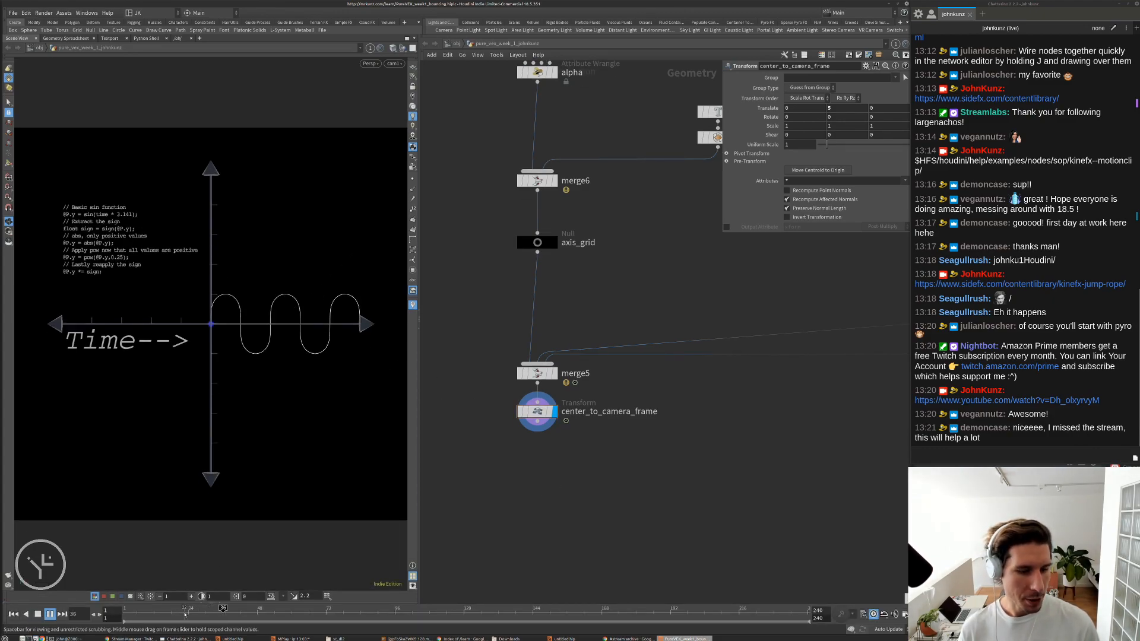
- Stop near frame 11 and step back and forth through the frames to compare the graphs and their VEX formulas, ending at frame 9
click(157, 610)
drag(155, 611, 155, 611)
key(Right)
key(Right)
key(Left)
key(Left)
key(Left)
key(Right)
key(Left)
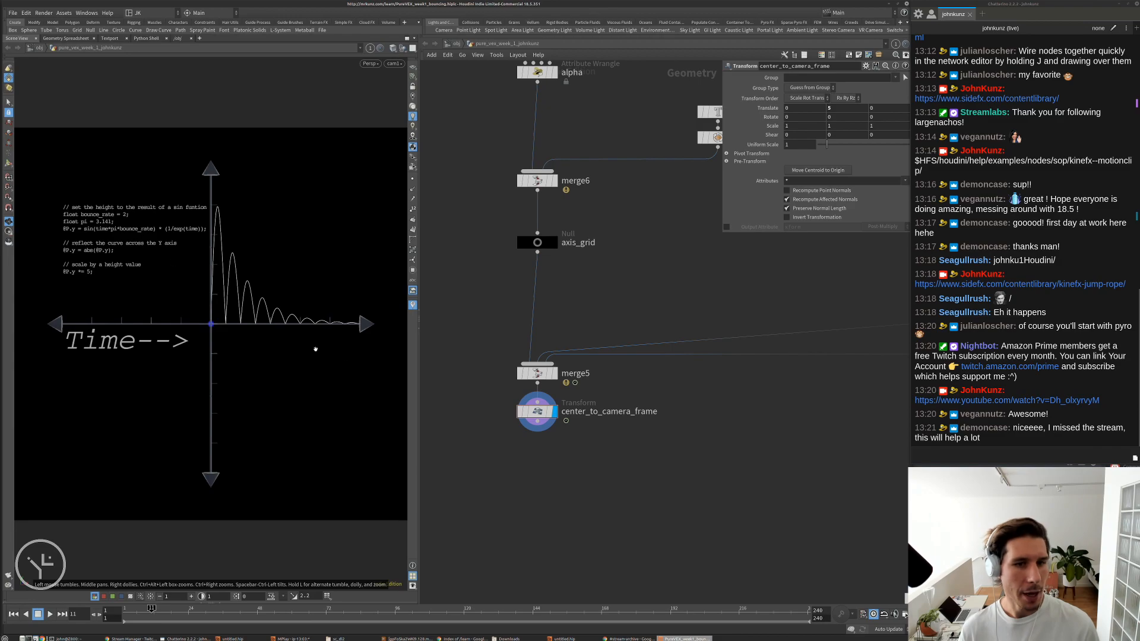
key(Left)
key(Left)
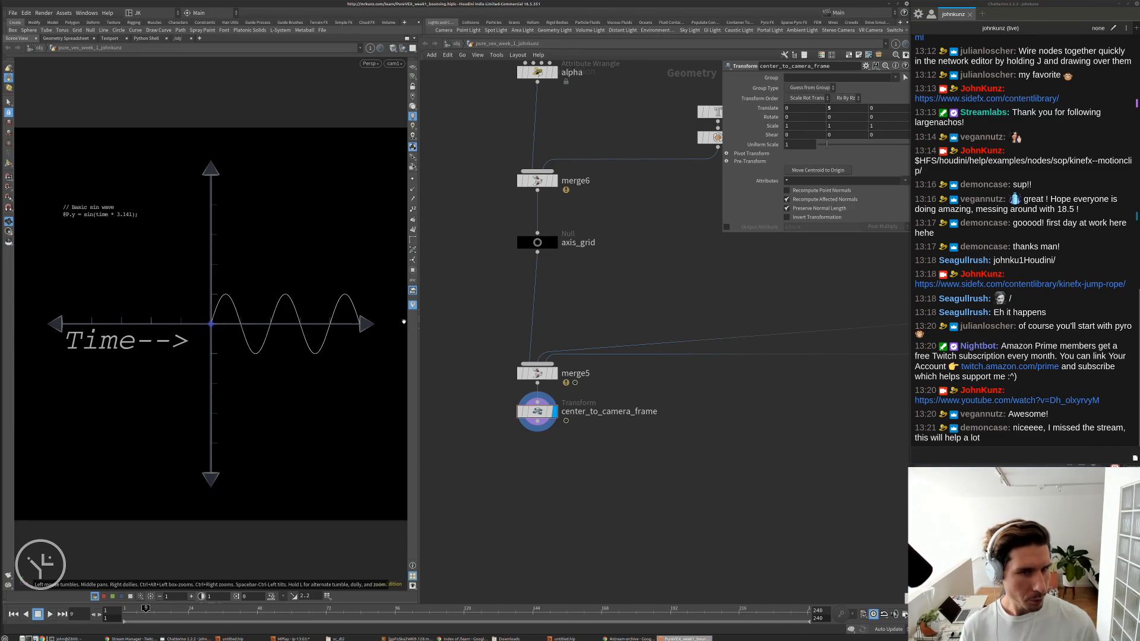
- Show the sawtooth_wave wrangle's code in an enlarged parameter overlay and move the timeline to frame 11
scroll(651, 324, down, 5)
scroll(652, 291, up, 5)
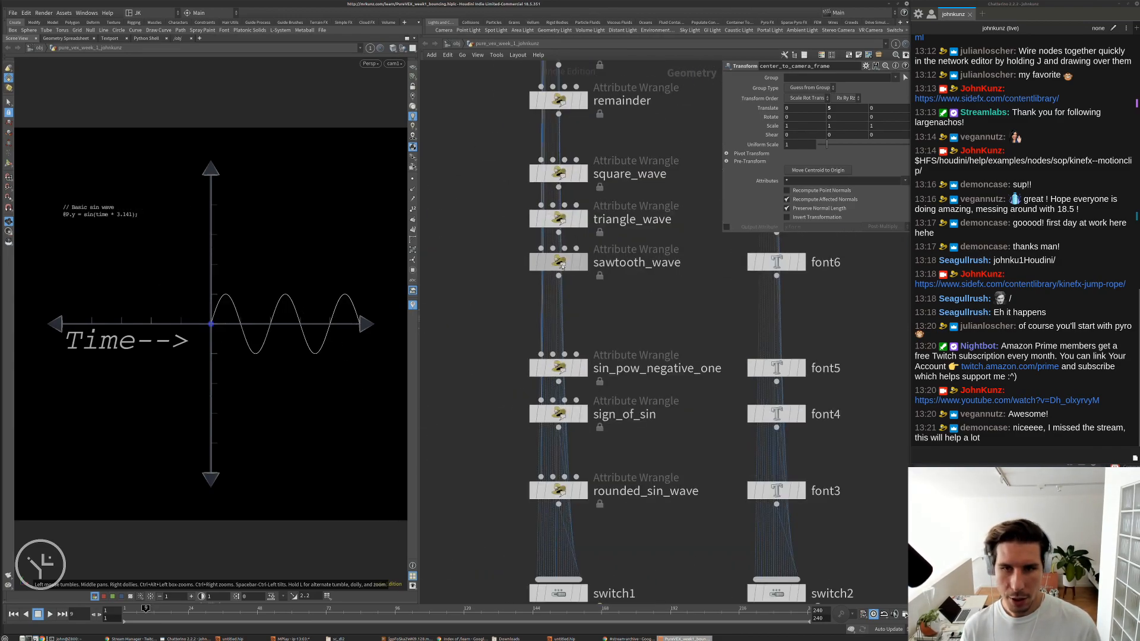
click(557, 262)
drag(731, 218, 648, 307)
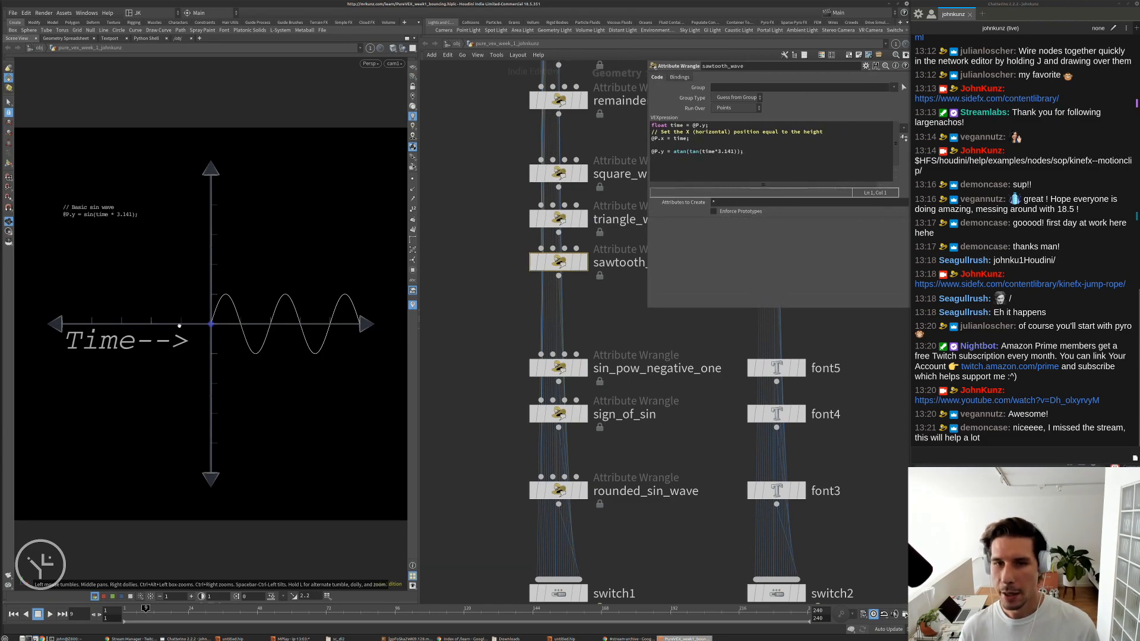
scroll(473, 325, down, 4)
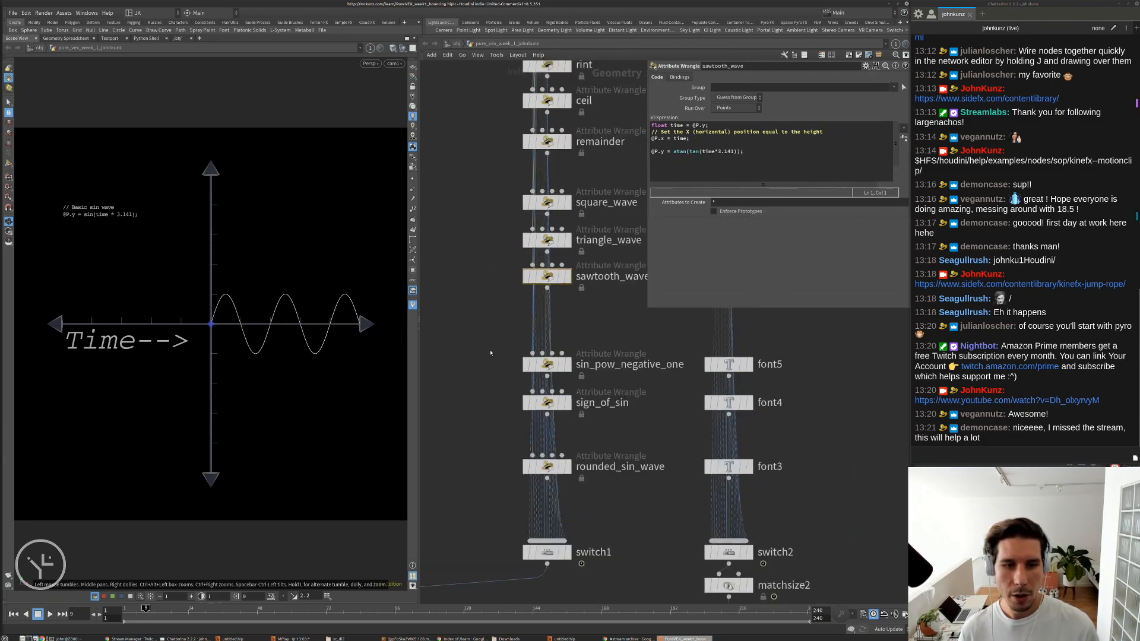
click(153, 616)
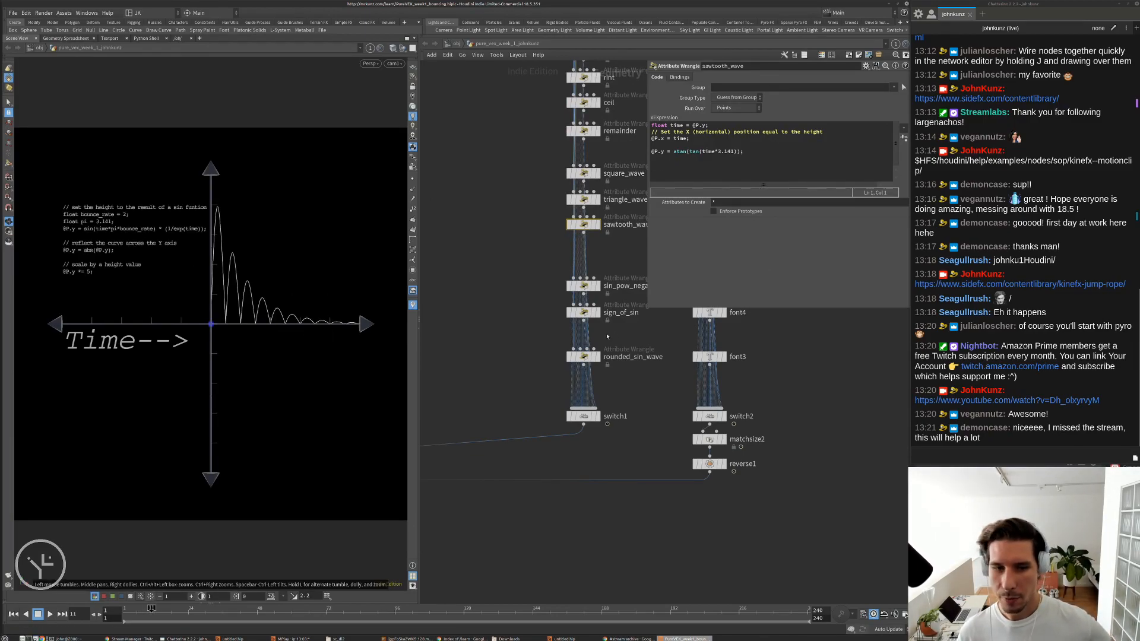
- Examine the VEX code of the rounded_sin_wave, sawtooth_wave and sin_pow_negative_one wrangles
click(583, 356)
scroll(557, 254, up, 3)
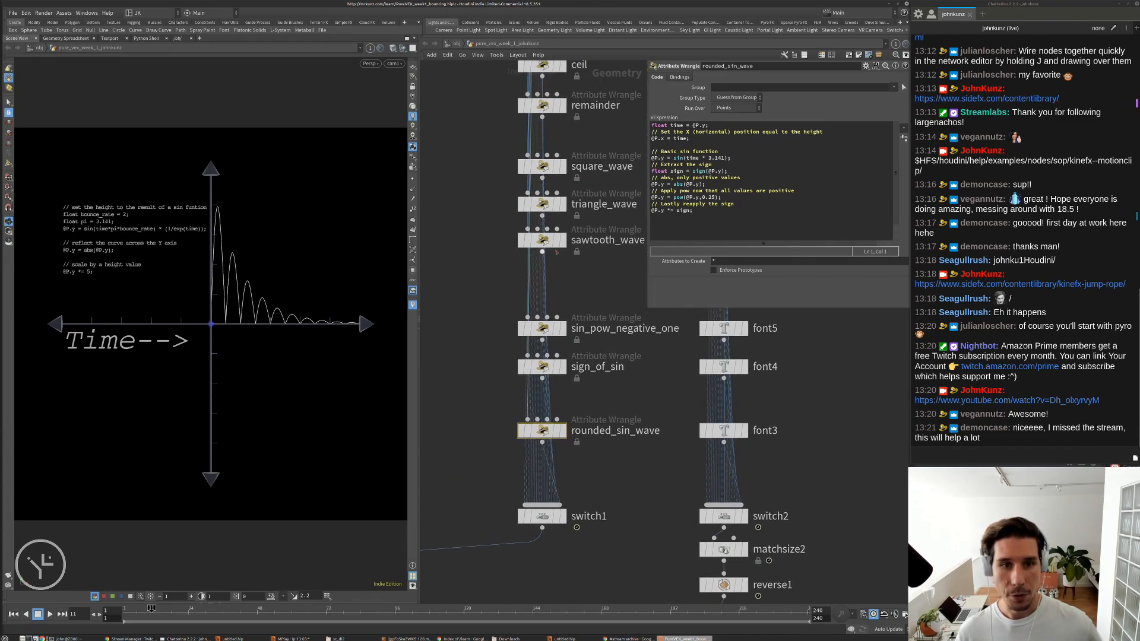
click(550, 242)
click(546, 330)
middle_drag(580, 285, 571, 326)
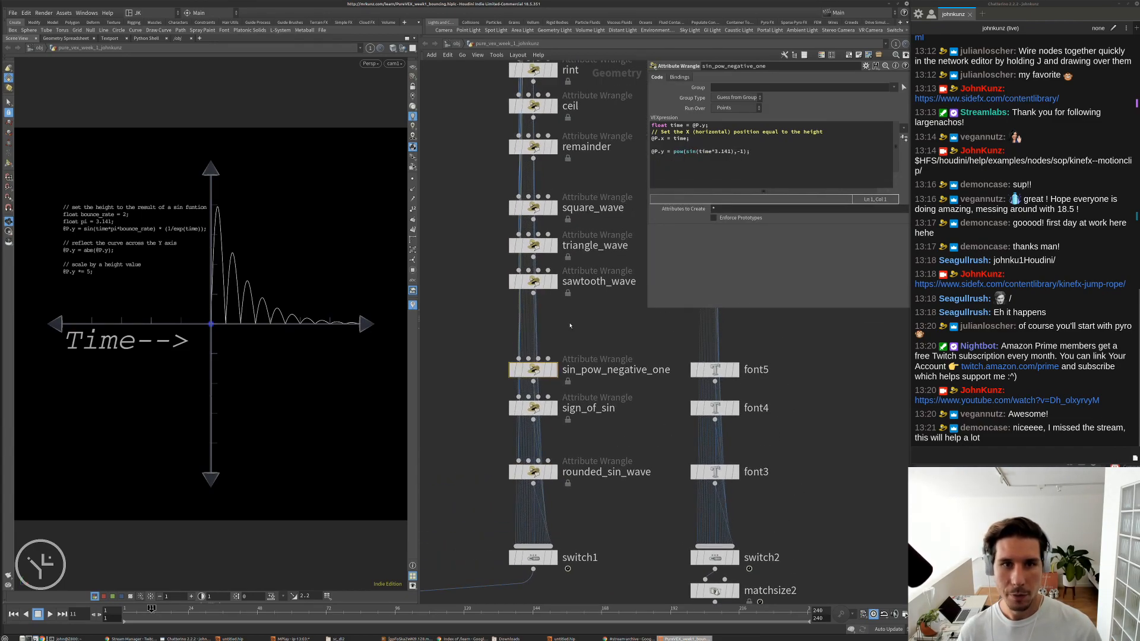
- Examine the code of the decay_equation_adjust_rate and friction_equation_simplified wrangles farther up the chain
scroll(570, 326, down, 10)
scroll(540, 454, up, 6)
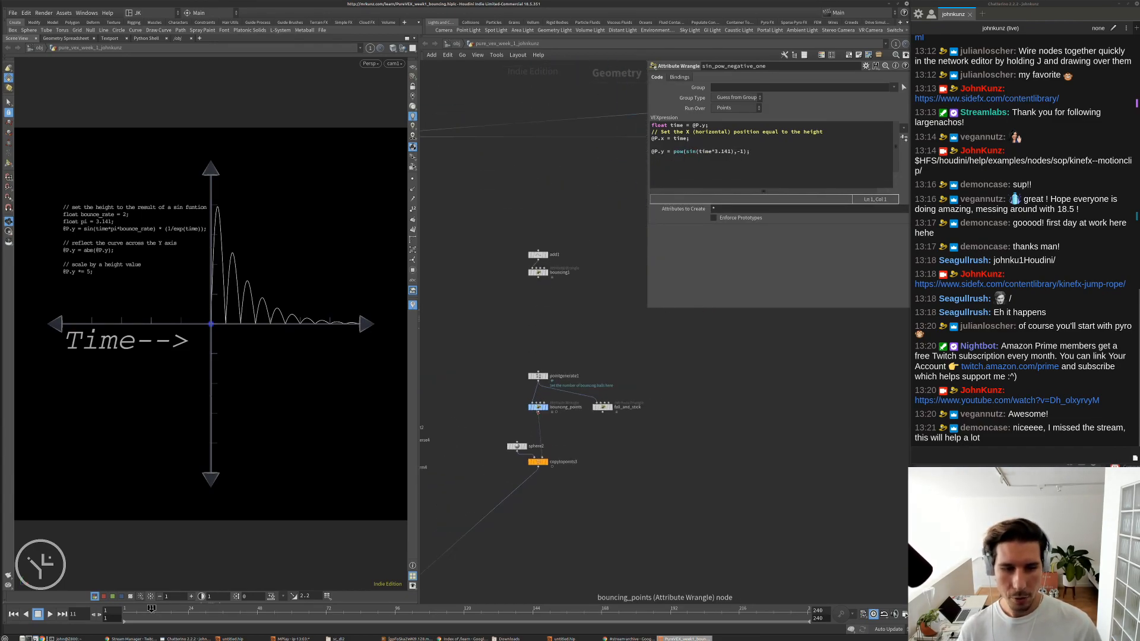
middle_drag(612, 141, 539, 259)
scroll(539, 259, up, 5)
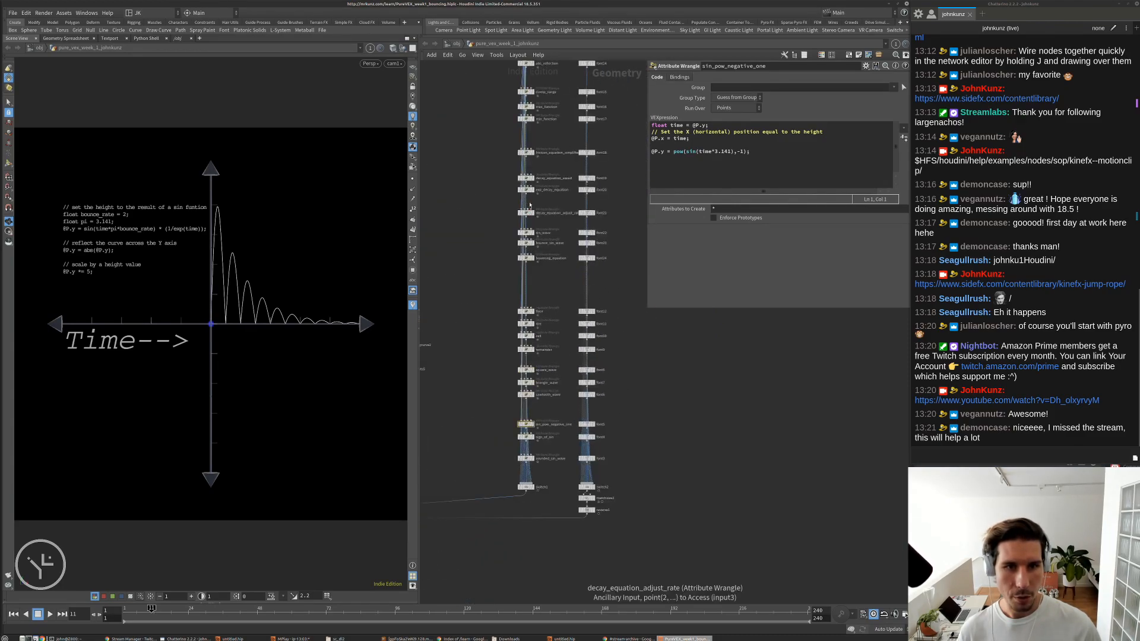
click(525, 190)
click(524, 220)
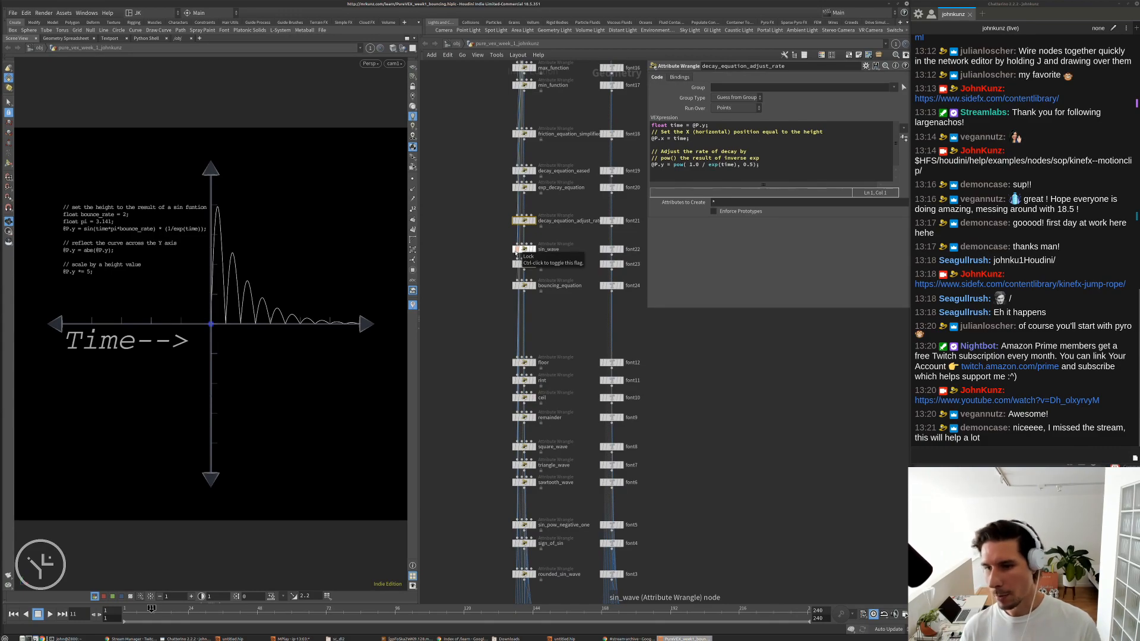
middle_drag(521, 285, 501, 343)
scroll(499, 188, up, 3)
click(501, 191)
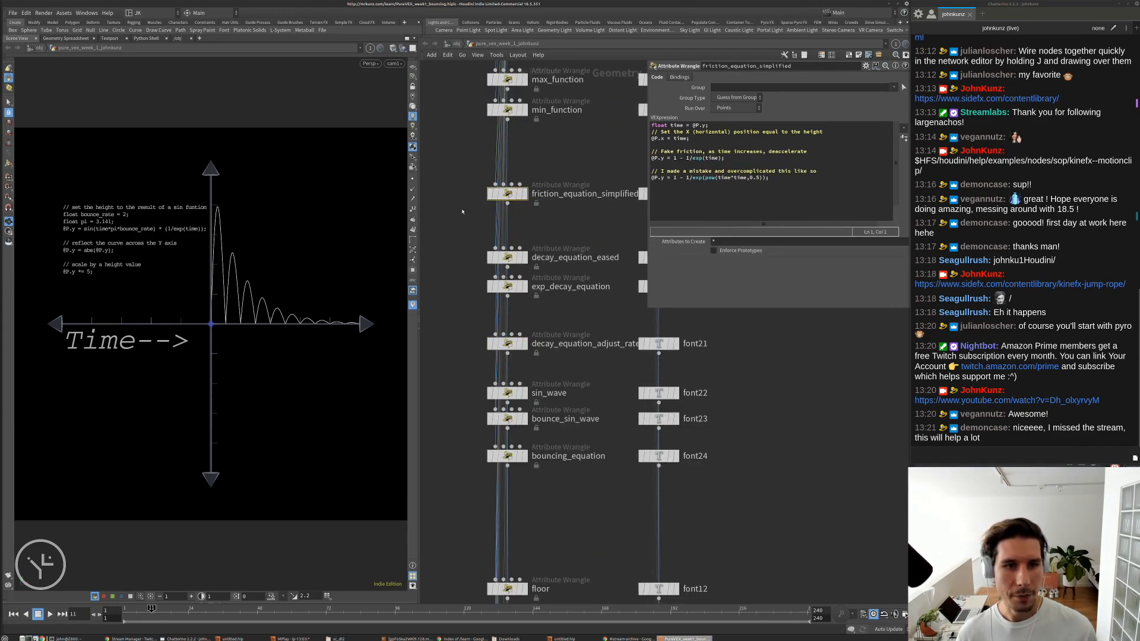
- Display the min_function curve, then the abs_reflection curve, and show the abs_reflection wrangle's code
middle_drag(465, 188, 467, 299)
scroll(522, 224, up, 1)
click(502, 221)
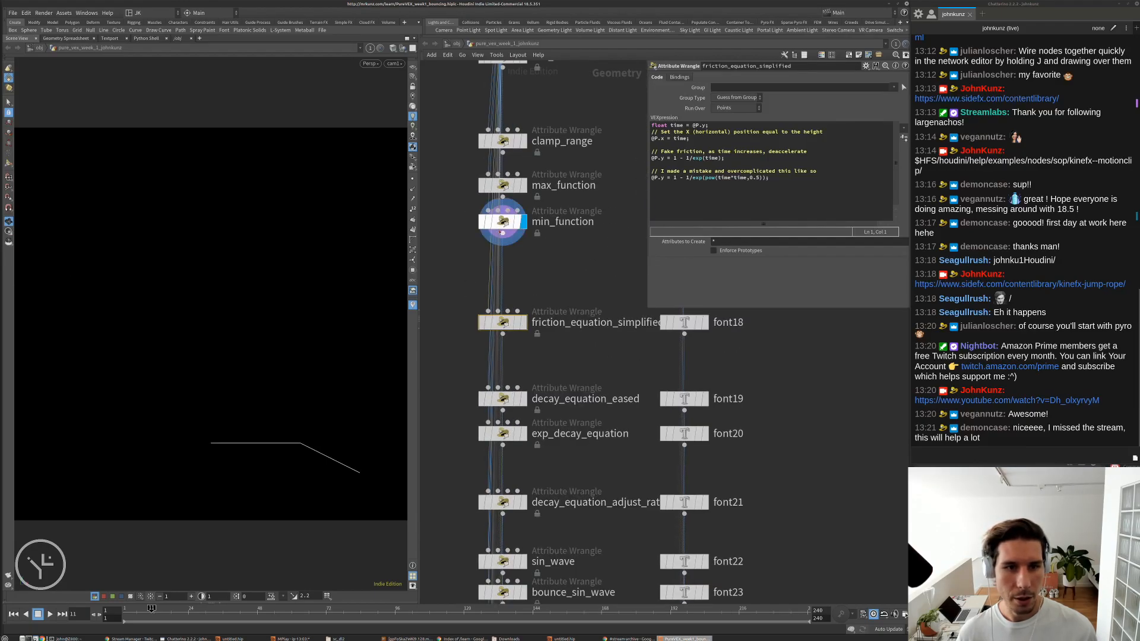
middle_drag(557, 265, 557, 301)
middle_drag(571, 117, 563, 232)
click(518, 205)
scroll(522, 213, down, 10)
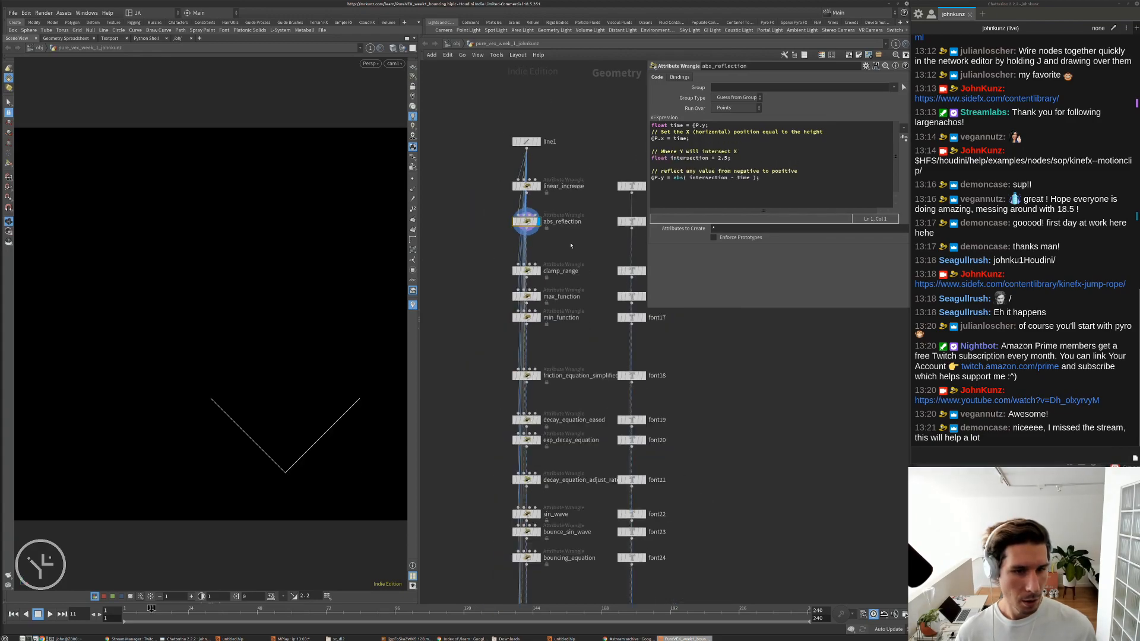
- Display the final merge2 node's output and play the bouncing balls animation
scroll(646, 470, up, 10)
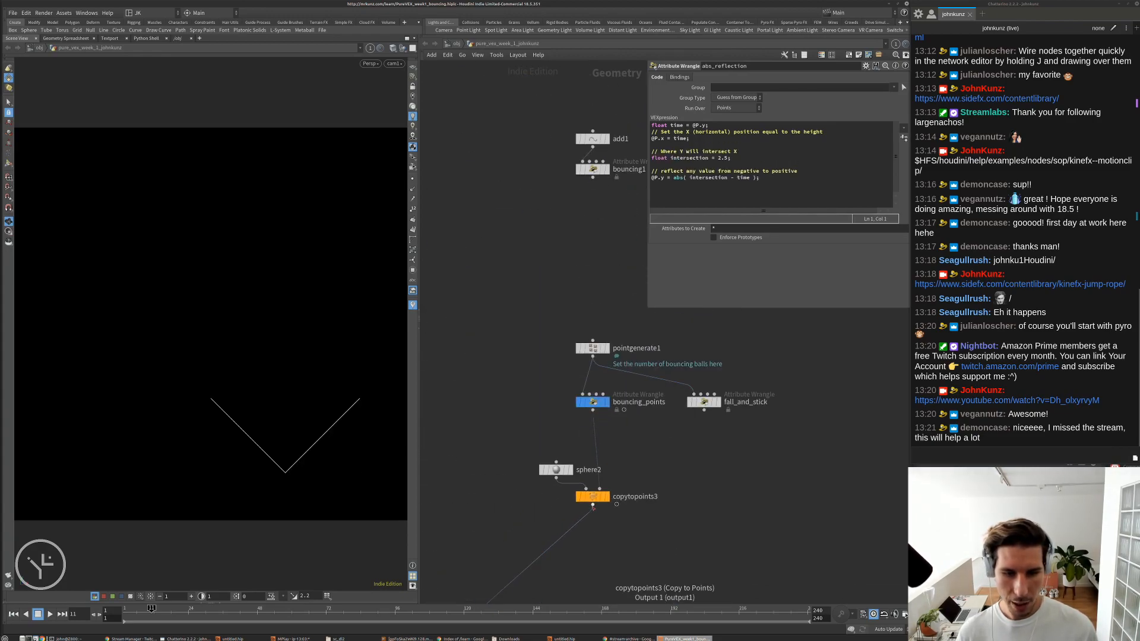
middle_drag(515, 559, 721, 324)
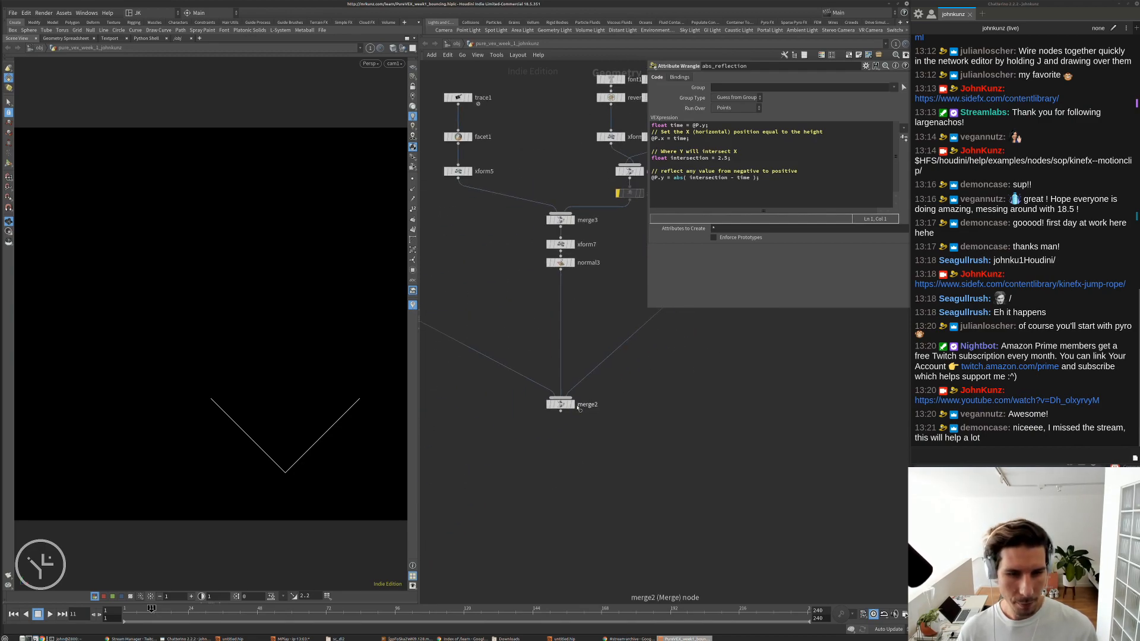
click(572, 405)
key(Up)
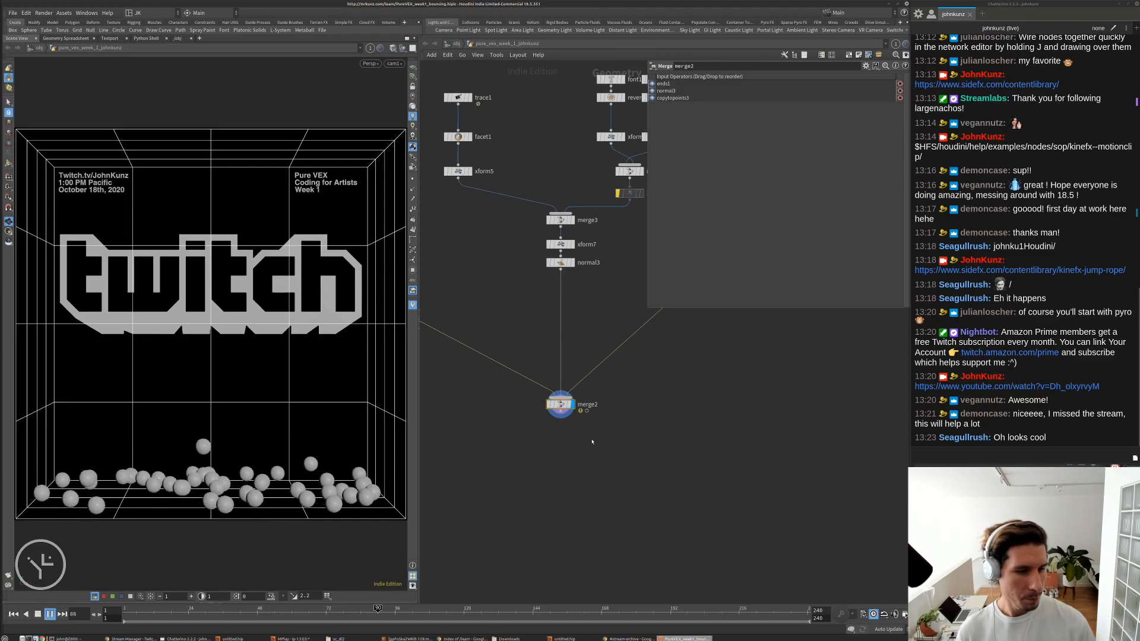
- Show the bouncing_points wrangle's code and return the timeline to frame 1
scroll(574, 312, down, 5)
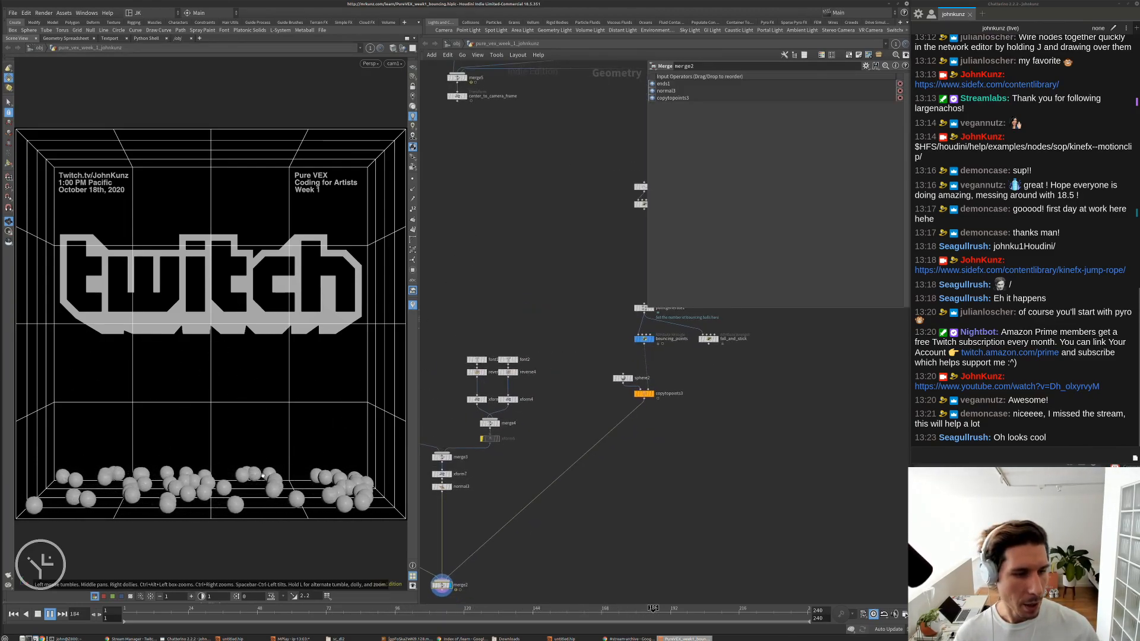
middle_drag(651, 365, 551, 485)
scroll(551, 486, up, 3)
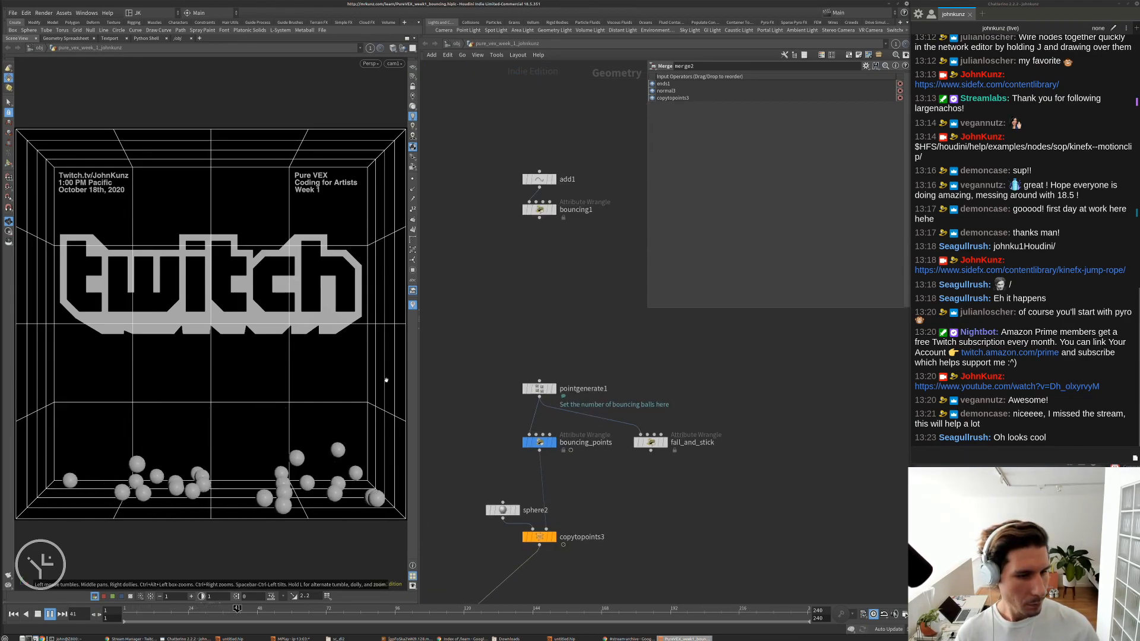
scroll(528, 446, up, 3)
click(539, 442)
key(ctrl+Up)
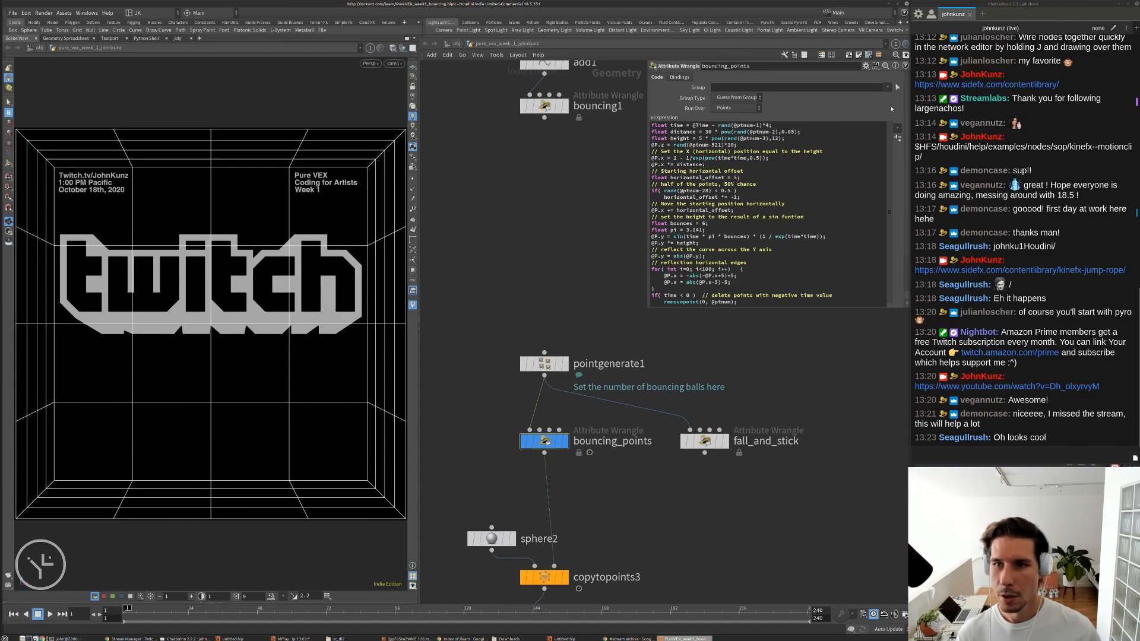
- Enlarge the parameter overlay to fit the whole bouncing_points code and highlight its body from the X position line to the end
drag(647, 308, 646, 371)
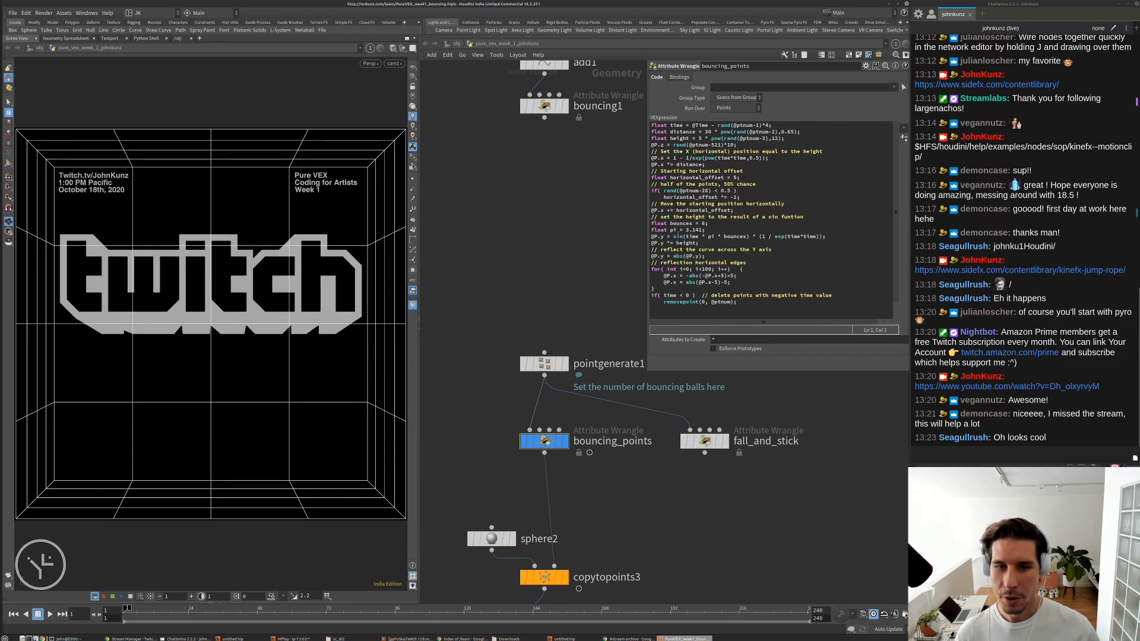
drag(720, 319, 652, 156)
click(691, 204)
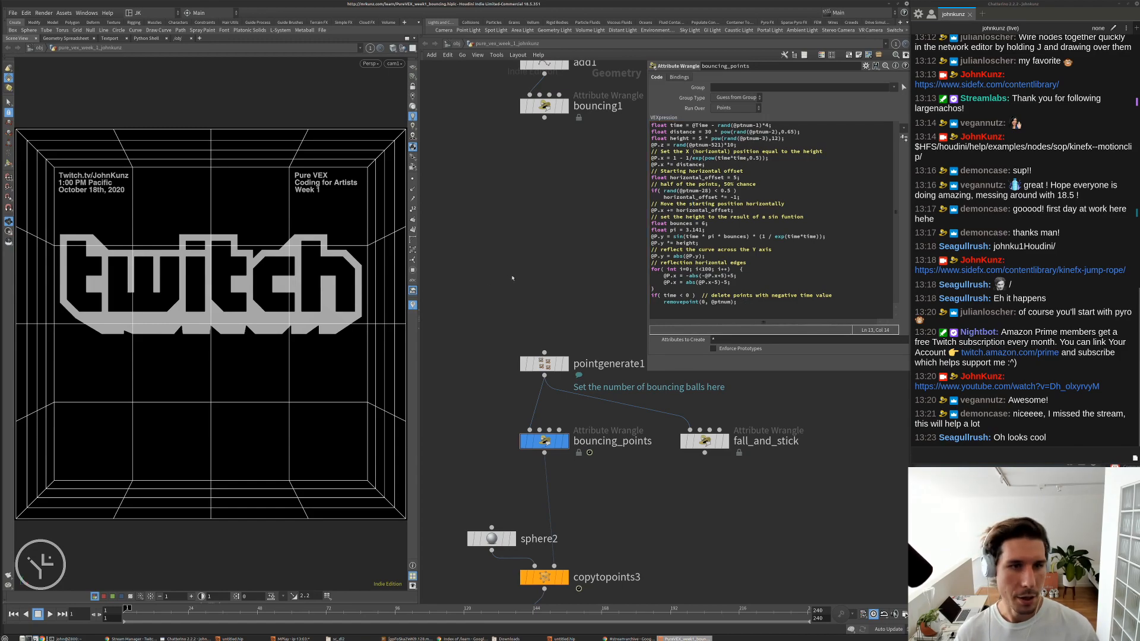
- Display the center_to_camera_frame node again to bring back the graph view
scroll(524, 350, down, 6)
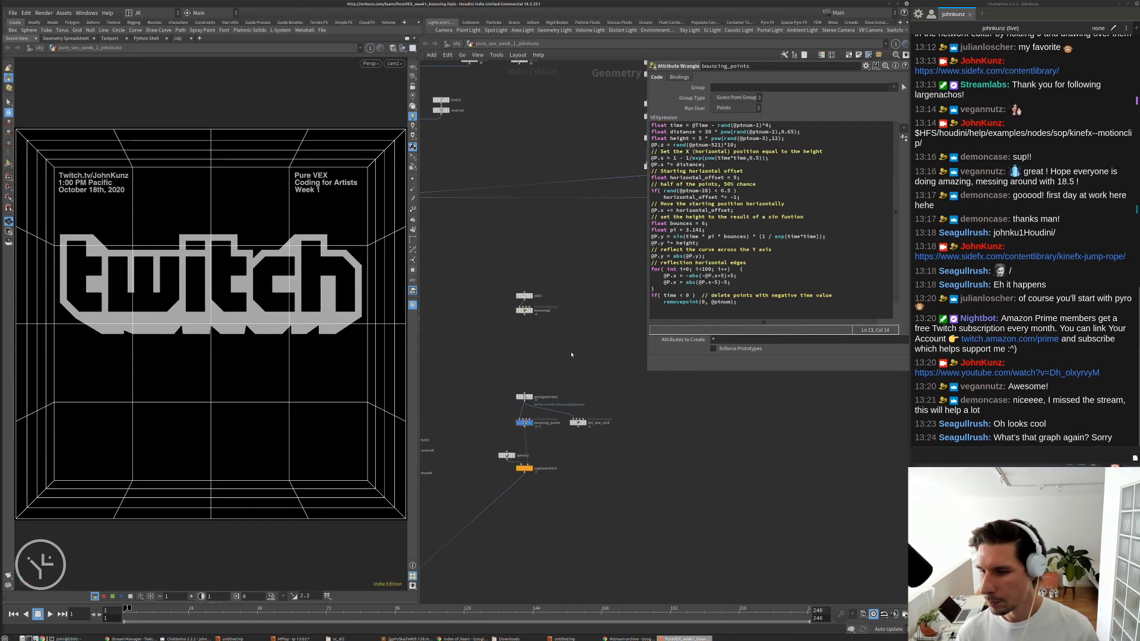
scroll(694, 437, down, 4)
scroll(558, 332, up, 3)
scroll(556, 346, down, 7)
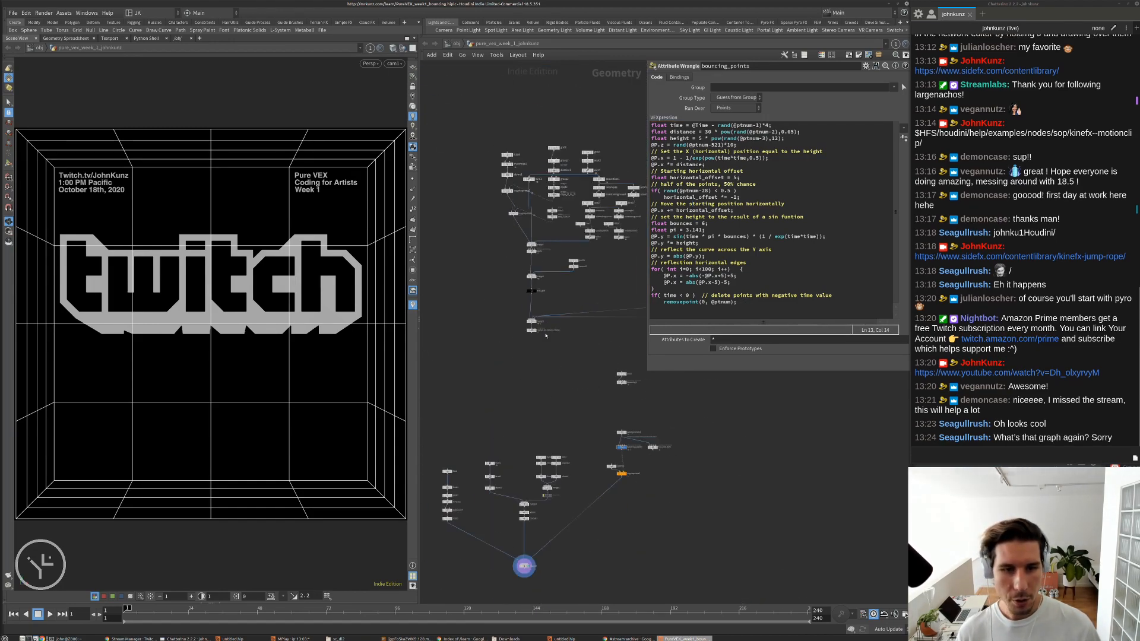
scroll(556, 346, up, 8)
click(525, 267)
click(525, 267)
click(527, 267)
- Step the timeline to the exponential decay graph at frame 7
key(Right)
key(Right)
key(Right)
key(Right)
key(Right)
key(Right)
key(Right)
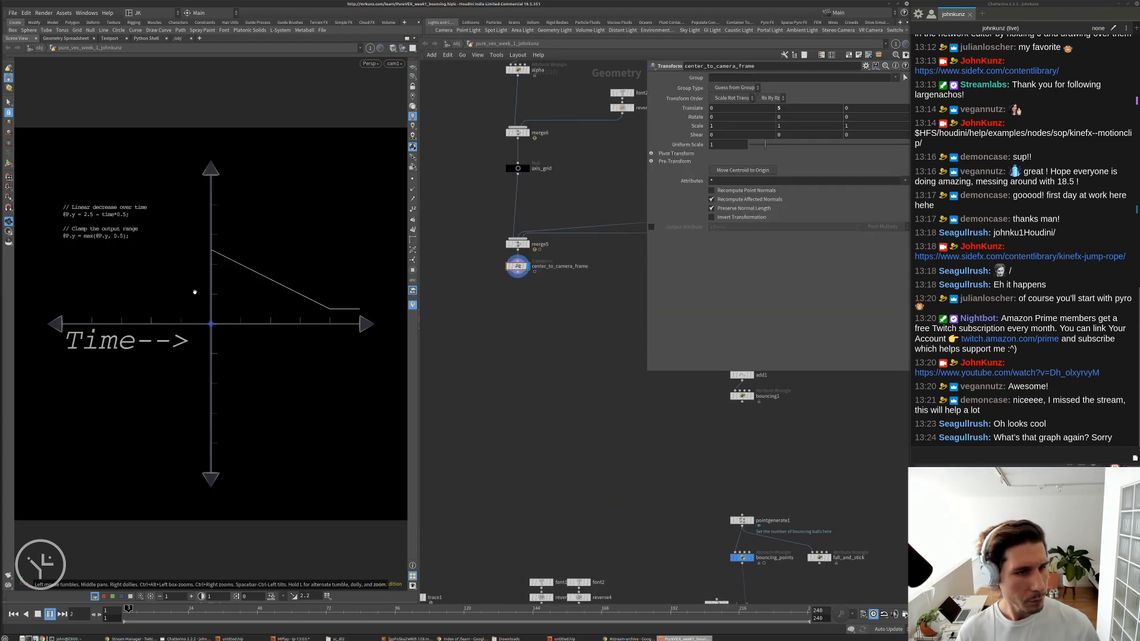
key(Left)
scroll(519, 375, down, 6)
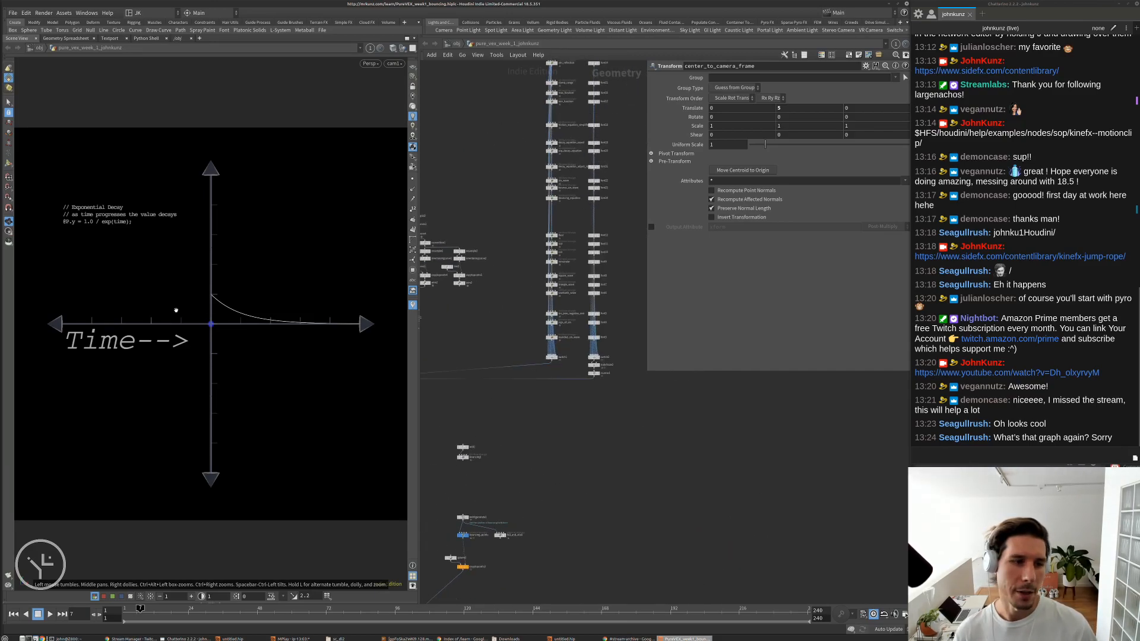
scroll(181, 305, up, 1)
scroll(181, 306, up, 1)
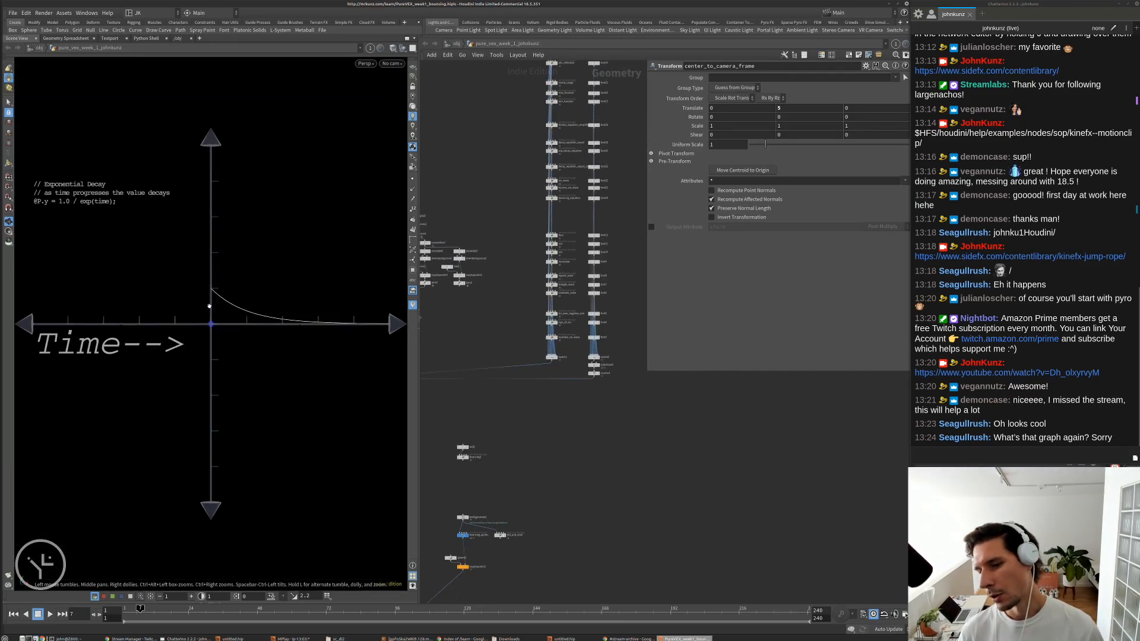
- View the linear_increase wrangle's code and its line alone, and display the center_to_camera_frame node again
scroll(513, 204, up, 8)
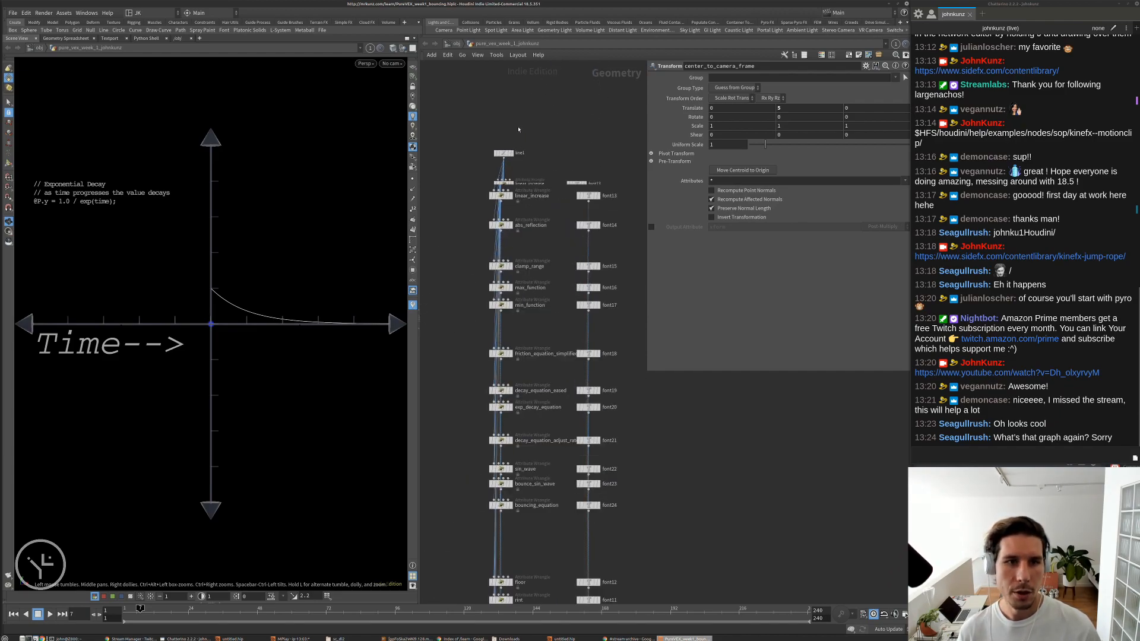
click(512, 195)
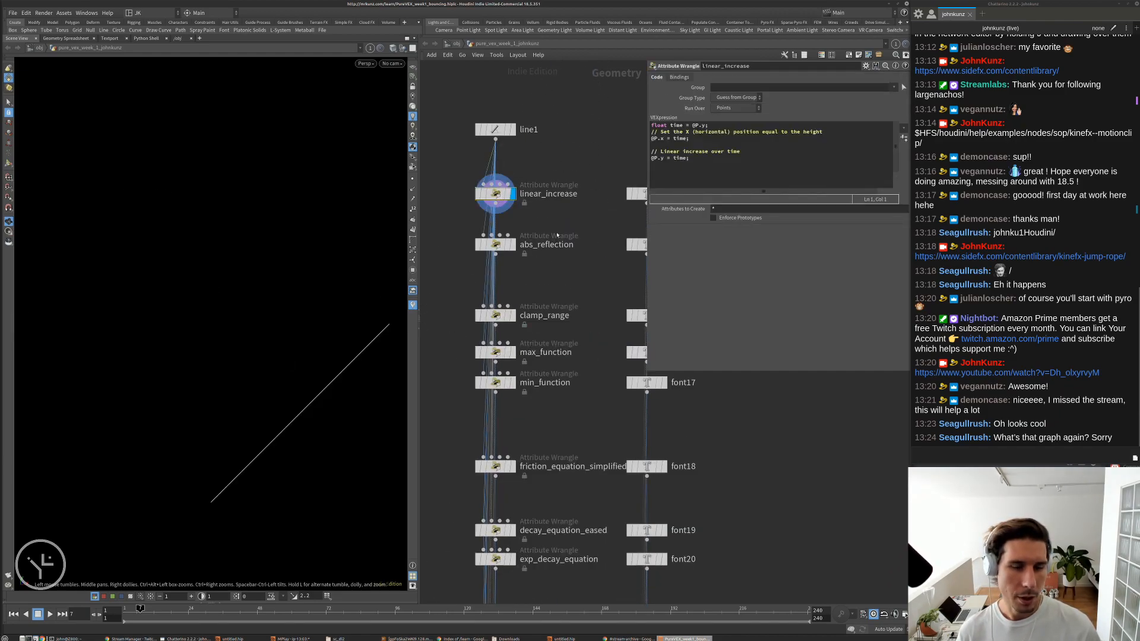
scroll(552, 236, down, 6)
middle_drag(501, 408, 511, 209)
middle_drag(453, 451, 448, 252)
scroll(521, 321, up, 4)
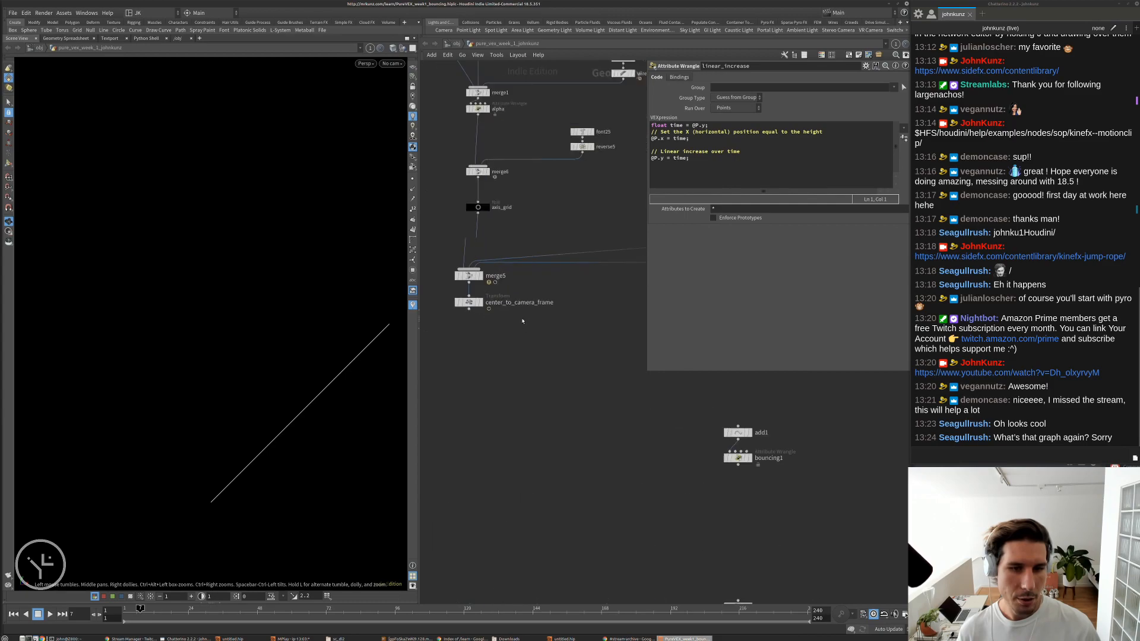
click(486, 305)
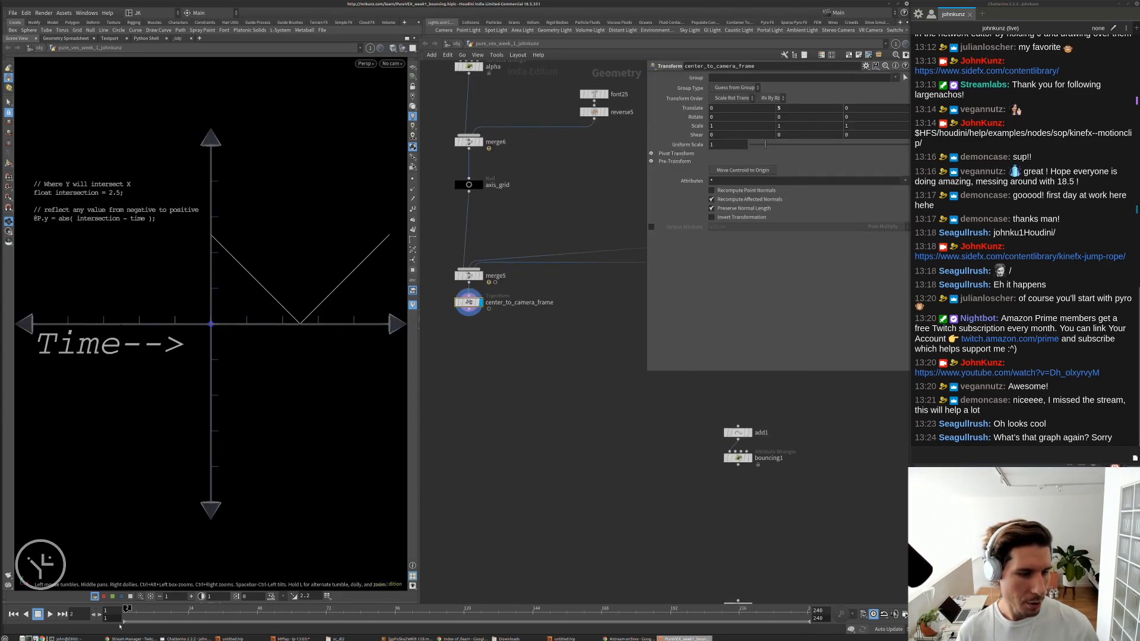
- Step the timeline through the function graphs from the linear increase to the eased exponential decay at frame 6
scroll(512, 451, down, 5)
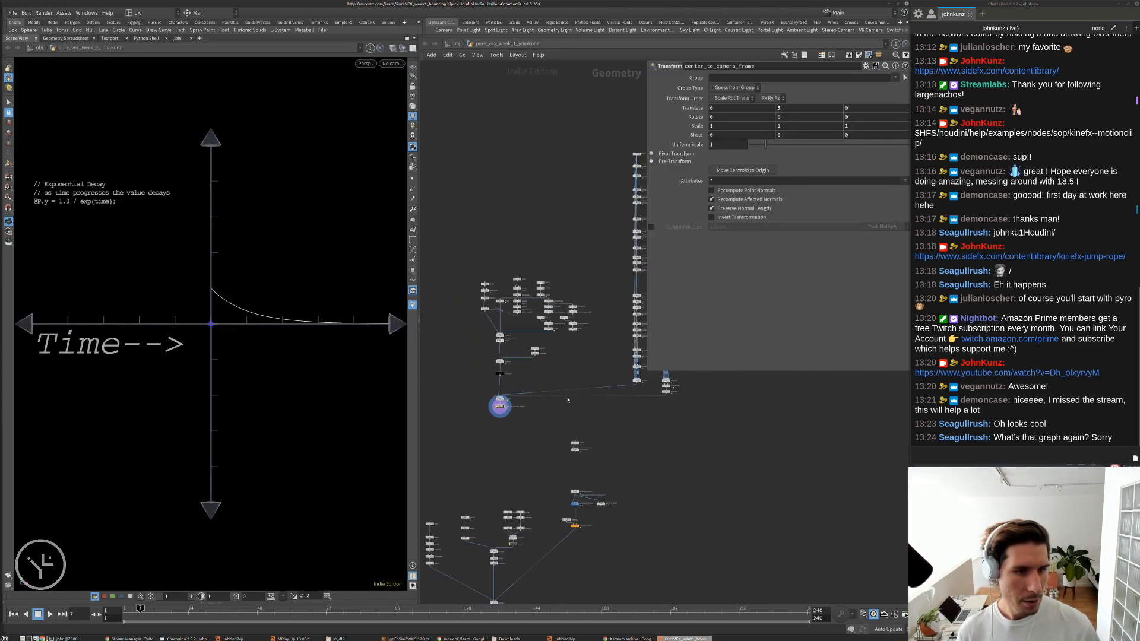
middle_drag(567, 400, 523, 473)
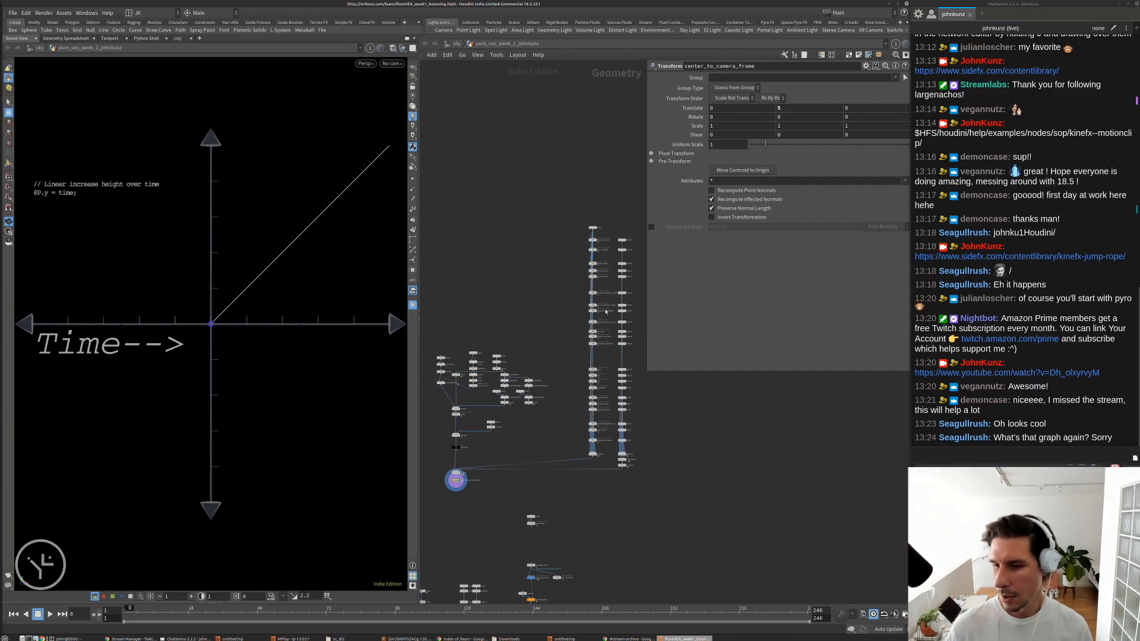
key(Right)
key(Right)
key(Right)
key(Right)
key(Right)
key(Right)
key(Right)
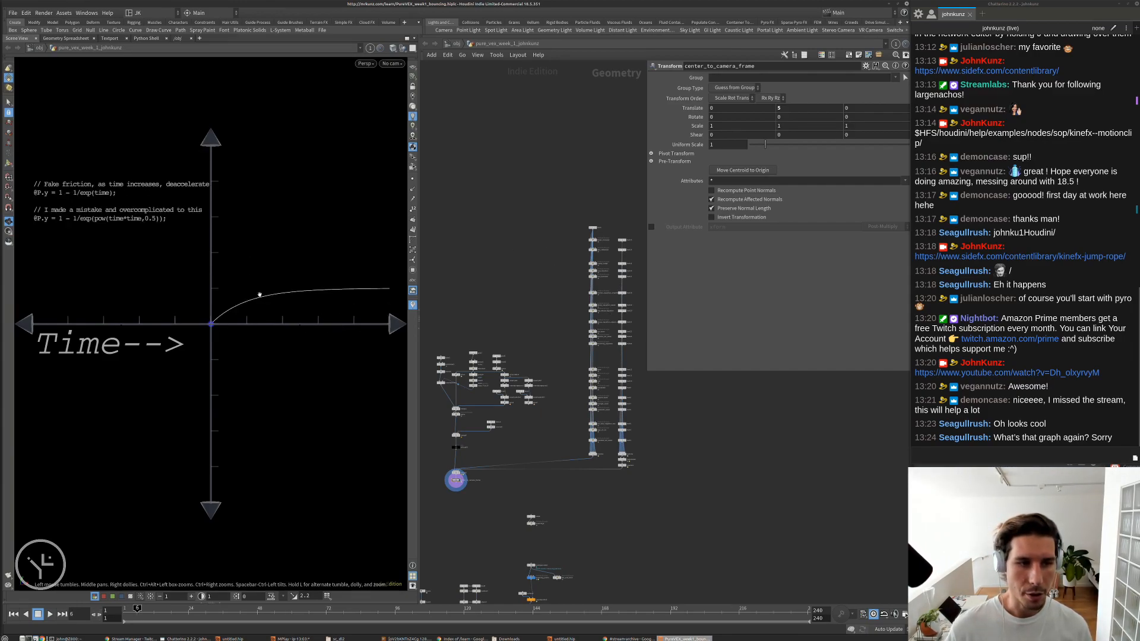
key(Left)
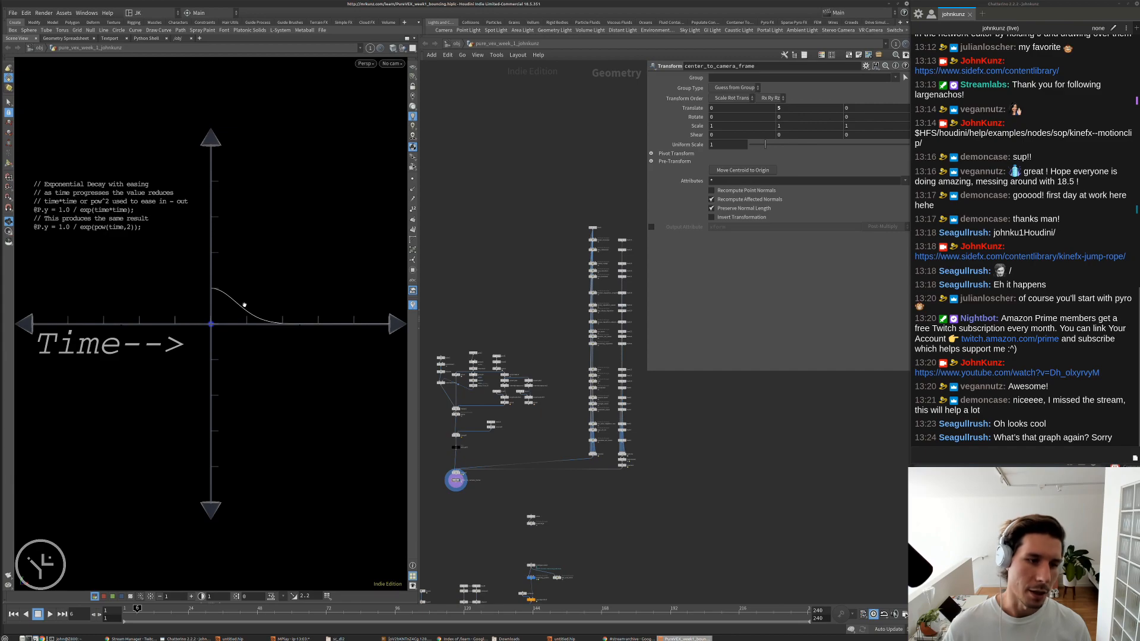
- Step the timeline from the exponential decay graph on to the decaying bounce graph at frame 11
key(Right)
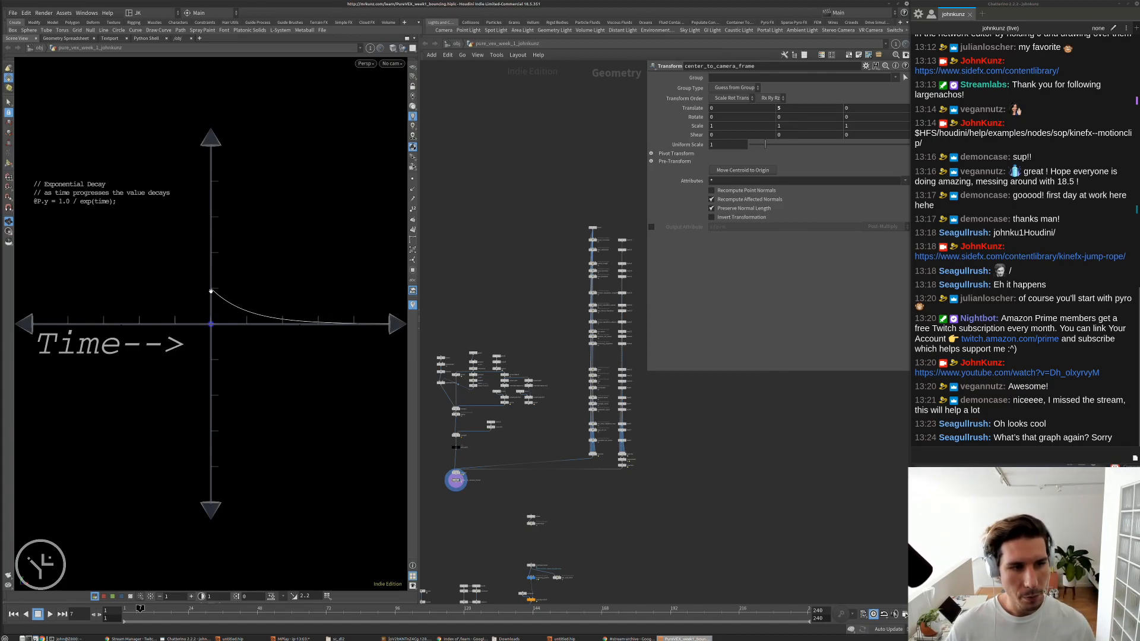
key(Right)
key(Right)
key(Right)
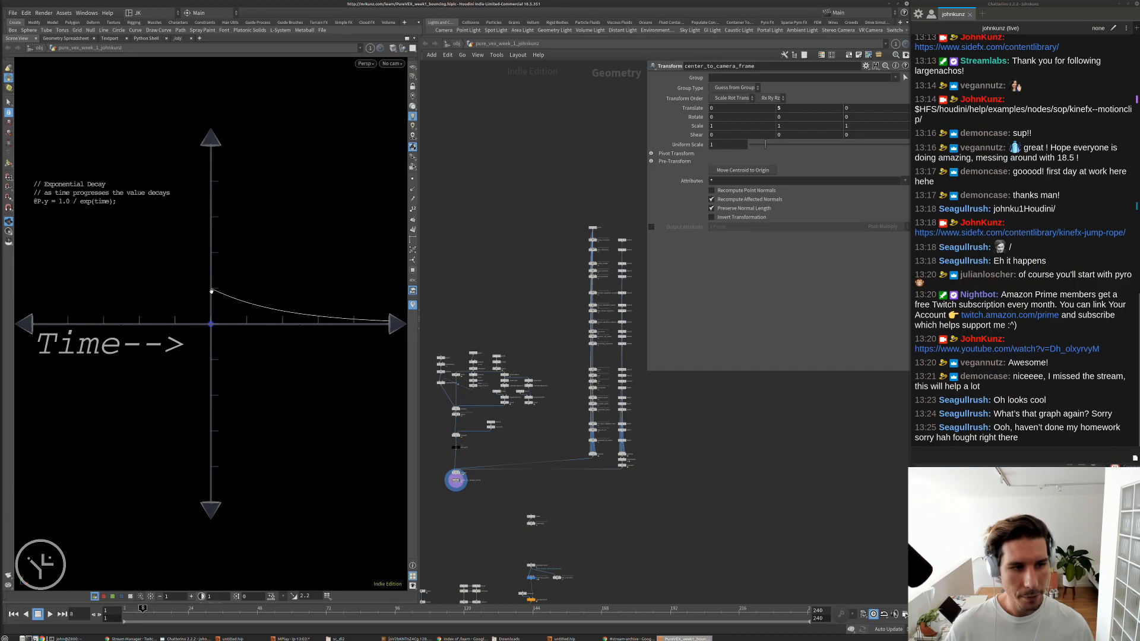
key(Right)
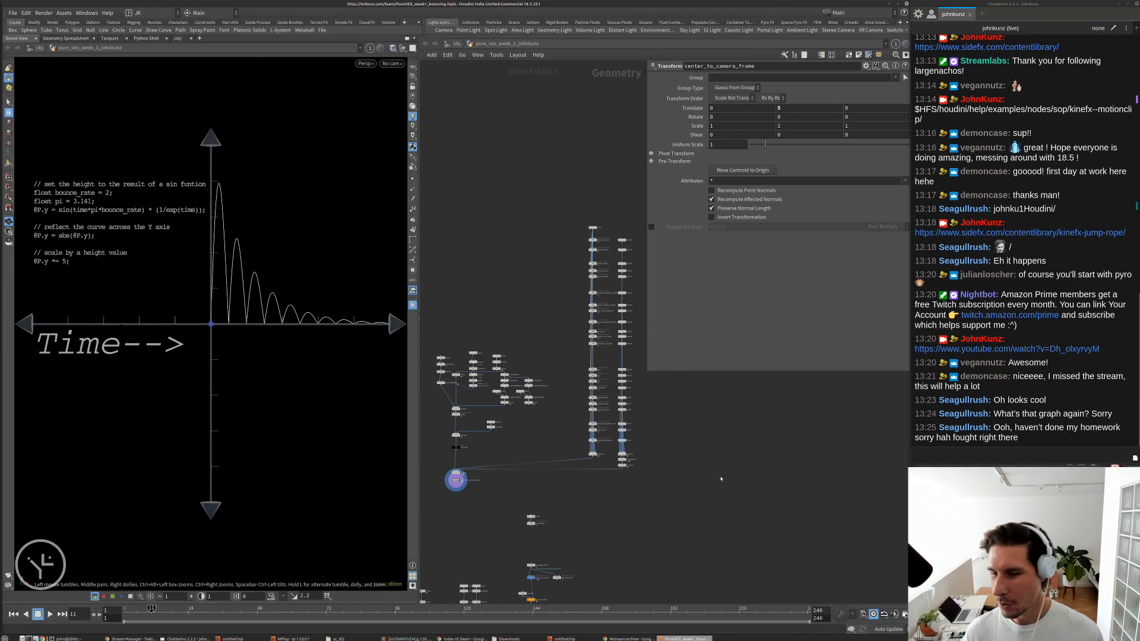
middle_drag(721, 478, 745, 458)
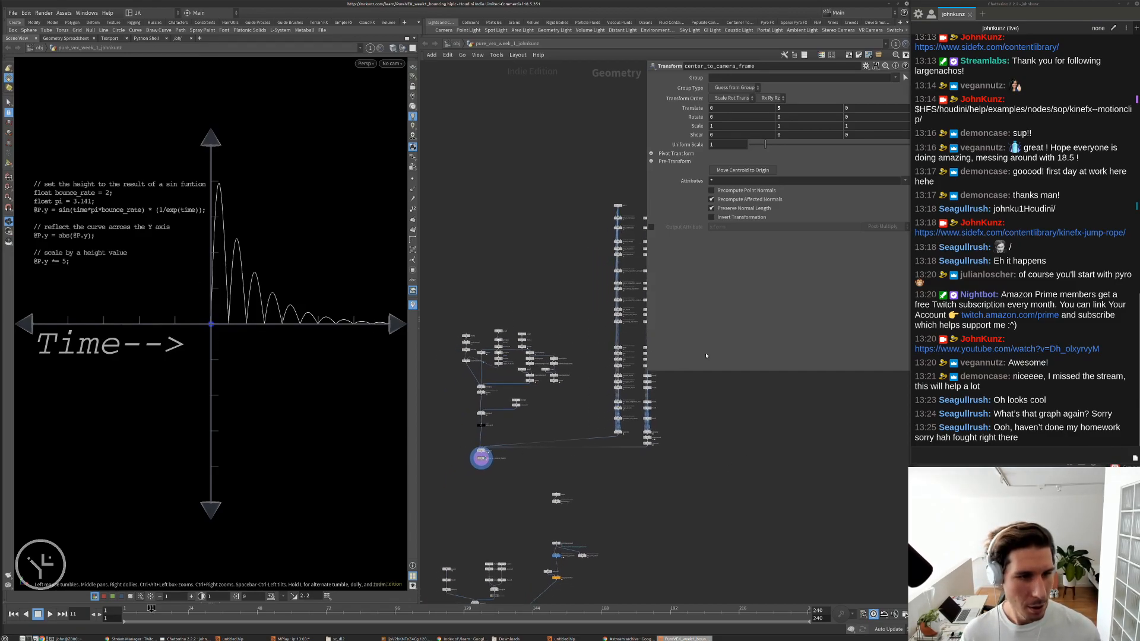
scroll(596, 374, up, 4)
middle_drag(595, 374, 556, 380)
scroll(556, 381, down, 3)
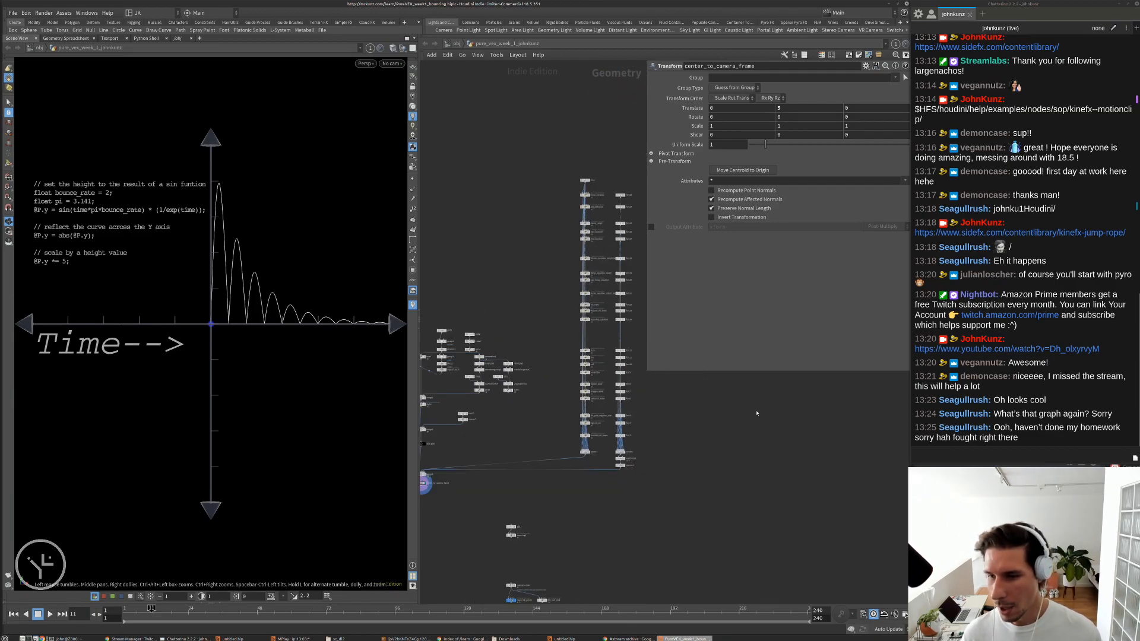
middle_drag(734, 400, 712, 425)
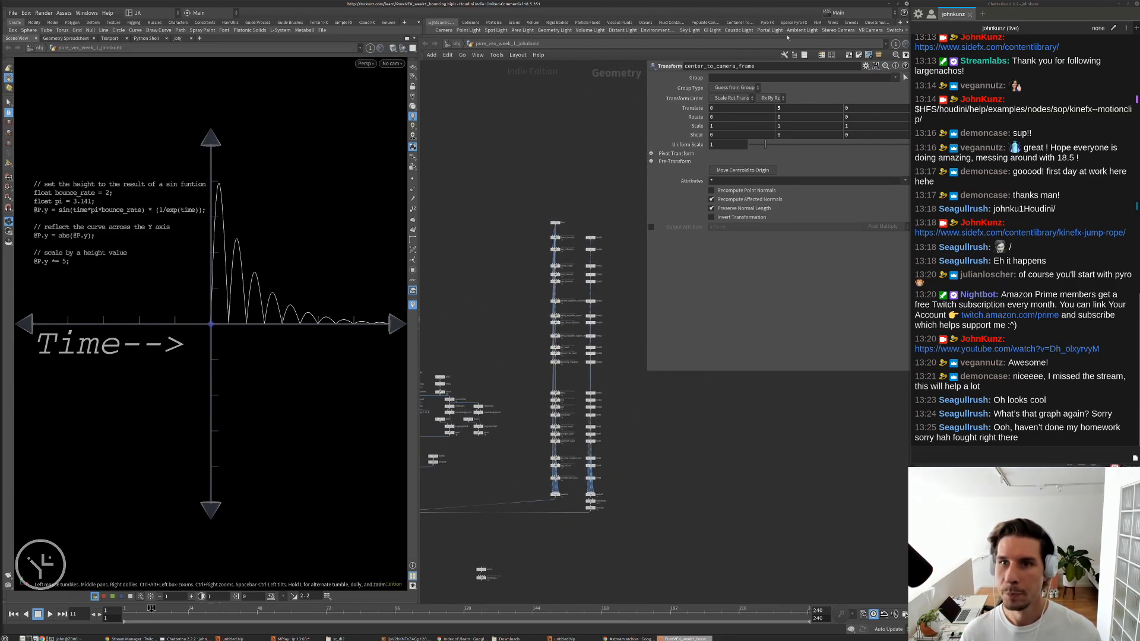
- Quit the PureVEX_week1_bouncing session without saving changes and close the Index of /learn browser tab
click(905, 3)
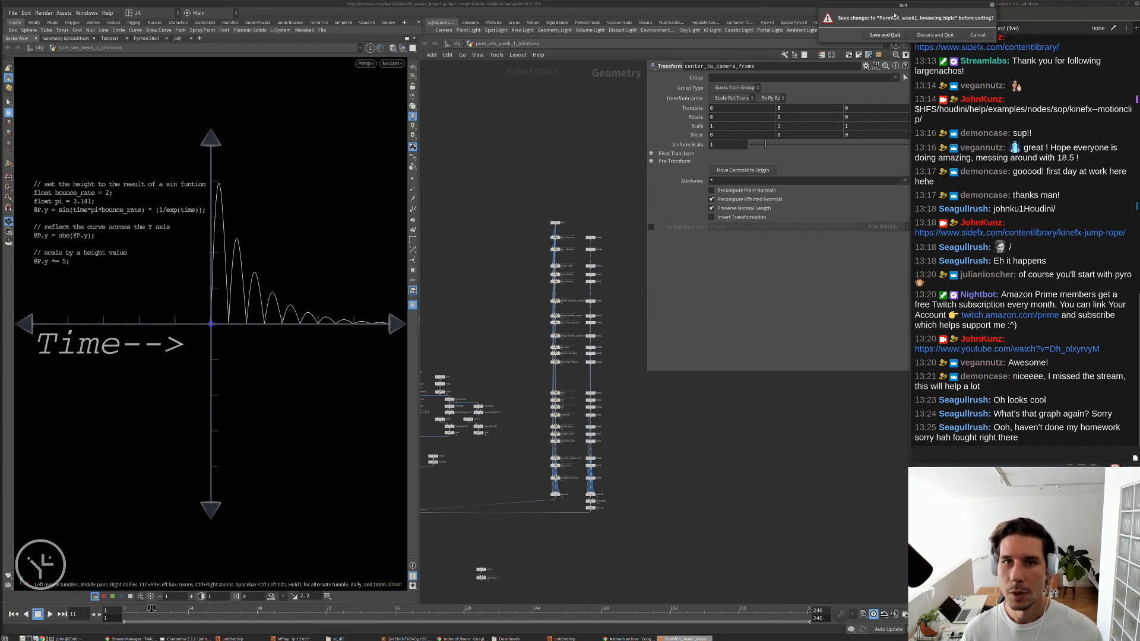
click(930, 35)
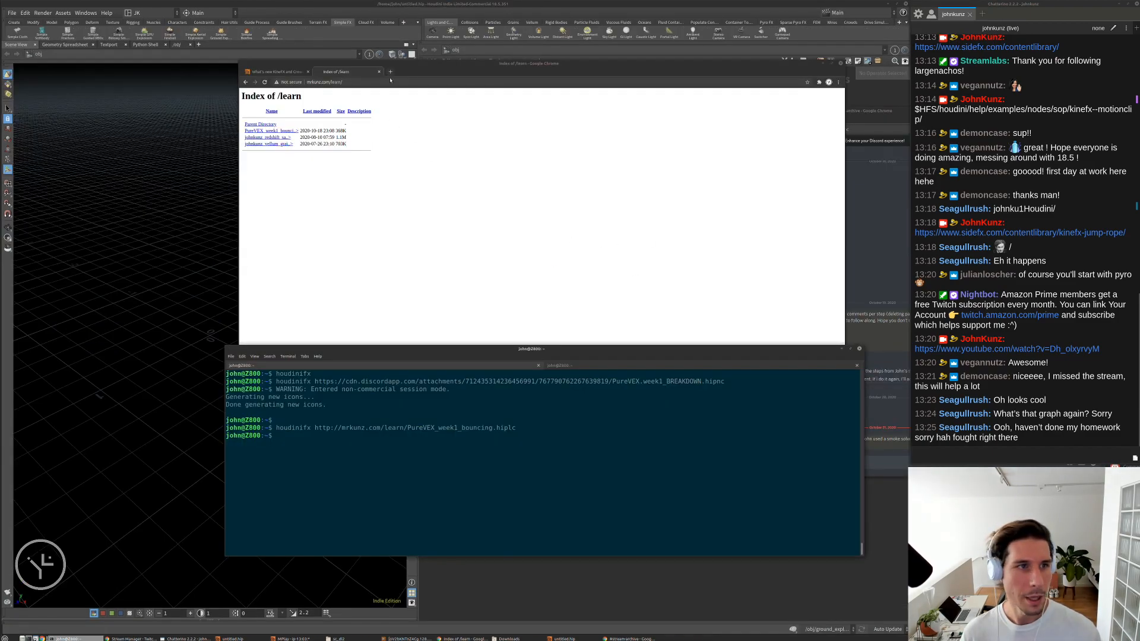
click(379, 72)
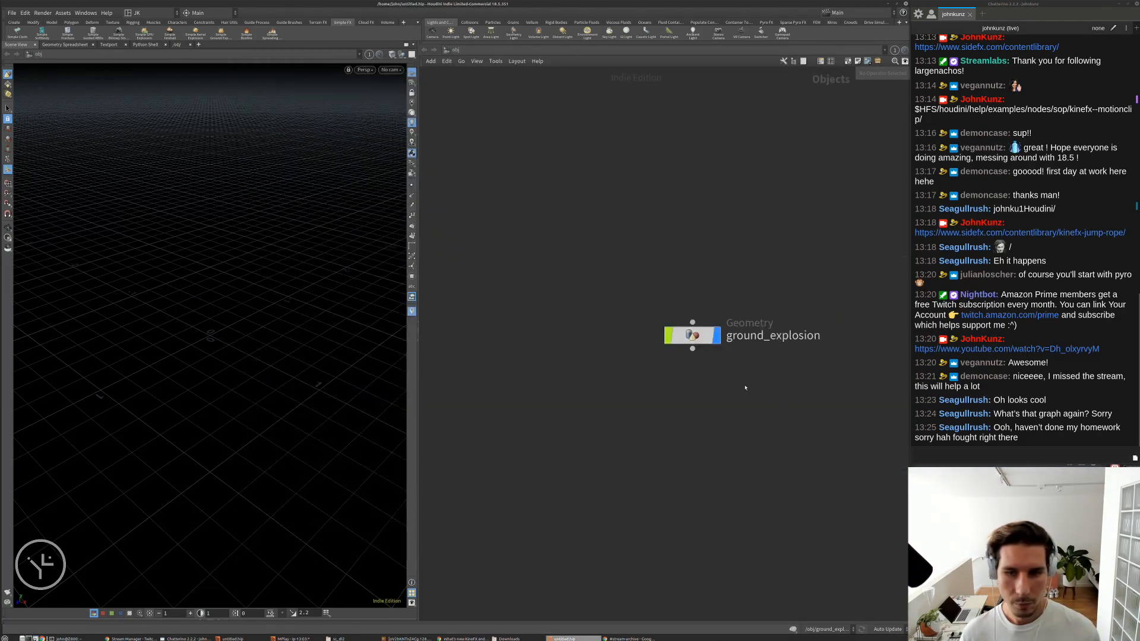
- Enter the ground_explosion geometry object and bring its whole node network into view
middle_drag(745, 387, 627, 371)
double_click(573, 319)
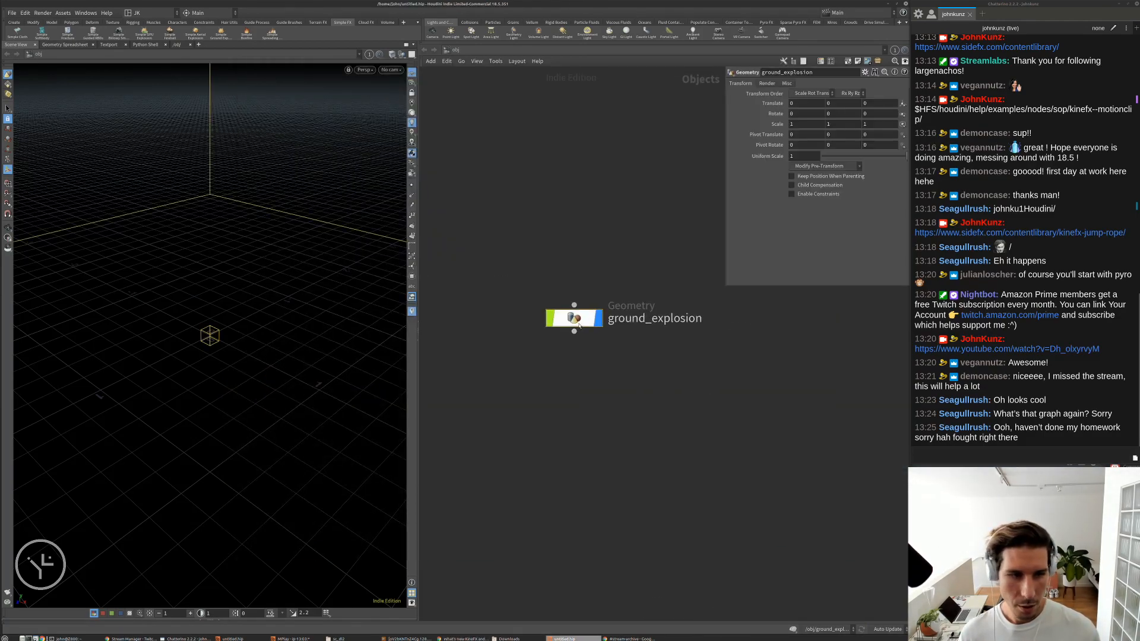
scroll(493, 422, down, 2)
scroll(493, 423, down, 1)
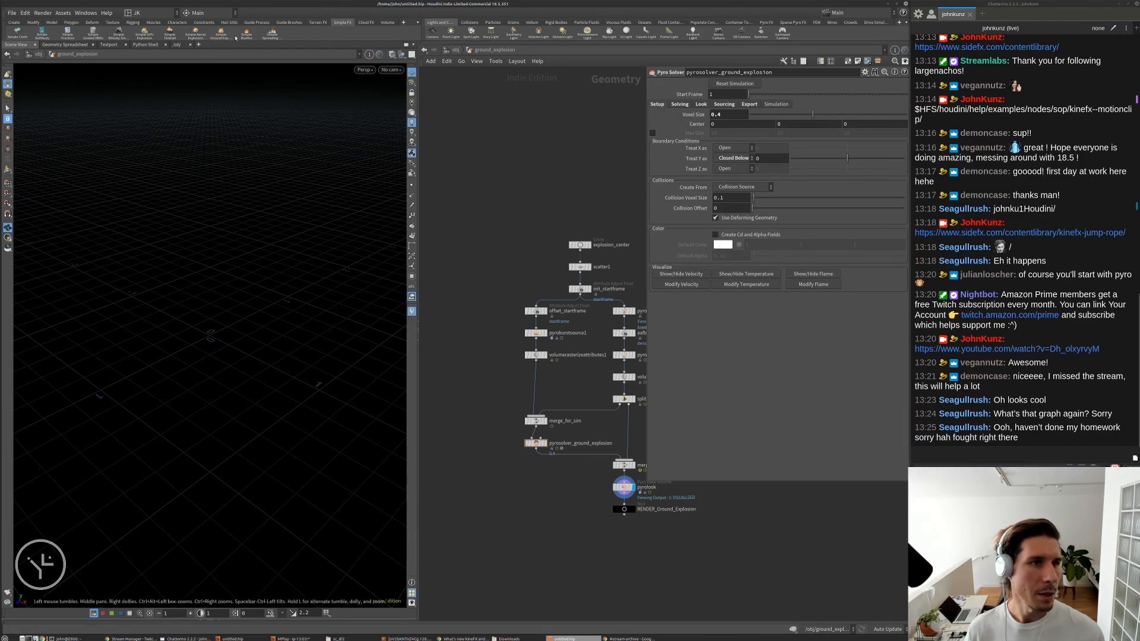
middle_drag(525, 224, 483, 201)
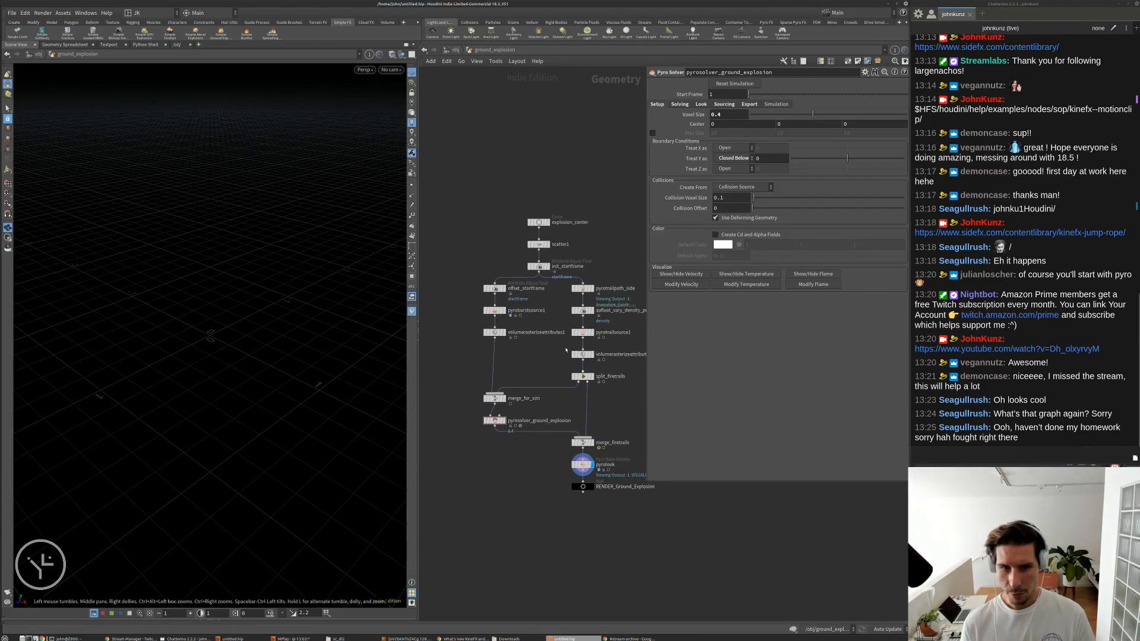
- Display the init_startframe node and show its parameters
scroll(564, 306, up, 4)
middle_drag(565, 185, 538, 285)
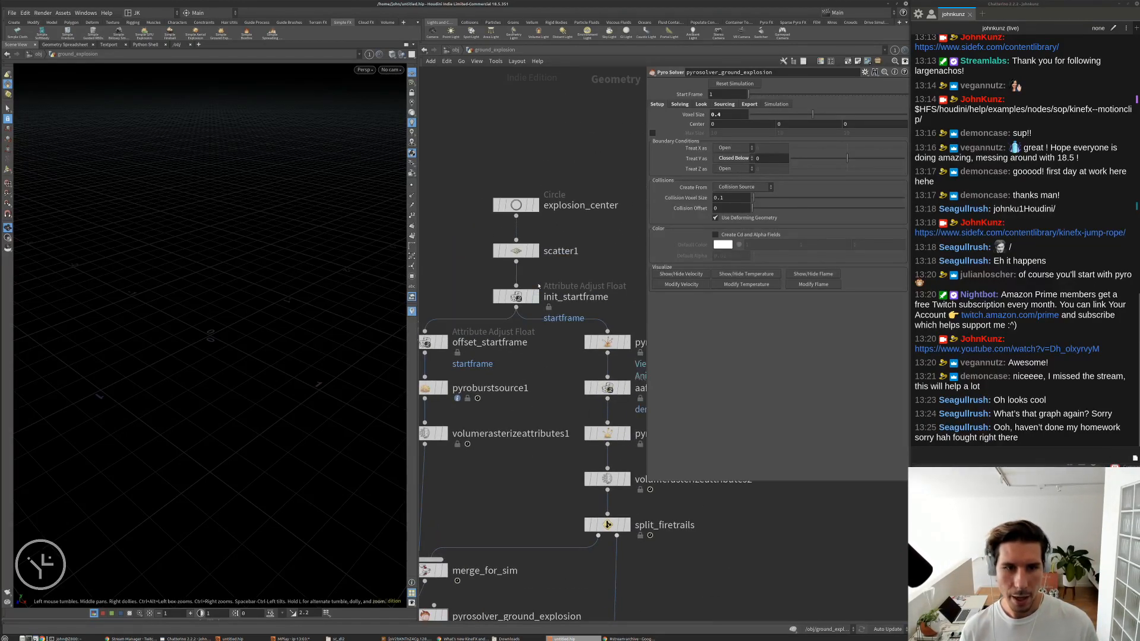
click(526, 296)
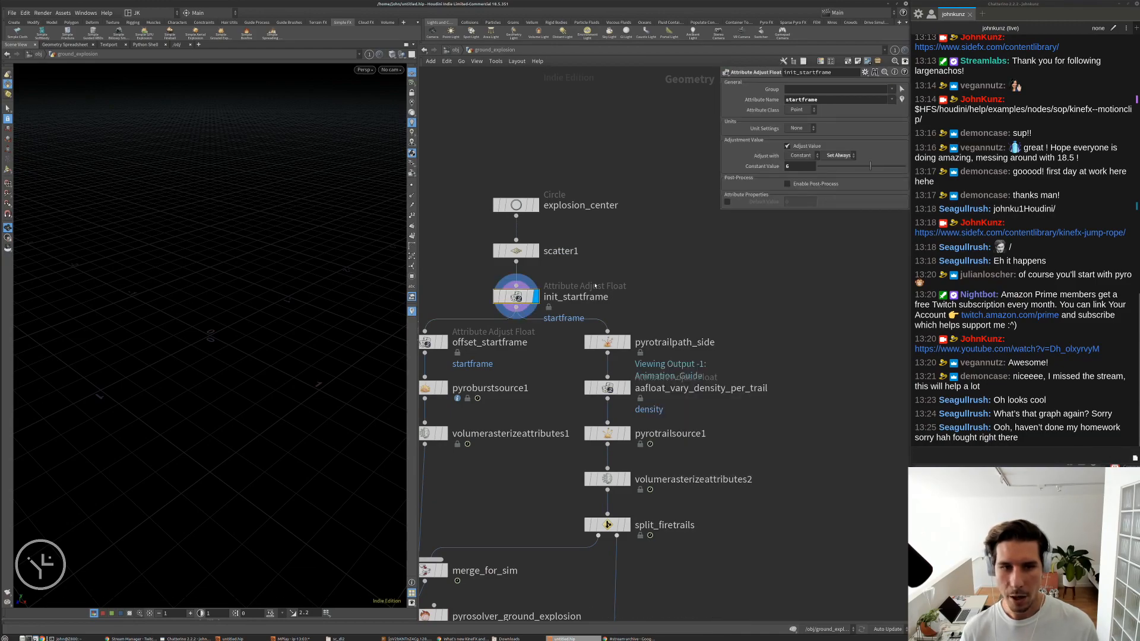
middle_drag(595, 286, 606, 257)
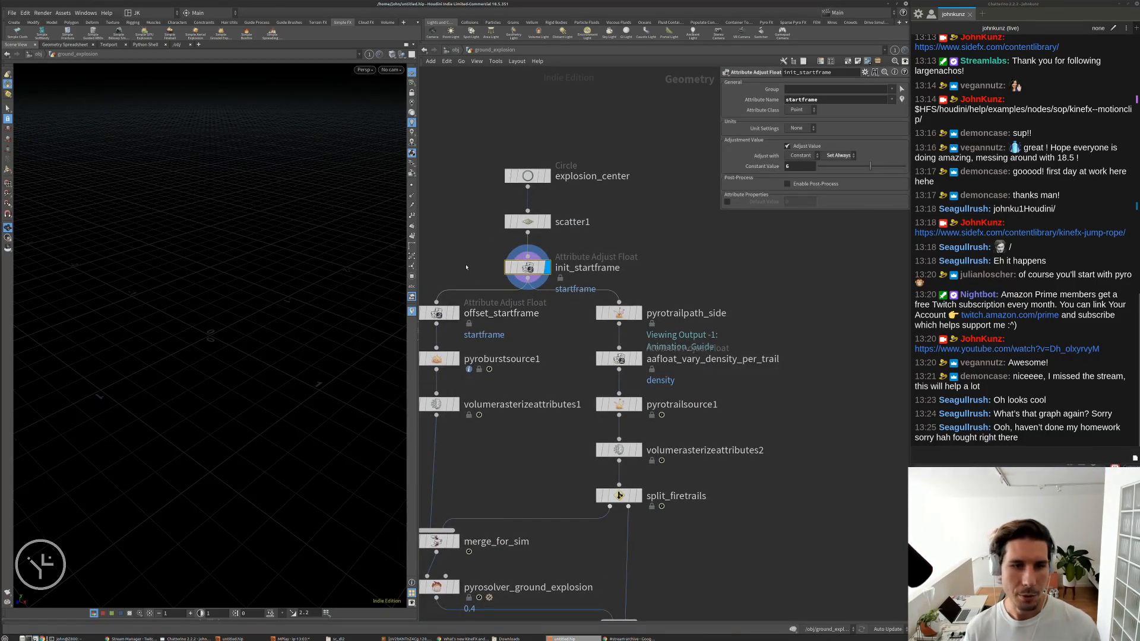
middle_drag(460, 256, 470, 233)
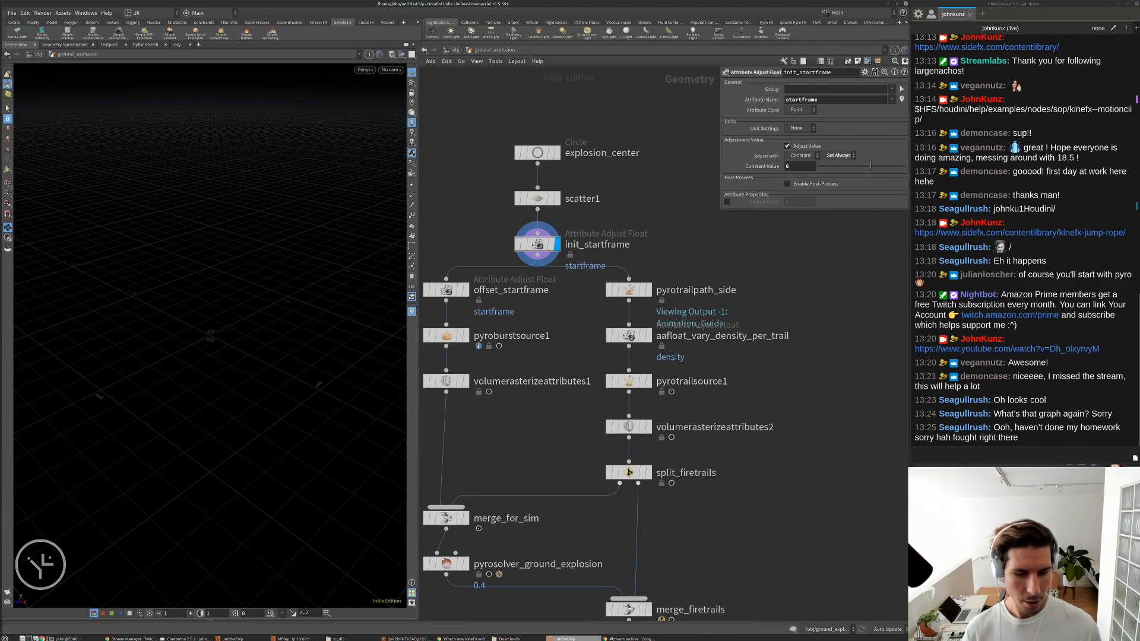
- Close the Discord stream-archive window and switch to the browser with the KineFX and Crowds what's new page
click(638, 639)
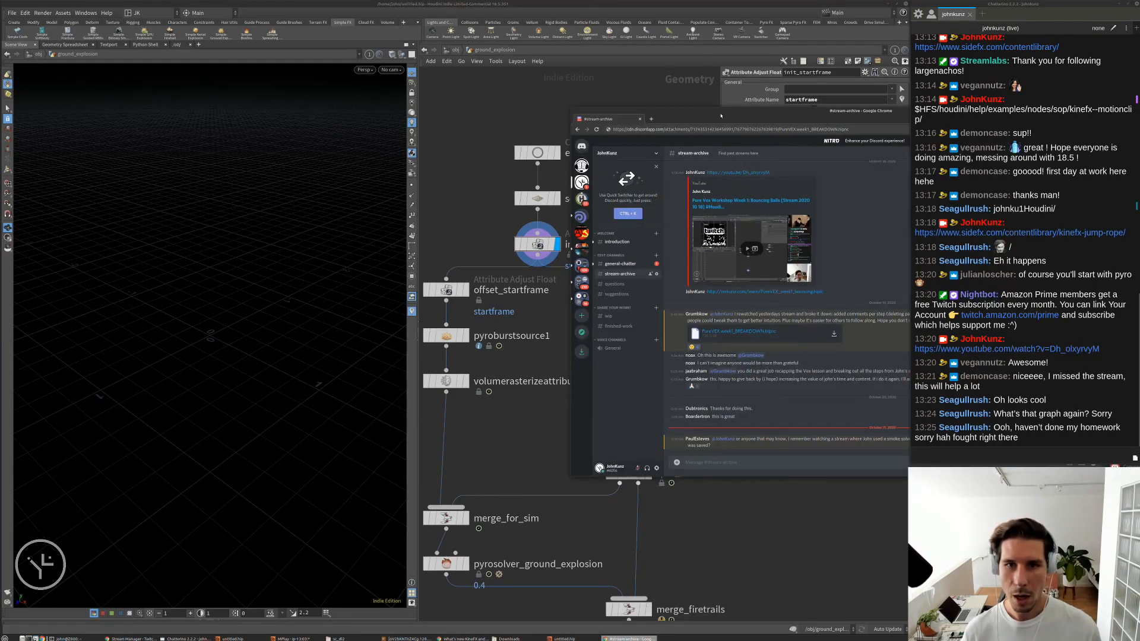
key(ctrl+w)
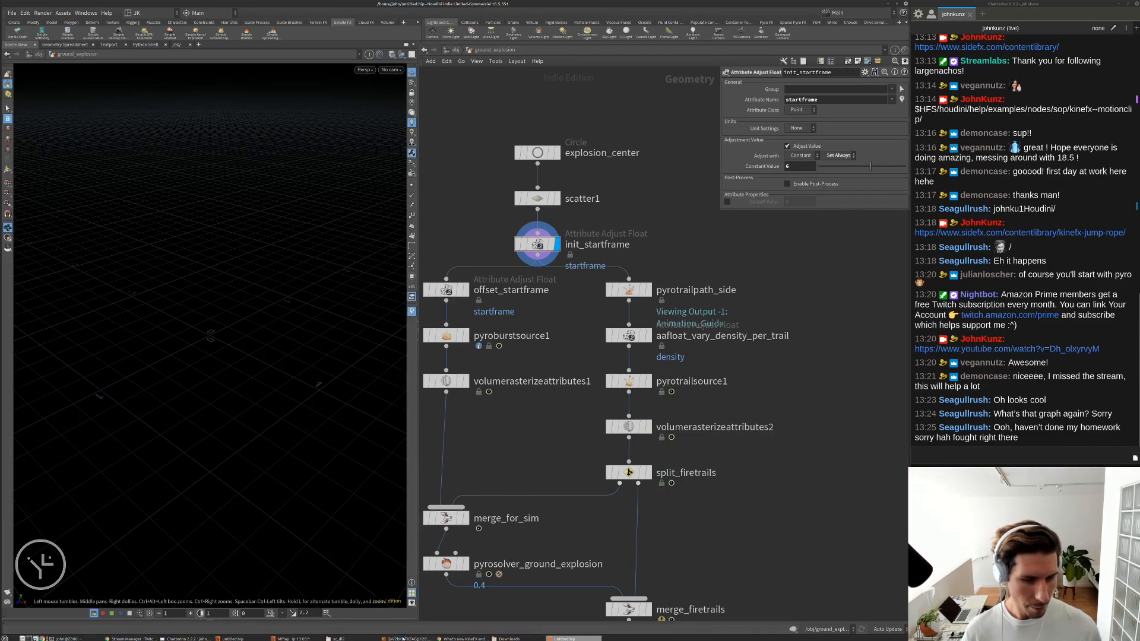
click(463, 639)
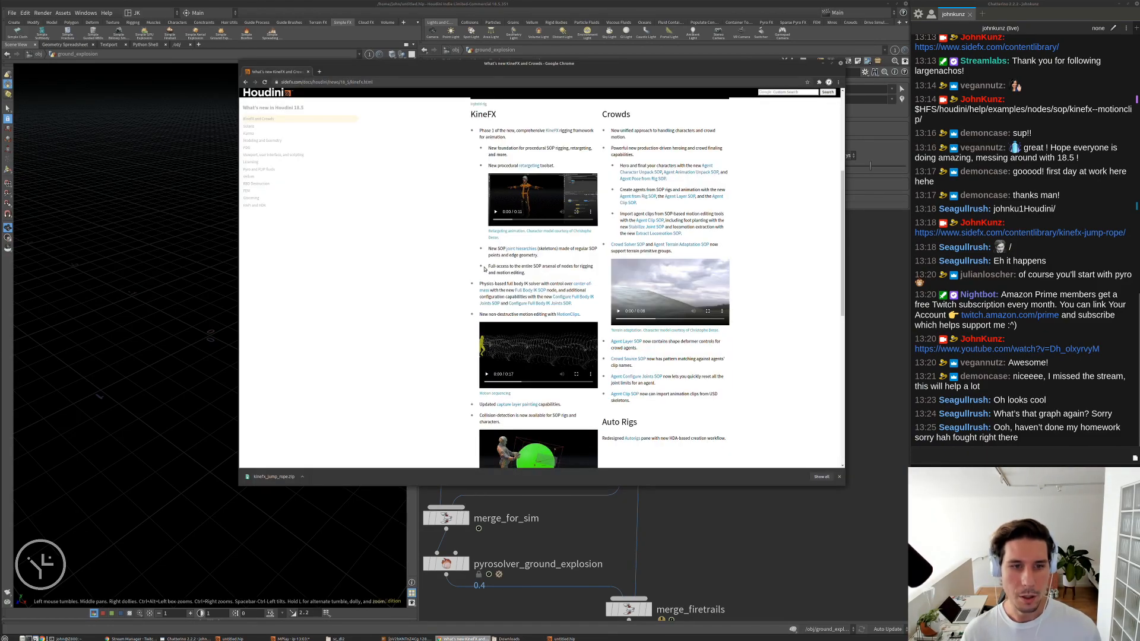
- Go back to the What's new in Houdini 18.5 overview and open its Pyro and FLIP fluids page
scroll(480, 255, up, 2)
scroll(479, 255, up, 3)
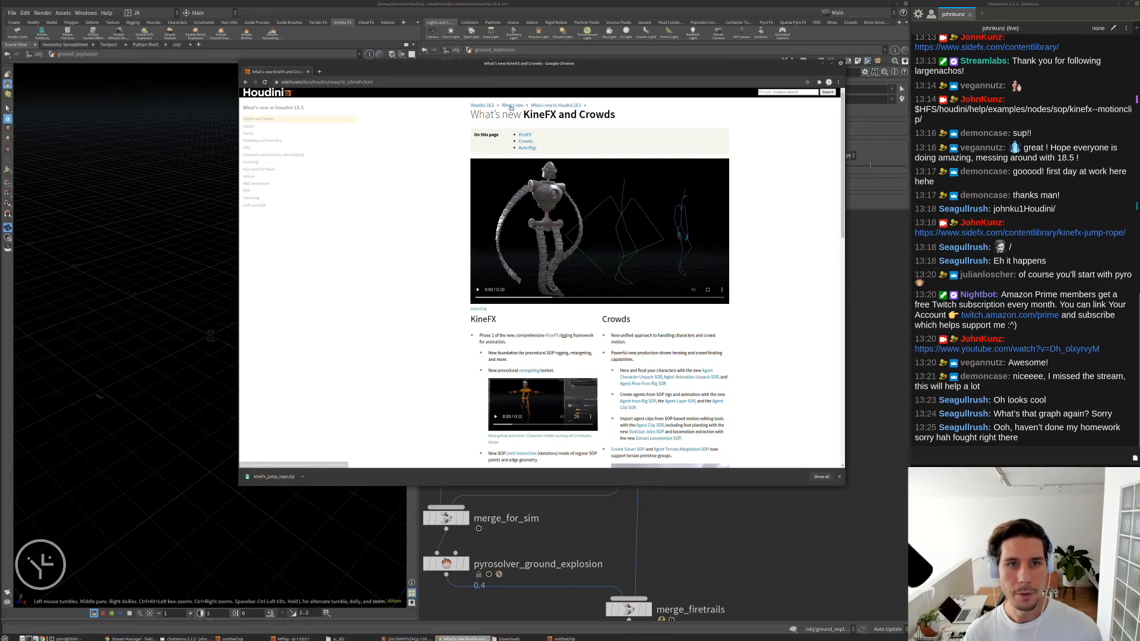
click(546, 105)
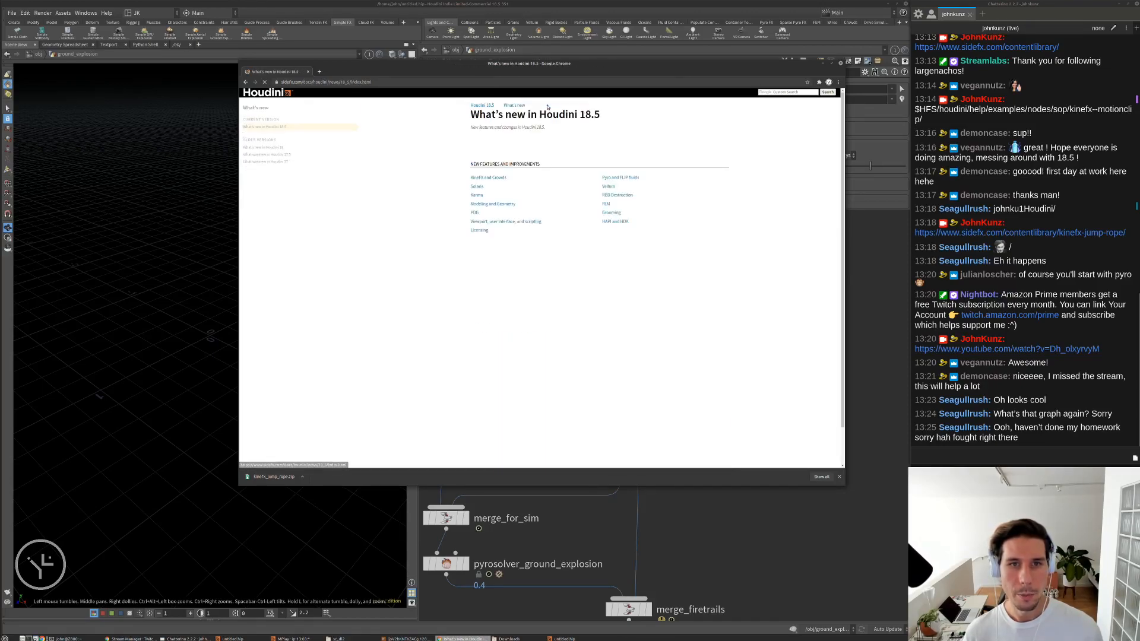
click(611, 178)
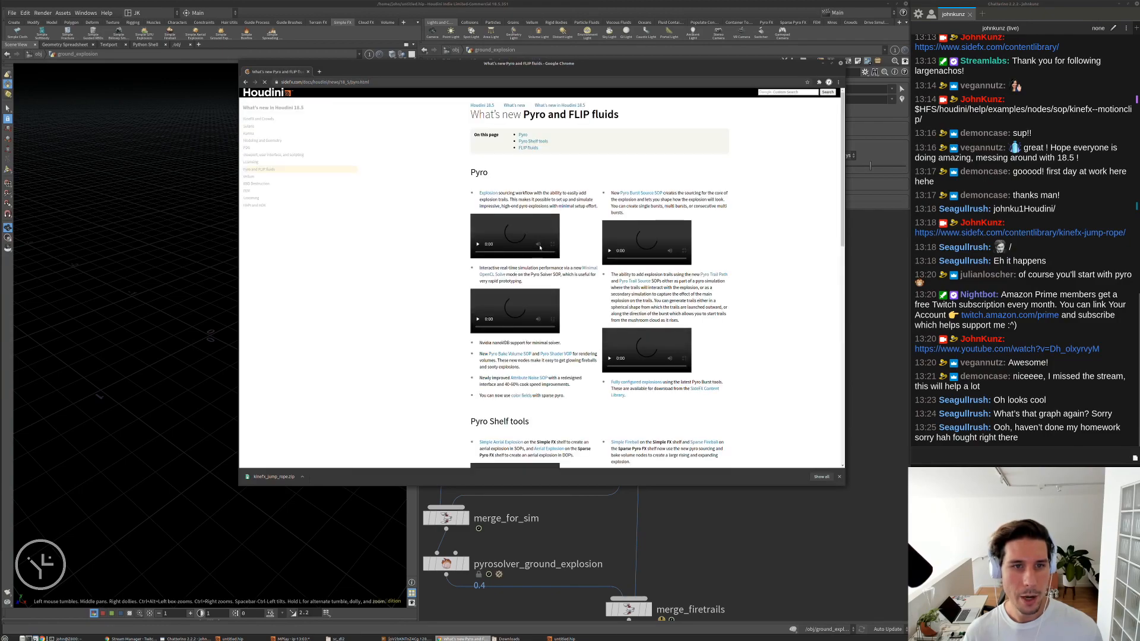
- Look through the Pyro, Pyro Shelf tools and FLIP fluids sections of the what's new page
scroll(591, 242, down, 1)
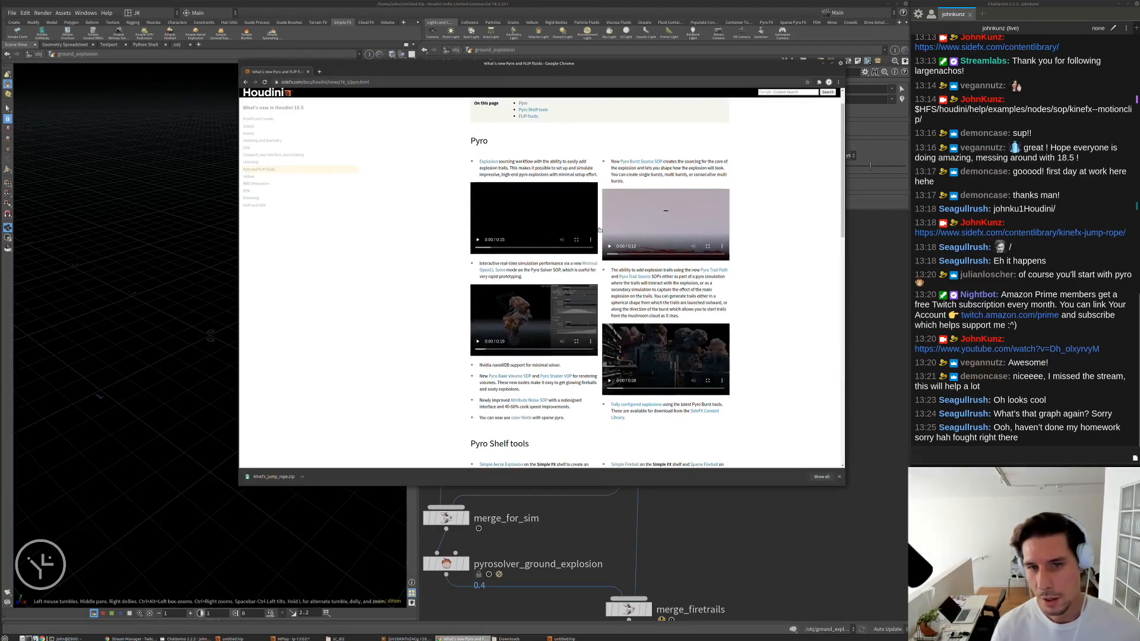
scroll(591, 242, down, 2)
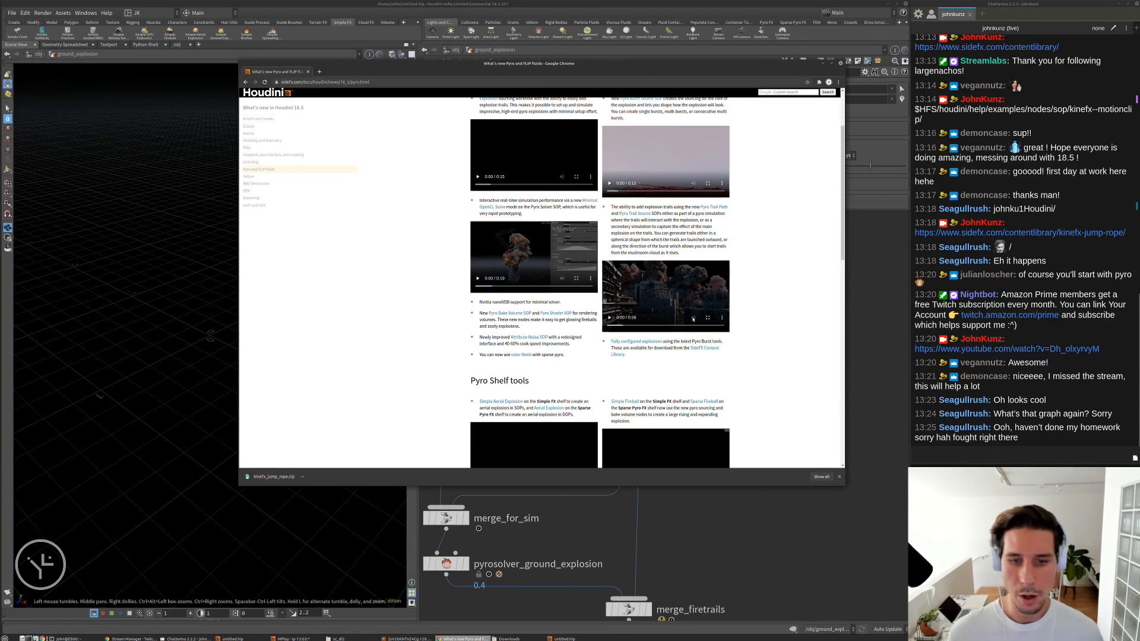
scroll(551, 320, down, 3)
scroll(551, 321, down, 2)
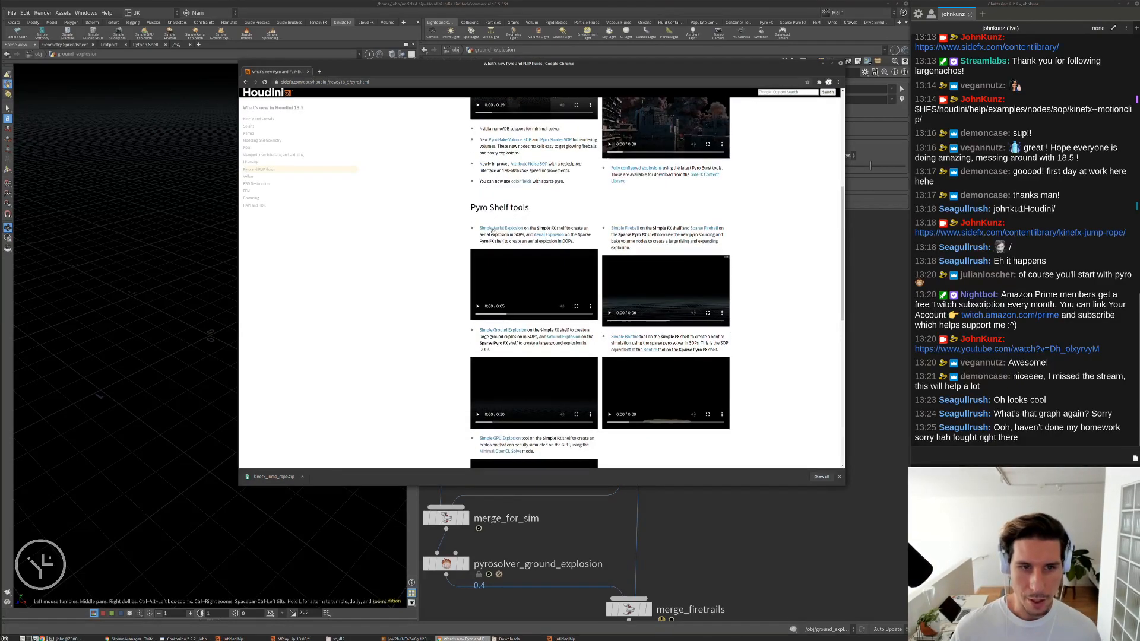
scroll(519, 283, down, 5)
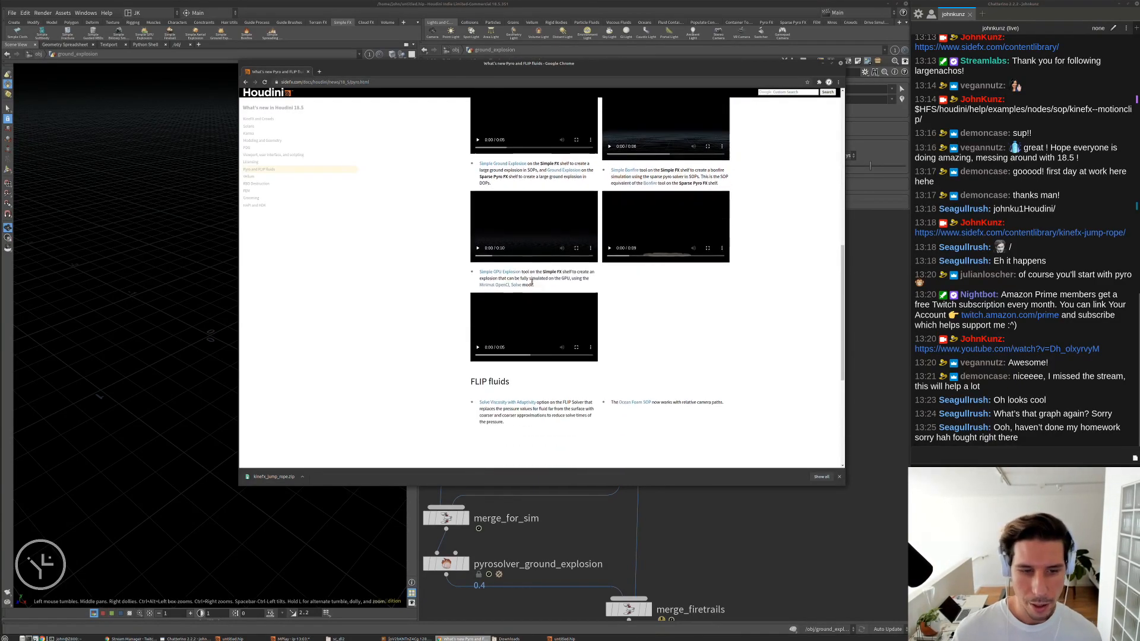
- Copy the Pyro and FLIP fluids page address, post it in the stream chat, and switch back to Houdini
click(396, 82)
key(ctrl+c)
click(938, 457)
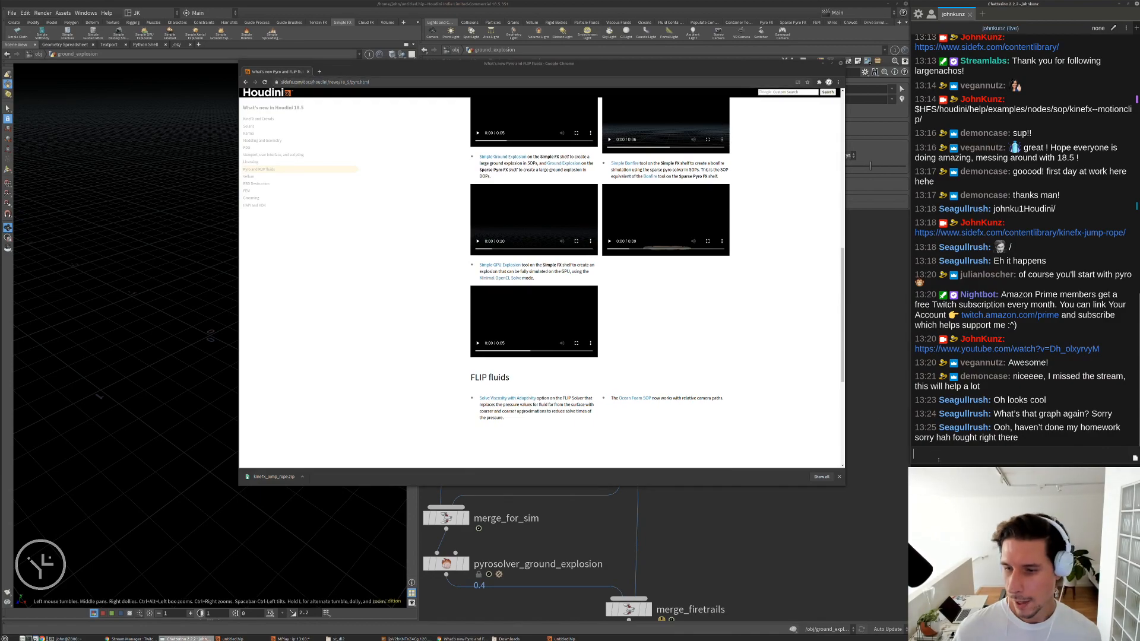
key(ctrl+v)
key(Return)
click(887, 496)
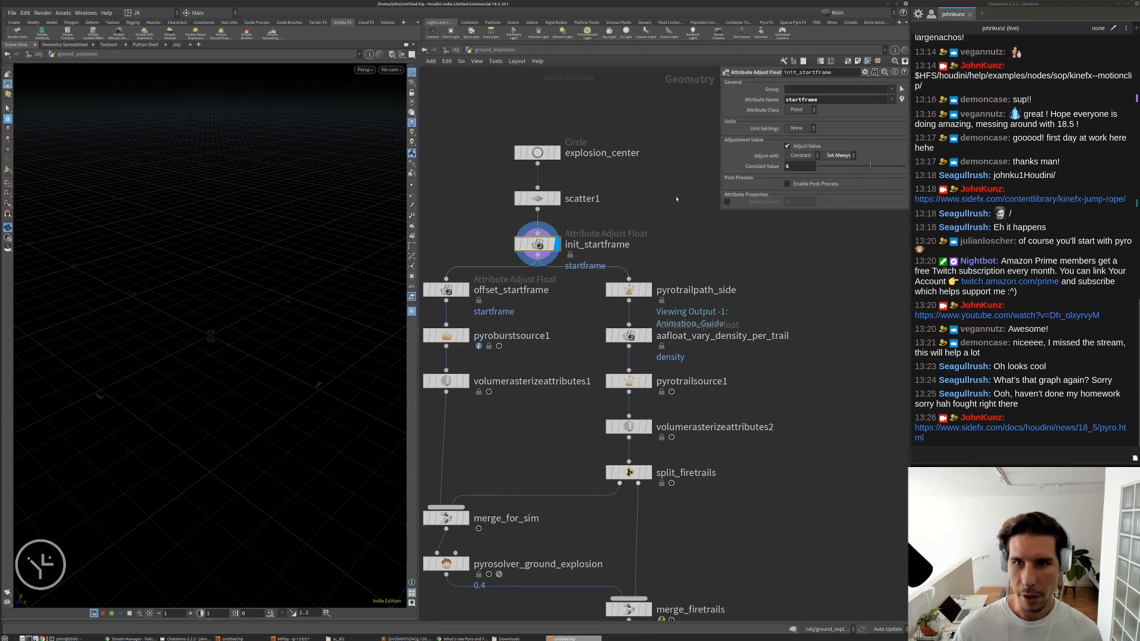
- Enlarge the floating parameter pane and add an Attribute Randomize node beside init_startframe
drag(720, 211, 703, 255)
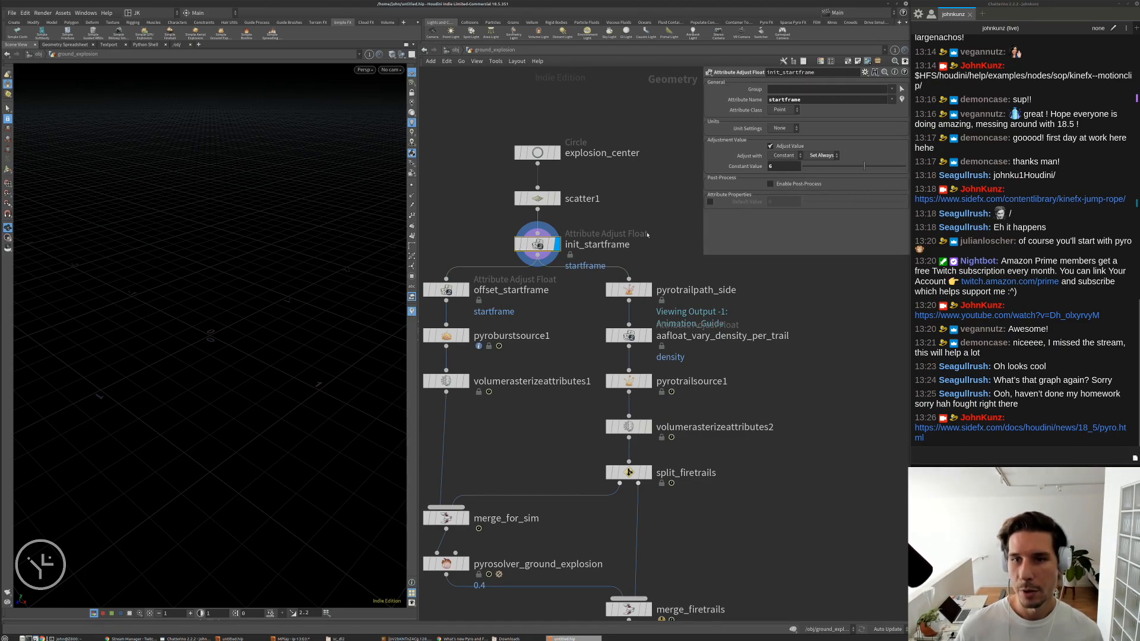
scroll(582, 279, up, 2)
scroll(516, 331, up, 2)
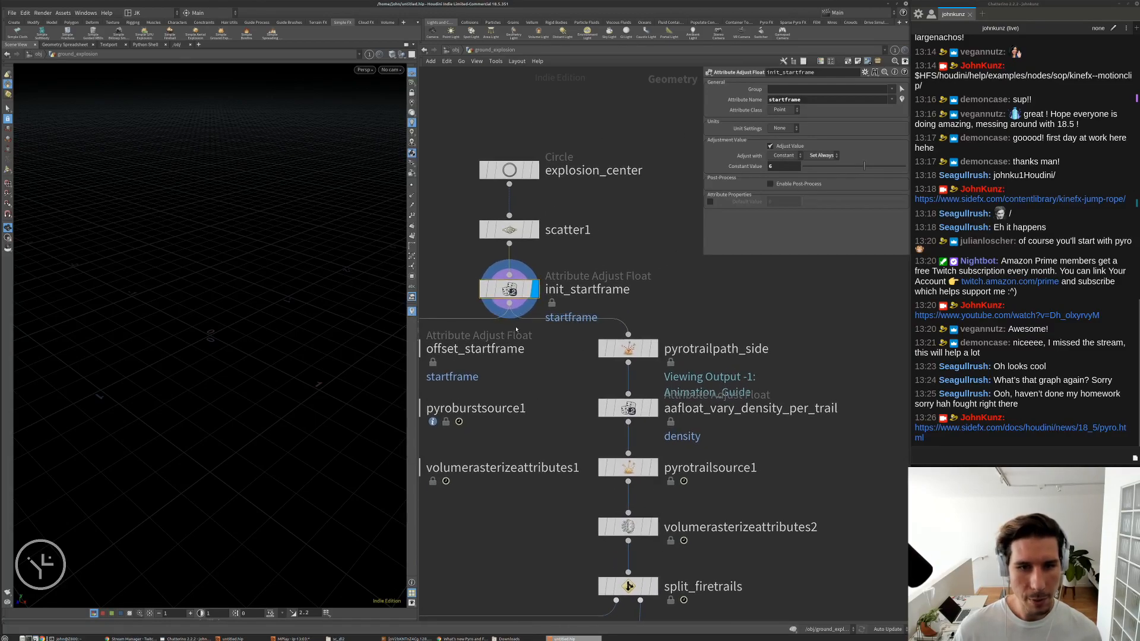
middle_drag(706, 295, 650, 290)
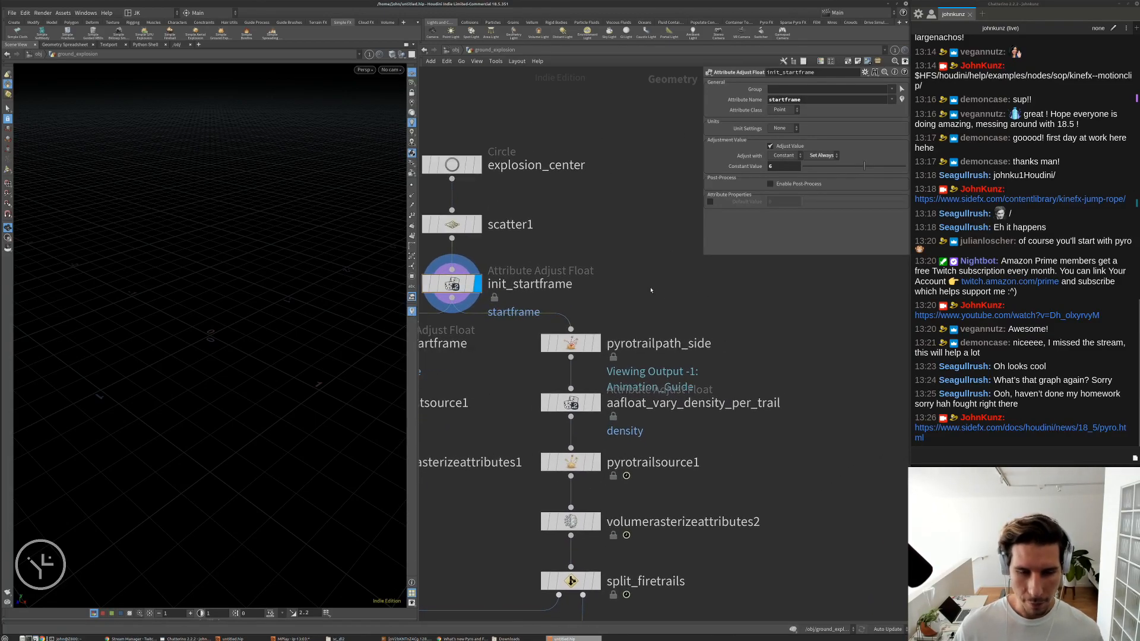
key(Tab)
text(rand)
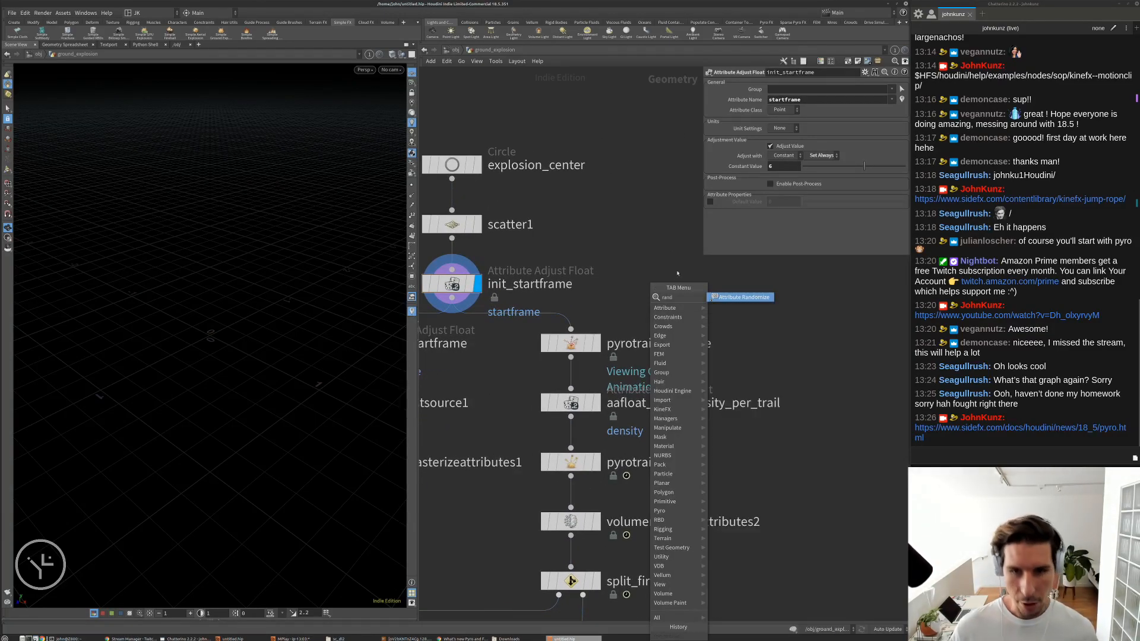
click(730, 296)
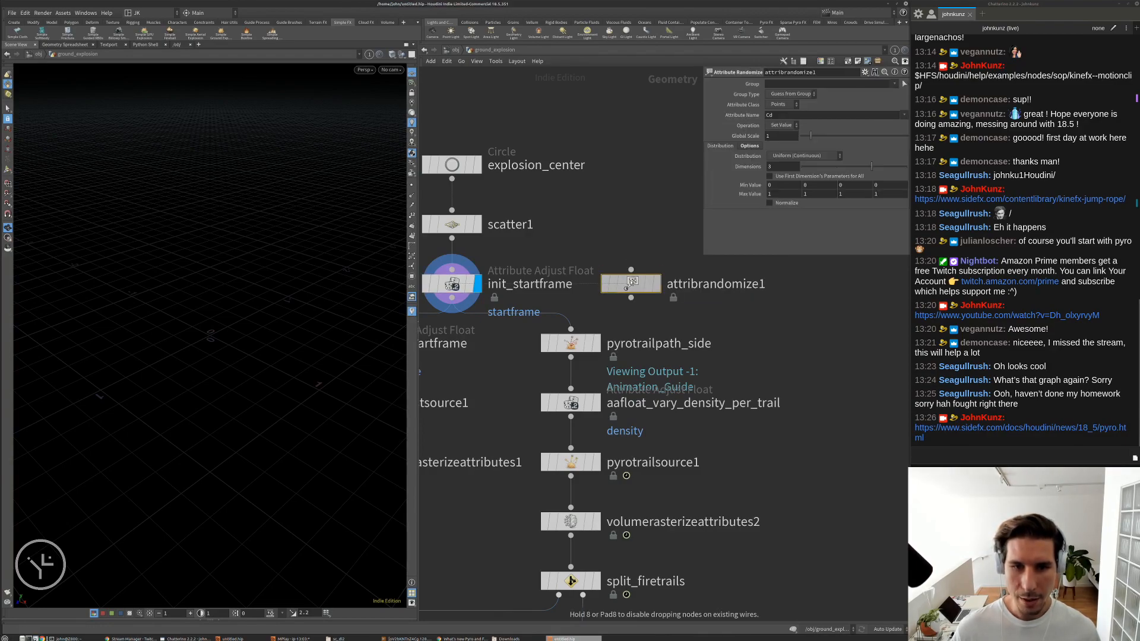
- Add an Attribute Noise node in line with attribrandomize1 for comparison
scroll(629, 283, down, 3)
middle_drag(629, 284, 581, 290)
scroll(582, 289, up, 1)
scroll(454, 292, up, 2)
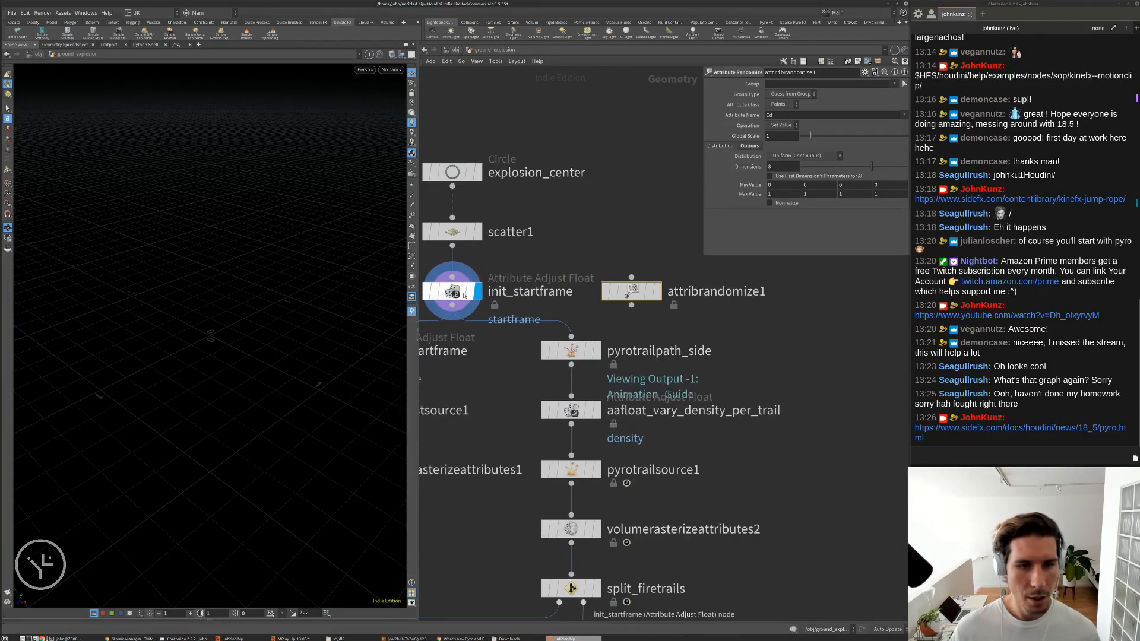
middle_drag(534, 287, 499, 289)
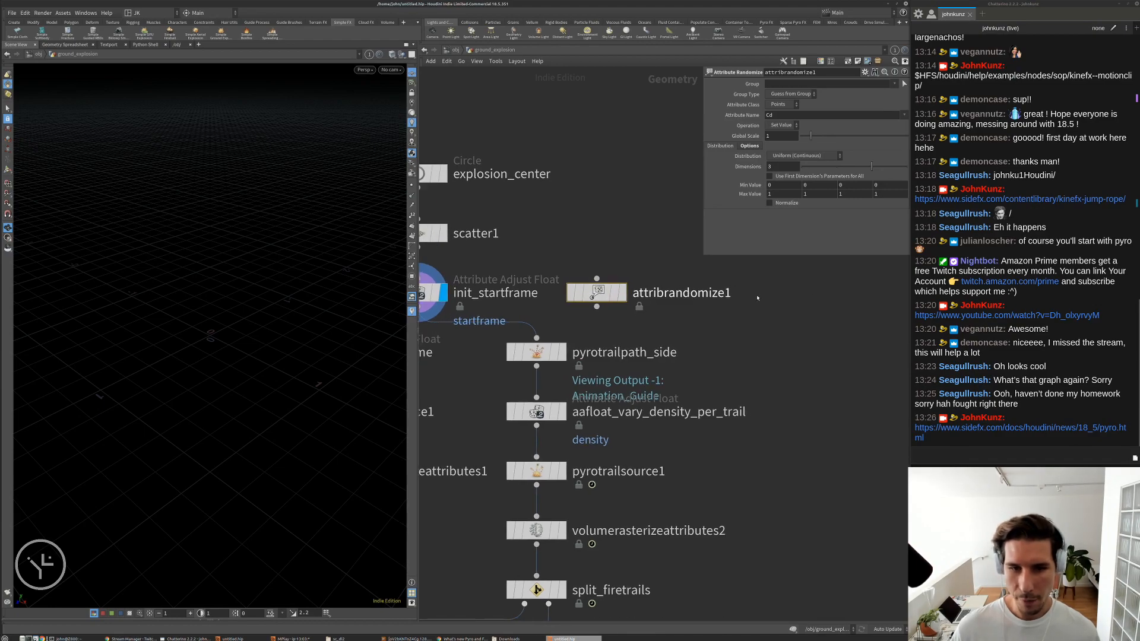
key(Tab)
text(noi)
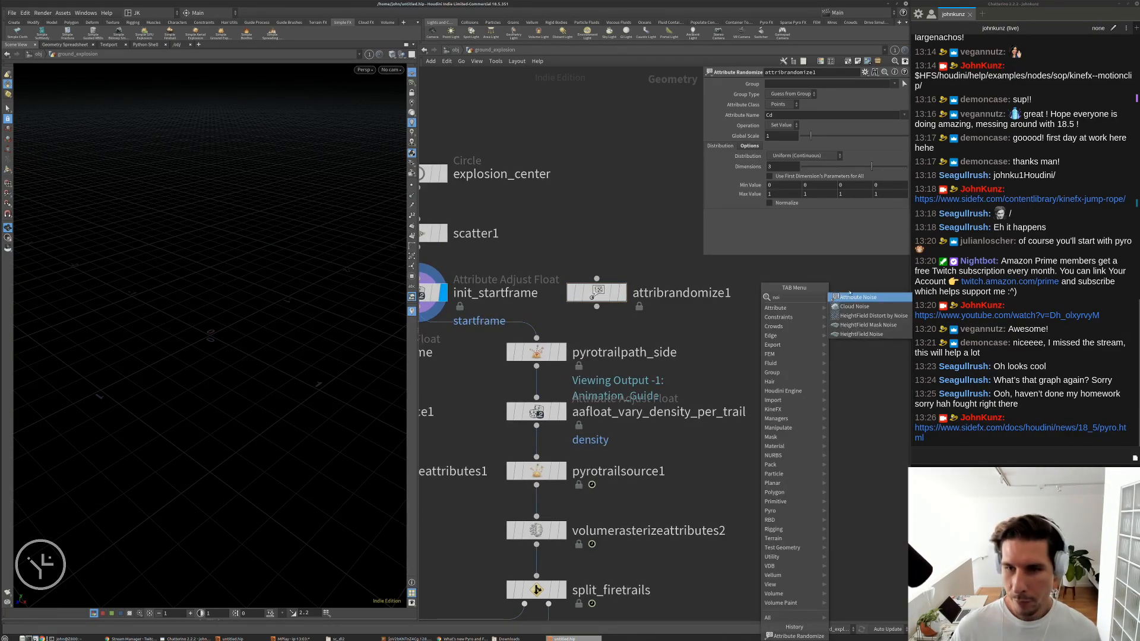
click(856, 298)
click(792, 293)
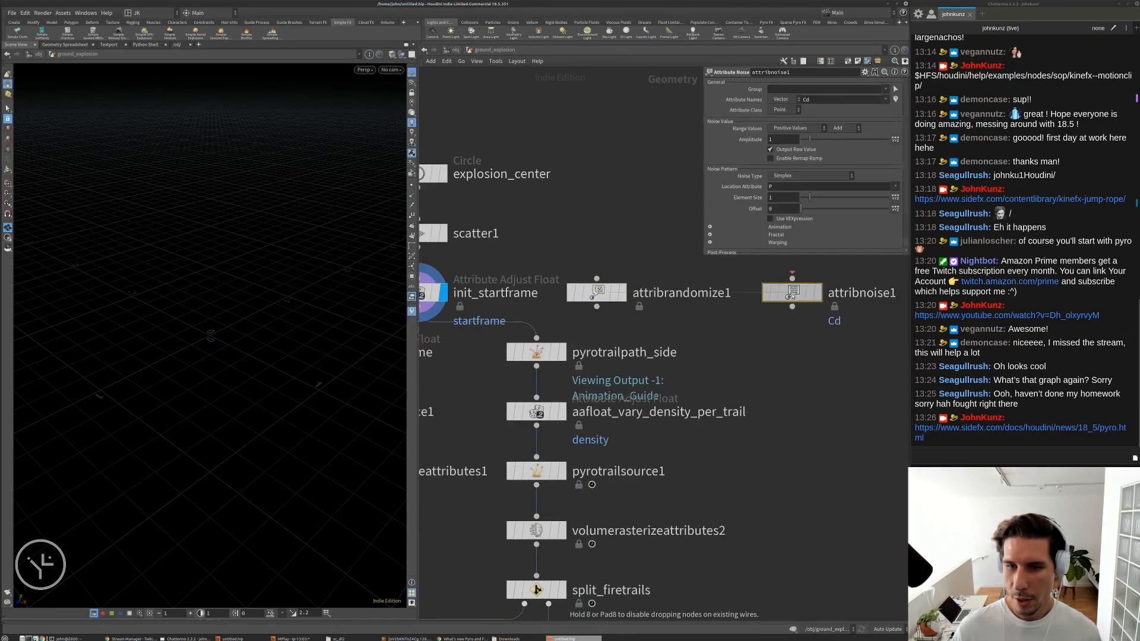
- Add an Attribute Remap node next to attribnoise1, leaving a gap between the two
middle_drag(834, 339, 752, 339)
key(Tab)
text(rem)
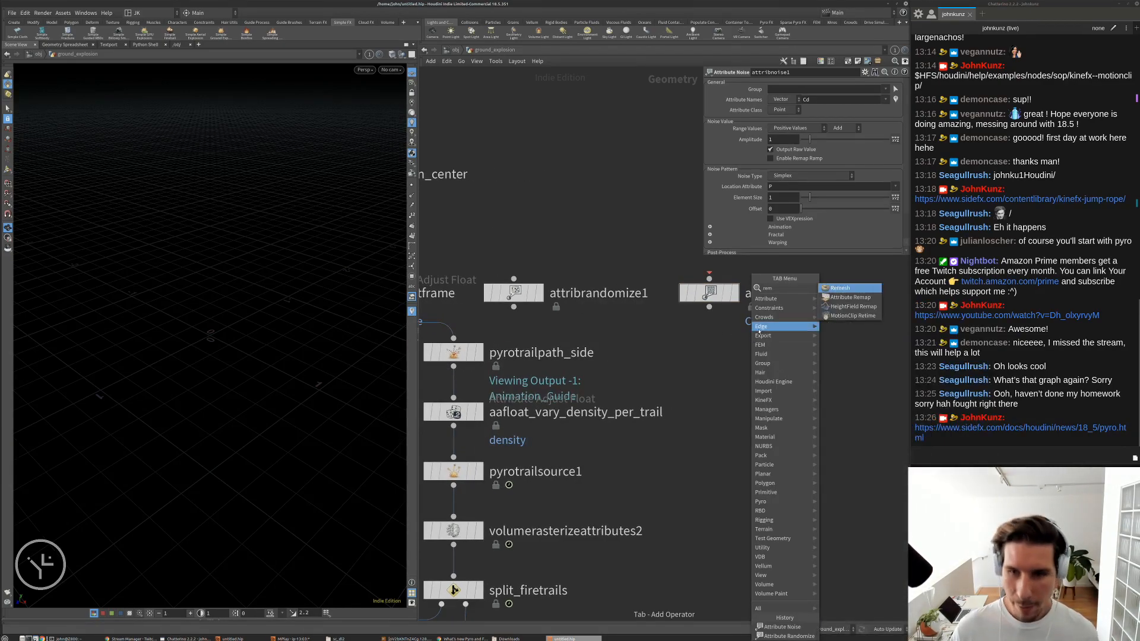
click(835, 297)
click(835, 293)
drag(834, 293, 862, 293)
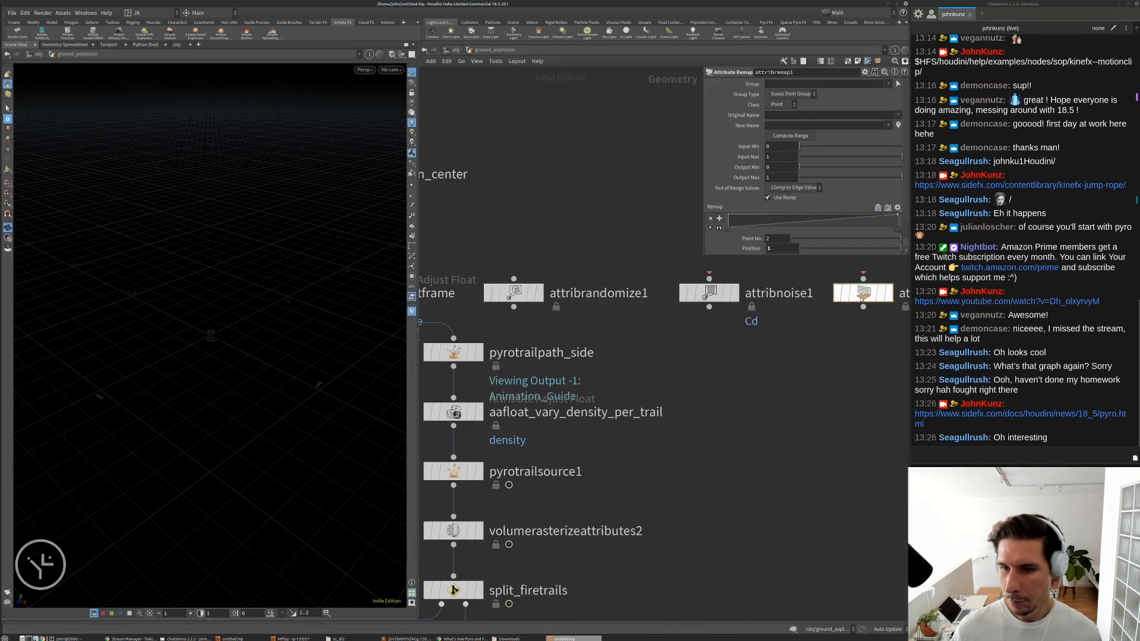
scroll(812, 317, down, 4)
middle_drag(814, 320, 787, 317)
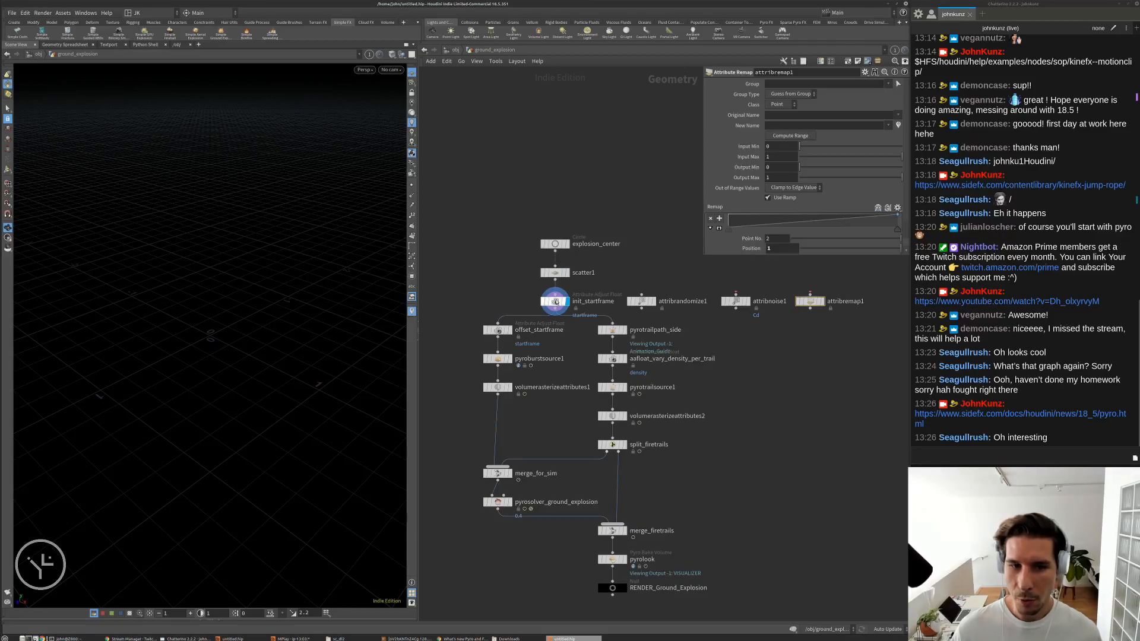
- Compare the parameters of init_startframe with those of attribrandomize1
click(555, 300)
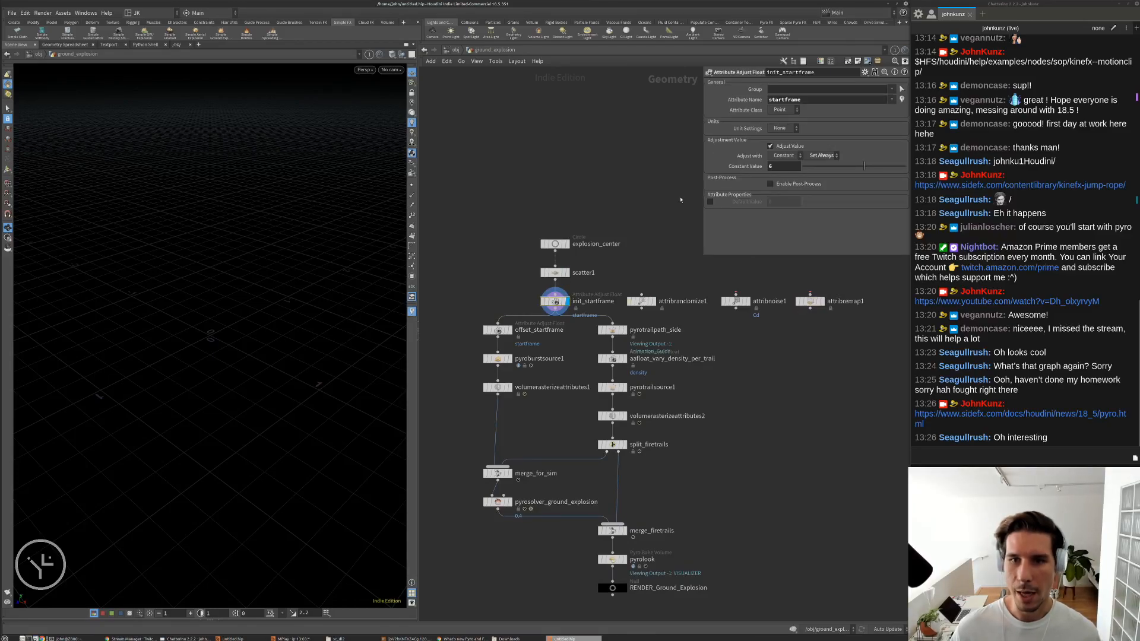
scroll(658, 226, up, 4)
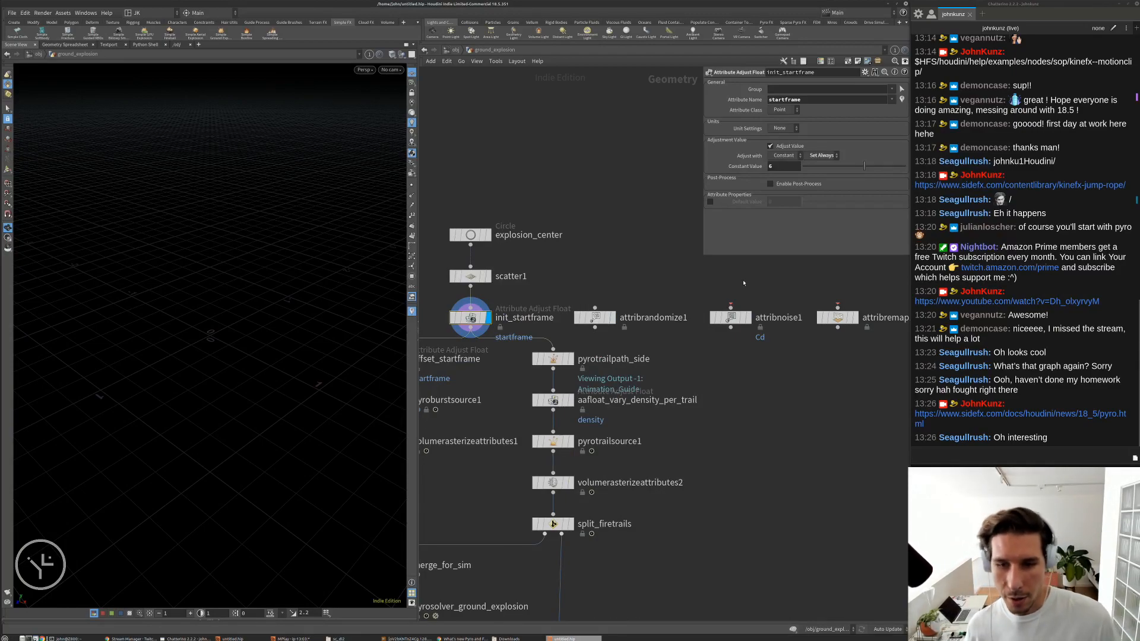
click(595, 318)
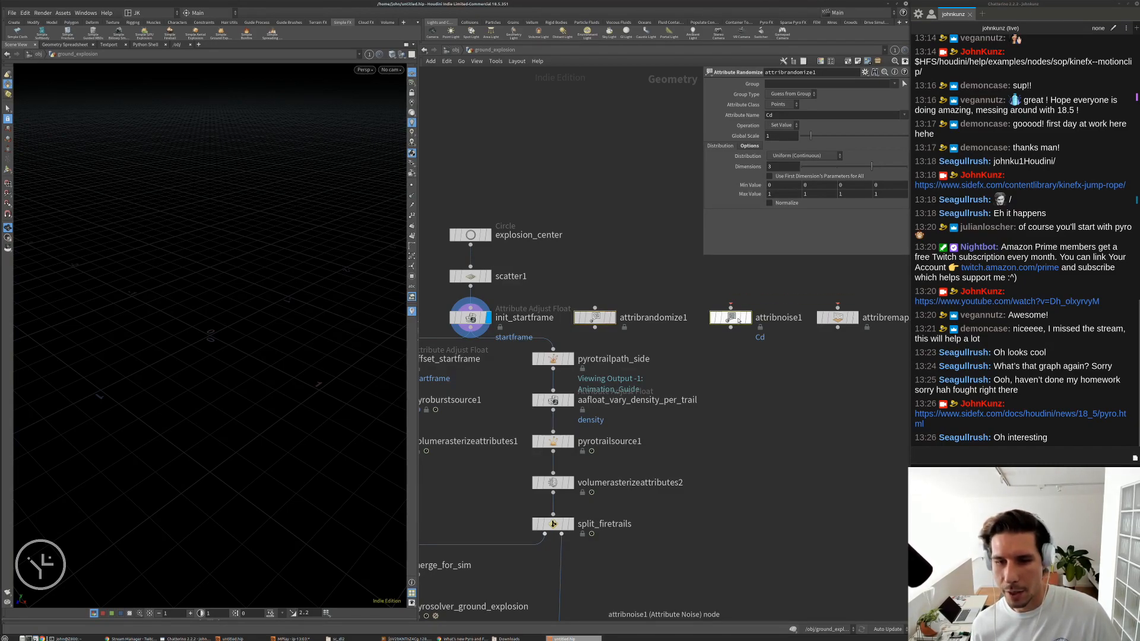
mouse_move(588, 353)
middle_down()
mouse_move(536, 354)
mouse_move(570, 348)
middle_up()
click(453, 313)
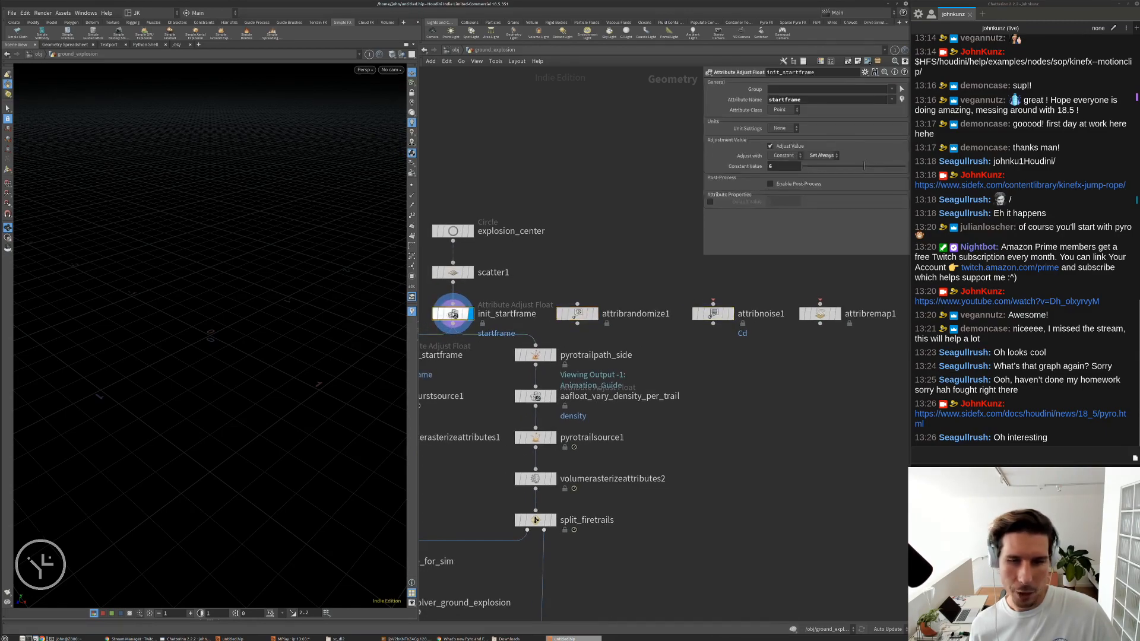
scroll(602, 265, up, 3)
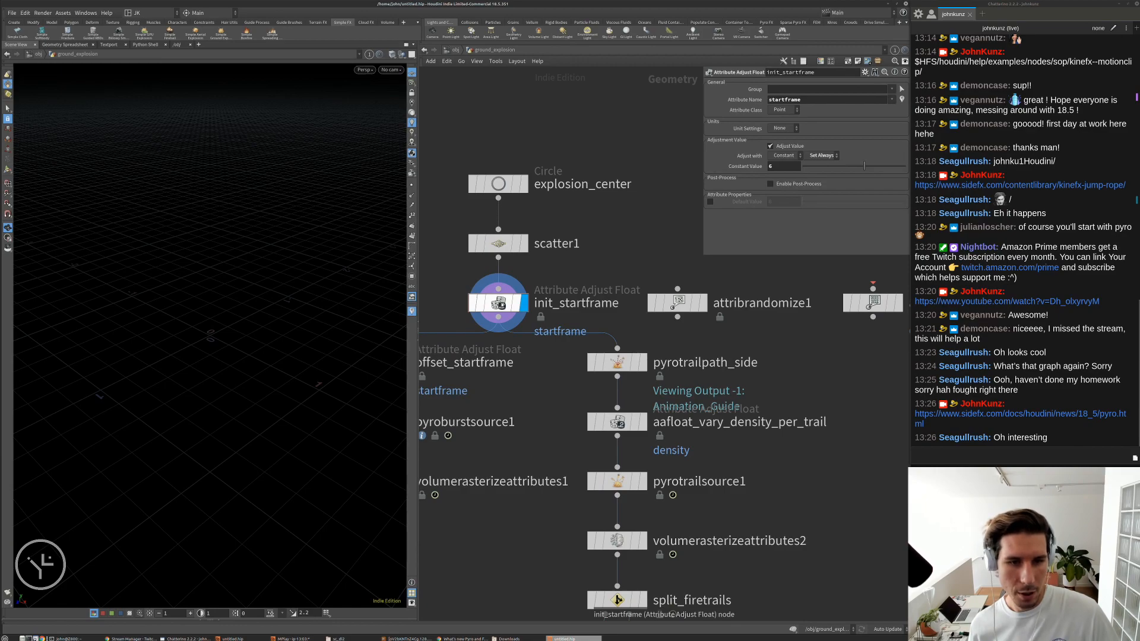
- Go inside init_startframe, examine the VEX code of its adjust_float wrangle, and return to the ground_explosion network
double_click(501, 304)
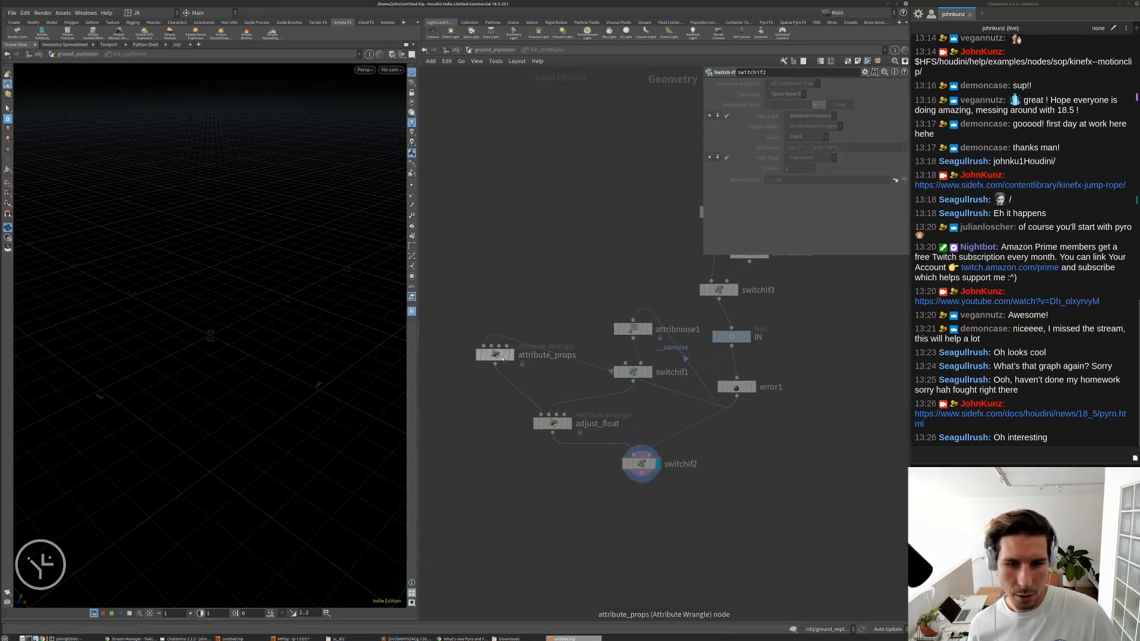
scroll(609, 332, up, 2)
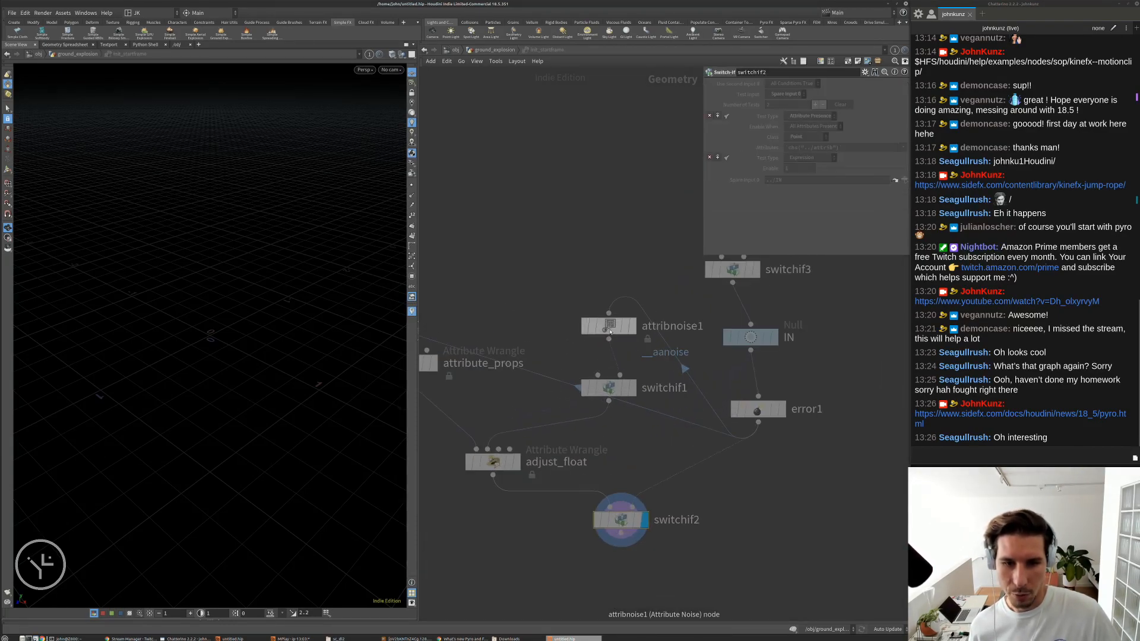
scroll(609, 332, down, 3)
click(545, 407)
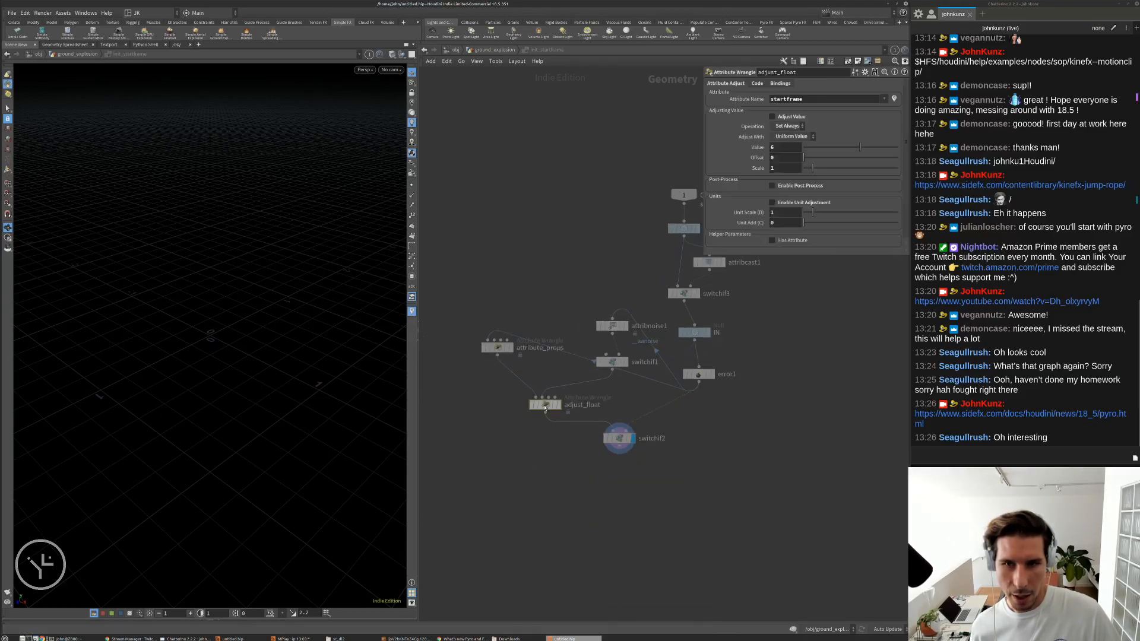
click(757, 83)
scroll(737, 184, down, 4)
scroll(738, 189, up, 3)
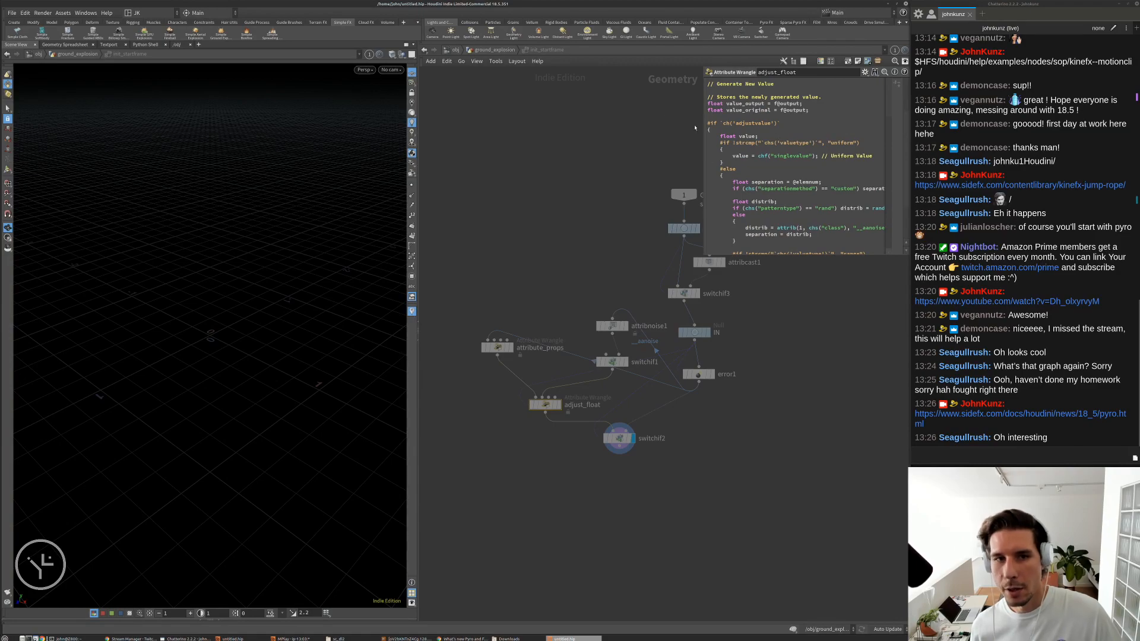
click(496, 51)
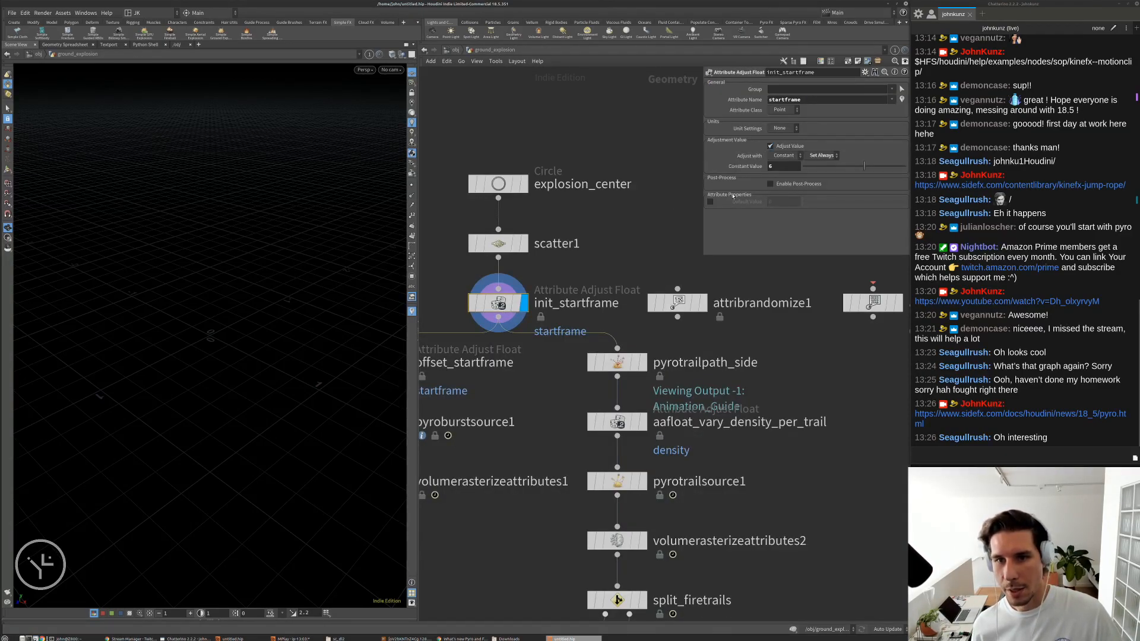
- Check the Unit Settings choices of init_startframe without changing them
middle_drag(621, 227, 626, 202)
scroll(626, 202, down, 1)
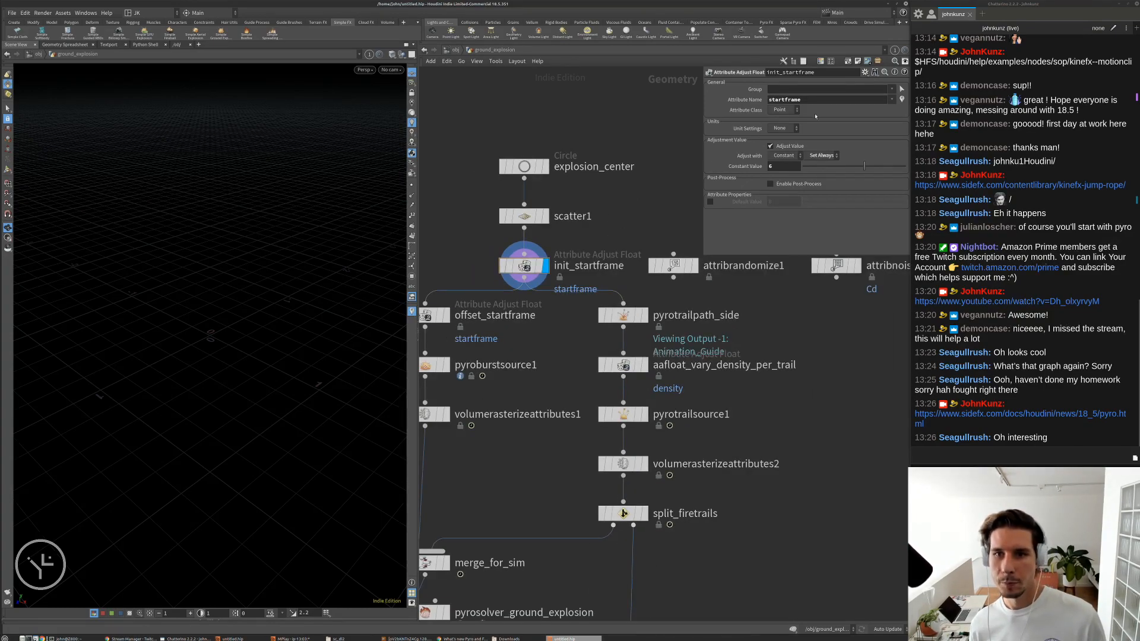
click(785, 129)
click(635, 179)
- Open the help page of the Attribute Adjust Float node and move and enlarge its window
click(904, 72)
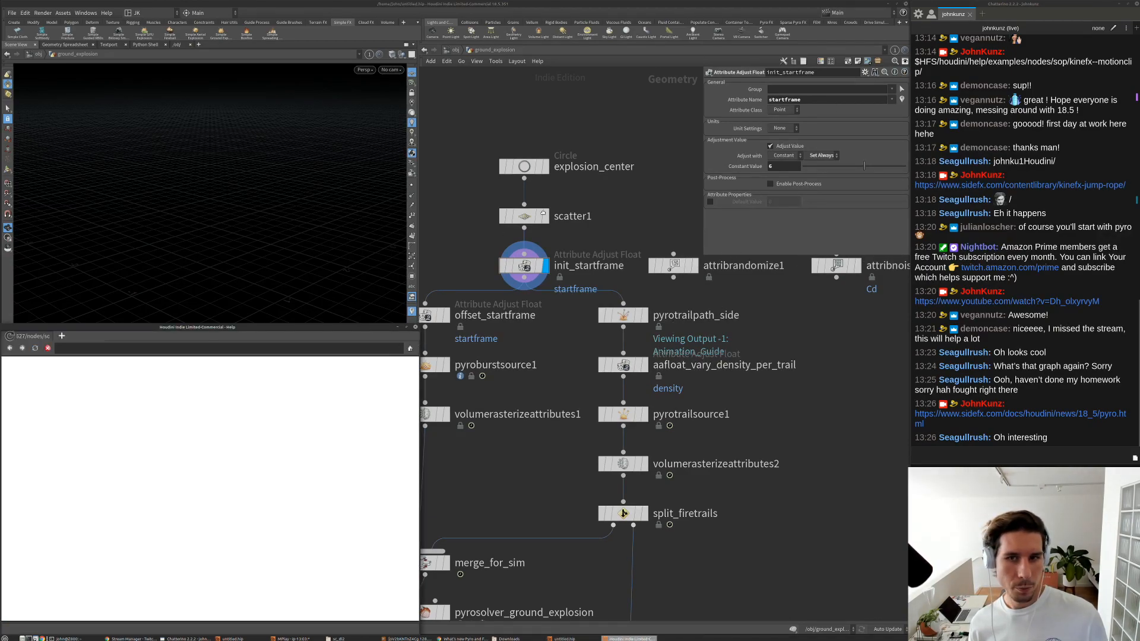
drag(507, 232, 618, 164)
drag(683, 465, 866, 553)
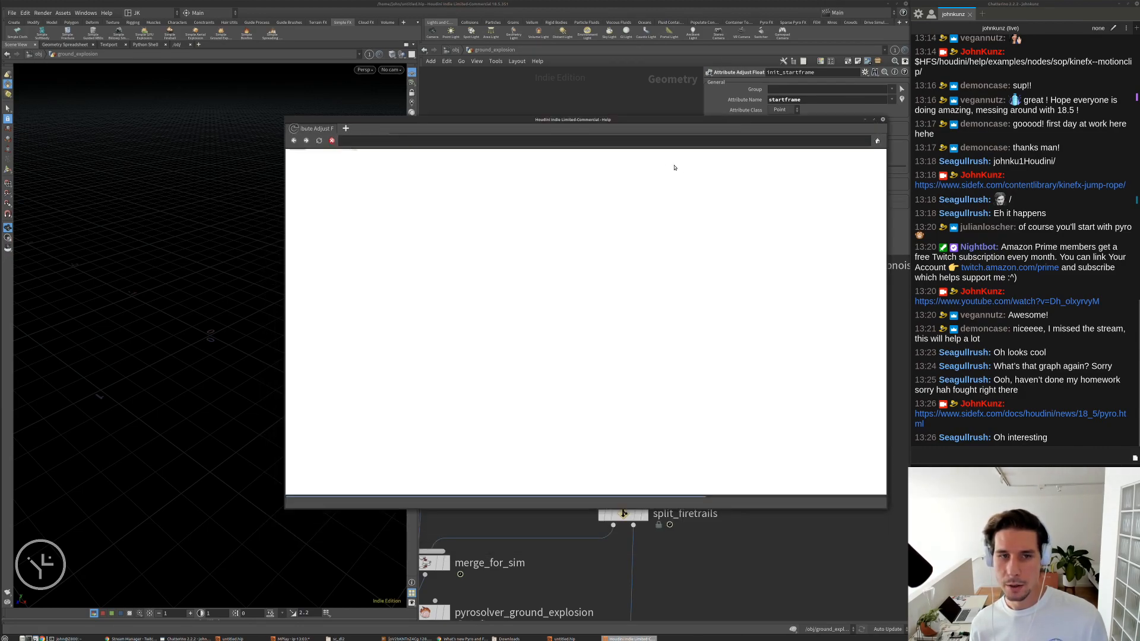
- Read the Attribute Adjust Float overview and its schematic graph of the adjustment process, and close the help window
scroll(609, 344, down, 4)
scroll(609, 344, down, 3)
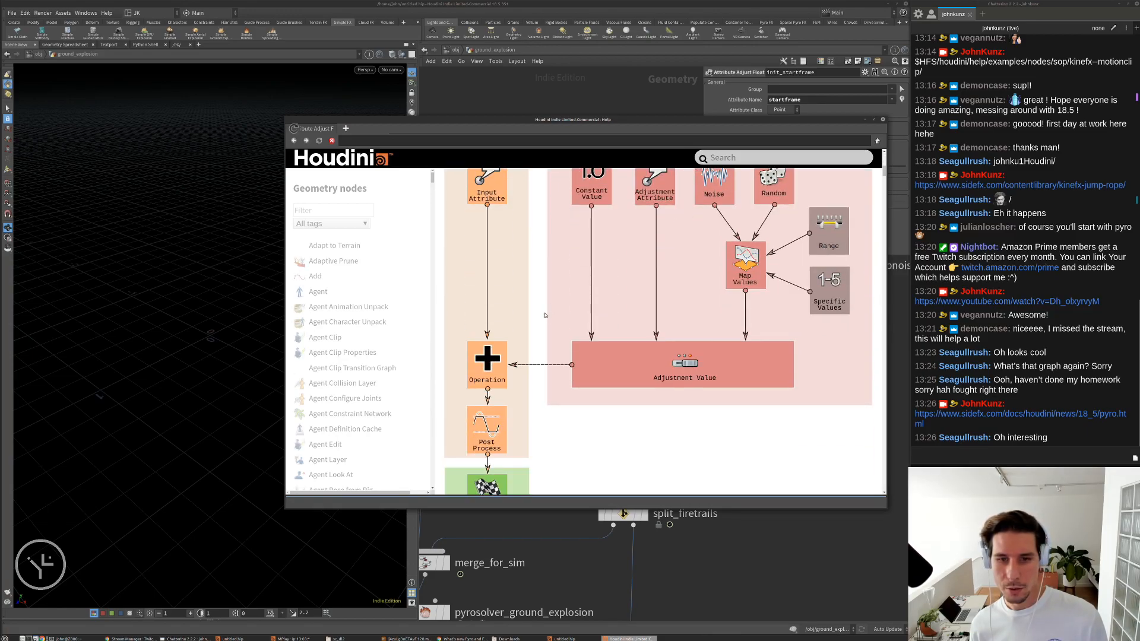
scroll(647, 289, up, 1)
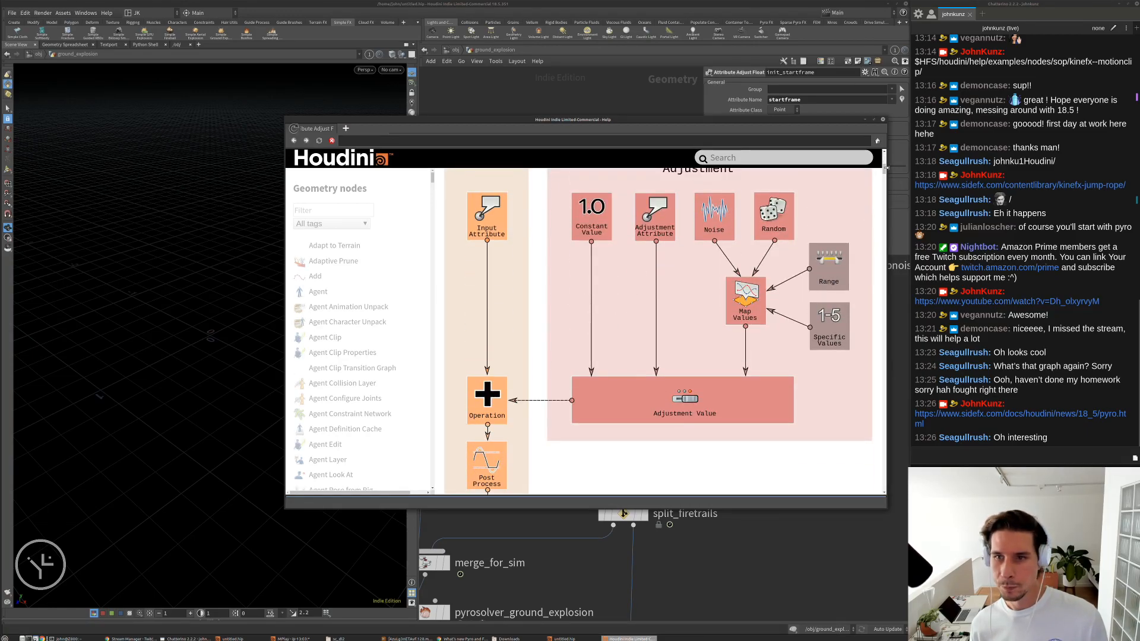
mouse_move(883, 170)
mouse_down()
mouse_move(883, 182)
mouse_move(884, 165)
mouse_up()
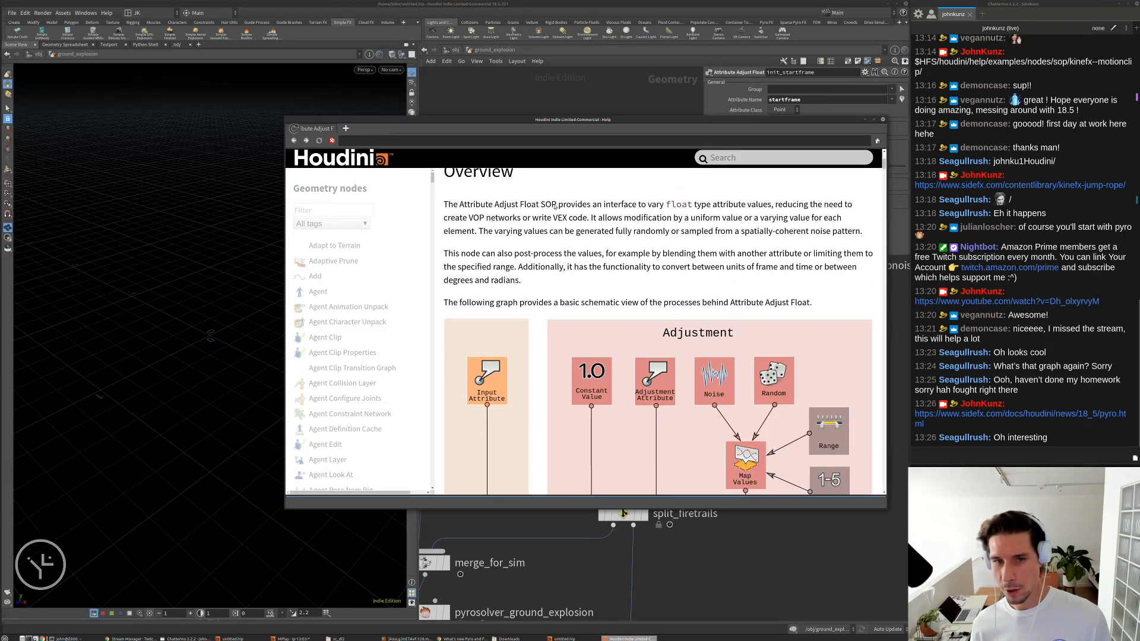
scroll(750, 257, down, 5)
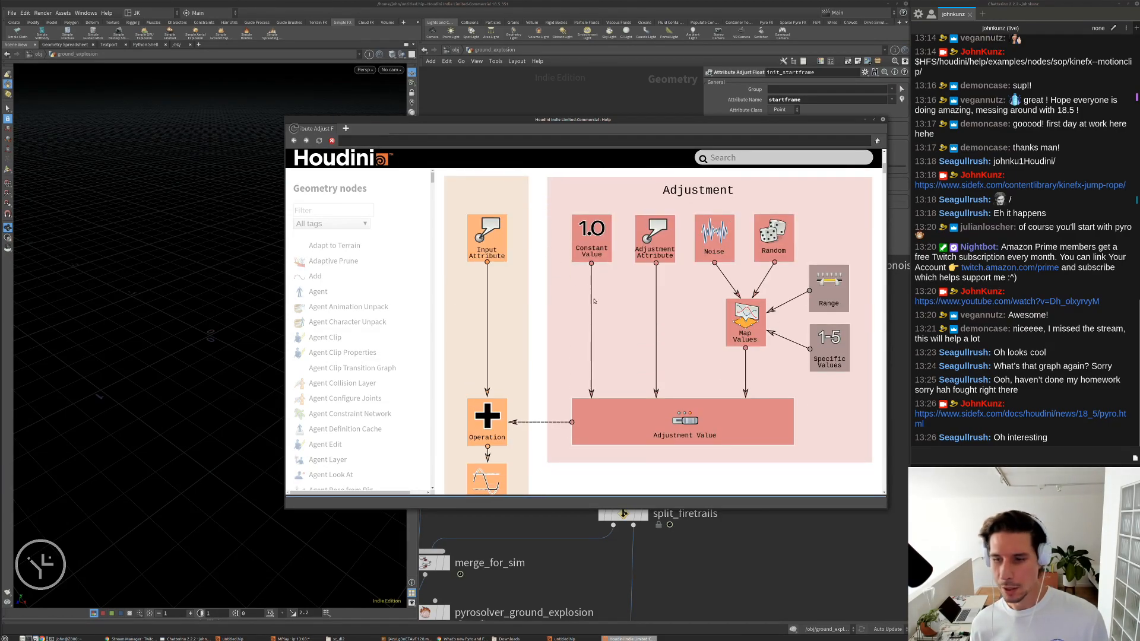
scroll(600, 314, down, 6)
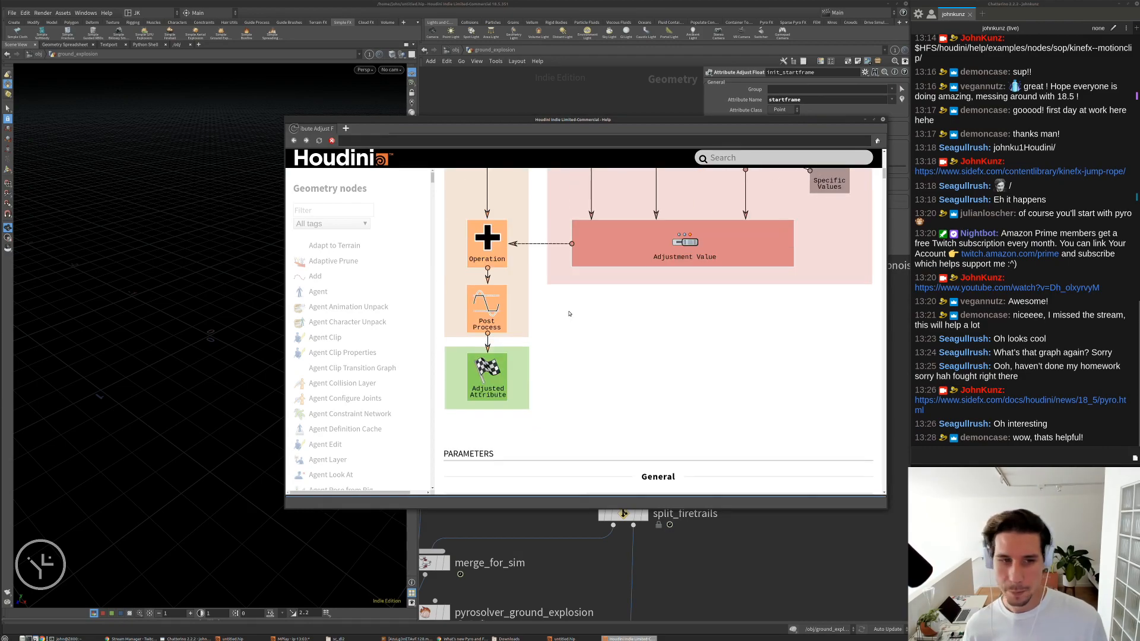
scroll(559, 299, up, 7)
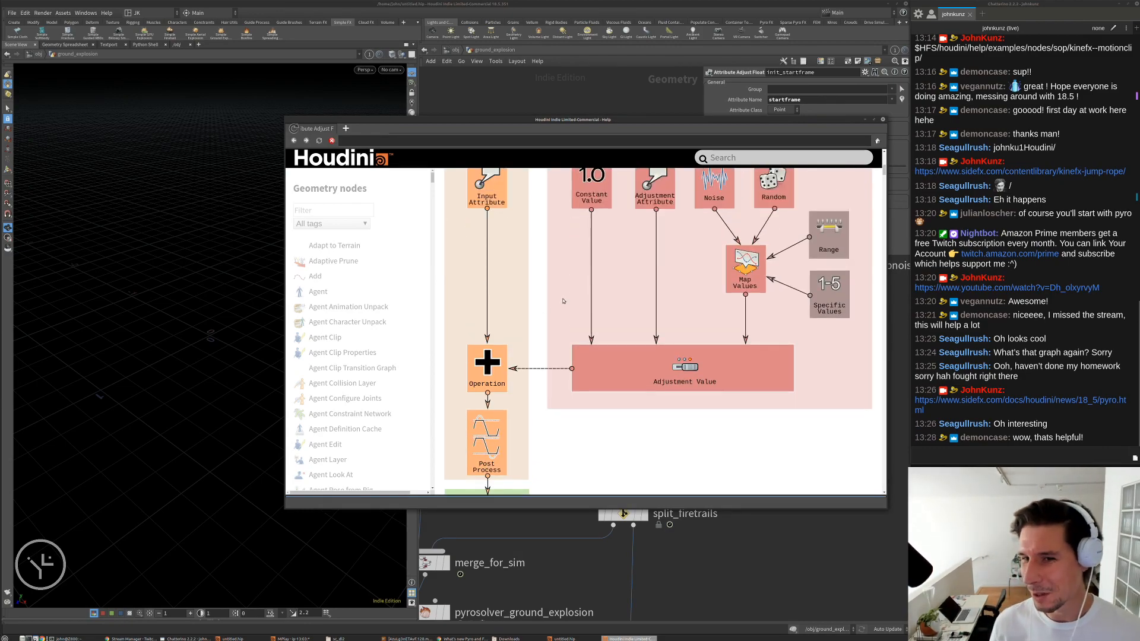
scroll(559, 300, up, 3)
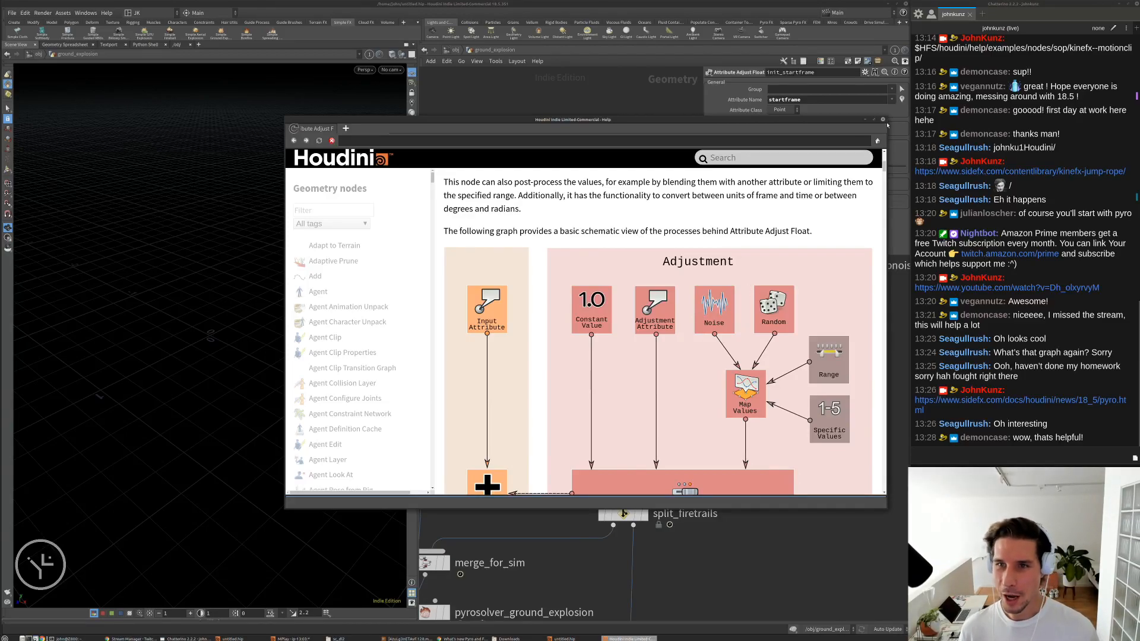
click(883, 120)
middle_drag(837, 269, 785, 297)
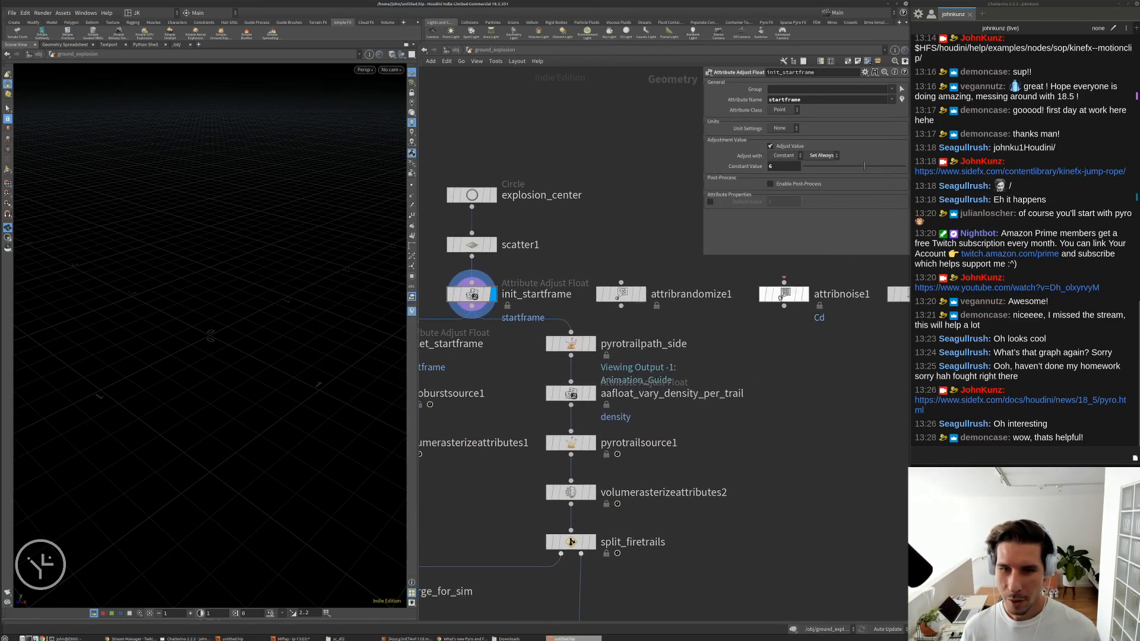
- Open the help page of the attribrandomize1 node and move and enlarge its window
click(628, 299)
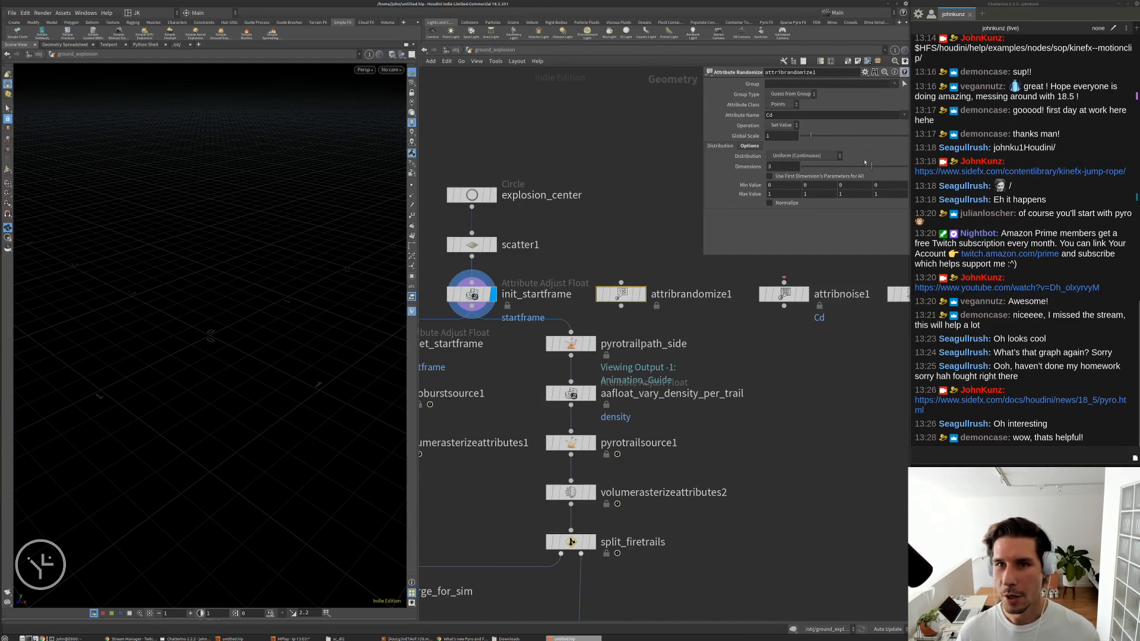
key(F1)
drag(340, 334, 622, 148)
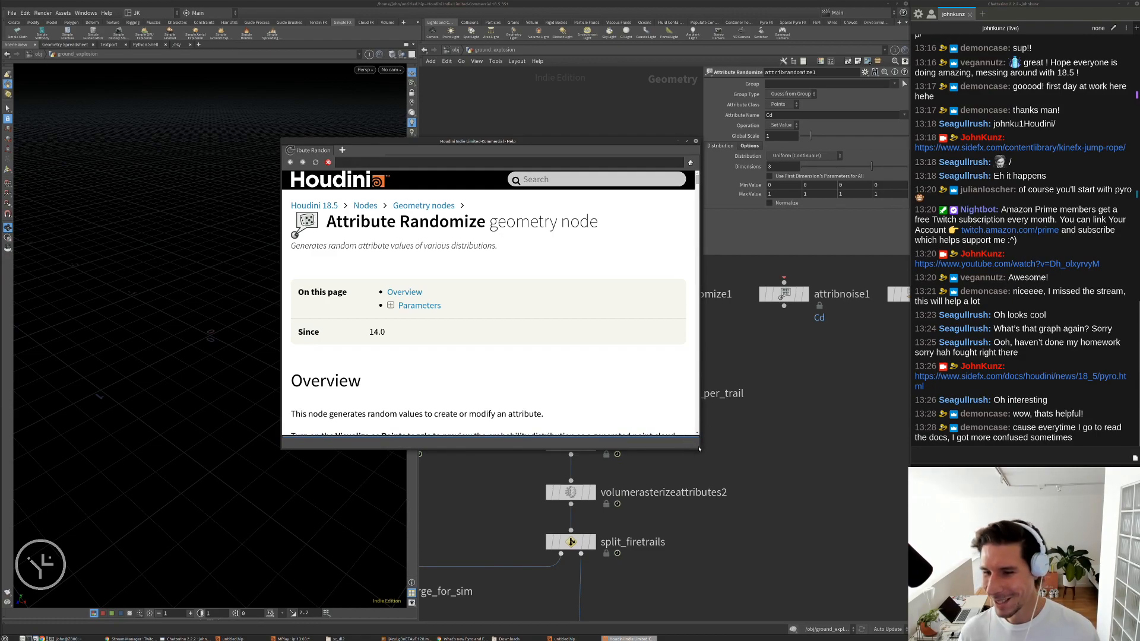
drag(697, 446, 881, 508)
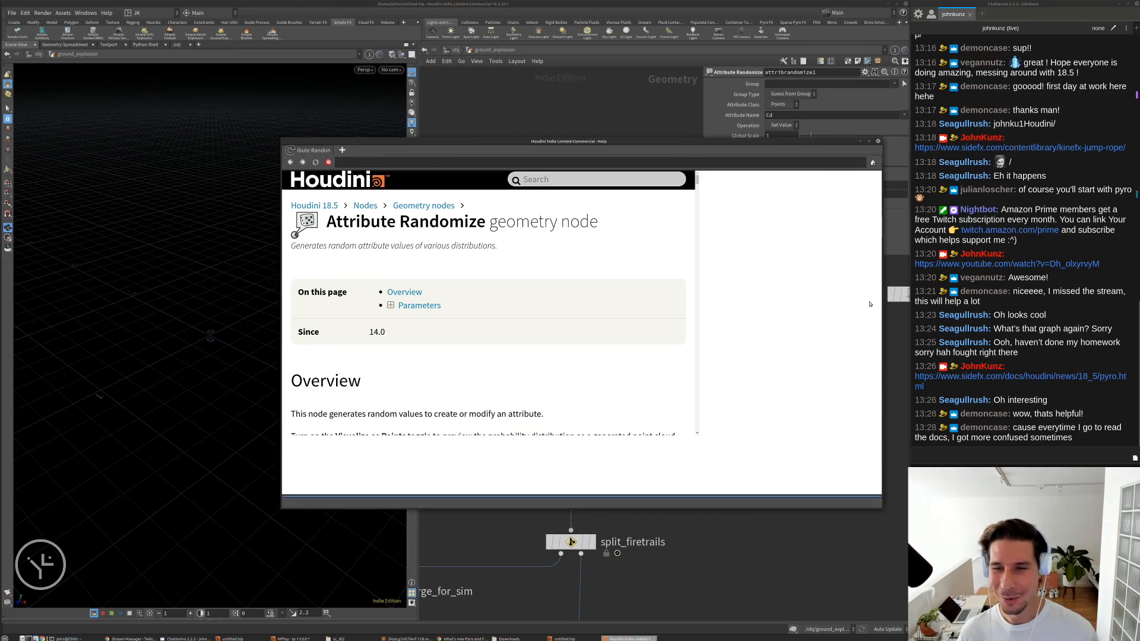
- Read the Attribute Randomize distribution descriptions and their illustrations, from uniform to Custom Discrete, and close the help window
drag(881, 196, 877, 282)
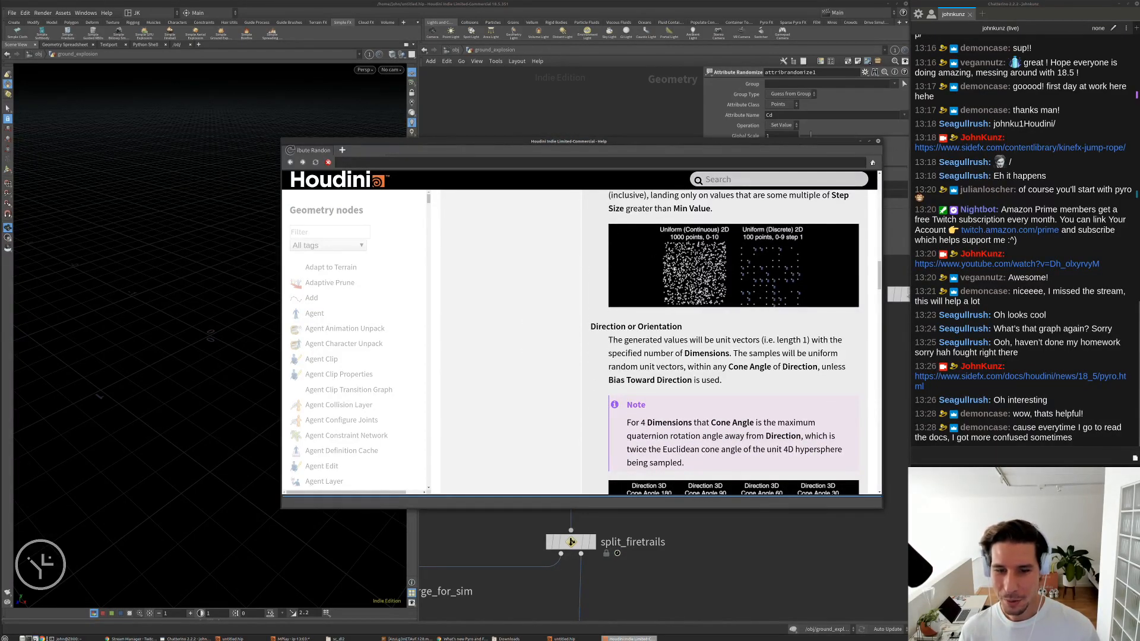
scroll(777, 359, down, 4)
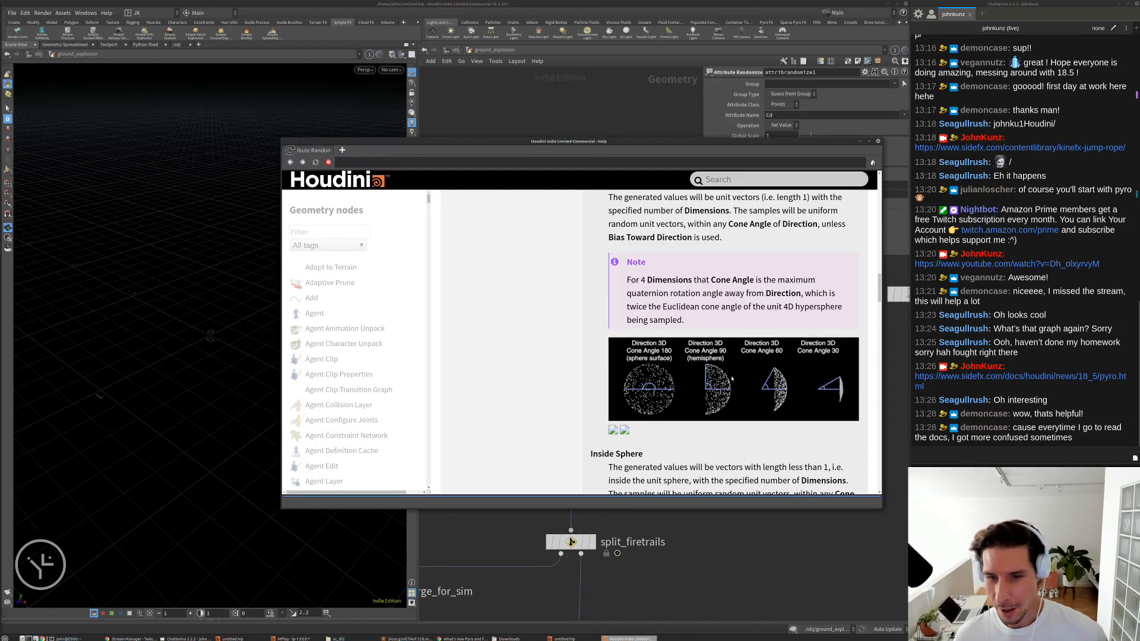
scroll(757, 369, down, 15)
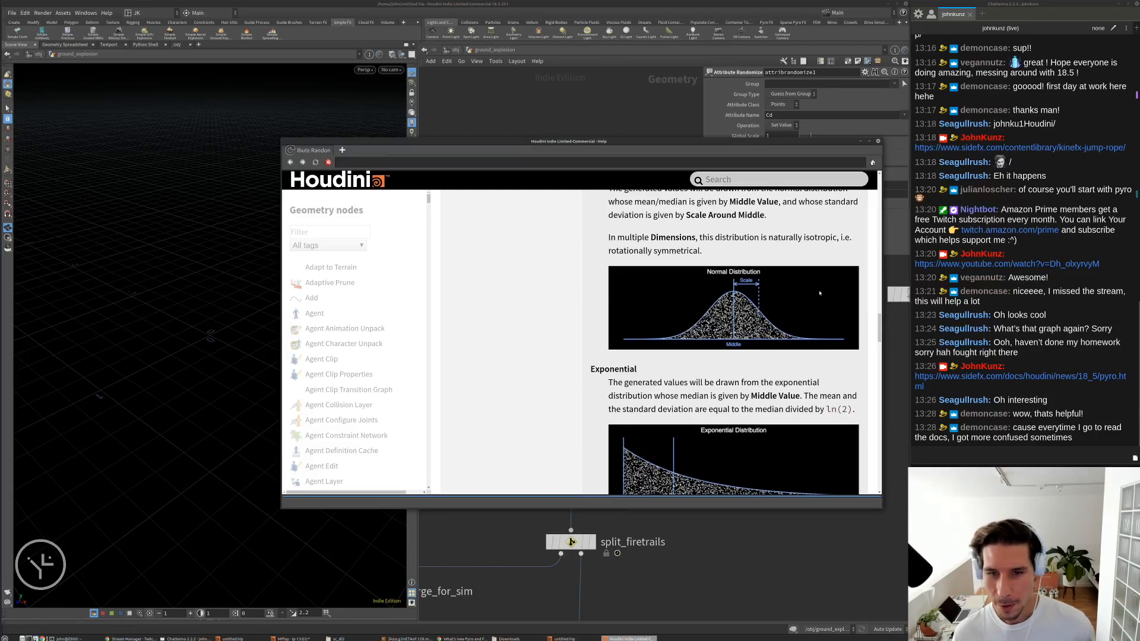
scroll(708, 355, down, 20)
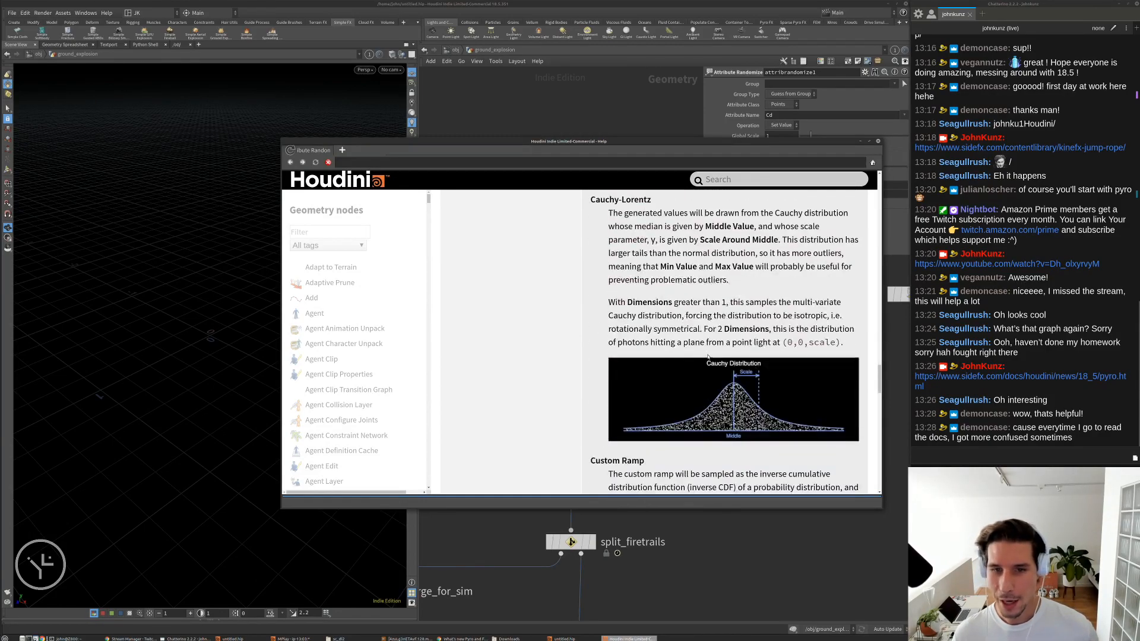
scroll(704, 359, down, 5)
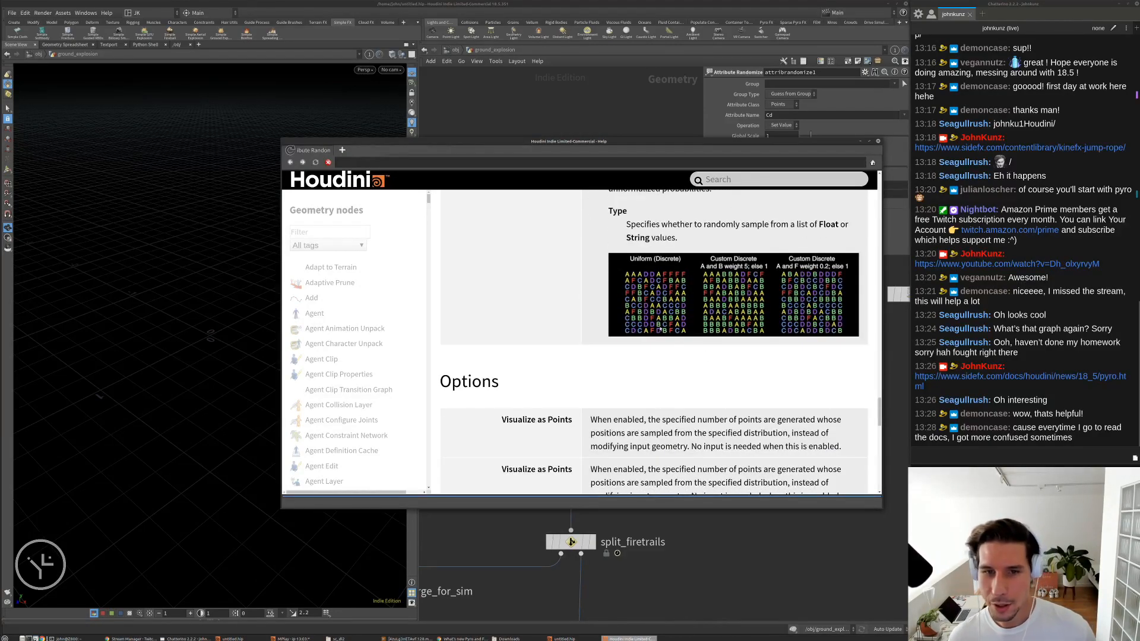
scroll(664, 330, up, 1)
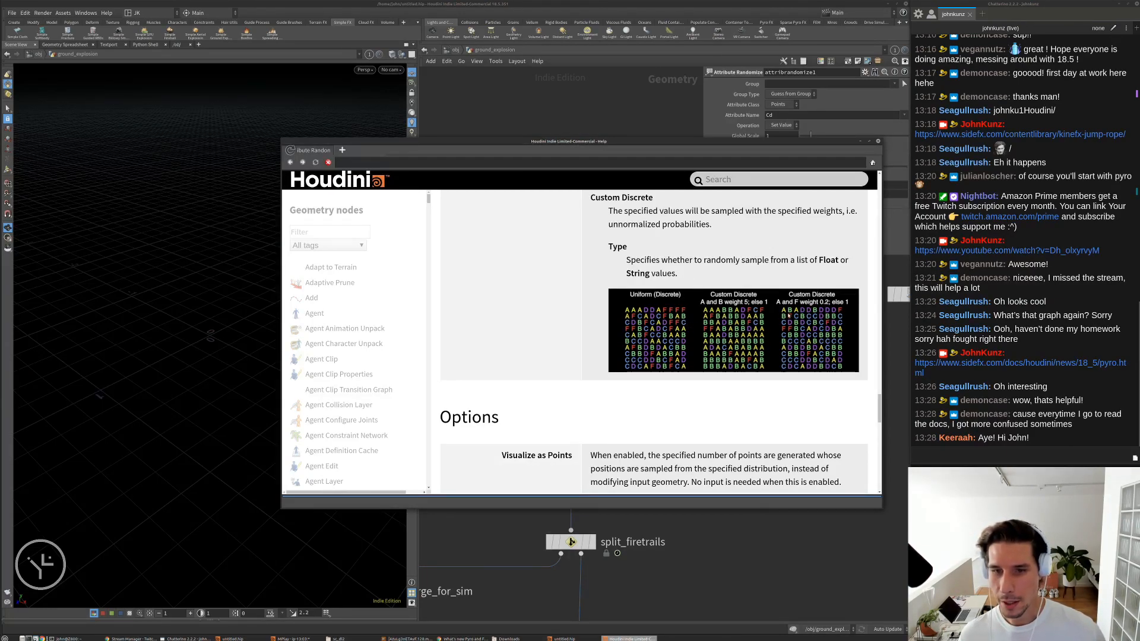
scroll(789, 325, down, 5)
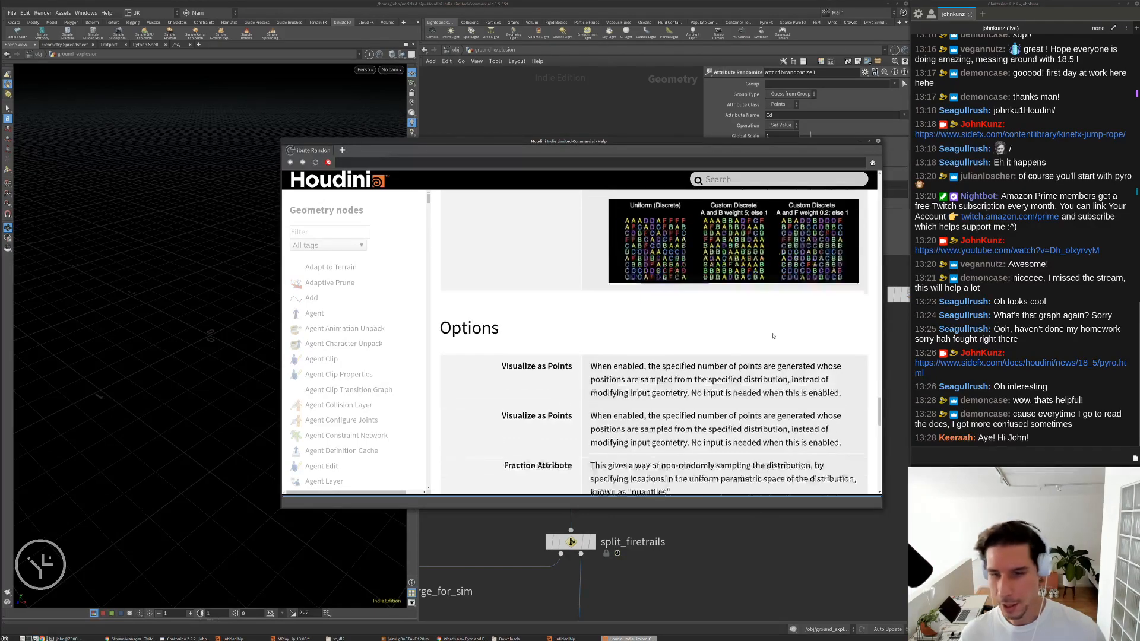
scroll(787, 278, up, 6)
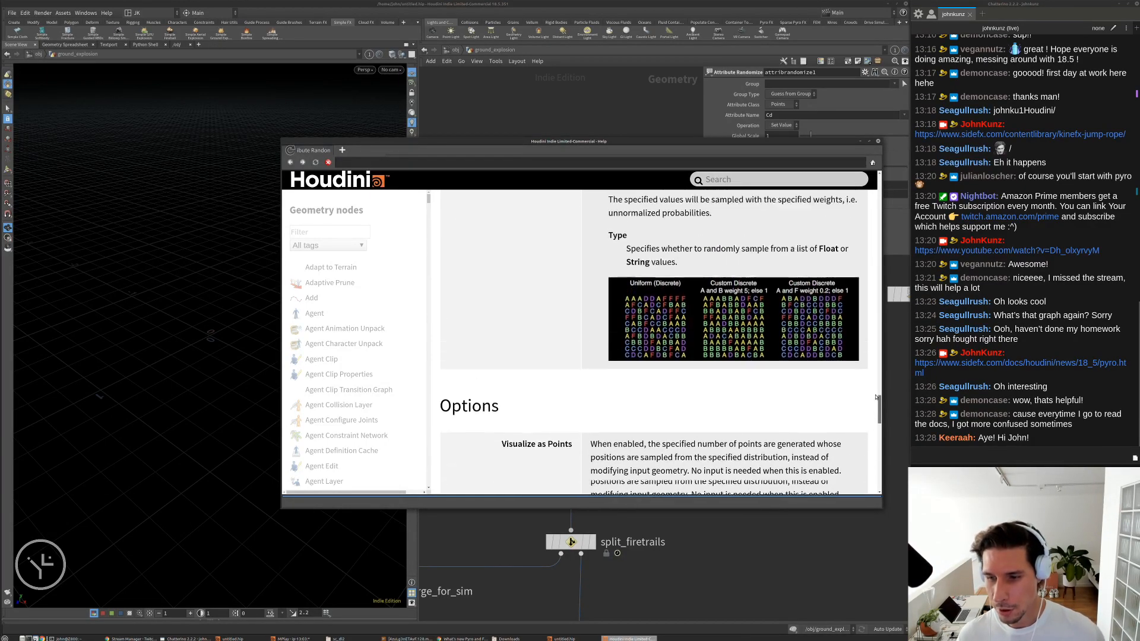
click(878, 142)
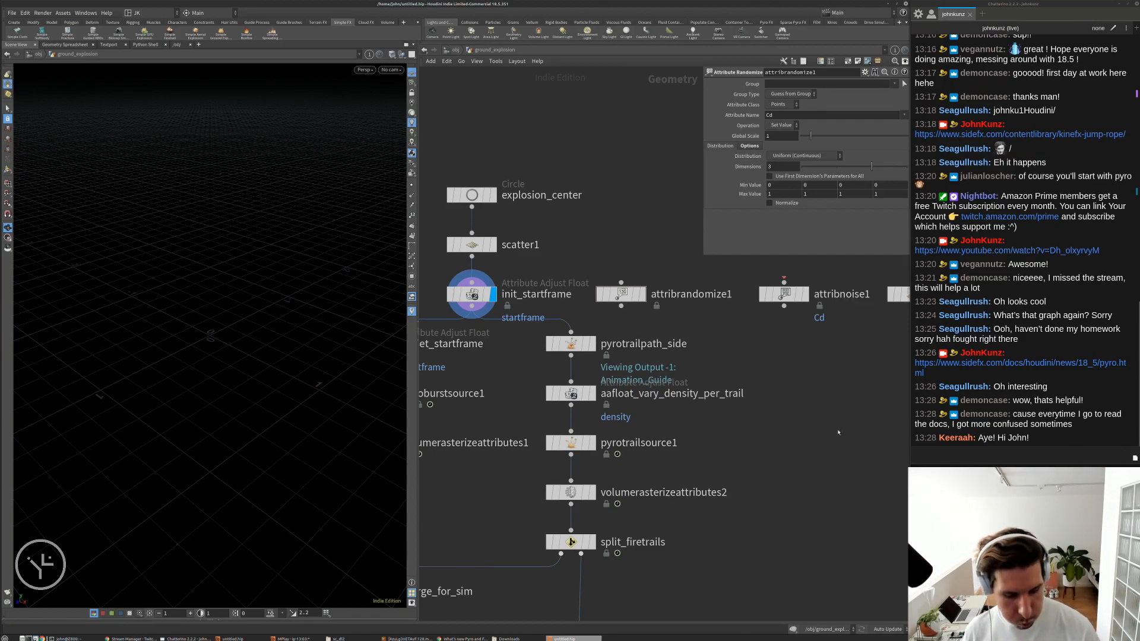
- Display the output of pyrotrailpath_side and frame its trail curves in the viewport
middle_drag(838, 432, 836, 409)
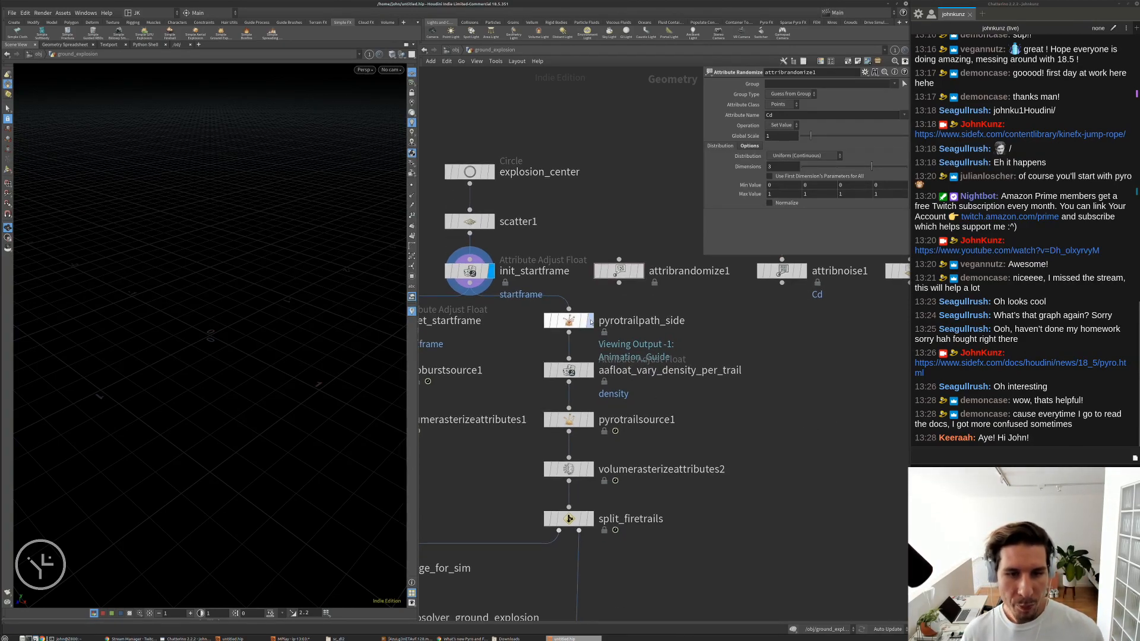
click(589, 322)
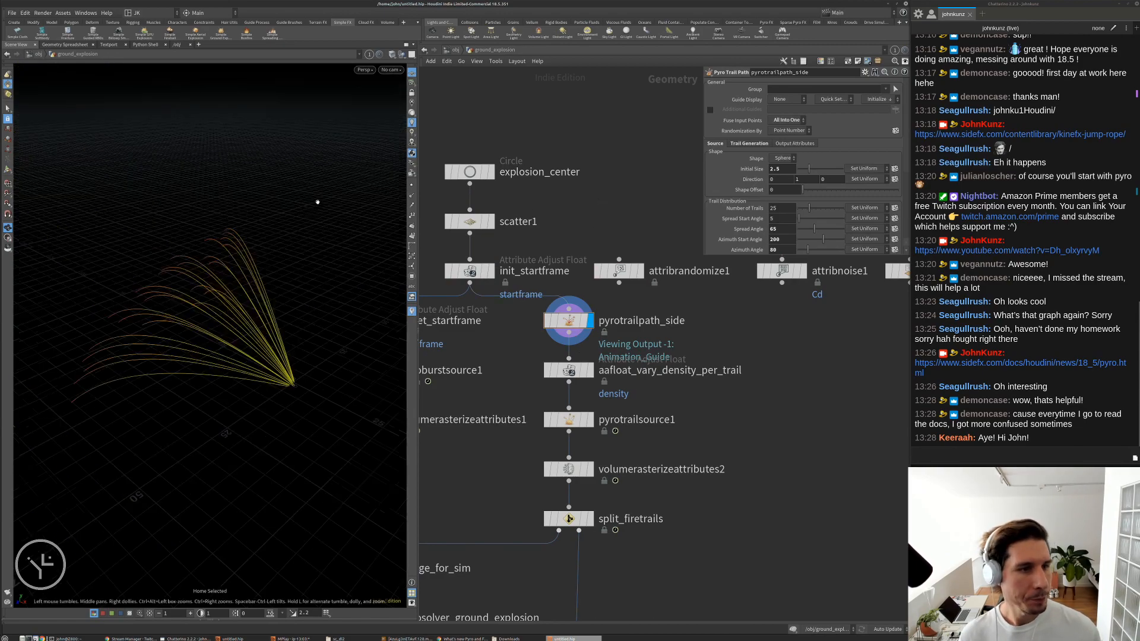
key(g)
drag(280, 230, 301, 269)
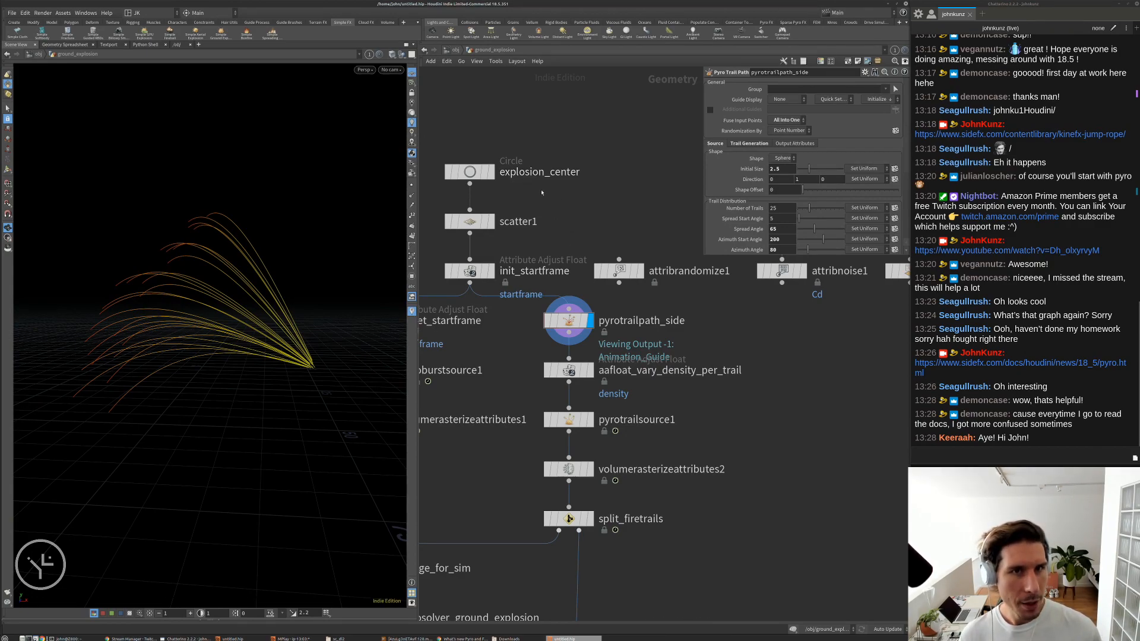
- Show the animation playbar and examine the side trail curves alongside the network's burst and trail branches
middle_drag(534, 198, 590, 162)
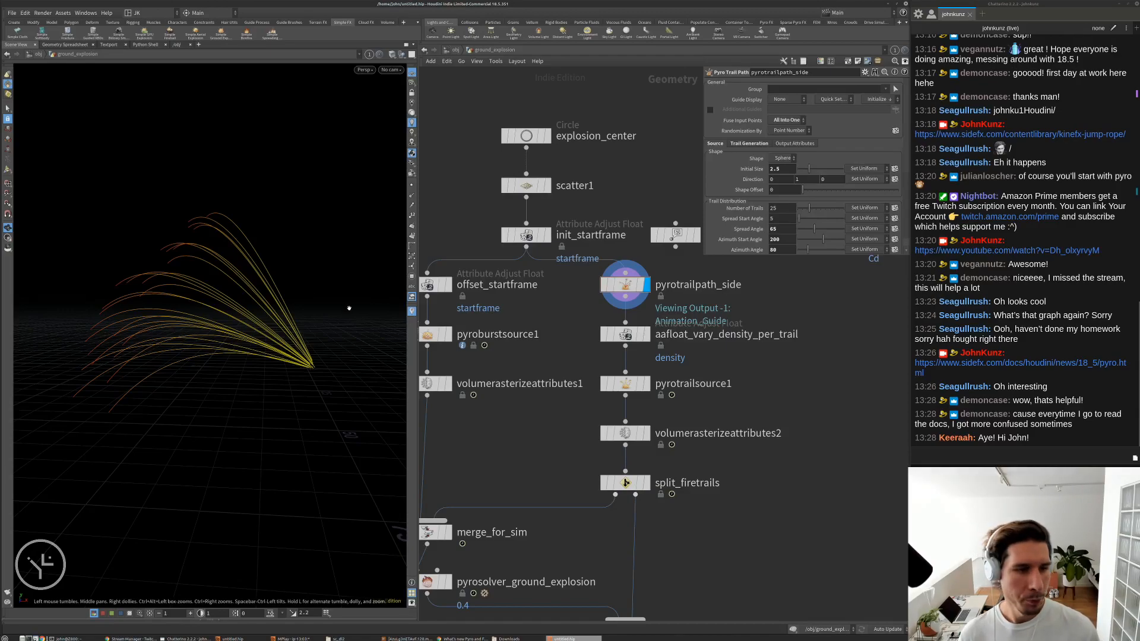
click(176, 618)
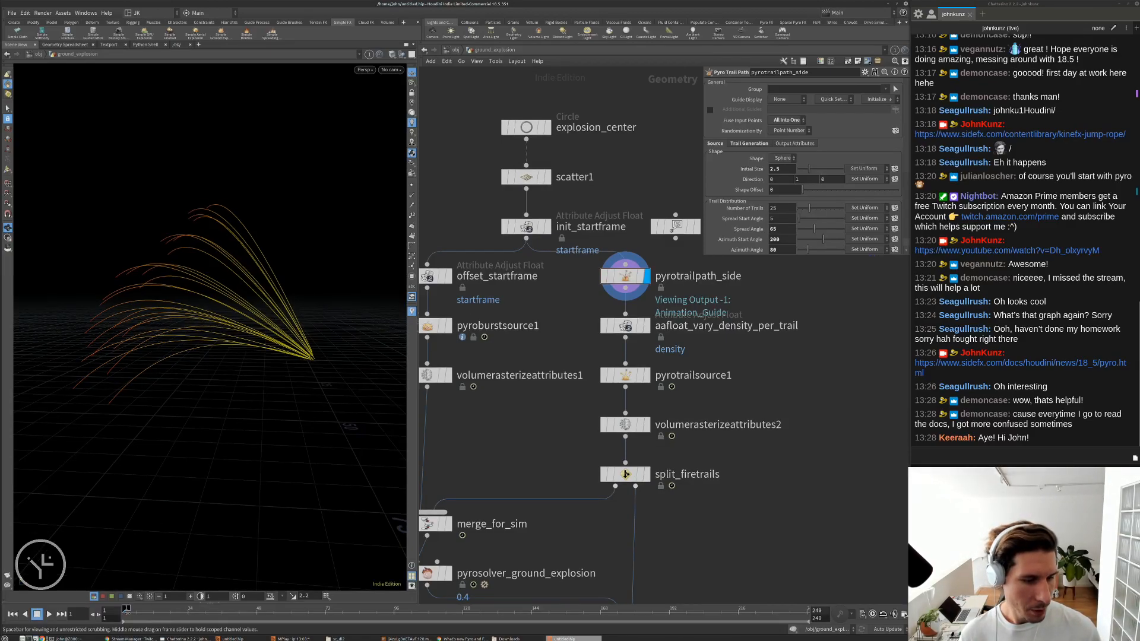
mouse_move(247, 279)
mouse_down()
mouse_move(261, 278)
mouse_move(214, 282)
mouse_move(232, 279)
mouse_up()
middle_drag(514, 415, 553, 387)
drag(241, 272, 285, 268)
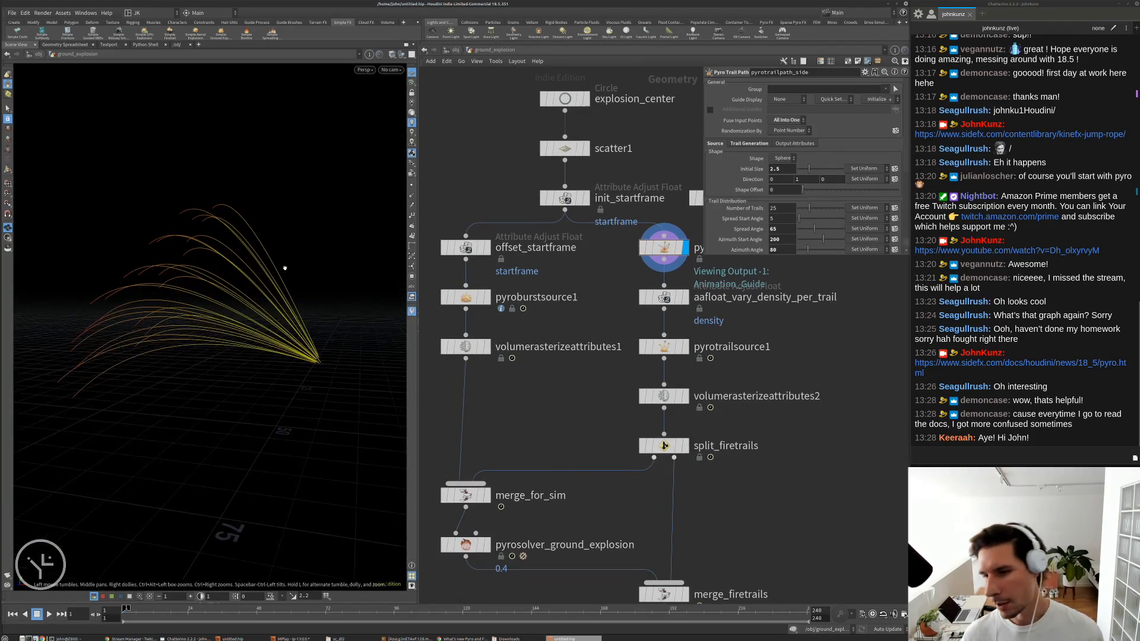
scroll(283, 297, down, 2)
middle_drag(563, 400, 562, 350)
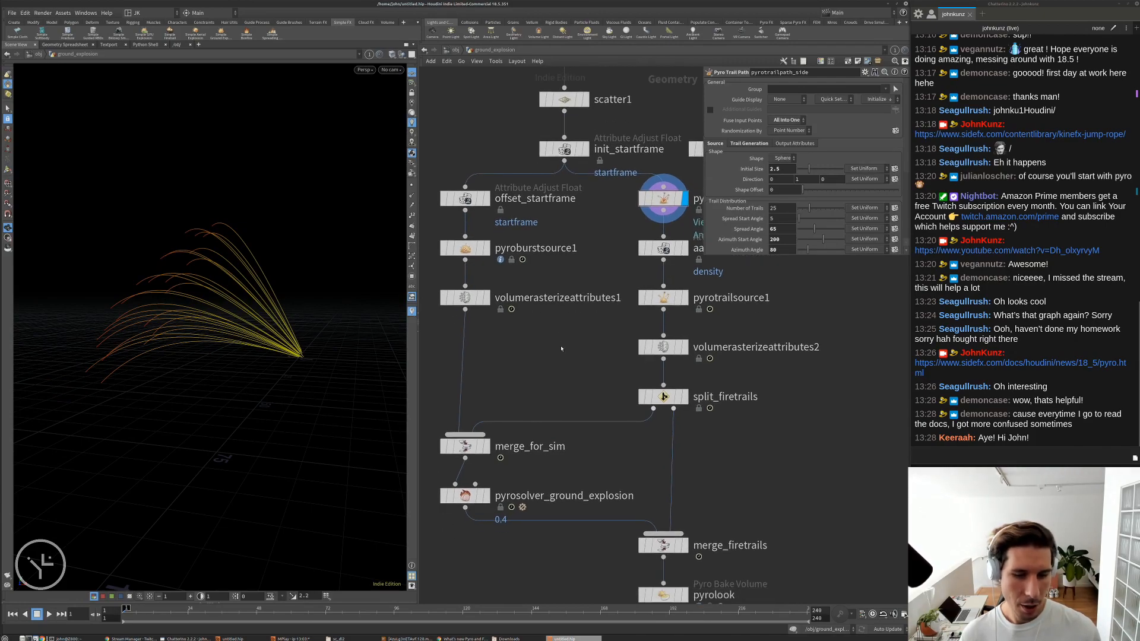
scroll(562, 350, down, 2)
- Switch to the What's new Pyro page in Chrome, play the Simple Aerial Explosion clip, and try it in full screen
click(464, 638)
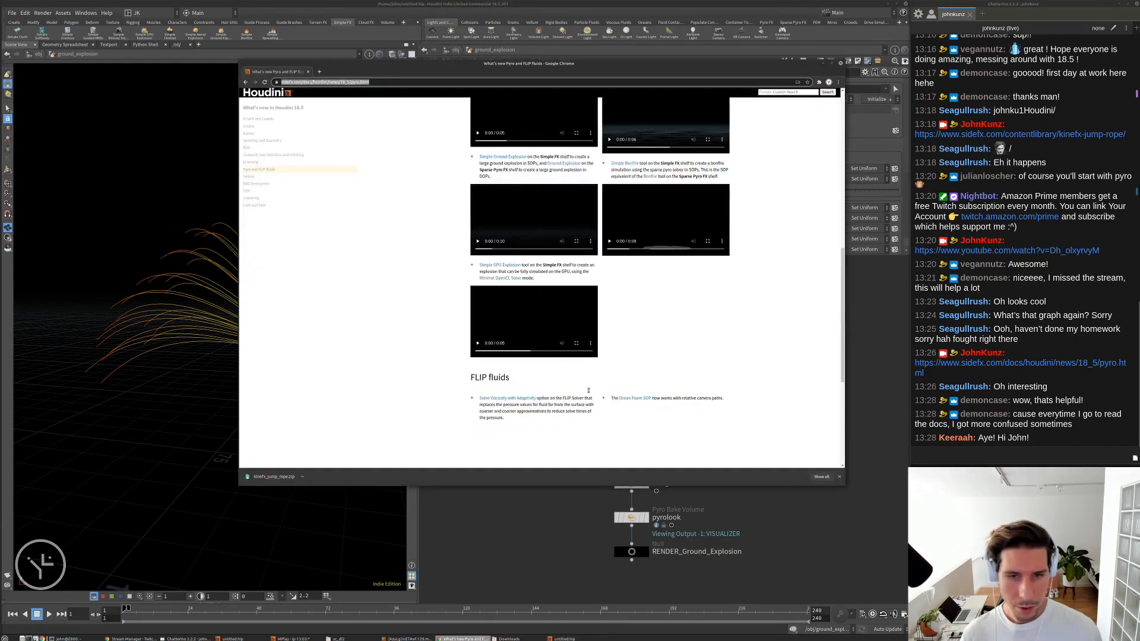
scroll(447, 406, up, 3)
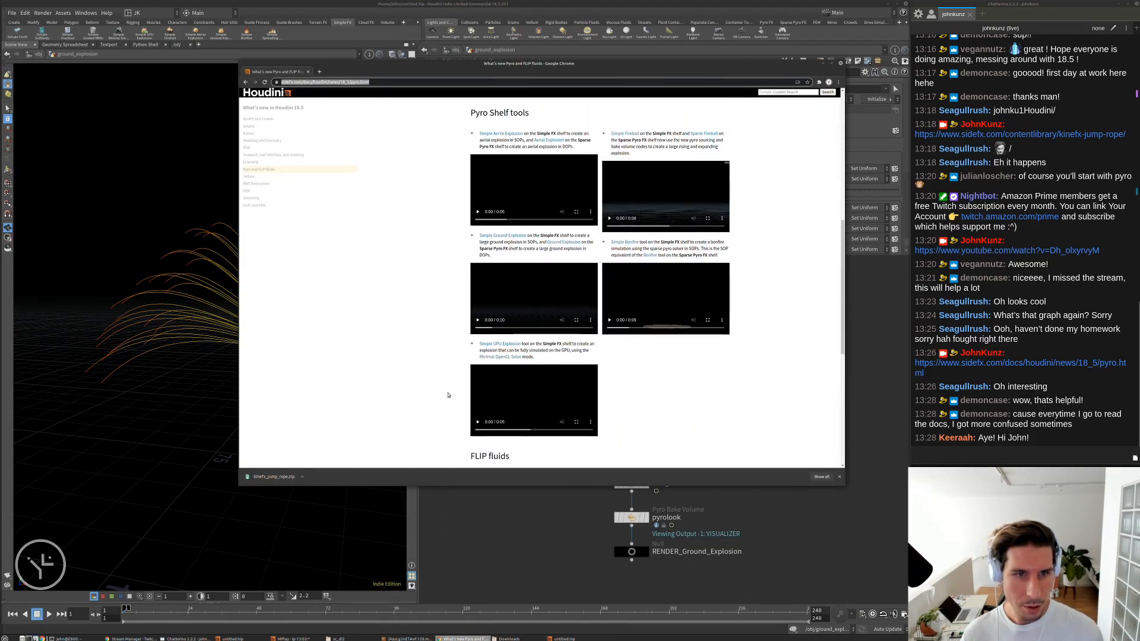
click(478, 212)
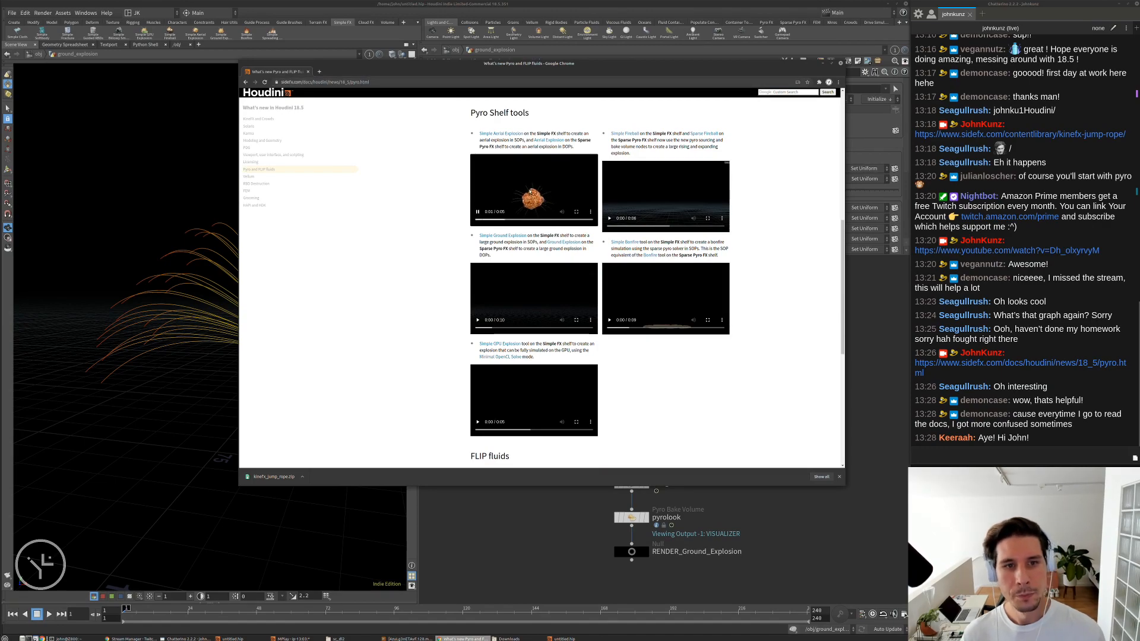
click(576, 211)
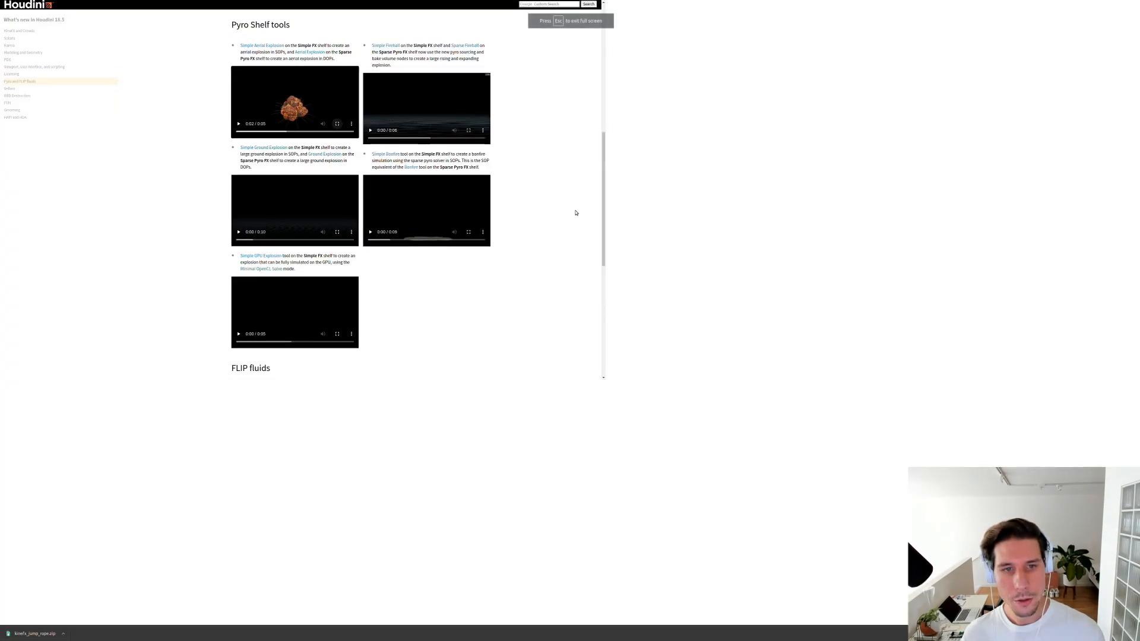
key(Escape)
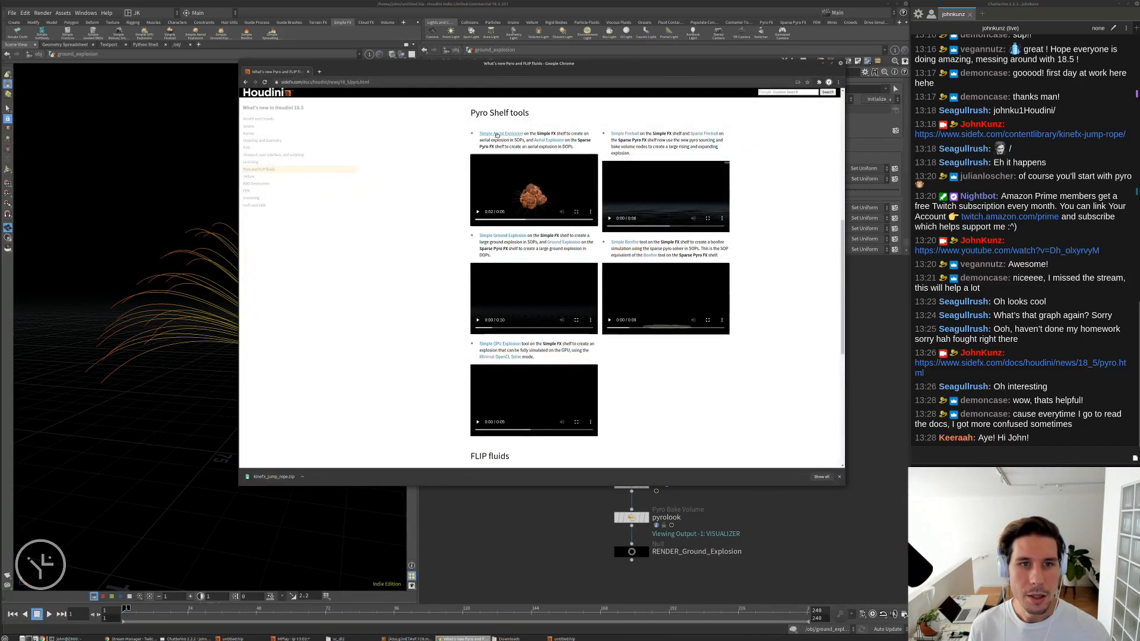
- Watch the Simple Ground Explosion clip in full screen, rewind to the initial burst and fire trails, and exit full screen
click(479, 320)
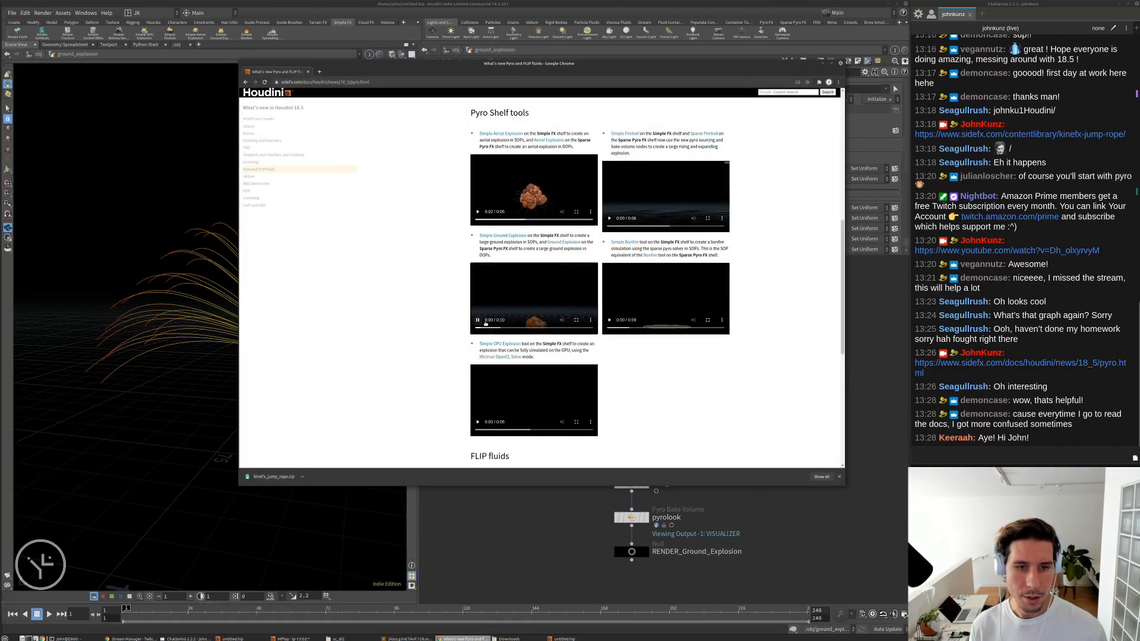
click(576, 320)
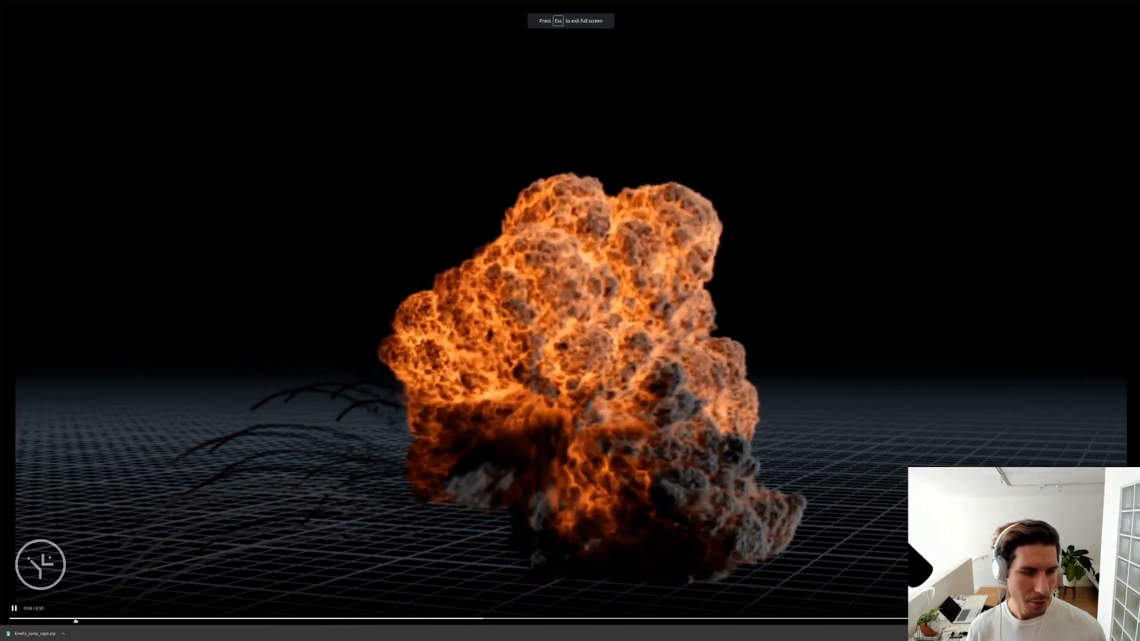
click(22, 620)
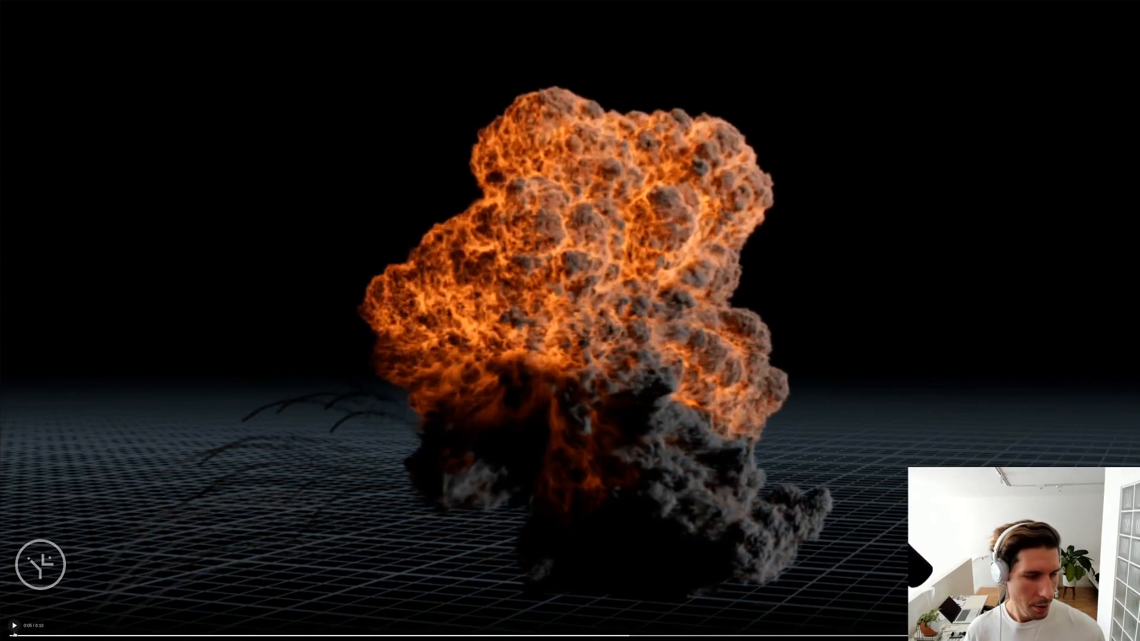
click(14, 634)
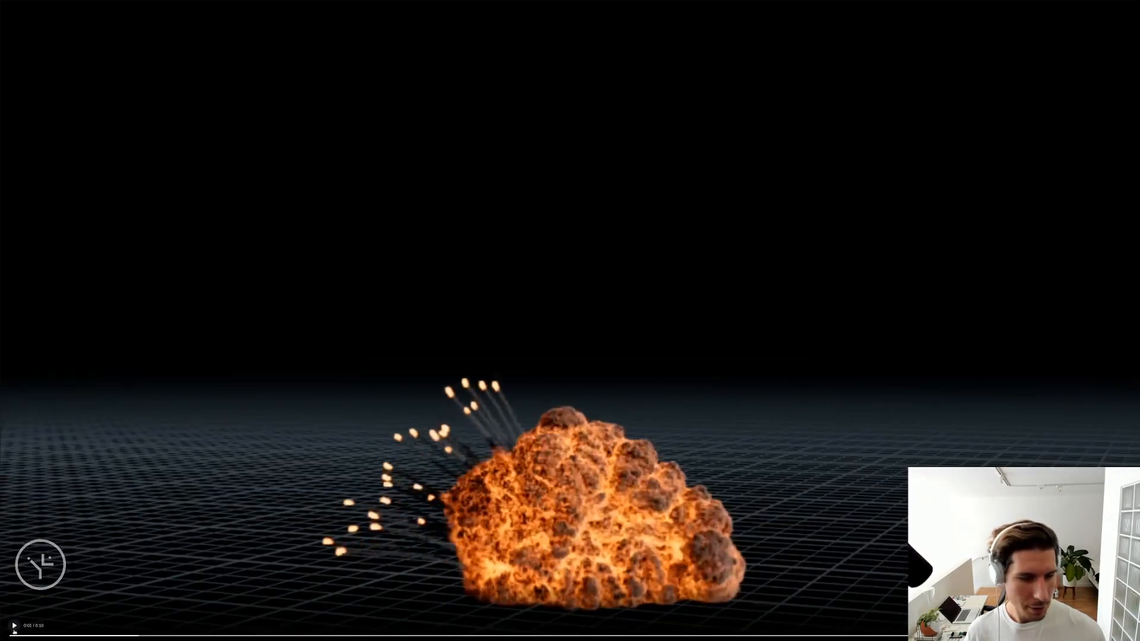
click(18, 636)
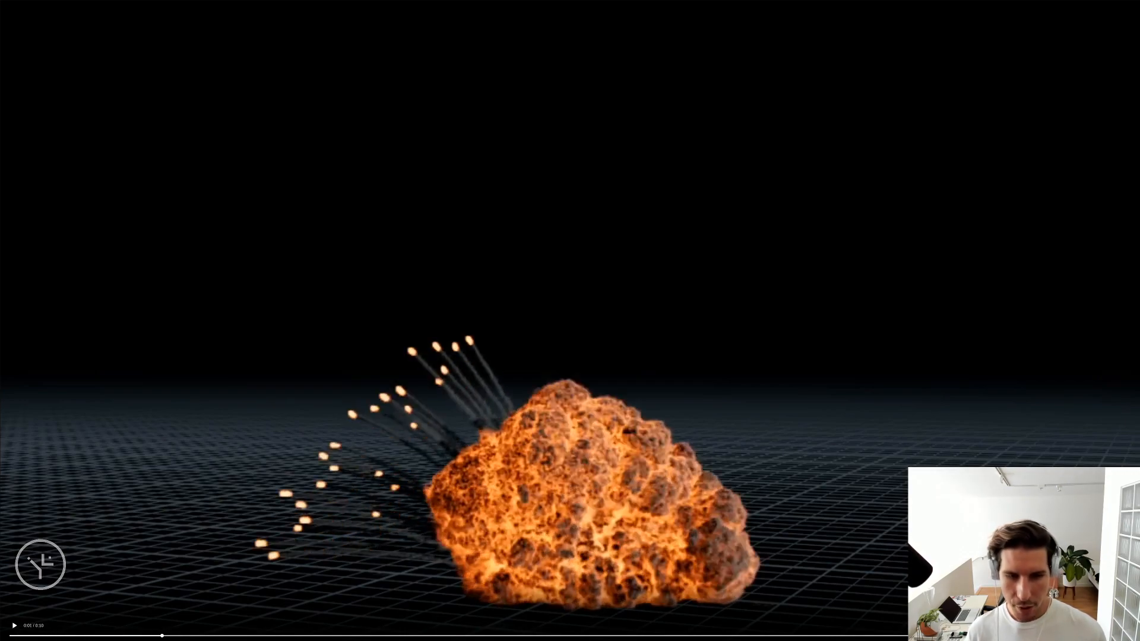
drag(113, 636, 53, 636)
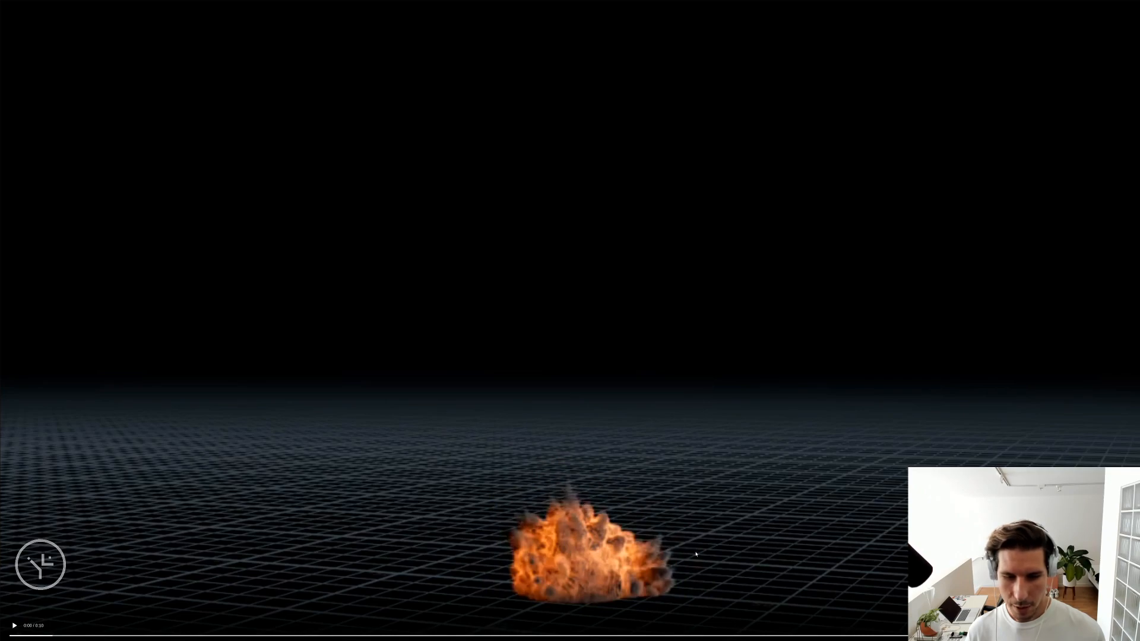
key(Escape)
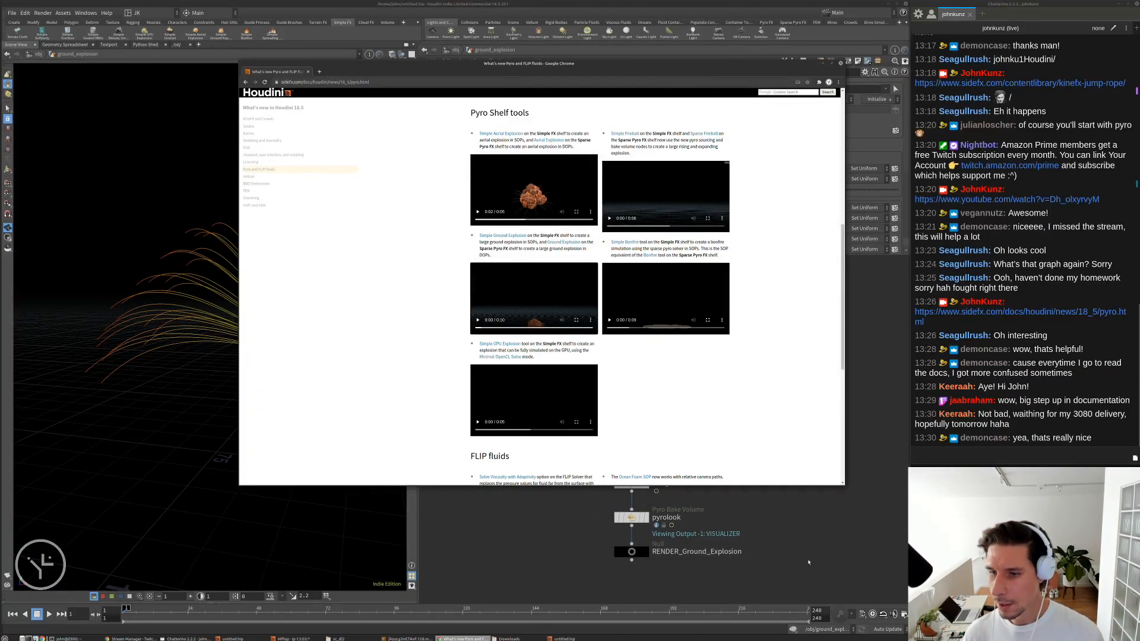
- Return to Houdini, view the whole ground_explosion network, and highlight the chat comment "wow, big step up in documentation"
click(810, 558)
scroll(790, 419, down, 3)
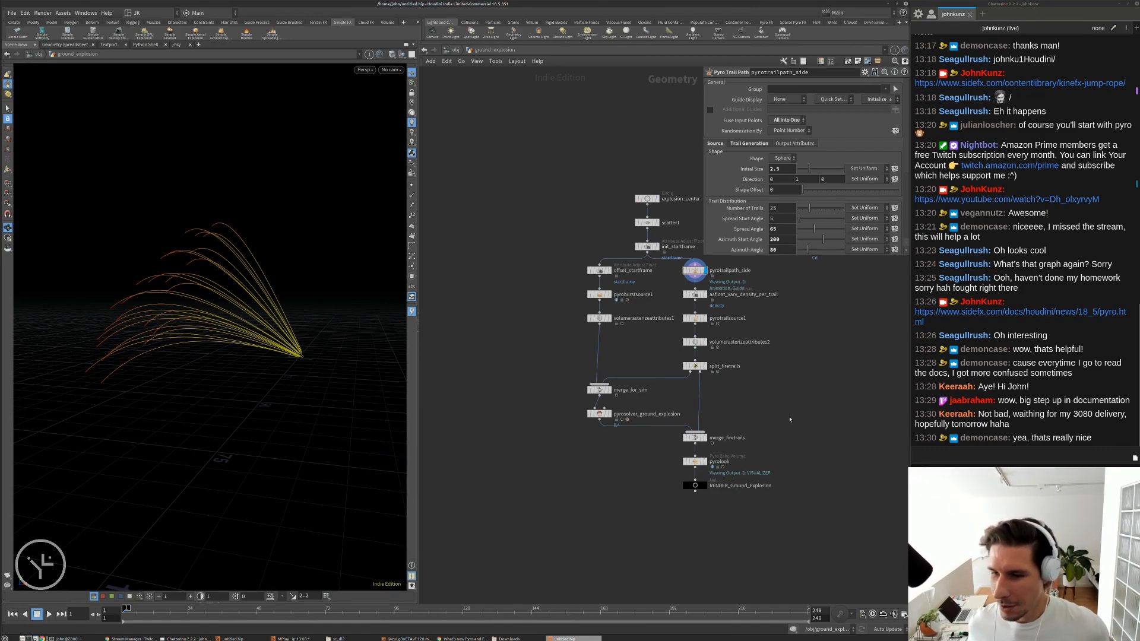
middle_drag(794, 350, 785, 362)
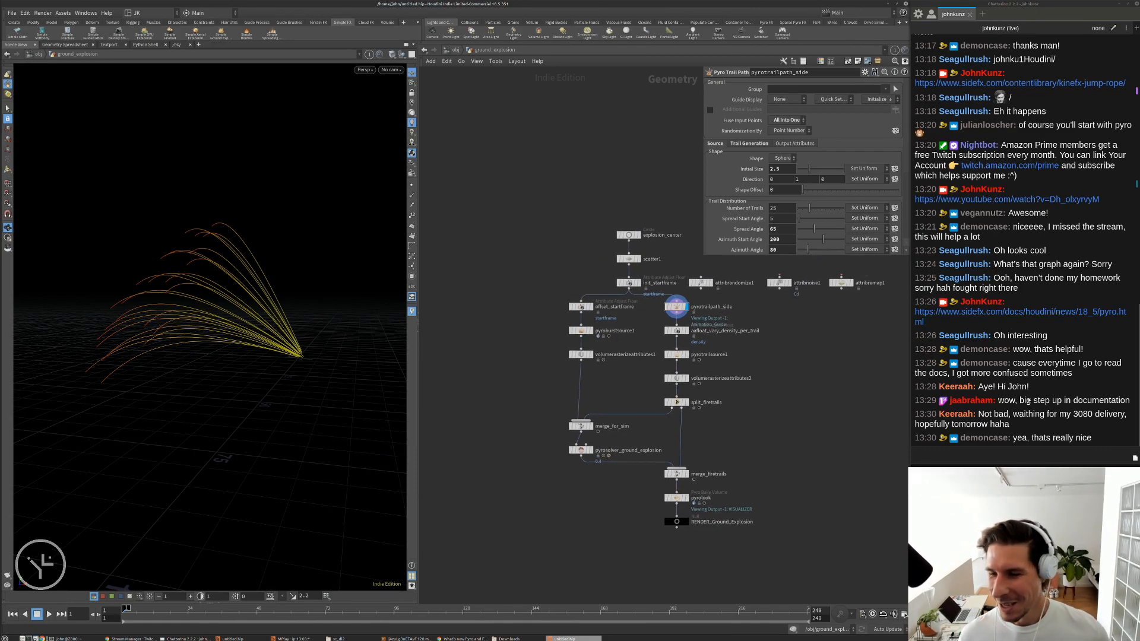
triple_click(1086, 403)
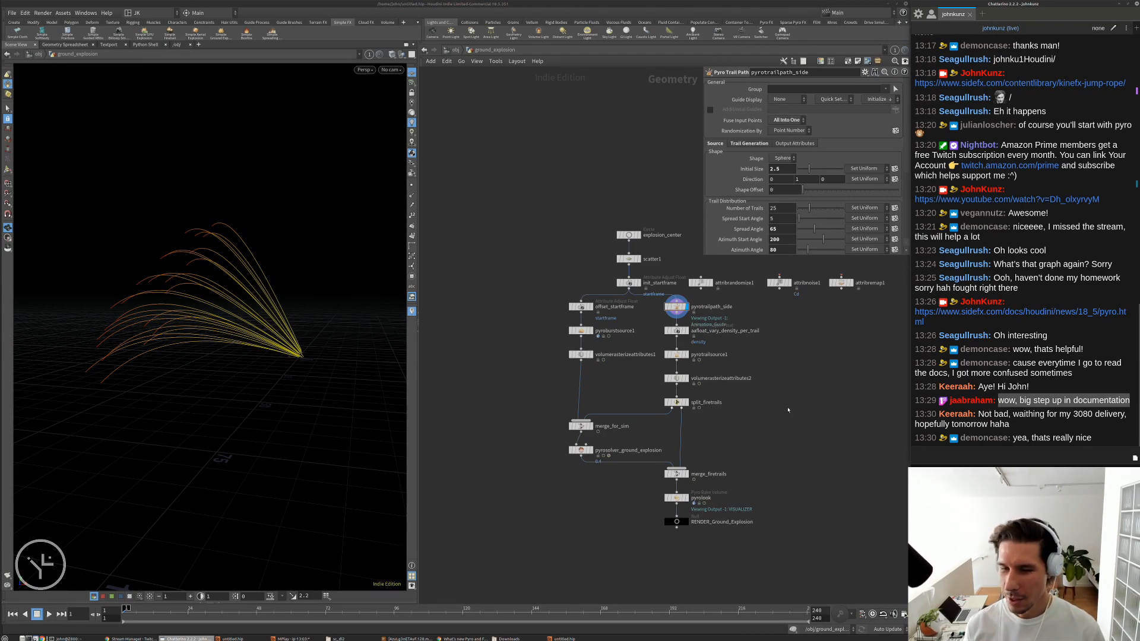
middle_drag(821, 298, 792, 319)
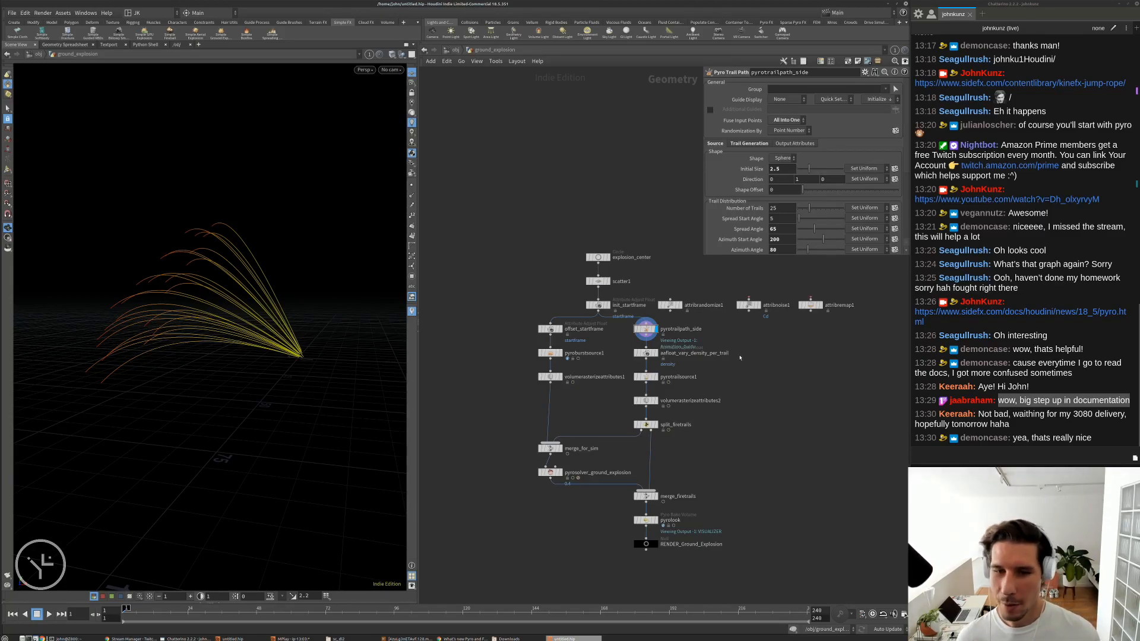
- Move the attribremap1 node slightly farther away from attribnoise1
scroll(739, 357, up, 3)
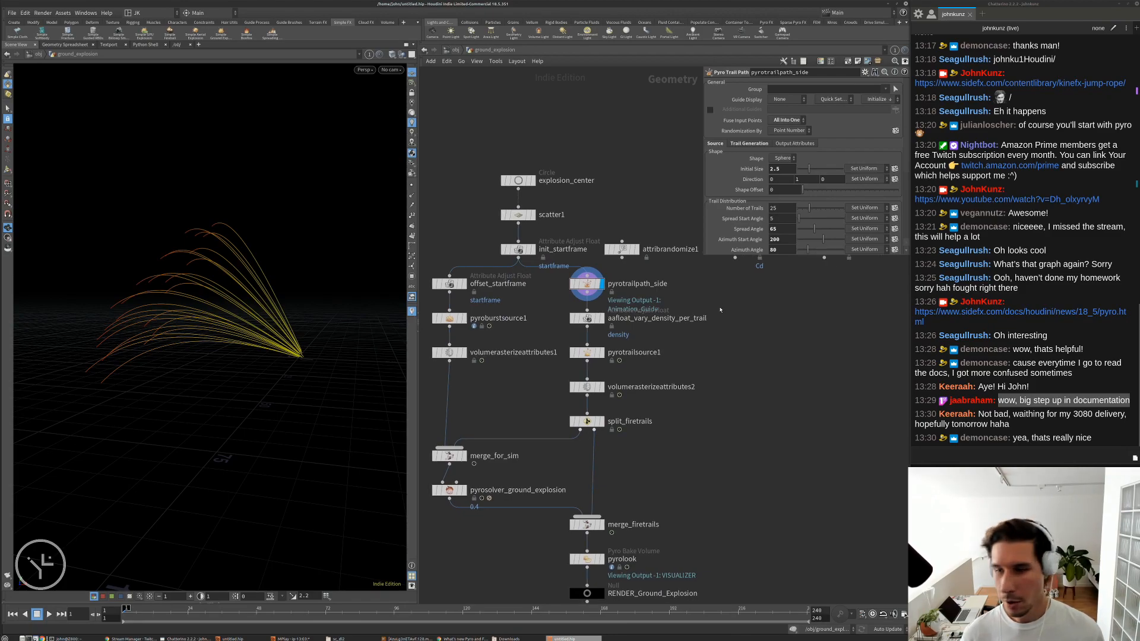
middle_drag(694, 280, 629, 359)
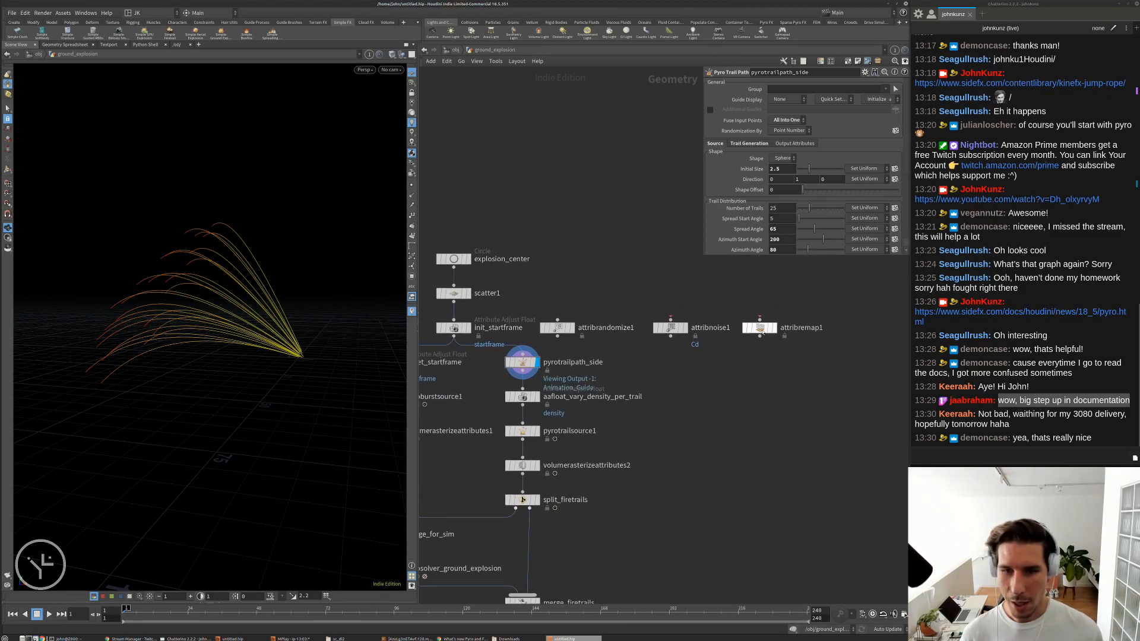
drag(761, 331, 779, 332)
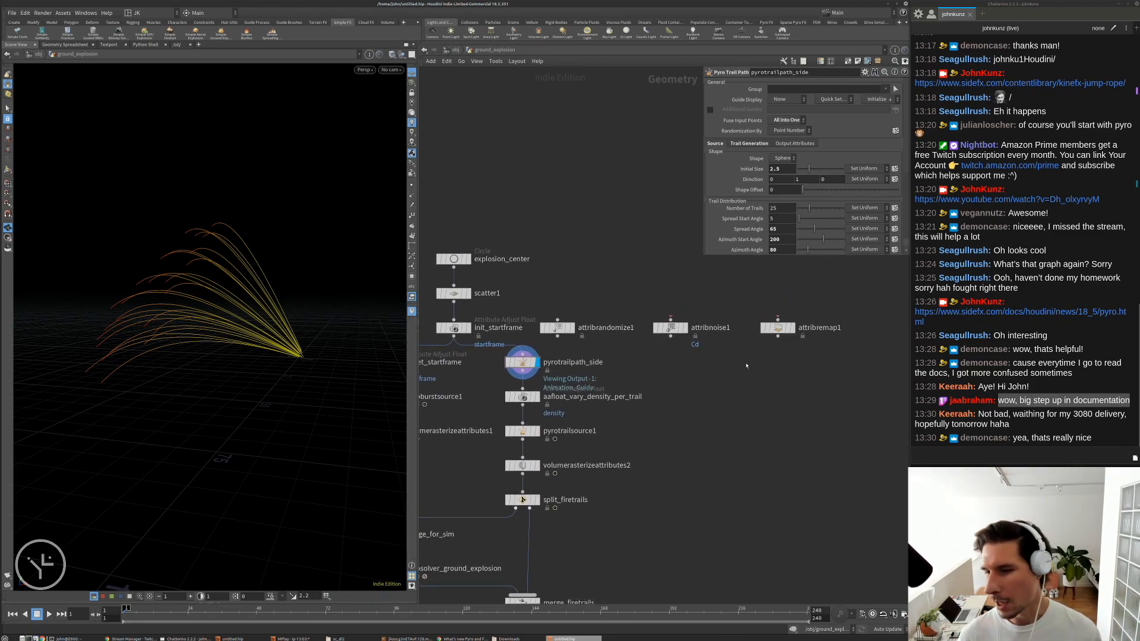
- Resize the parameter overlay to fit pyrotrailpath_side's trail distribution settings and look up the description of Number of Trails
middle_drag(698, 420, 725, 369)
scroll(679, 378, down, 3)
scroll(679, 378, up, 3)
scroll(645, 361, up, 4)
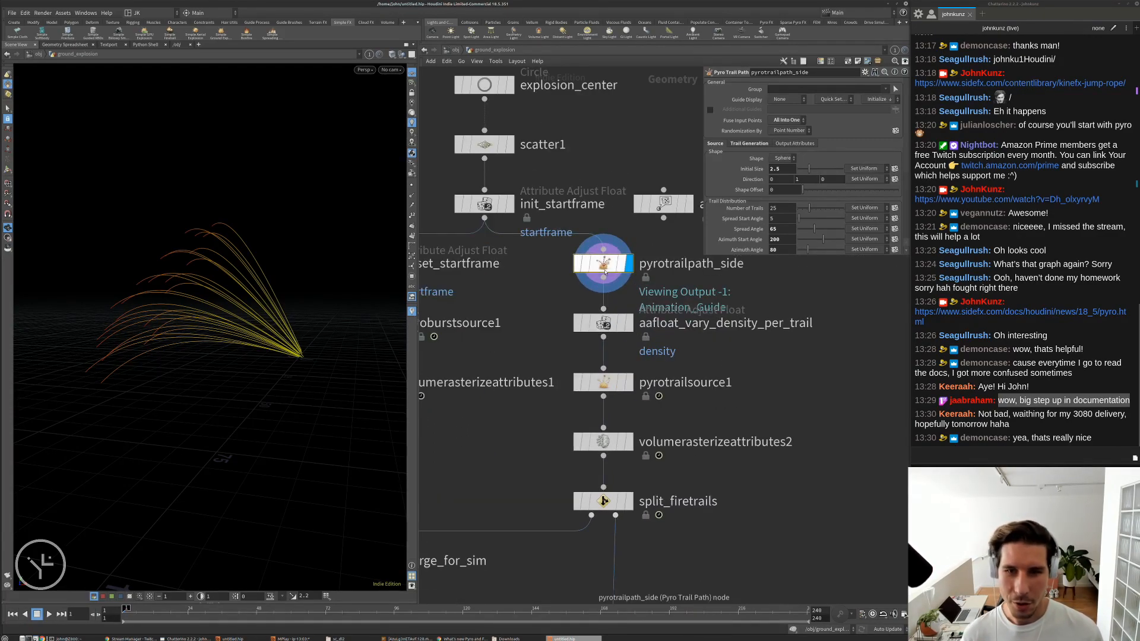
scroll(606, 271, down, 2)
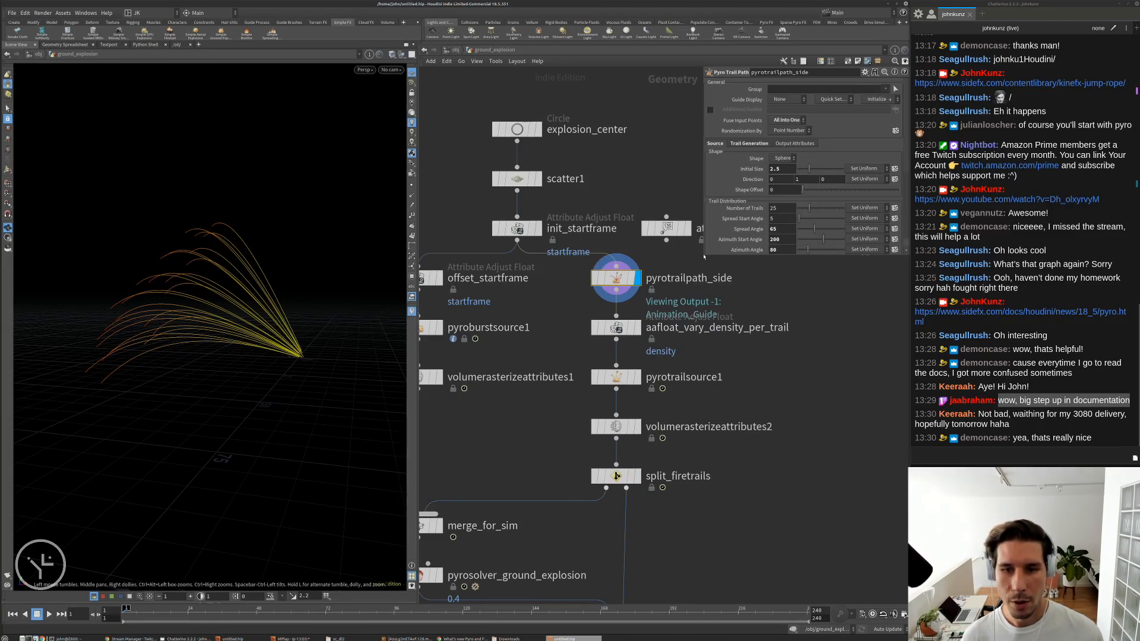
drag(703, 257, 729, 289)
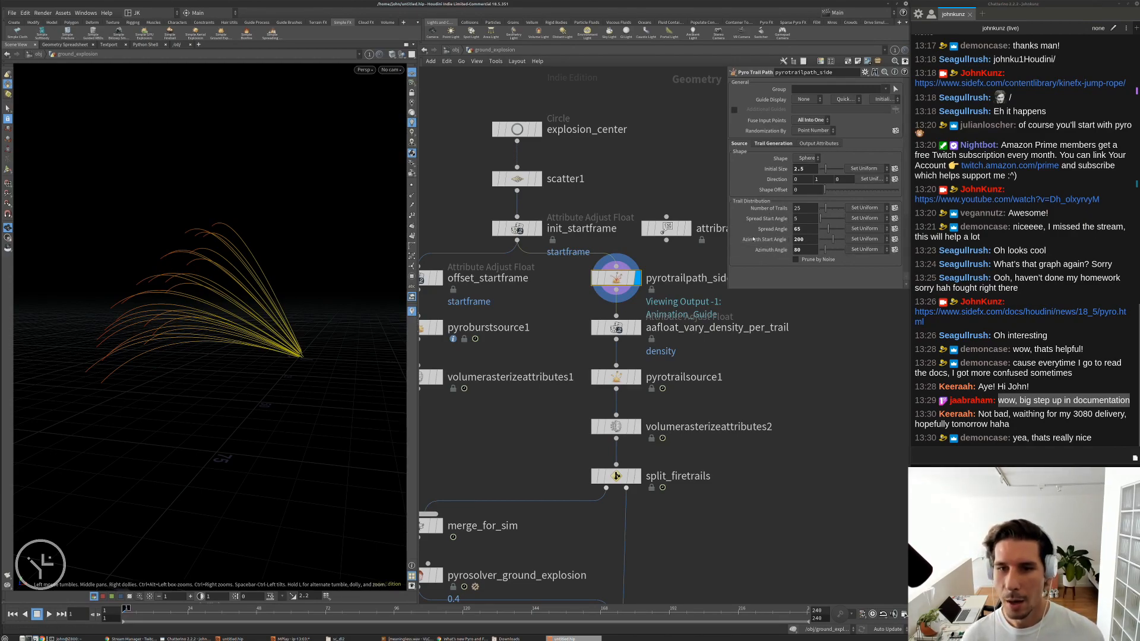
mouse_move(770, 209)
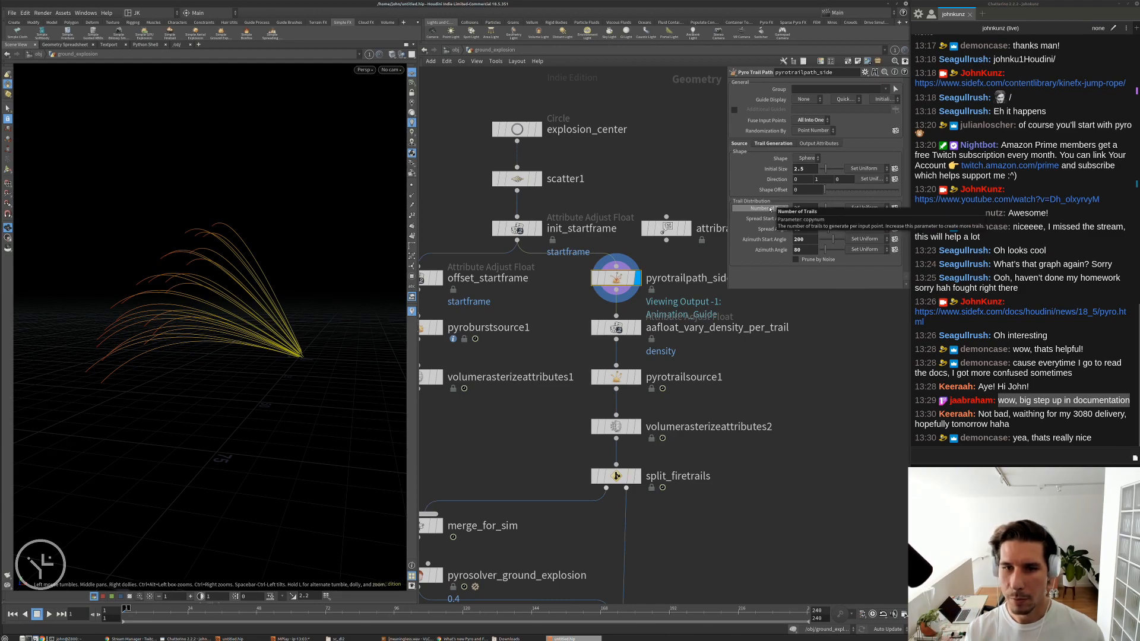
- Display aafloat_vary_density_per_trail and pyrotrailsource1 in turn to examine the trail curves and their source points
middle_drag(811, 394, 775, 417)
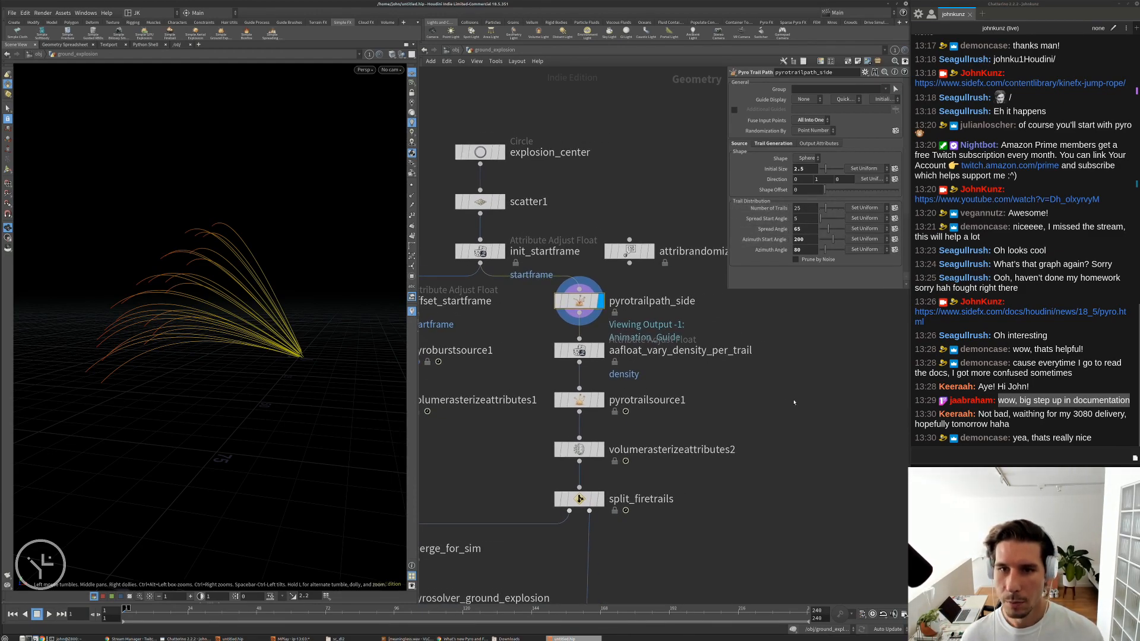
click(599, 350)
click(579, 351)
middle_drag(602, 404, 615, 355)
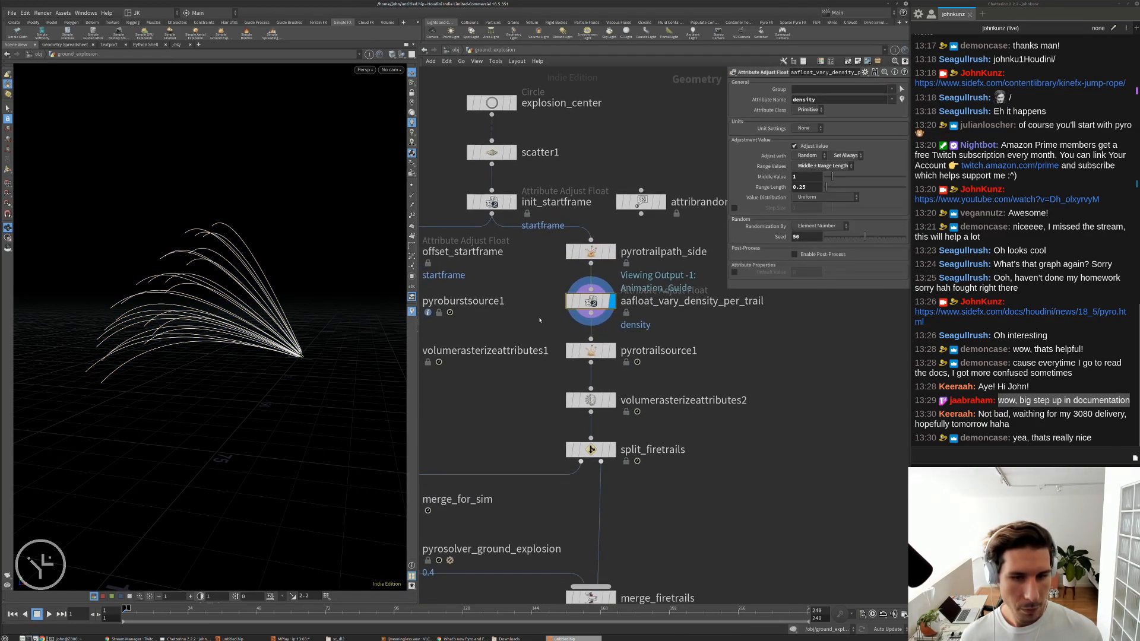
click(613, 354)
click(592, 351)
- Display the volumerasterizeattributes2 output and play the rasterized trail animation up to frame 71
click(612, 401)
click(764, 386)
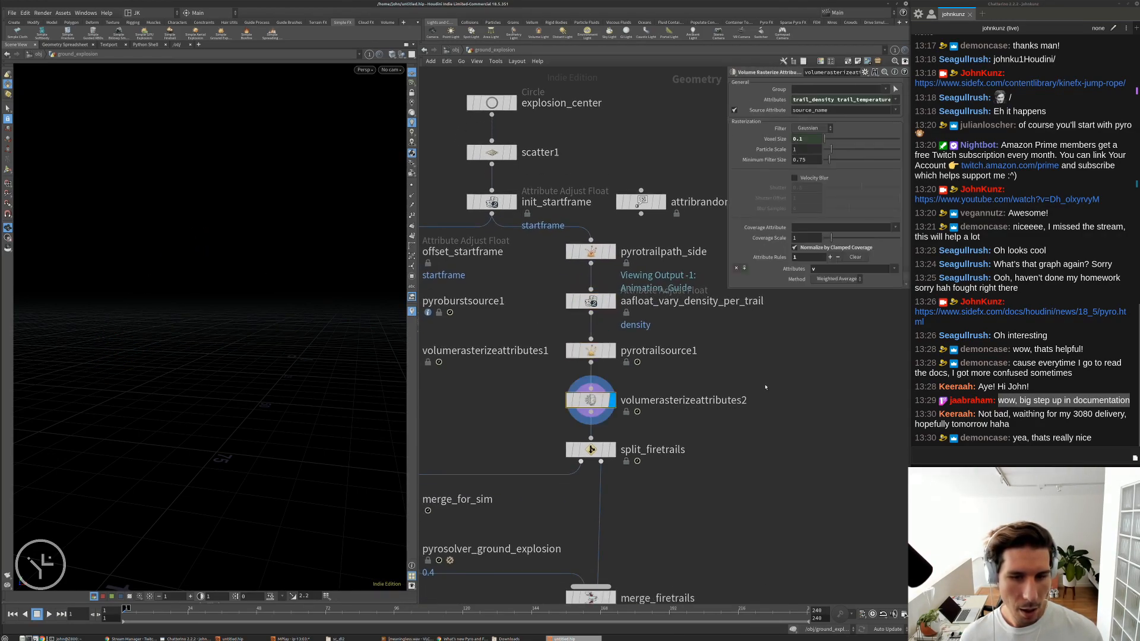
key(Up)
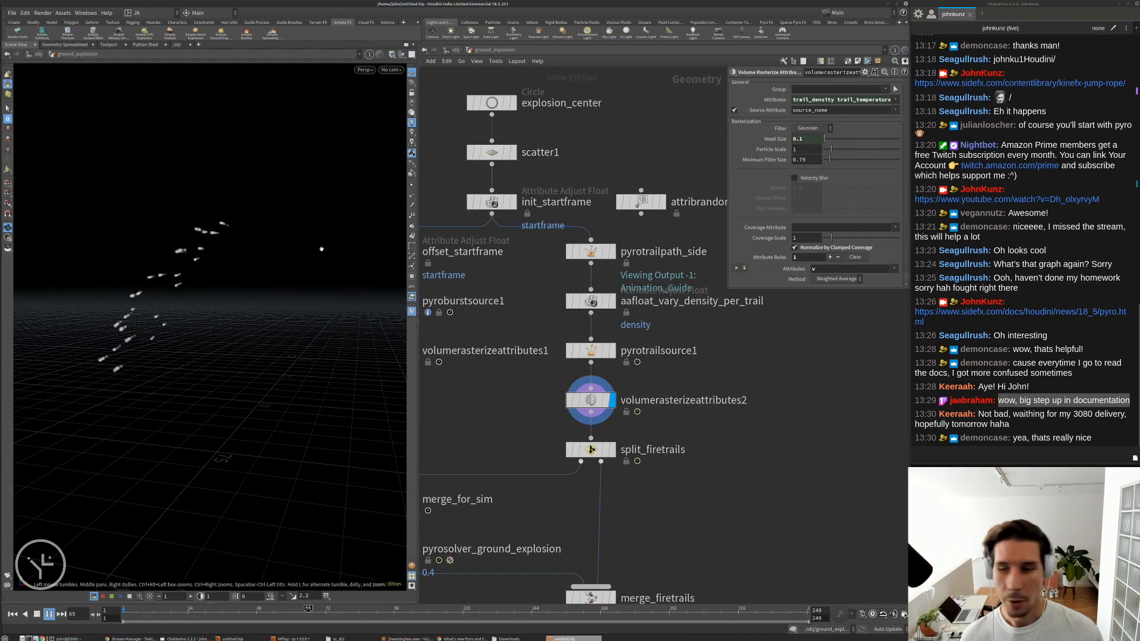
key(Up)
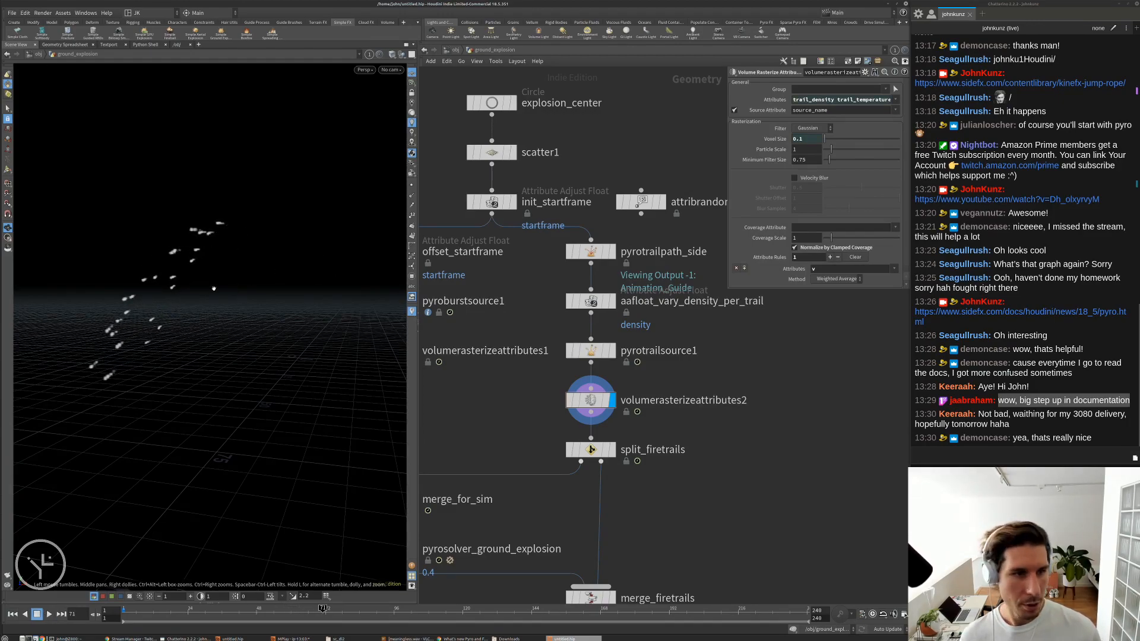
- Display pyrotrailpath_side, look inside its PATH_SOURCE_POINTS subnetwork, and return to the internal network of pyrotrailpath_side
click(612, 252)
click(592, 252)
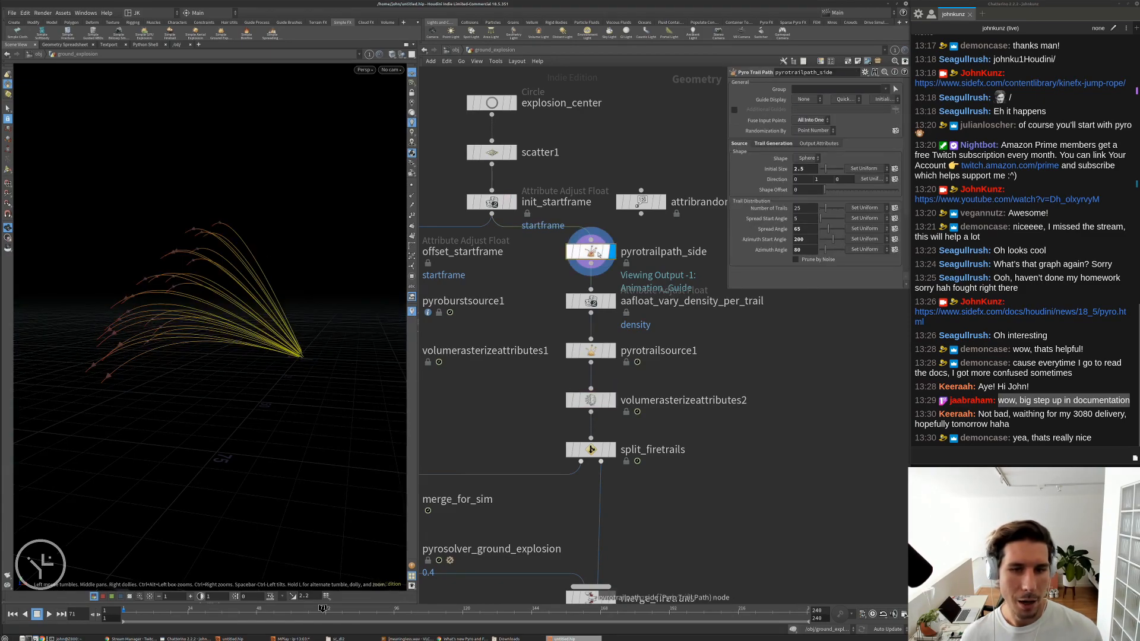
double_click(592, 254)
scroll(612, 349, up, 3)
scroll(635, 466, down, 4)
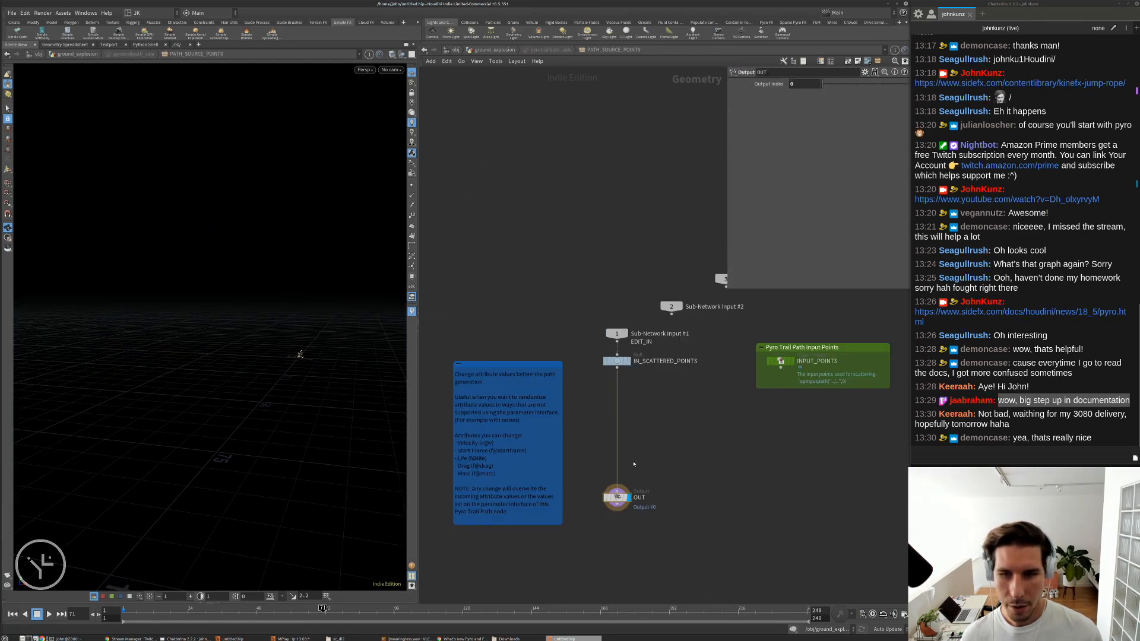
click(548, 50)
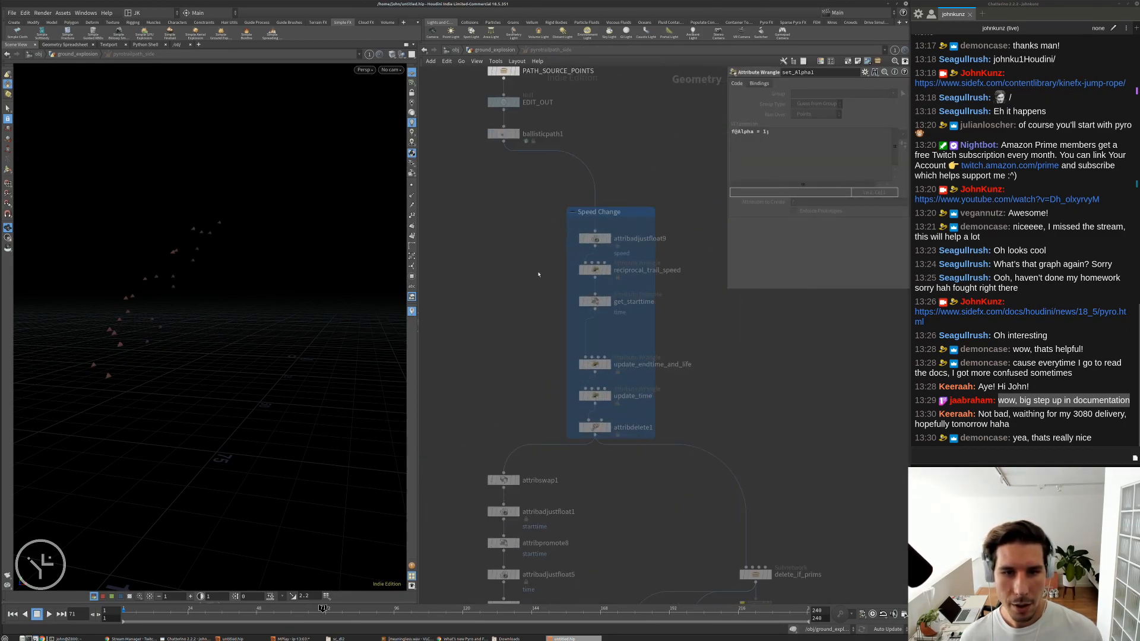
- Examine the node chain inside pyrotrailpath_side around PATH_SOURCE_POINTS and open the internal network of ballisticpath1
middle_drag(540, 276, 526, 379)
middle_drag(514, 306, 524, 373)
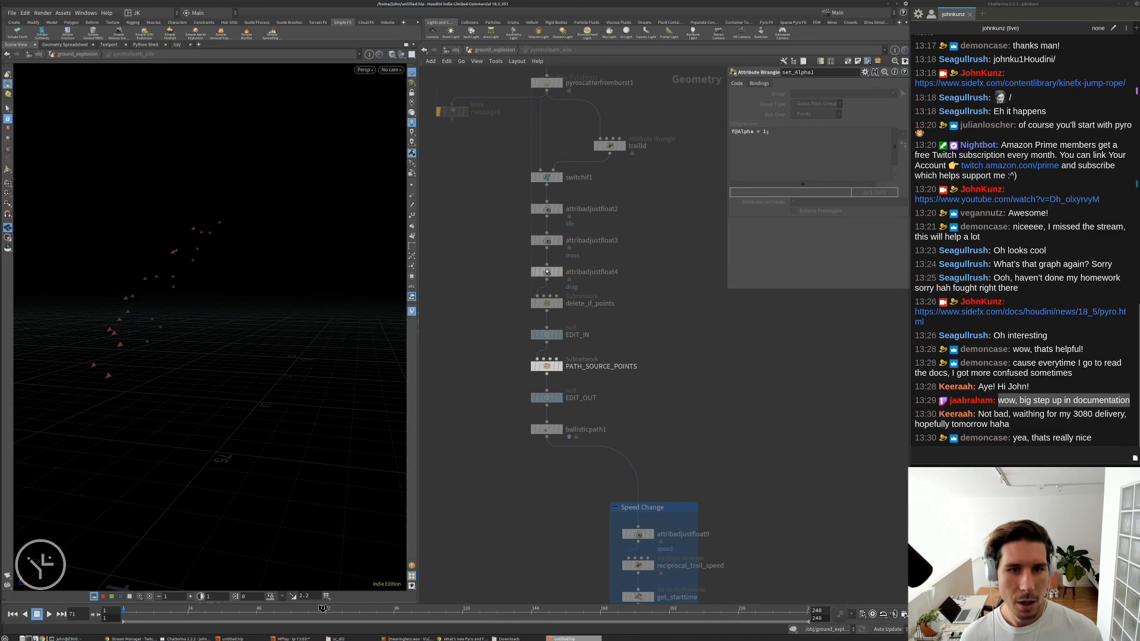
middle_drag(561, 270, 589, 464)
middle_drag(580, 362, 574, 309)
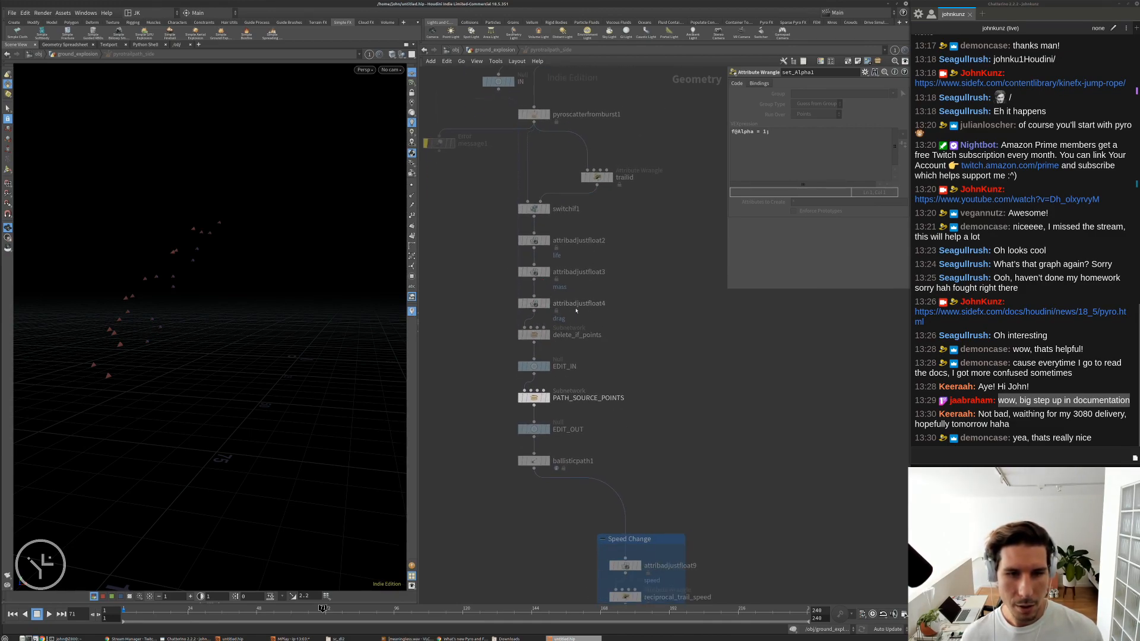
scroll(591, 348, up, 5)
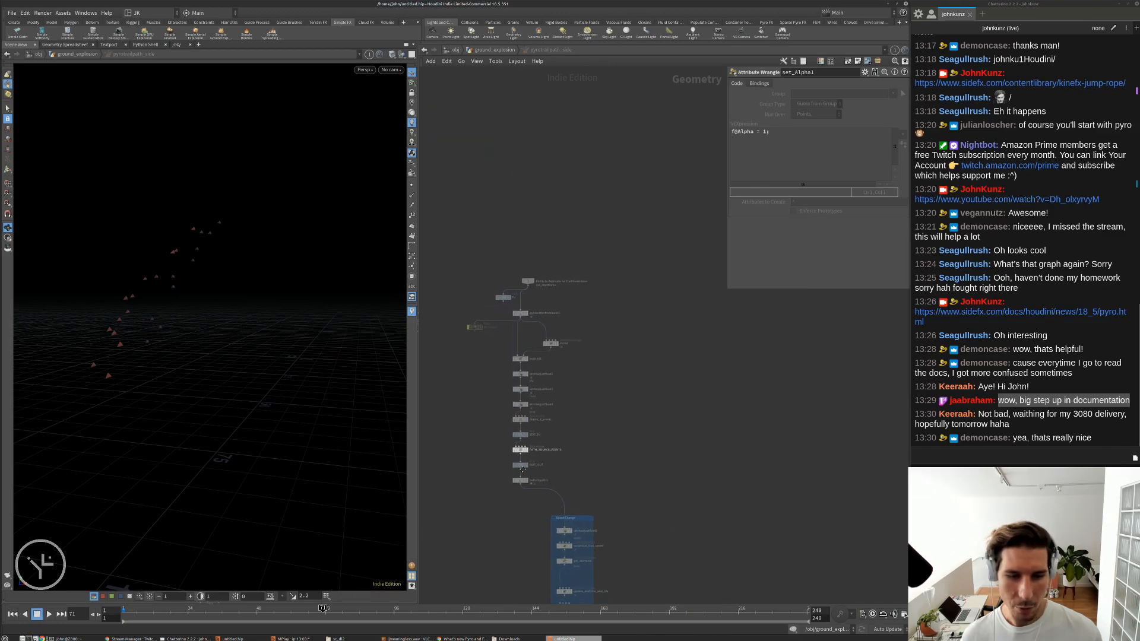
click(591, 349)
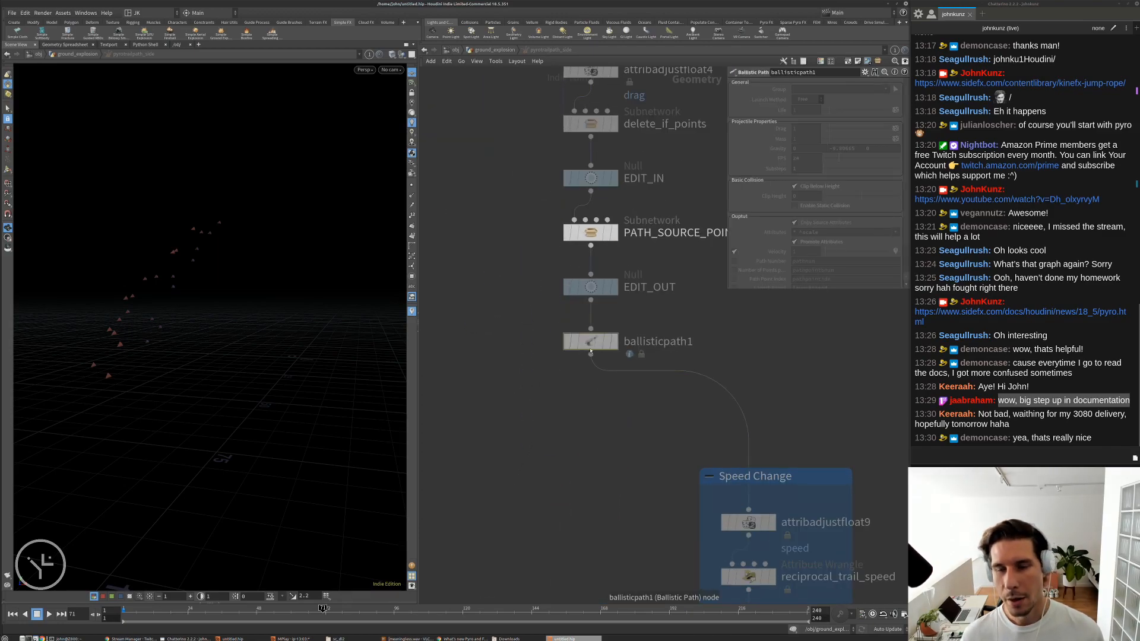
double_click(590, 349)
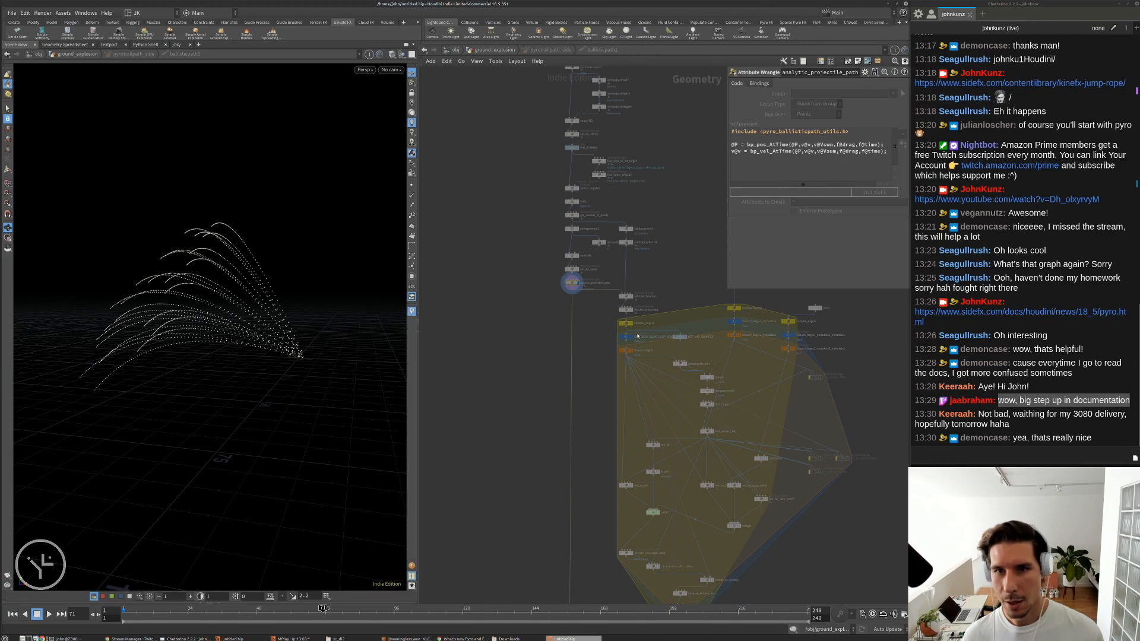
scroll(589, 154, up, 5)
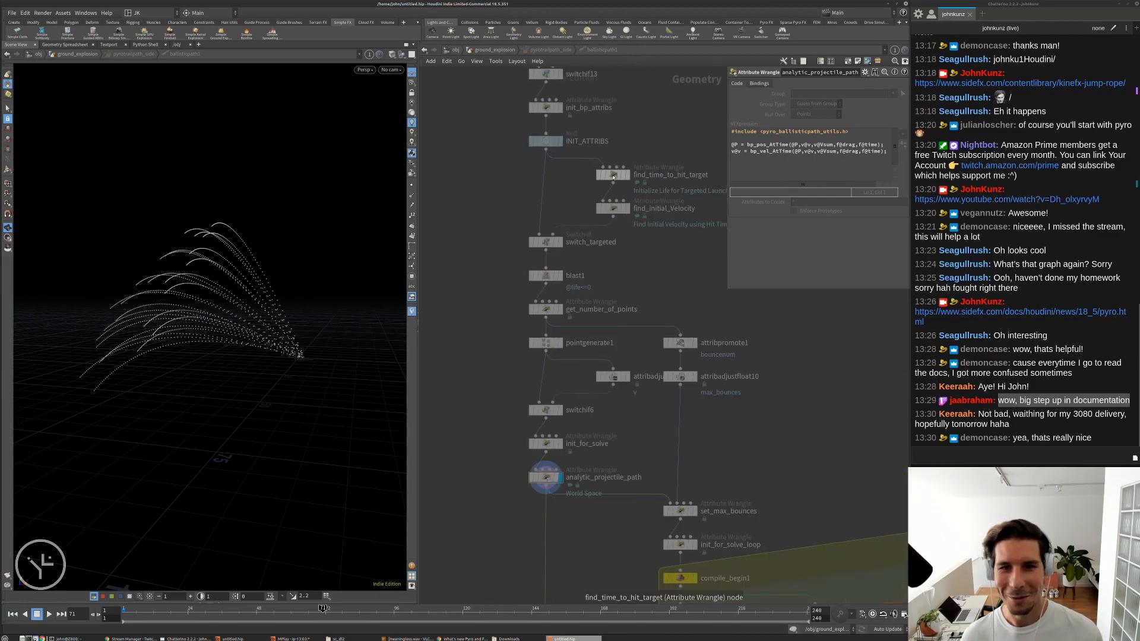
- Inspect the code of the find_time_to_hit_target, find_initial_Velocity and init_bp_attribs wrangles inside ballisticpath1
click(613, 175)
click(615, 208)
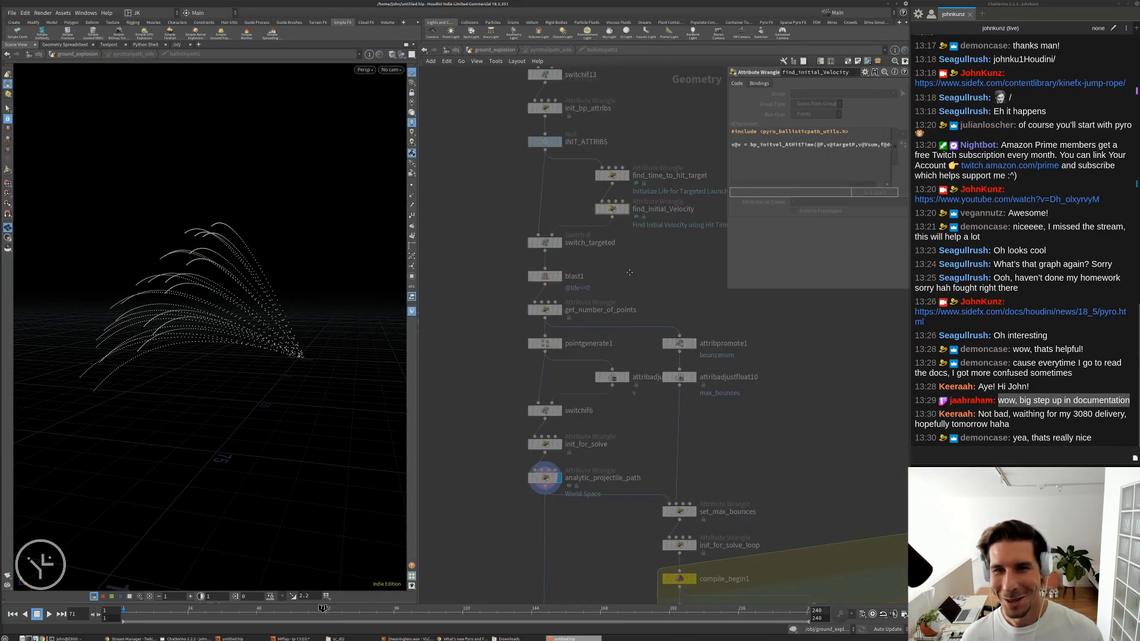
scroll(598, 303, down, 3)
scroll(544, 203, up, 3)
click(544, 228)
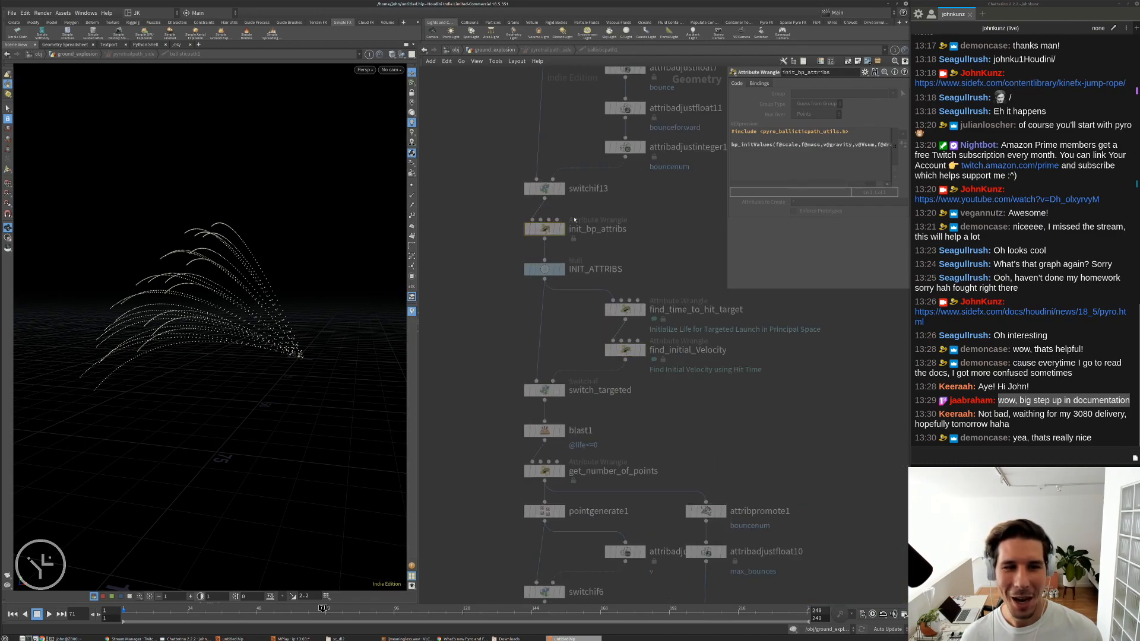
- View the trail paths from another angle, reread the find_time_to_hit_target code, and return to the ground_explosion network
drag(333, 348, 270, 347)
drag(235, 281, 229, 297)
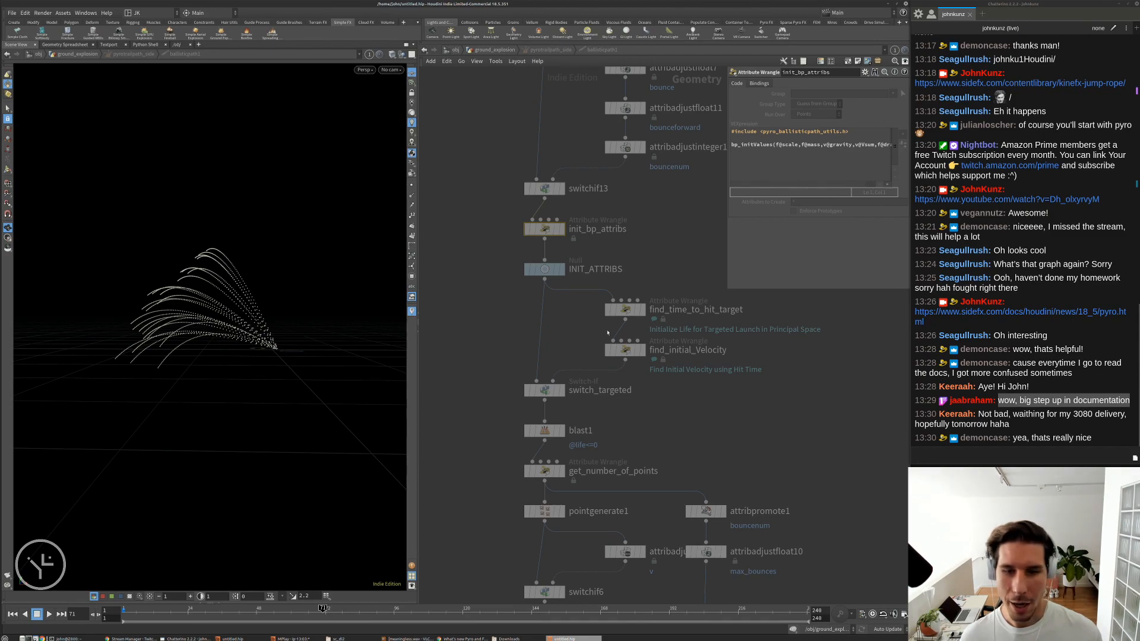
click(625, 309)
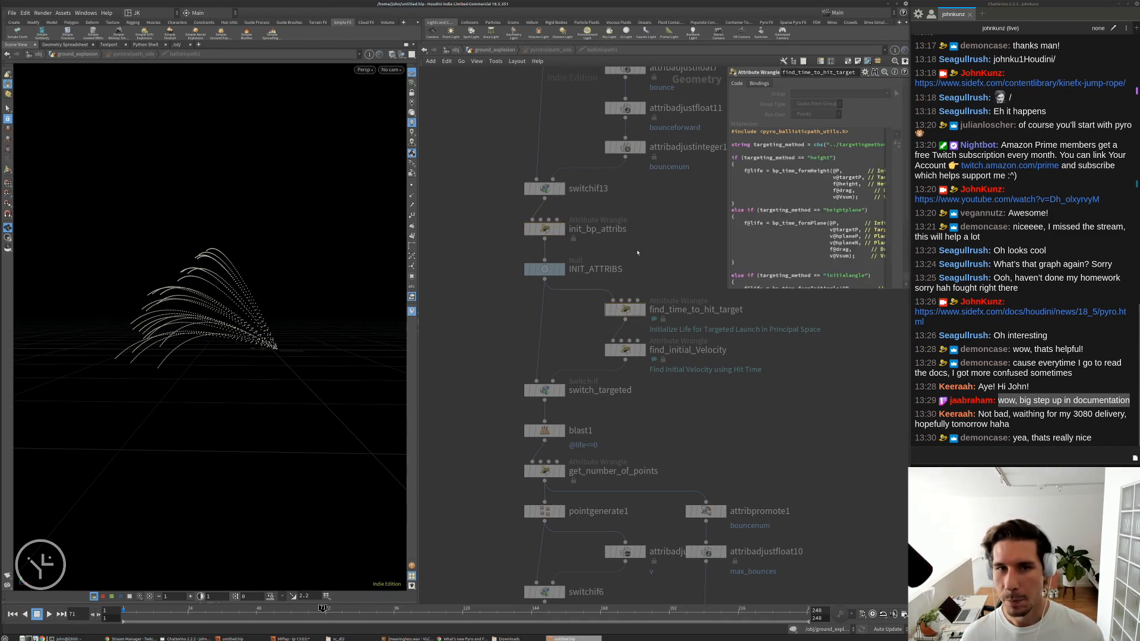
middle_drag(638, 253, 610, 351)
scroll(610, 351, down, 3)
middle_drag(526, 107, 508, 287)
middle_drag(499, 188, 494, 360)
click(494, 50)
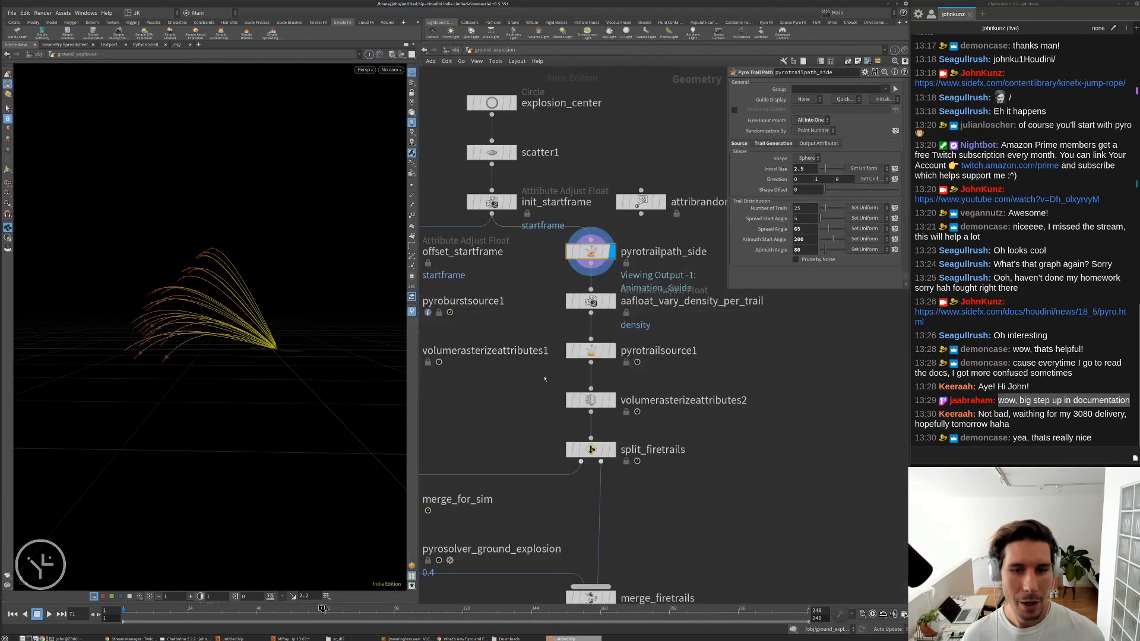
- Display the pyrotrailsource1 output and look over the network down to the final render node
click(603, 275)
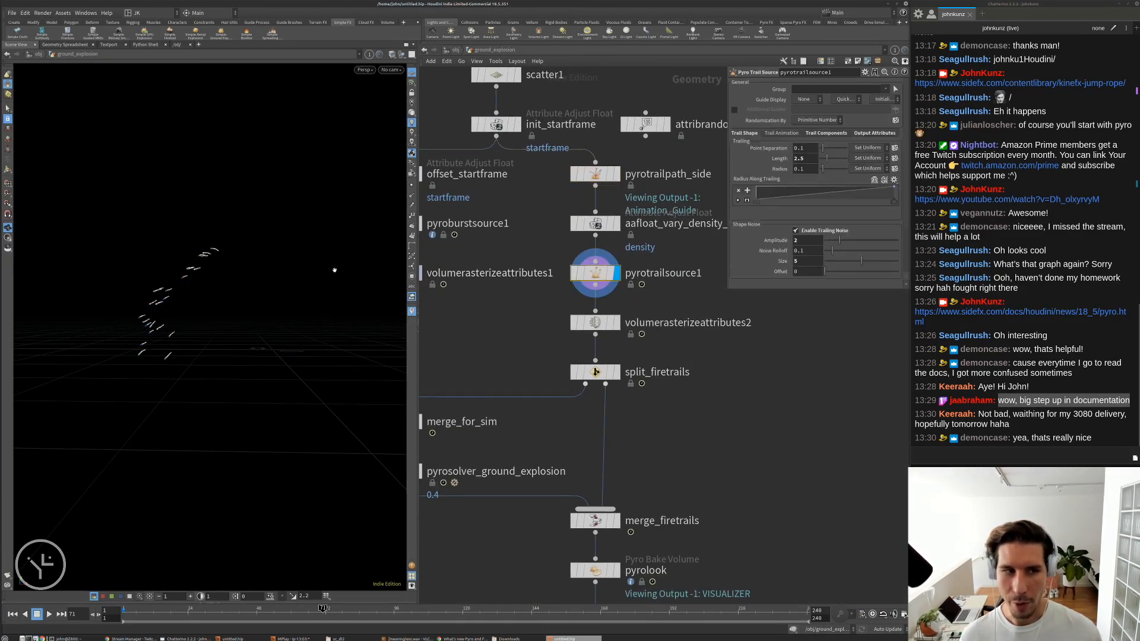
middle_drag(685, 446, 699, 389)
scroll(699, 389, down, 4)
middle_drag(679, 432, 668, 375)
- Try displaying merge_firetrails, cancel its cooking, and return to the first frame
scroll(666, 376, up, 3)
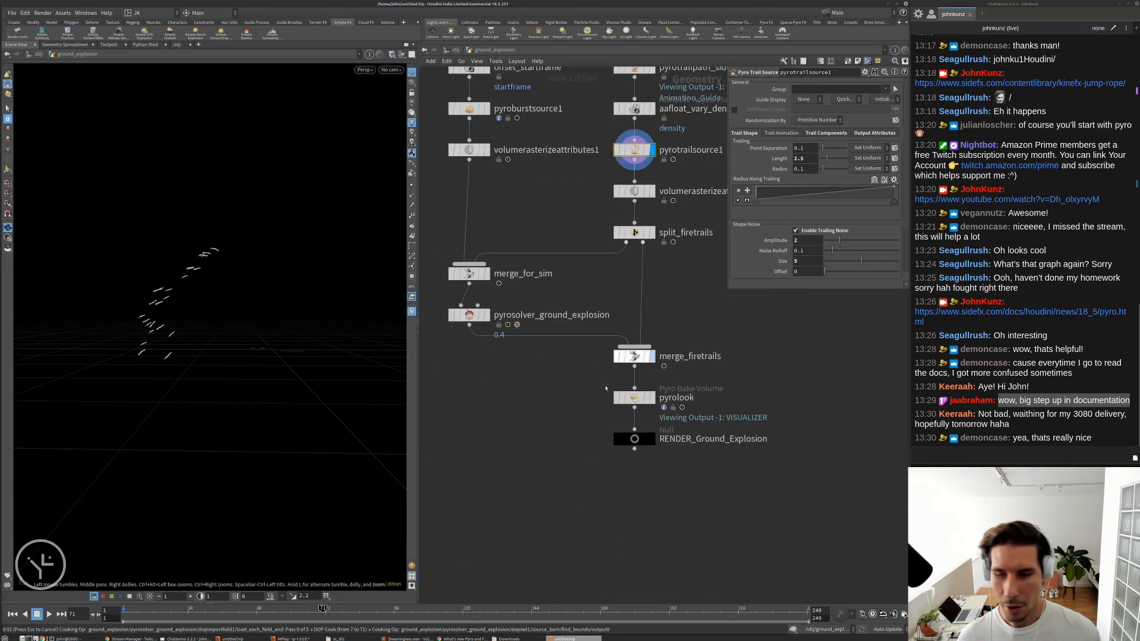
key(Escape)
key(ctrl+Up)
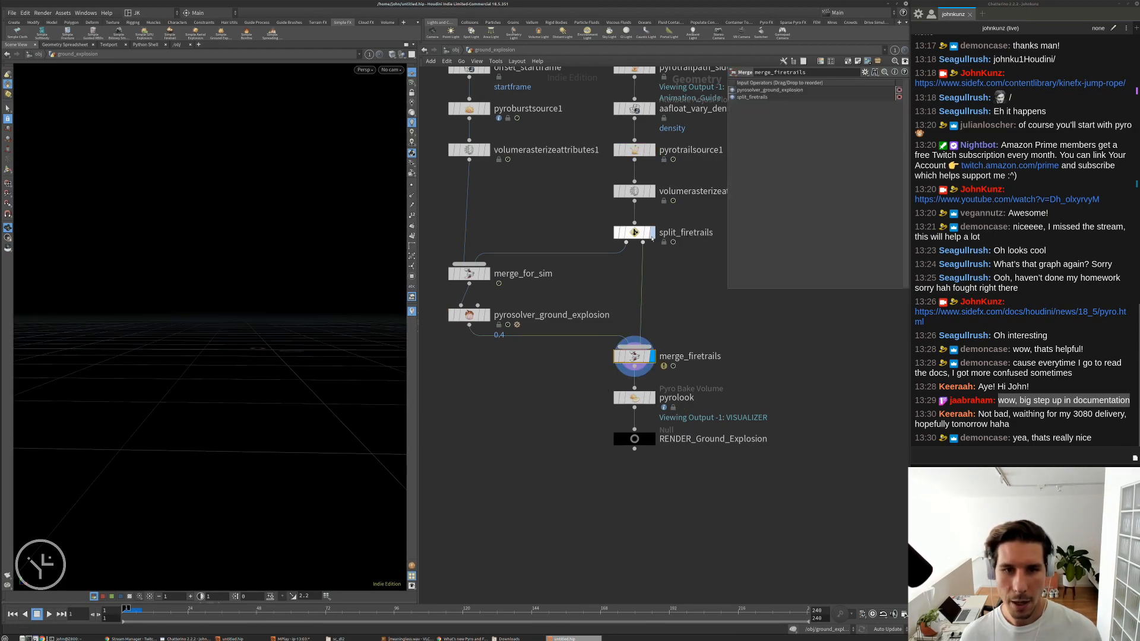
- Display split_firetrails and play the animation to view the moving fire trail volumes, stopping at frame 78
click(652, 234)
key(Up)
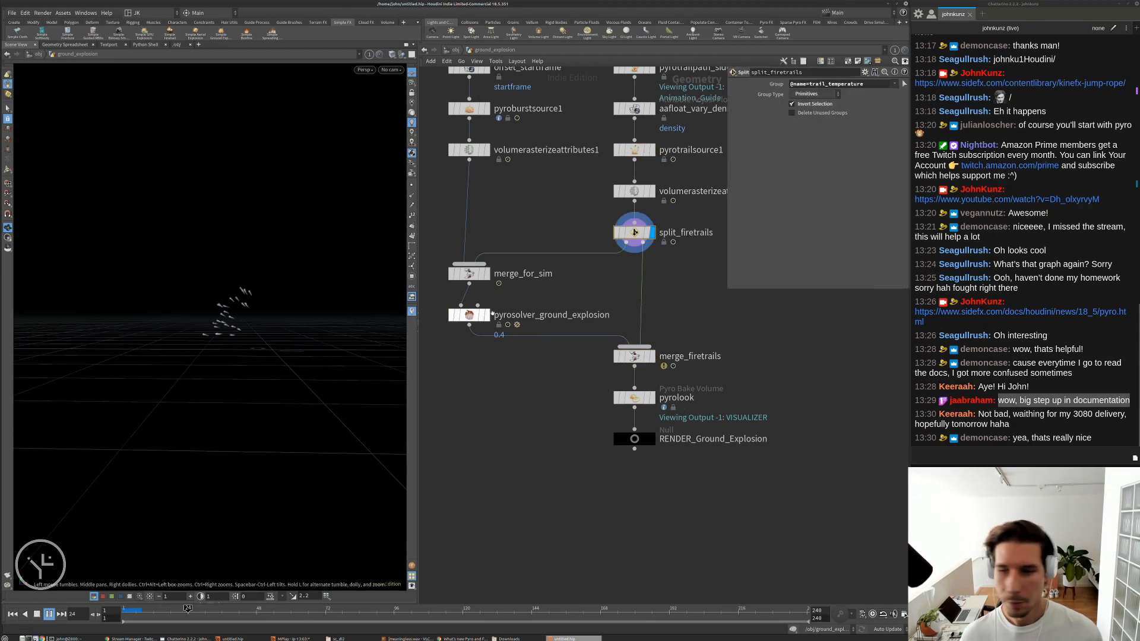
middle_drag(598, 218, 541, 285)
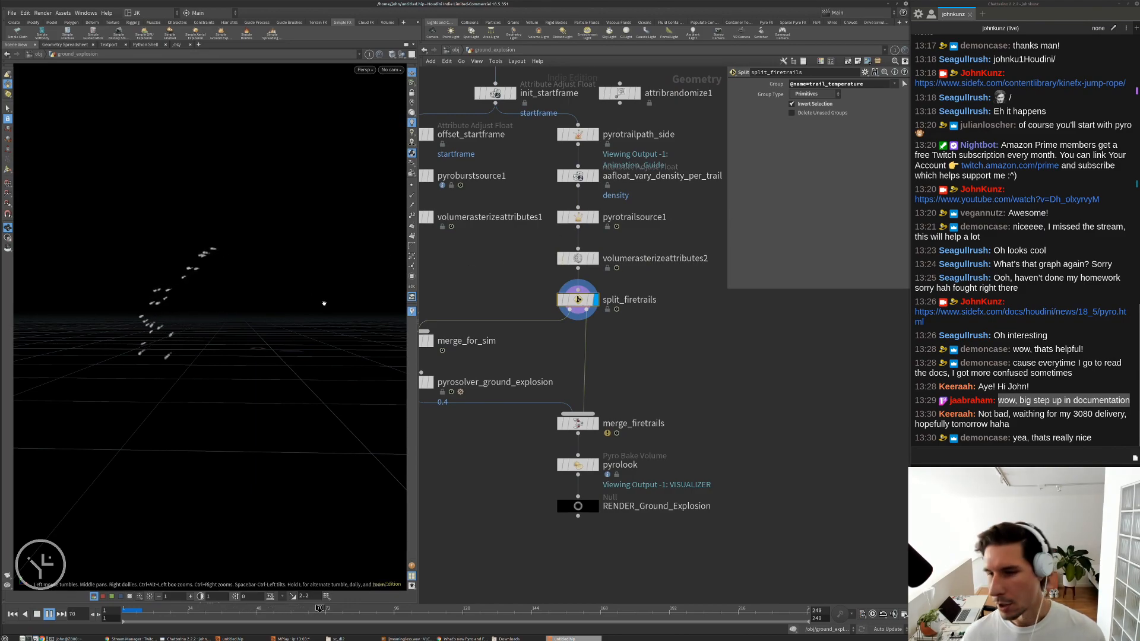
key(Up)
- Inspect the Trail Components, Trail Animation and Trail Shape settings of pyrotrailsource1
click(577, 217)
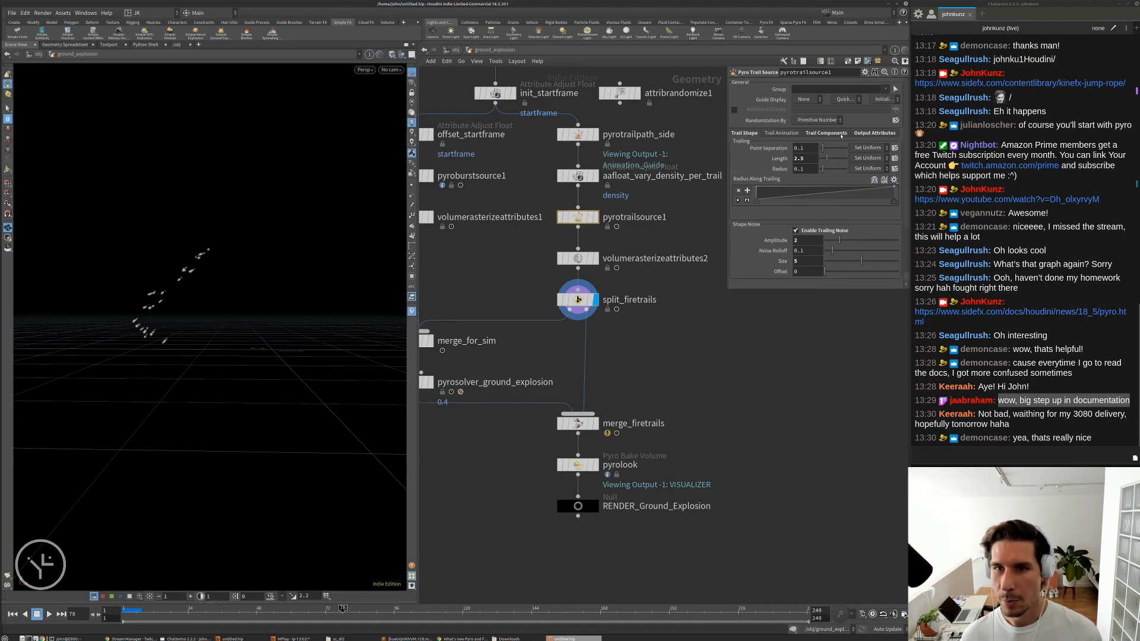
click(826, 133)
scroll(795, 151, down, 1)
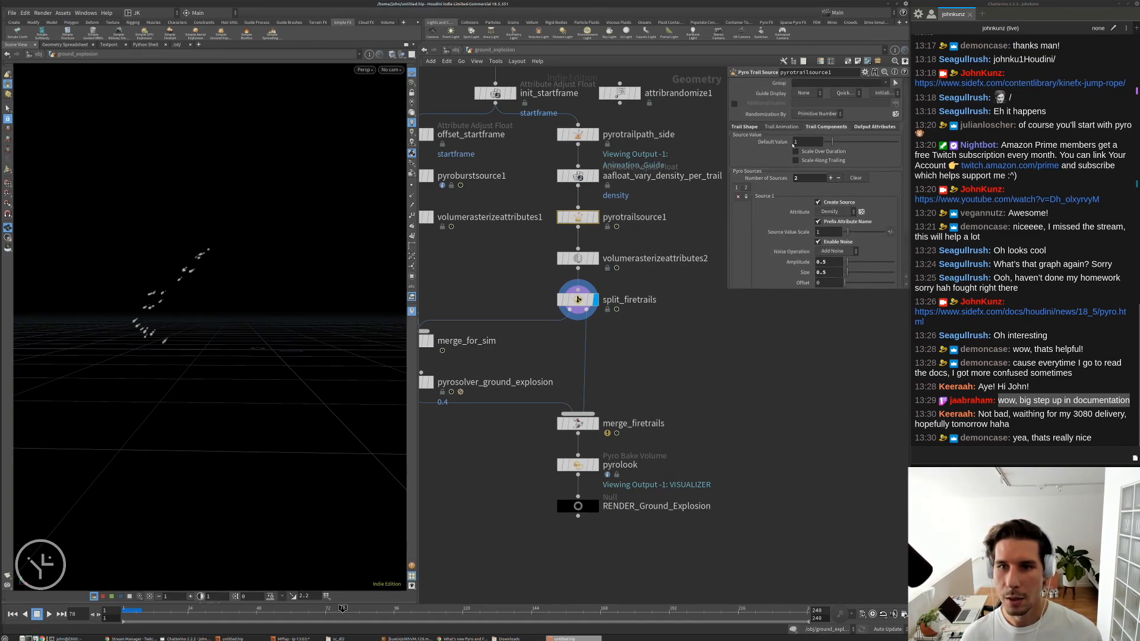
click(787, 127)
click(746, 127)
- Display pyrosolver_ground_explosion at the first frame and show its export field settings
middle_drag(682, 377, 708, 330)
click(464, 326)
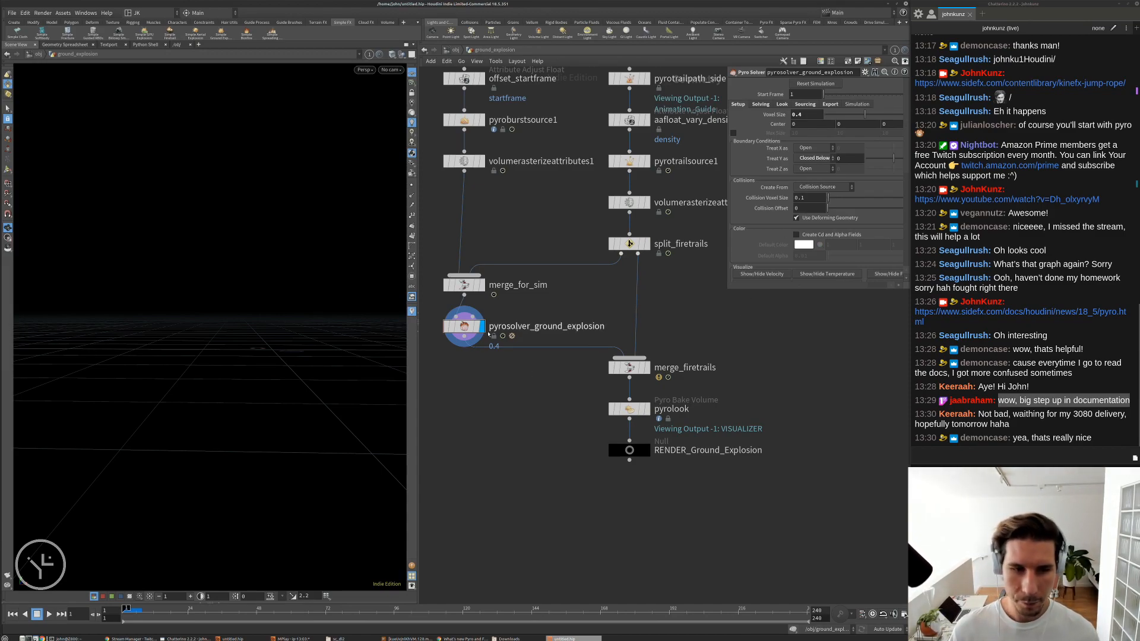
middle_drag(475, 407, 513, 371)
click(830, 104)
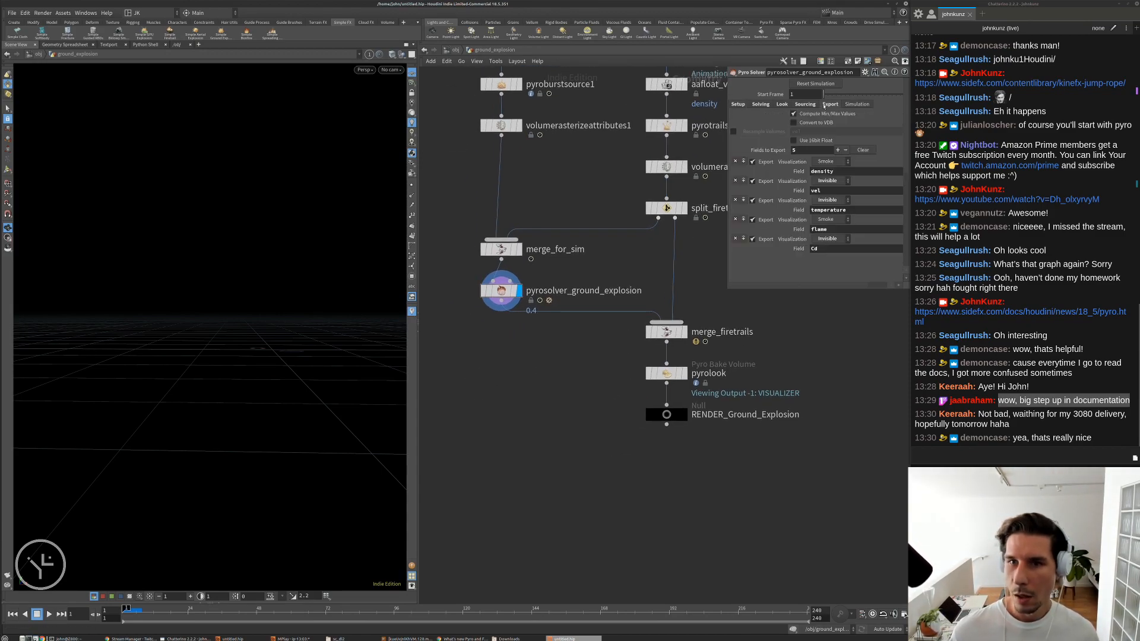
- Show the solver's Advanced solving settings and play the explosion simulation, stopping at frame 33
click(782, 104)
click(761, 105)
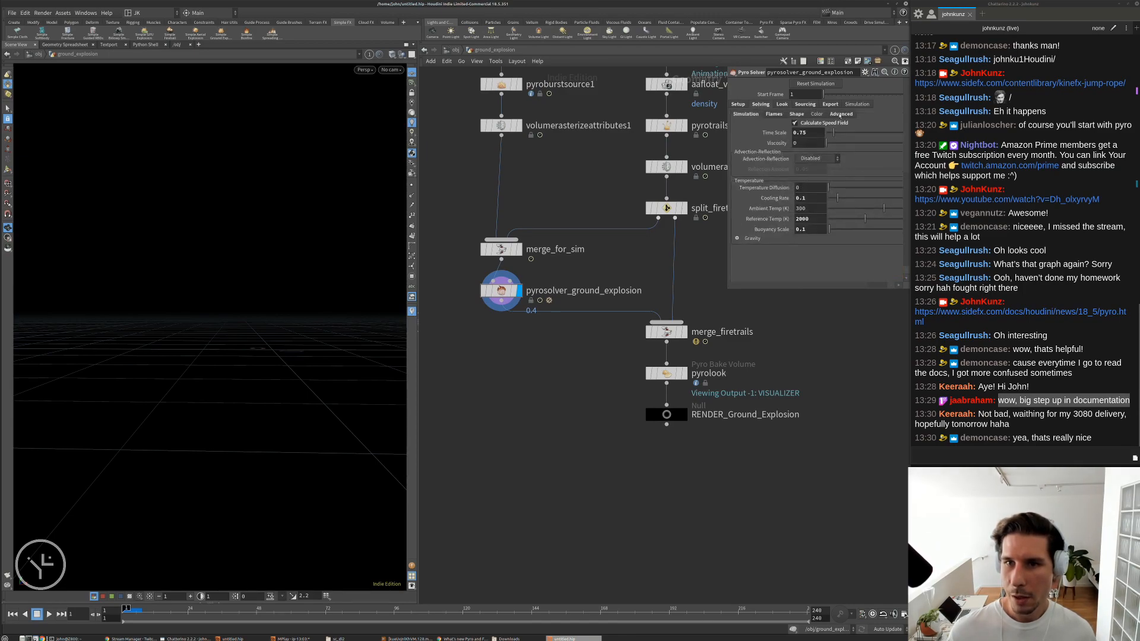
click(840, 114)
key(Up)
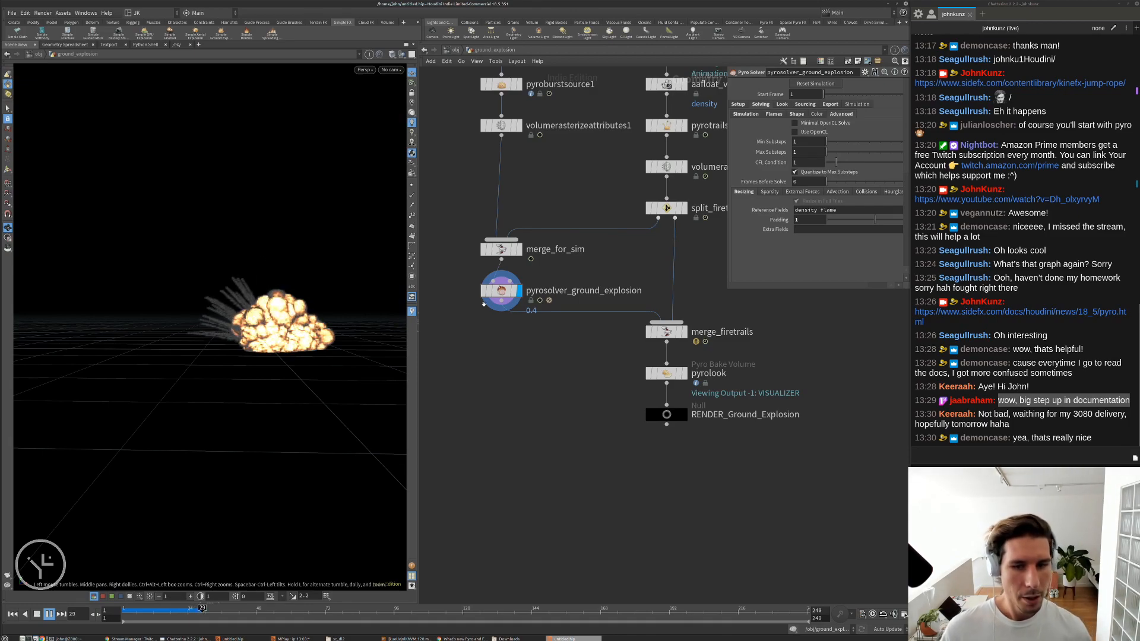
middle_drag(557, 366, 527, 355)
key(Escape)
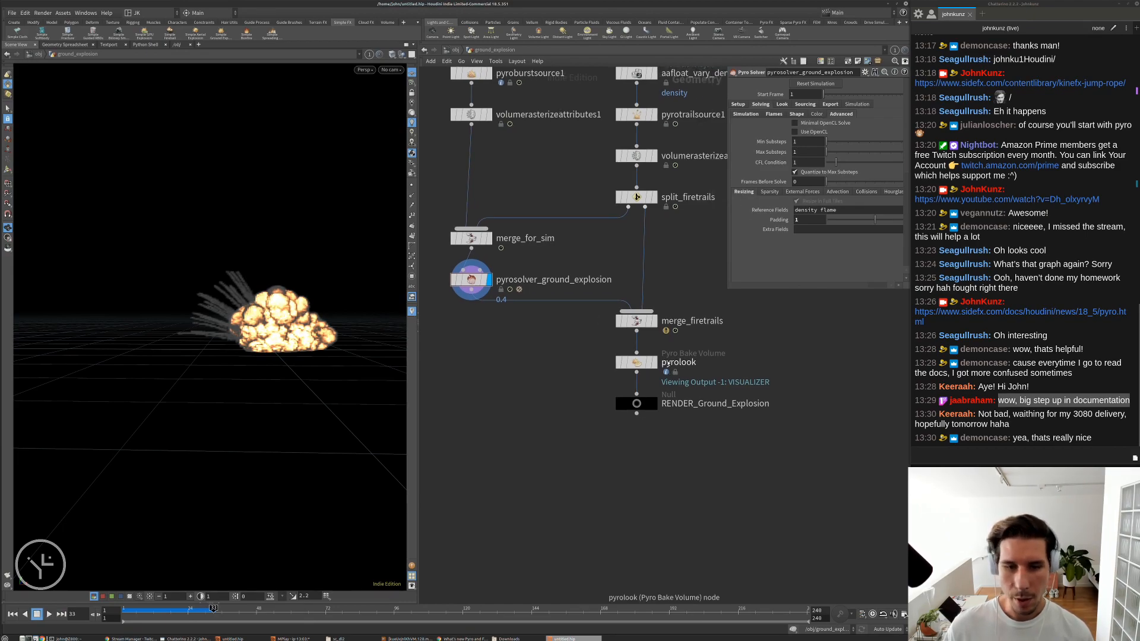
- Display the pyrolook Pyro Bake Volume node to view the shaded explosion and fire trails at the current frame
click(638, 365)
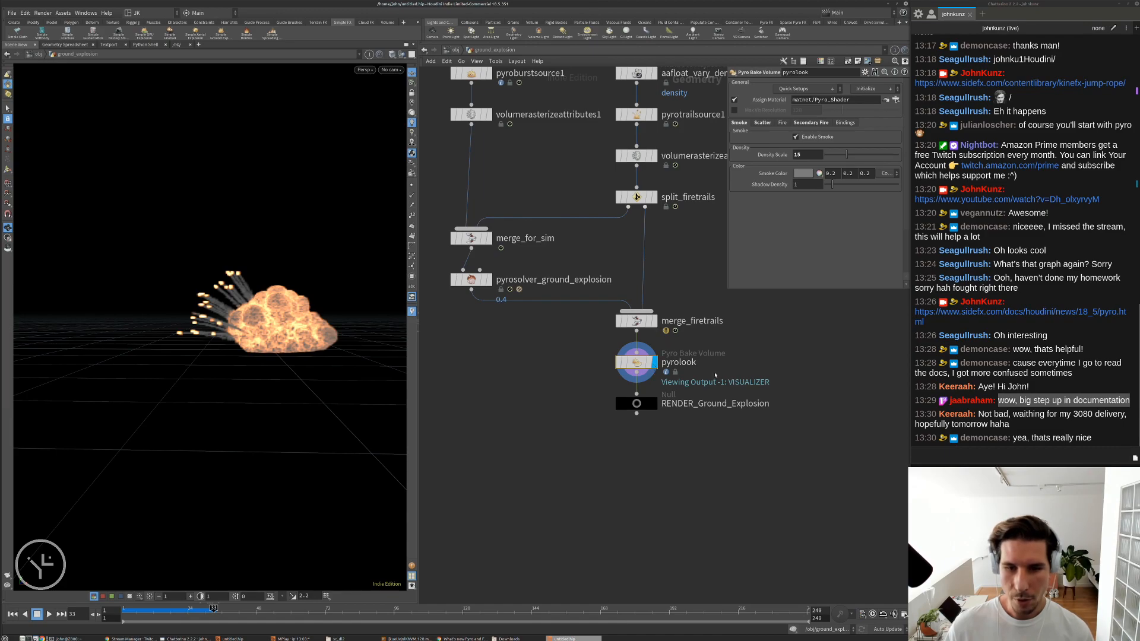
scroll(709, 371, up, 3)
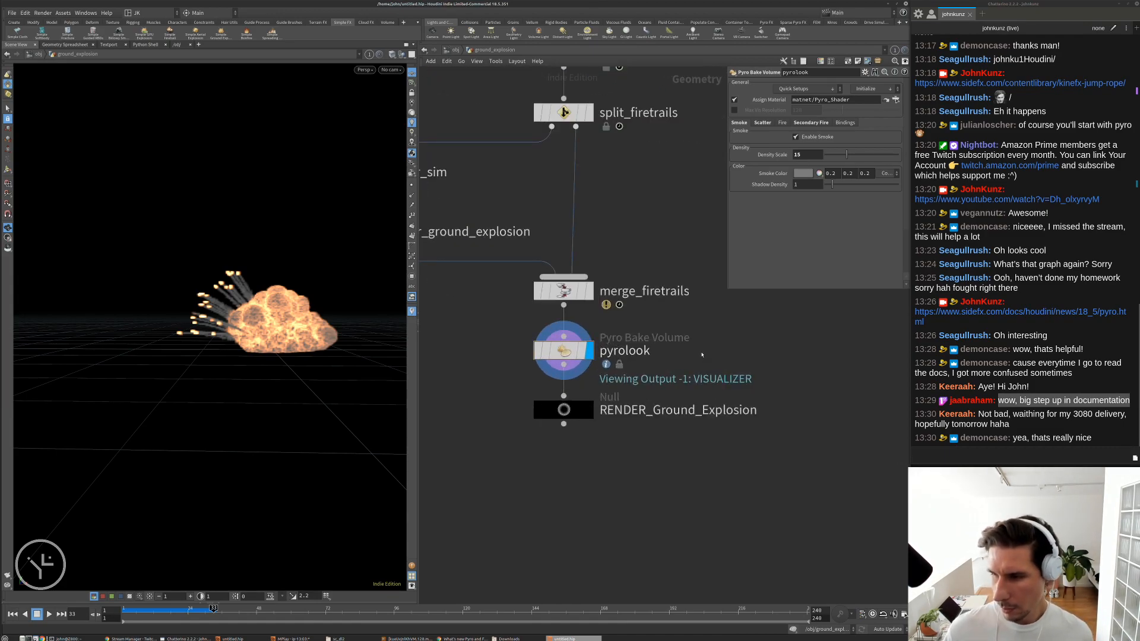
scroll(641, 356, down, 3)
scroll(575, 361, up, 3)
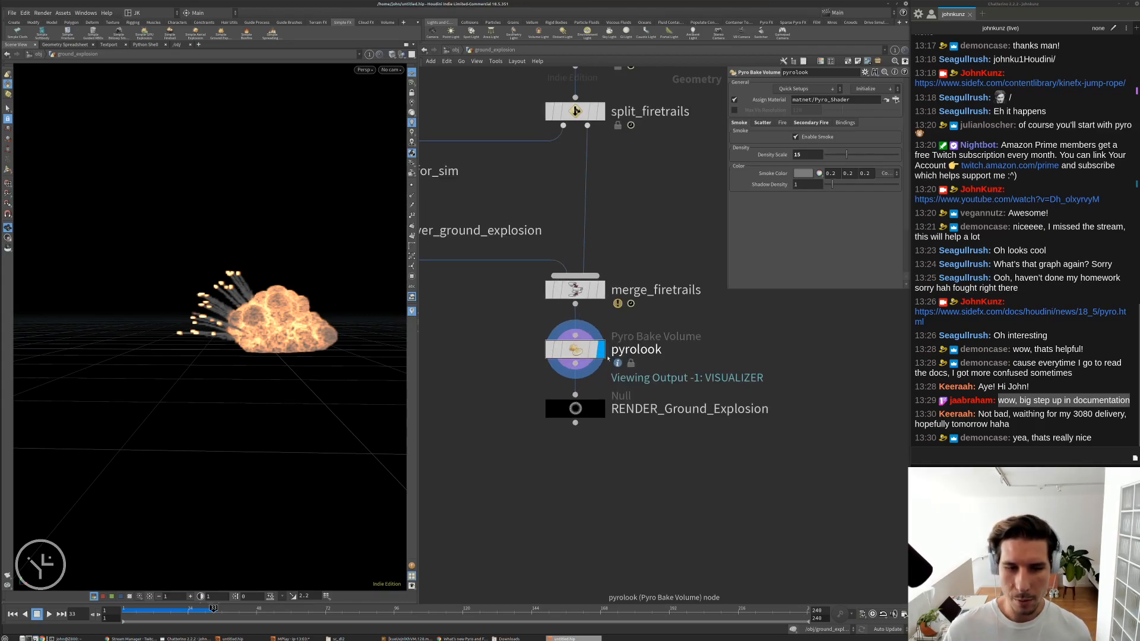
scroll(575, 368, down, 1)
scroll(565, 351, up, 1)
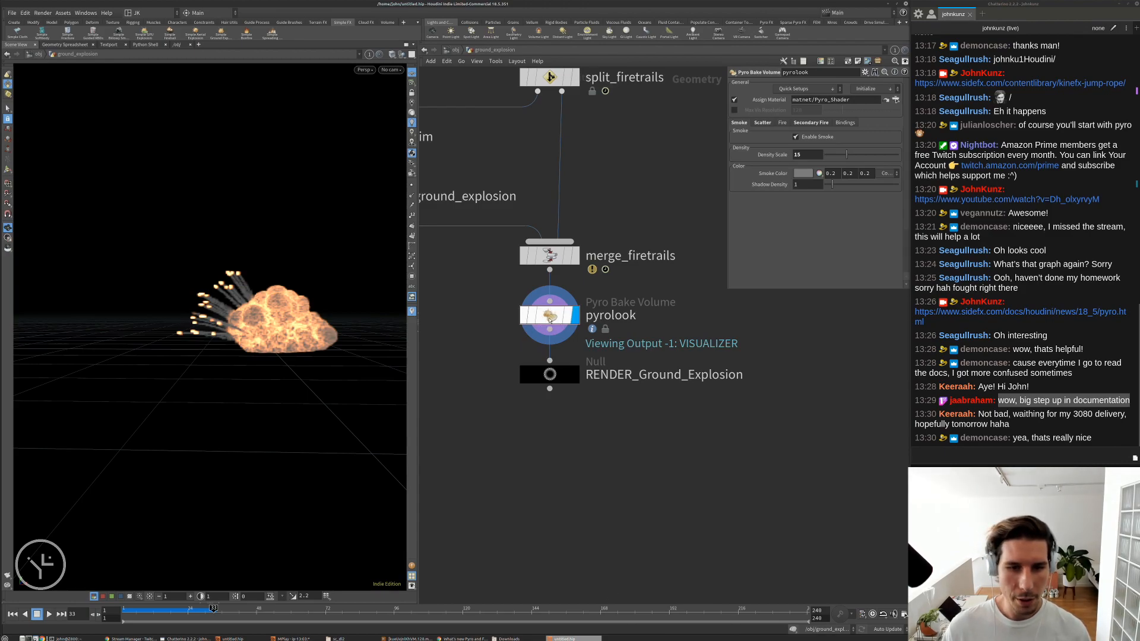
- Look inside pyrolook at its Pyro_Shader material and internal volume network, and return to ground_explosion with pyrolook selected
double_click(550, 315)
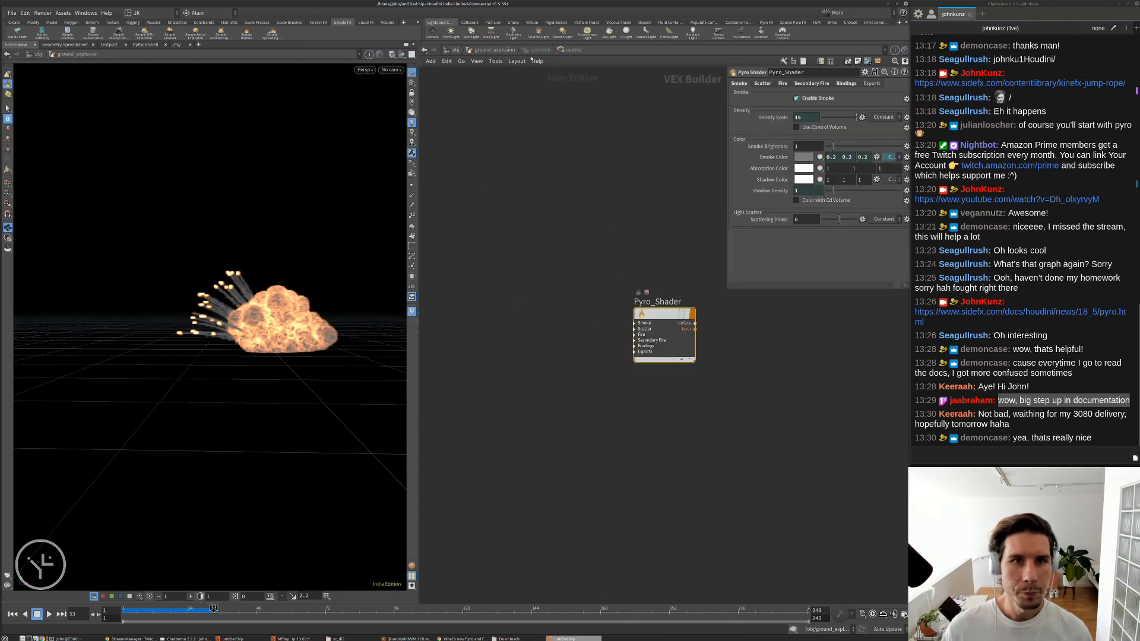
click(513, 52)
scroll(560, 187, up, 8)
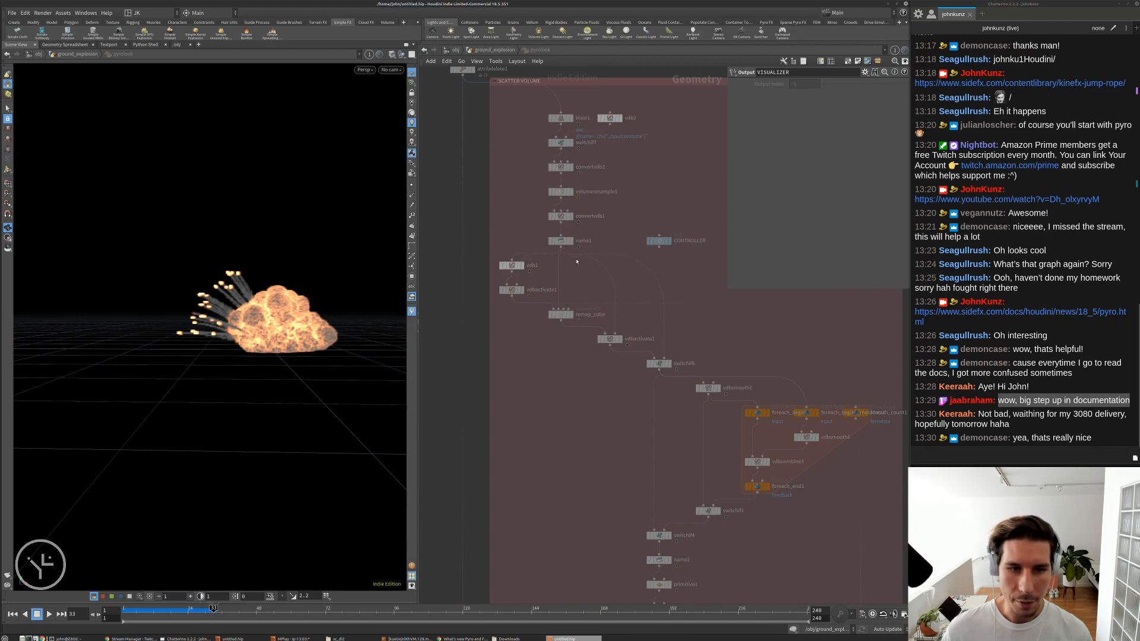
middle_drag(528, 334, 525, 281)
middle_drag(617, 327, 560, 256)
key(u)
click(553, 322)
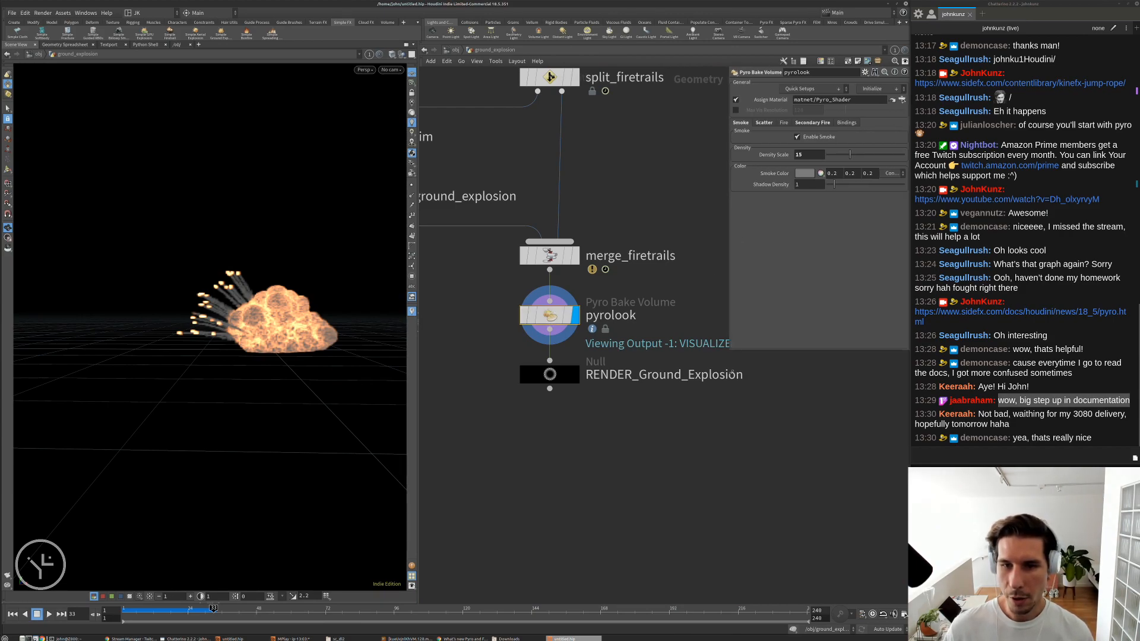
- Examine pyrolook's Fire and Scatter settings, including the color ramps, blur, masking and the Enable Scatter option
click(808, 122)
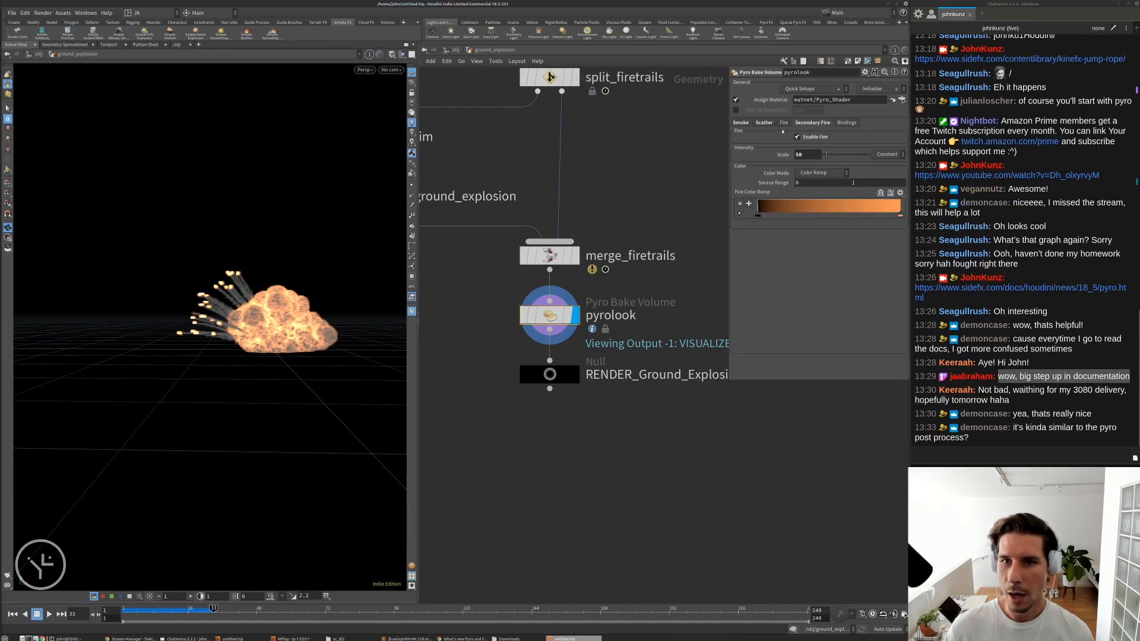
click(765, 123)
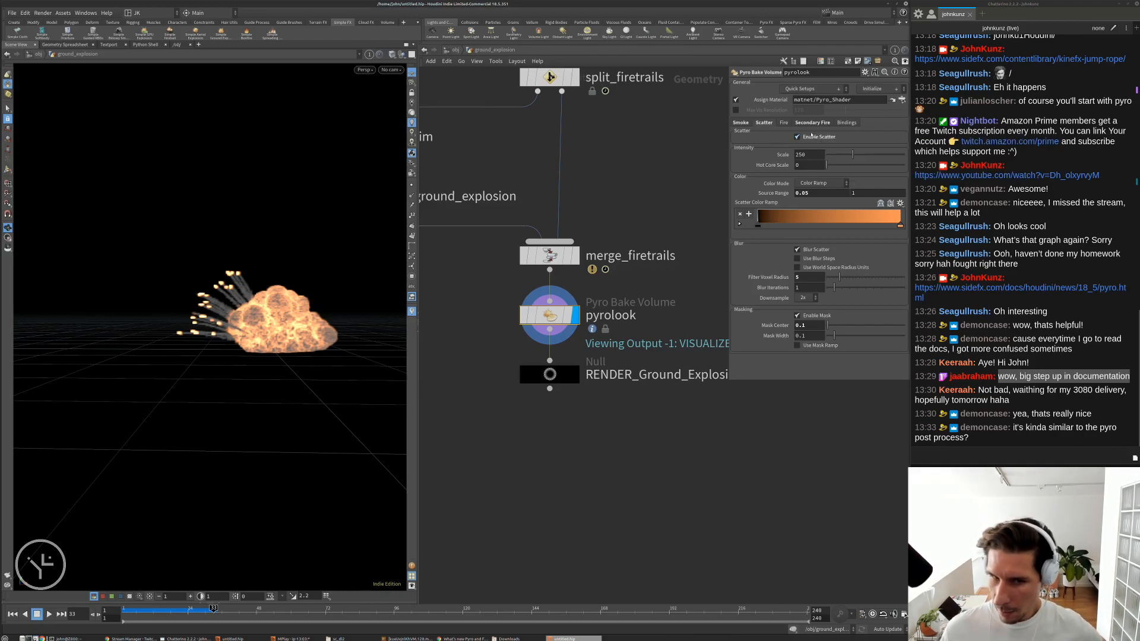
scroll(650, 191, down, 1)
middle_drag(649, 191, 613, 252)
scroll(612, 252, down, 1)
middle_drag(425, 312, 536, 292)
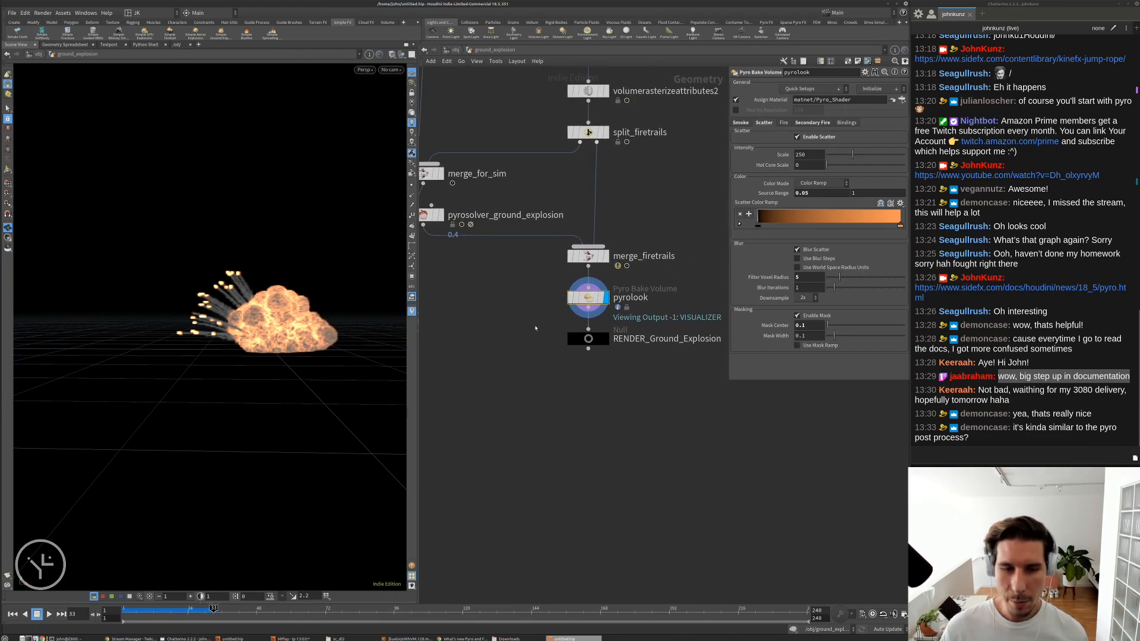
click(806, 138)
click(806, 139)
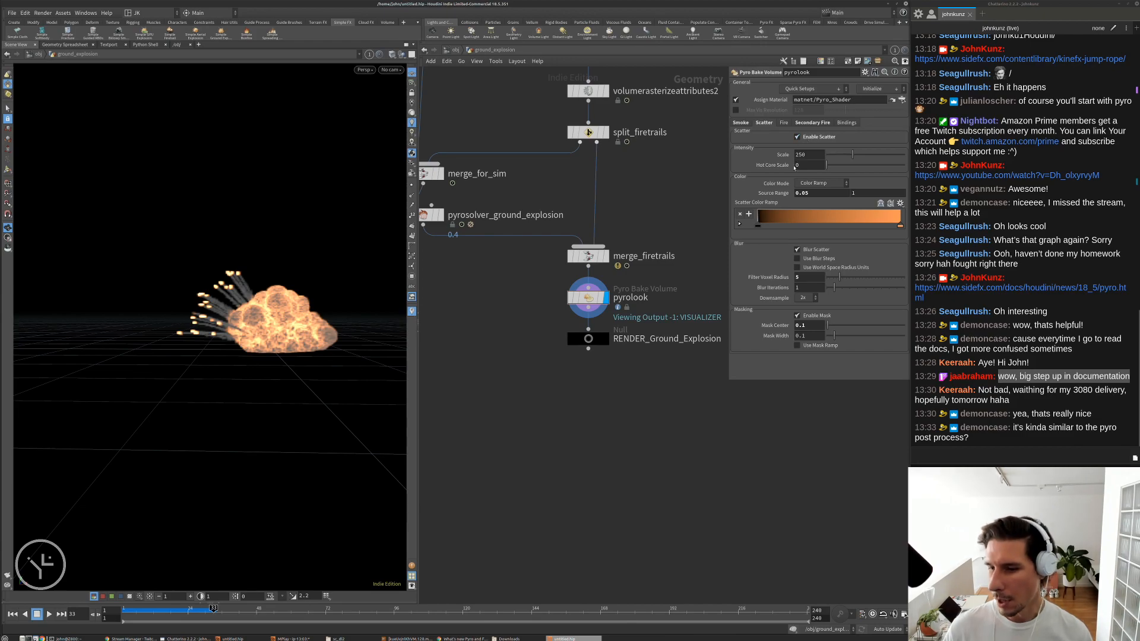
- Add a Pyro Post-Process node beside pyrolook and show its Post Process settings for comparison
middle_drag(642, 412, 592, 406)
key(Tab)
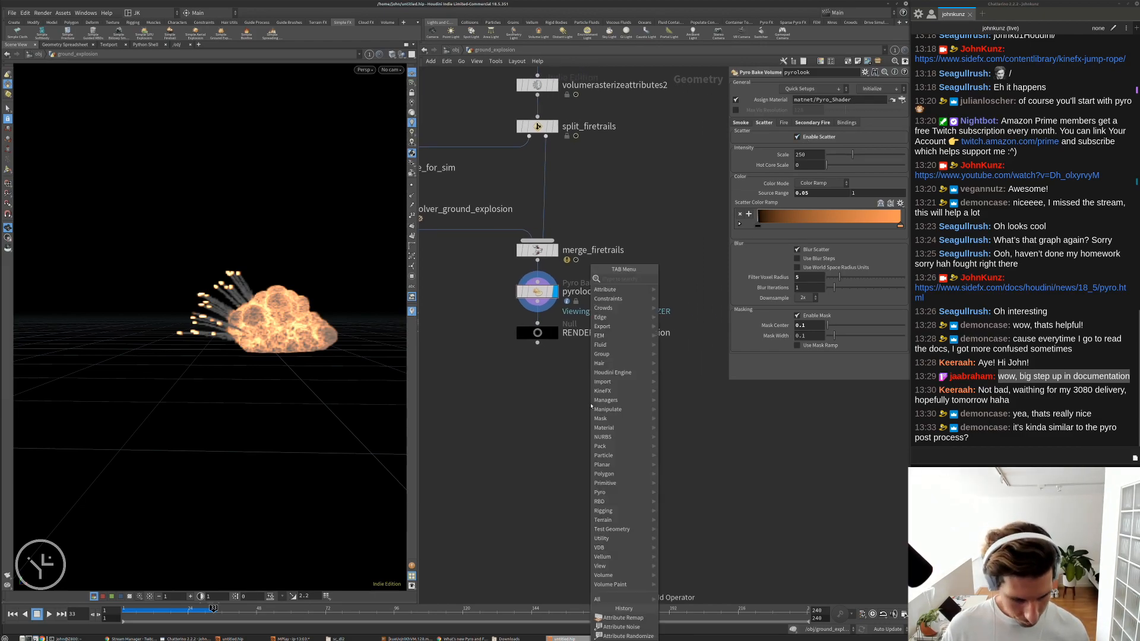
text(post)
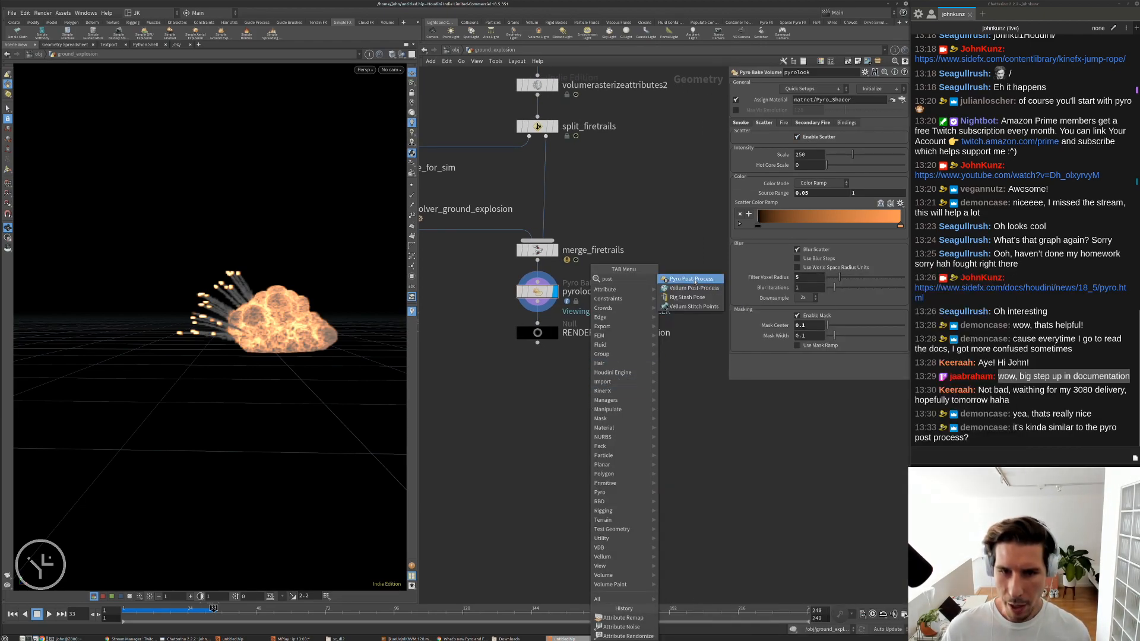
click(692, 279)
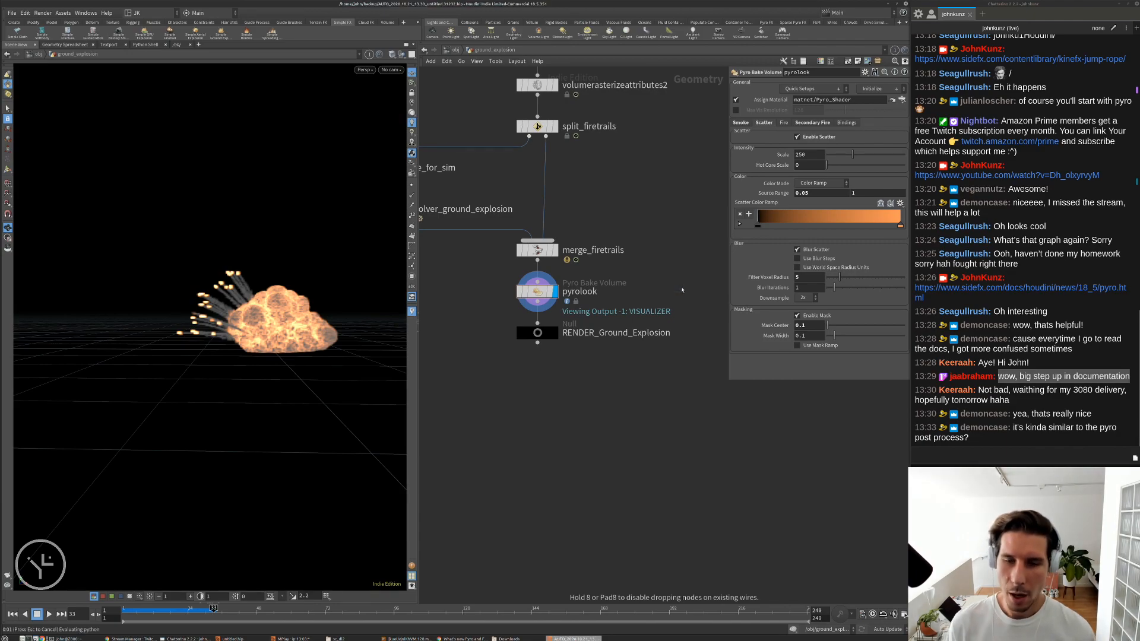
click(682, 290)
scroll(672, 332, up, 3)
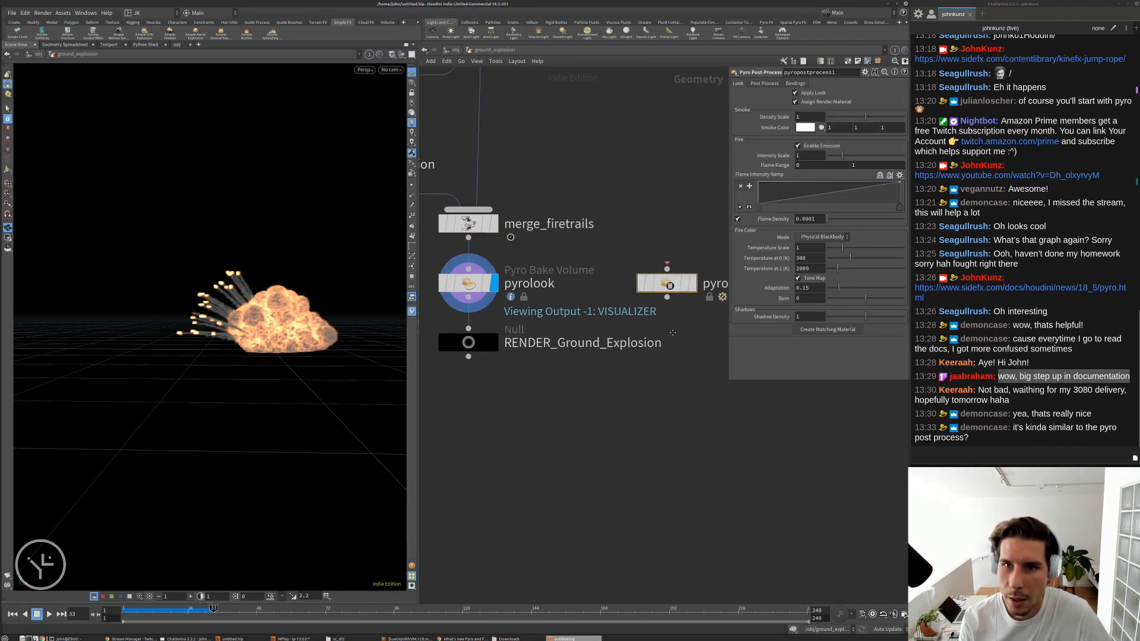
middle_drag(673, 332, 644, 350)
click(765, 84)
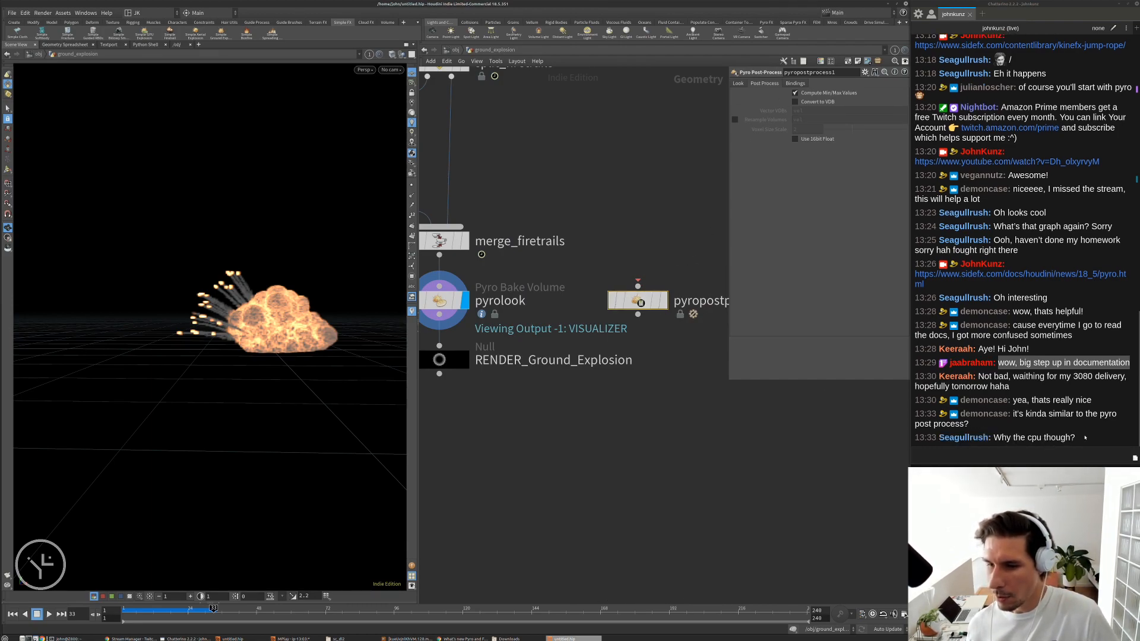
- Select pyrosolver_ground_explosion and show its Setup settings for voxel size, boundary conditions and collisions
scroll(678, 441, down, 5)
scroll(469, 325, up, 4)
click(506, 351)
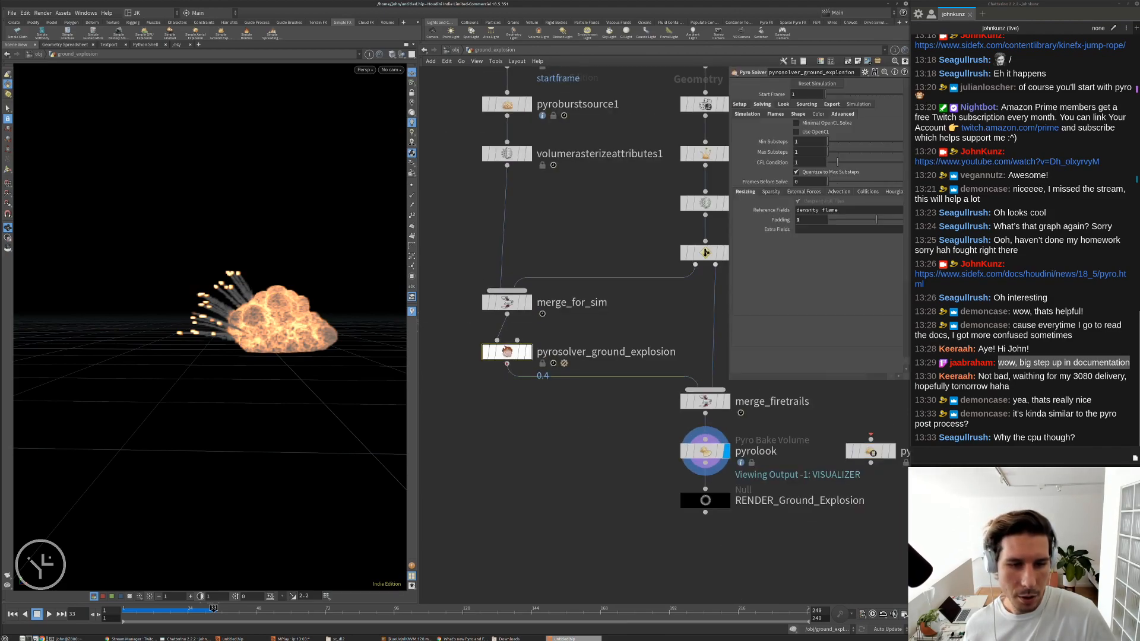
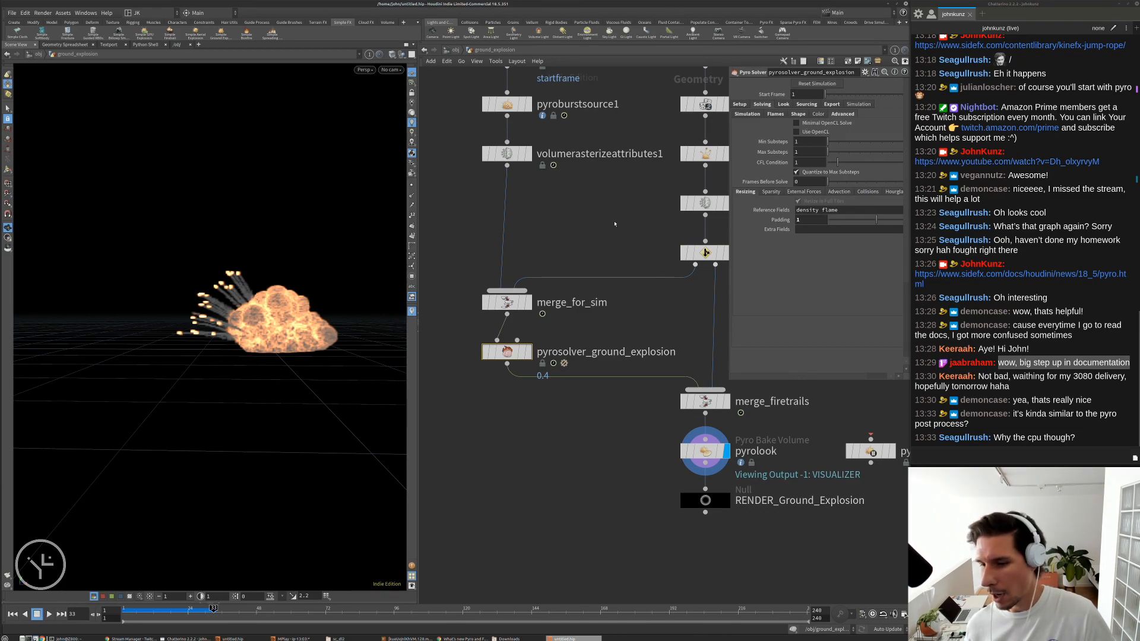
scroll(593, 232, down, 2)
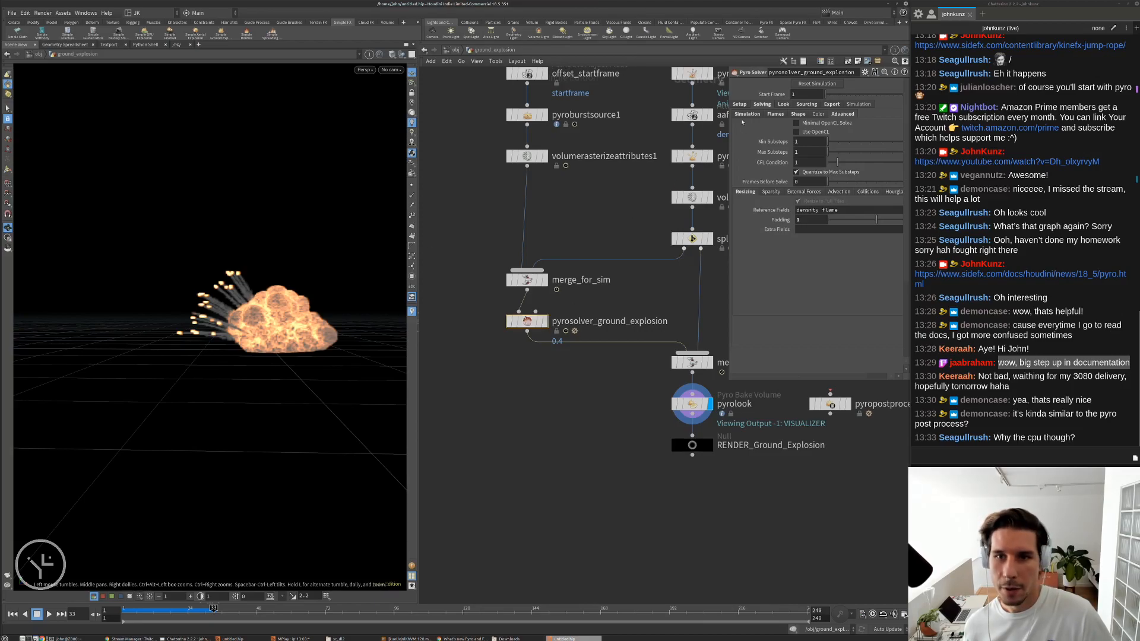
click(739, 104)
middle_drag(634, 386, 578, 388)
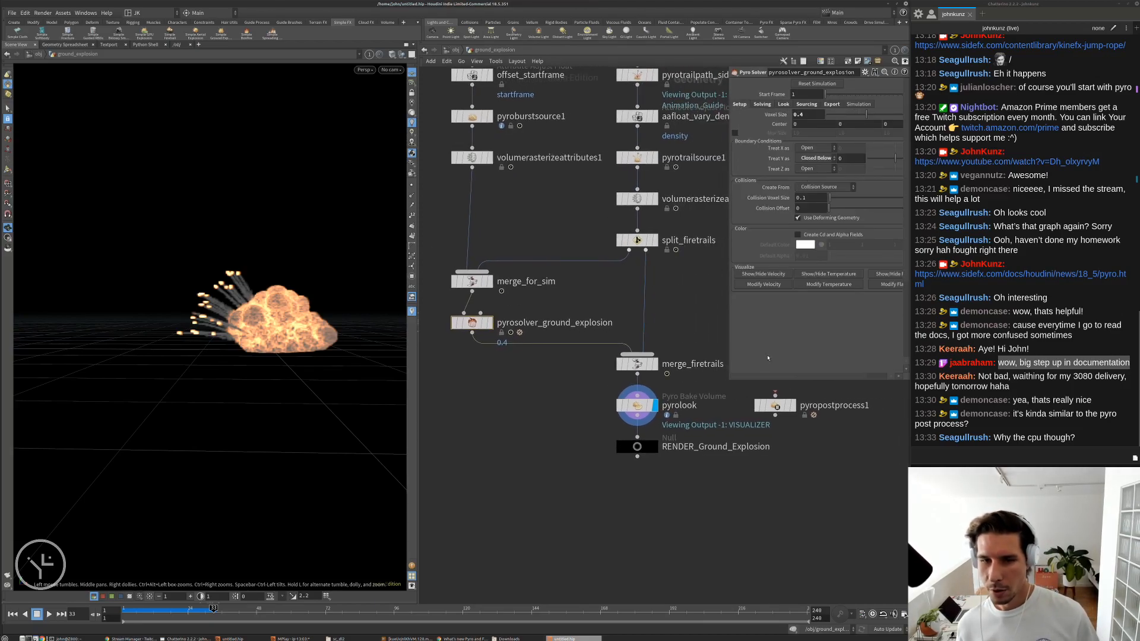
- Return to the first frame and add a VDB Visualize Tree node connected to the output of pyrosolver_ground_explosion
key(ctrl+Up)
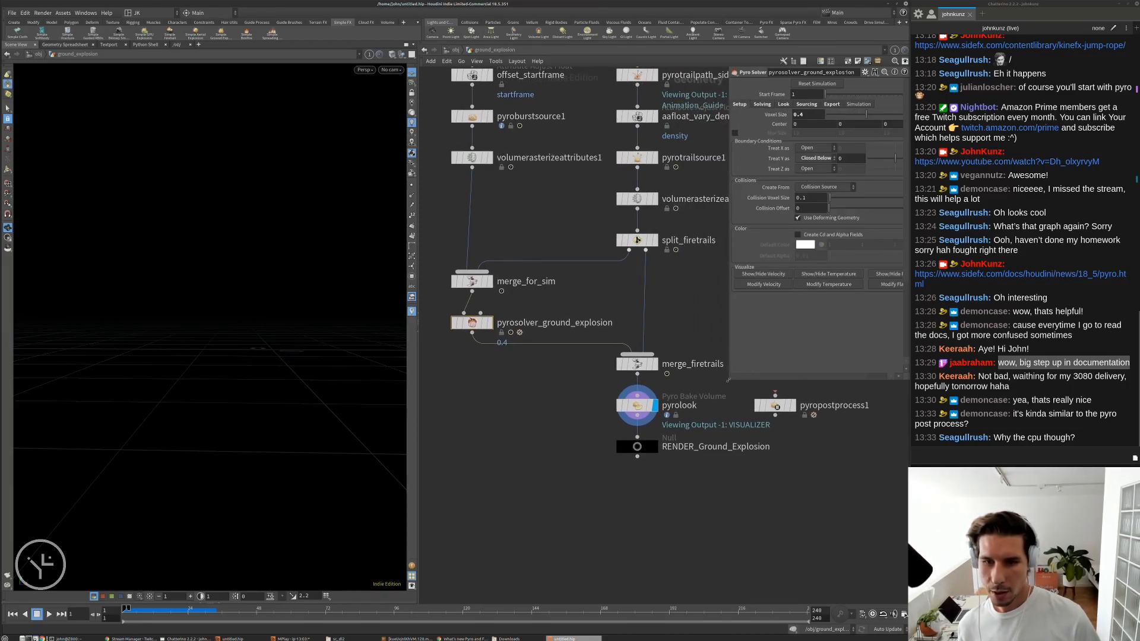
drag(728, 380, 597, 383)
middle_drag(529, 409, 554, 421)
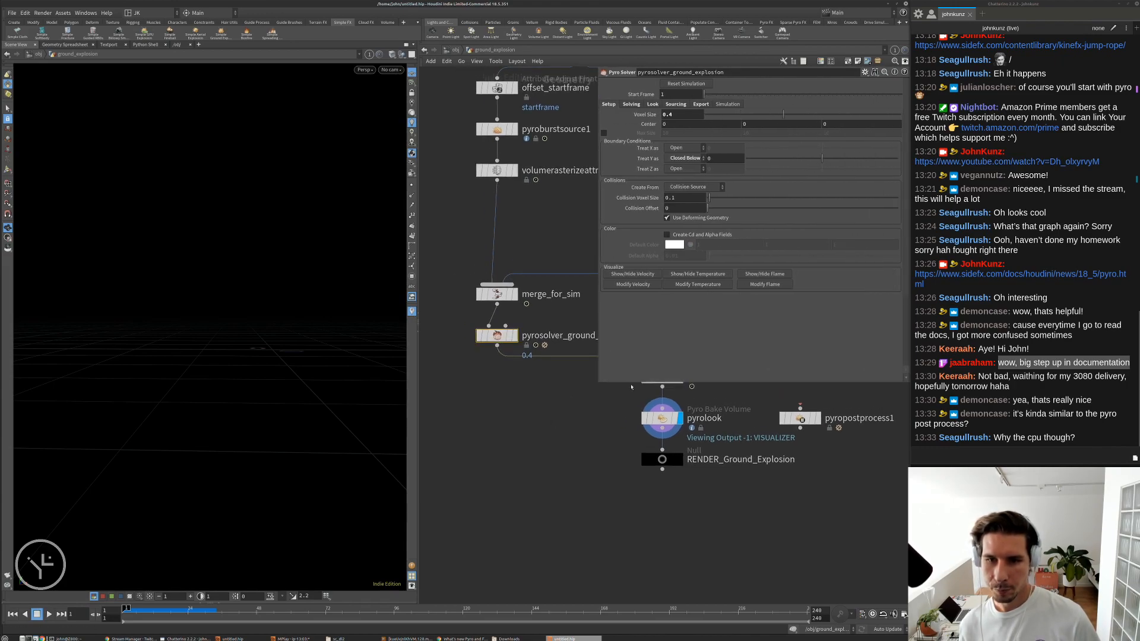
key(Tab)
text(tre)
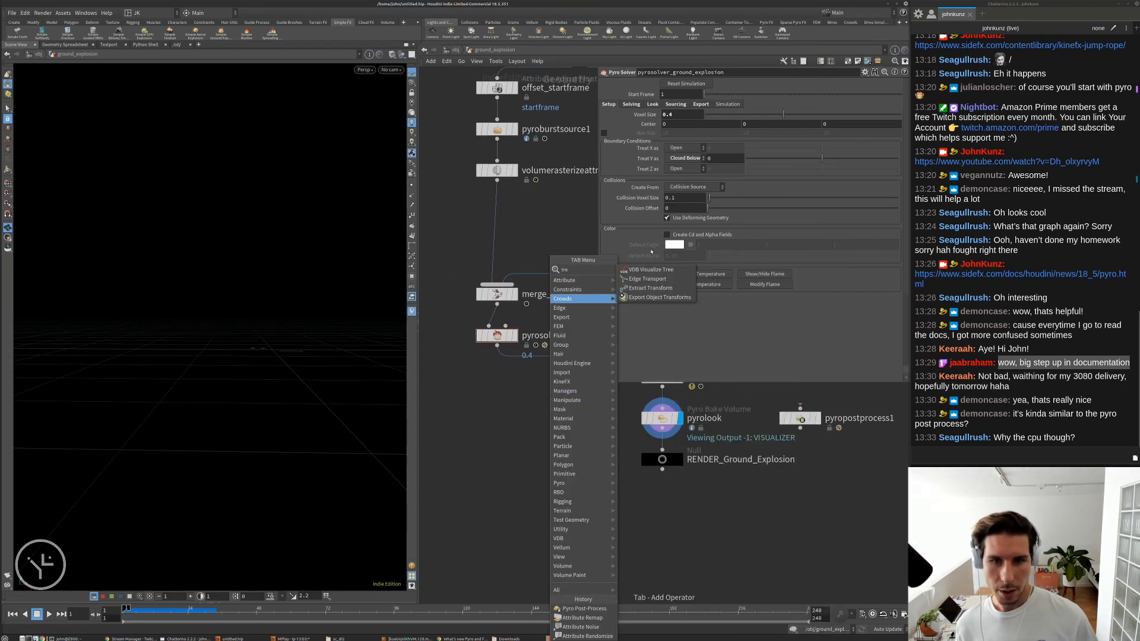
click(650, 269)
click(457, 408)
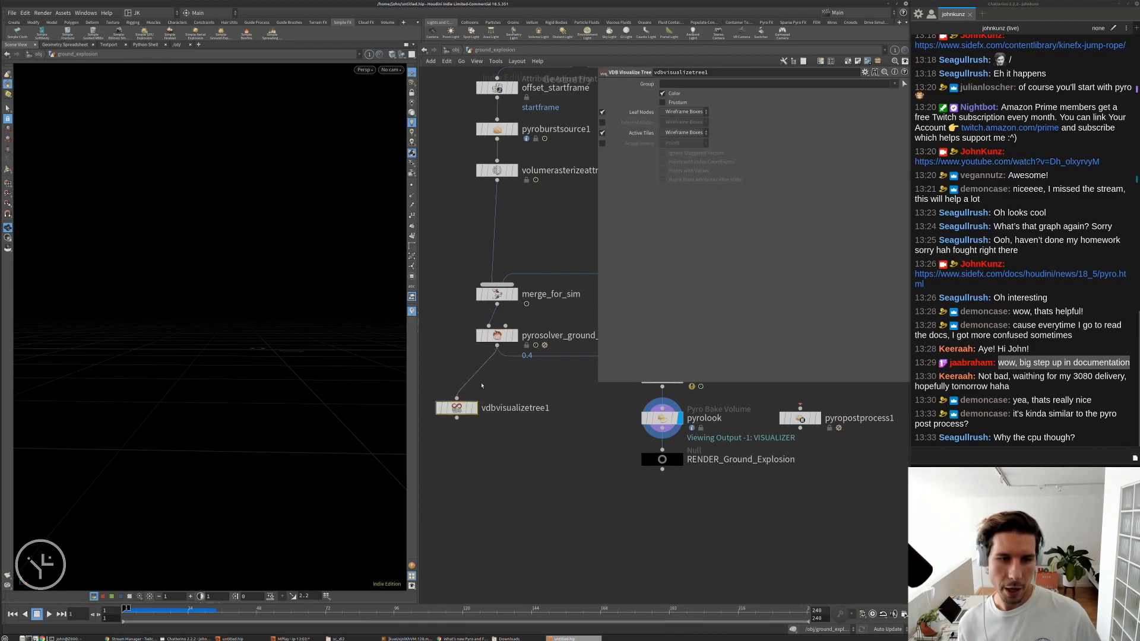
- Display vdbvisualizetree1 at frame 17 and enable Convert to VDB in the export settings of pyrosolver_ground_explosion
click(474, 408)
click(168, 614)
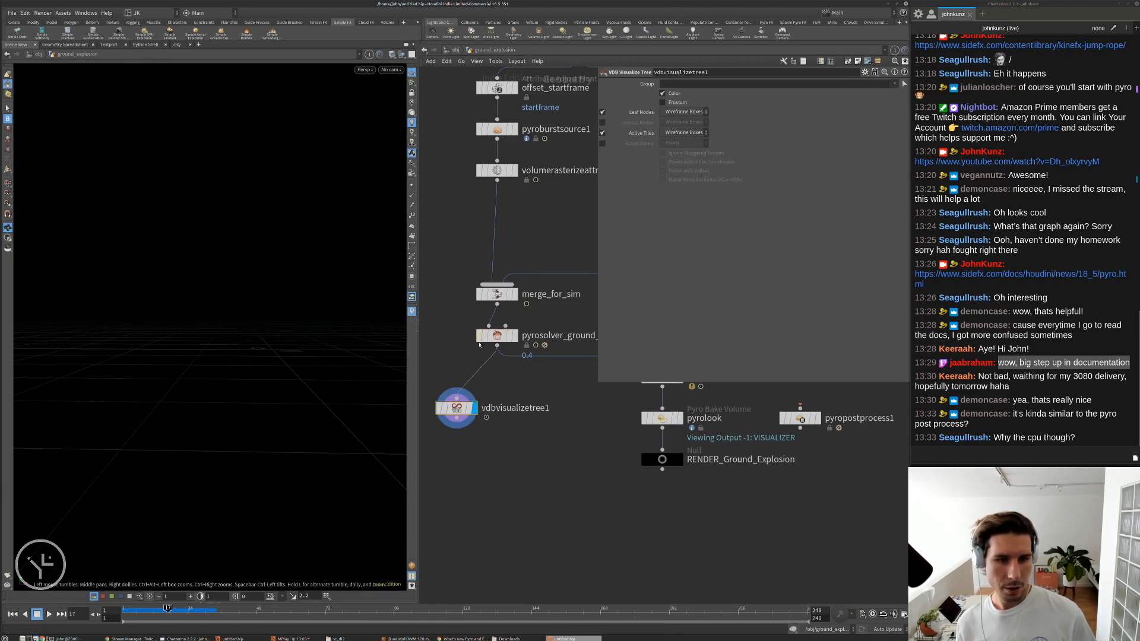
click(478, 338)
click(700, 104)
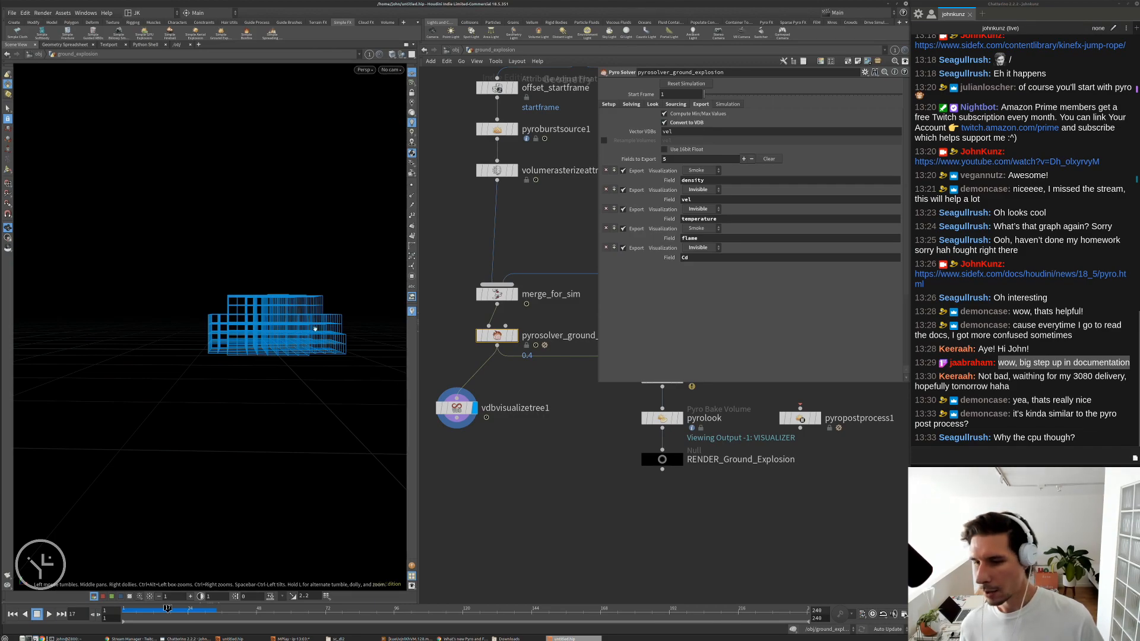
- Examine the wireframe VDB tiles from several angles and check the node information of pyrosolver_ground_explosion
drag(320, 326, 311, 377)
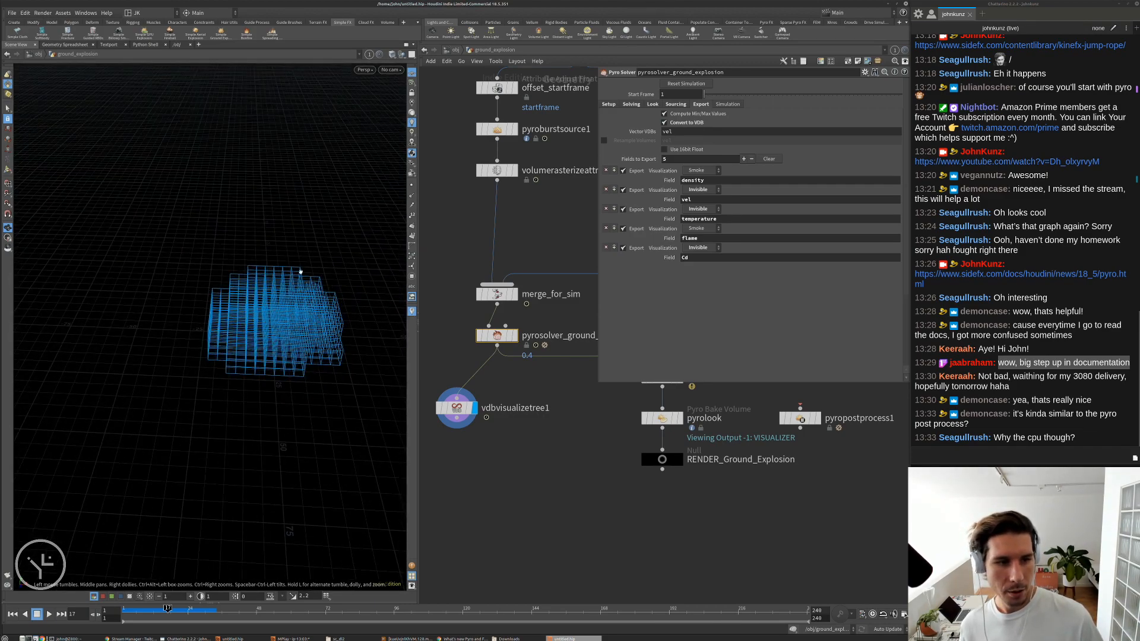
drag(265, 281, 178, 323)
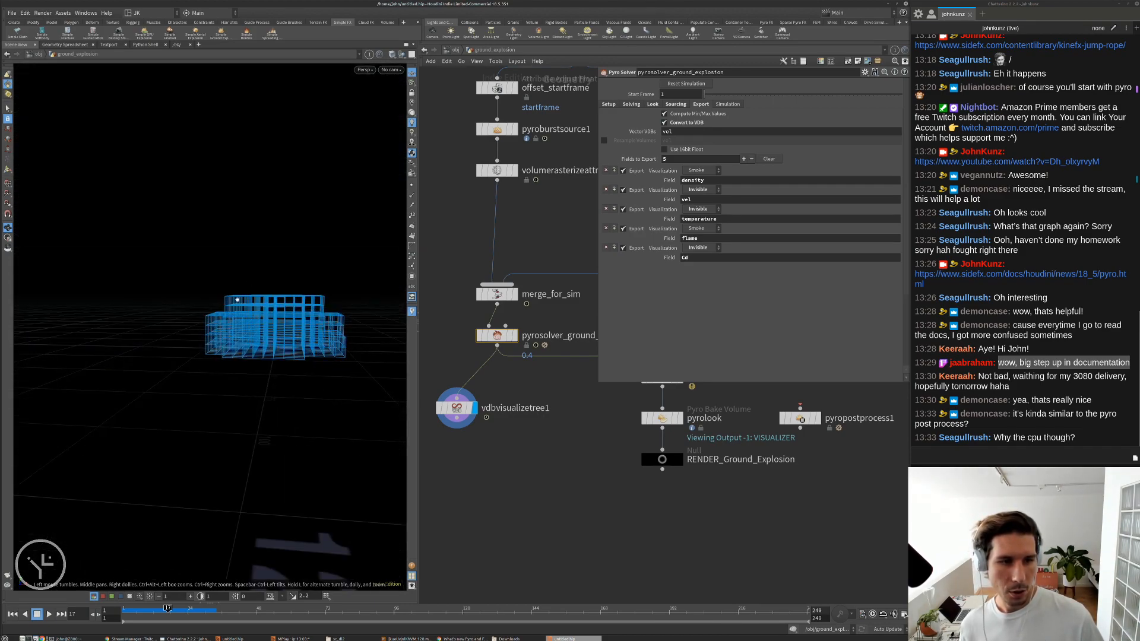
middle_click(497, 336)
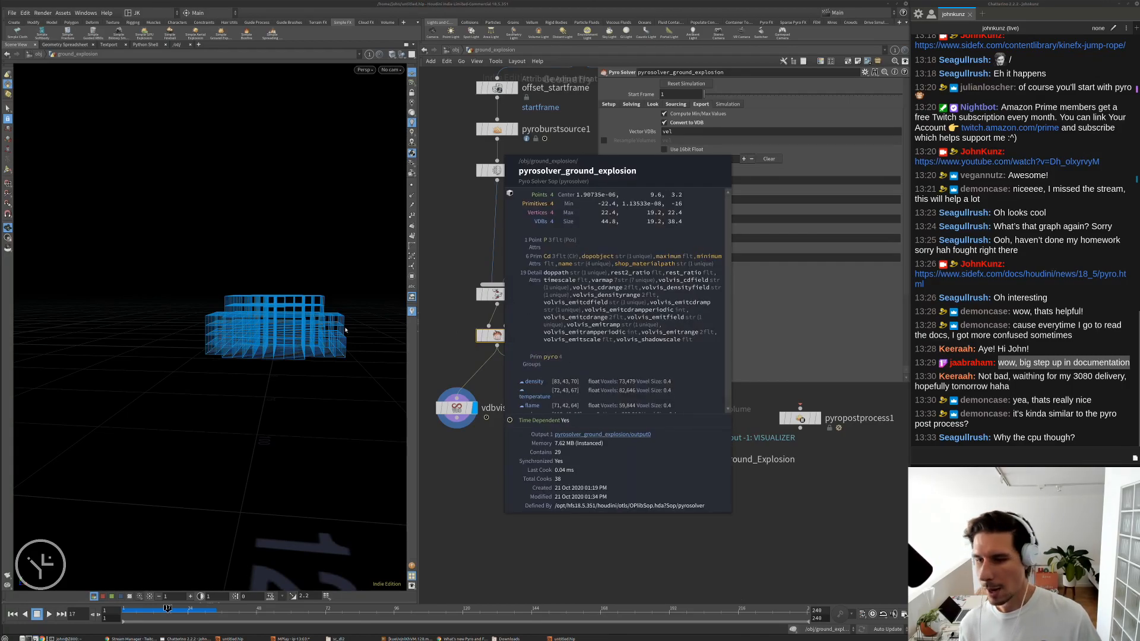
click(327, 291)
scroll(330, 290, down, 1)
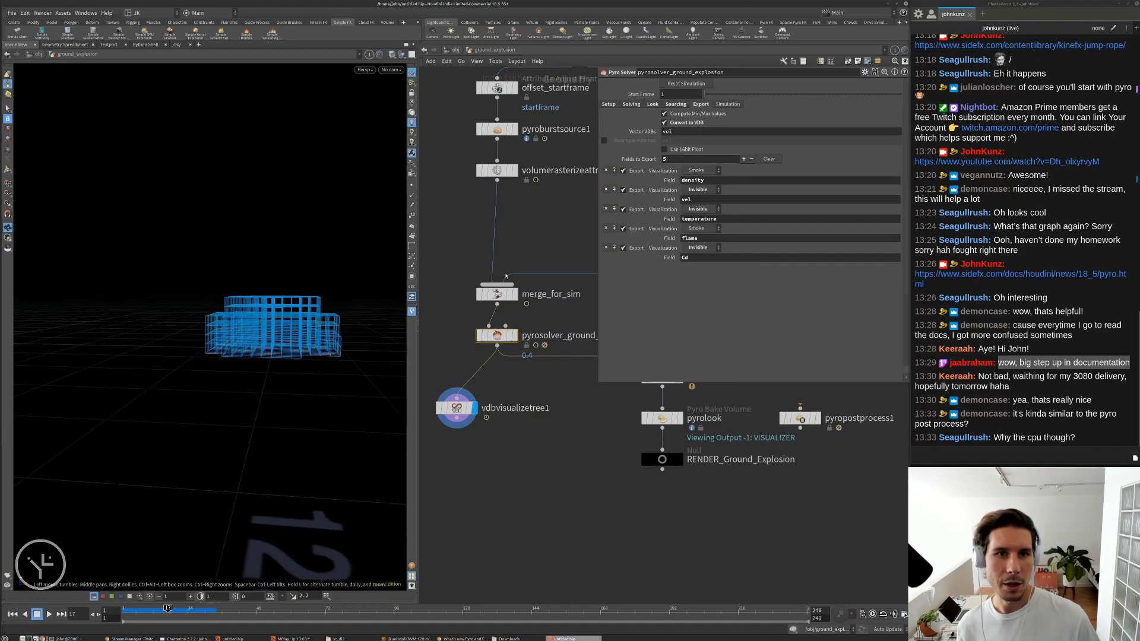
scroll(502, 338, up, 2)
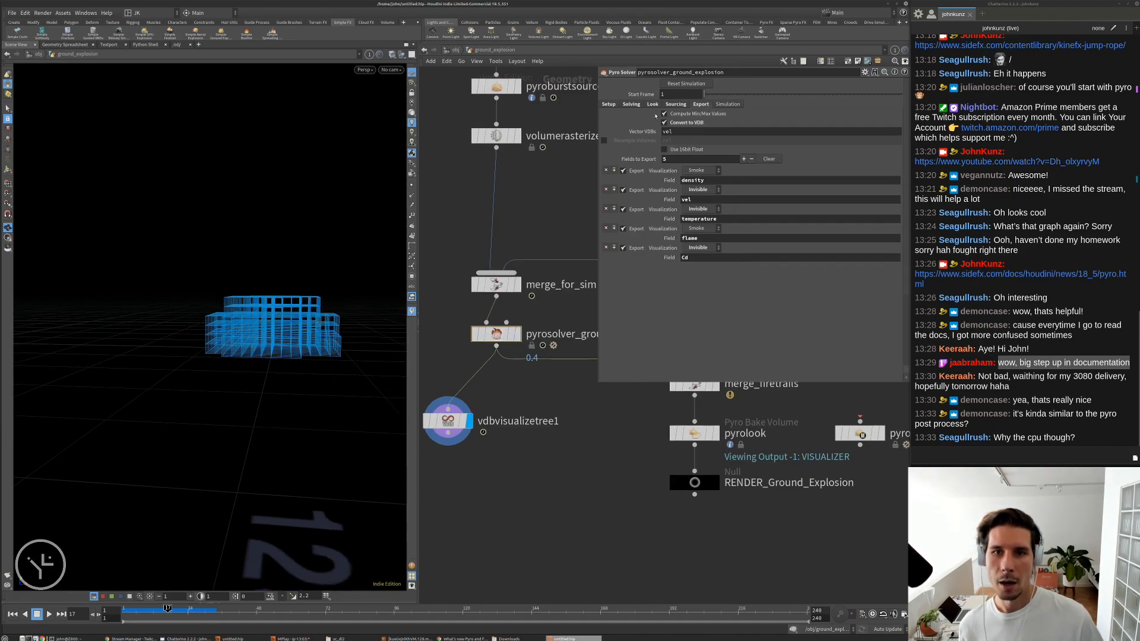
- Go through the Sourcing and Look settings of pyrosolver_ground_explosion and return to its Advanced solving settings
click(675, 105)
click(656, 105)
click(635, 105)
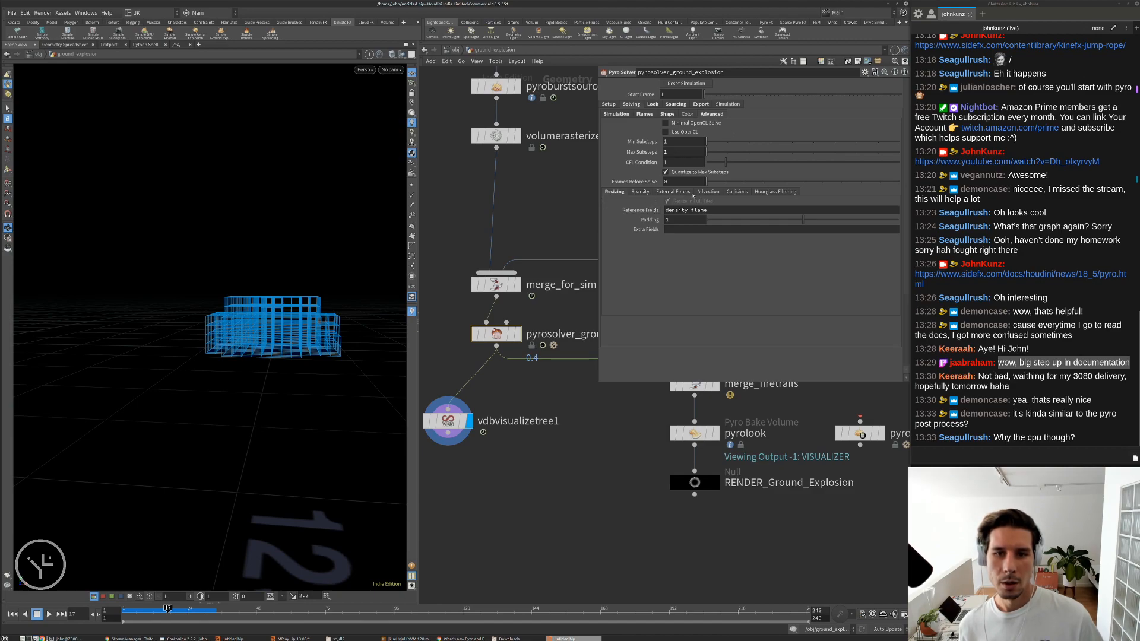
- Show the Sparsity settings in the Advanced solving section of pyrosolver_ground_explosion
click(639, 192)
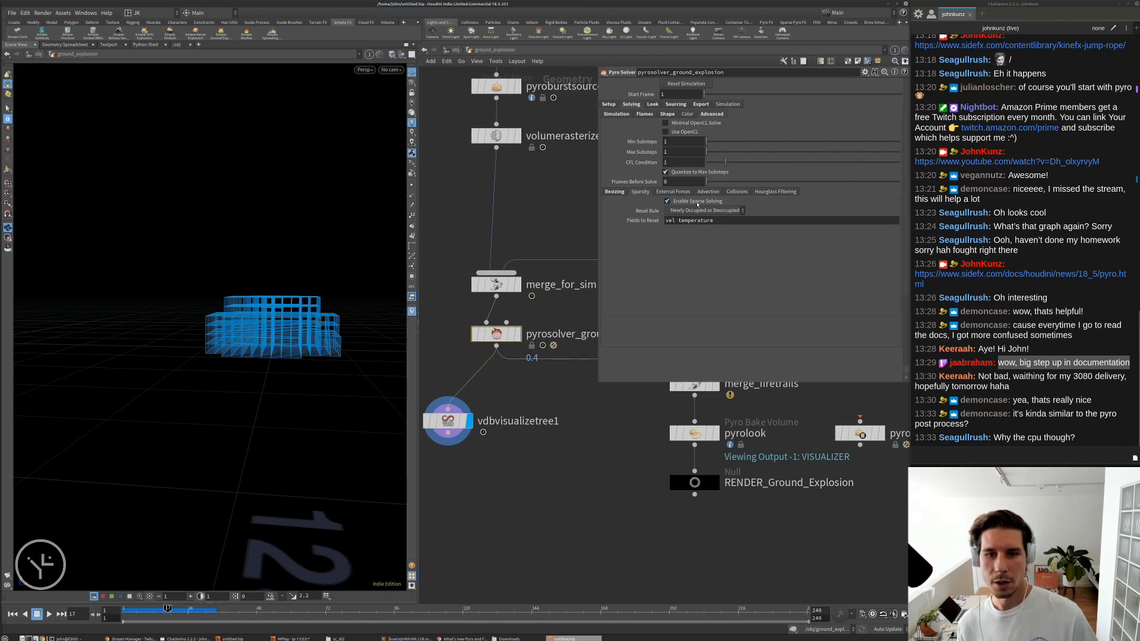
middle_drag(584, 479, 598, 469)
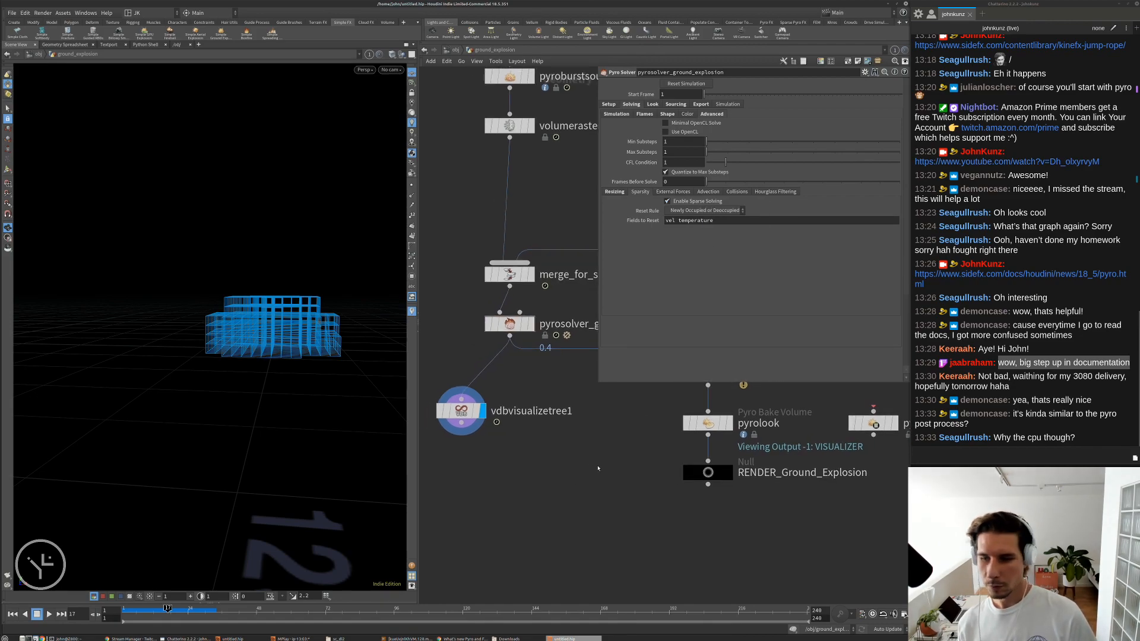
- Move vdbvisualizetree1 down, bypass it, and insert a Volume Mix node between pyrosolver_ground_explosion and vdbvisualizetree1
drag(458, 395, 463, 457)
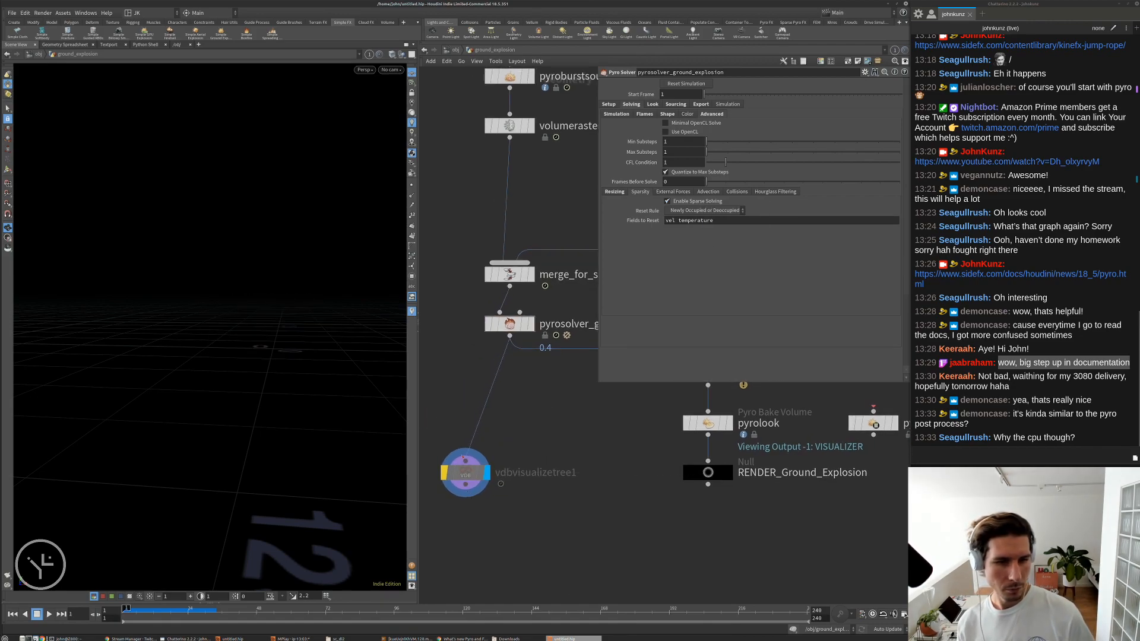
key(Tab)
text(mi)
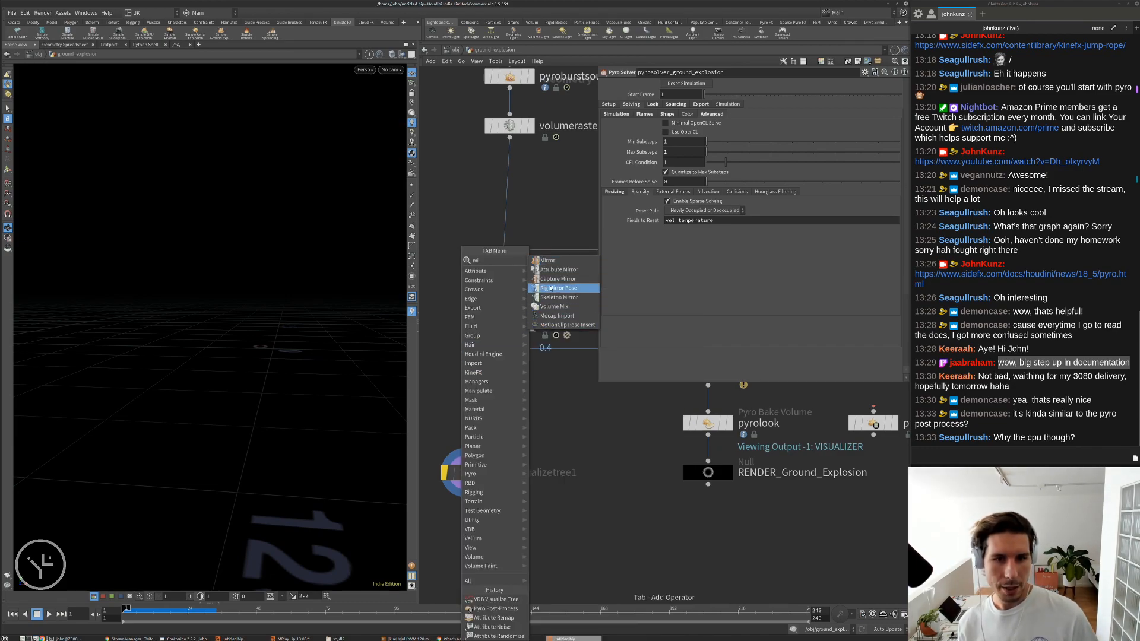
click(551, 307)
click(516, 393)
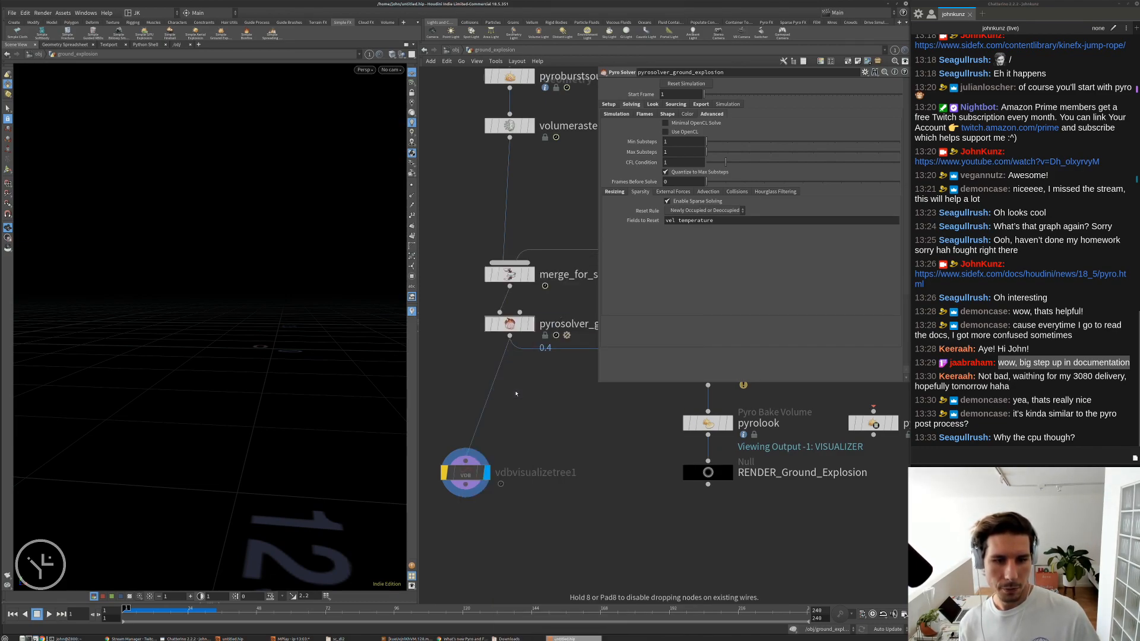
drag(516, 393, 478, 398)
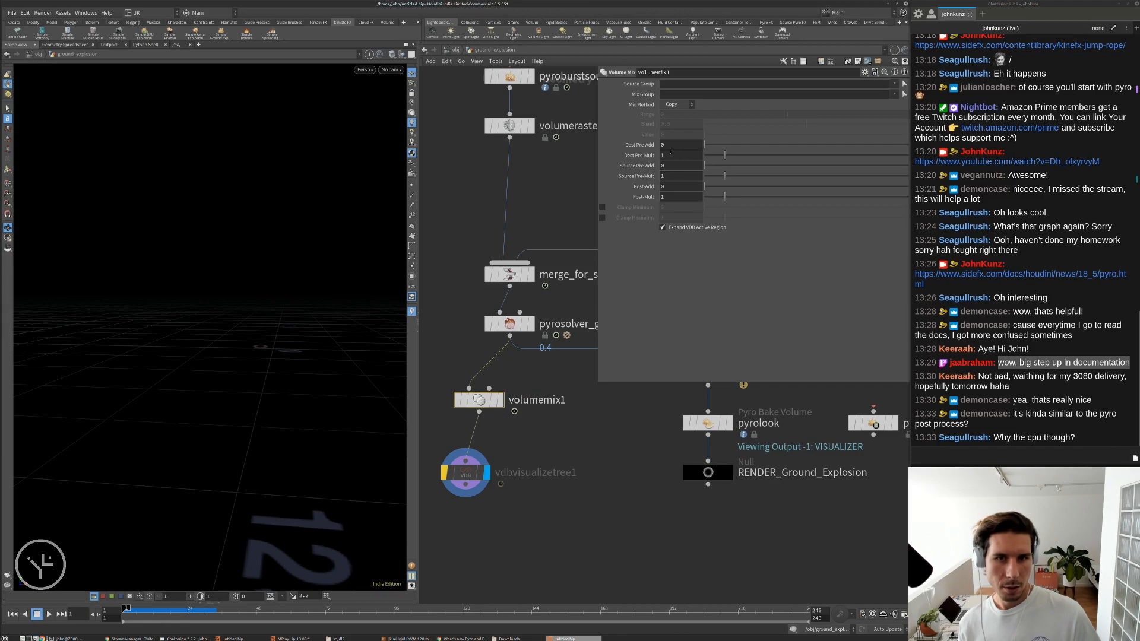
click(669, 186)
text(1)
key(Return)
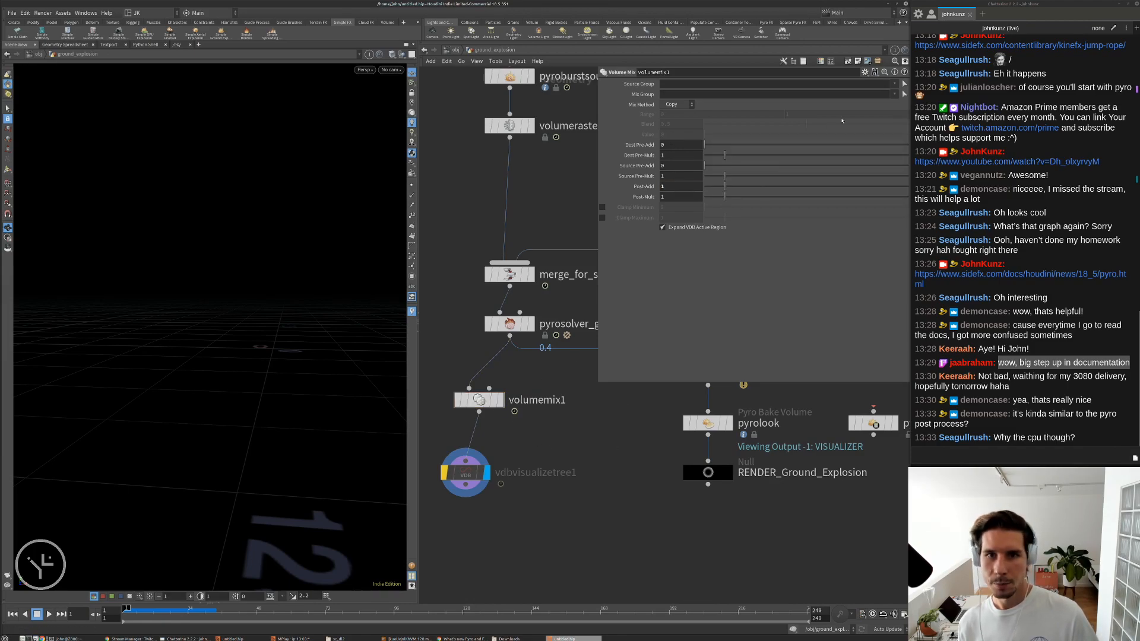
click(895, 89)
click(905, 95)
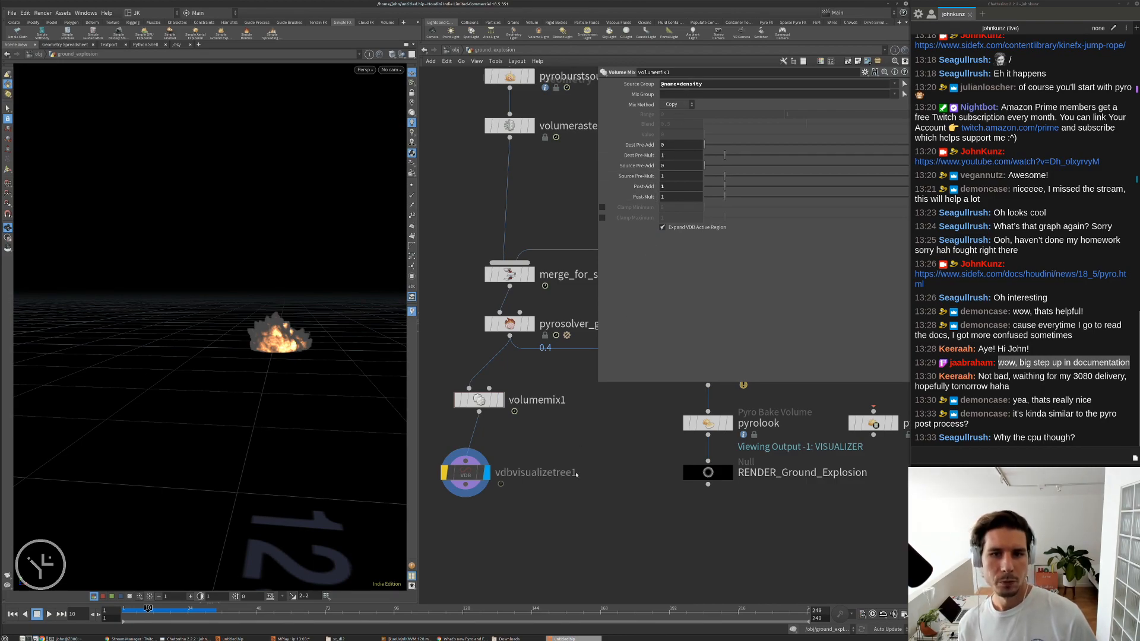
- Turn off Convert to VDB in the export settings of pyrosolver_ground_explosion
middle_drag(575, 470, 574, 450)
scroll(574, 451, up, 2)
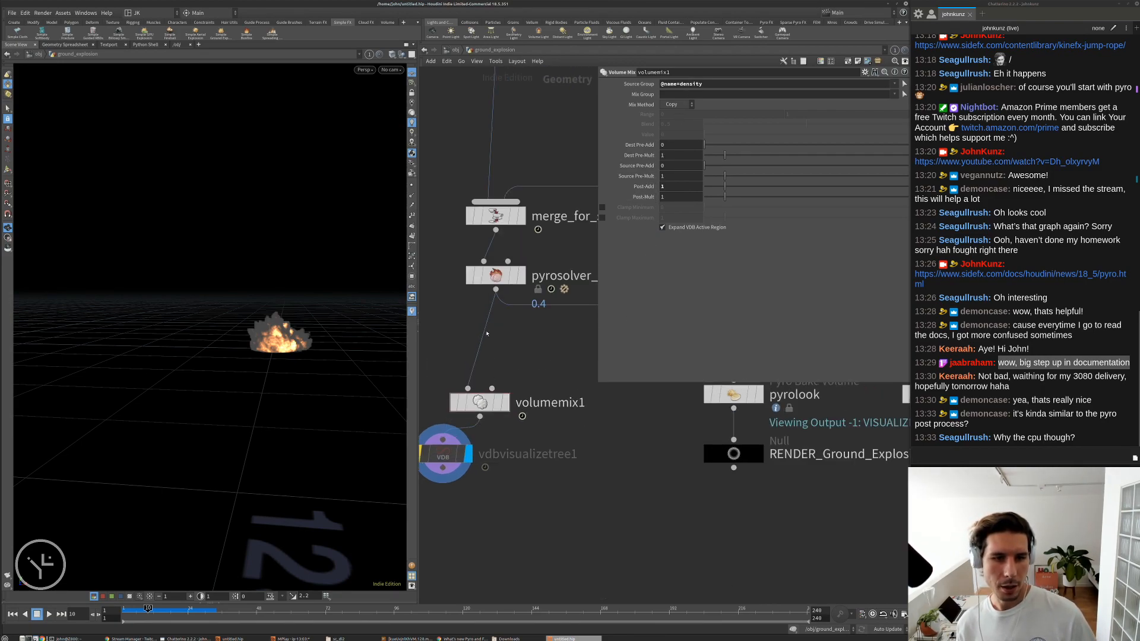
click(510, 273)
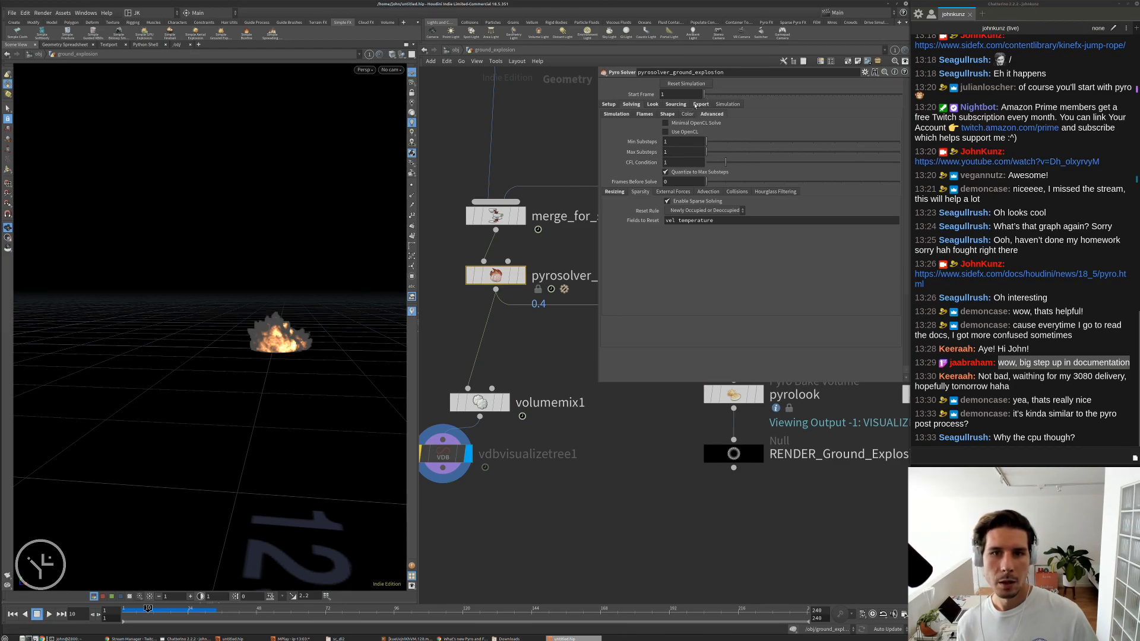
click(699, 104)
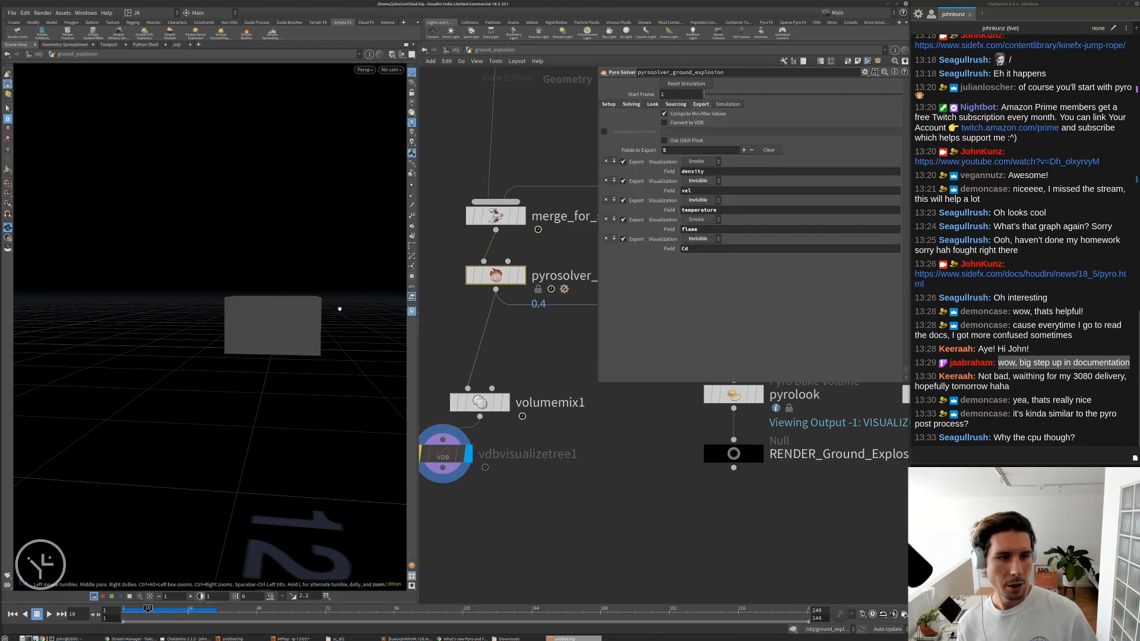
- Play the simulation while examining the solid volume box from the side and above, and return to the first frame
key(Left)
key(Left)
key(Left)
key(Left)
key(Left)
key(Left)
drag(348, 315, 321, 326)
key(Up)
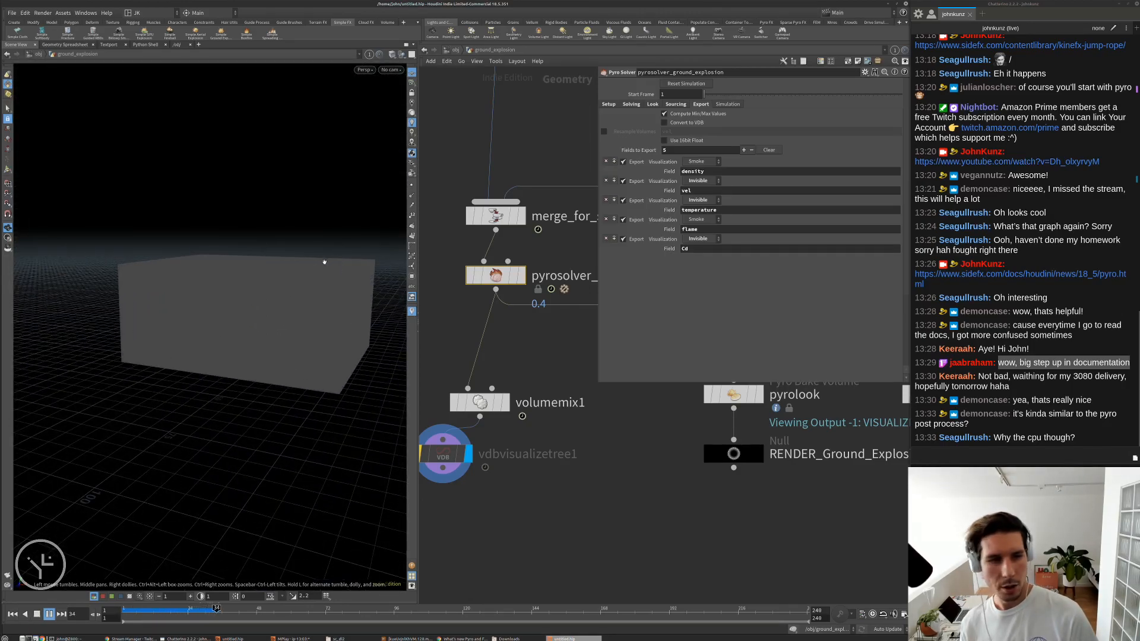
key(Up)
drag(336, 300, 212, 304)
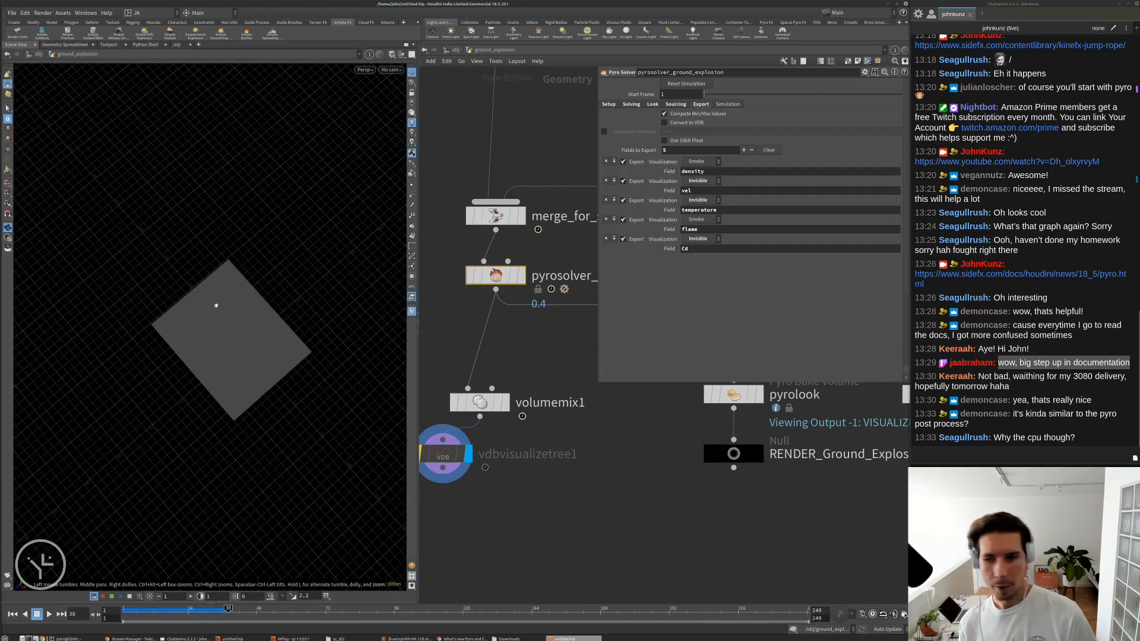
drag(252, 341, 315, 291)
key(ctrl+Up)
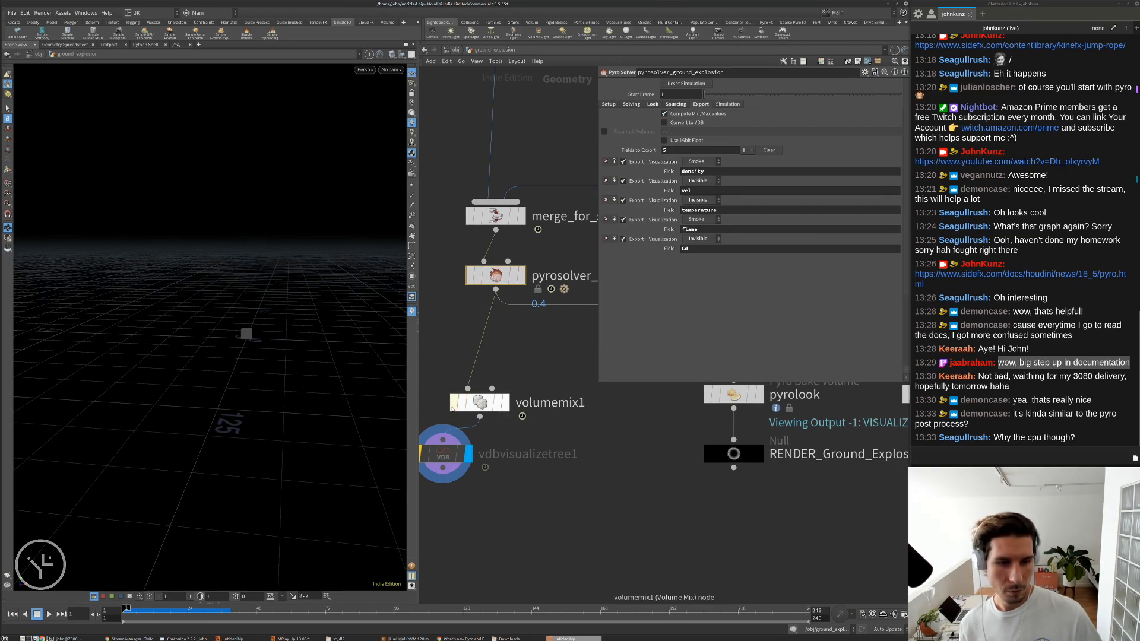
- Bypass volumemix1 and display the pyropostprocess1 node with its parameters
click(454, 402)
click(522, 274)
middle_drag(770, 395, 547, 433)
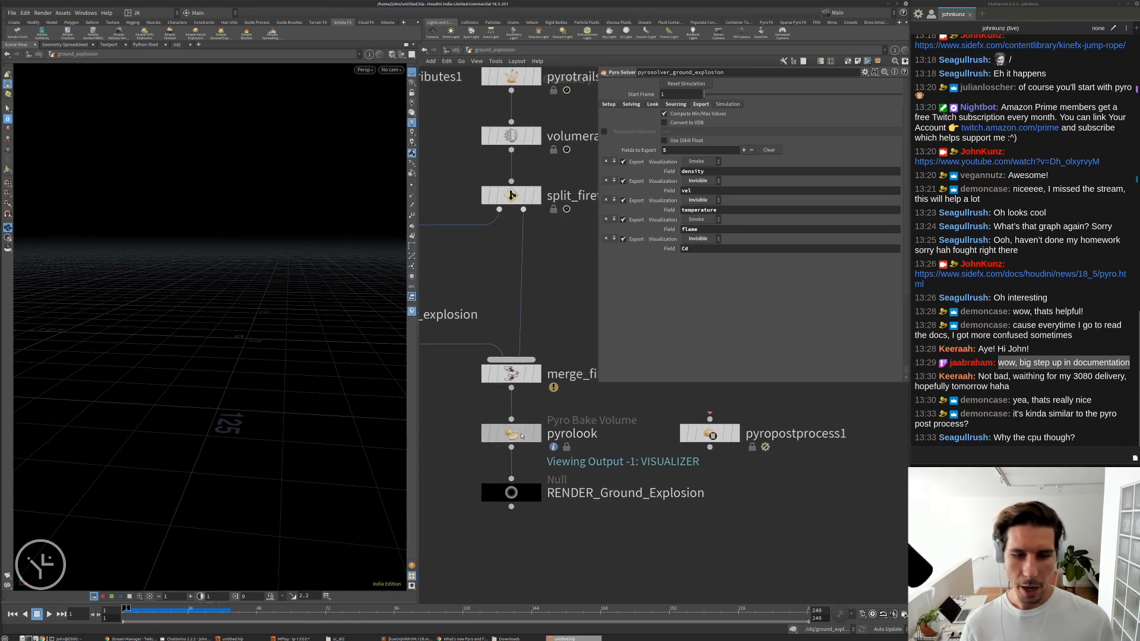
click(516, 433)
click(710, 434)
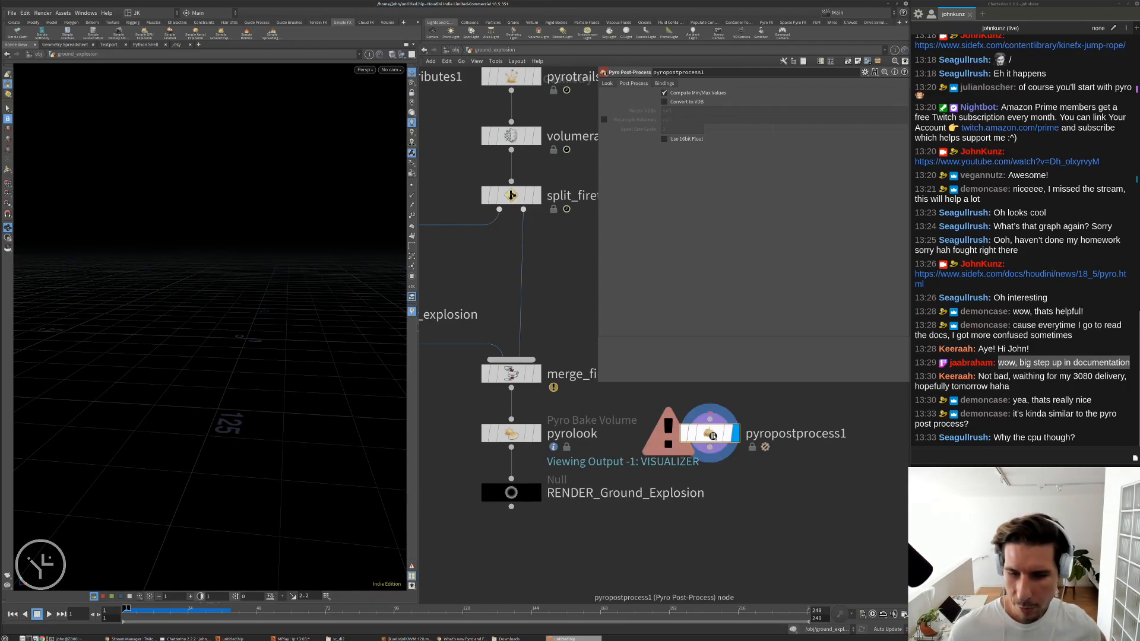
- Add a Volume Visualization node beside pyropostprocess1
middle_drag(803, 483, 661, 494)
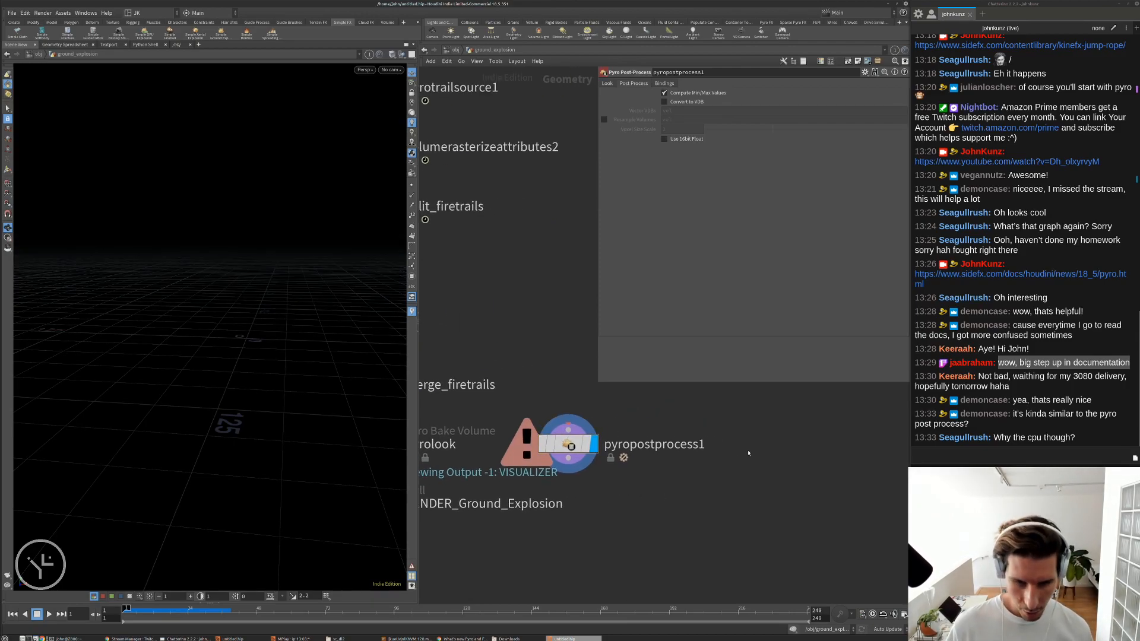
key(Tab)
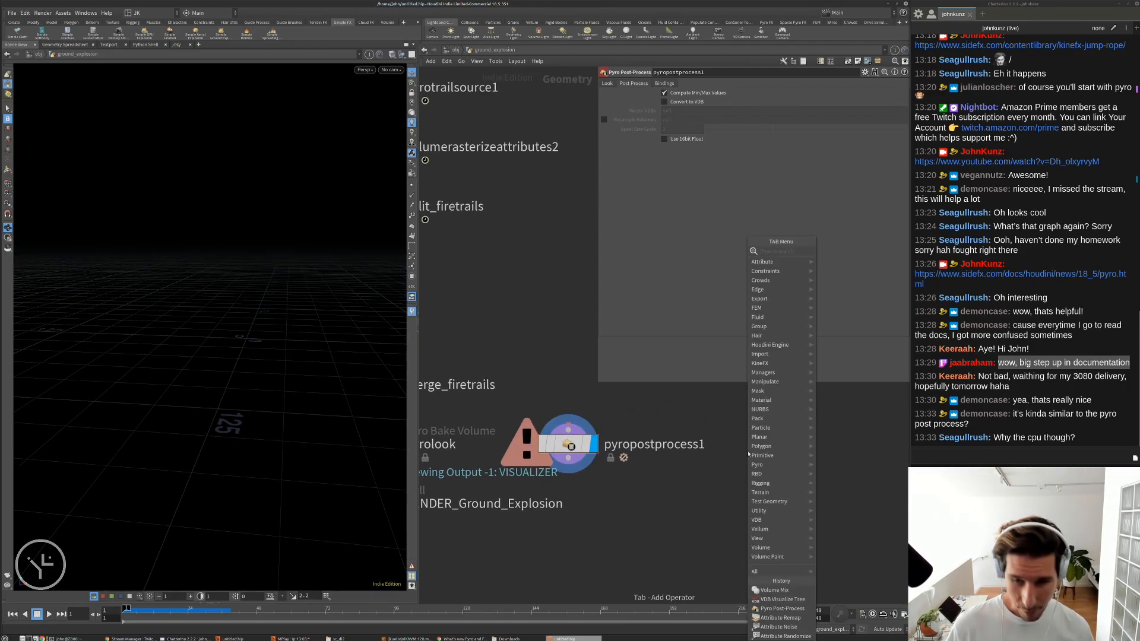
text(l)
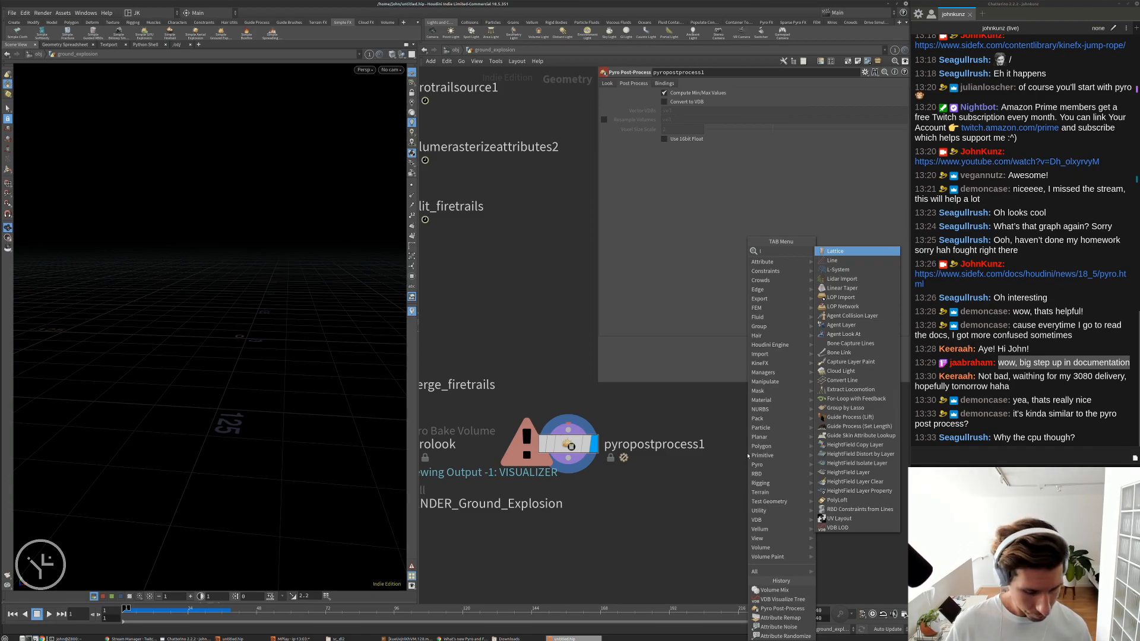
key(Escape)
key(Tab)
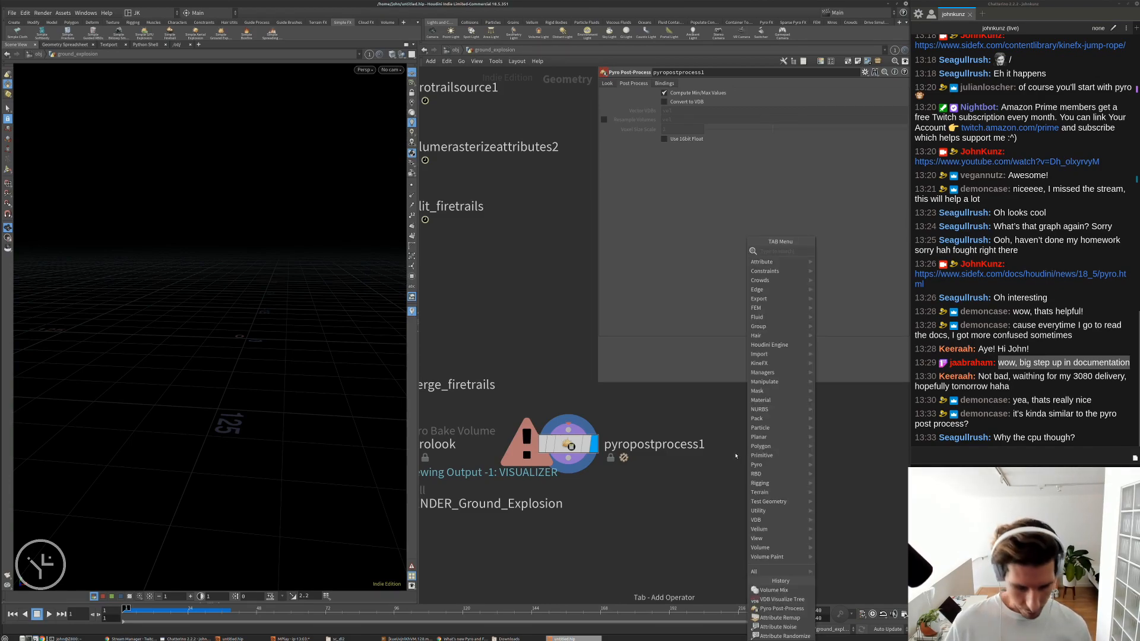
text(vi)
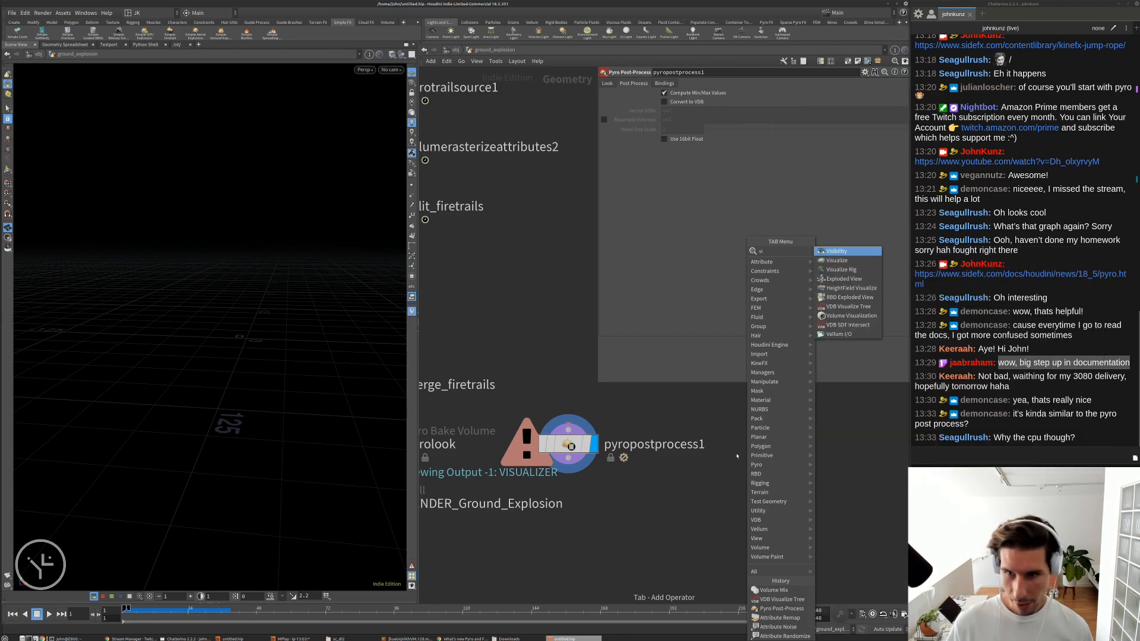
click(851, 316)
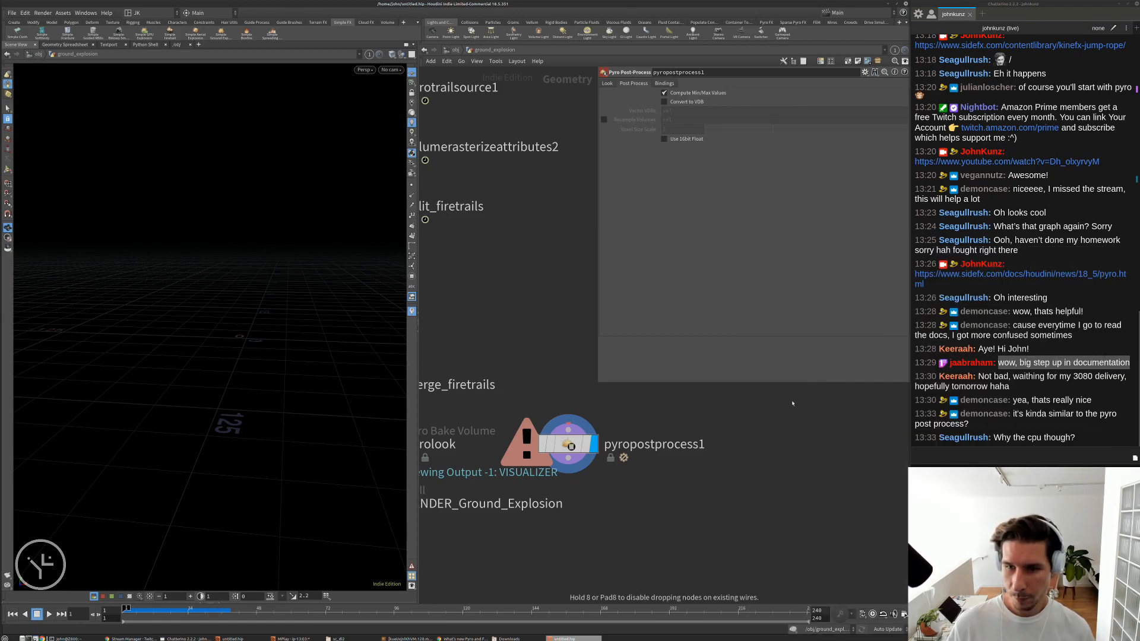
click(762, 443)
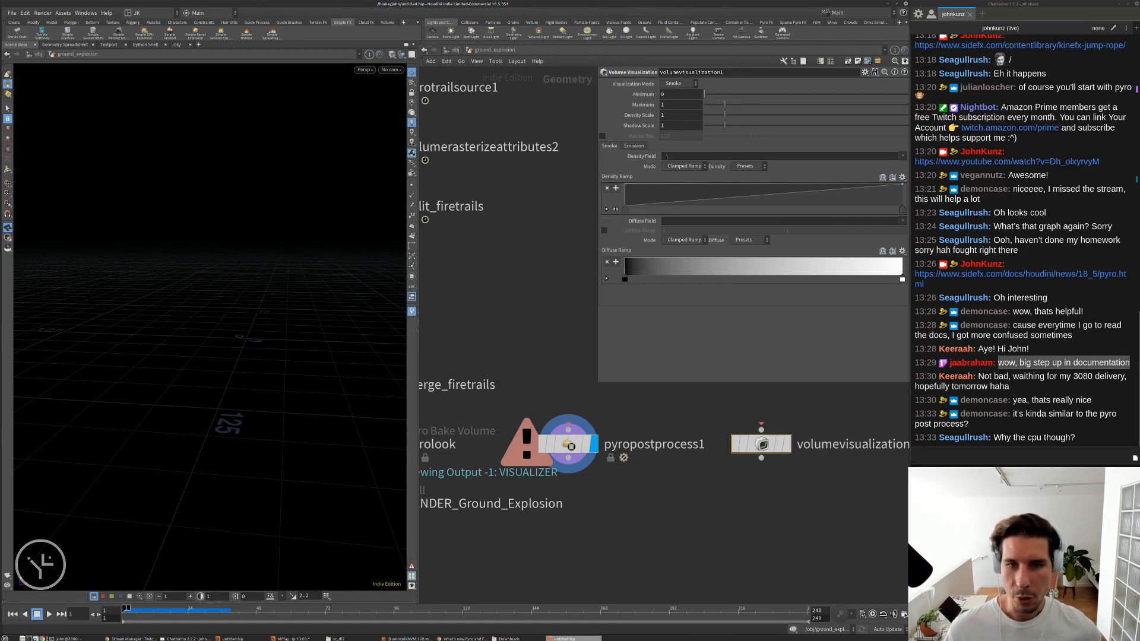
- Look inside pyropostprocess1, inspect its internal volumevisualization1 node and overall network, and return to the ground_explosion level
double_click(566, 444)
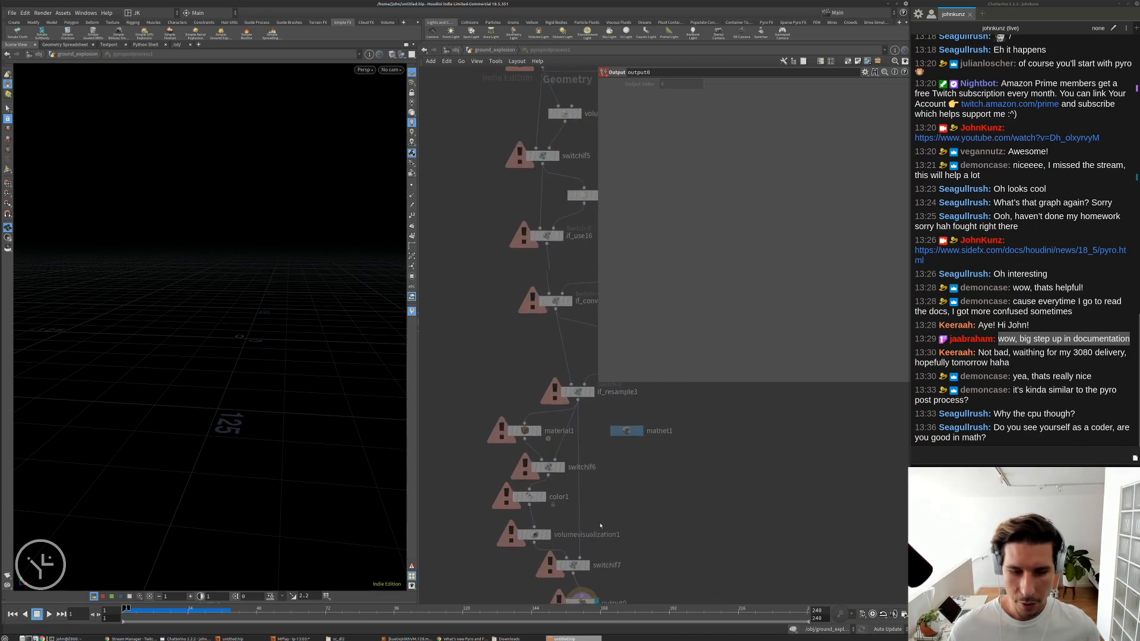
click(492, 483)
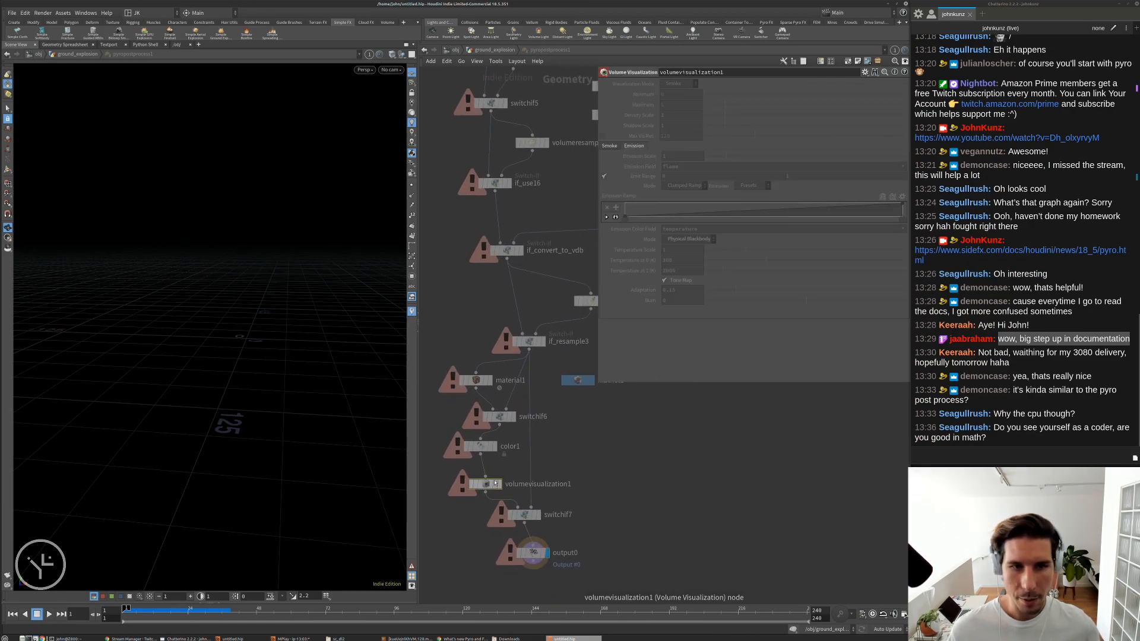
scroll(497, 480, down, 3)
scroll(497, 480, down, 2)
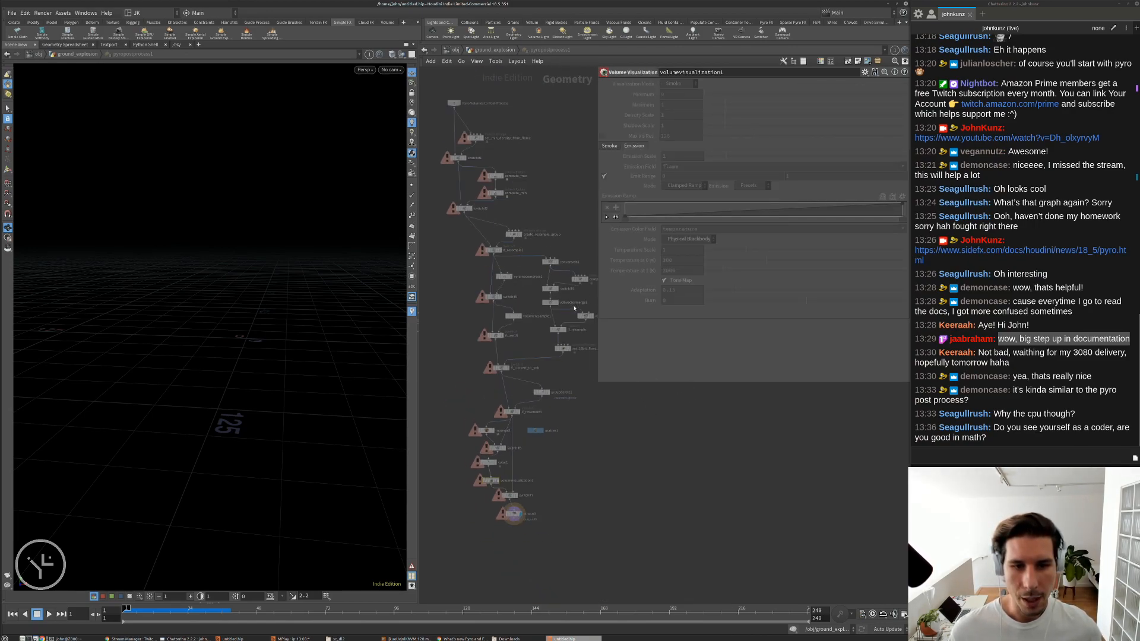
middle_drag(650, 410, 627, 436)
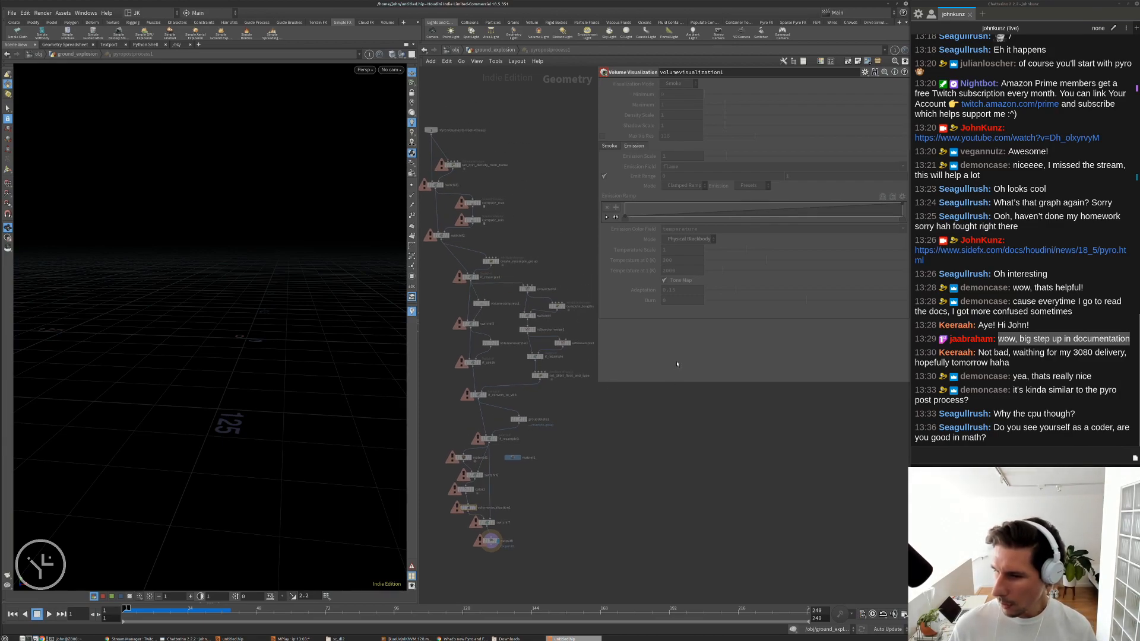
click(486, 48)
scroll(690, 437, up, 3)
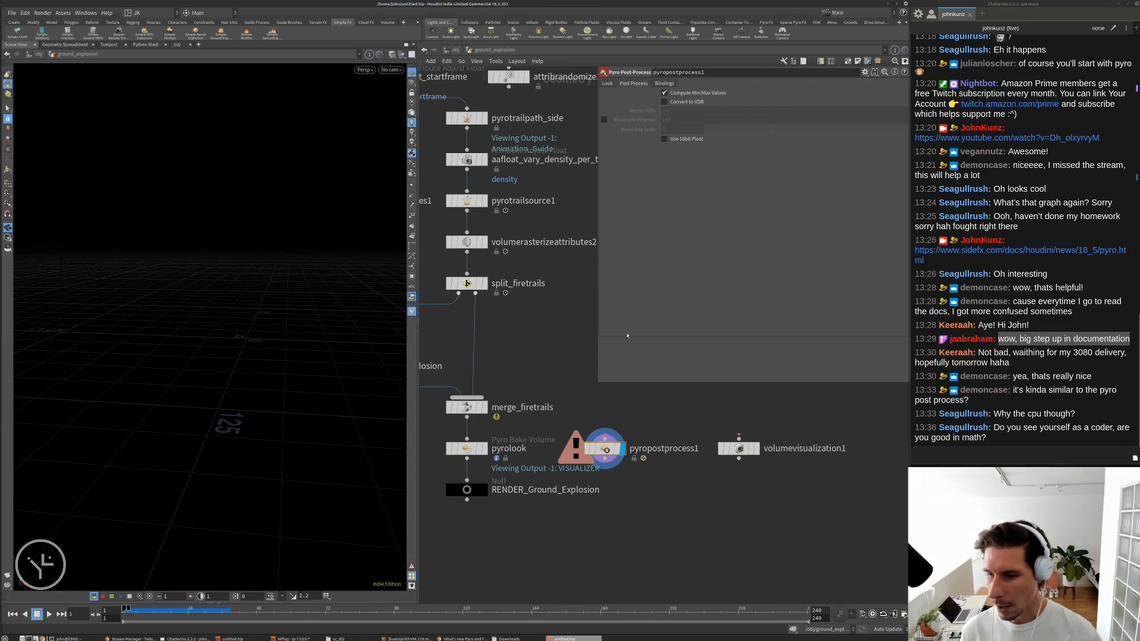
- Select pyrolook and make it the displayed node
middle_drag(636, 496, 664, 481)
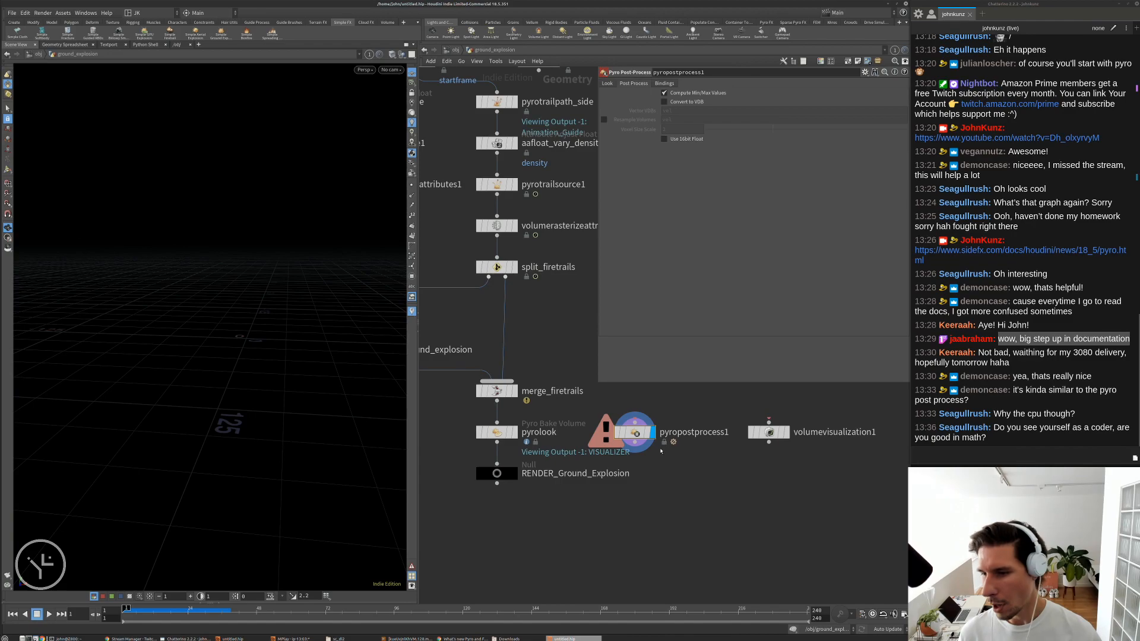
scroll(660, 452, down, 3)
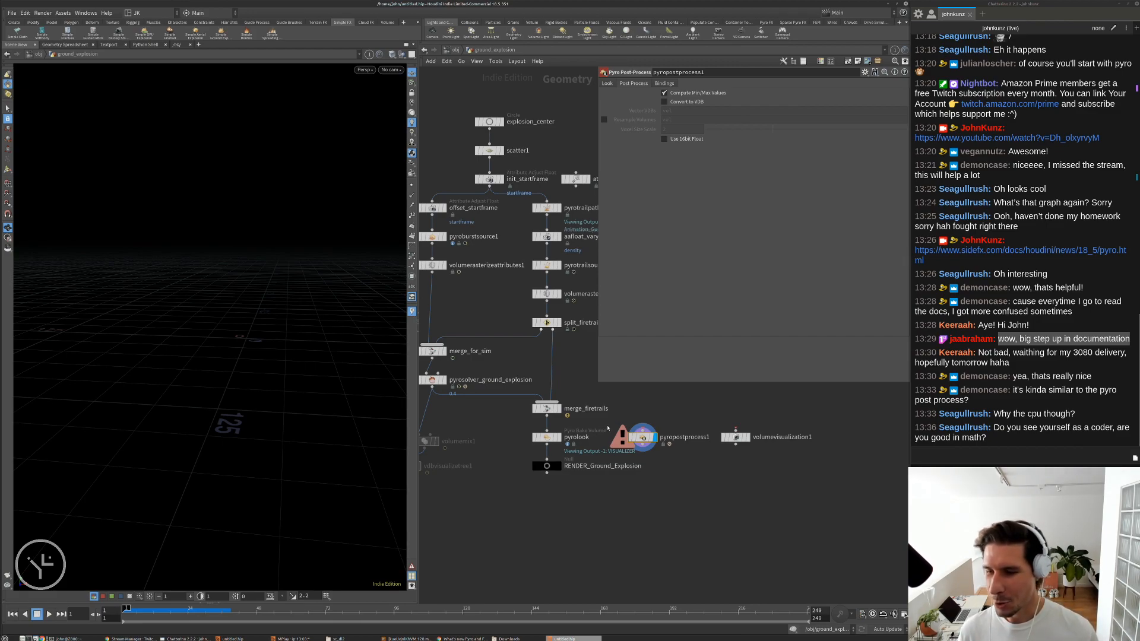
scroll(617, 442, up, 2)
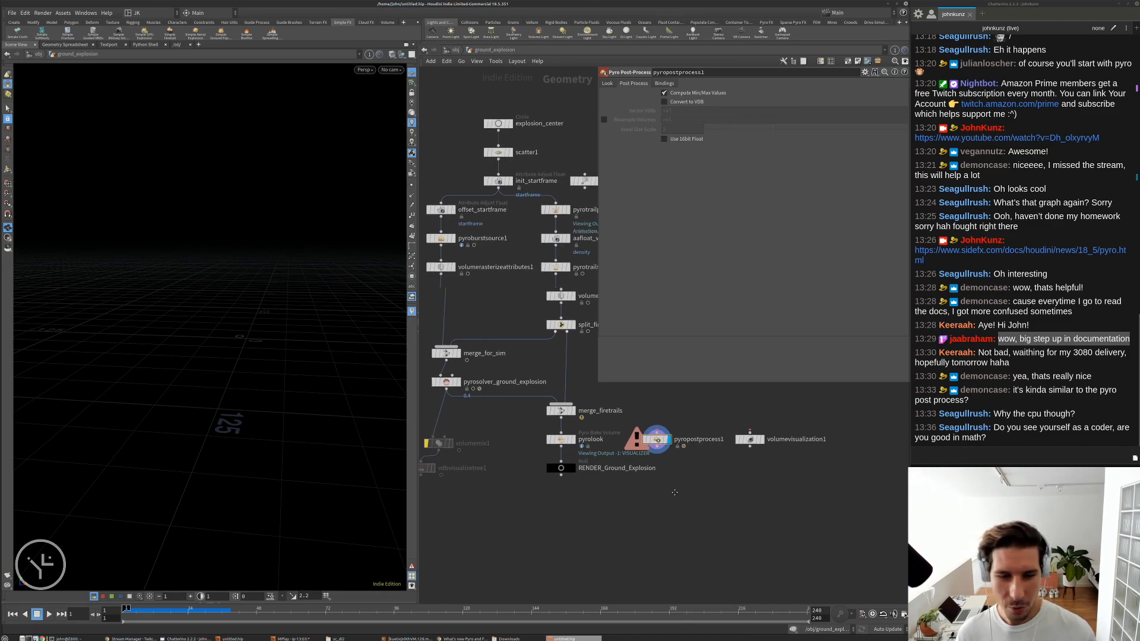
scroll(629, 457, up, 2)
click(517, 428)
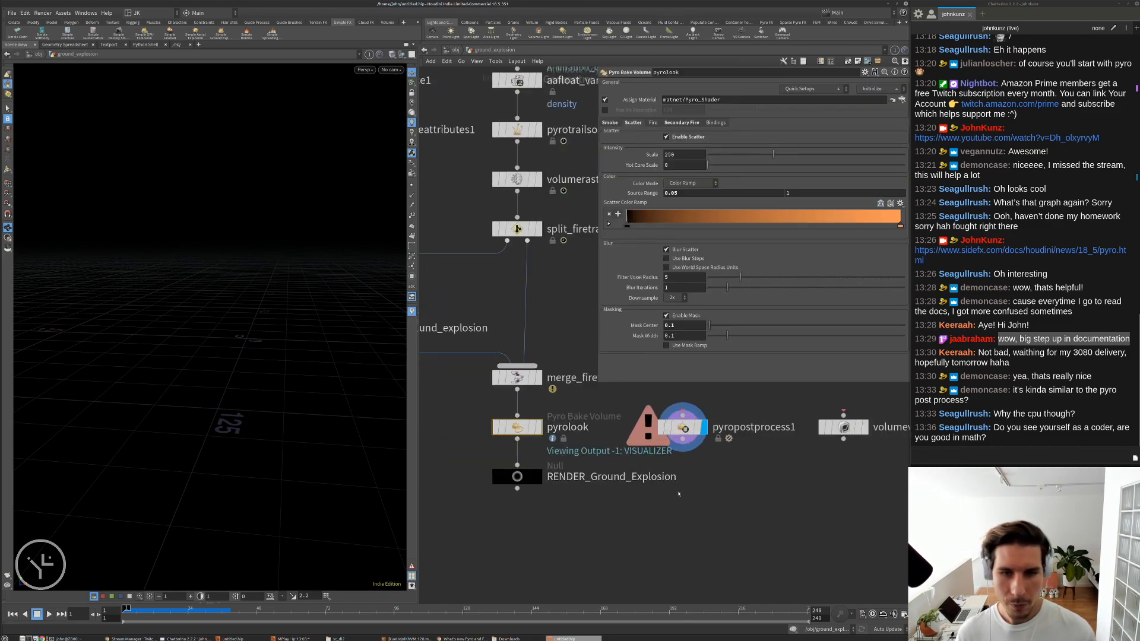
click(538, 428)
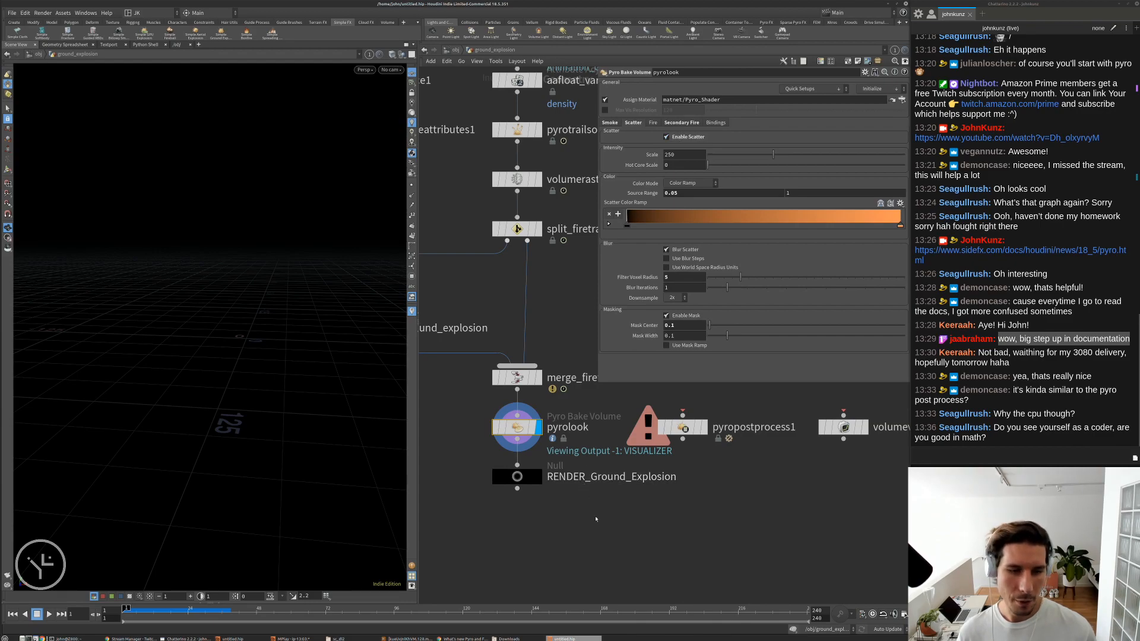
- Play the explosion with the pyrolook shading and examine it up close, stopping at frame 32
scroll(594, 516, down, 2)
key(Up)
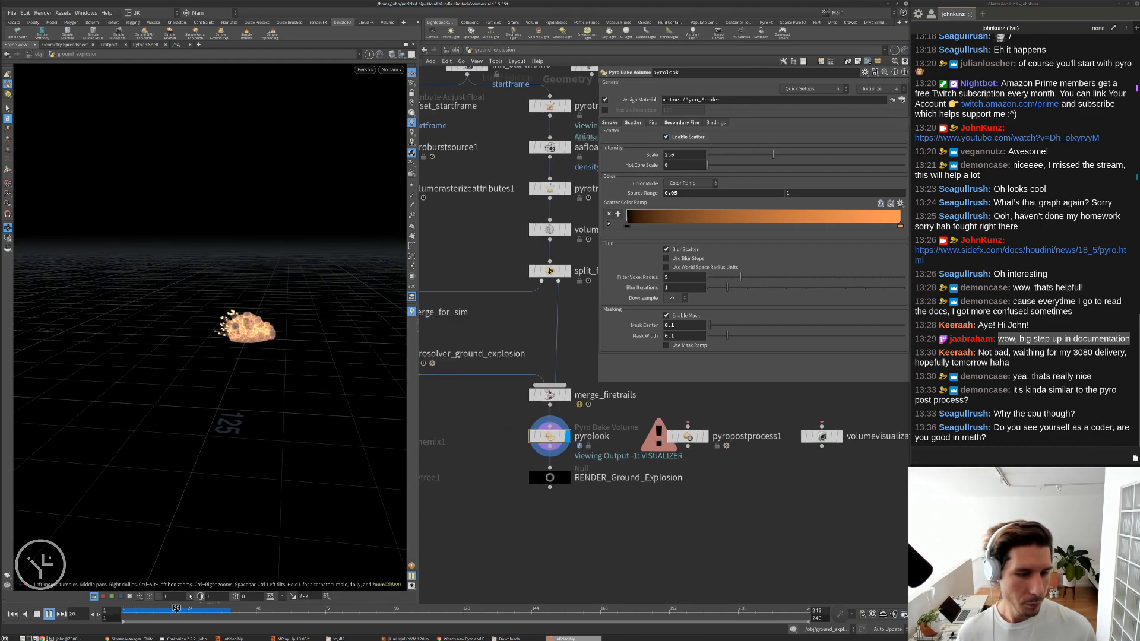
key(Up)
right_drag(295, 265, 280, 292)
drag(281, 292, 334, 297)
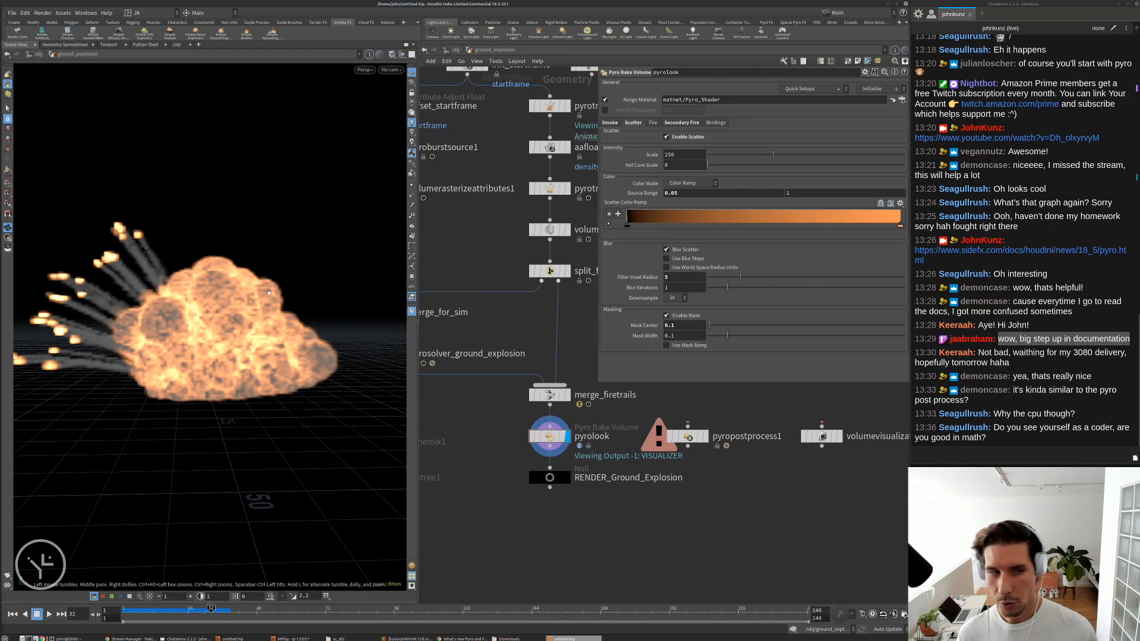
- Disable Scatter on the pyrolook node and enable its Fire component instead
click(684, 137)
click(684, 137)
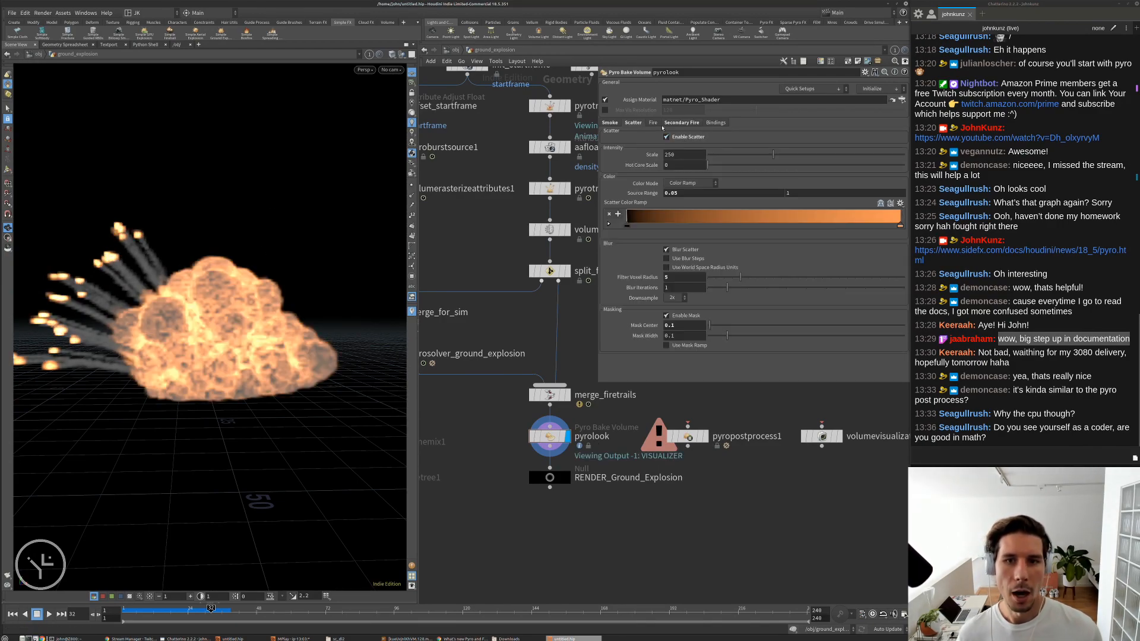
click(664, 137)
click(652, 123)
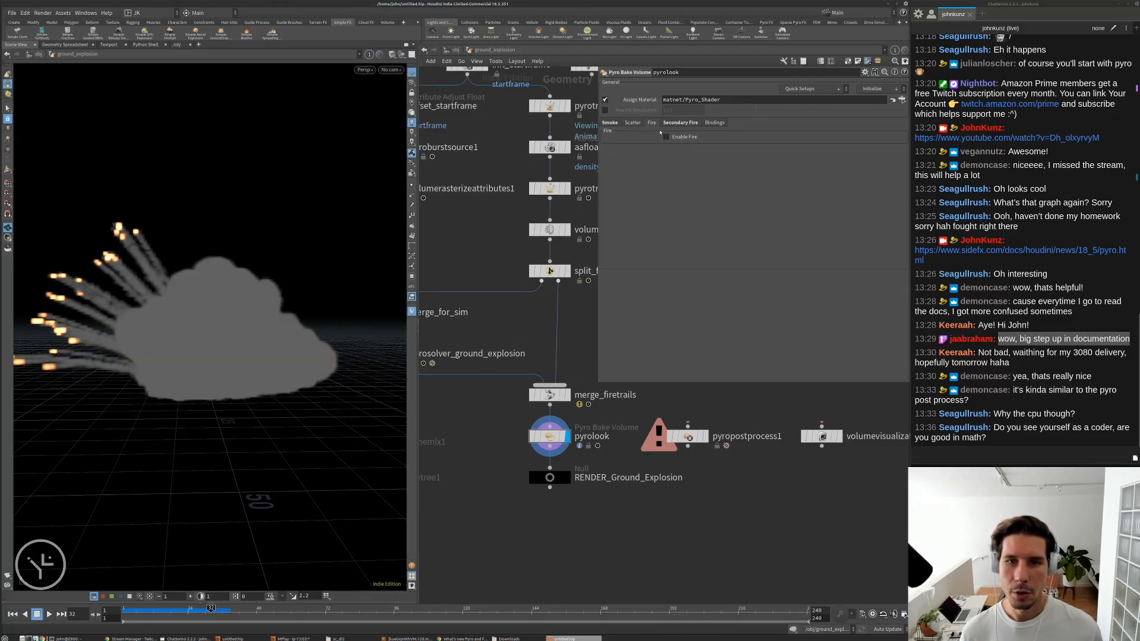
click(666, 137)
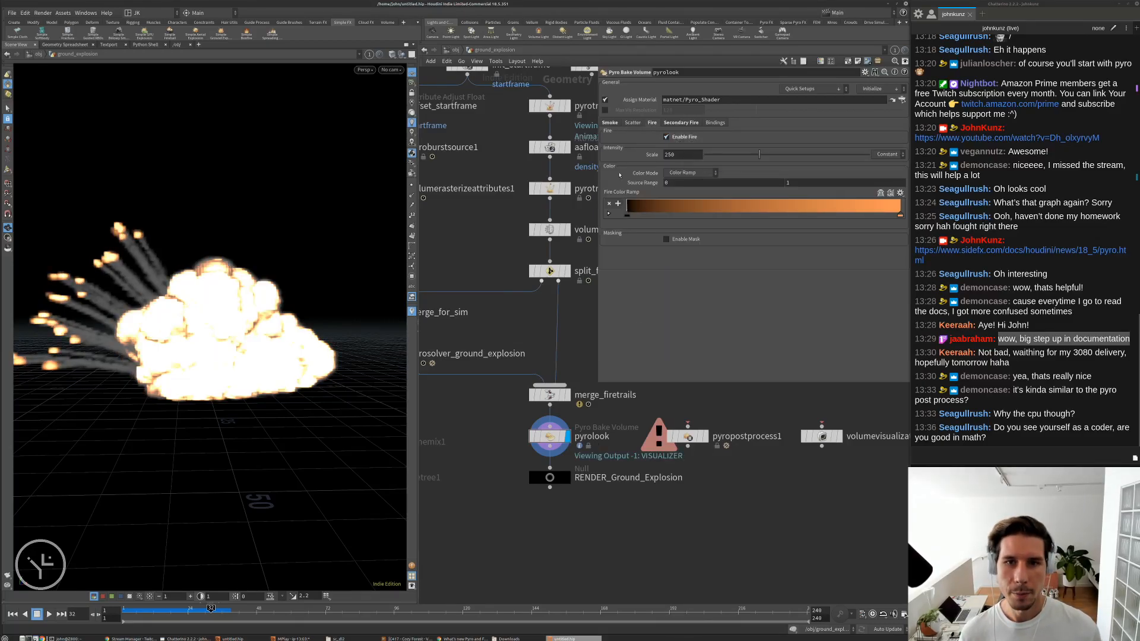
- Lower the Fire intensity Scale to 4 and re-enable Scatter on pyrolook
mouse_move(219, 258)
mouse_down()
mouse_move(215, 344)
mouse_move(216, 259)
mouse_up()
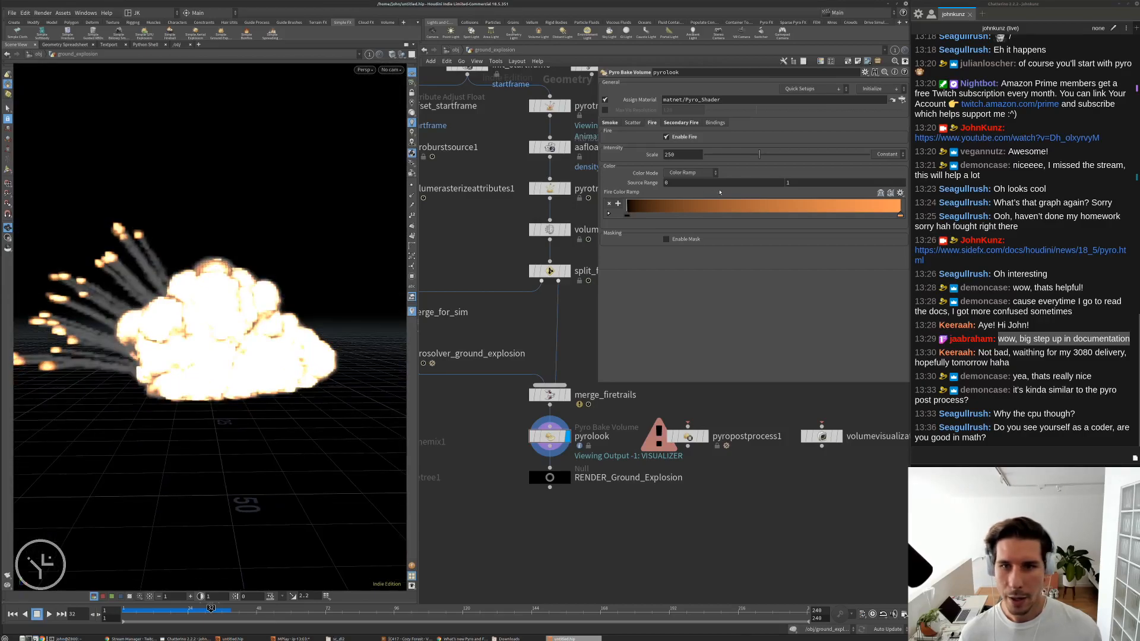
drag(736, 155, 703, 155)
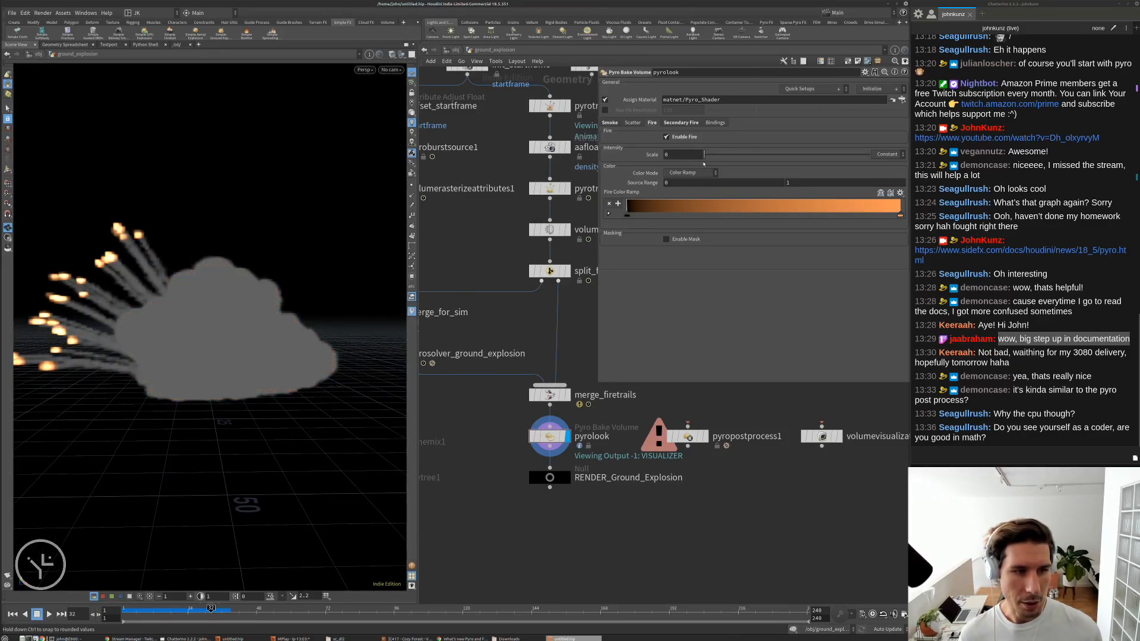
drag(703, 164, 707, 159)
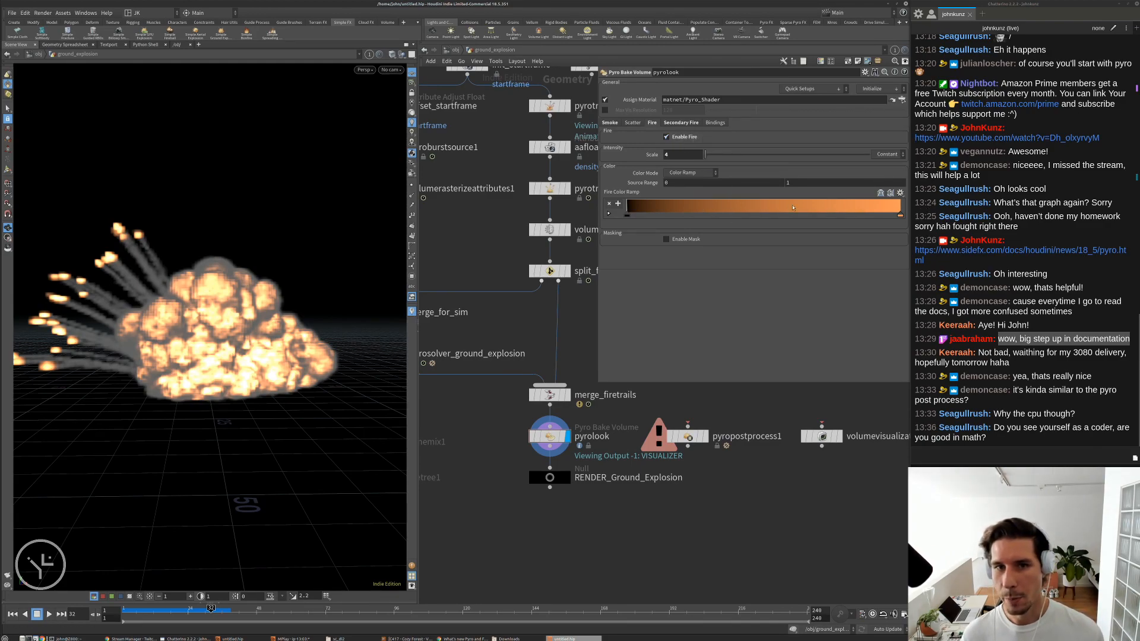
click(633, 123)
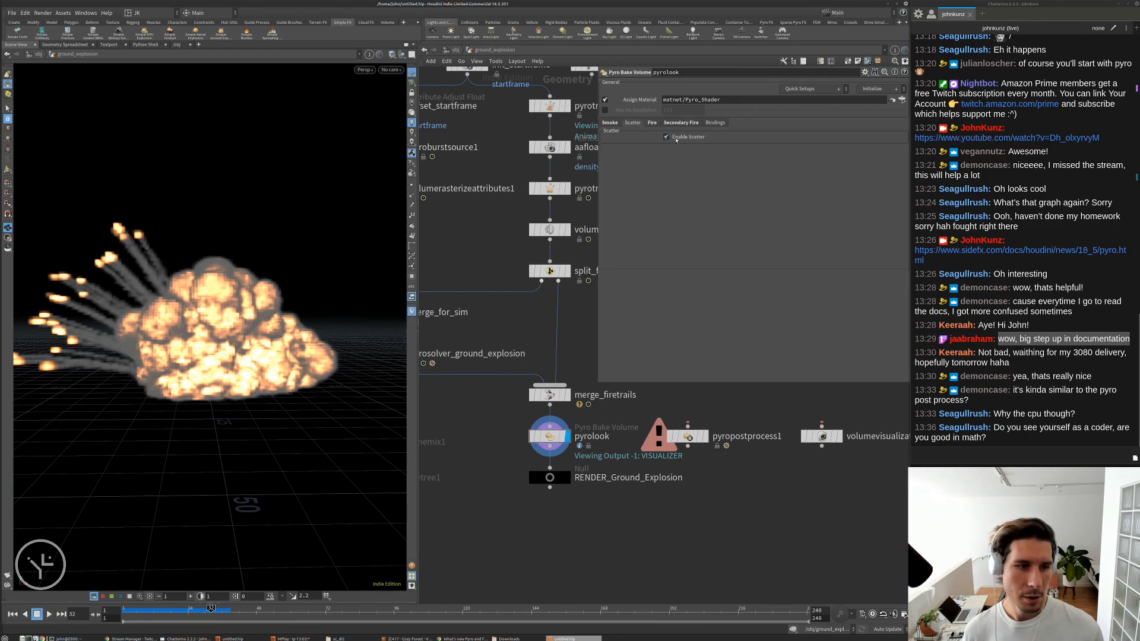
click(676, 139)
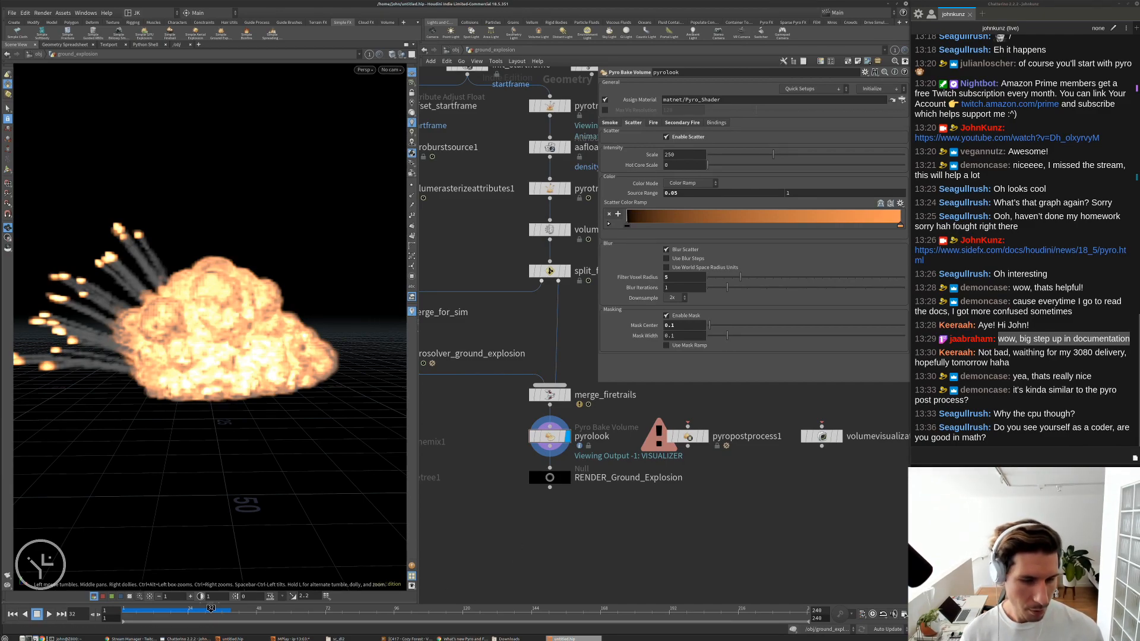
- Switch to Chrome and run a Google image search for "volume vray grid" in a new tab
key(alt+Tab)
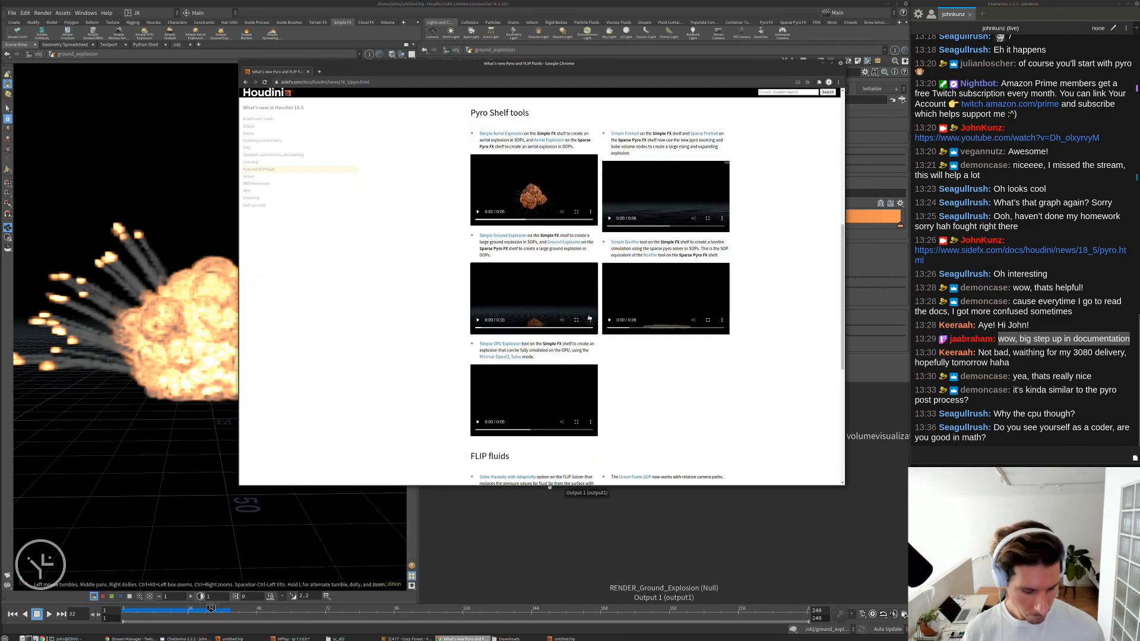
key(ctrl+t)
text(volu)
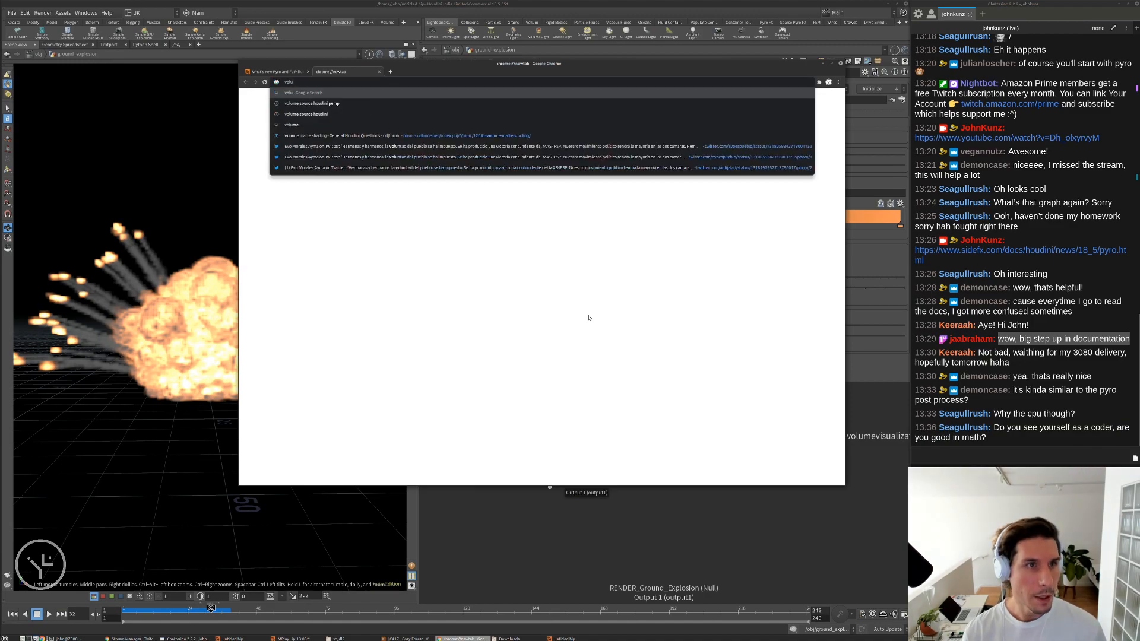
text(me v)
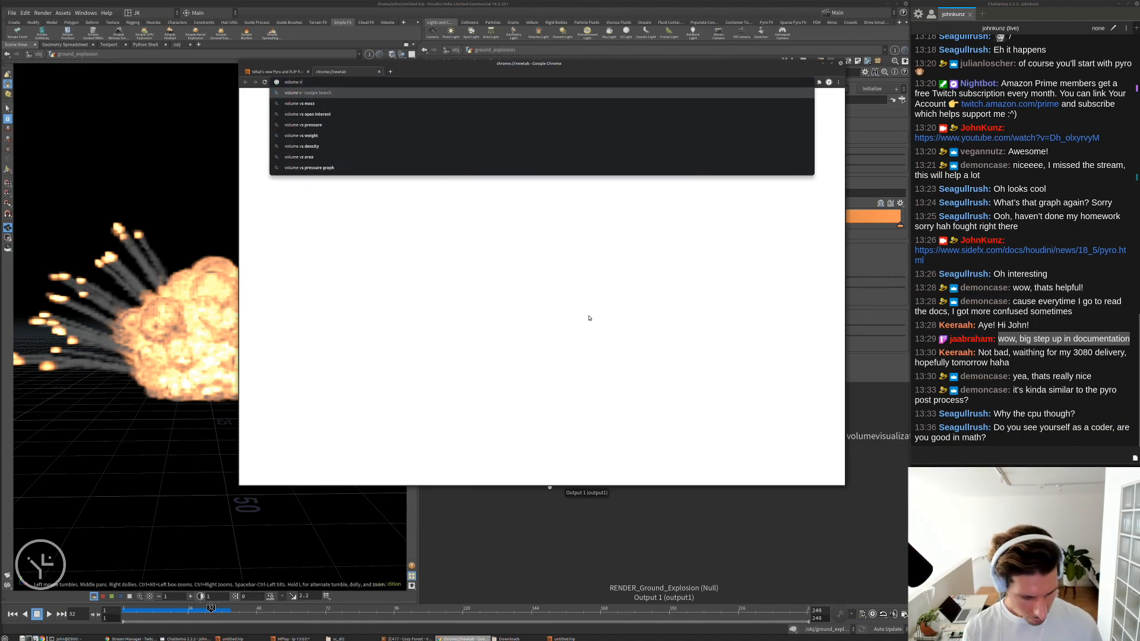
text(ray grid)
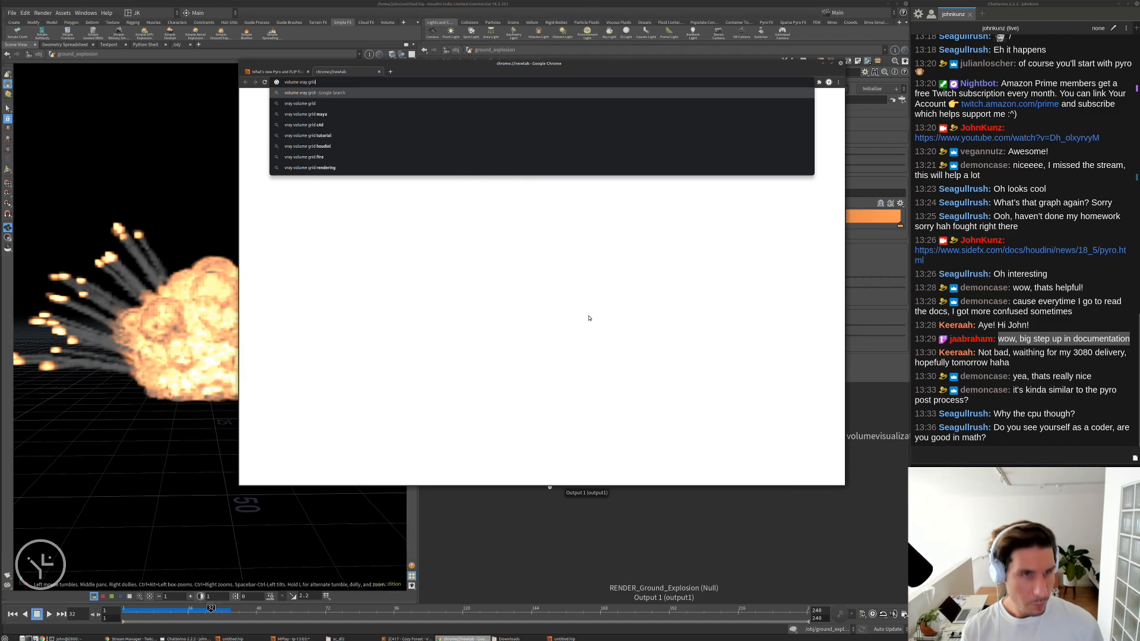
key(Return)
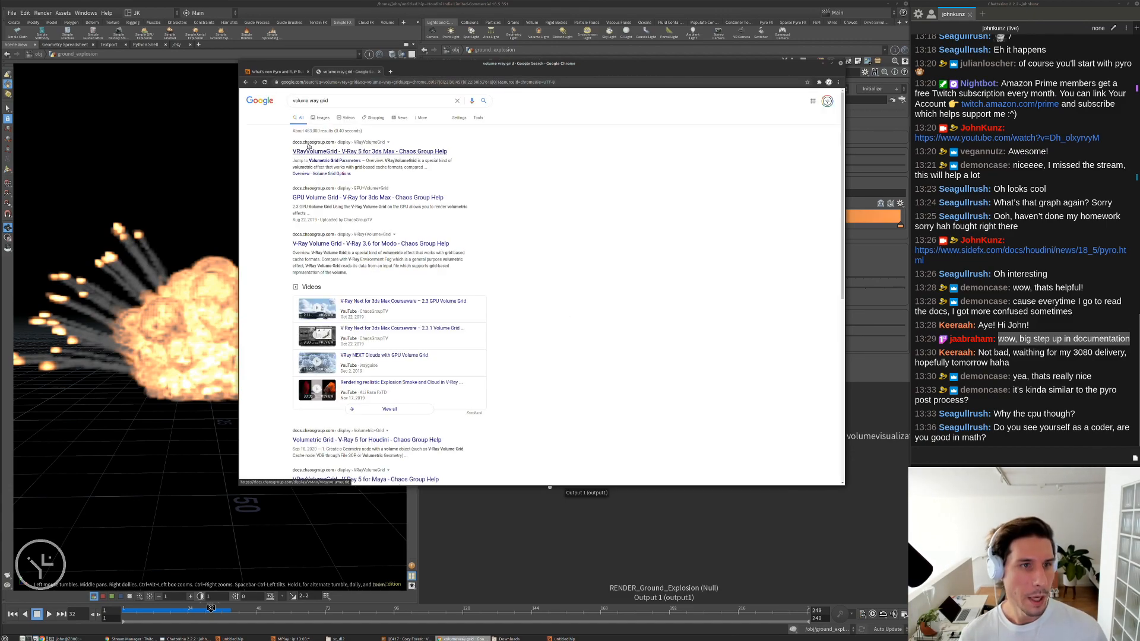
click(323, 117)
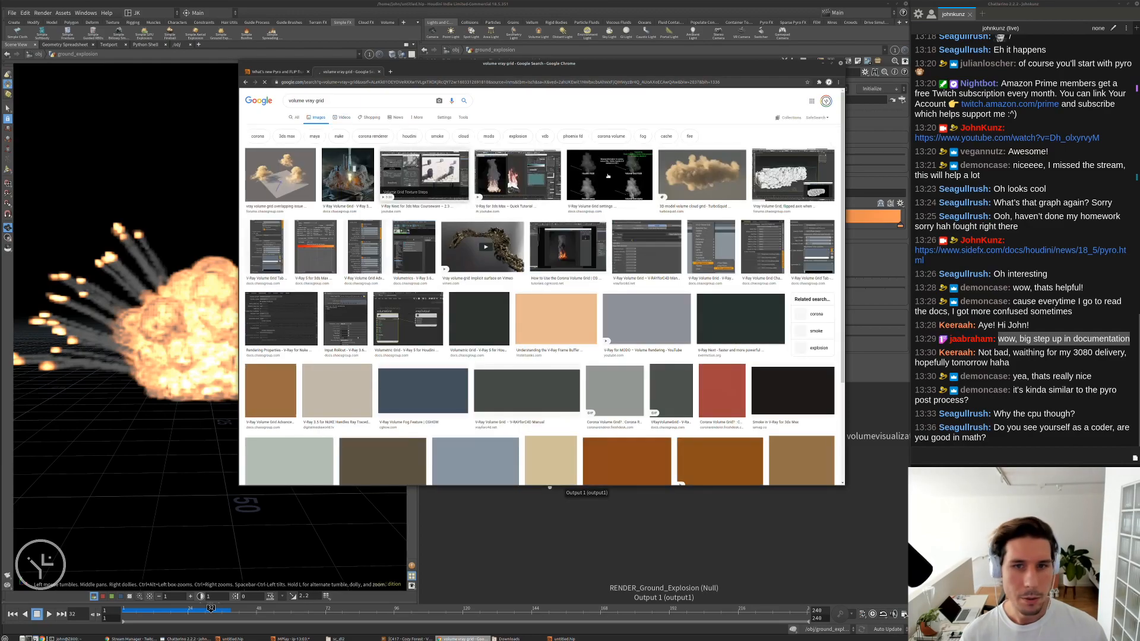
- Examine explosion and fire renders in the image results and their related images, and return to Houdini
click(567, 246)
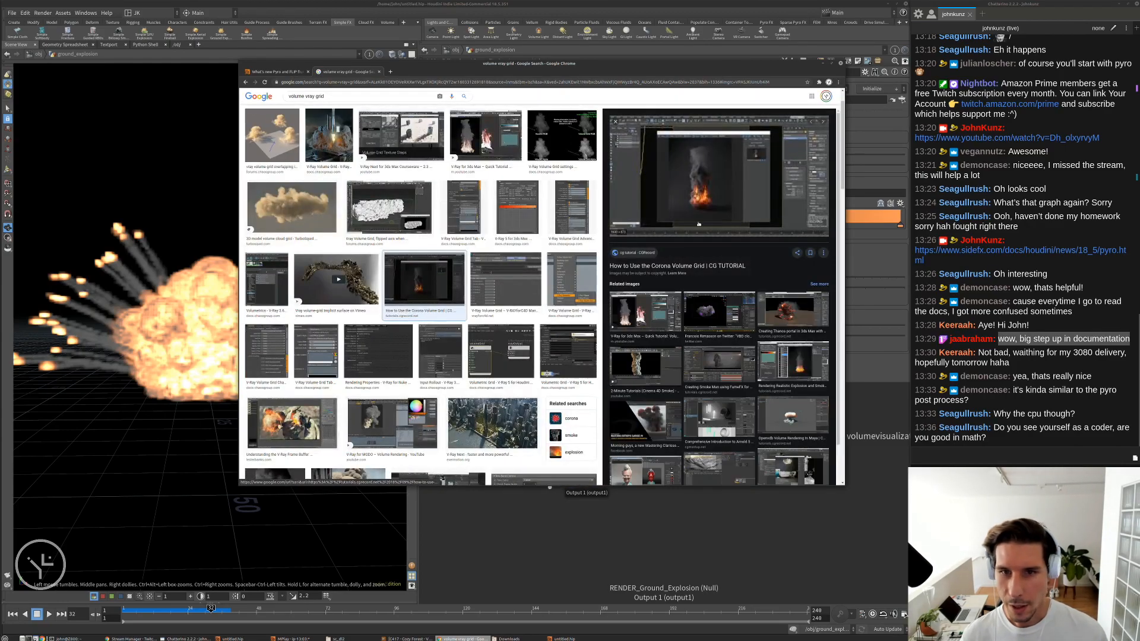
scroll(281, 177, down, 6)
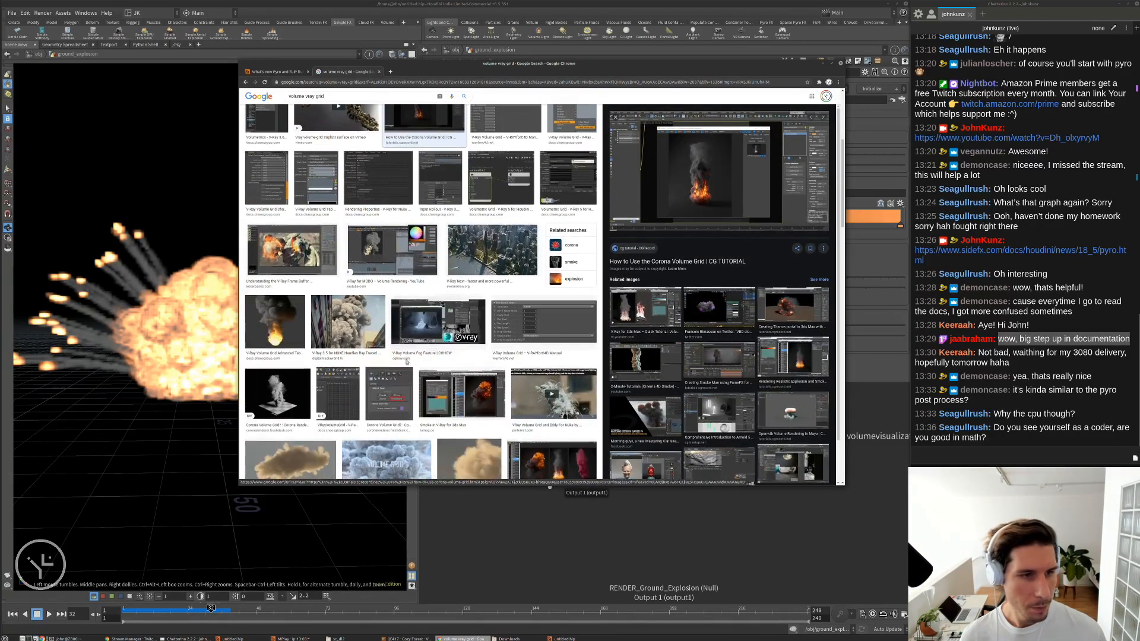
click(281, 177)
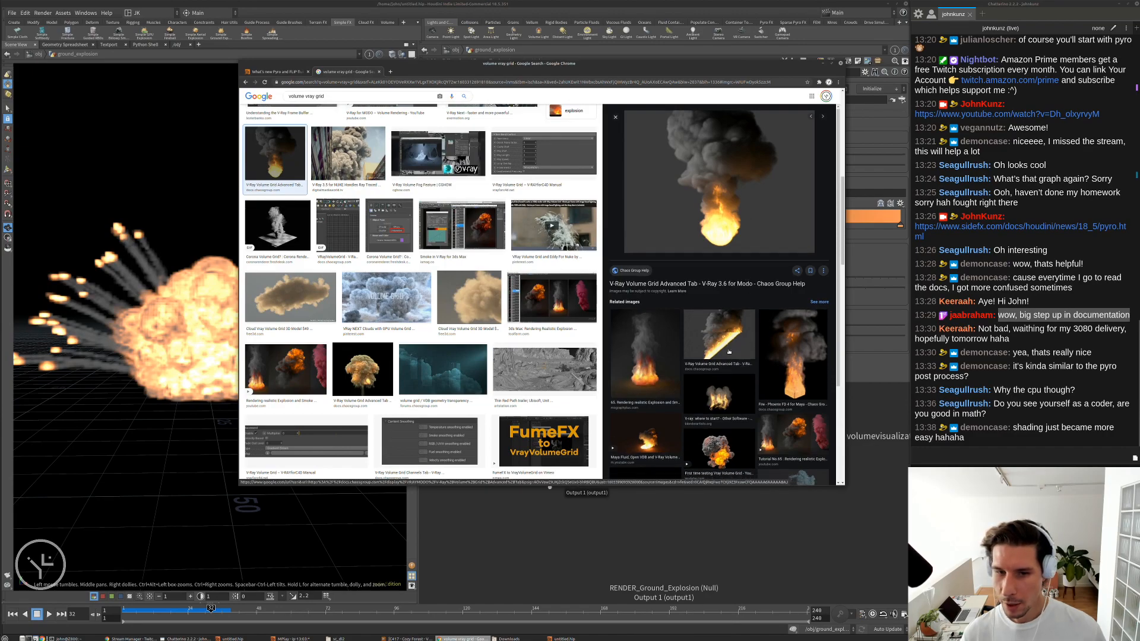
scroll(745, 188, down, 2)
scroll(728, 355, down, 1)
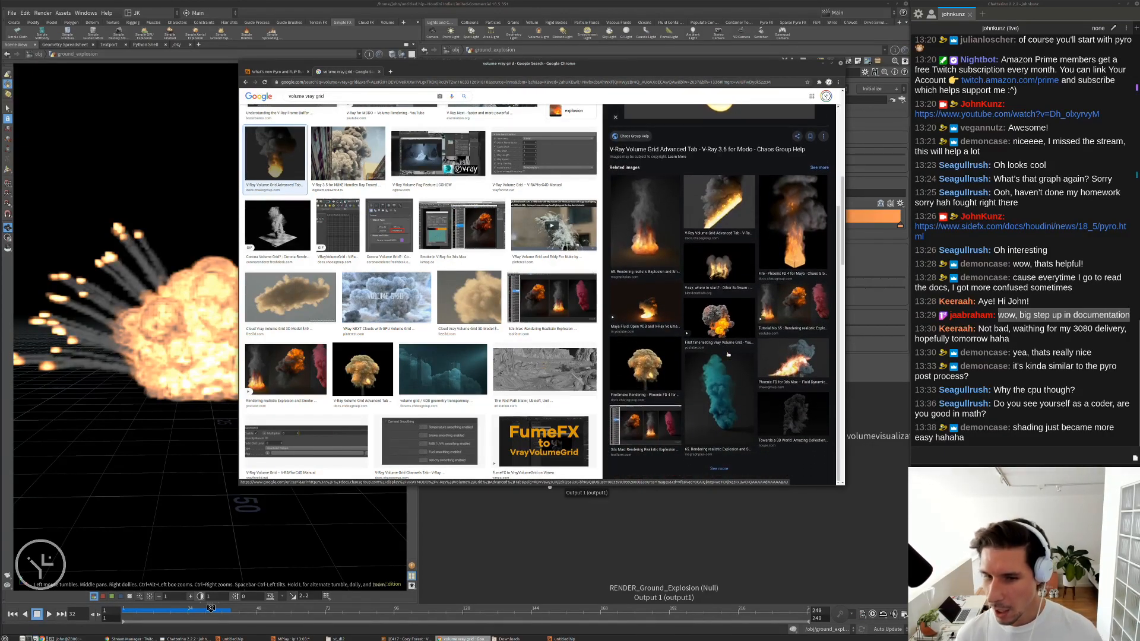
scroll(681, 330, down, 1)
scroll(681, 330, down, 4)
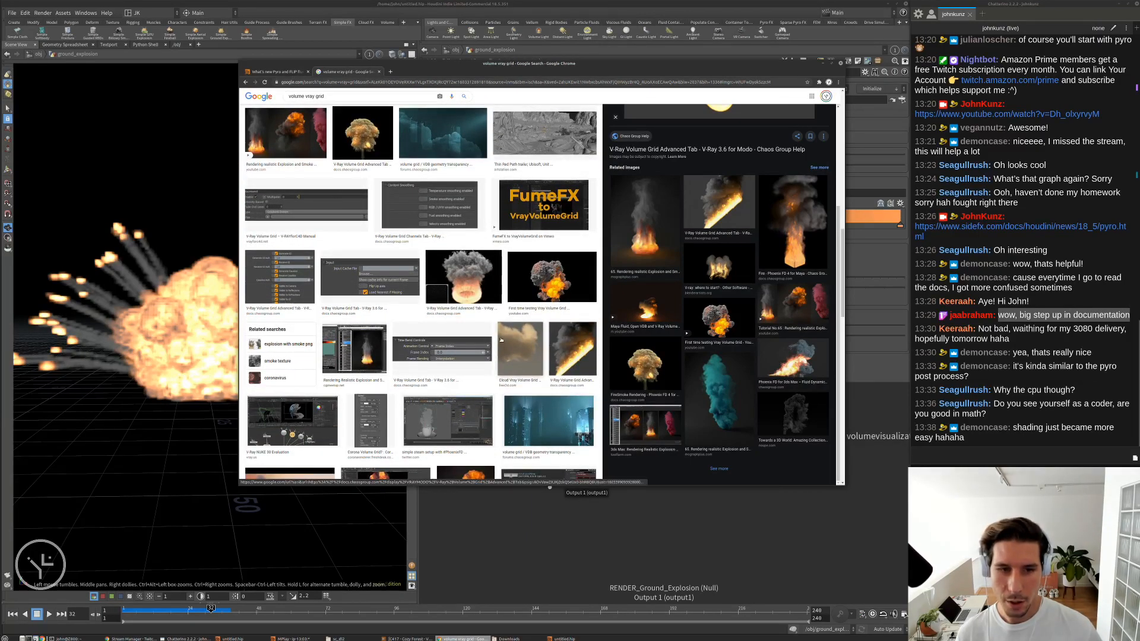
click(463, 276)
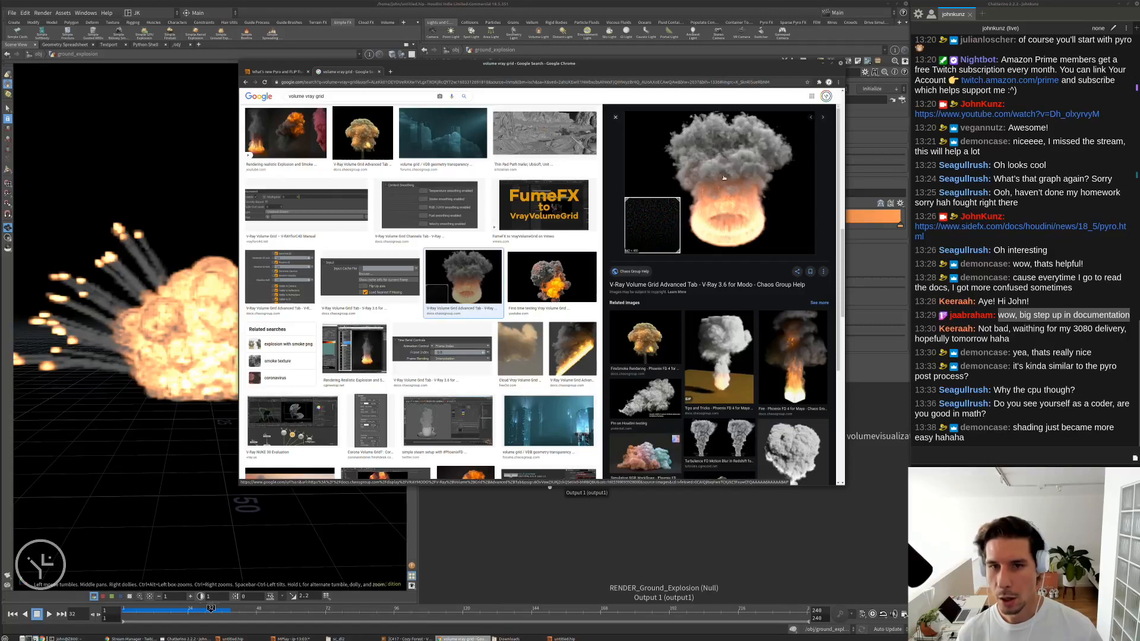
click(787, 349)
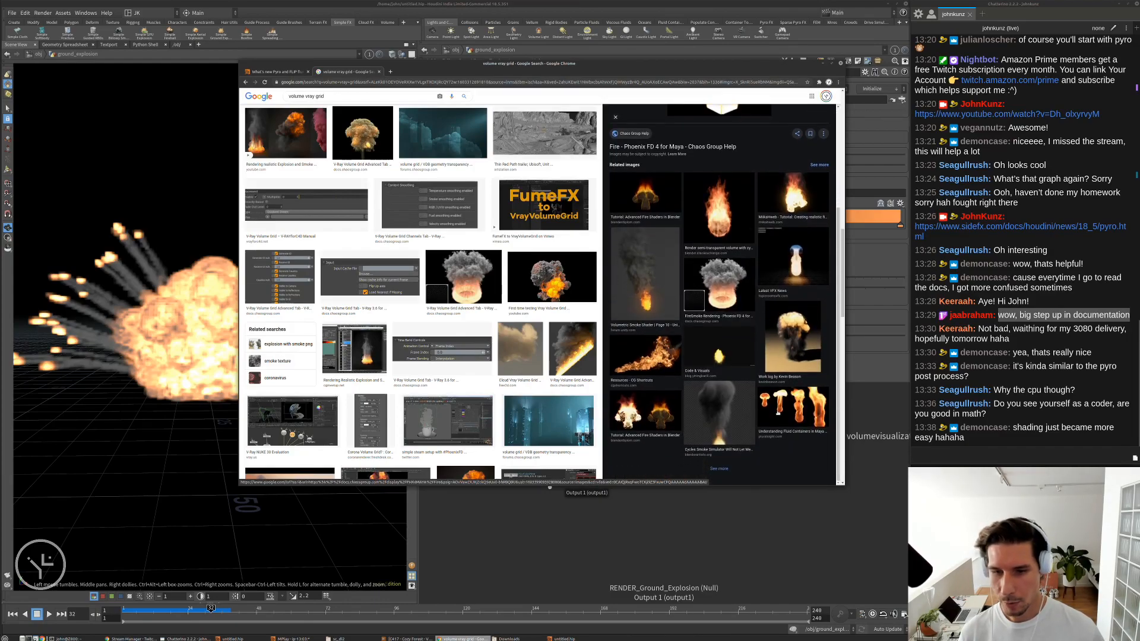
scroll(681, 441, down, 2)
click(619, 502)
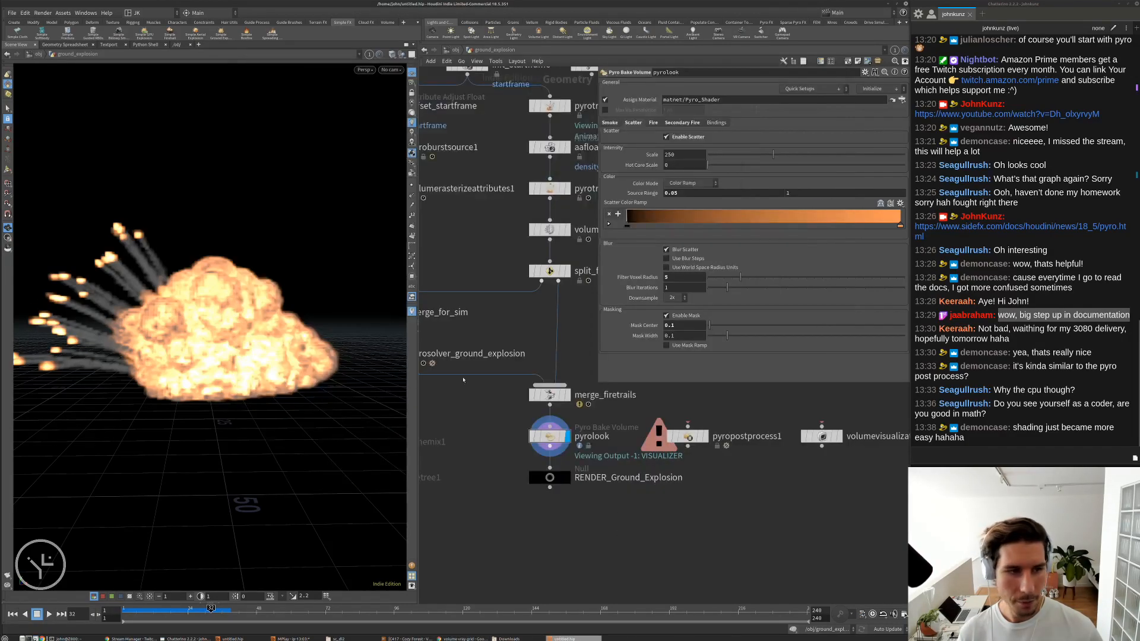
- Disable Fire on pyrolook and reduce the Scatter intensity Scale to about 61
click(653, 123)
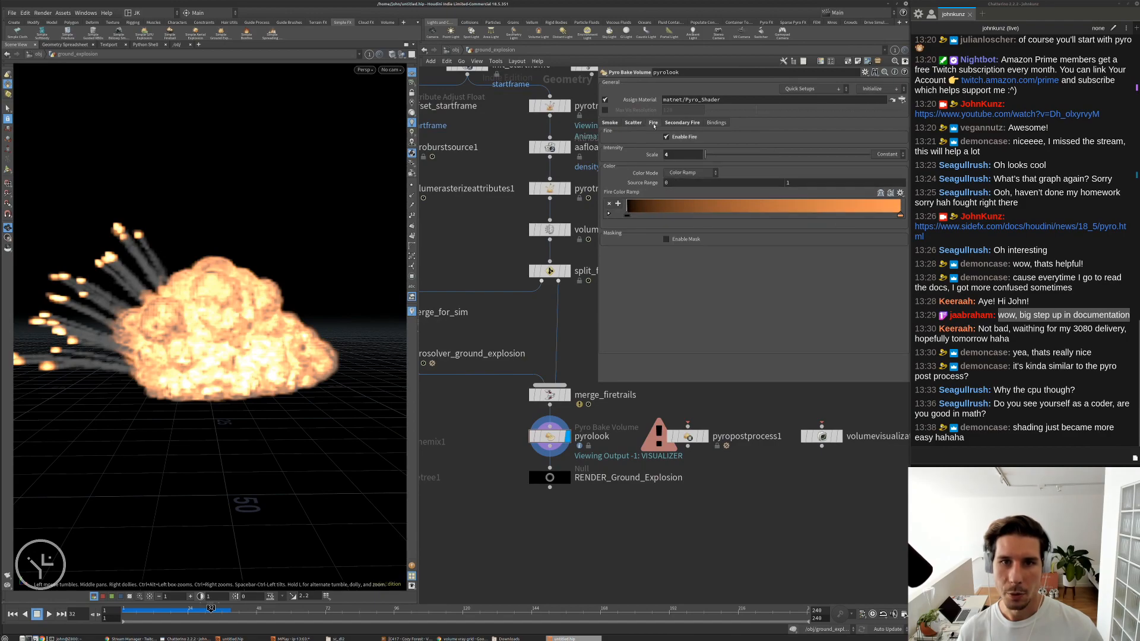
click(666, 137)
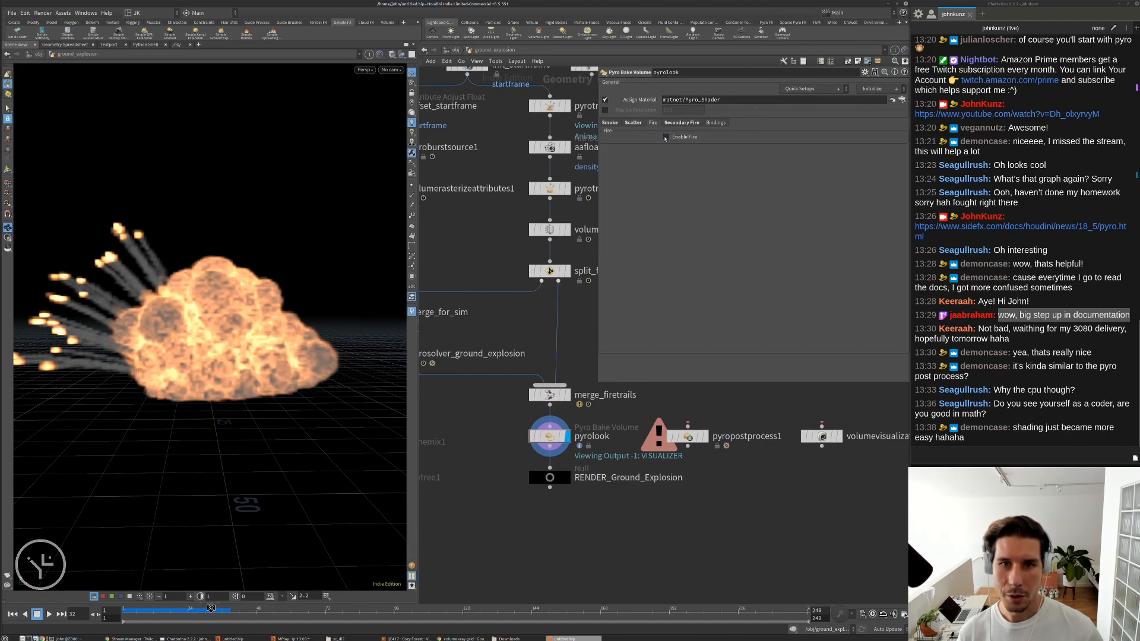
click(632, 123)
drag(773, 155, 730, 165)
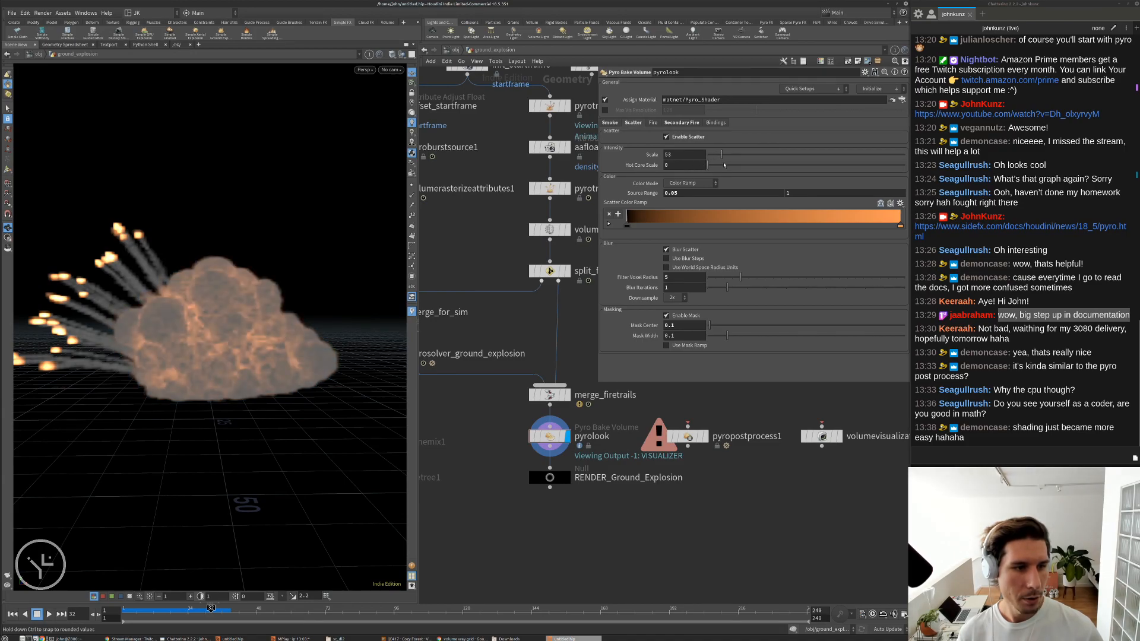
- Set the Scatter blur's Filter Voxel Radius to 2
drag(237, 288, 143, 314)
scroll(142, 315, up, 3)
double_click(679, 277)
text(2)
key(Return)
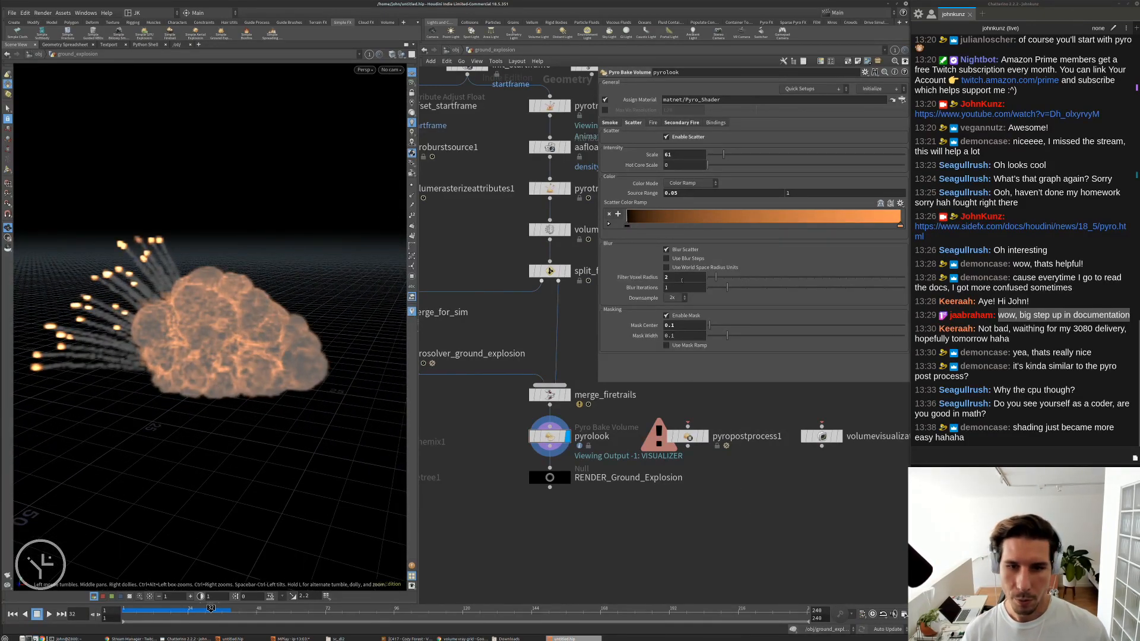
- Keep the Scatter blur's Downsample at 2x and set its Filter Voxel Radius to 1
mouse_move(727, 287)
mouse_down()
mouse_move(712, 292)
mouse_move(726, 290)
mouse_up()
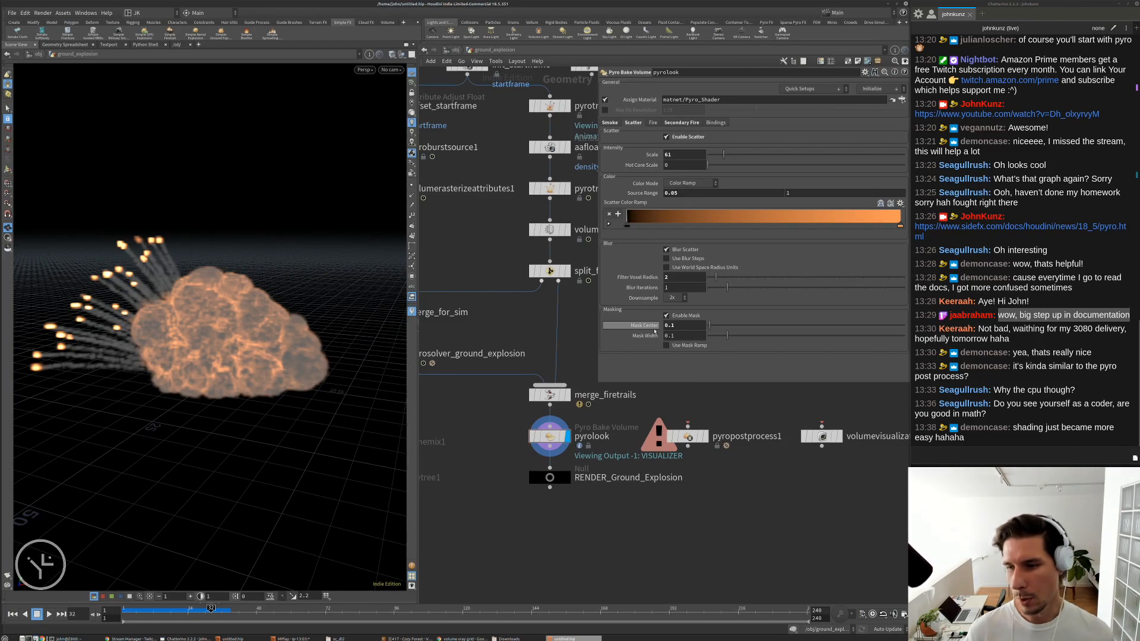
click(674, 297)
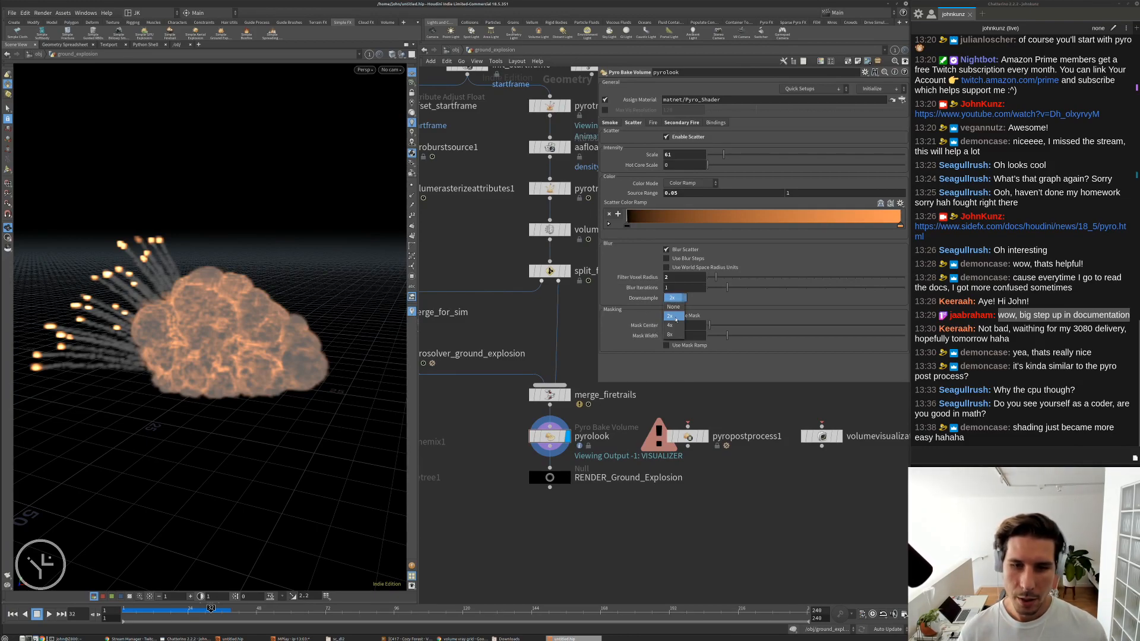
click(677, 314)
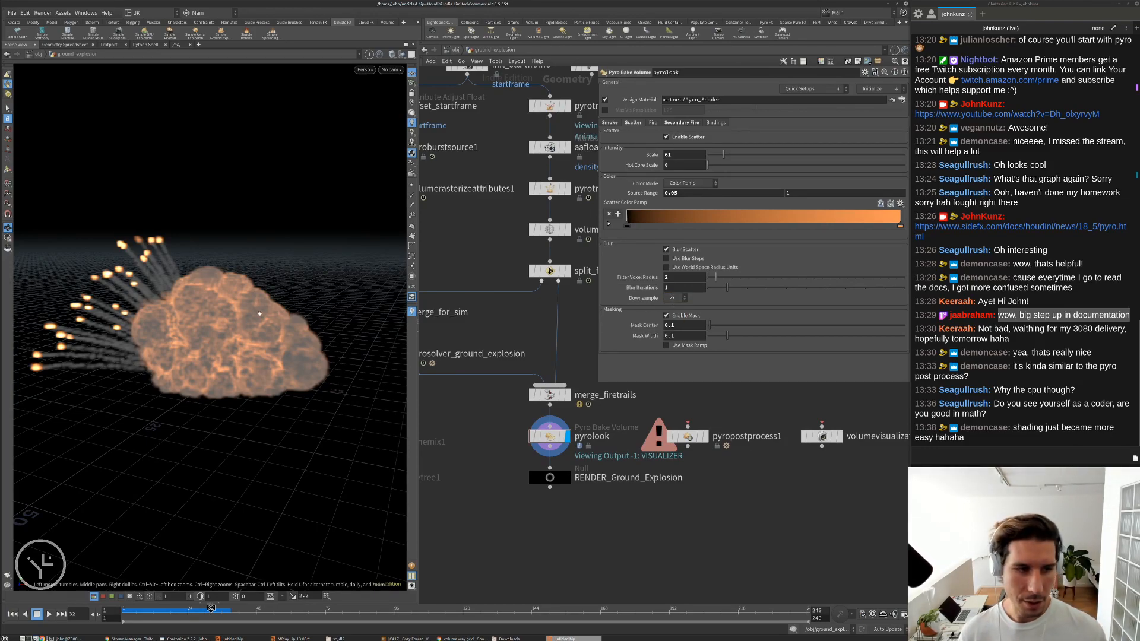
double_click(690, 279)
text(1)
key(Return)
drag(261, 339, 299, 325)
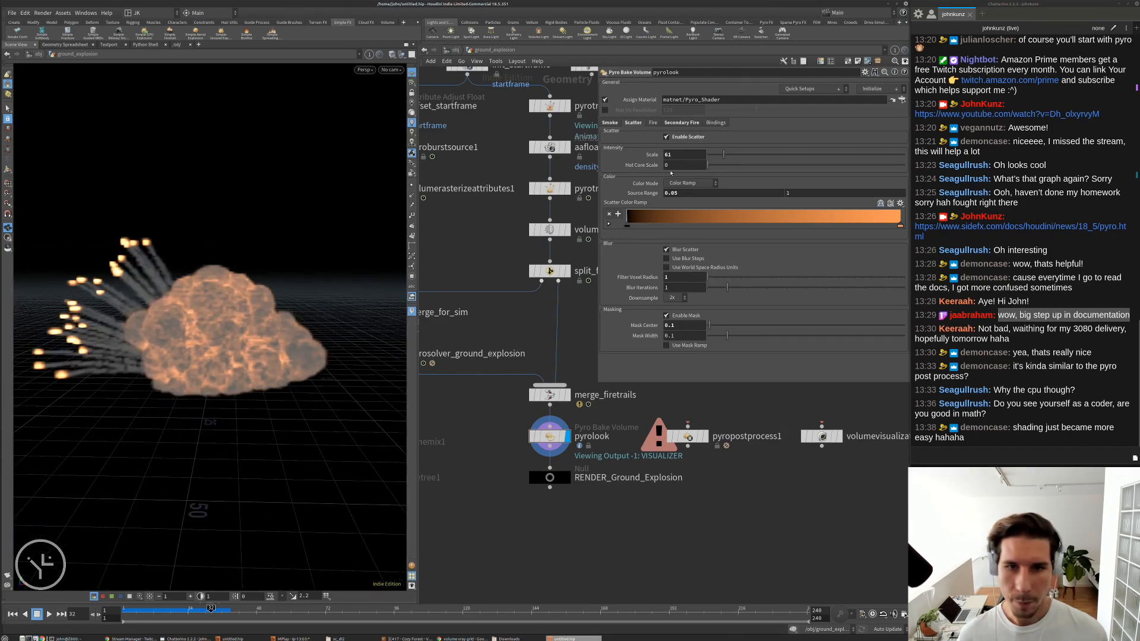
- Lower the Scatter intensity Scale to about 46 and set the color Source Range to 0.2 and 2
mouse_move(724, 155)
mouse_down()
mouse_move(711, 161)
mouse_move(720, 162)
mouse_up()
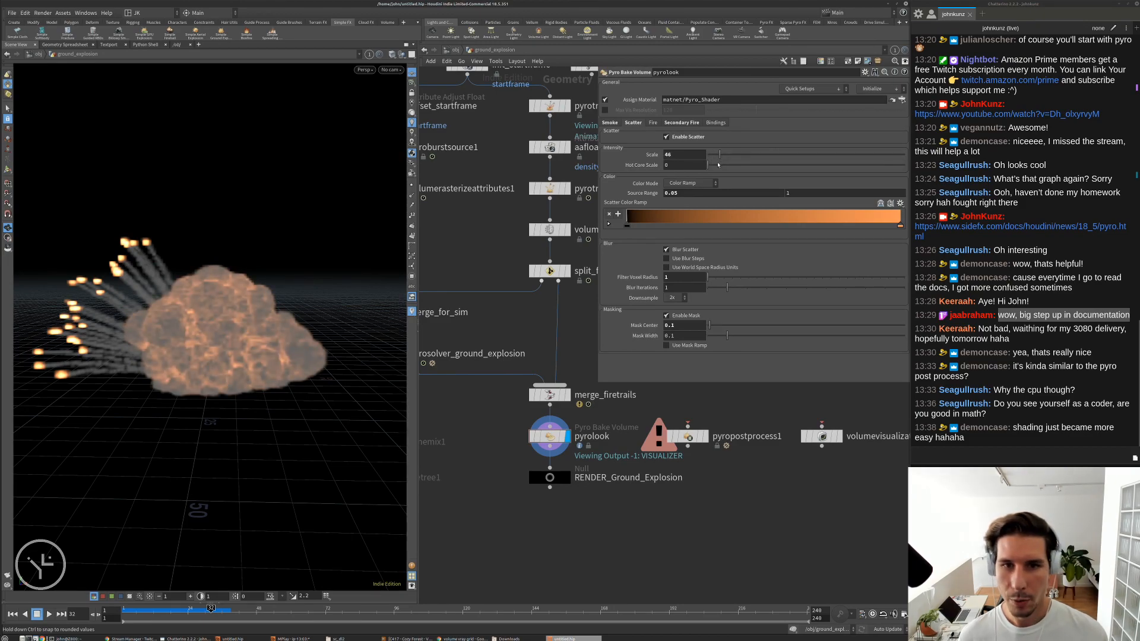
click(806, 190)
text(2)
key(Return)
click(688, 193)
text(0.2)
key(Return)
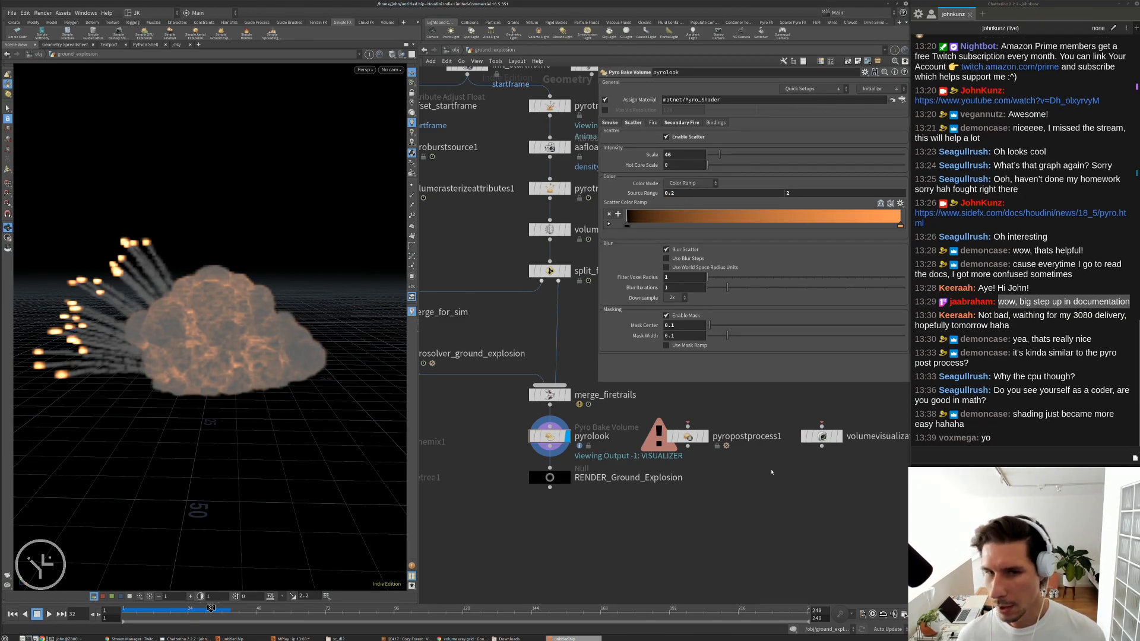
- Raise the Scatter intensity Scale to about 193 and play the explosion, stopping at frame 43
drag(720, 154, 759, 156)
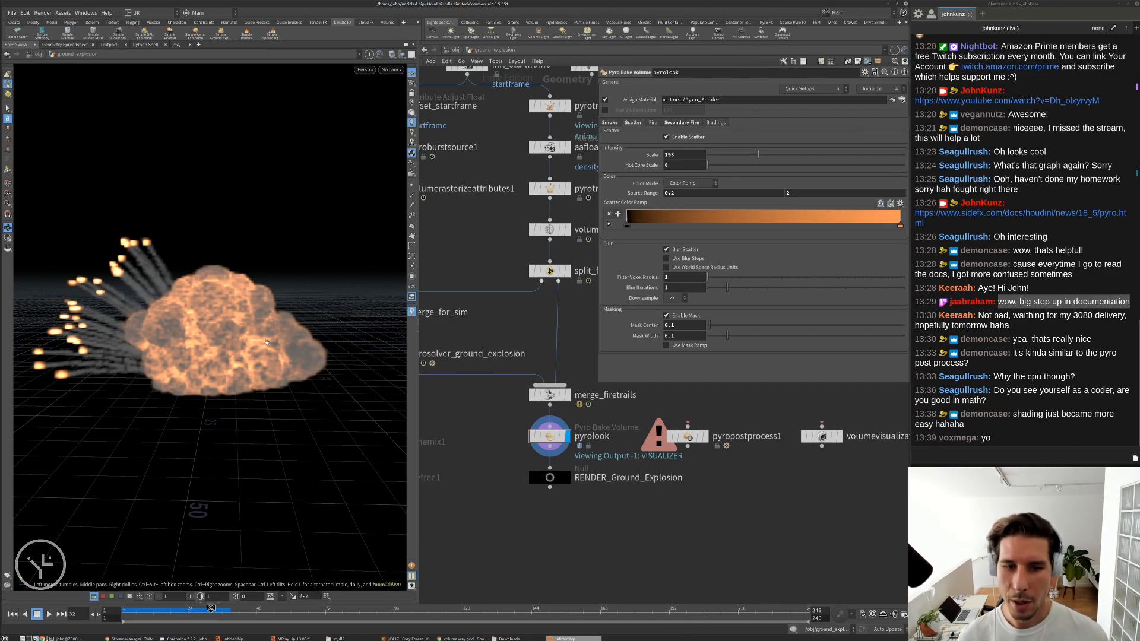
key(Up)
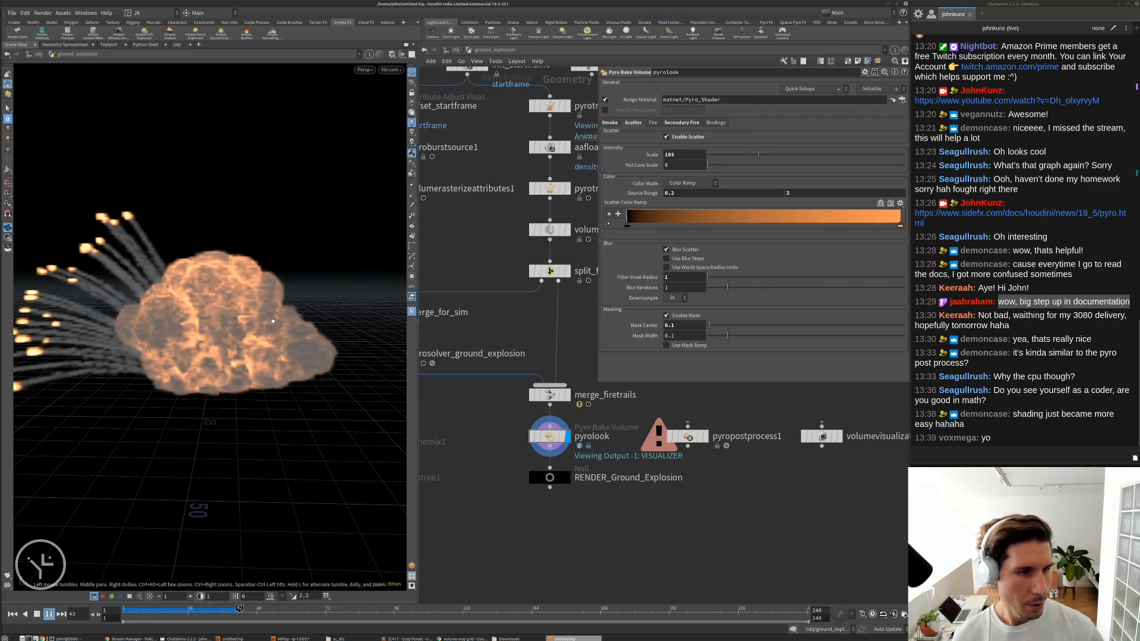
key(Up)
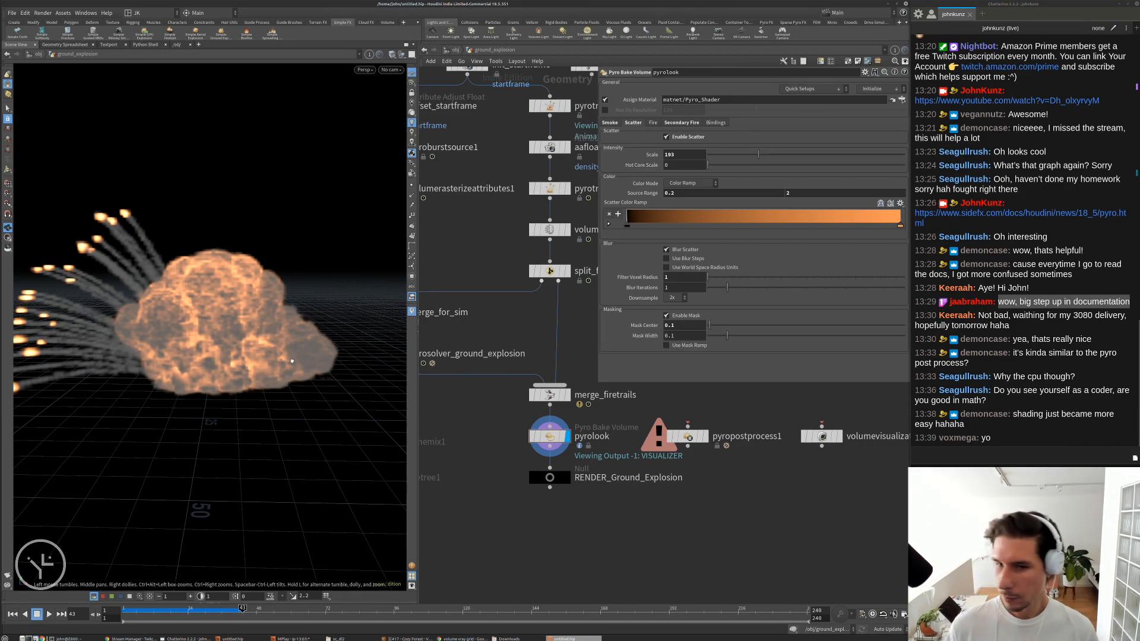
- Connect the pyrosolver_ground_explosion output directly to pyrolook, leaving out merge_firetrails
drag(208, 248, 225, 273)
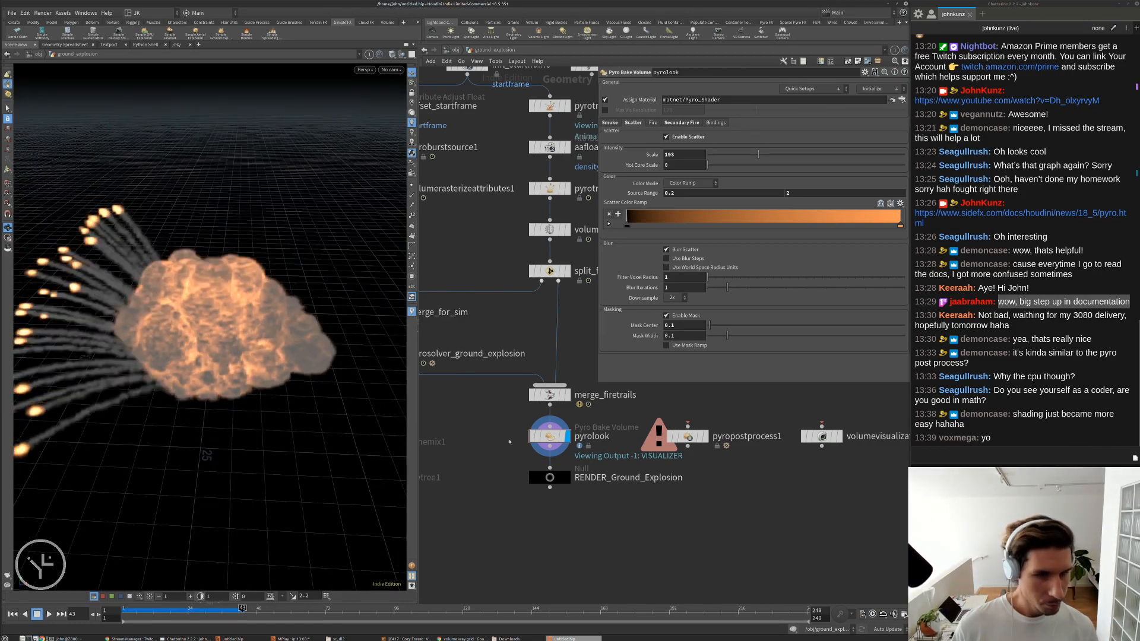
scroll(531, 440, down, 3)
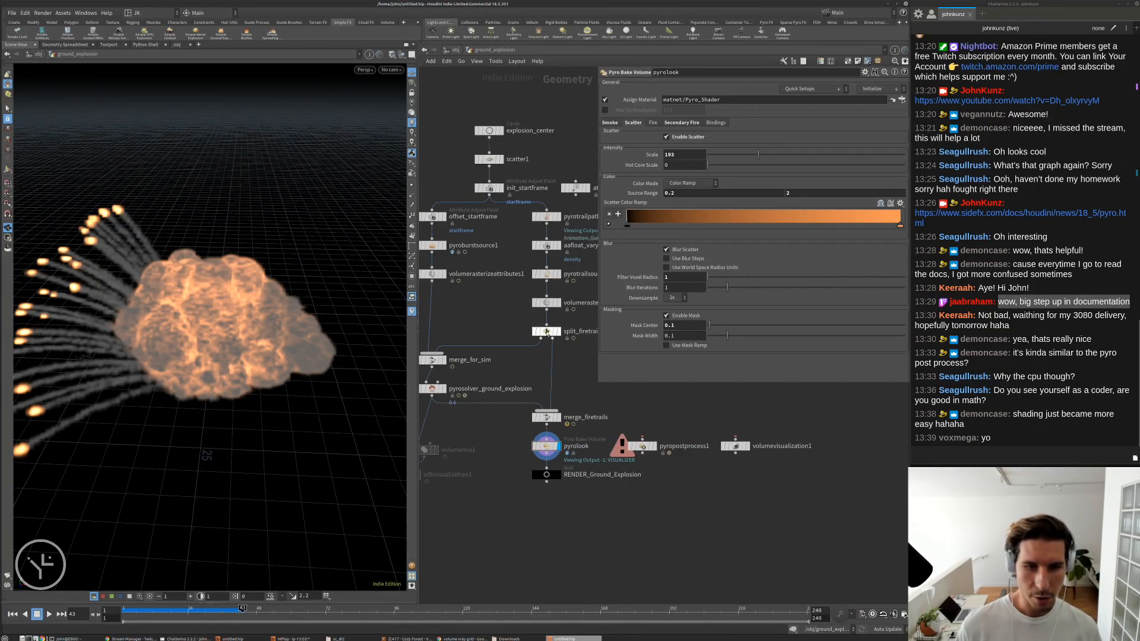
drag(119, 250, 115, 212)
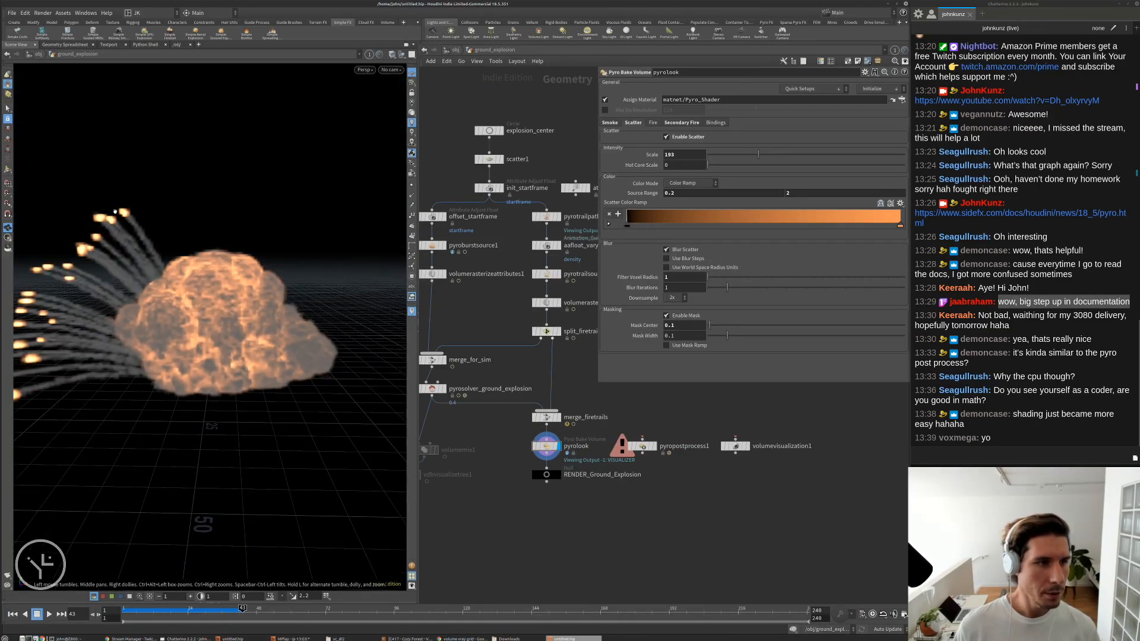
middle_drag(516, 439, 534, 423)
drag(564, 422, 451, 394)
click(450, 384)
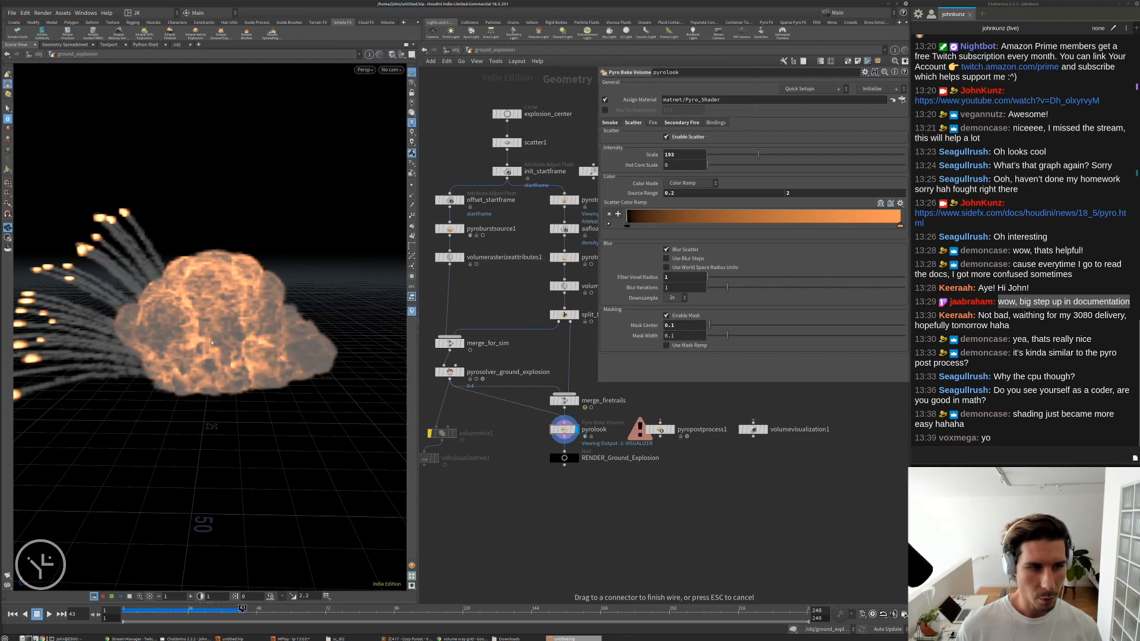
- Examine the explosion from a new angle and display the volumerasterizeattributes2 node on its own
drag(138, 281, 163, 266)
drag(209, 228, 122, 207)
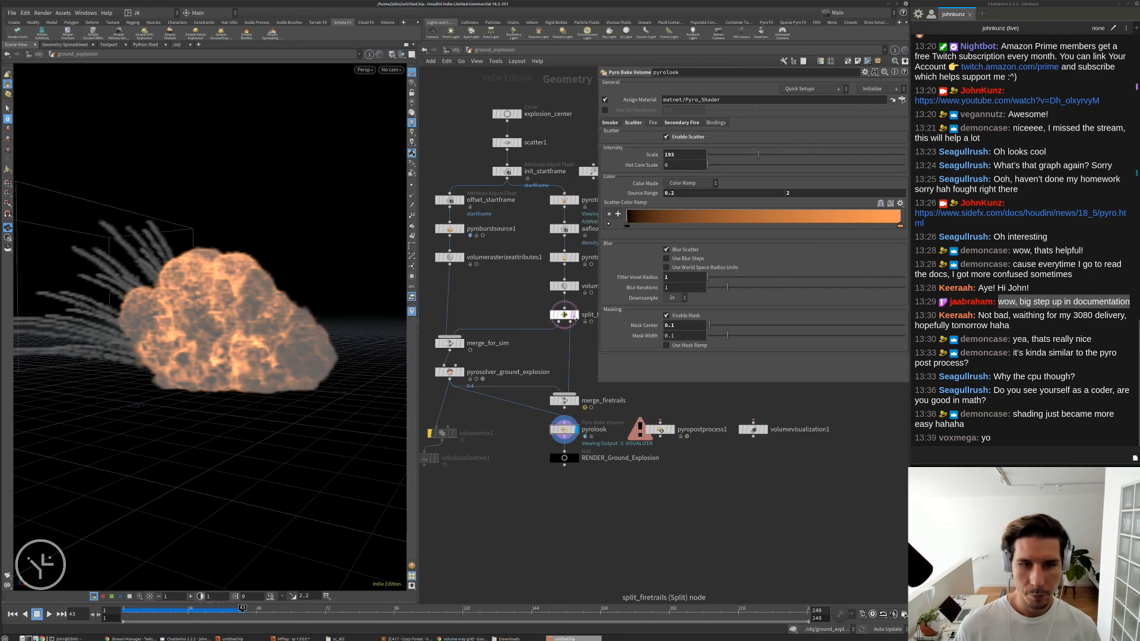
click(565, 287)
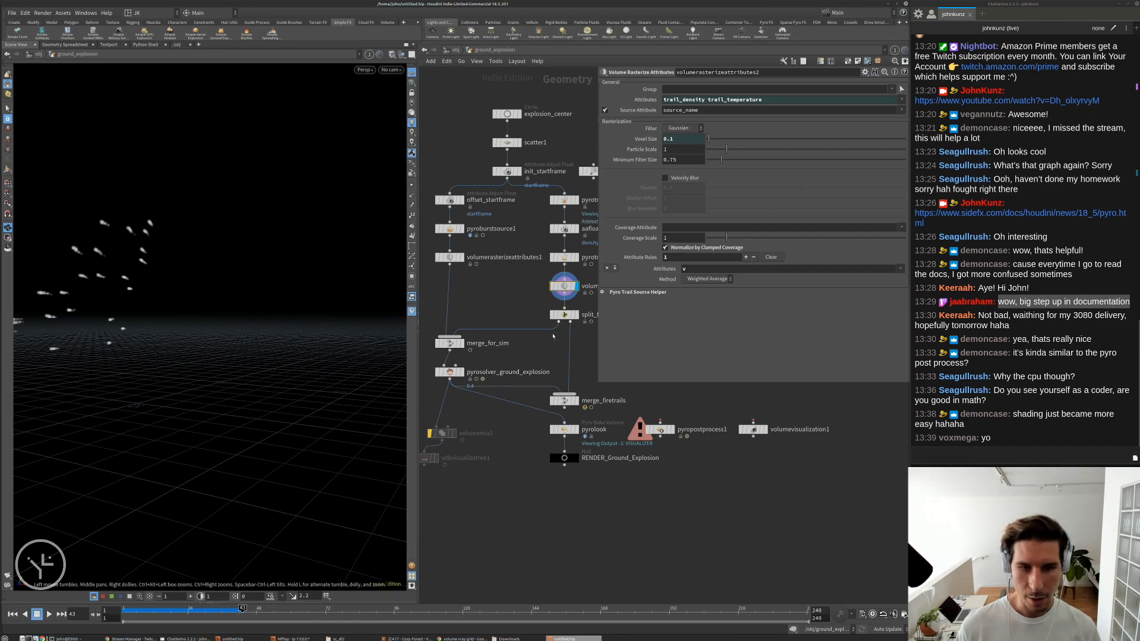
- Bypass merge_for_sim at the first frame, display pyrolook again and play the explosion
middle_drag(532, 356, 474, 293)
key(ctrl+Up)
scroll(450, 296, up, 1)
click(453, 296)
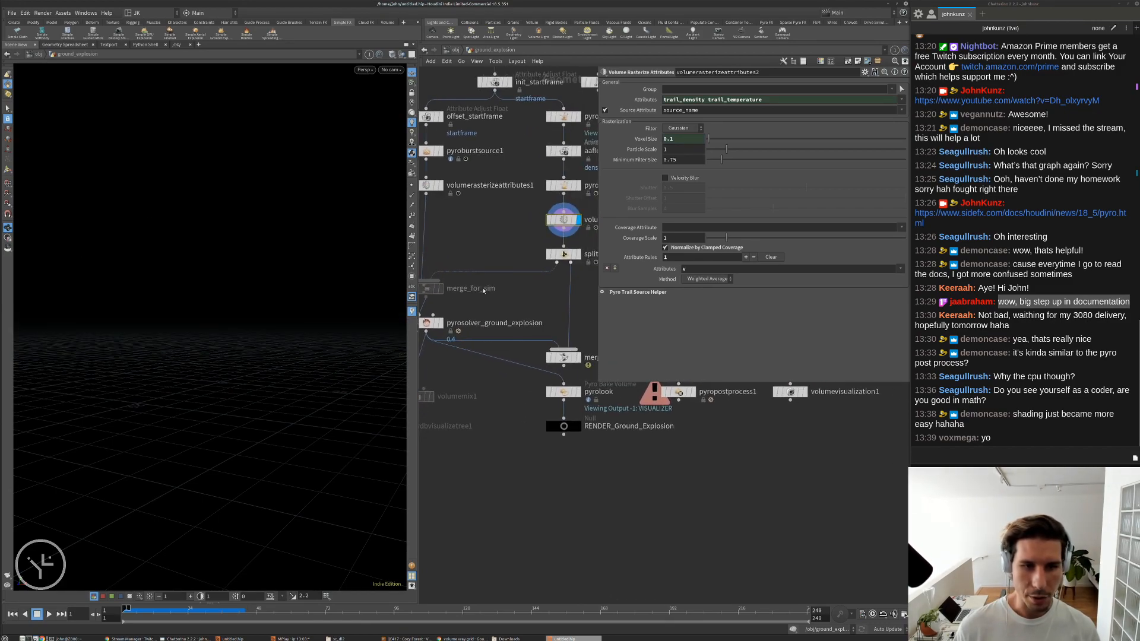
scroll(474, 292, down, 1)
click(555, 379)
key(Up)
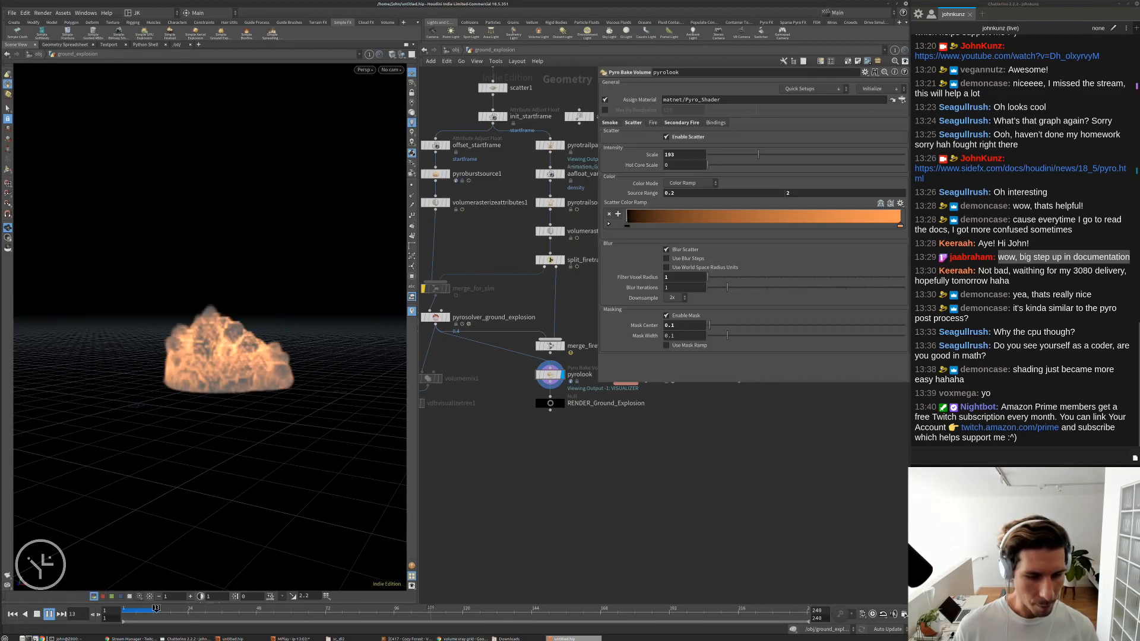
- Switch to Chrome, watch the Simple Ground Explosion video full screen on the Houdini 18.5 pyro page, and return to Houdini
key(alt+Tab)
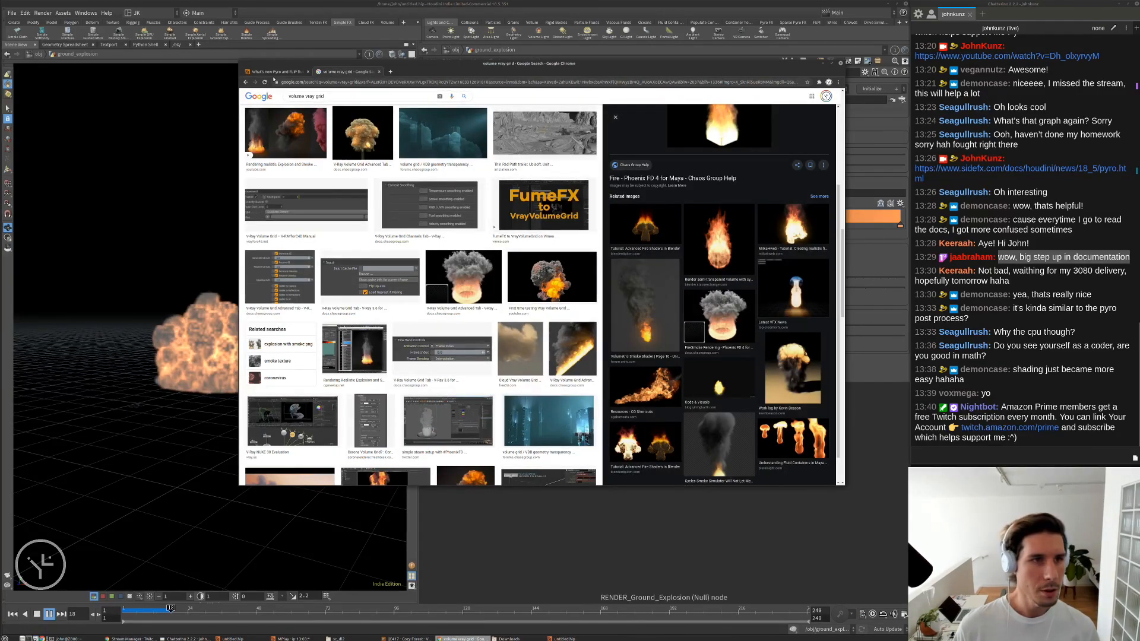
click(278, 71)
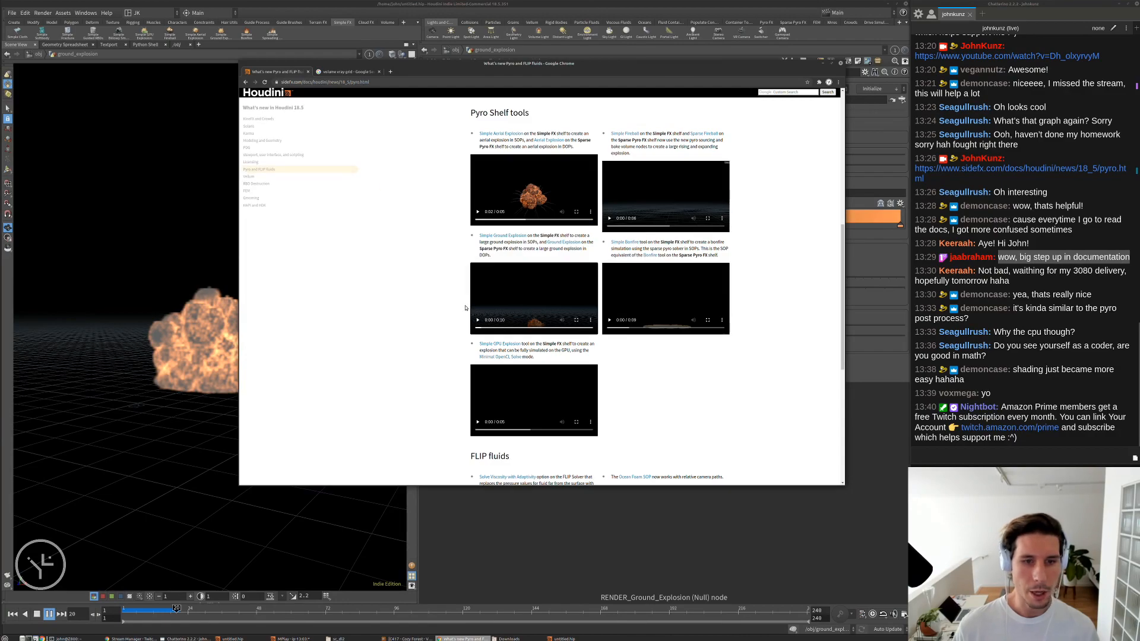
click(576, 320)
click(14, 626)
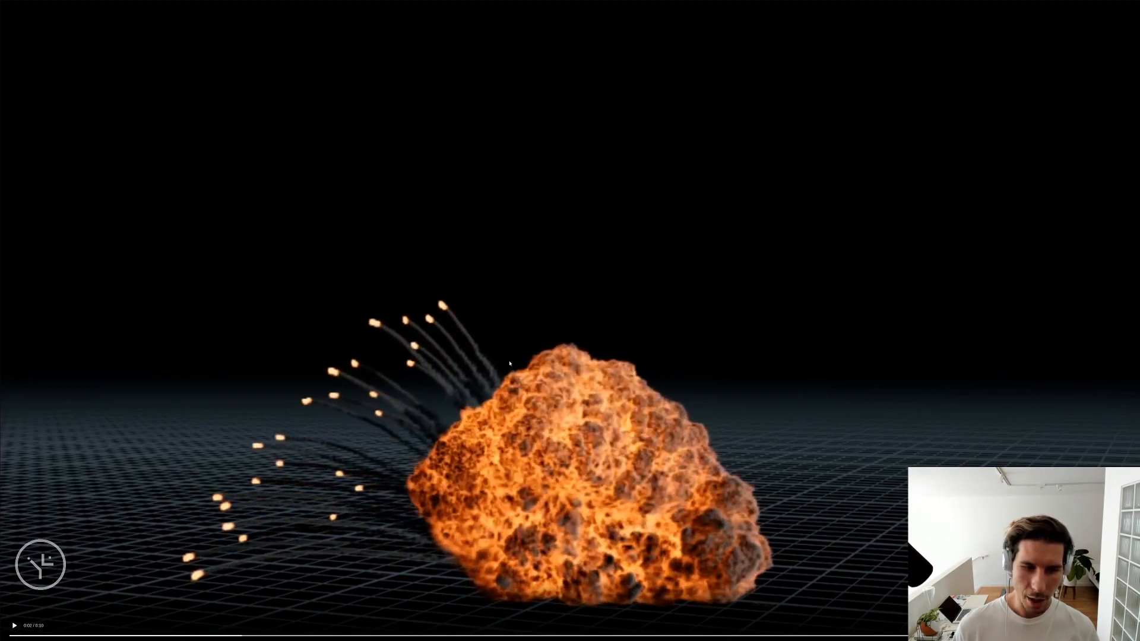
click(459, 331)
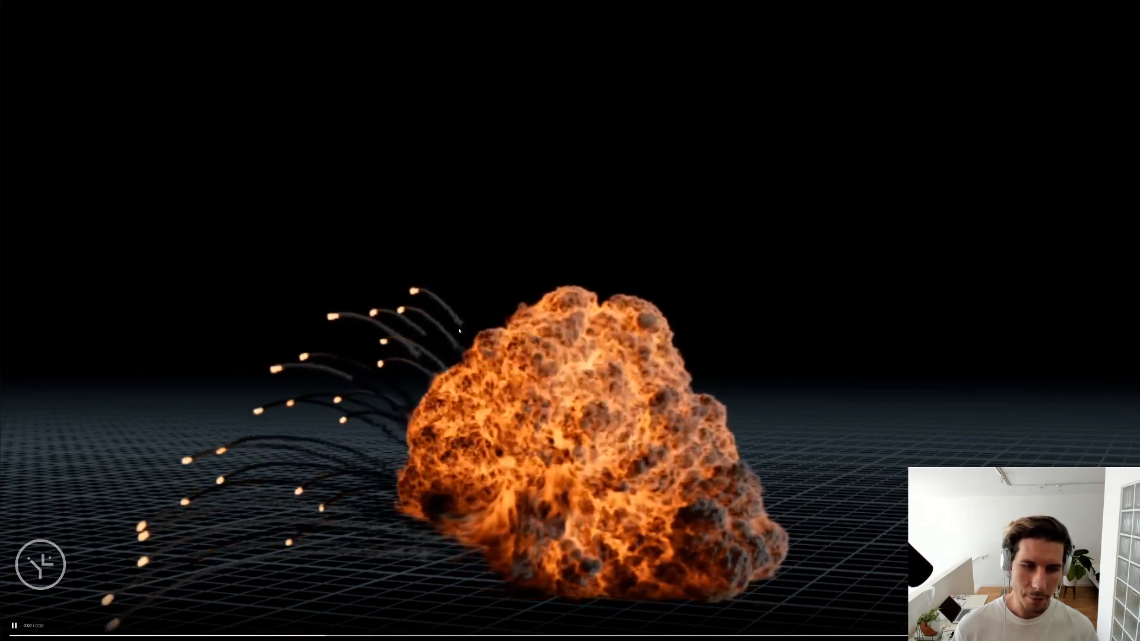
click(356, 343)
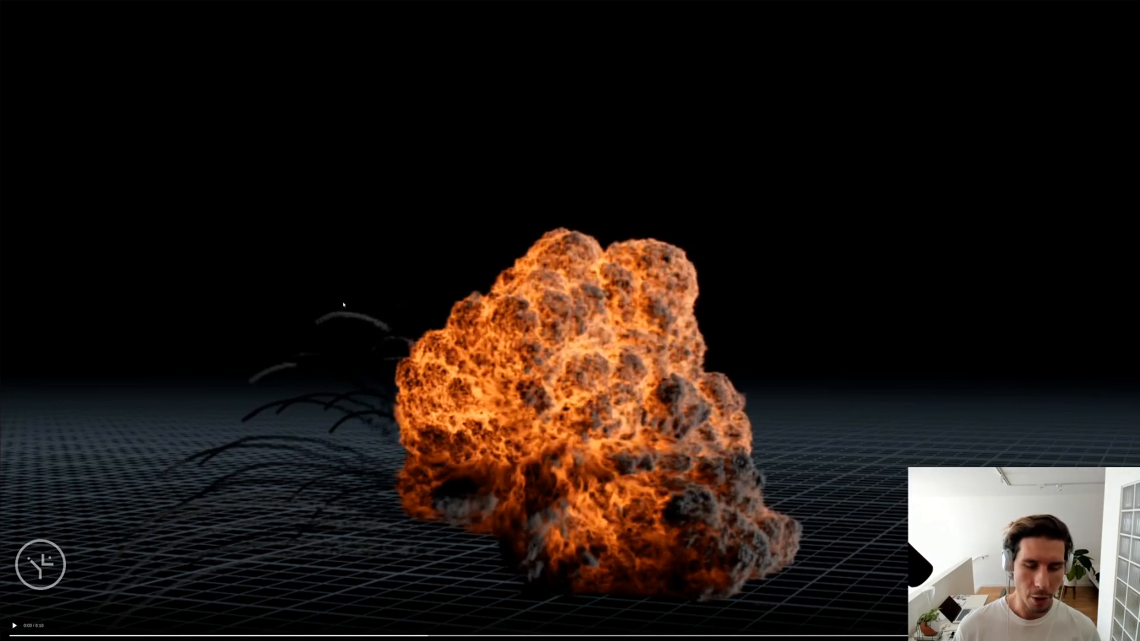
key(Escape)
key(alt+Tab)
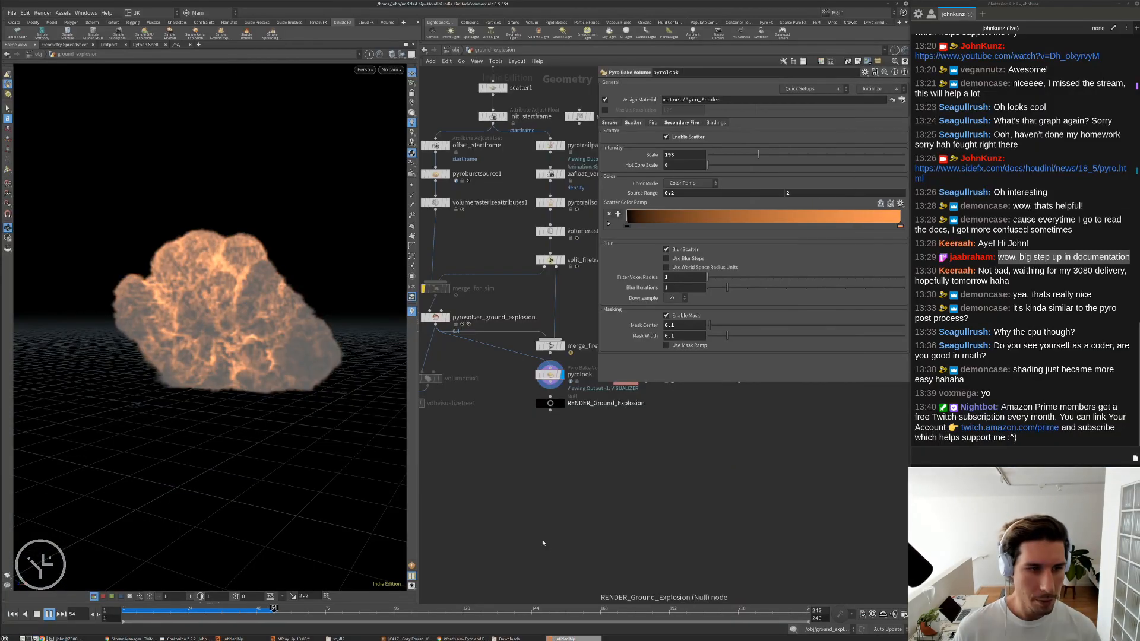
- Stop the explosion playback, inspect the result from another angle and return to the first frame
key(Escape)
middle_drag(546, 305, 520, 340)
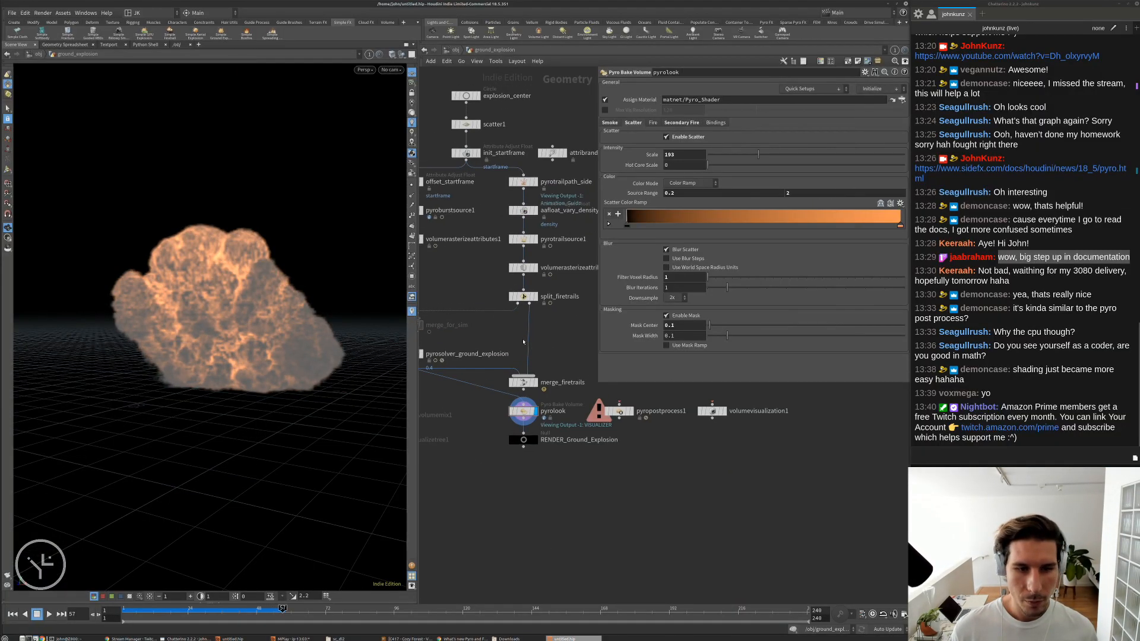
scroll(522, 340, down, 3)
drag(270, 335, 248, 305)
key(ctrl+Up)
- Enable Minimal OpenCL Solve in the advanced solving settings of pyrosolver_ground_explosion
scroll(449, 358, up, 4)
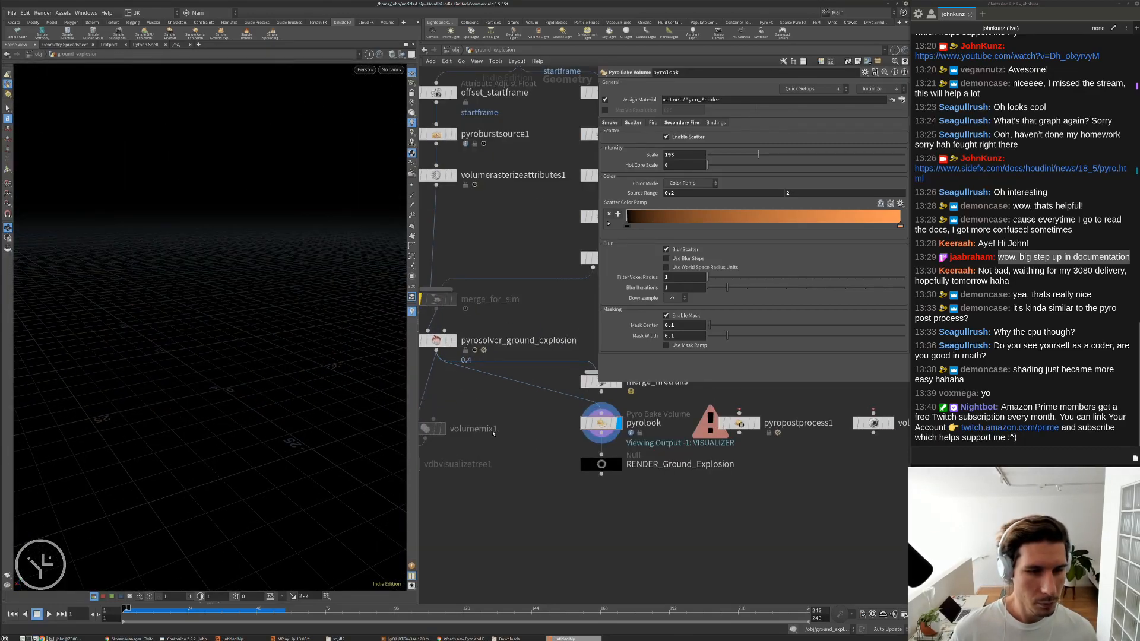
middle_drag(449, 358, 480, 363)
click(470, 343)
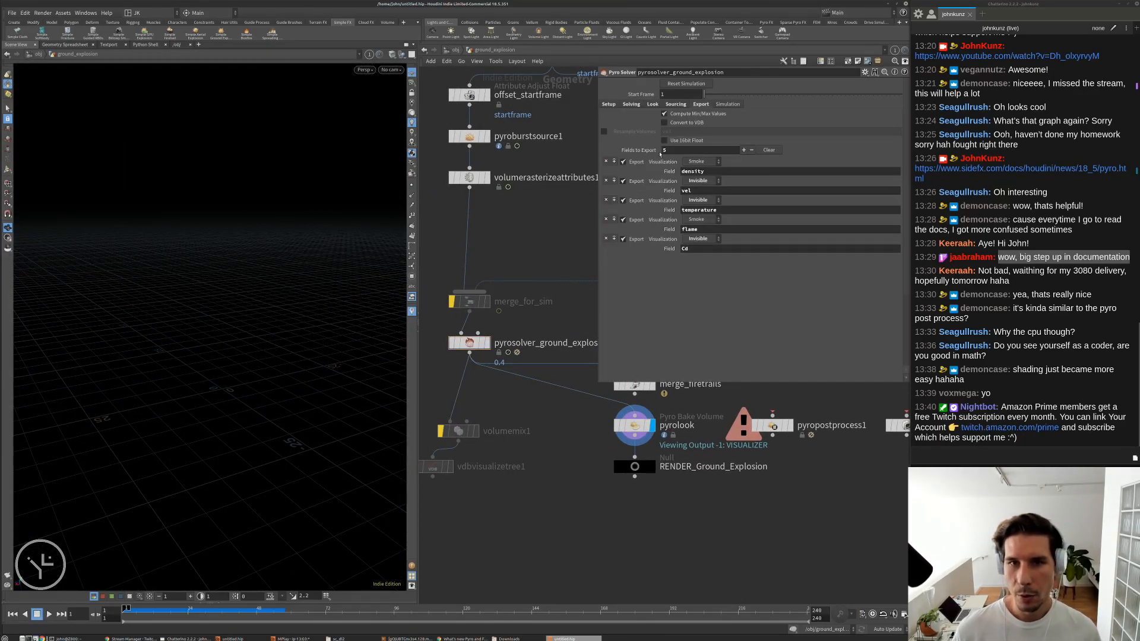
click(633, 105)
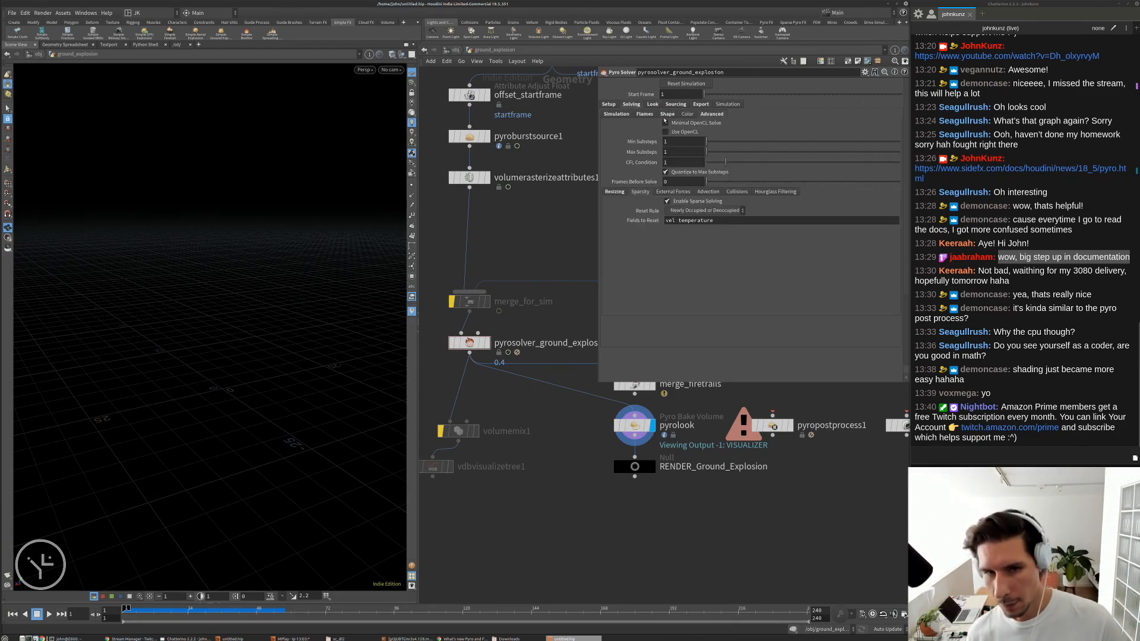
click(653, 104)
click(631, 104)
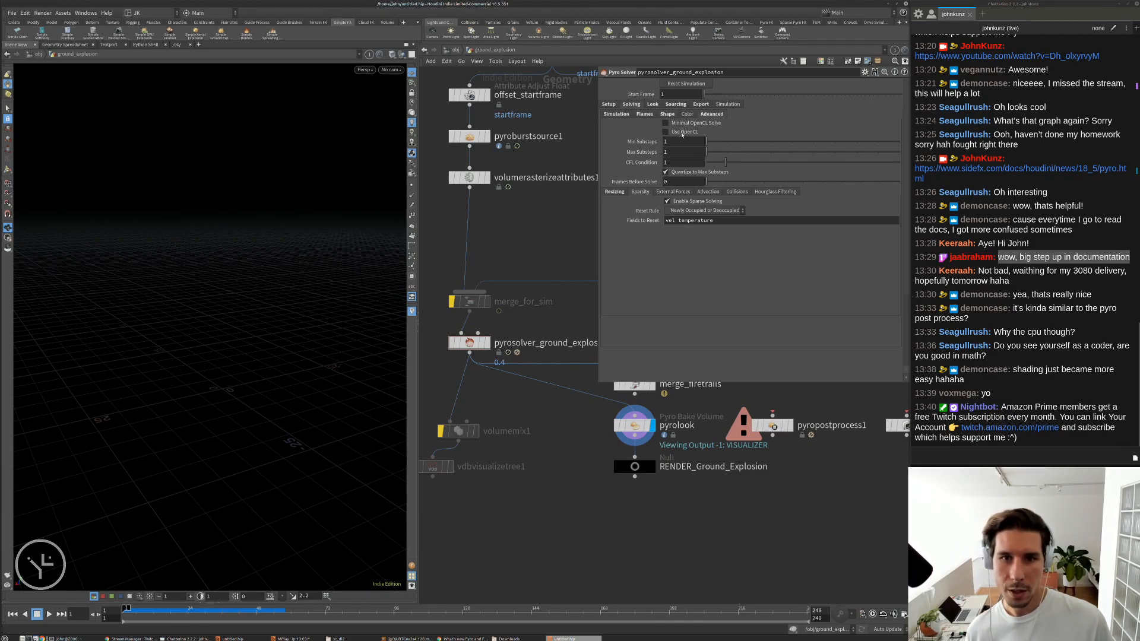
click(682, 124)
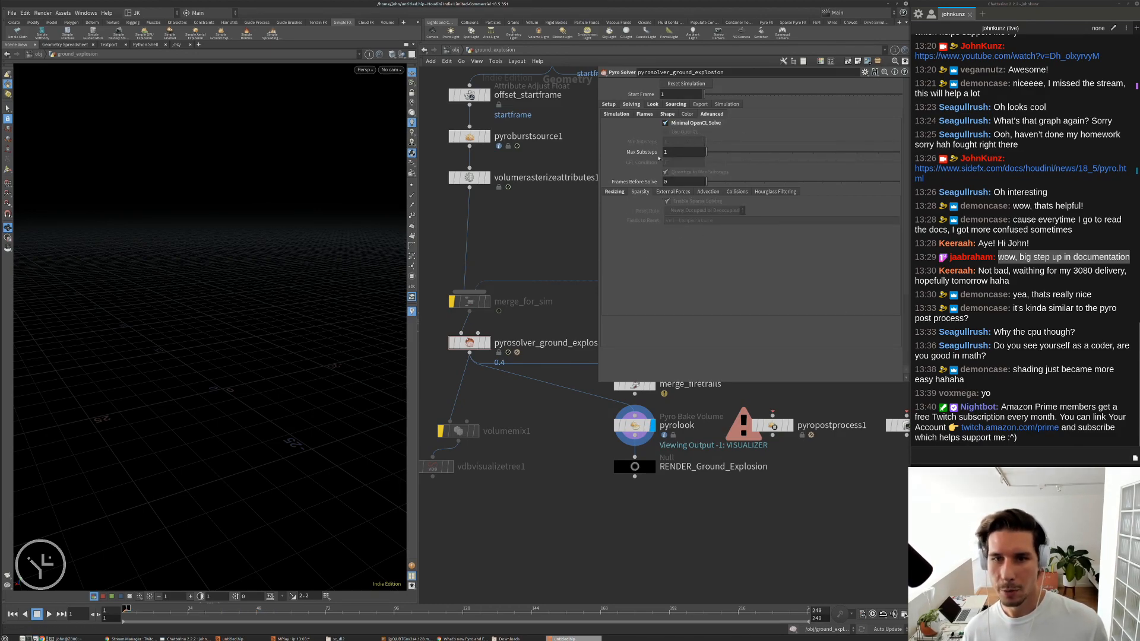
- Move pyrolook and RENDER_Ground_Explosion directly below the pyro solver, and shift volumemix1 and vdbvisualizetree1 aside
scroll(549, 314, down, 2)
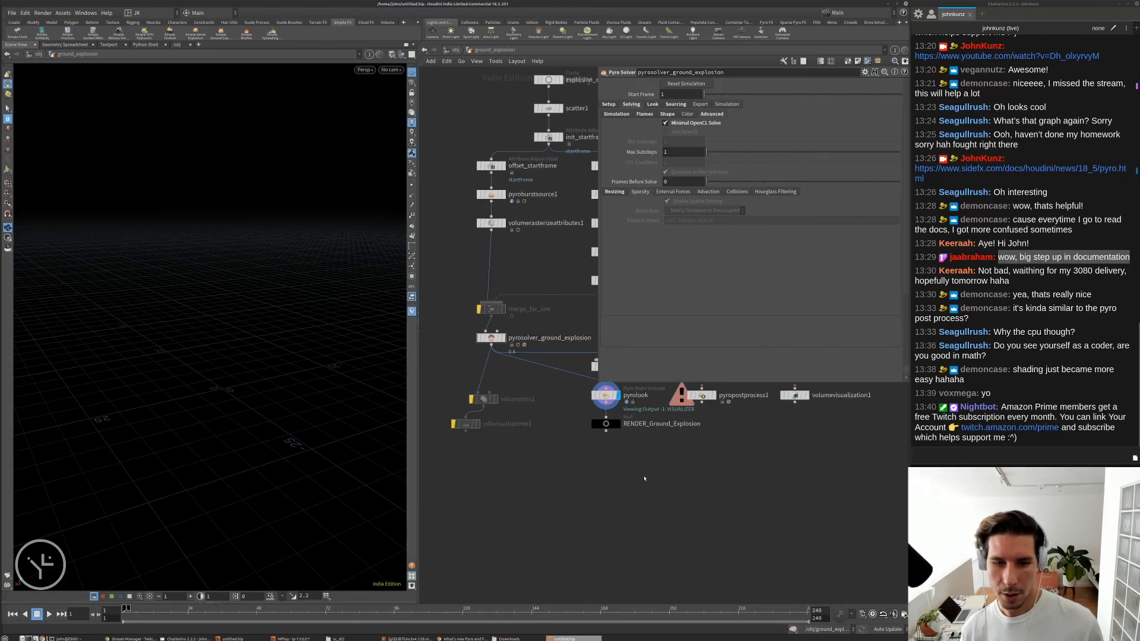
drag(638, 462, 609, 391)
drag(608, 398, 493, 472)
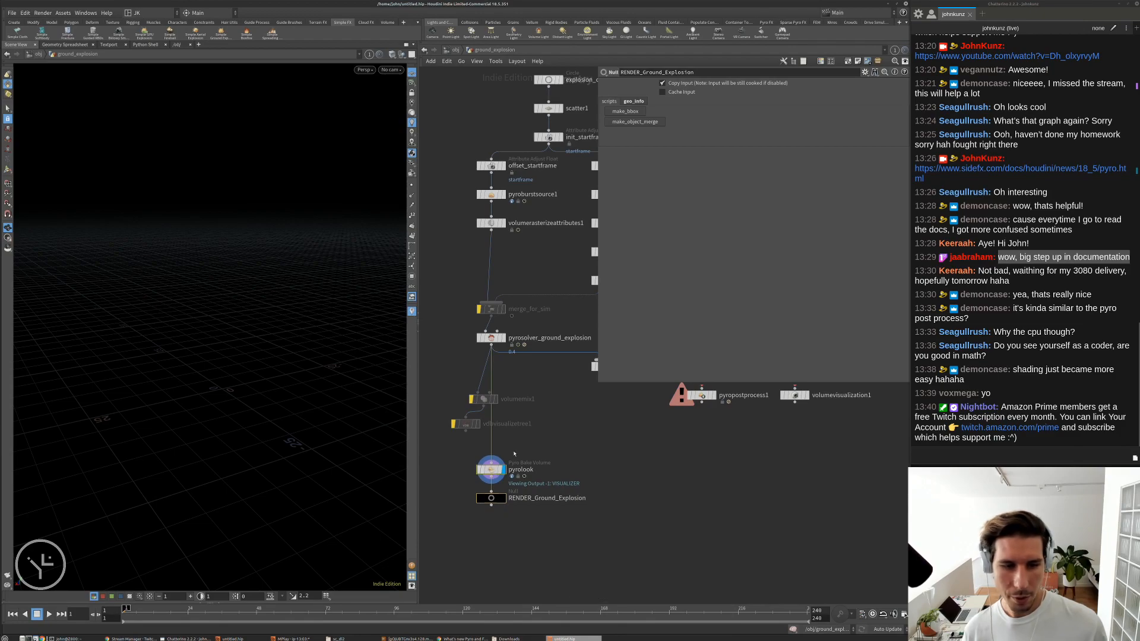
middle_drag(476, 423, 520, 411)
drag(527, 389, 509, 389)
drag(501, 444, 454, 389)
- Check the pyro solver's Simulation settings, play the OpenCL simulation and return to the first frame
click(534, 326)
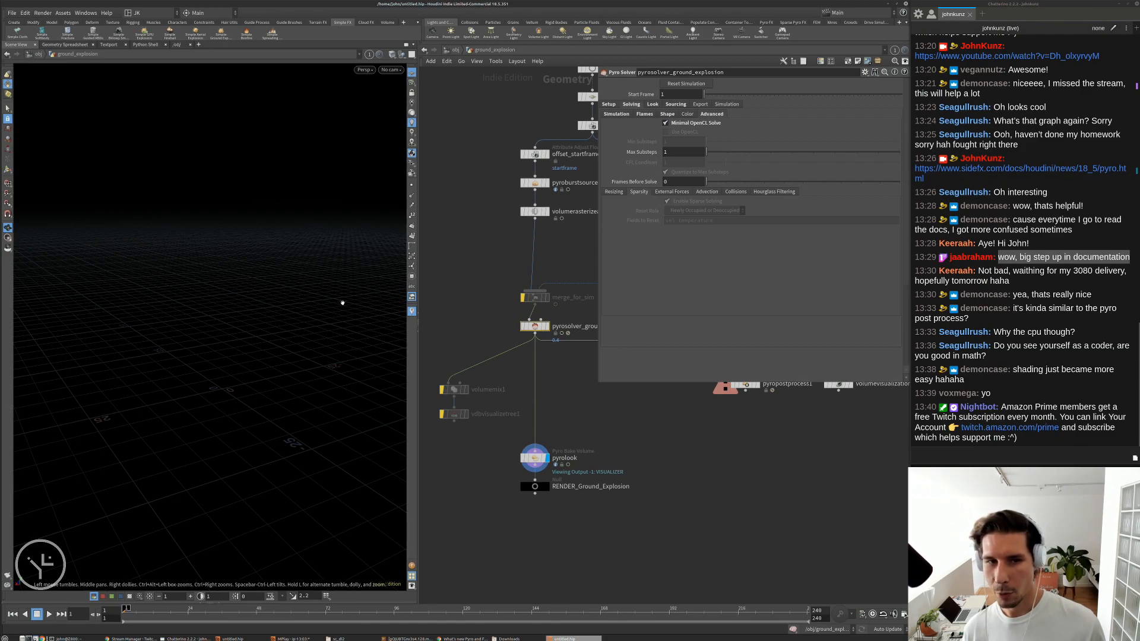
click(727, 104)
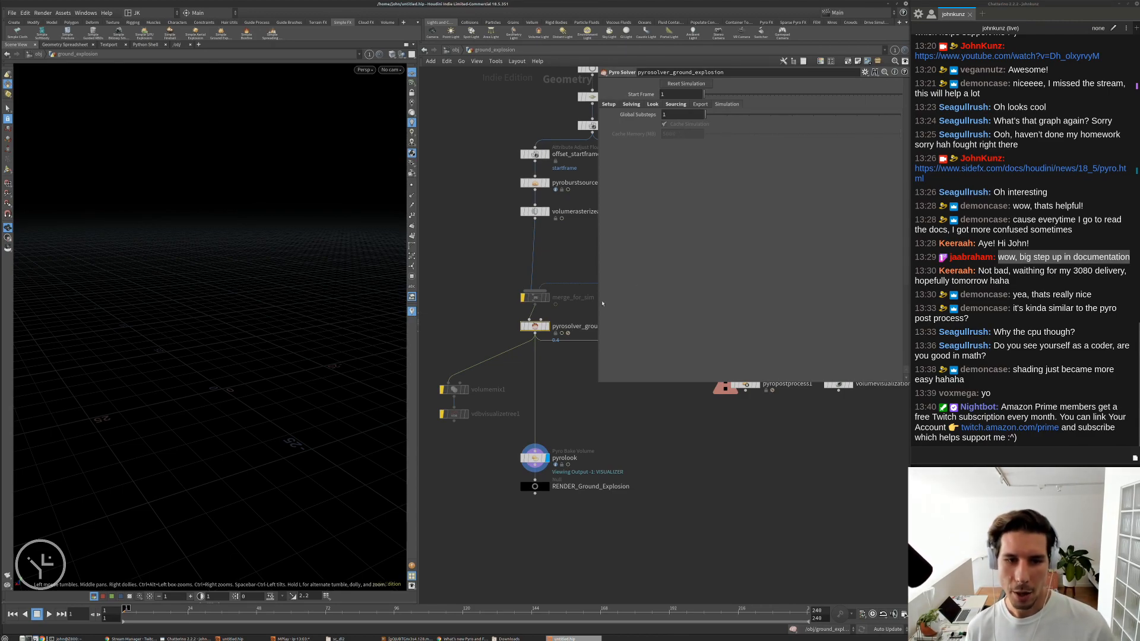
scroll(540, 408, down, 3)
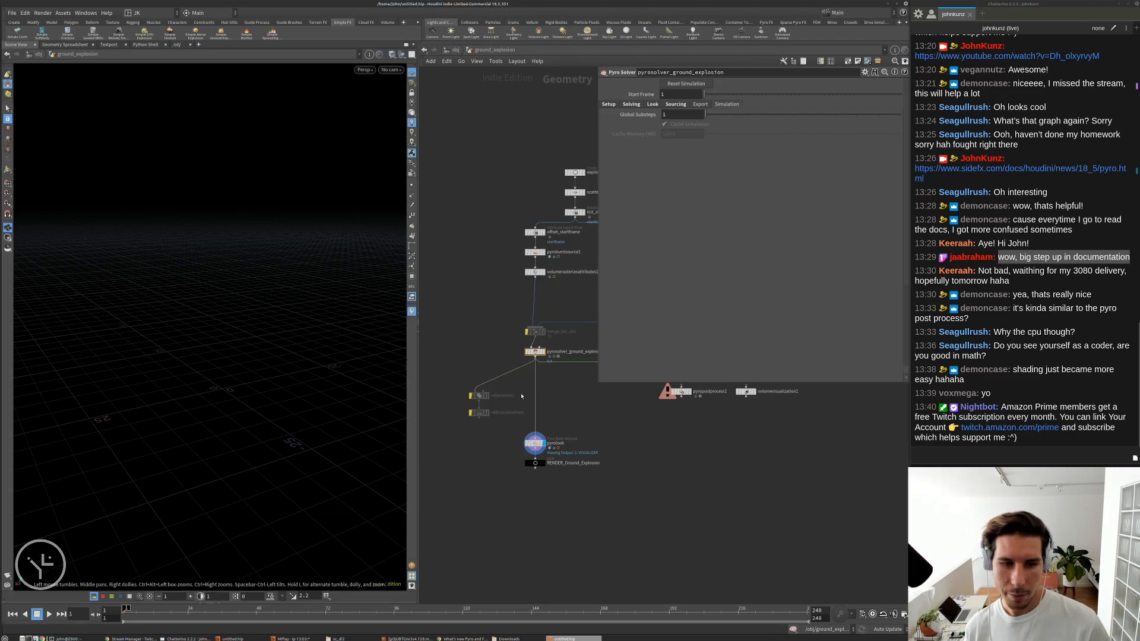
scroll(521, 396, up, 4)
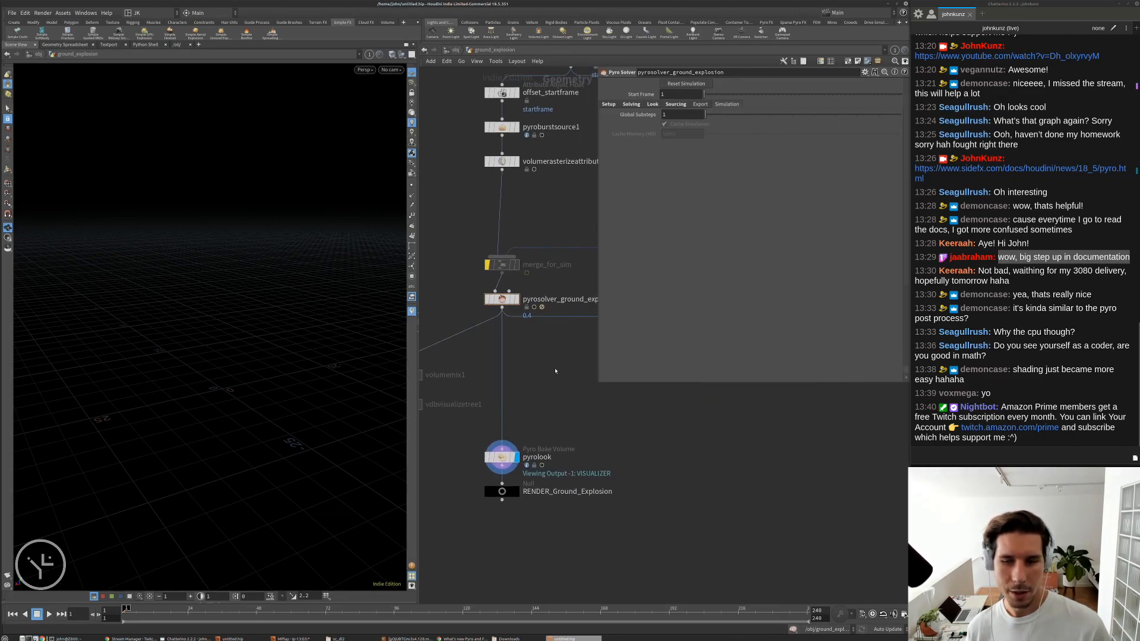
key(Up)
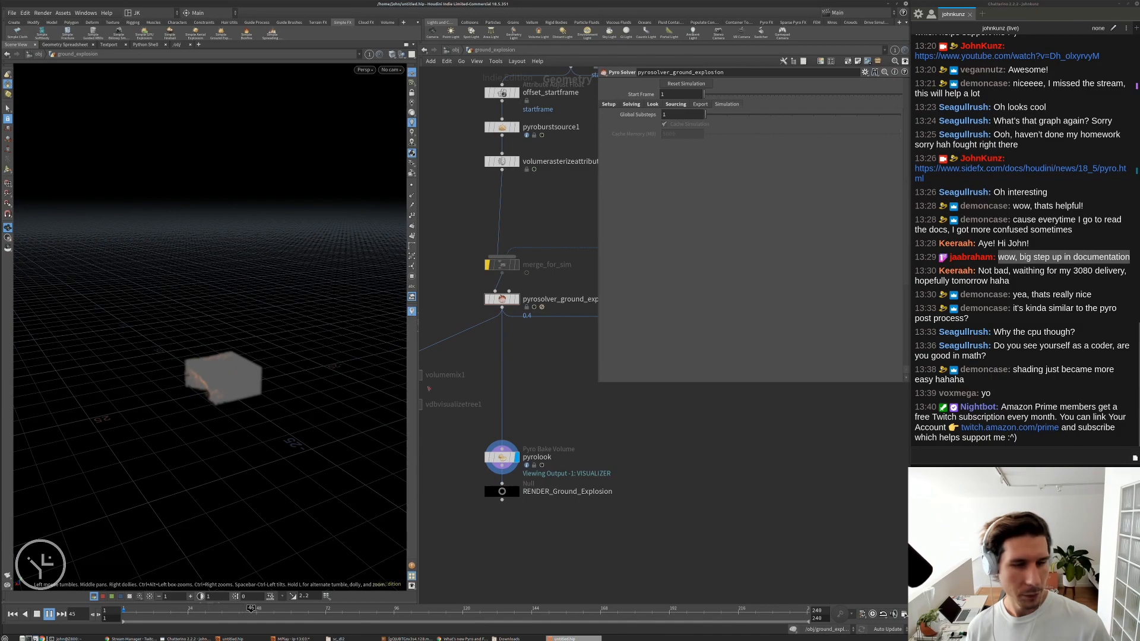
key(ctrl+Up)
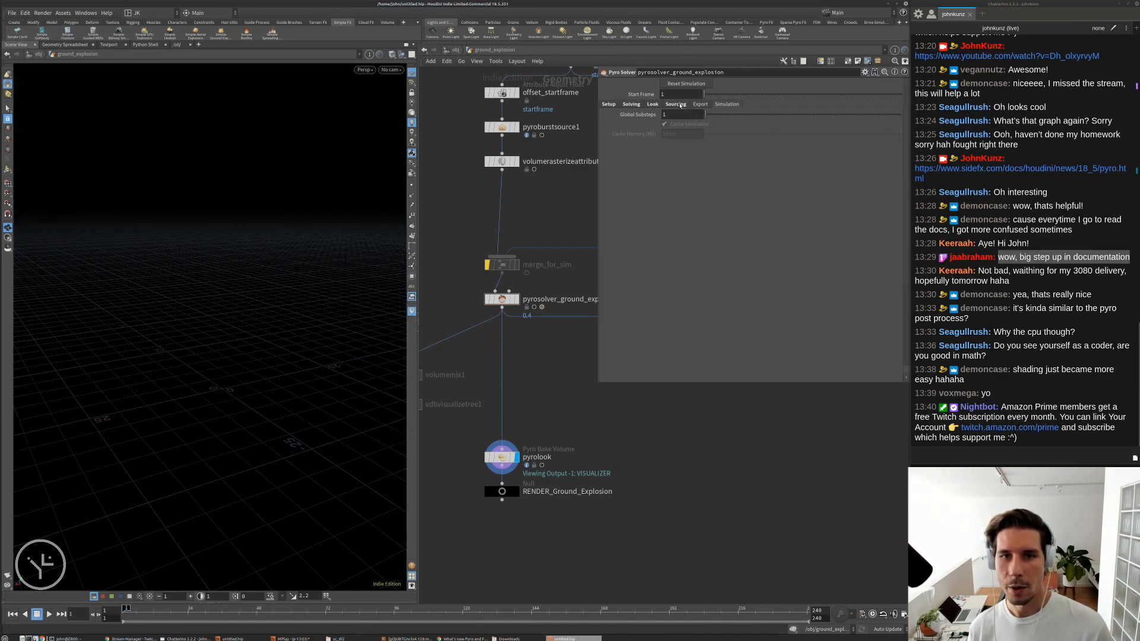
- Examine the pyro solver's sourcing, look and solving settings
click(676, 105)
click(651, 103)
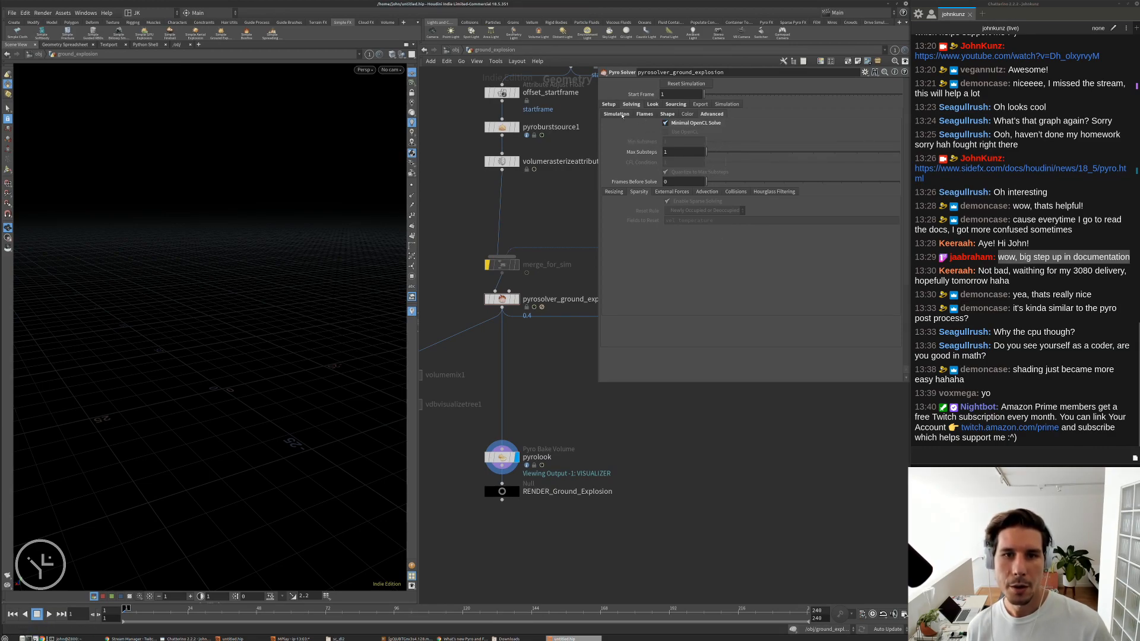
- Play the explosion simulation with the current solver setup and return to the first frame
click(611, 105)
key(Up)
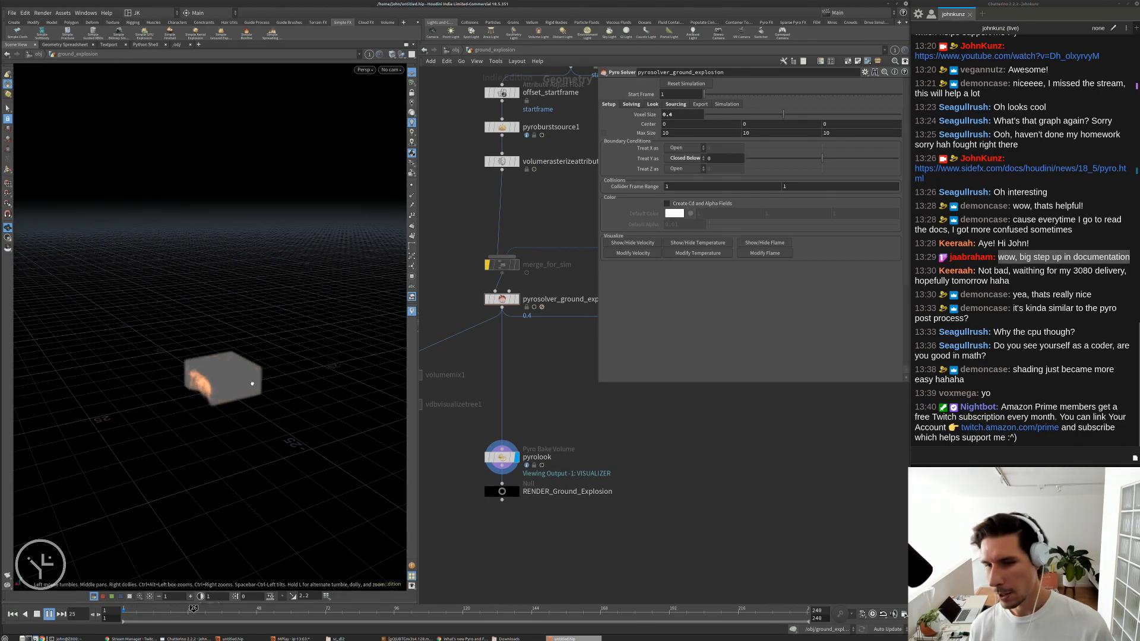
key(ctrl+Up)
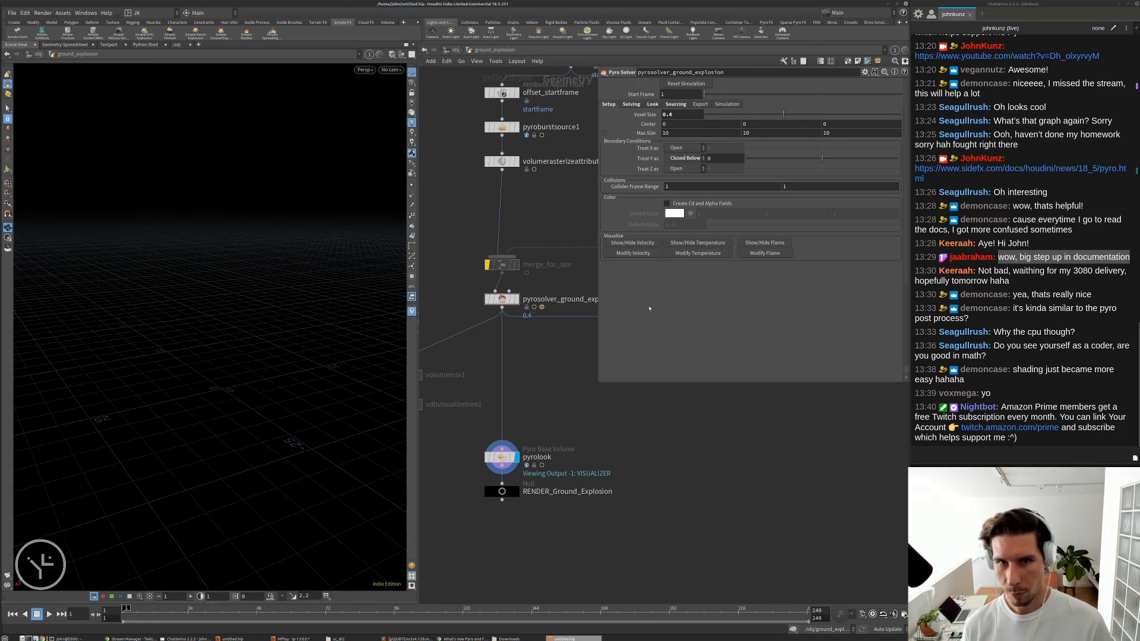
- Turn off Minimal OpenCL Solve on pyrosolver_ground_explosion, play the simulation for comparison and return to the first frame
click(687, 105)
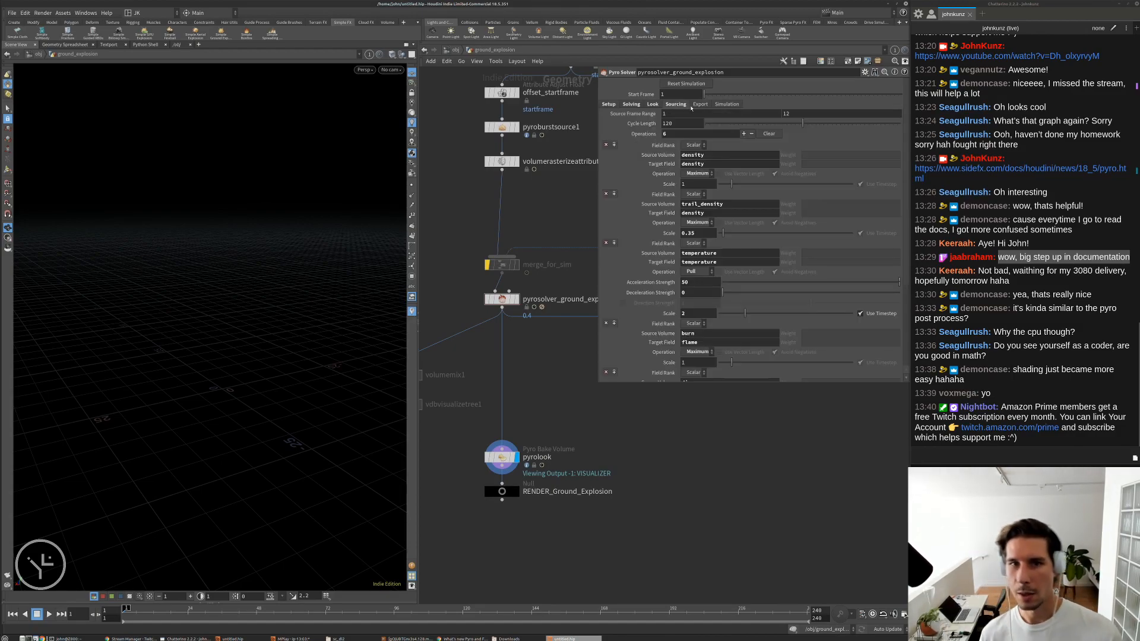
click(652, 104)
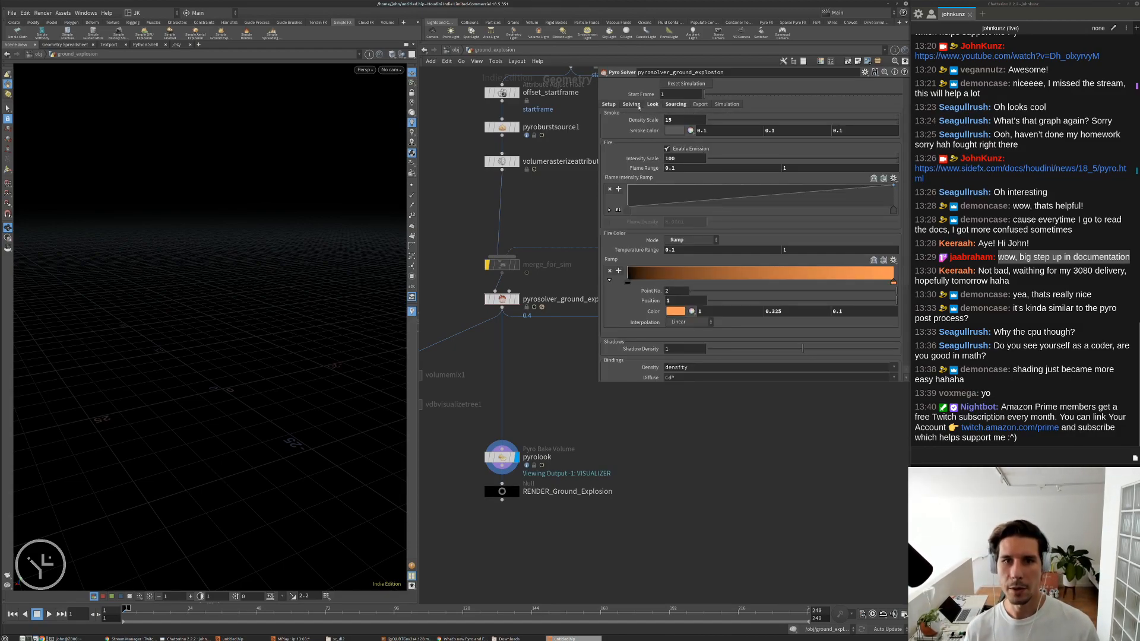
click(637, 105)
click(676, 126)
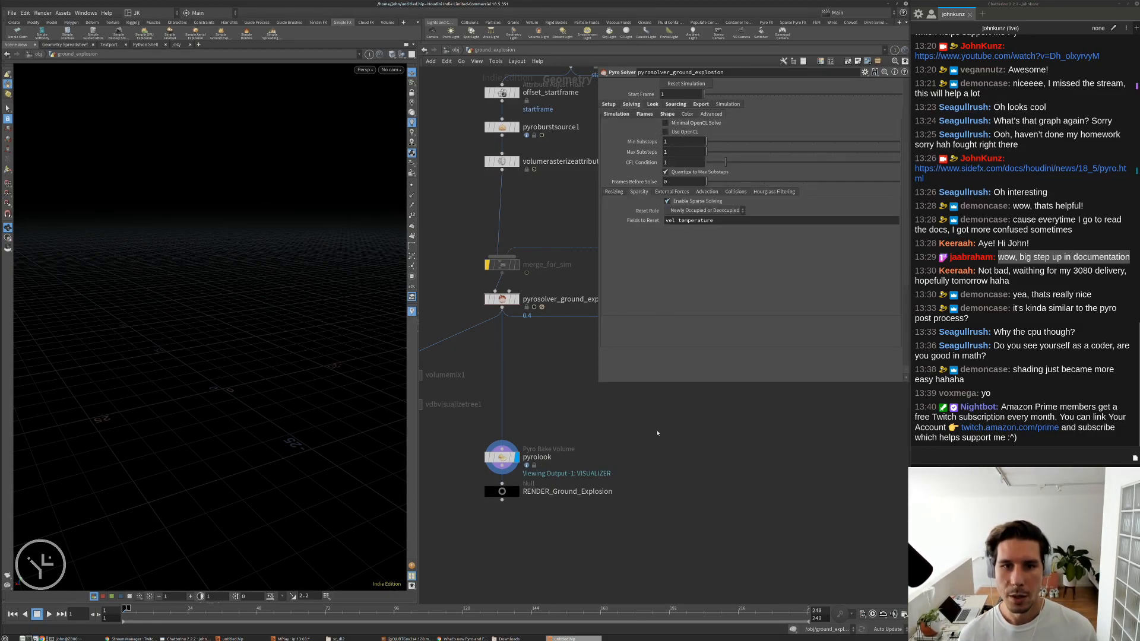
key(Up)
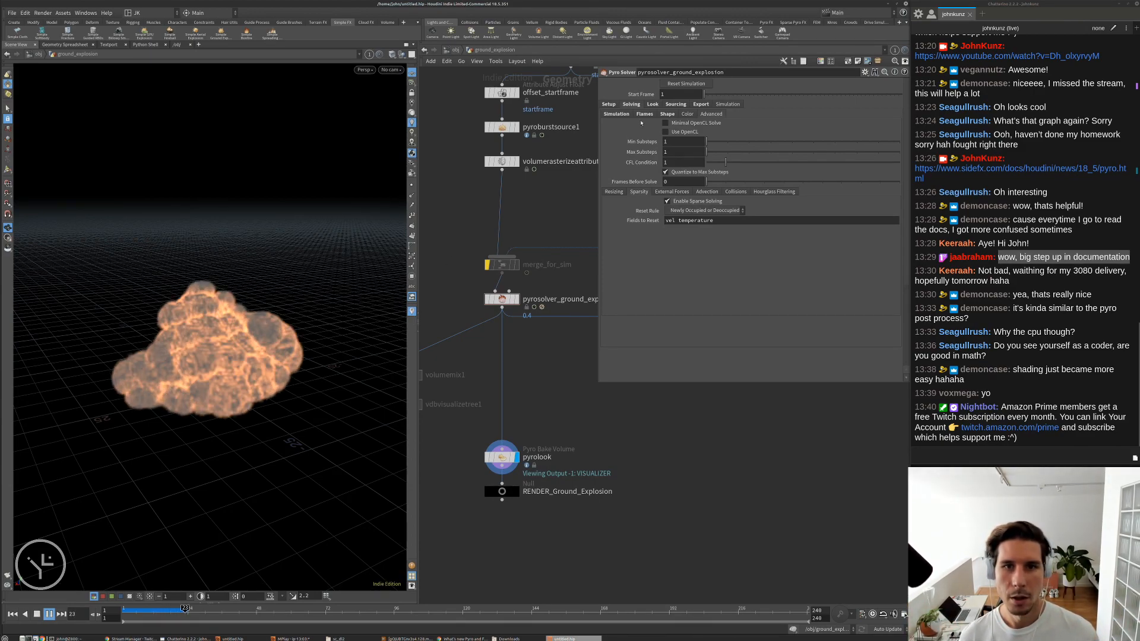
key(ctrl+Up)
- Check the solver's setup, sourcing and look settings, and turn Minimal OpenCL Solve back on
click(611, 103)
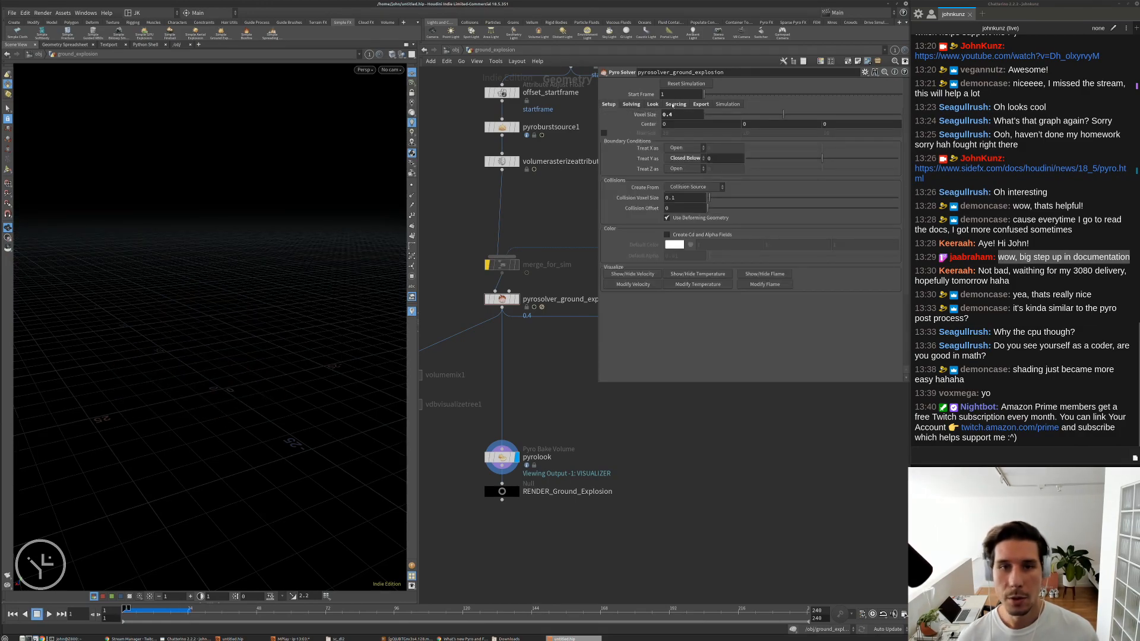
click(674, 105)
click(652, 104)
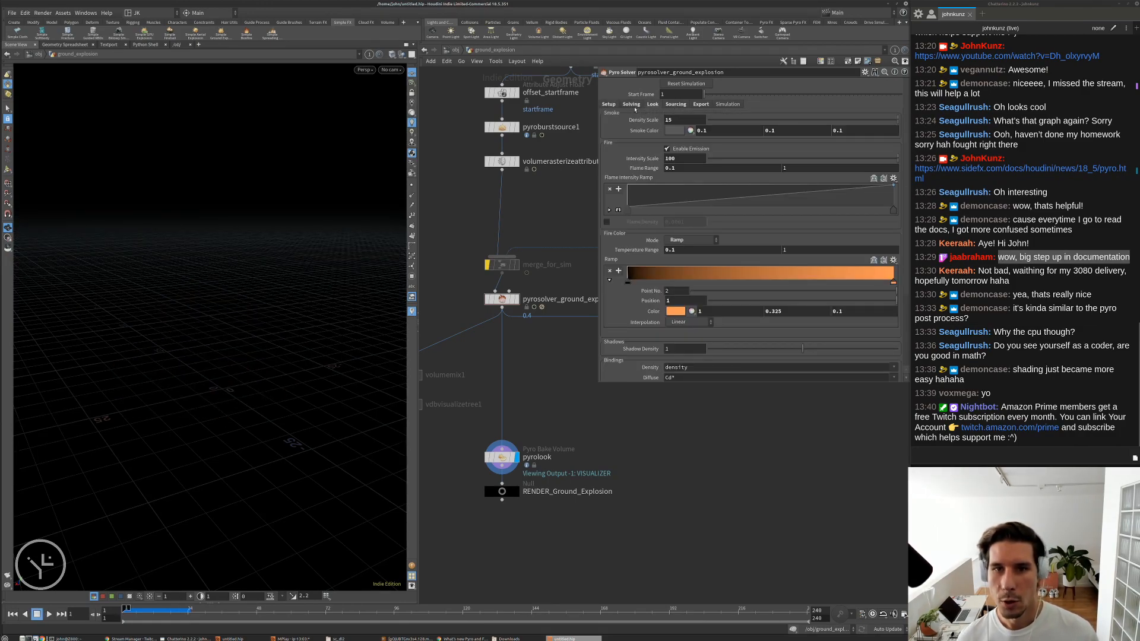
click(631, 104)
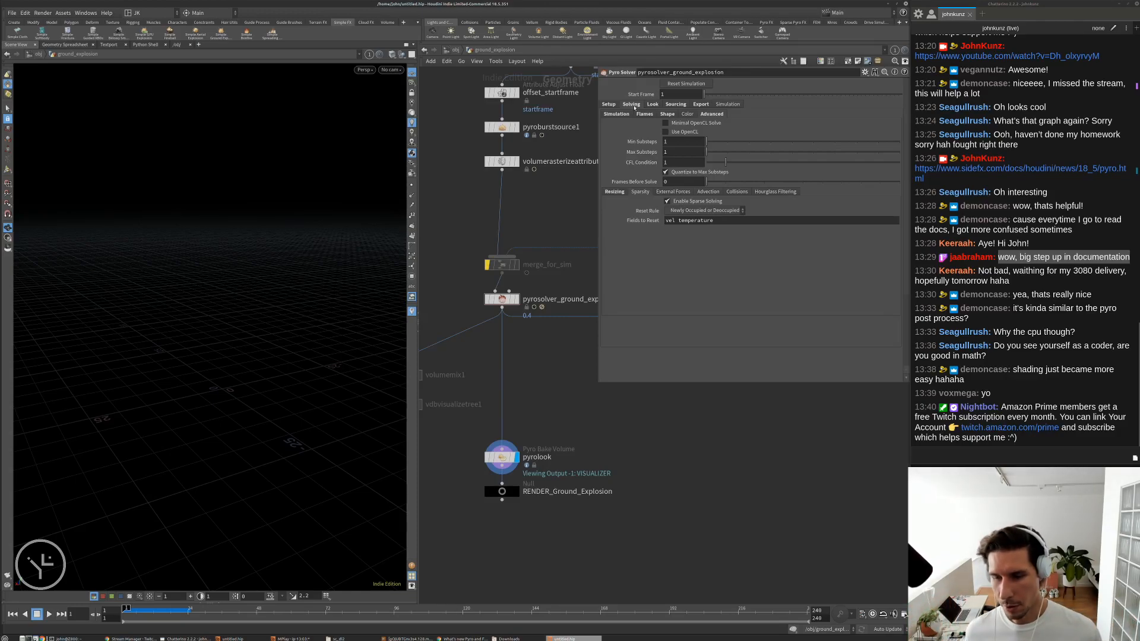
click(665, 122)
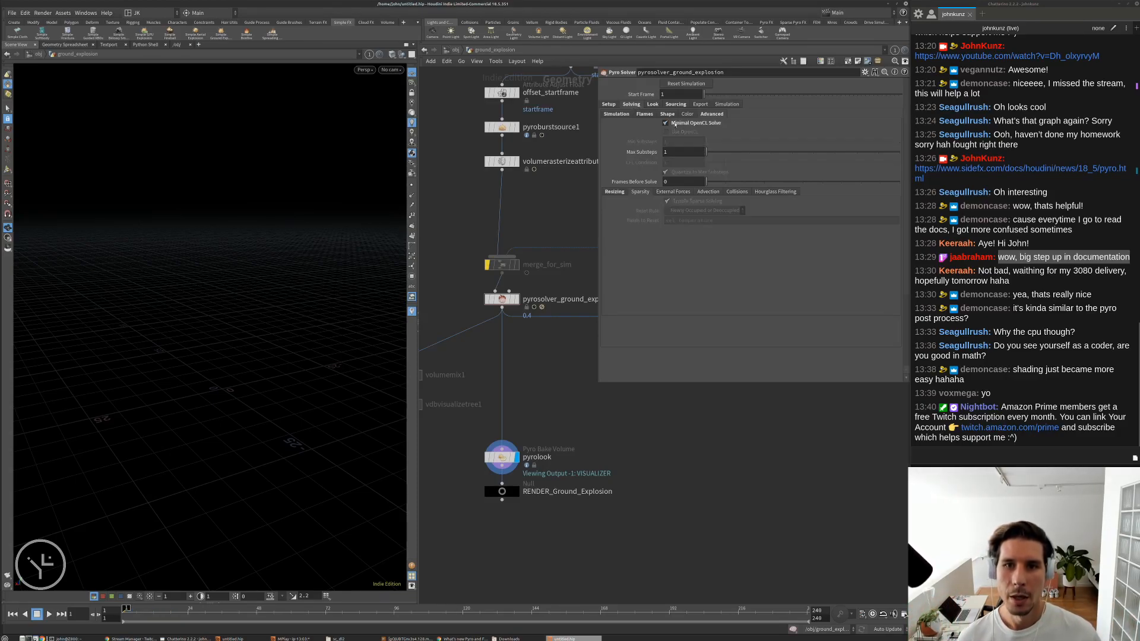
- Set the pyro solver's Max Size to 44, 20, 44
click(609, 106)
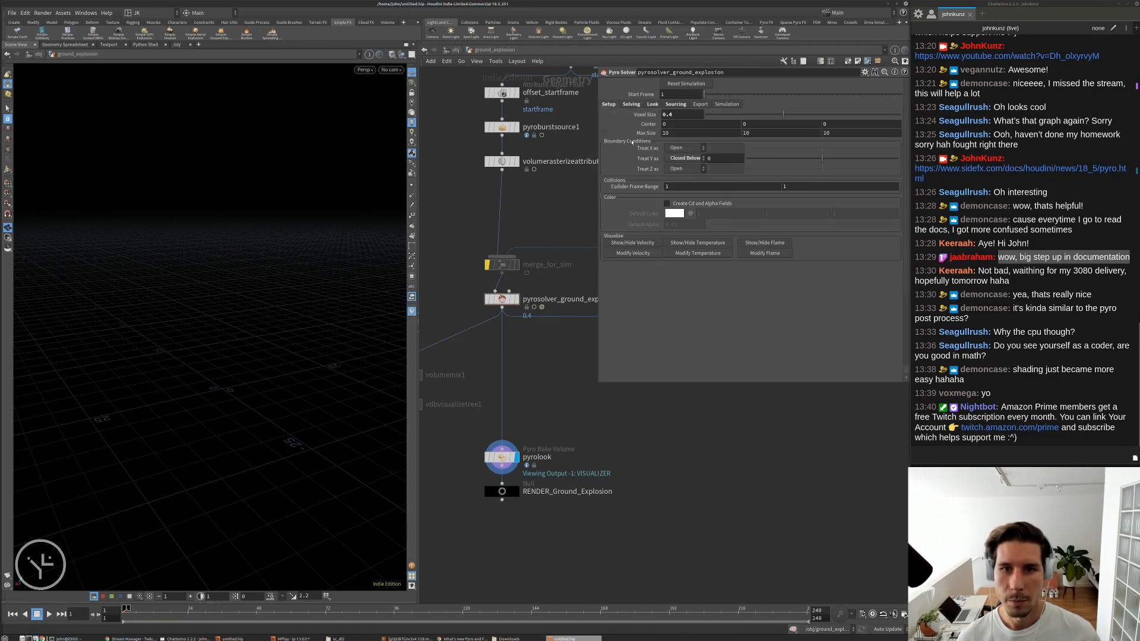
double_click(677, 133)
text(44)
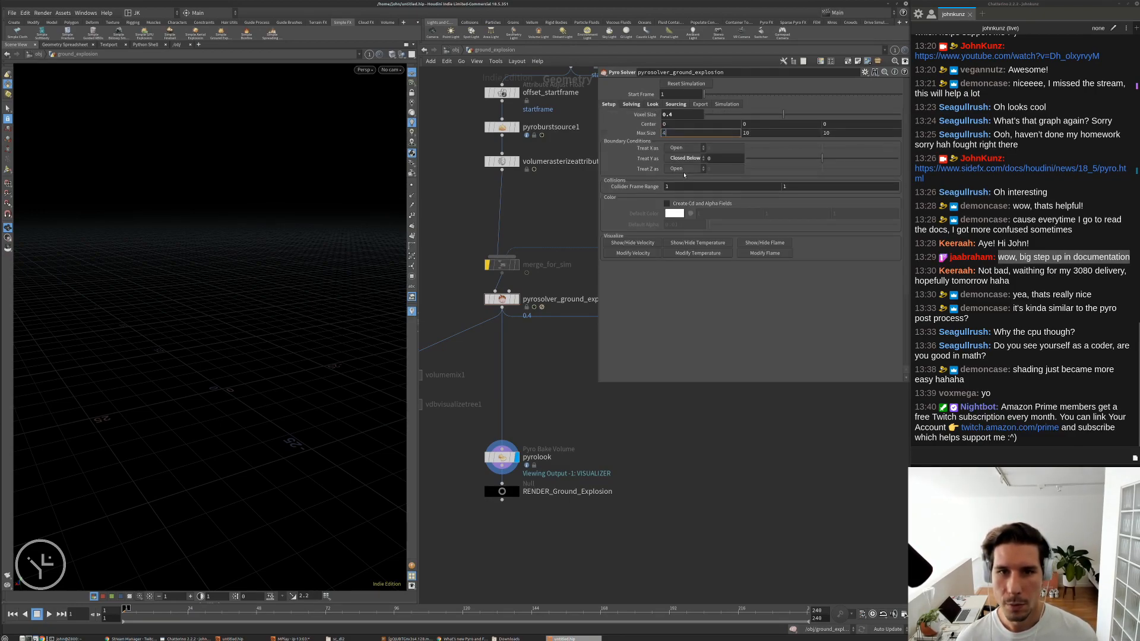
key(Tab)
key(Tab)
double_click(766, 133)
key(Return)
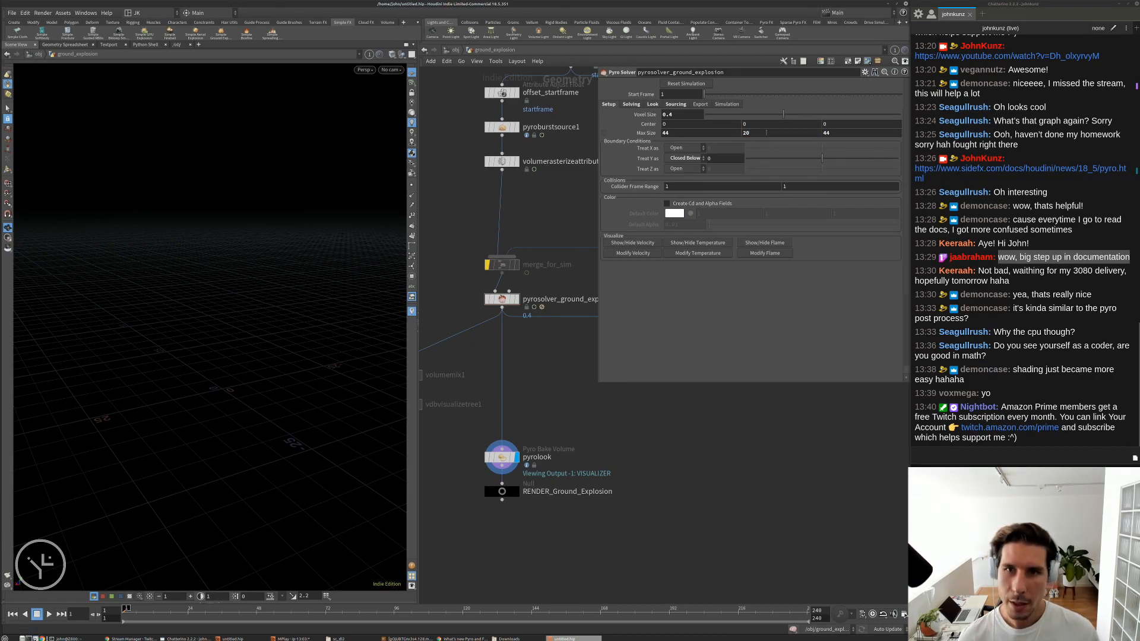
- Set the solver's Center Y to 5, play the simulation and view the explosion from a lower angle
double_click(764, 124)
text(5)
key(Return)
key(Up)
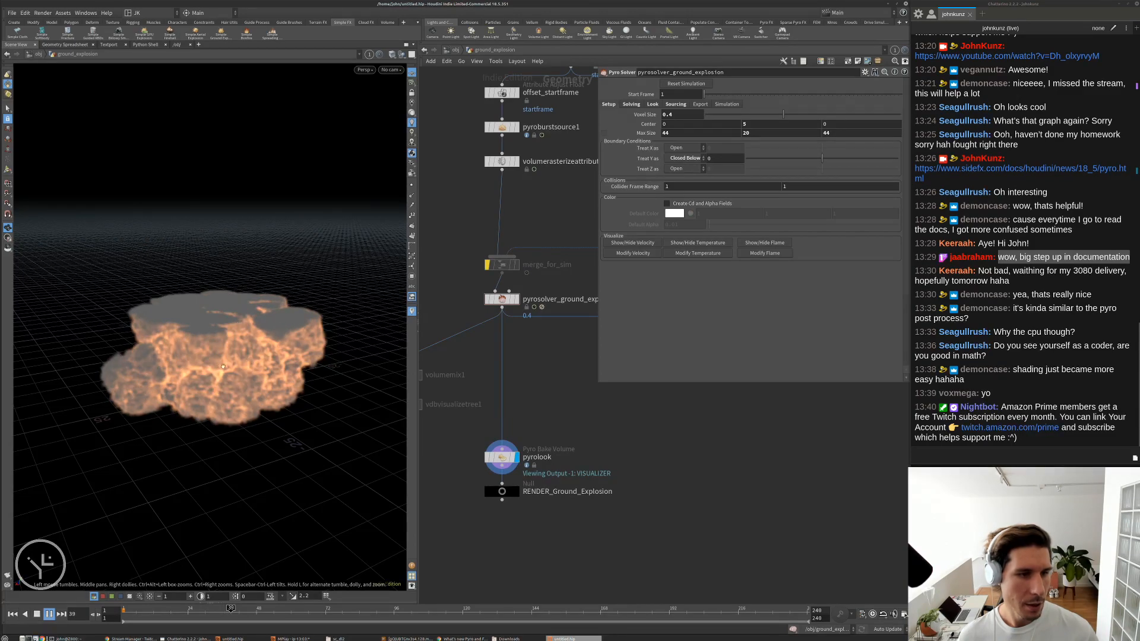
key(Up)
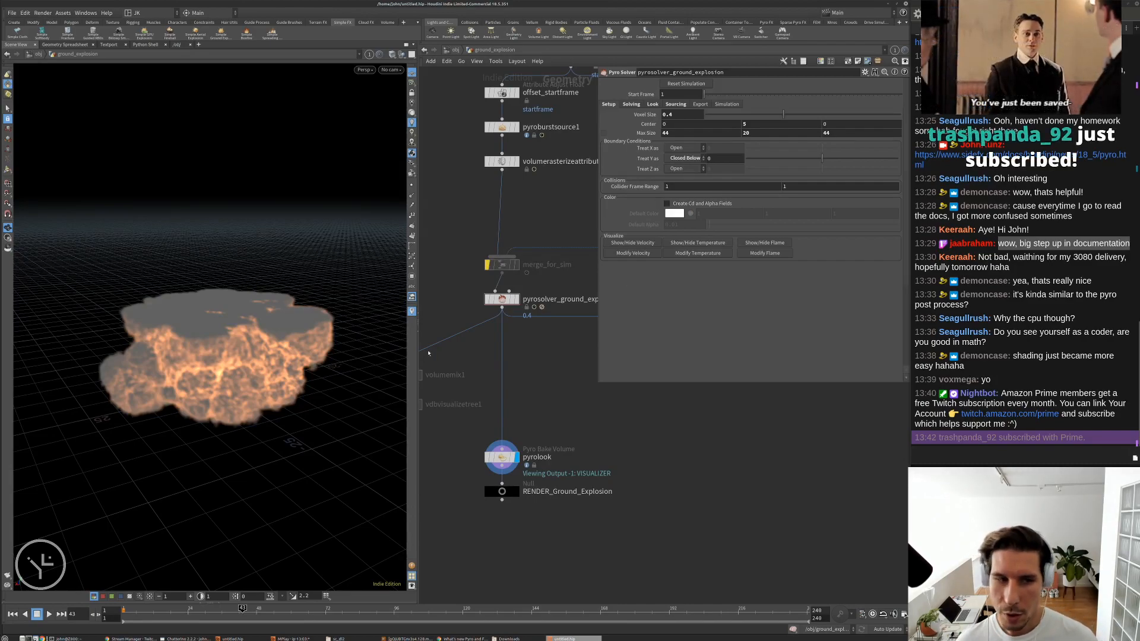
mouse_move(237, 333)
mouse_down()
mouse_move(234, 396)
mouse_move(256, 335)
mouse_up()
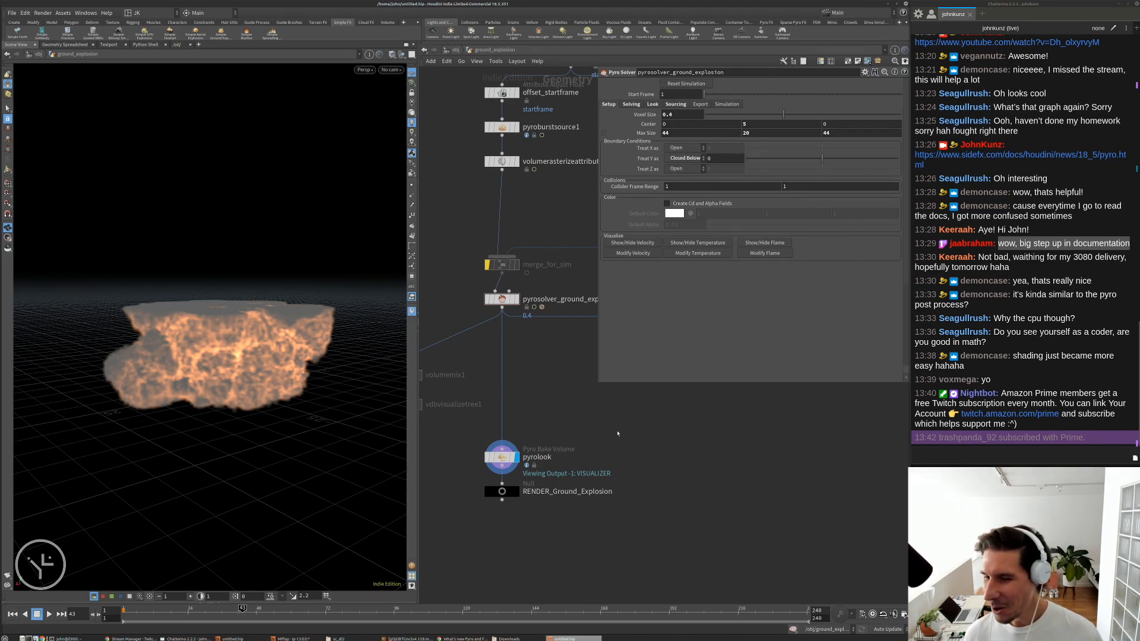
- Replay the simulation from the first frame, rewind it, and set the solver's Max Size Y to 45 and Center Y to 25
key(ctrl+Left)
key(Up)
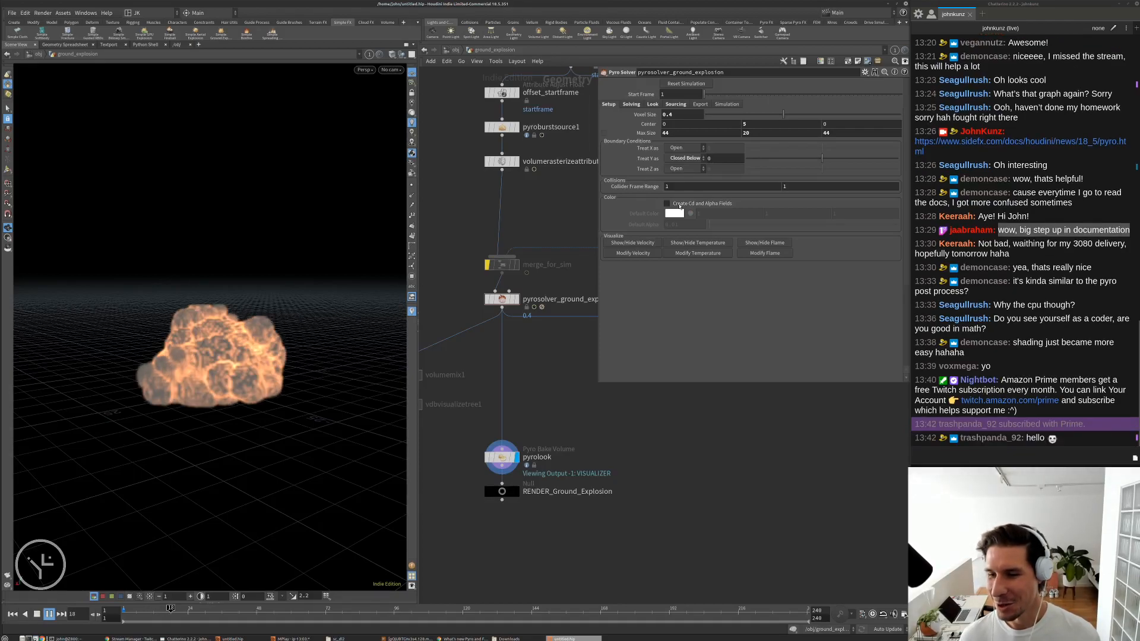
key(ctrl+Up)
double_click(743, 132)
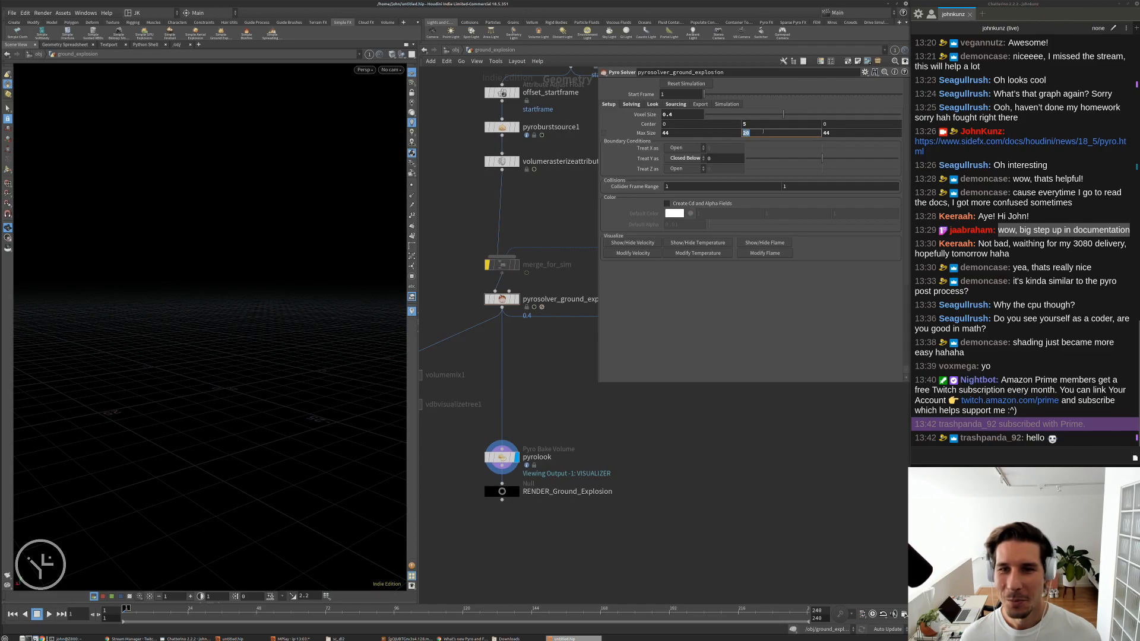
click(757, 125)
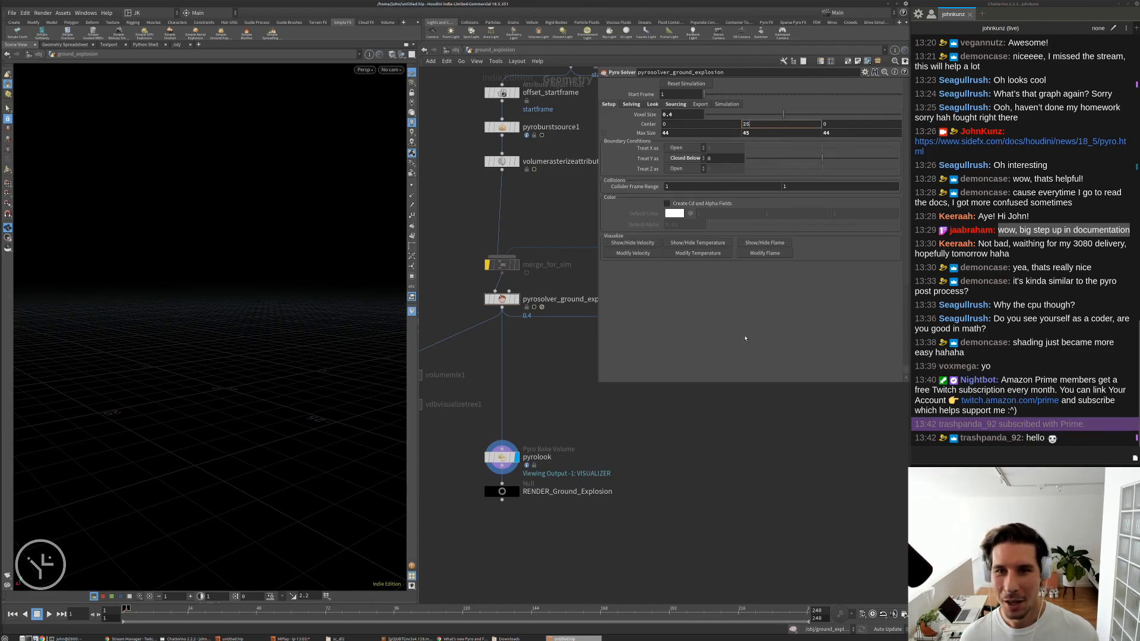
- Add a Volume Bound node fed by pyrosolver_ground_explosion, show it as a template and place it beside the main chain
middle_drag(539, 367, 509, 408)
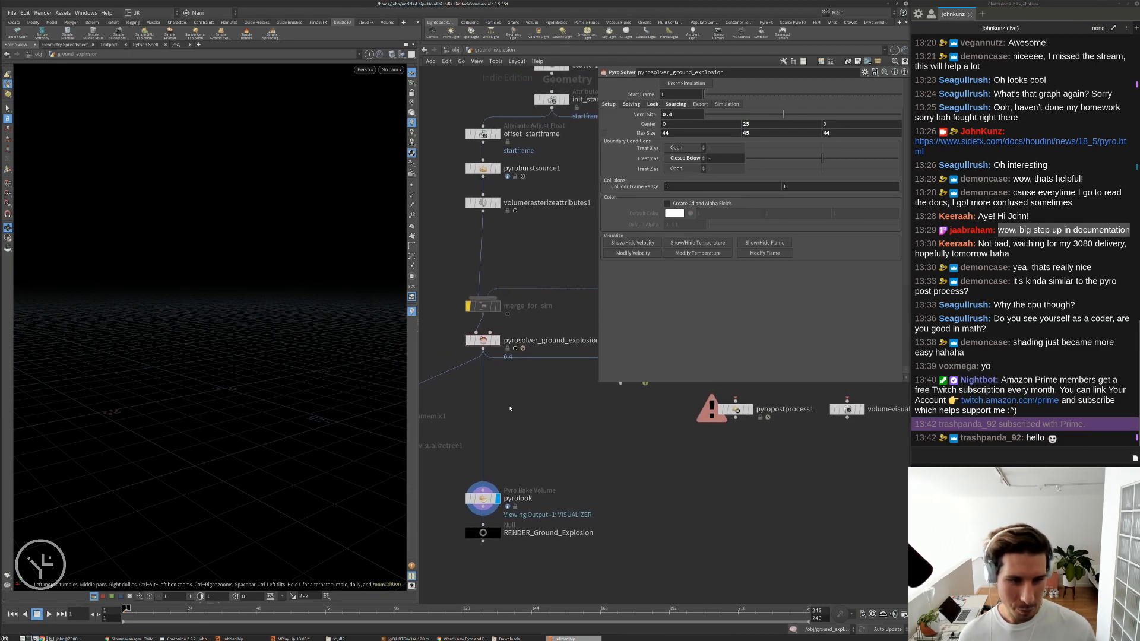
key(Tab)
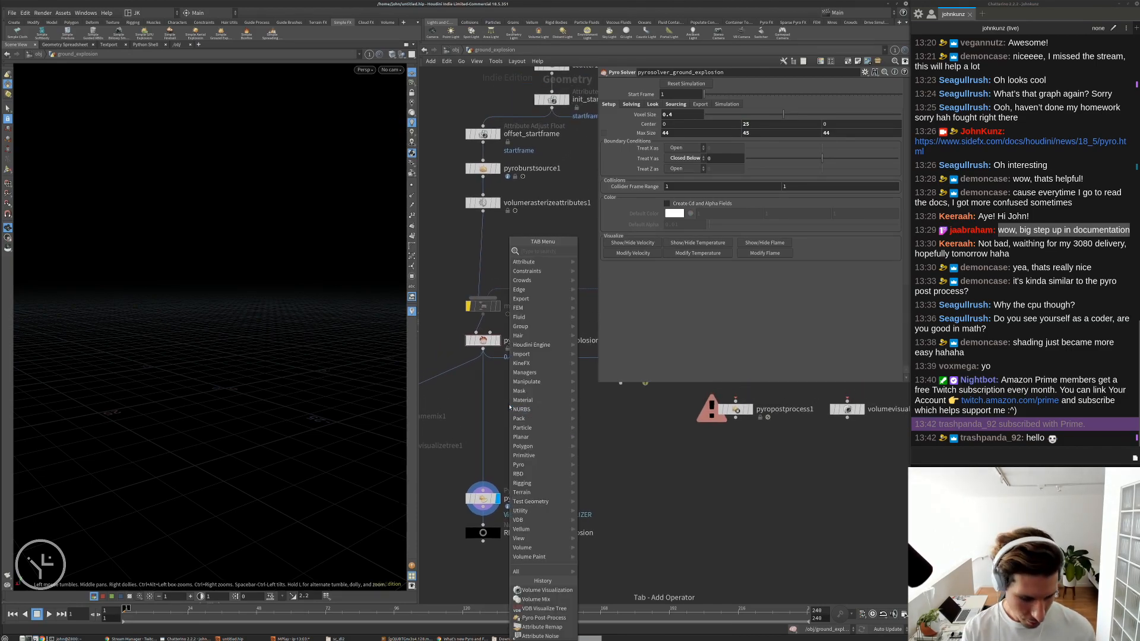
text(po)
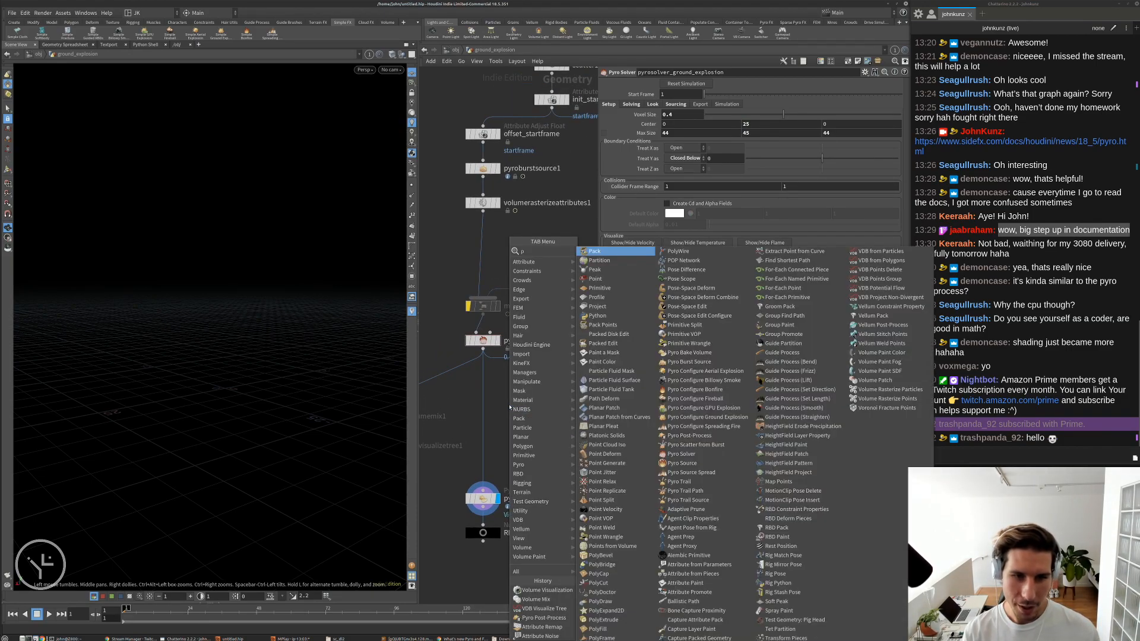
key(BackSpace)
key(BackSpace)
text(bou)
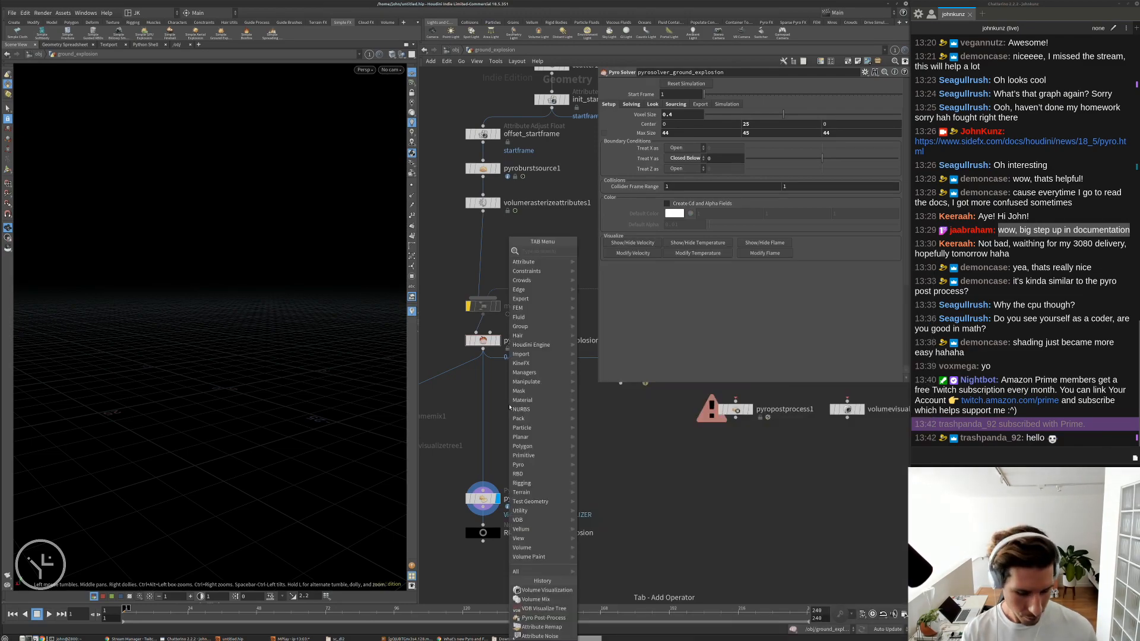
key(Down)
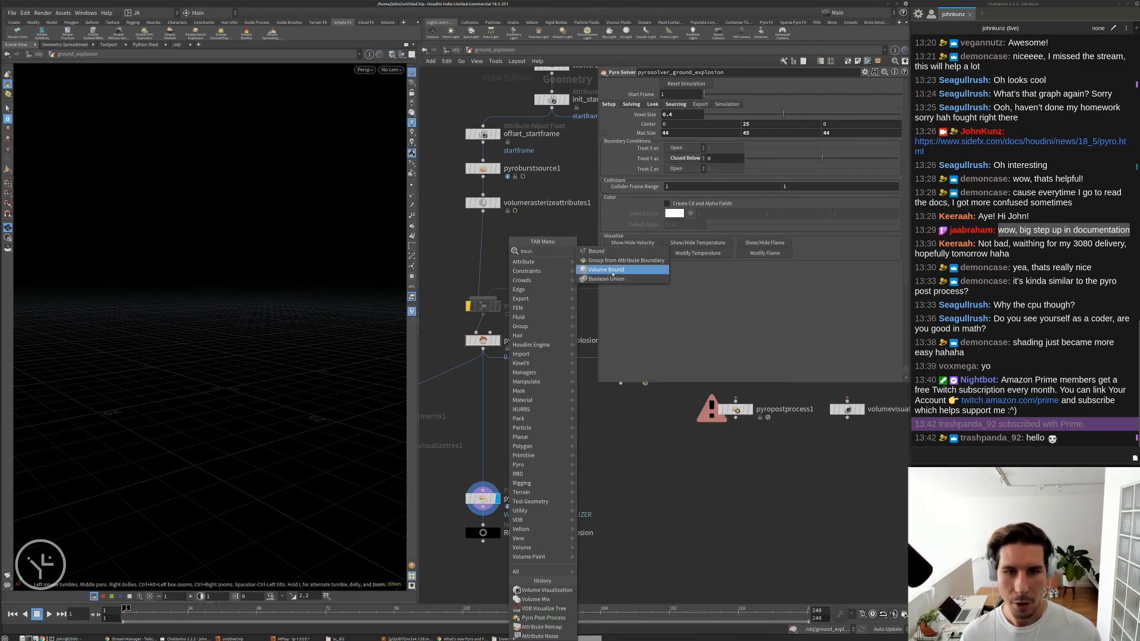
key(Return)
click(540, 435)
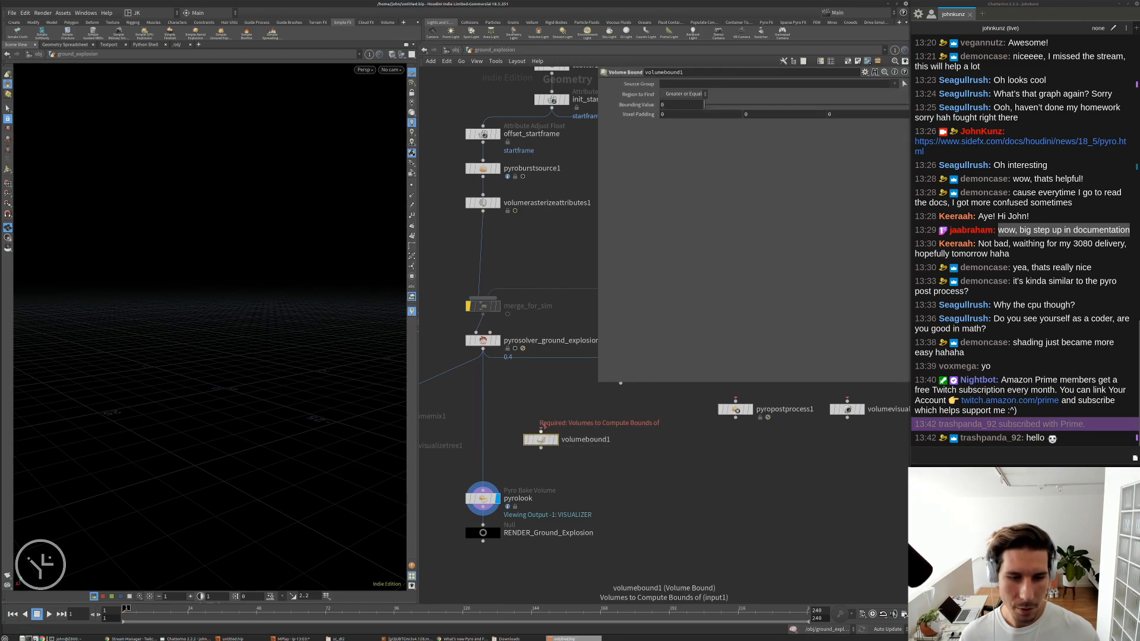
click(553, 440)
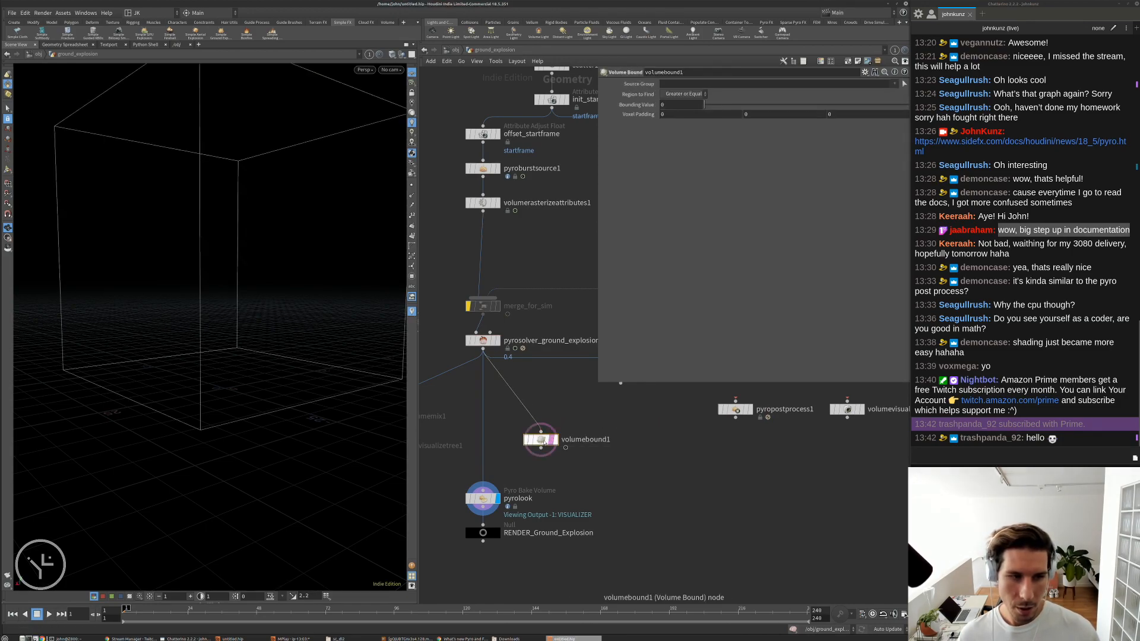
drag(537, 439, 531, 415)
- View the whole bounding box, play the explosion inside it and return to the first frame
right_drag(325, 165, 289, 243)
drag(290, 243, 311, 244)
key(Up)
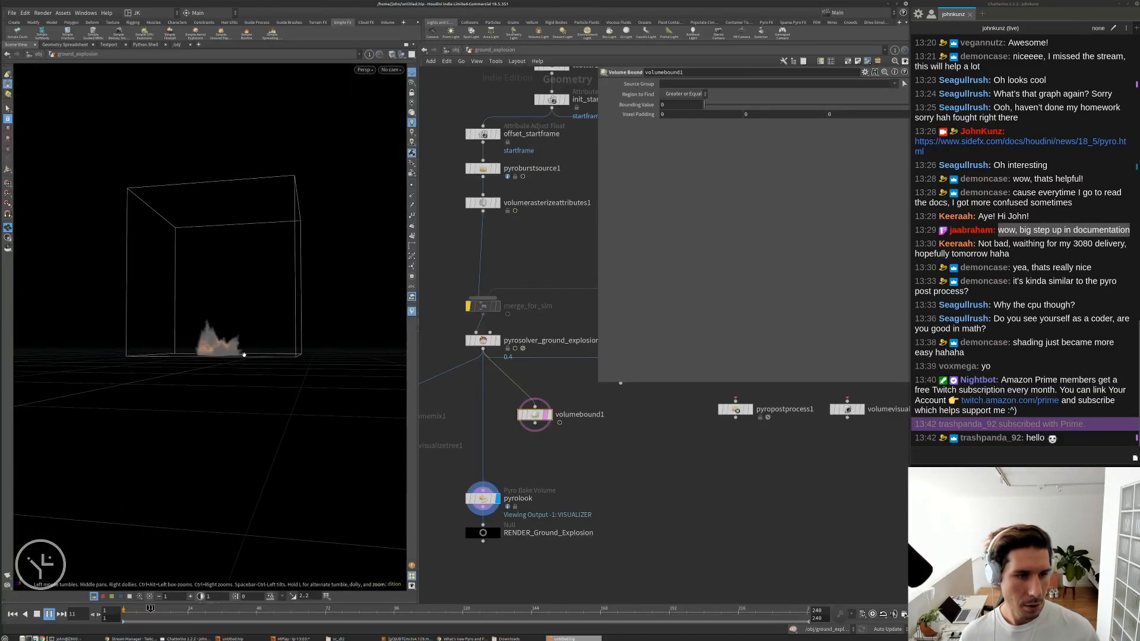
key(Up)
key(ctrl+Up)
- Set the pyro solver's Center Y to 15, play the simulation and return to the first frame
click(483, 340)
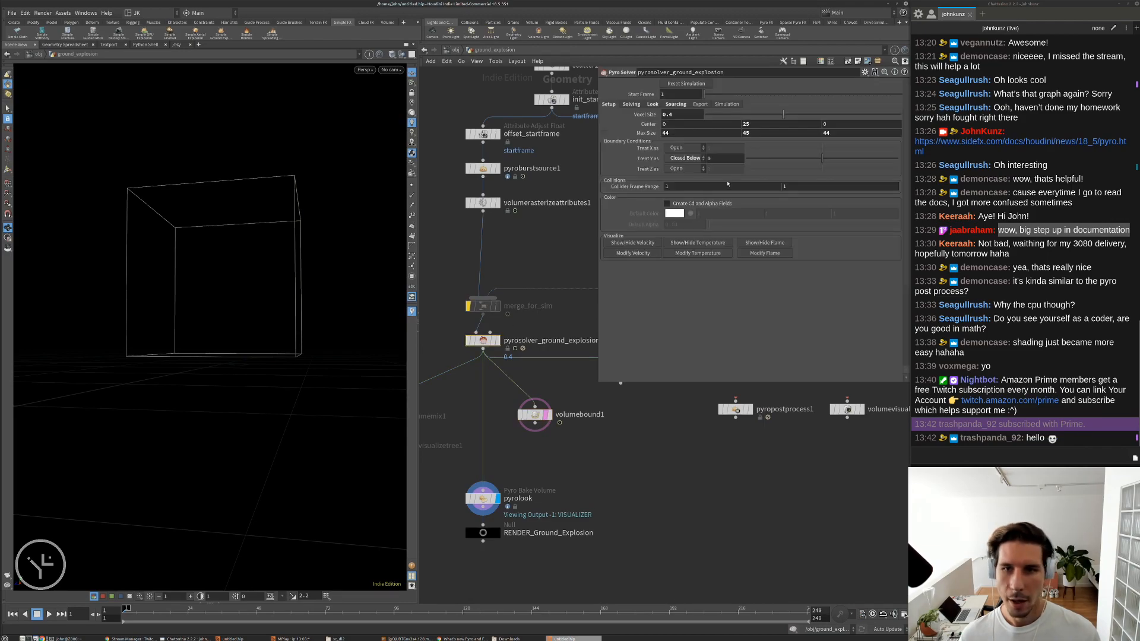
text(15)
key(Return)
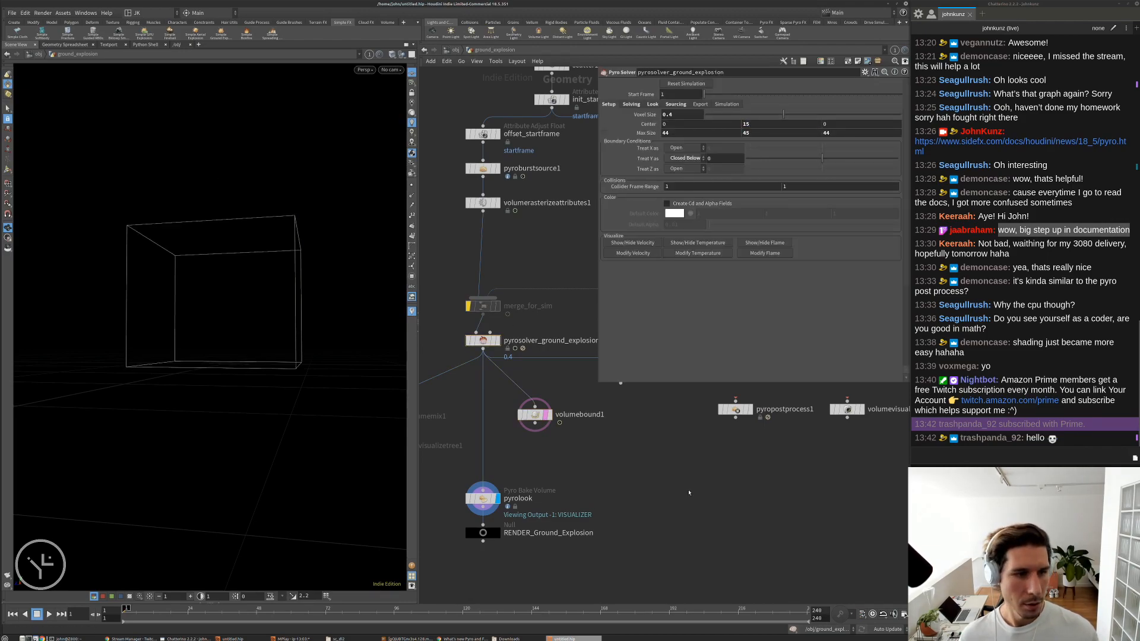
key(Up)
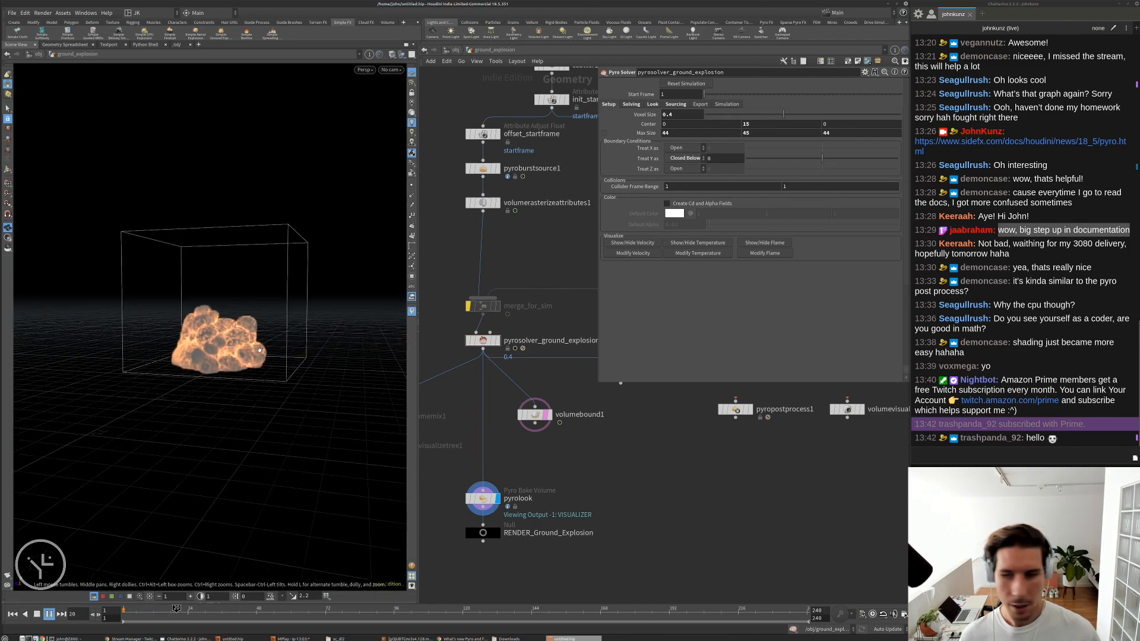
key(Up)
key(ctrl+Up)
- Set the pyro solver's Max Size X and Z to 85, play the simulation and return to the first frame
middle_drag(725, 445, 721, 454)
double_click(673, 132)
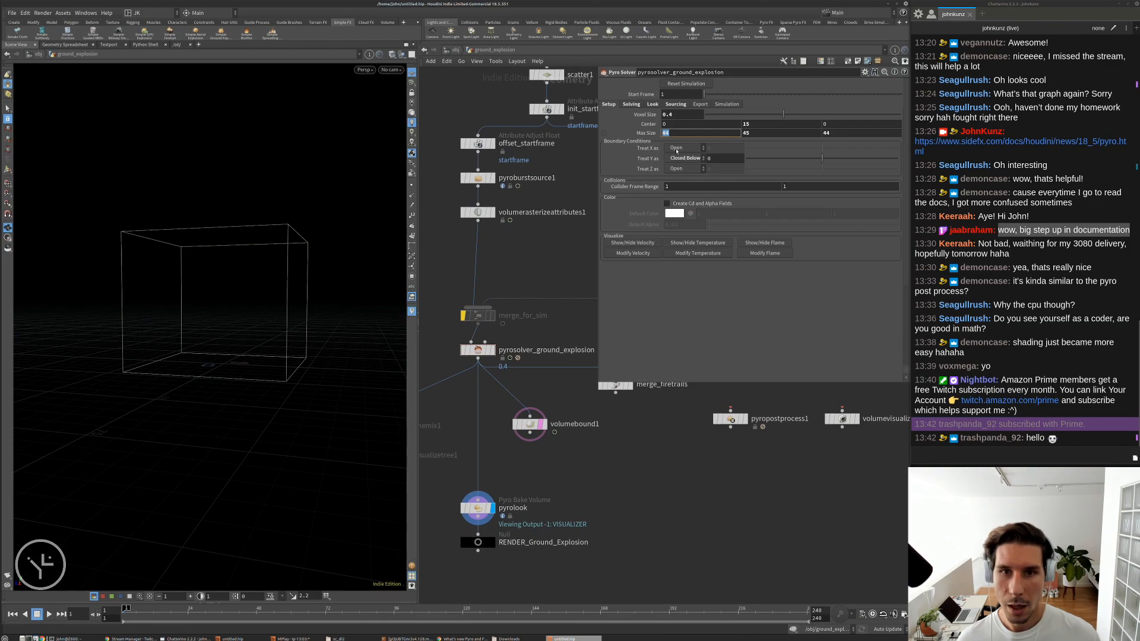
text(85)
key(Return)
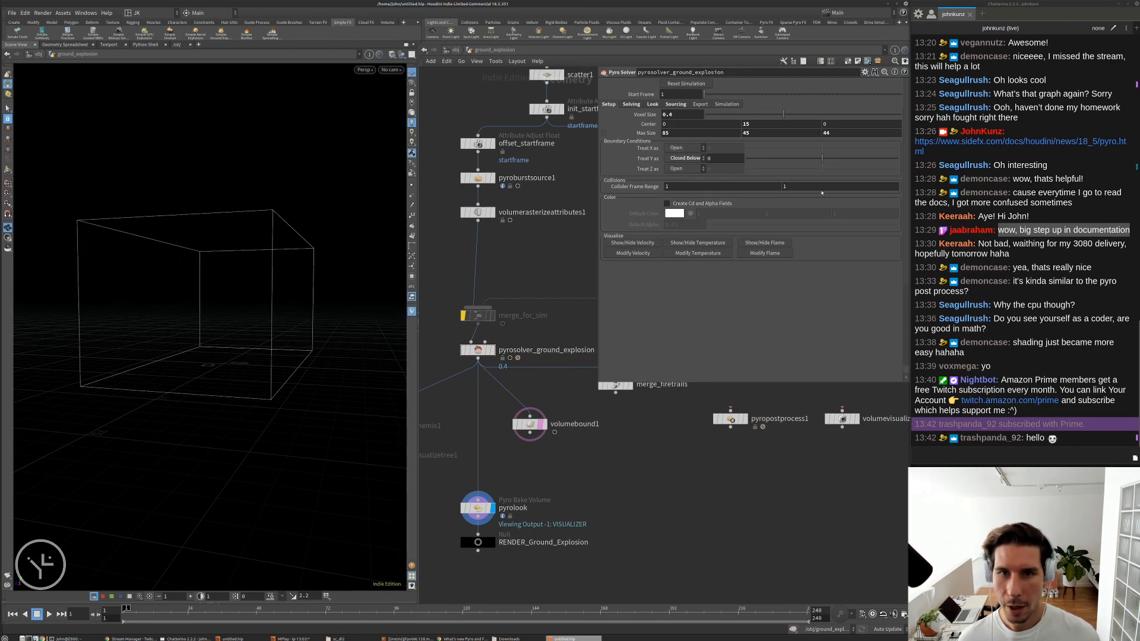
double_click(850, 133)
text(85)
key(Return)
key(Up)
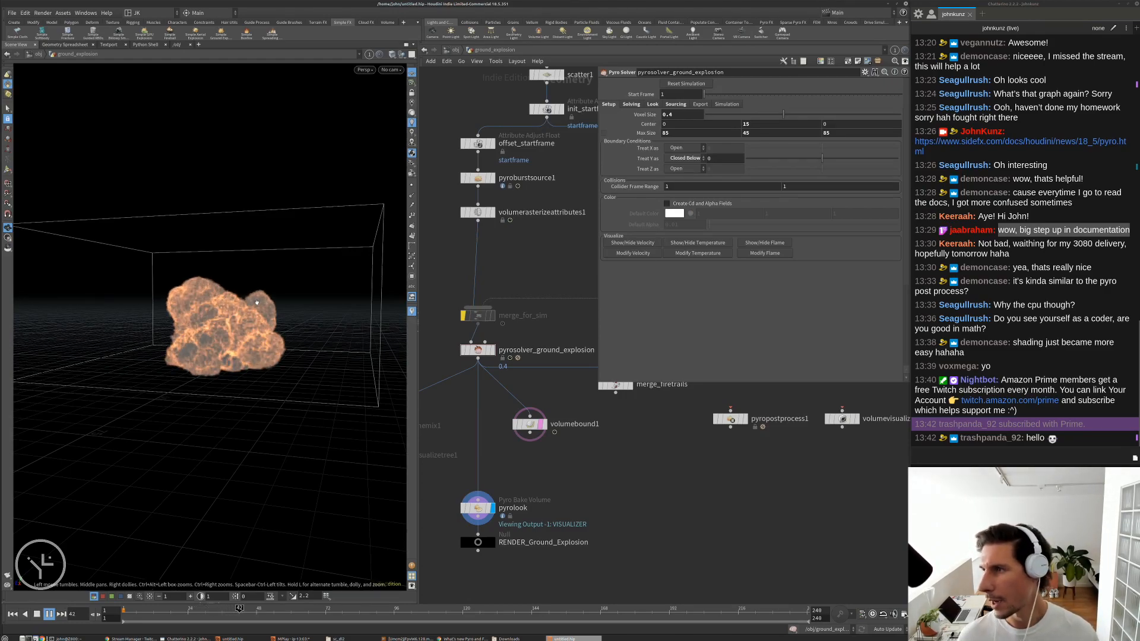
key(Up)
key(ctrl+Up)
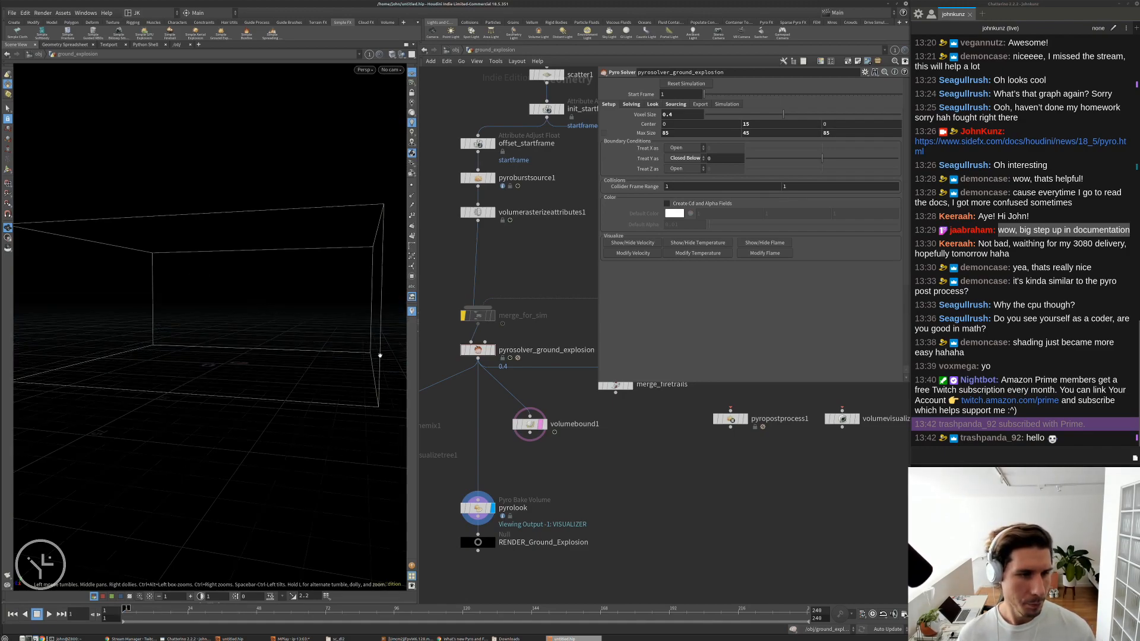
- Turn off the resolution limit for 3D textures in the viewport display options
key(d)
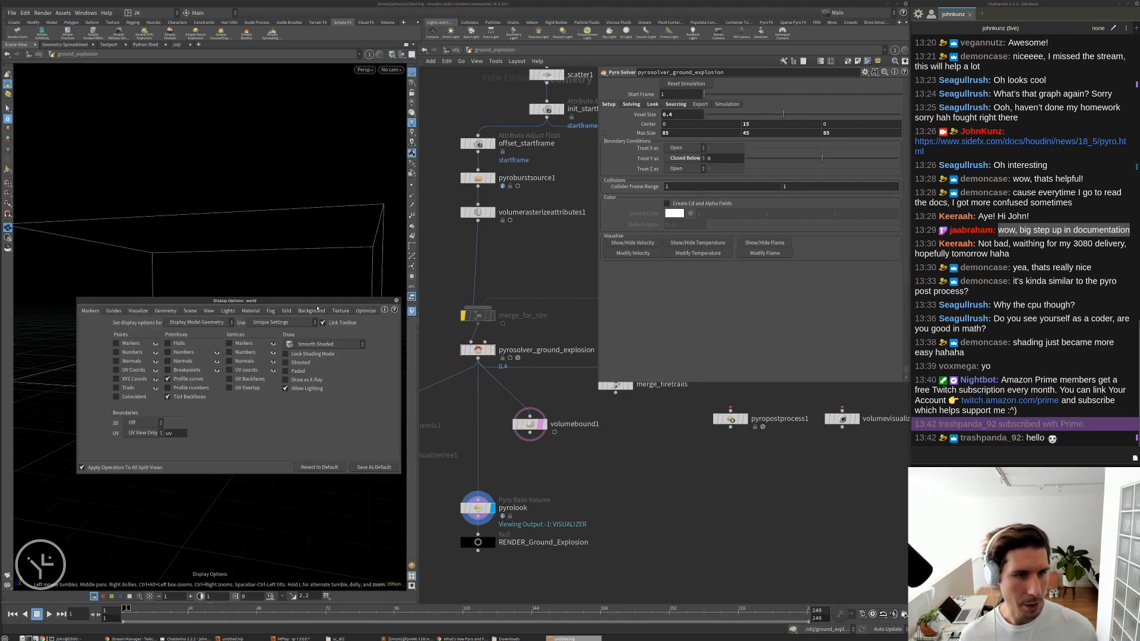
click(340, 311)
click(232, 398)
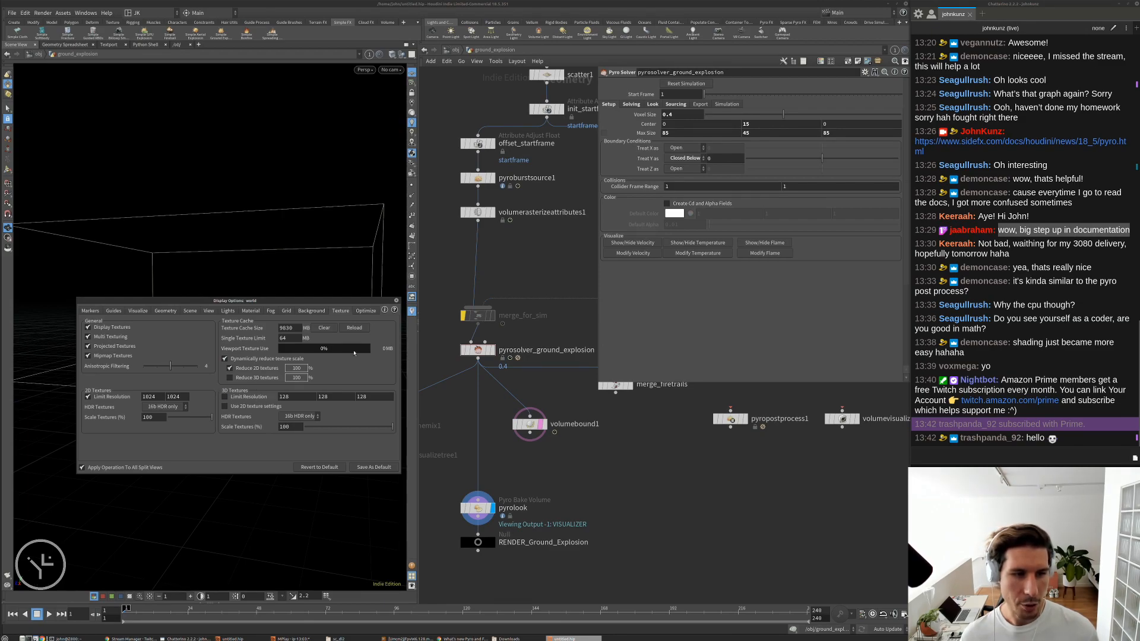
click(397, 301)
- Play the explosion at full texture resolution, inspect it up close and return to the first frame
key(Up)
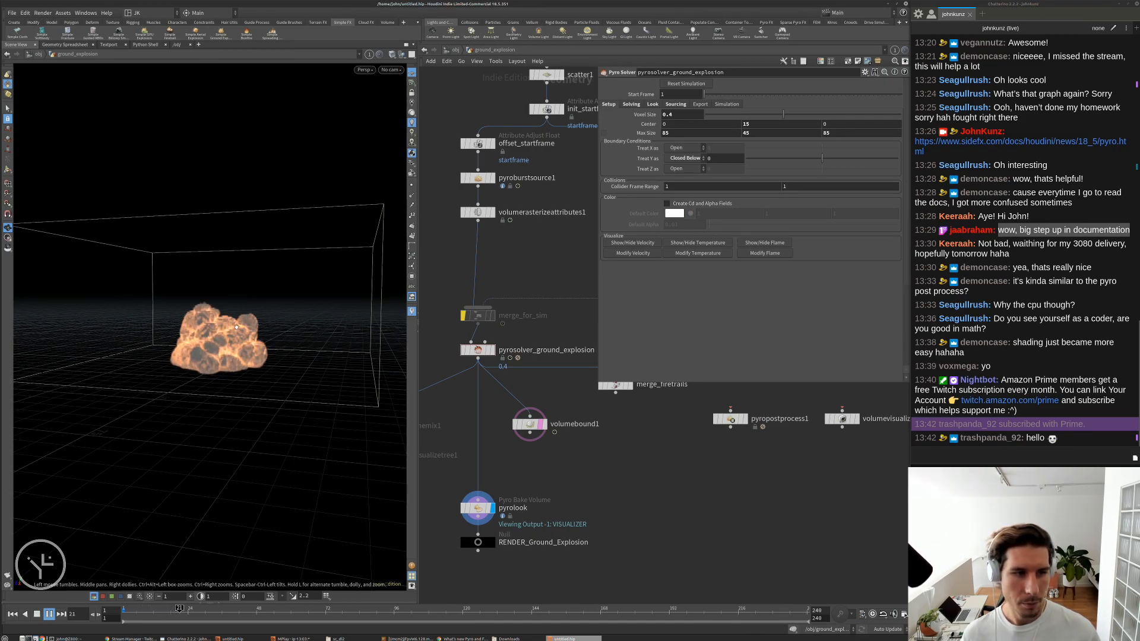
key(Escape)
mouse_move(243, 326)
mouse_down()
mouse_move(279, 379)
mouse_move(242, 312)
mouse_up()
scroll(243, 312, up, 2)
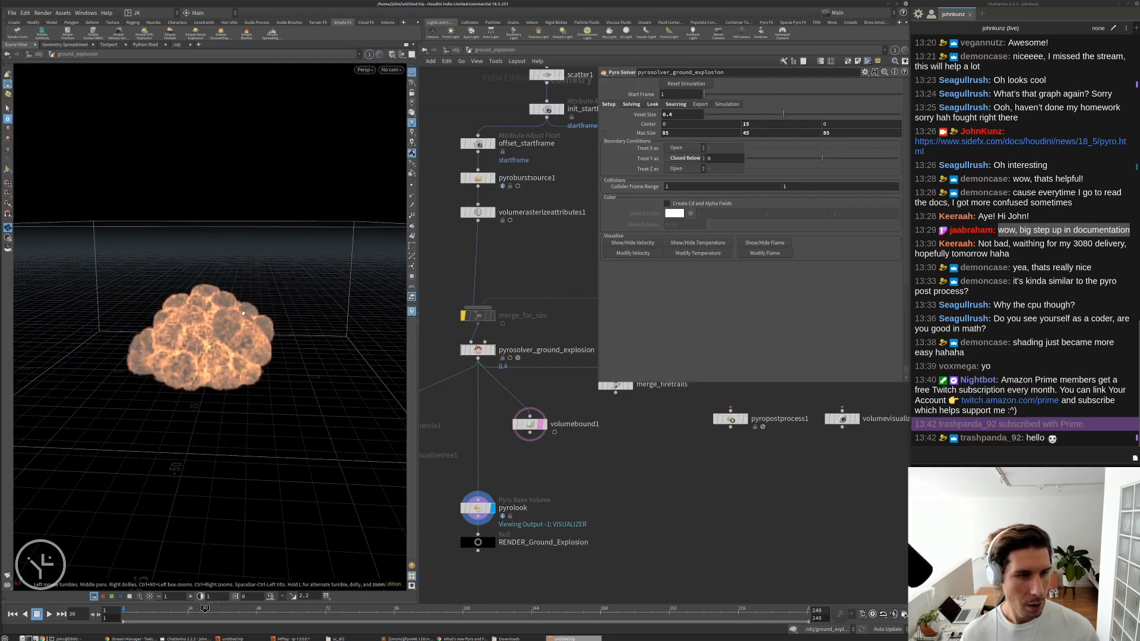
key(ctrl+Up)
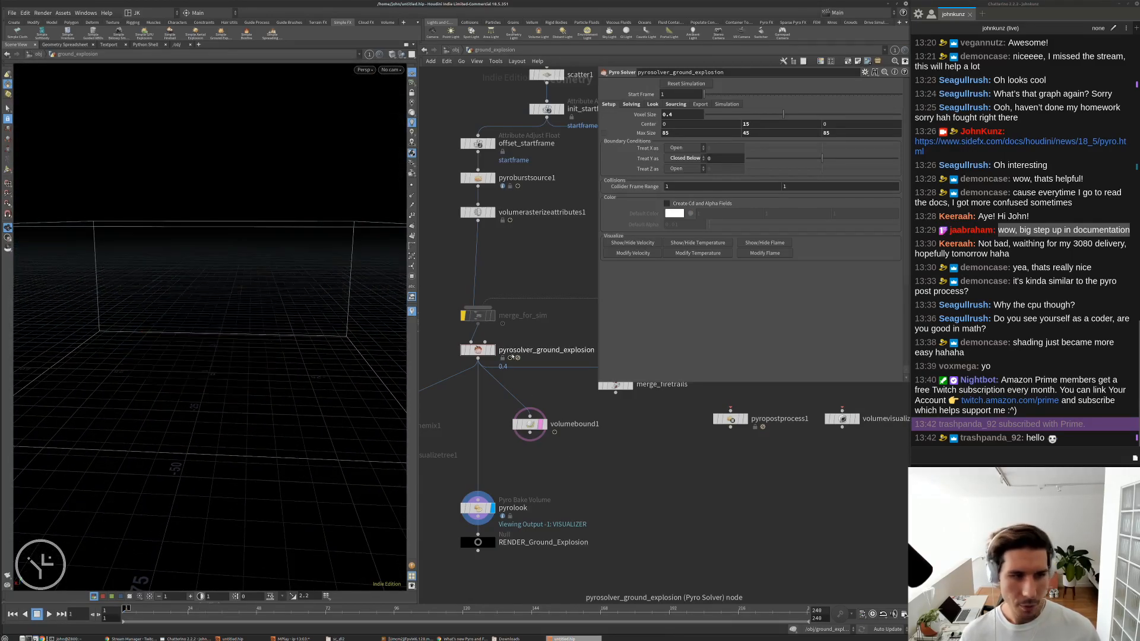
- Display pyrosolver_ground_explosion instead of pyrolook, play the explosion inside its bounds and return to the first frame
click(492, 349)
key(Up)
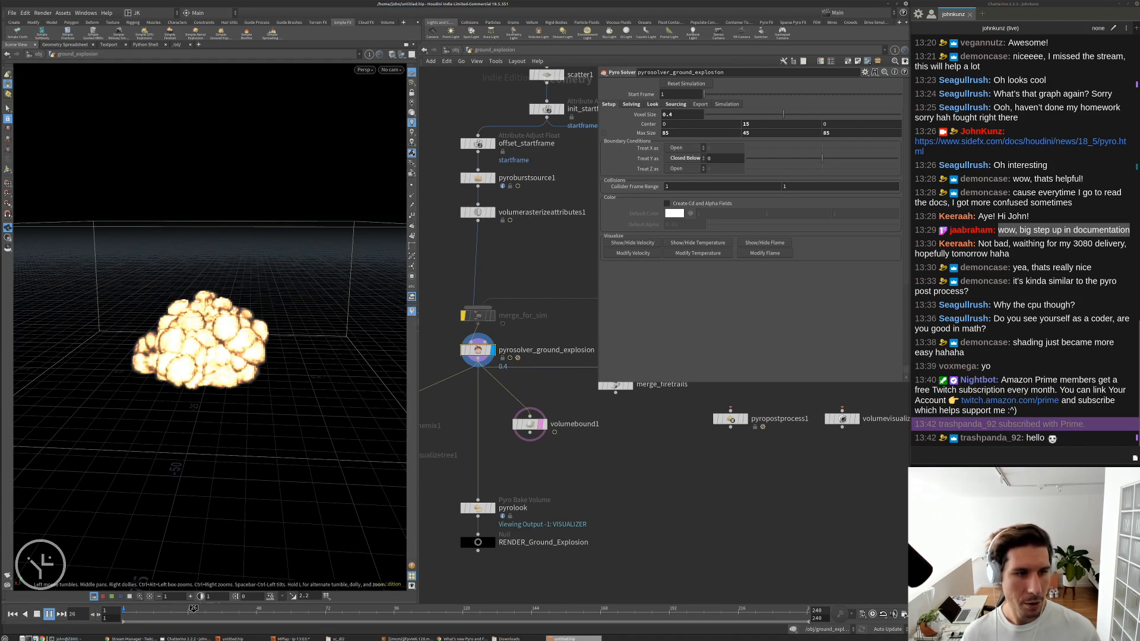
click(478, 508)
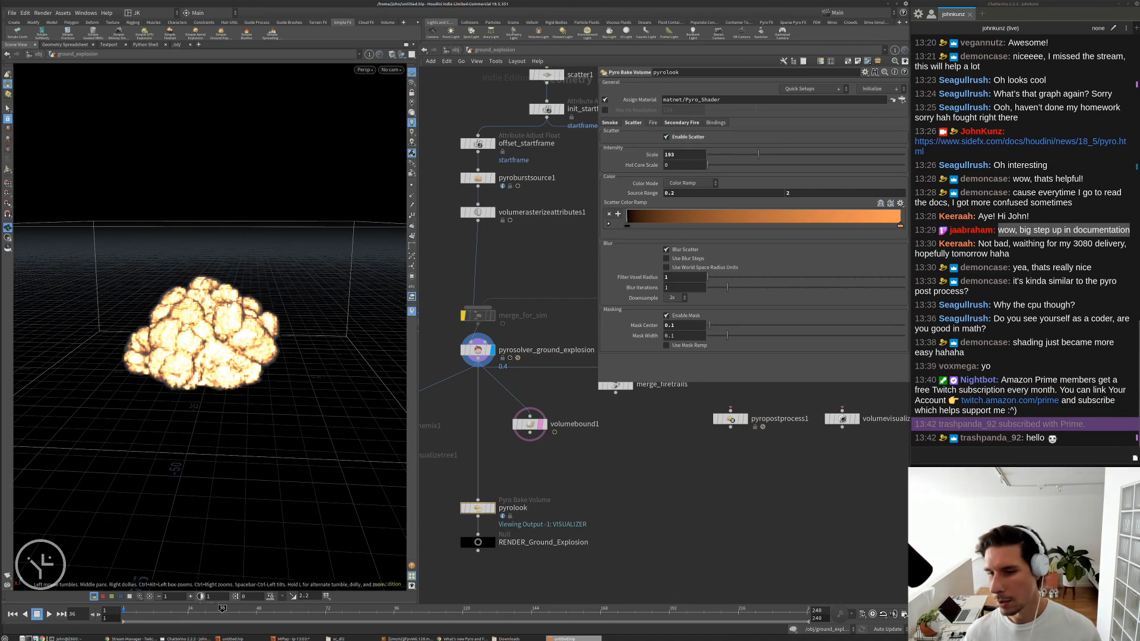
drag(229, 304, 224, 320)
key(Up)
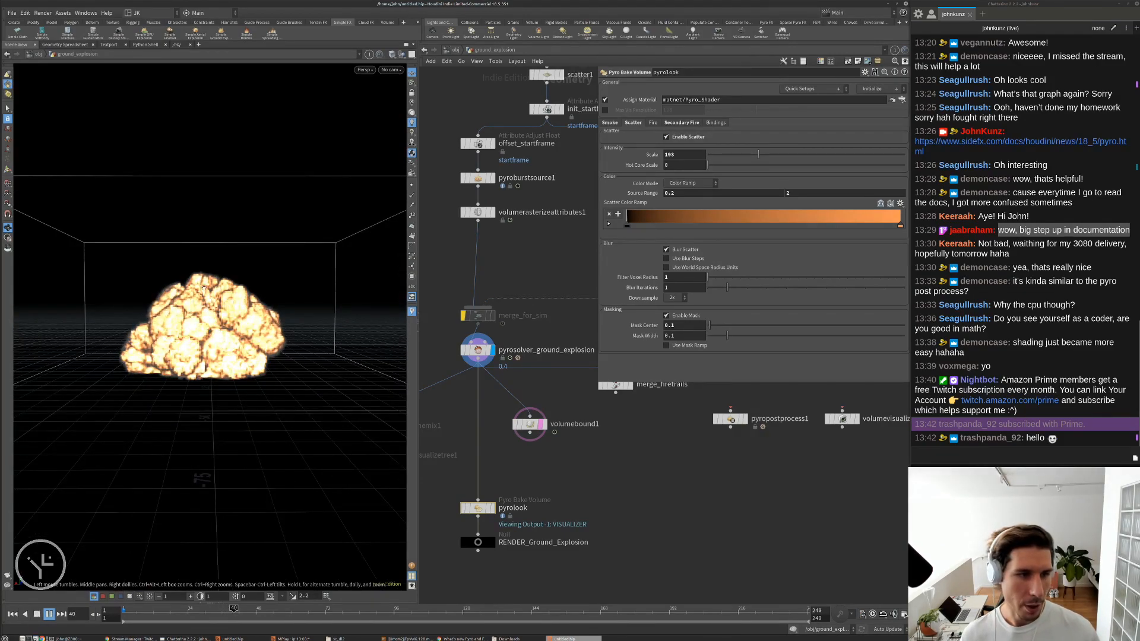
key(ctrl+Up)
key(Up)
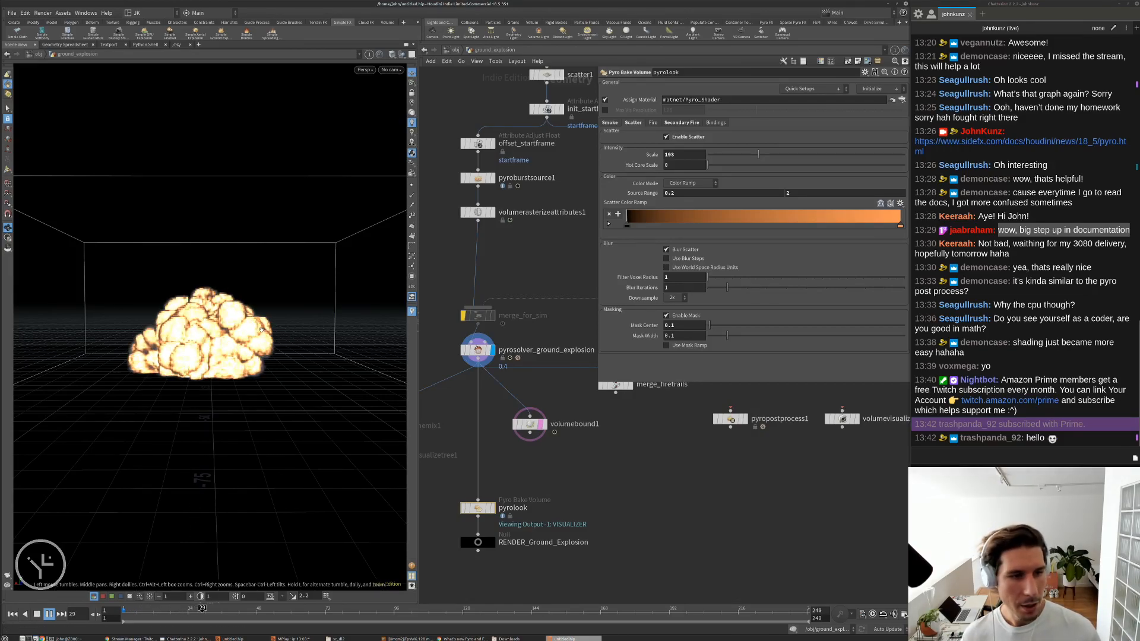
key(ctrl+Up)
- Set the Voxel Size of pyrosolver_ground_explosion to 0.25
click(463, 350)
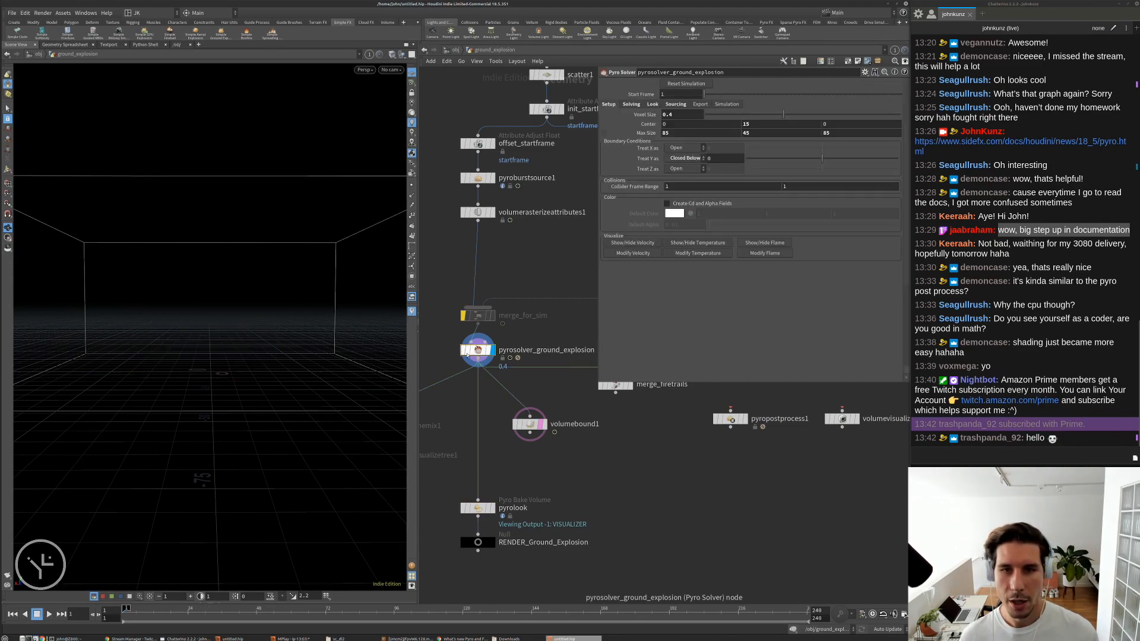
double_click(670, 115)
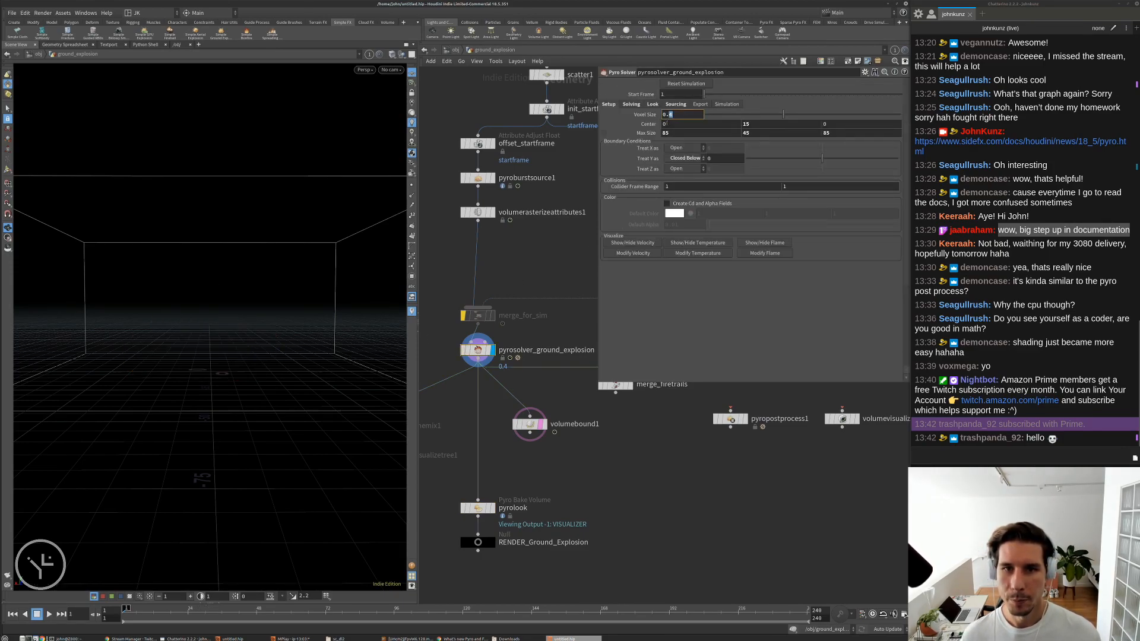
key(Return)
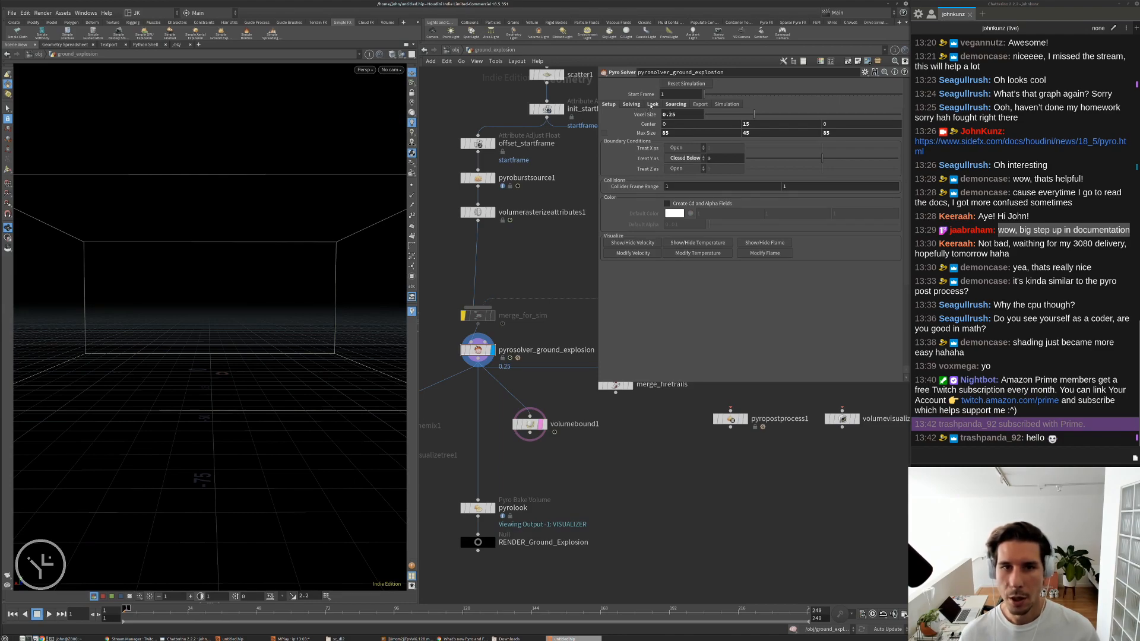
- Set the fire Intensity Scale of the pyro solver to 35, play the simulation and stop it
click(652, 104)
double_click(677, 159)
text(35)
key(Return)
key(Up)
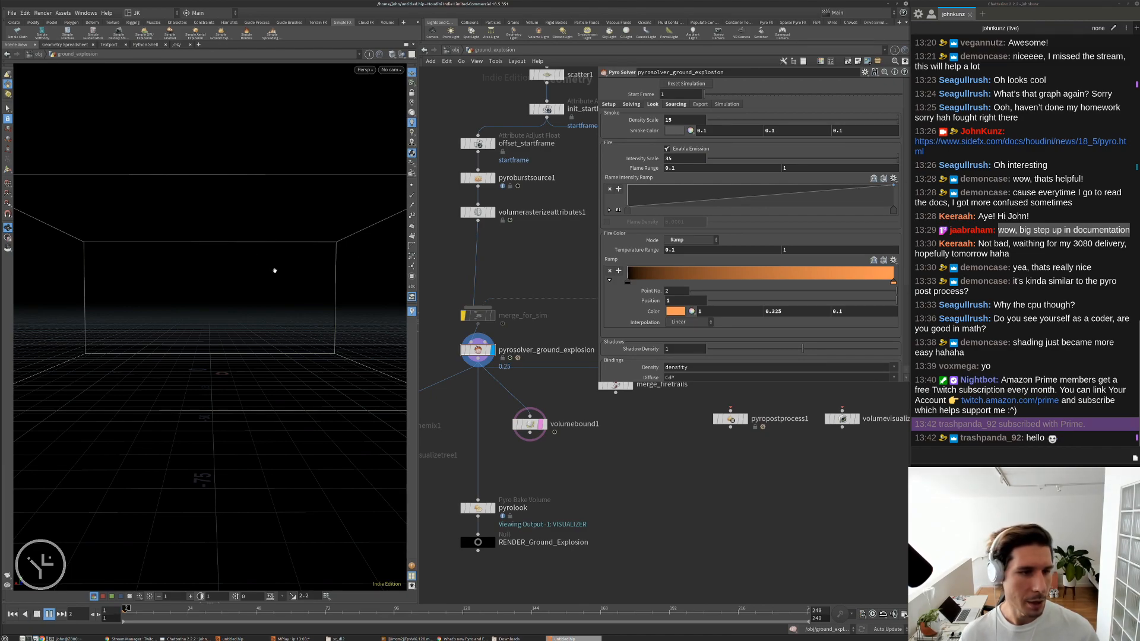
click(614, 105)
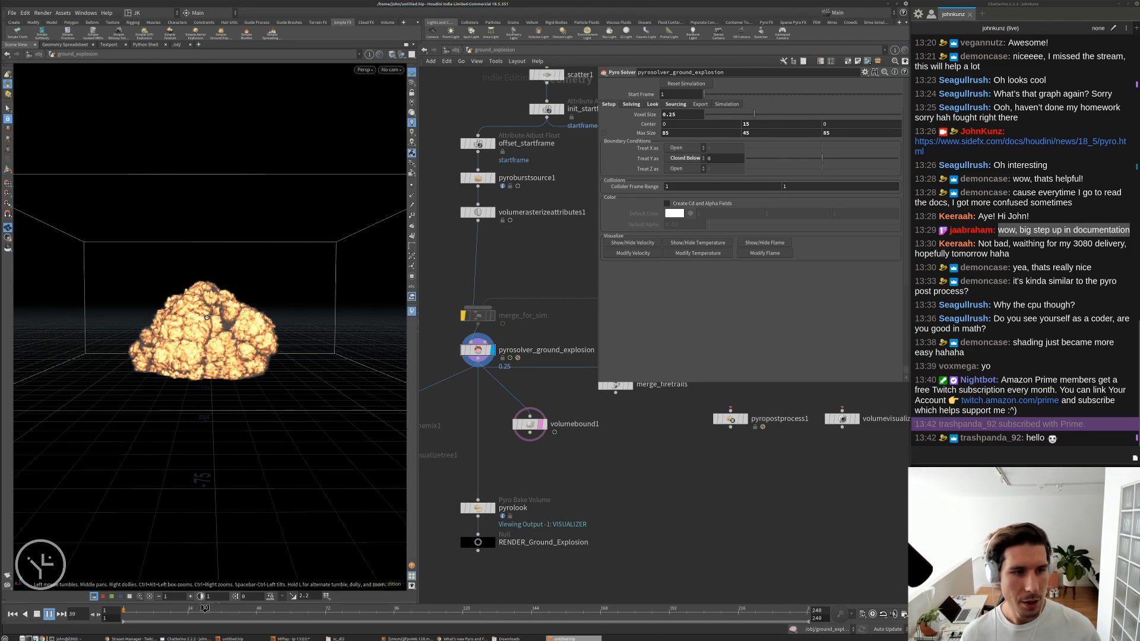
key(Up)
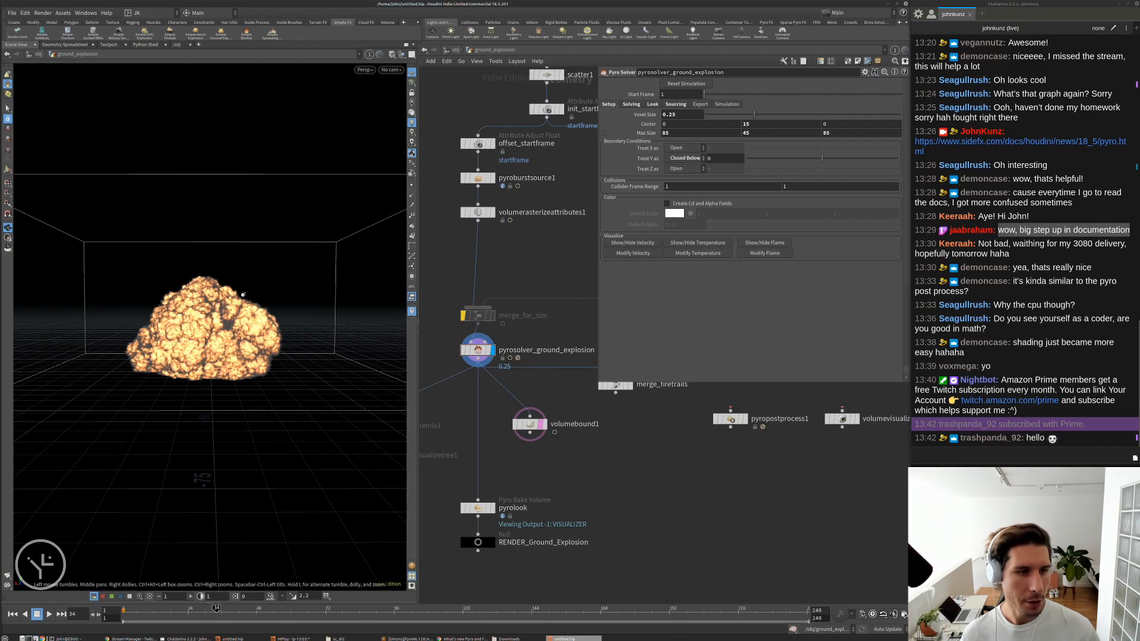
- Review the pyro solver's look, sourcing, setup and advanced sparsity settings and return to the first frame
click(652, 104)
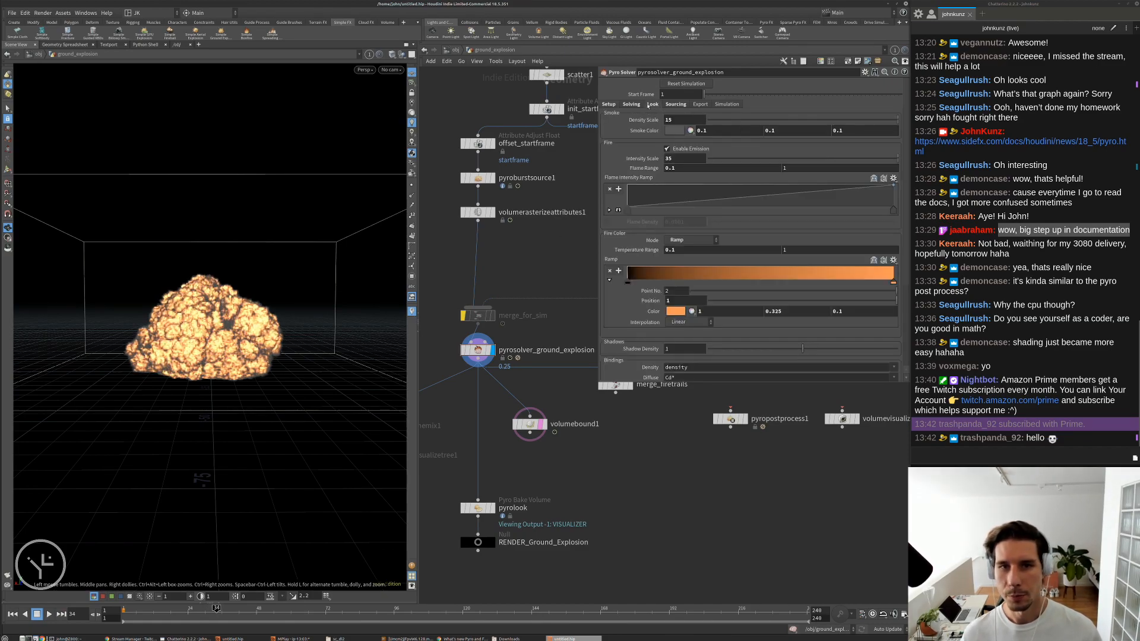
click(675, 104)
click(609, 104)
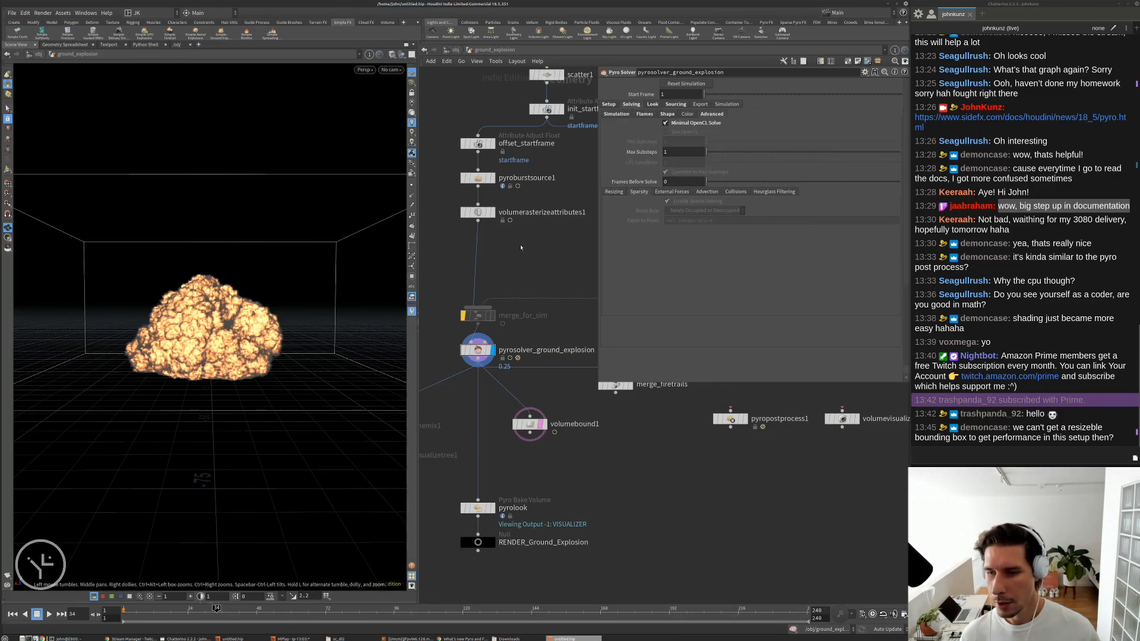
scroll(553, 298, down, 4)
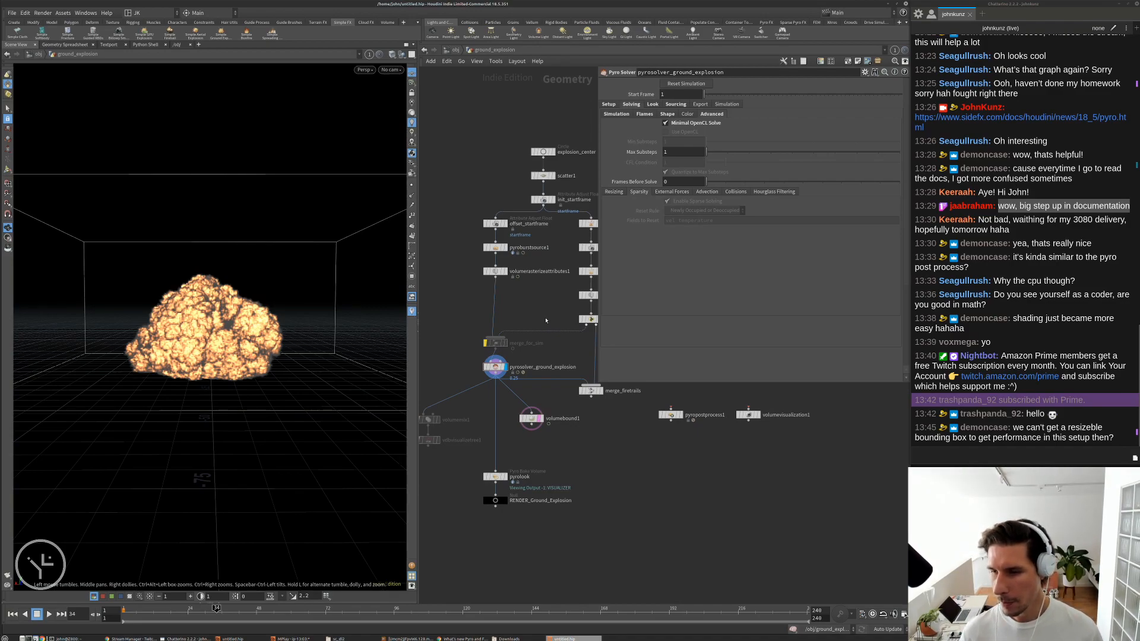
key(ctrl+Up)
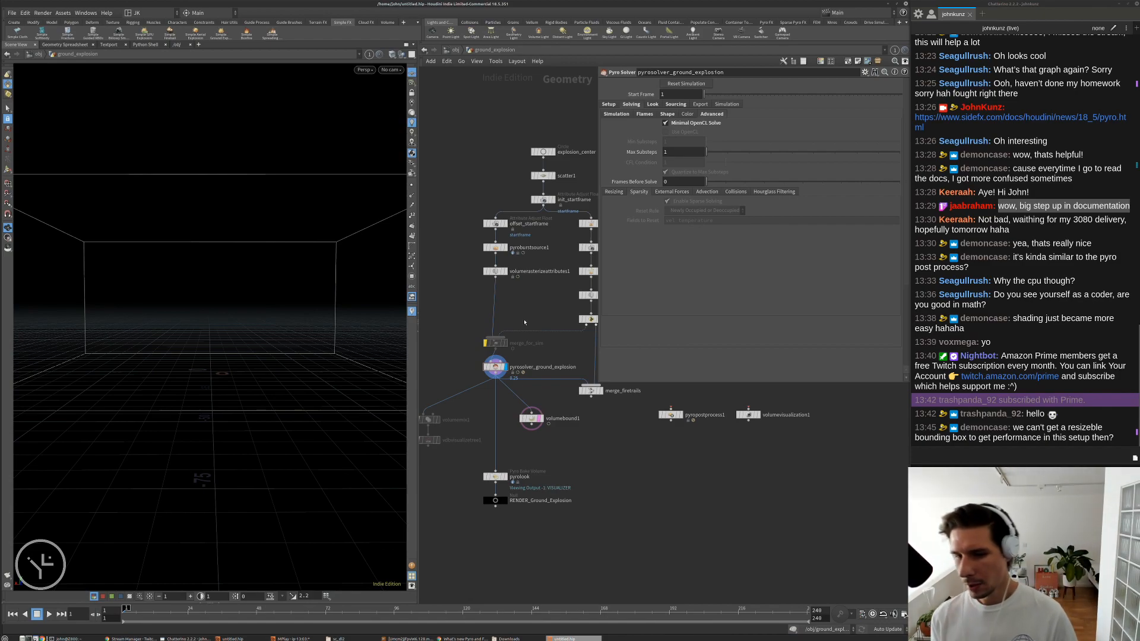
- Start saving the scene under a new name and browse to the /mnt/data/stream/ folder
click(12, 13)
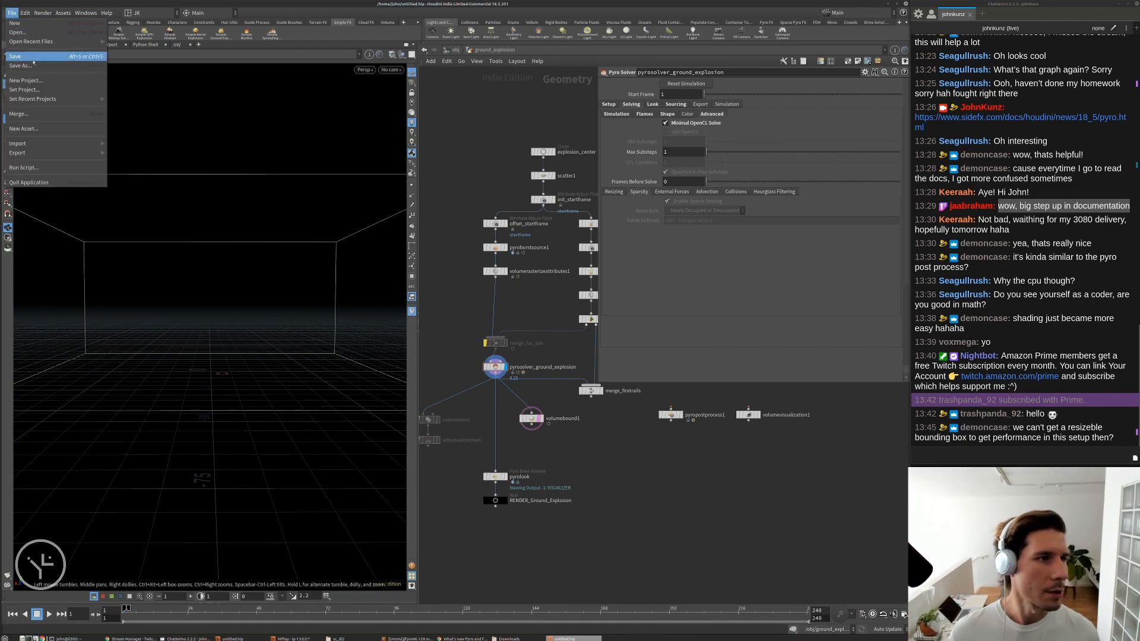
click(32, 67)
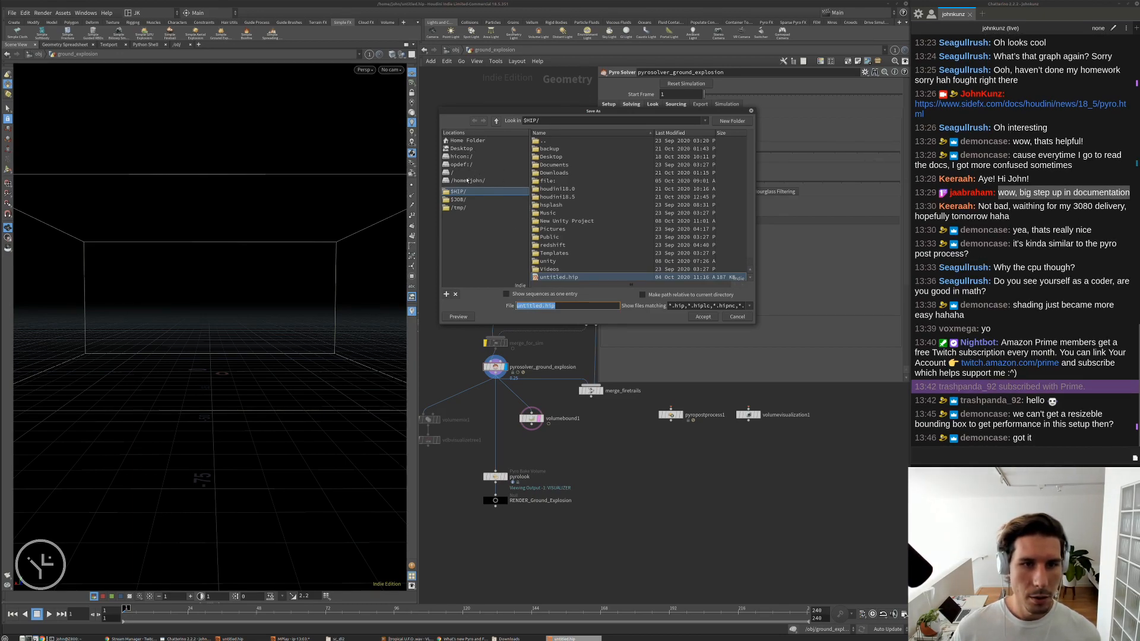
click(460, 172)
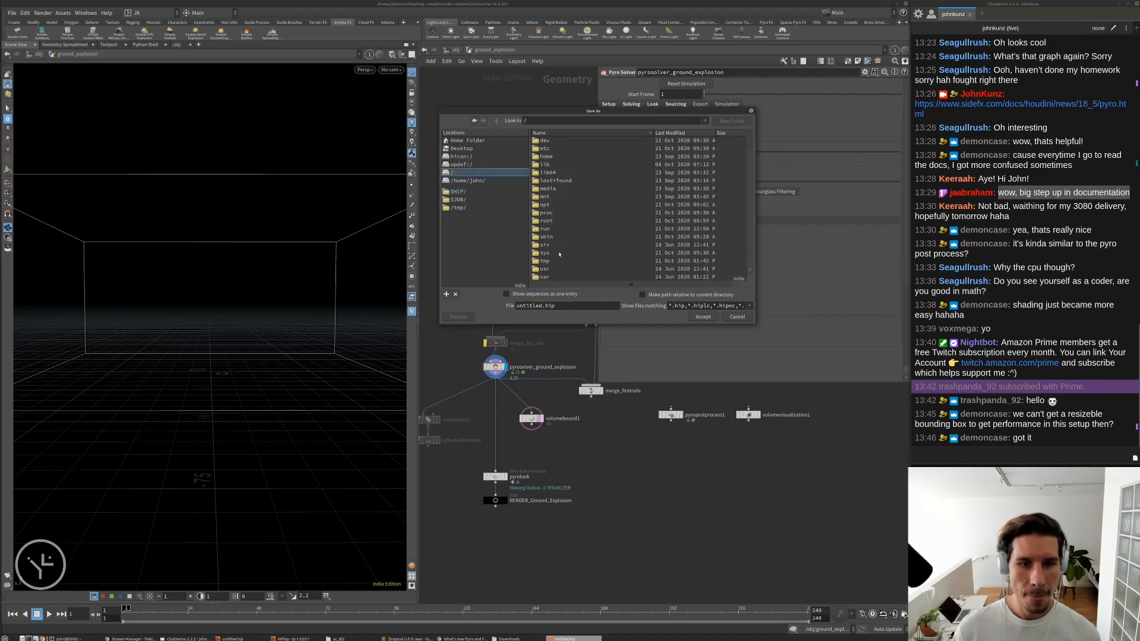
scroll(556, 255, up, 1)
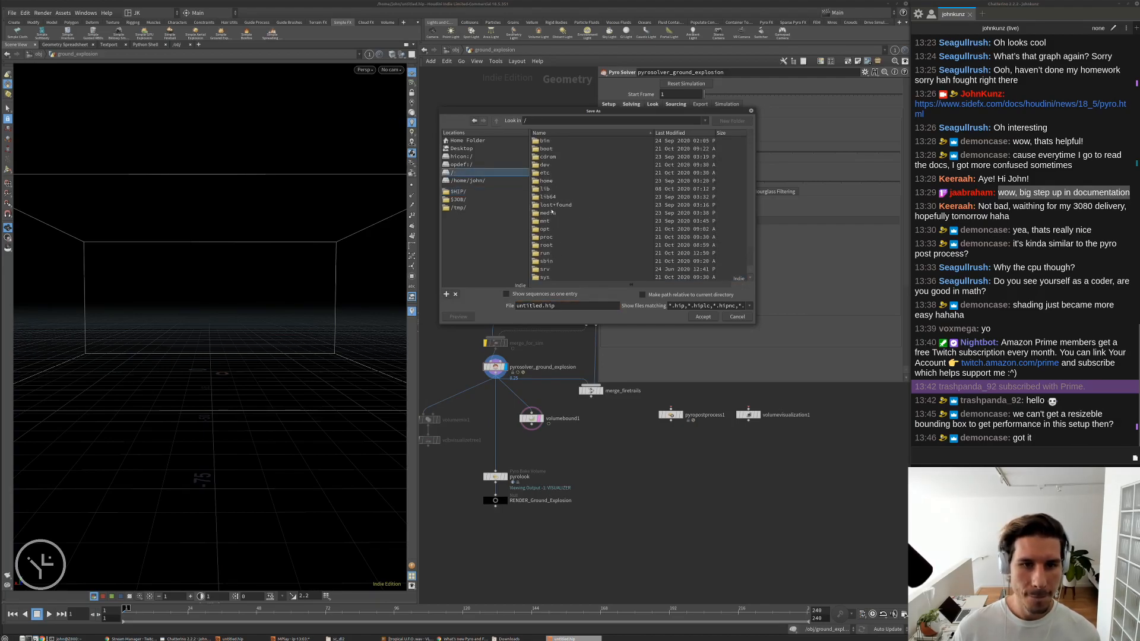
double_click(545, 220)
double_click(543, 149)
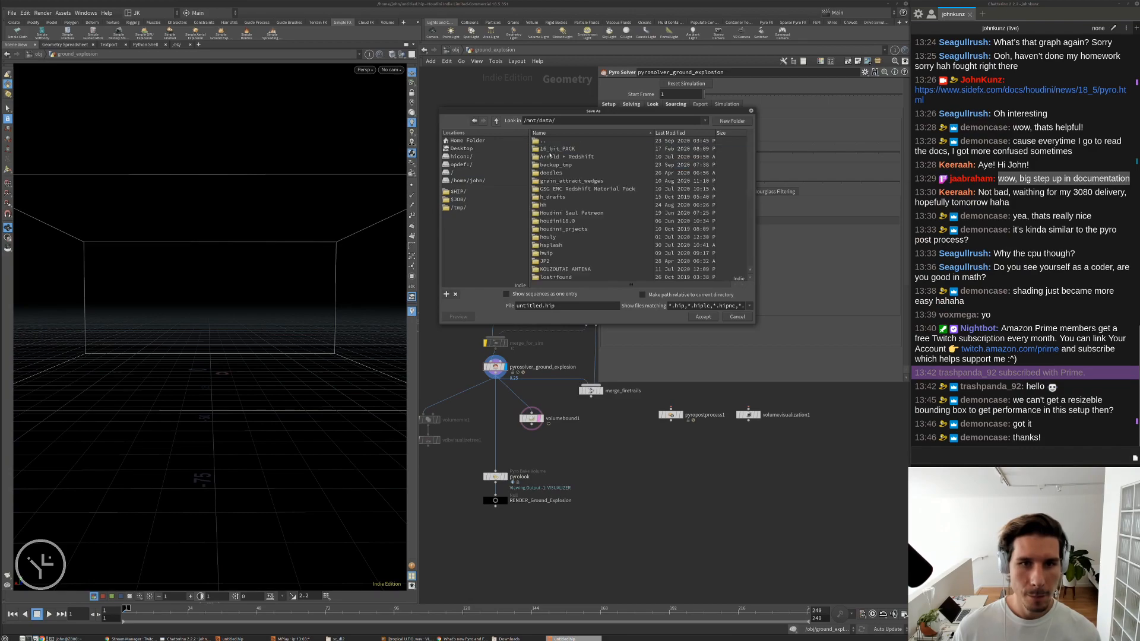
scroll(566, 246, down, 4)
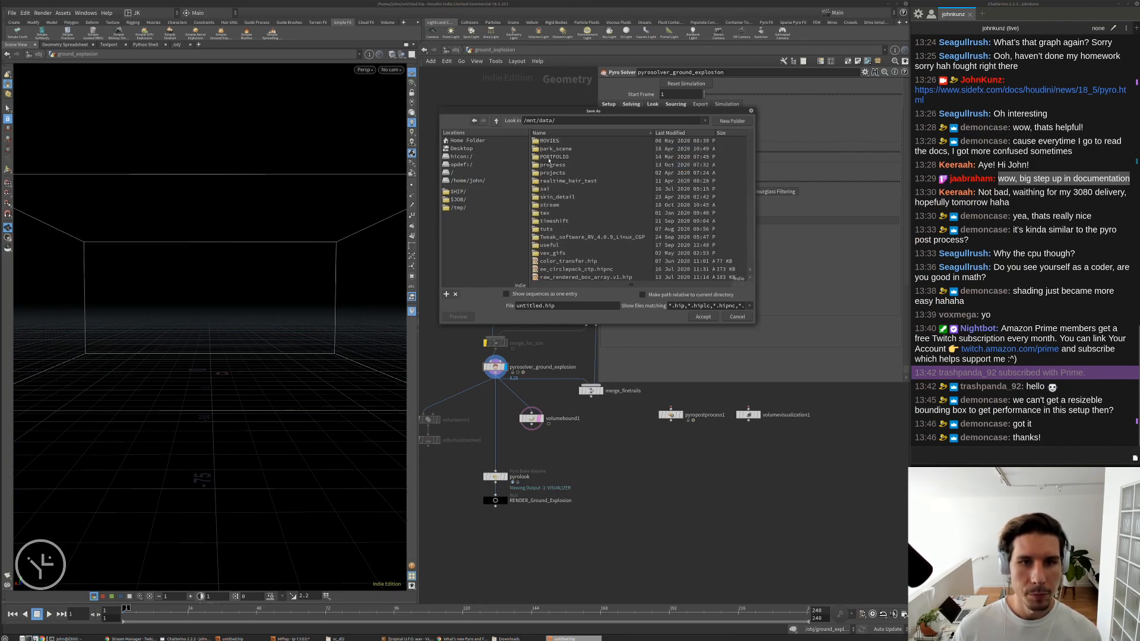
double_click(549, 204)
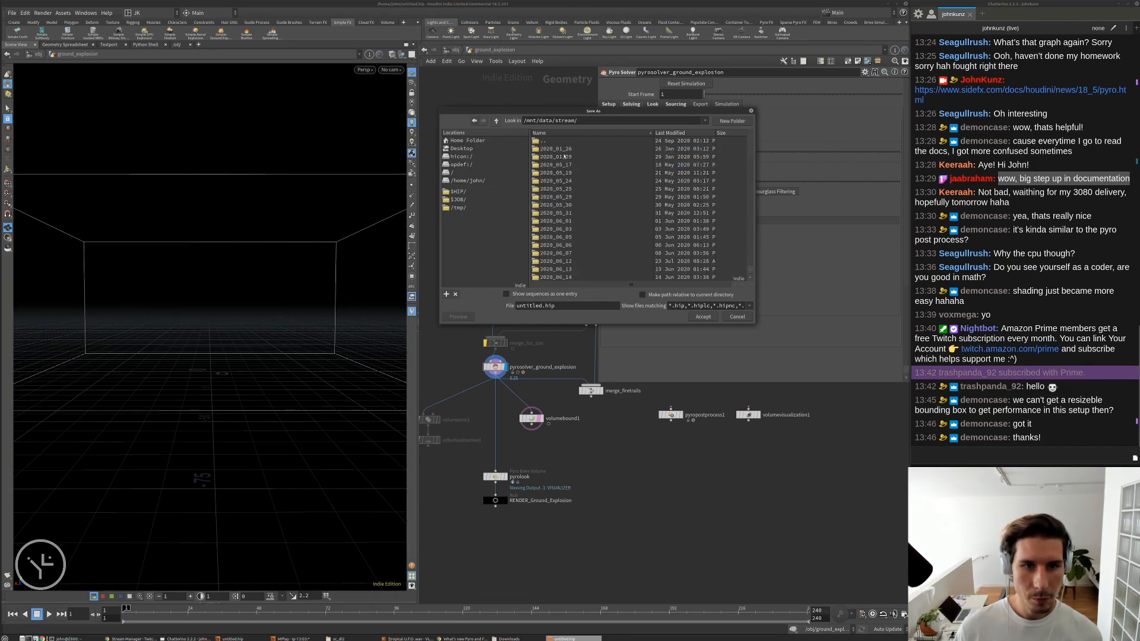
- Sort the folders by modification date and create a 2020_10_21 folder with a scenes subfolder inside it
click(673, 133)
click(736, 121)
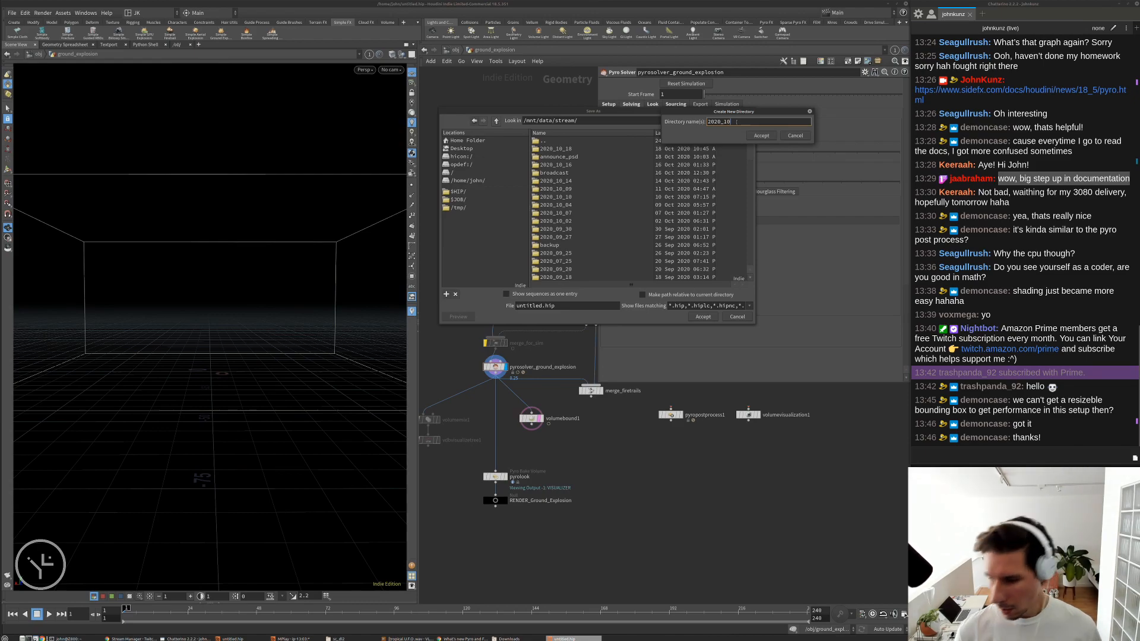
text(2020_10_21)
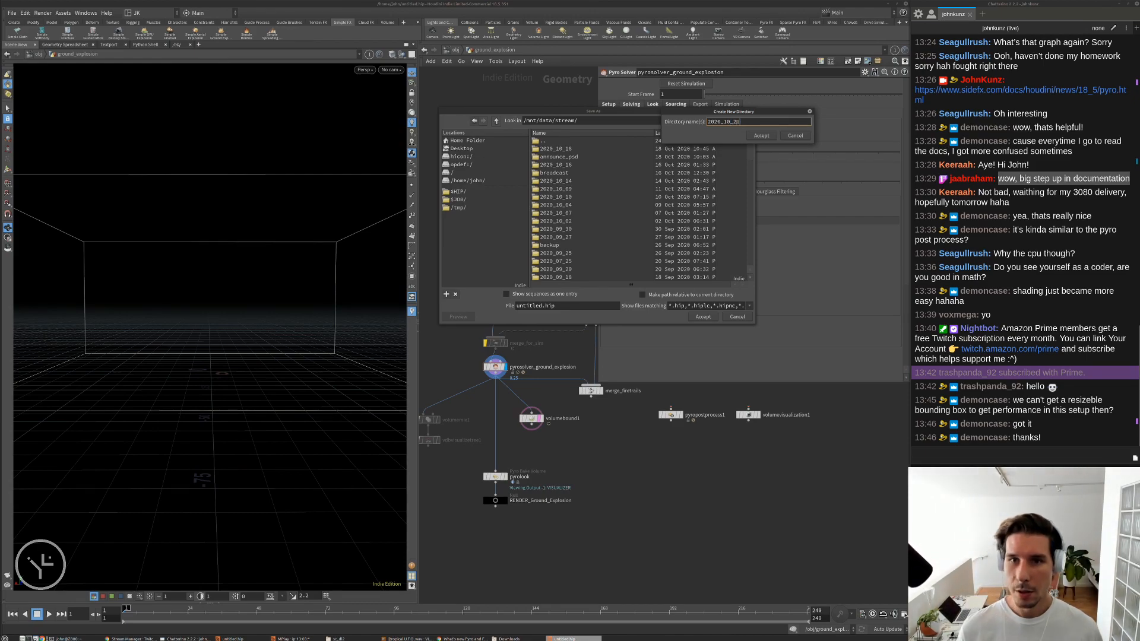
key(Return)
click(734, 121)
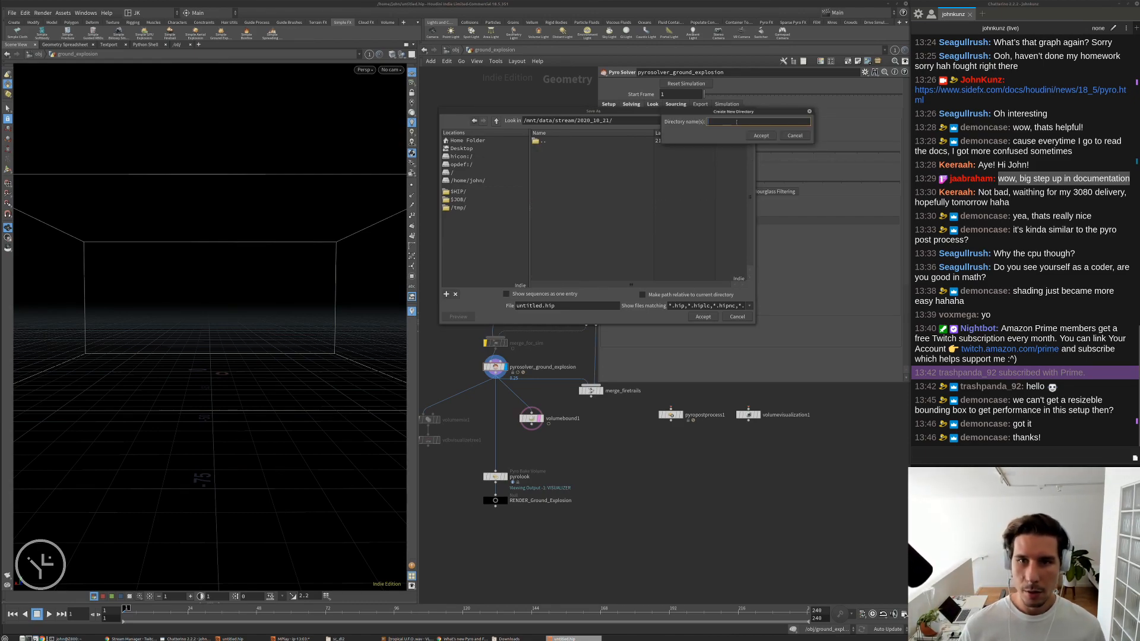
text(scenes)
key(Return)
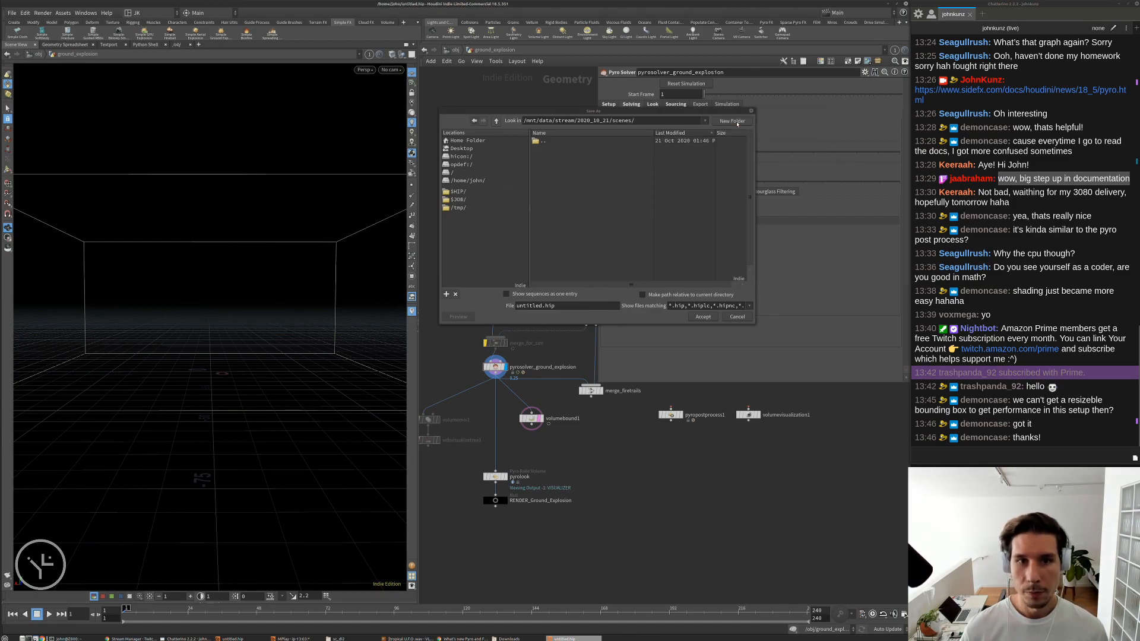
- Save the scene as explosion_gpu.v1 in the scenes folder
double_click(531, 306)
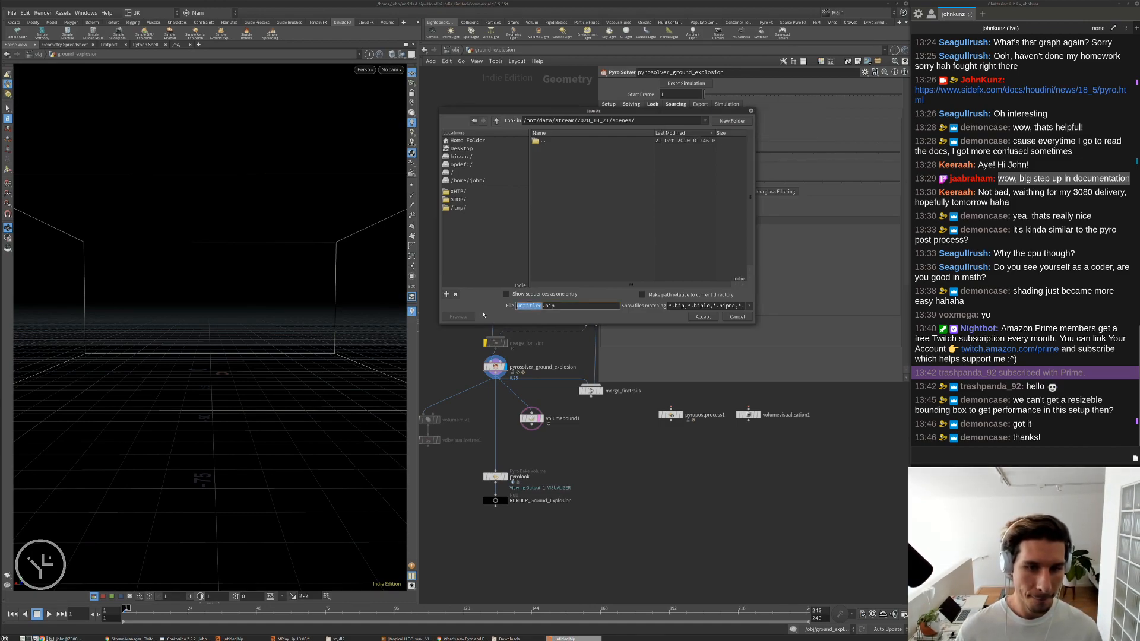
text(explosion_gpu.v1)
key(Return)
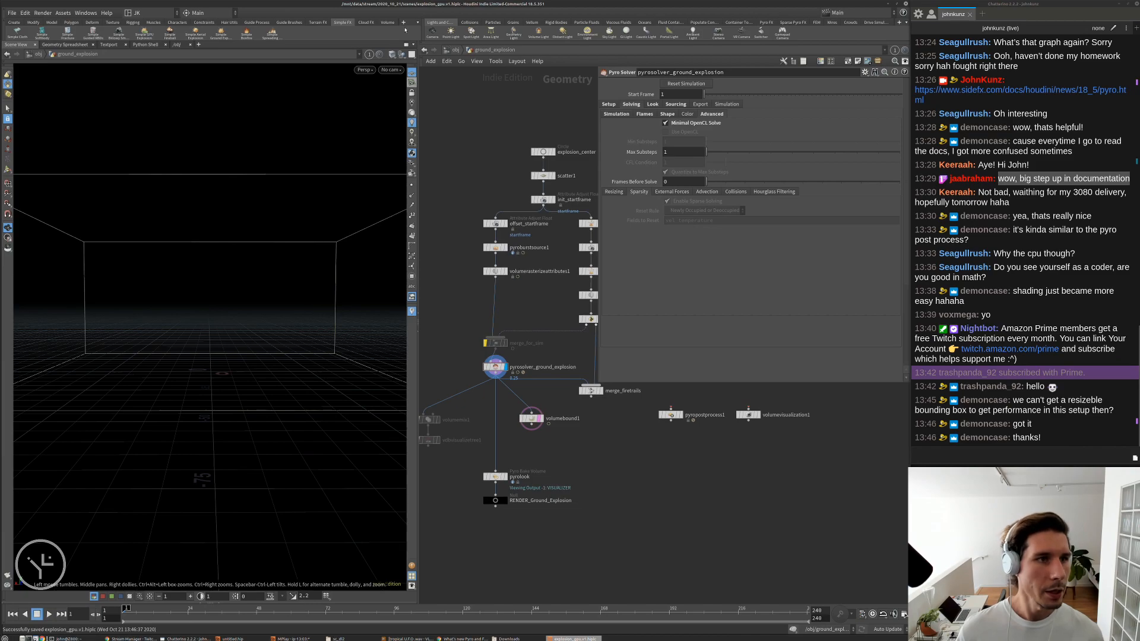
click(416, 24)
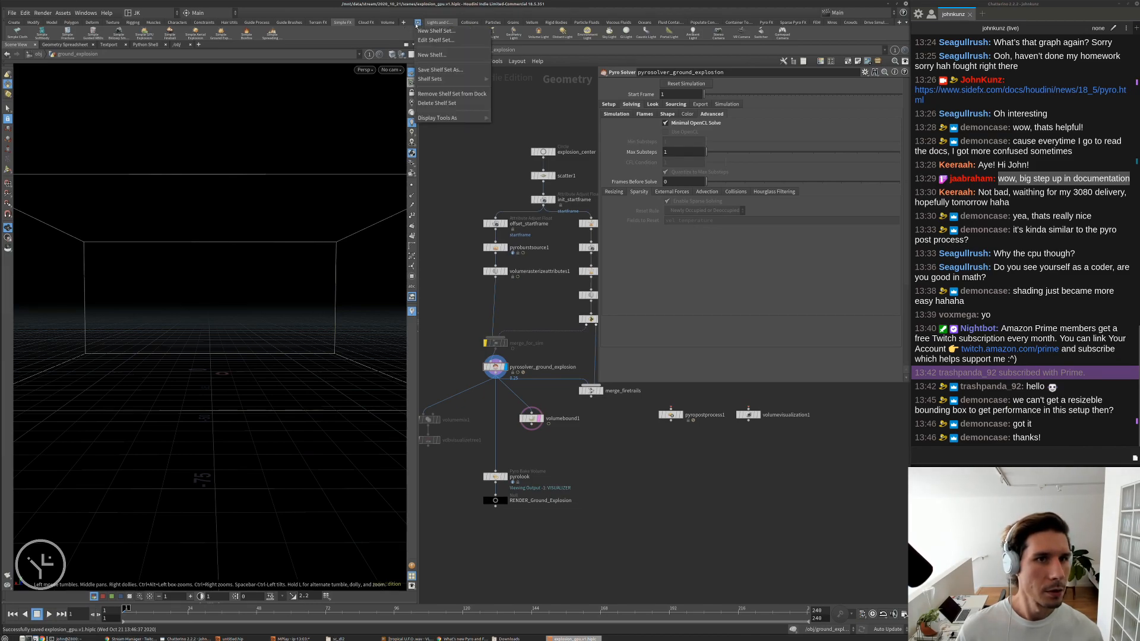
mouse_move(438, 80)
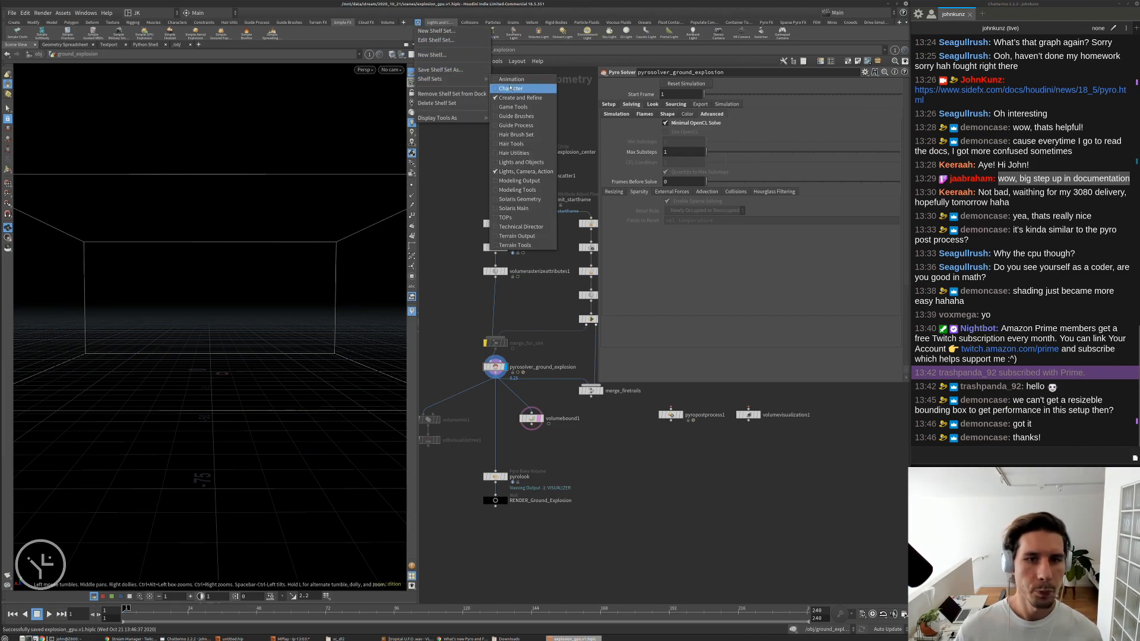
click(452, 187)
click(416, 23)
mouse_move(442, 81)
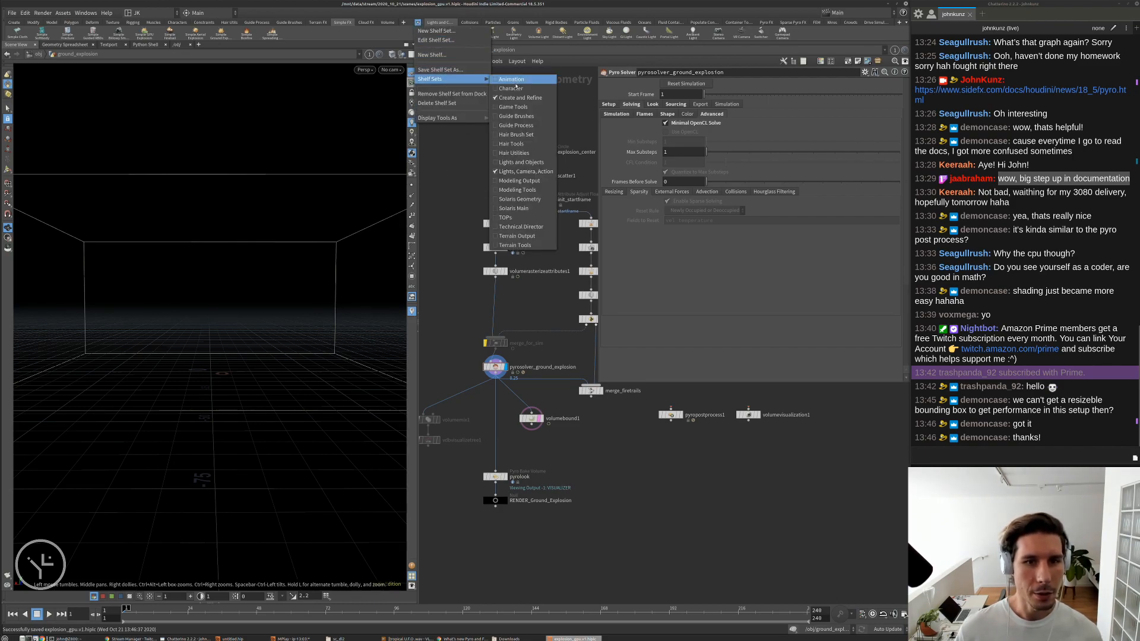
click(455, 181)
click(418, 22)
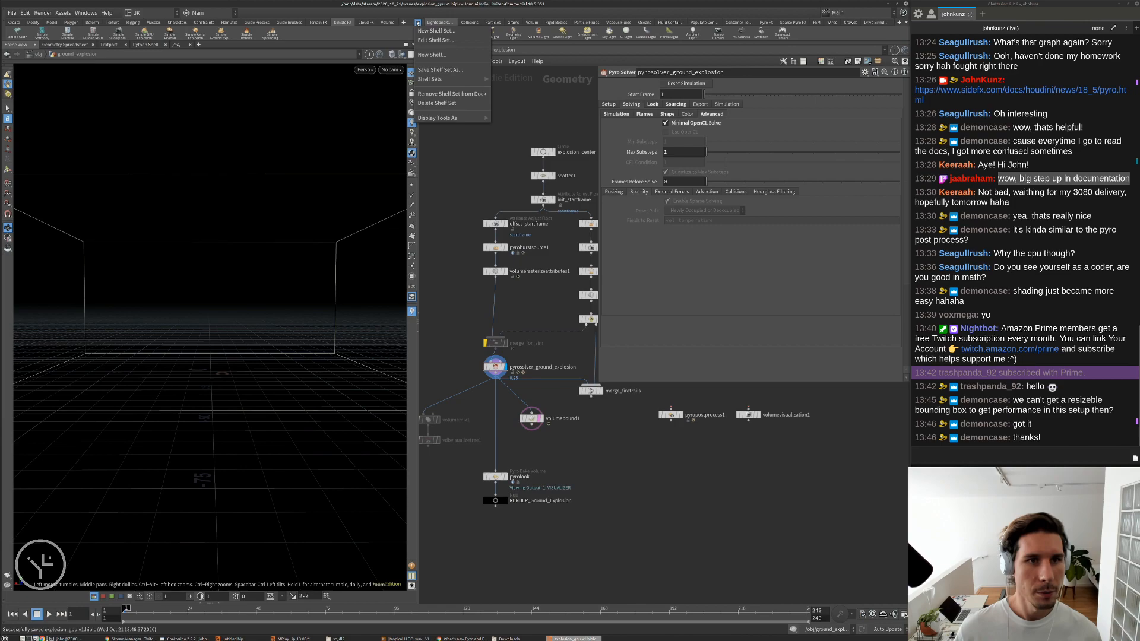
mouse_move(442, 79)
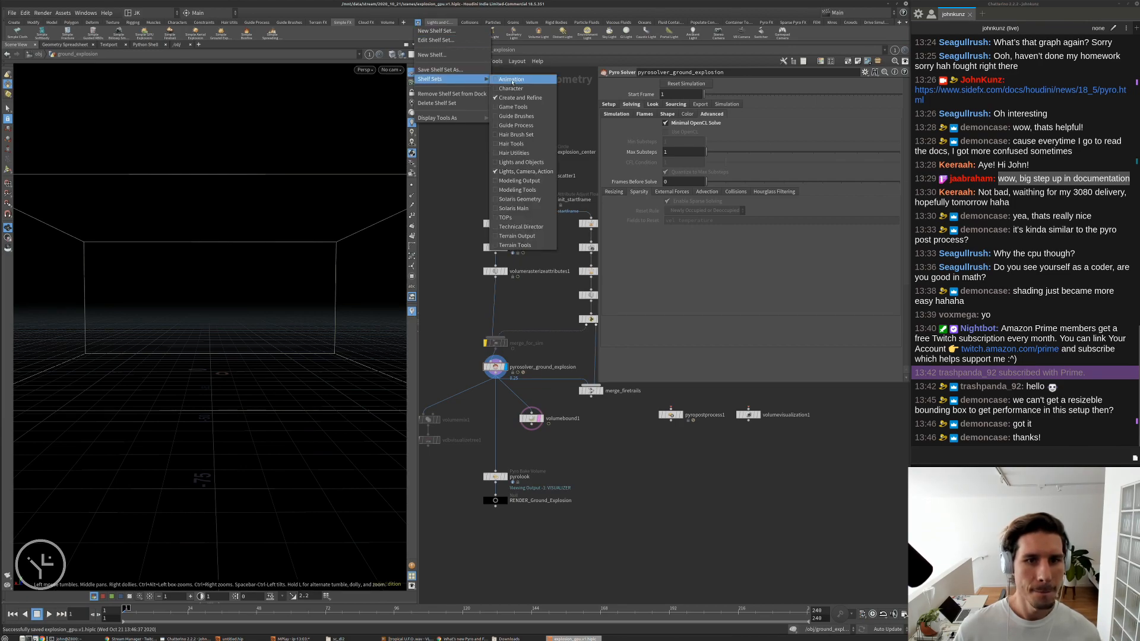
click(456, 166)
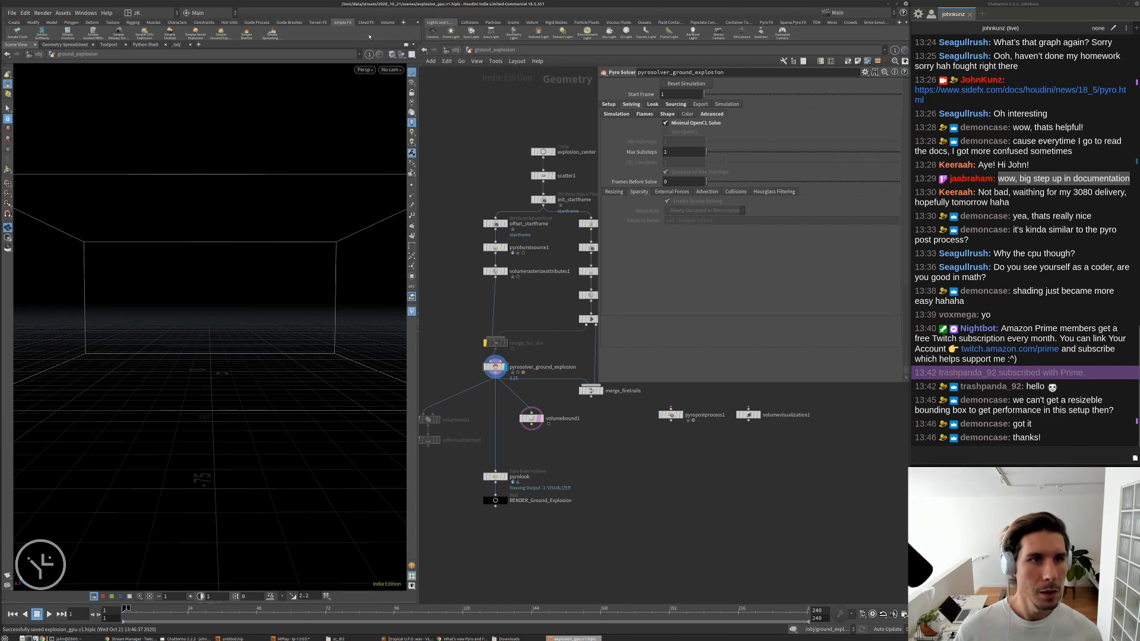
right_click(369, 35)
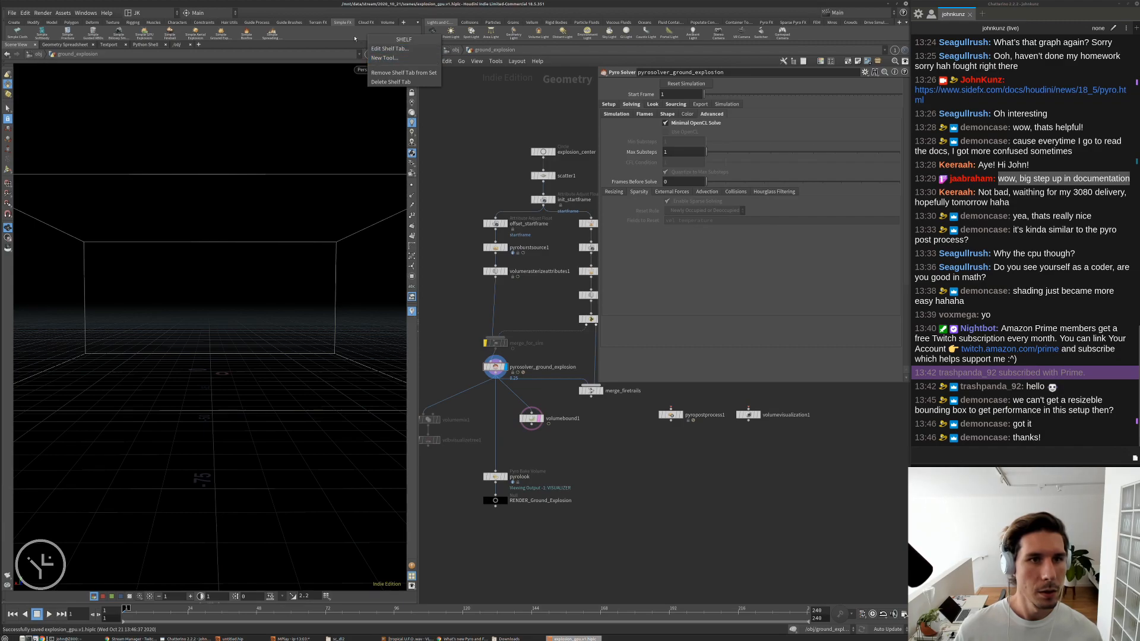
click(355, 39)
- Add the artist's personal tool shelf, listed directly after Houdini Engine, to the first shelf set
click(404, 22)
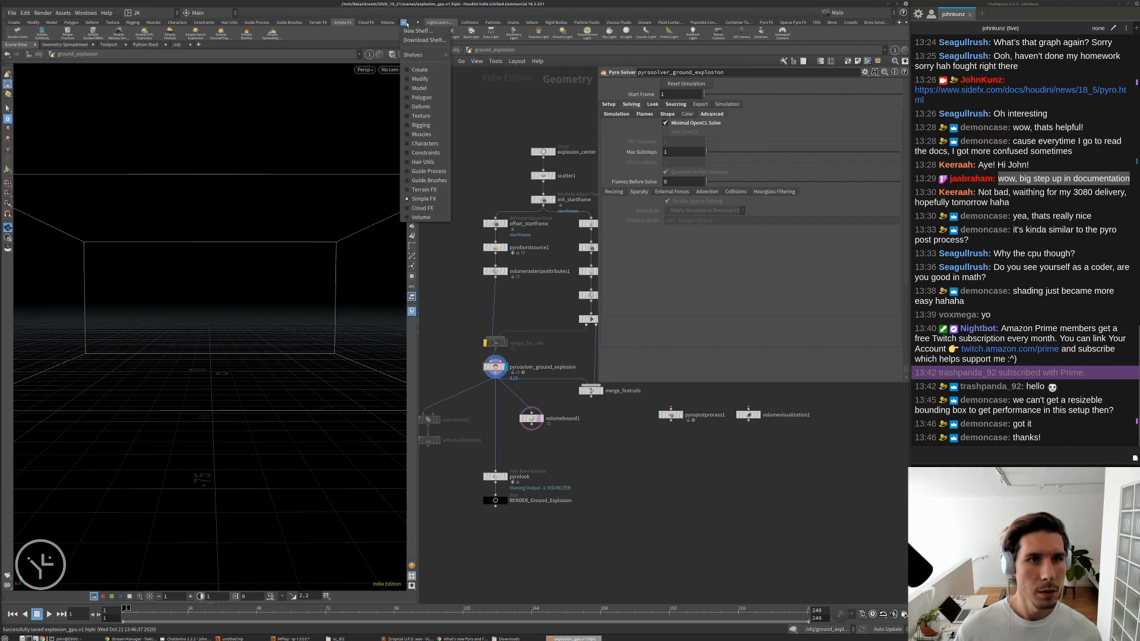
mouse_move(419, 55)
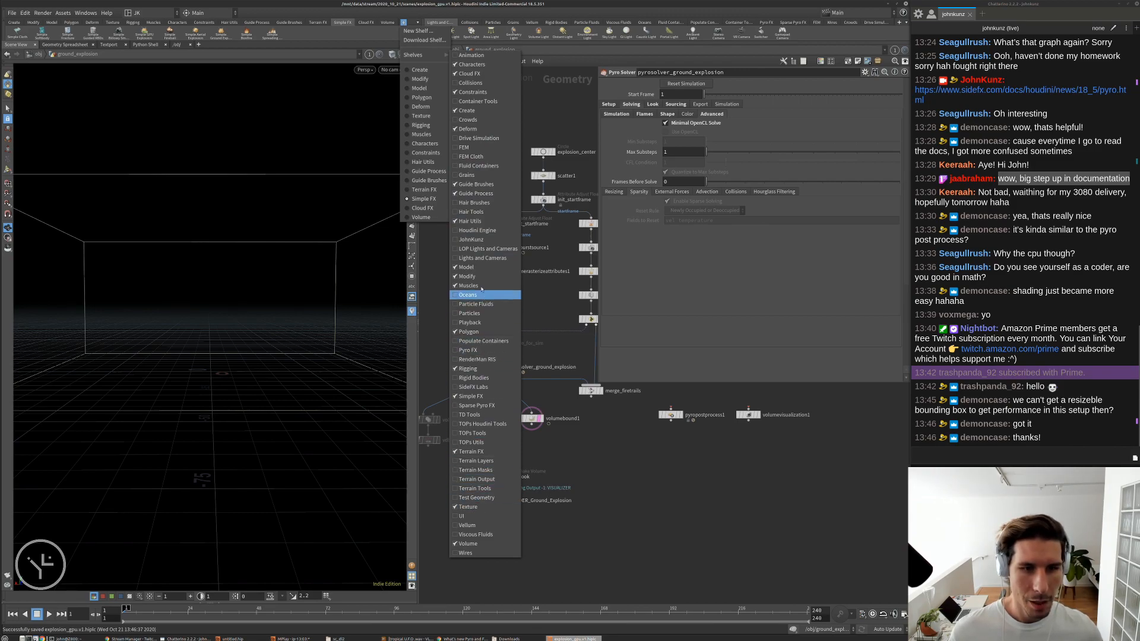
click(472, 239)
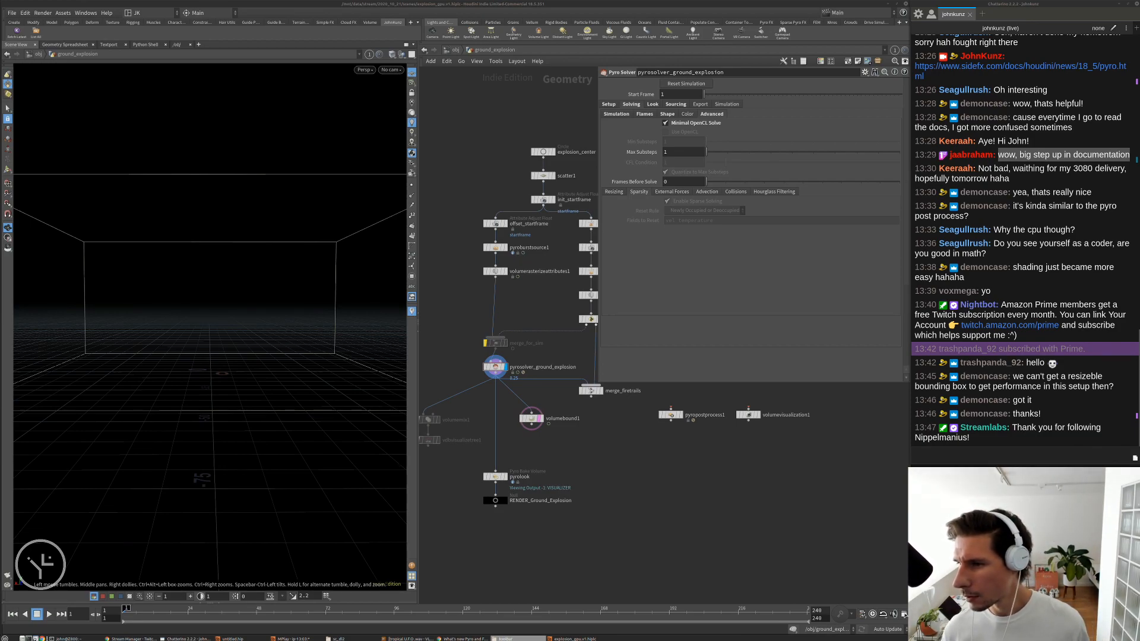
click(417, 22)
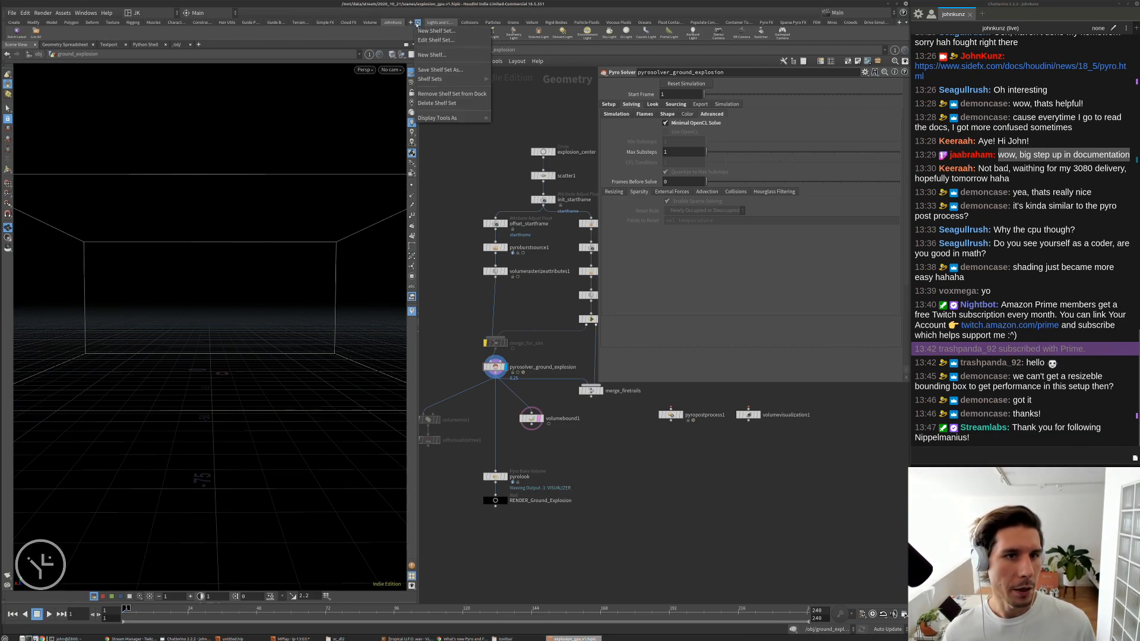
right_click(379, 36)
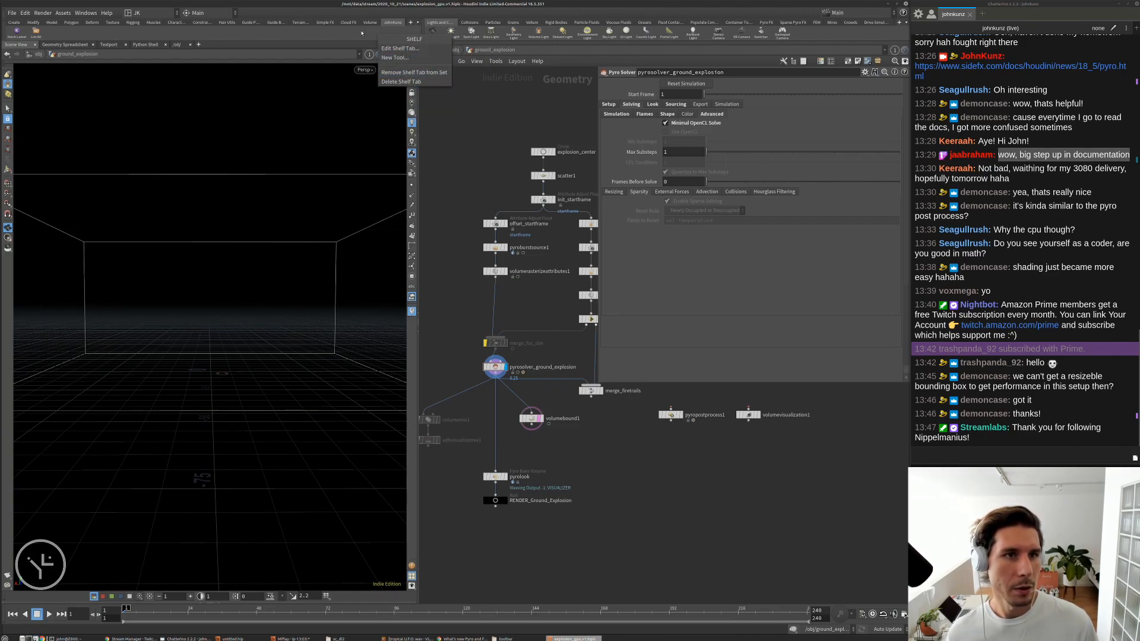
click(361, 33)
click(417, 22)
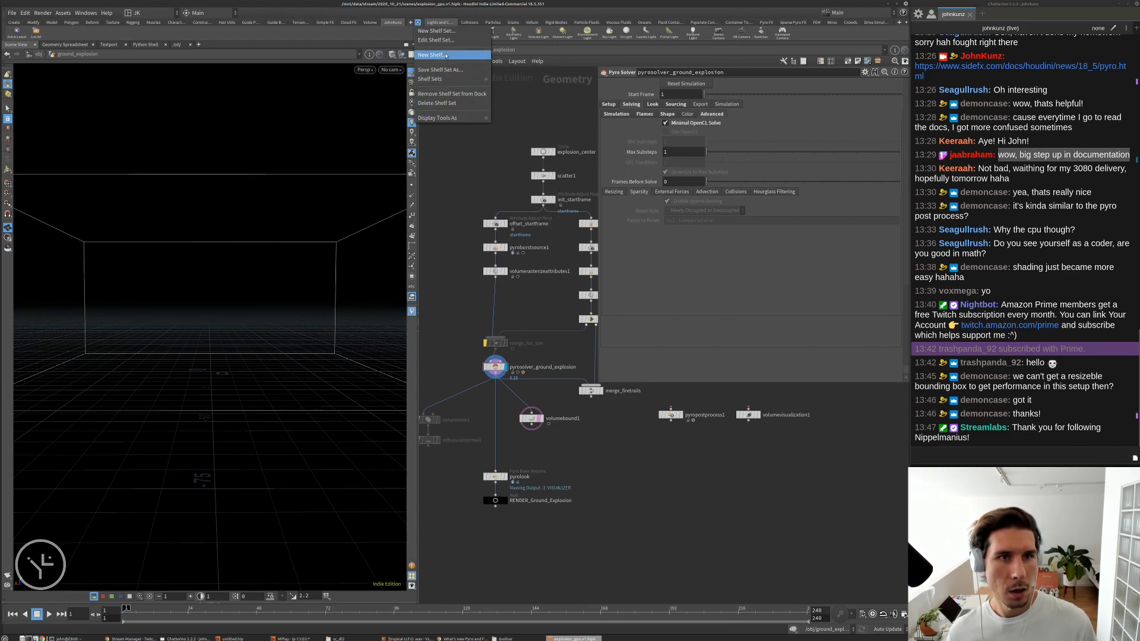
click(383, 34)
right_click(383, 34)
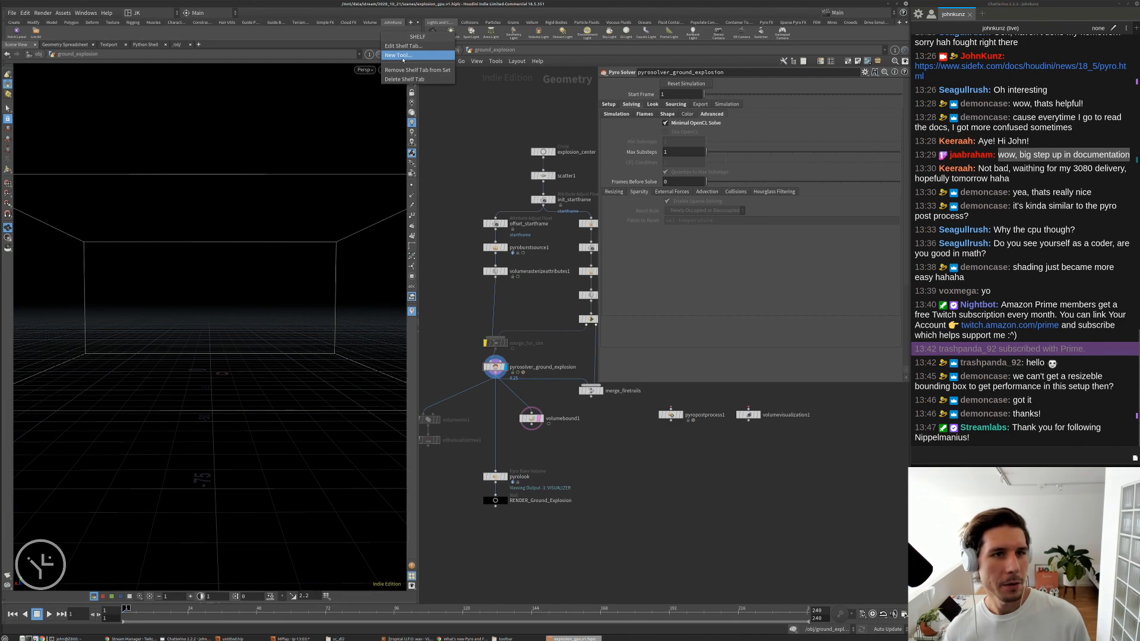
click(509, 116)
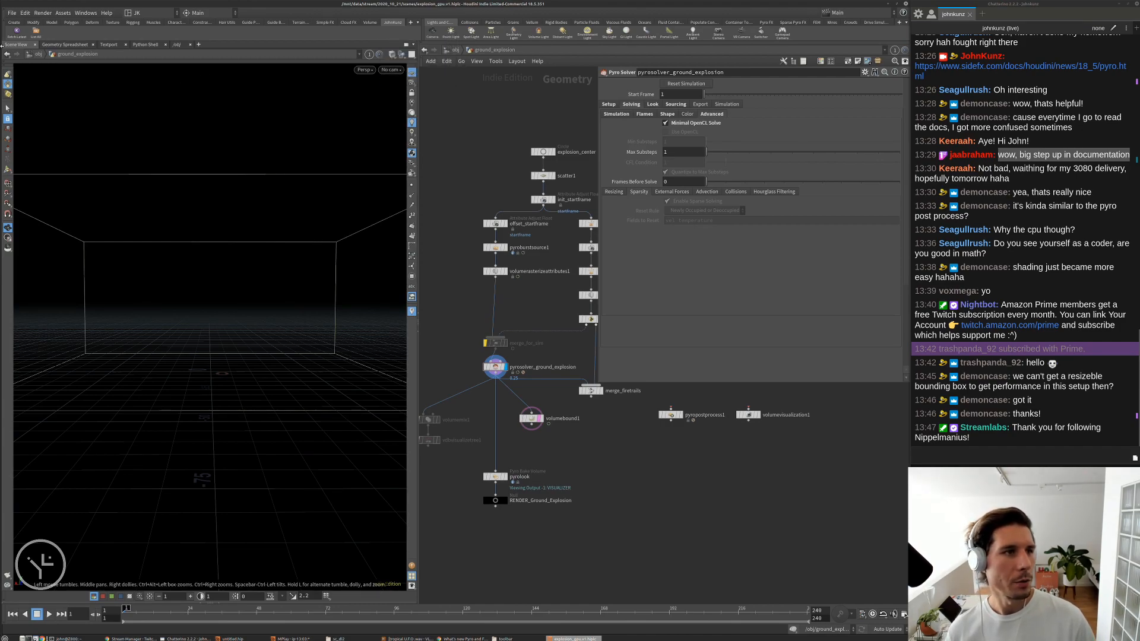
- Save the scene and relaunch Houdini from the terminal with the previous houdinifx command for PureVEX_week1_bouncing.hiplc
click(11, 13)
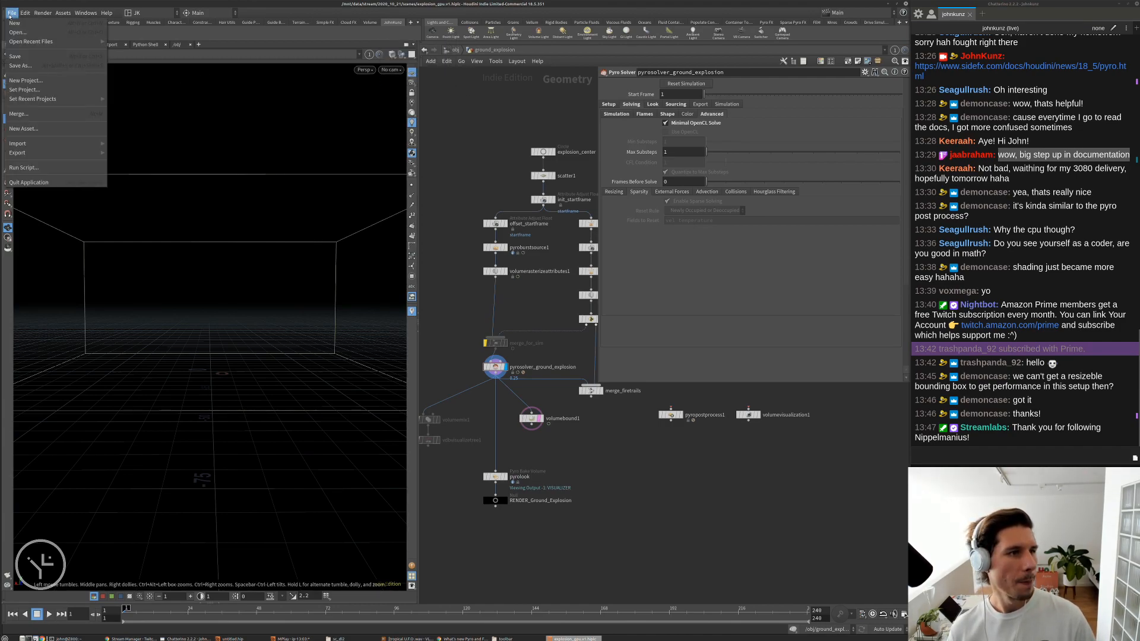
click(27, 55)
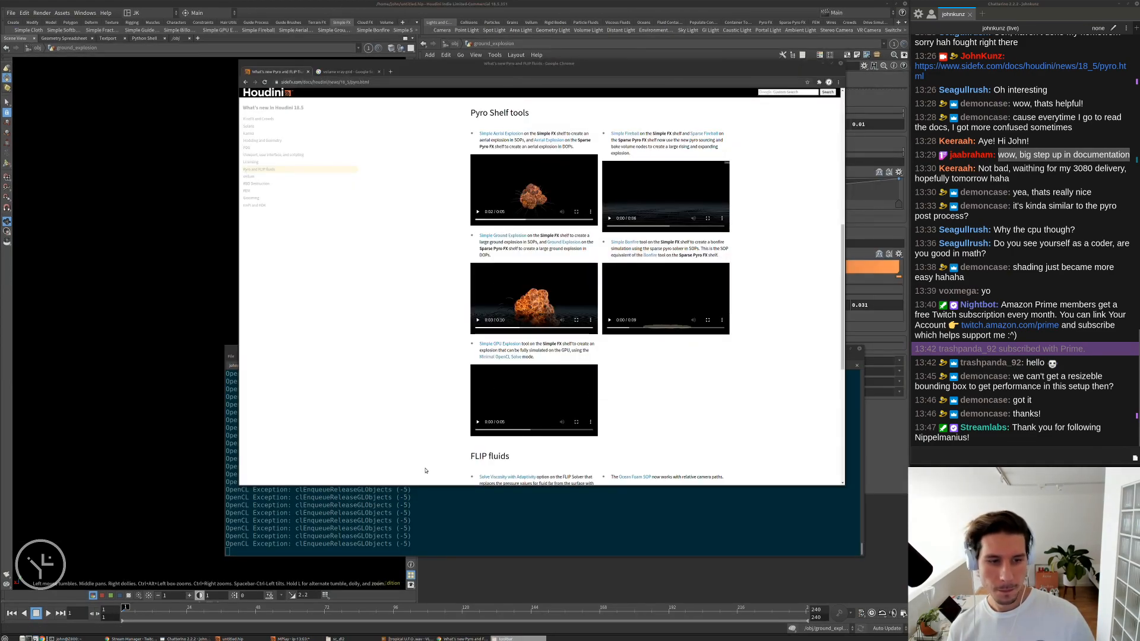
click(445, 542)
key(Return)
key(Return)
key(Up)
key(Return)
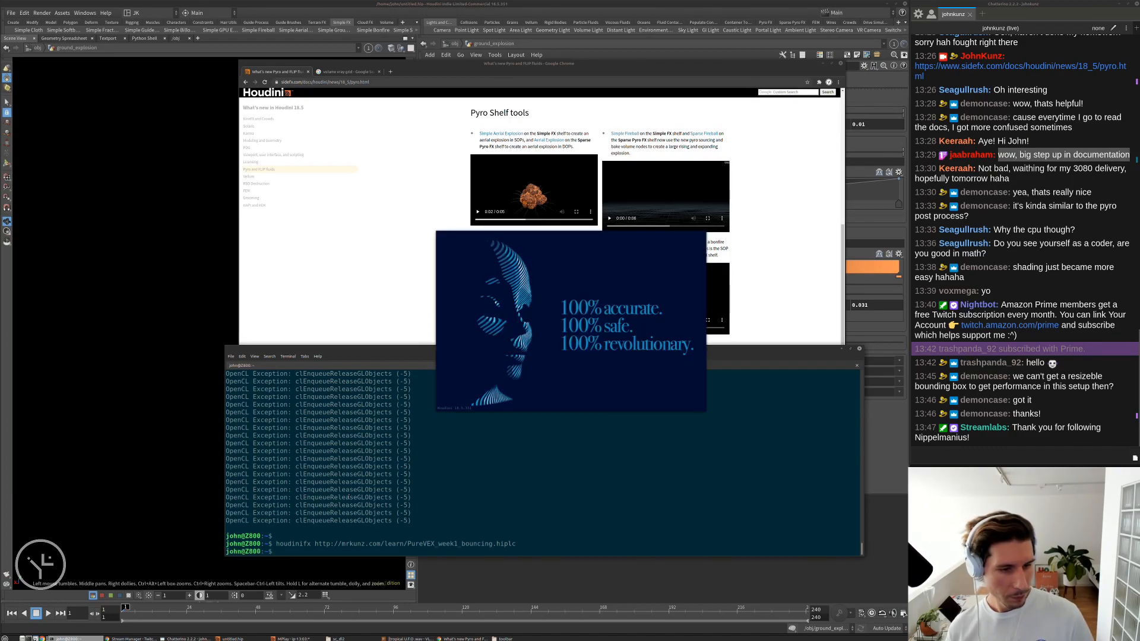
drag(510, 490, 254, 490)
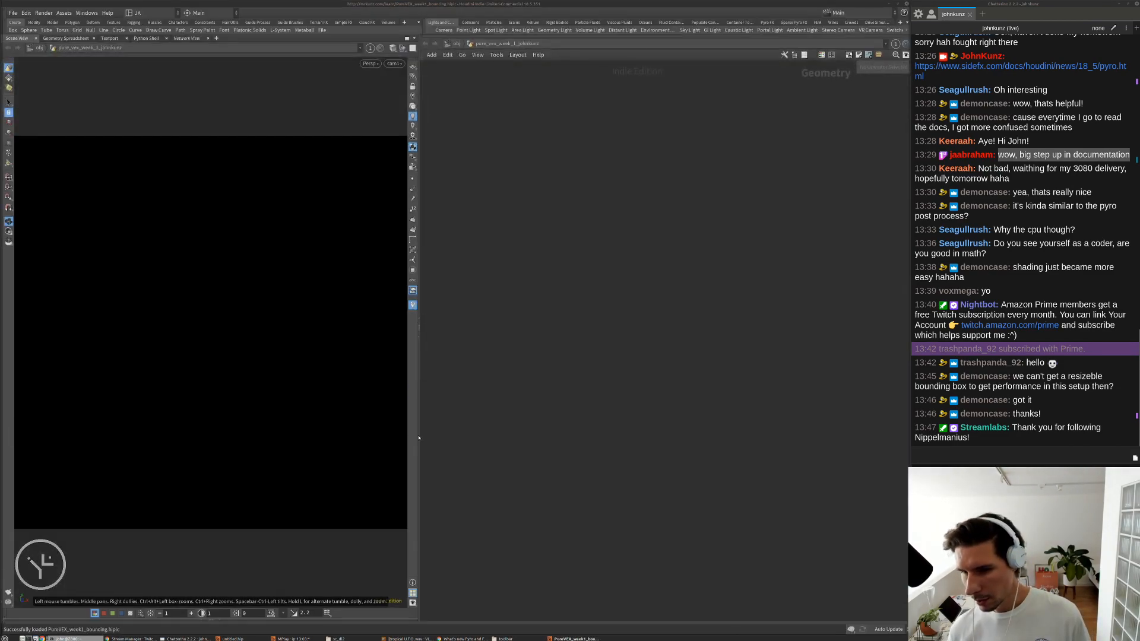
- Start opening a scene file and browse to the /mnt/data/stream/ folder
click(13, 13)
mouse_move(65, 42)
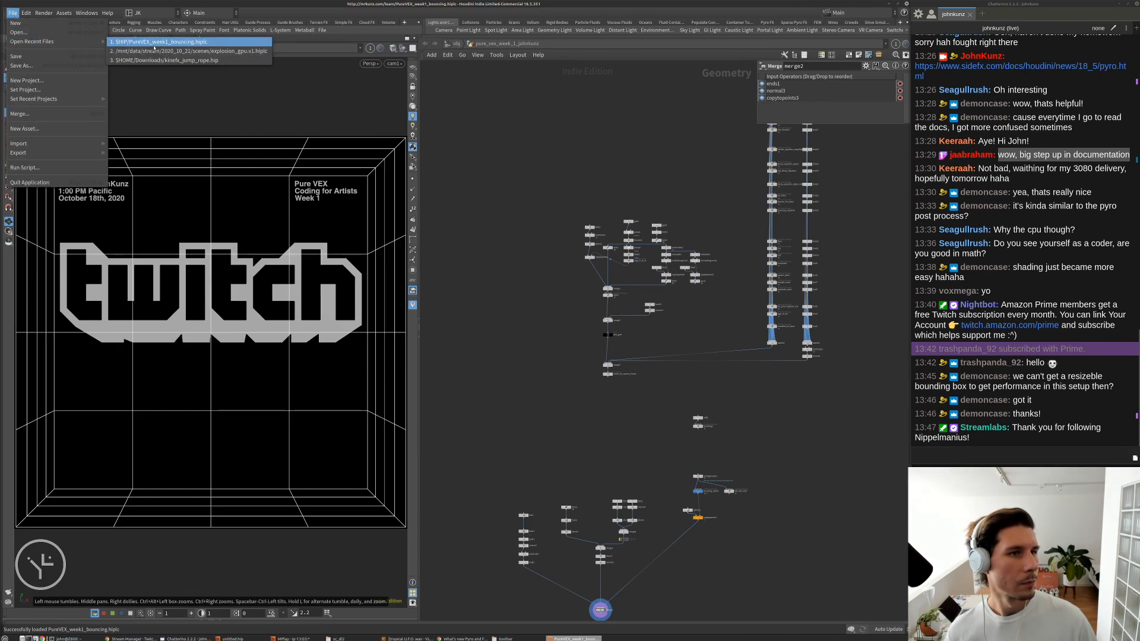
click(17, 32)
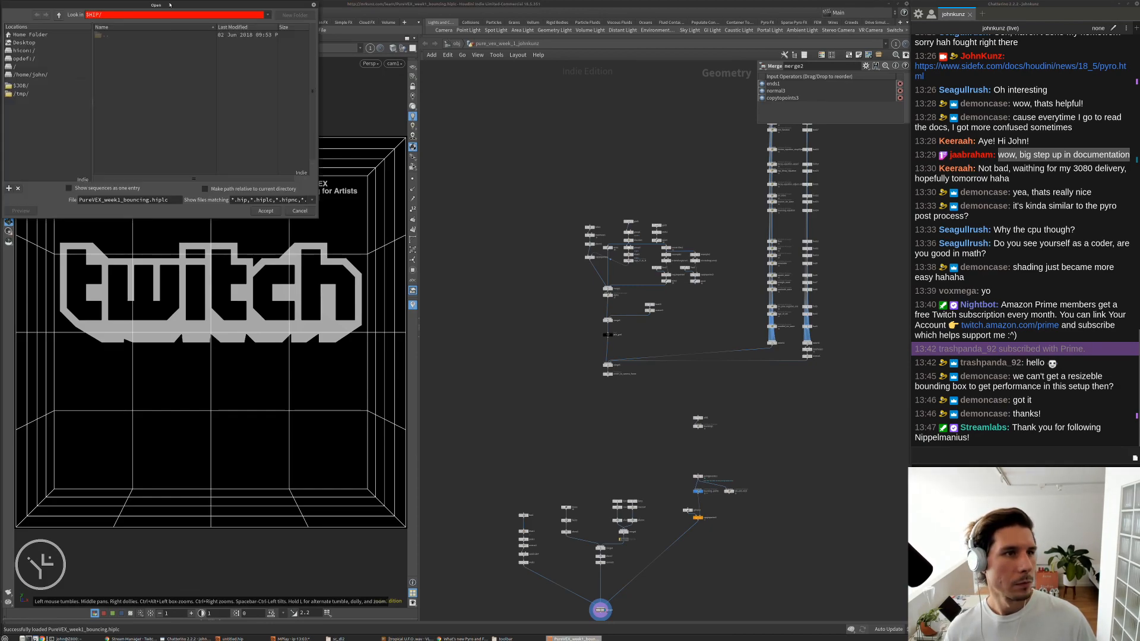
drag(170, 5, 486, 57)
click(350, 119)
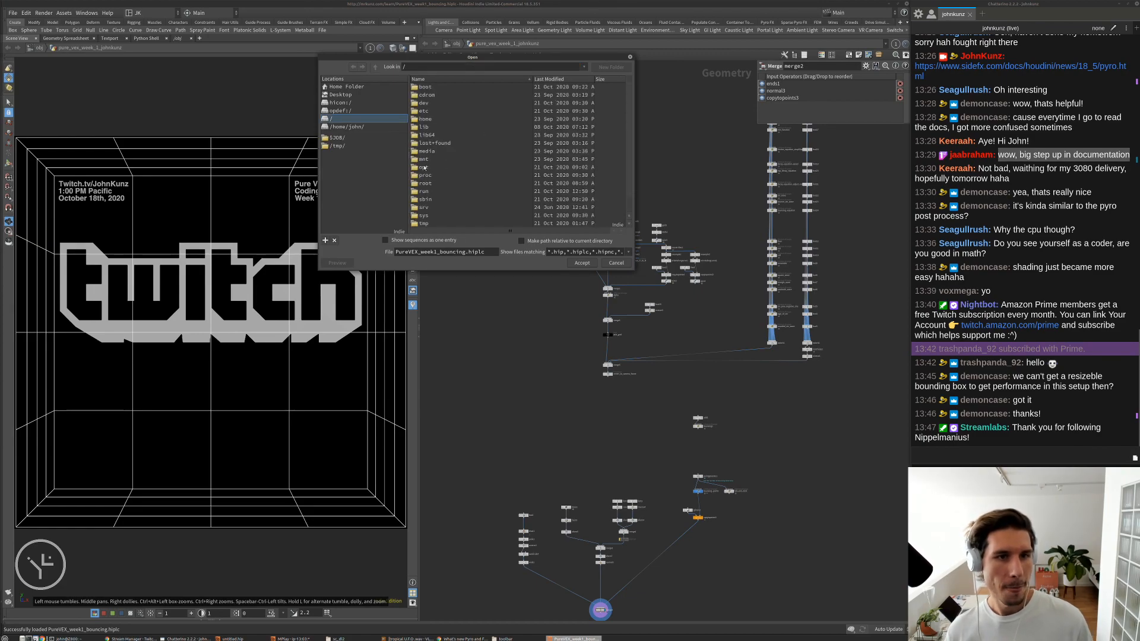
double_click(424, 167)
double_click(429, 102)
scroll(438, 131, down, 6)
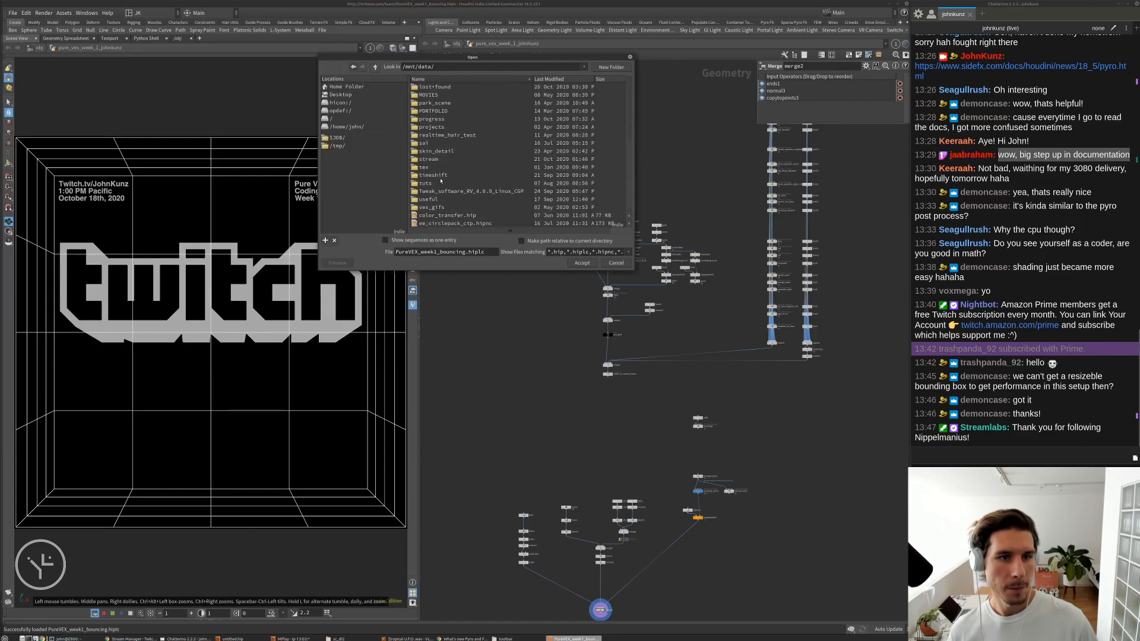
double_click(429, 159)
- Open explosion_gpu.v1.hiplc from the 2020_10_21/scenes folder and enter the ground_explosion network
click(513, 81)
double_click(438, 157)
double_click(431, 97)
click(430, 104)
click(571, 263)
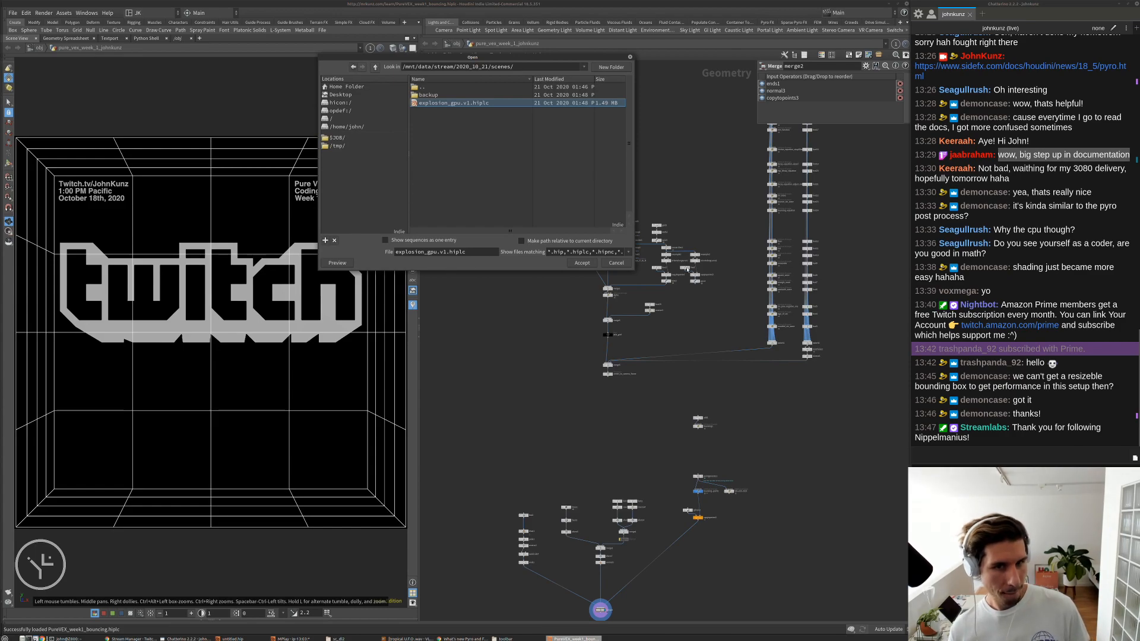
click(572, 263)
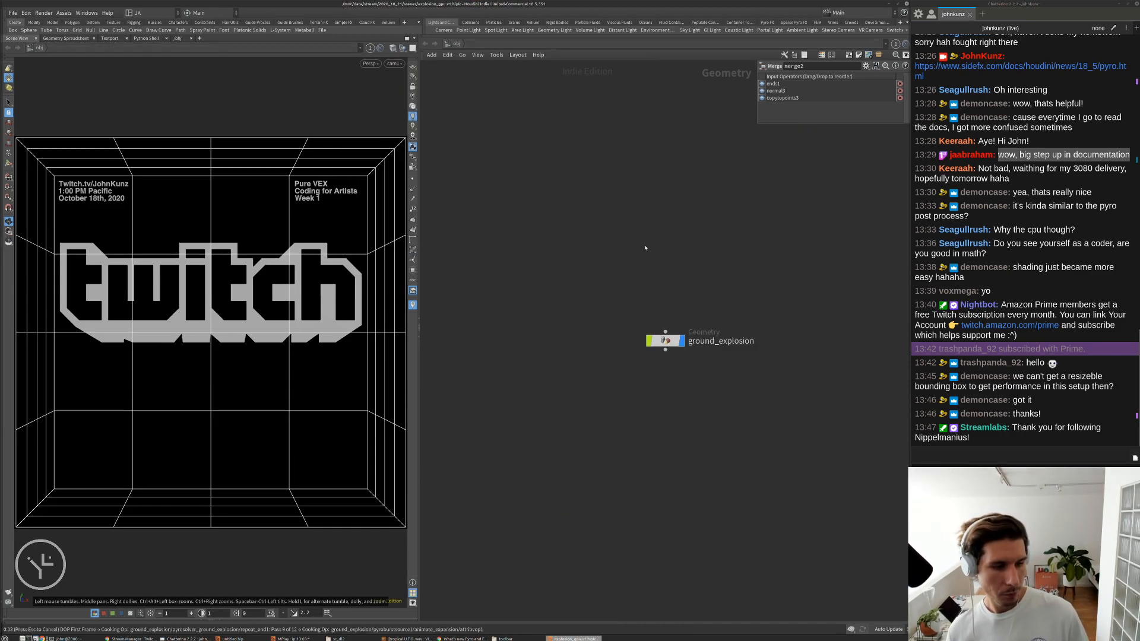
double_click(665, 340)
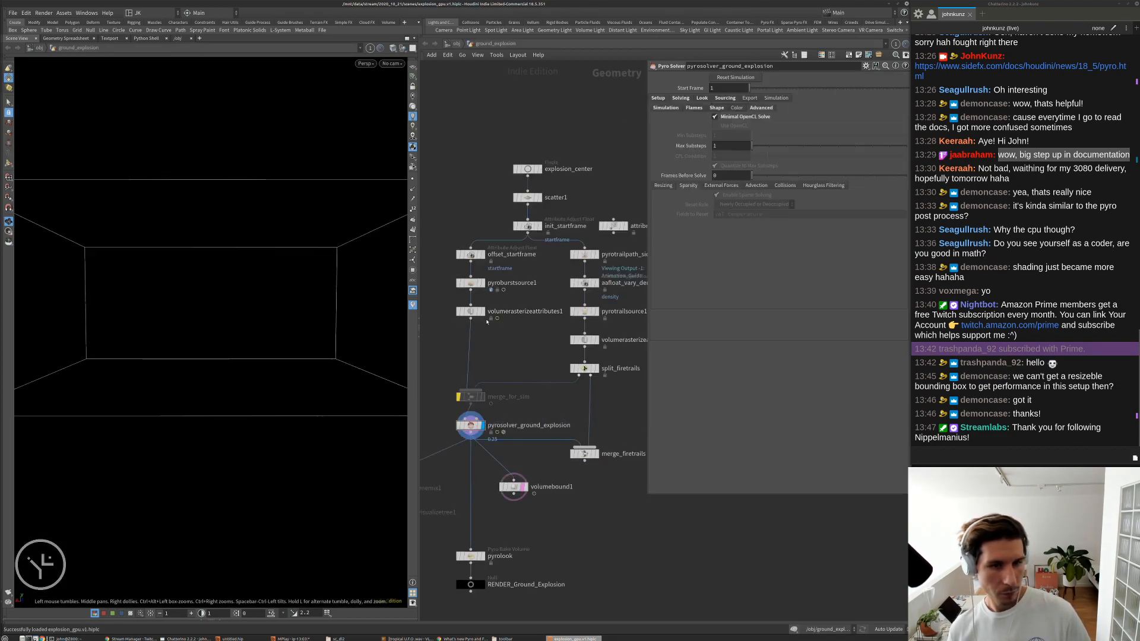
- Add the personal shelf labelled with only the artist's surname to the first shelf set
click(405, 22)
mouse_move(427, 54)
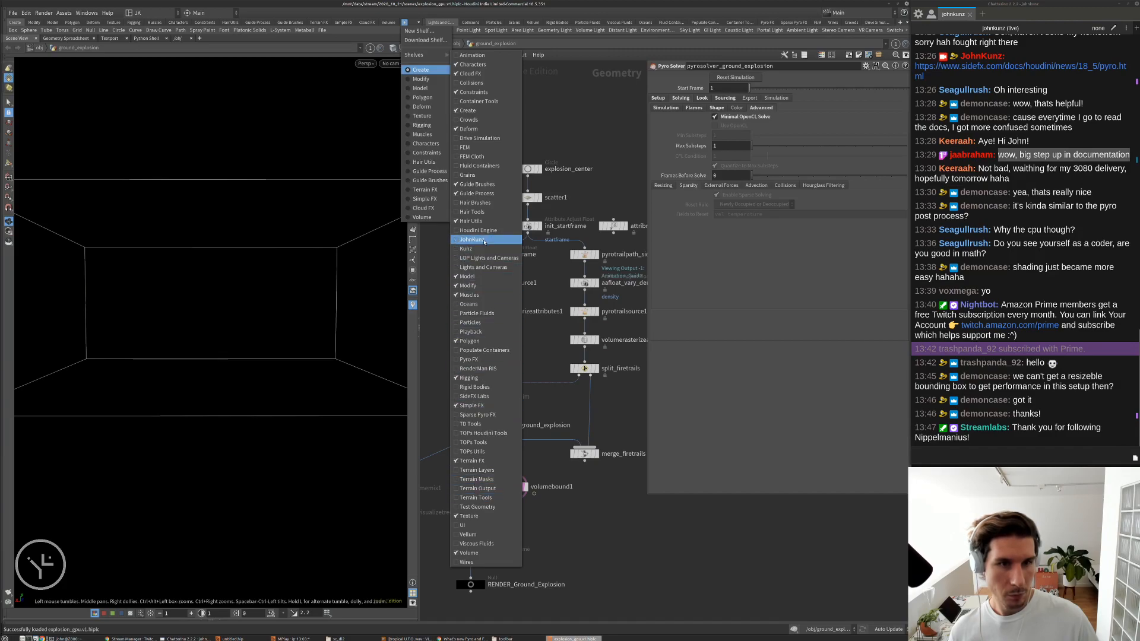
click(482, 248)
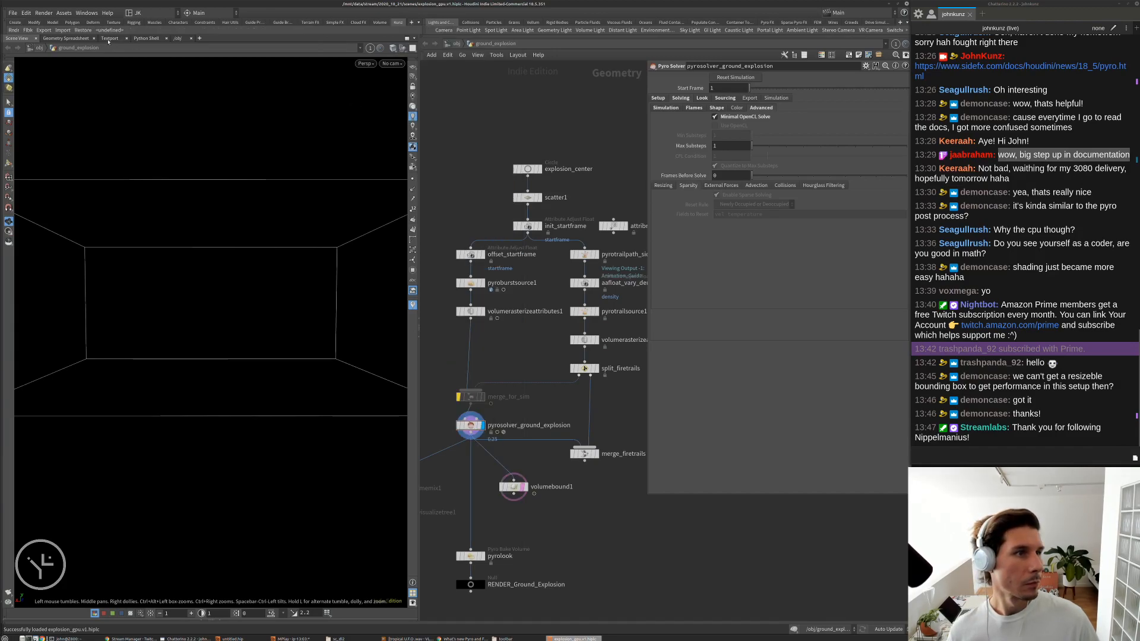
- Try the undefined tool on the newly added shelf and inspect the ftp_save tool's edit options
click(107, 31)
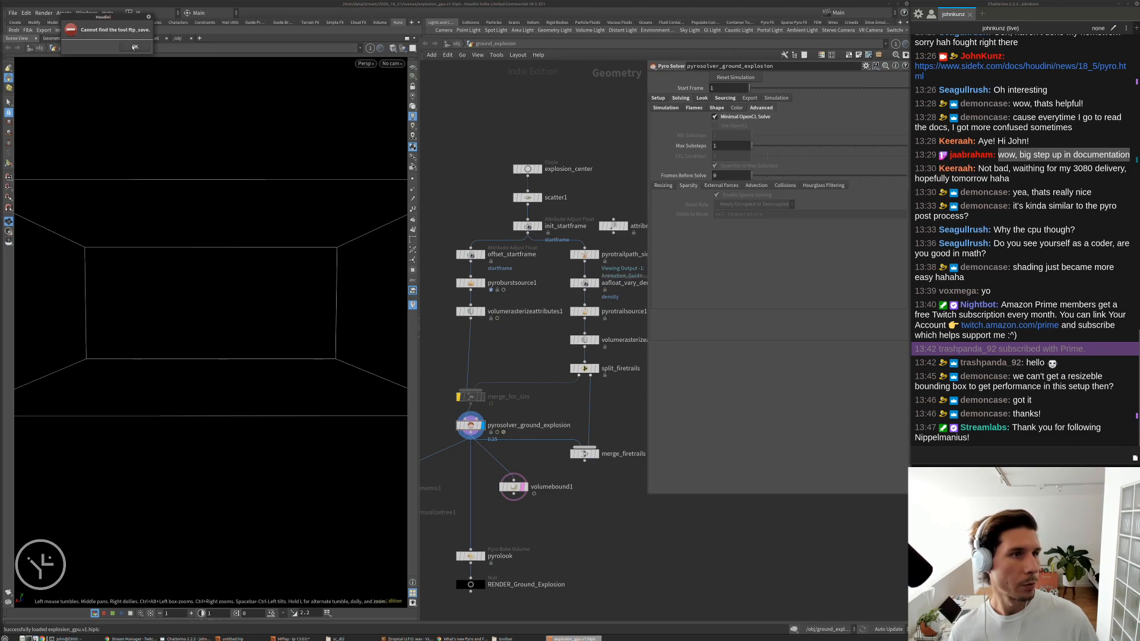
click(134, 48)
right_click(120, 31)
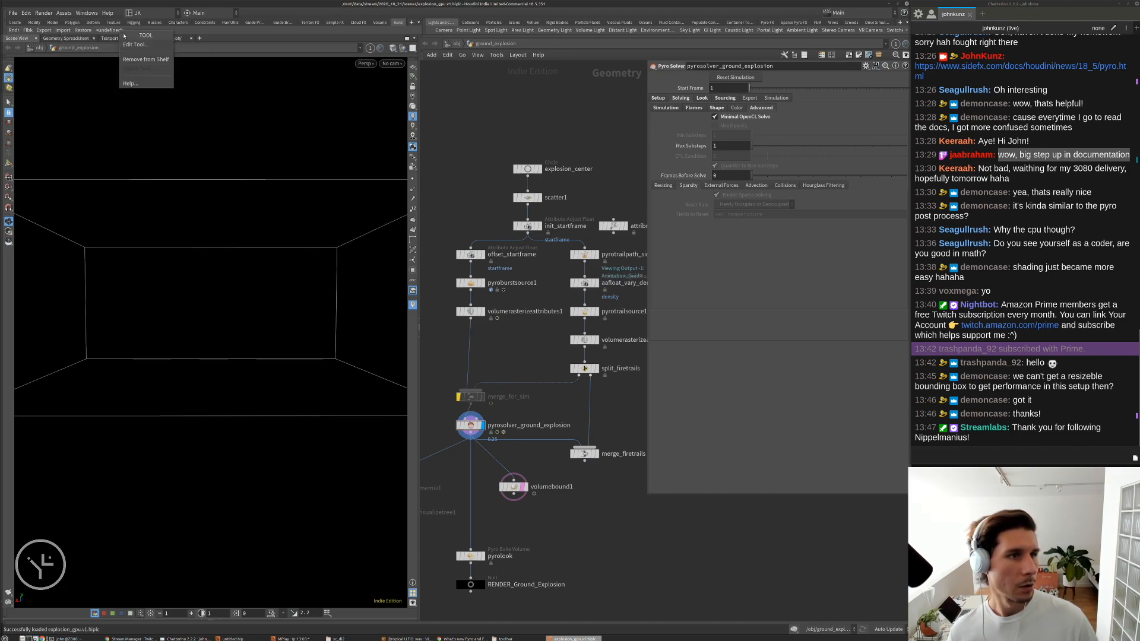
click(133, 45)
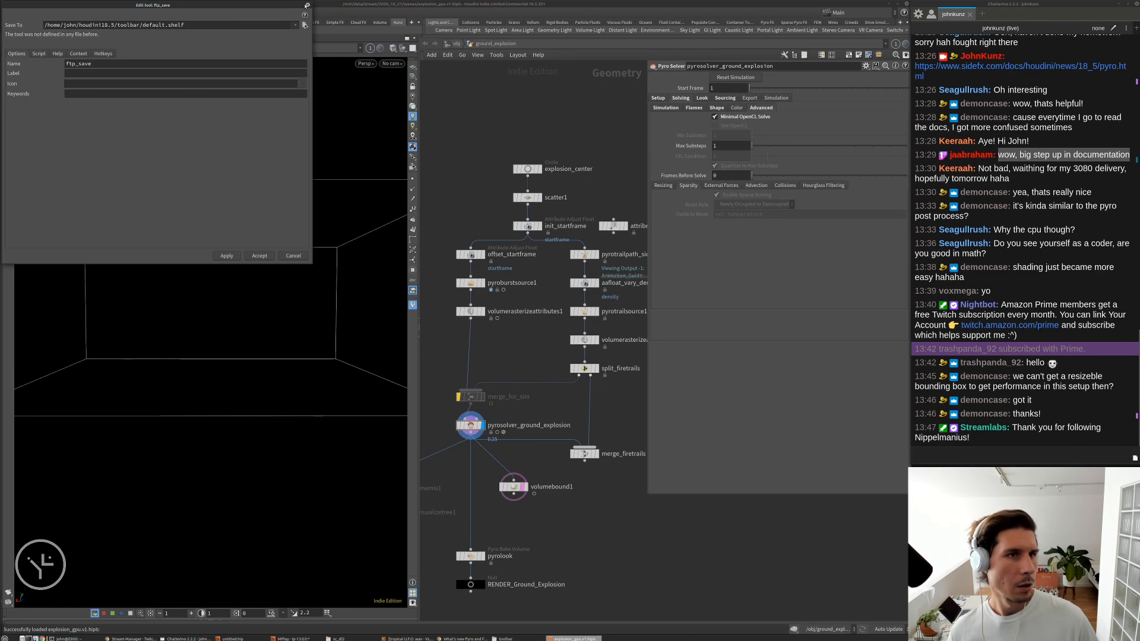
click(307, 5)
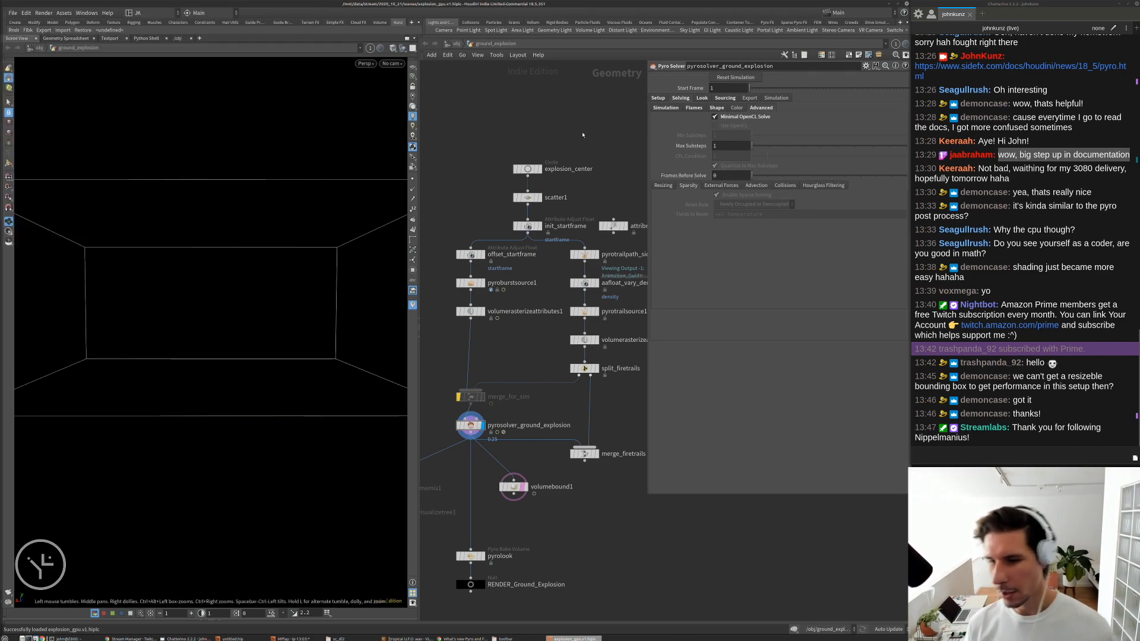
- Show the timeline playbar and check the 3D texture resolution limit in the viewport's display options
middle_drag(495, 369, 501, 336)
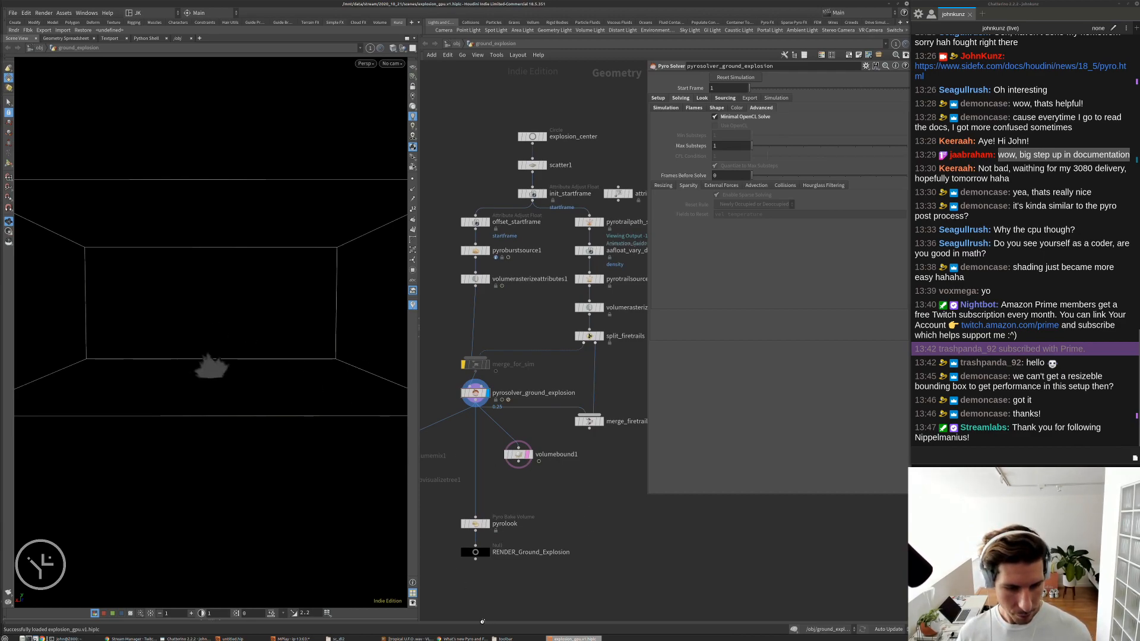
click(481, 621)
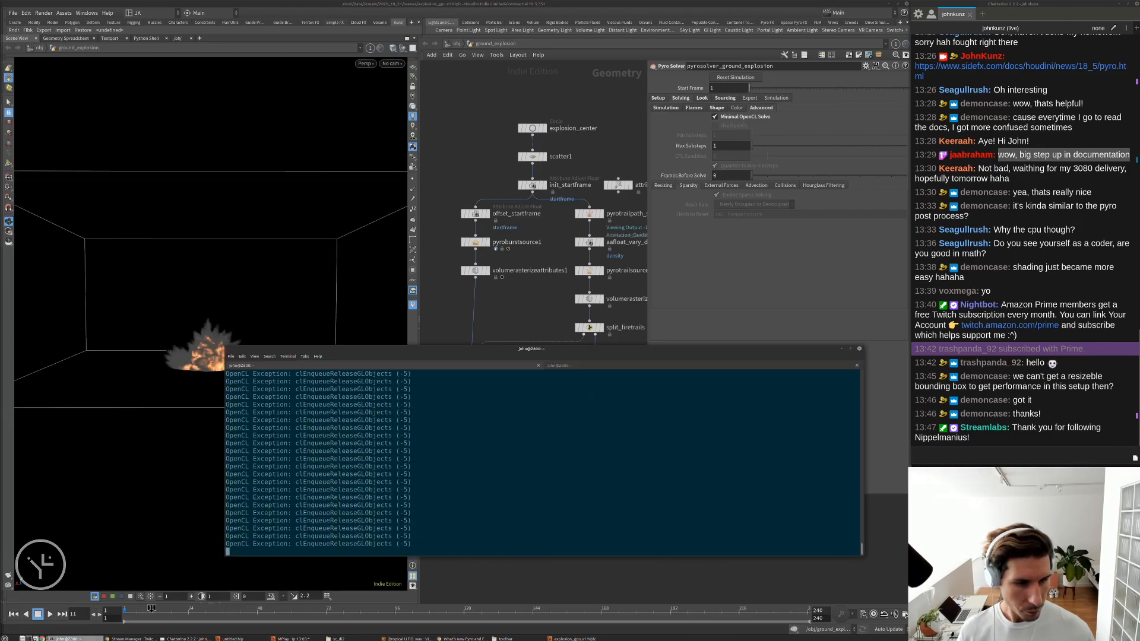
key(d)
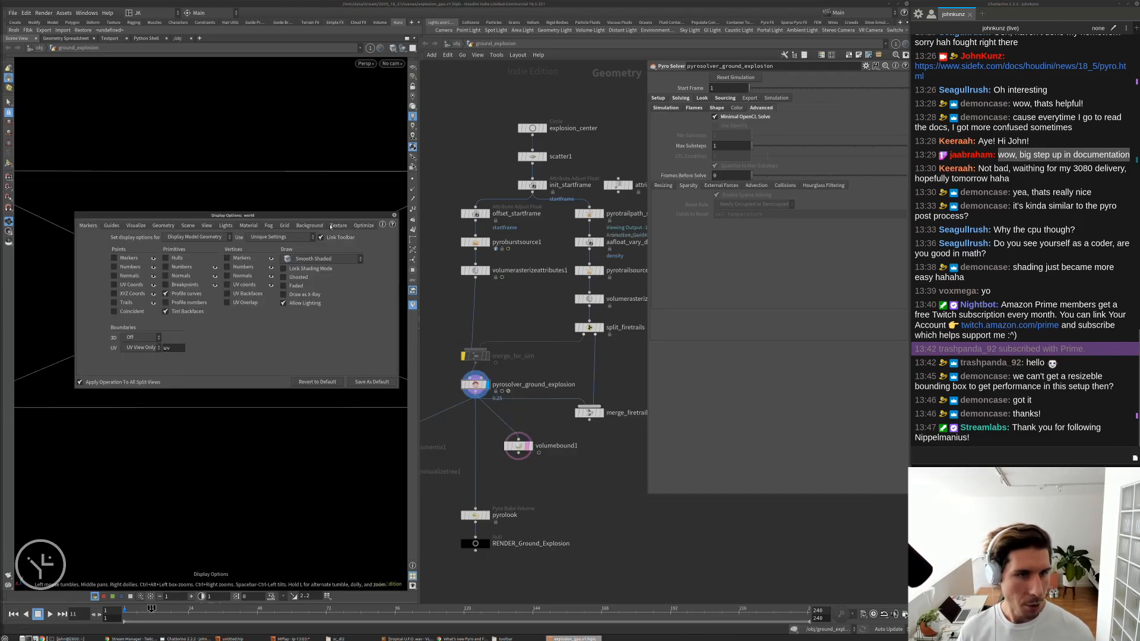
click(332, 226)
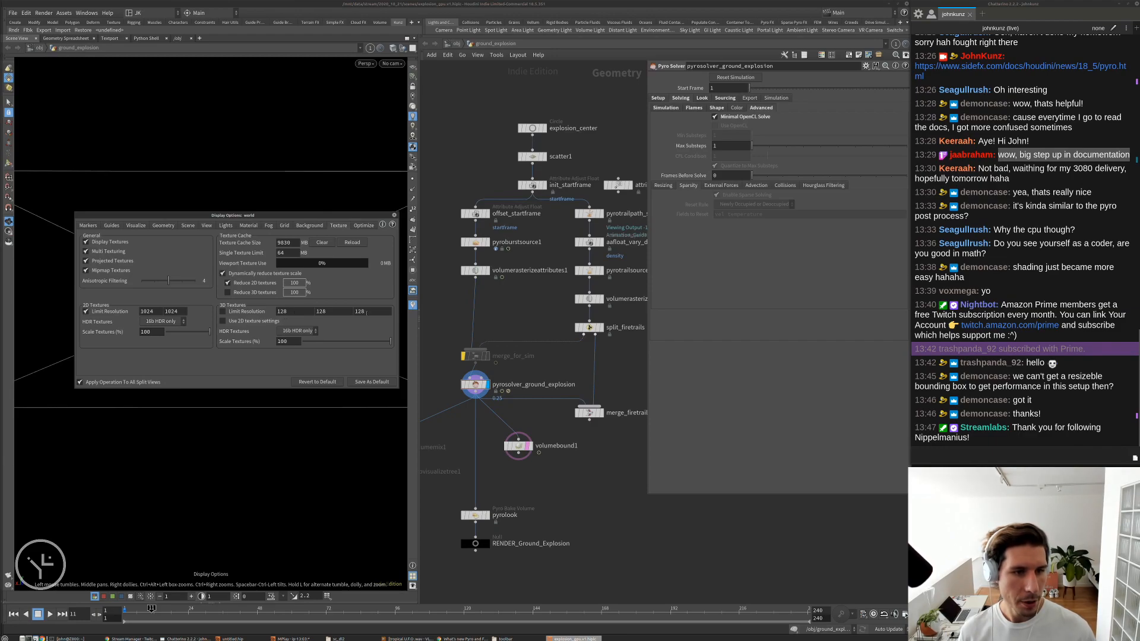
click(285, 311)
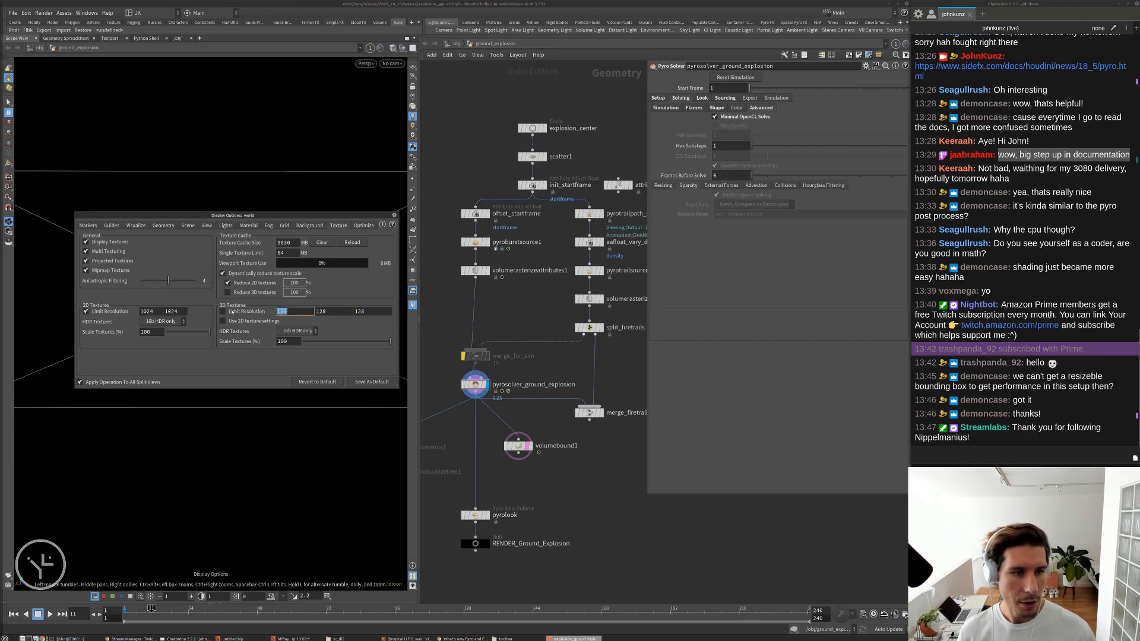
click(568, 446)
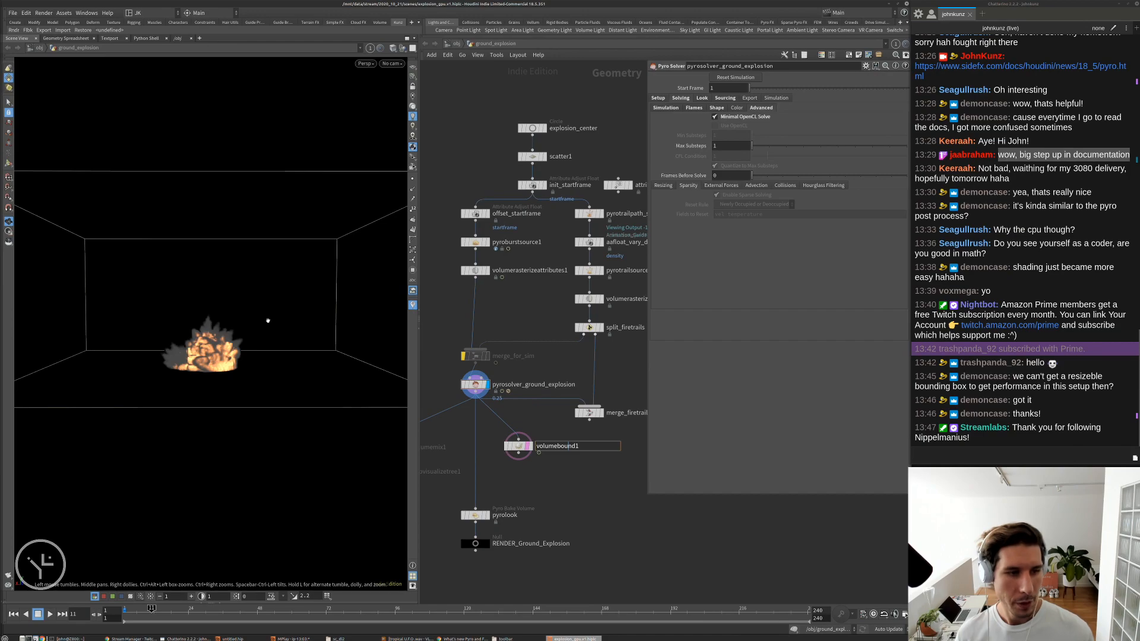
- Examine the pyrosolver_ground_explosion parameters for simulation, sourcing, look, setup, and advanced sparsity and resizing
click(668, 107)
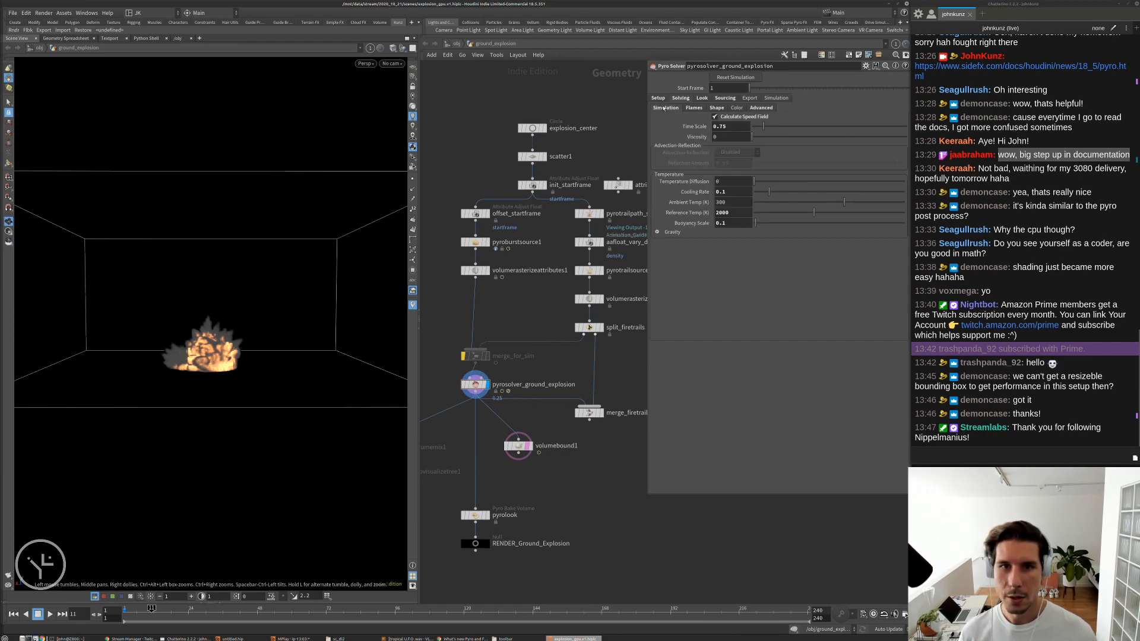
click(722, 100)
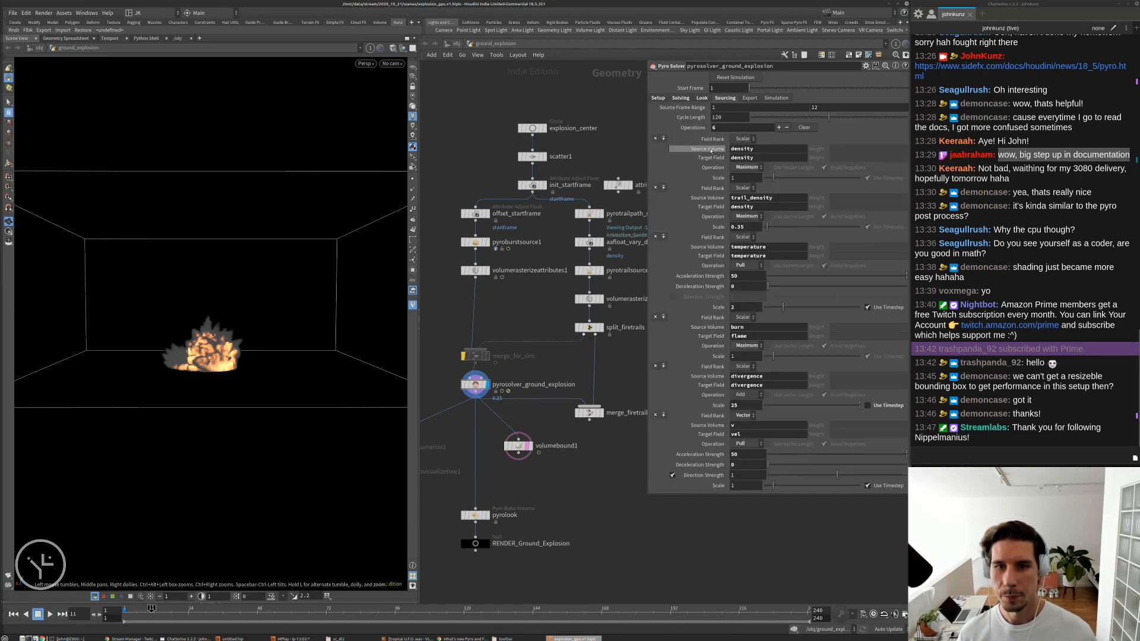
click(702, 98)
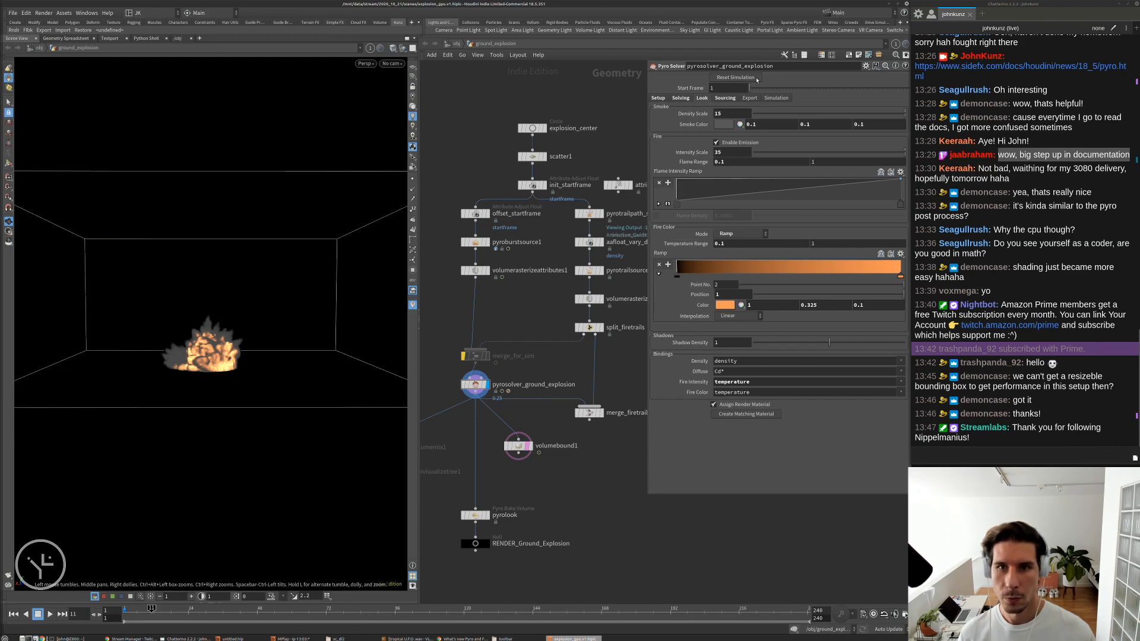
click(726, 100)
click(773, 99)
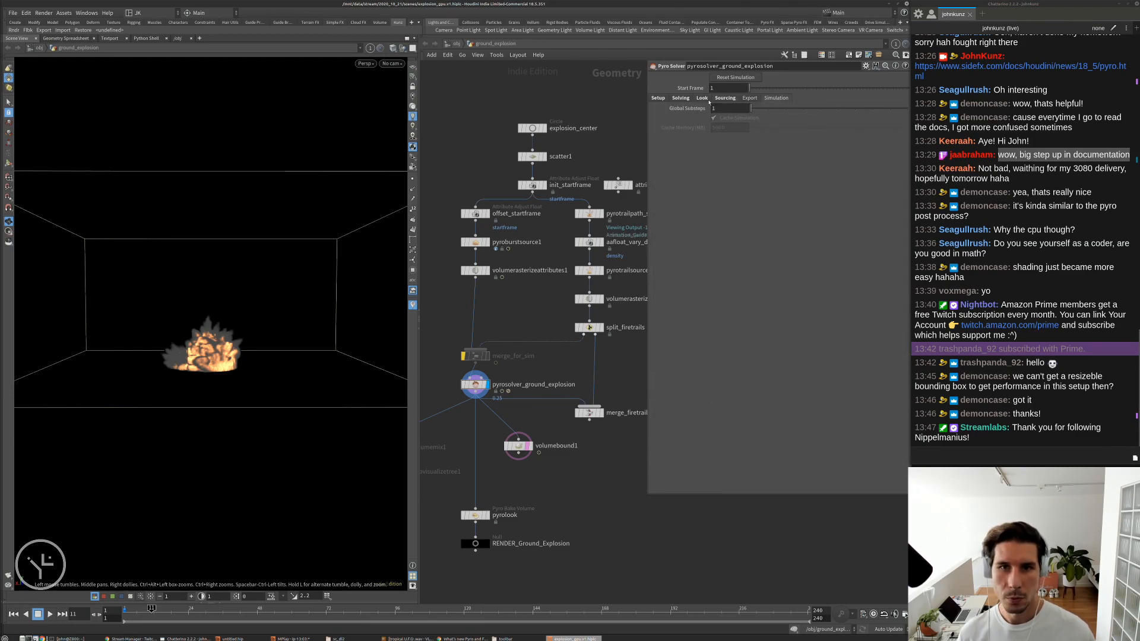
click(721, 99)
click(680, 99)
click(657, 99)
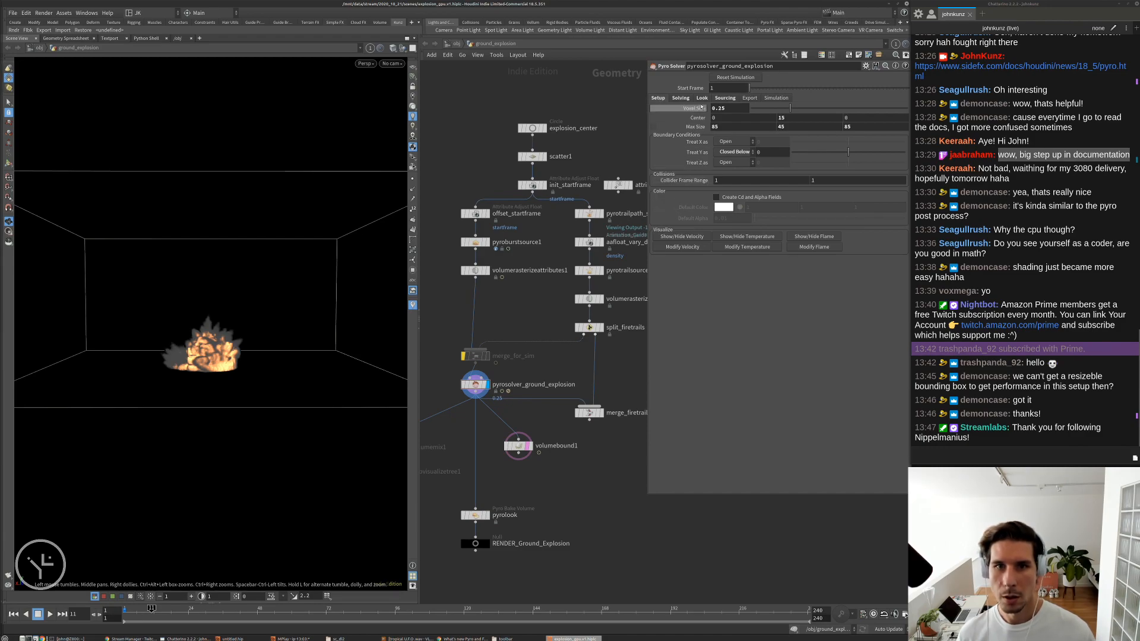
click(681, 99)
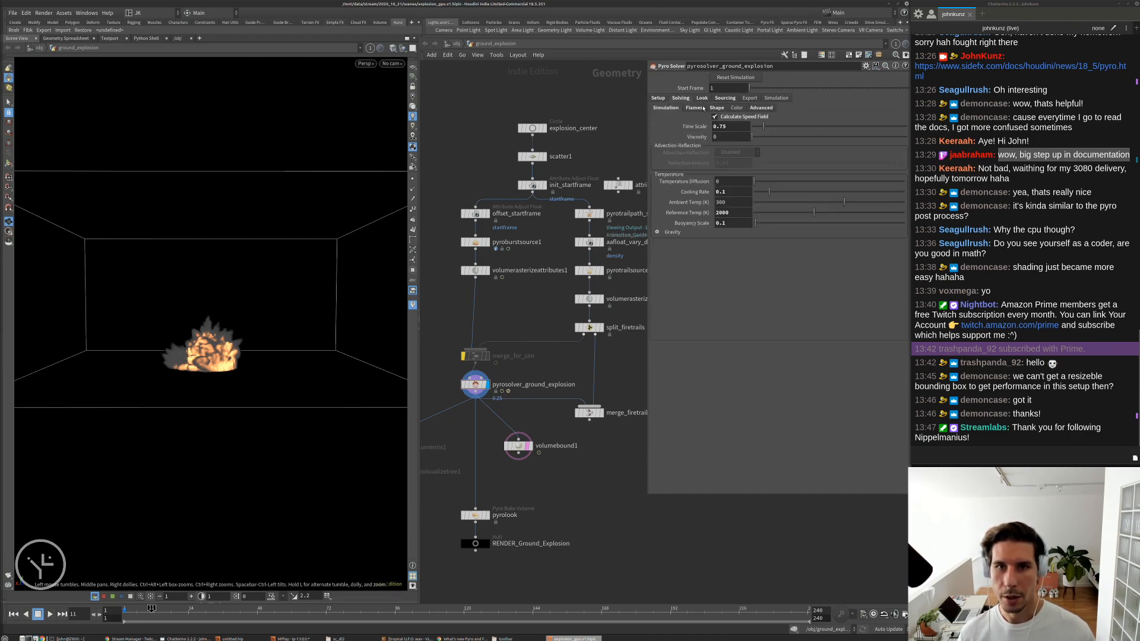
click(759, 109)
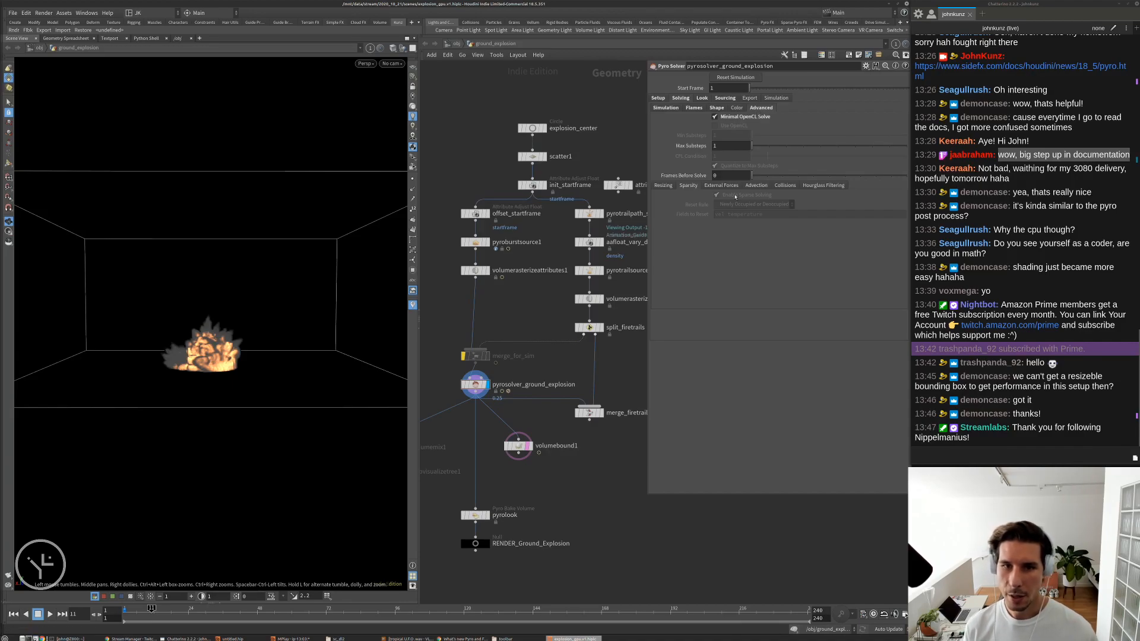
click(663, 186)
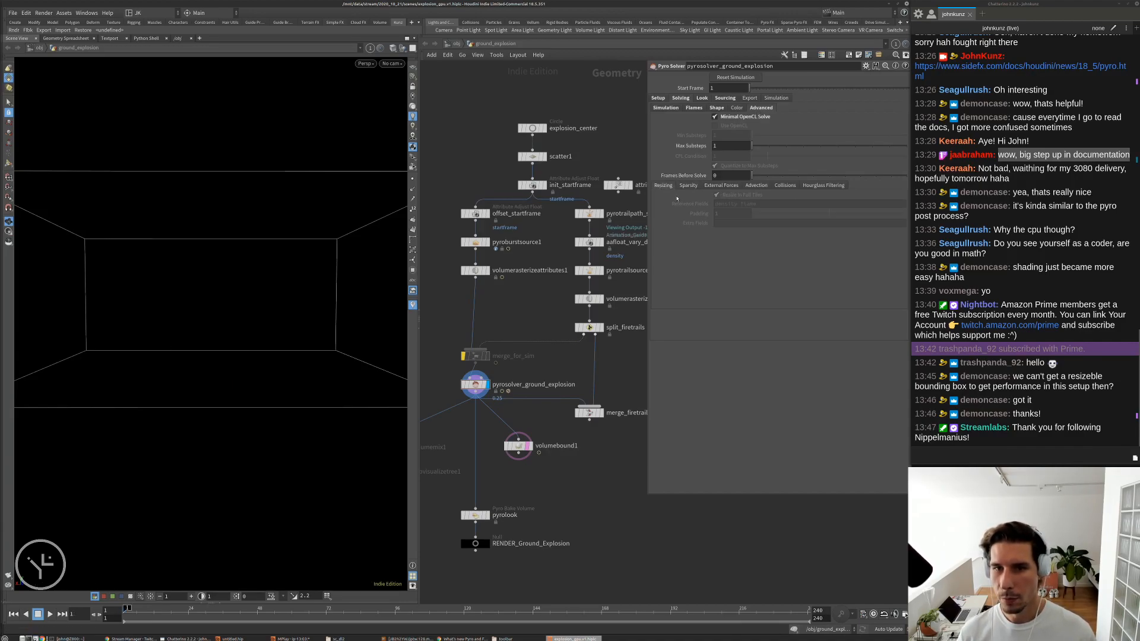
- Set the pyro solver's field advection scheme to BFECC and its trace method to Runge-Kutta 3
click(757, 186)
click(746, 201)
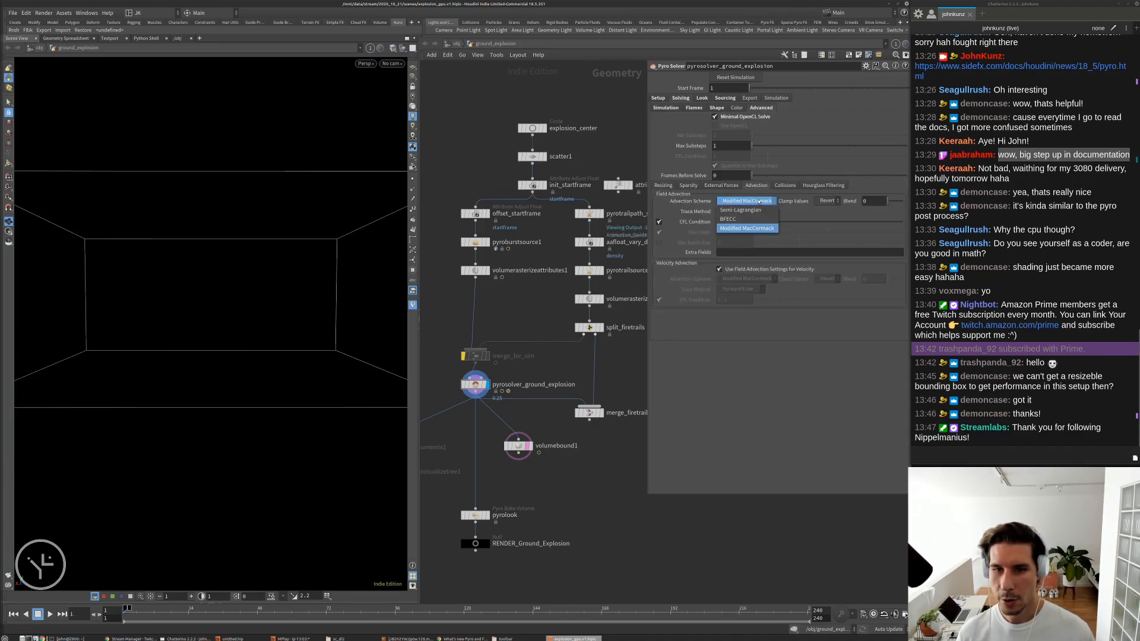
click(752, 219)
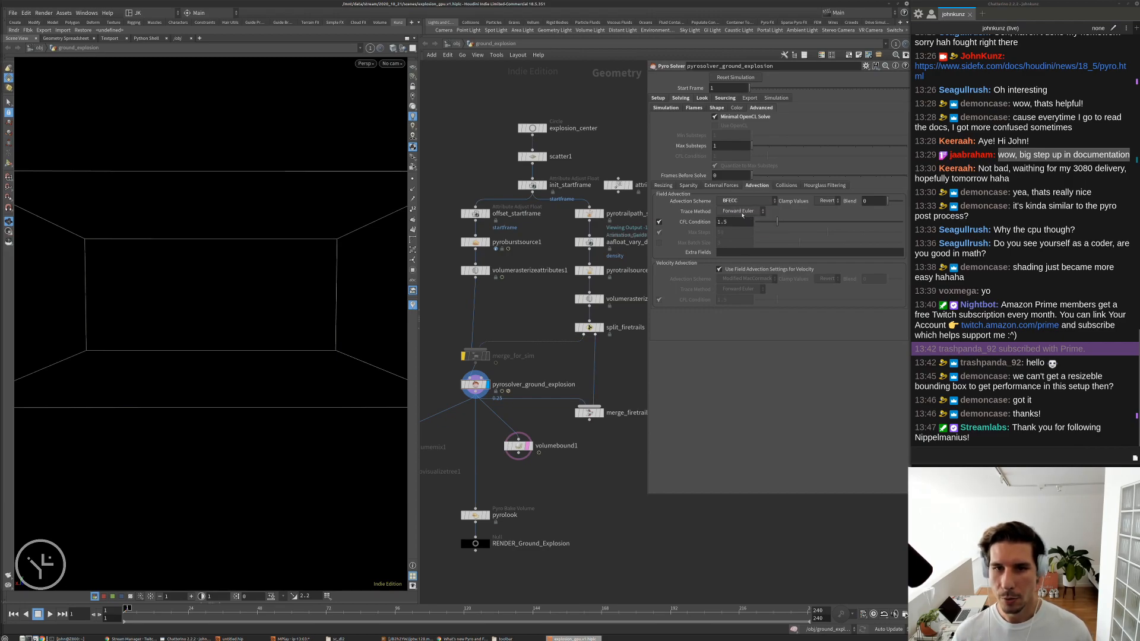
click(741, 211)
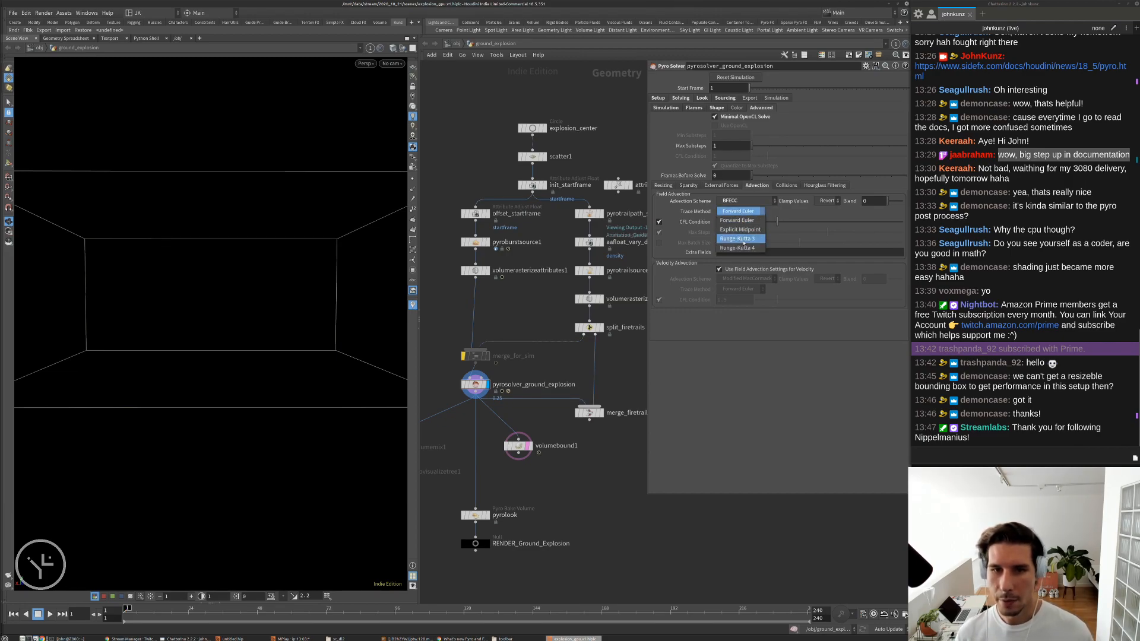
click(739, 239)
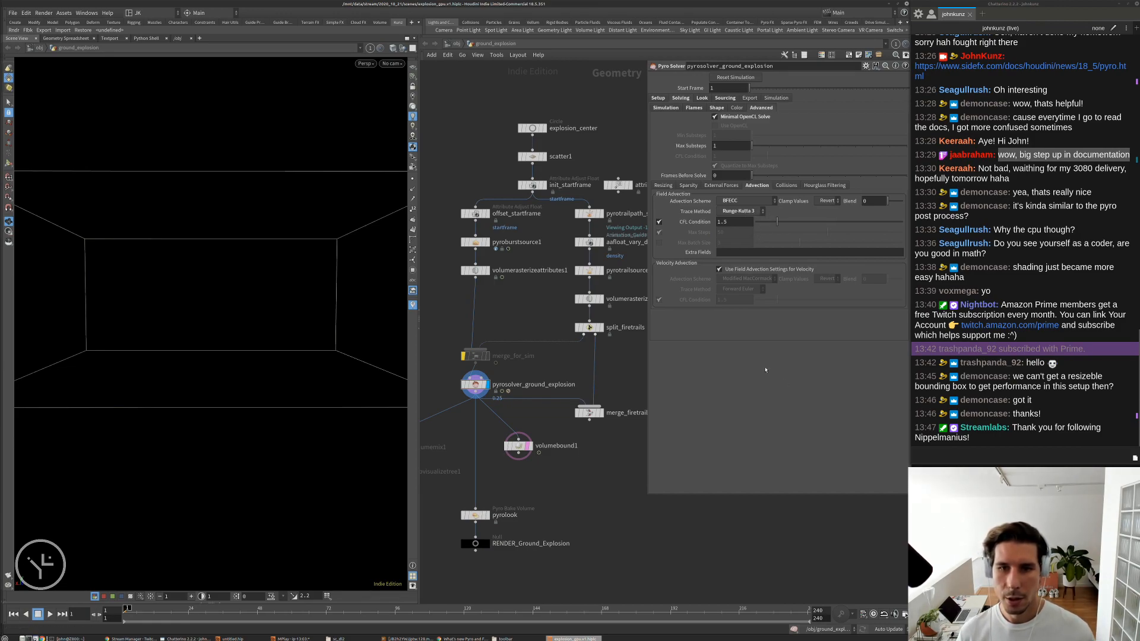
- Play the simulation through the early frames, inspect the explosion from another angle, and return to the first frame
key(Up)
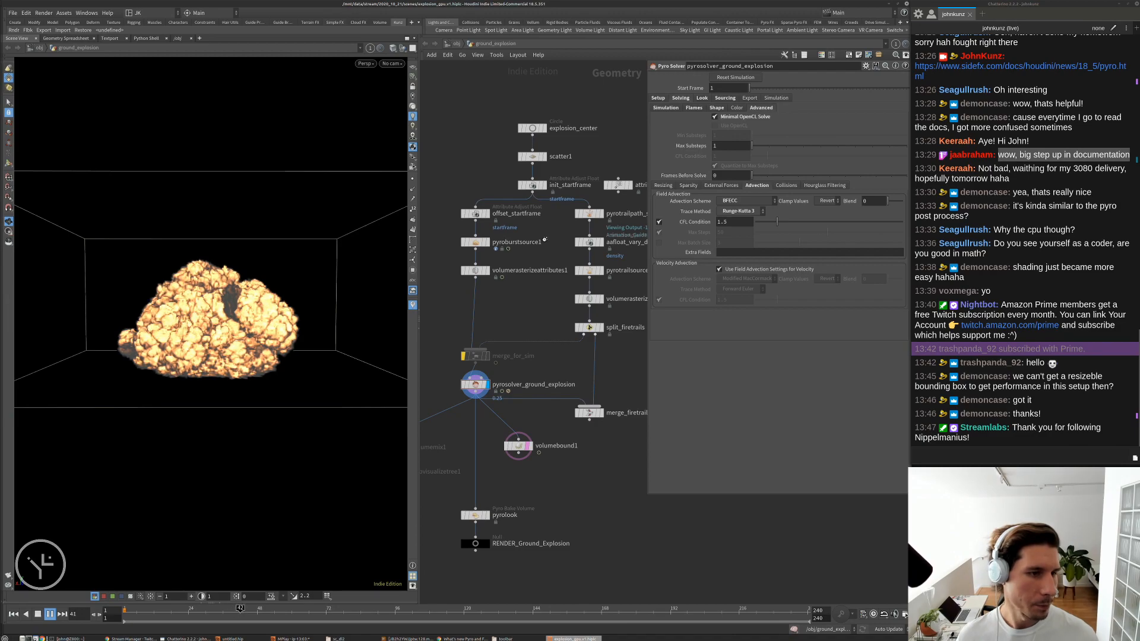
key(Escape)
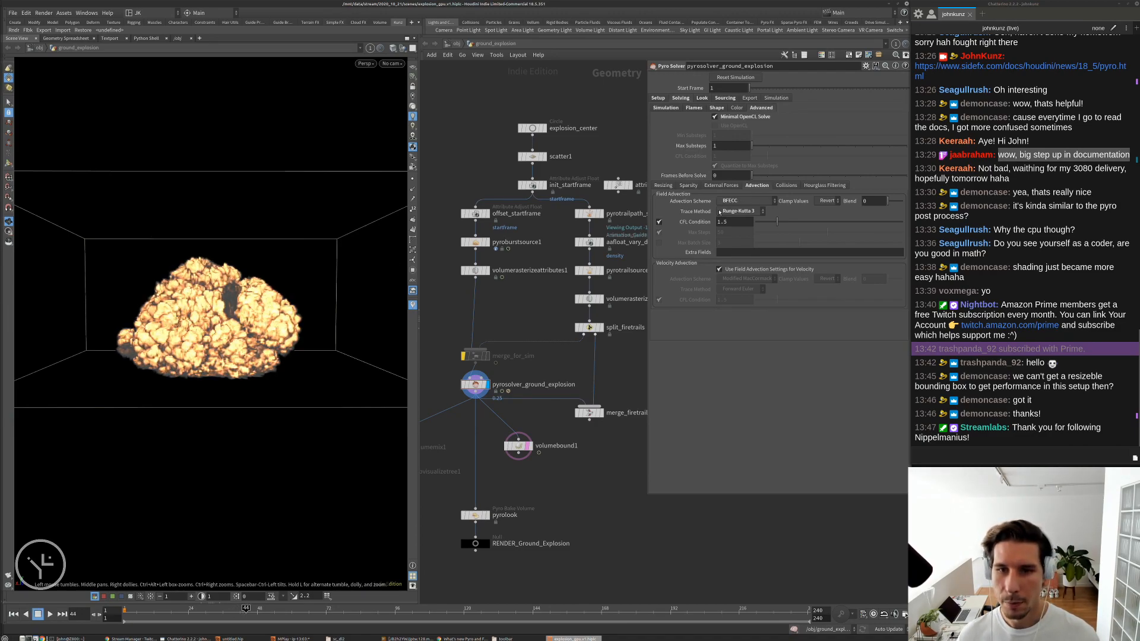
mouse_move(261, 279)
mouse_down()
mouse_move(331, 276)
mouse_move(254, 275)
mouse_up()
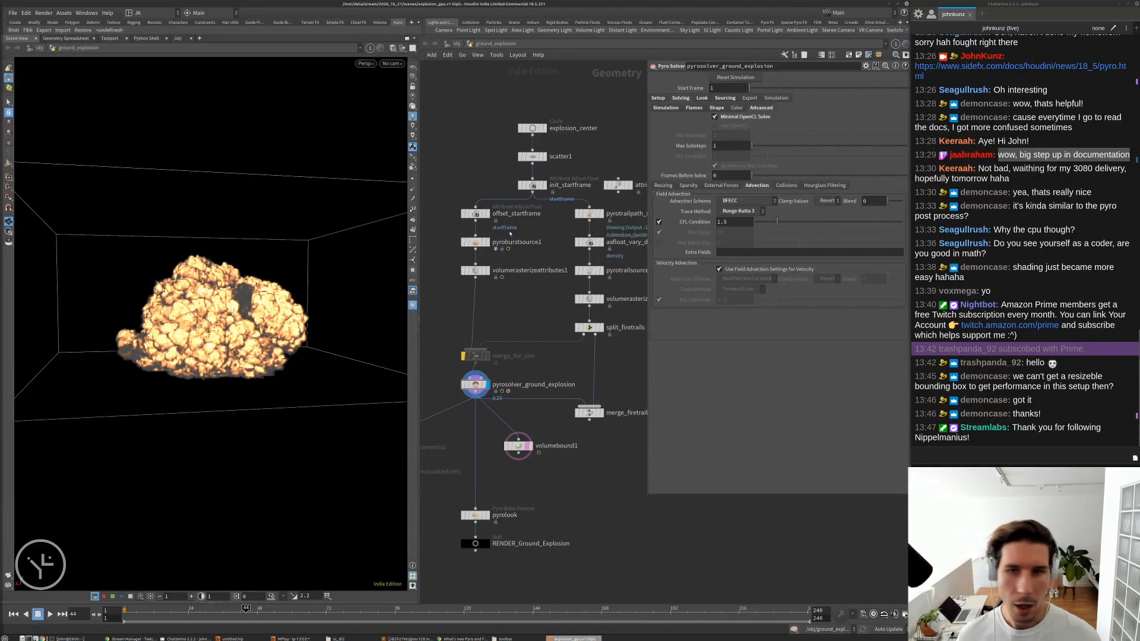
key(ctrl+Up)
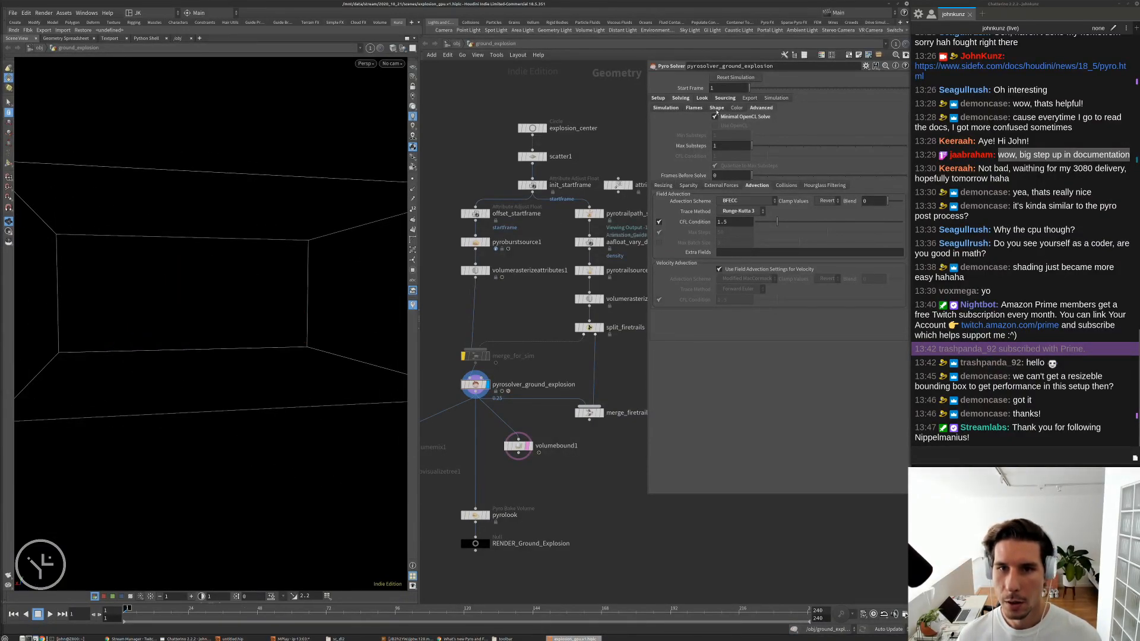
- Disable Shredding in the pyro solver's shape settings and set Disturbance to 35
click(717, 109)
click(655, 138)
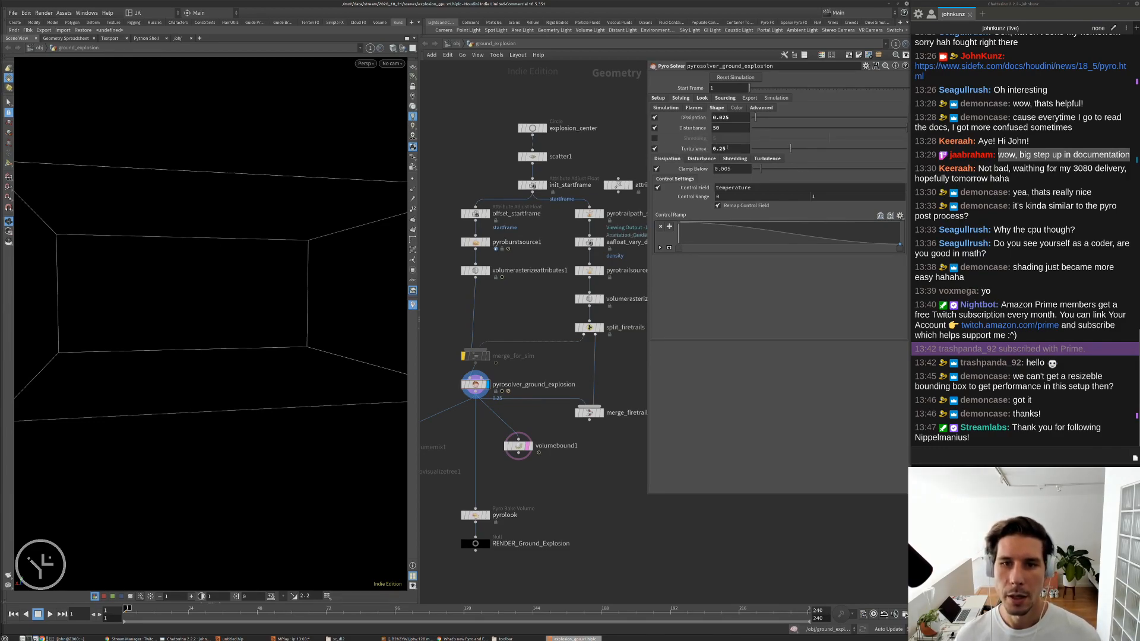
double_click(721, 127)
text(35)
key(Return)
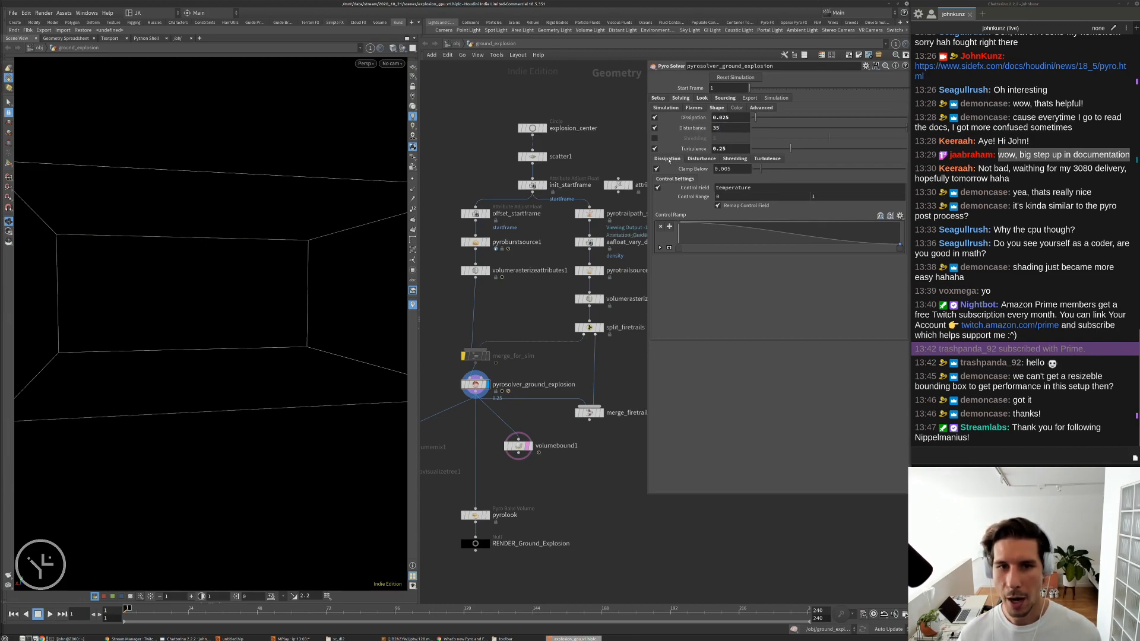
- Set the disturbance's Base Block Size to 0.2, keeping the Block-Based mode
click(706, 159)
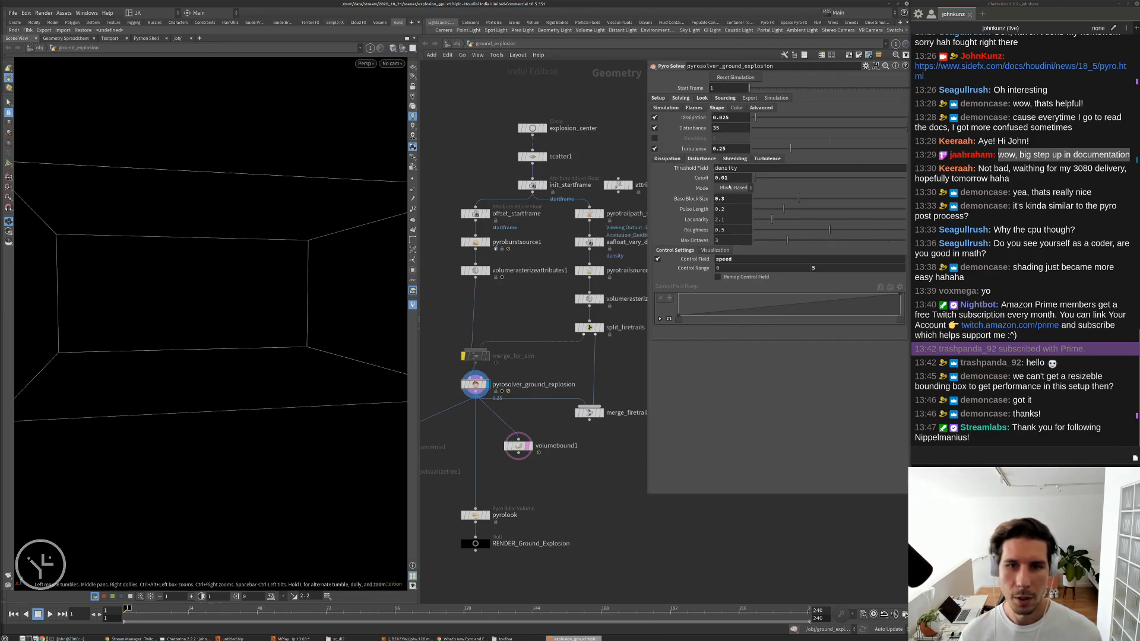
double_click(724, 200)
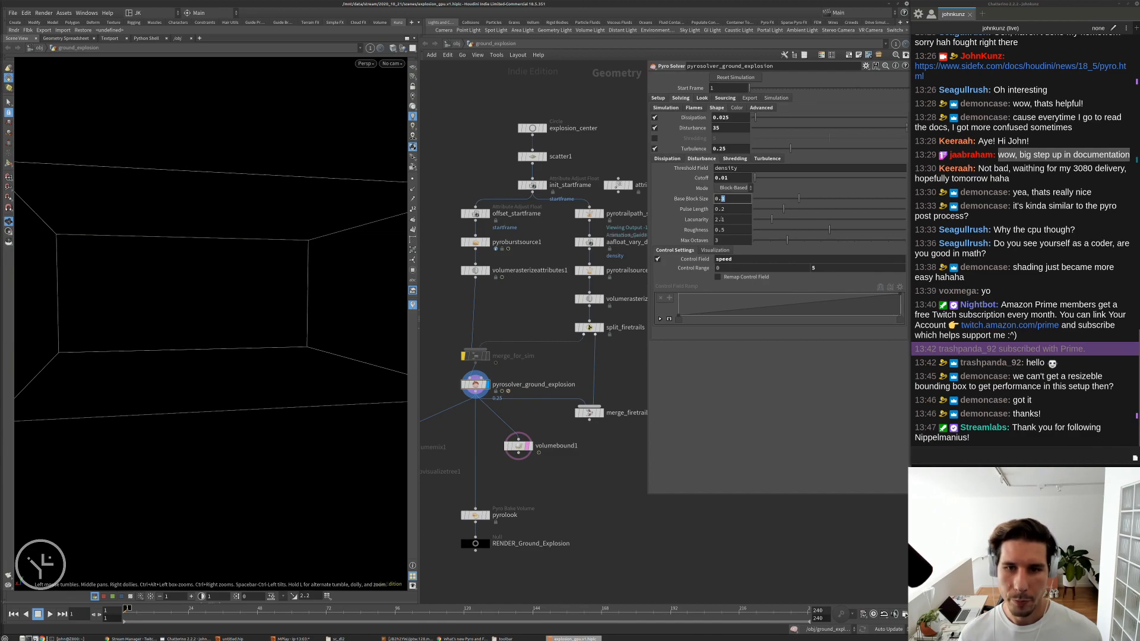
click(737, 189)
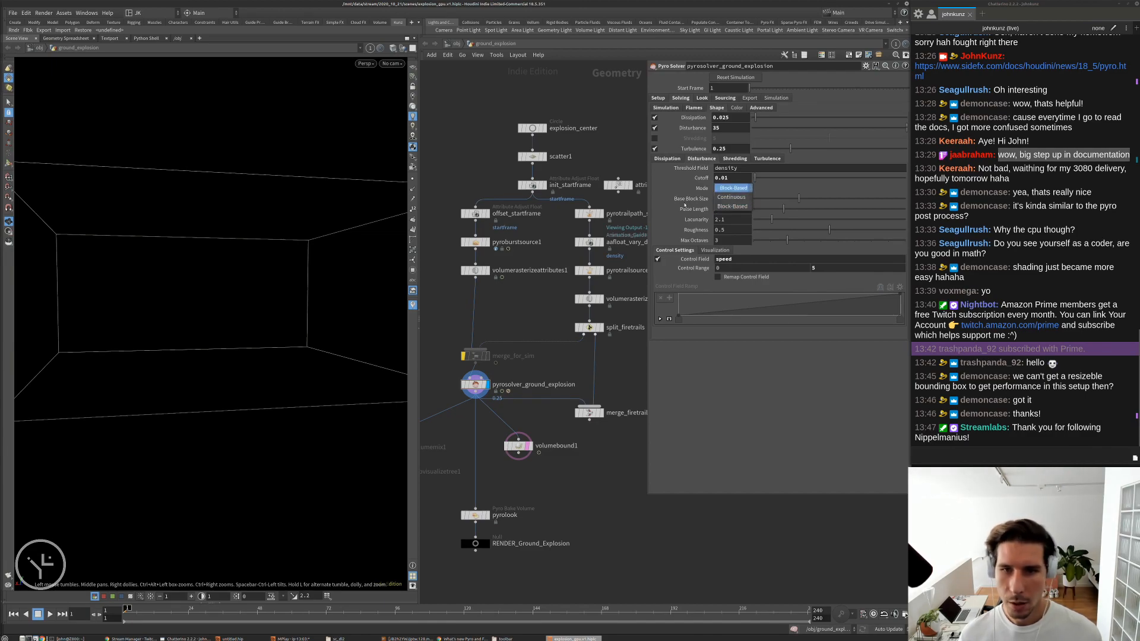
click(736, 191)
click(725, 202)
key(BackSpace)
text(2)
key(Return)
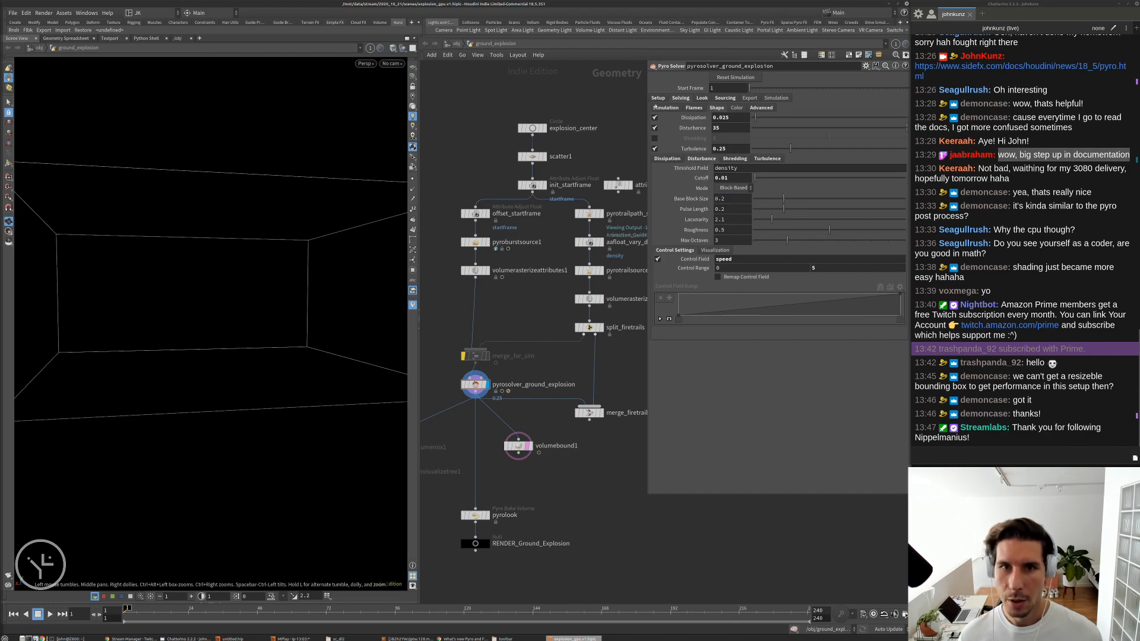
- Review the solver's setup, sourcing and look settings, and preview the simulation before returning to the first frame
click(658, 99)
click(724, 99)
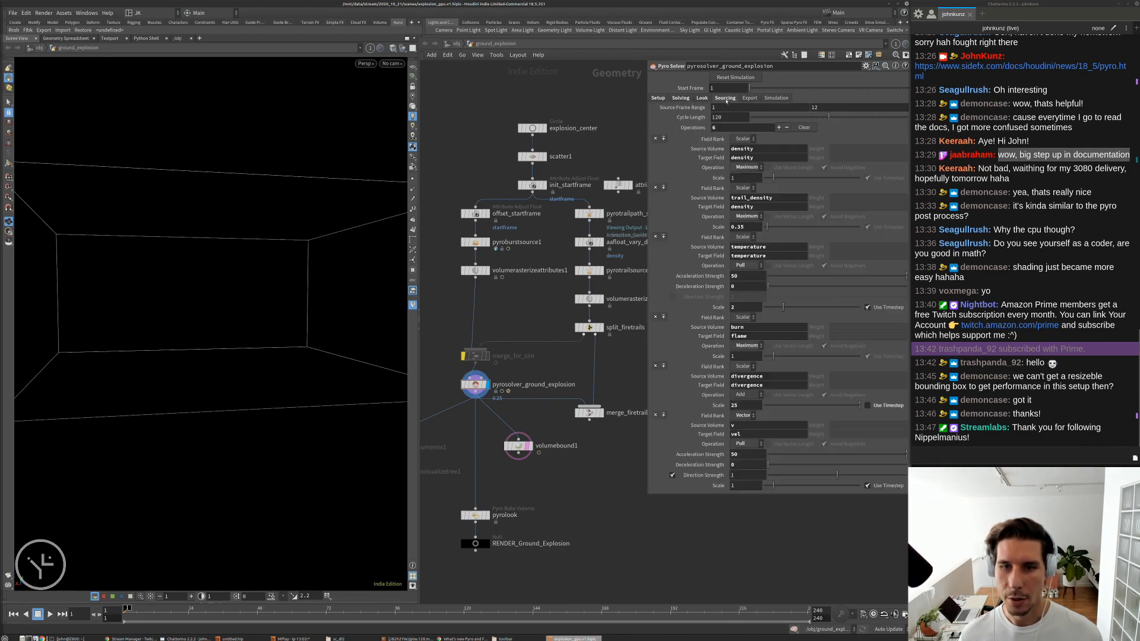
click(701, 99)
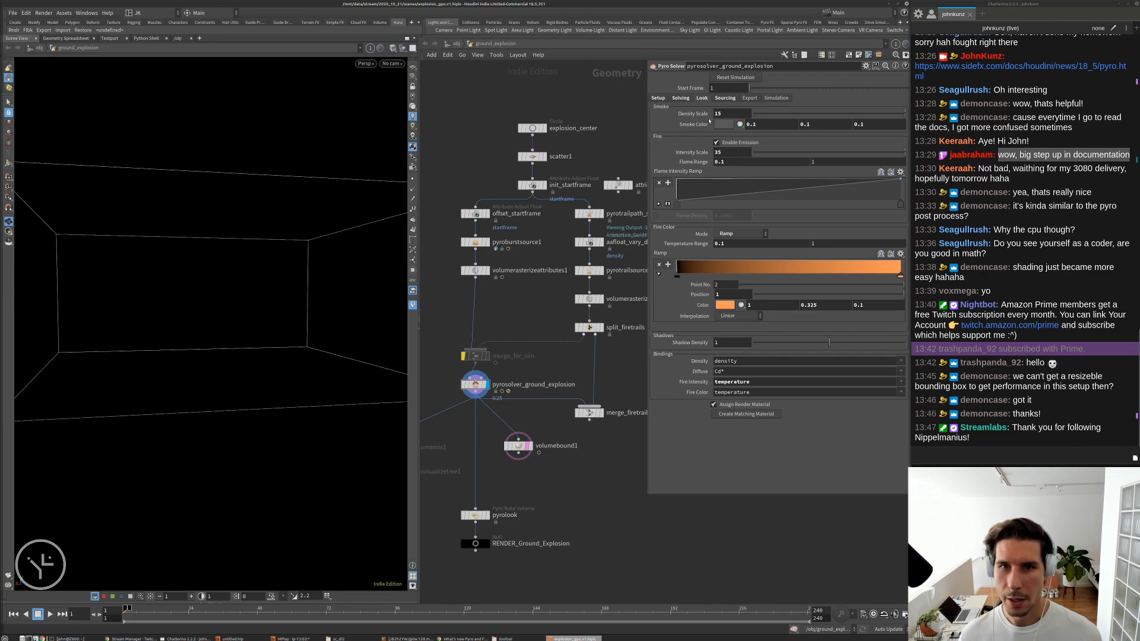
click(681, 99)
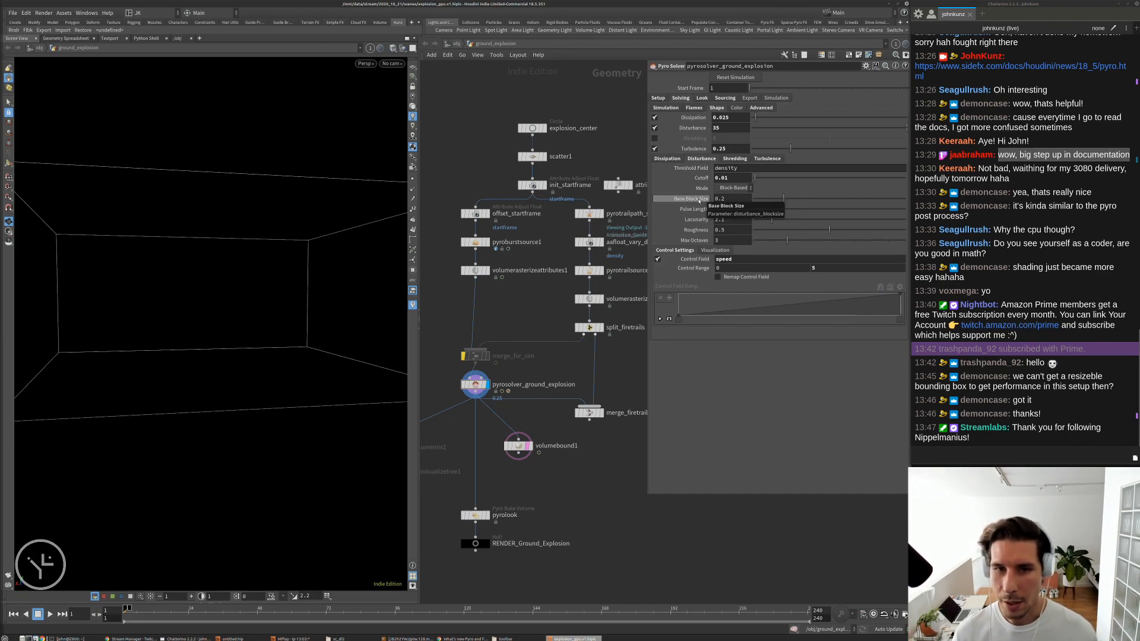
key(Up)
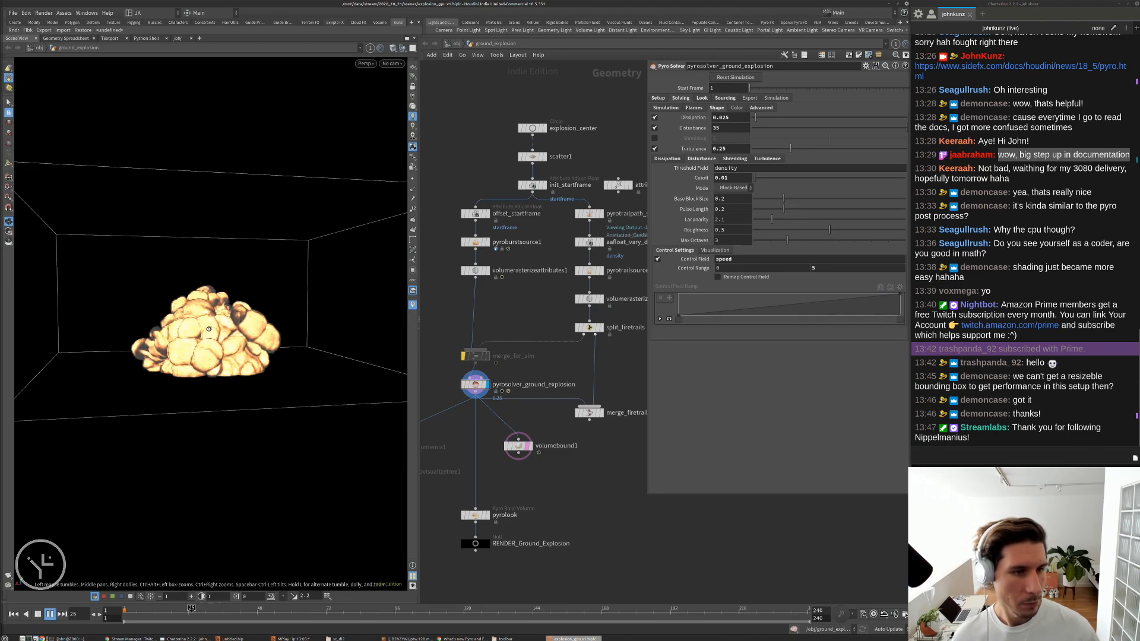
key(Escape)
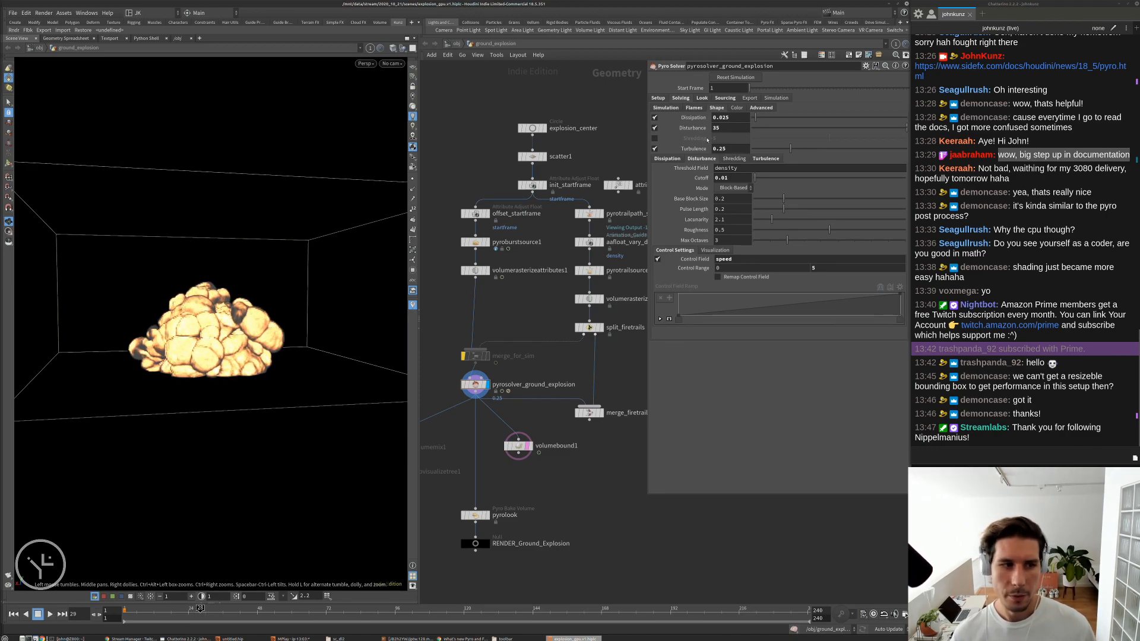
key(ctrl+Up)
- Set the pyro solver's Disturbance to 45 and its Turbulence to 0.5
double_click(724, 129)
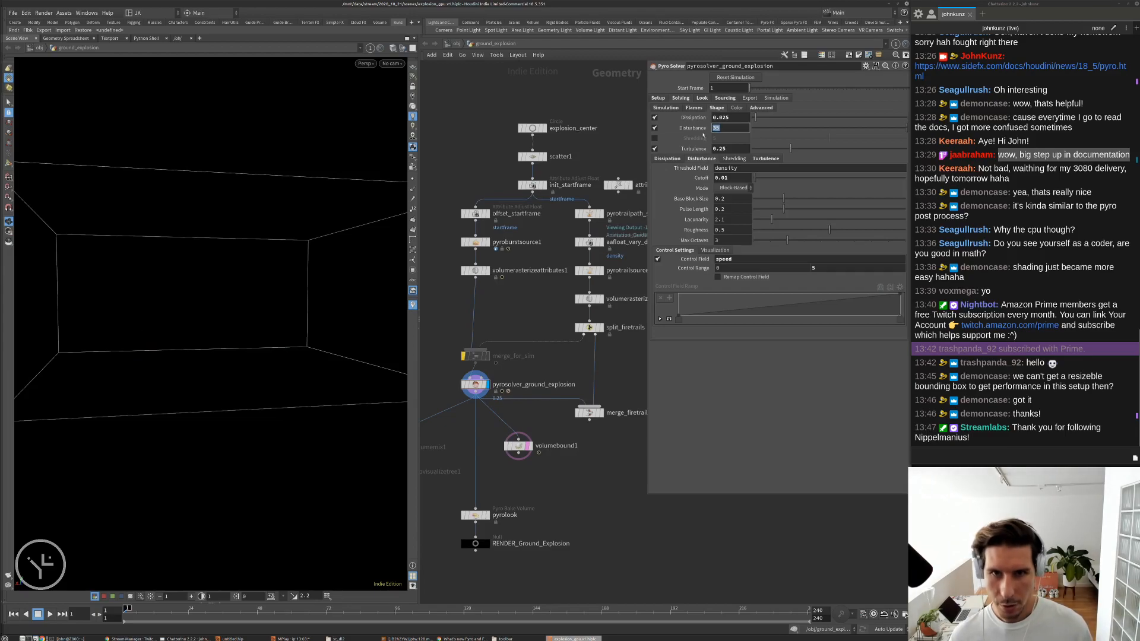
text(45)
key(Return)
double_click(725, 149)
text(5)
key(Return)
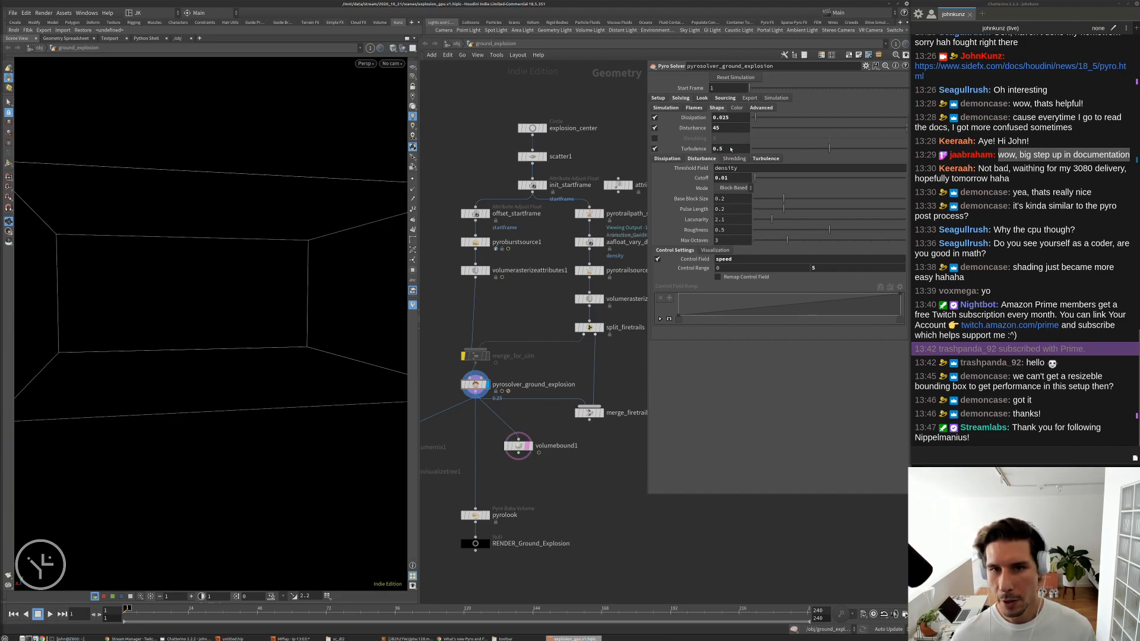
- Set the Swirl Size of the pyro solver's turbulence to 2
click(764, 158)
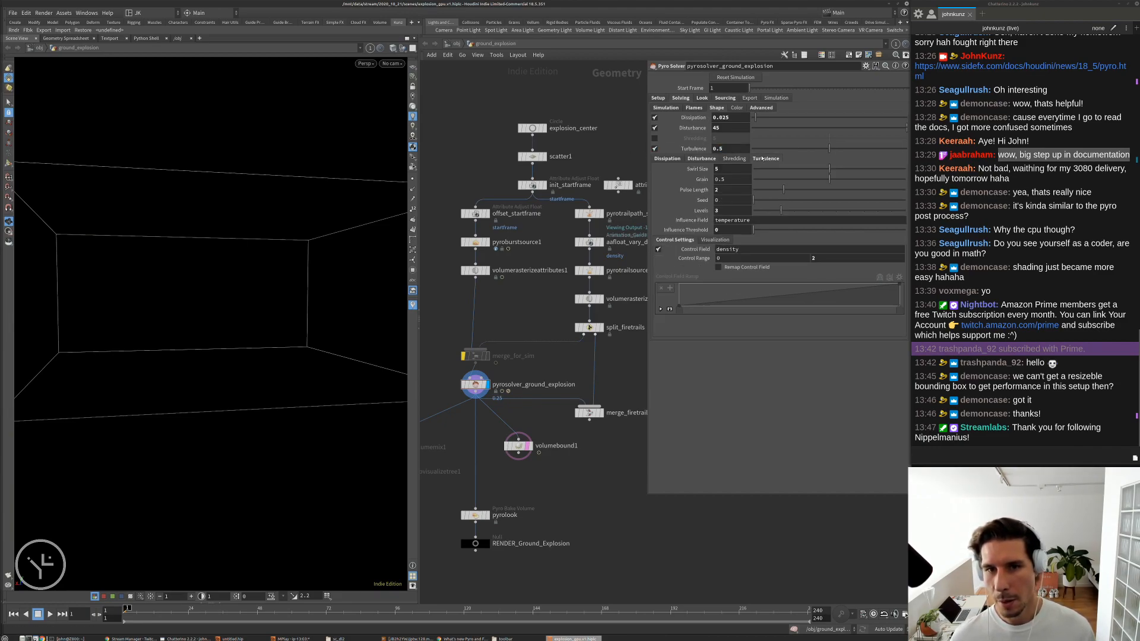
double_click(729, 170)
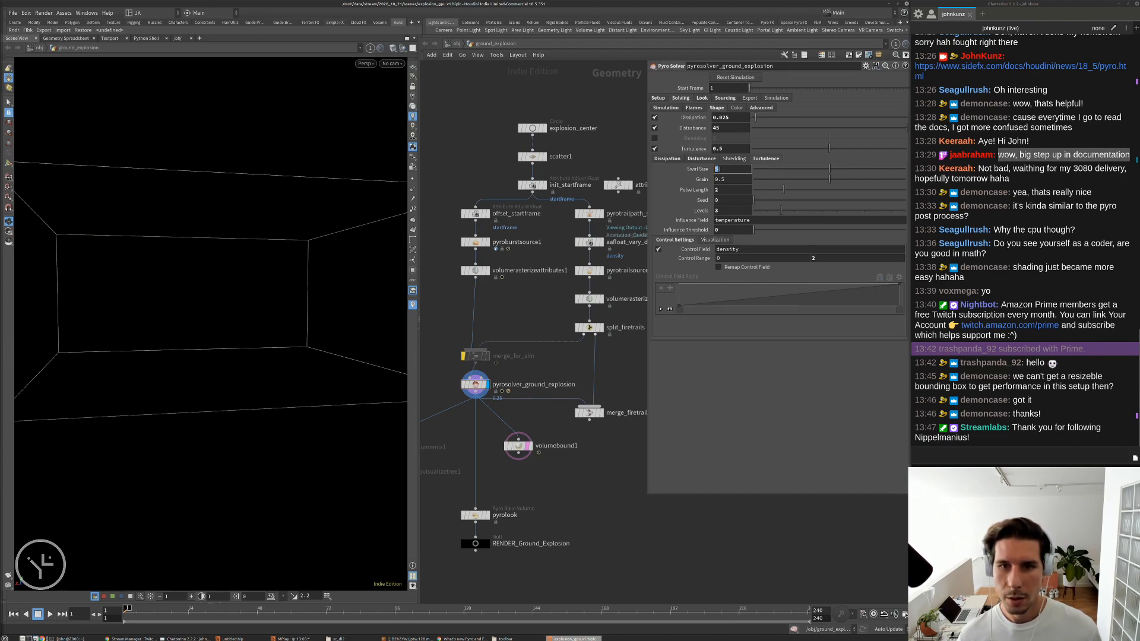
text(2)
key(Return)
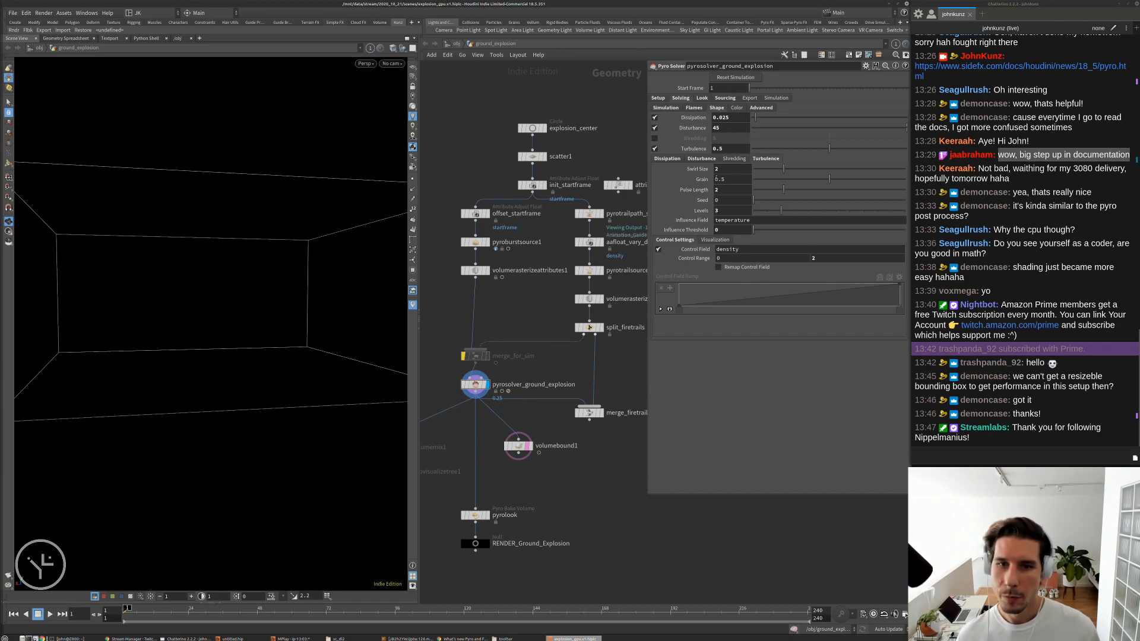
- Set the pyro solver's Voxel Size to 0.15 in its setup parameters
click(657, 98)
double_click(721, 108)
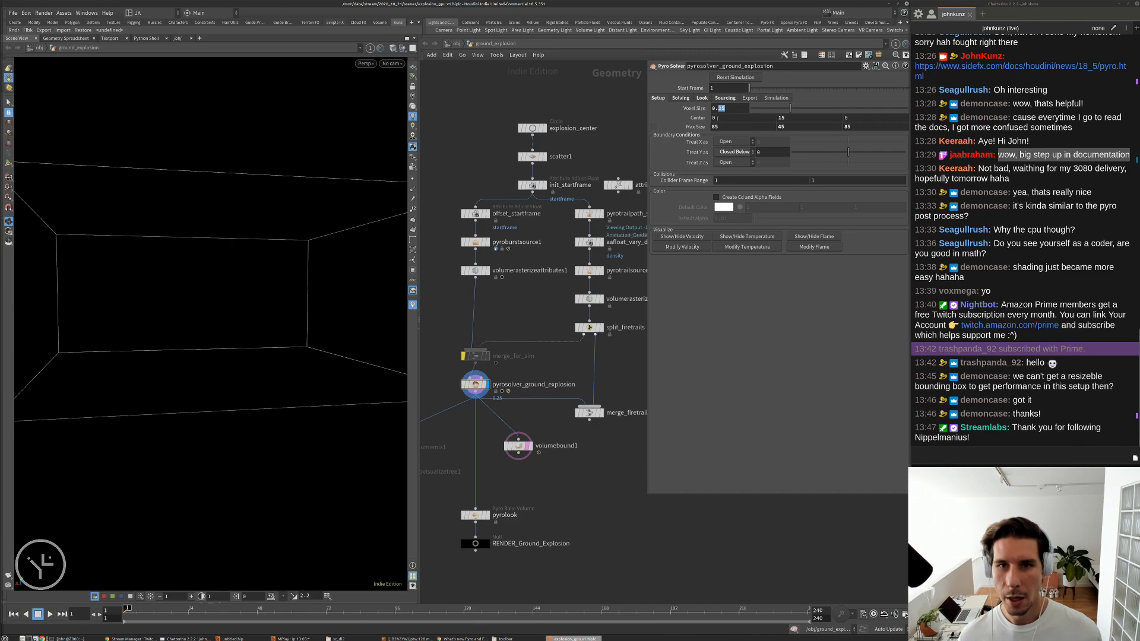
text(15)
key(Return)
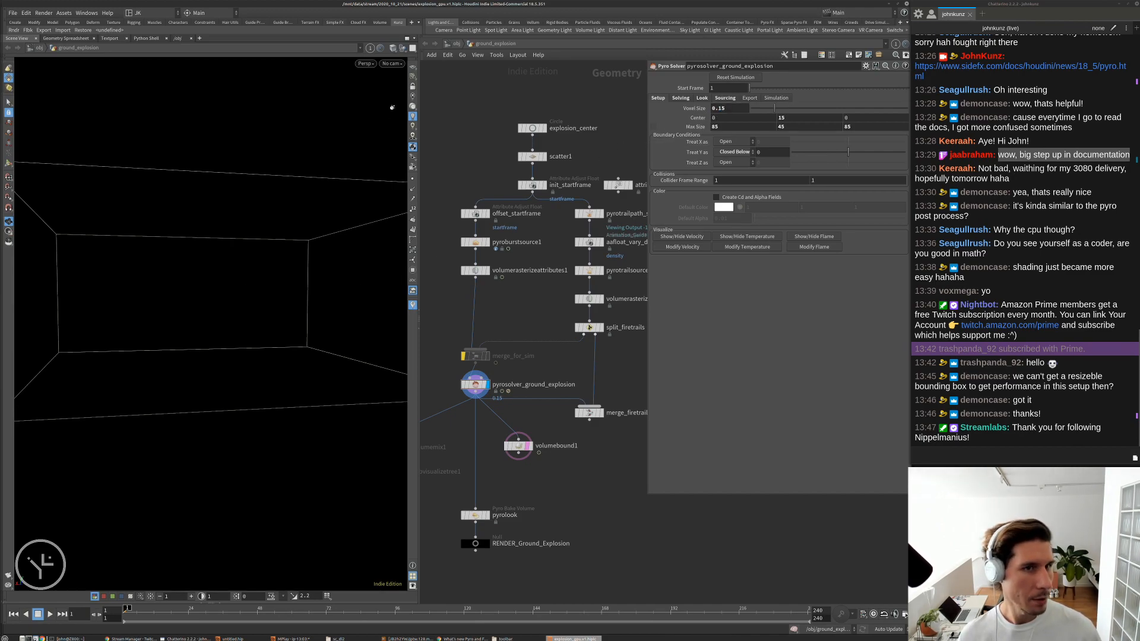
- Show the reference grid in the viewport and start rendering a flipbook of frames 1 to 240
click(413, 67)
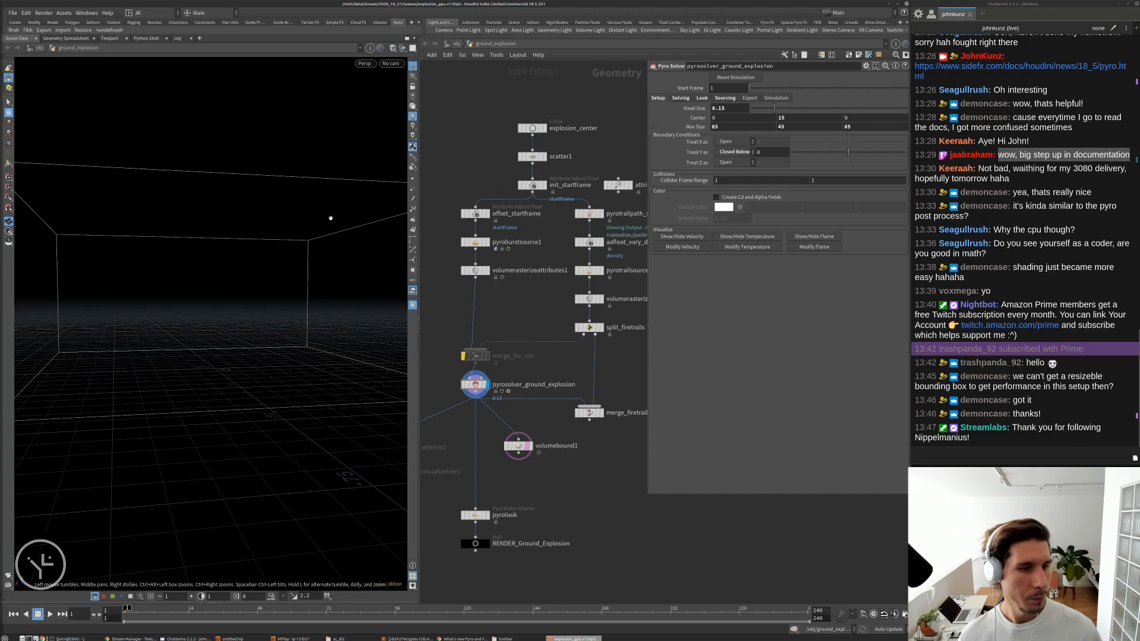
click(8, 575)
click(84, 493)
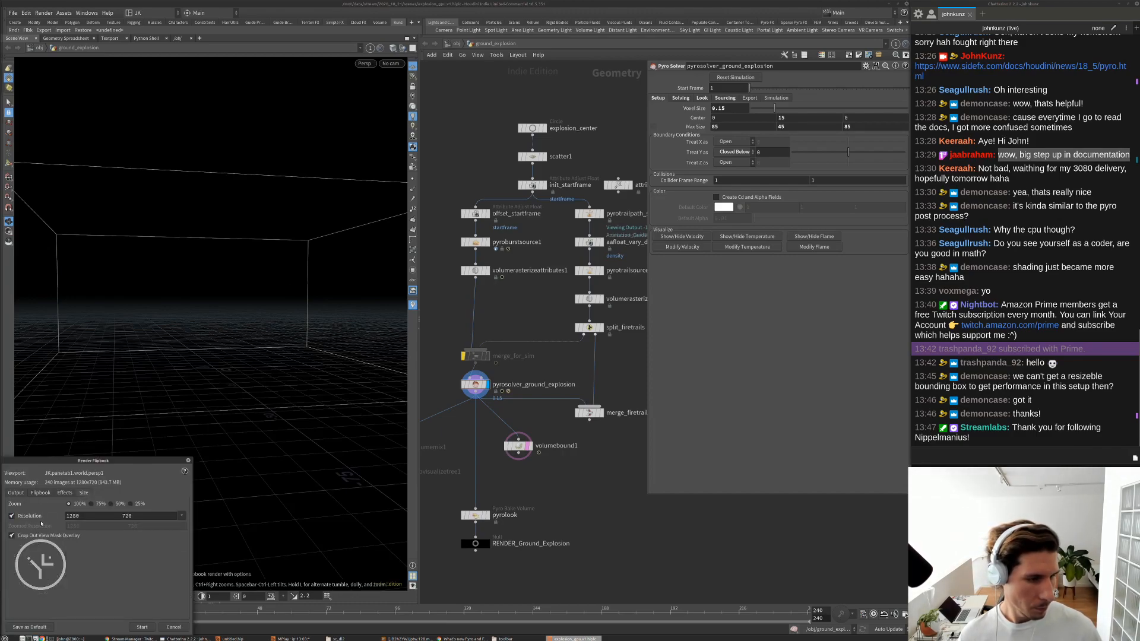
click(141, 626)
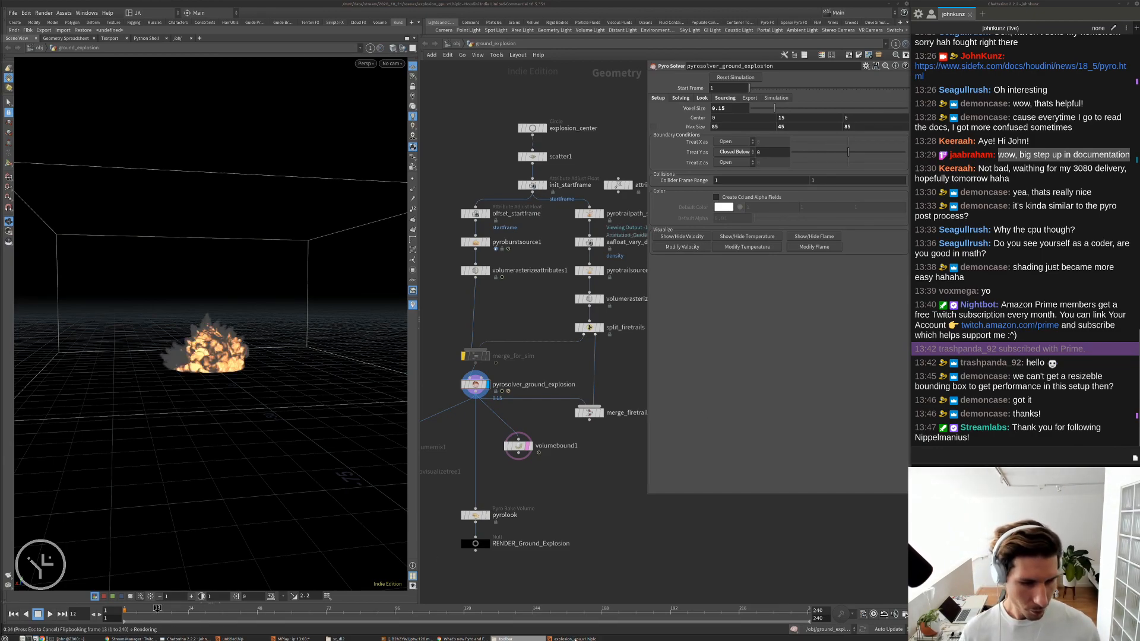
- Switch to MPlay and examine the explosion's shape and surface detail up close as the flipbook frames come in
click(294, 638)
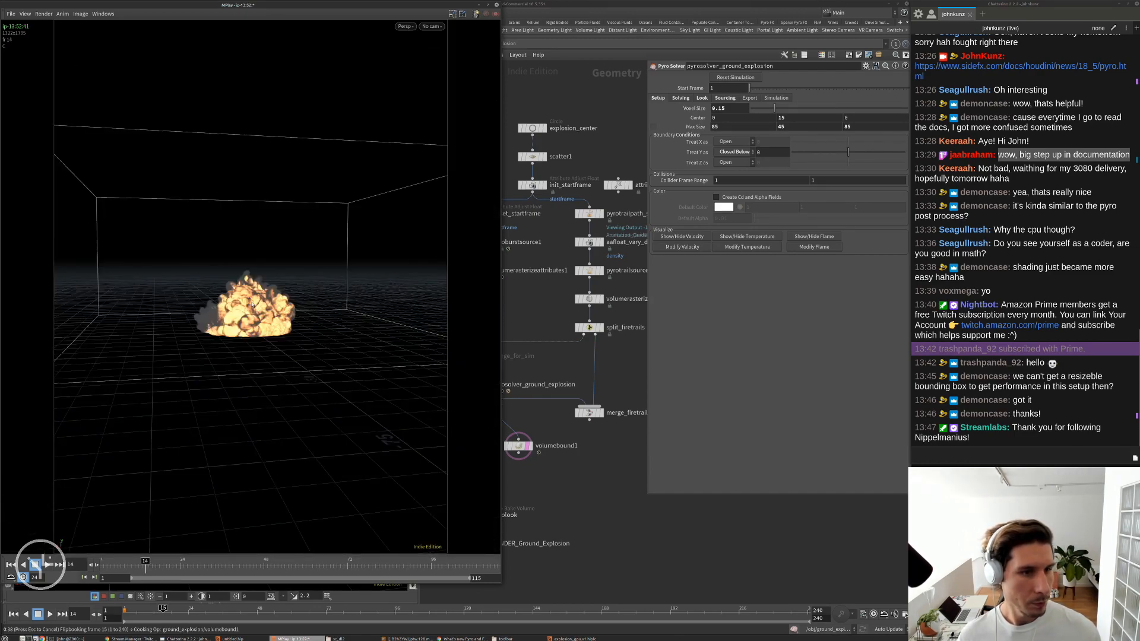
scroll(252, 307, up, 3)
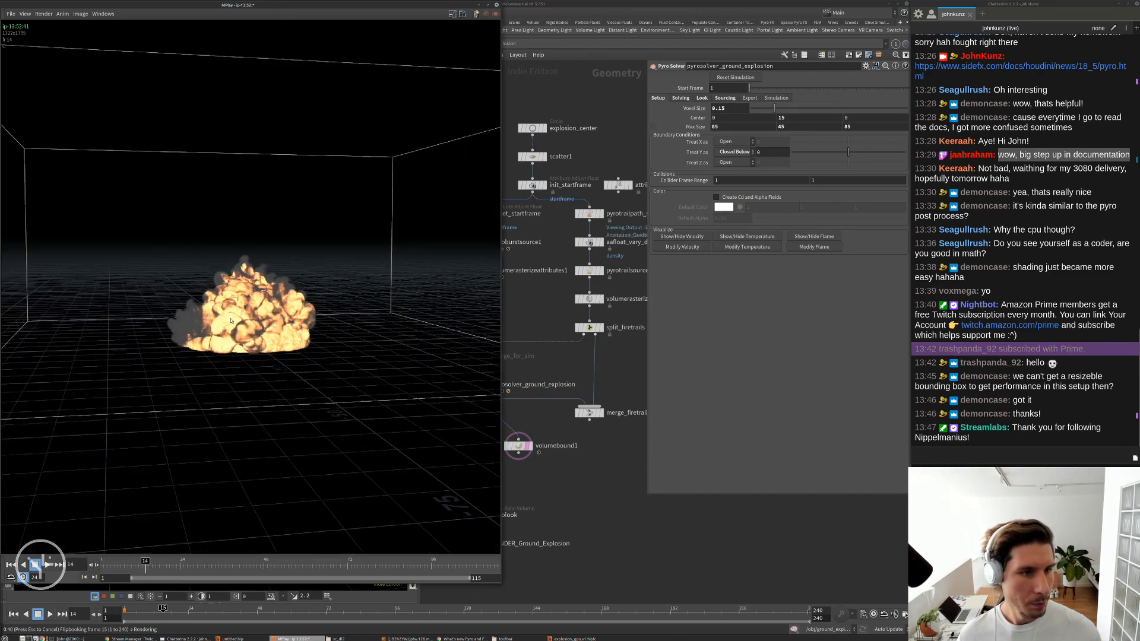
scroll(230, 321, up, 2)
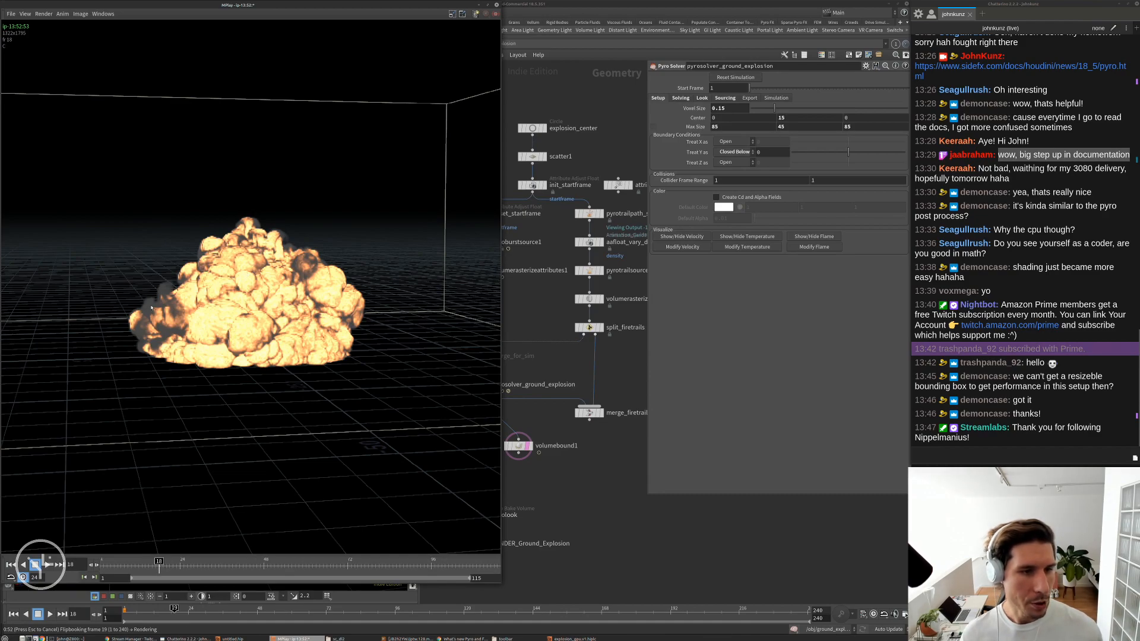
scroll(214, 277, up, 3)
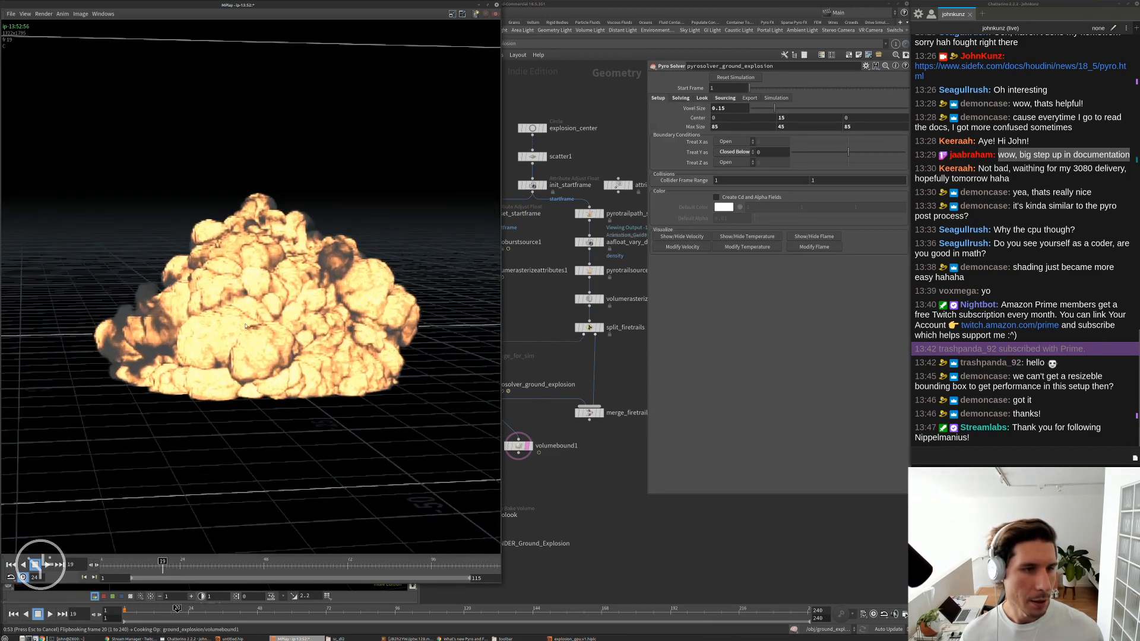
scroll(222, 315, up, 2)
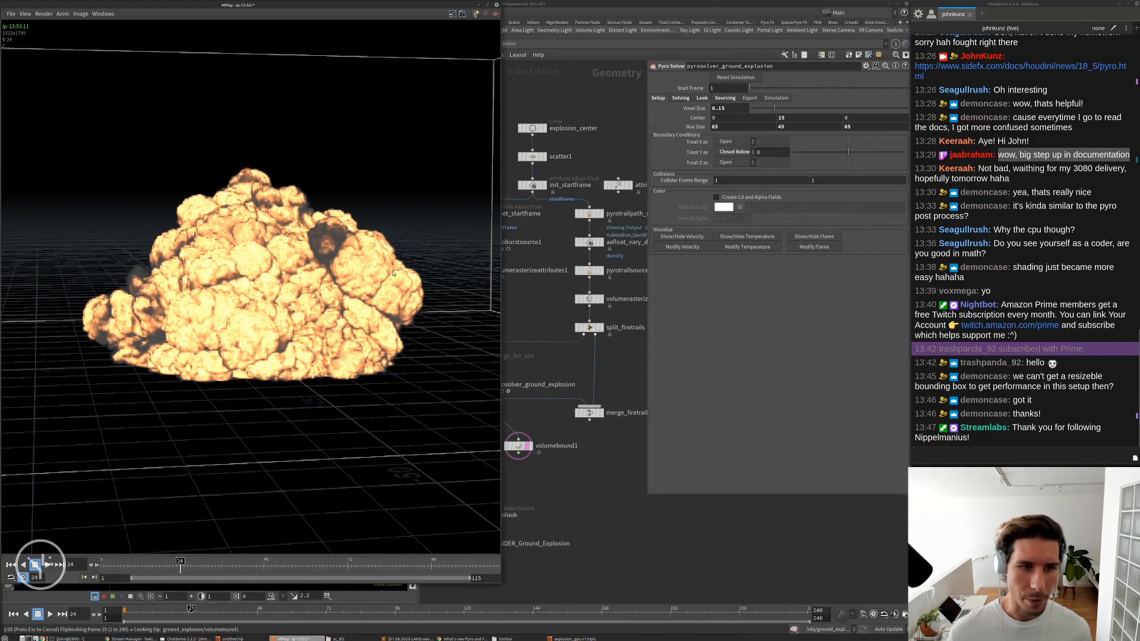
scroll(392, 273, up, 5)
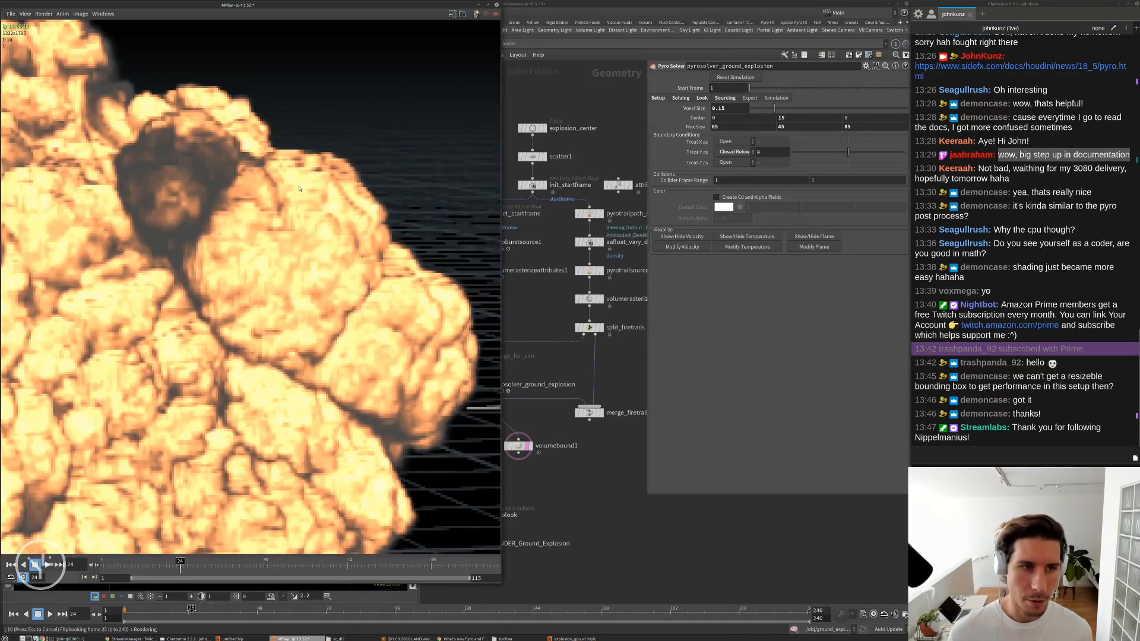
scroll(418, 271, down, 5)
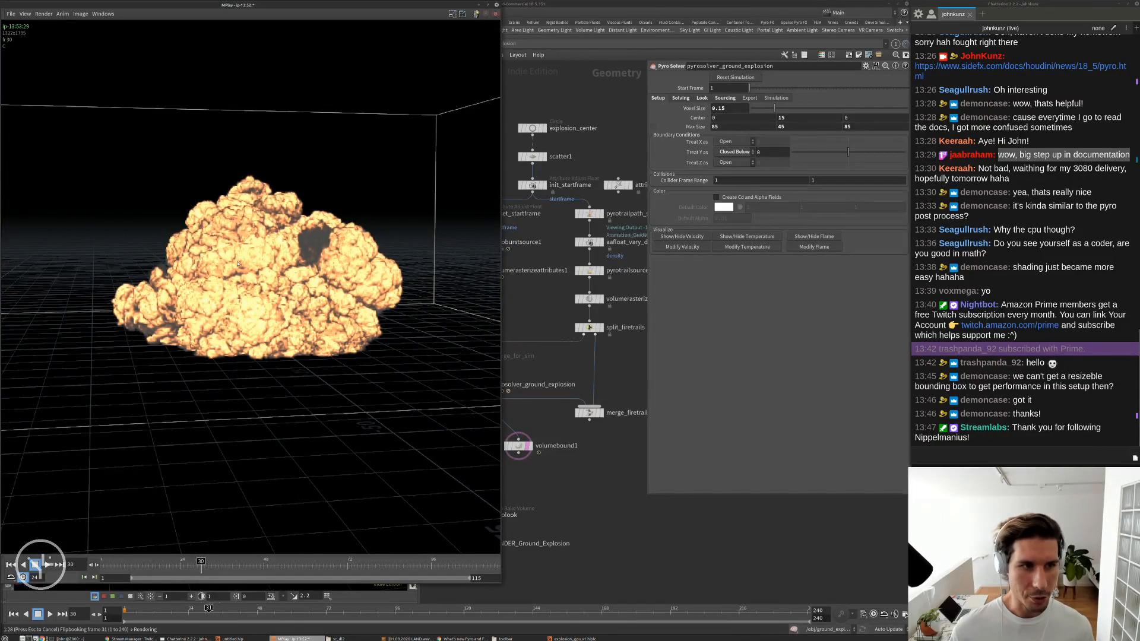
scroll(285, 208, up, 3)
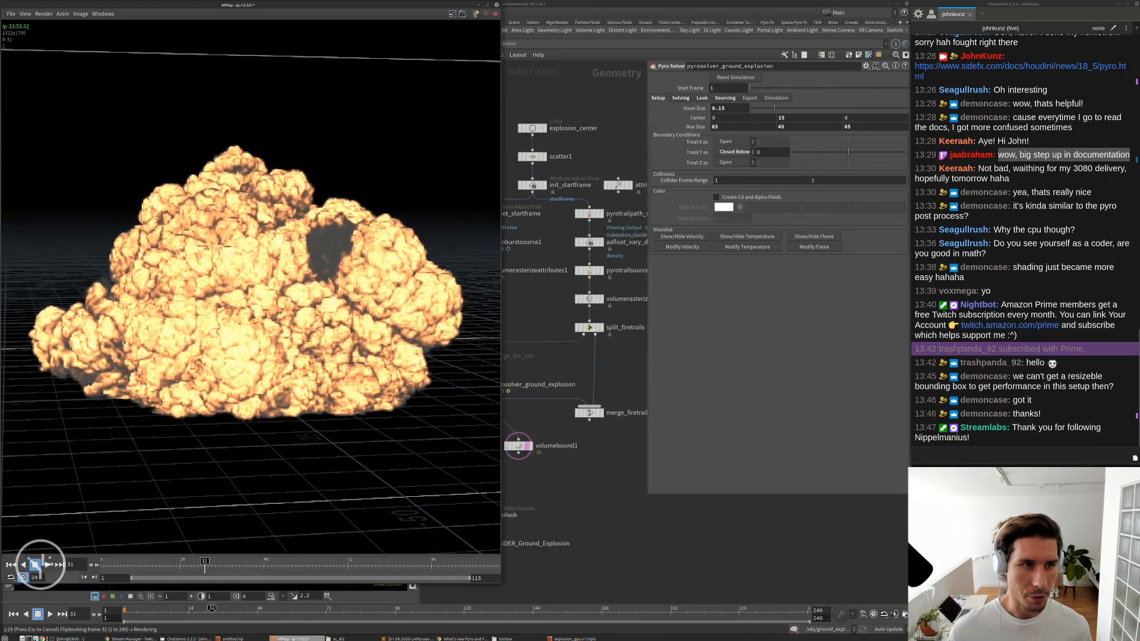
scroll(222, 301, down, 4)
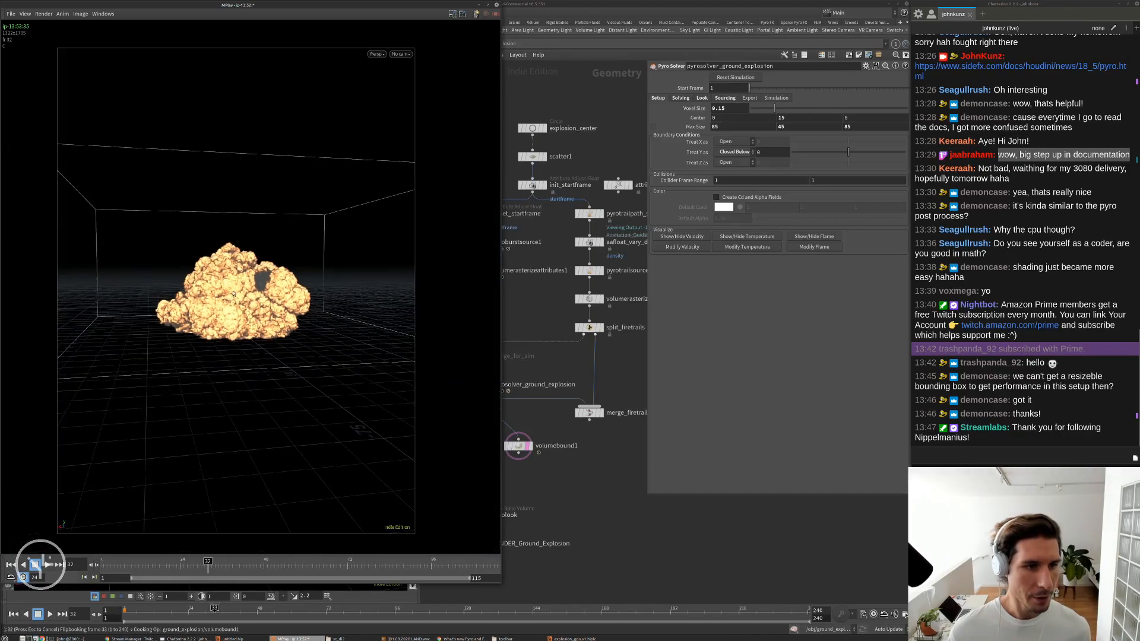
key(h)
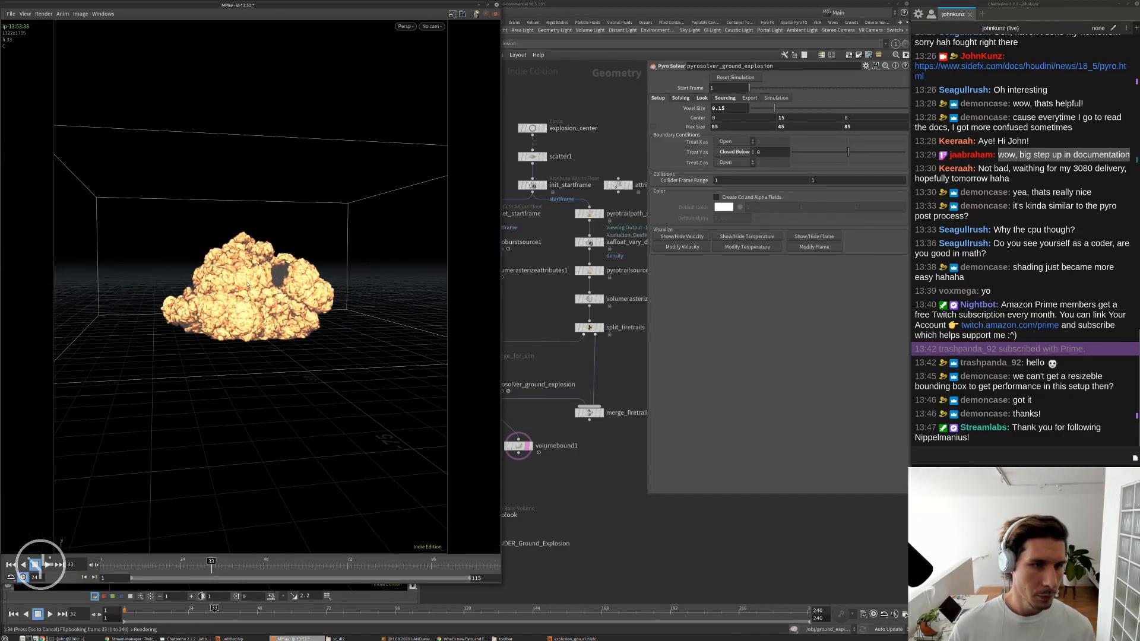
- Compare the new explosion flipbook with the earlier sequence in MPlay, playing back both versions
key(Up)
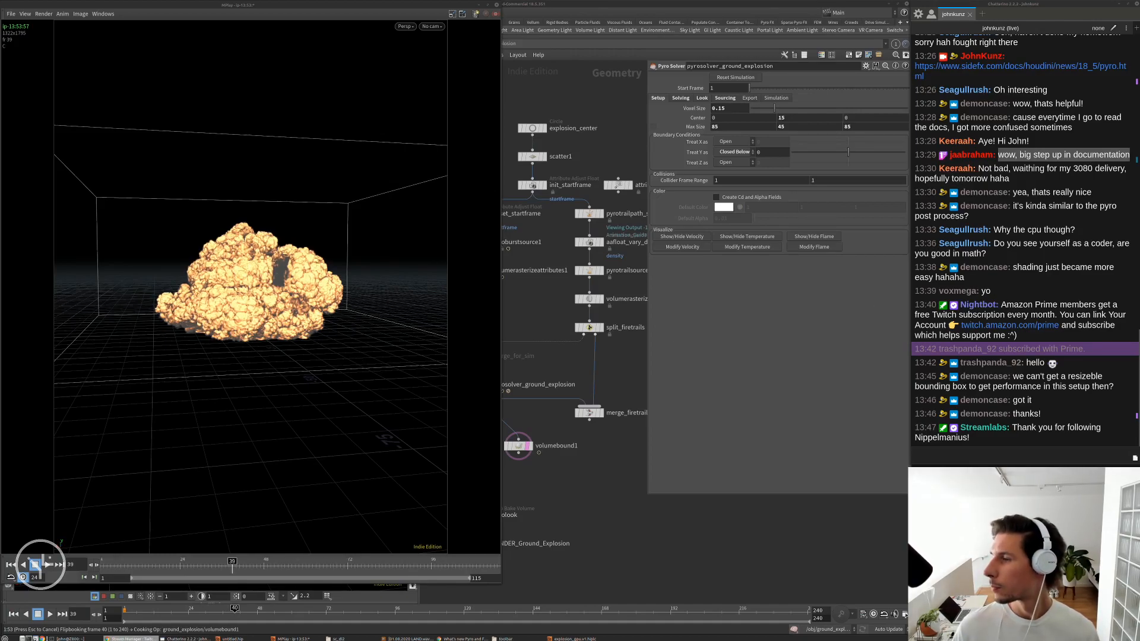
click(209, 365)
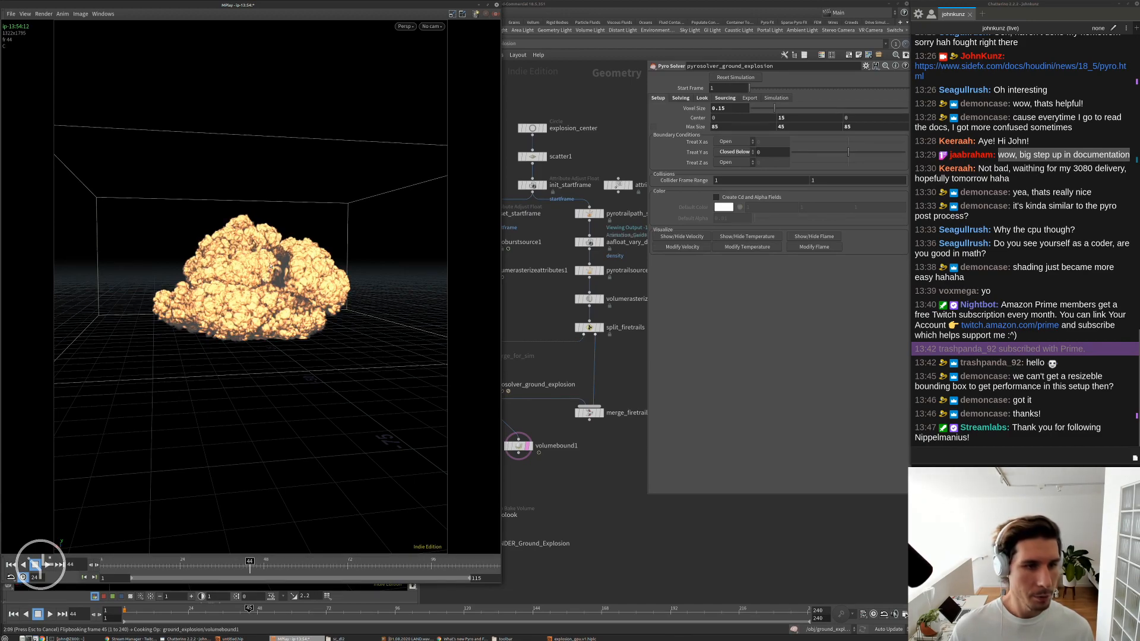
key(ctrl+Up)
key(Up)
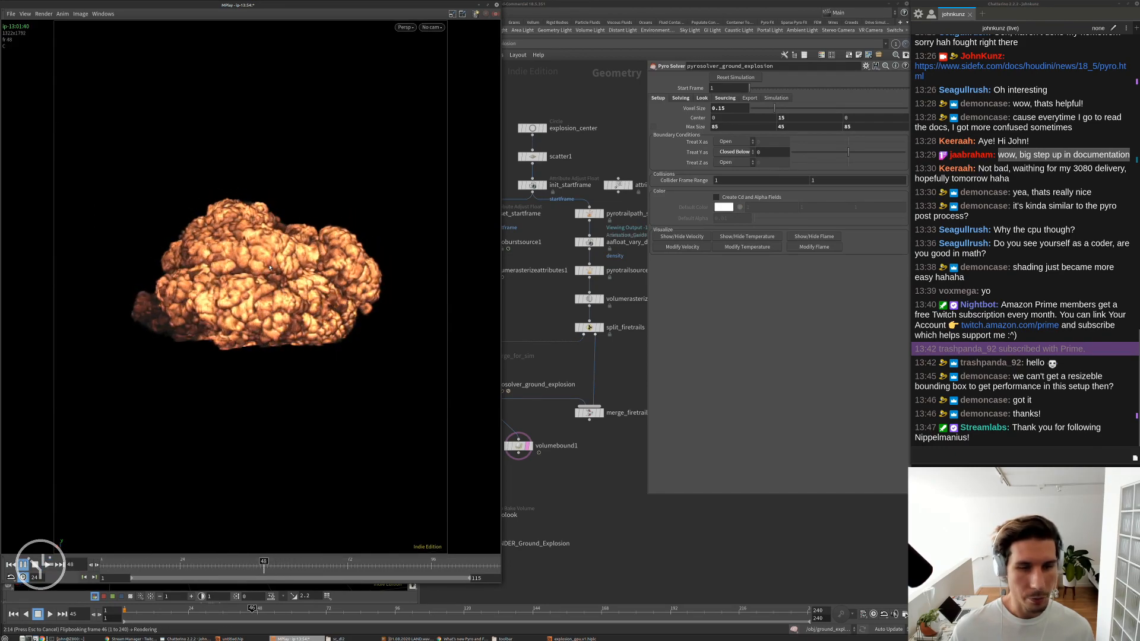
click(36, 564)
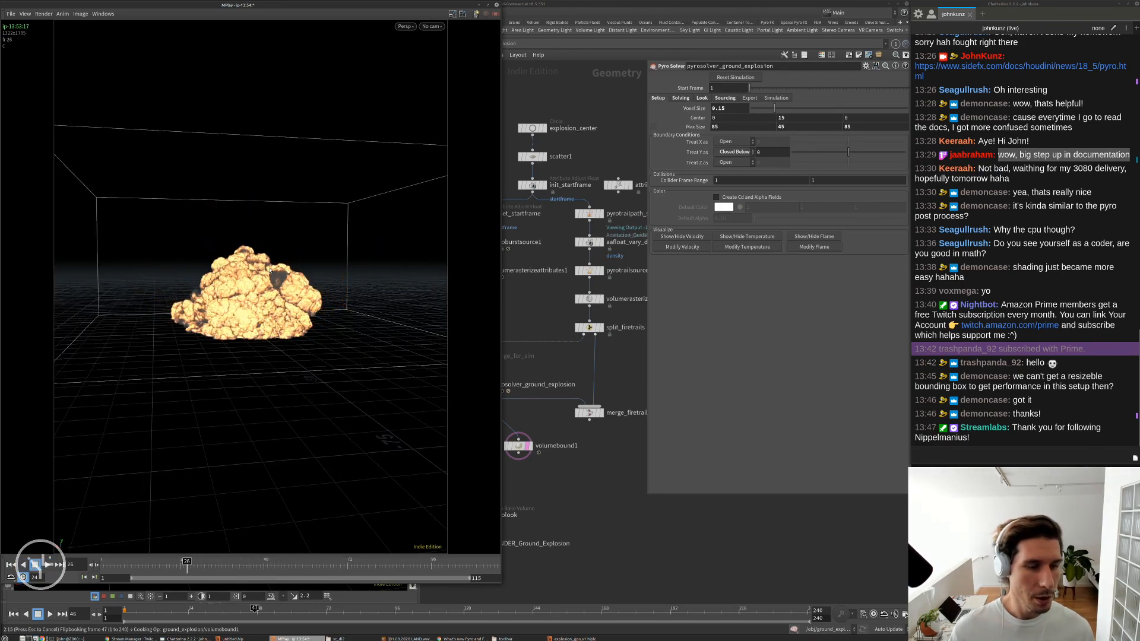
key(Up)
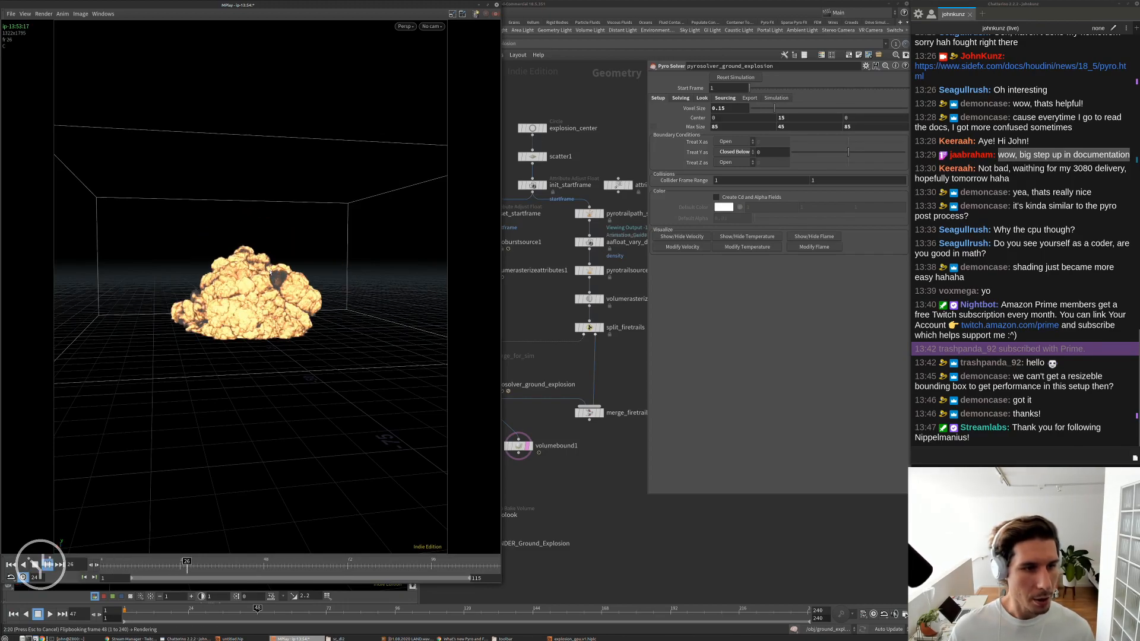
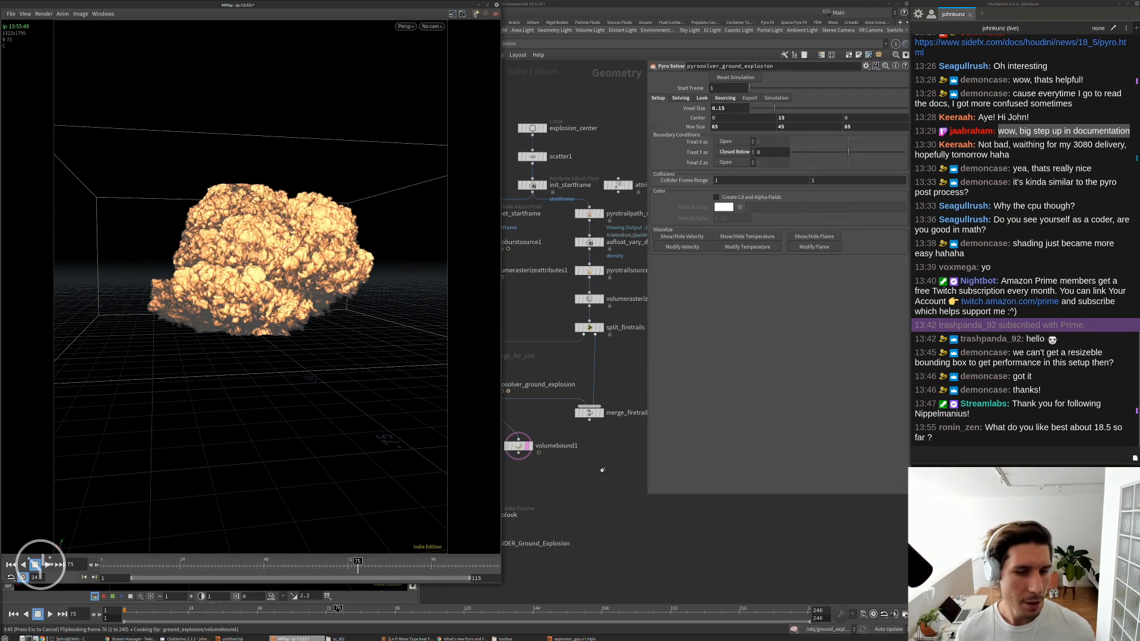
- Return to Houdini, cancel the running flipbook, and select and display the pyrolook bake volume node
click(591, 460)
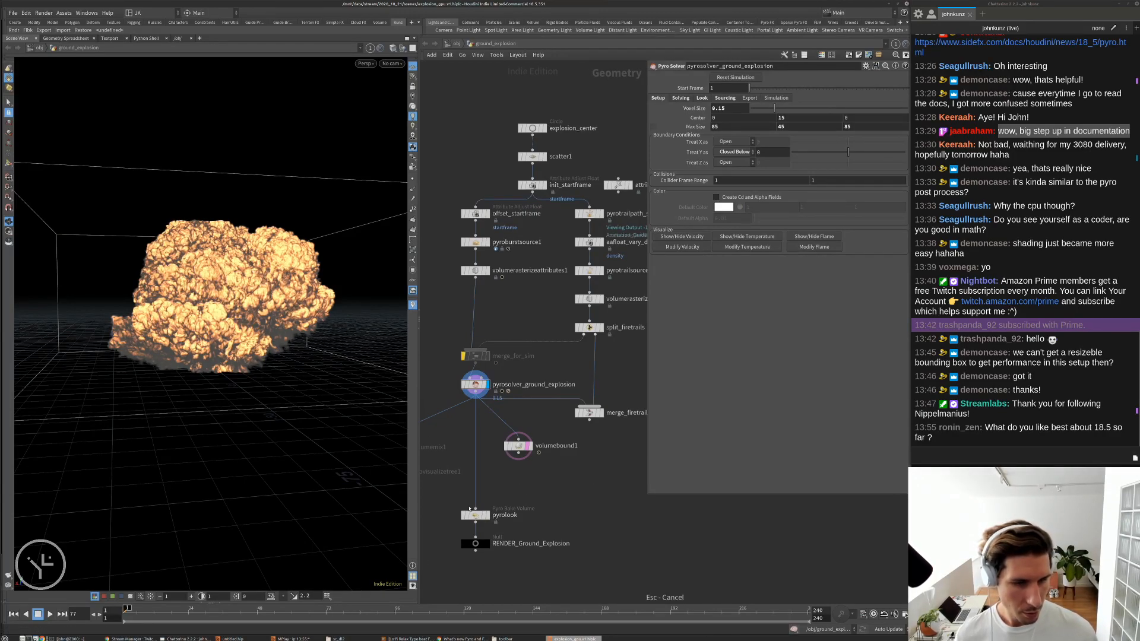
middle_drag(539, 470, 560, 434)
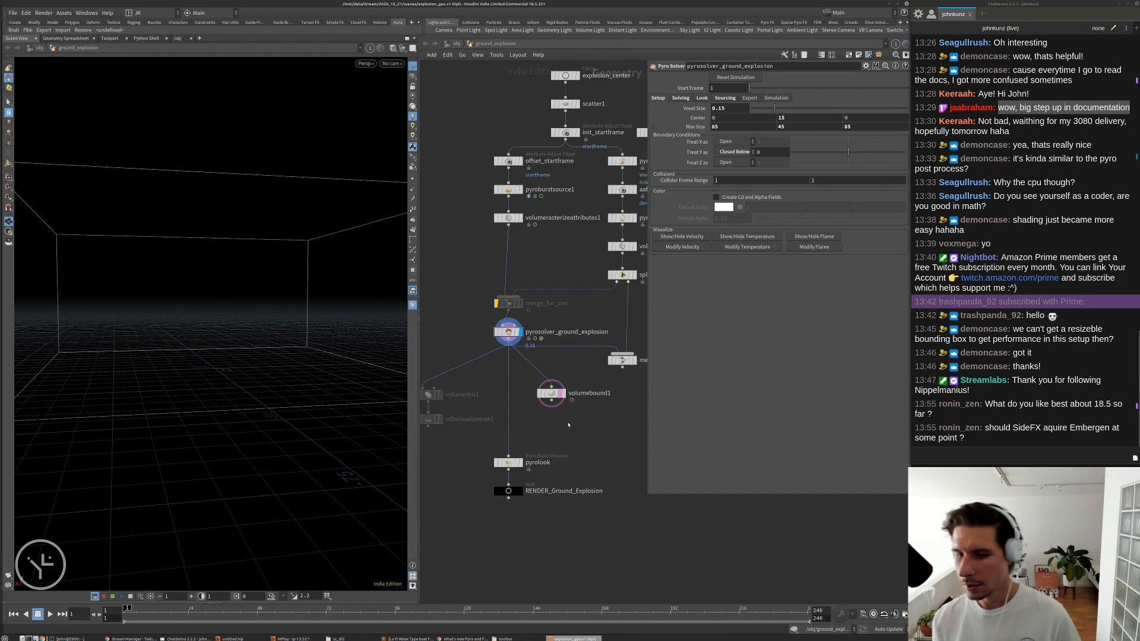
scroll(567, 424, up, 2)
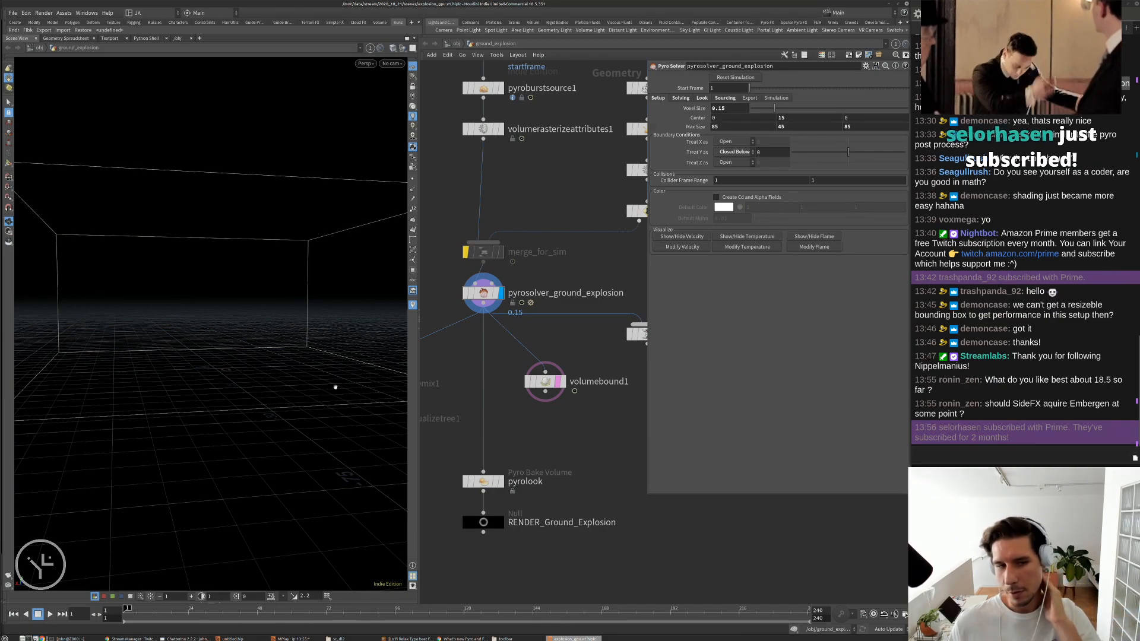
mouse_move(262, 271)
mouse_down()
mouse_move(255, 293)
mouse_move(270, 280)
mouse_up()
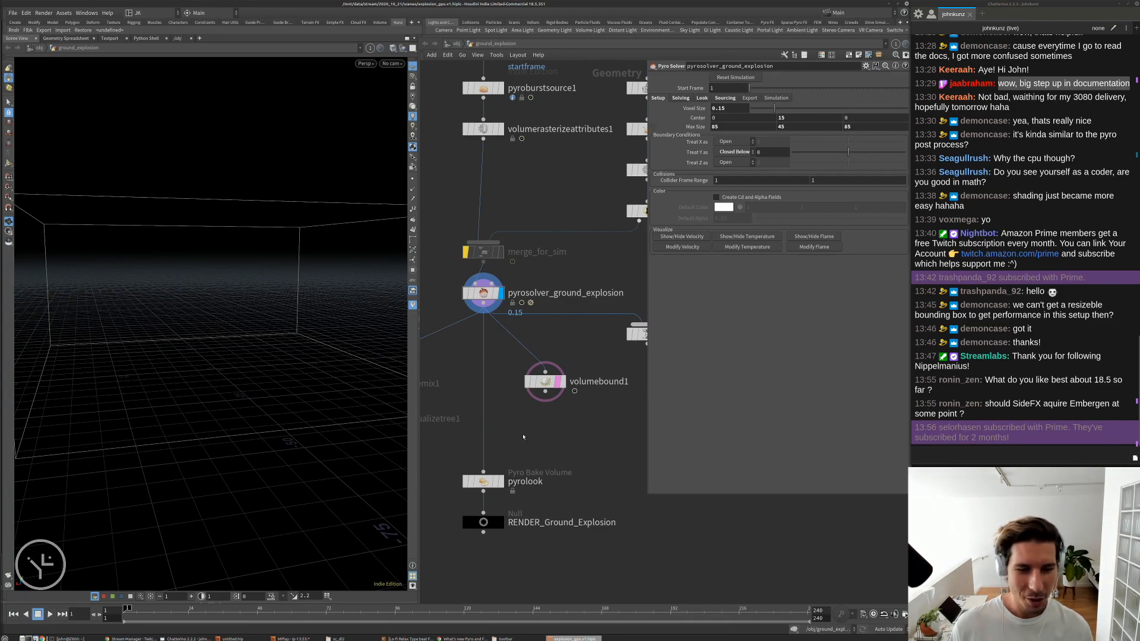
middle_drag(495, 494, 495, 420)
scroll(495, 420, up, 3)
click(495, 421)
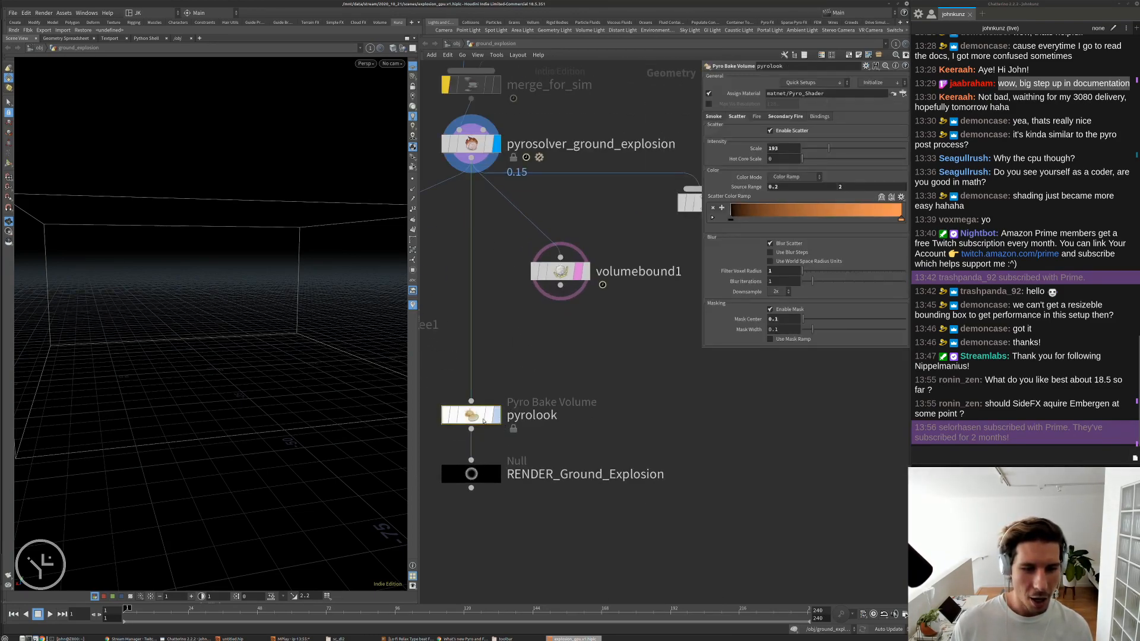
click(498, 415)
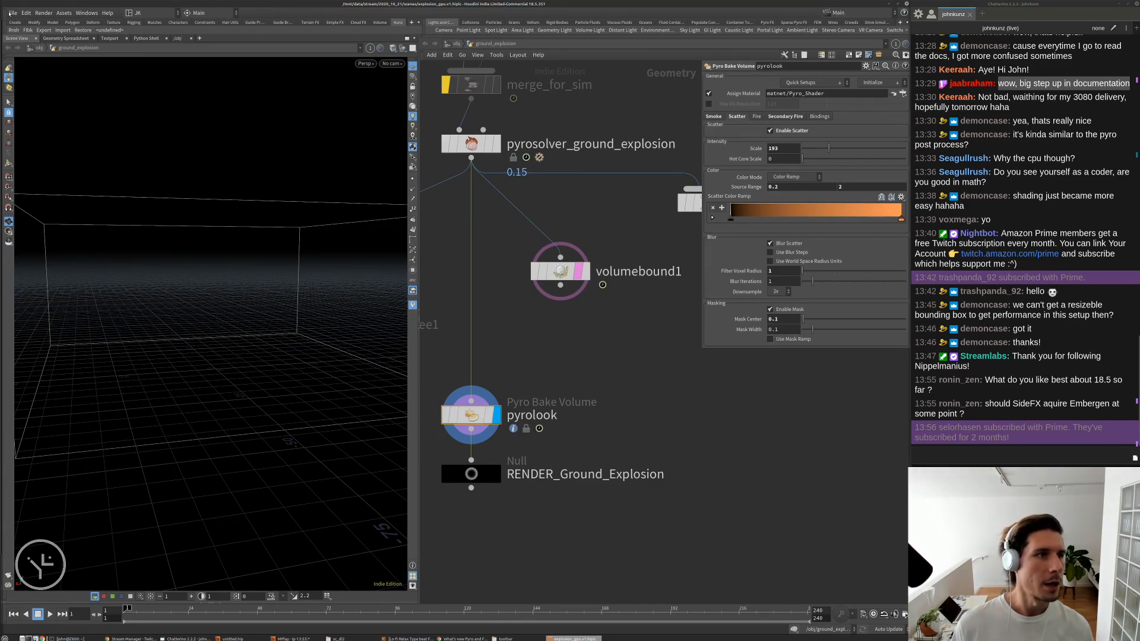
click(13, 13)
click(25, 57)
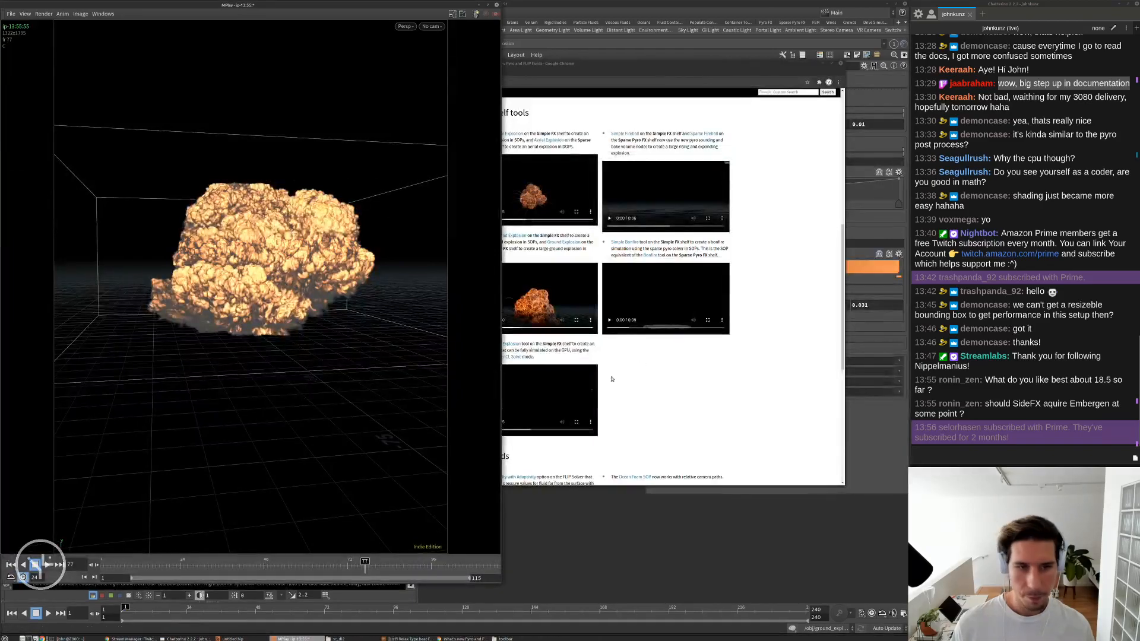
- Switch to the browser and open the KineFX and Crowds page of the What's new in Houdini 18.5 documentation
click(715, 394)
scroll(695, 407, up, 6)
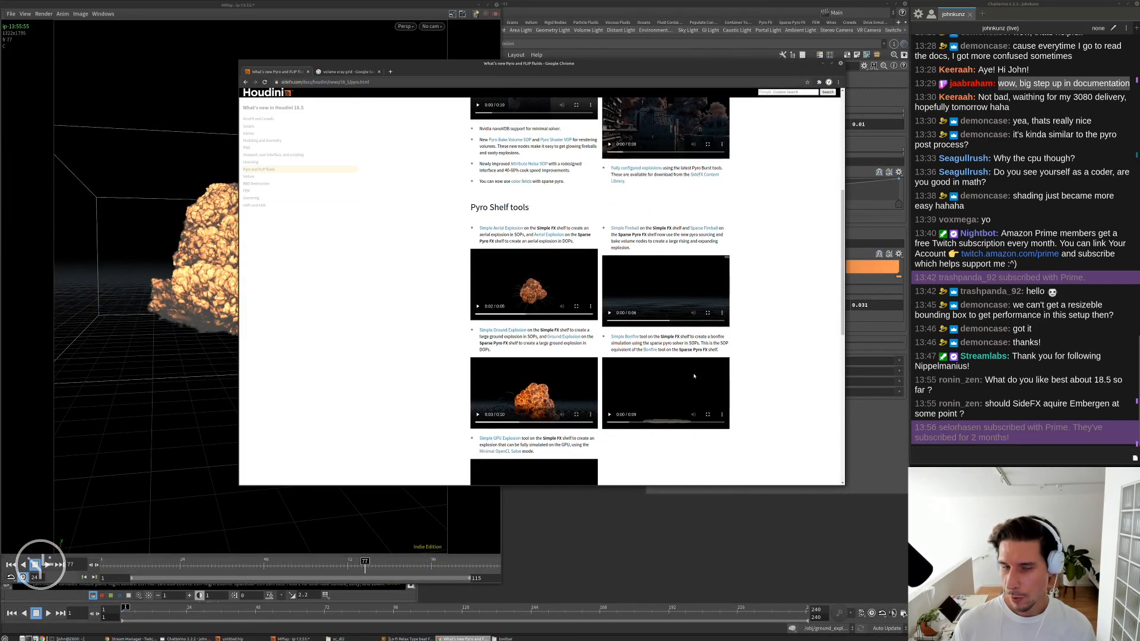
click(513, 106)
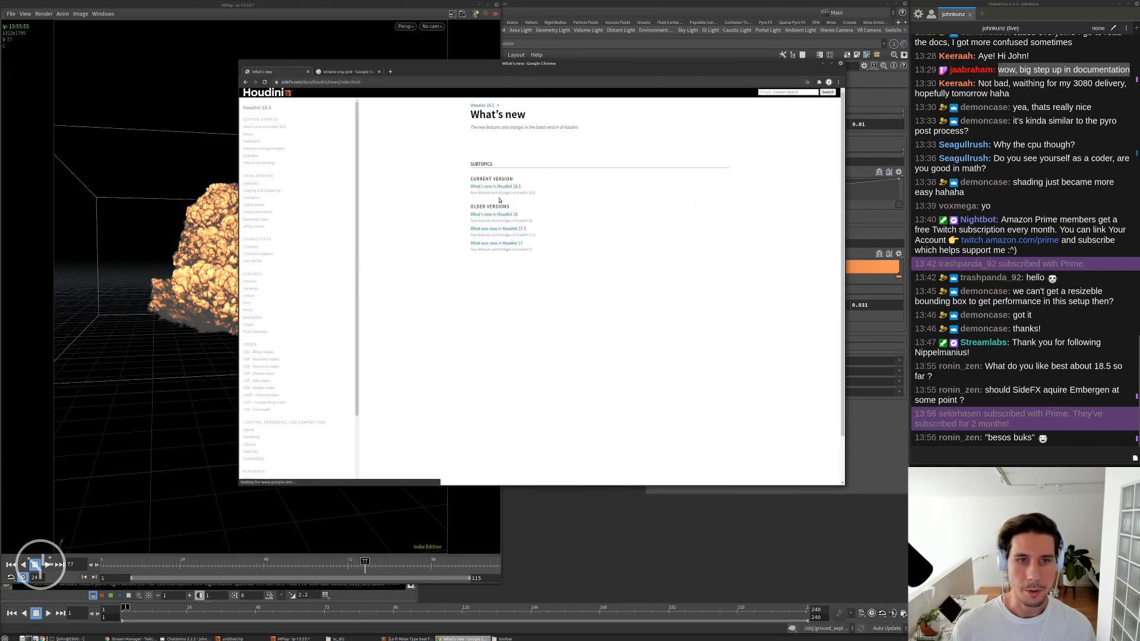
click(491, 186)
click(488, 178)
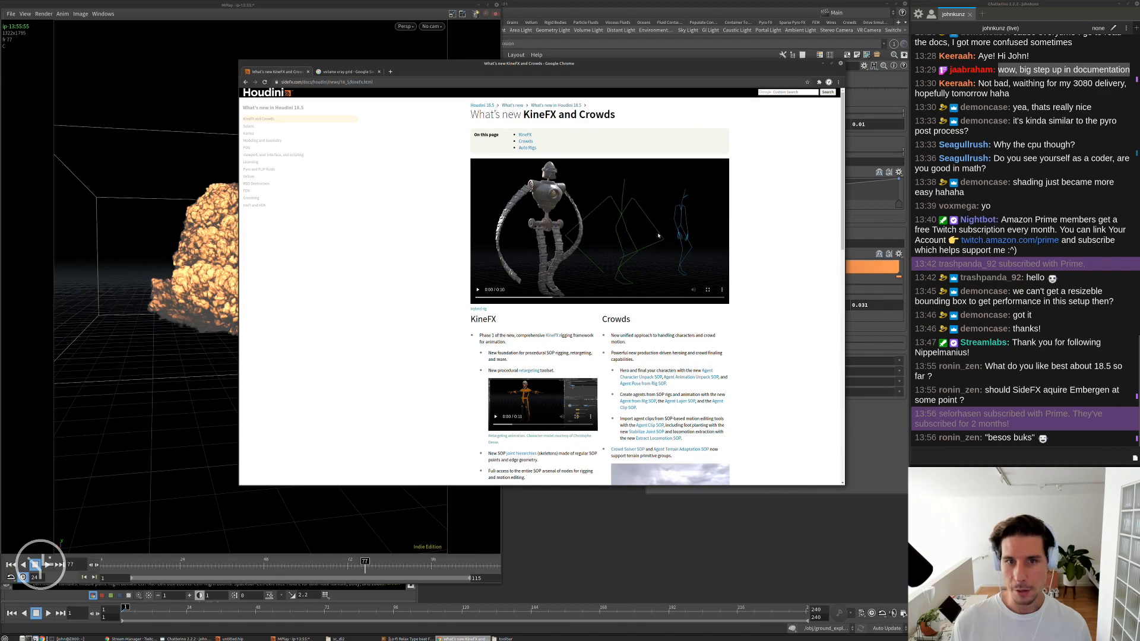
drag(650, 68, 672, 62)
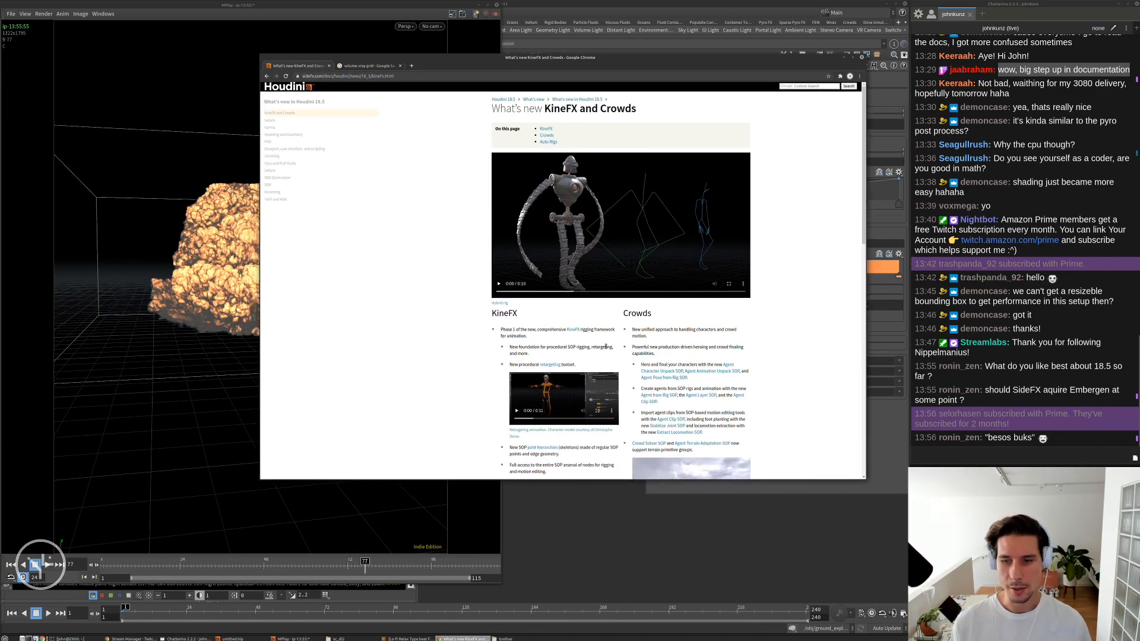
- Look over the KineFX and Crowds feature lists on the What's new page and return to its start
scroll(605, 346, down, 3)
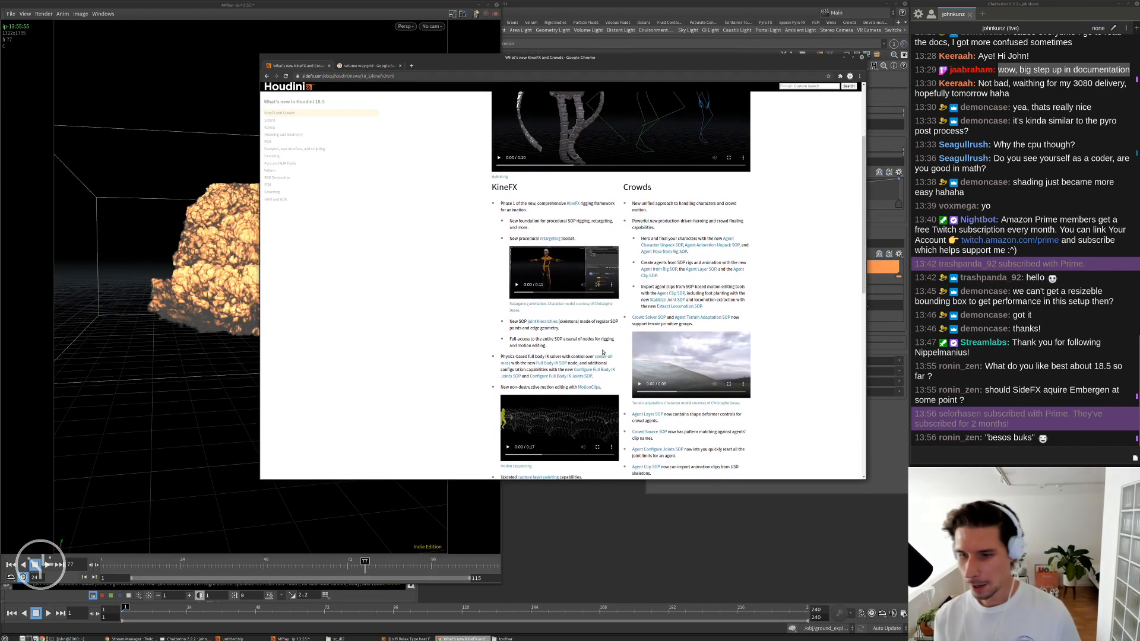
scroll(602, 352, down, 3)
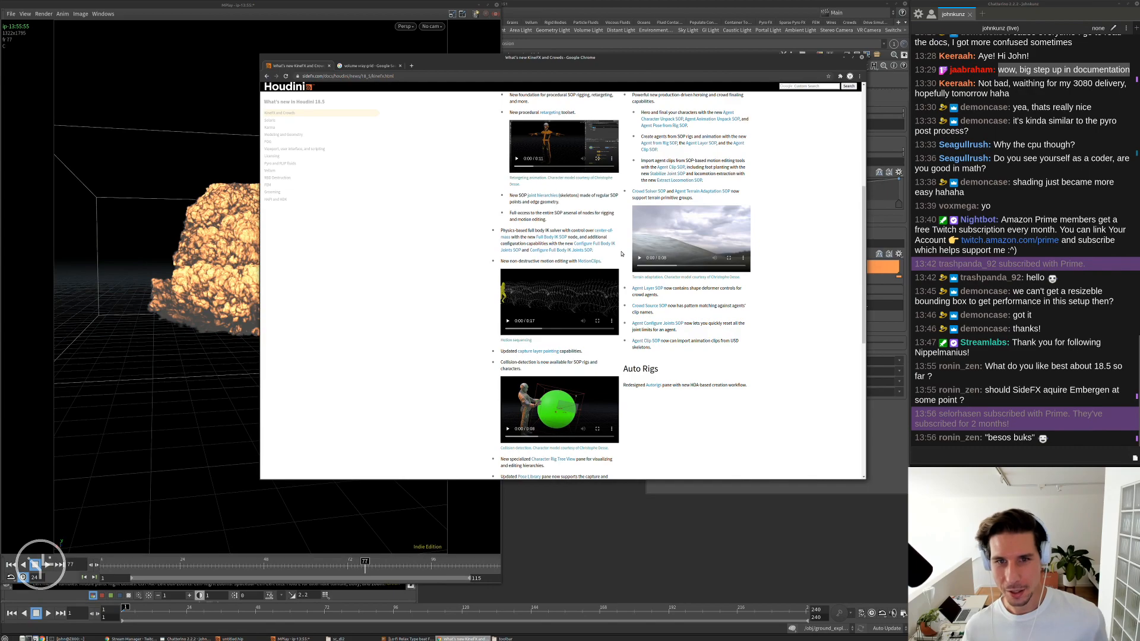
scroll(621, 254, up, 5)
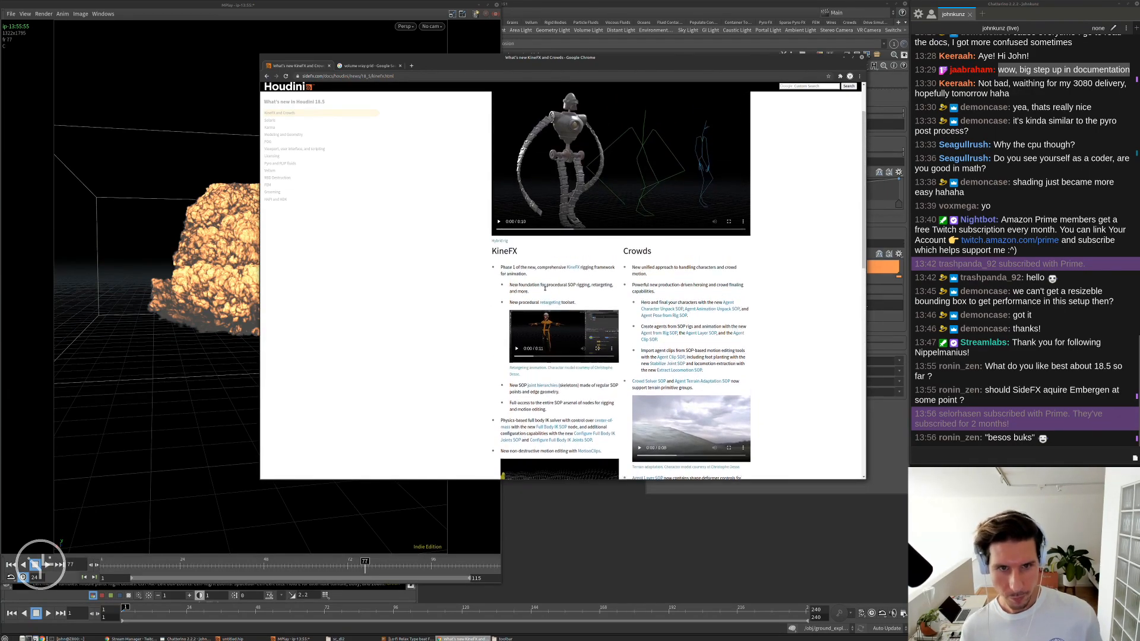
scroll(544, 291, up, 2)
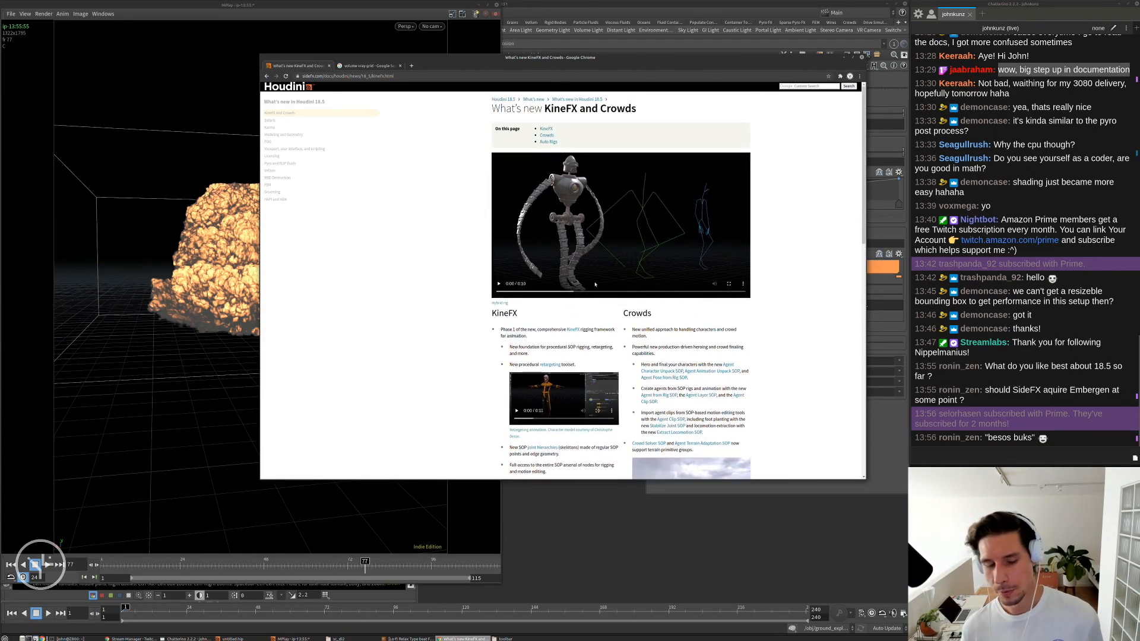
- Switch to the terminal and launch a new Houdini session with the houdinifx command
click(70, 639)
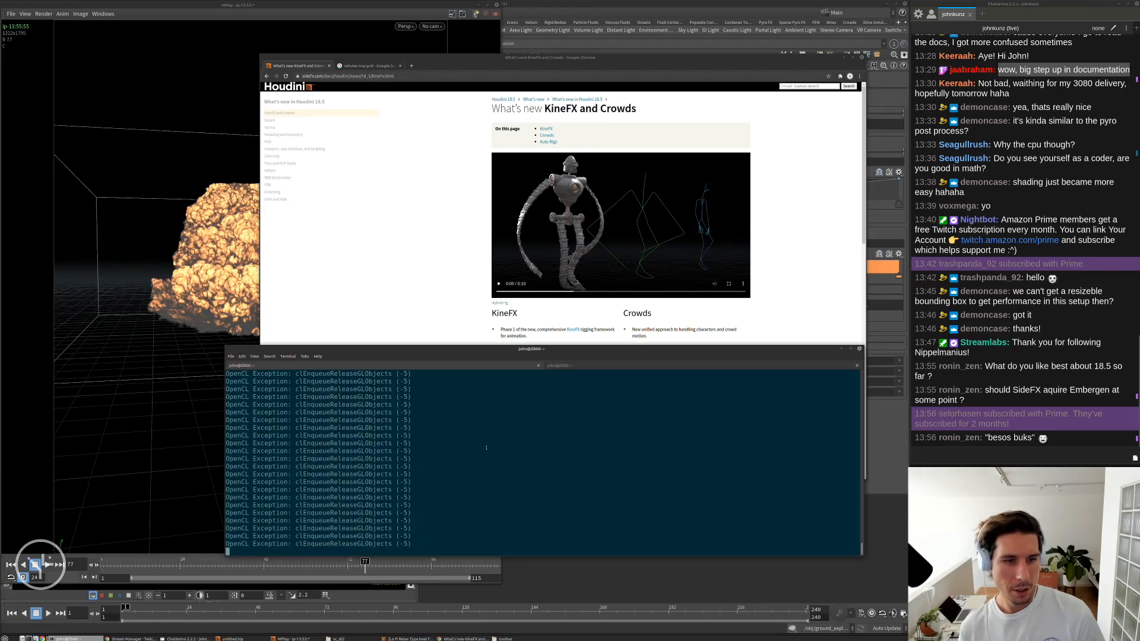
text(houdinifx)
key(Return)
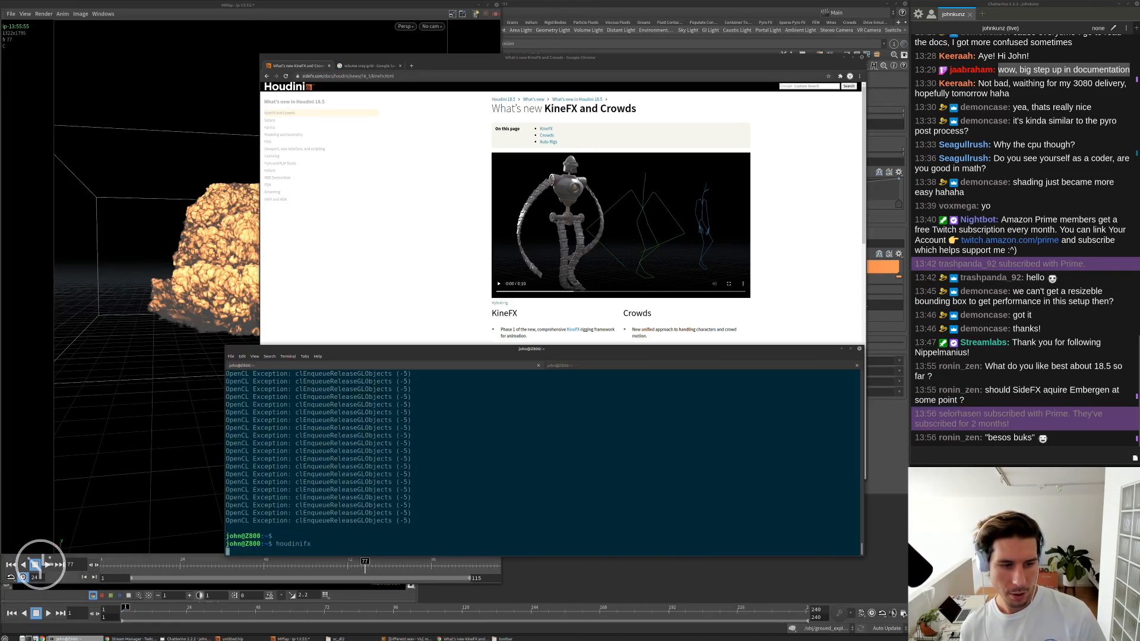
click(394, 241)
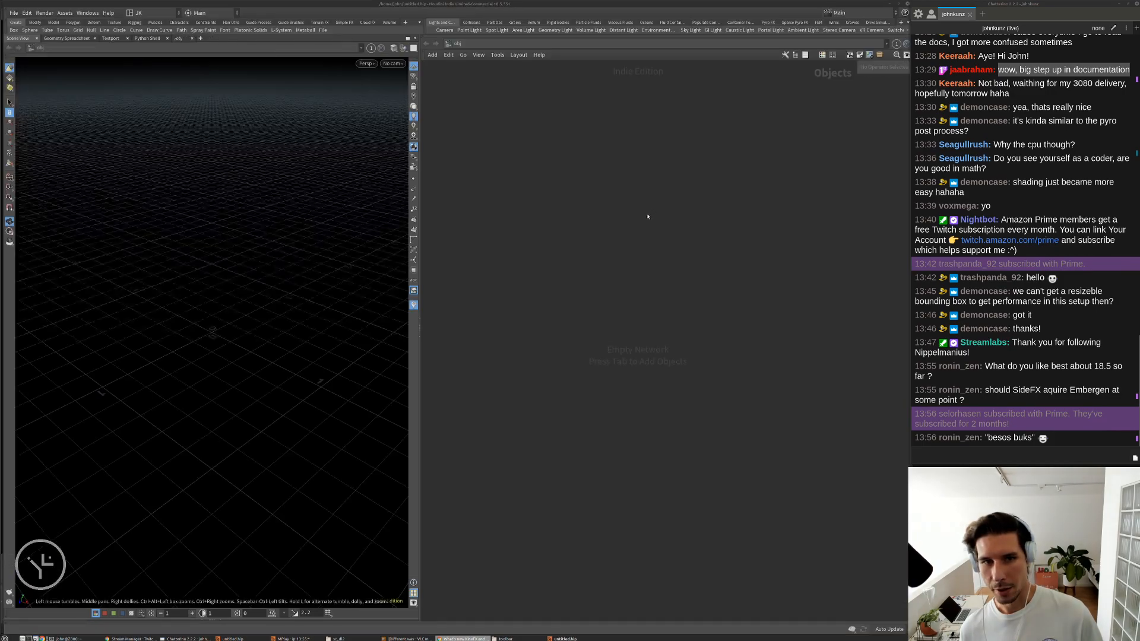
click(524, 172)
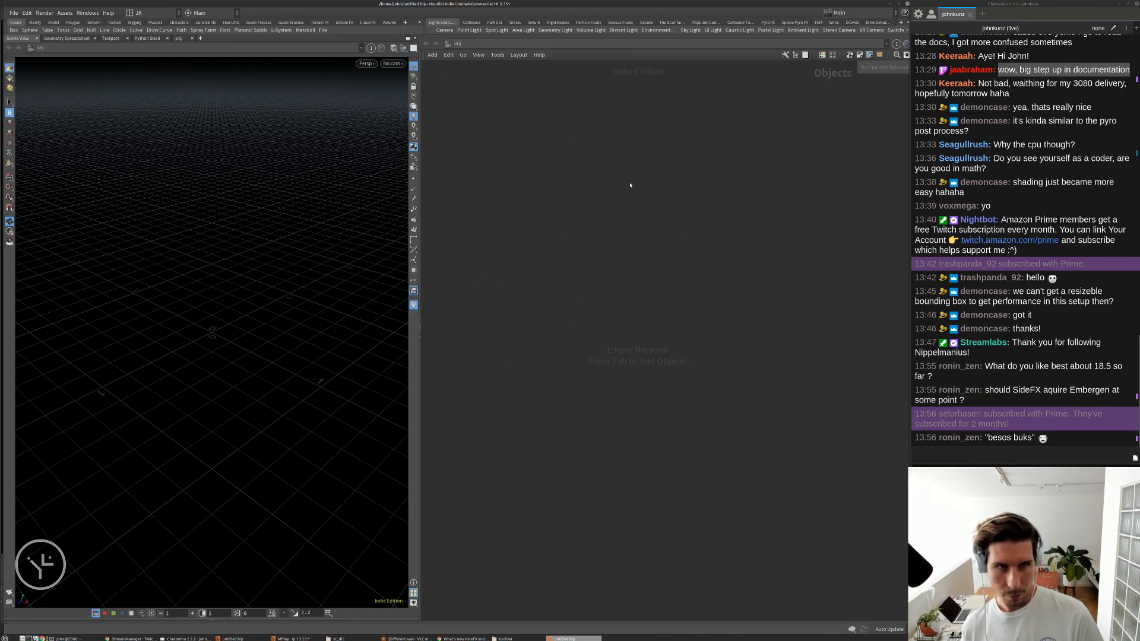
- Add the custom shelf containing the FTP tool to the first shelf set and upload the untitled scene with it
click(418, 23)
click(417, 23)
click(418, 23)
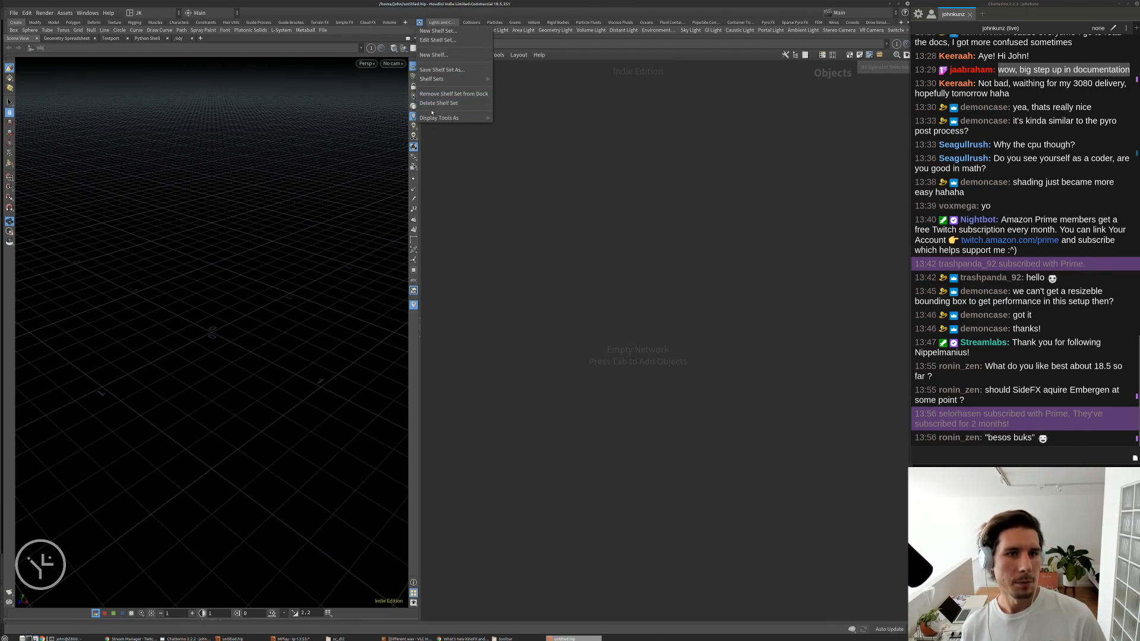
click(405, 23)
mouse_move(423, 55)
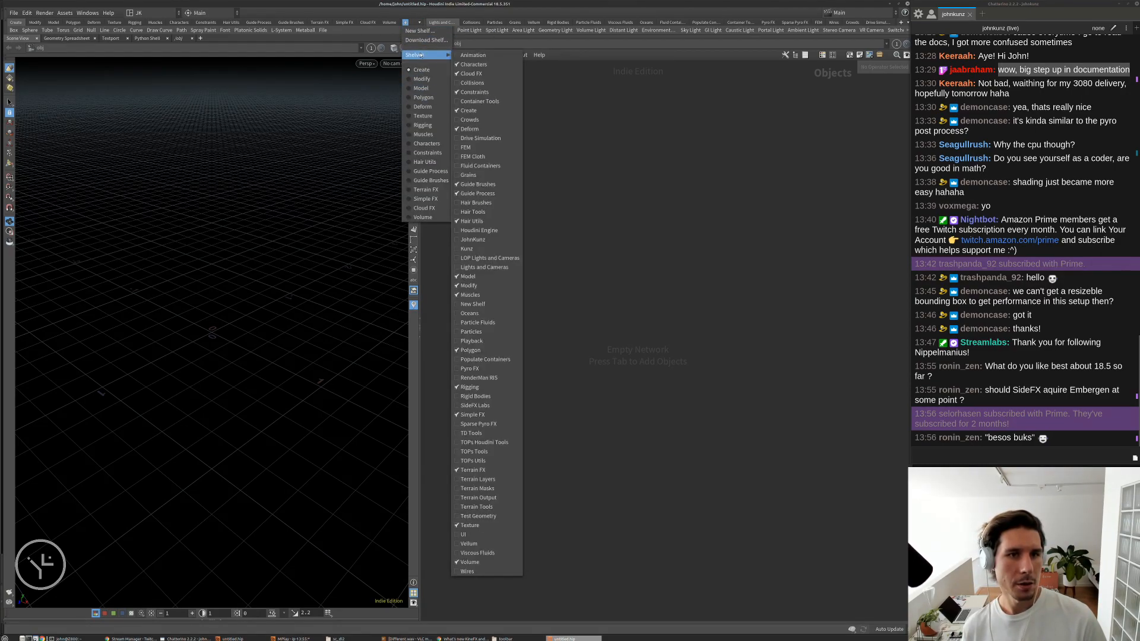
click(482, 250)
click(101, 30)
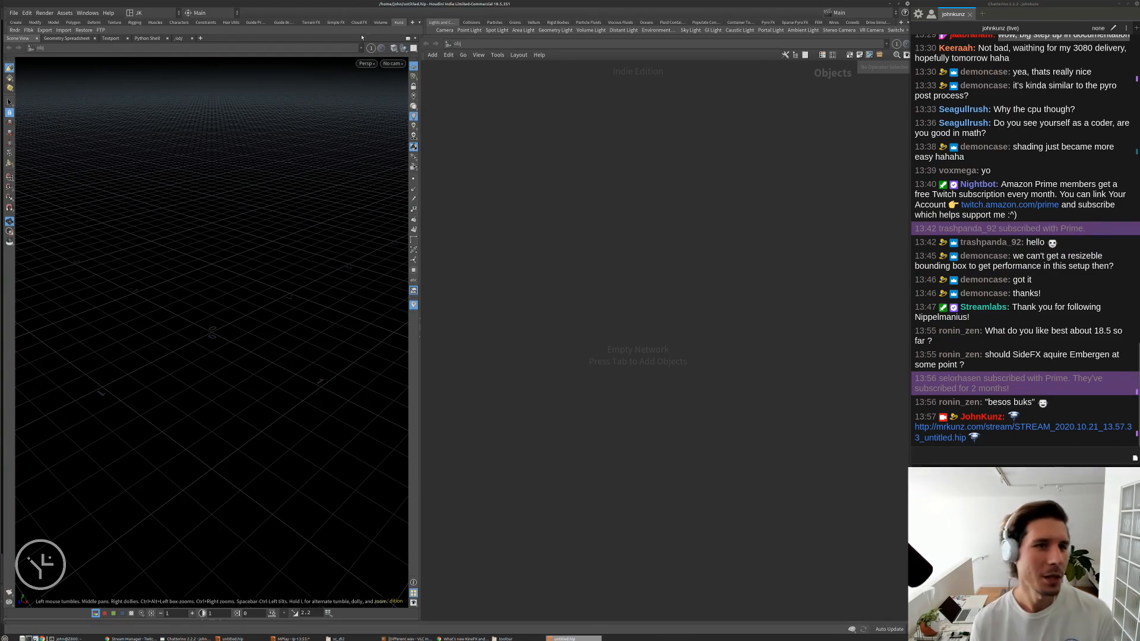
click(15, 22)
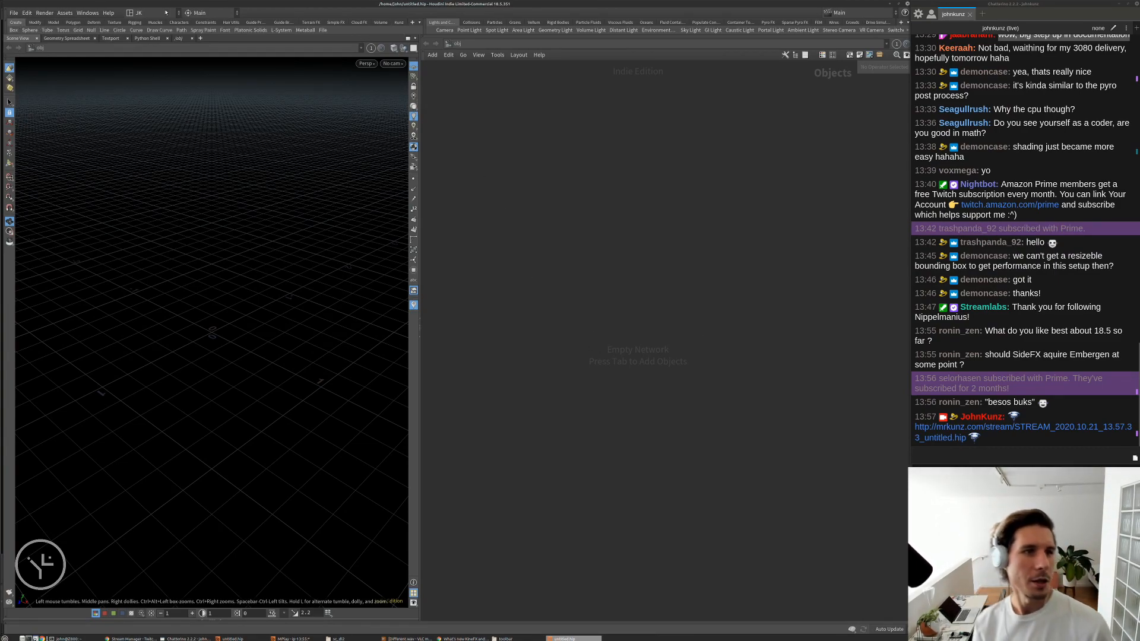
- Add the second custom shelf with the stream file tools, list all stream files, and close the list without choosing one
right_click(332, 31)
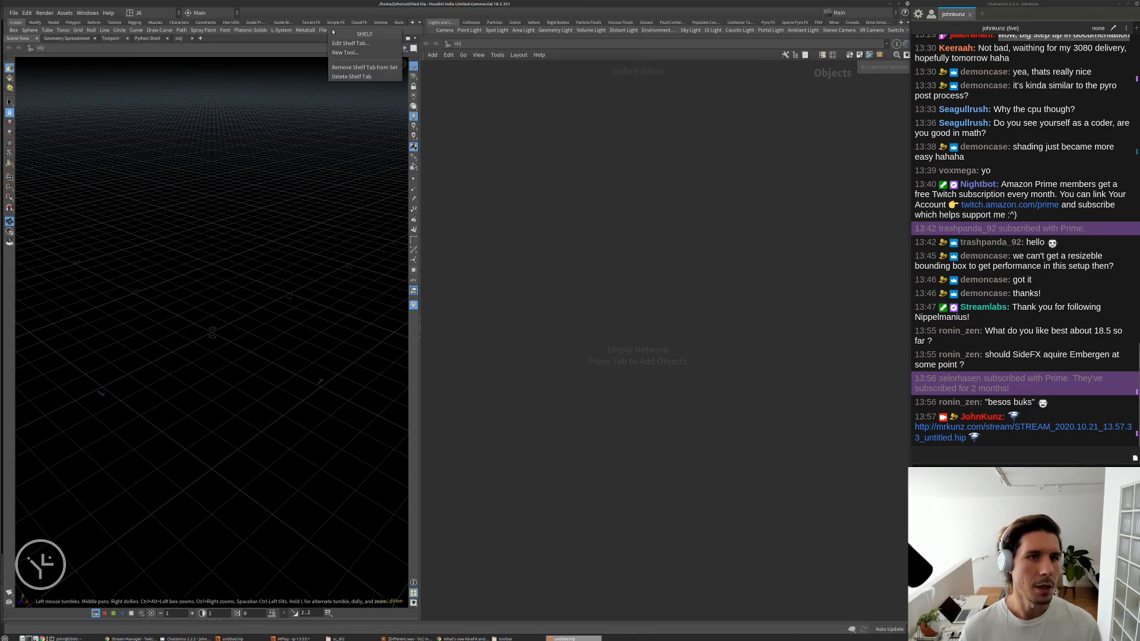
click(516, 137)
click(419, 22)
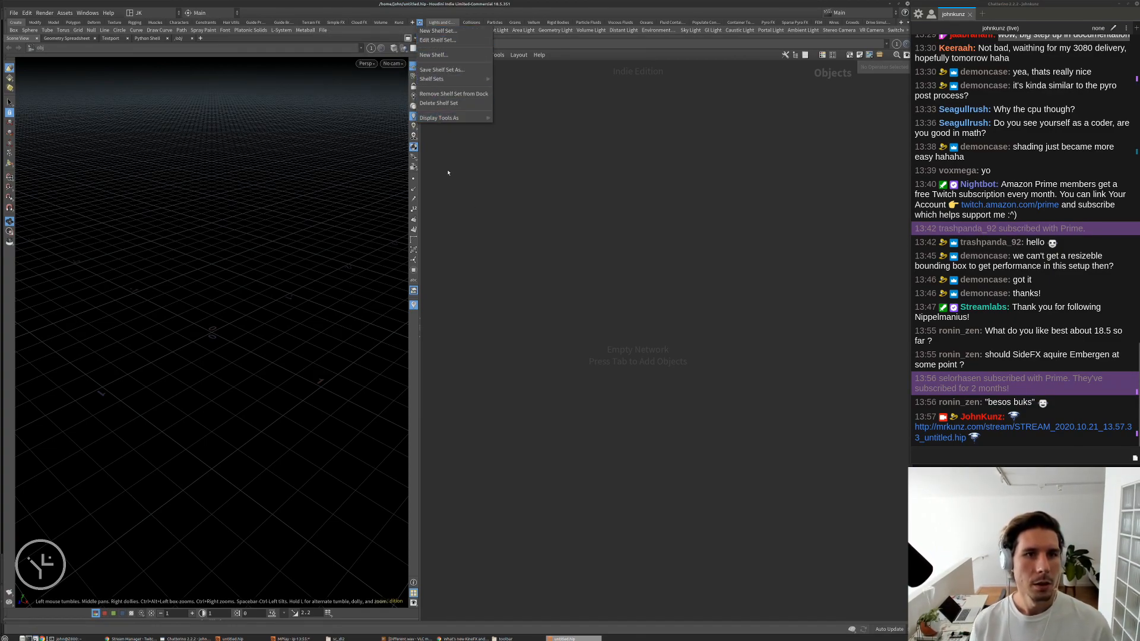
click(441, 152)
click(412, 22)
mouse_move(425, 54)
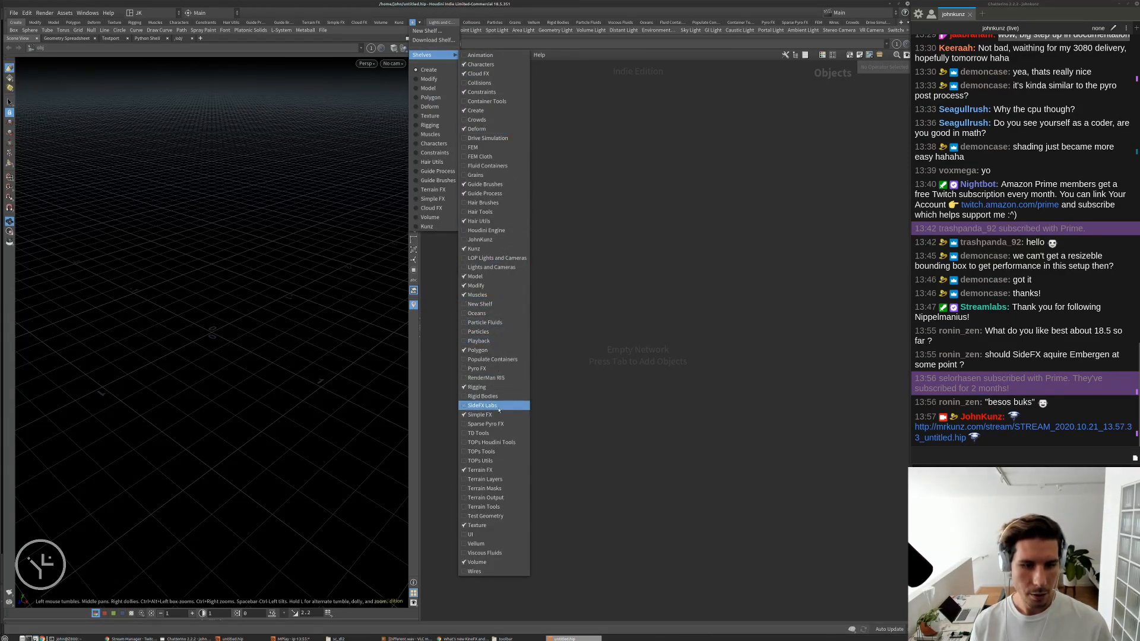
click(479, 239)
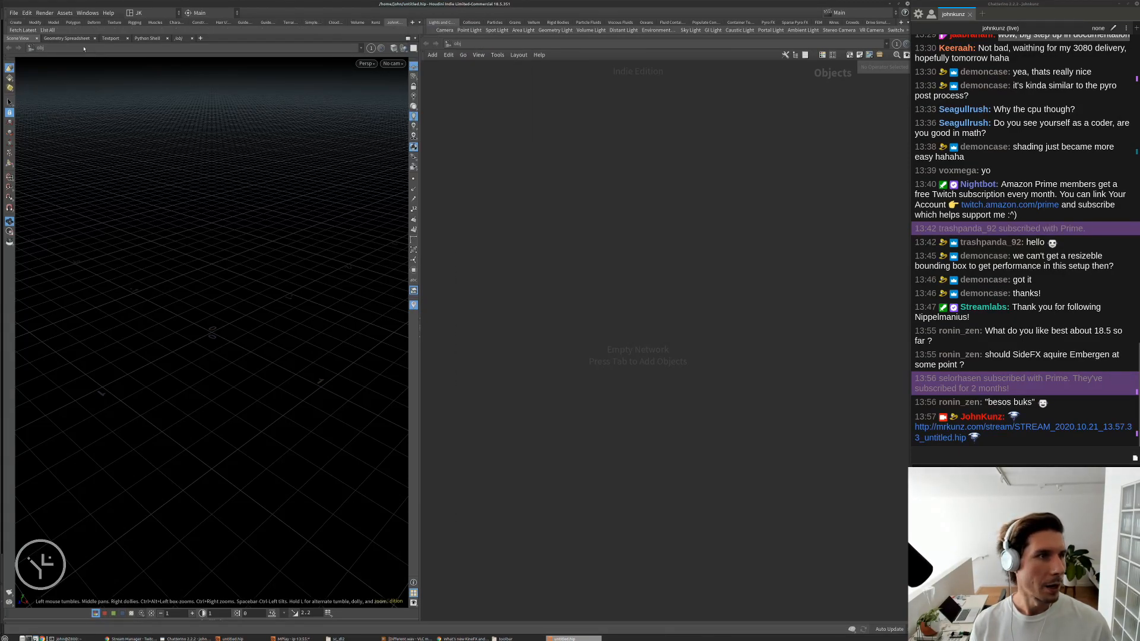
click(47, 30)
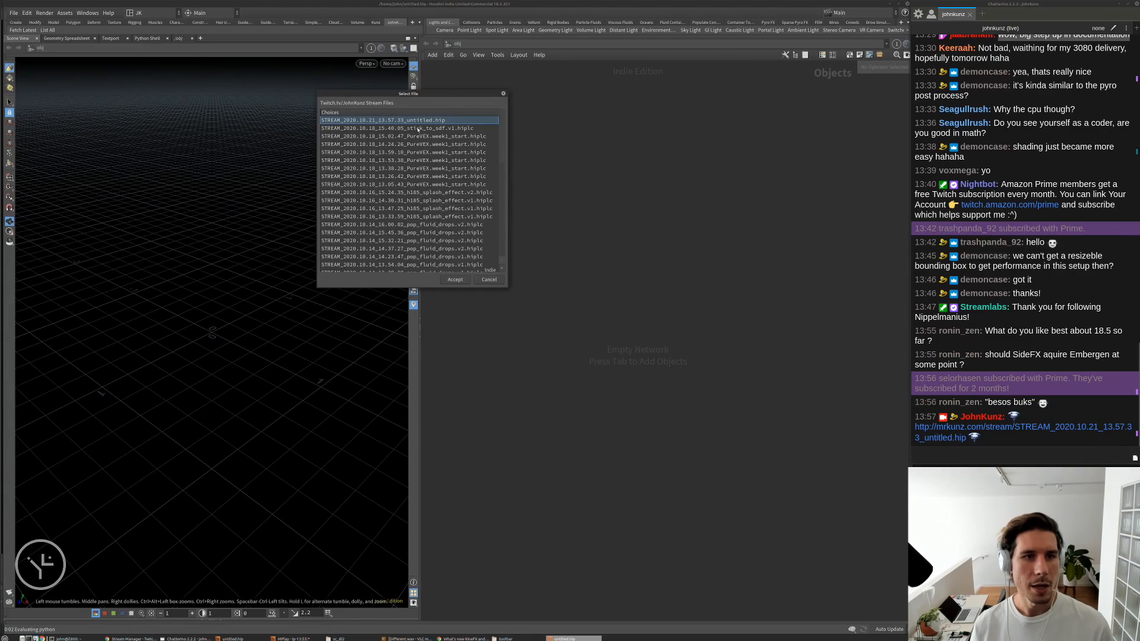
click(492, 281)
- Open the recent scene explosion_gpu.v1.hiplc without saving the untitled scene, and share it using the FTP shelf tool
click(14, 13)
mouse_move(59, 42)
click(202, 45)
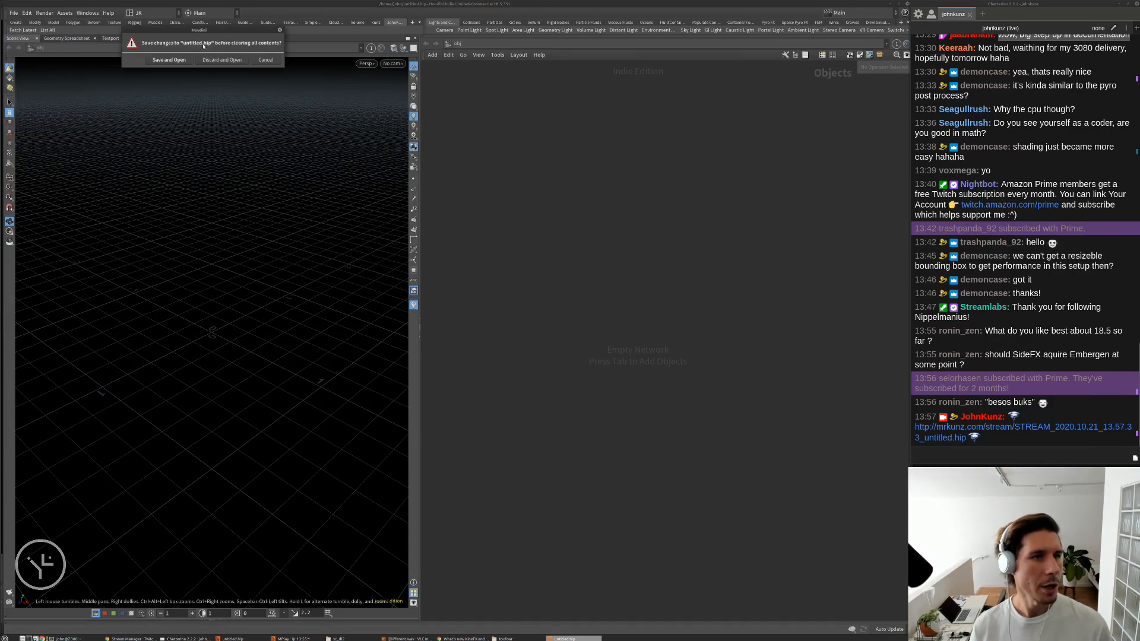
click(262, 64)
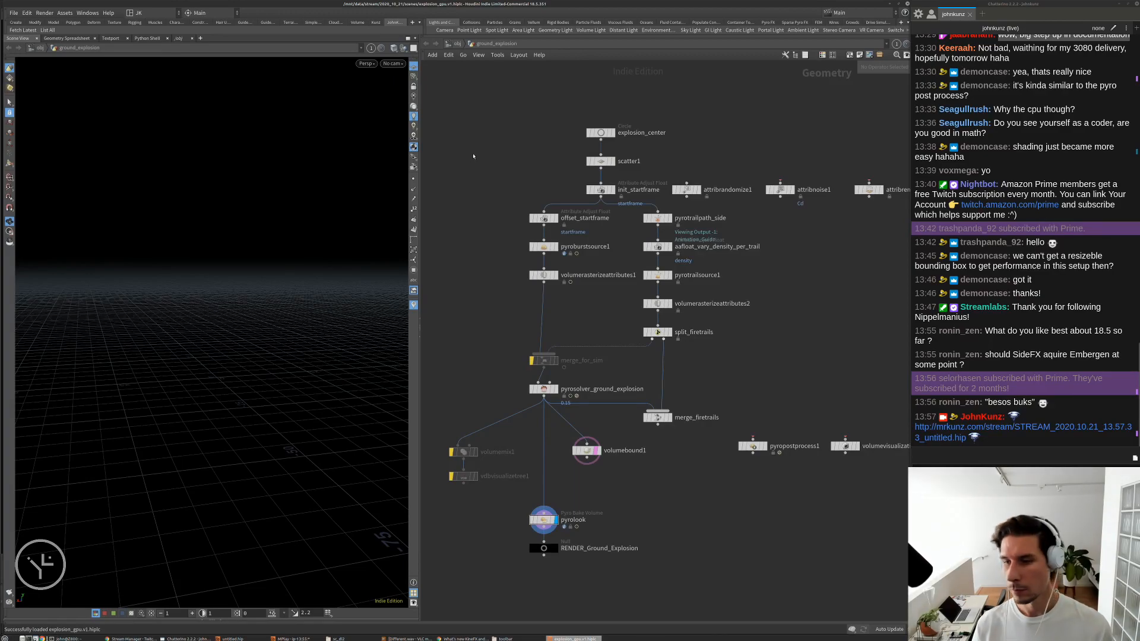
click(375, 23)
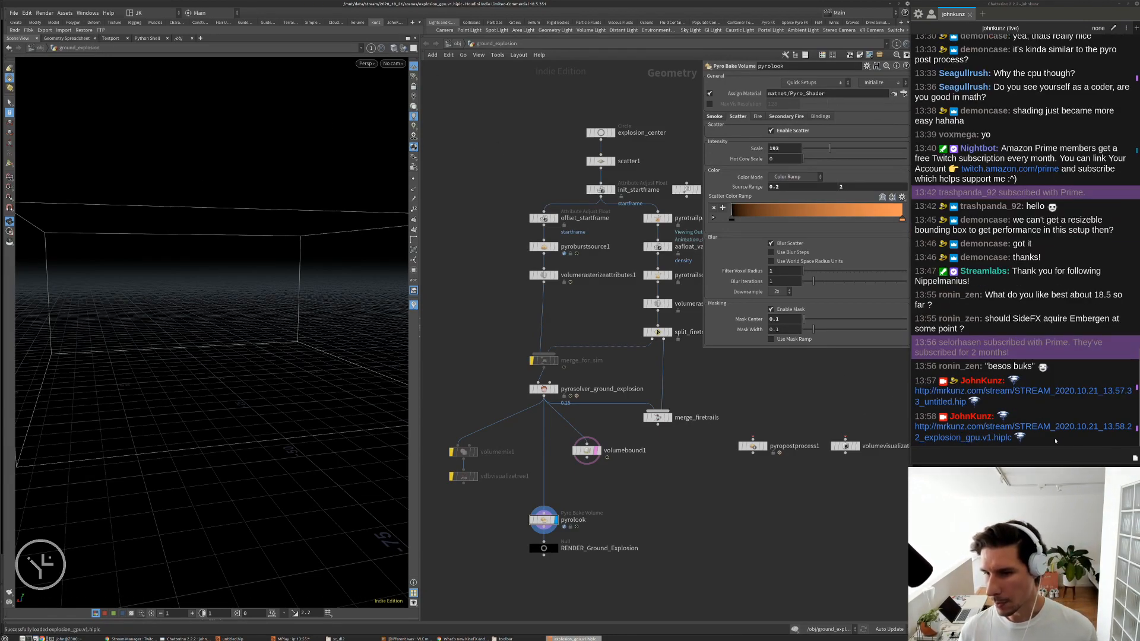
- Show the playbar and move the timeline to frame 36 to cook the ground explosion there
scroll(561, 483, up, 4)
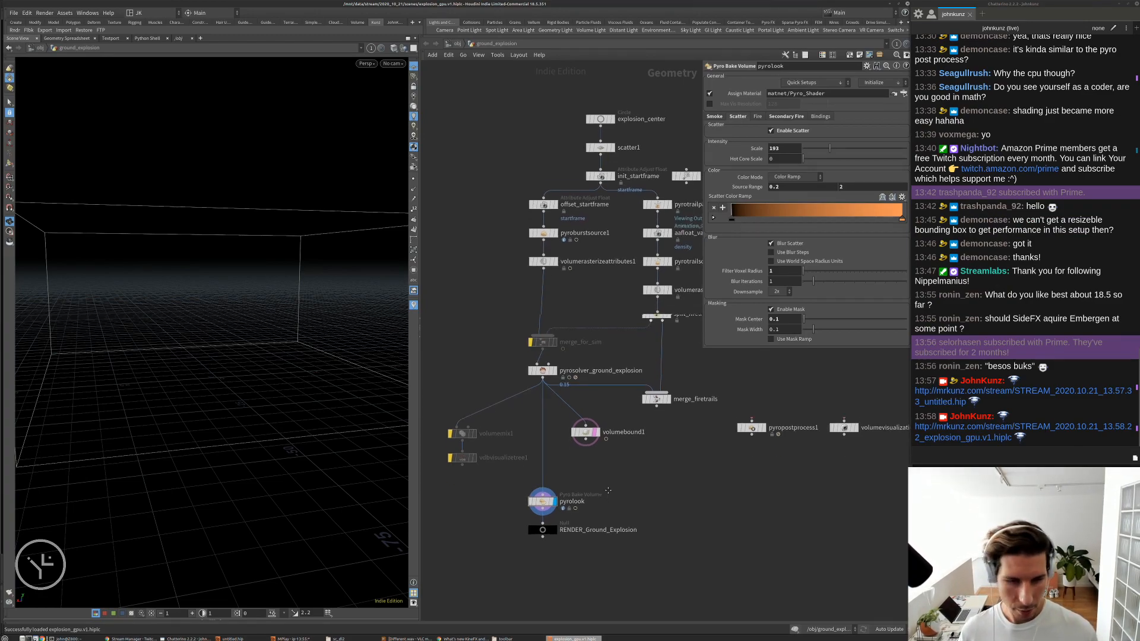
scroll(592, 386, down, 3)
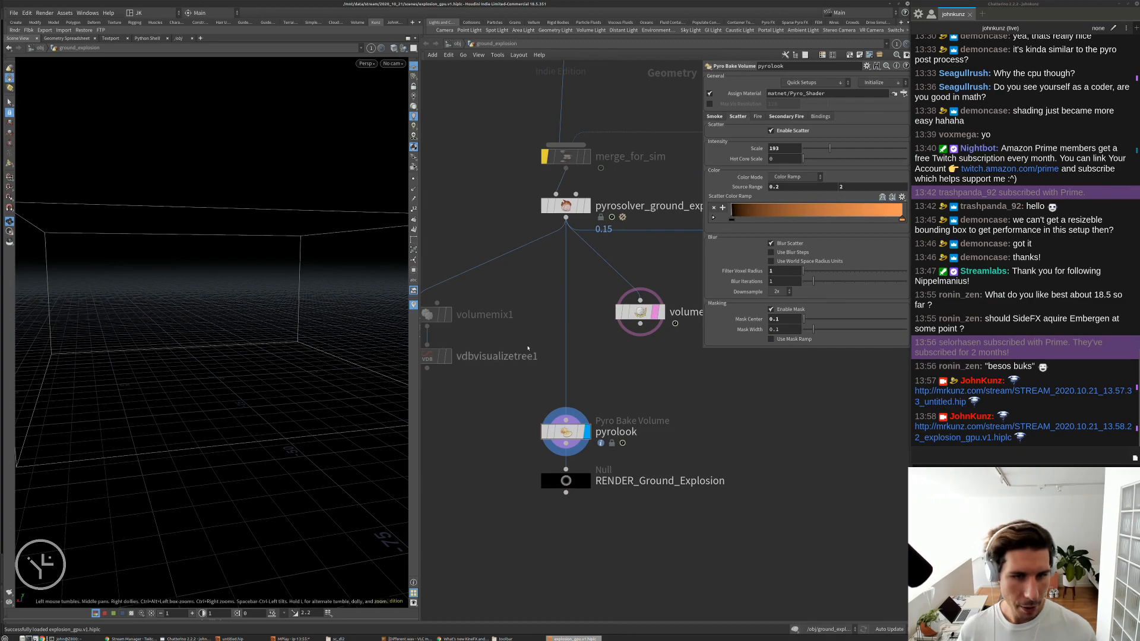
click(280, 622)
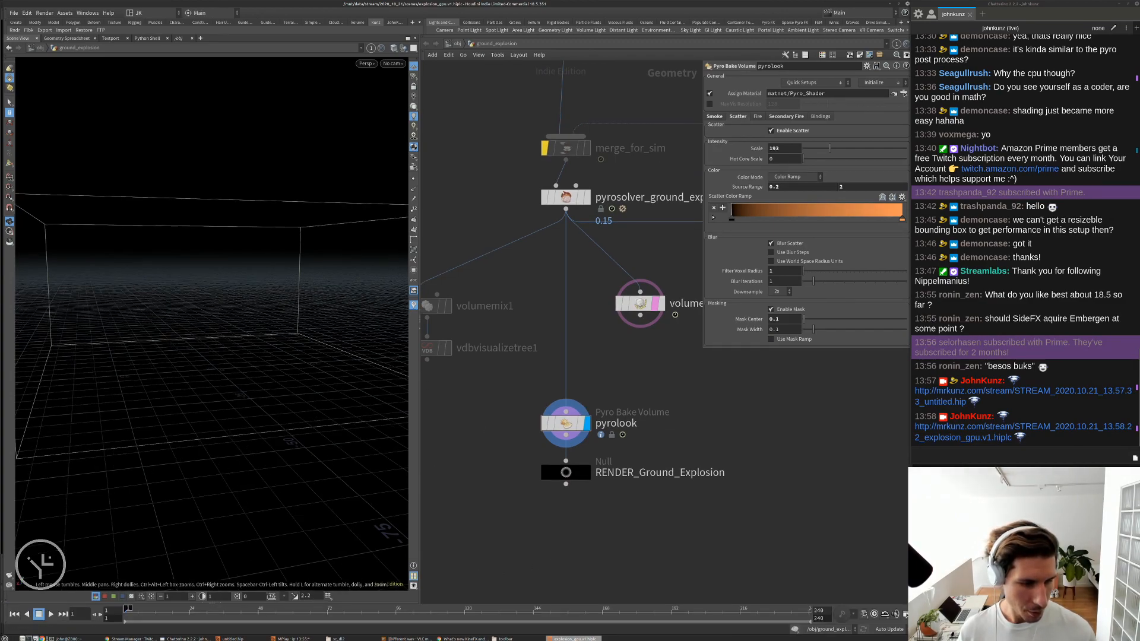
click(224, 613)
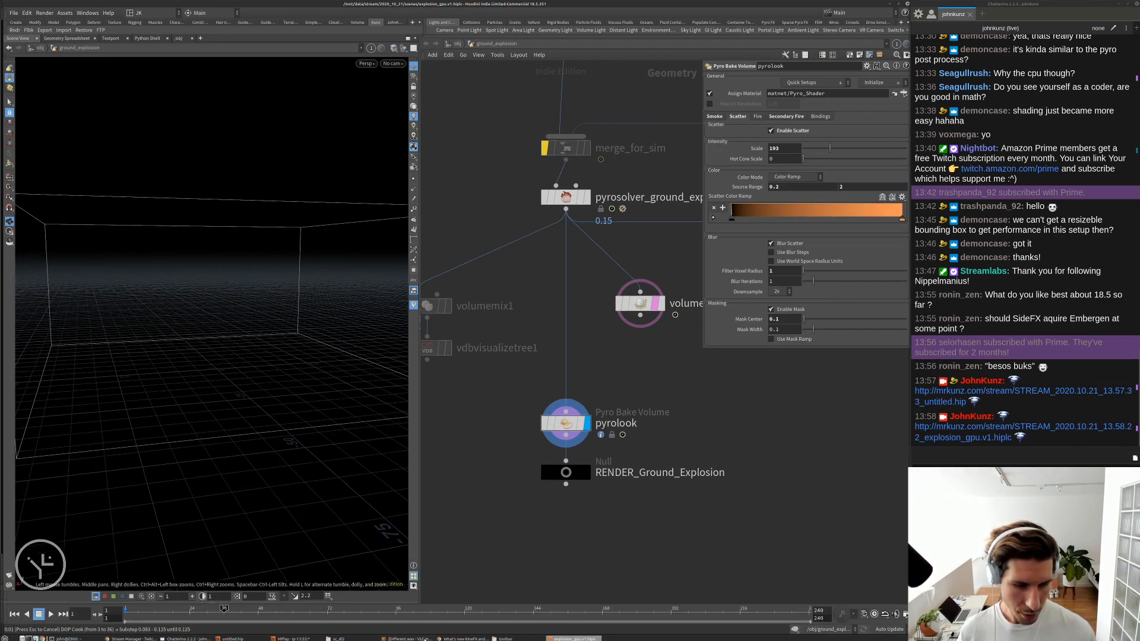
- Switch to MPlay, examine the earlier explosion flipbook at frame 36, and return to the Houdini scene
click(299, 639)
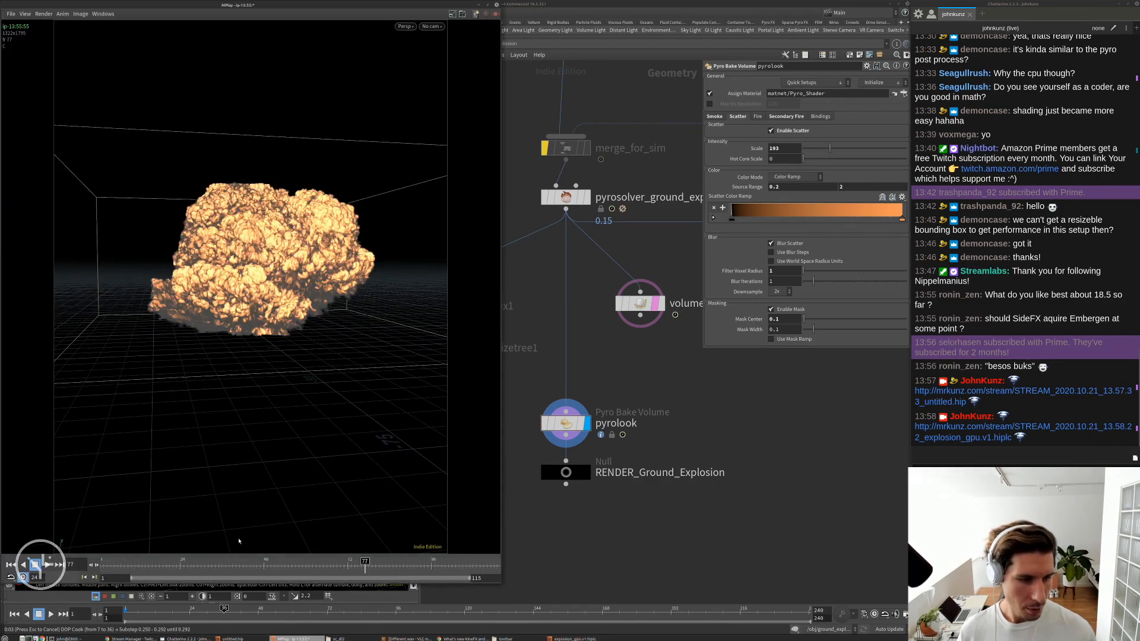
drag(228, 571, 200, 570)
click(218, 568)
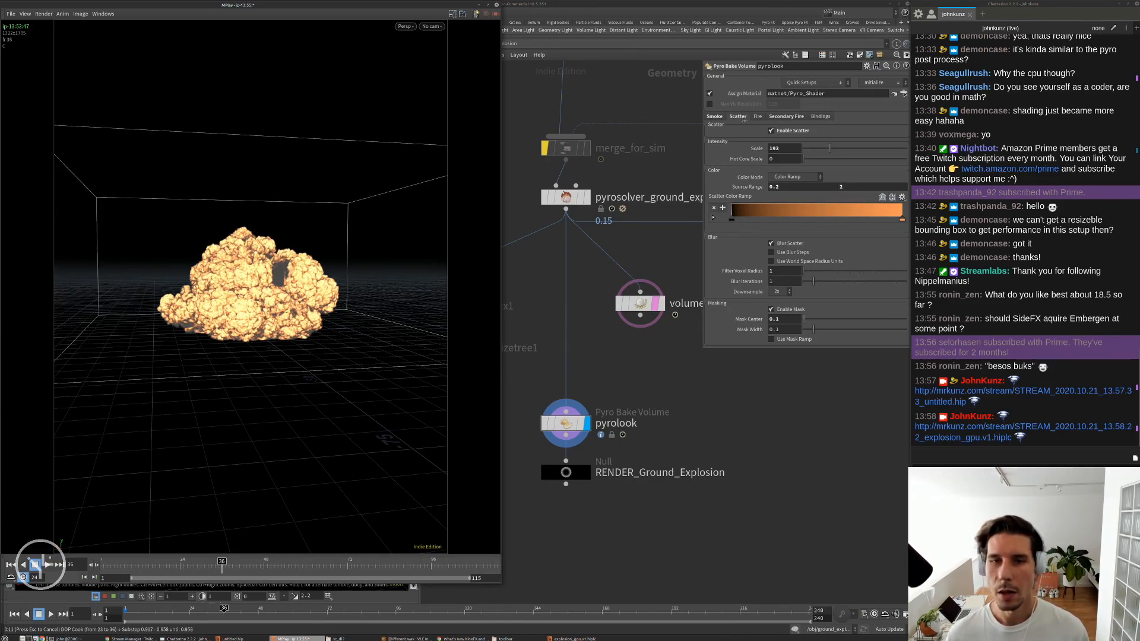
click(718, 447)
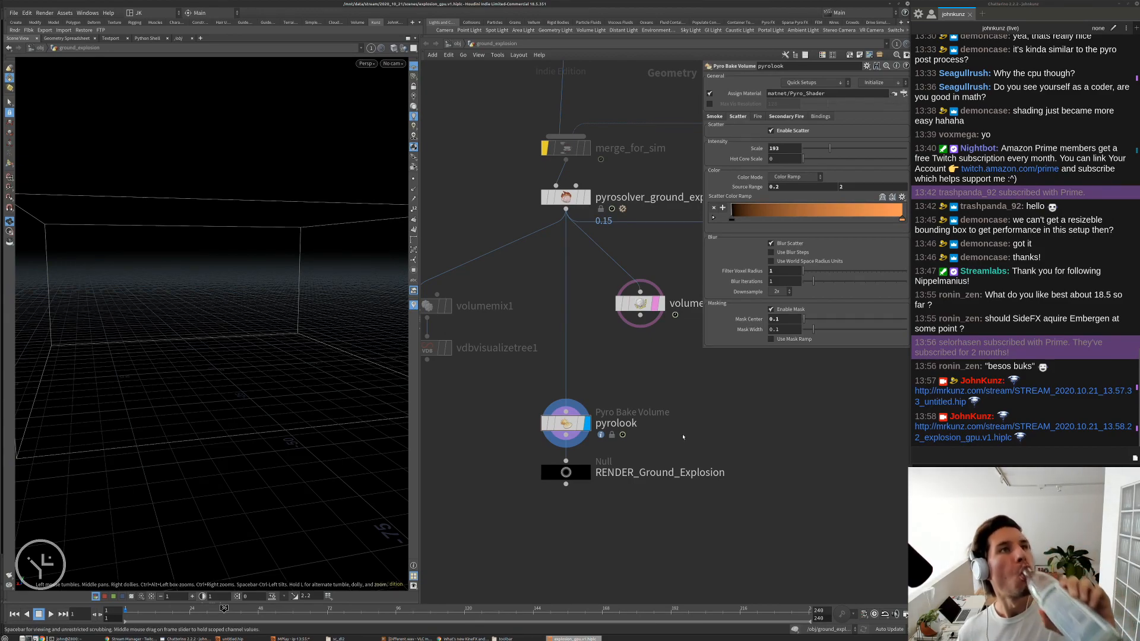
- Display the pyrosolver_ground_explosion output and look over the surrounding network, including the unconnected pyropostprocess1 node
click(586, 198)
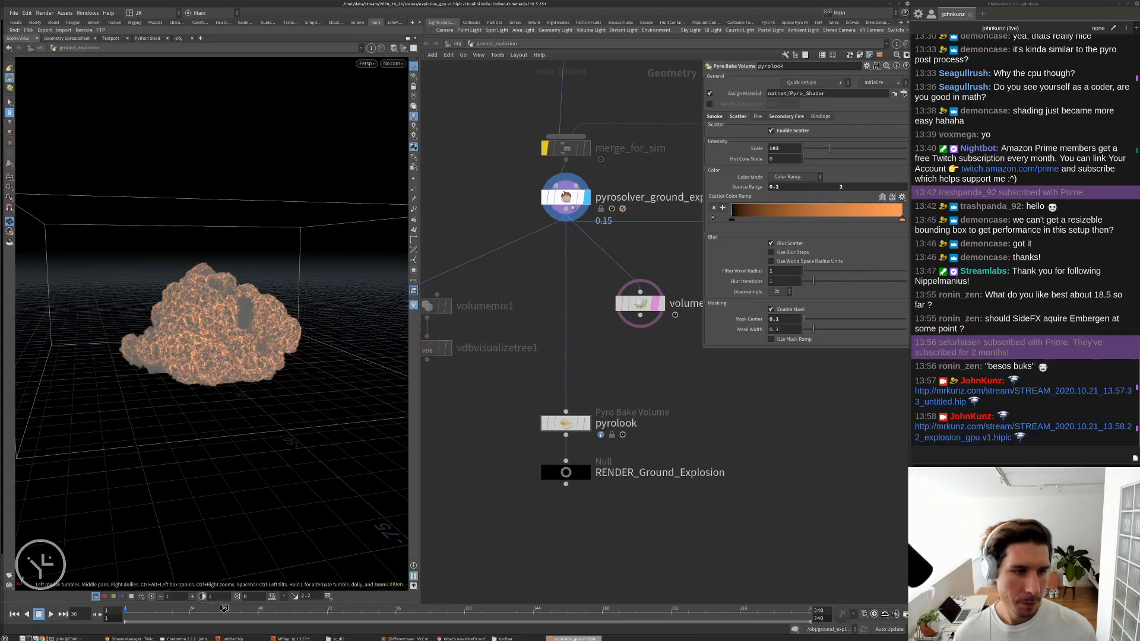
middle_drag(665, 269, 580, 315)
scroll(626, 278, down, 3)
scroll(580, 316, down, 4)
scroll(690, 328, up, 4)
scroll(689, 328, up, 2)
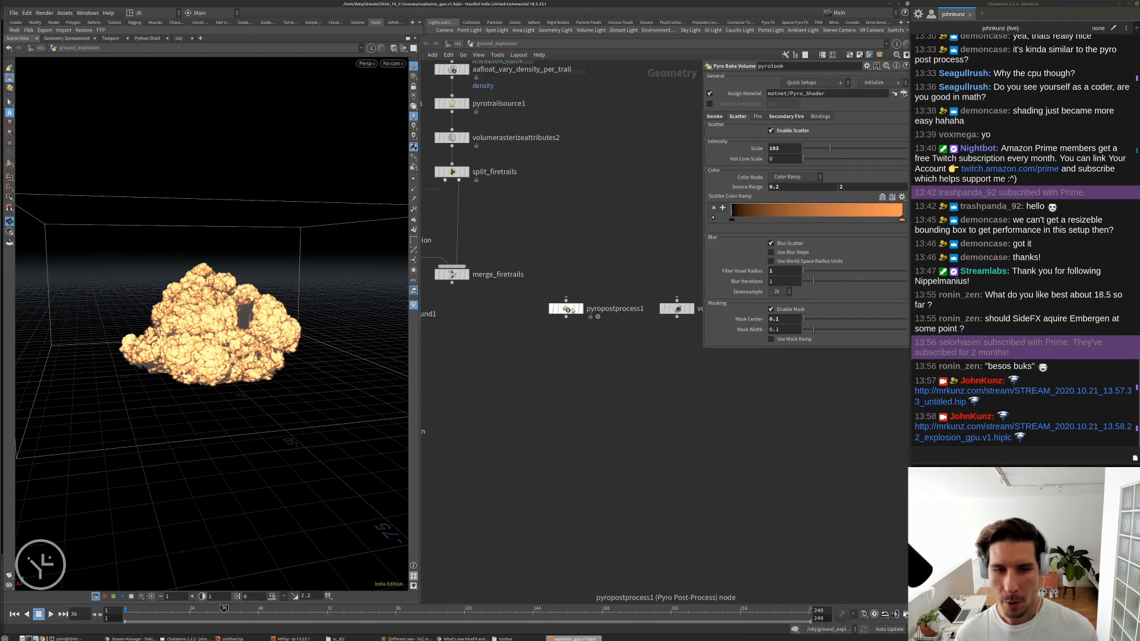
middle_drag(527, 336, 598, 339)
scroll(598, 338, down, 3)
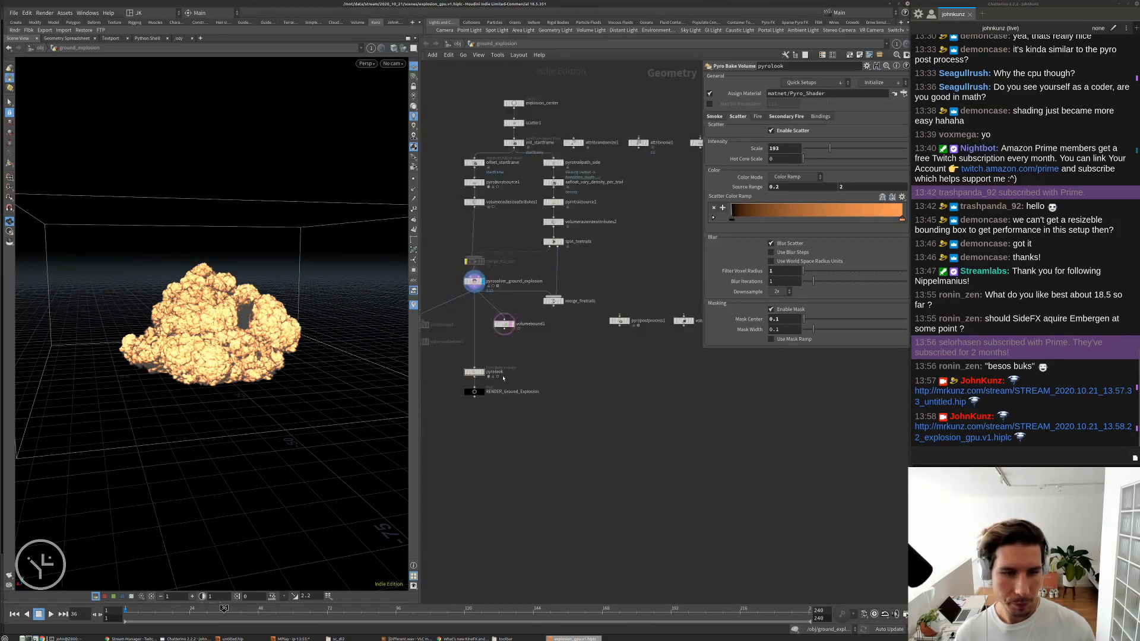
- Display the pyrolook node again and examine its shaded explosion from closer and from another side
scroll(504, 377, up, 5)
click(461, 367)
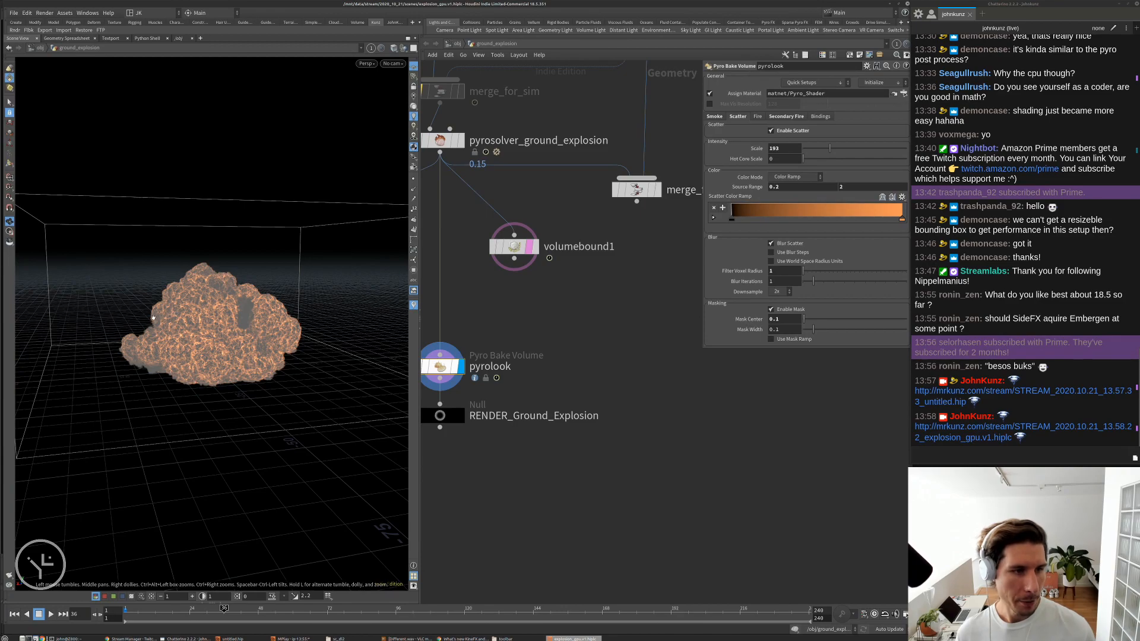
scroll(198, 311, up, 3)
drag(198, 311, 303, 315)
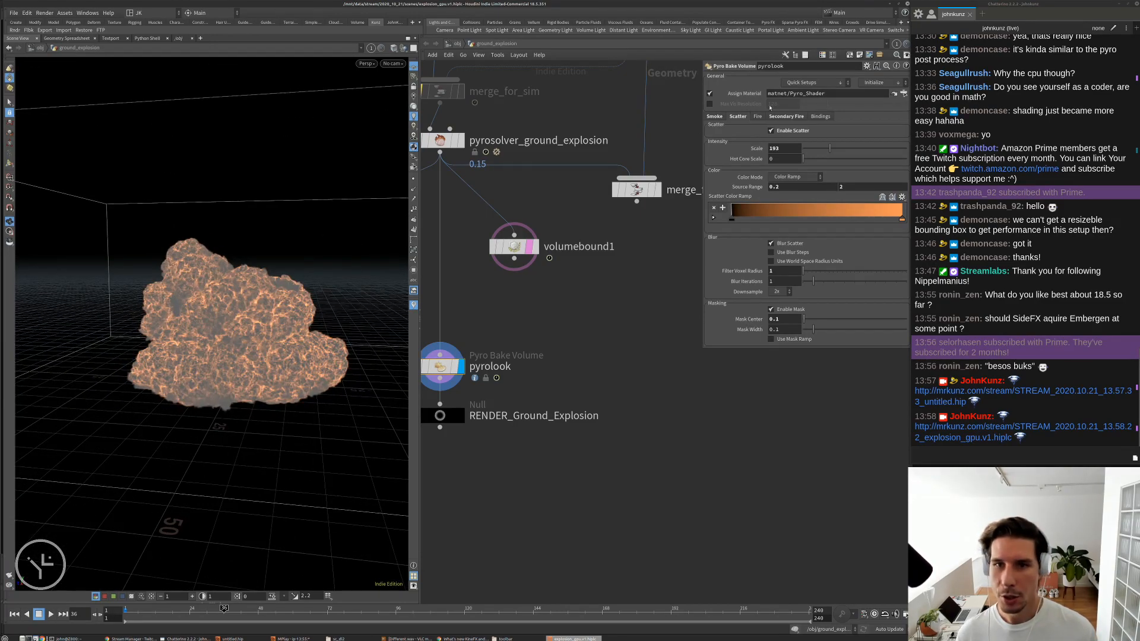
- Disable scatter on the pyrolook bake volume and inspect the explosion from above
click(781, 131)
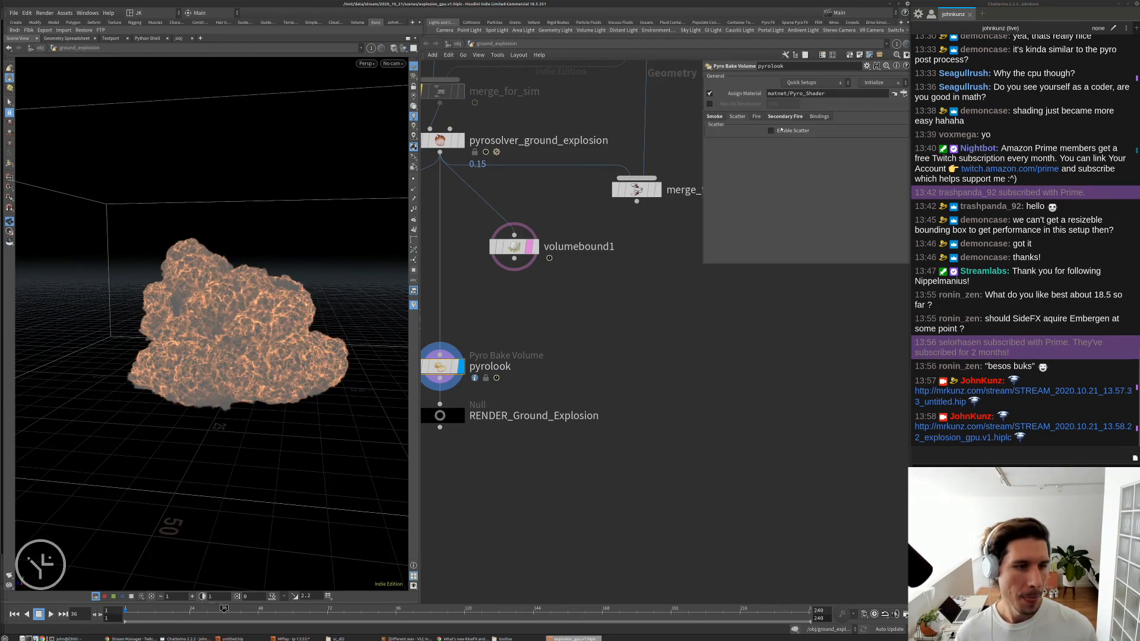
middle_drag(531, 333, 573, 317)
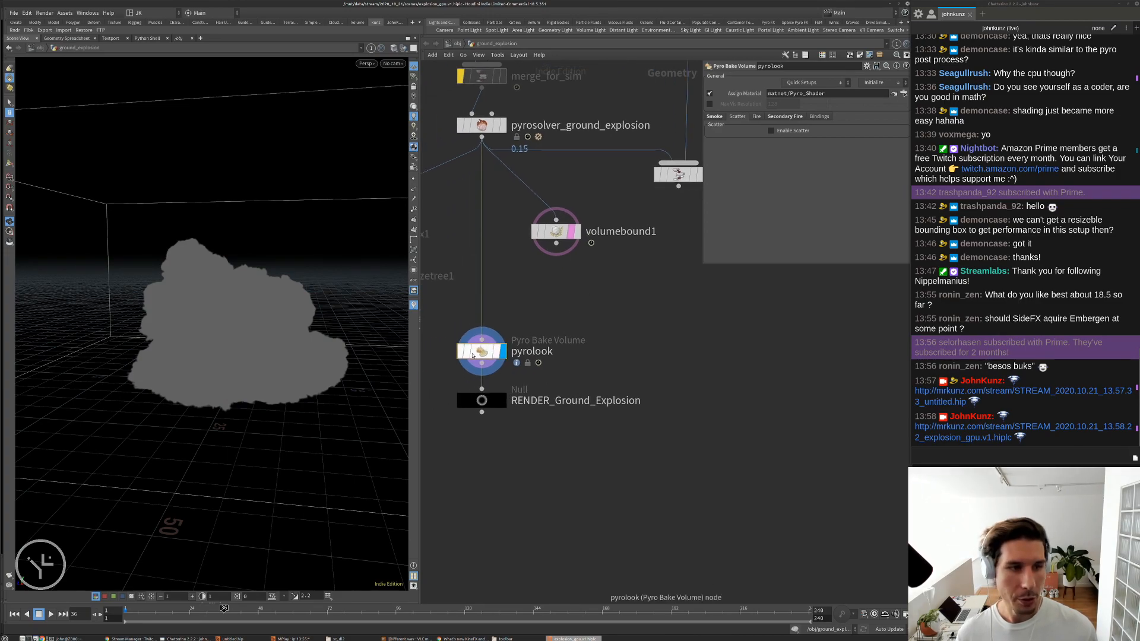
drag(331, 224, 291, 284)
right_drag(290, 285, 181, 343)
drag(181, 344, 320, 232)
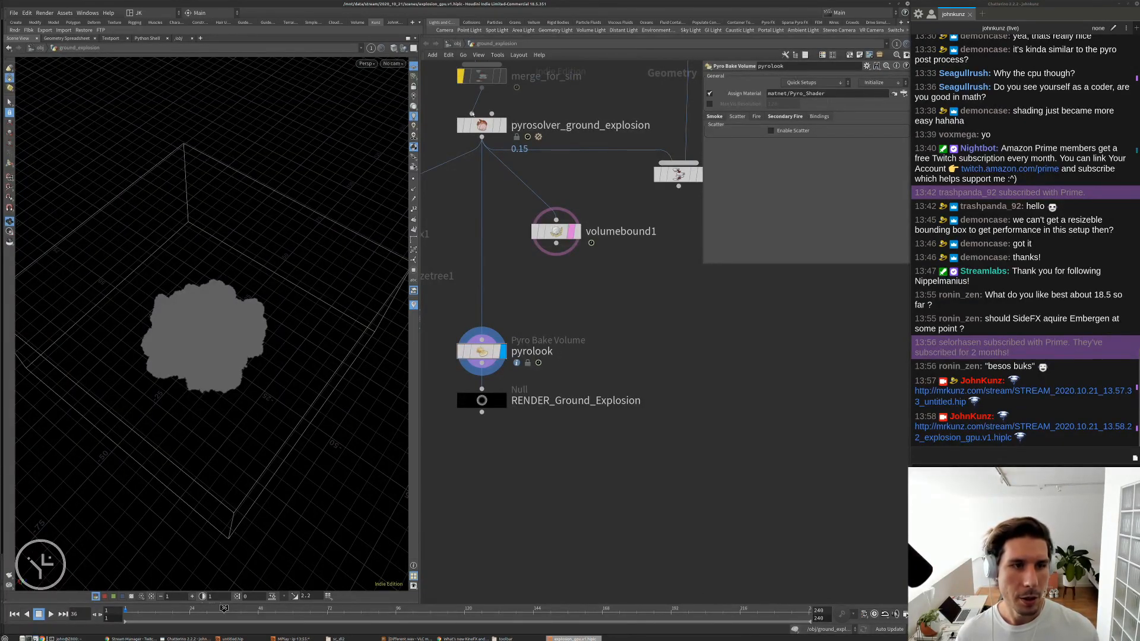
- Add a point light to the scene and view the smoke-only explosion from the side
click(469, 29)
double_click(612, 303)
drag(180, 283, 250, 305)
right_drag(249, 305, 312, 252)
middle_drag(313, 253, 286, 275)
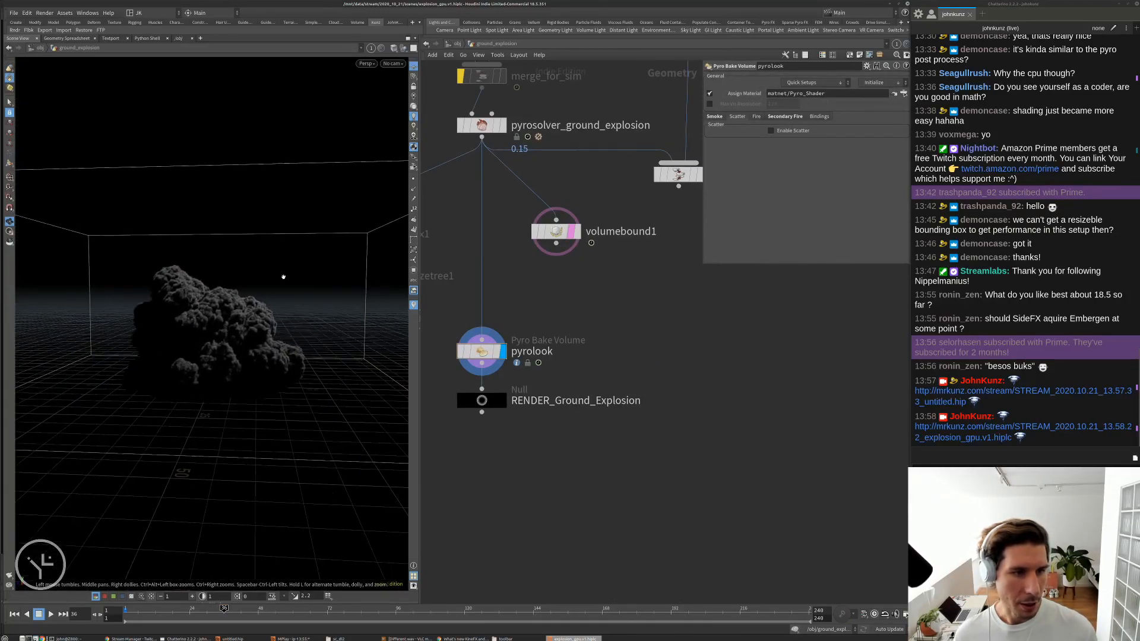
drag(285, 275, 166, 301)
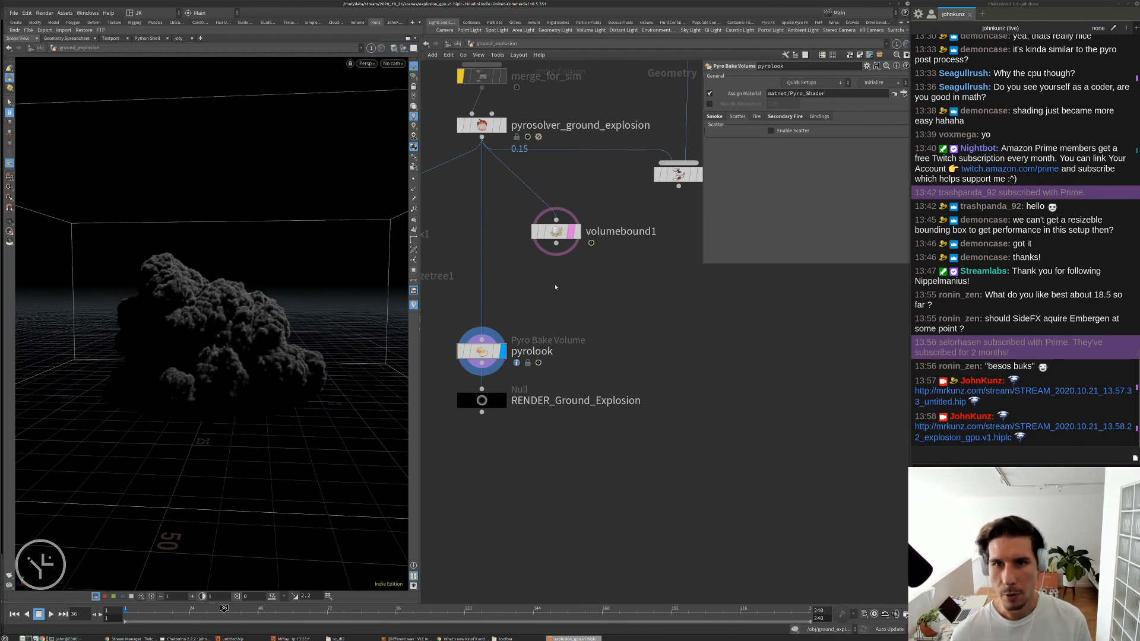
- Lower the pyrolook smoke Density Scale, trying 4 first and settling on 1
click(712, 117)
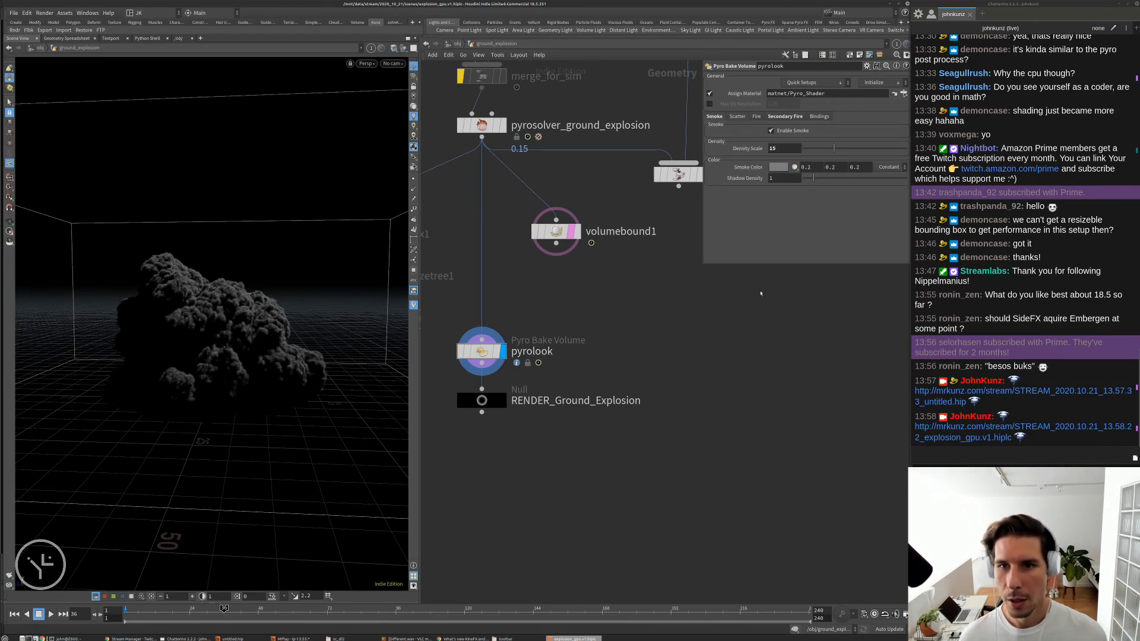
double_click(783, 148)
text(4)
key(Return)
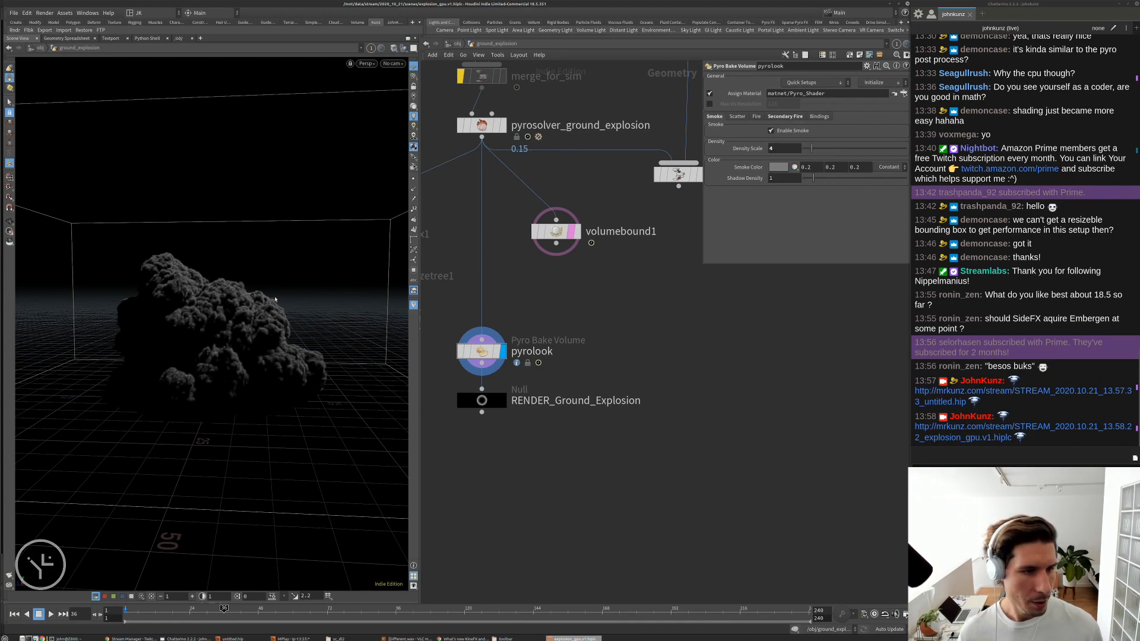
double_click(783, 149)
text(1)
key(Return)
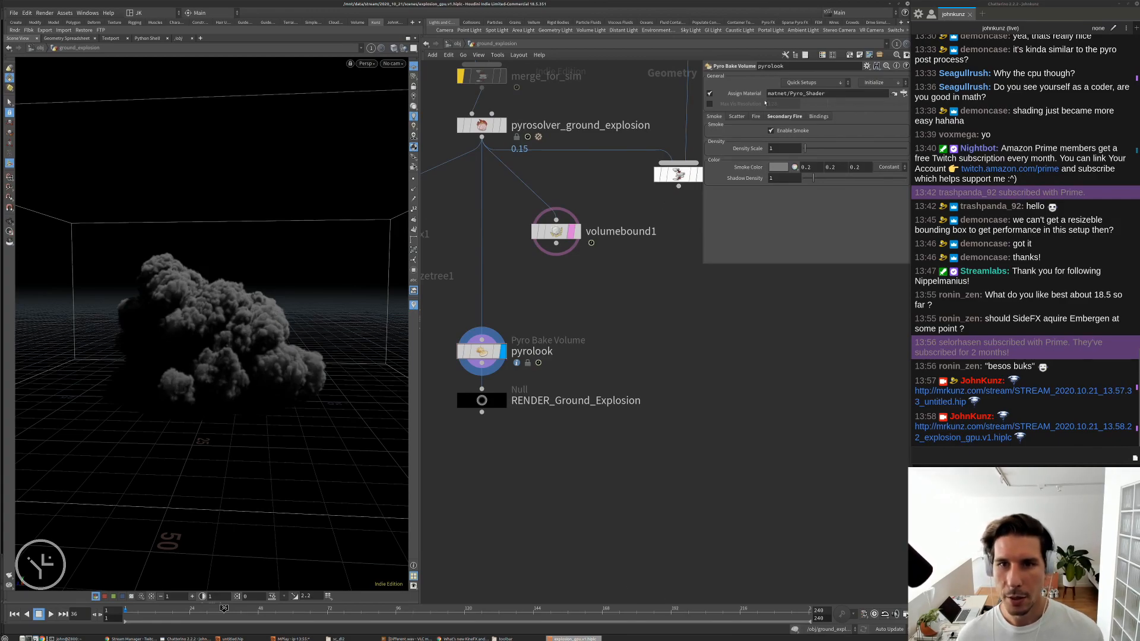
- Enable fire on the pyrolook bake volume
click(735, 117)
click(755, 117)
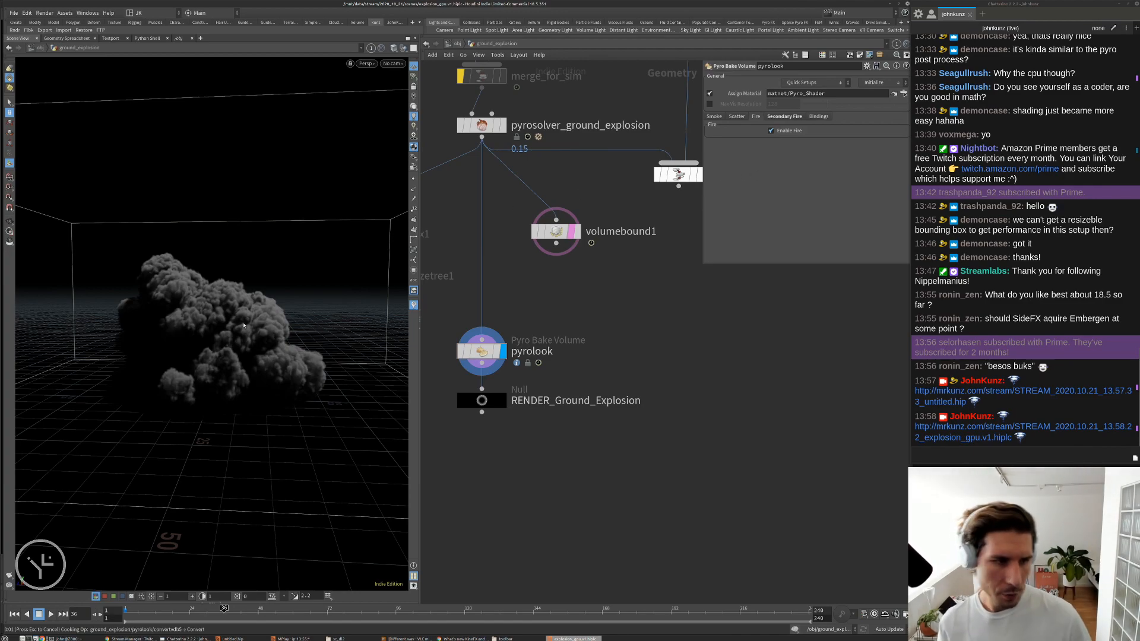
click(771, 131)
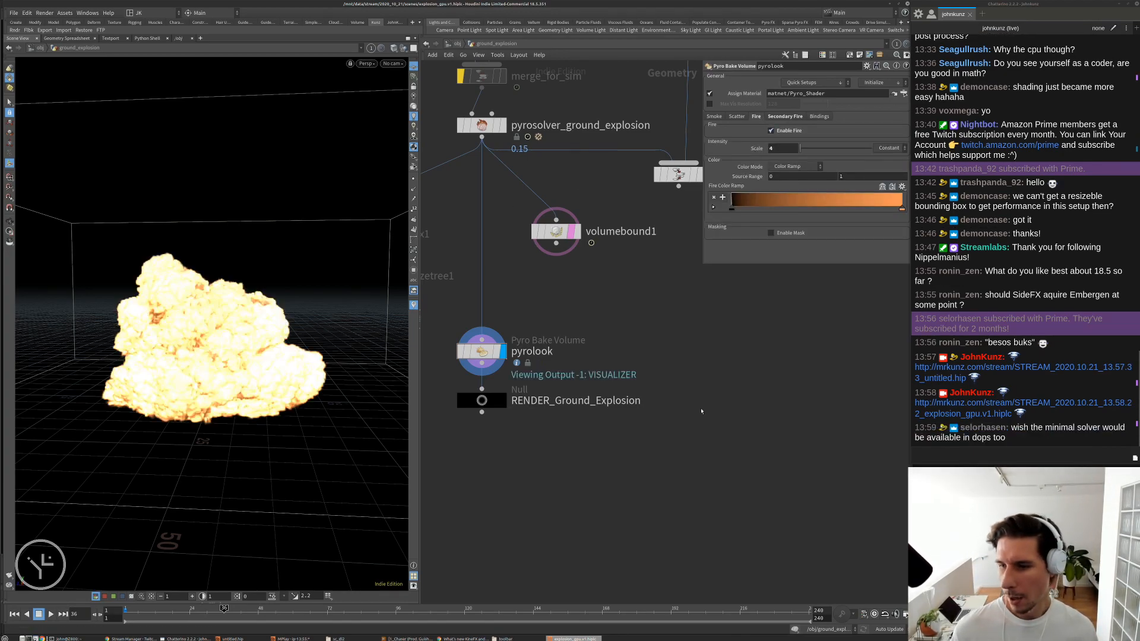
- Look through the pyrosolver_ground_explosion node's simulation and sourcing settings, including its source volumes, target fields and operations
scroll(700, 386, down, 3)
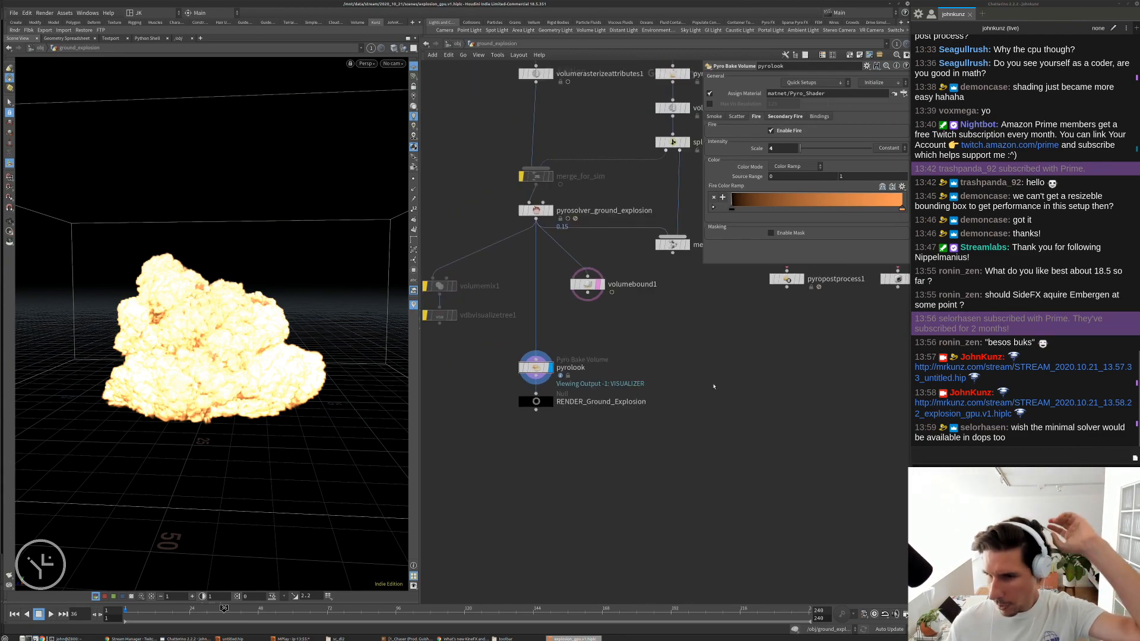
middle_drag(713, 387, 702, 437)
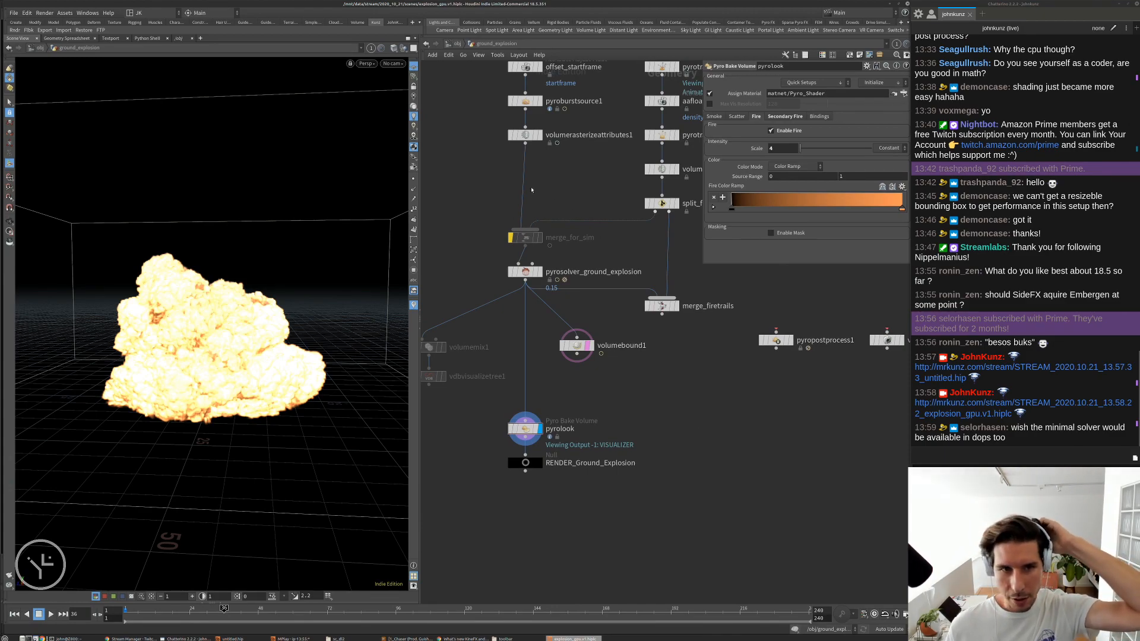
middle_drag(531, 191, 540, 258)
scroll(543, 338, up, 5)
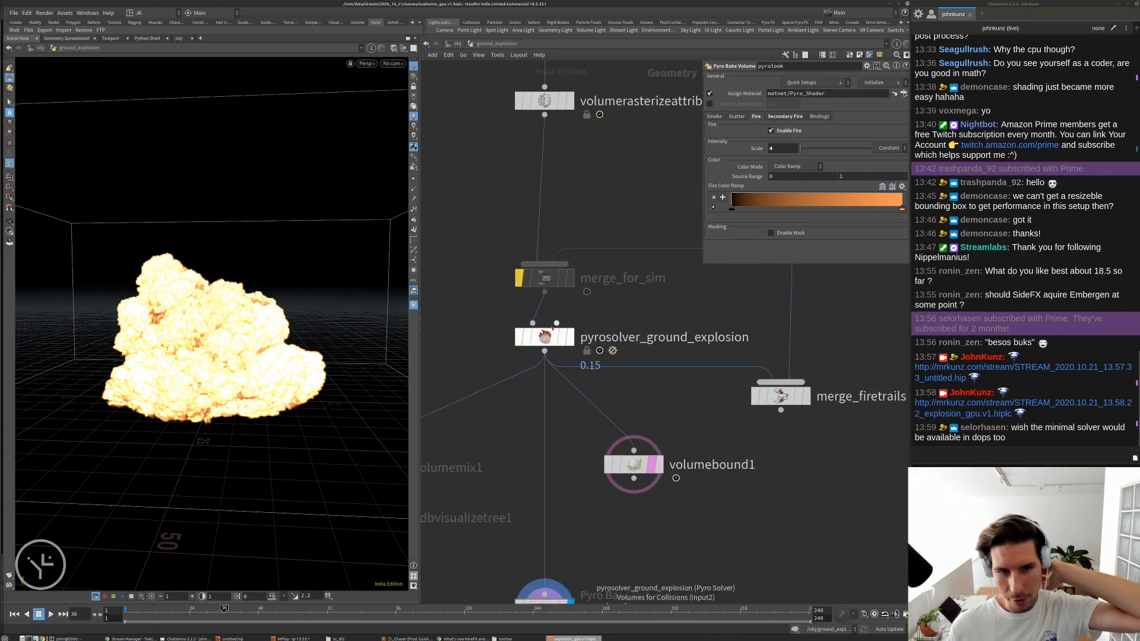
click(545, 339)
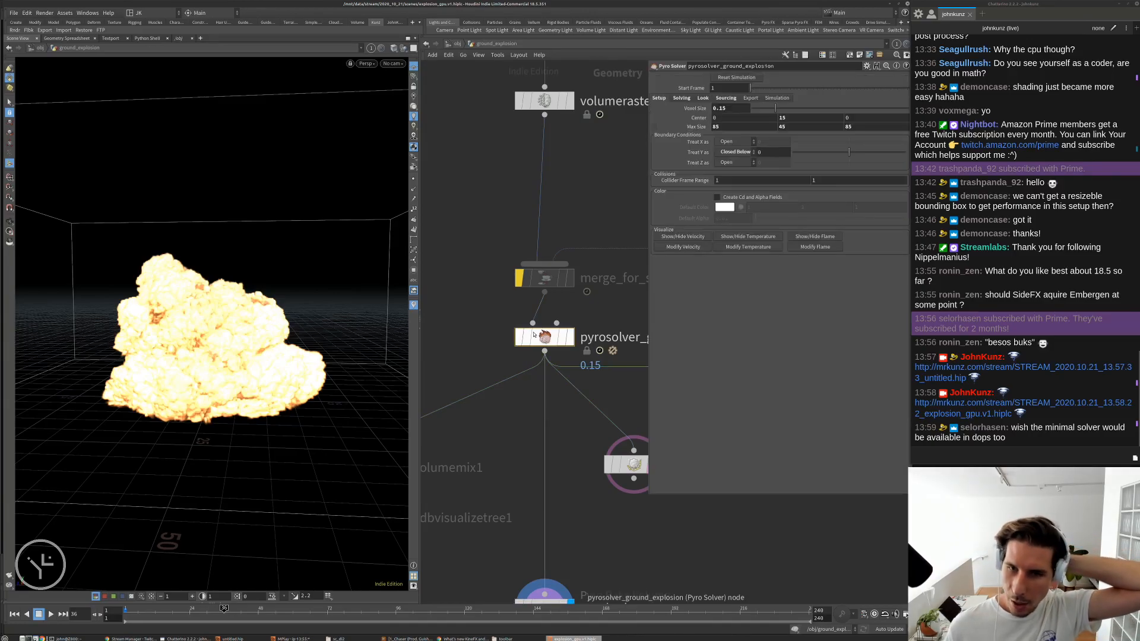
click(765, 98)
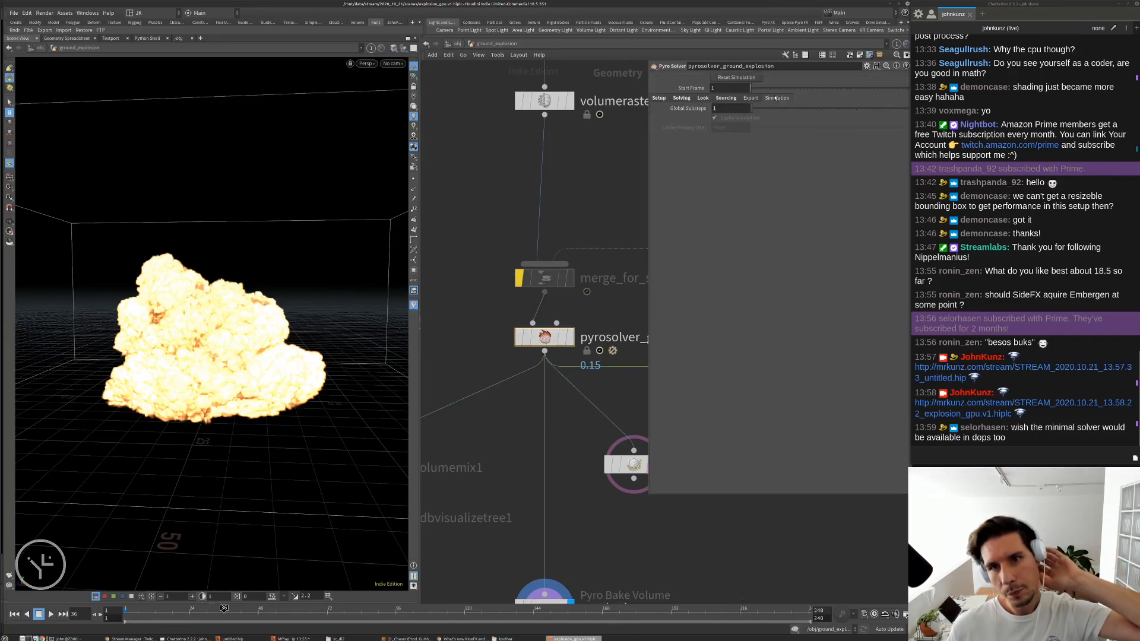
click(727, 98)
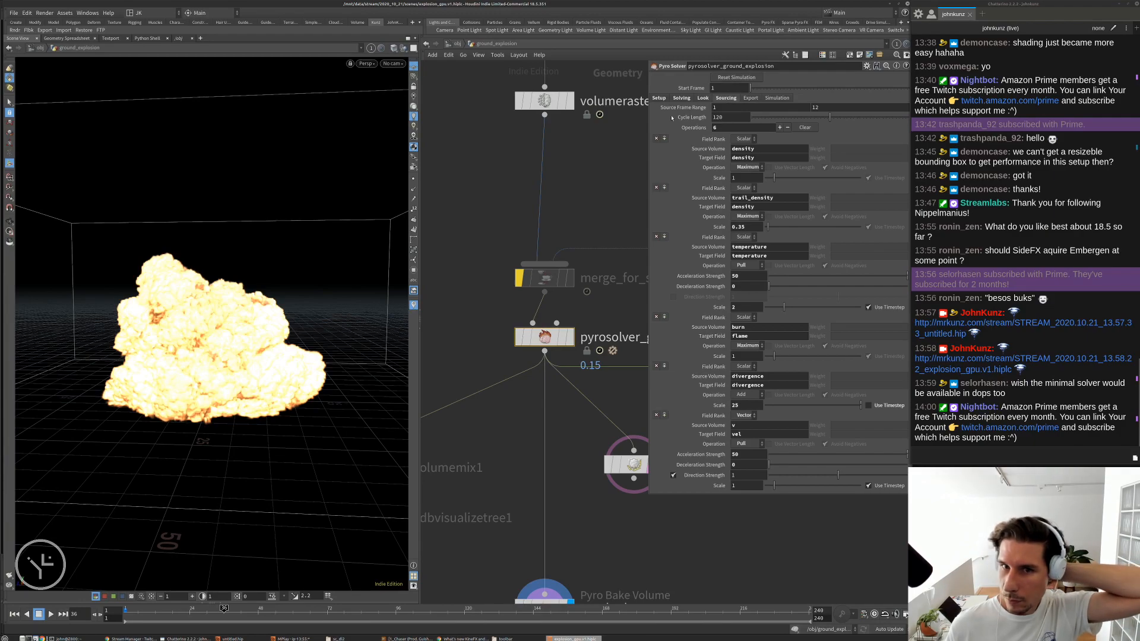
middle_drag(546, 347, 516, 321)
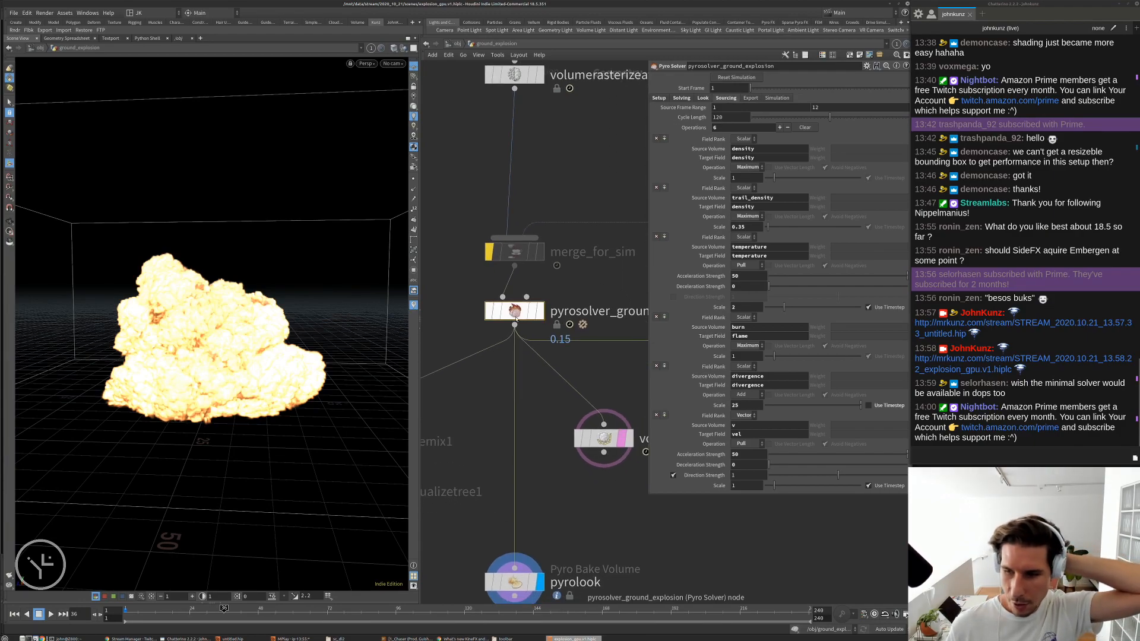
scroll(516, 321, down, 5)
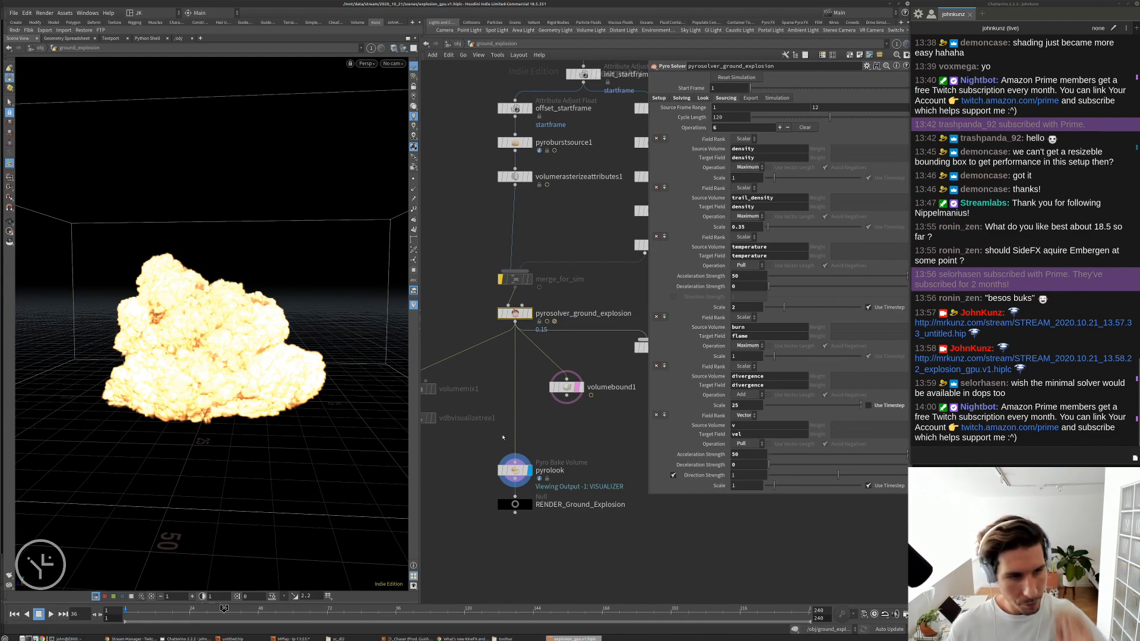
- Set the pyrolook fire intensity Scale to 1 and compare the shaded result with the pyrosolver_ground_explosion output
middle_drag(518, 468, 489, 456)
click(486, 457)
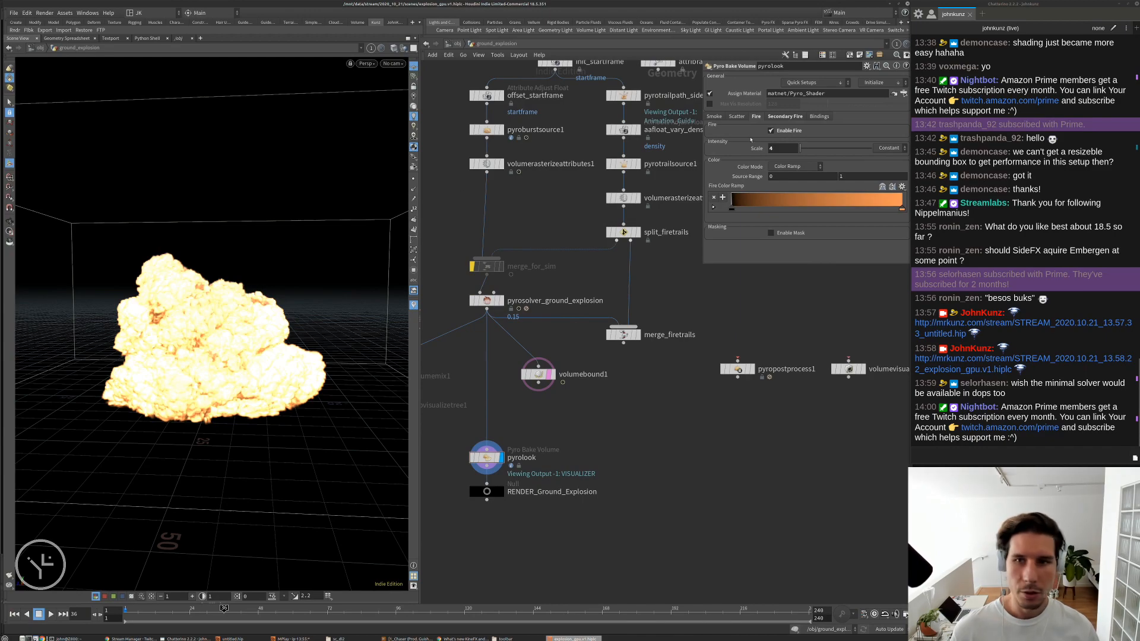
double_click(780, 147)
text(1)
key(Return)
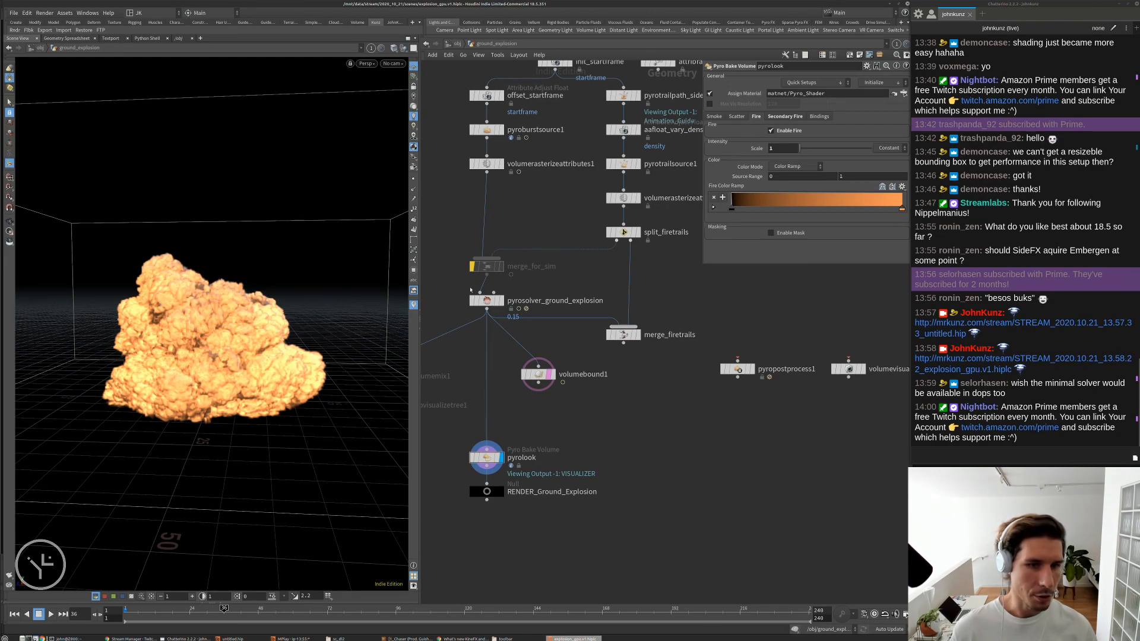
click(487, 299)
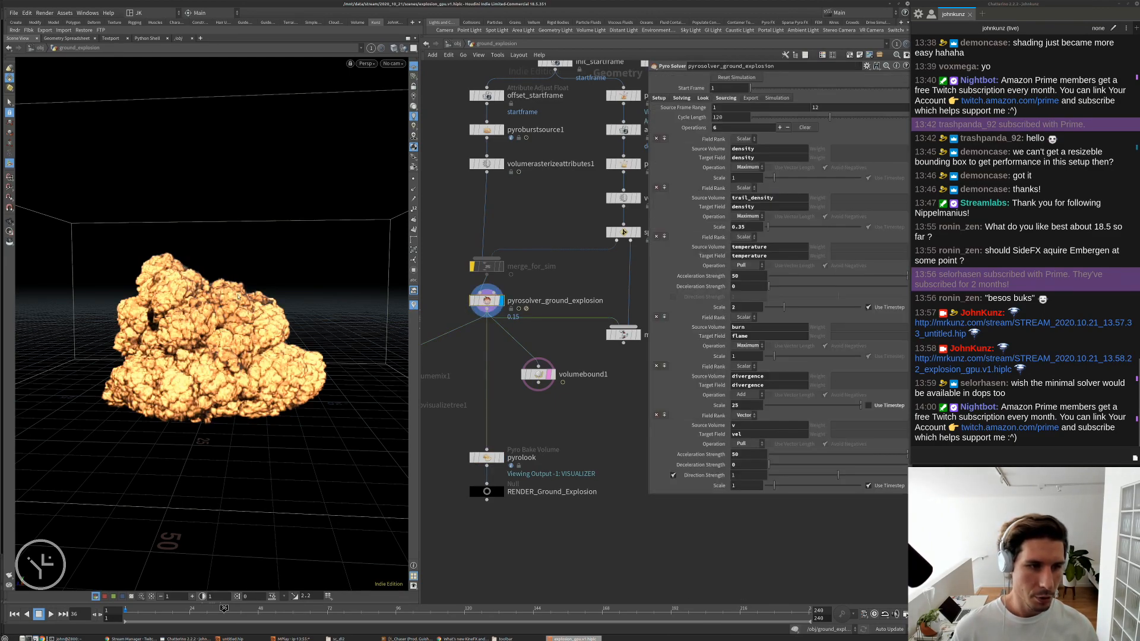
click(487, 458)
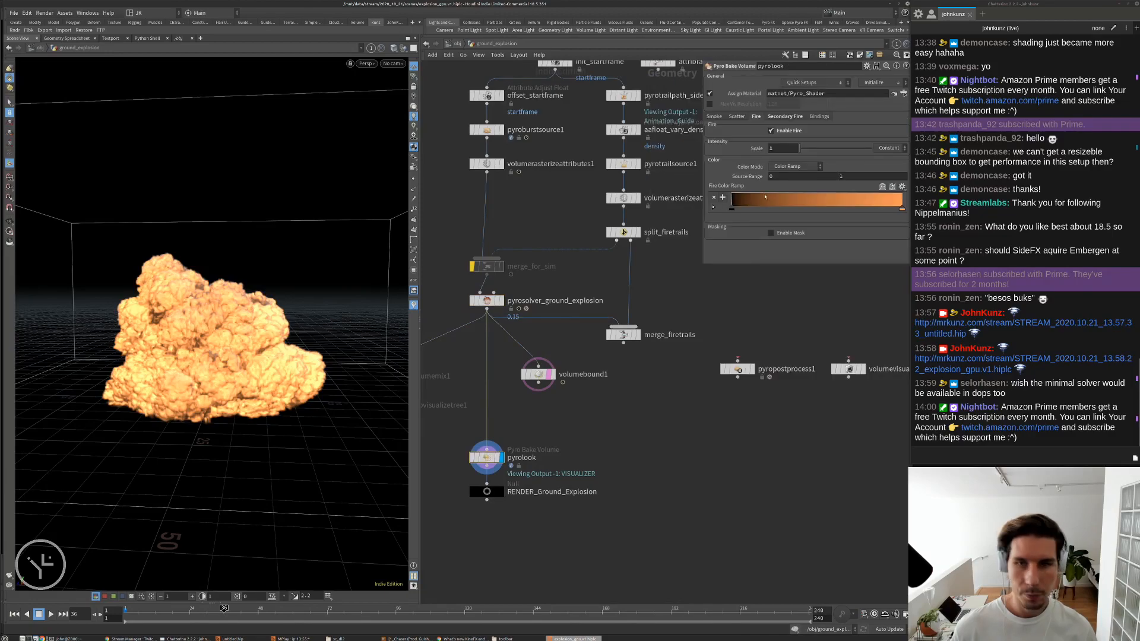
- Set the pyrolook fire colour Source Range to 0.35 minimum and 4 maximum, trying 6 as the maximum first
click(796, 176)
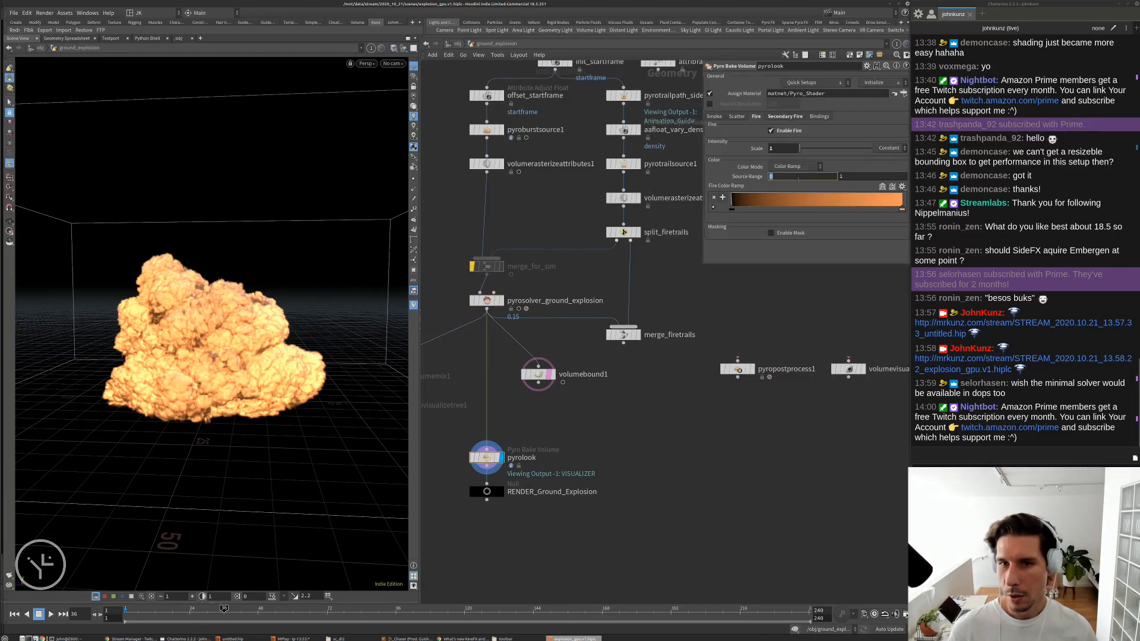
text(.35)
key(Return)
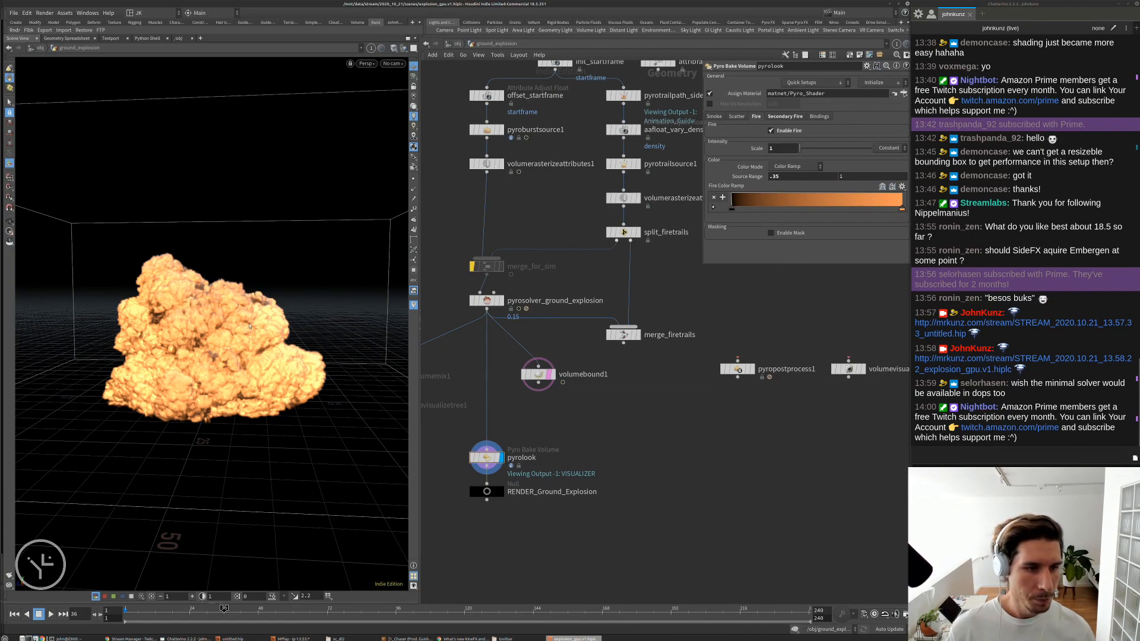
click(876, 176)
text(6)
key(Return)
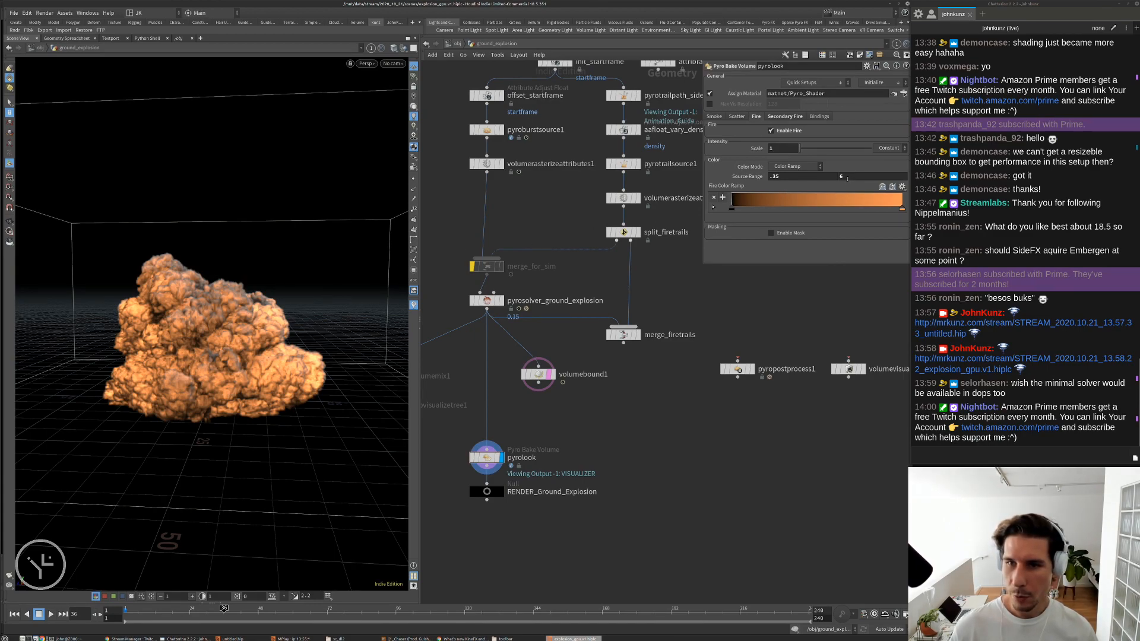
click(849, 176)
text(4)
key(Return)
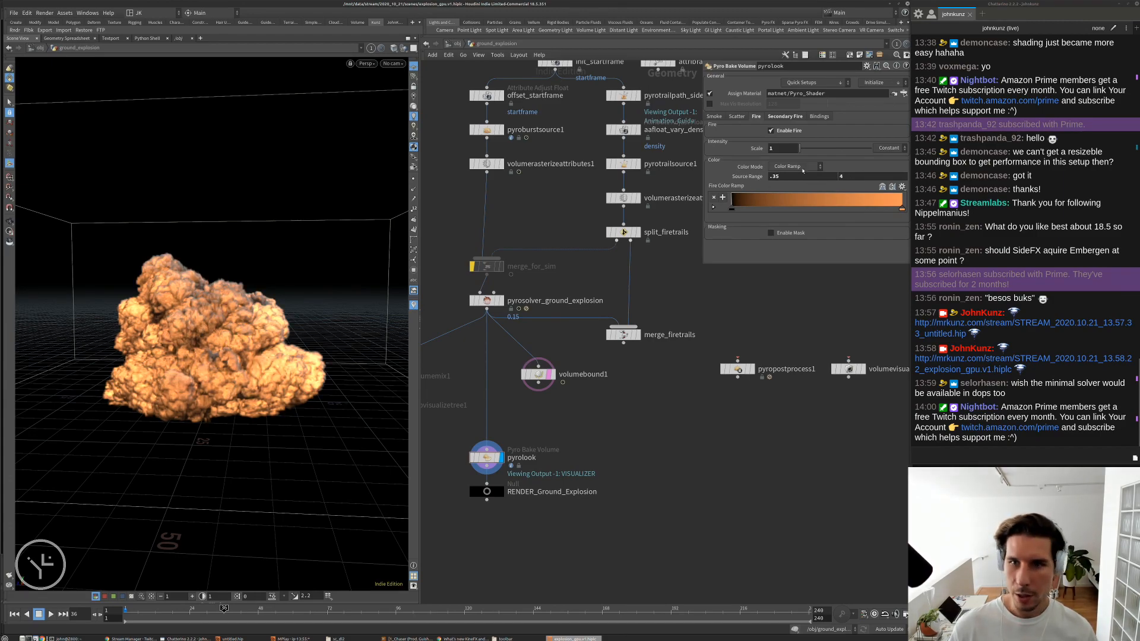
- Try 0.85 as the fire Source Range minimum and inspect the explosion from farther away
double_click(776, 176)
text(.4)
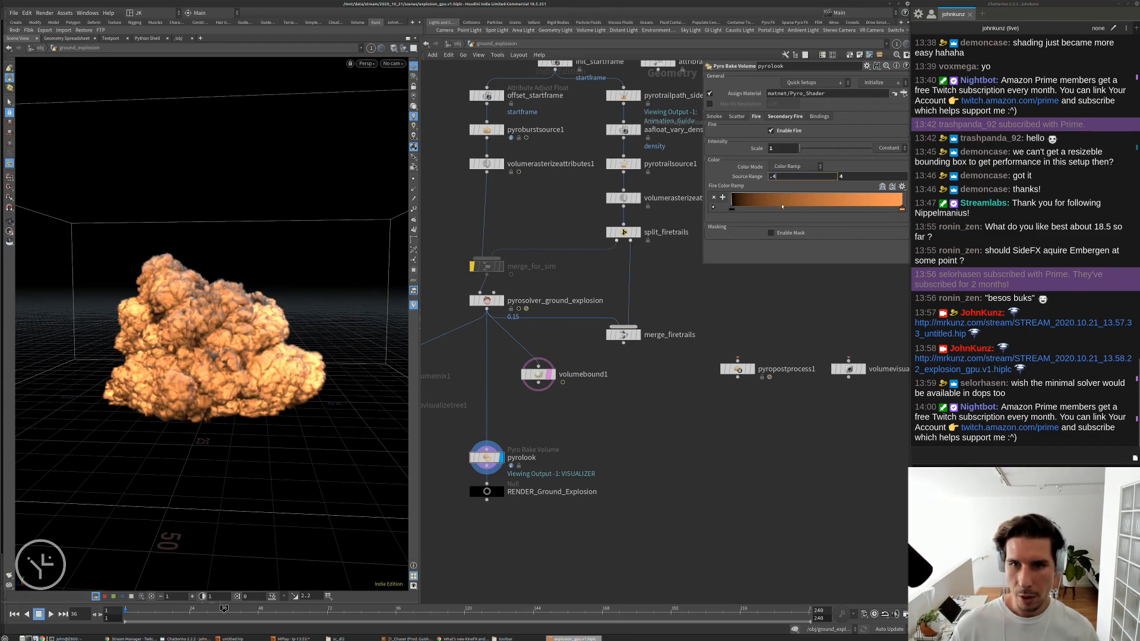
key(BackSpace)
text(85)
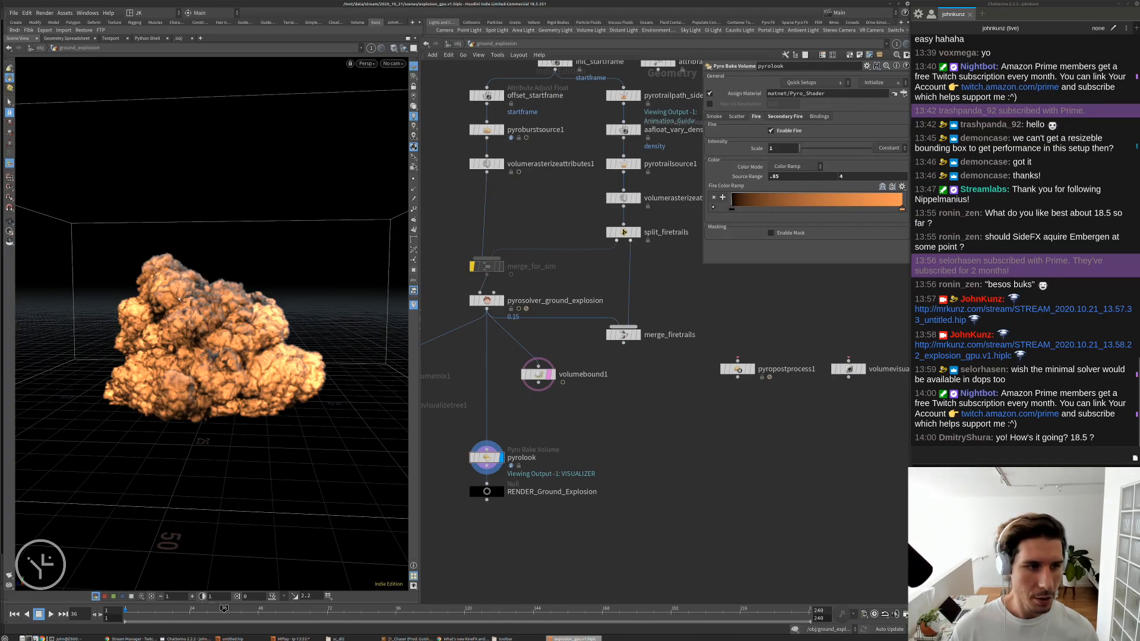
alt+drag(241, 275, 208, 316)
alt+right_drag(207, 315, 249, 315)
mouse_move(249, 316)
alt+mouse_down()
mouse_move(295, 316)
mouse_move(255, 316)
alt+mouse_up()
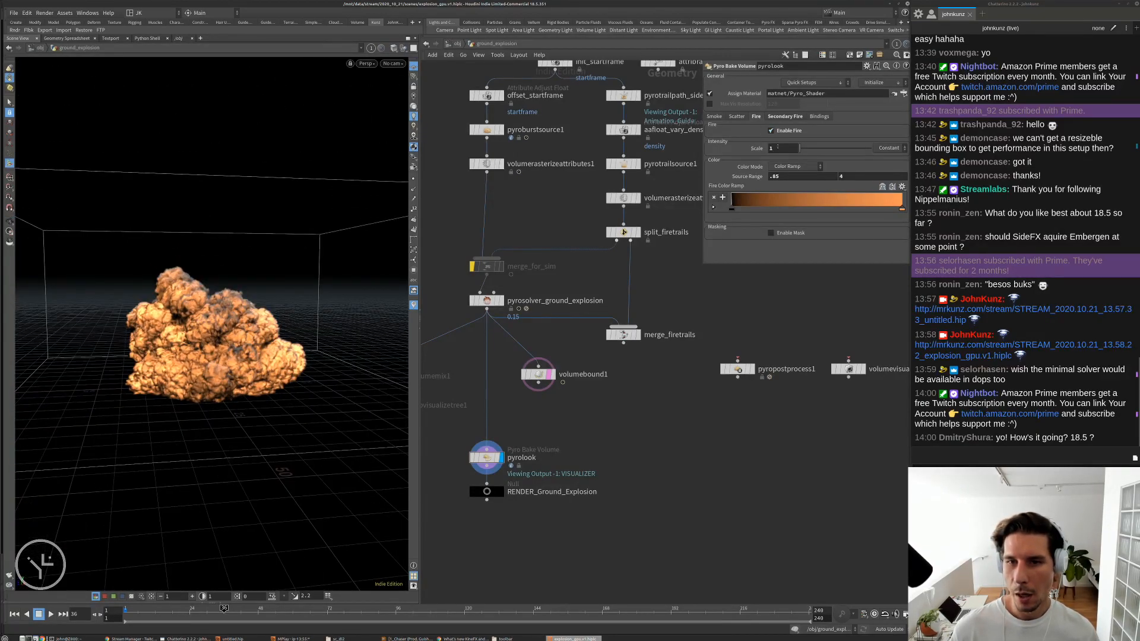
- Set the fire Source Range minimum to 2 and check the darker explosion from another side
double_click(775, 177)
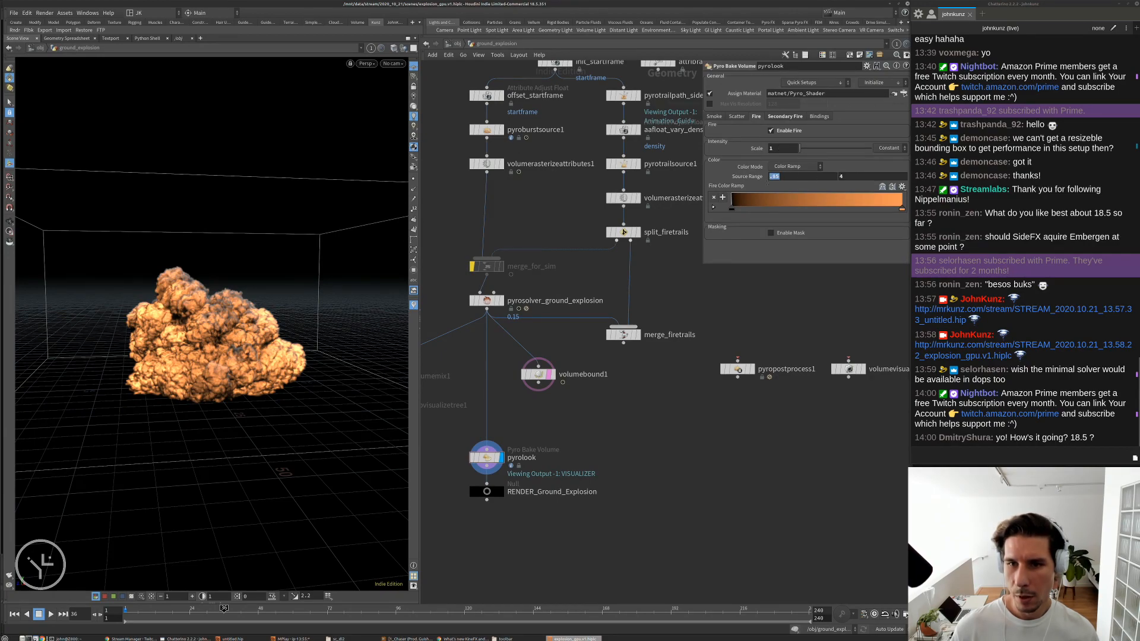
text(2)
key(Return)
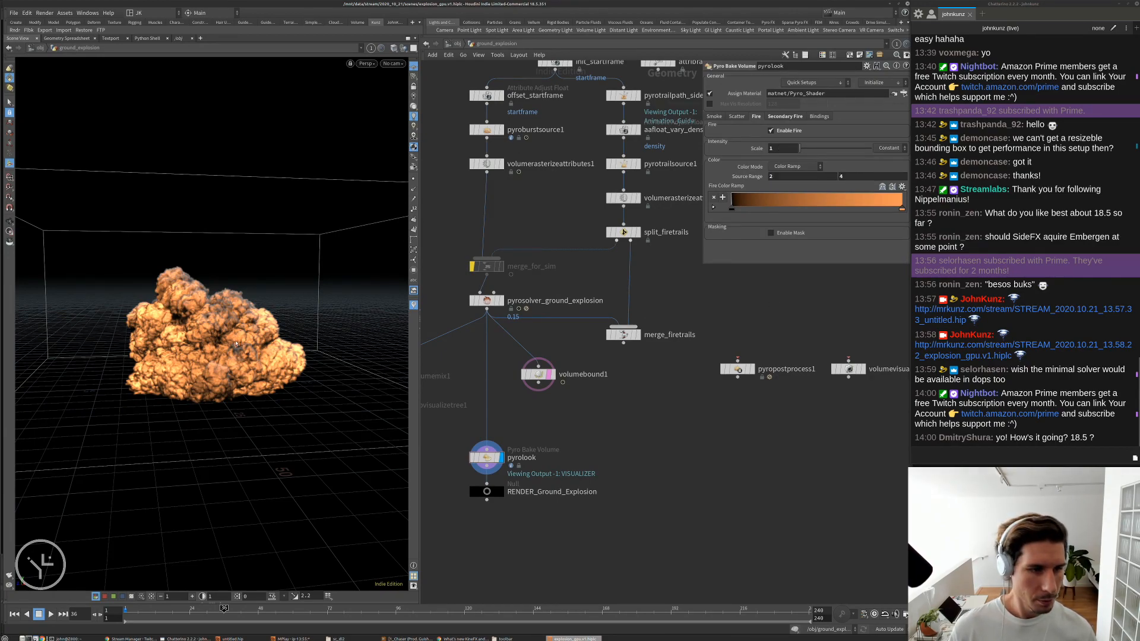
drag(271, 304, 240, 304)
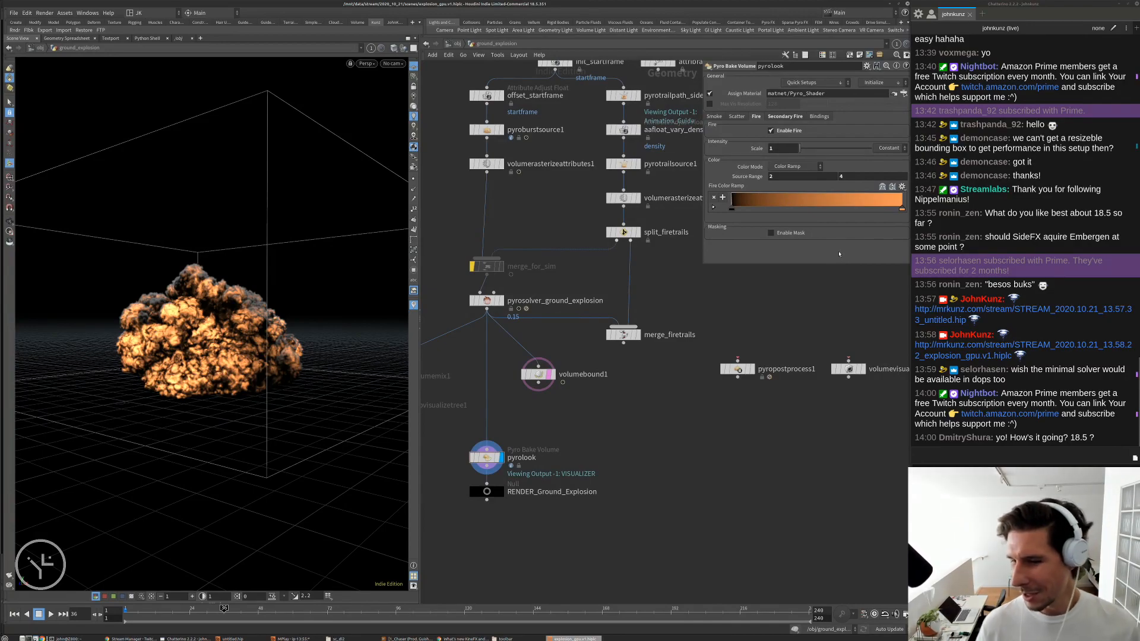
- Enable scatter on the pyrolook bake volume and inspect the explosion from other sides and up close
middle_drag(811, 318, 787, 347)
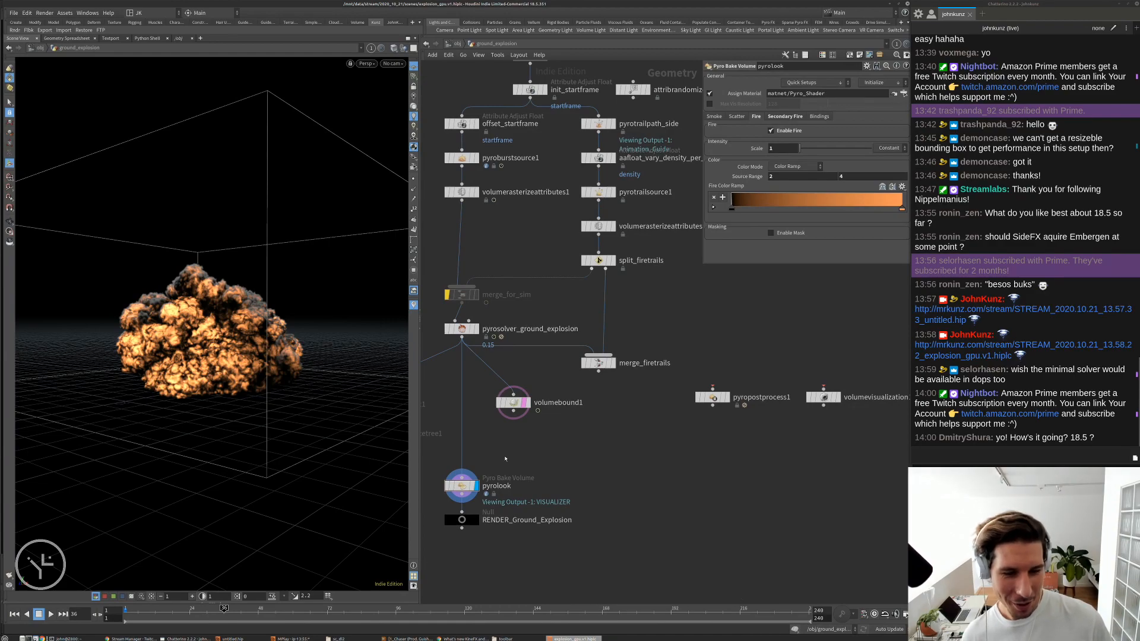
scroll(610, 364, up, 5)
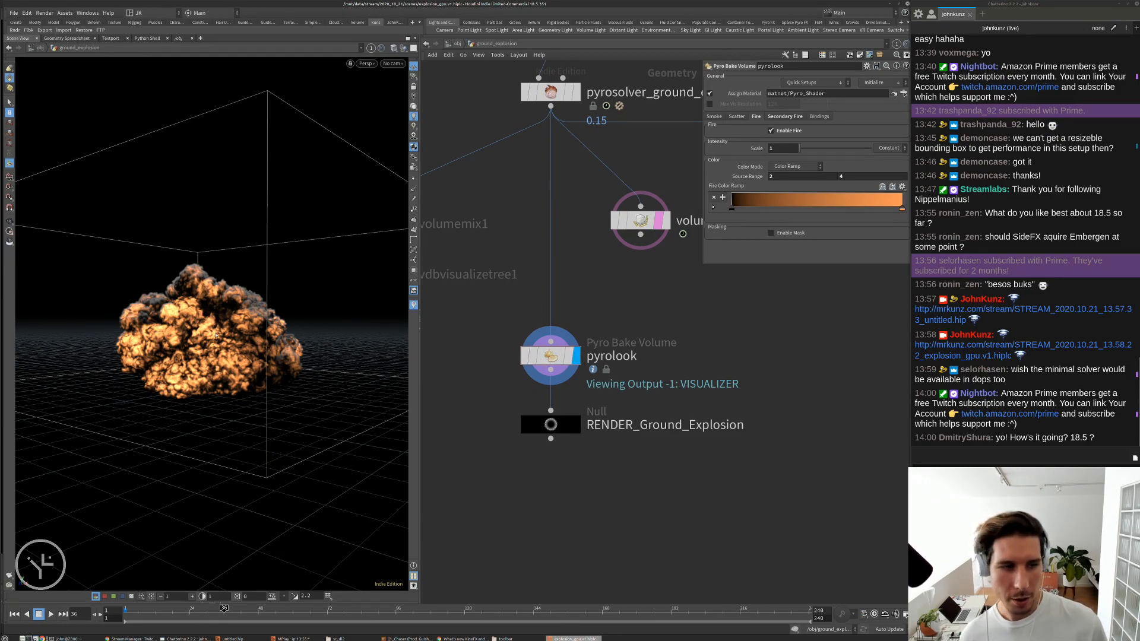
click(745, 117)
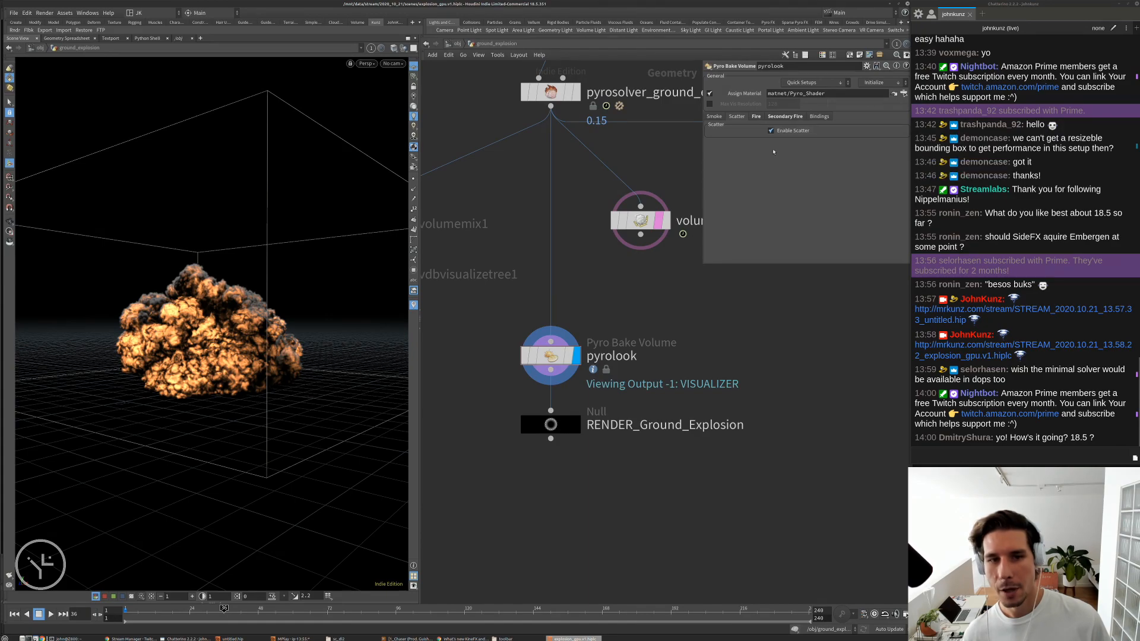
click(770, 130)
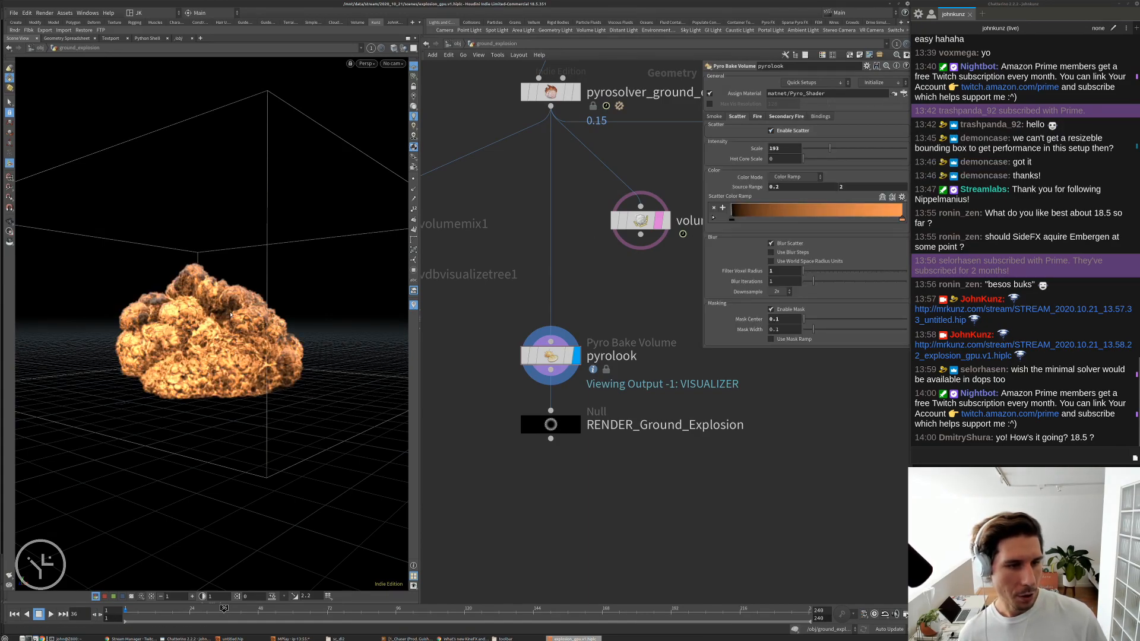
alt+drag(244, 316, 318, 318)
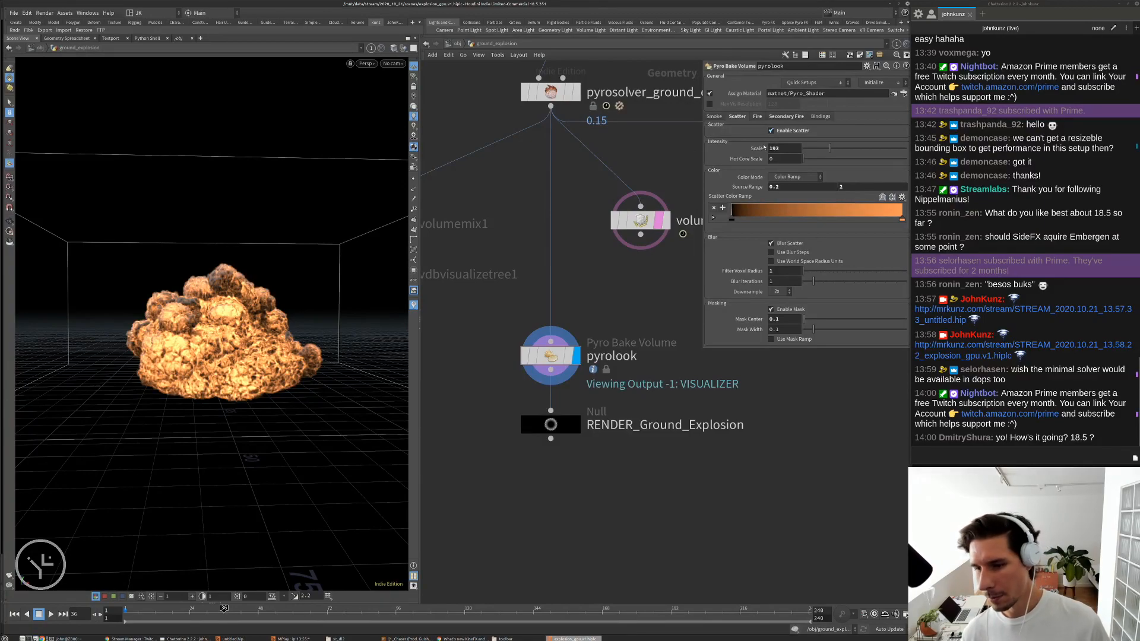
alt+right_drag(249, 314, 278, 316)
alt+drag(278, 316, 199, 317)
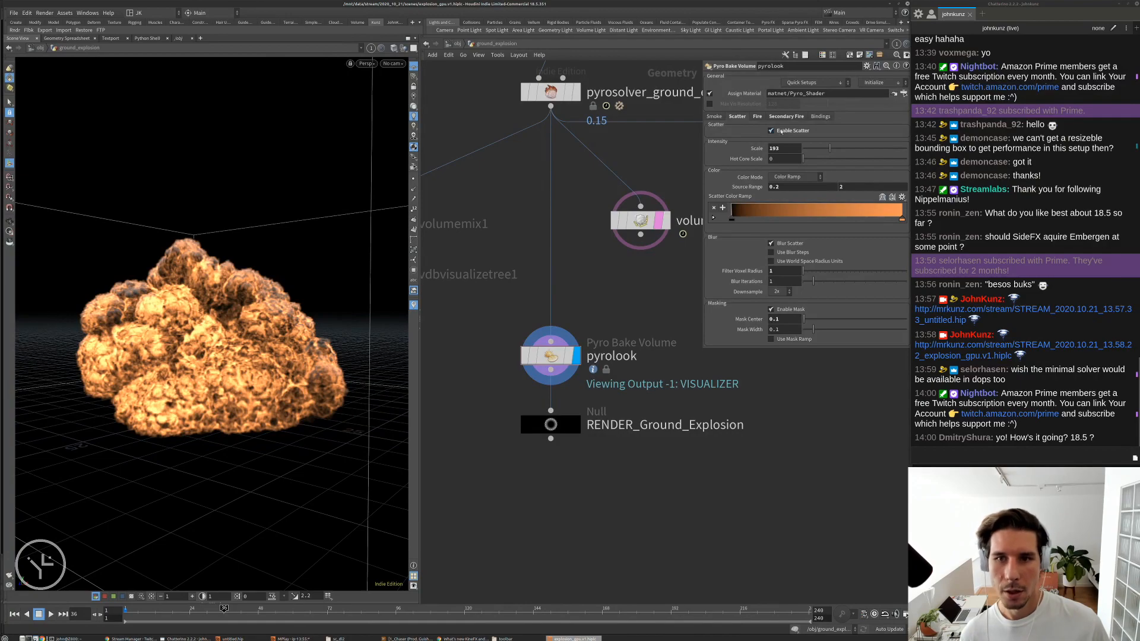
- Try 25 and then 45 as the scatter intensity Scale and compare the explosion with scatter off and on
click(781, 132)
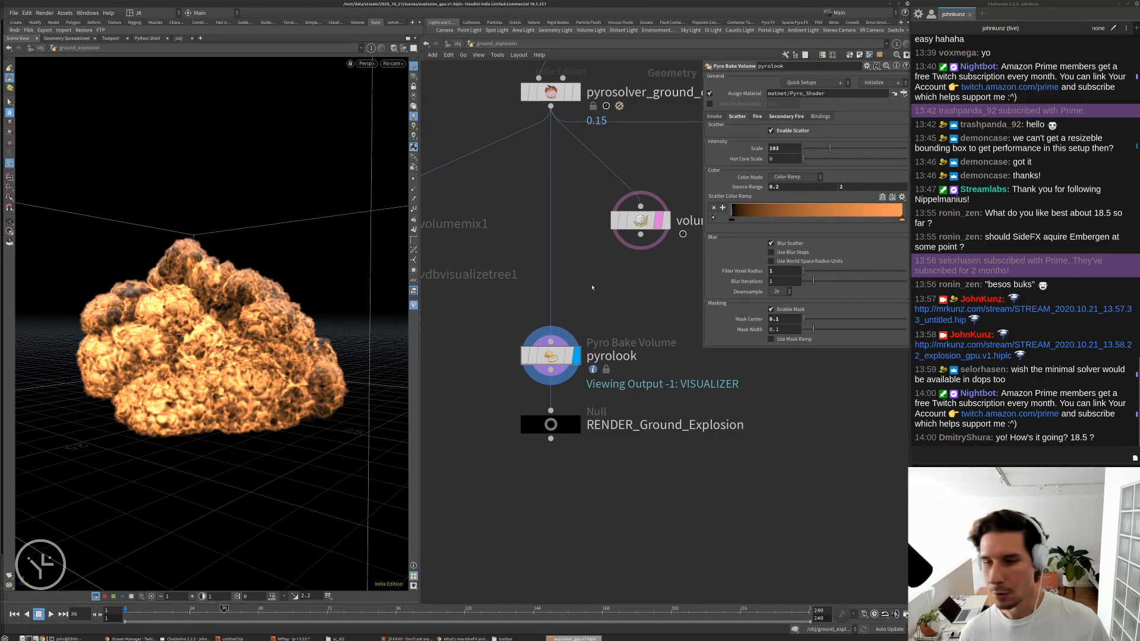
double_click(788, 149)
text(25)
key(Return)
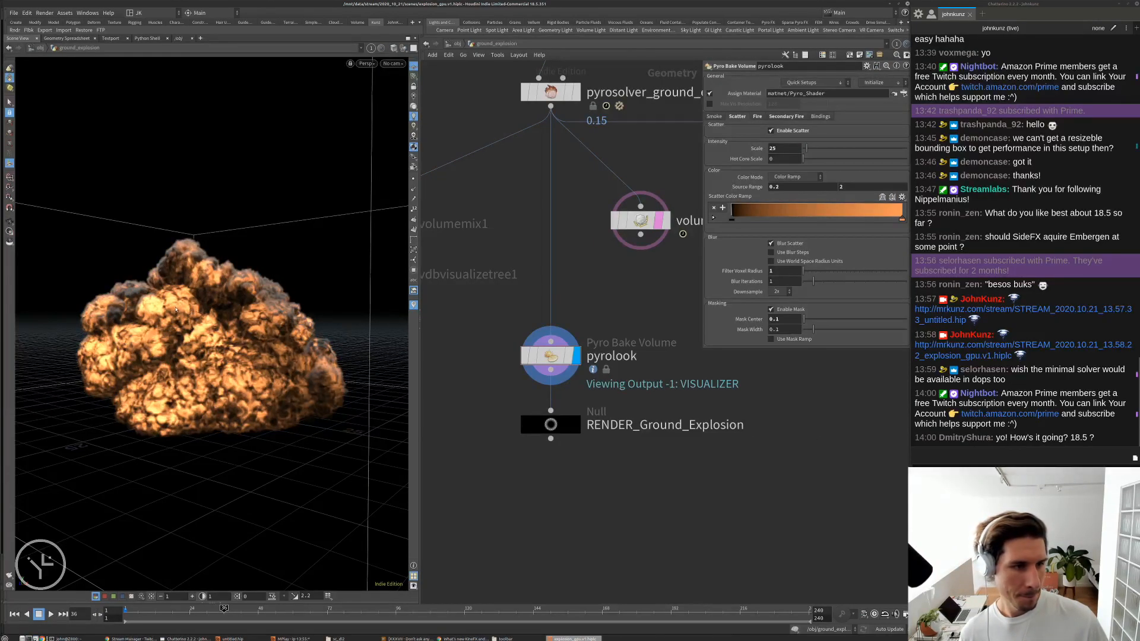
double_click(782, 149)
text(45)
key(Return)
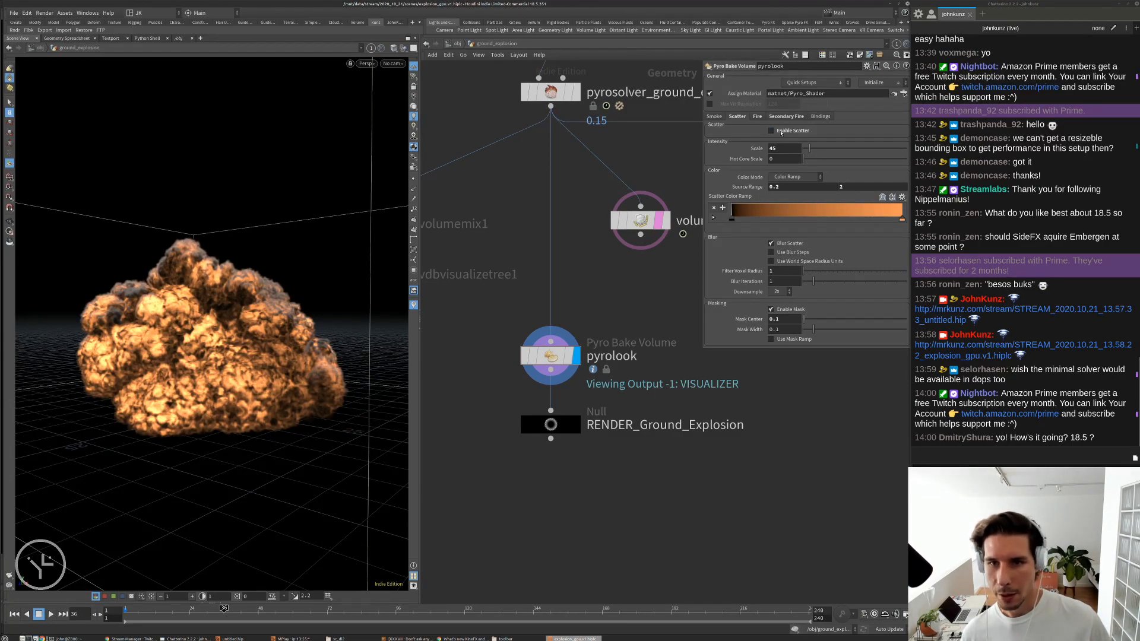
click(781, 133)
click(771, 131)
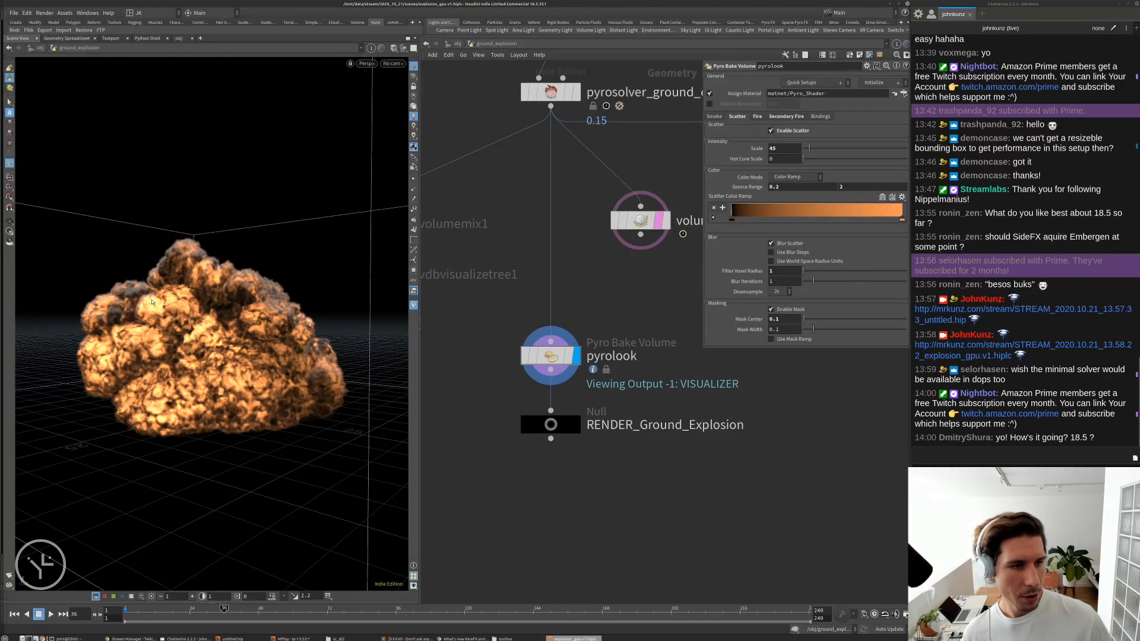
- Set the scatter colour Source Range maximum to 5 and the scatter intensity Scale to 75
double_click(878, 187)
text(5)
key(Return)
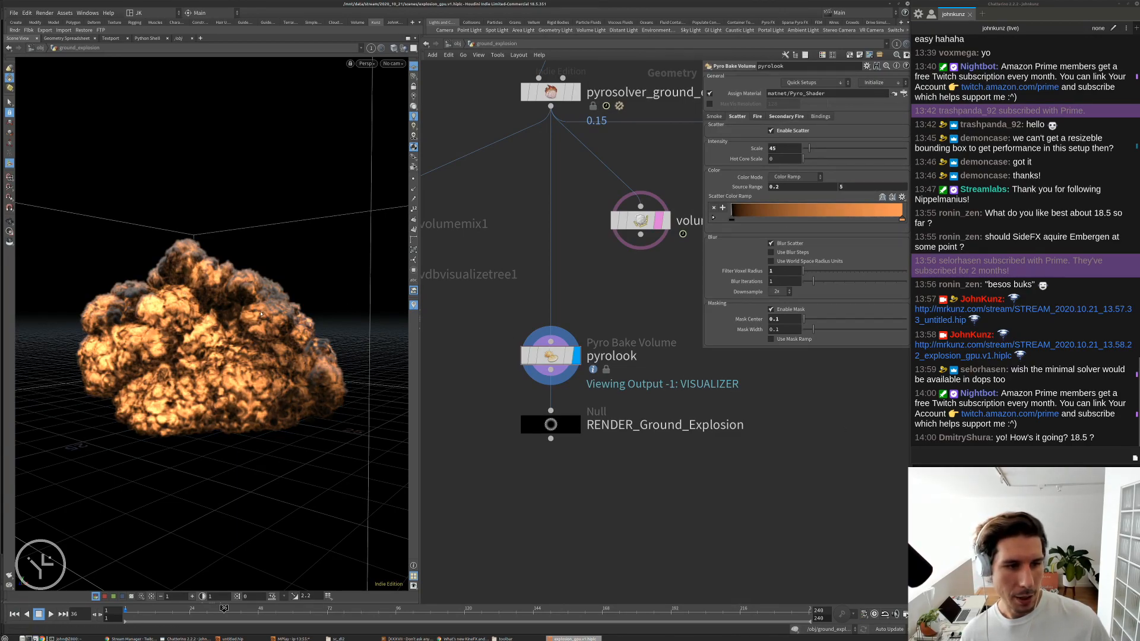
double_click(778, 148)
text(75)
key(Return)
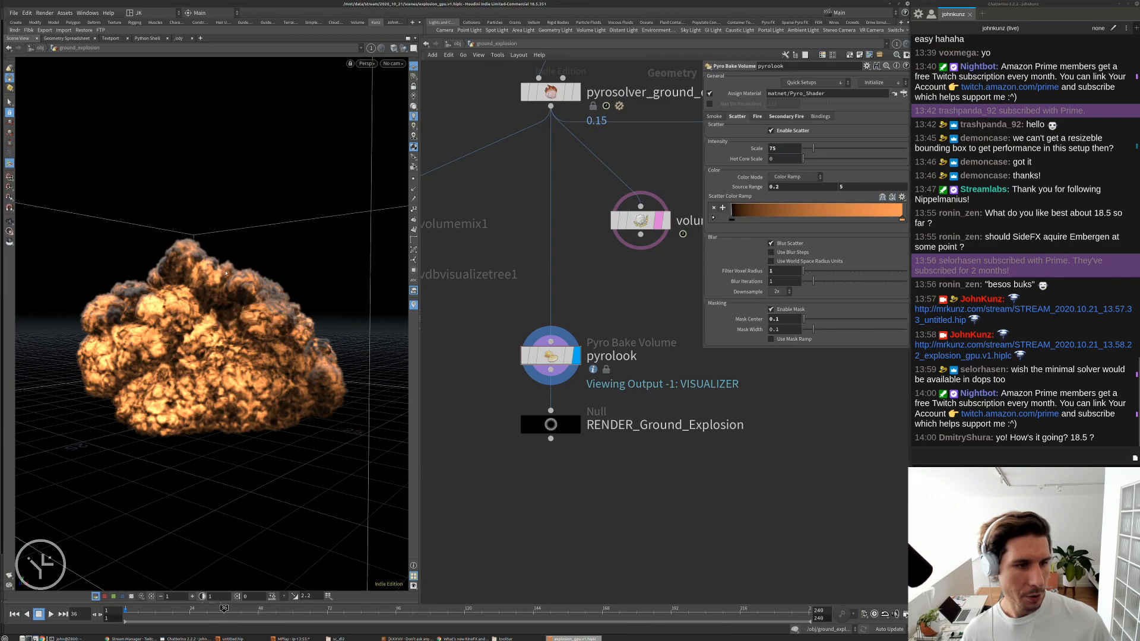
- Set the scatter Source Range minimum to 0.5 and the scatter blur's Filter Voxel Radius to 3
scroll(213, 299, down, 5)
mouse_move(225, 296)
mouse_down()
mouse_move(242, 308)
mouse_move(229, 309)
mouse_up()
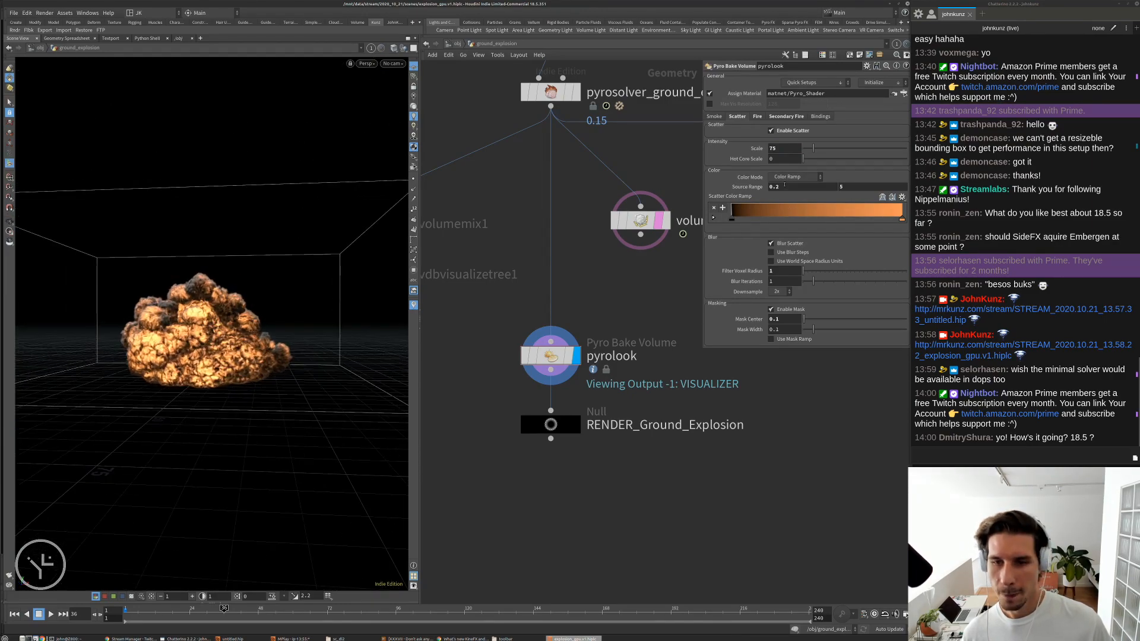
double_click(775, 188)
text(5)
key(Return)
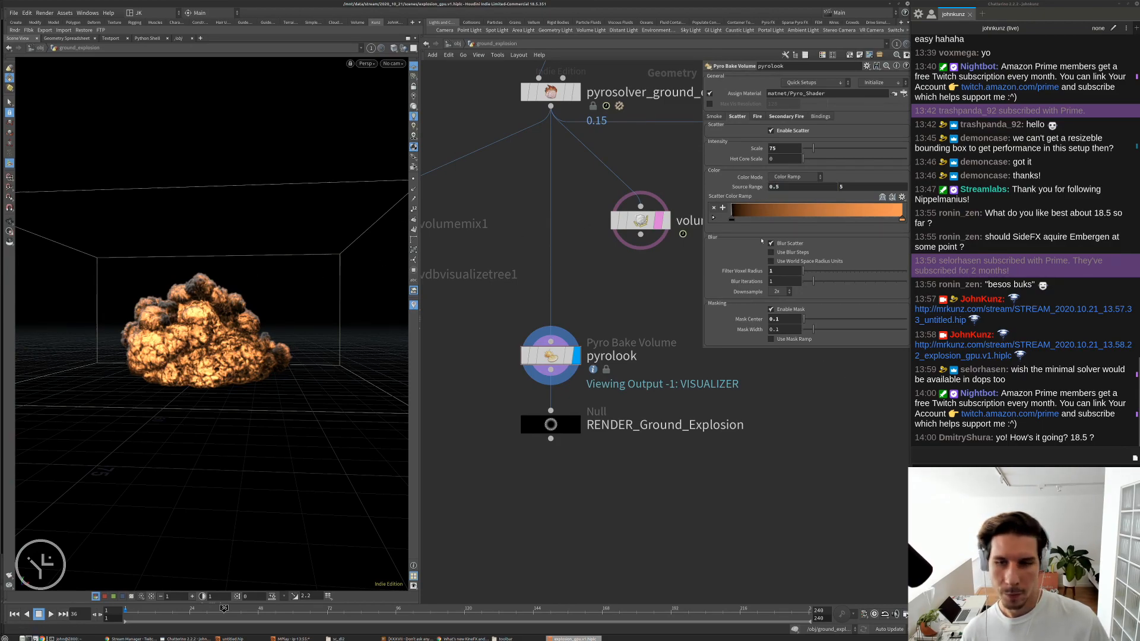
double_click(789, 272)
text(3)
key(Return)
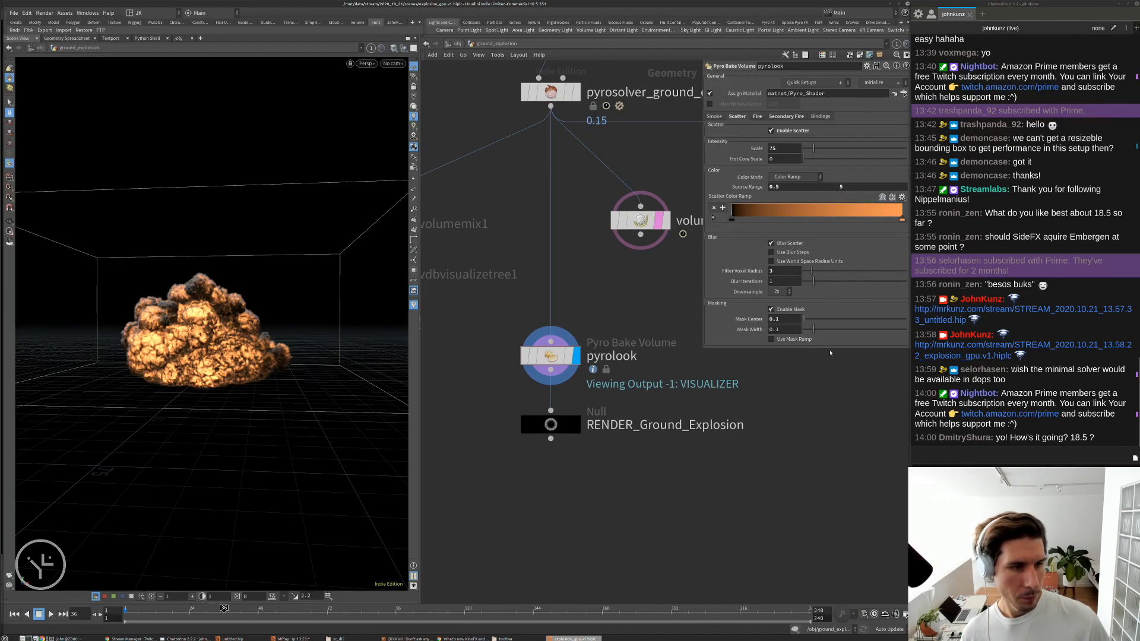
- Set the scatter intensity Scale to 85, first trying 175 and comparing the explosion with scatter off and on
text(1)
key(Return)
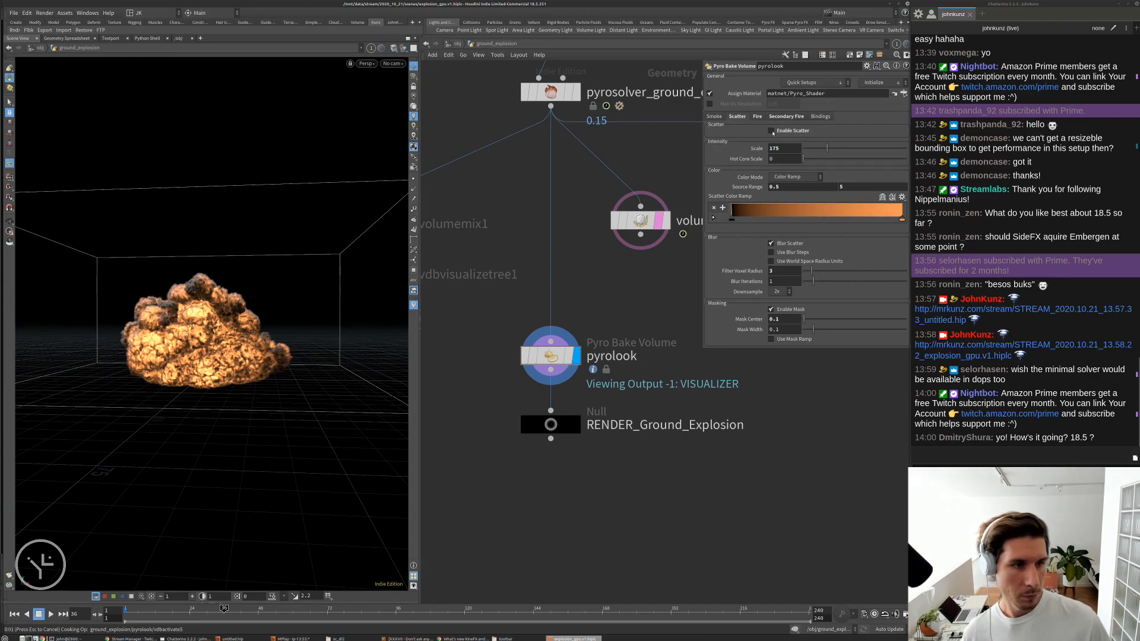
click(771, 131)
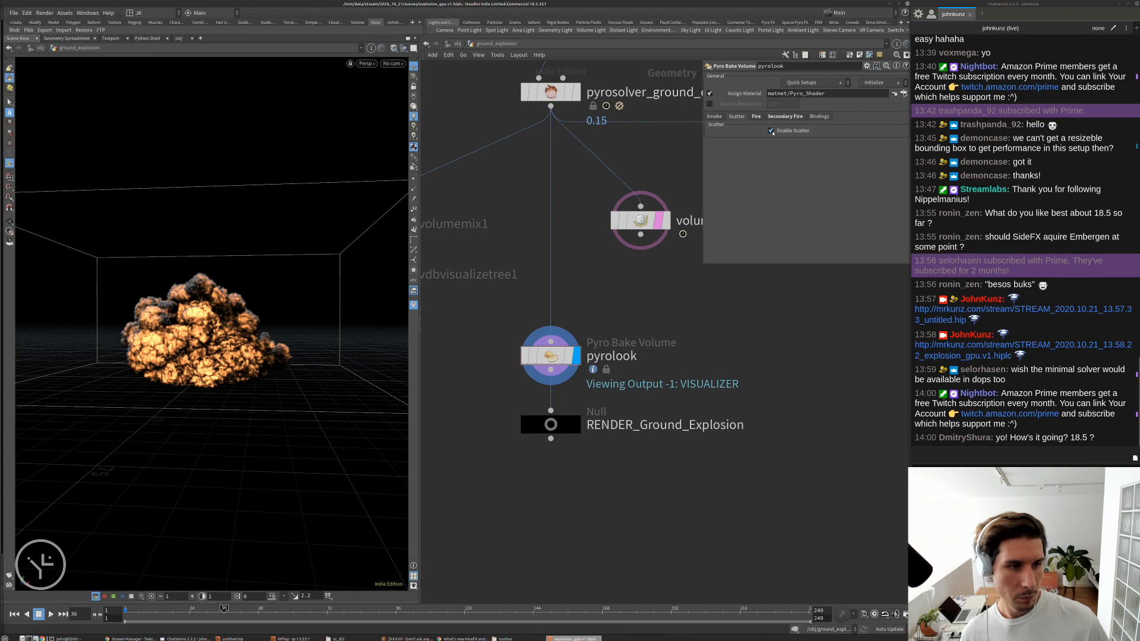
click(771, 131)
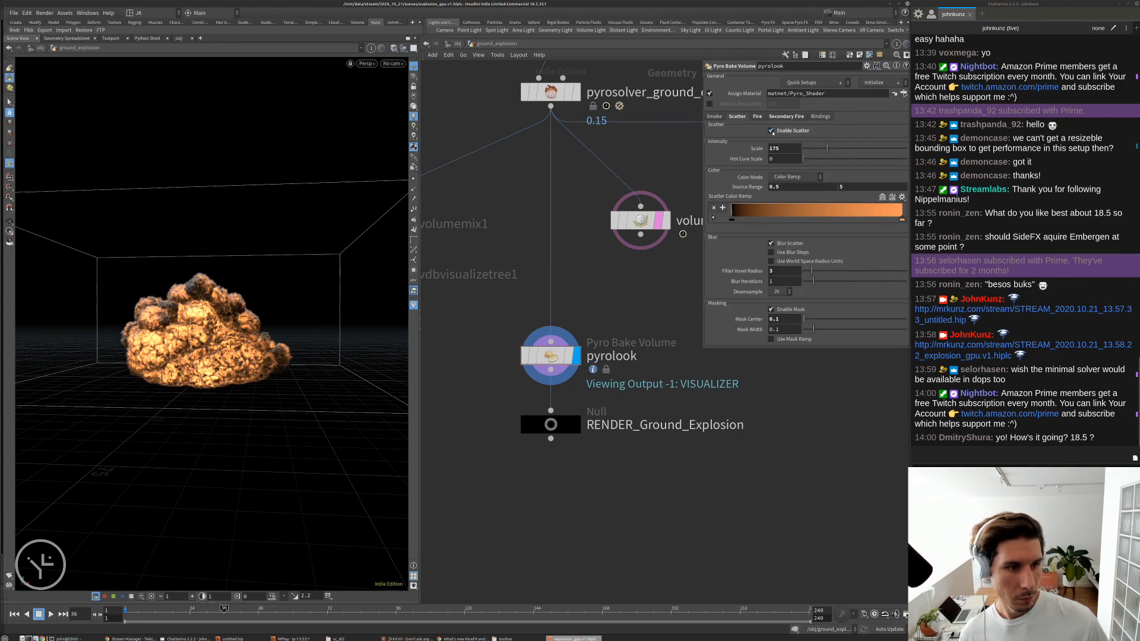
double_click(774, 148)
text(.85)
key(Return)
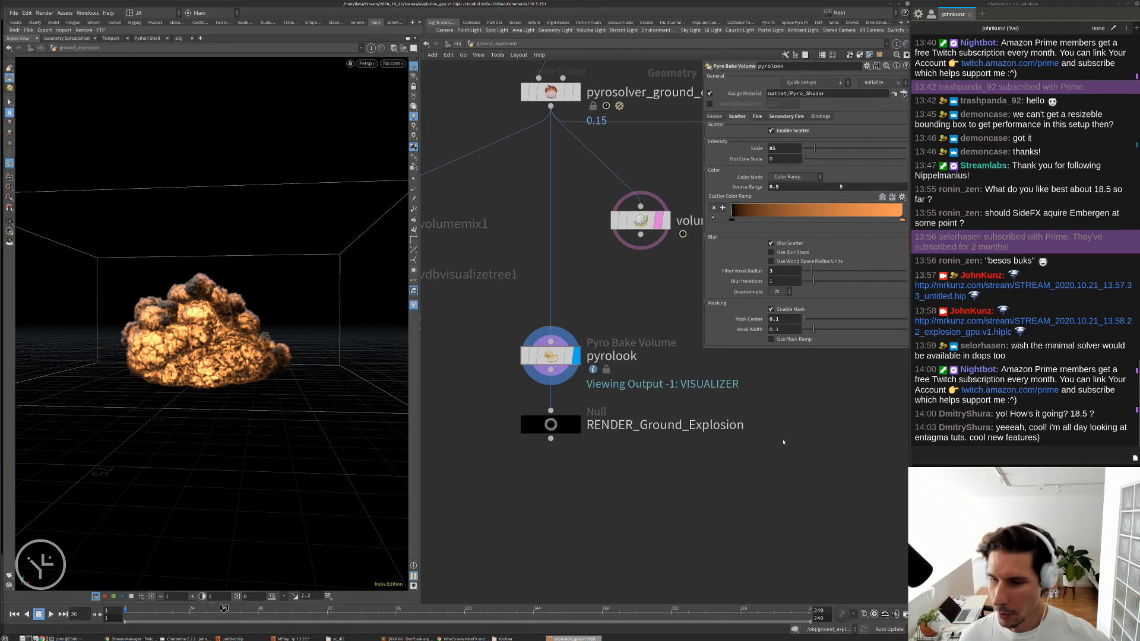
- Inspect the scatter-lit explosion from different sides and heights in the viewport
middle_drag(784, 433, 746, 469)
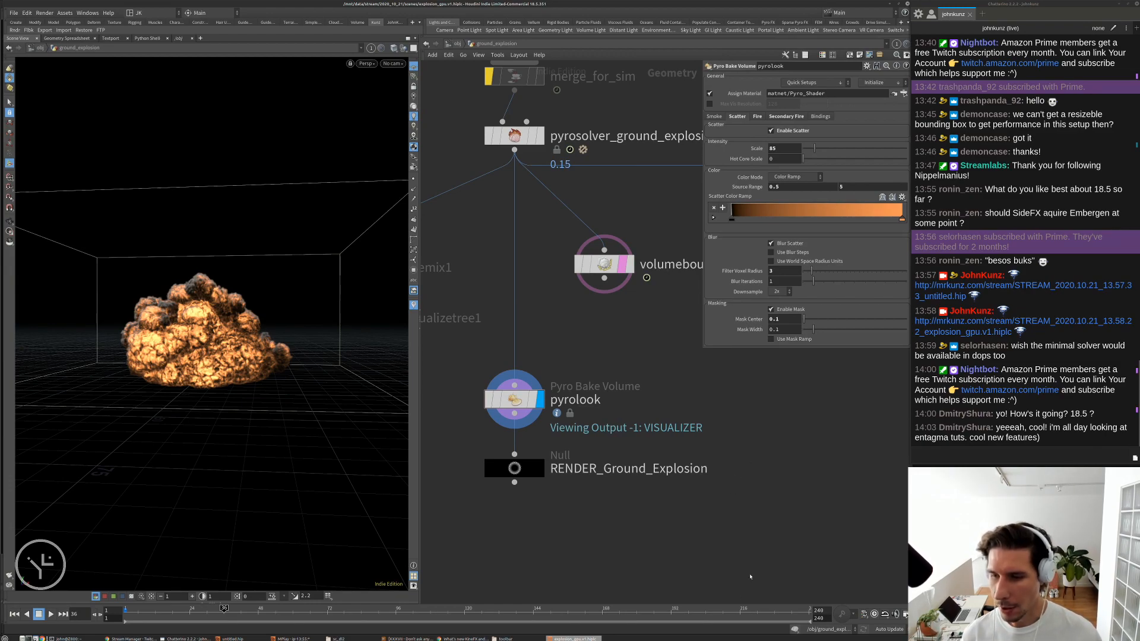
middle_drag(778, 430, 774, 443)
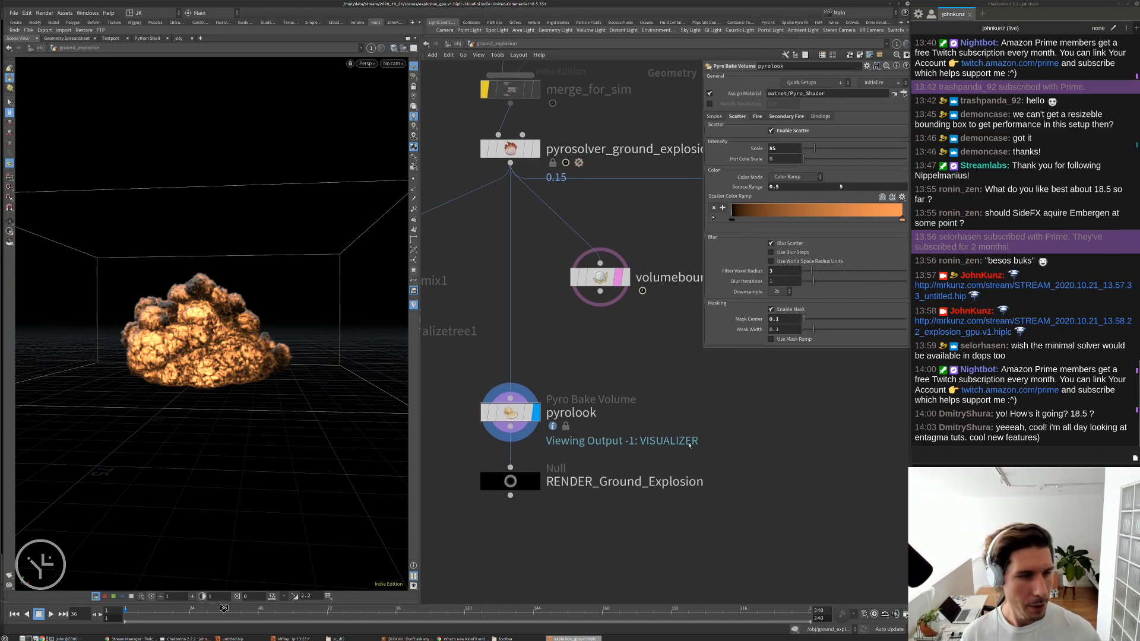
scroll(684, 438, down, 2)
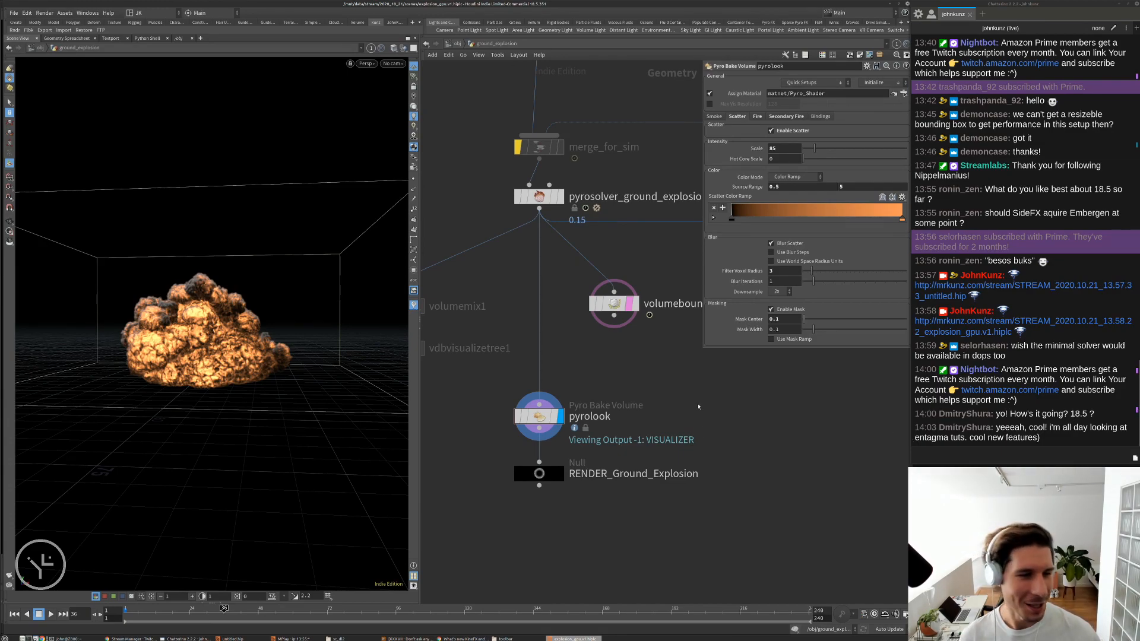
alt+drag(294, 351, 169, 358)
right_drag(170, 358, 228, 332)
drag(229, 336, 261, 340)
right_drag(261, 339, 183, 374)
drag(183, 374, 209, 356)
key(space)
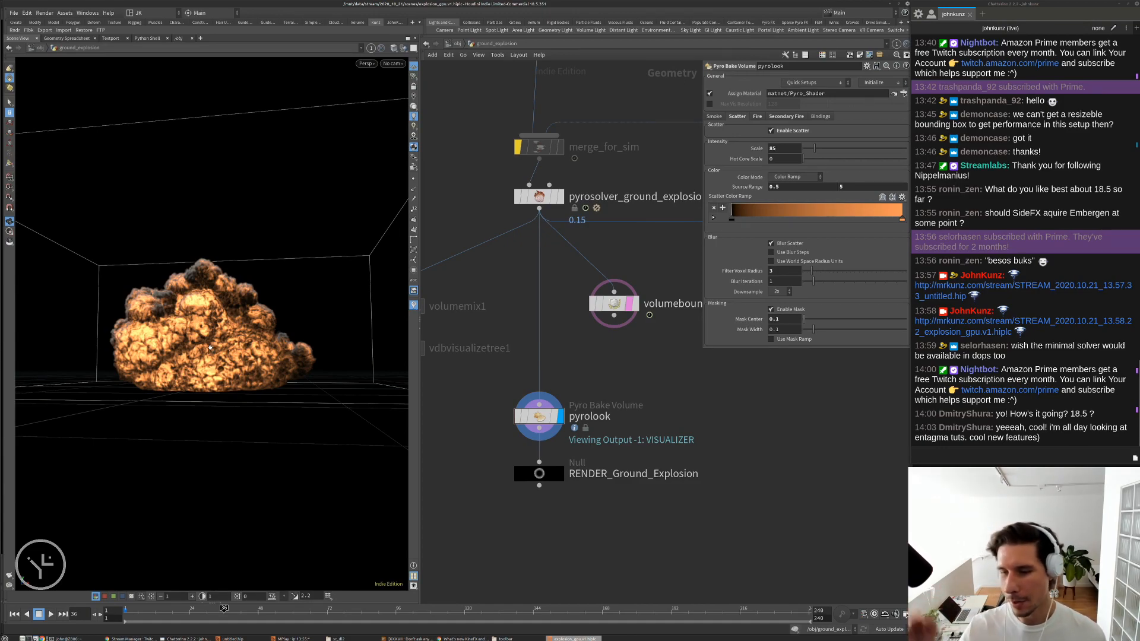
mouse_move(210, 349)
mouse_down()
mouse_move(203, 429)
mouse_move(214, 362)
mouse_move(228, 360)
mouse_up()
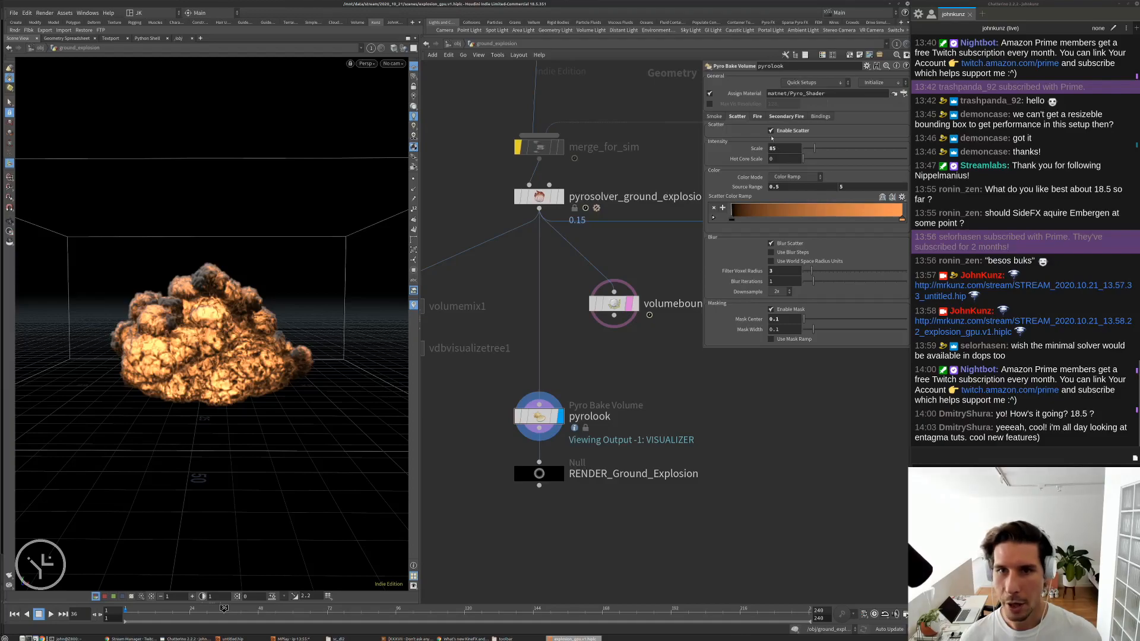
- Set the fire intensity Scale on pyrolook to 2 and check the explosion from a slightly different side
click(757, 117)
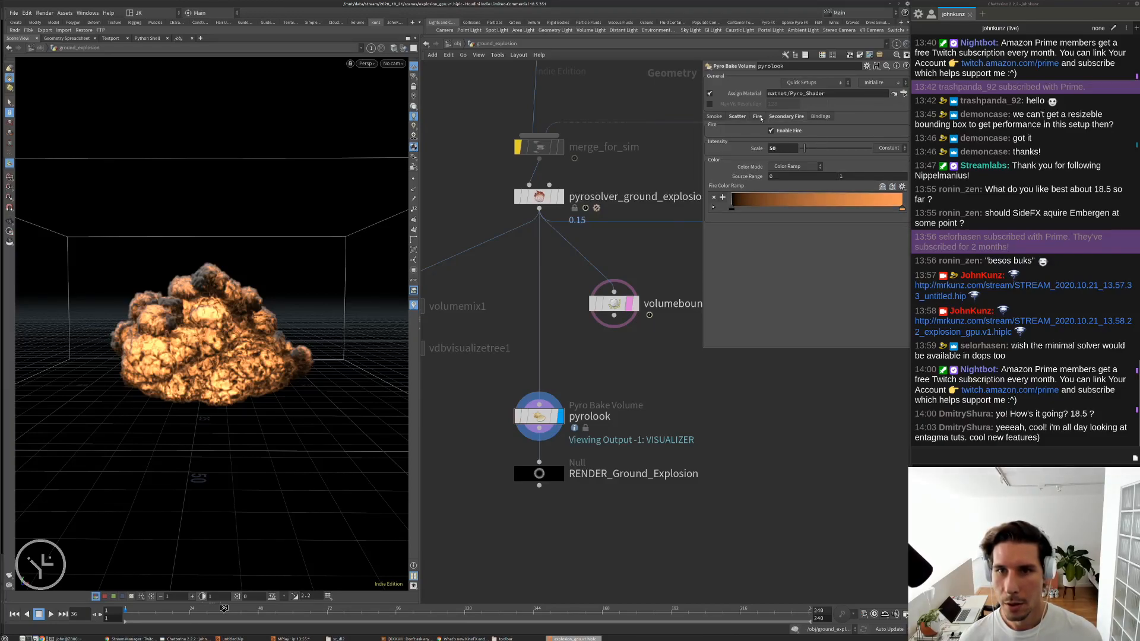
click(757, 116)
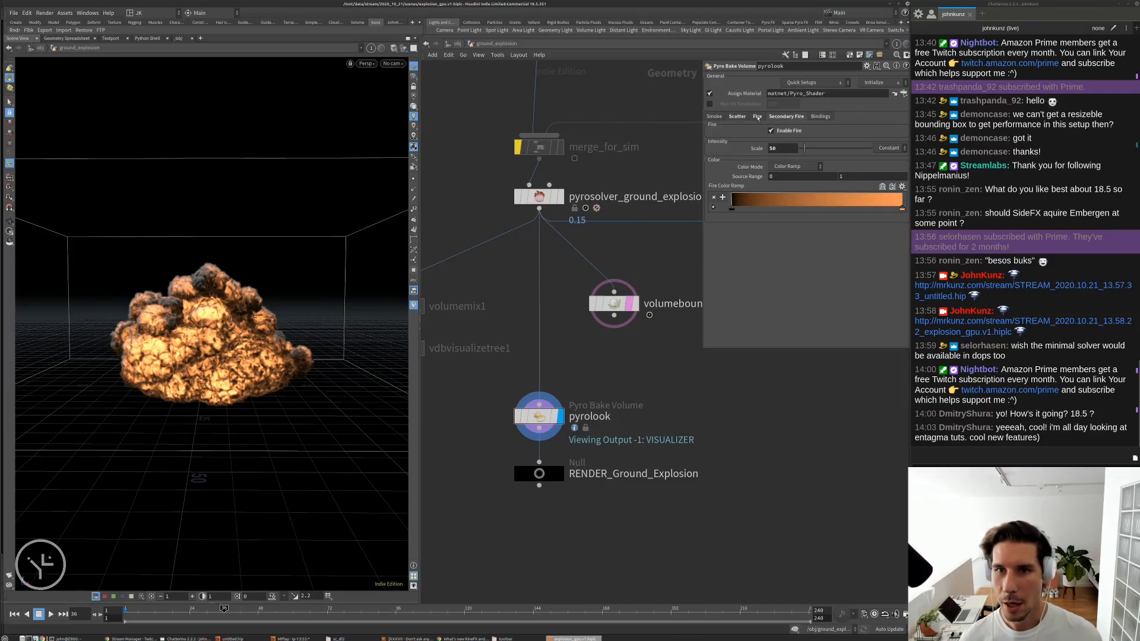
click(780, 117)
double_click(775, 146)
text(2)
key(Return)
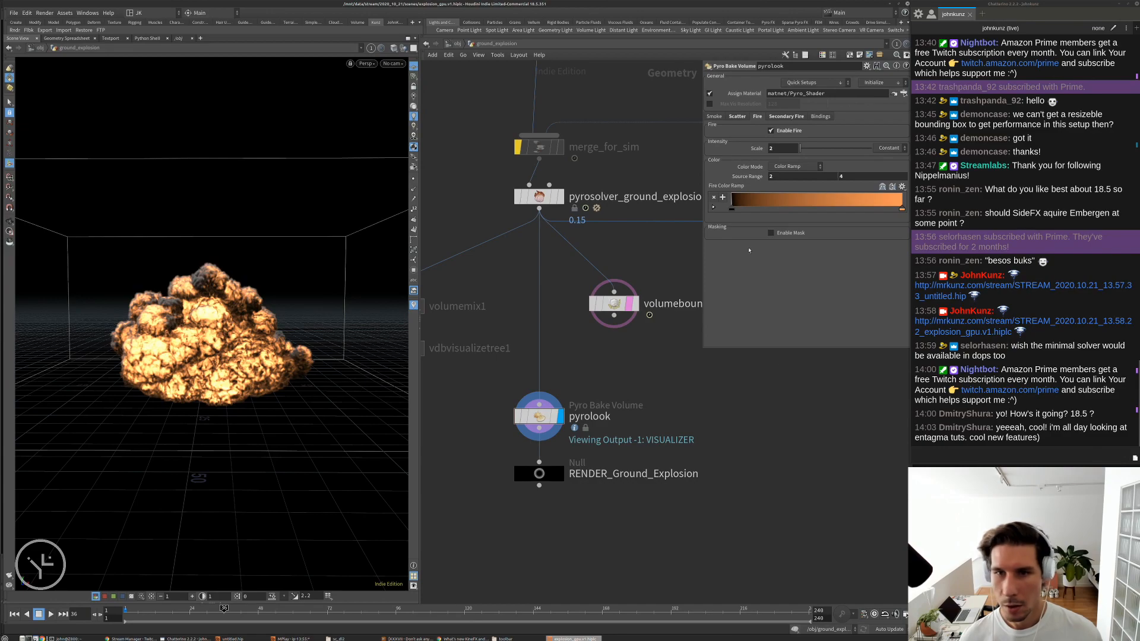
alt+drag(298, 295, 255, 291)
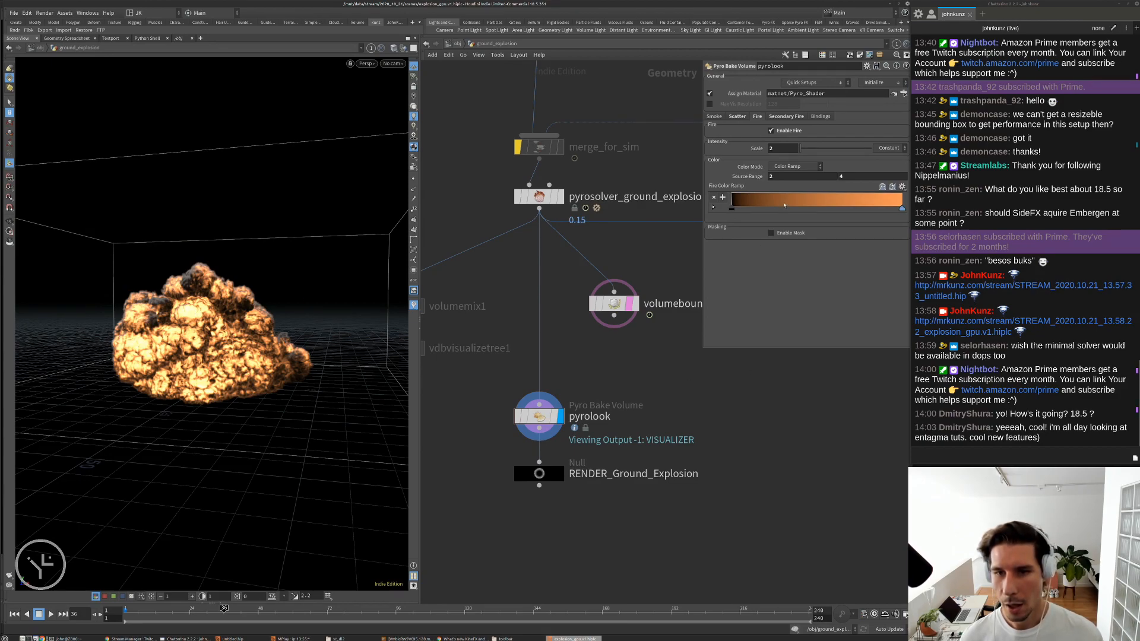
- Add a fire colour ramp point at about 0.305 and recolour it reddish orange with hue 7.6 and saturation 0.927
key(ctrl+z)
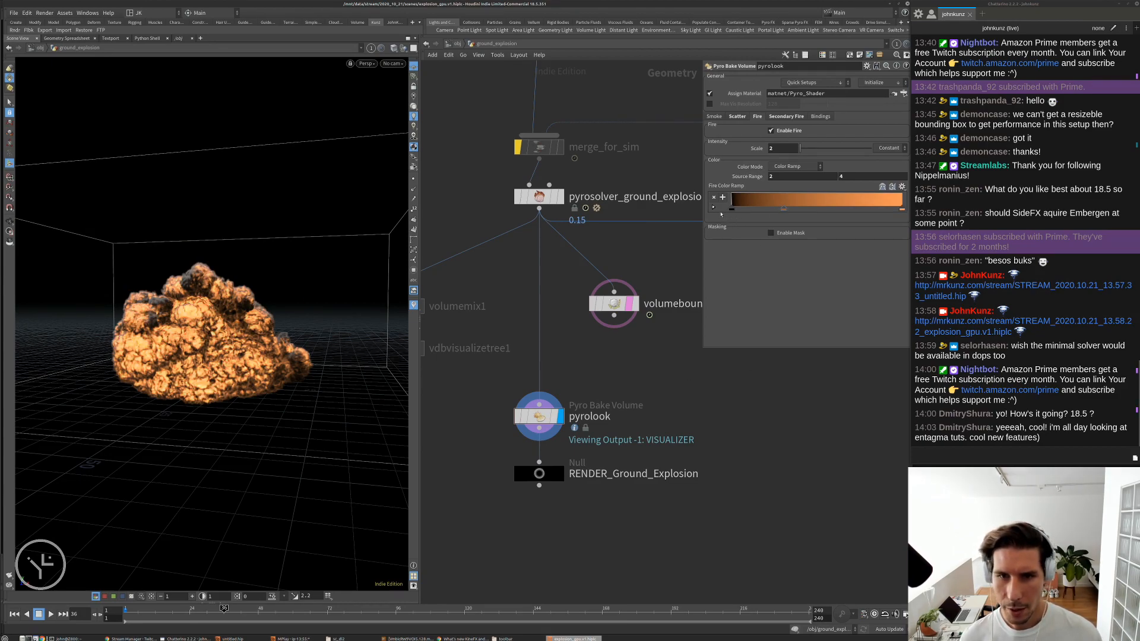
click(714, 207)
click(779, 237)
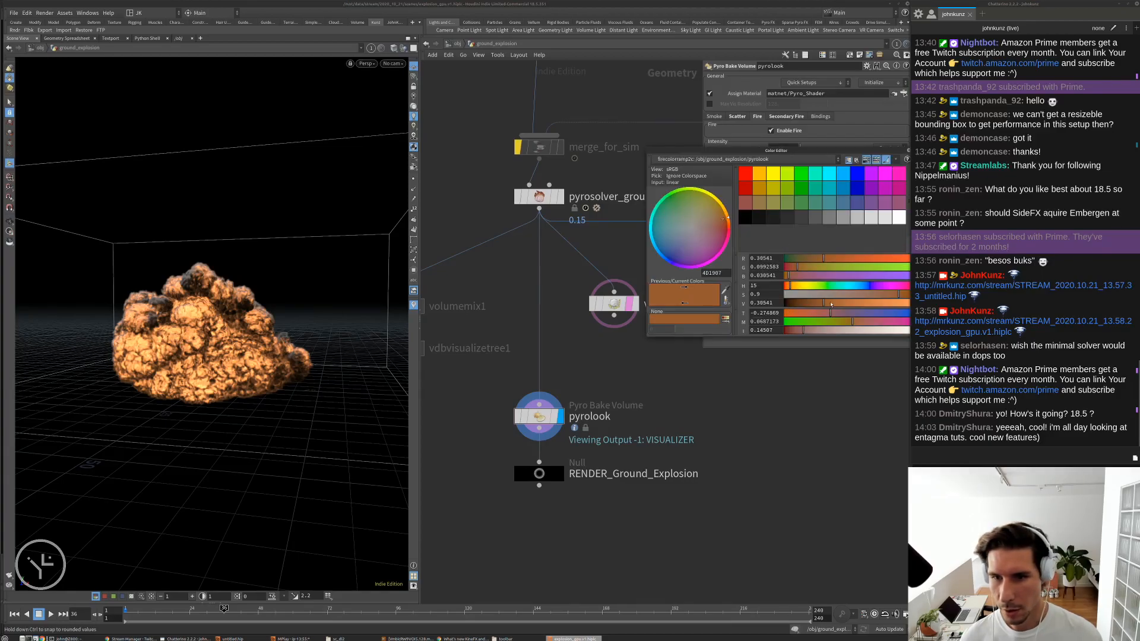
click(786, 286)
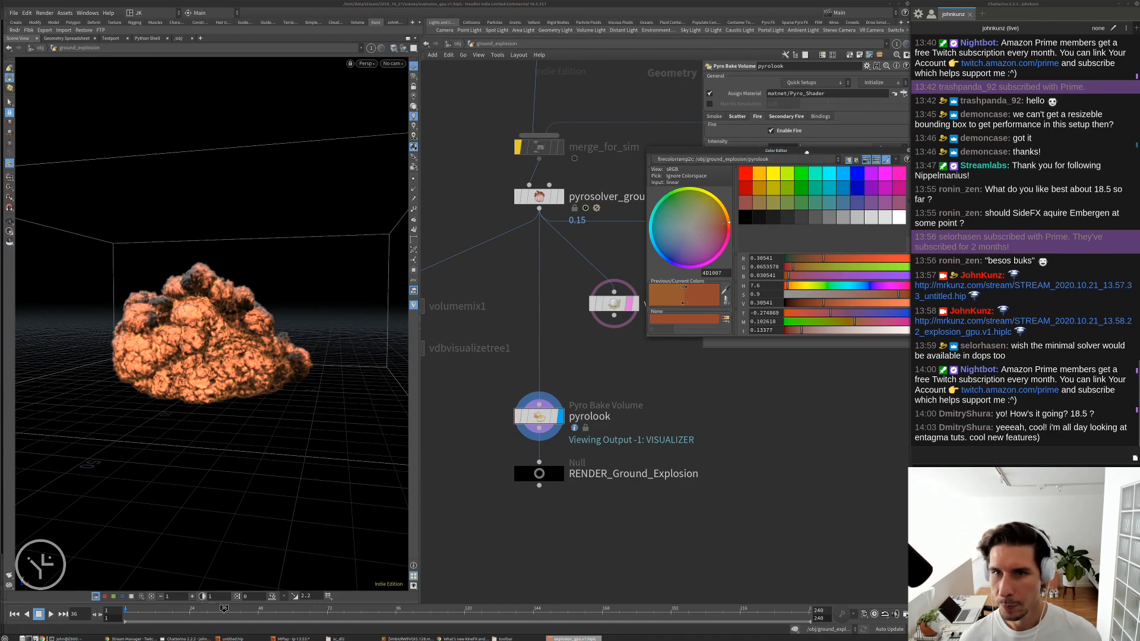
drag(807, 153, 681, 174)
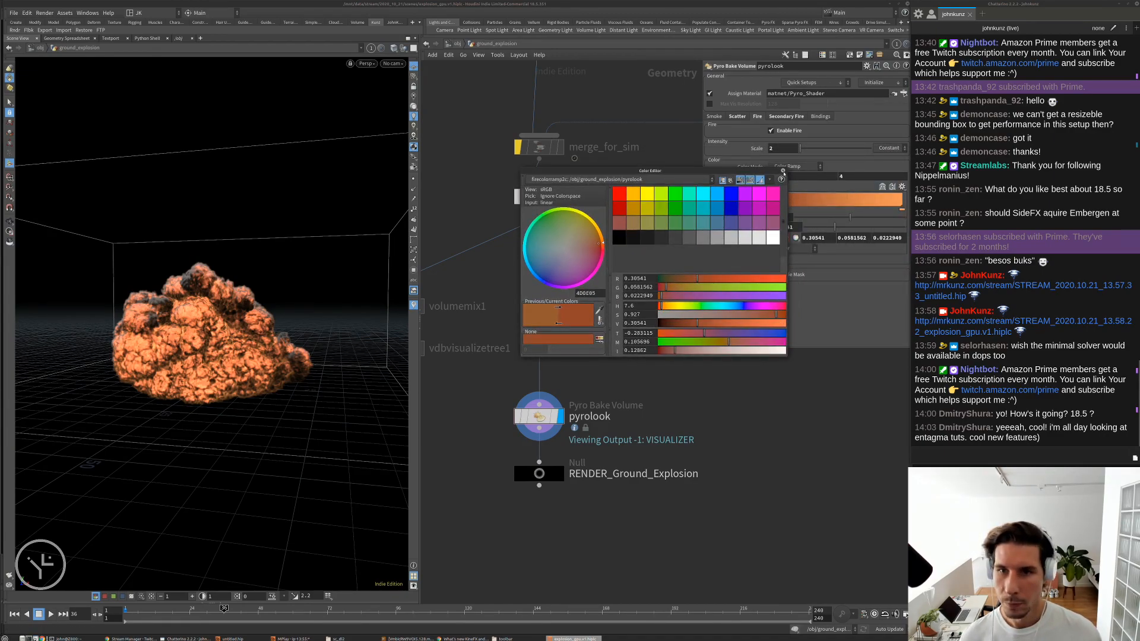
click(782, 171)
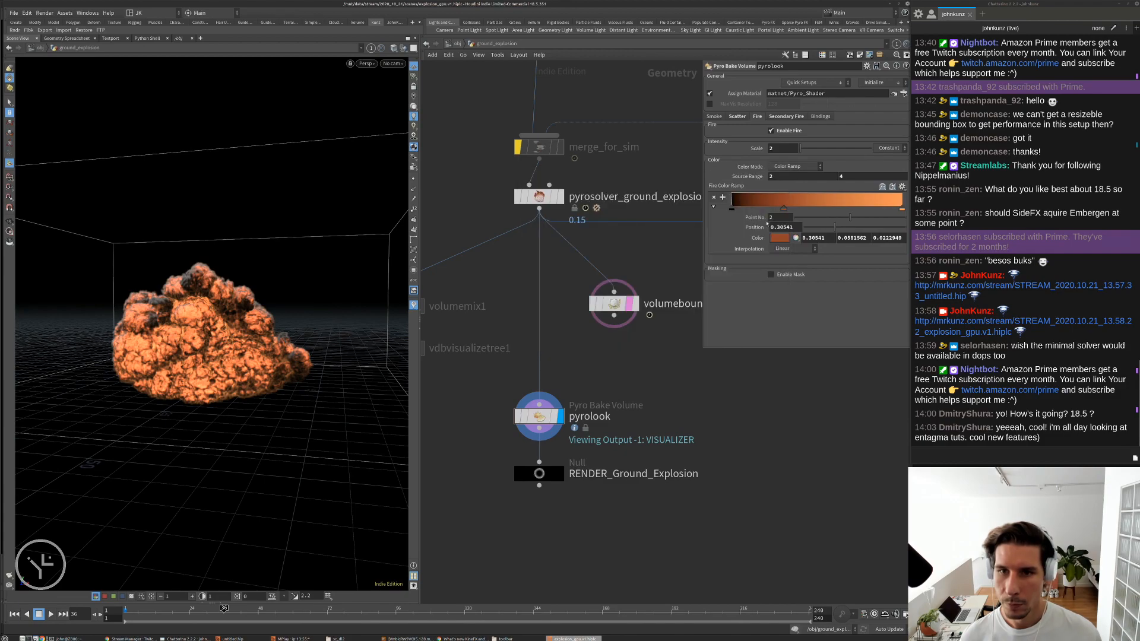
- Move the reddish fire ramp point to about 0.159 and select the ramp's end point
click(713, 207)
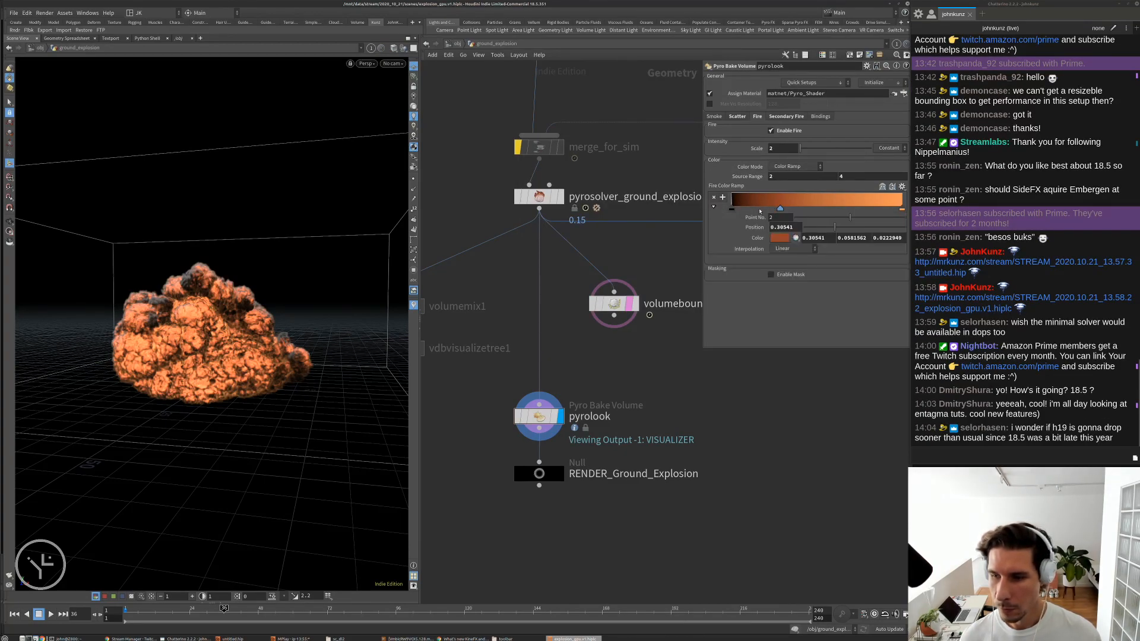
drag(780, 209, 758, 209)
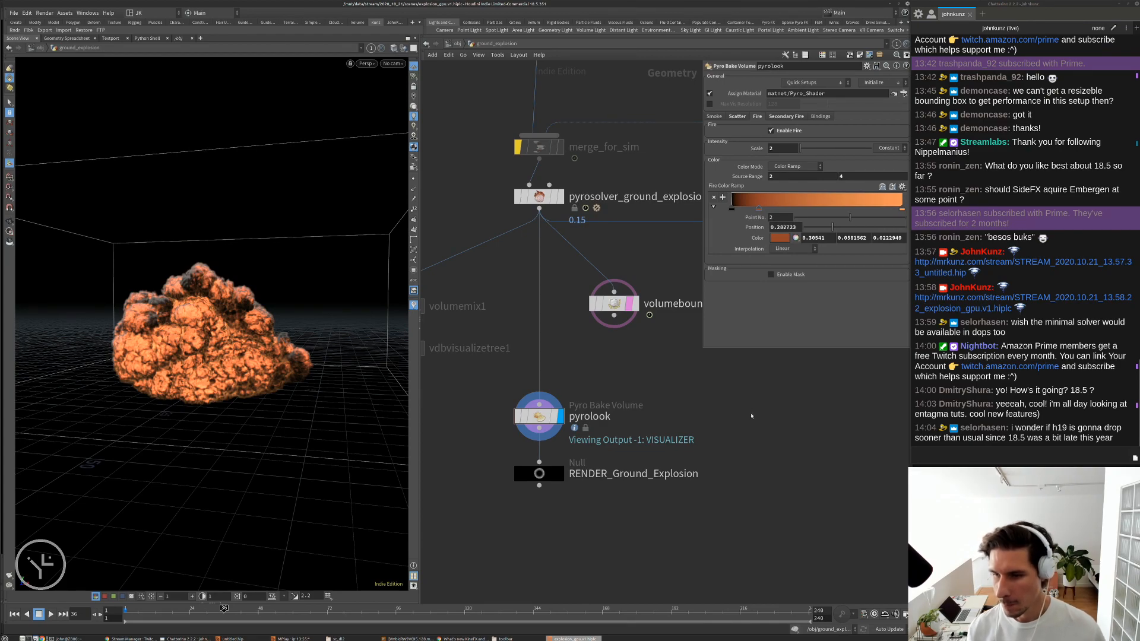
scroll(749, 411, down, 3)
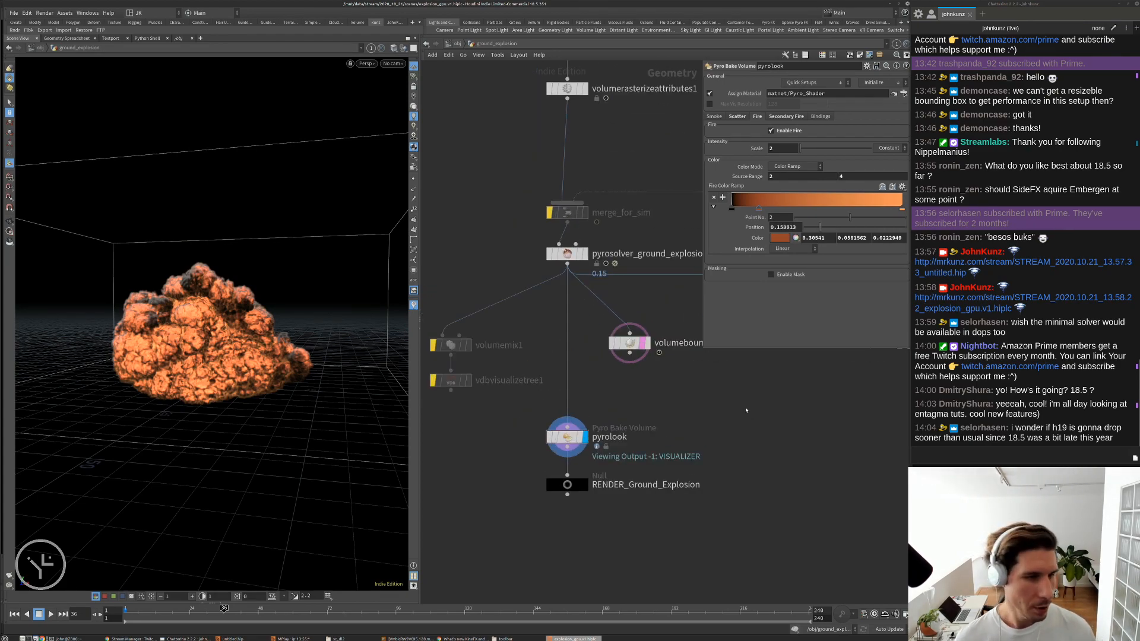
scroll(747, 410, down, 2)
middle_drag(742, 411, 729, 434)
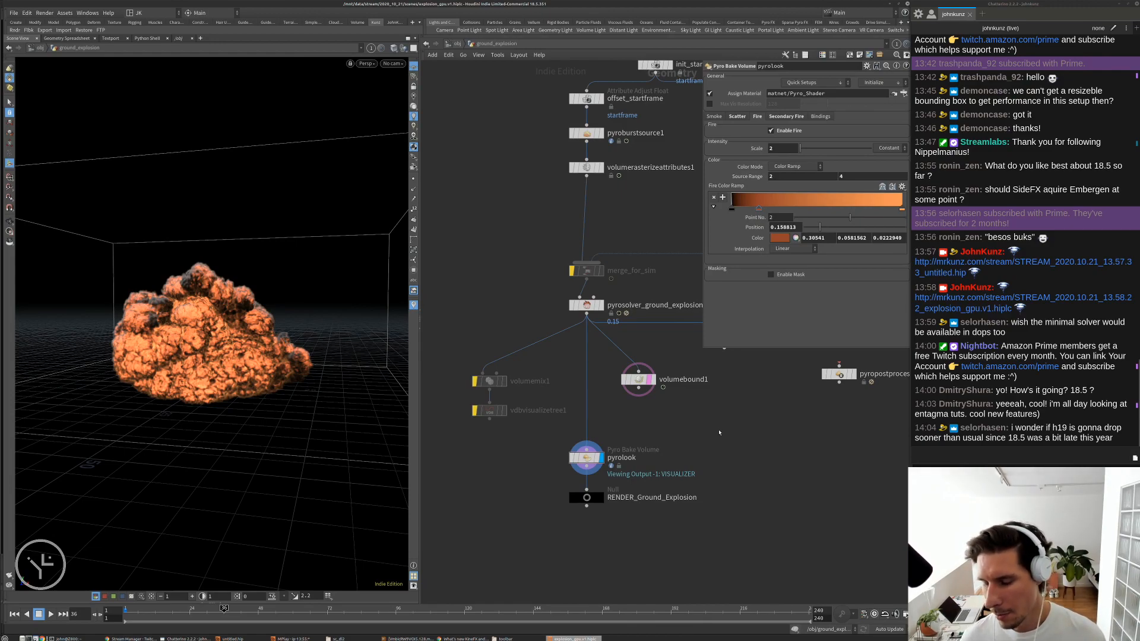
click(900, 209)
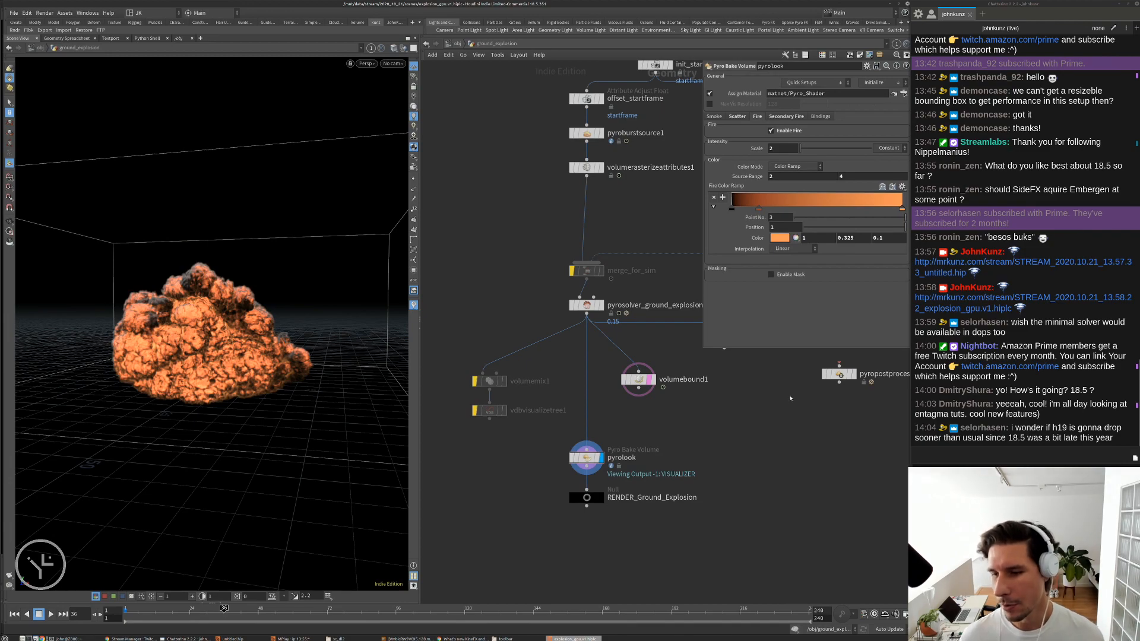
middle_drag(793, 401, 784, 423)
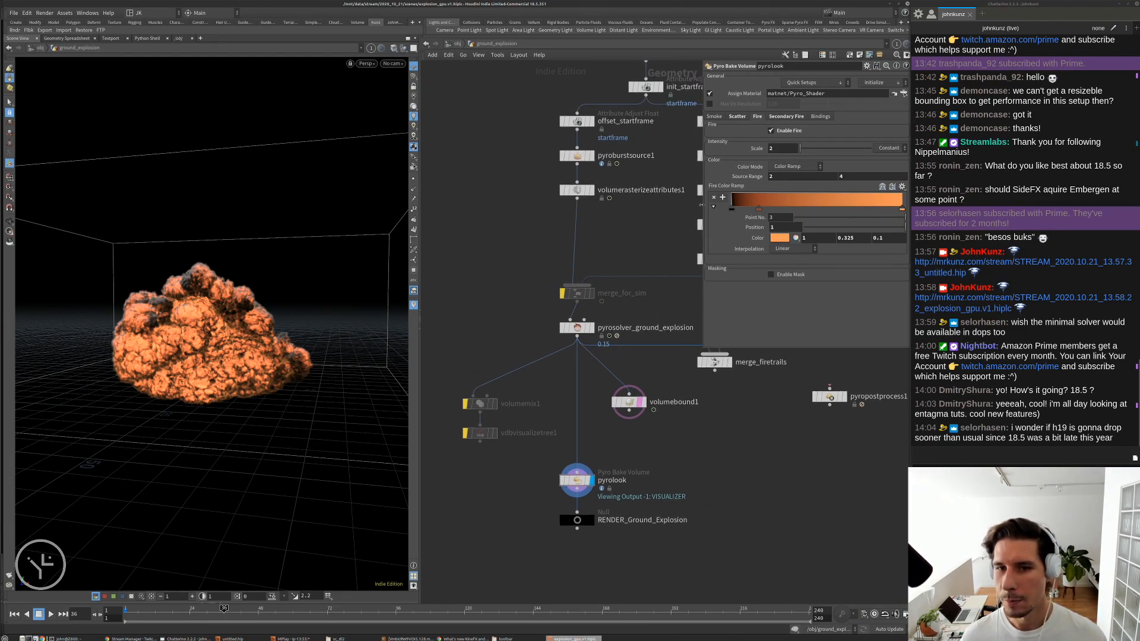
- Try 1 and 2.6 as the lower limit of pyrolook's fire colour Source Range
click(845, 177)
click(791, 177)
text(1)
key(Return)
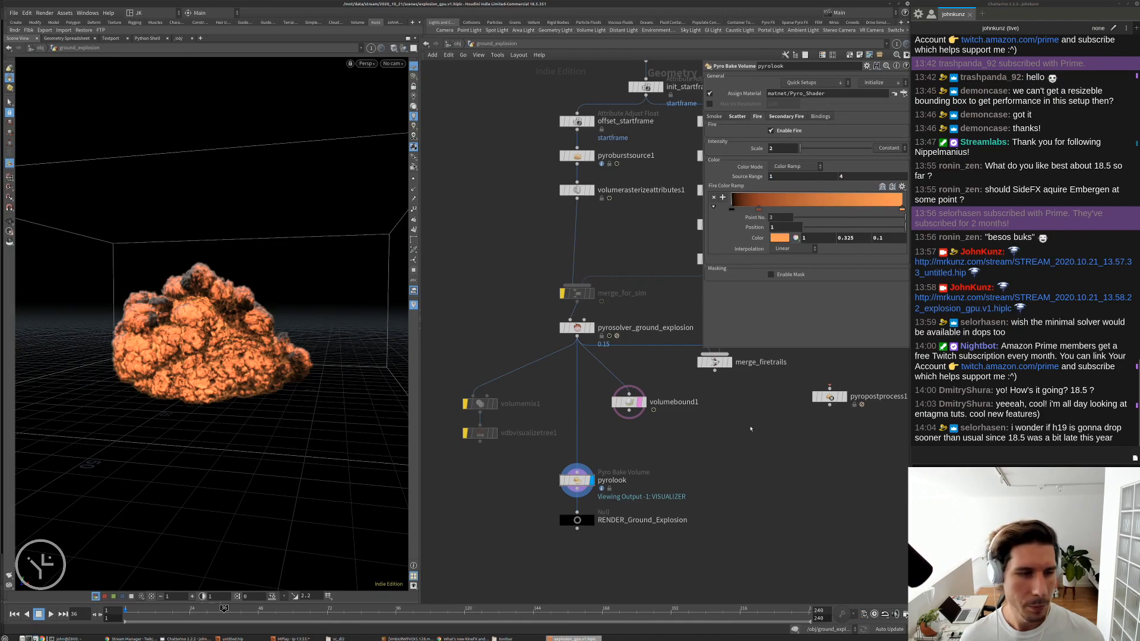
click(792, 177)
text(5.)
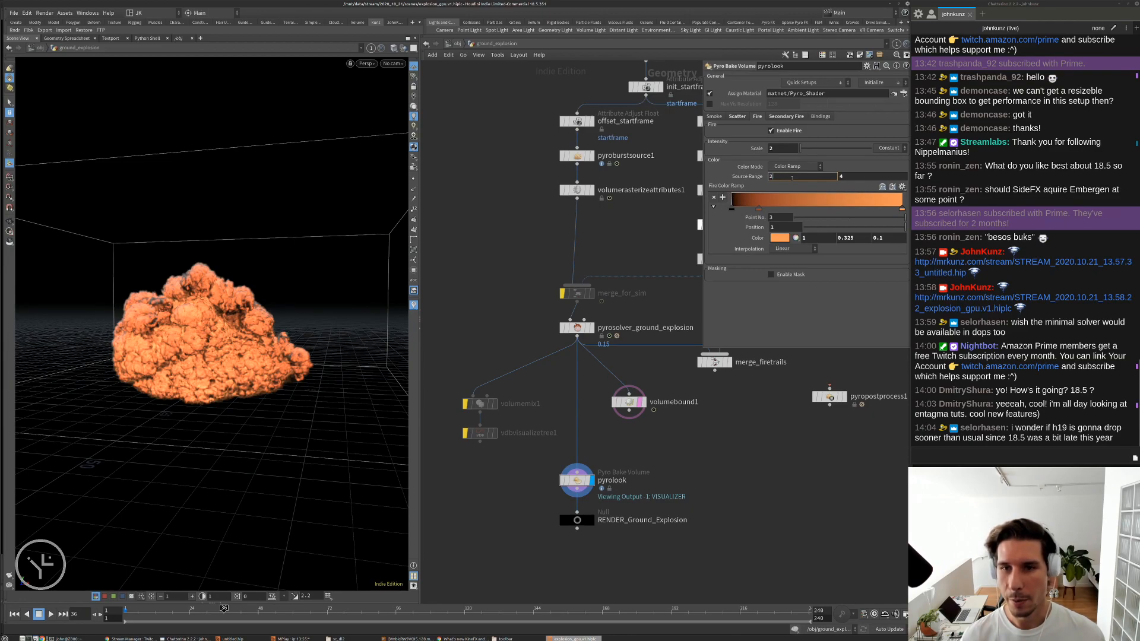
text(6)
key(Return)
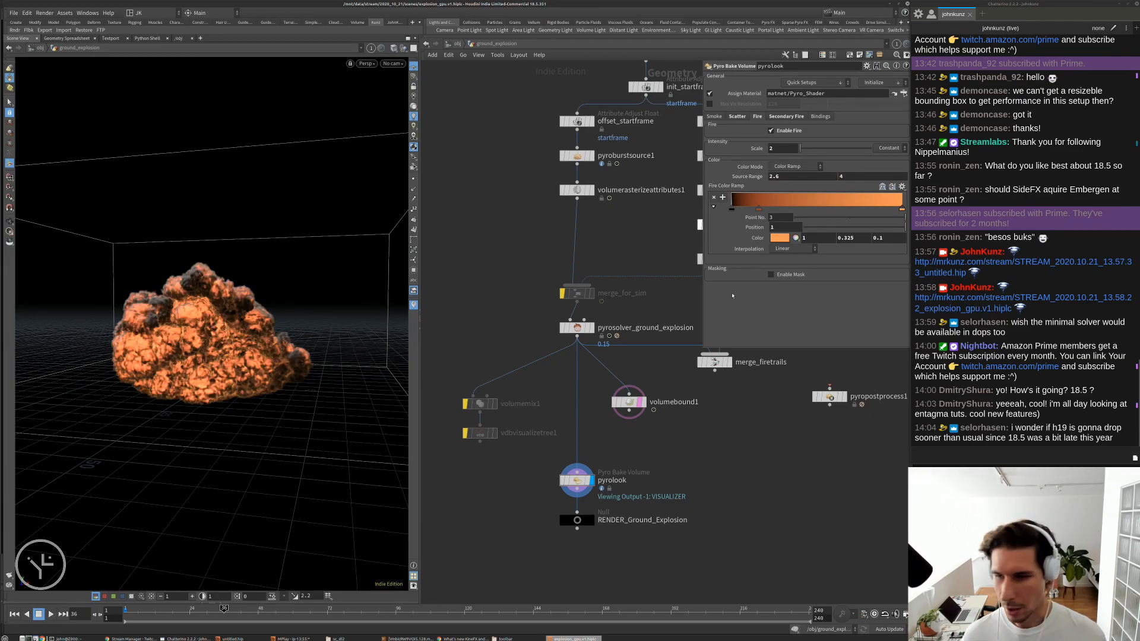
- Set the upper limit of the fire colour Source Range to 3 and check the explosion from a slightly different height
drag(840, 176, 859, 210)
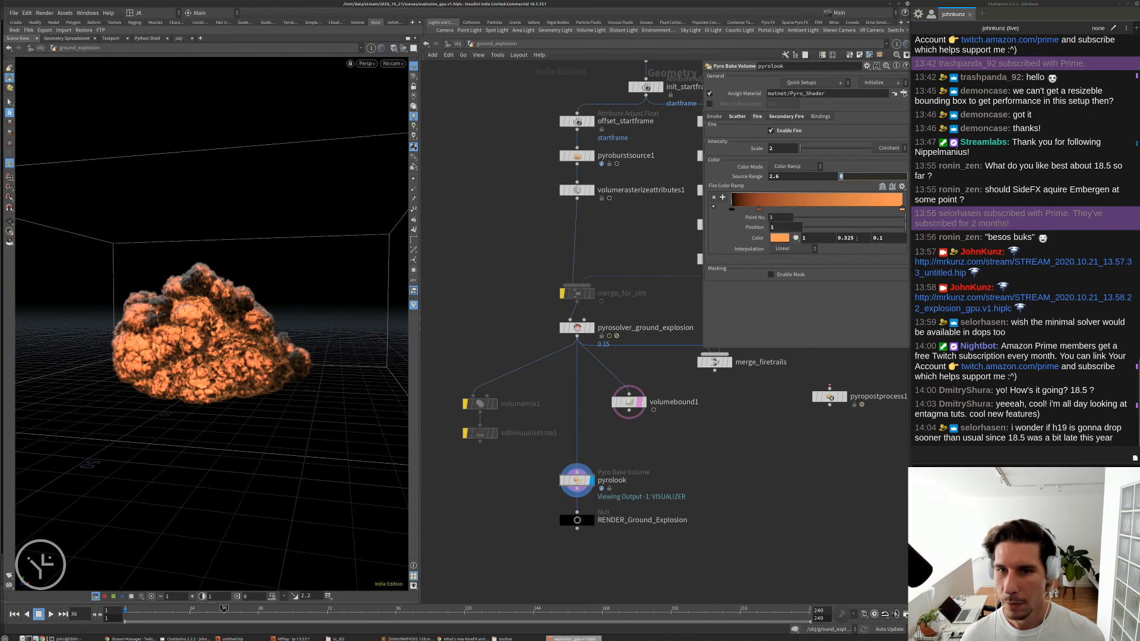
text(3)
key(Return)
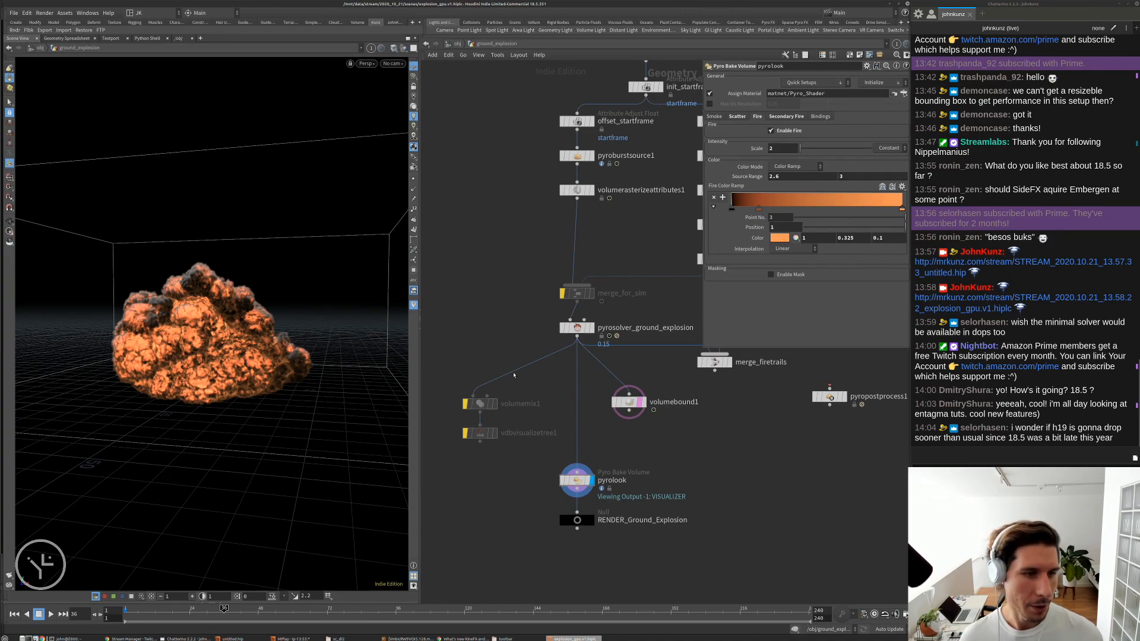
mouse_move(246, 347)
alt+mouse_down()
mouse_move(240, 409)
mouse_move(275, 300)
mouse_move(256, 332)
alt+mouse_up()
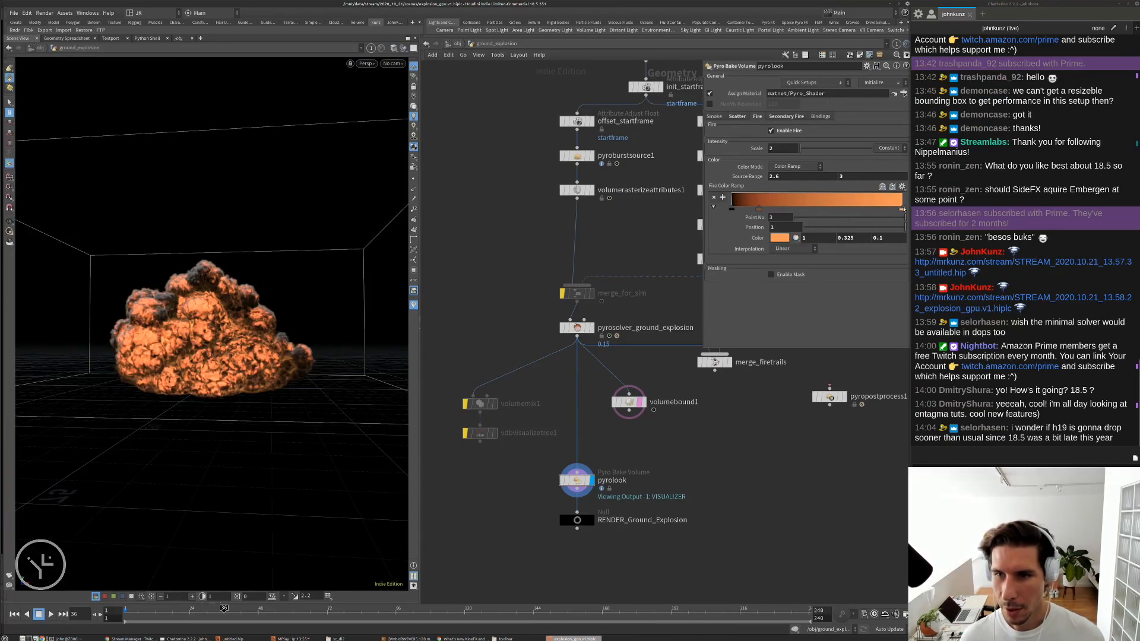
- Move the orange end point of the fire colour ramp inward and add a new point at position 1
drag(901, 208, 899, 207)
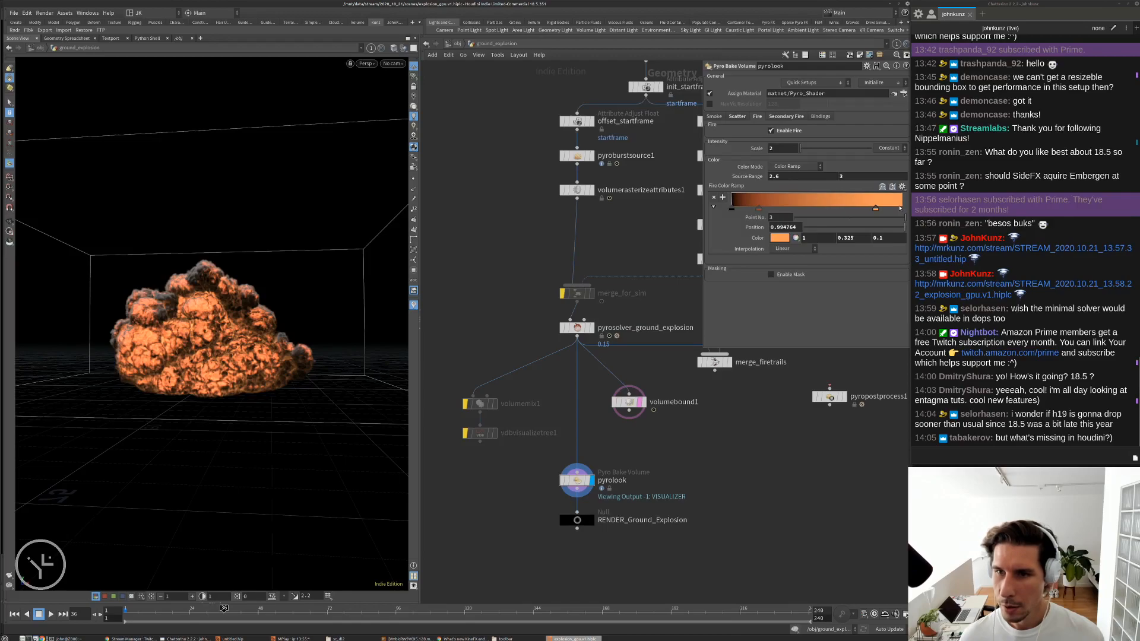
drag(899, 205, 902, 218)
click(900, 204)
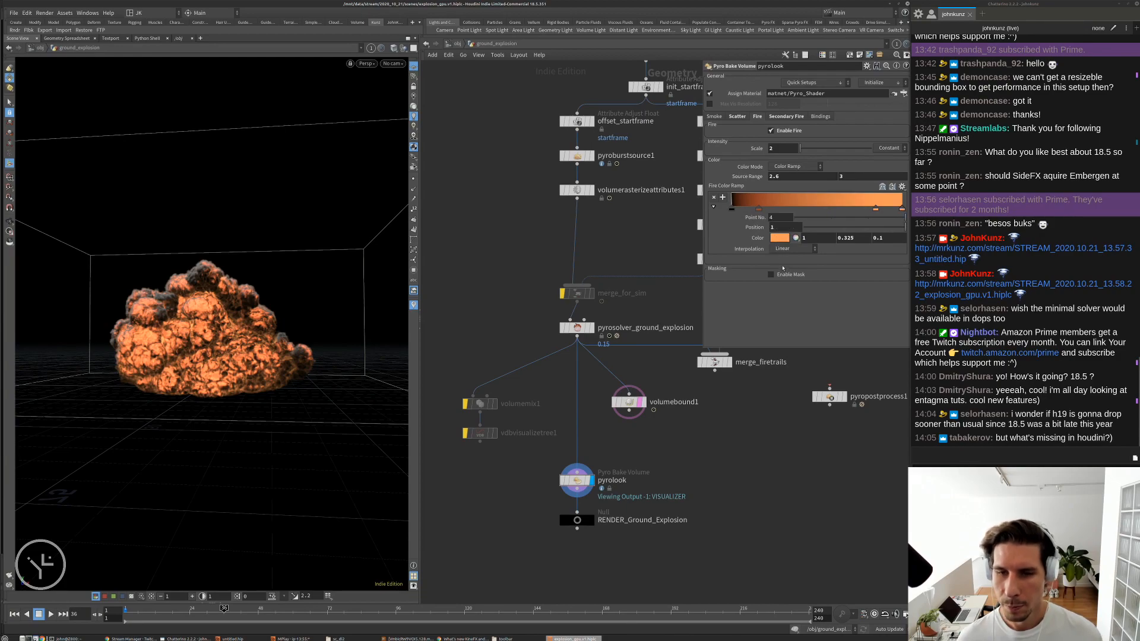
- Recolour the fire ramp's new end point to pale peach by lowering its saturation to 0.453
click(780, 238)
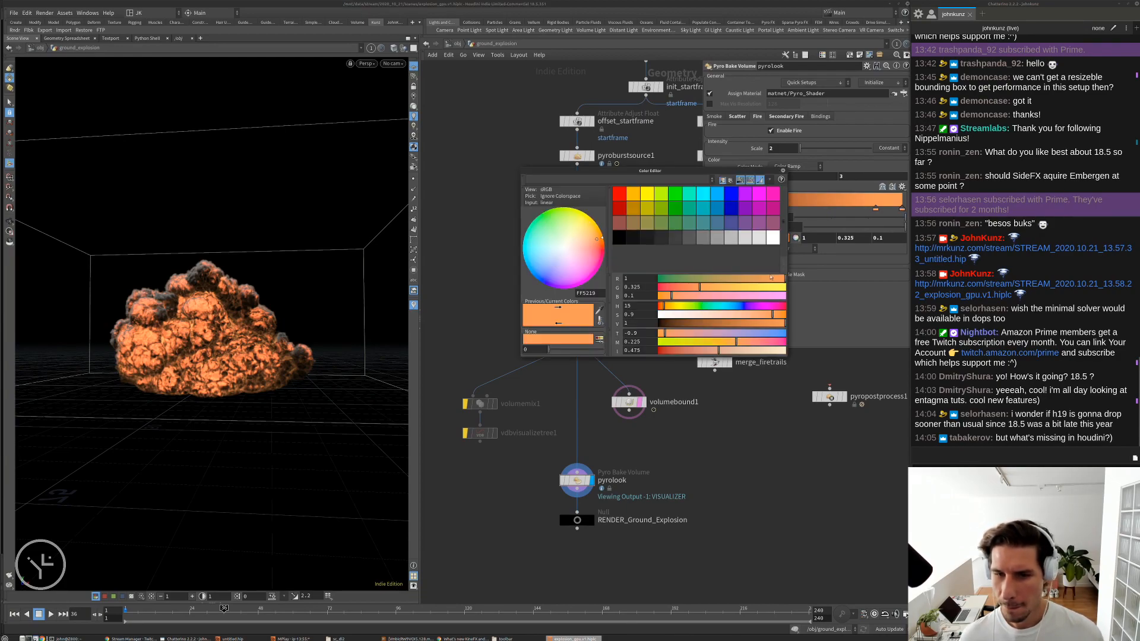
click(717, 317)
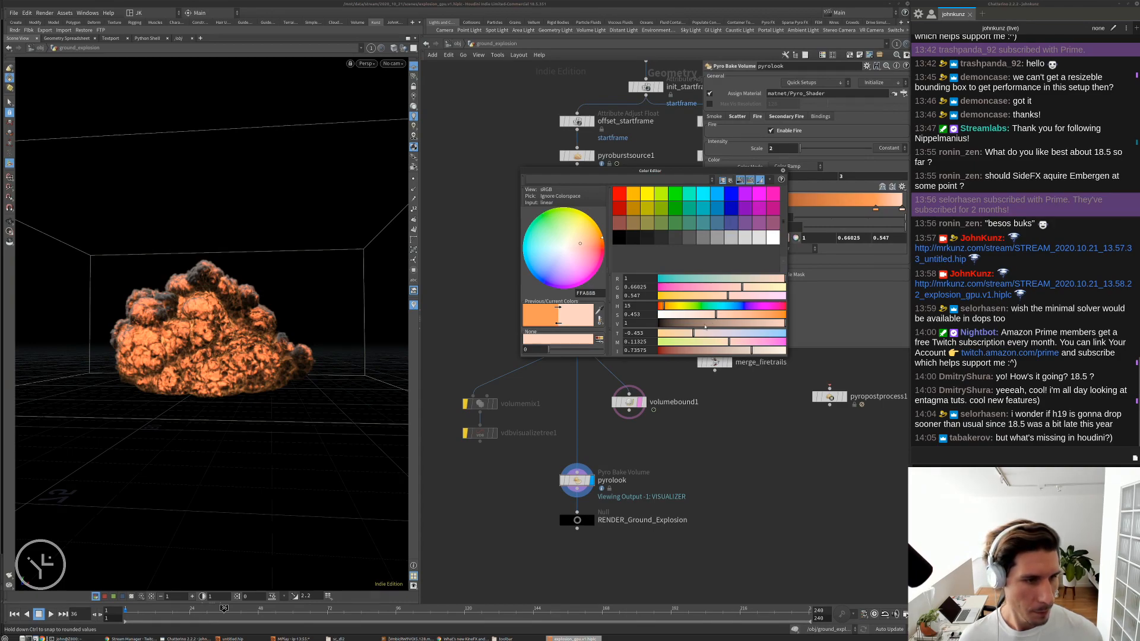
click(784, 171)
- Try fire colour Source Ranges of .6 to 2 and .6 to 1 on pyrolook
click(772, 176)
key(BackSpace)
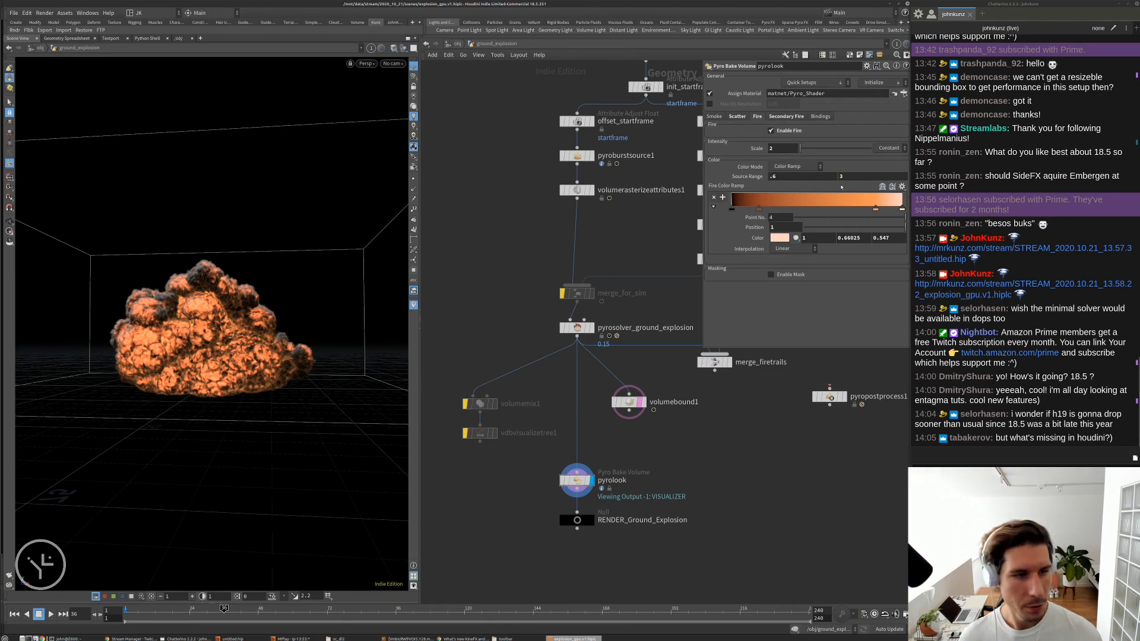
drag(838, 191, 843, 351)
key(Return)
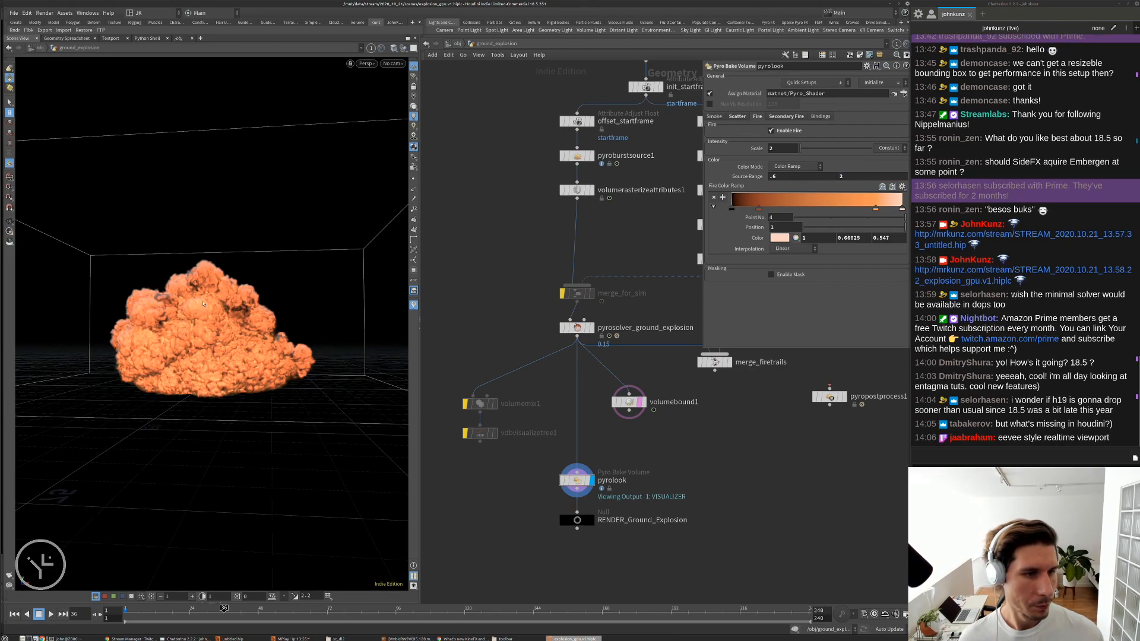
drag(847, 177, 748, 406)
text(1)
key(Return)
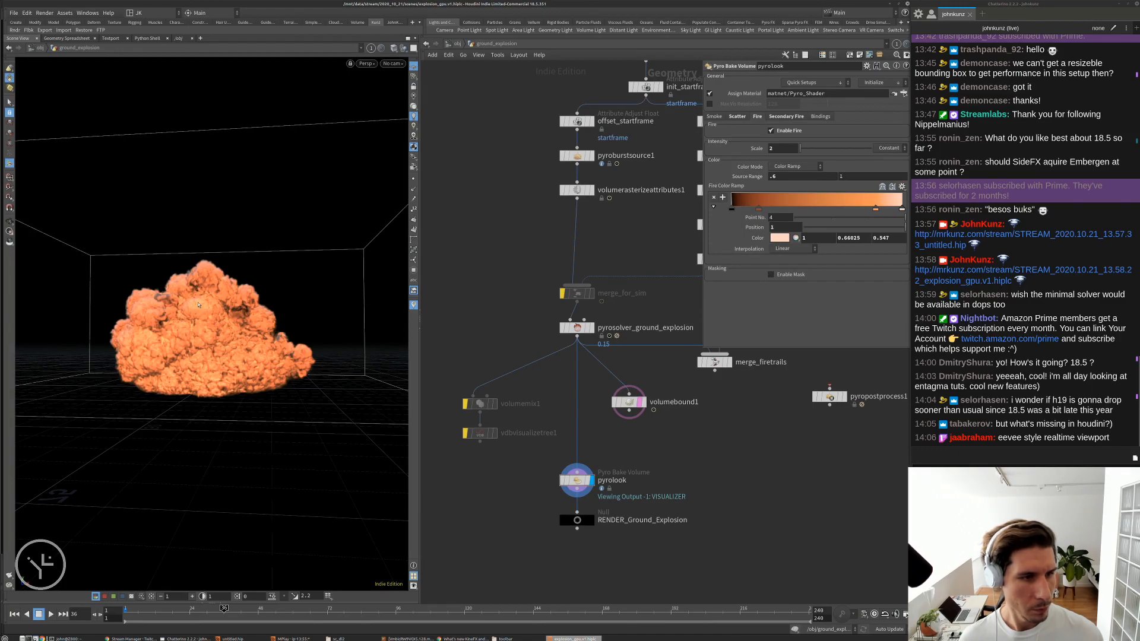
- Try the Physical Blackbody colour mode for the fire and return to Color Ramp
click(786, 166)
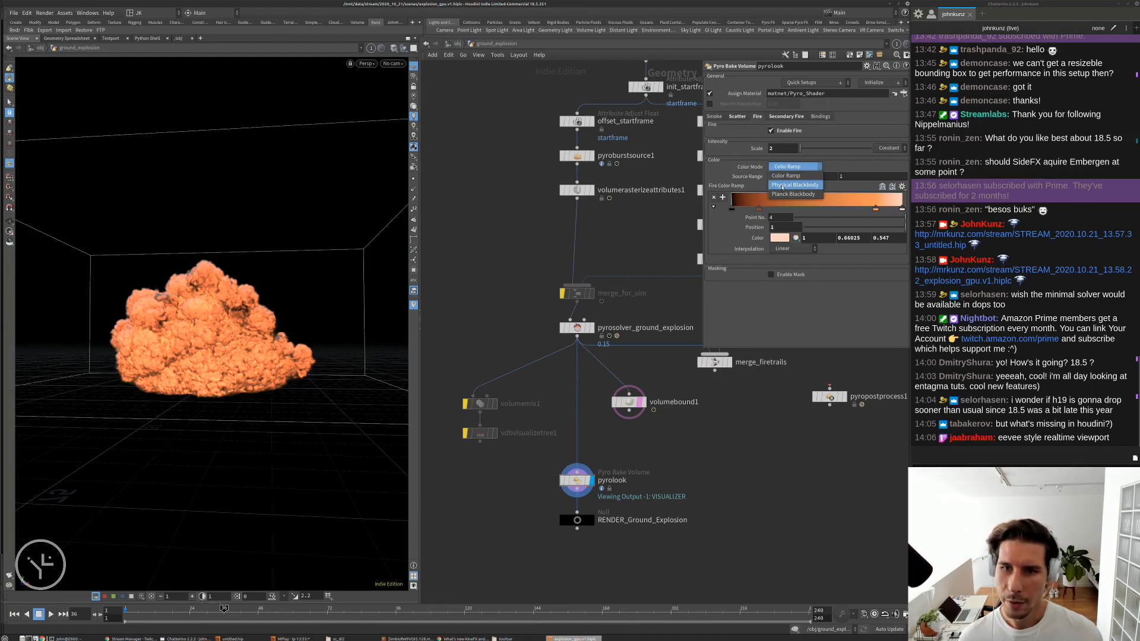
click(781, 187)
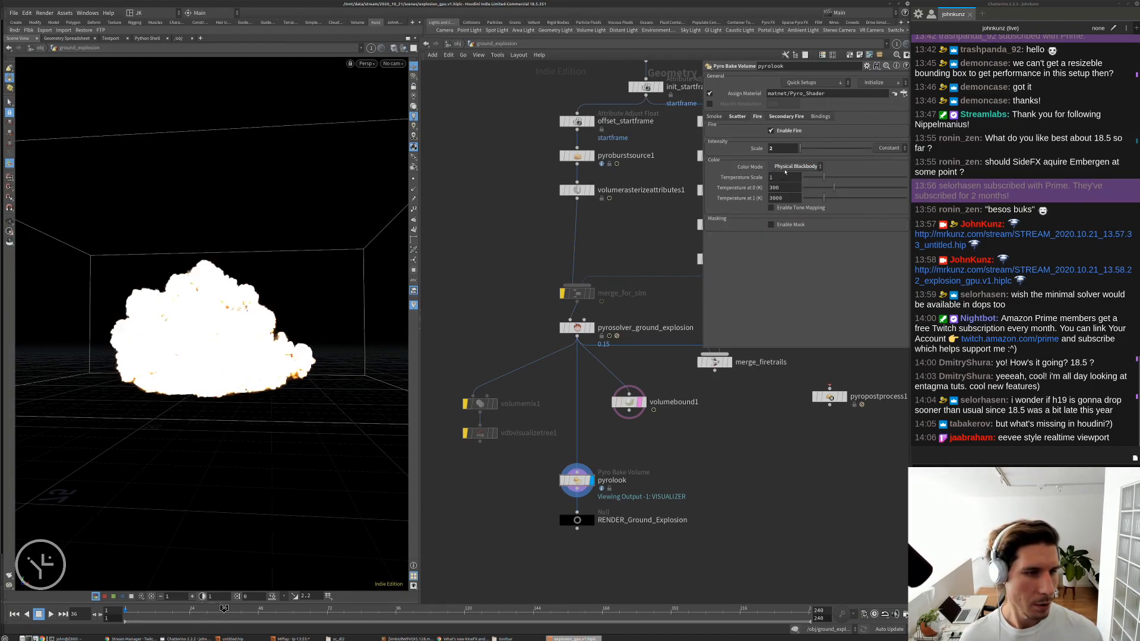
click(784, 168)
click(781, 176)
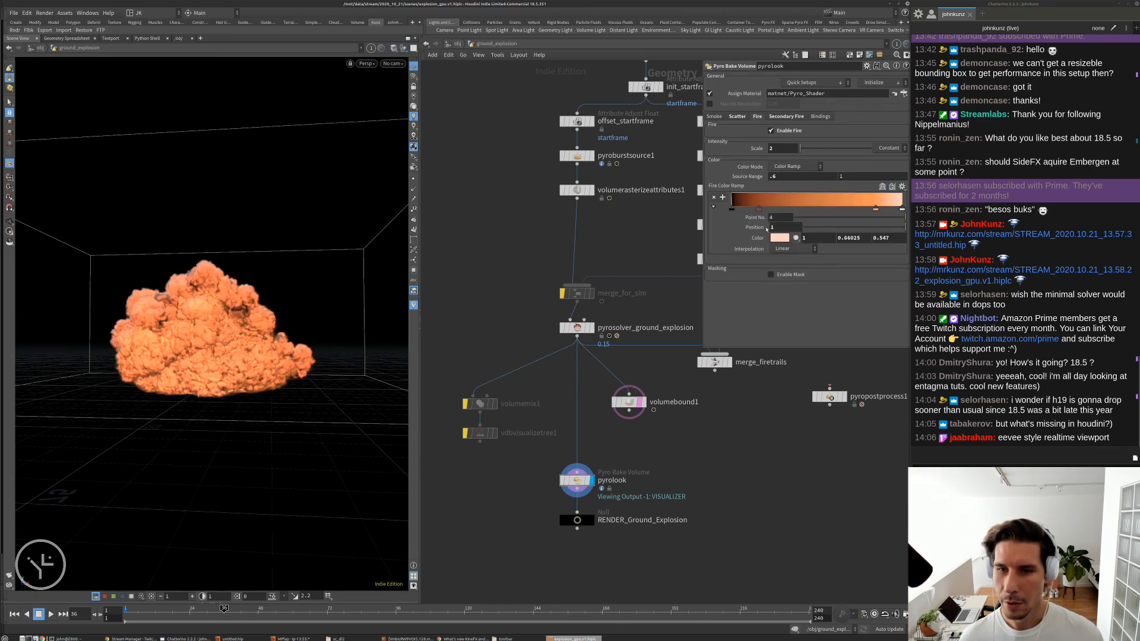
- Move the orange fire ramp point to about 0.515 and the pale peach point to about 0.731
drag(875, 209, 821, 210)
click(820, 210)
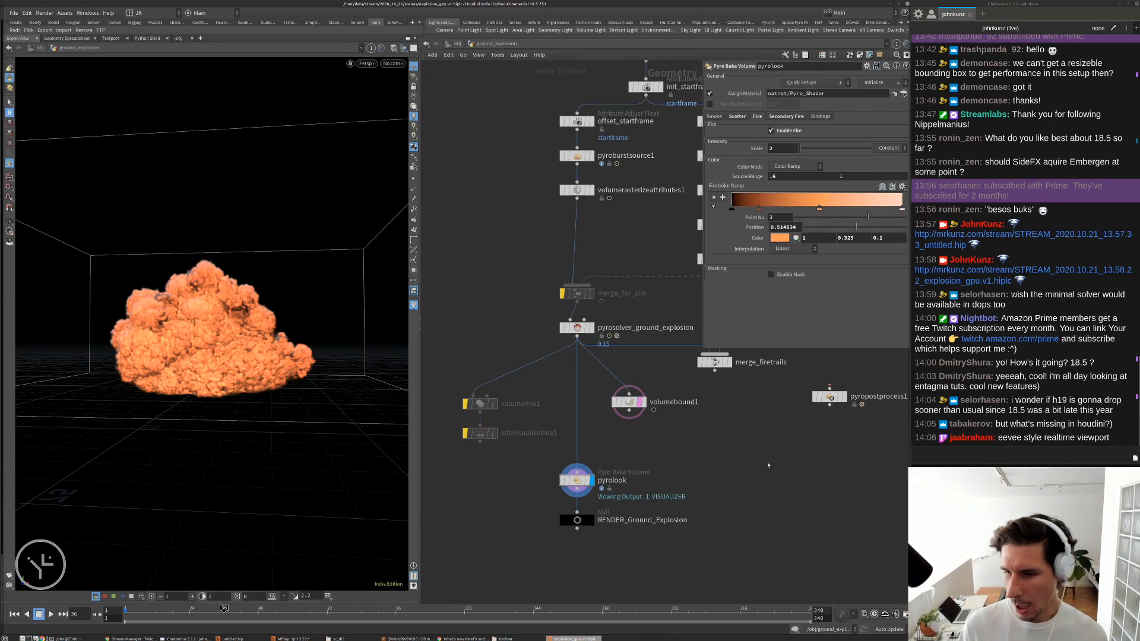
scroll(767, 464, down, 5)
middle_drag(693, 465, 687, 462)
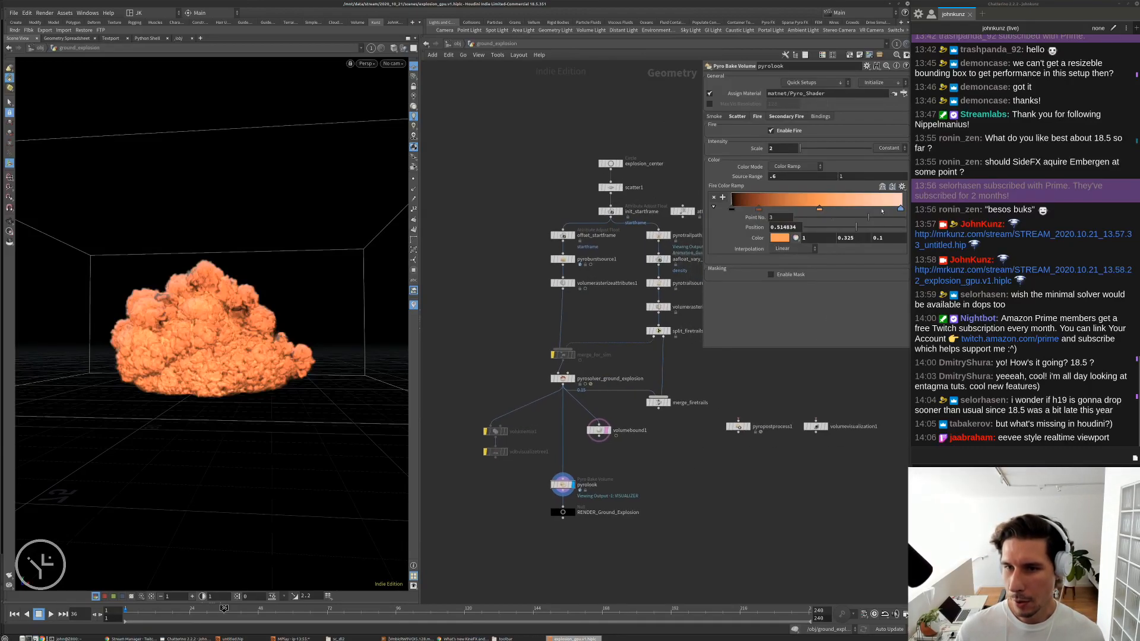
click(900, 208)
drag(899, 209, 796, 365)
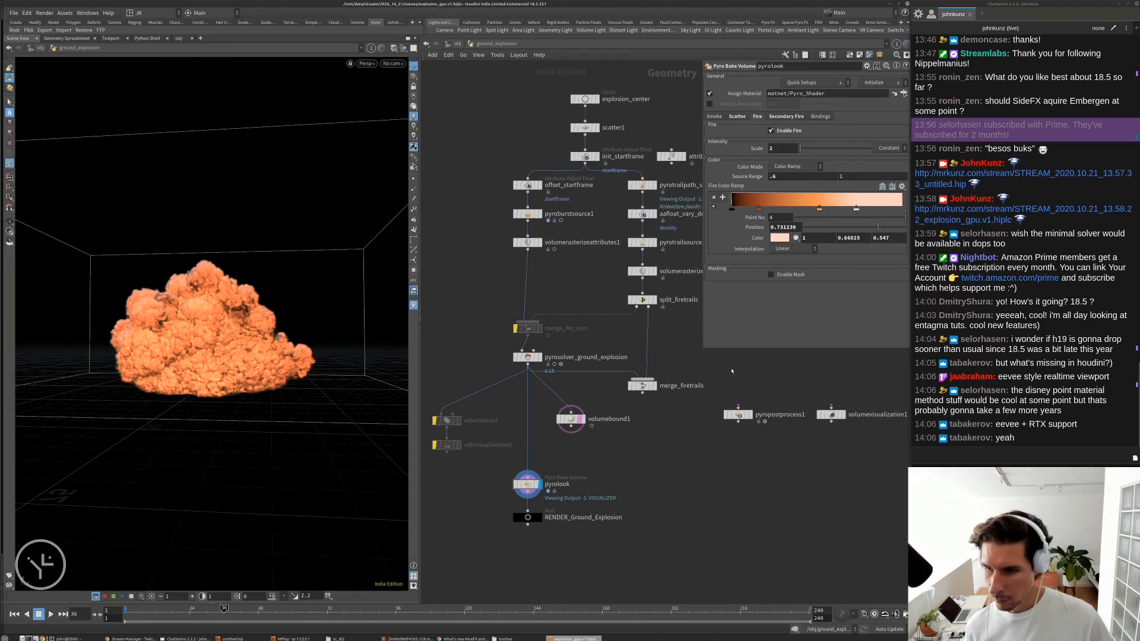
- Set the fire colour Source Range to .35 to 2
scroll(727, 392, up, 2)
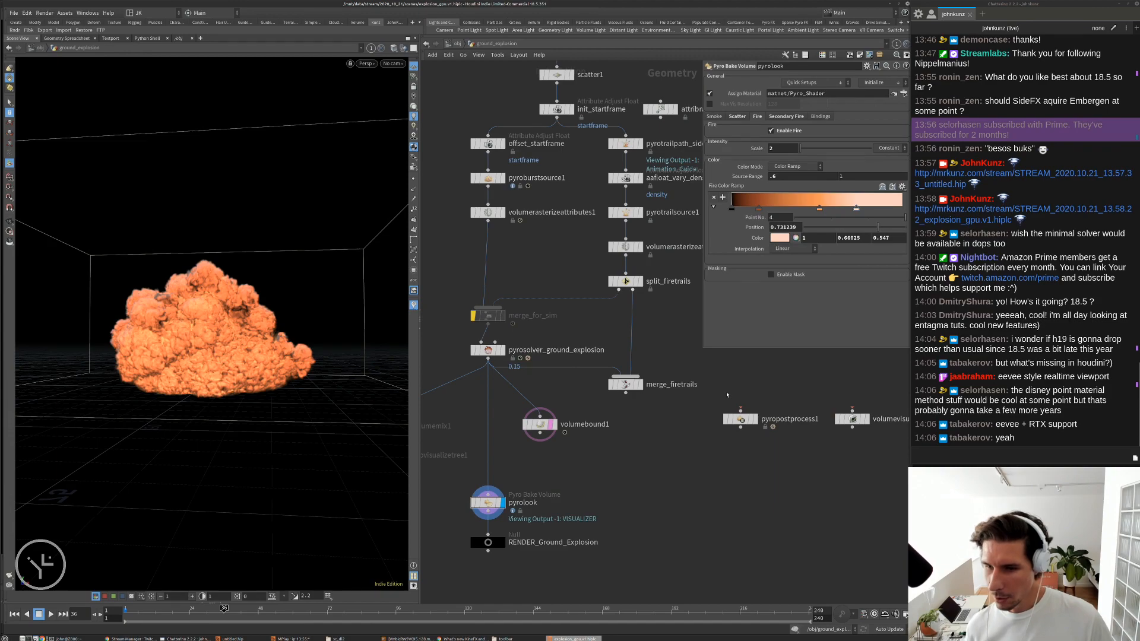
click(860, 175)
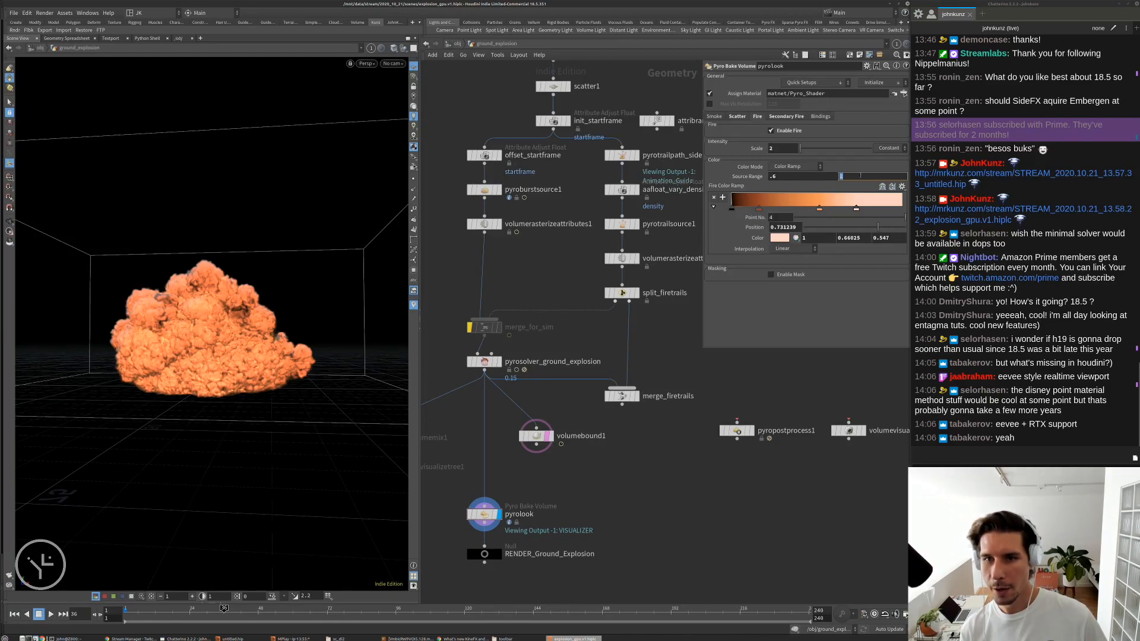
text(2)
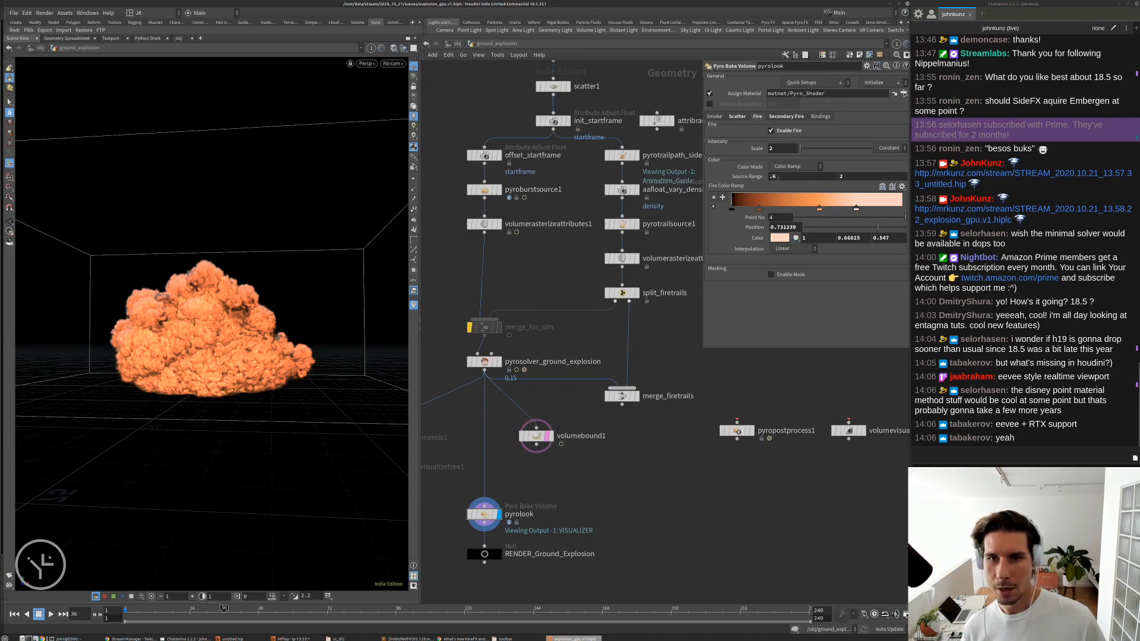
text(.6)
key(BackSpace)
text(35)
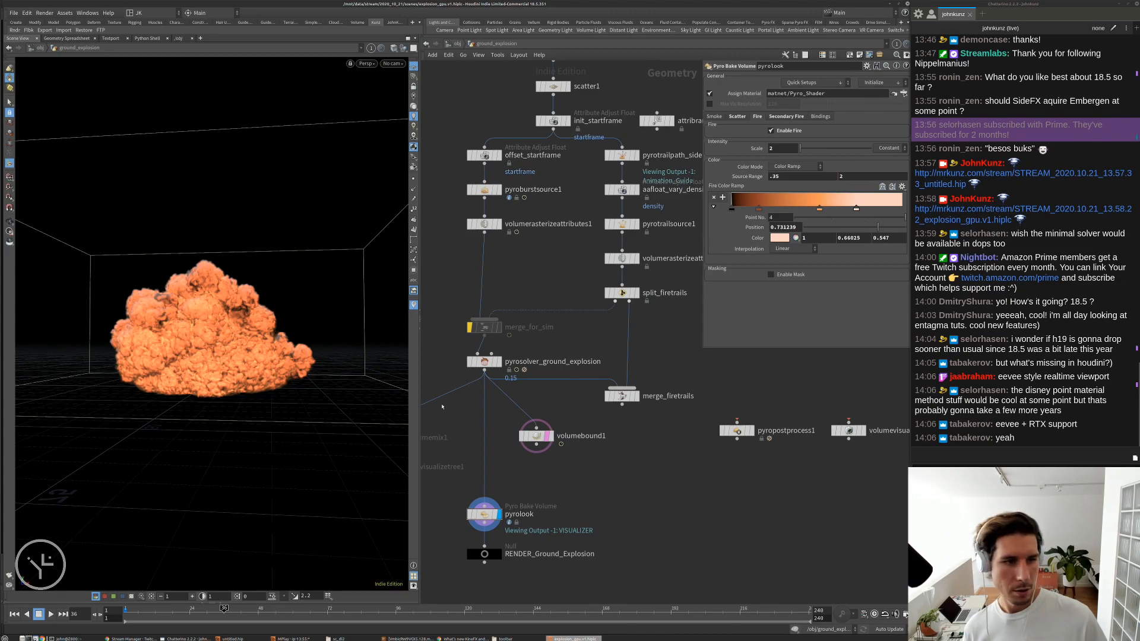
- Toggle Enable Fire off and on to compare the explosion with and without fire shading
click(778, 135)
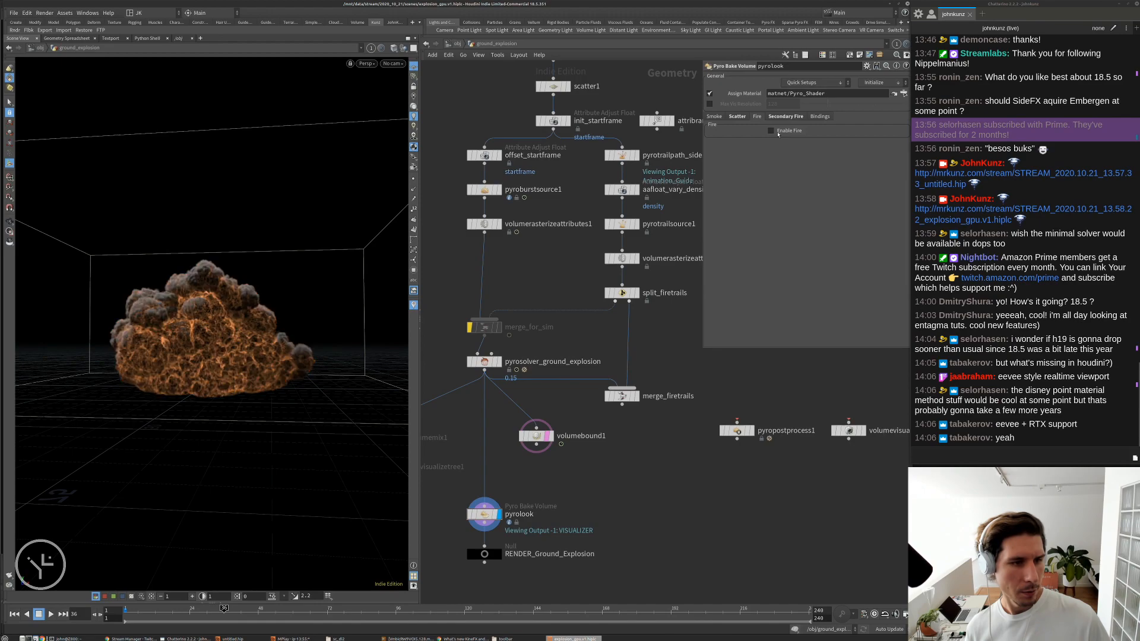
click(778, 134)
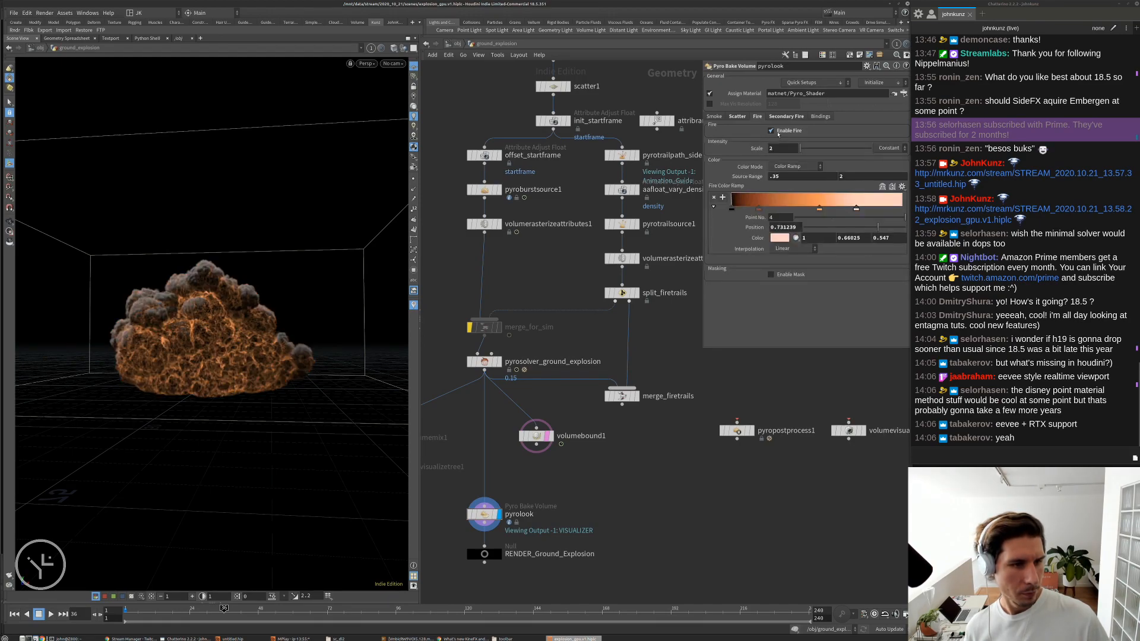
click(778, 134)
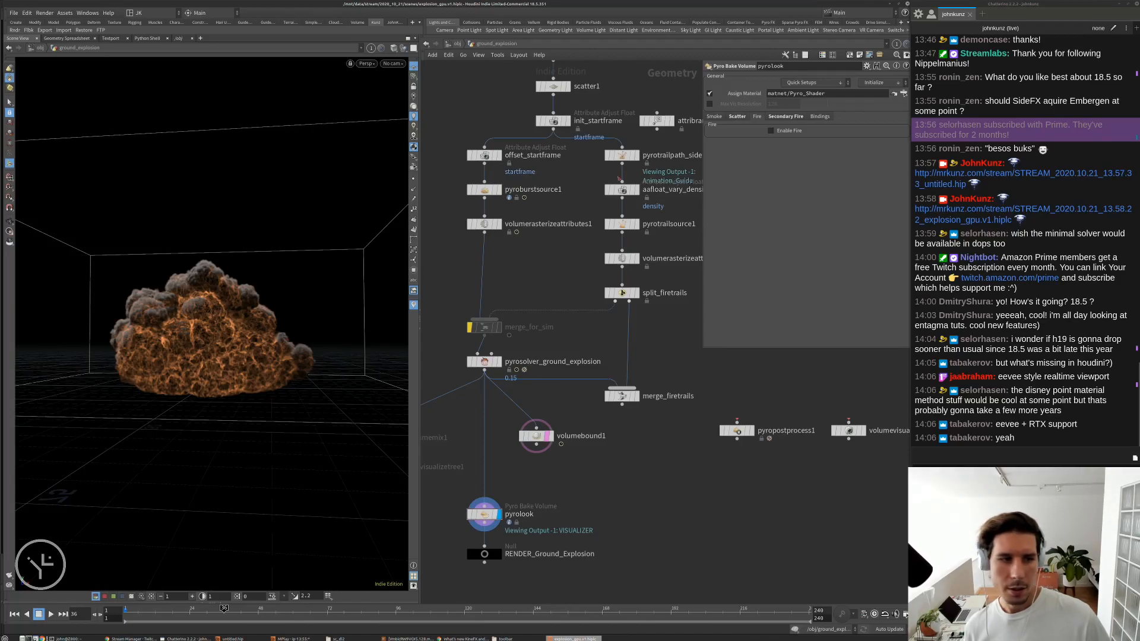
click(771, 131)
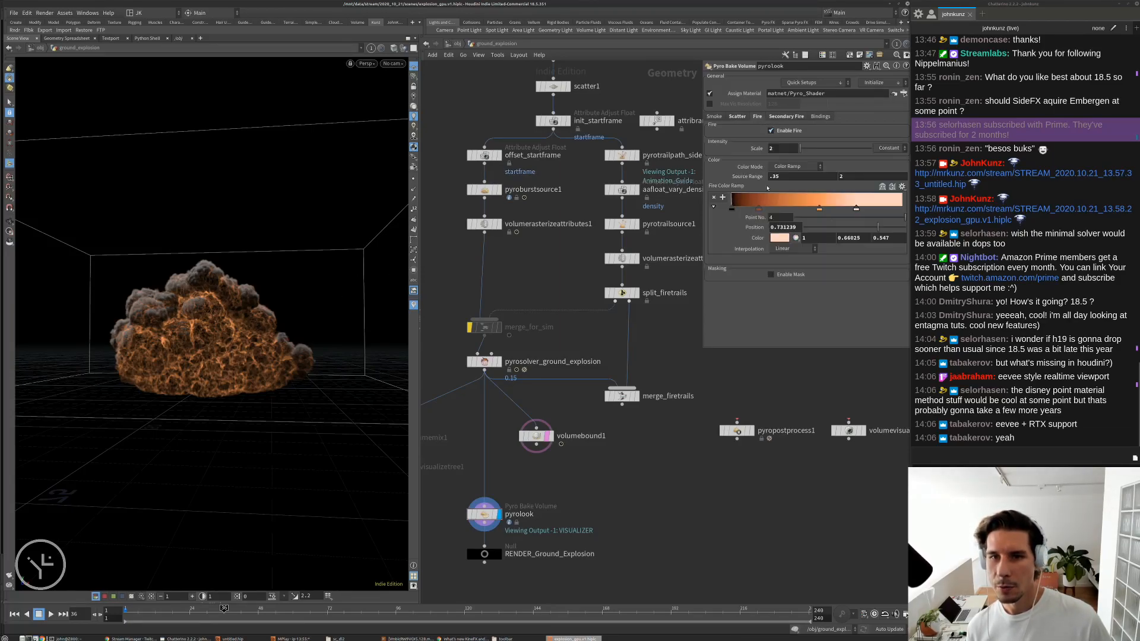
click(789, 149)
key(Return)
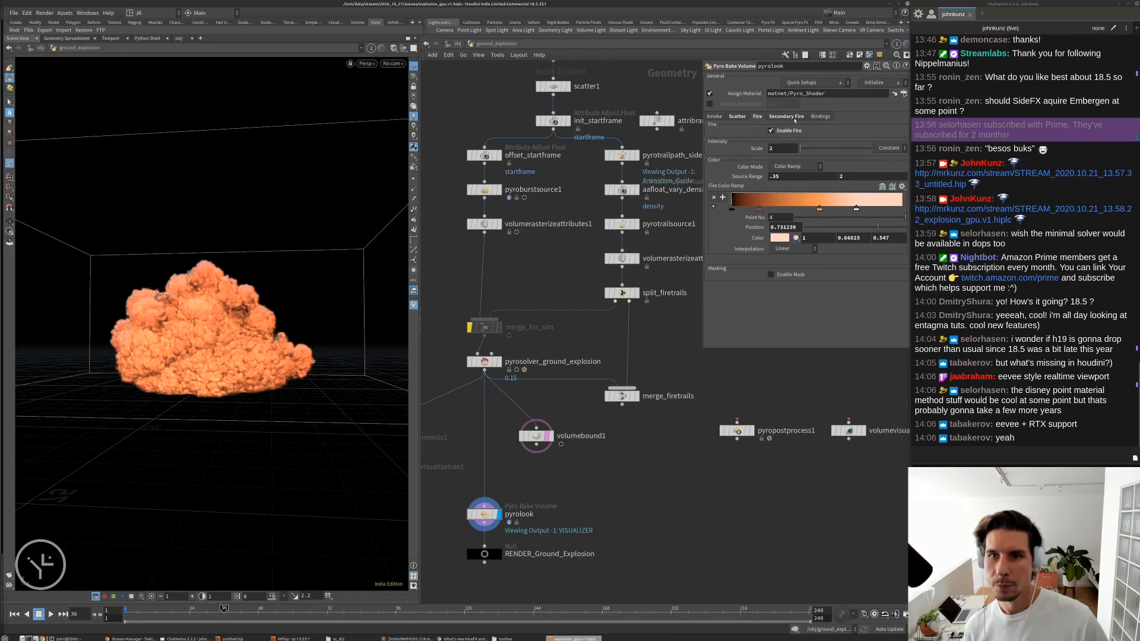
- Check which volumes are bound to pyrolook's fire intensity and colour, and return to the fire settings
click(821, 116)
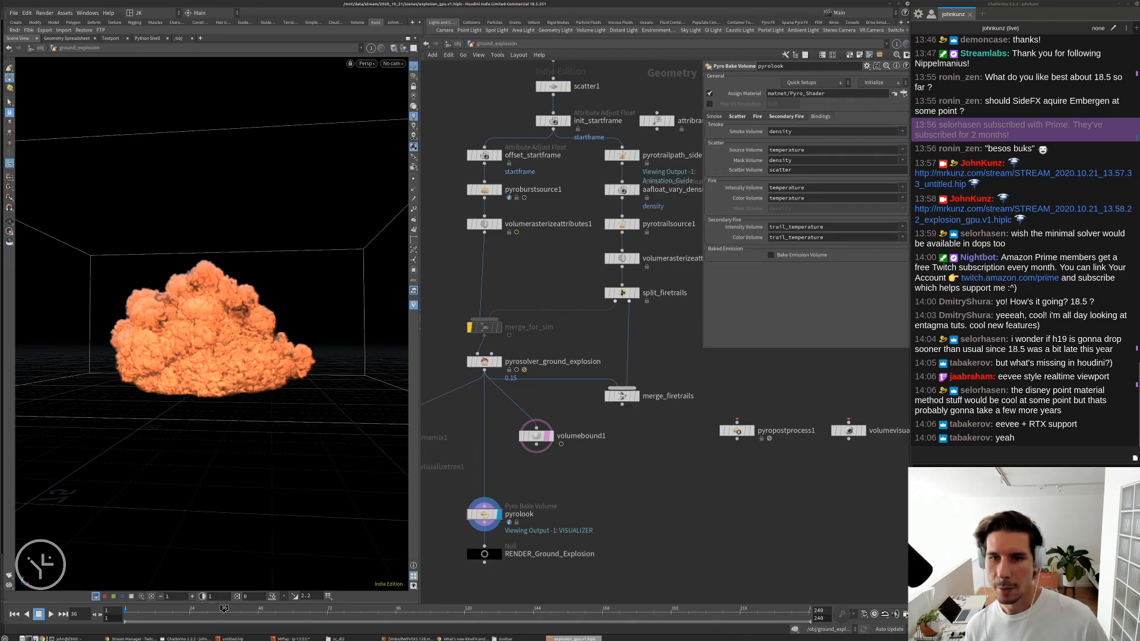
click(789, 117)
click(777, 148)
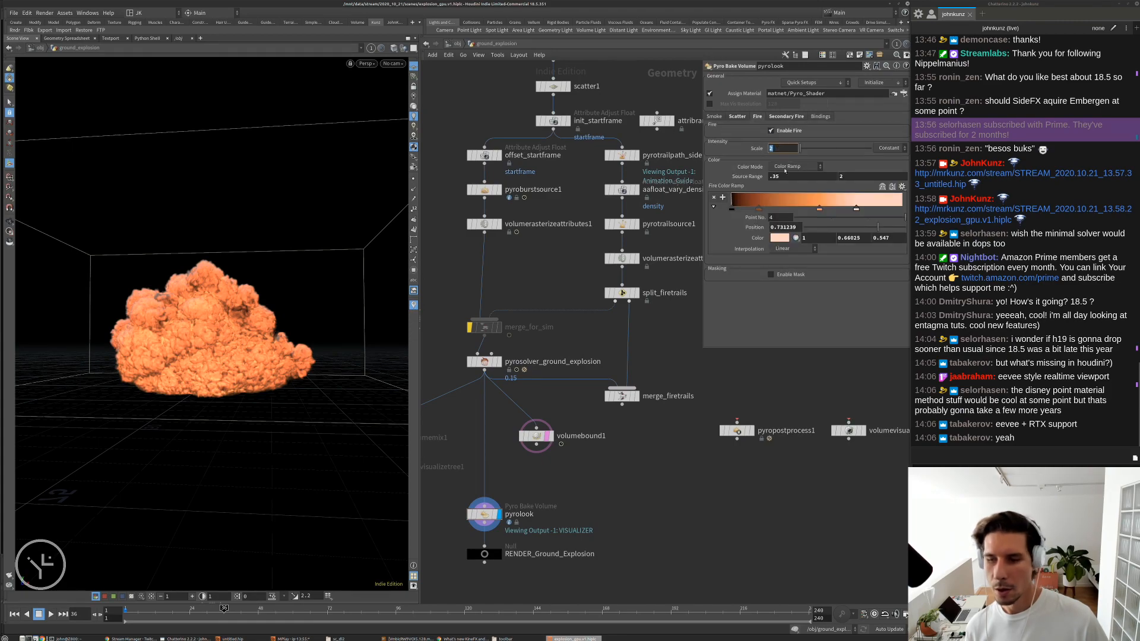
- Try 6 as the upper limit of the fire colour Source Range and raise it to 25
click(858, 175)
text(6)
key(Return)
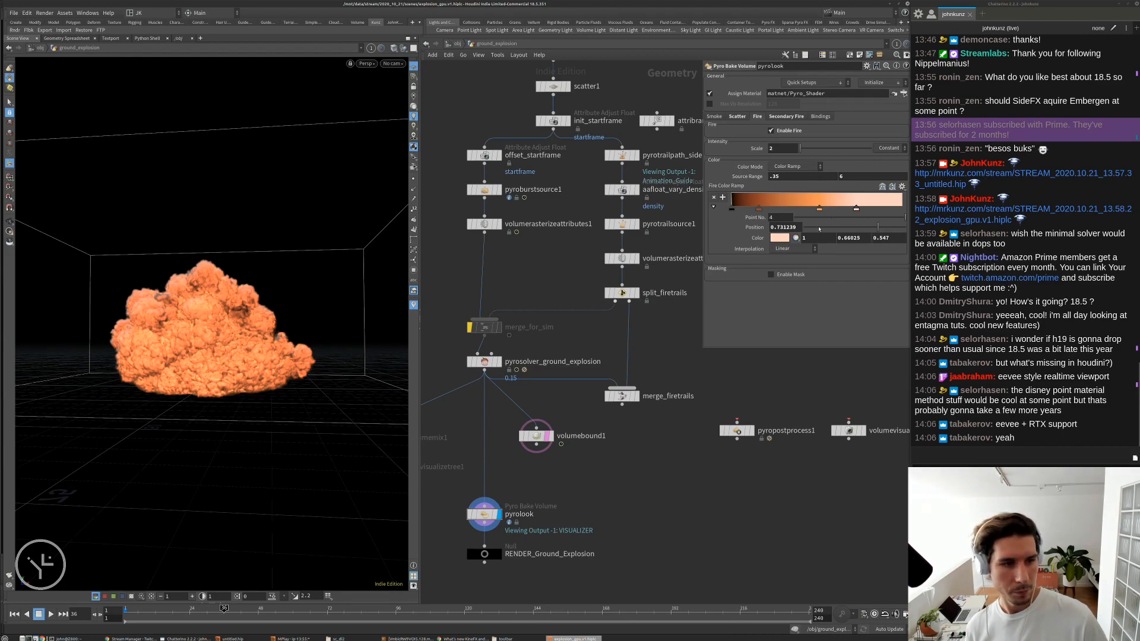
double_click(846, 177)
text(25)
key(Return)
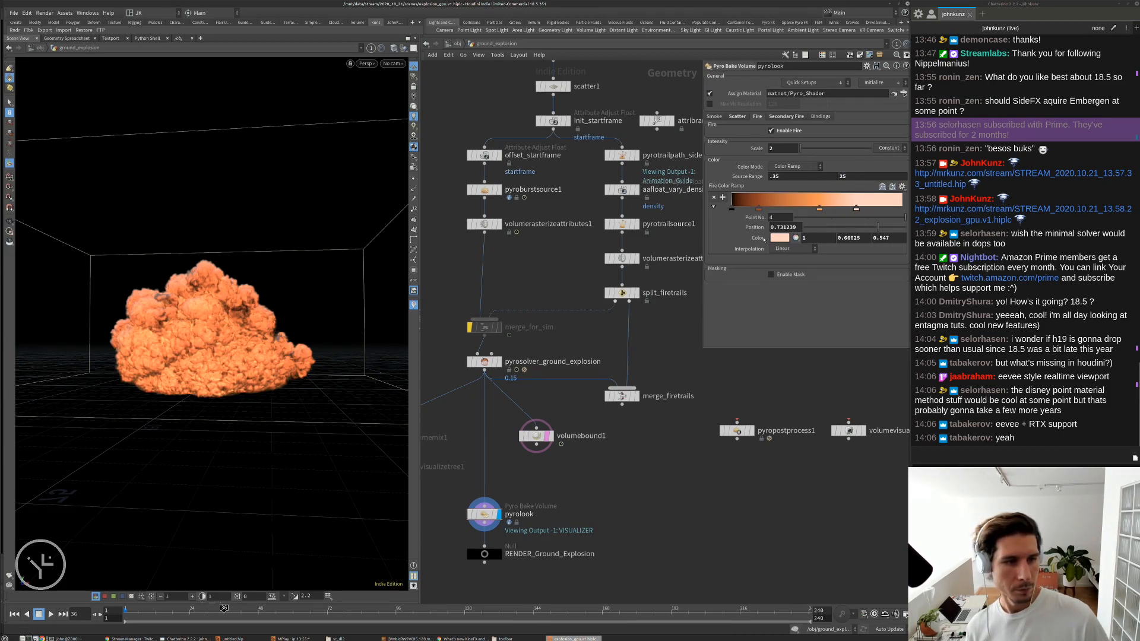
- Try 5 as the lower limit of the fire colour Source Range and reduce it to 2
double_click(775, 177)
text(5)
key(Return)
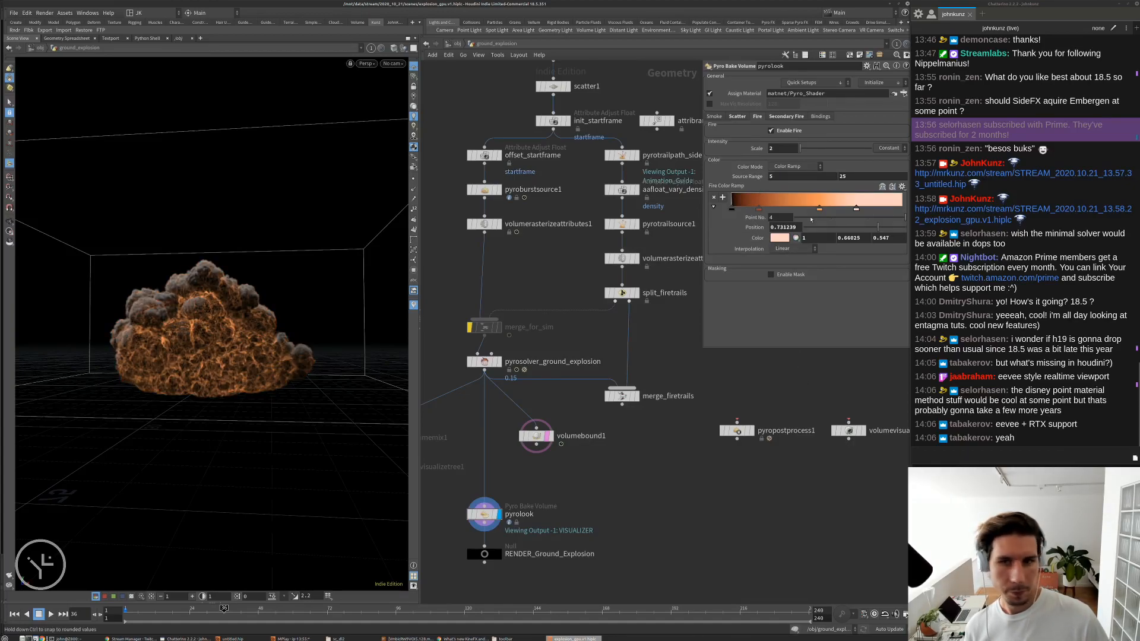
double_click(775, 177)
text(2)
key(Return)
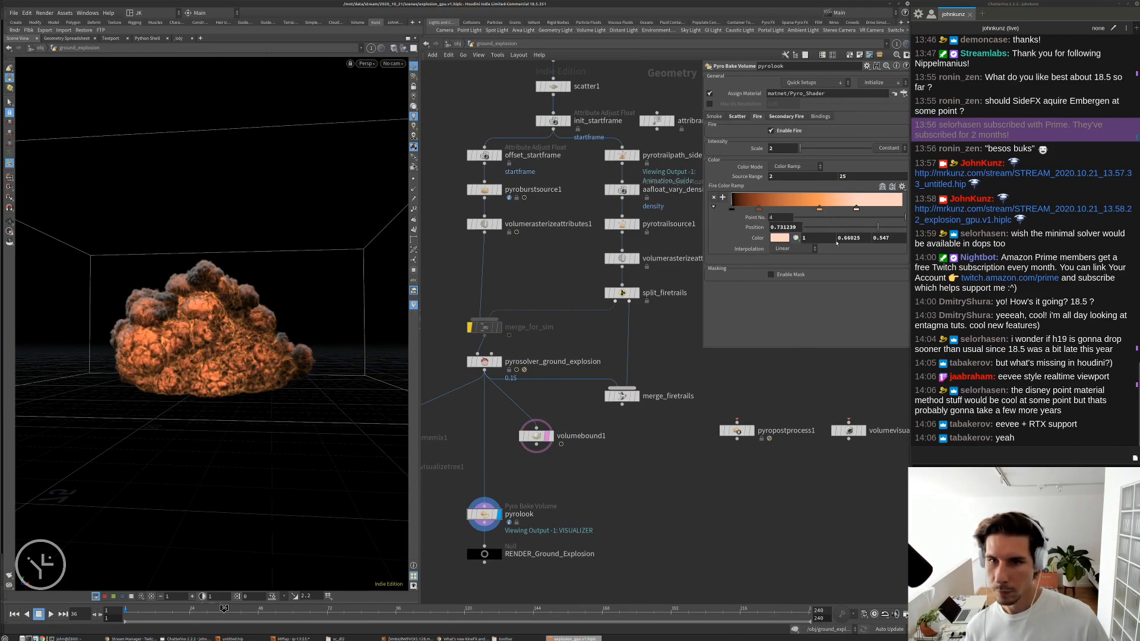
- Try 25, 35 and 15 as pyrolook's fire intensity Scale and inspect the explosion
click(787, 149)
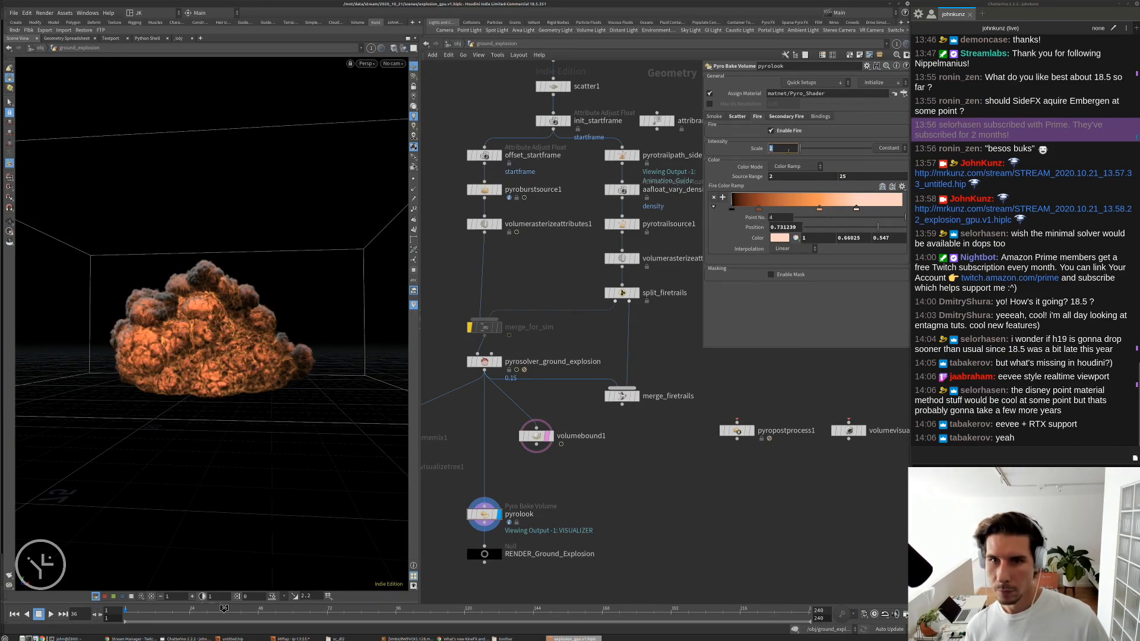
text(25)
key(Return)
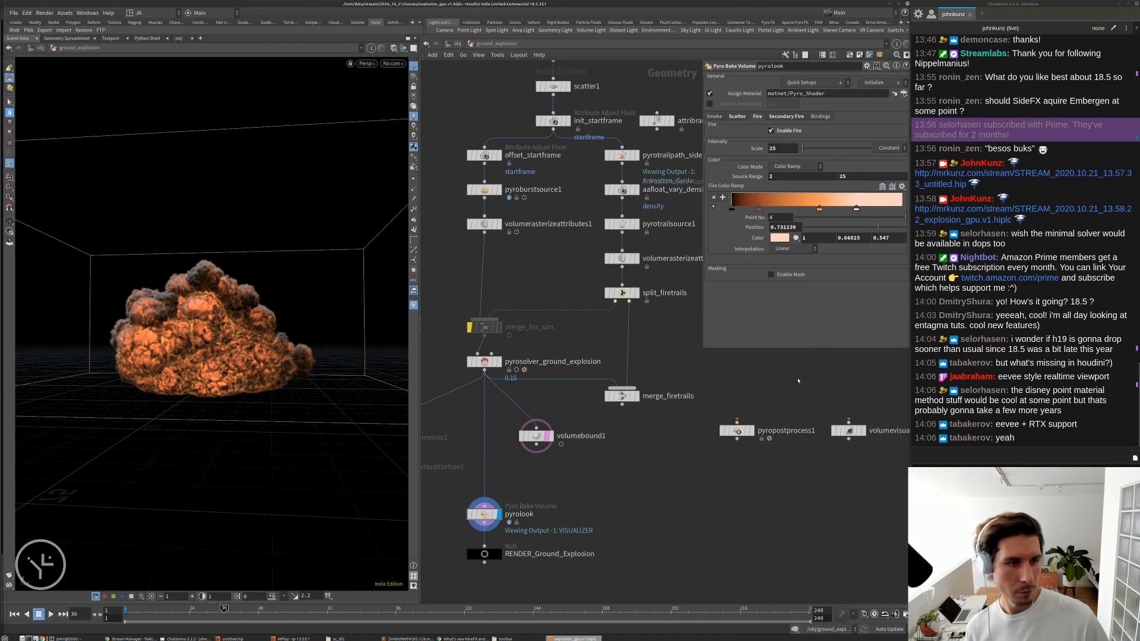
mouse_move(261, 238)
alt+mouse_down()
mouse_move(279, 311)
mouse_move(264, 238)
alt+mouse_up()
double_click(782, 149)
text(35)
key(Return)
double_click(782, 148)
text(15)
key(Return)
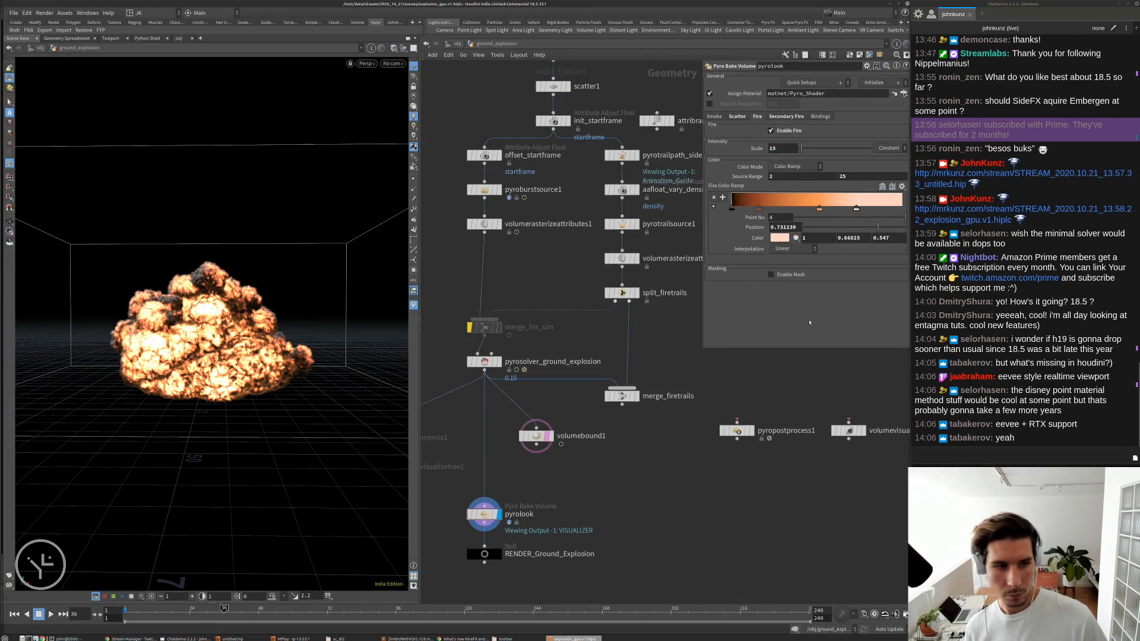
alt+drag(255, 350, 296, 339)
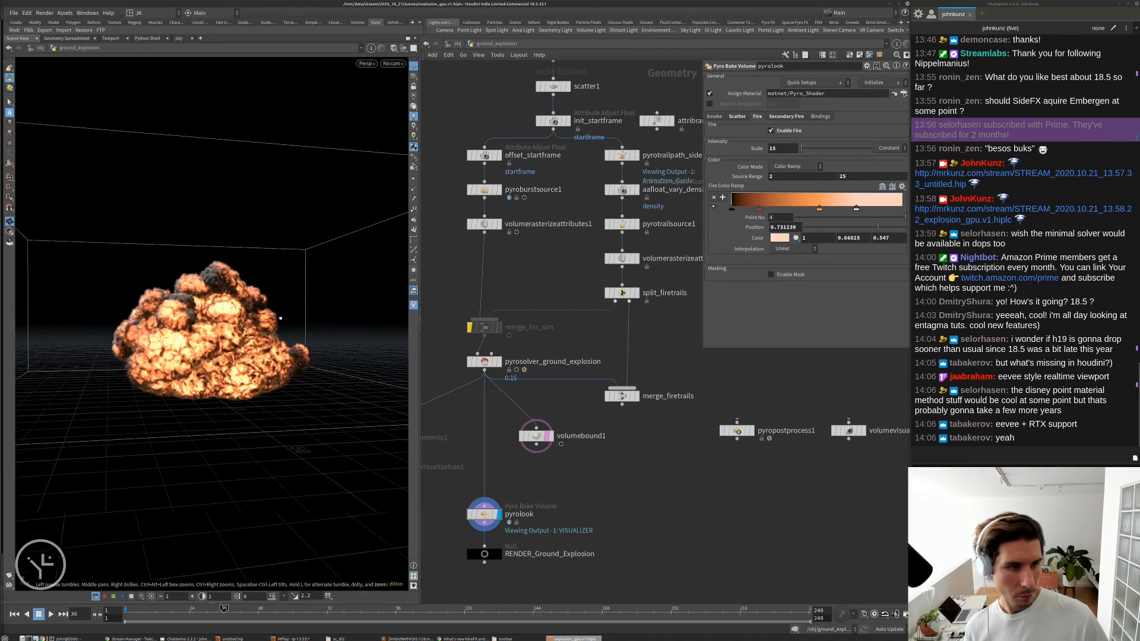
alt+right_drag(297, 339, 256, 332)
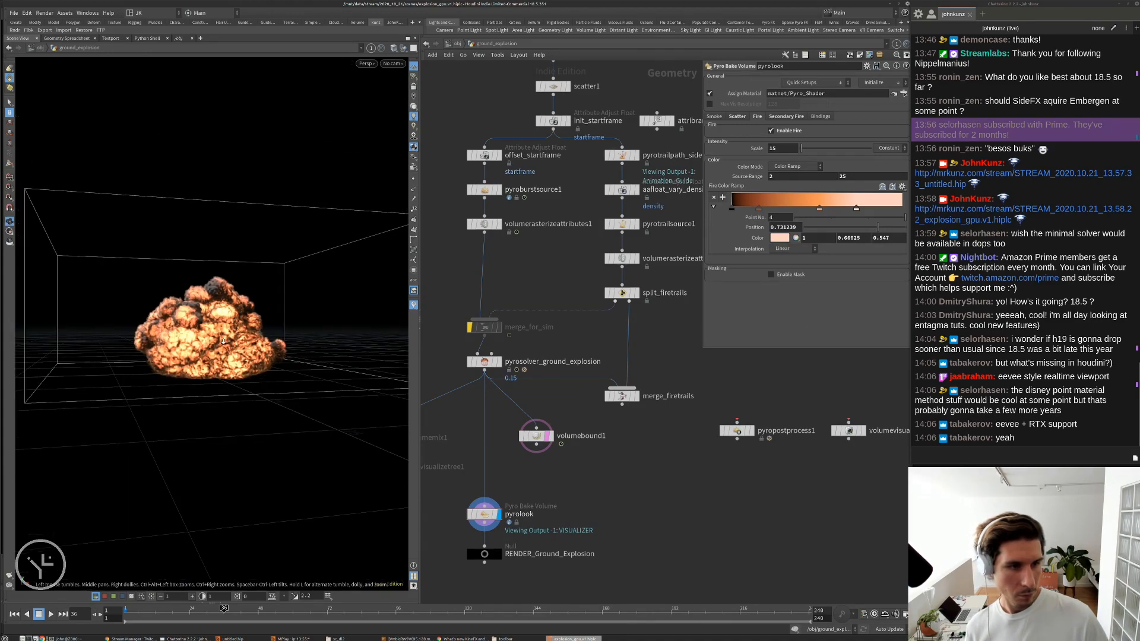
- Try 7 as pyrolook's fire intensity Scale and raise it to 12
click(778, 132)
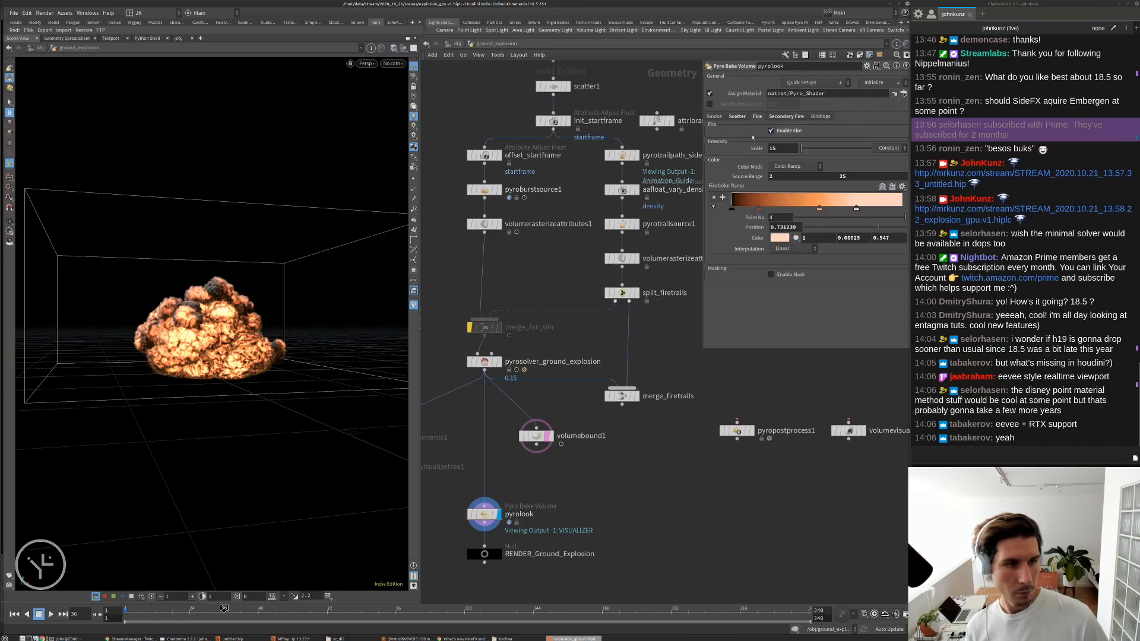
double_click(782, 148)
text(7)
key(Return)
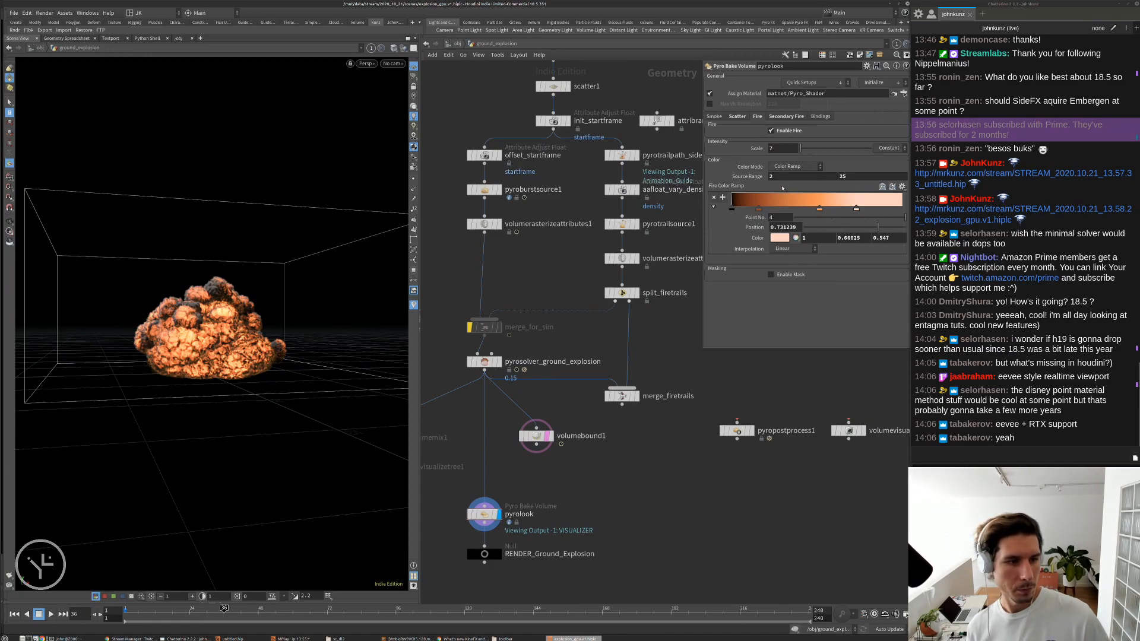
double_click(777, 149)
text(12)
key(Return)
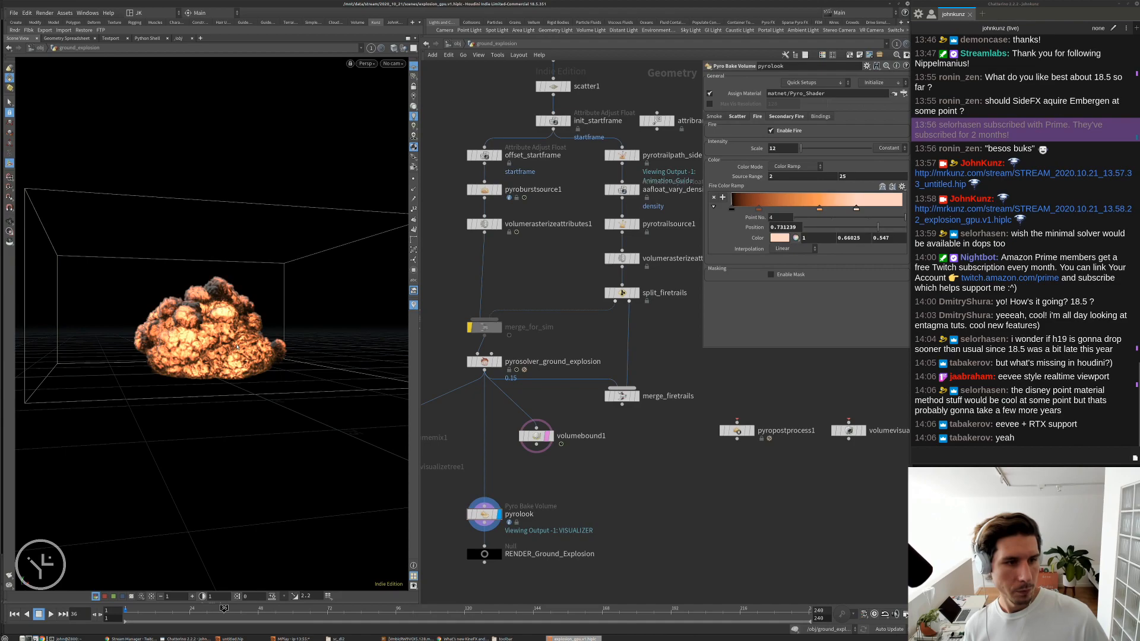
- Set pyrolook's scatter intensity Scale to 135 and toggle Enable Scatter off and on to compare the shading
click(737, 116)
double_click(779, 147)
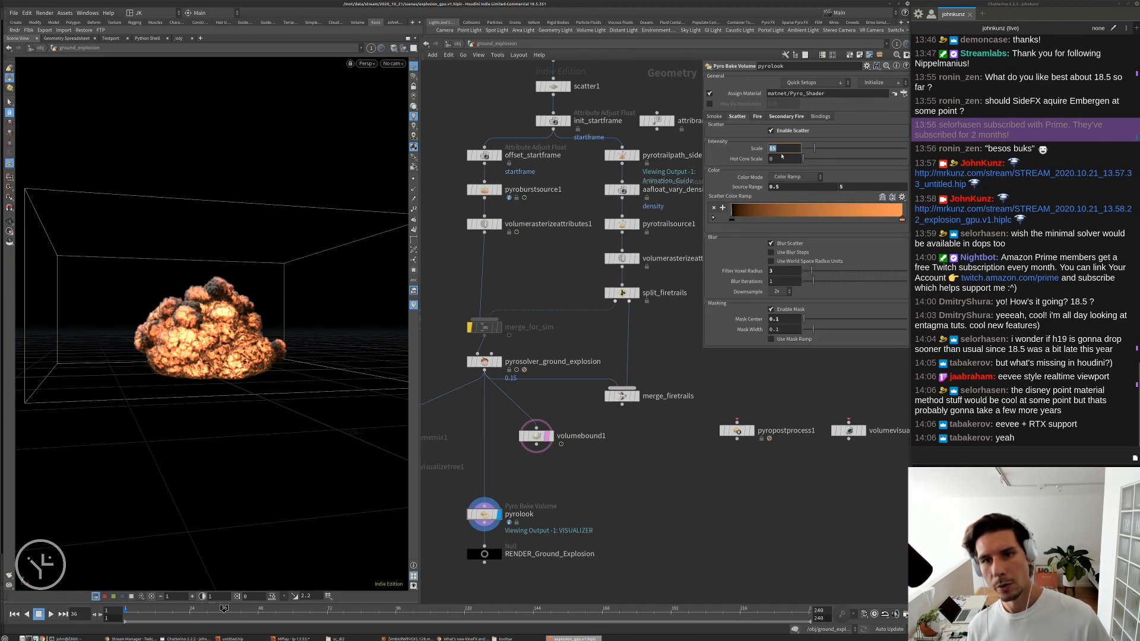
click(774, 149)
key(Return)
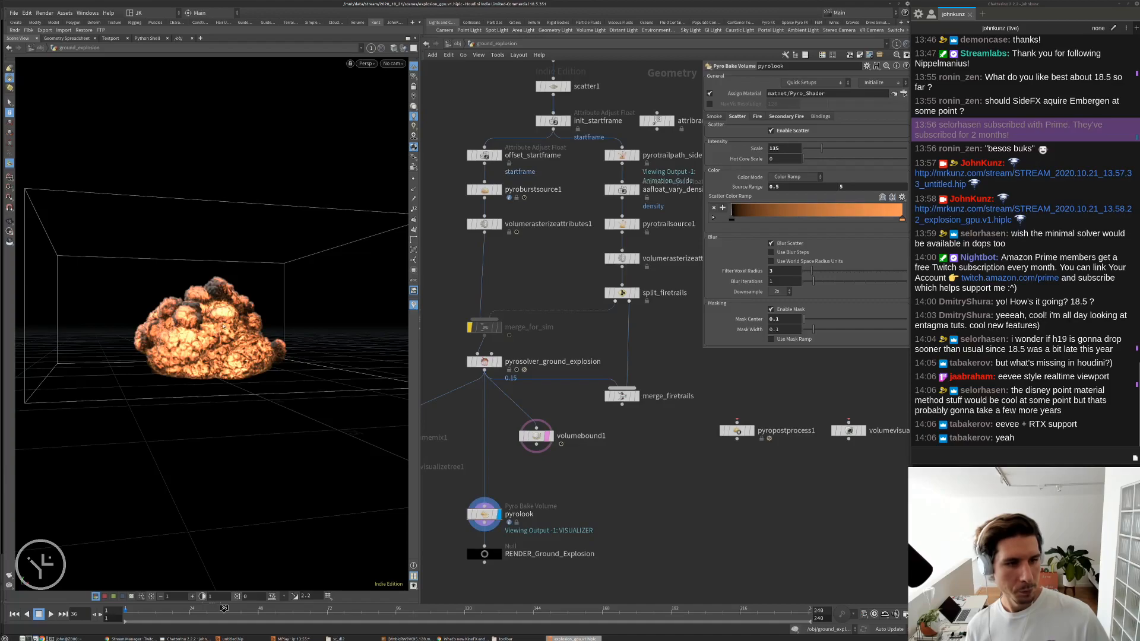
click(792, 131)
click(791, 131)
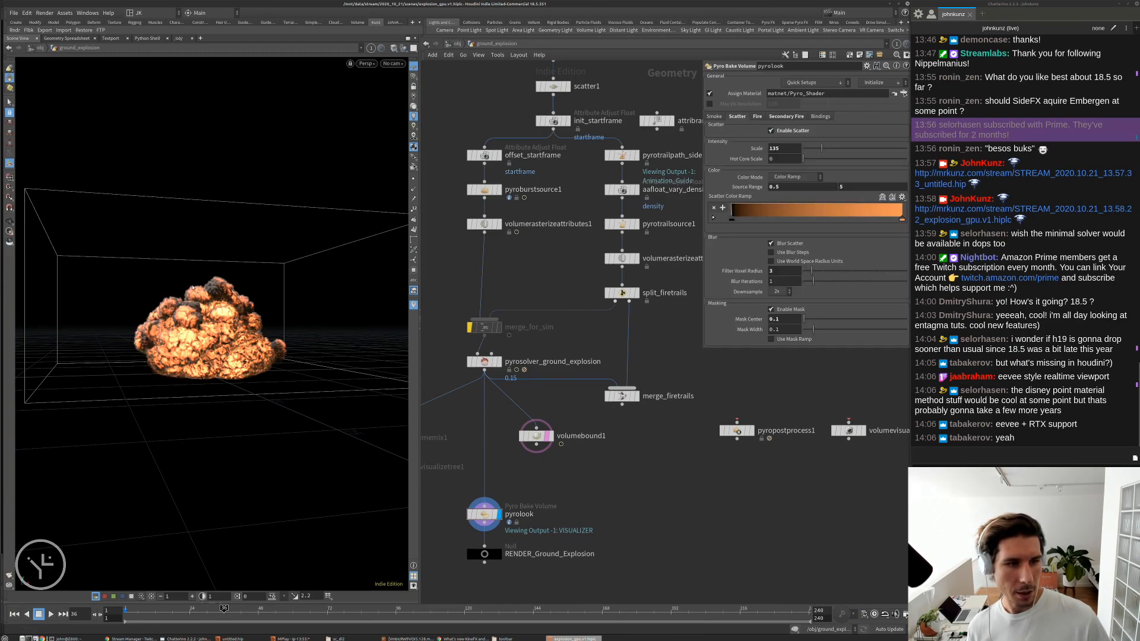
- Return to the first frame and review the solving, simulation, sourcing and look settings of pyrosolver_ground_explosion
drag(333, 333, 314, 304)
middle_drag(609, 485, 628, 452)
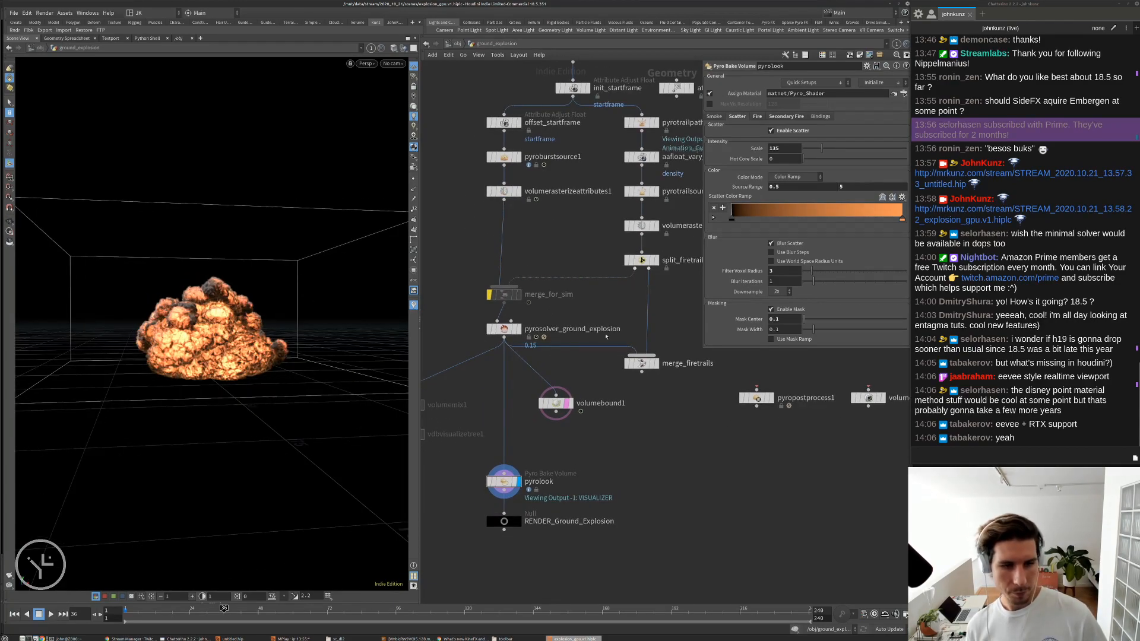
key(ctrl+Up)
click(504, 330)
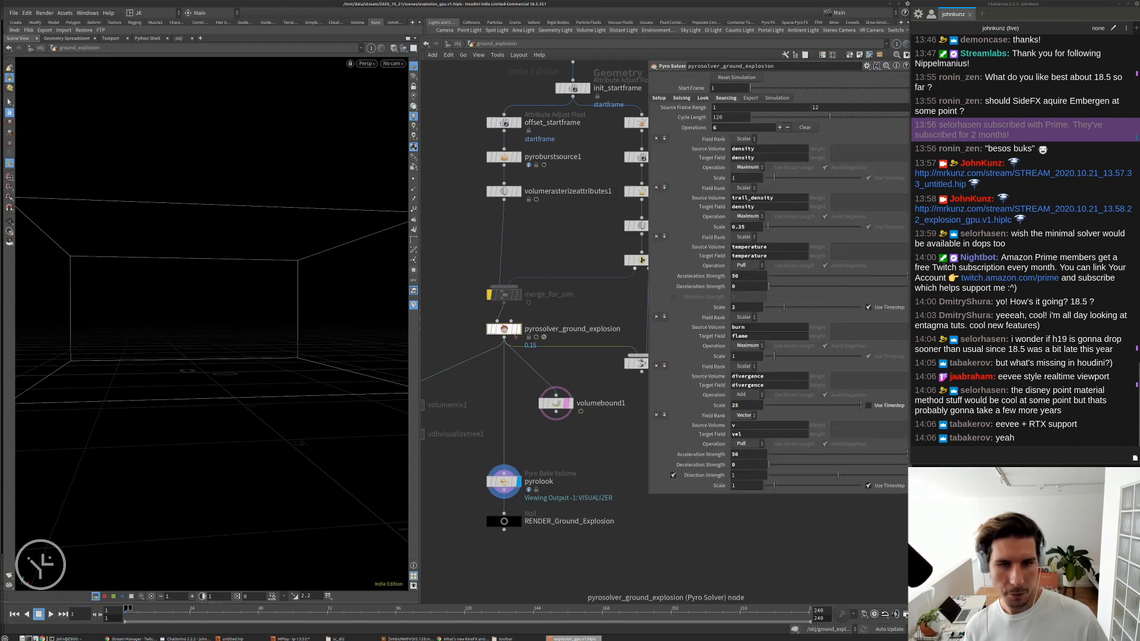
click(705, 99)
click(682, 98)
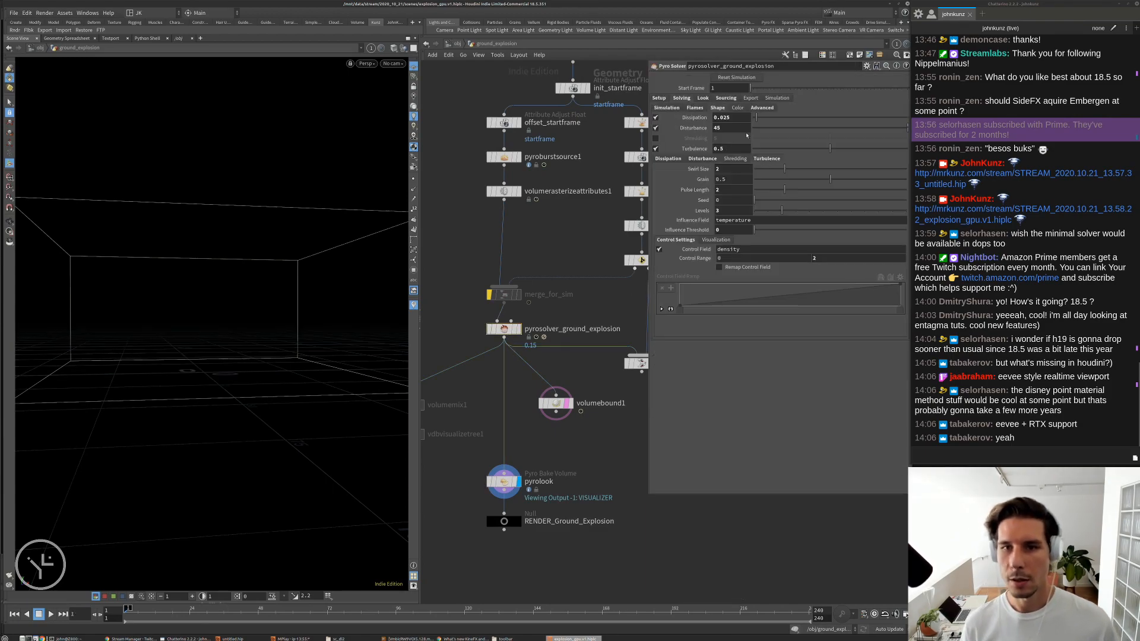
click(754, 108)
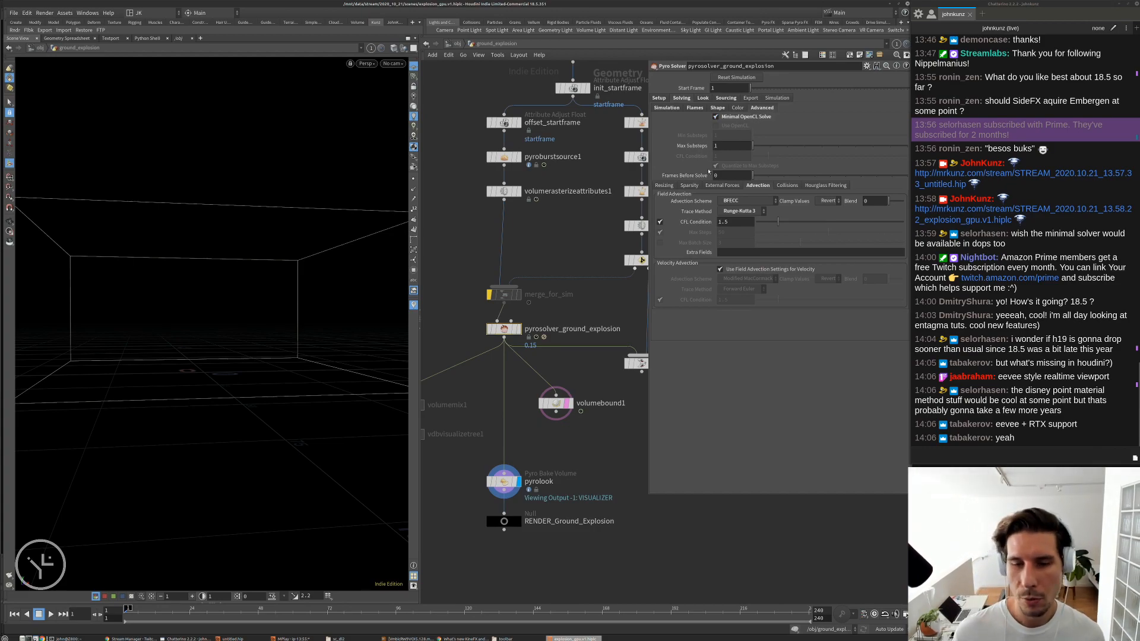
click(776, 98)
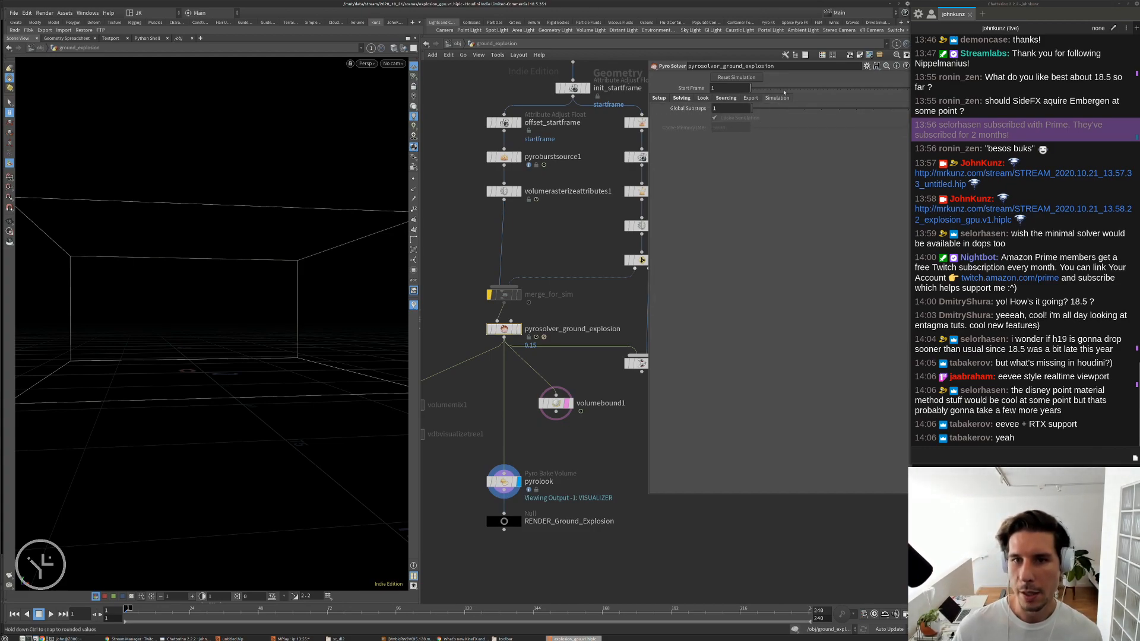
click(725, 98)
click(704, 99)
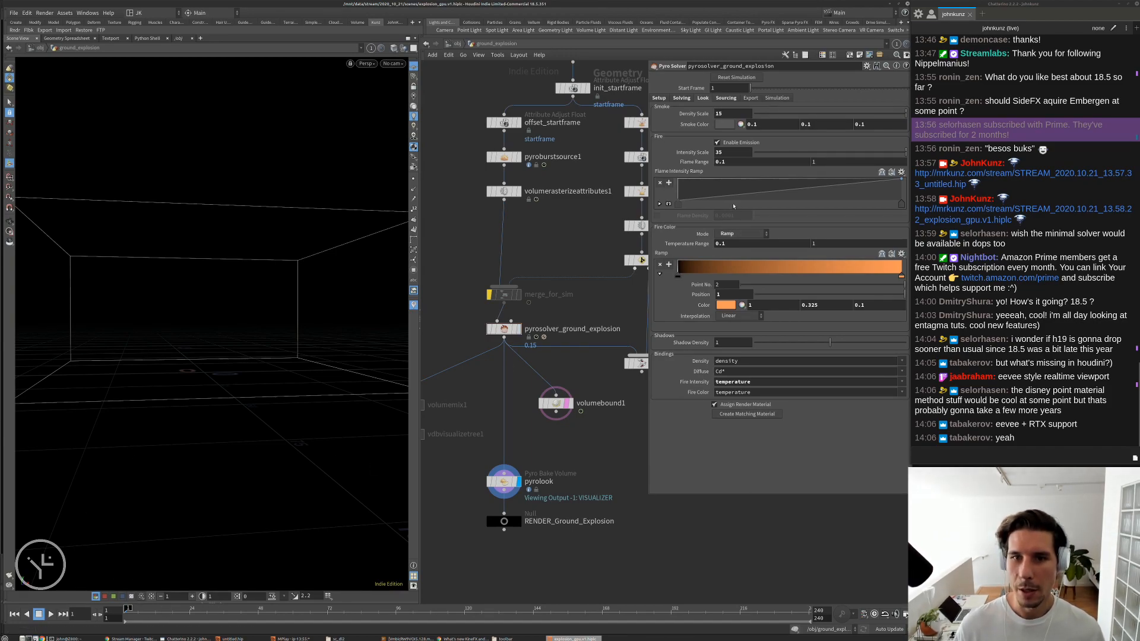
- Set the Max Size of pyrosolver_ground_explosion to 50, 75, 50
middle_drag(560, 258, 575, 232)
click(520, 303)
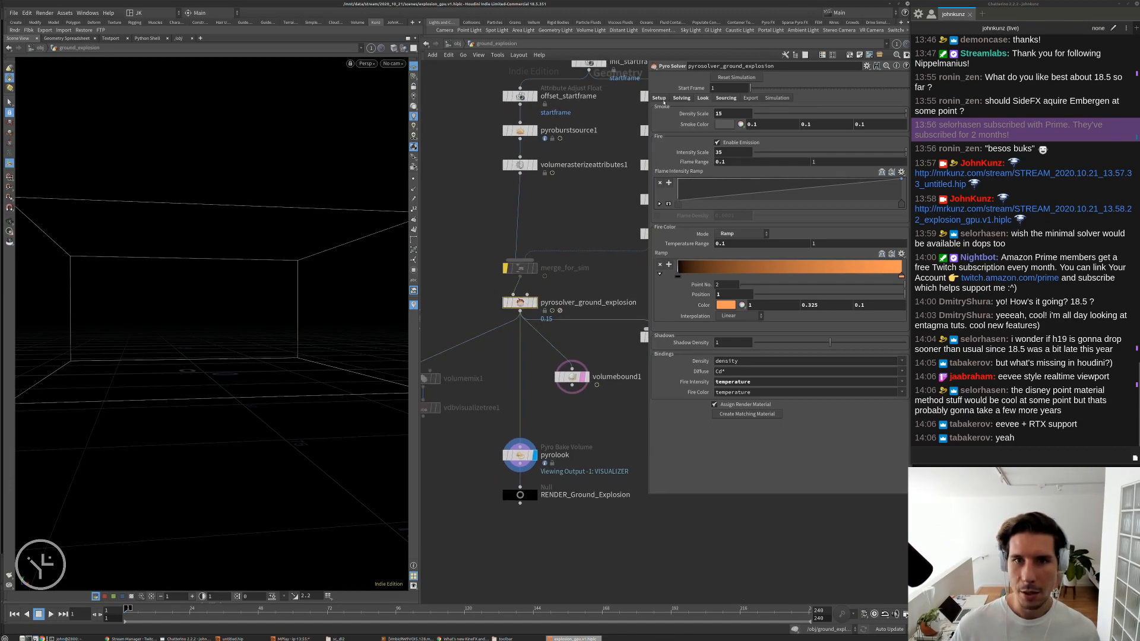
click(659, 98)
click(726, 126)
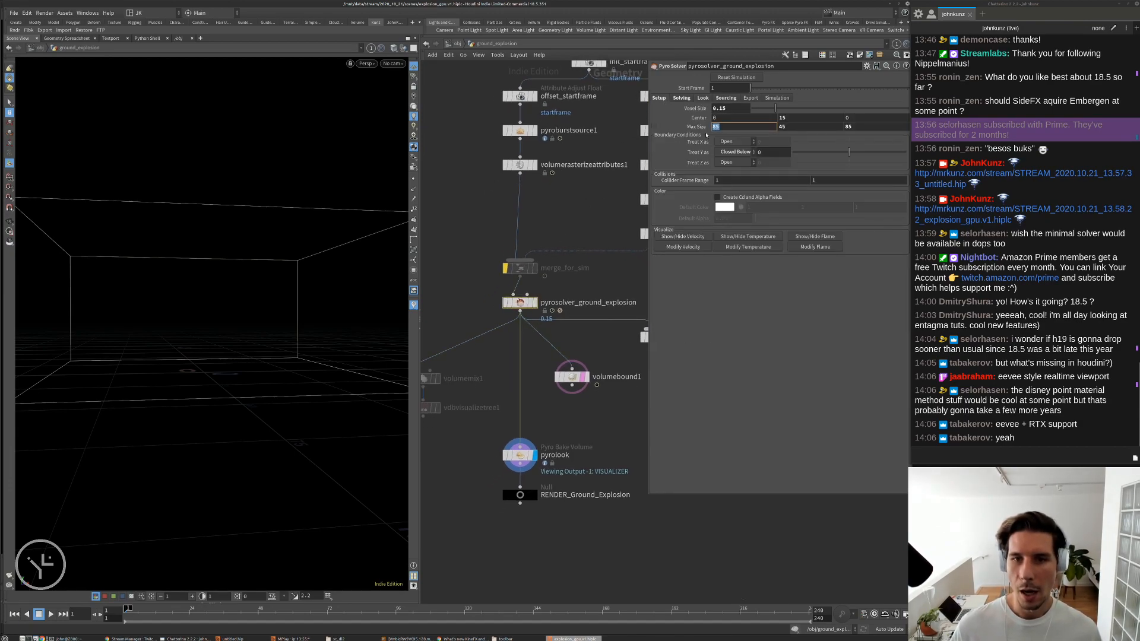
text(4)
double_click(731, 127)
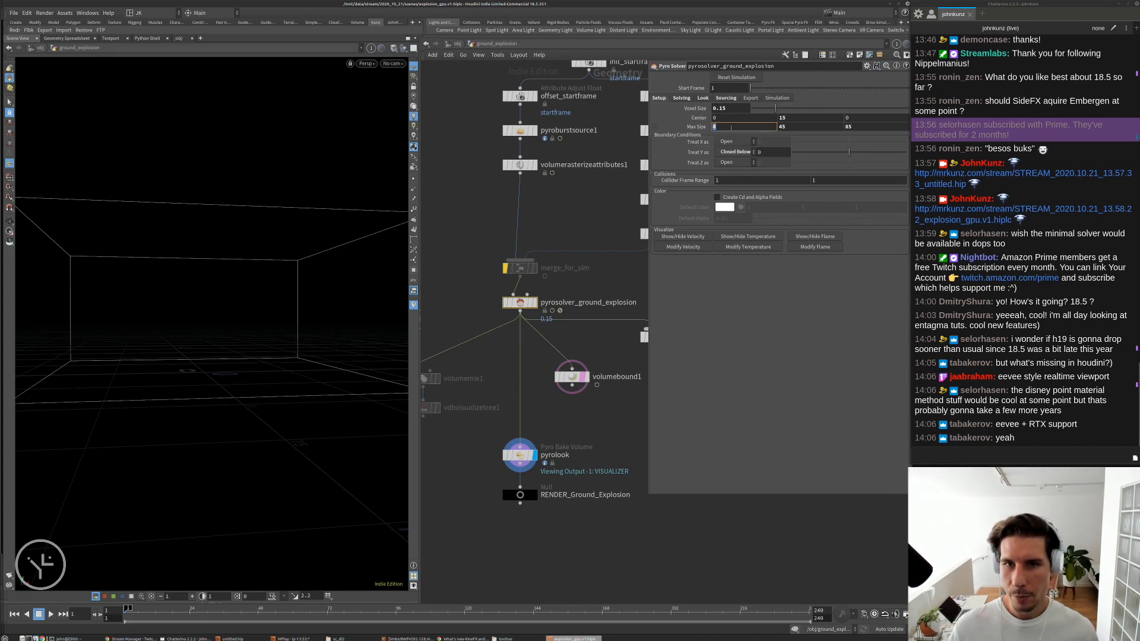
text(50)
click(888, 125)
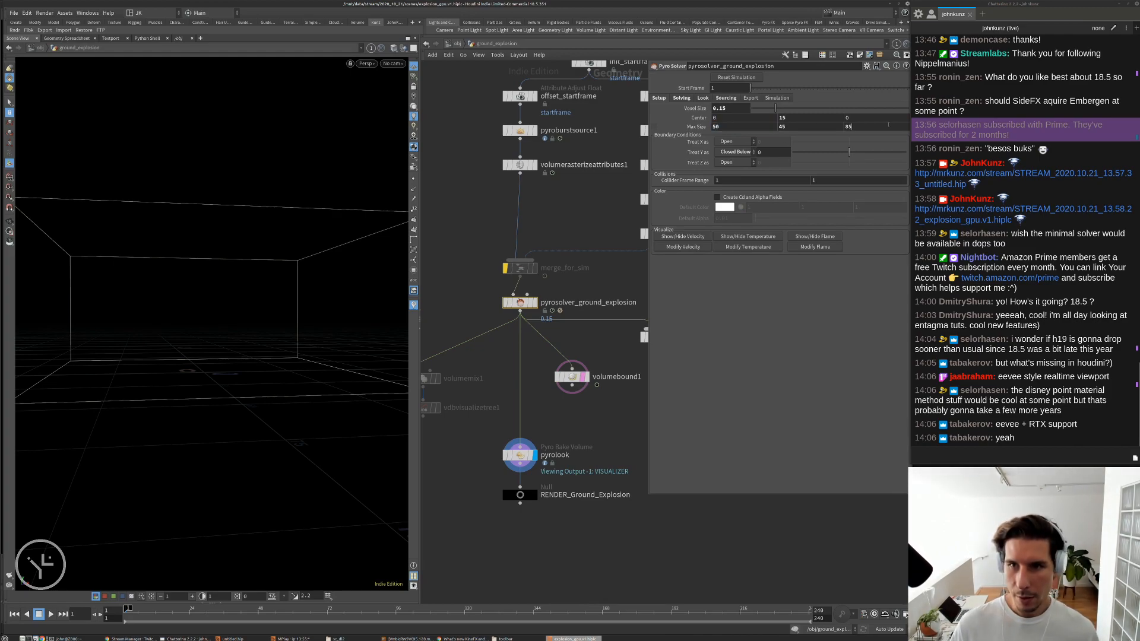
key(BackSpace)
key(BackSpace)
text(50)
double_click(787, 127)
text(75)
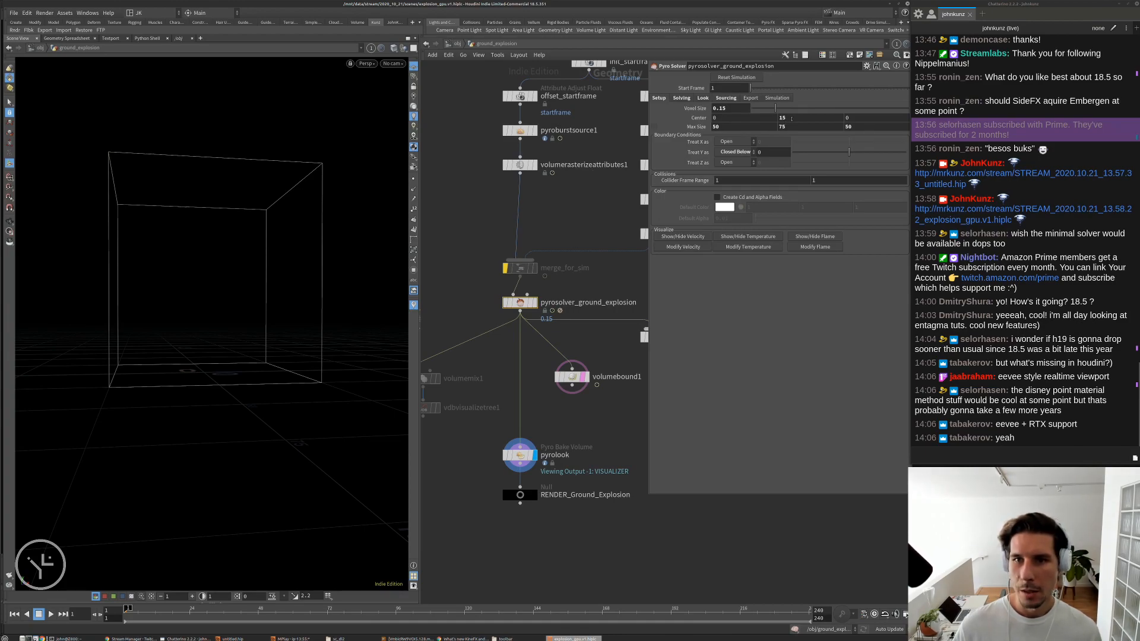
double_click(716, 127)
click(743, 381)
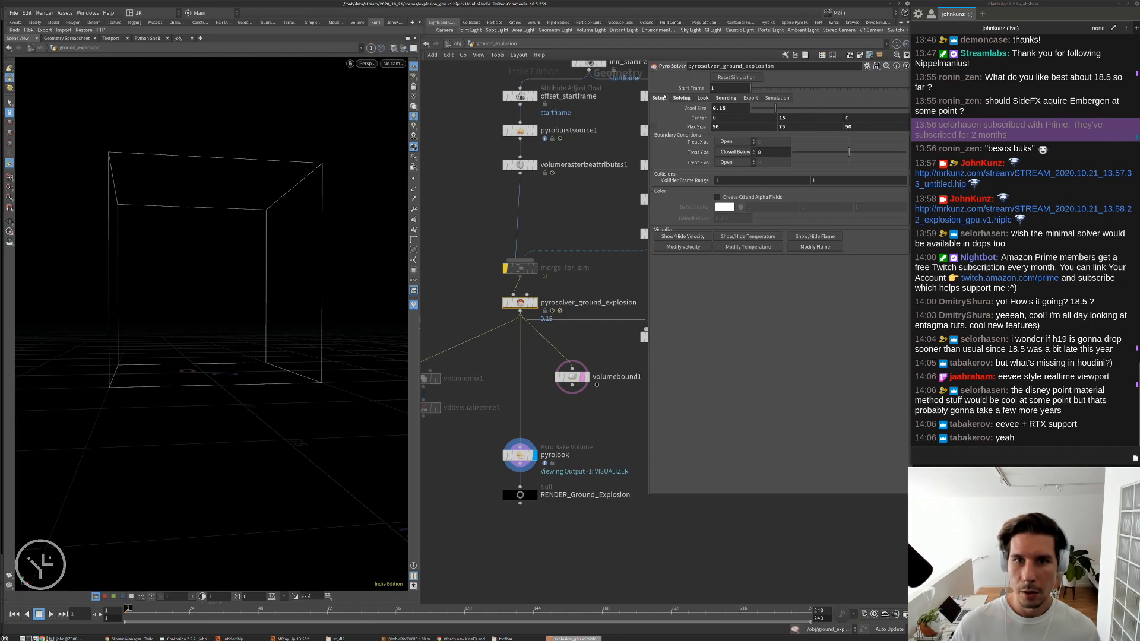
- Refine the pyro solver's Voxel Size to 0.125
click(722, 110)
text(2)
key(Return)
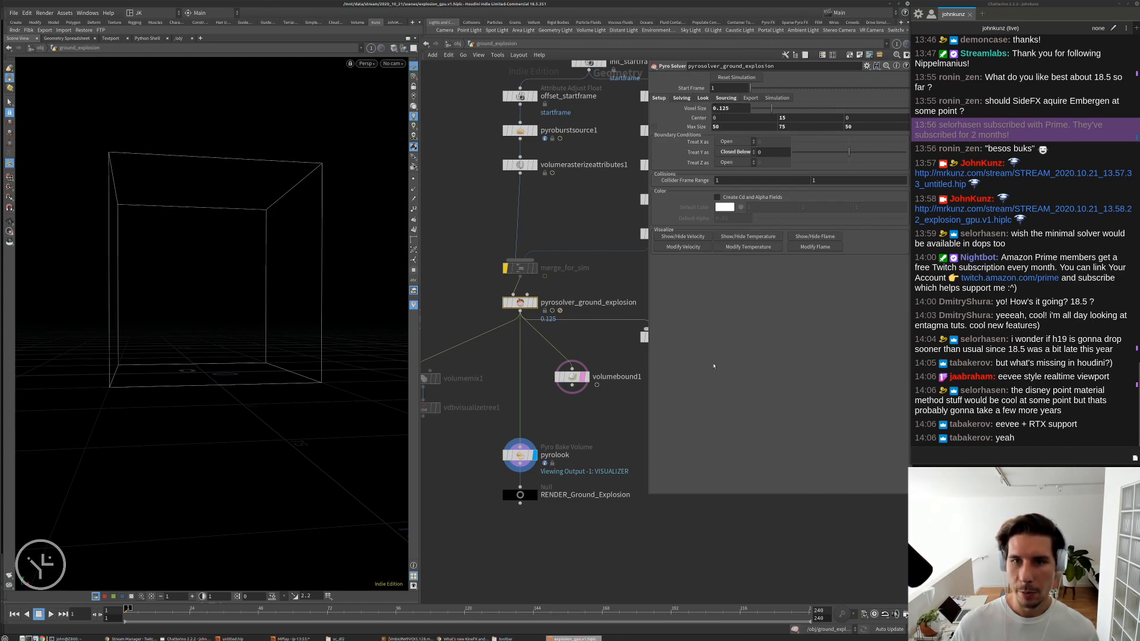
- Frame the simulation container in the viewport and start a flipbook to MPlay up to frame 240
middle_drag(567, 250, 564, 238)
alt+right_drag(260, 257, 326, 257)
alt+middle_drag(326, 257, 324, 261)
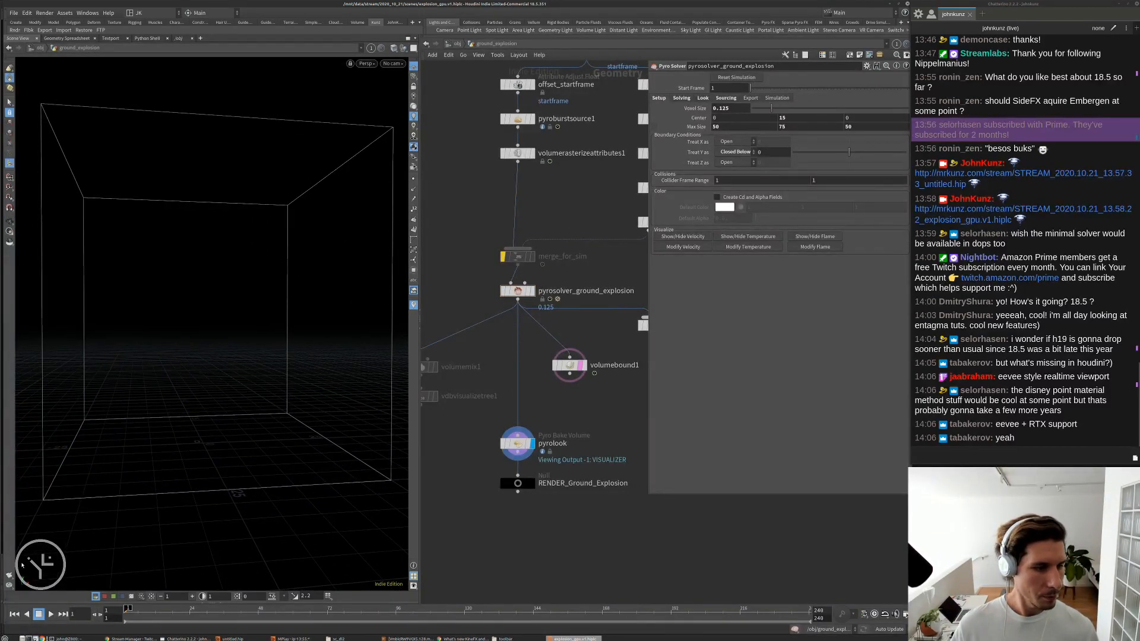
click(9, 574)
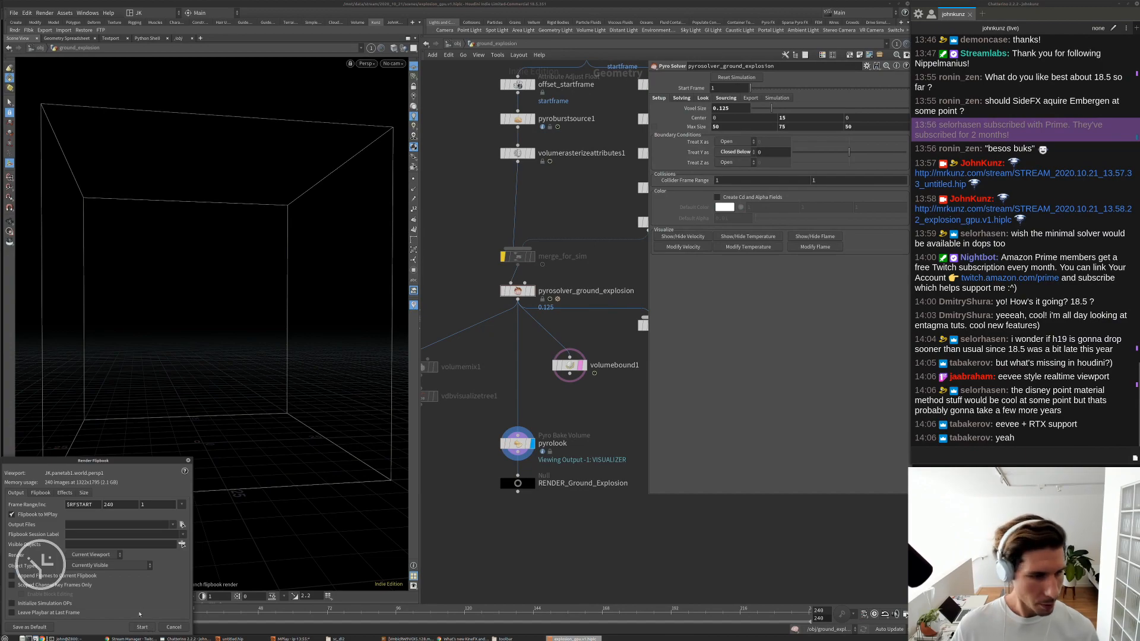
click(84, 493)
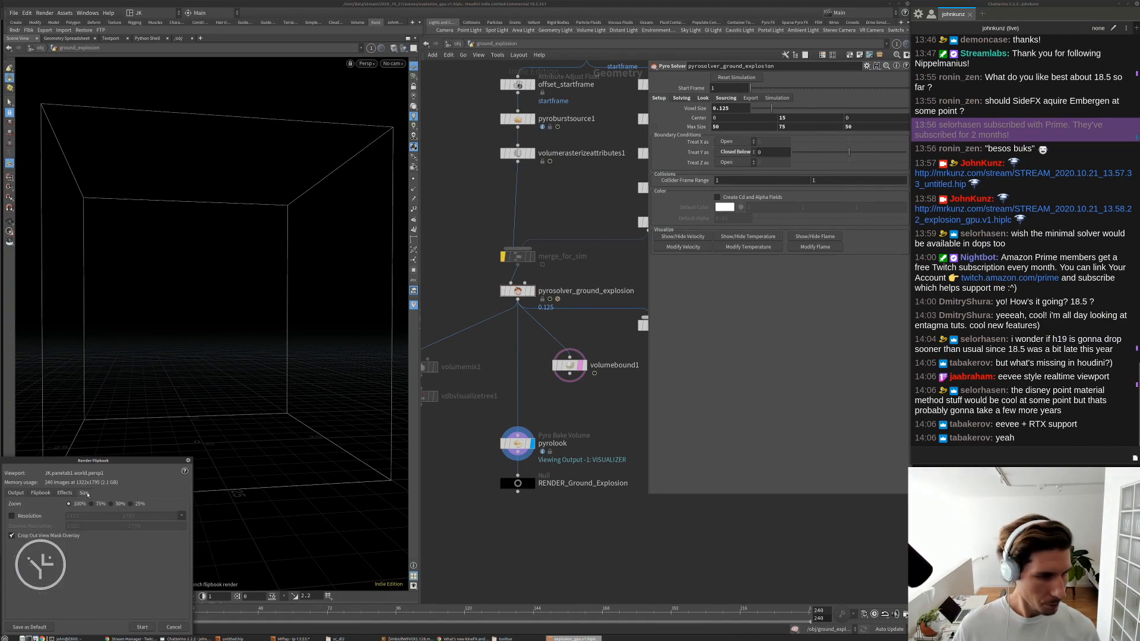
click(142, 627)
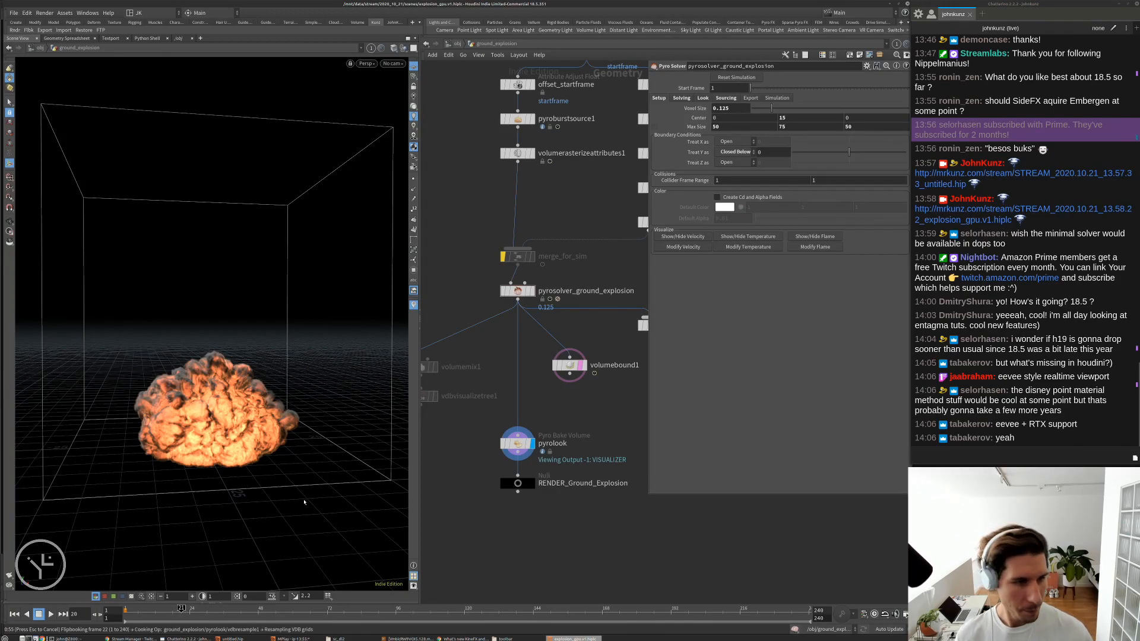
- Check the explosion frames flipbooked so far in MPlay
click(308, 639)
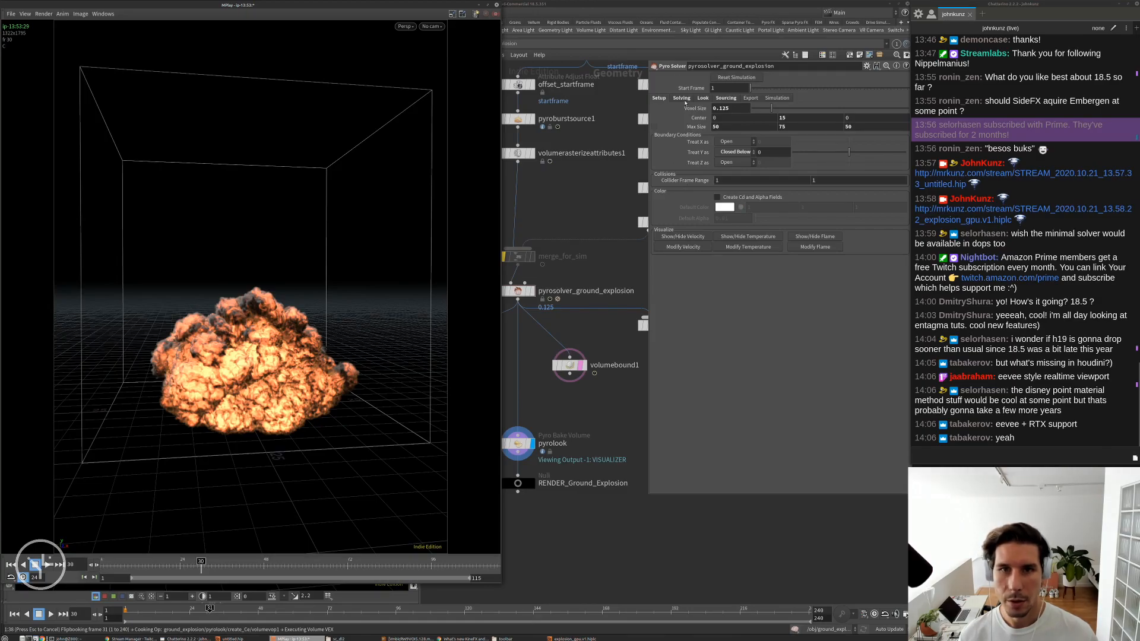
click(585, 205)
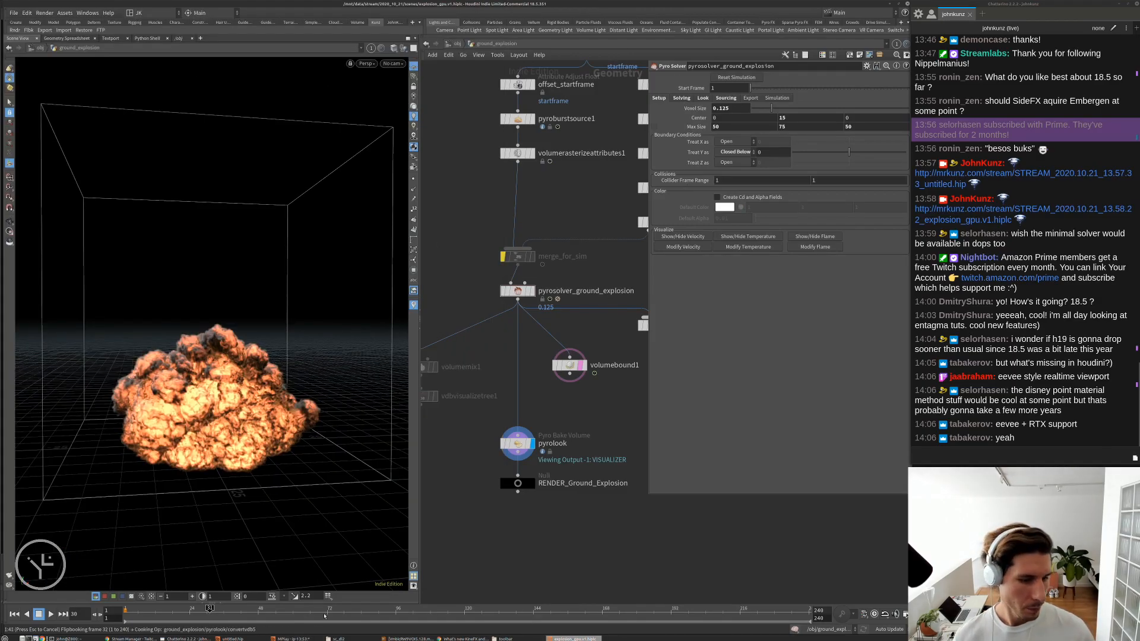
click(294, 639)
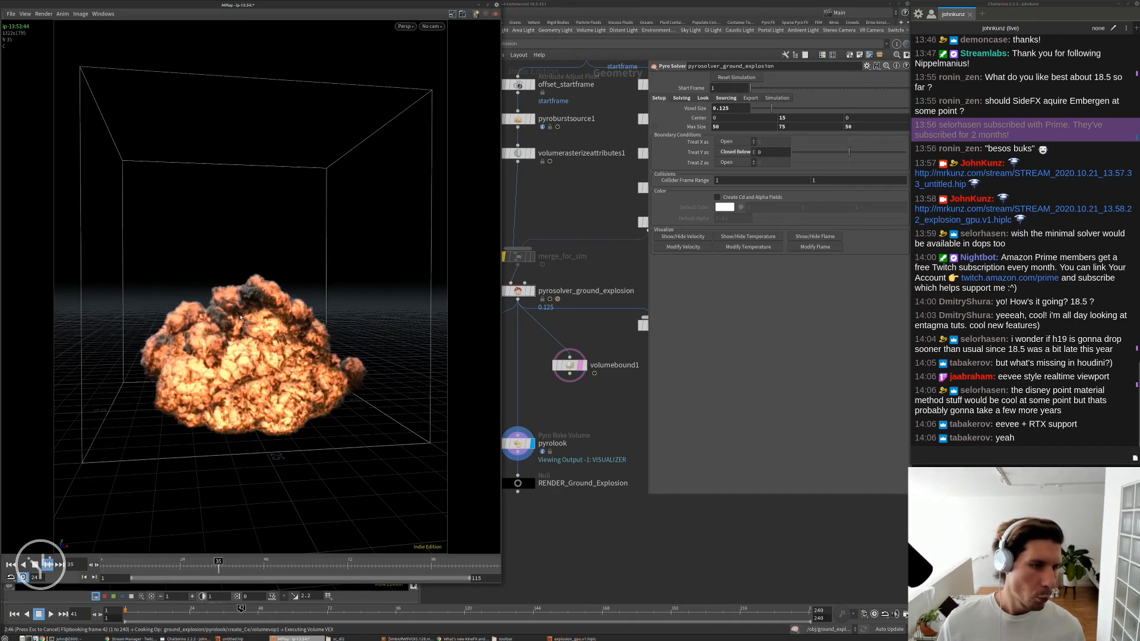
click(35, 564)
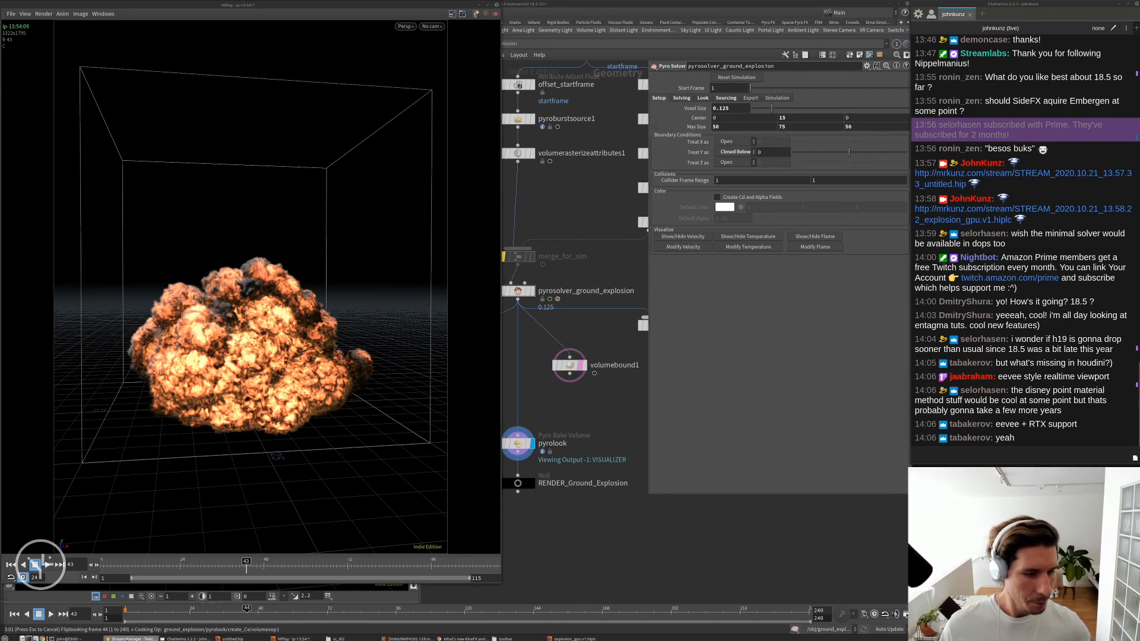
- Switch to the Chrome browser, open the SideFX Content Library and resize the window to sit beside the flipbook
click(466, 638)
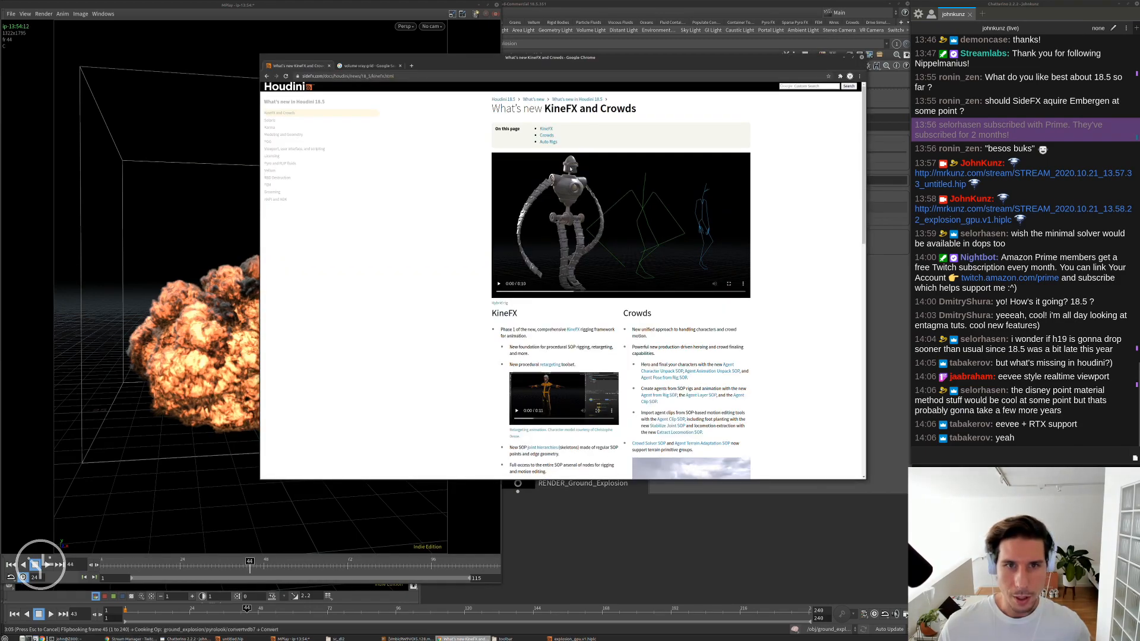
drag(478, 67, 516, 67)
click(489, 76)
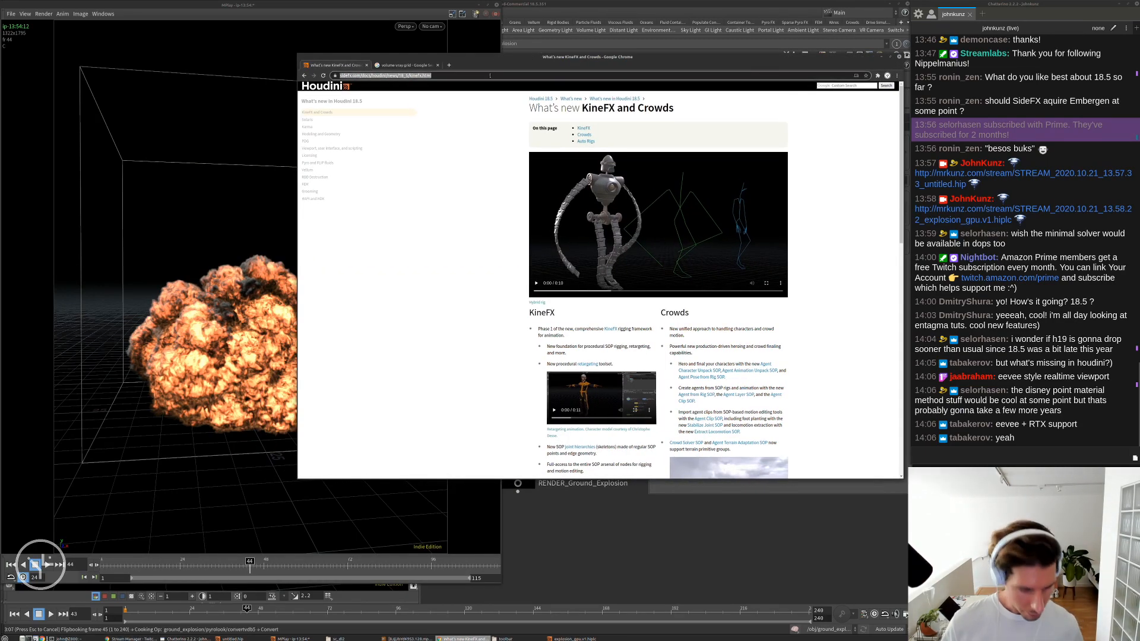
text(content)
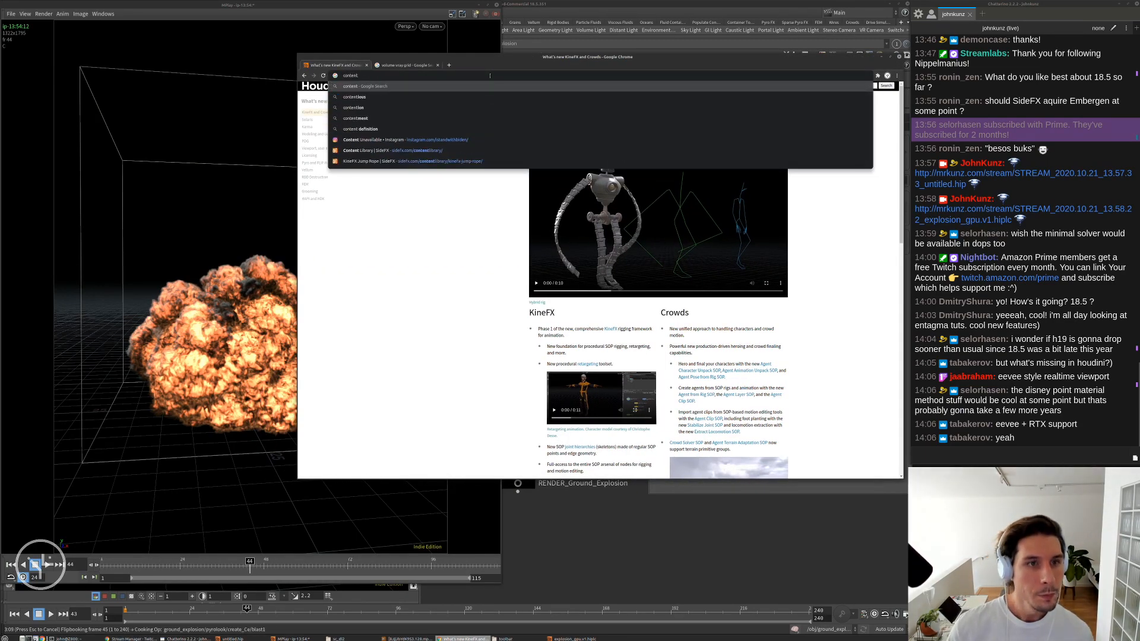
key(Down)
key(Down)
key(Down)
key(Down)
key(Down)
key(Down)
key(Return)
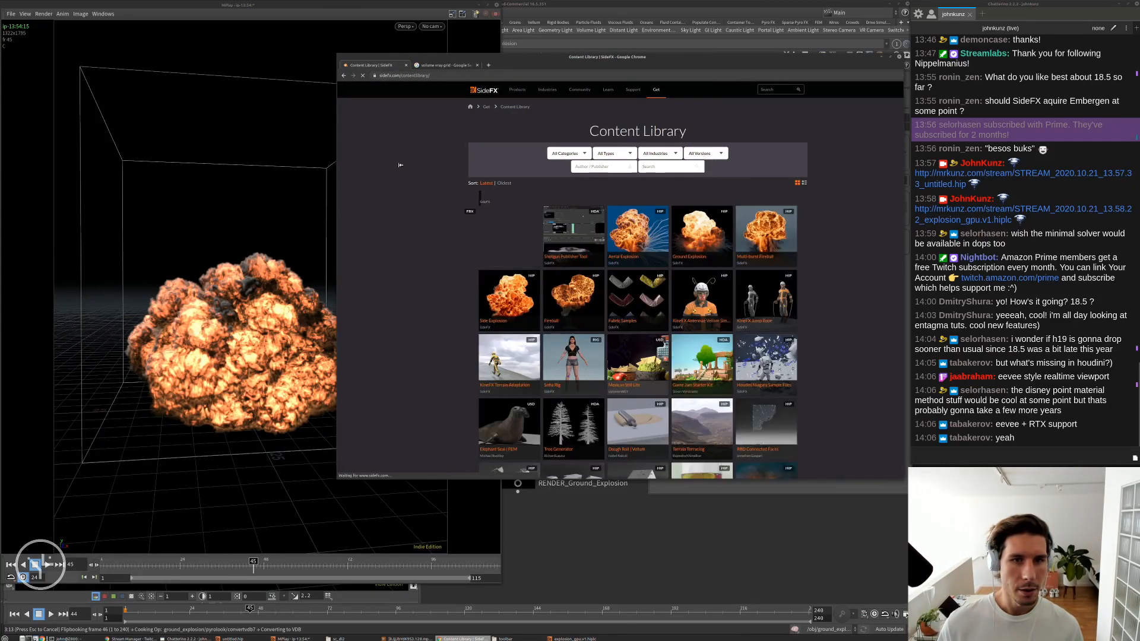
drag(298, 166, 441, 164)
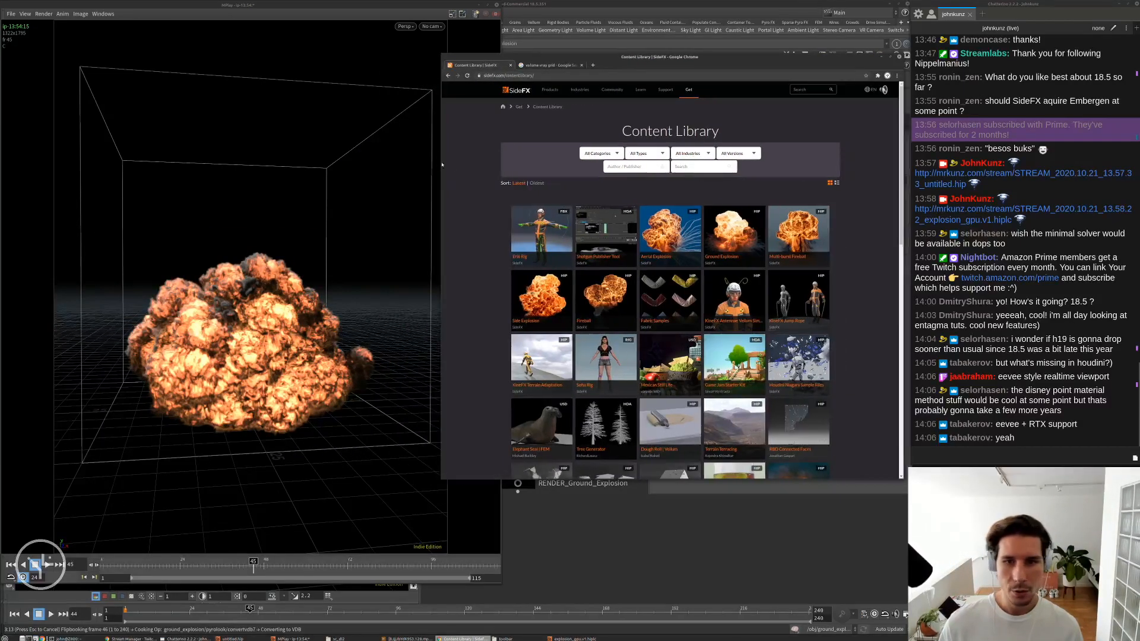
- Open the Ground Explosion entry in the SideFX Content Library, look over its details and return to the library overview
click(739, 244)
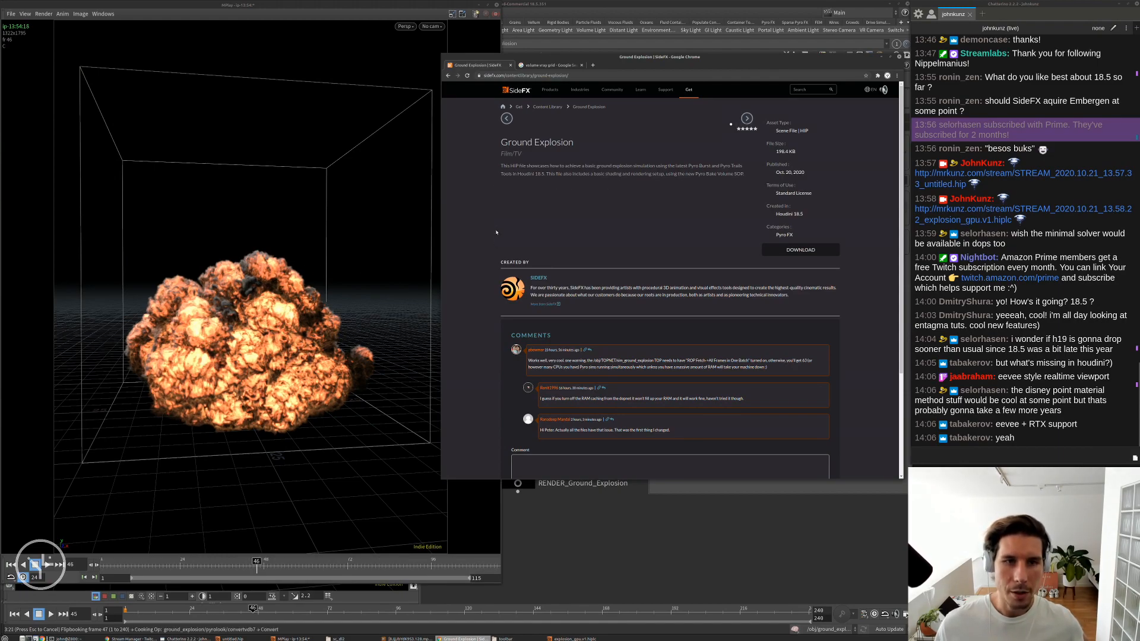
scroll(514, 249, down, 2)
scroll(520, 288, up, 2)
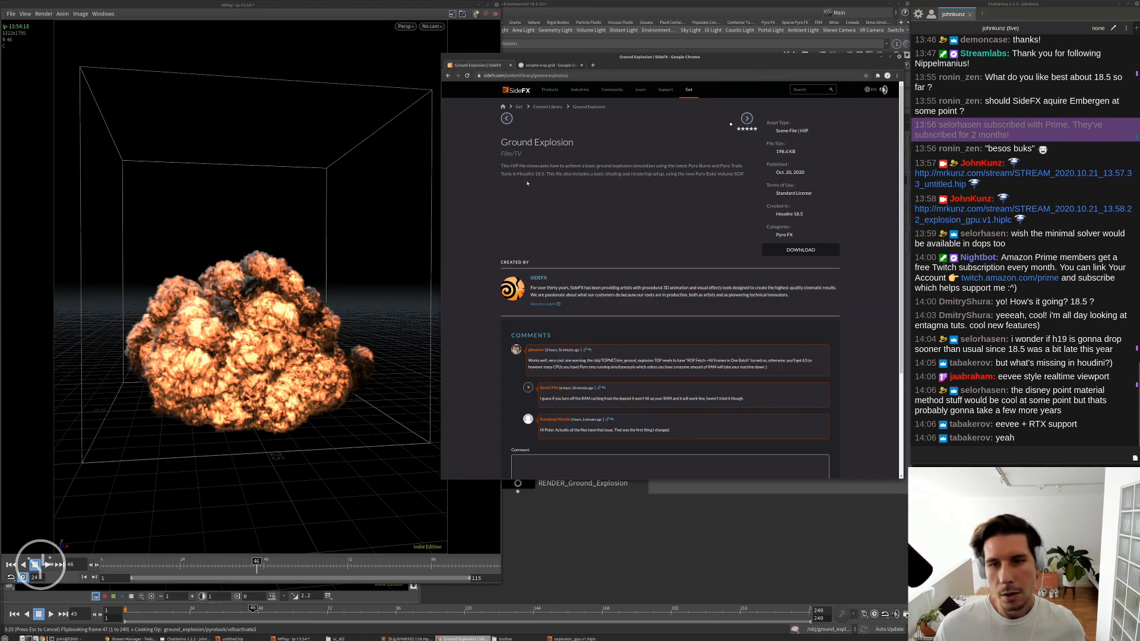
scroll(546, 226, down, 3)
scroll(552, 166, up, 3)
click(467, 76)
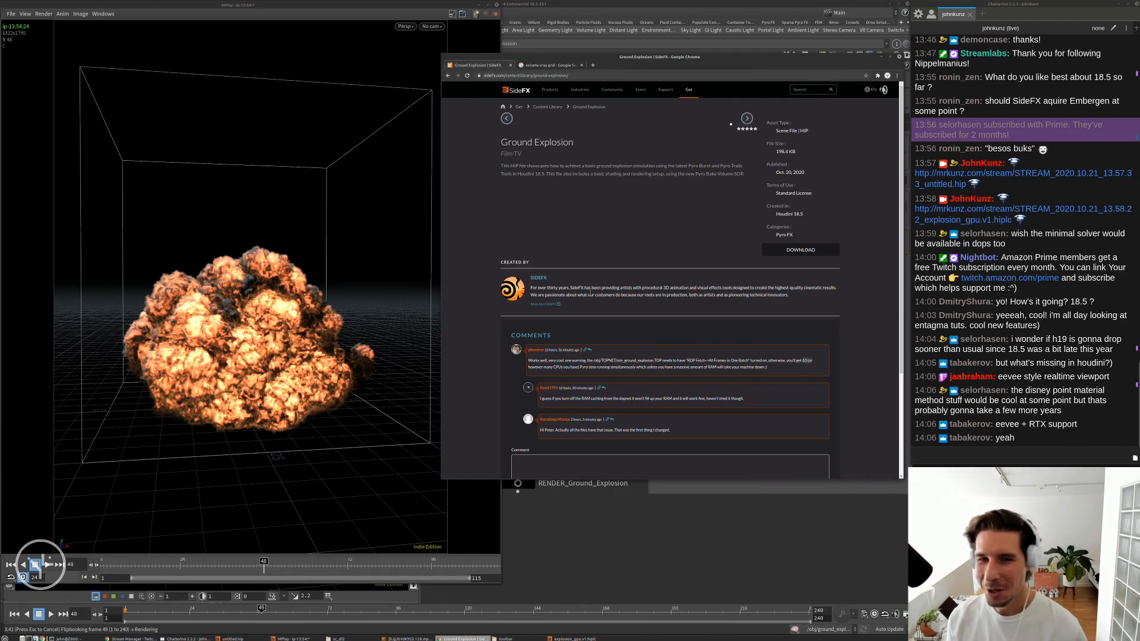
click(456, 75)
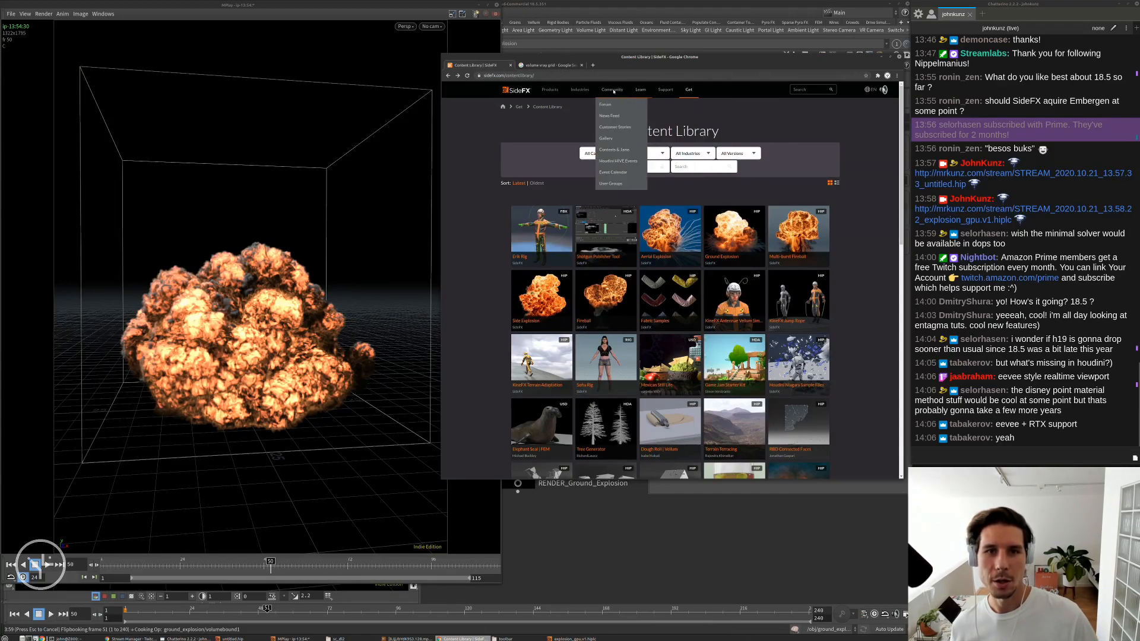
- Open the Houdini 18.5 documentation's What's New page about Pyro and FLIP fluids
mouse_move(665, 90)
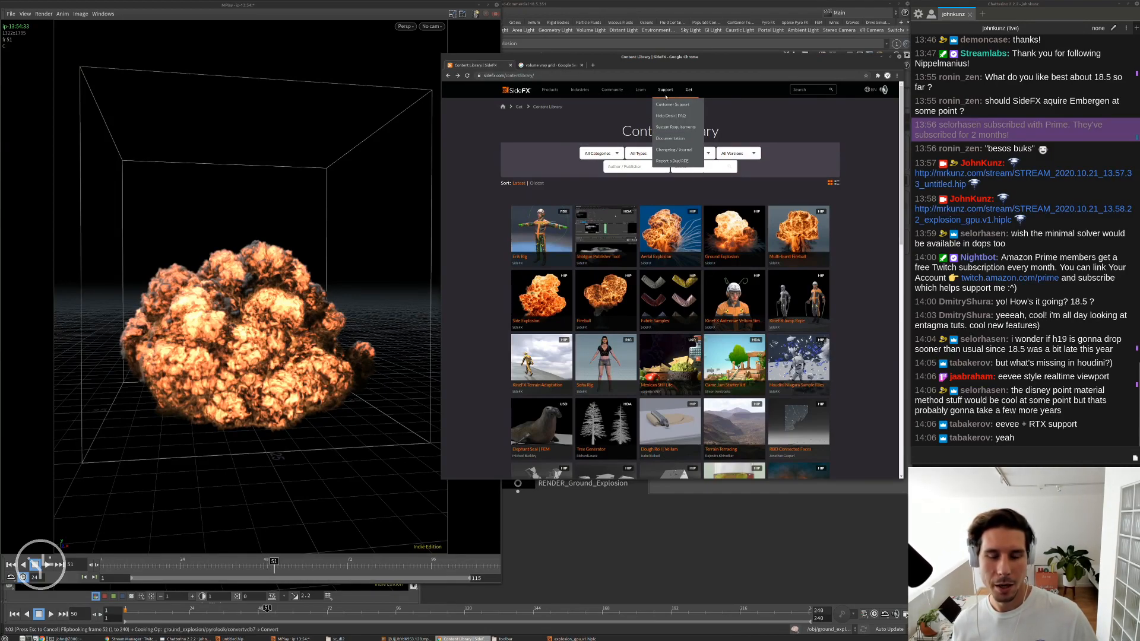
click(664, 136)
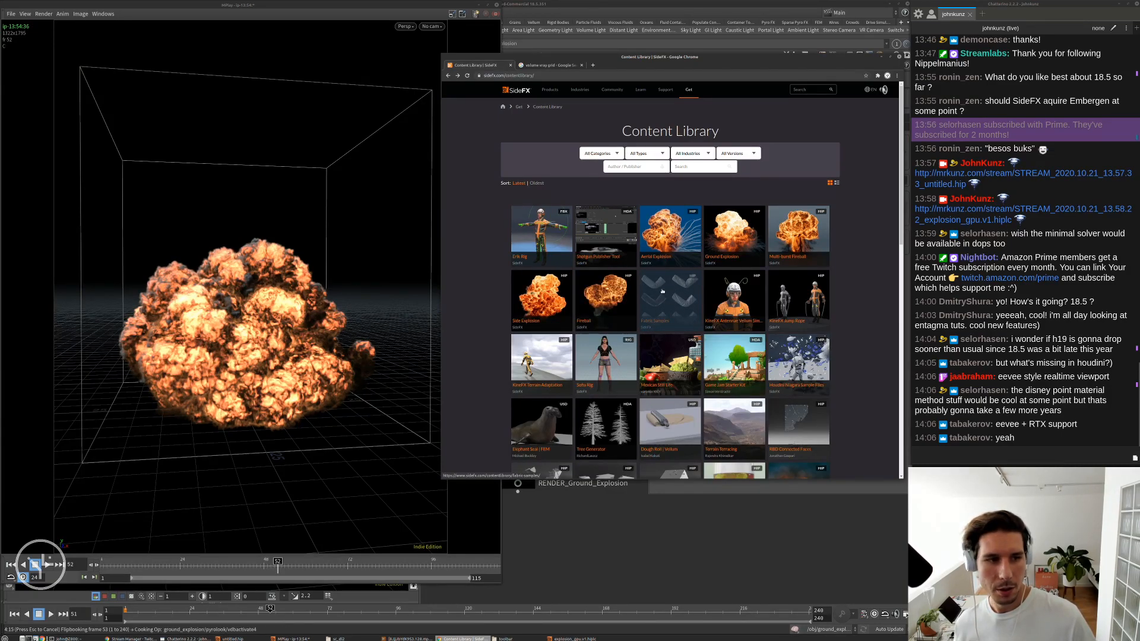
click(457, 76)
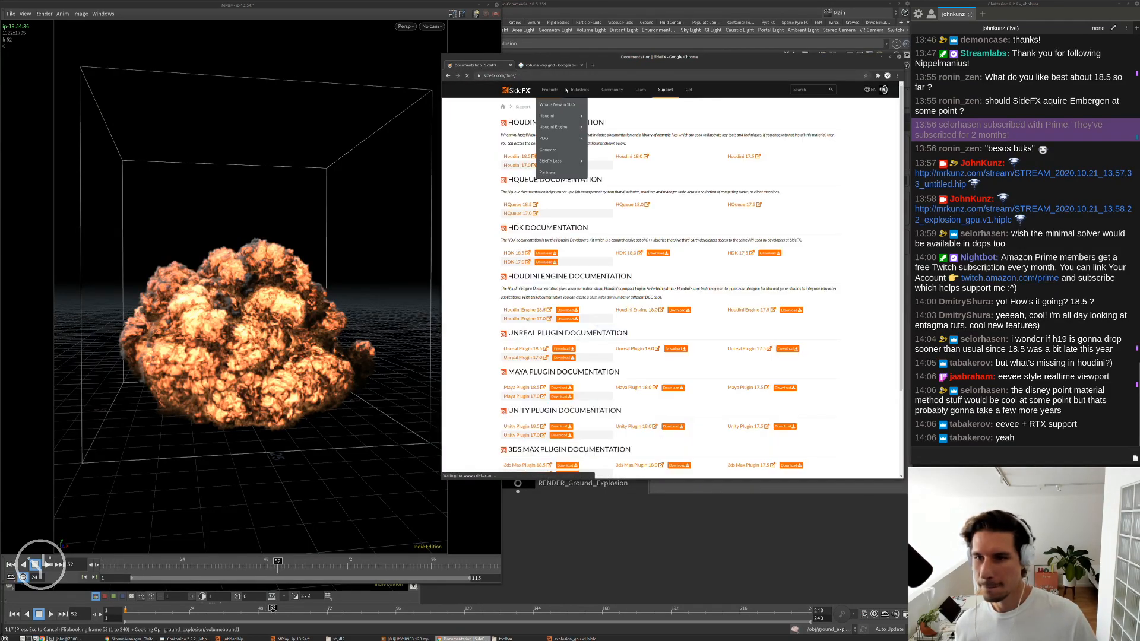
click(514, 156)
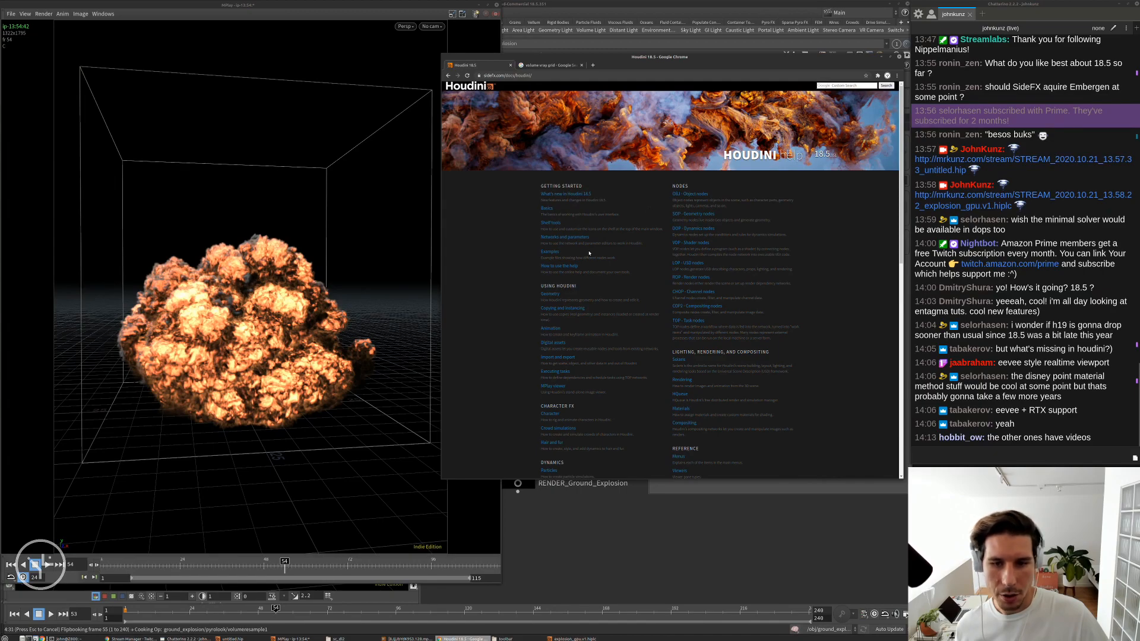
click(564, 194)
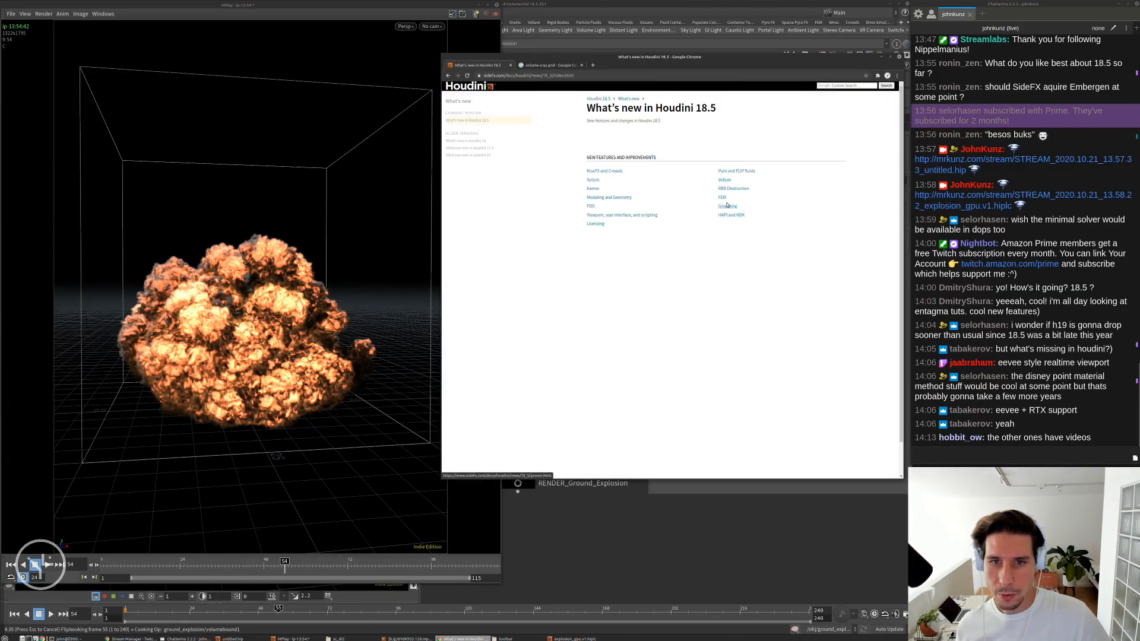
click(737, 172)
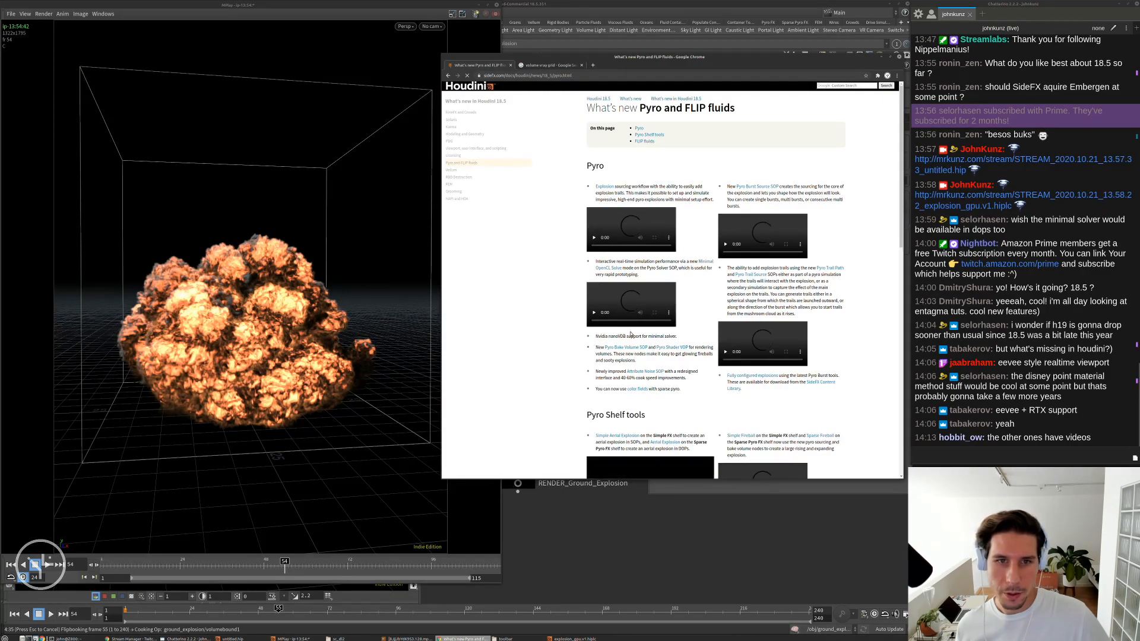
- Find the Simple Ground Explosion video under Pyro Shelf tools, start it and show it full screen
scroll(633, 320, down, 10)
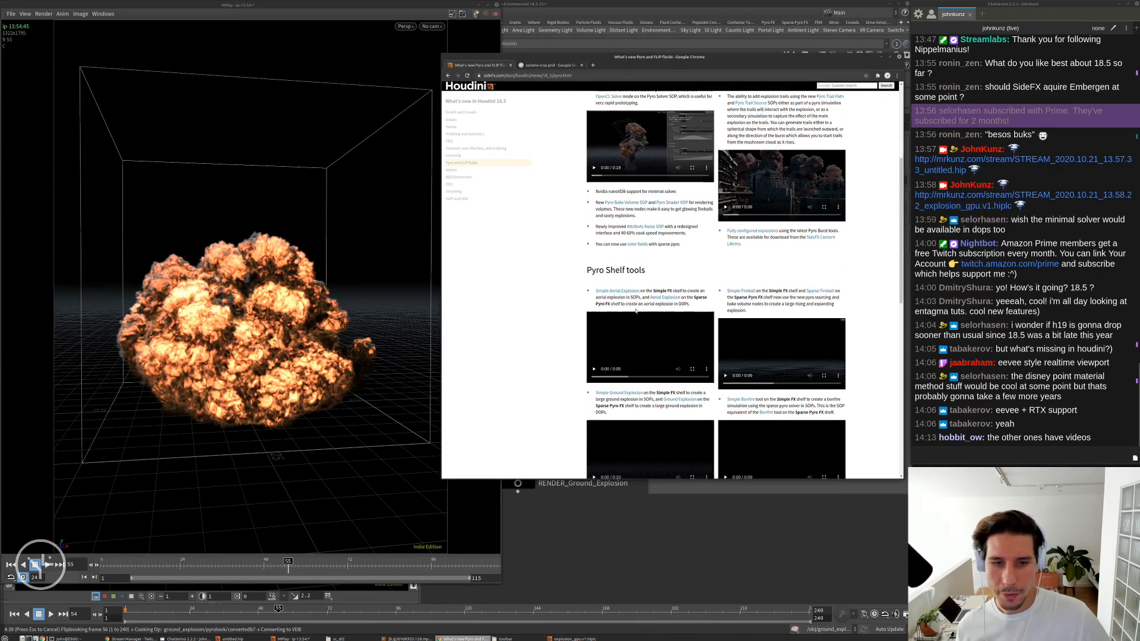
scroll(636, 293, down, 1)
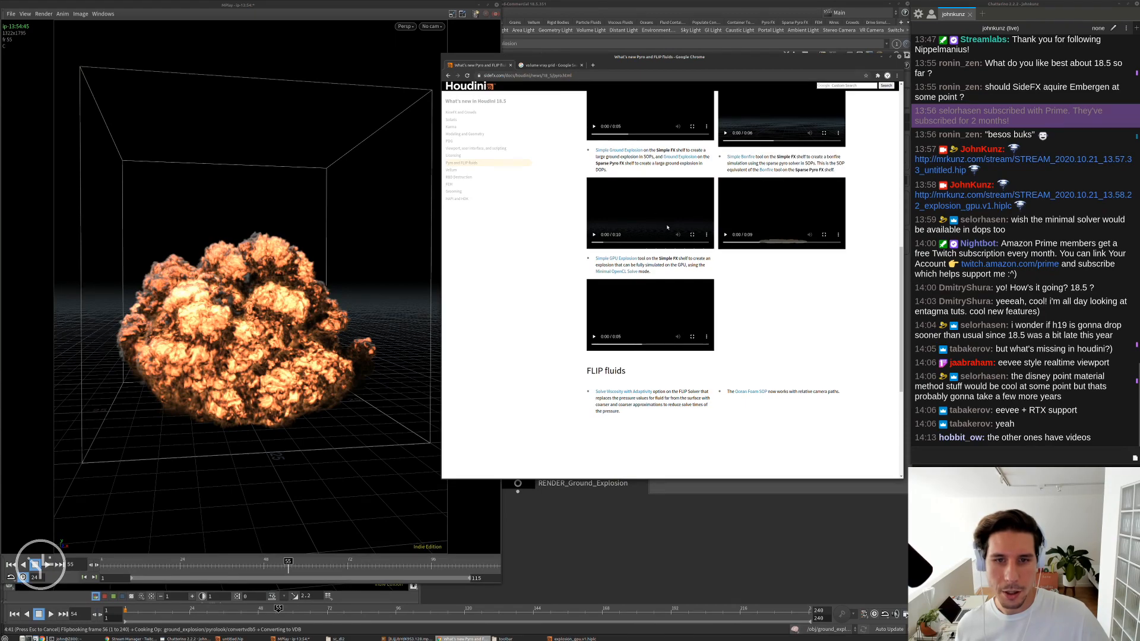
click(594, 234)
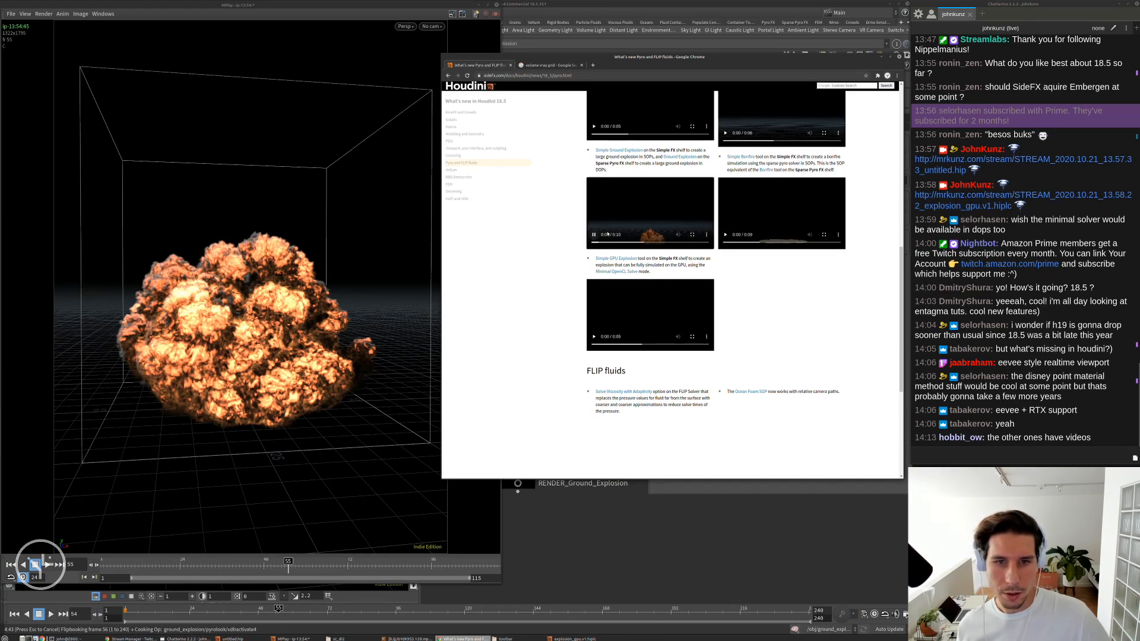
click(636, 235)
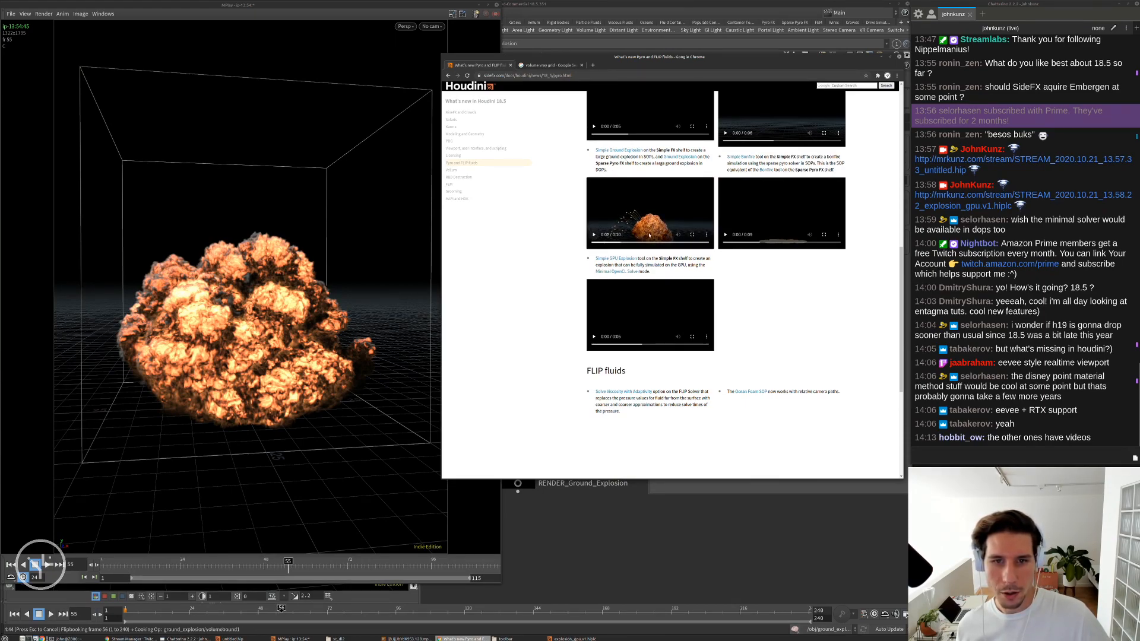
click(692, 235)
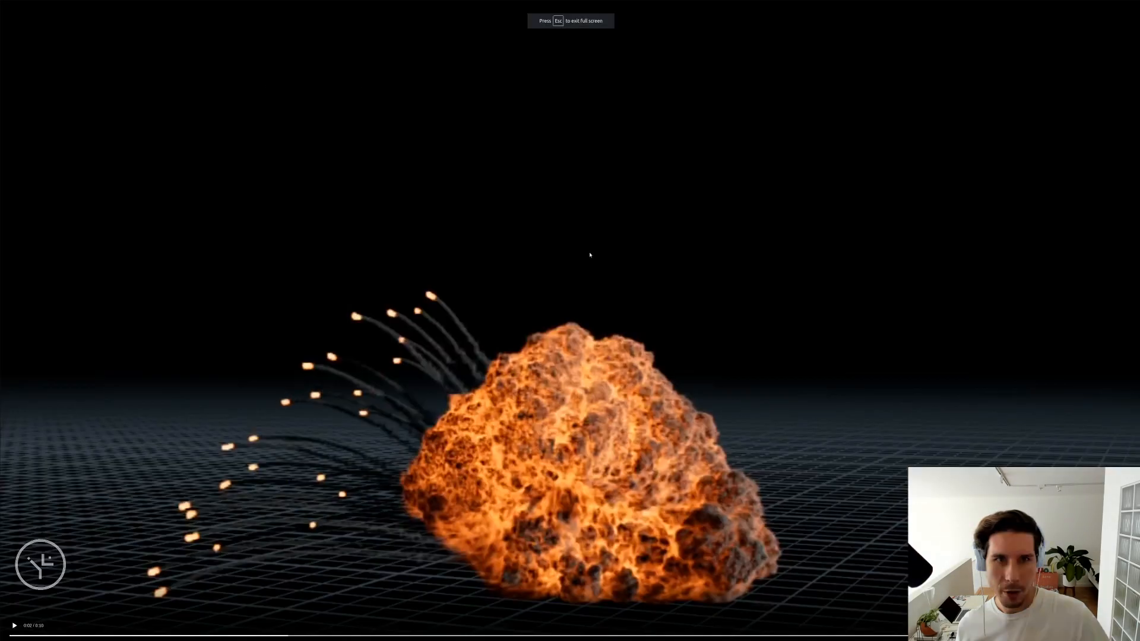
- Examine how the explosion develops at several moments of the full-screen video, pausing where needed, and leave full screen
click(14, 626)
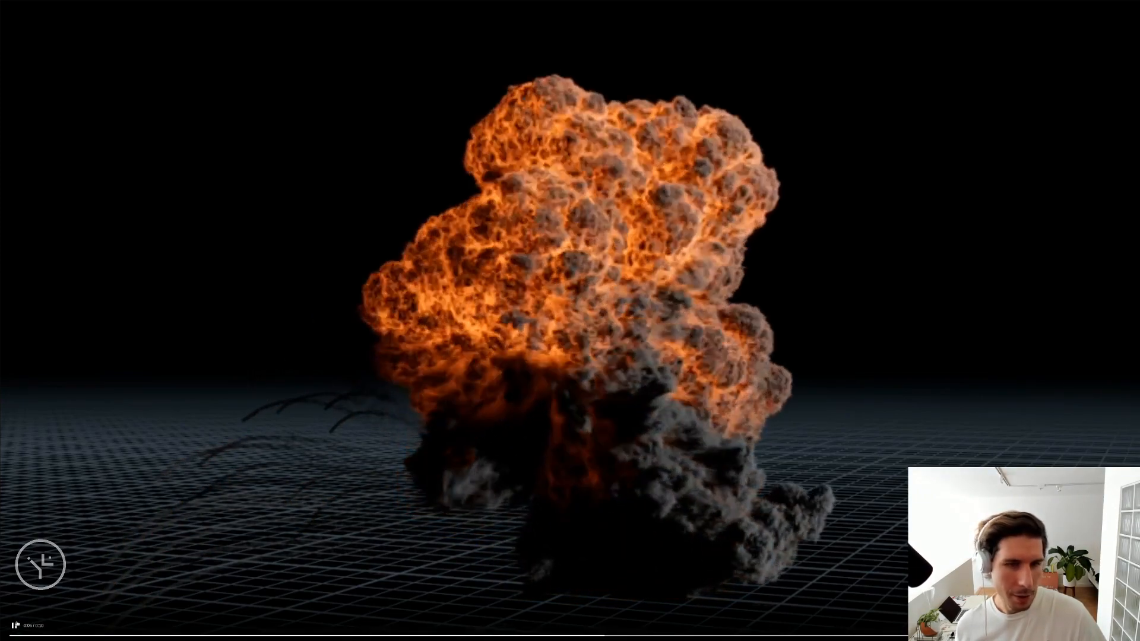
click(352, 302)
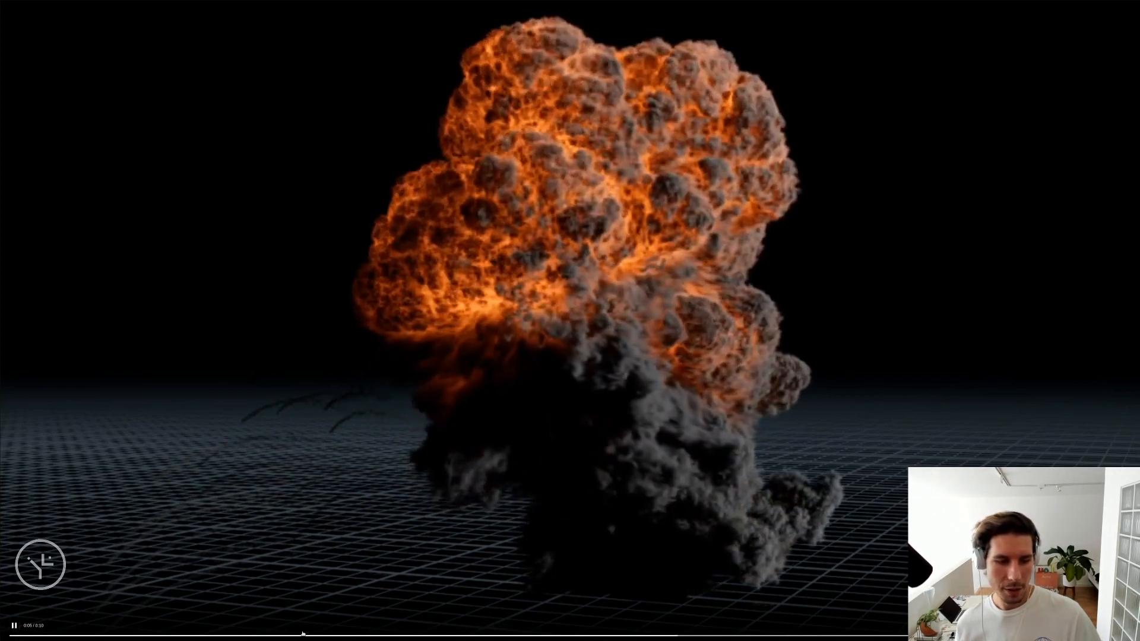
click(297, 635)
key(space)
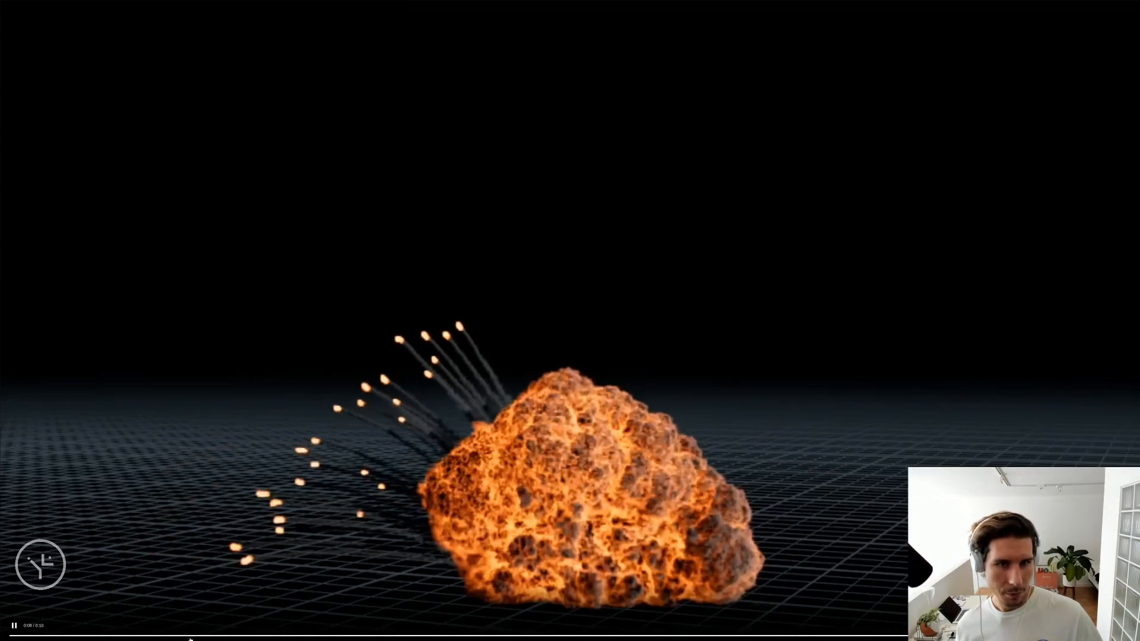
click(190, 637)
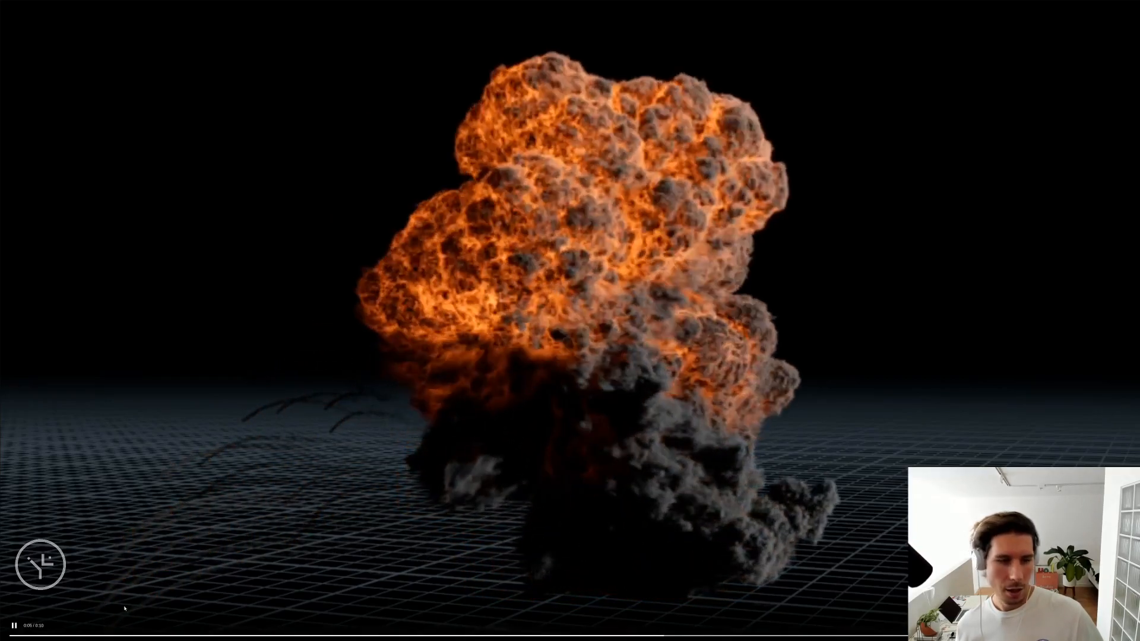
click(15, 625)
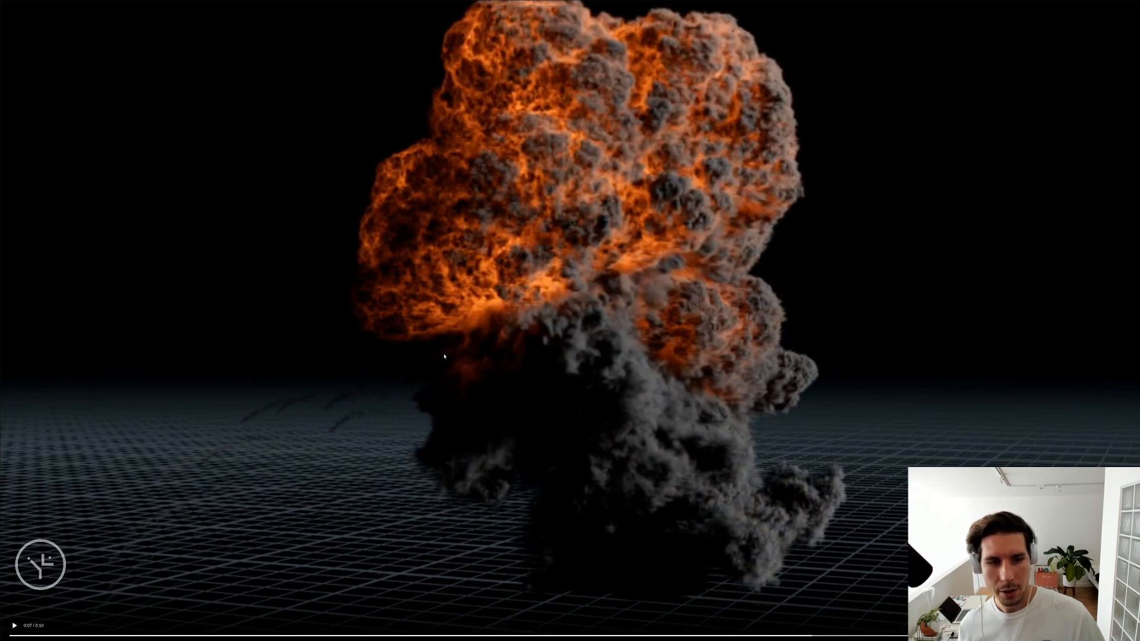
click(340, 636)
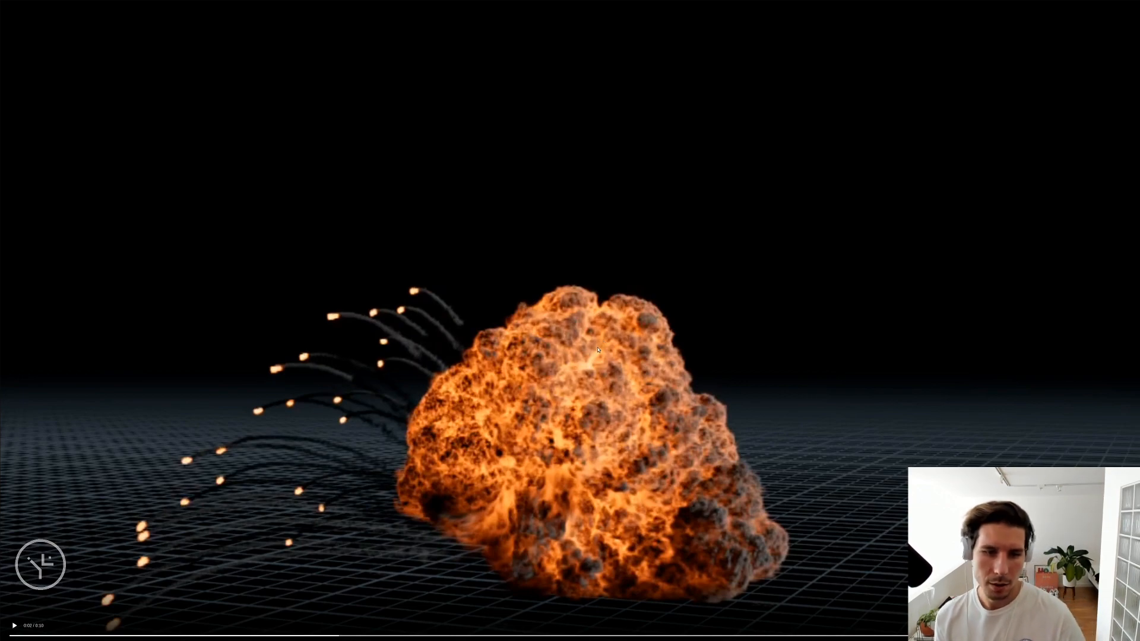
click(531, 635)
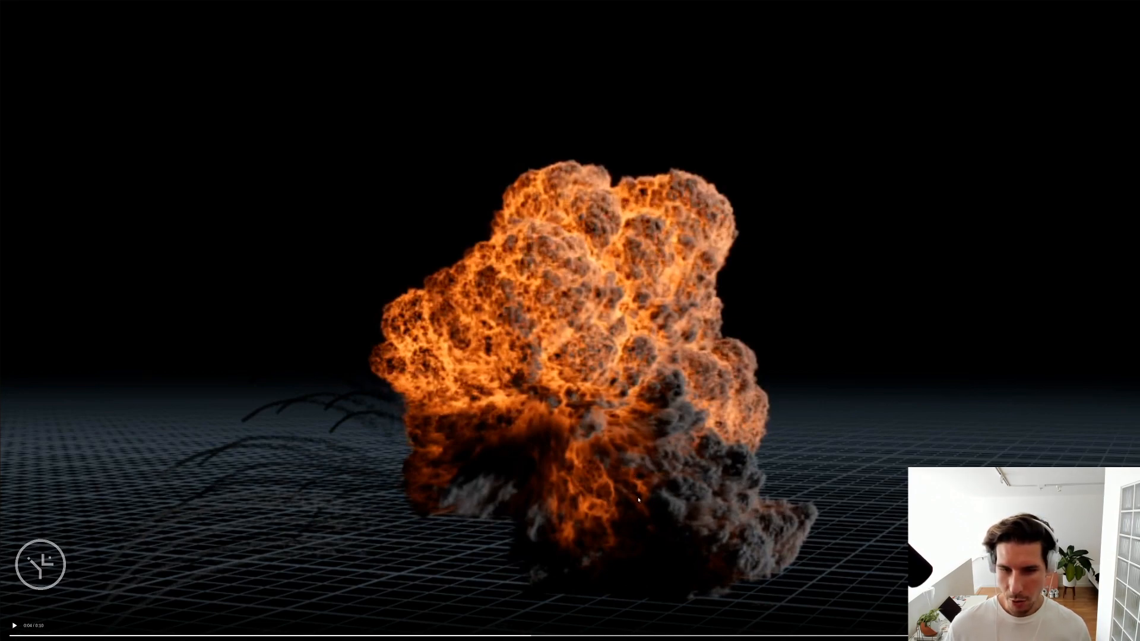
key(Escape)
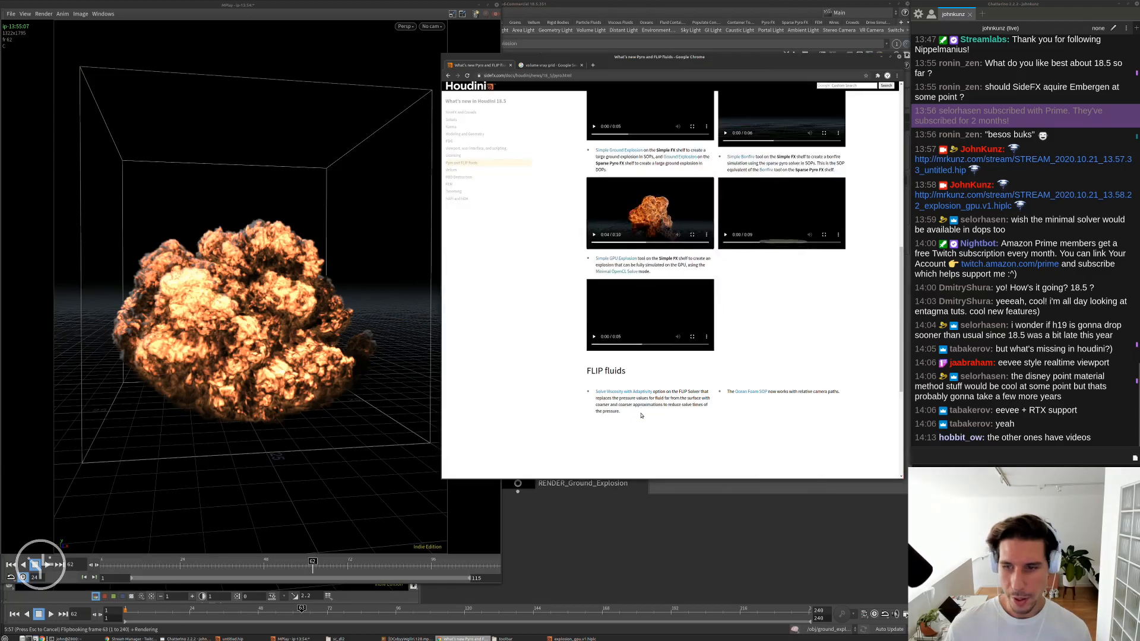
- Switch to the MPlay flipbook, inspect the explosion up close and play back the rendered frames in full view
click(233, 356)
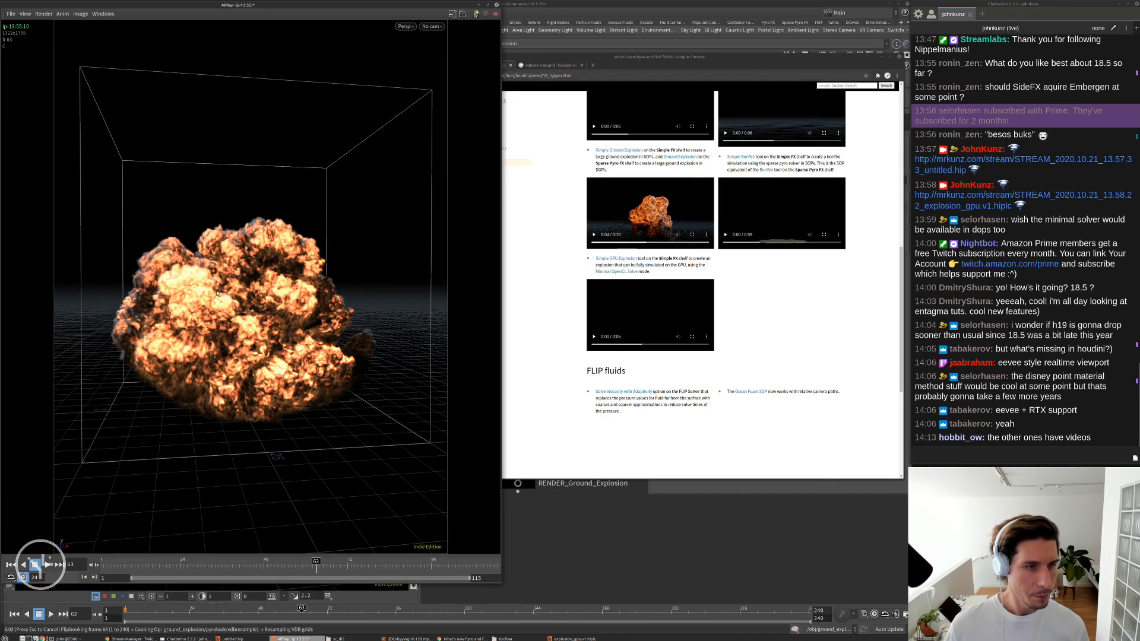
key(ctrl+Up)
key(Up)
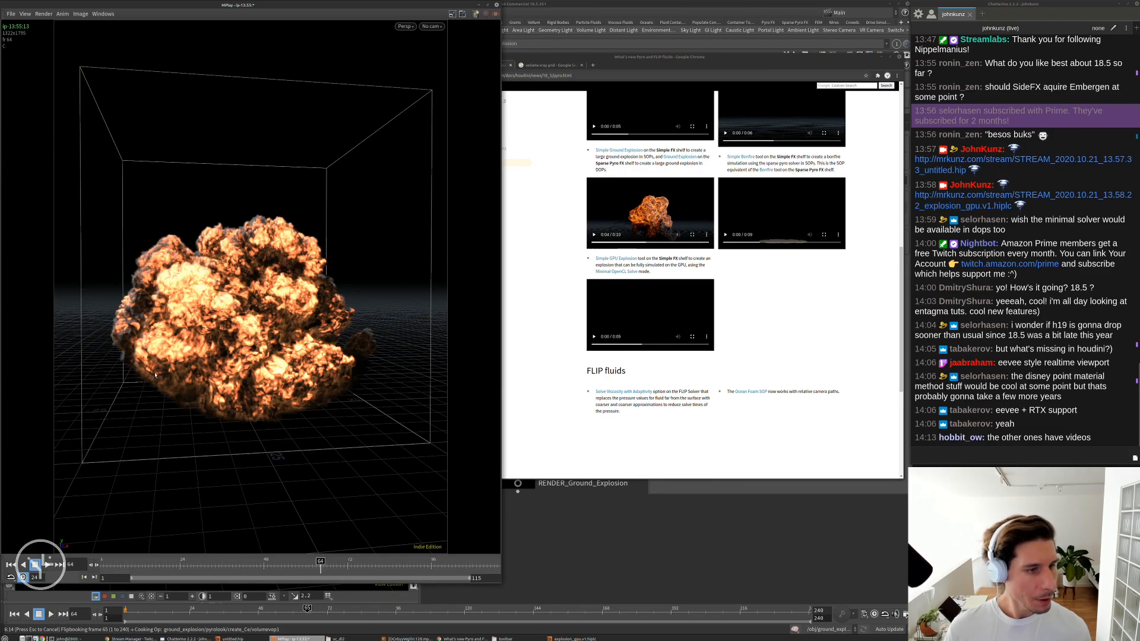
scroll(240, 367, up, 5)
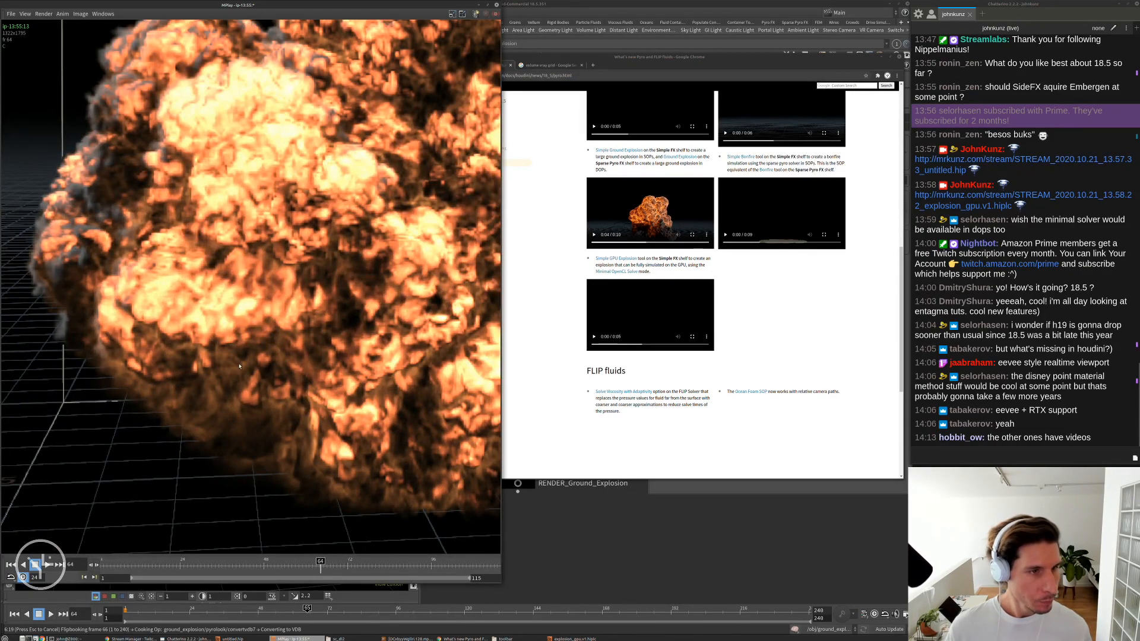
key(h)
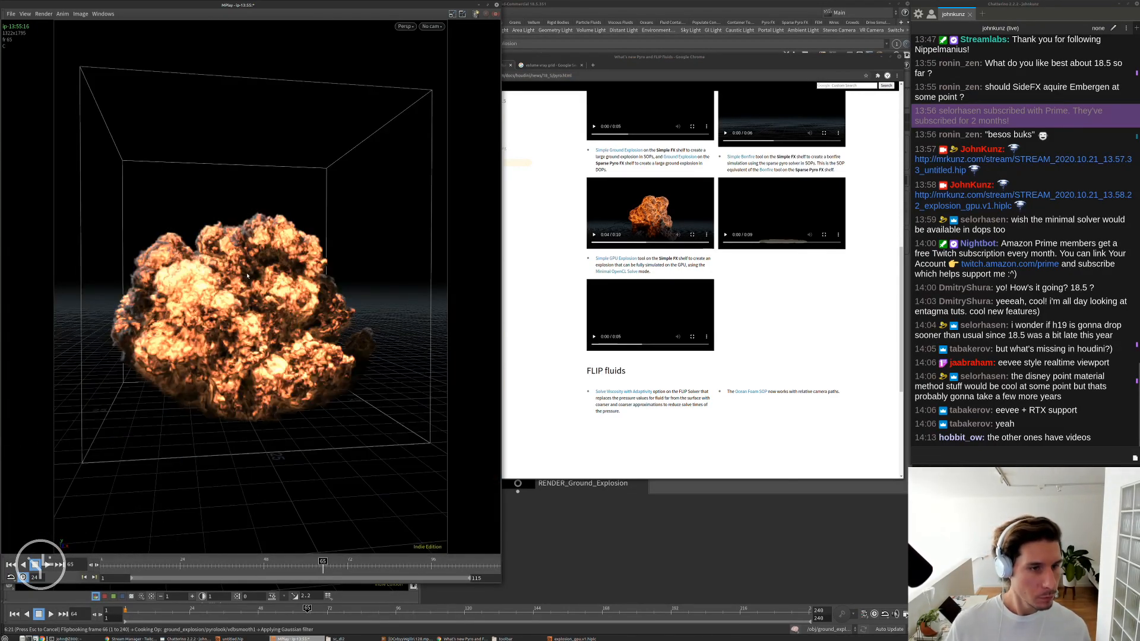
key(ctrl+Up)
key(Up)
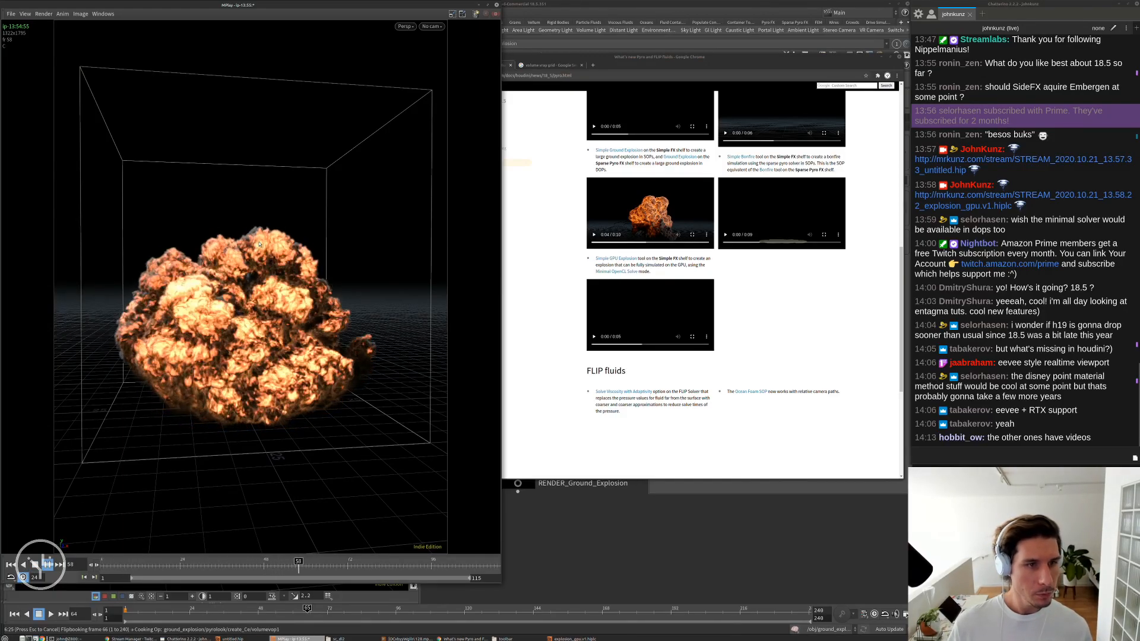
- Switch back to Houdini, cancel the running flipbook and set the pyrosolver_ground_explosion Voxel Size to 0.25
click(608, 538)
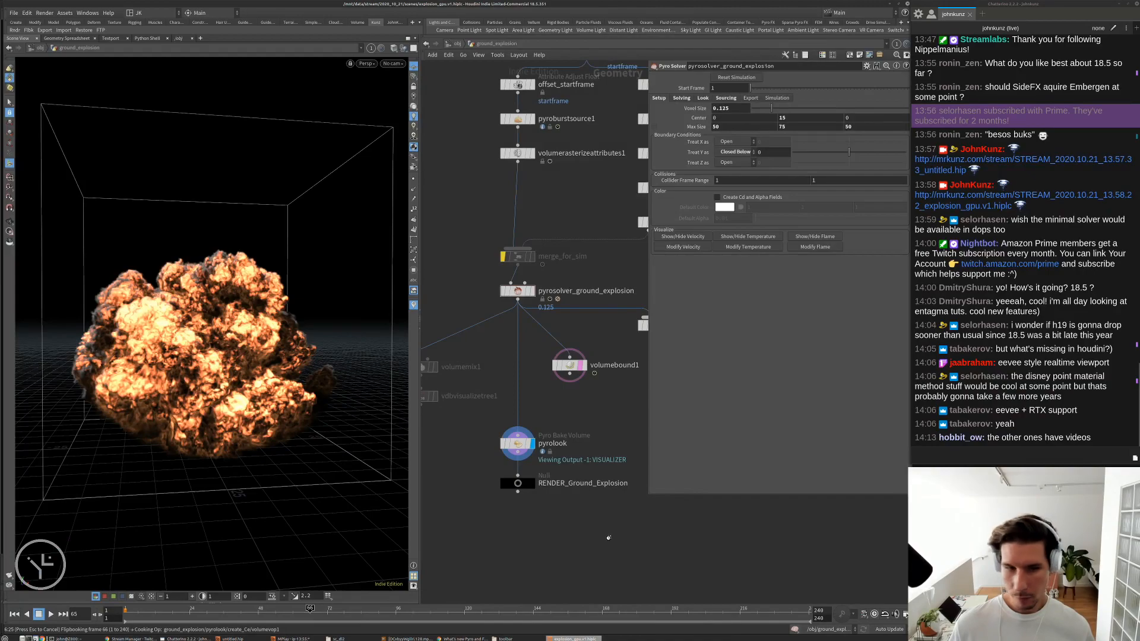
key(Escape)
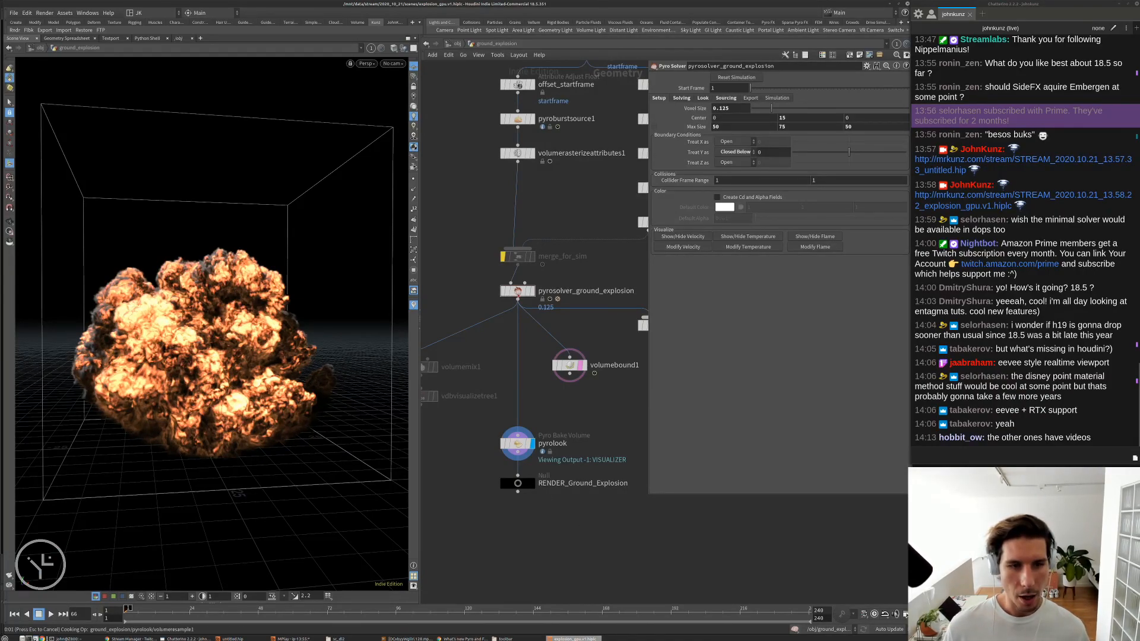
click(722, 107)
key(Return)
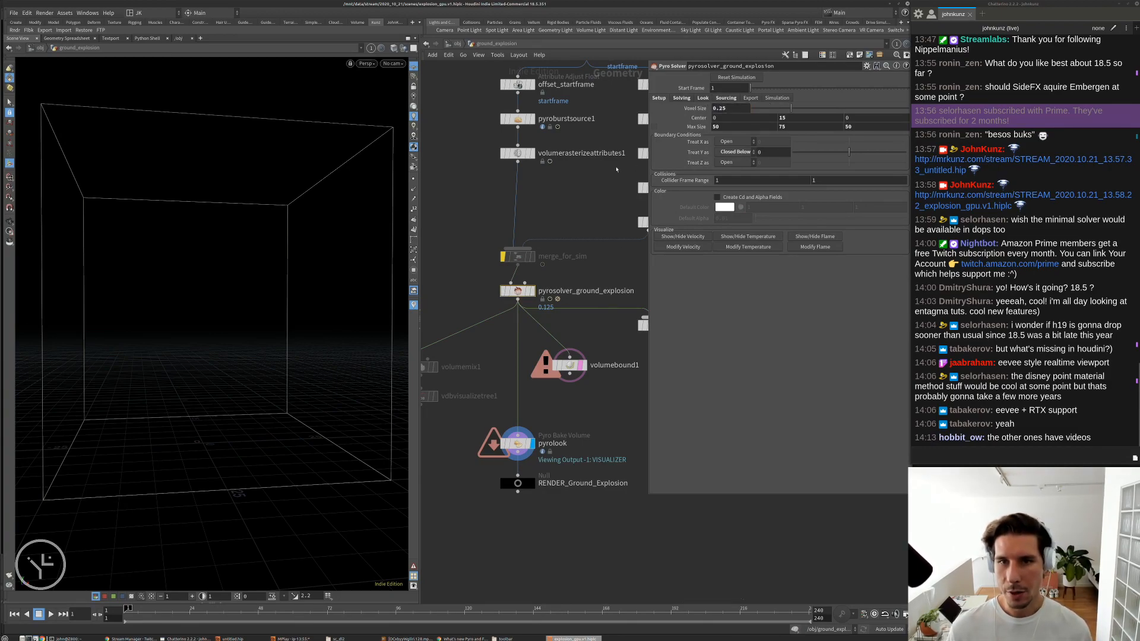
- Set the Cooling Rate of pyrosolver_ground_explosion to 0.4 in its solving simulation settings
click(680, 98)
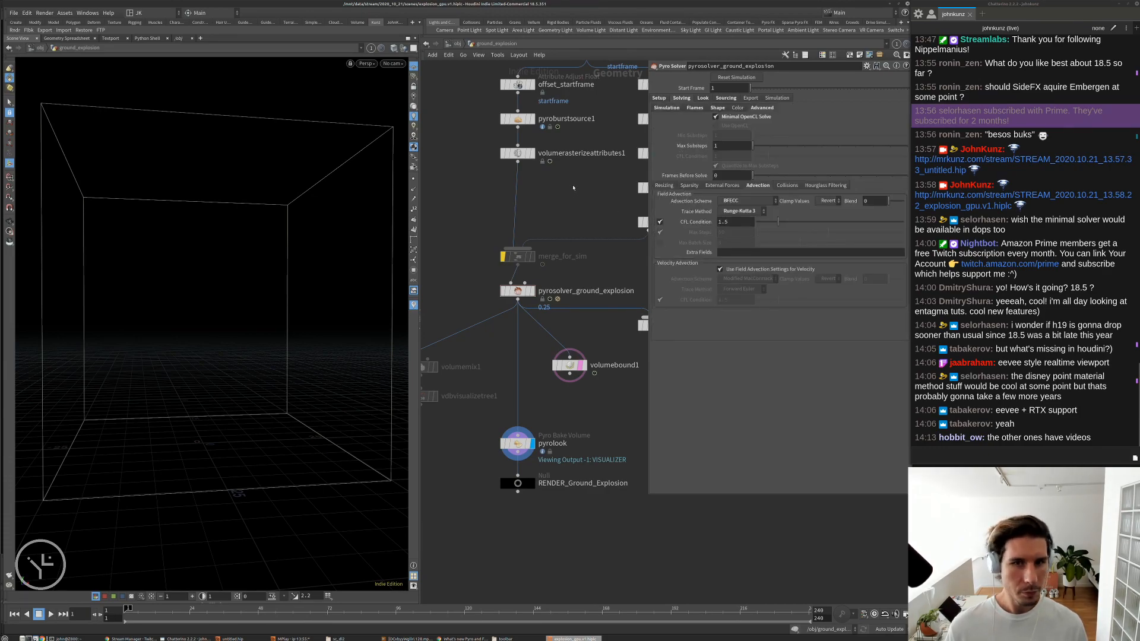
click(674, 109)
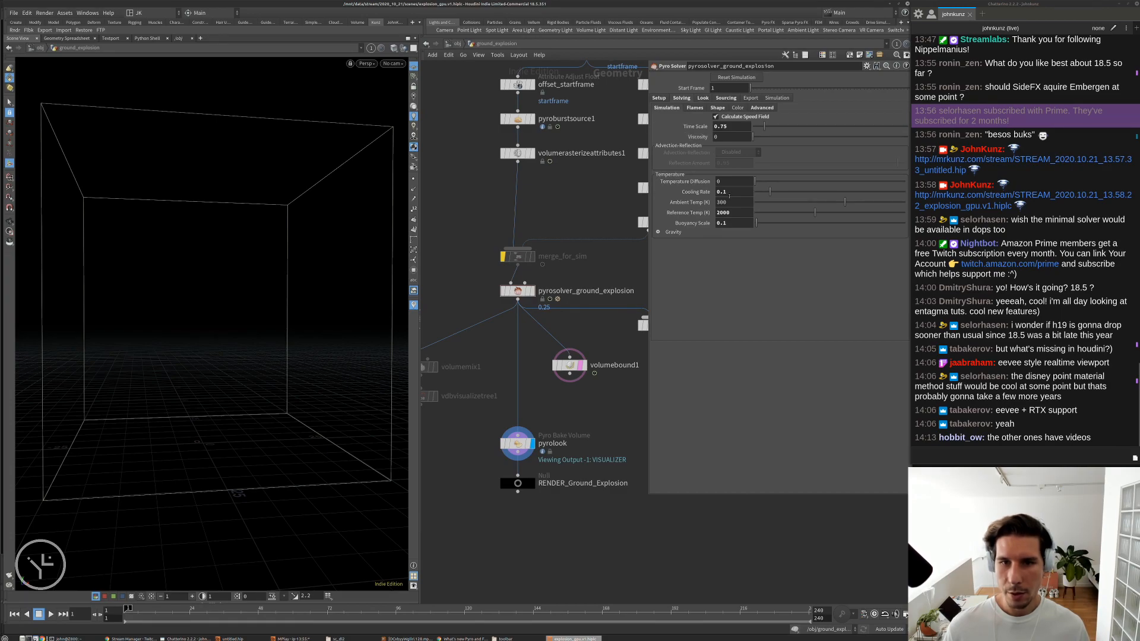
key(Return)
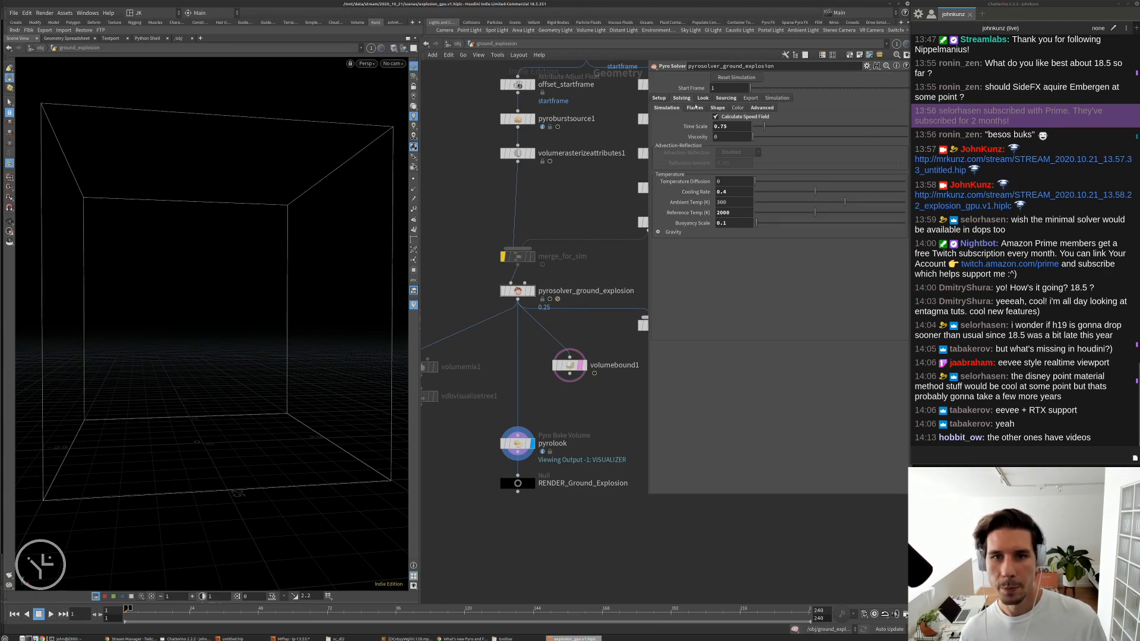
- Set the Dissipation of pyrosolver_ground_explosion to 0.175 in its solving shape settings
click(694, 108)
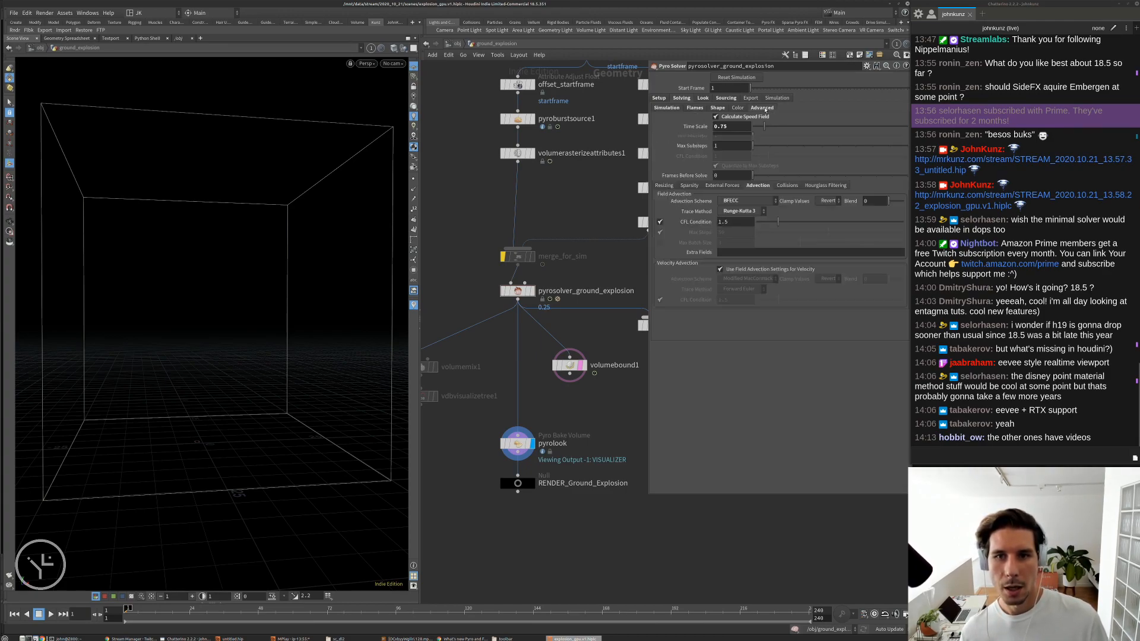
click(717, 107)
click(720, 118)
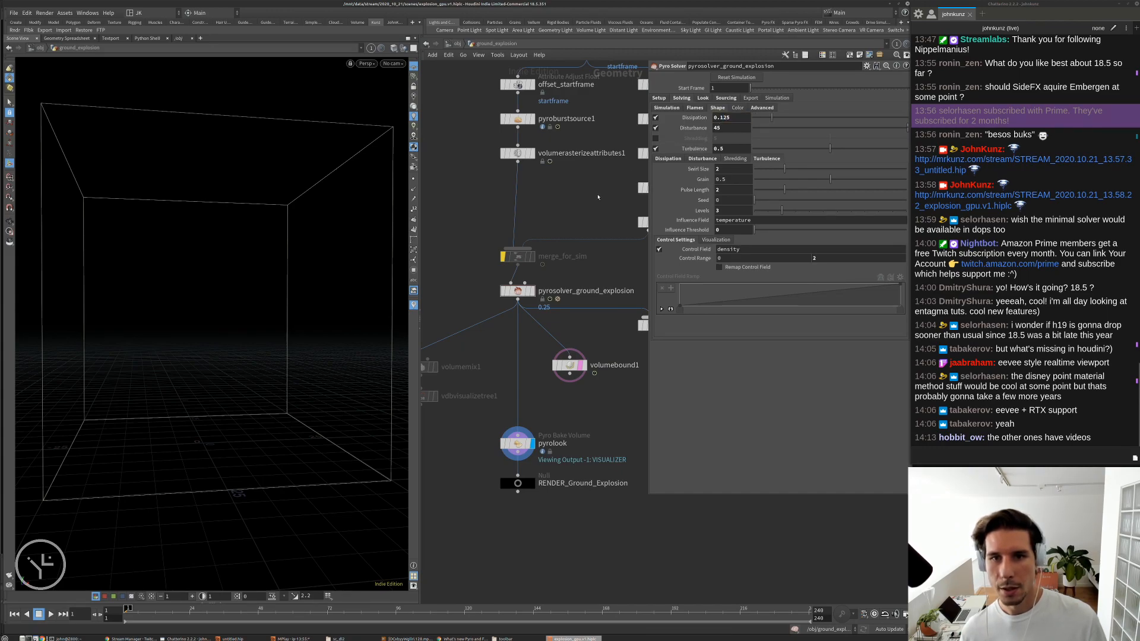
drag(731, 117, 722, 118)
text(75)
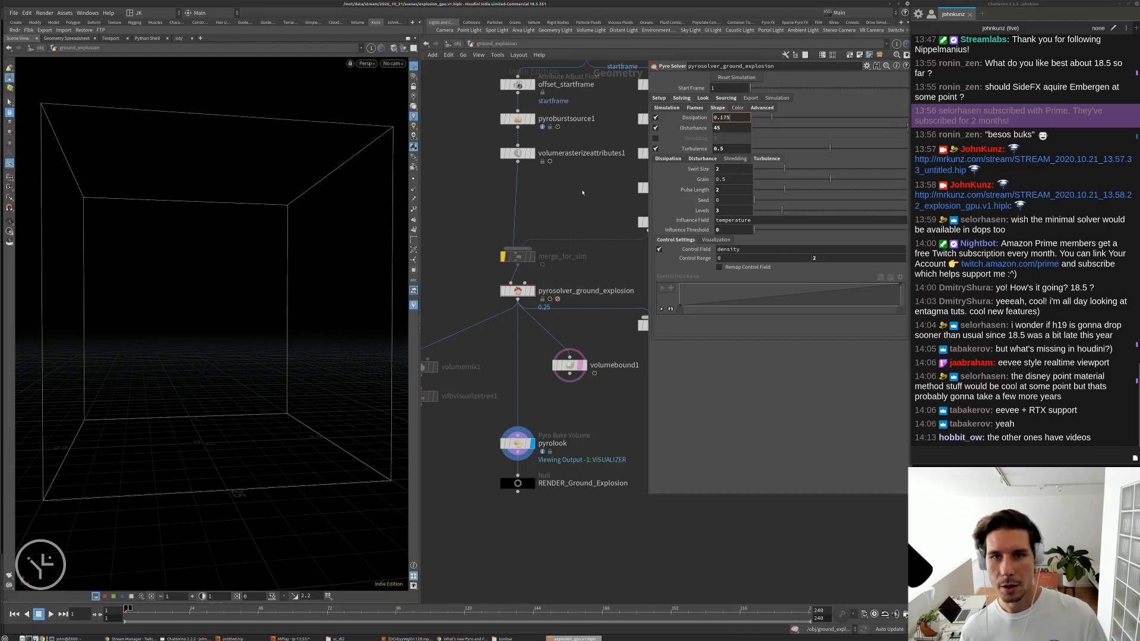
key(Return)
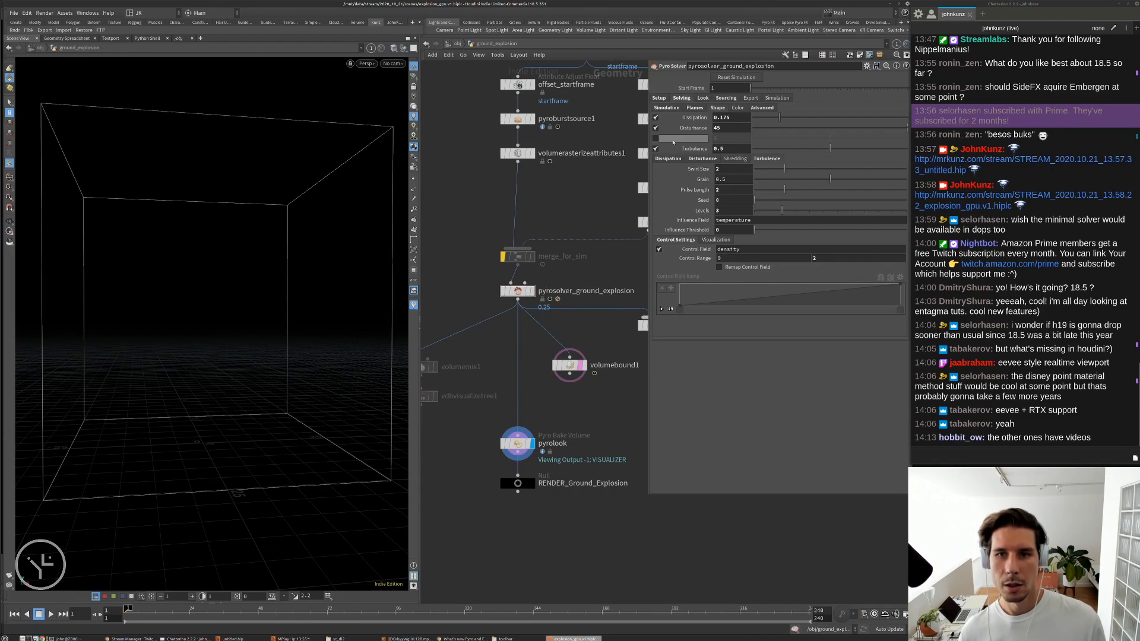
- Set the lower Source Range of pyrolook's scatter colour to 0.15 and play the simulation to frame 23
click(523, 445)
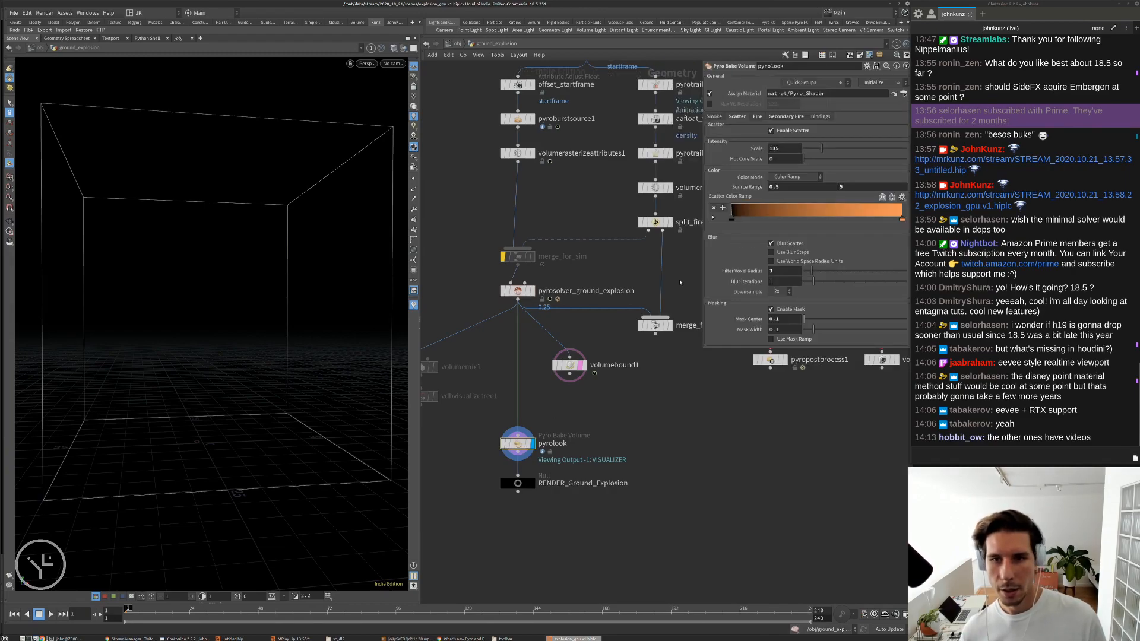
click(774, 187)
text(1)
key(Return)
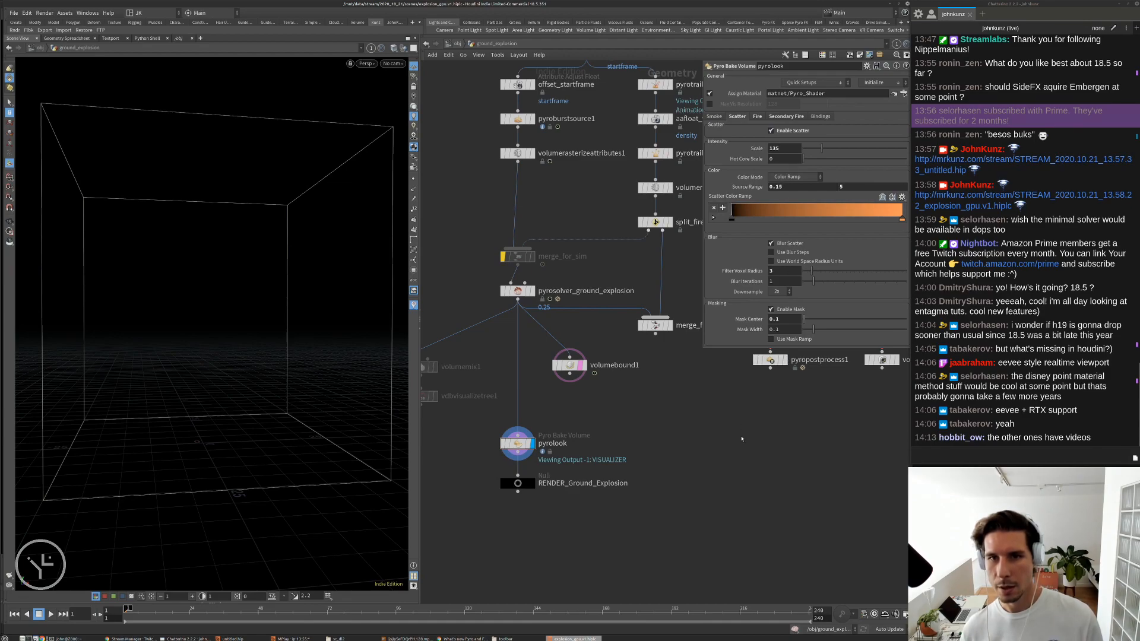
key(Up)
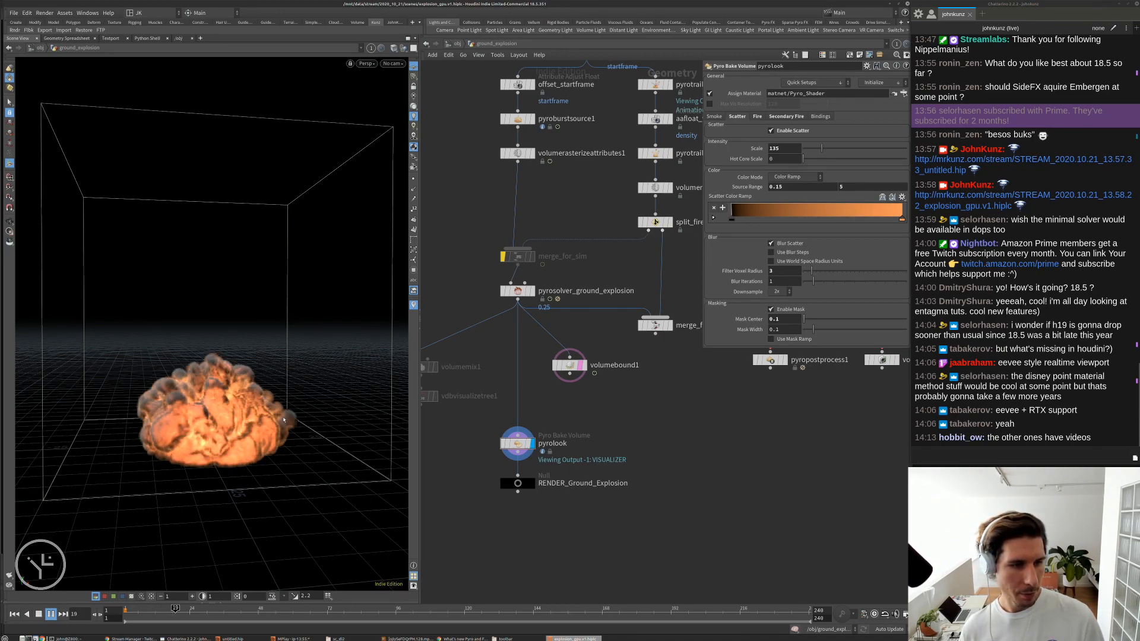
key(Escape)
- Try a smoke Density Scale of 5 on pyrolook, settle on 2, and play the simulation on to frame 41
click(714, 117)
double_click(774, 149)
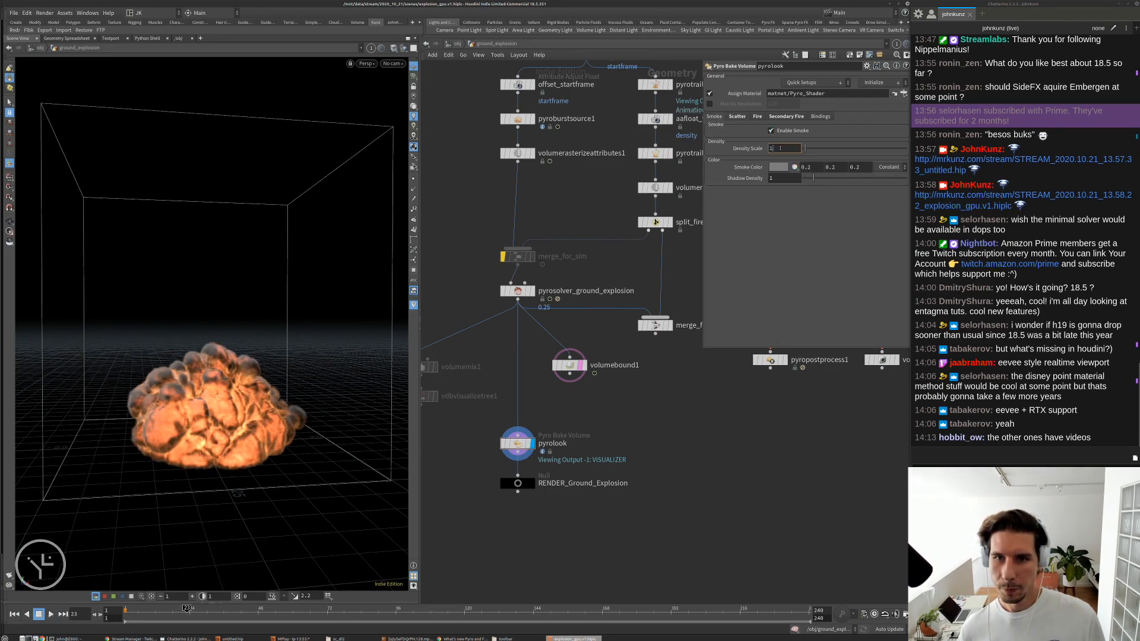
text(5)
key(Return)
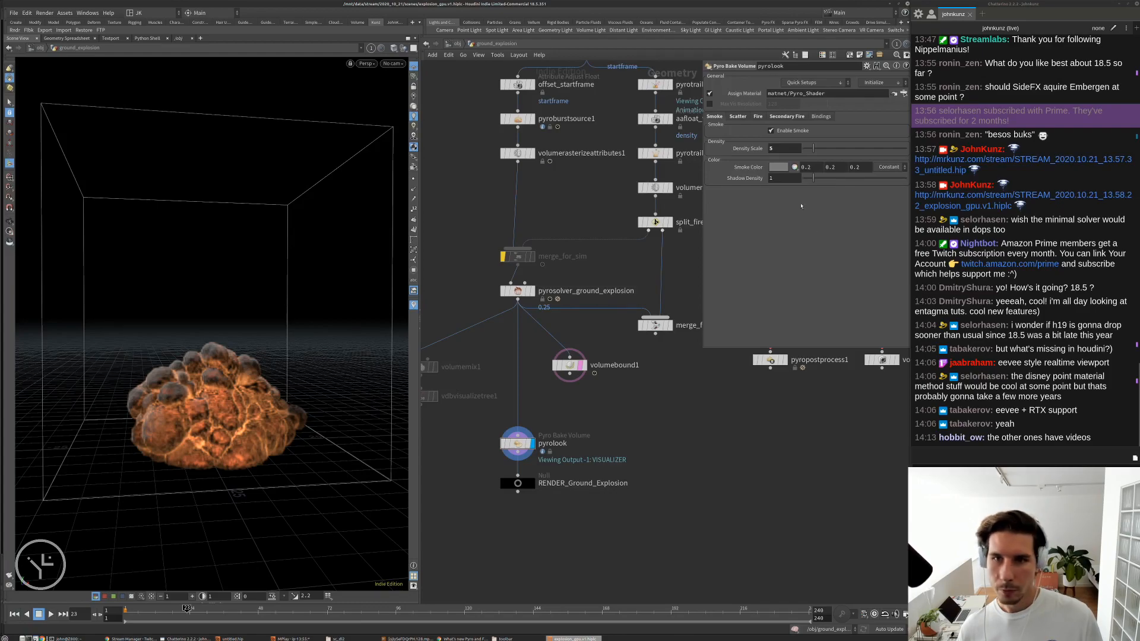
double_click(778, 148)
text(2)
key(Return)
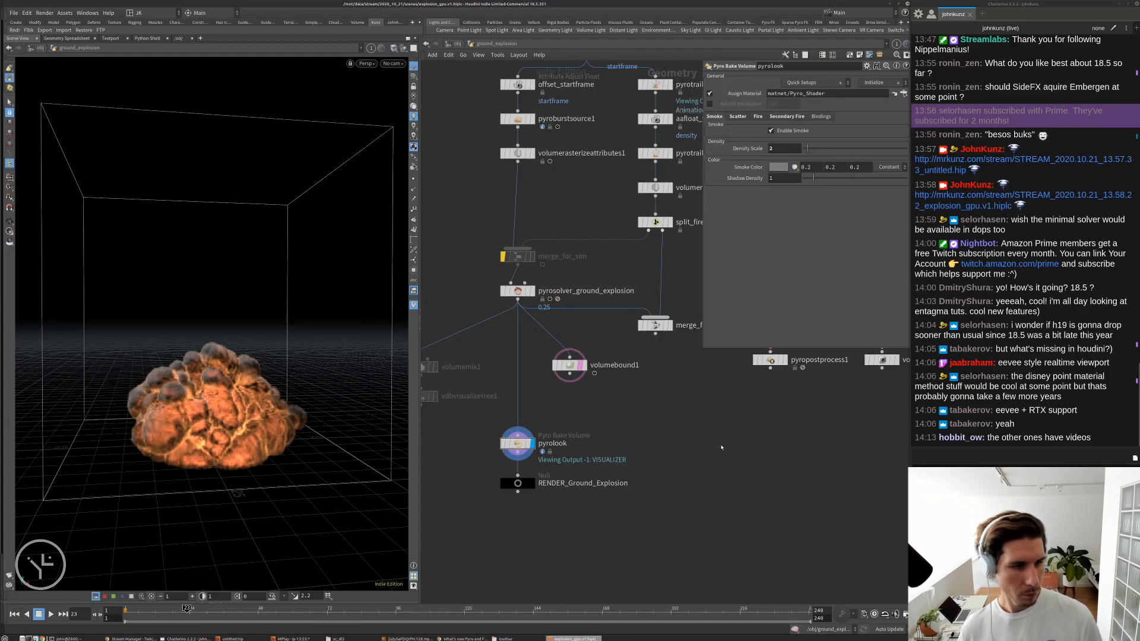
key(Up)
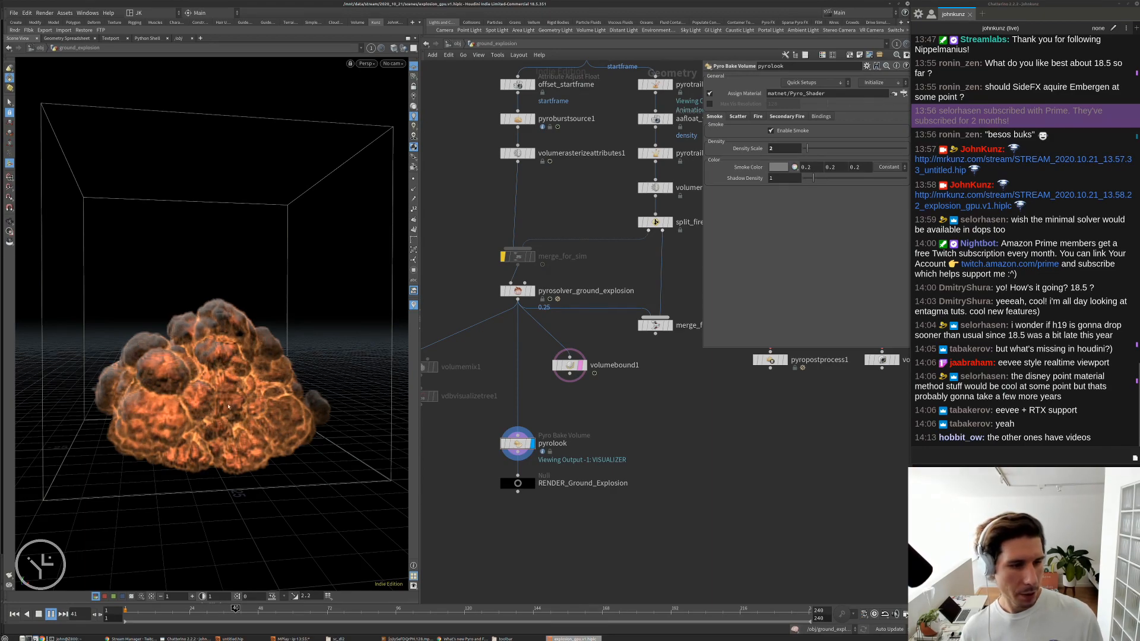
key(Escape)
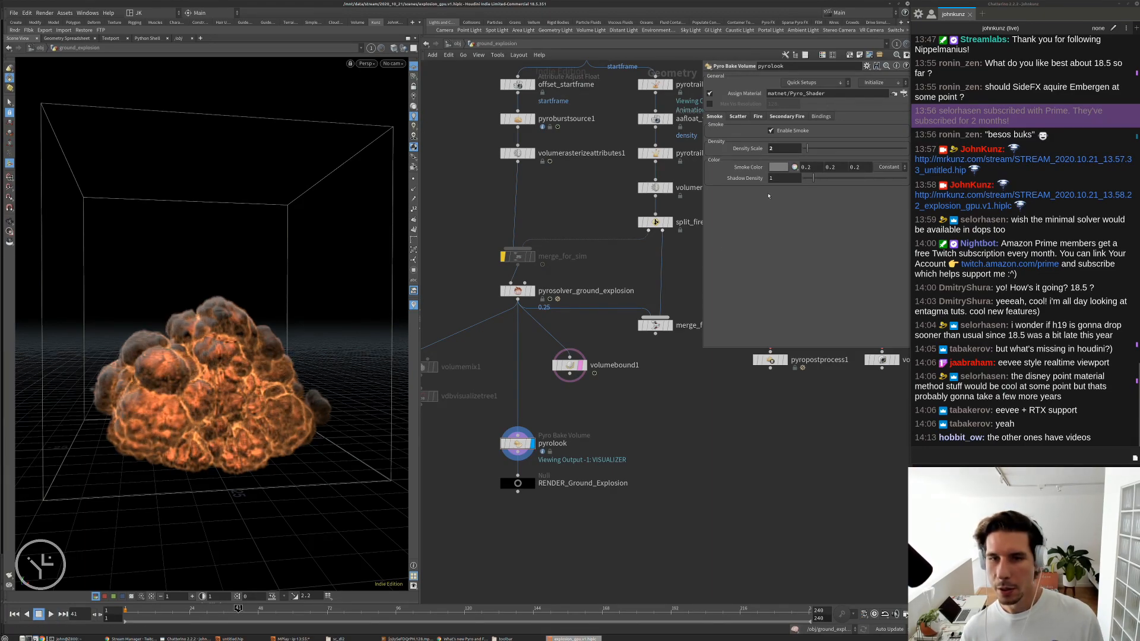
- Darken pyrolook's Smoke Color to a grey of 0.033
click(778, 168)
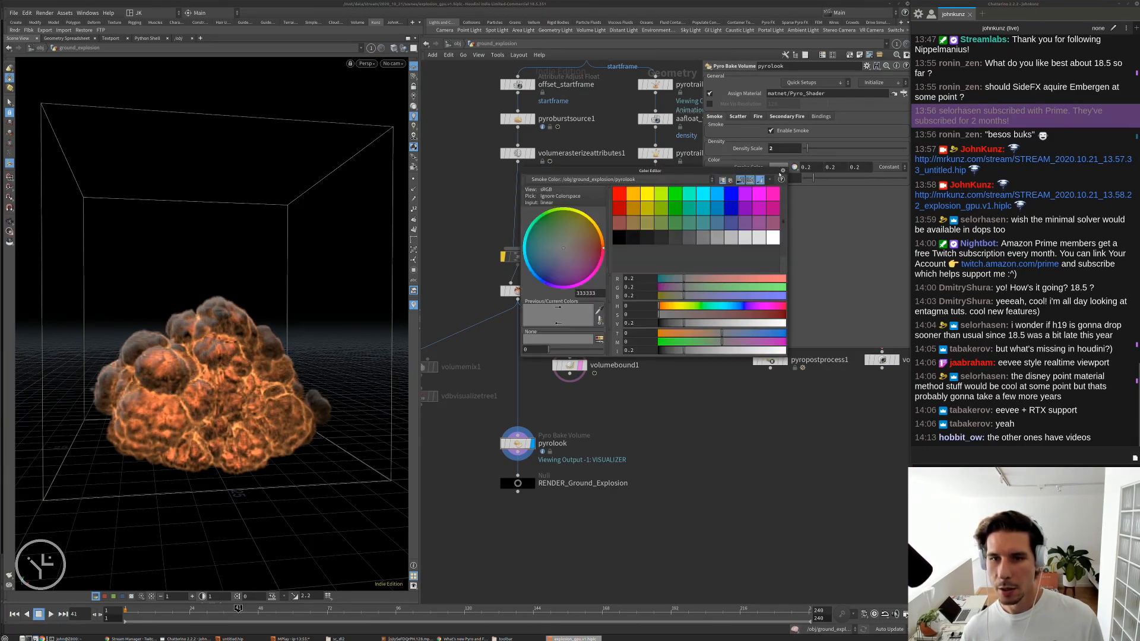
click(668, 323)
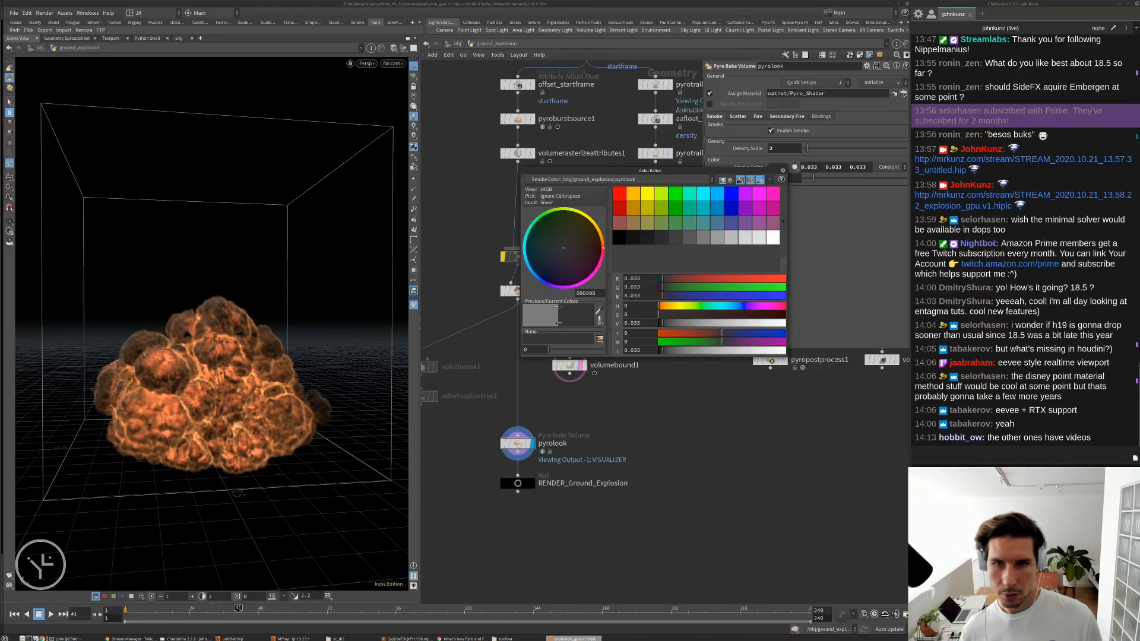
click(782, 171)
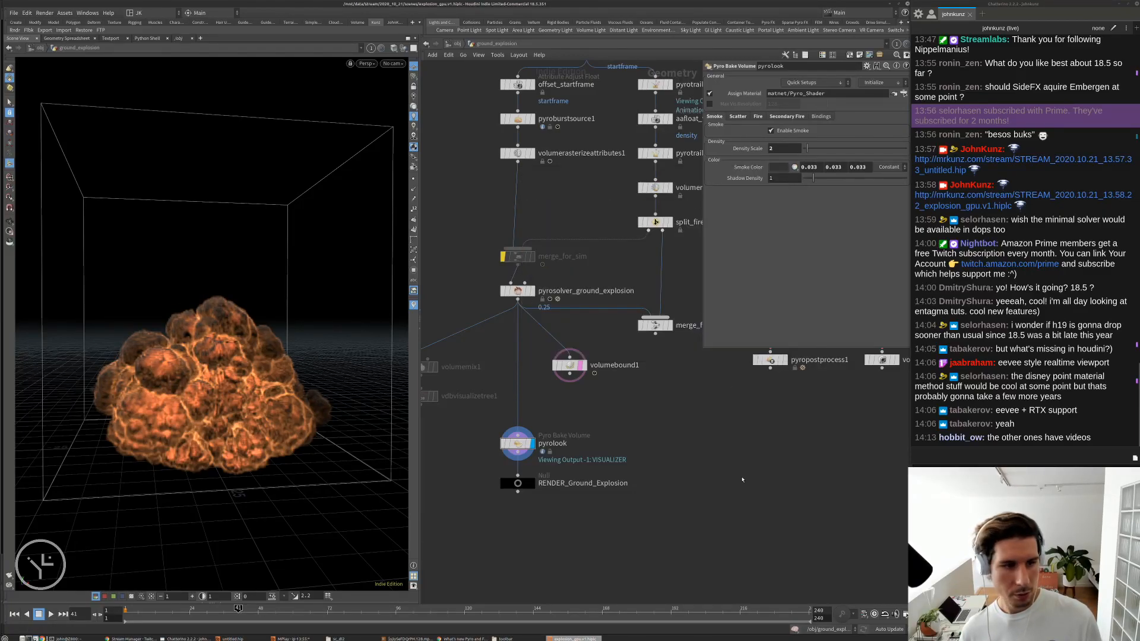
- Shift the end colour of pyrolook's Scatter Color Ramp to a redder orange with a hue of 10.1
click(738, 117)
click(901, 219)
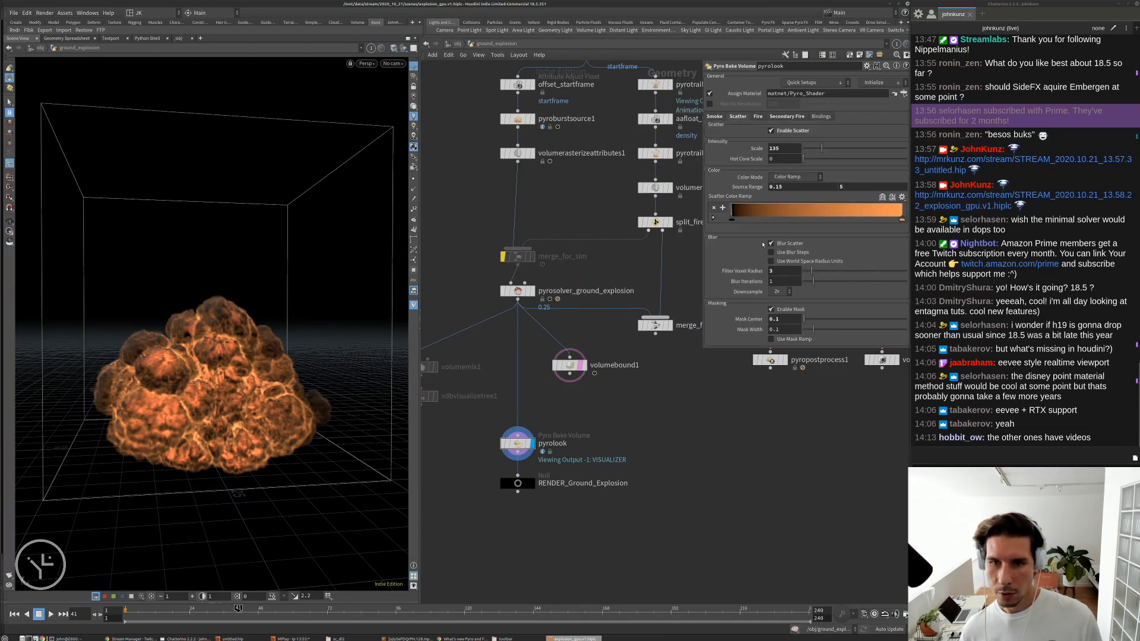
click(714, 217)
click(778, 249)
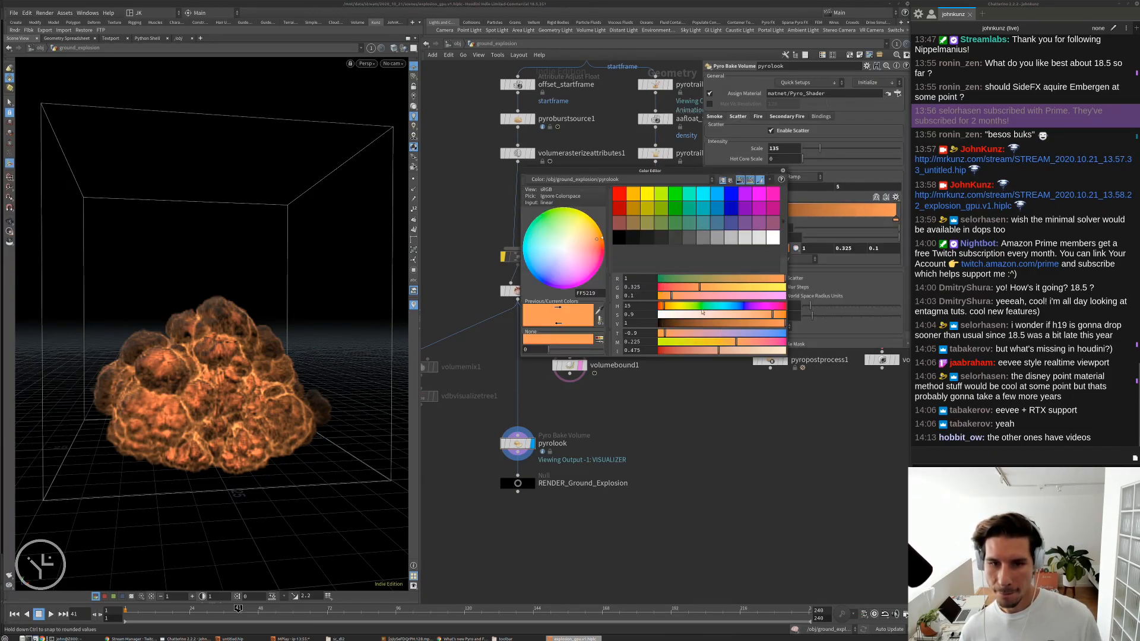
drag(662, 308, 663, 309)
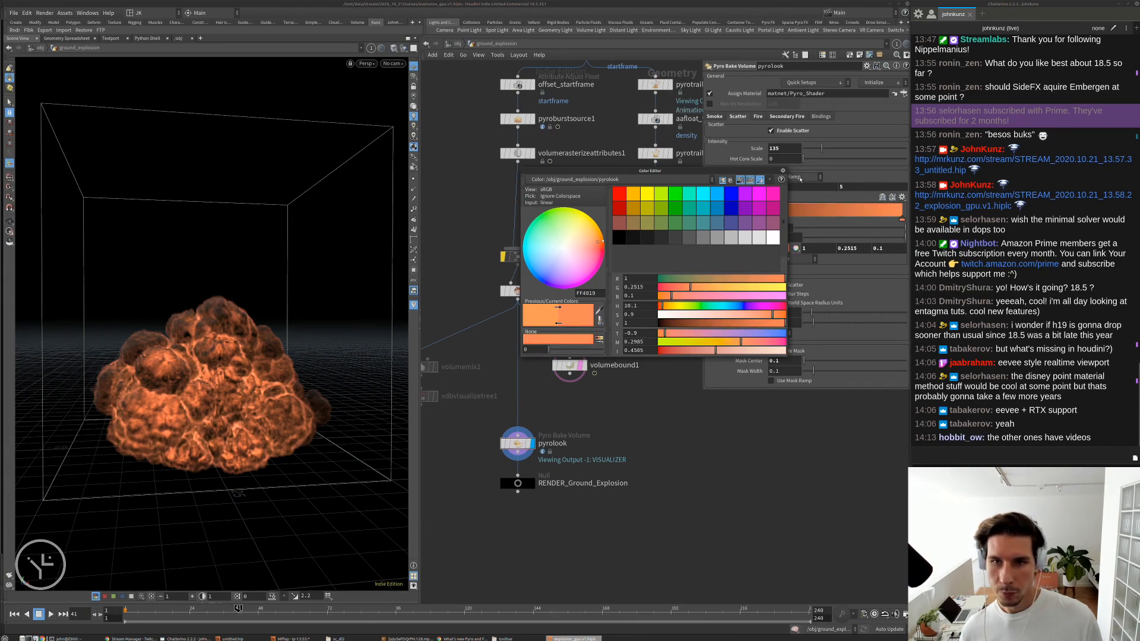
click(782, 170)
- Give a scatter ramp point at about position 0.295 a dark red-orange with hue 5.9 and saturation 0.96, comparing against the SideFX reference video
click(779, 249)
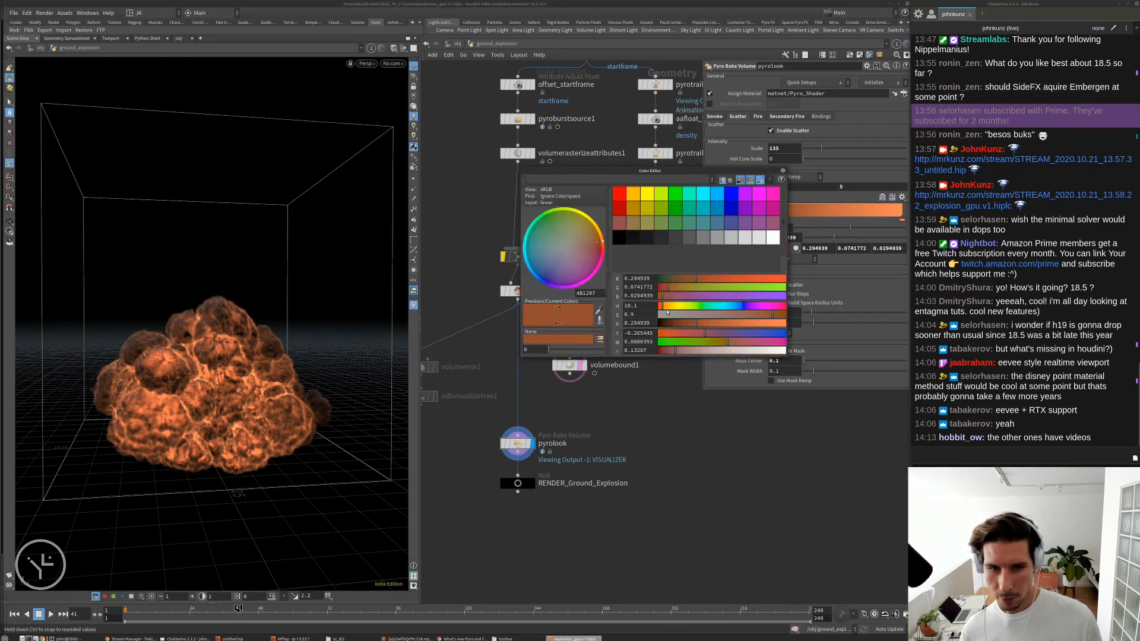
click(659, 309)
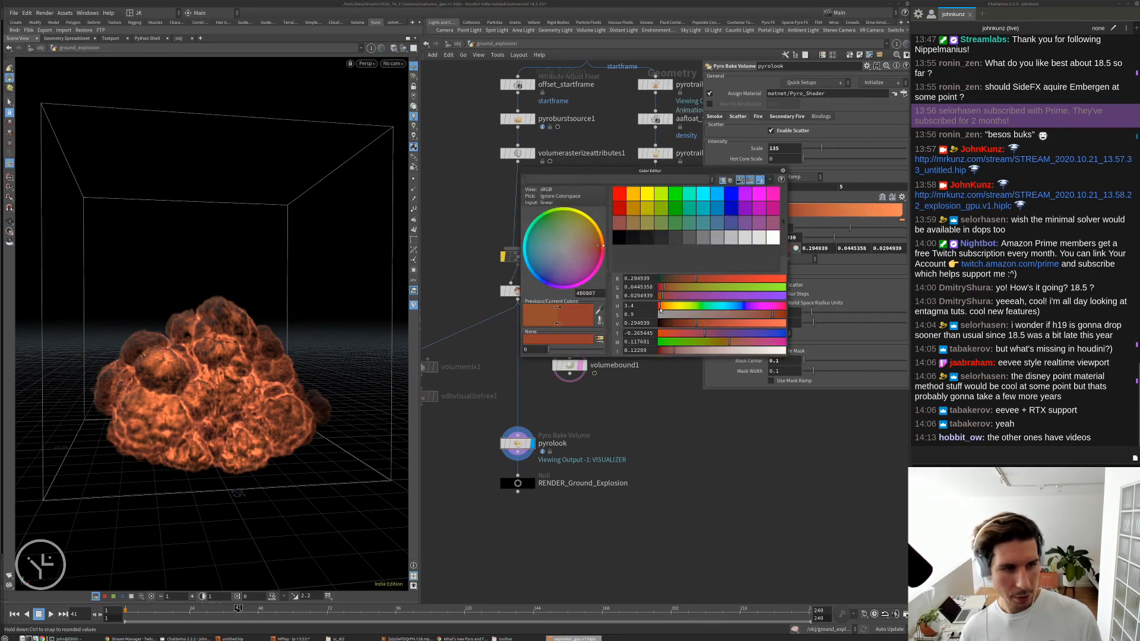
drag(660, 309, 661, 309)
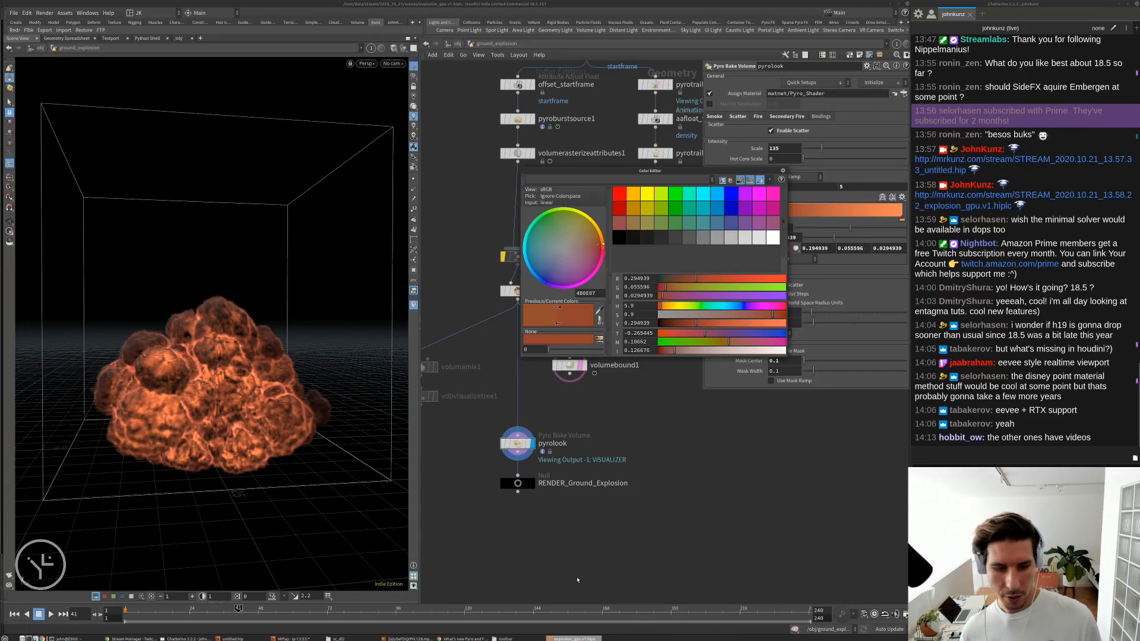
click(451, 639)
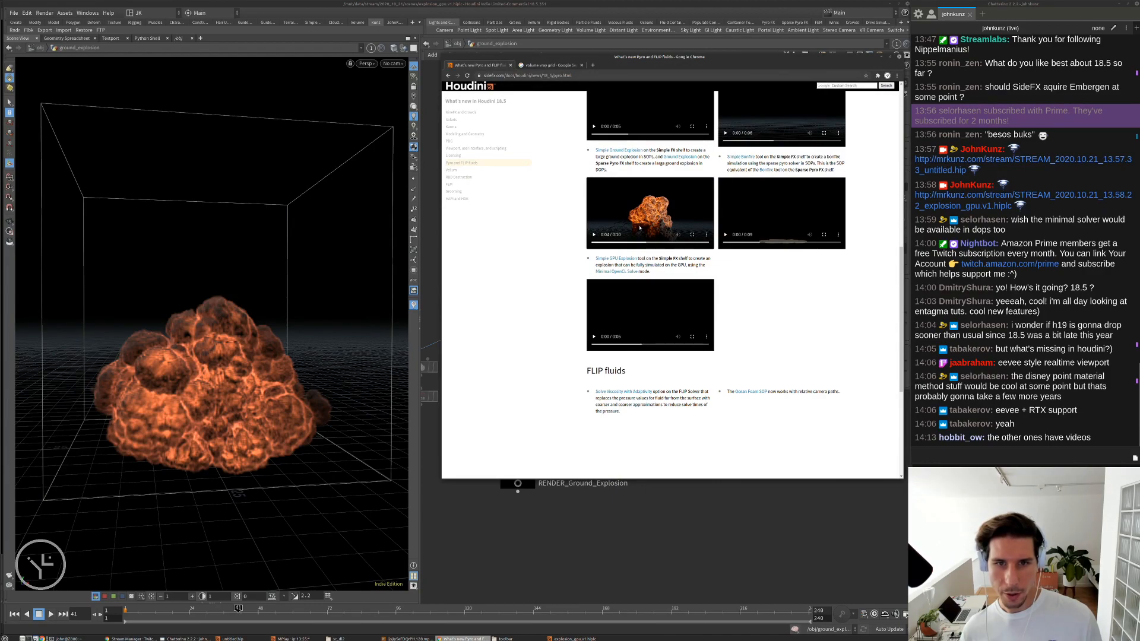
click(705, 488)
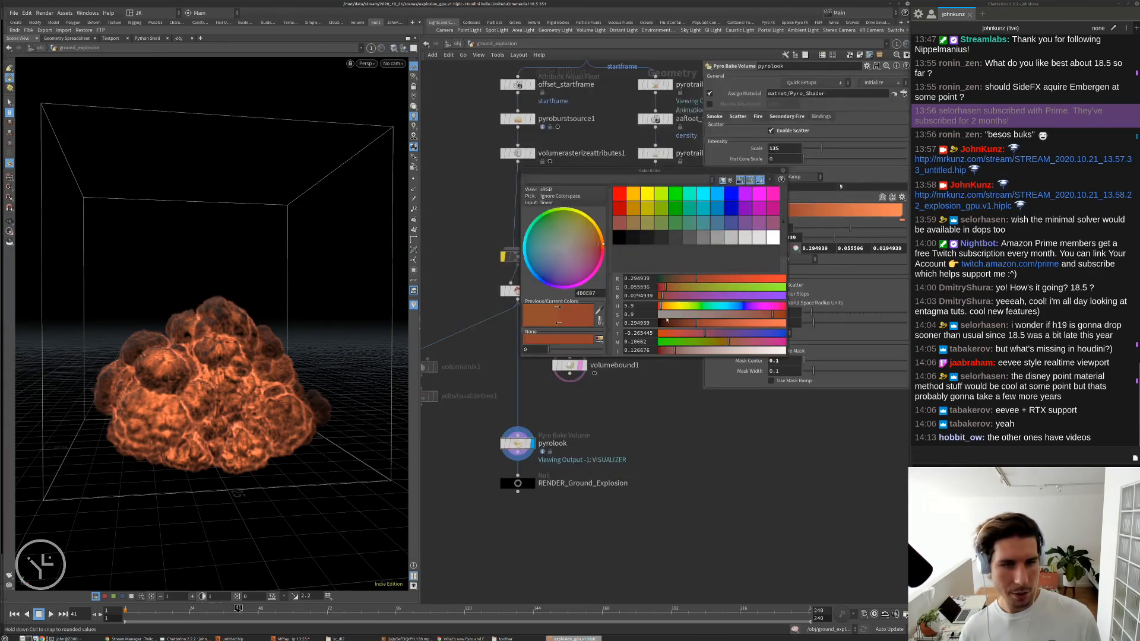
click(781, 317)
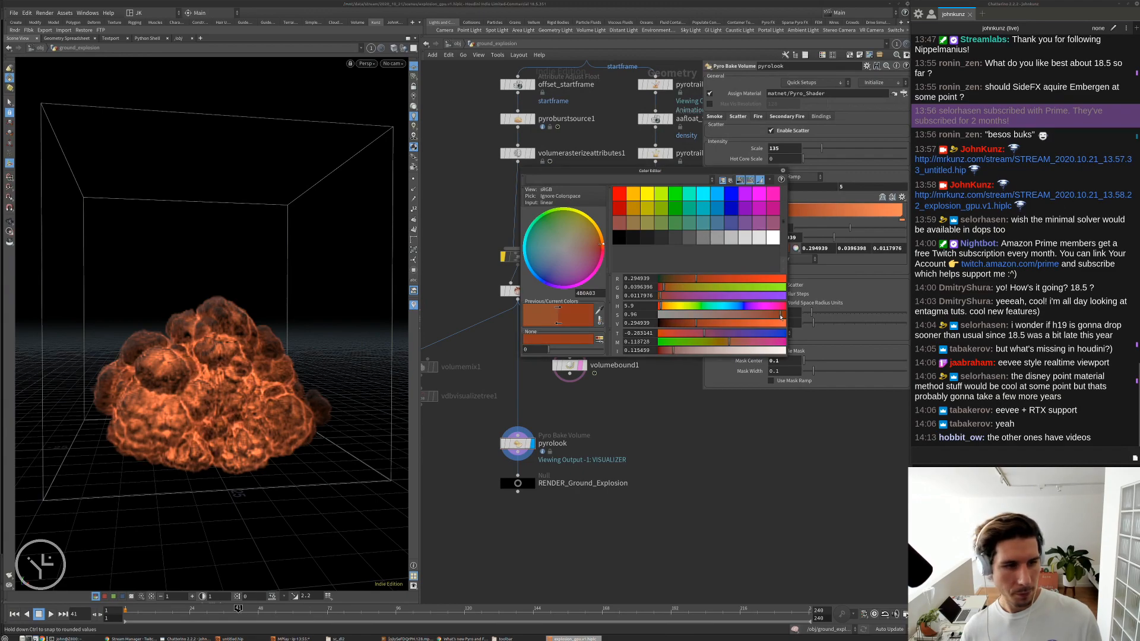
click(782, 171)
- Play the simulation on to frame 60 to check the new scatter colours, and stop playback
key(Up)
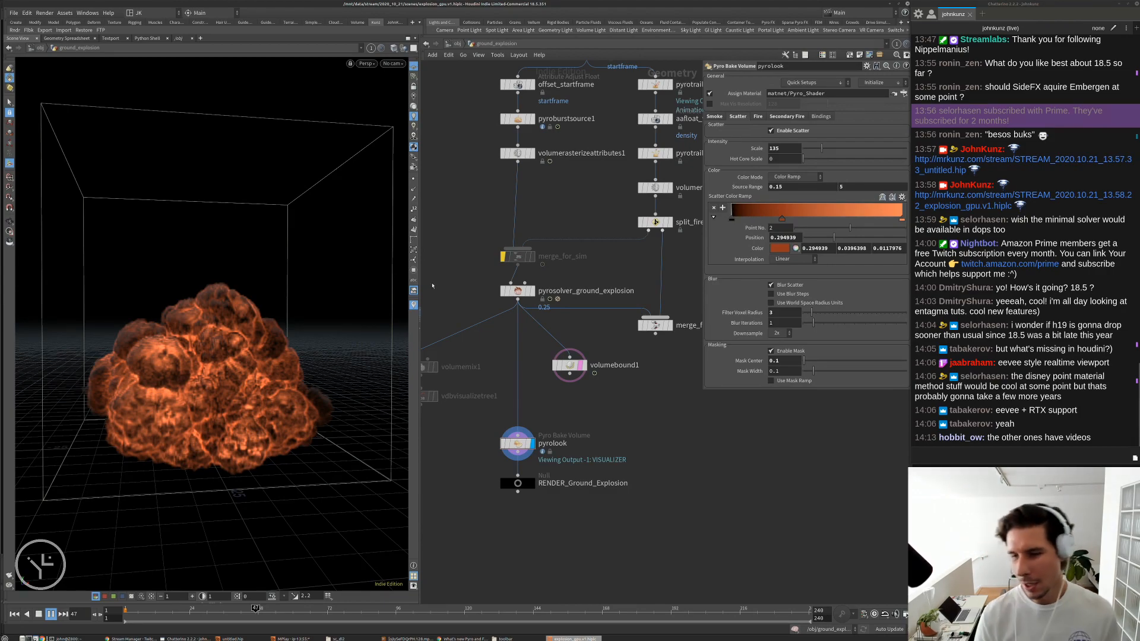
scroll(432, 286, up, 2)
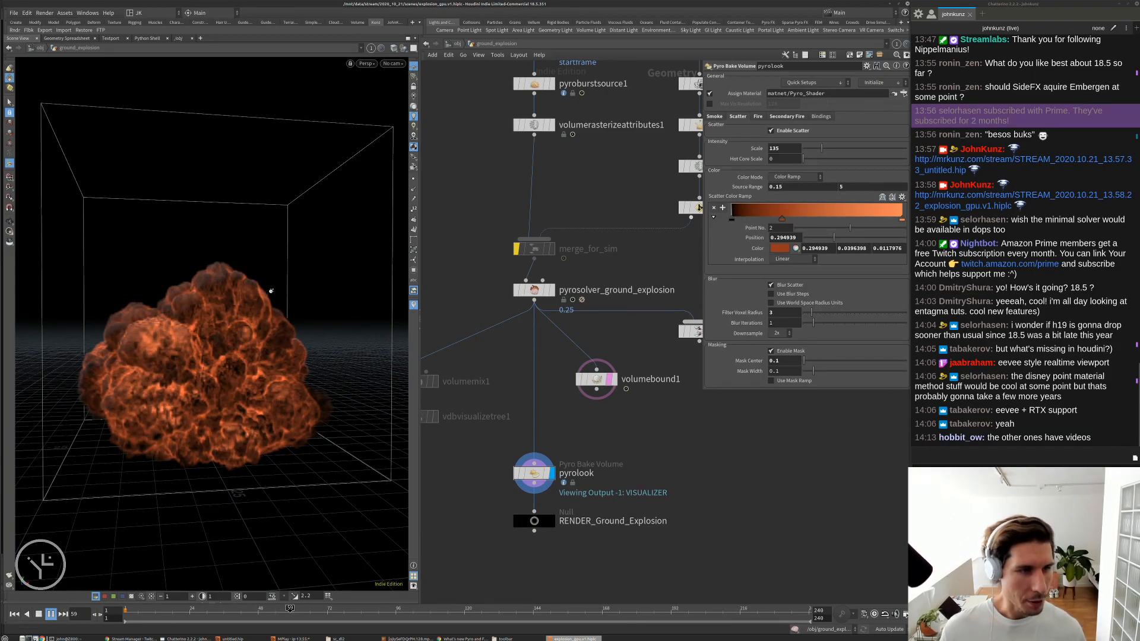
key(Up)
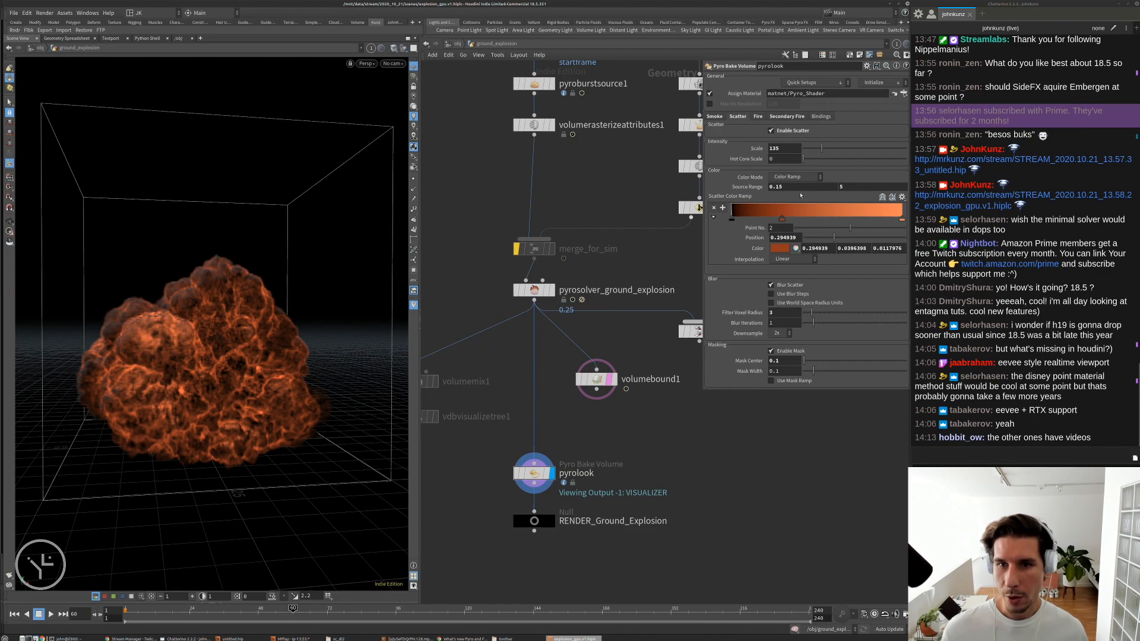
- Disable scatter on pyrolook and compare the bare fire with the earlier flipbook in MPlay before returning to Houdini
double_click(776, 187)
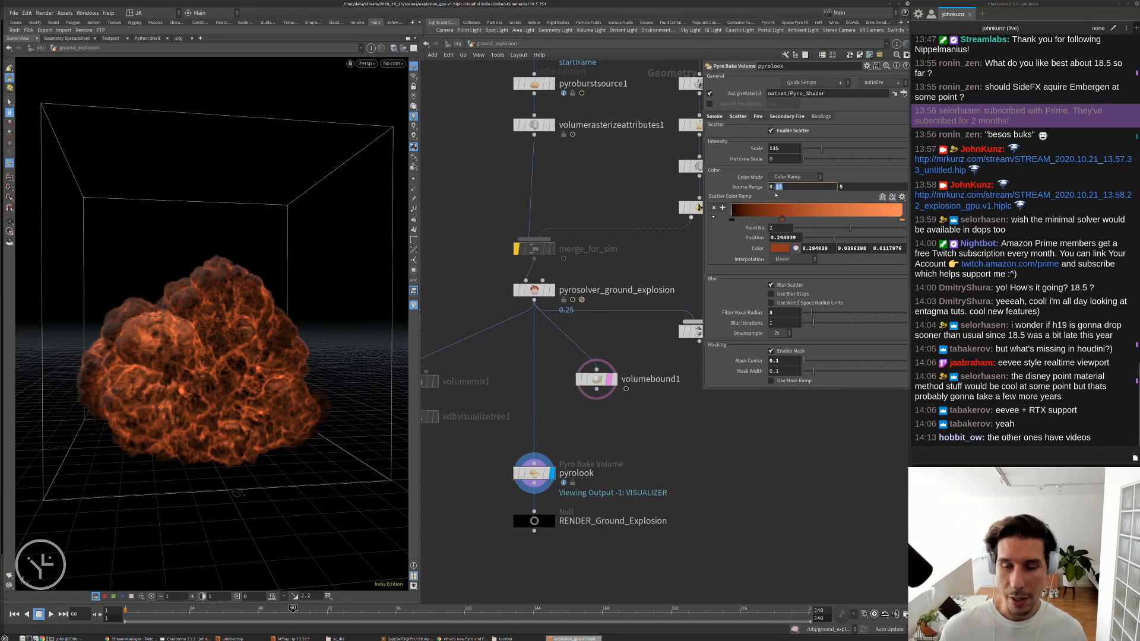
click(771, 131)
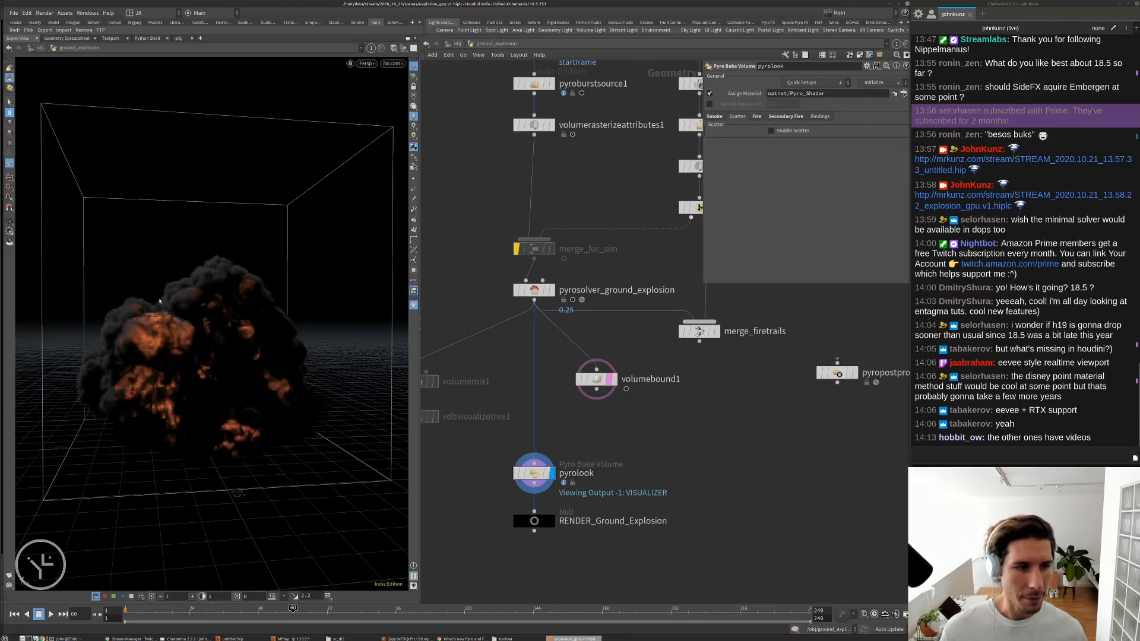
click(292, 639)
mouse_move(304, 568)
mouse_down()
mouse_move(439, 569)
mouse_move(253, 573)
mouse_move(329, 575)
mouse_move(312, 578)
mouse_up()
click(622, 482)
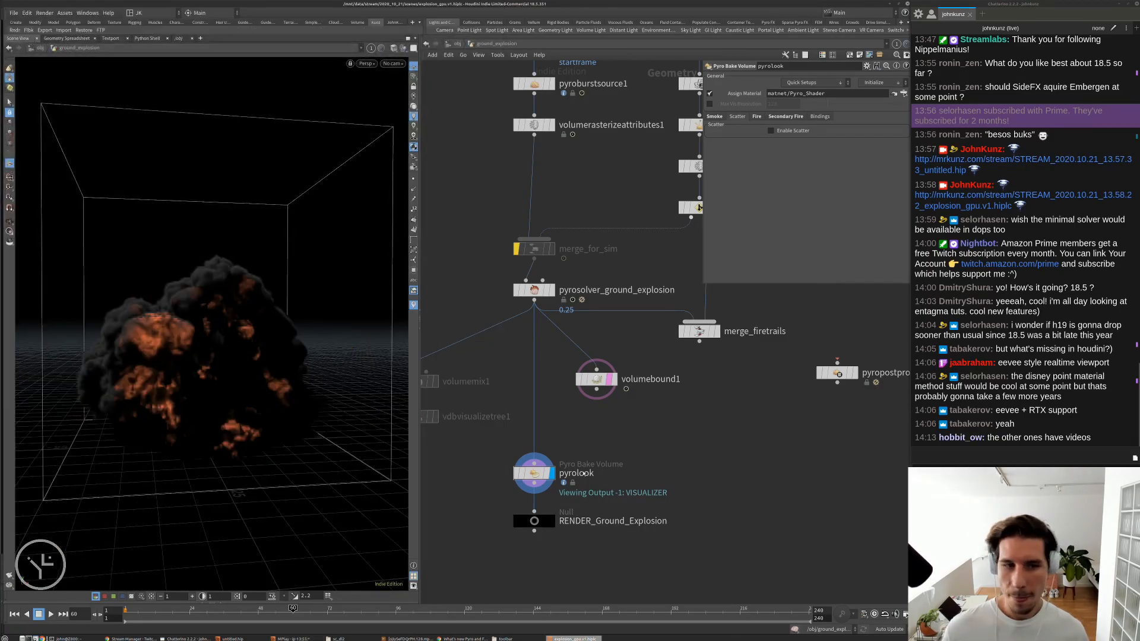
- Examine the look and solving settings of pyrosolver_ground_explosion, return to pyrolook and turn its scatter back on
click(534, 290)
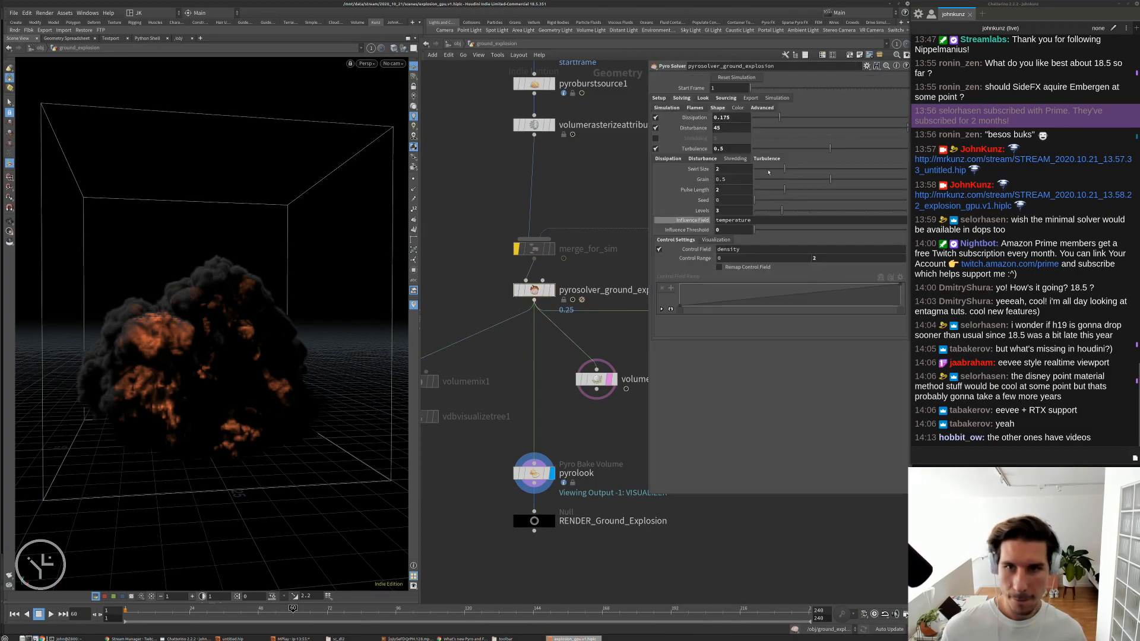
click(702, 99)
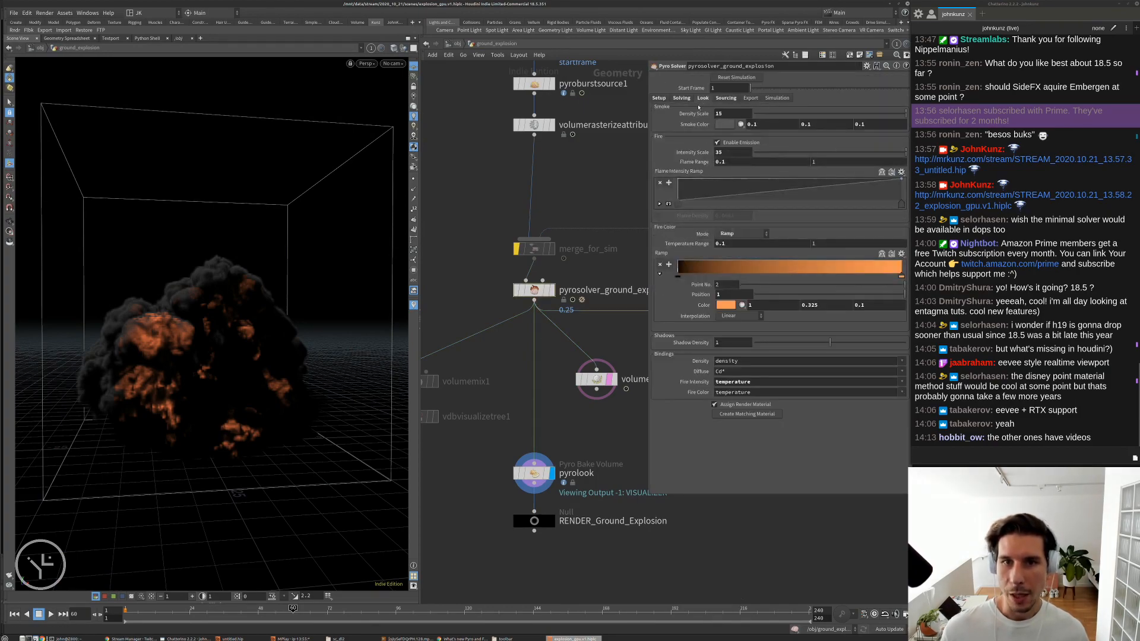
click(683, 99)
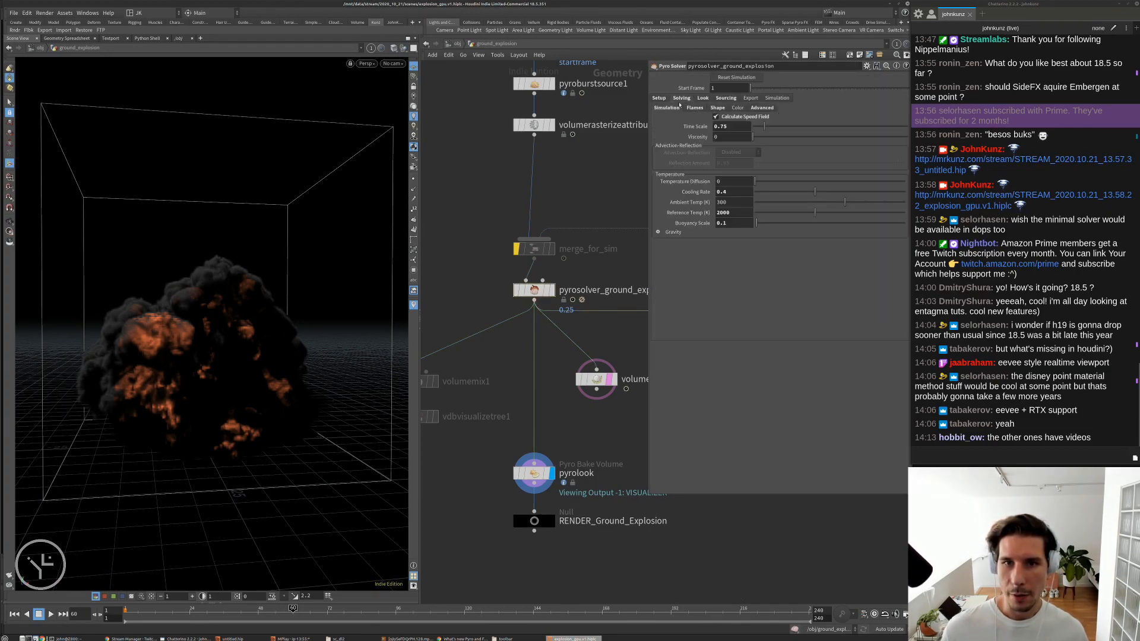
click(703, 98)
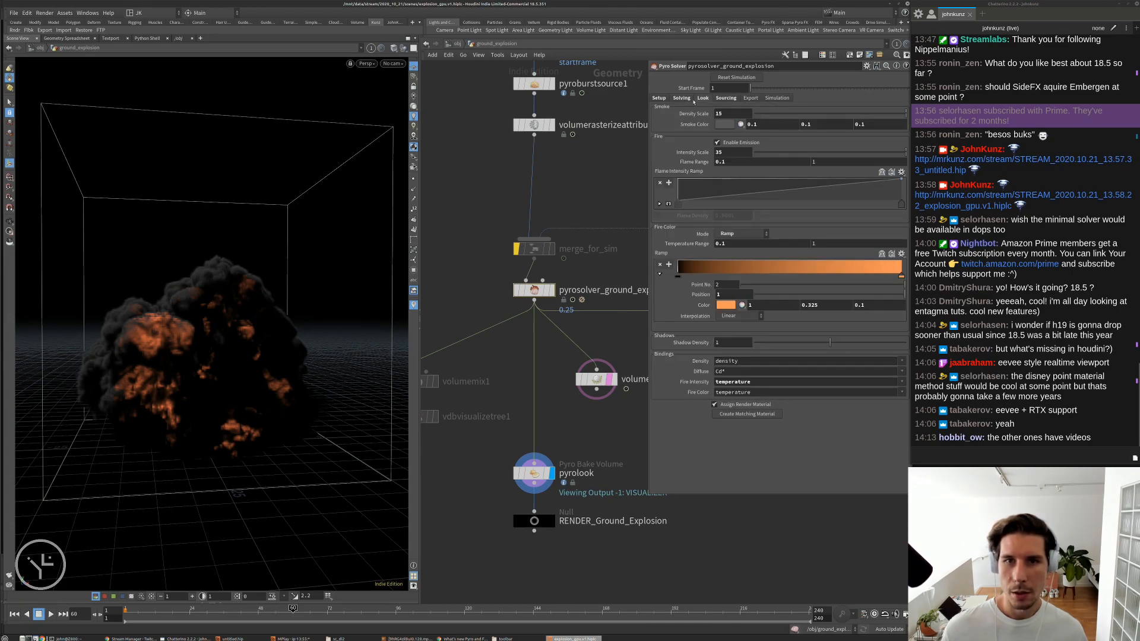
click(533, 473)
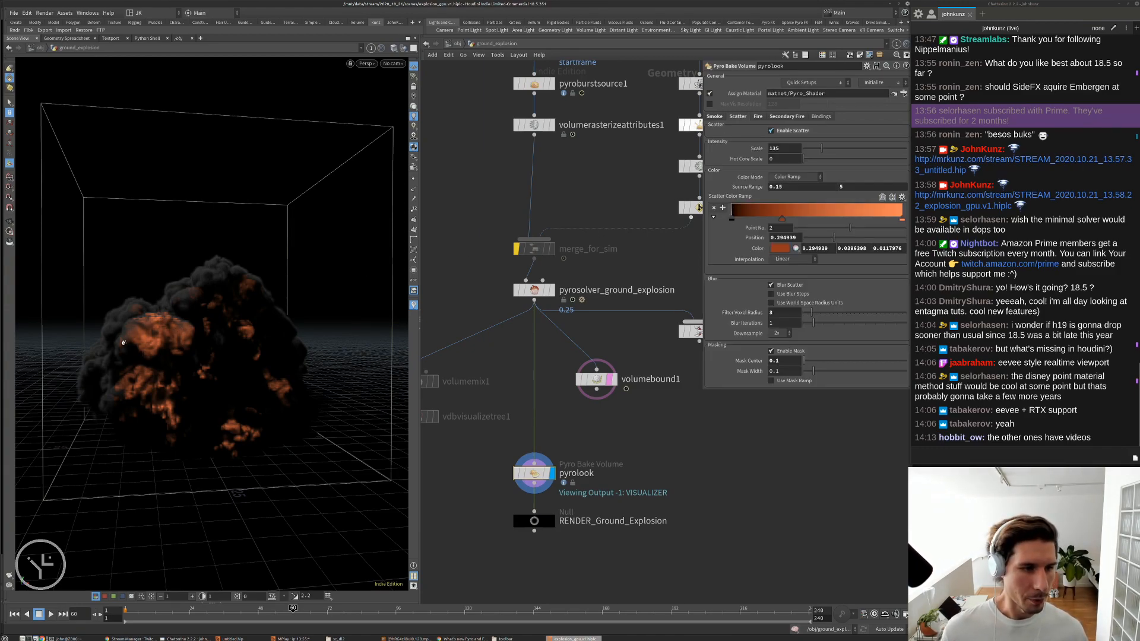
- Set pyrolook's scatter blur filter voxel radius to 2 and the scatter colour source range minimum to 0.75
double_click(772, 312)
text(2)
key(Return)
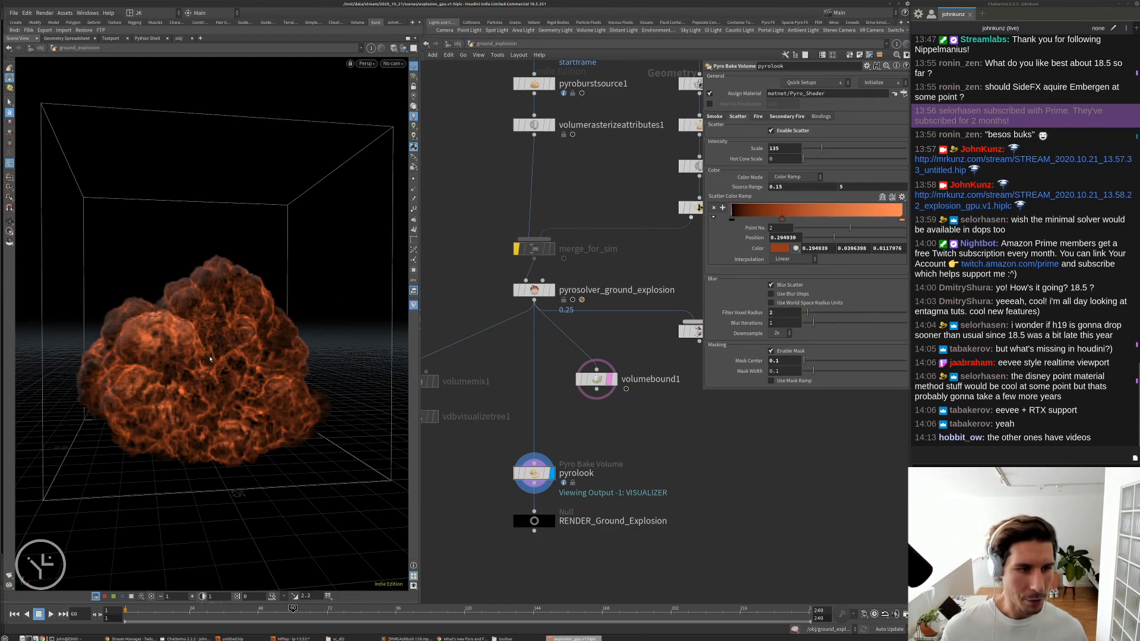
click(780, 148)
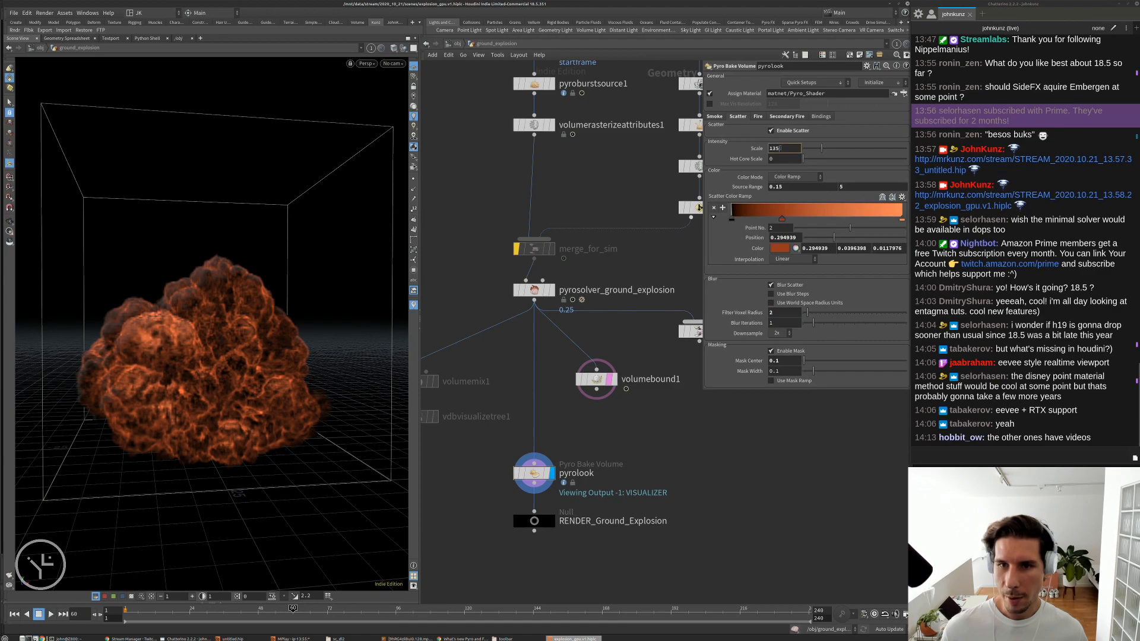
double_click(779, 187)
text(75)
key(Return)
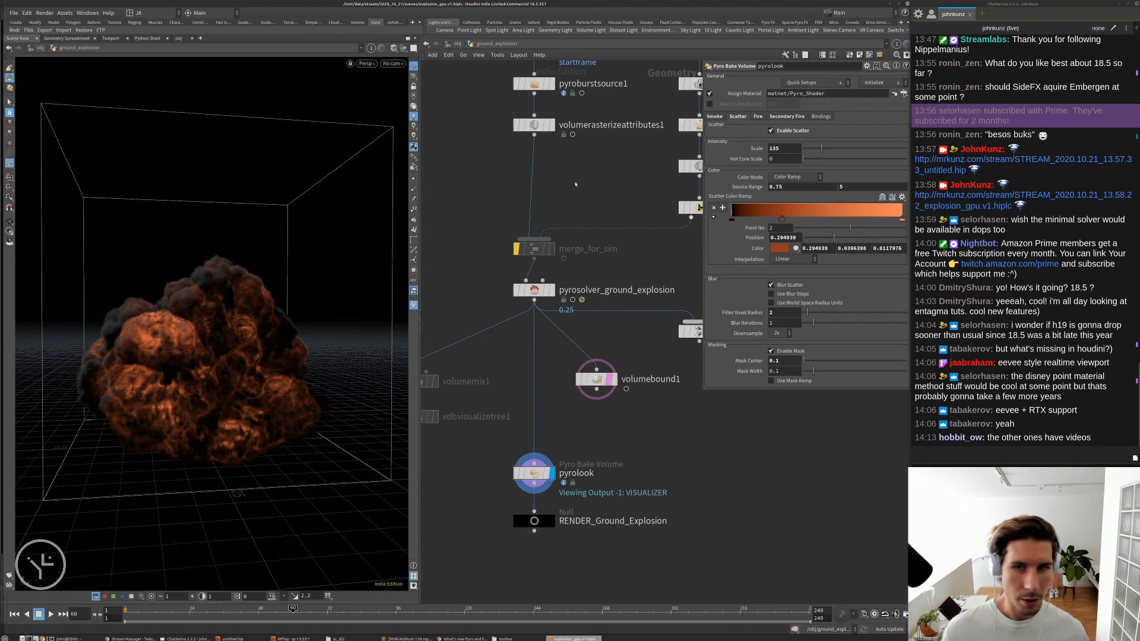
- Turn scatter on pyrolook off and back on to compare the explosion with and without it
click(780, 130)
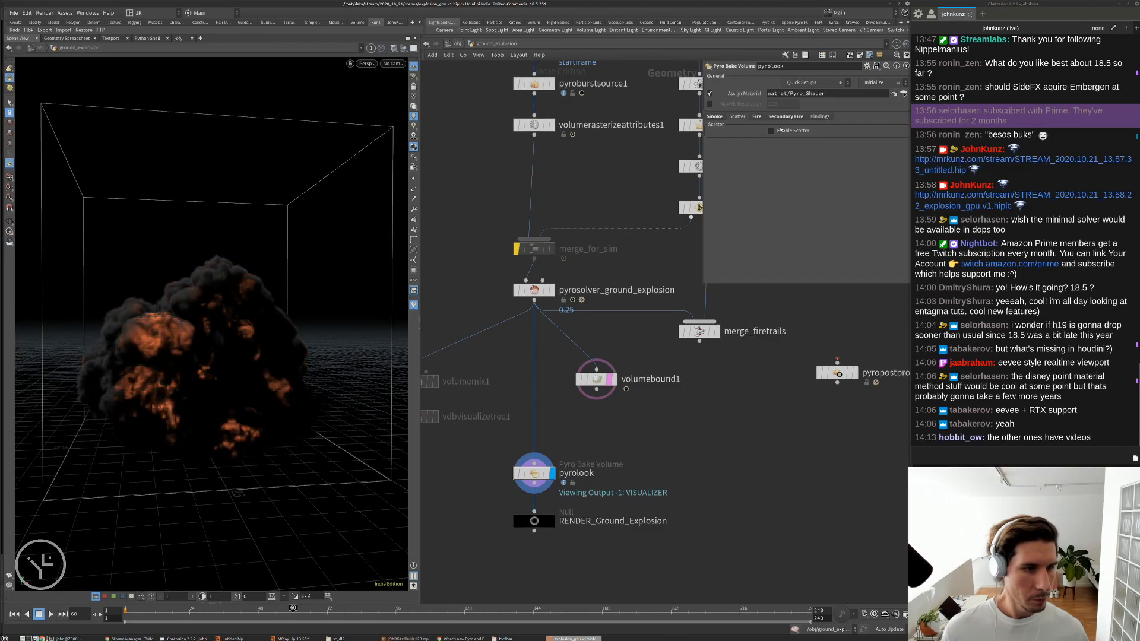
click(771, 131)
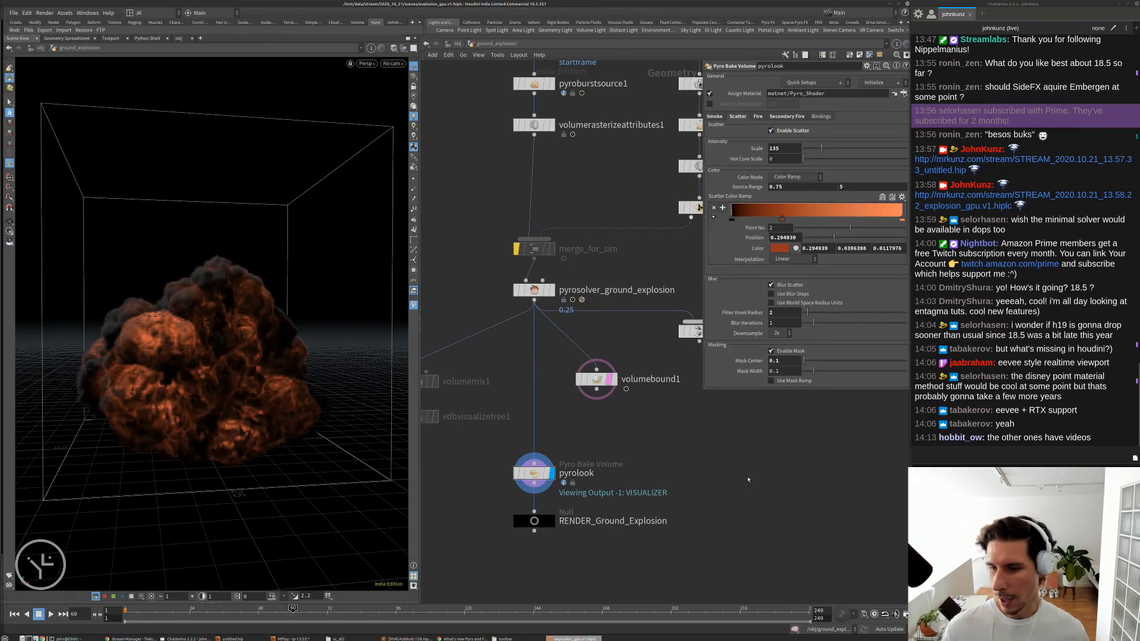
middle_drag(773, 465, 735, 461)
scroll(752, 481, down, 2)
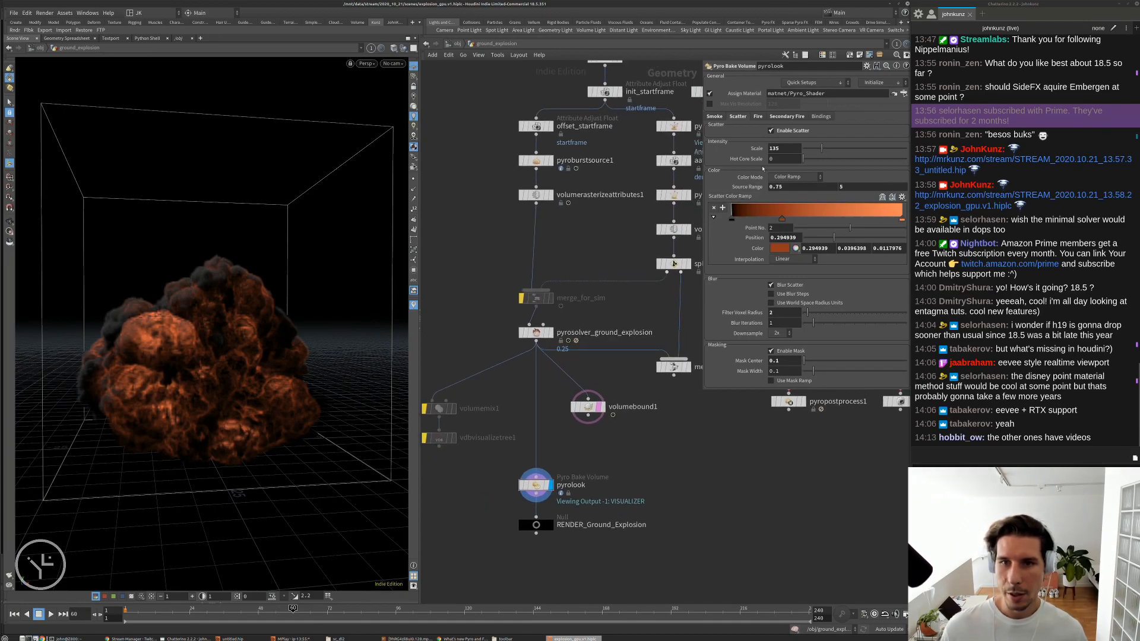
- Set pyrolook's scatter intensity scale to 175 and its blur iterations to 2
double_click(774, 148)
text(175)
key(Return)
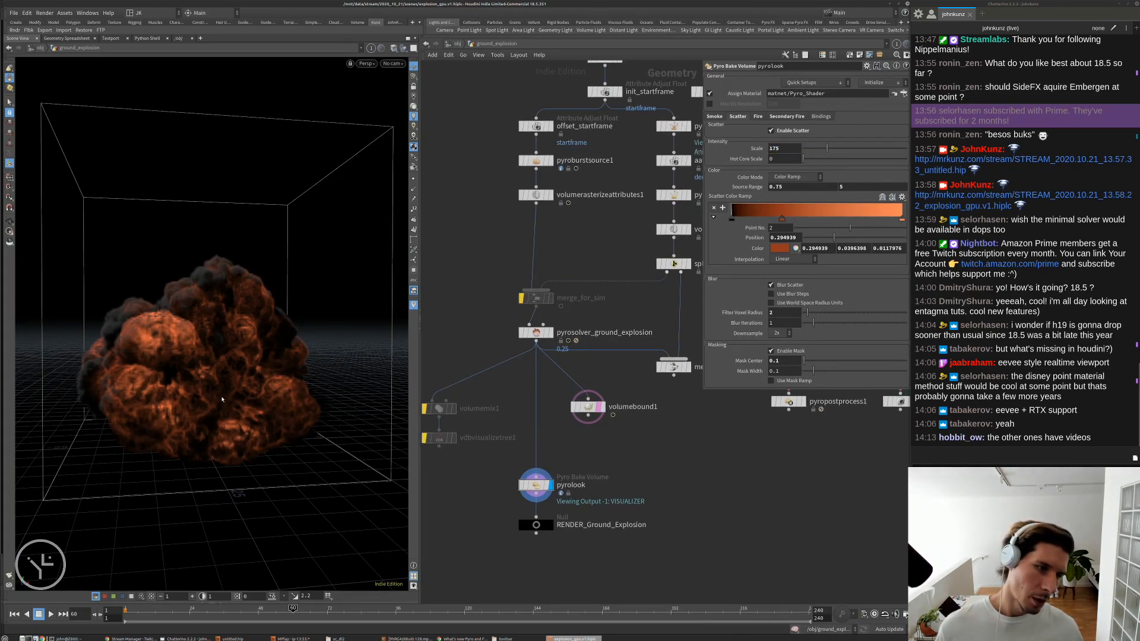
double_click(784, 319)
text(2)
key(Return)
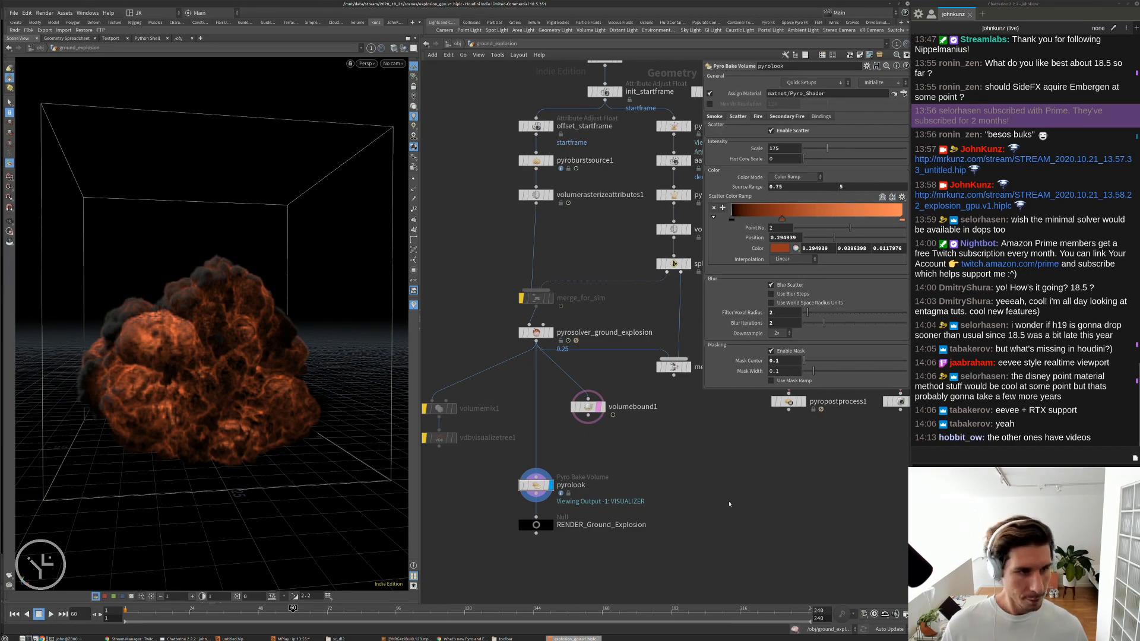
- Set the voxel size of pyrosolver_ground_explosion to 0.15 and save the scene
middle_drag(717, 504, 718, 495)
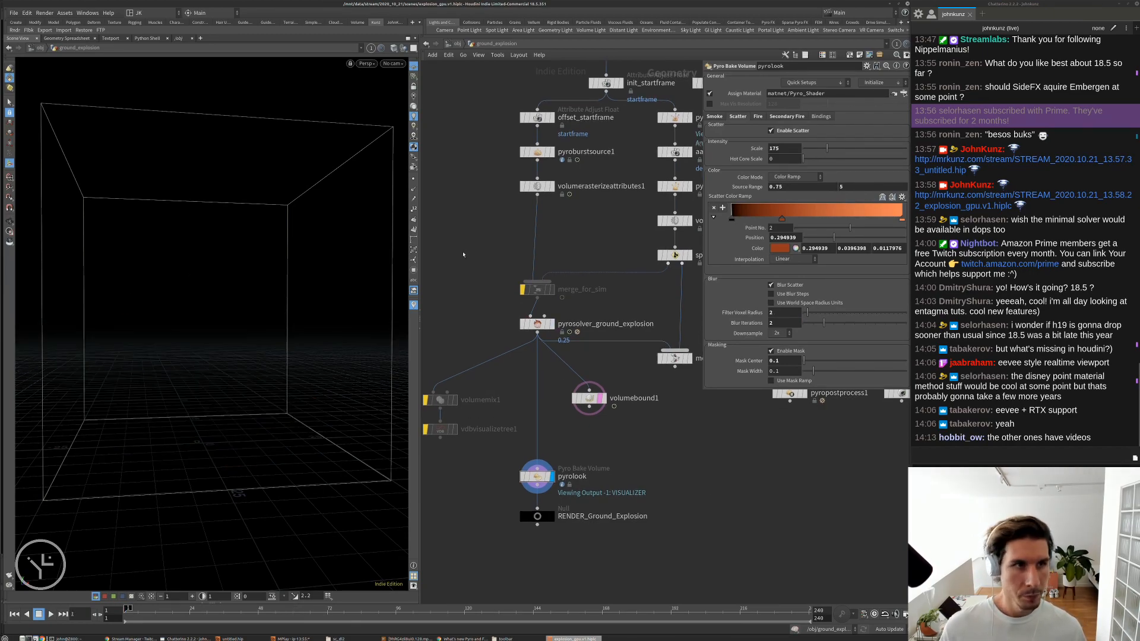
click(537, 324)
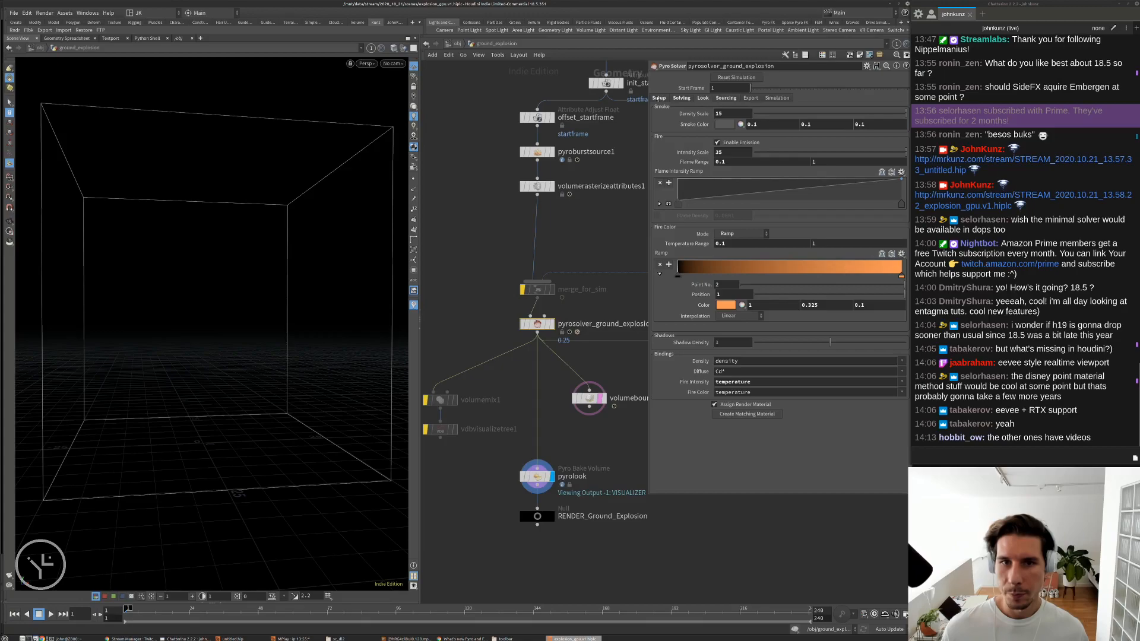
click(658, 98)
click(718, 108)
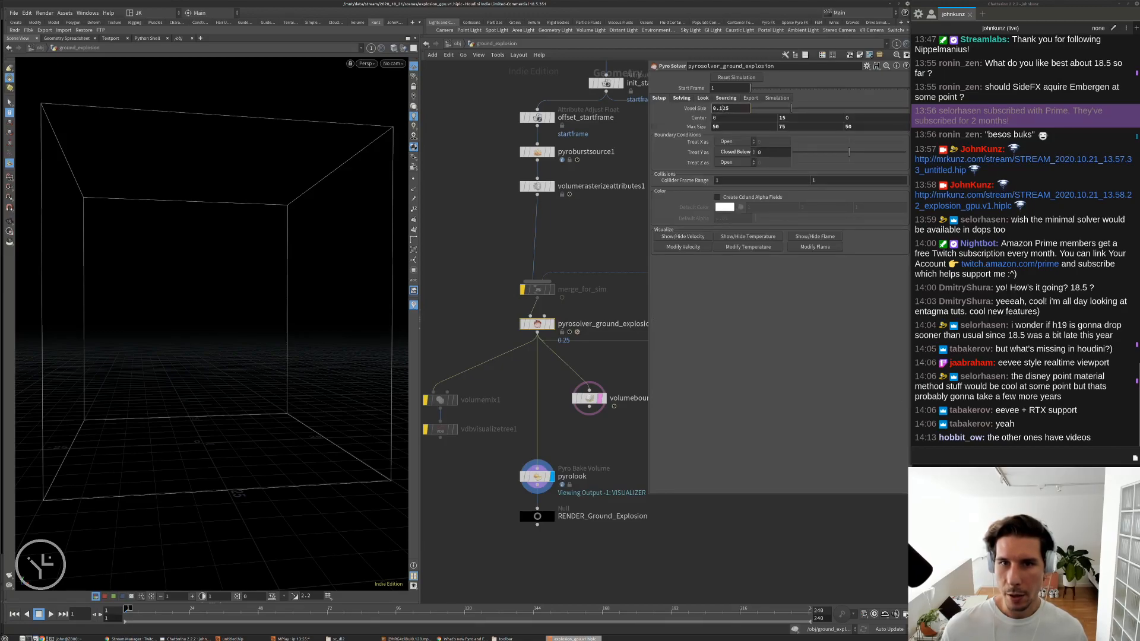
key(BackSpace)
key(Return)
middle_drag(592, 245, 566, 218)
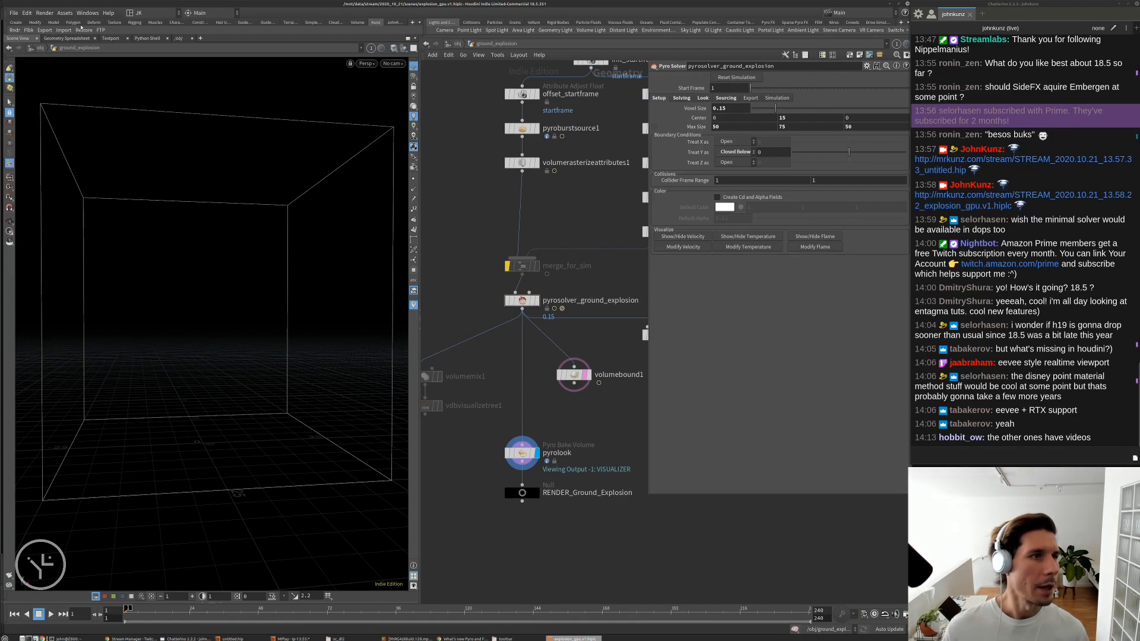
key(ctrl+s)
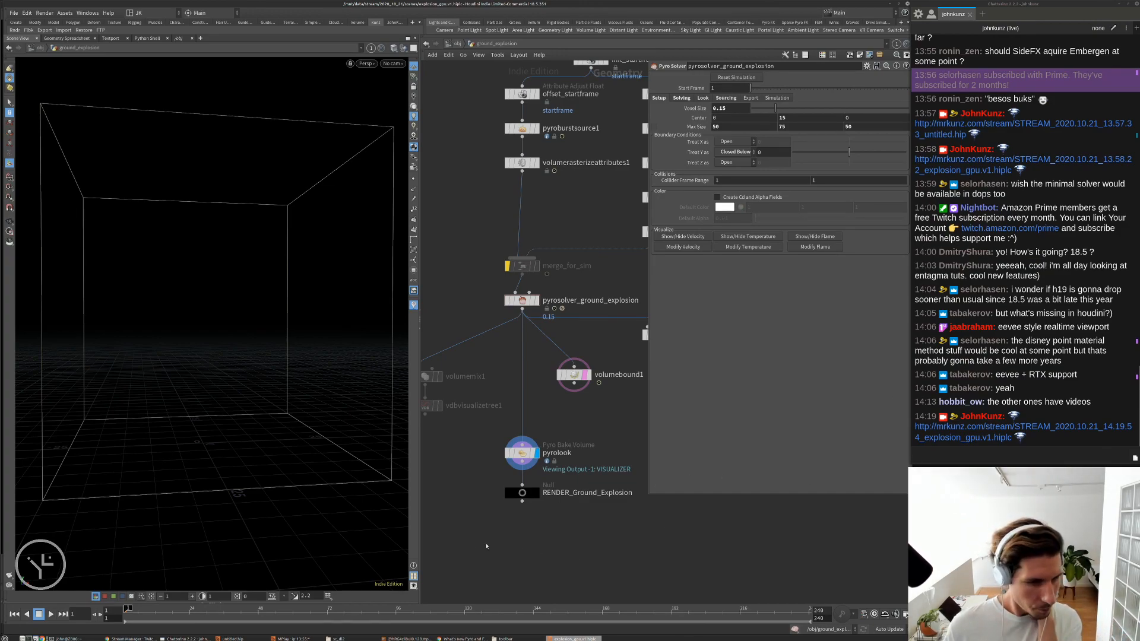
- Launch a viewport flipbook render of the explosion and inspect its incoming frames up close in MPlay
click(10, 575)
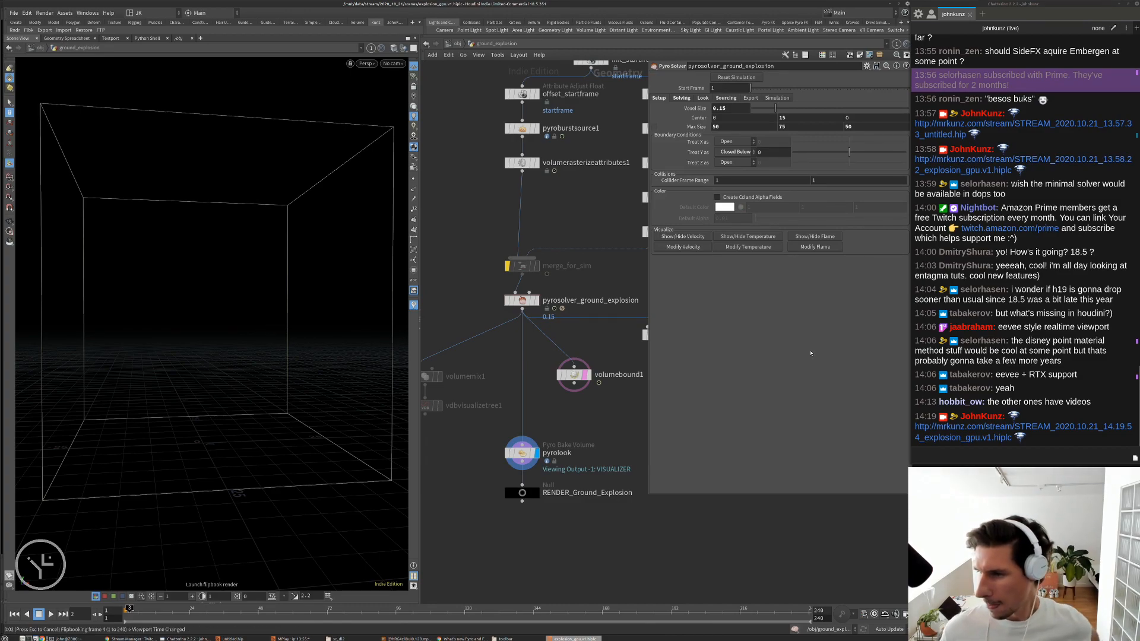
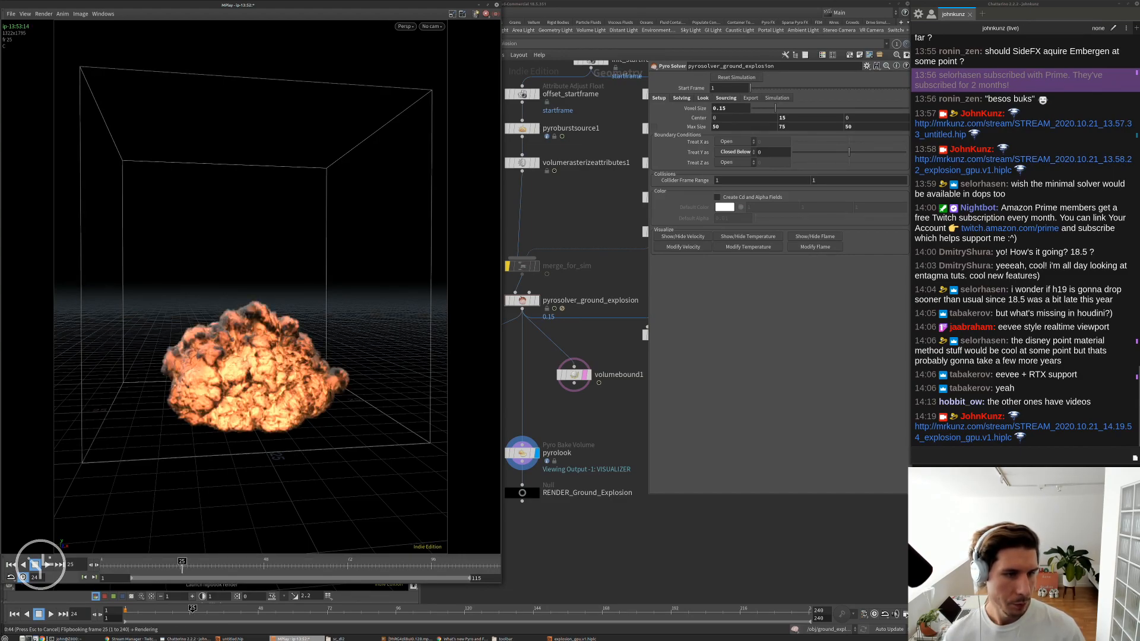
scroll(270, 341, up, 5)
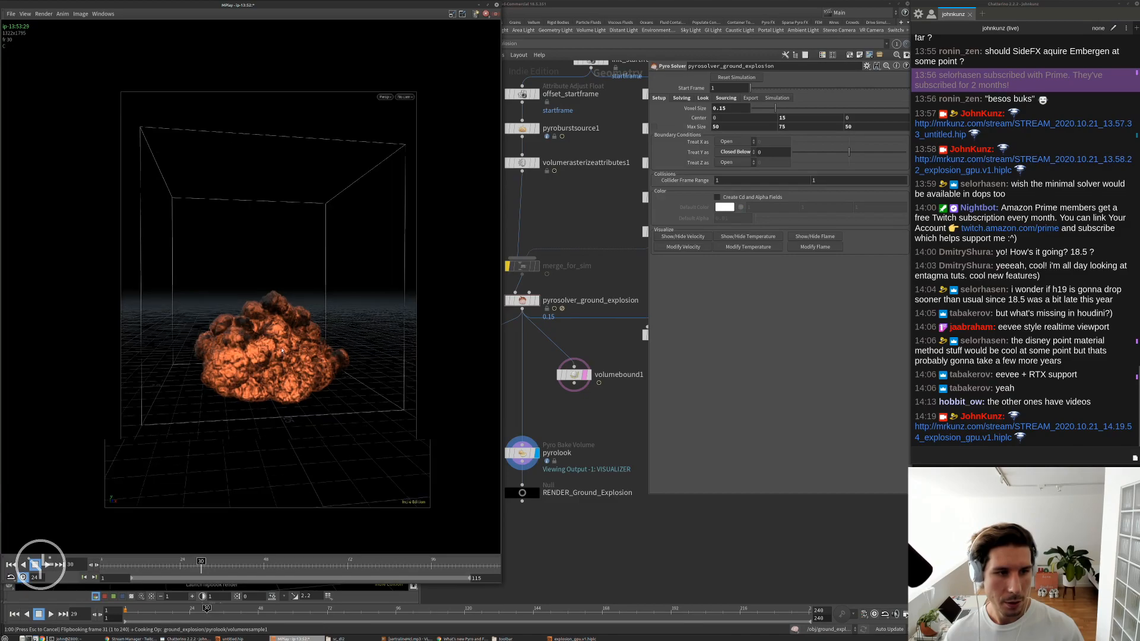
scroll(282, 351, up, 1)
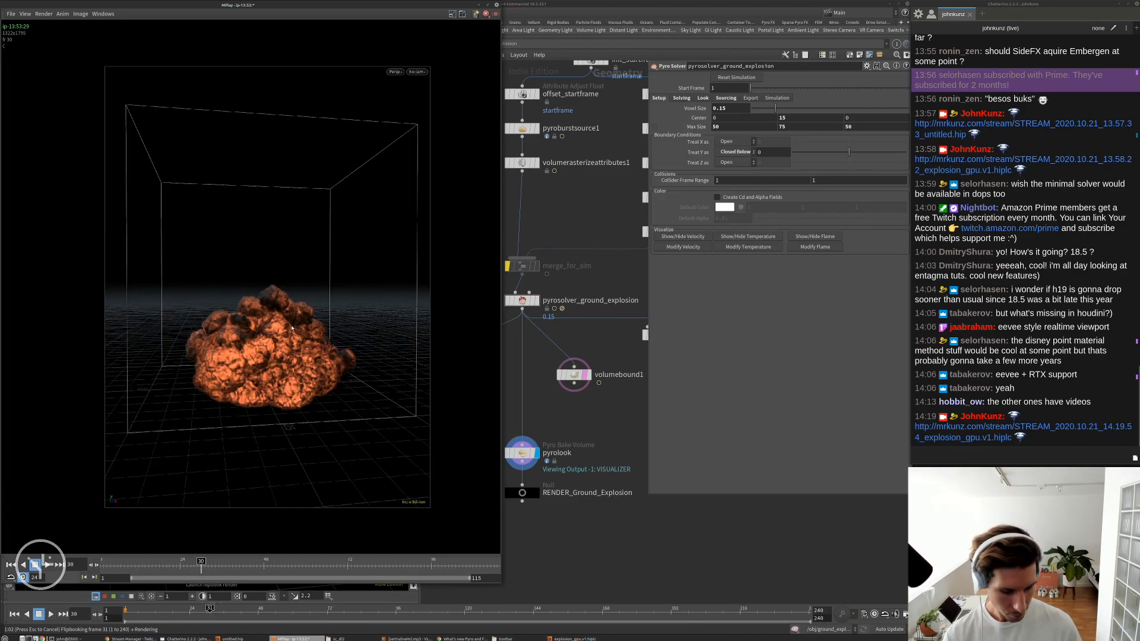
scroll(291, 328, up, 2)
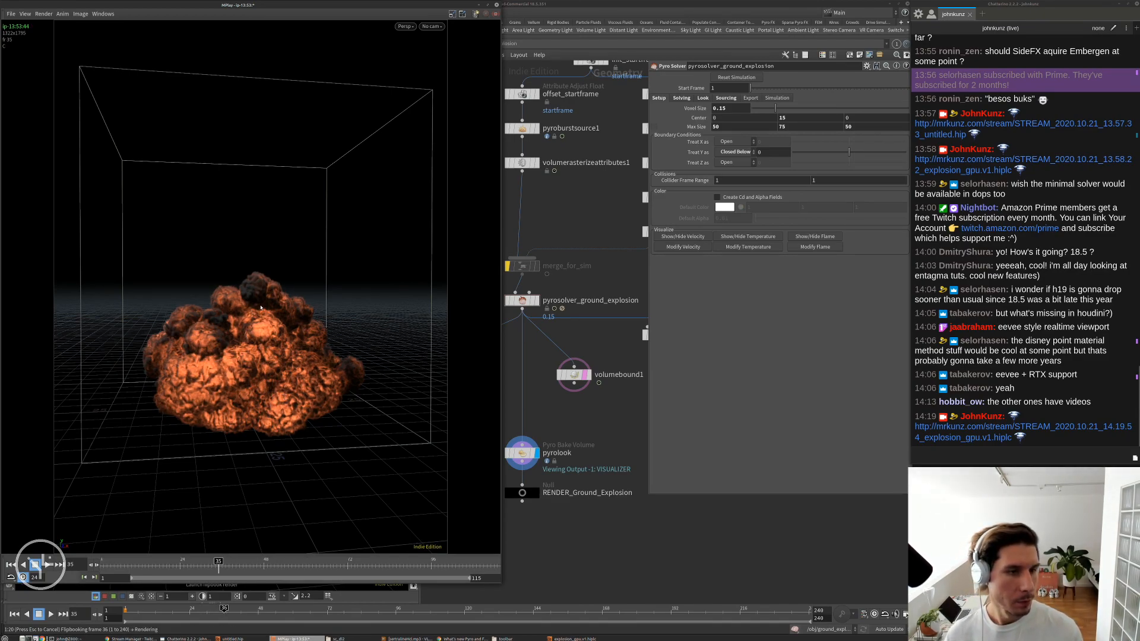
key(Up)
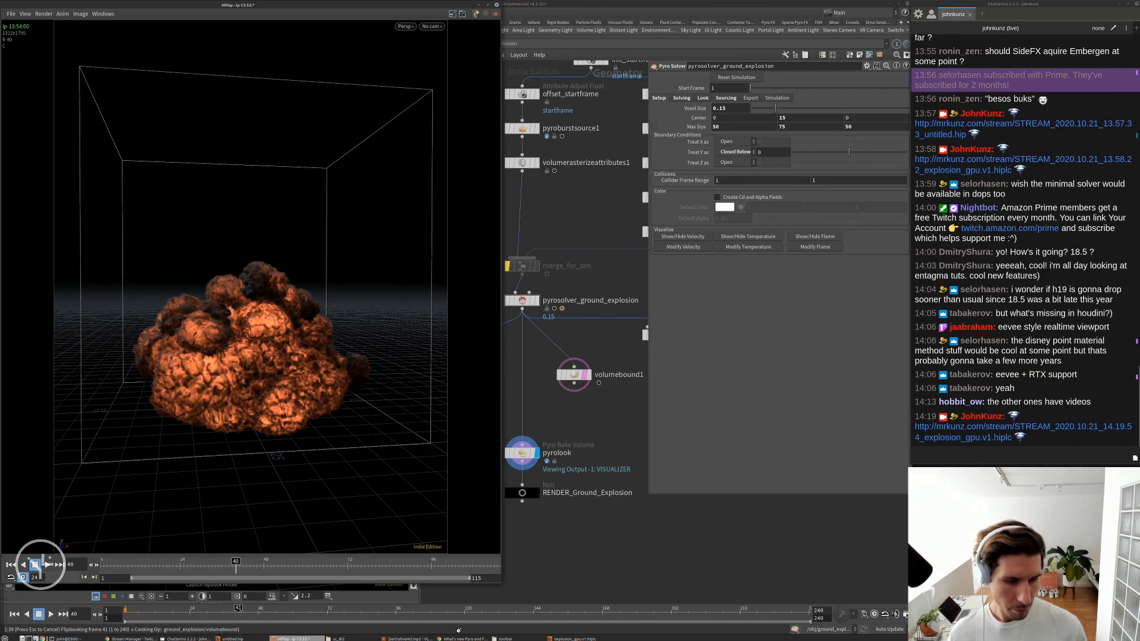
- Switch to Chrome and look through the What's new Pyro and FLIP fluids page, glancing at the flipbook in MPlay
click(574, 639)
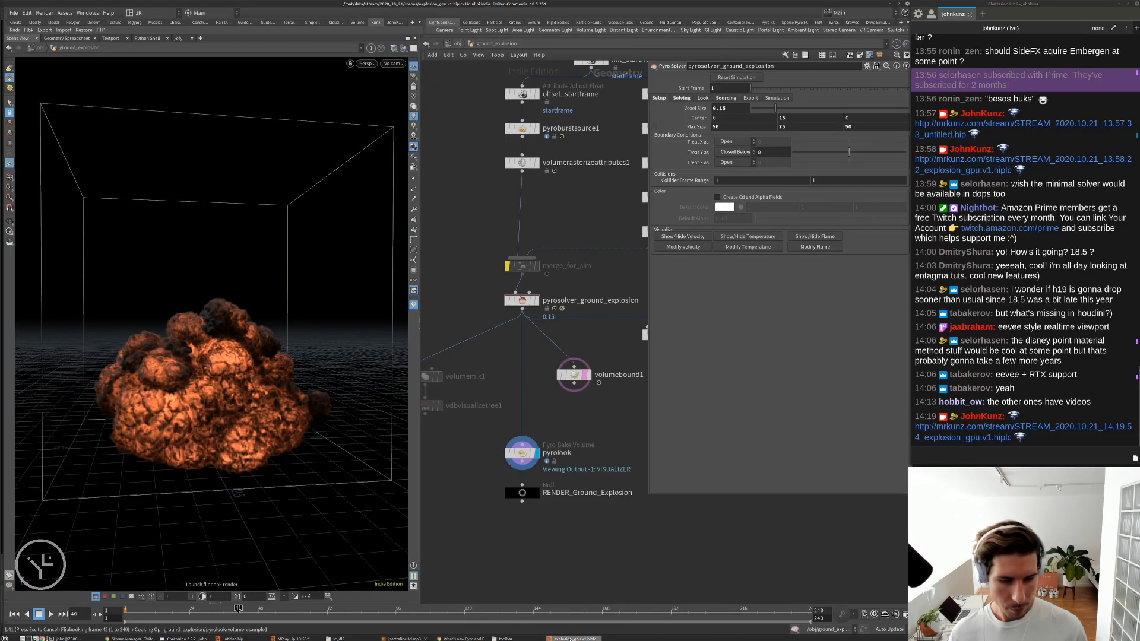
click(475, 638)
scroll(581, 283, up, 3)
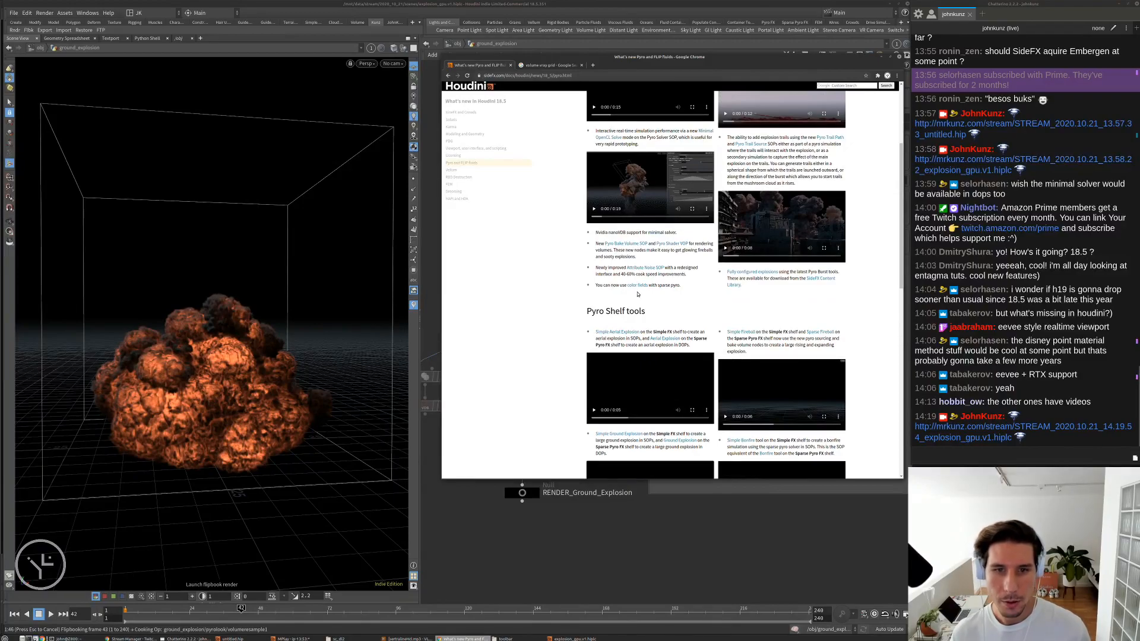
scroll(637, 294, up, 4)
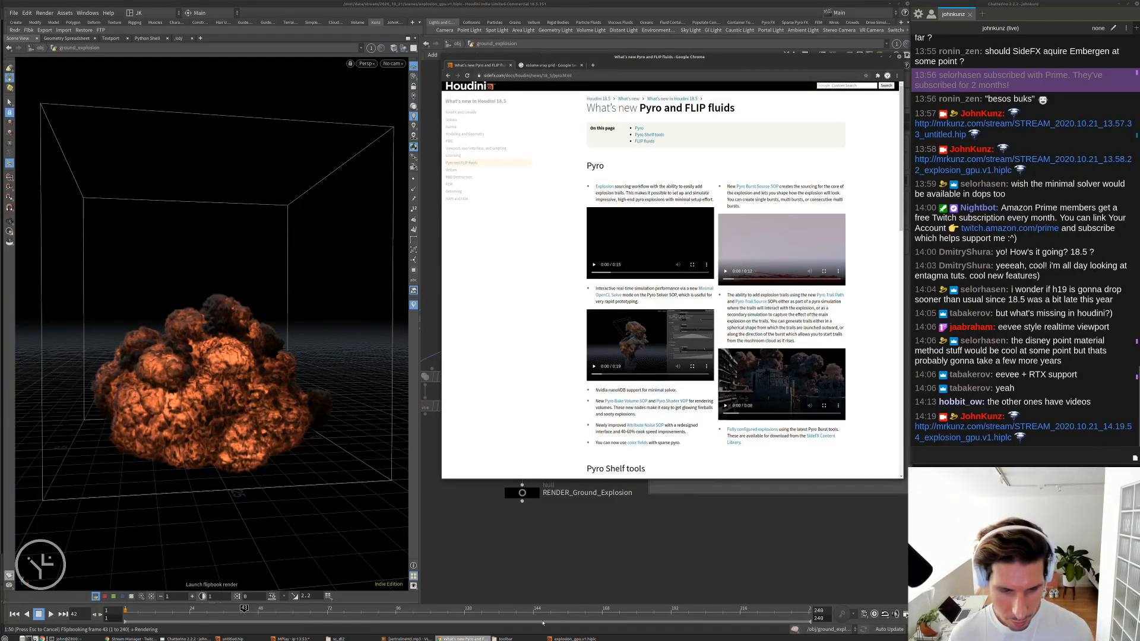
click(292, 638)
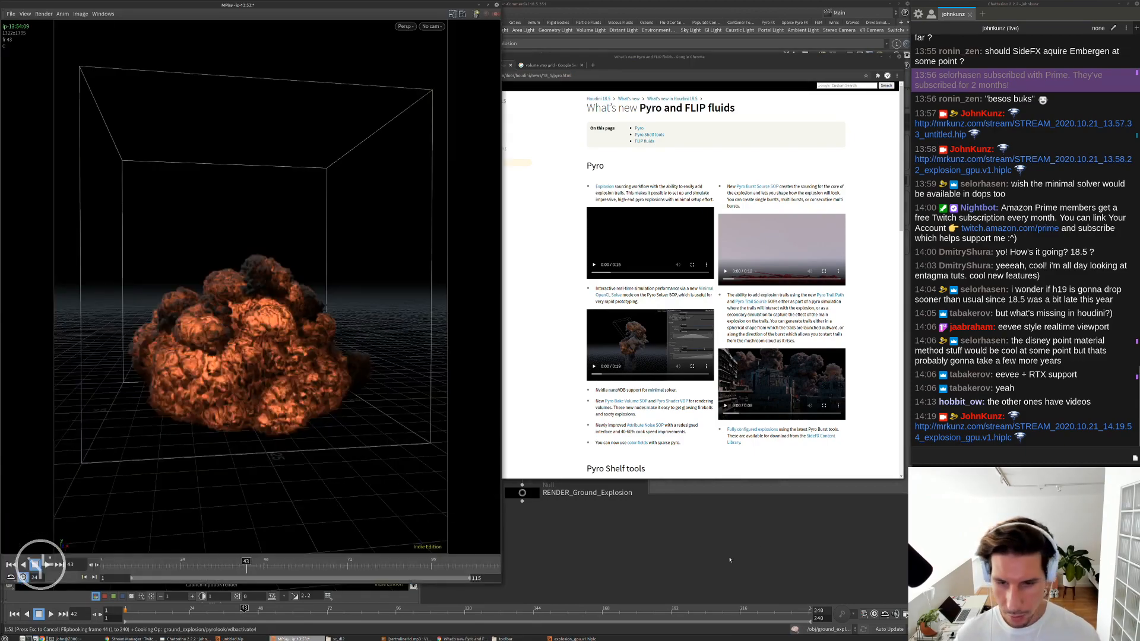
click(816, 446)
scroll(854, 316, down, 1)
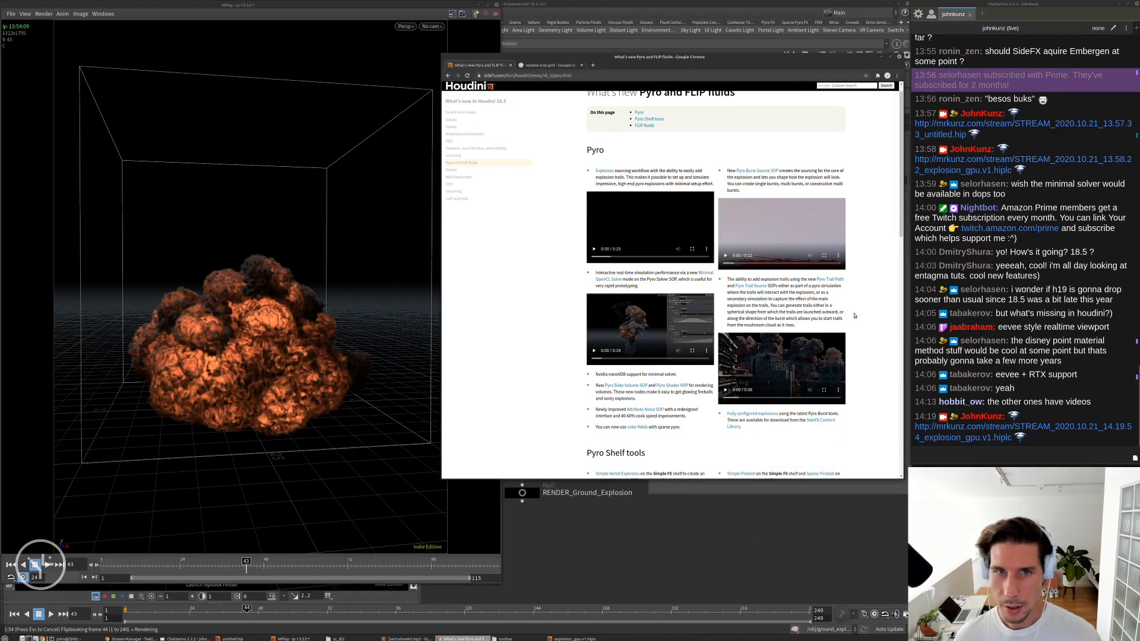
scroll(542, 409, down, 6)
scroll(831, 381, down, 4)
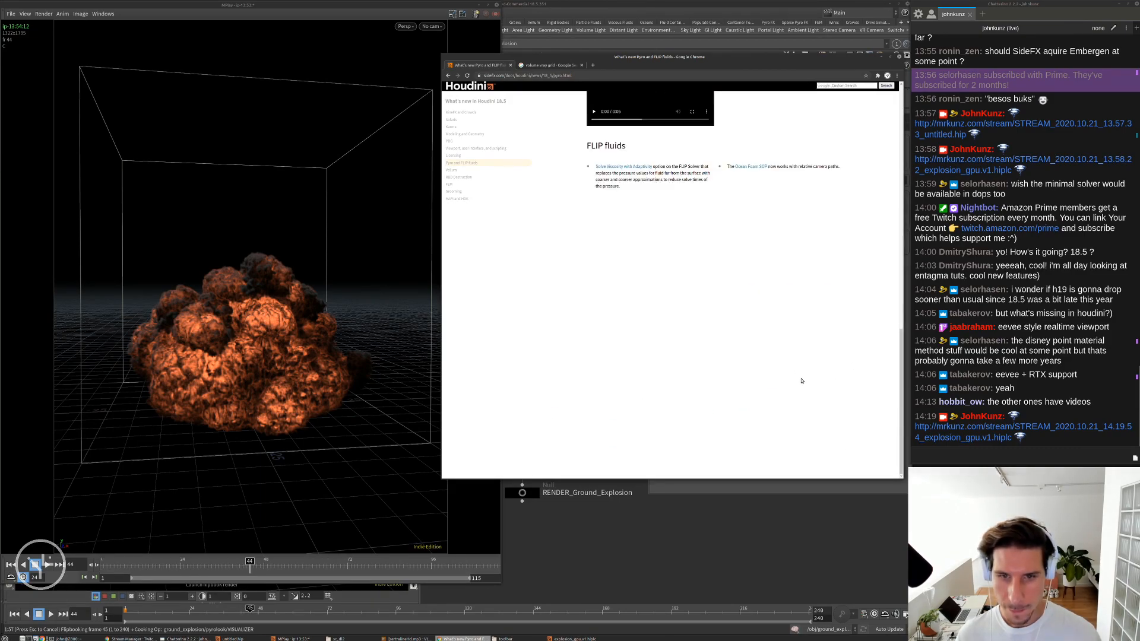
scroll(806, 382, up, 10)
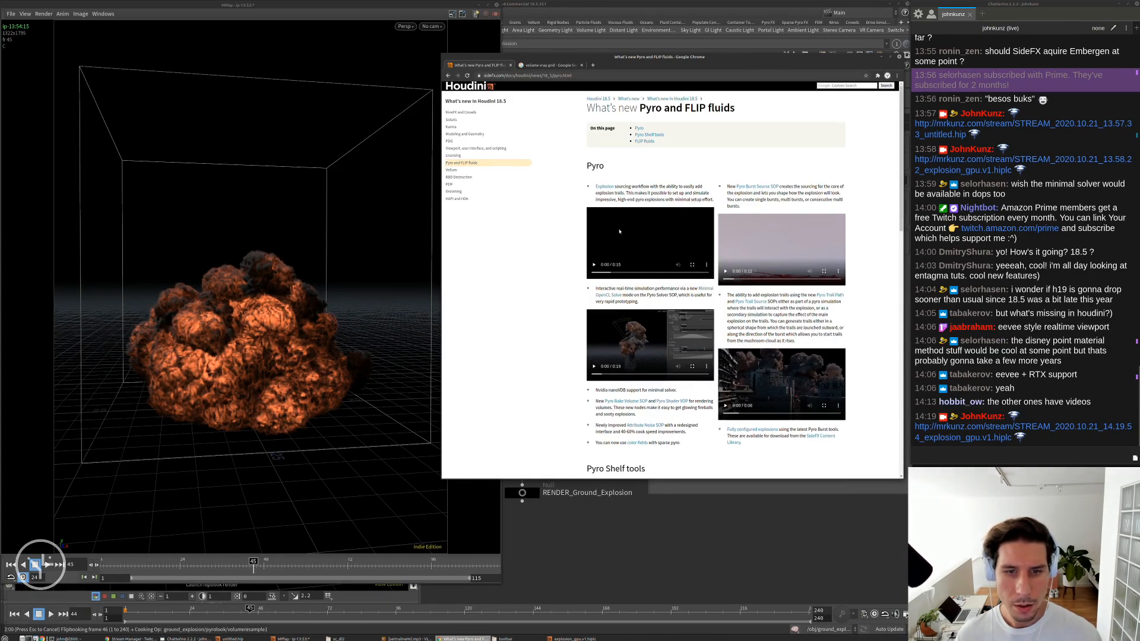
- Follow the Minimal OpenCL Solve link, return to the page and highlight the Nvidia nanoVDB support note
click(702, 290)
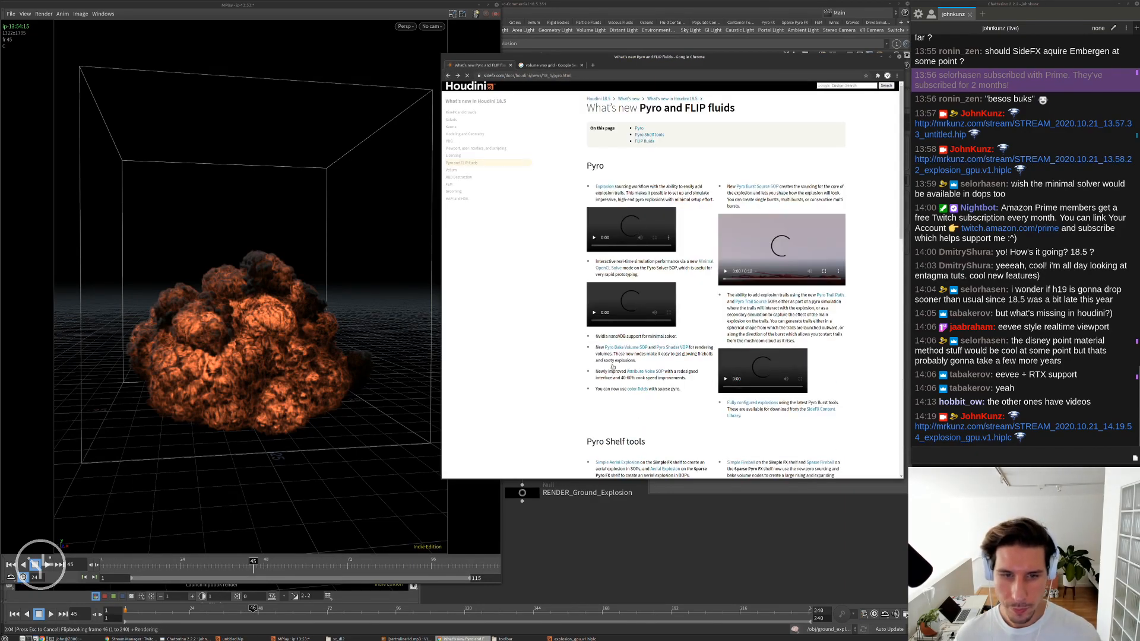
triple_click(603, 390)
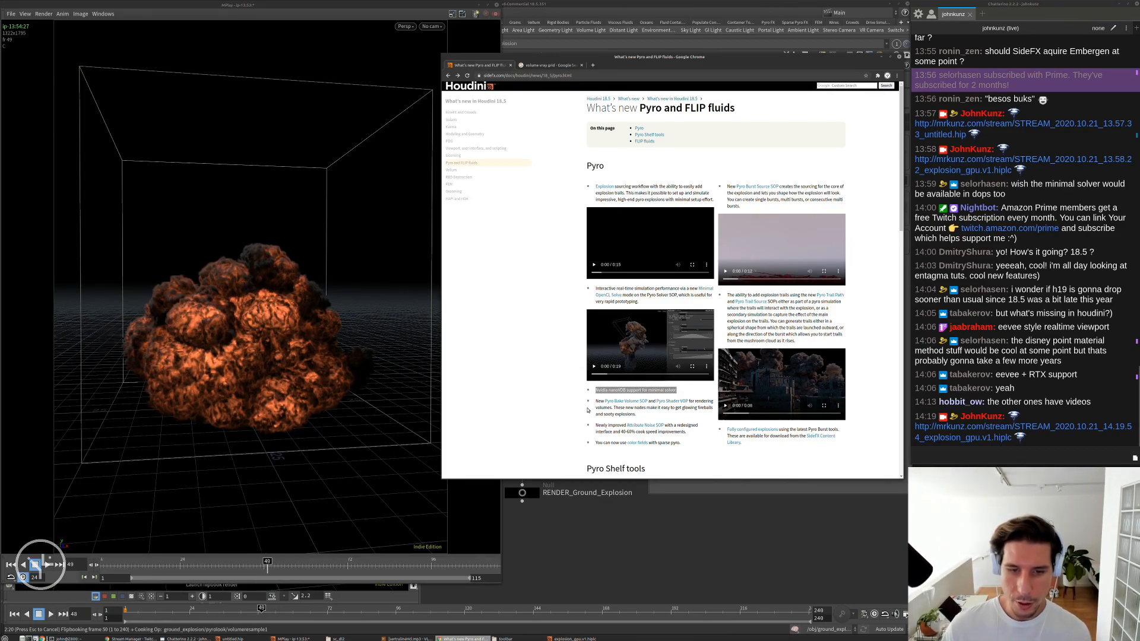
double_click(615, 391)
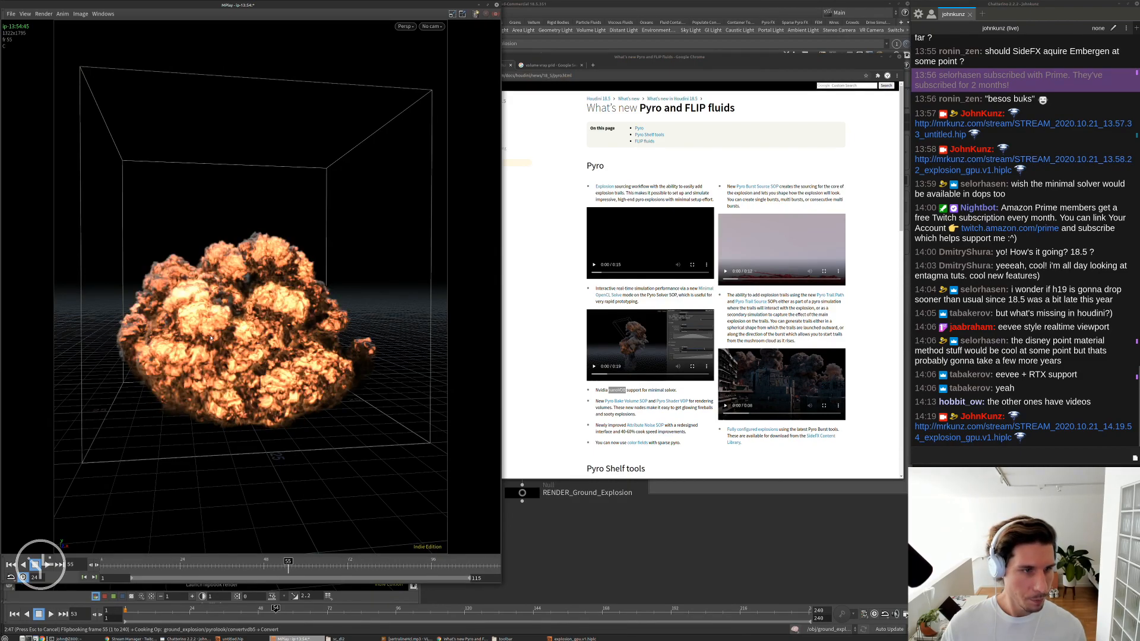
- Inspect the new explosion frames up close in MPlay and scrub back through the timeline for comparison with the earlier flipbook
key(Up)
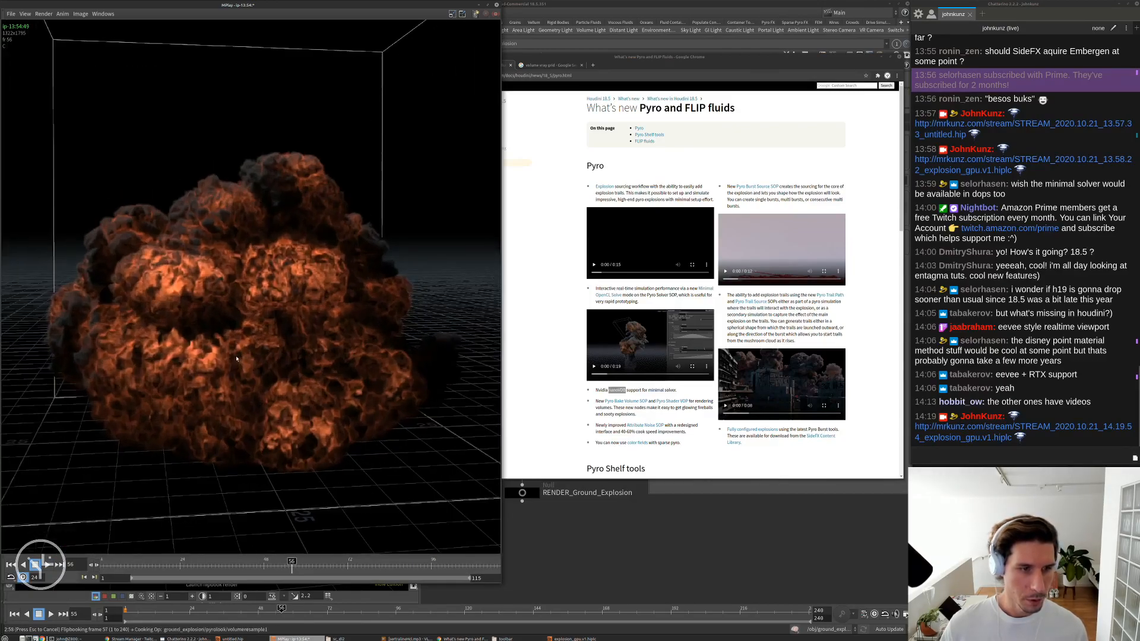
scroll(241, 308, up, 6)
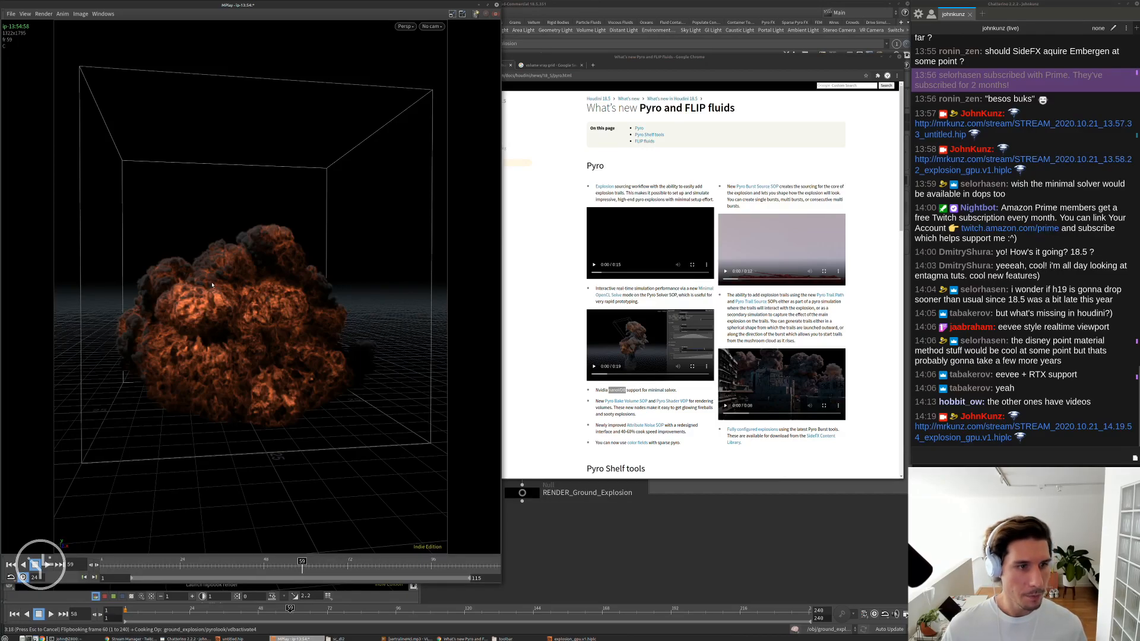
click(158, 562)
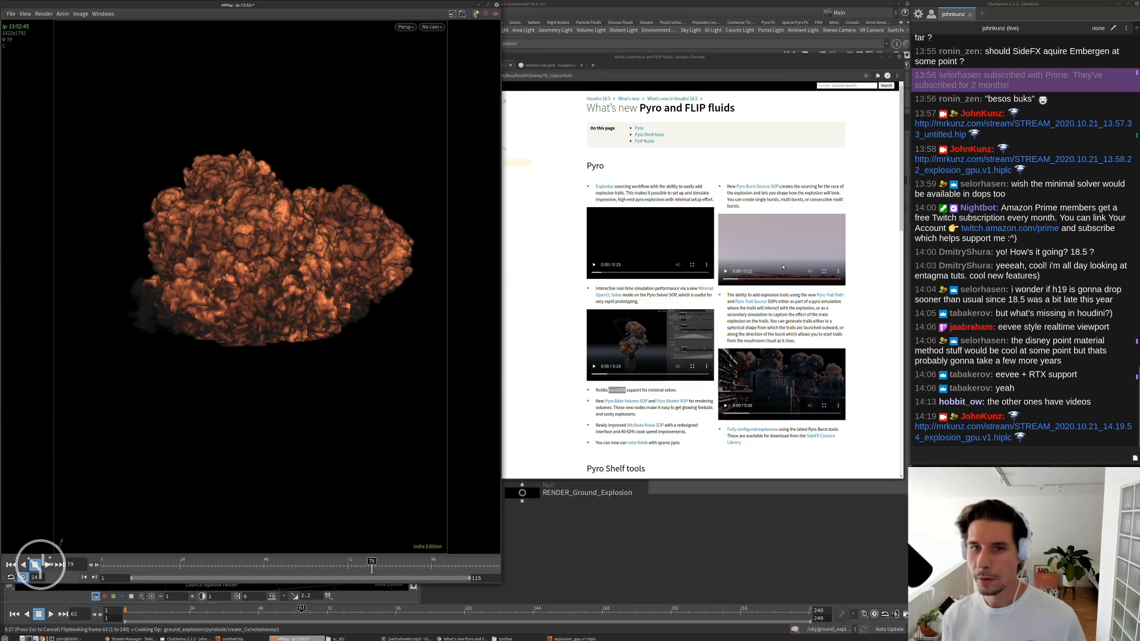
- Play the Pyro Burst Source SOP demo video in Chrome and look on to the Pyro Shelf tools section
scroll(831, 250, down, 1)
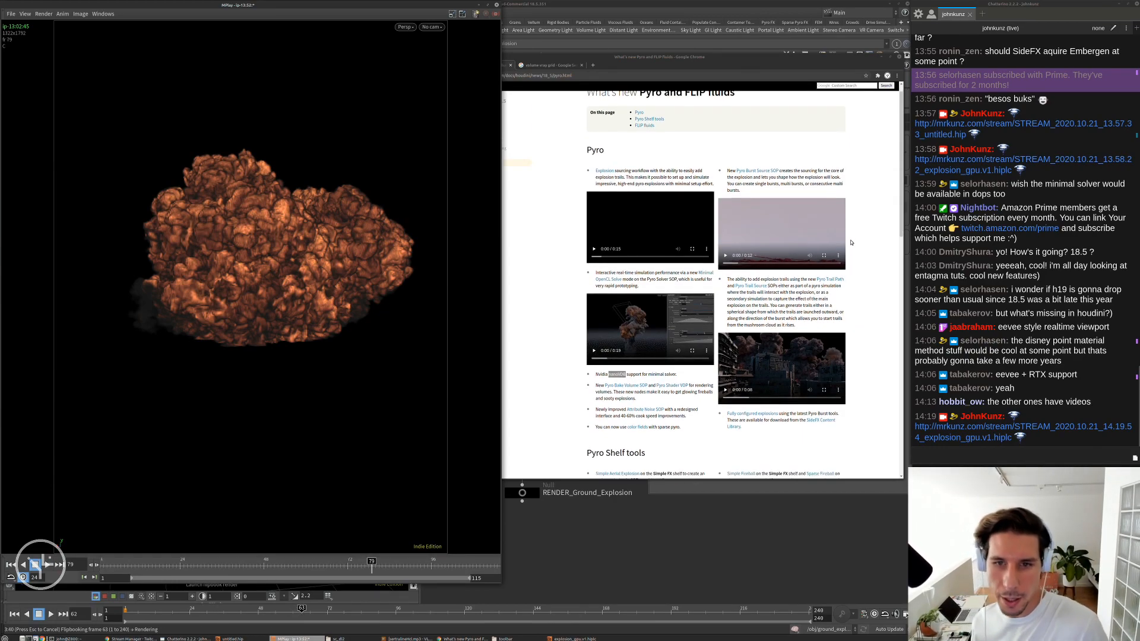
click(726, 257)
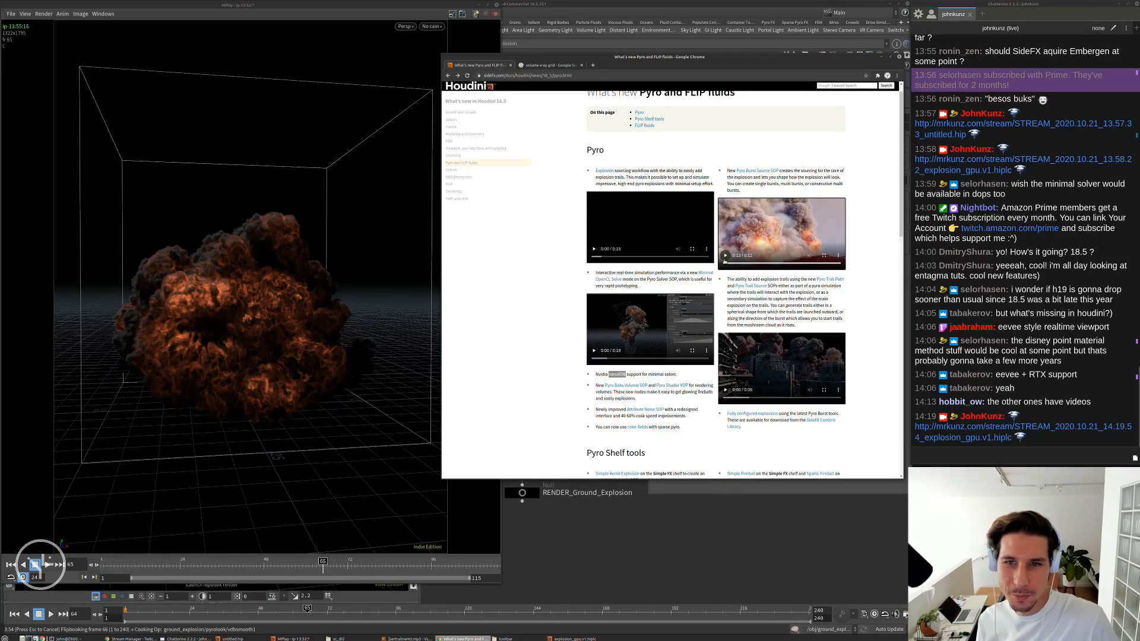
scroll(742, 305, down, 2)
scroll(742, 305, down, 1)
scroll(705, 338, down, 1)
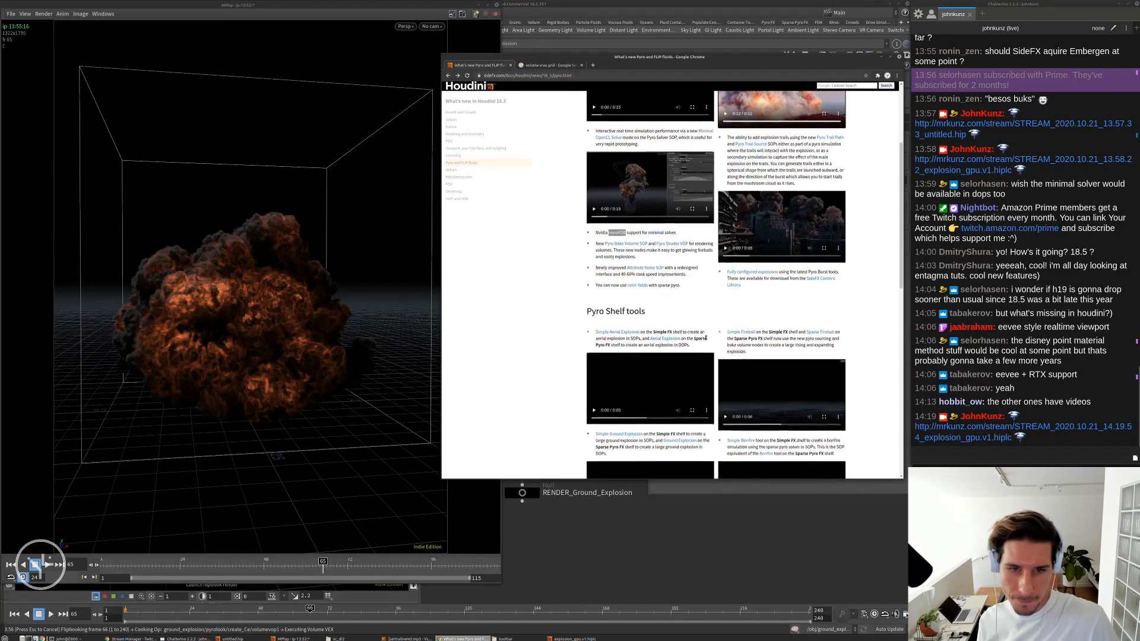
- Look through the color fields note and the Pyro Shelf tools entries on the What's new page
scroll(705, 338, down, 1)
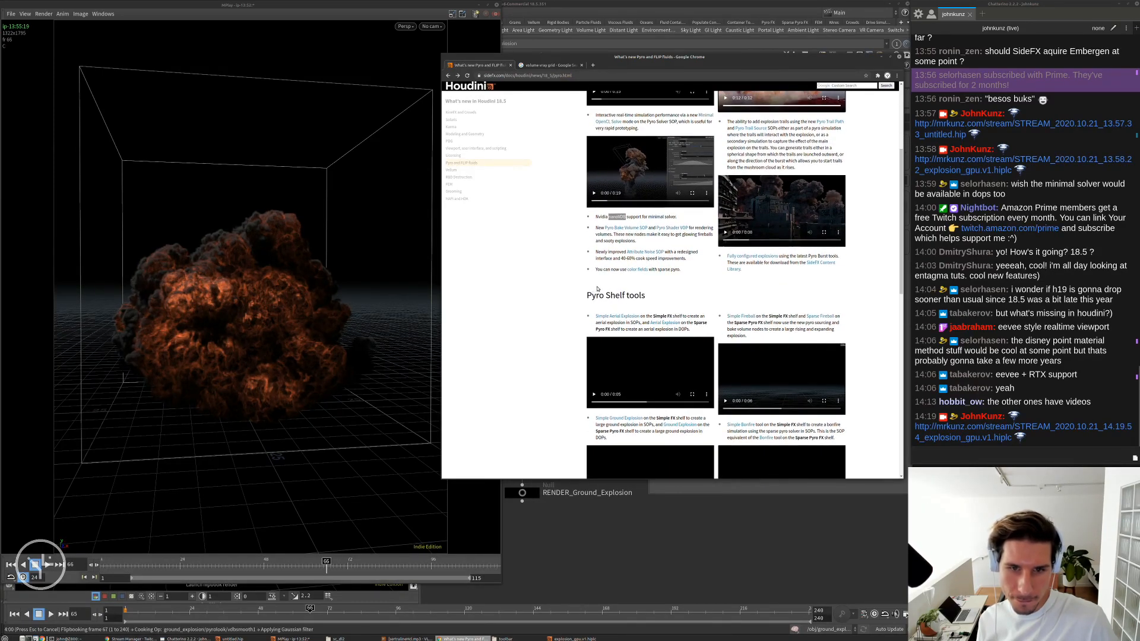
scroll(611, 276, down, 1)
triple_click(653, 238)
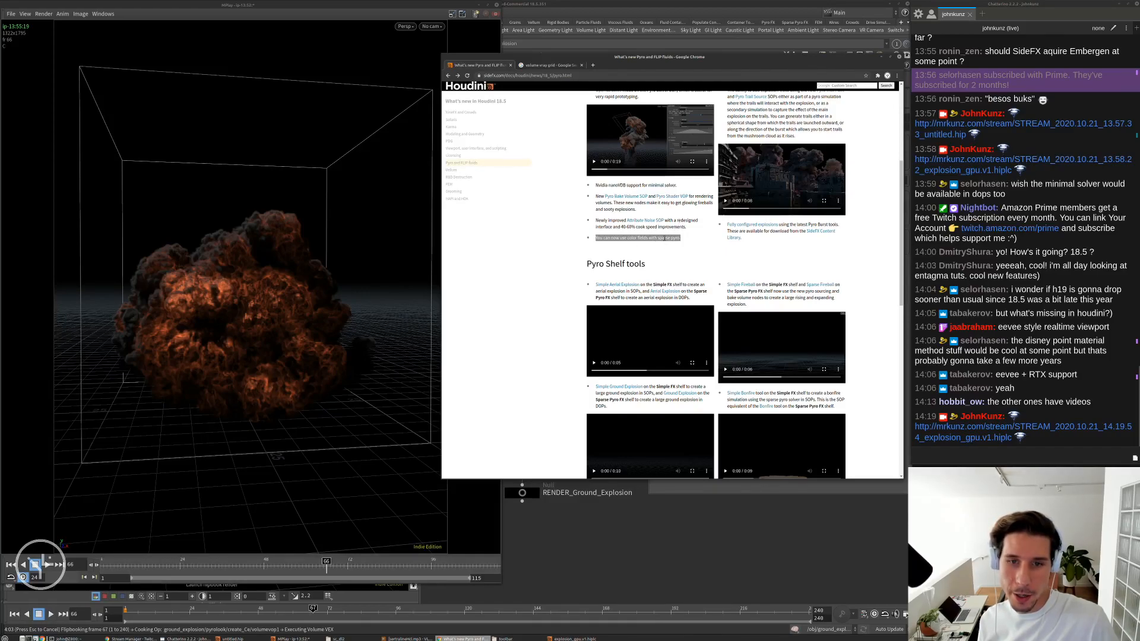
triple_click(662, 239)
click(667, 237)
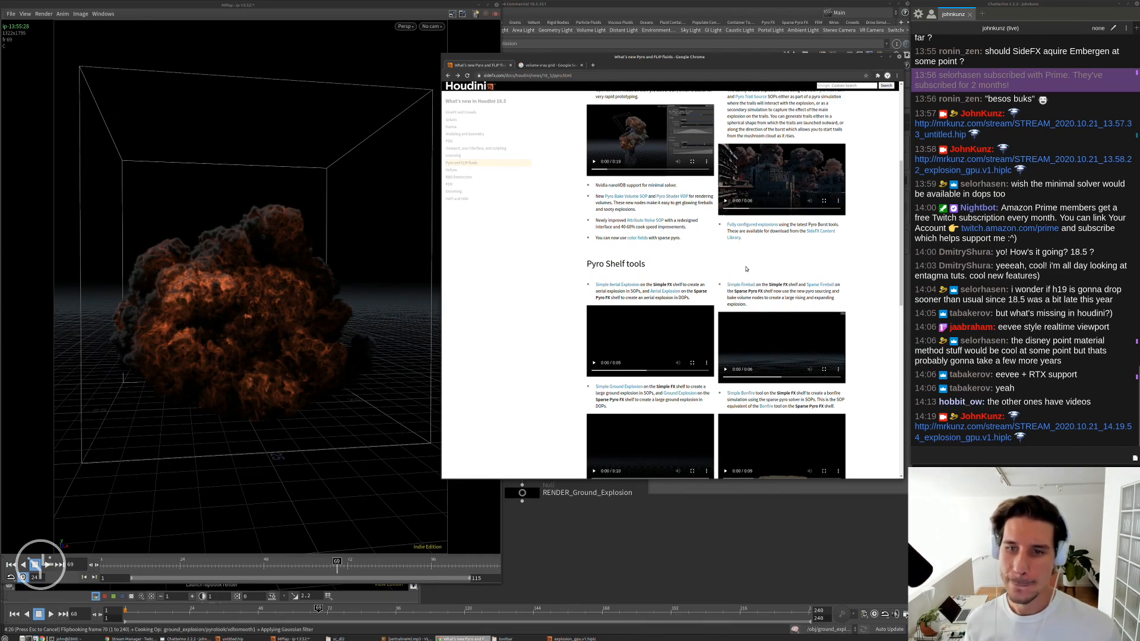
scroll(738, 276, up, 1)
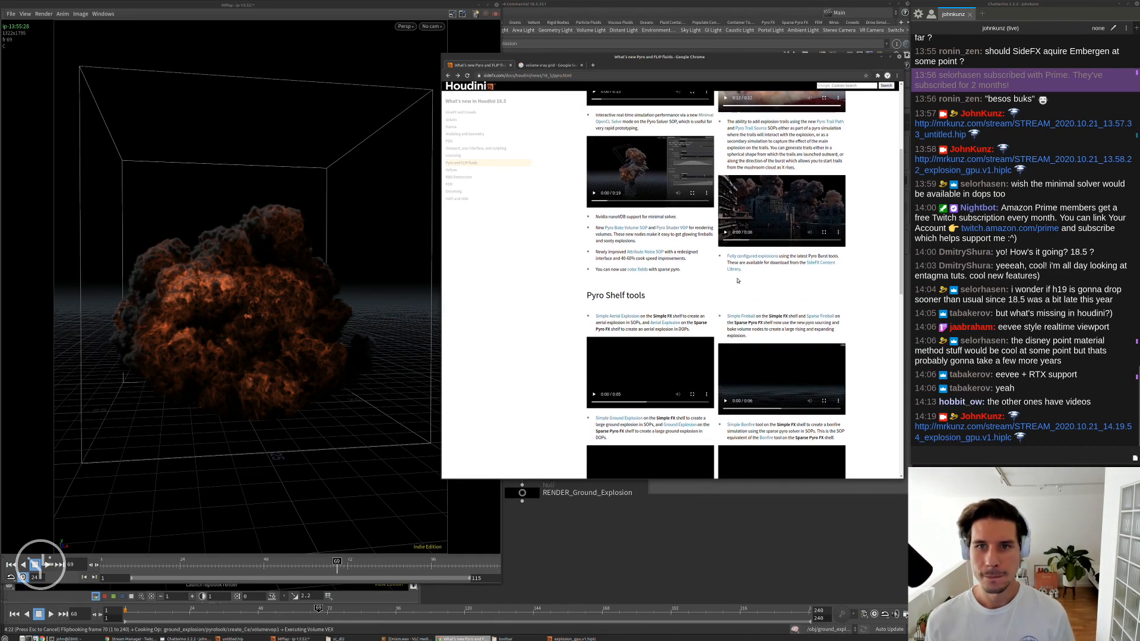
- Open the Pyro Trail Path documentation and read through its time and startframe attributes, trail customization and source shape parameters
click(834, 123)
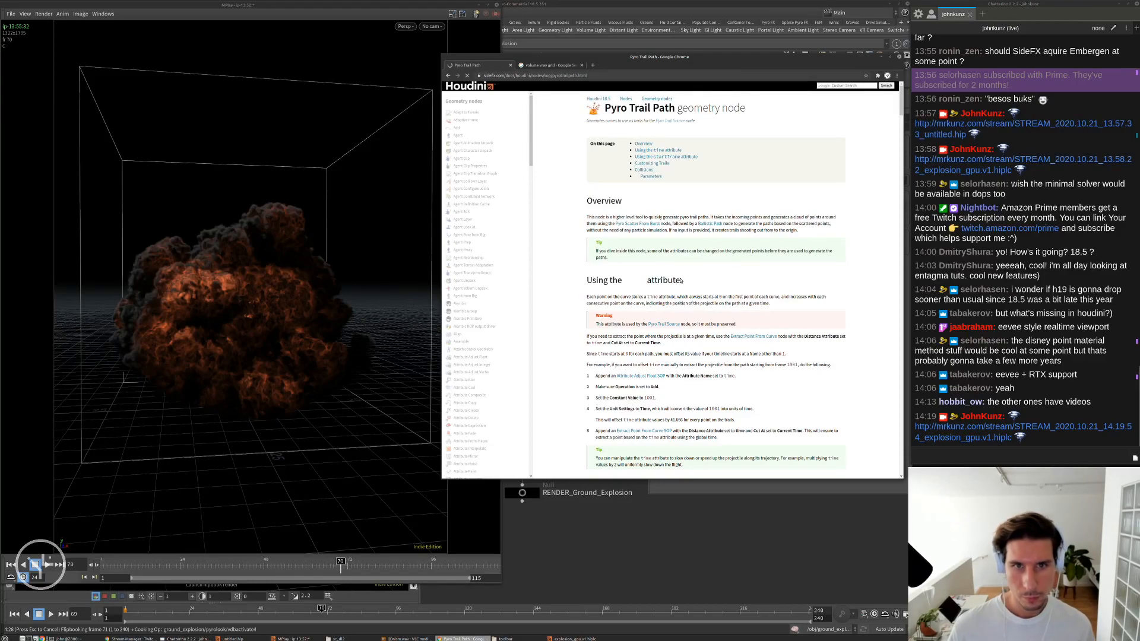
scroll(712, 270, down, 2)
scroll(737, 261, down, 2)
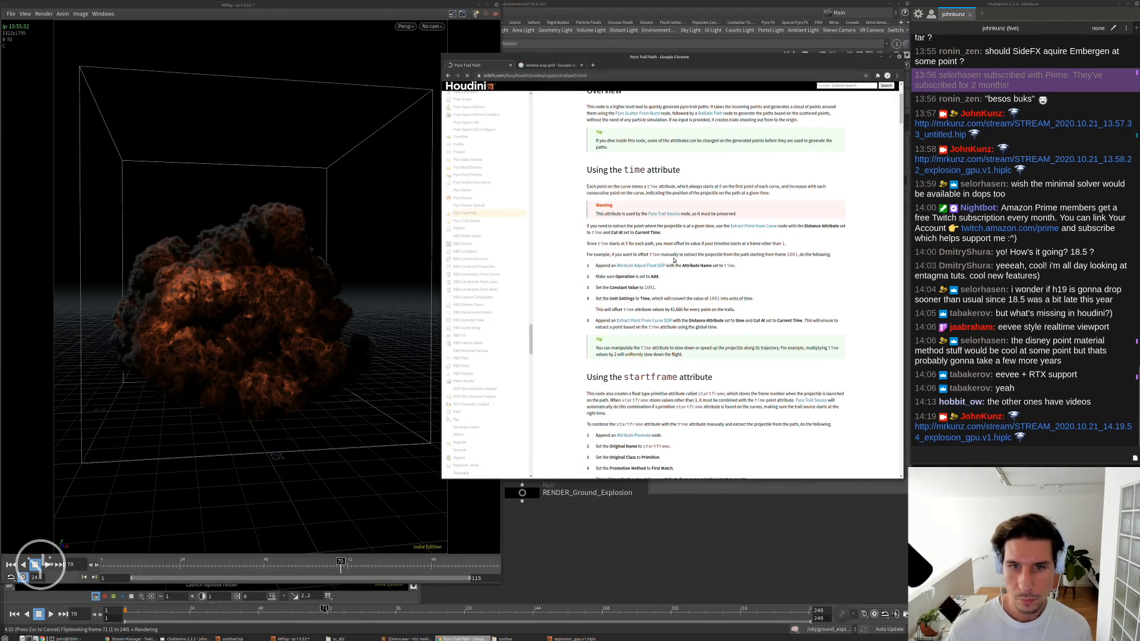
scroll(665, 263, down, 2)
scroll(663, 263, down, 2)
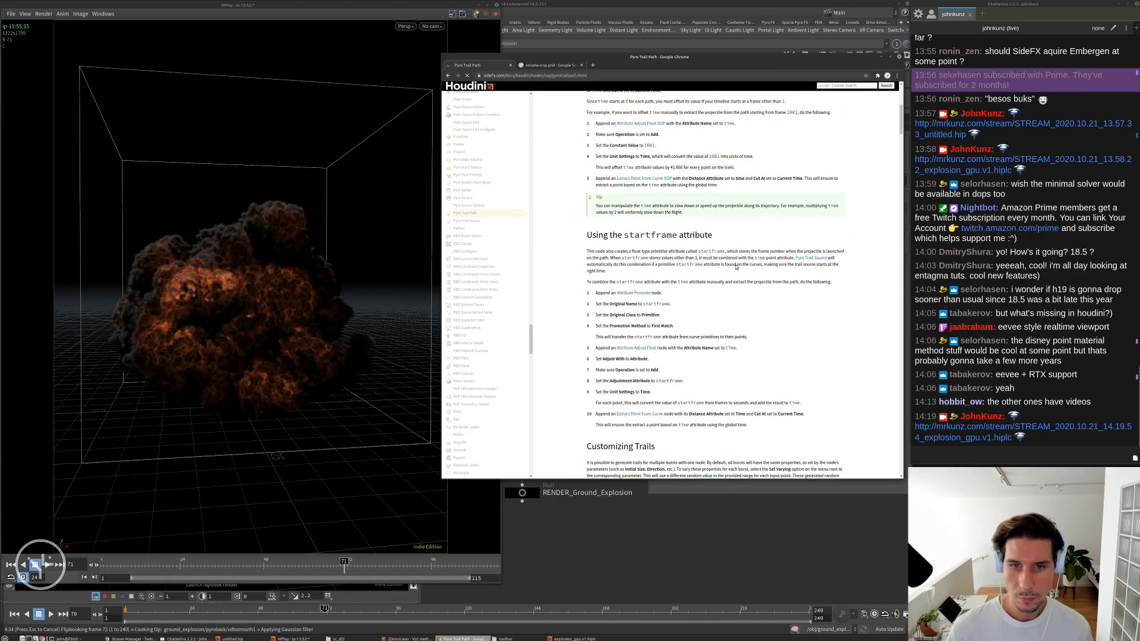
scroll(738, 264, down, 14)
scroll(738, 264, down, 2)
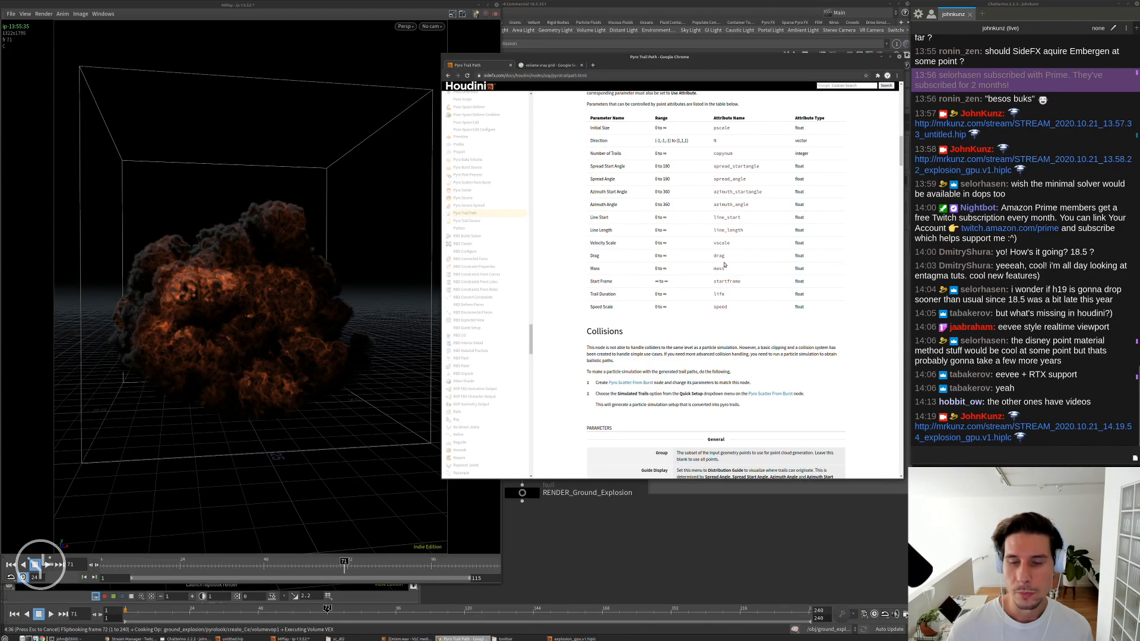
scroll(738, 165, up, 1)
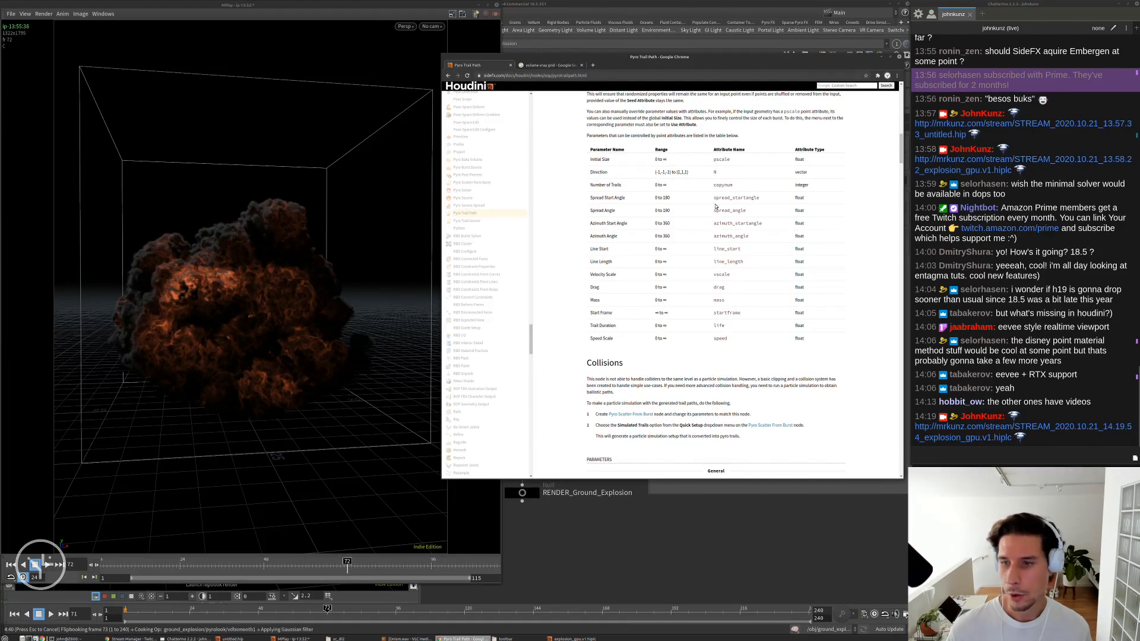
scroll(690, 249, down, 10)
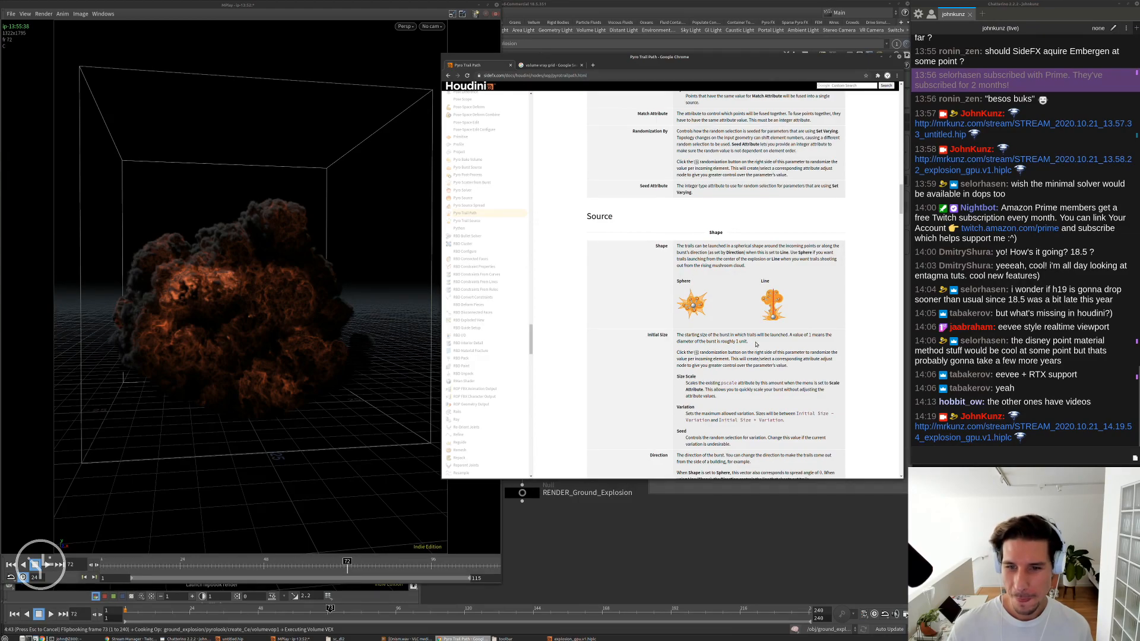
scroll(756, 344, down, 12)
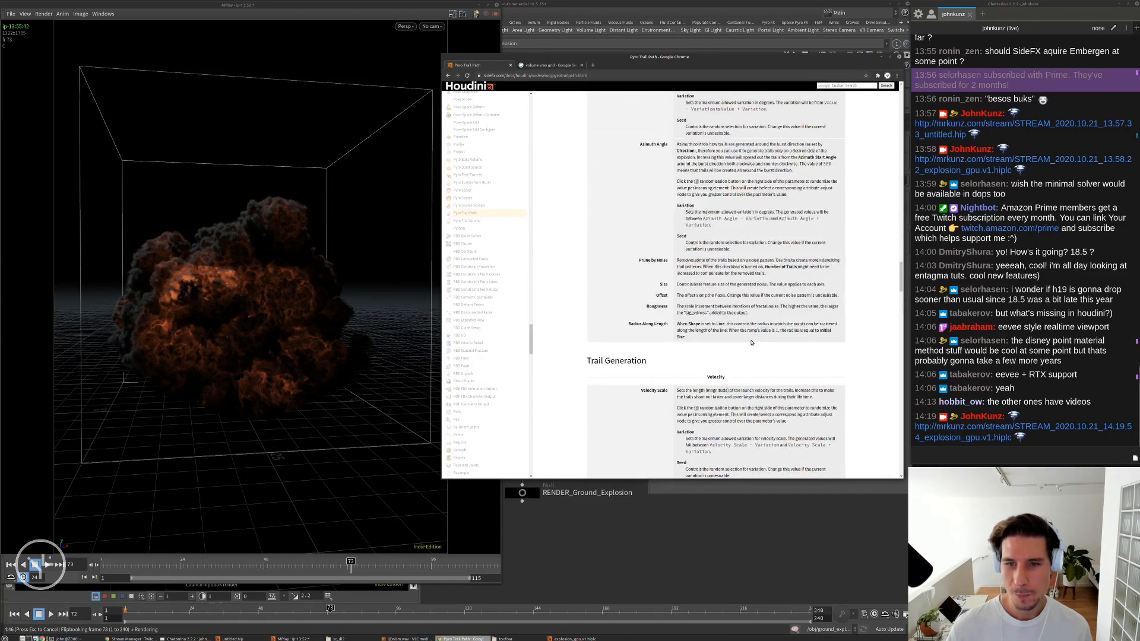
scroll(751, 343, up, 10)
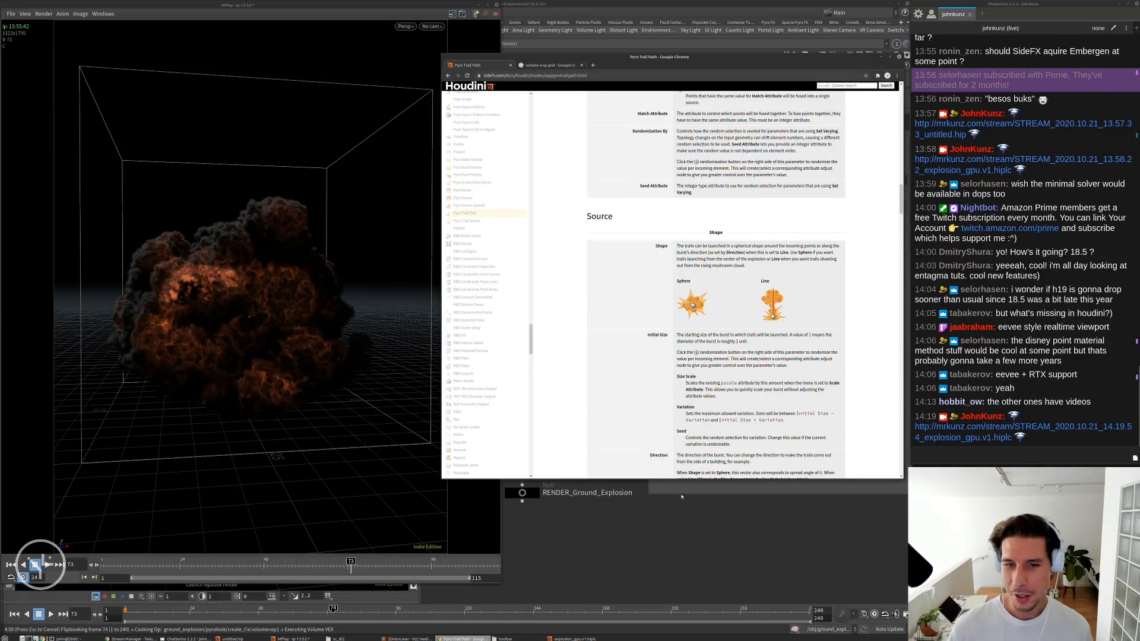
- Switch back to Houdini and cancel the running flipbook of the ground explosion
click(680, 530)
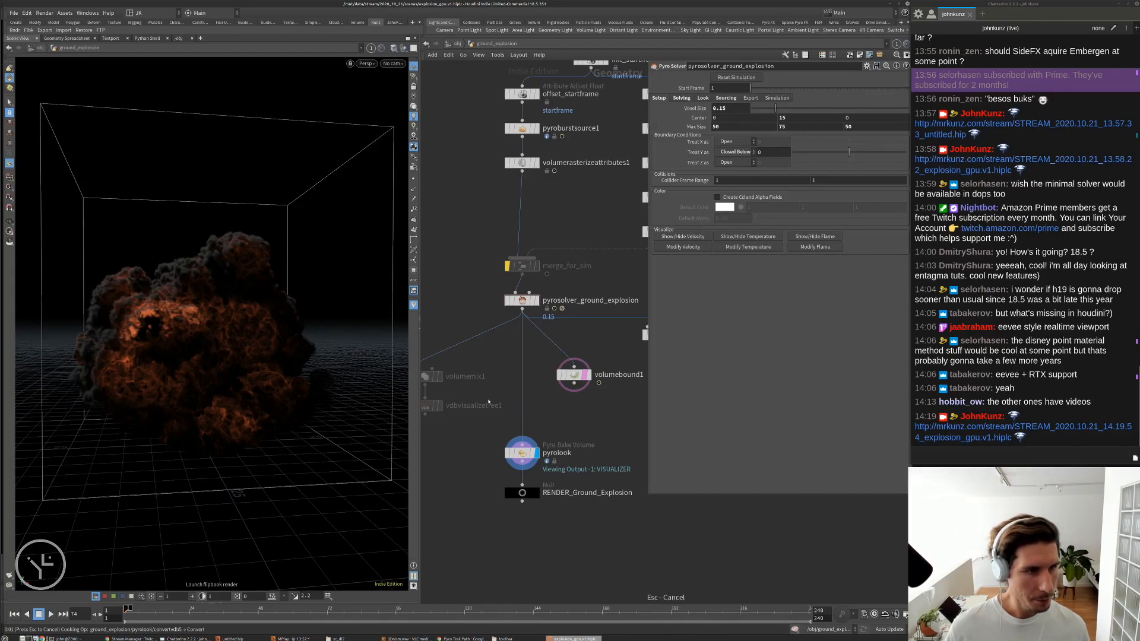
key(Escape)
middle_drag(491, 402, 485, 380)
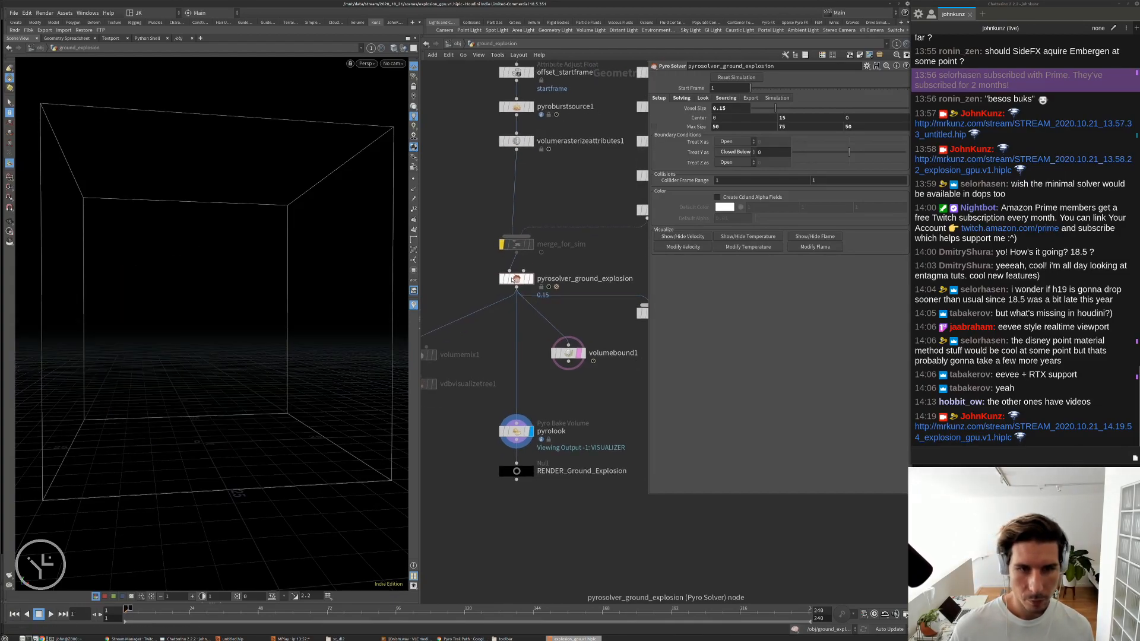
- Set the fire intensity scale of the pyrolook node to 25
click(506, 431)
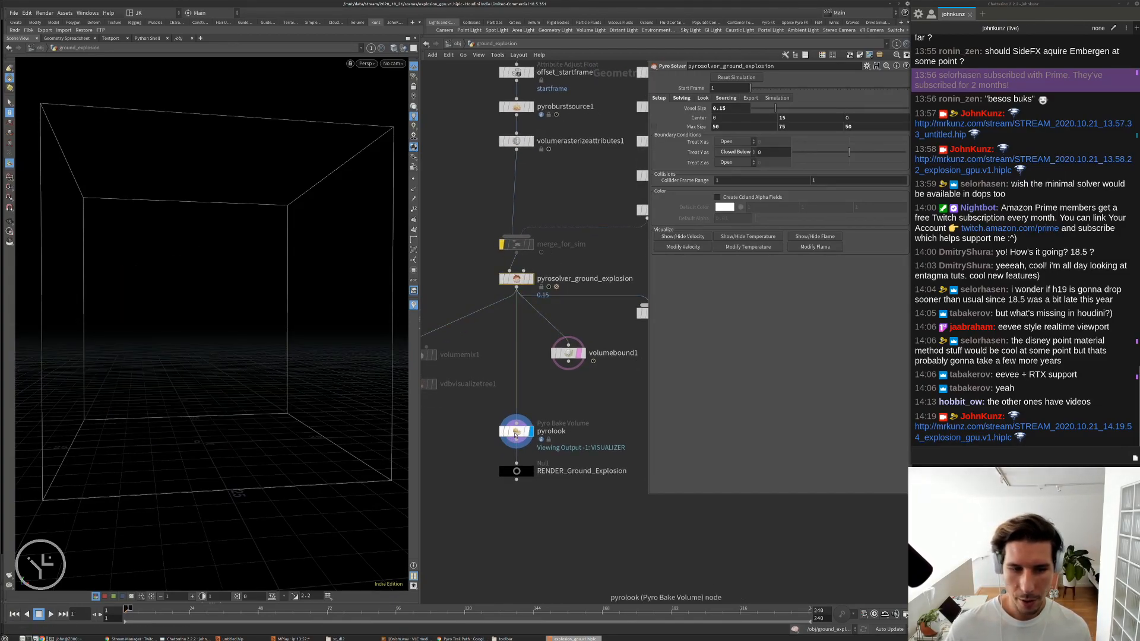
click(753, 116)
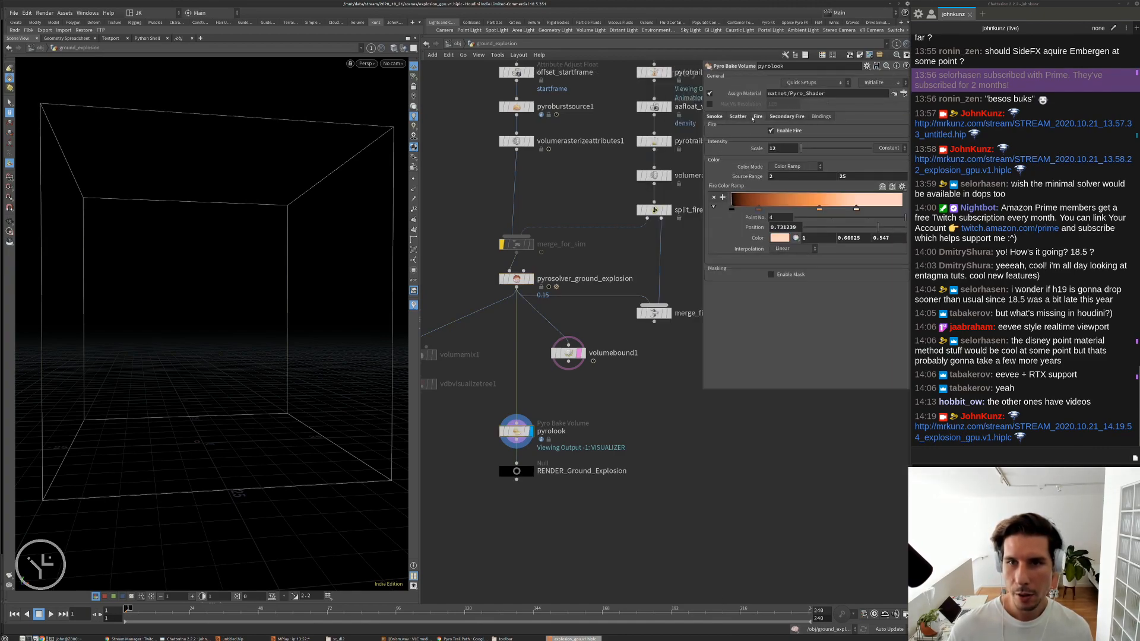
double_click(776, 148)
text(25)
key(Return)
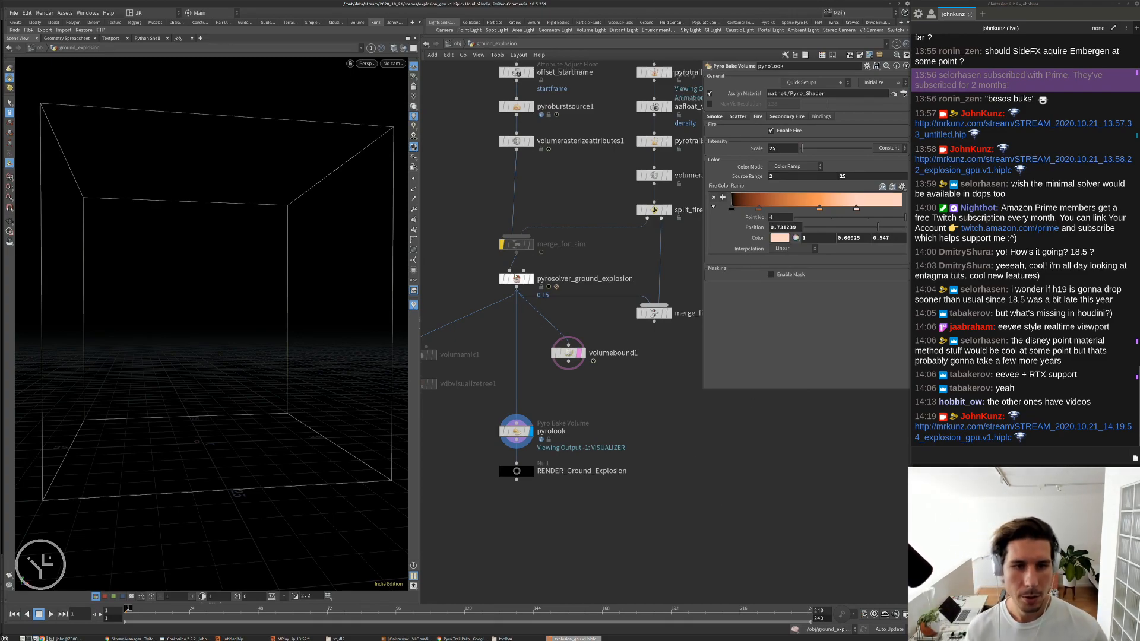
- Set the voxel size of pyrosolver_ground_explosion to 0.25 and play the simulation up to frame 20
click(515, 279)
double_click(721, 109)
text(0.25)
key(Return)
key(Up)
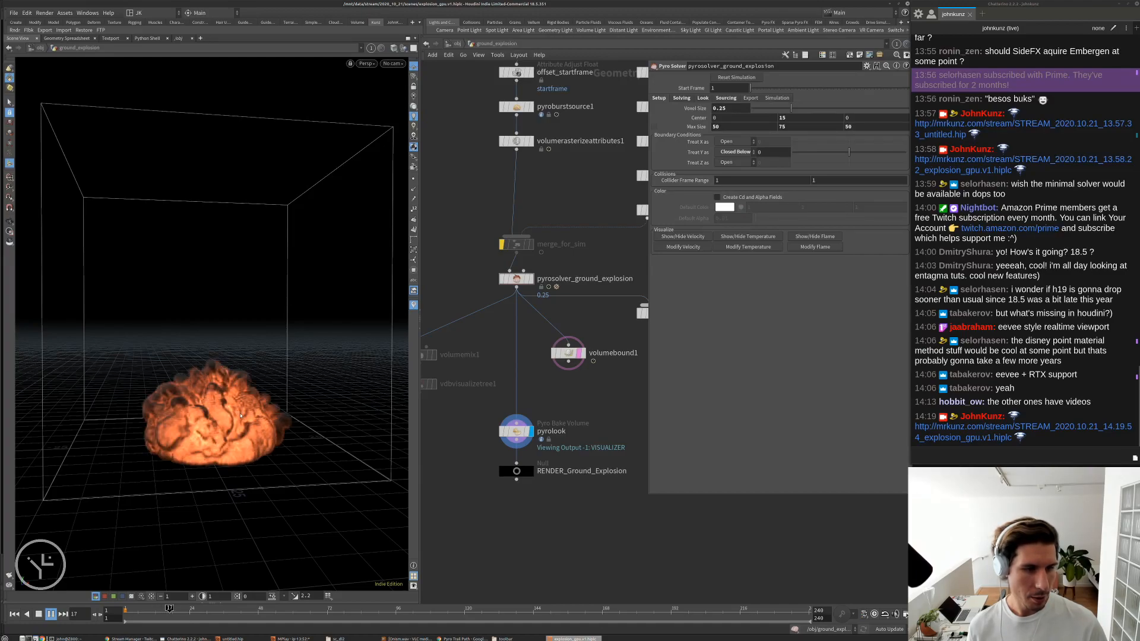
key(Up)
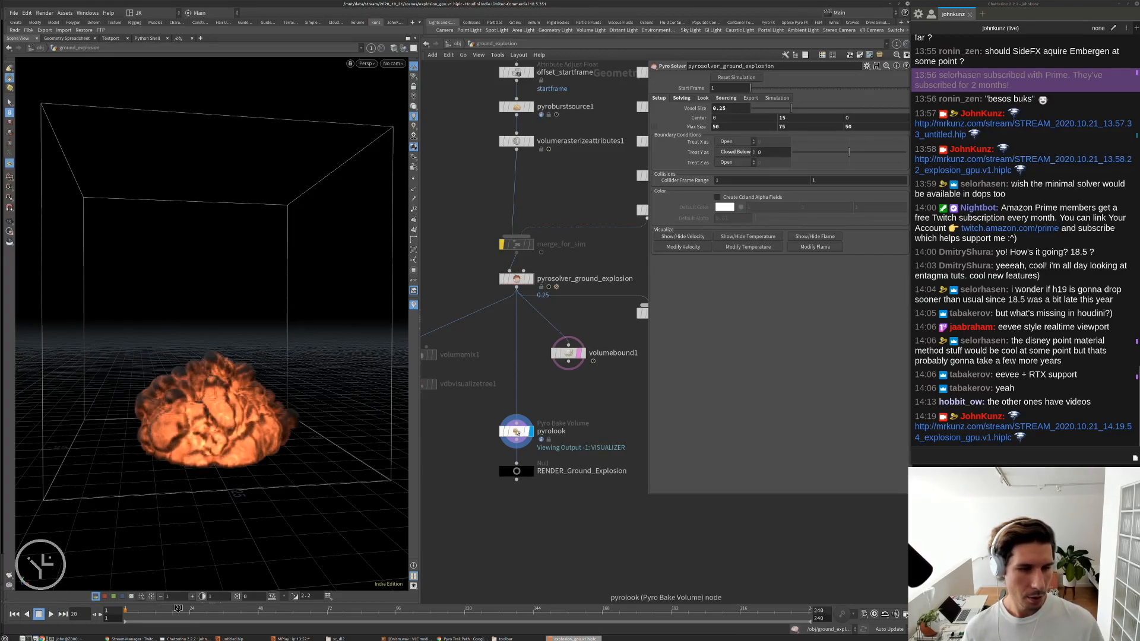
- Set pyrolook's fire intensity scale to 45
click(516, 433)
double_click(779, 149)
text(45)
key(Return)
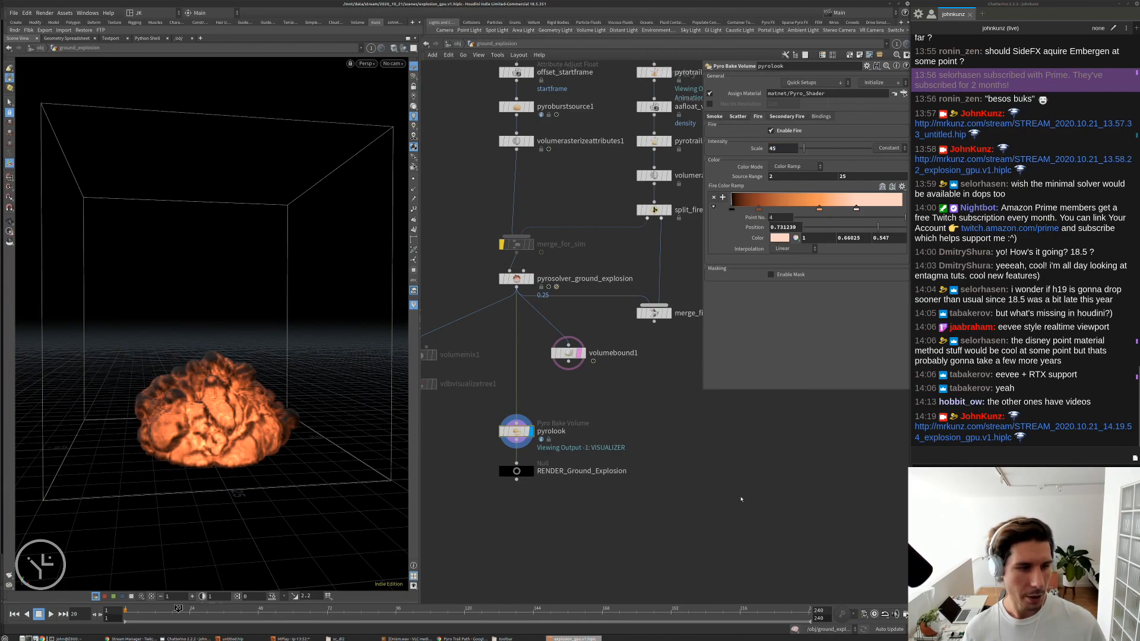
- Set pyrolook's fire intensity scale to 75, play the simulation to check the fire and return to the first frame
double_click(788, 148)
text(75)
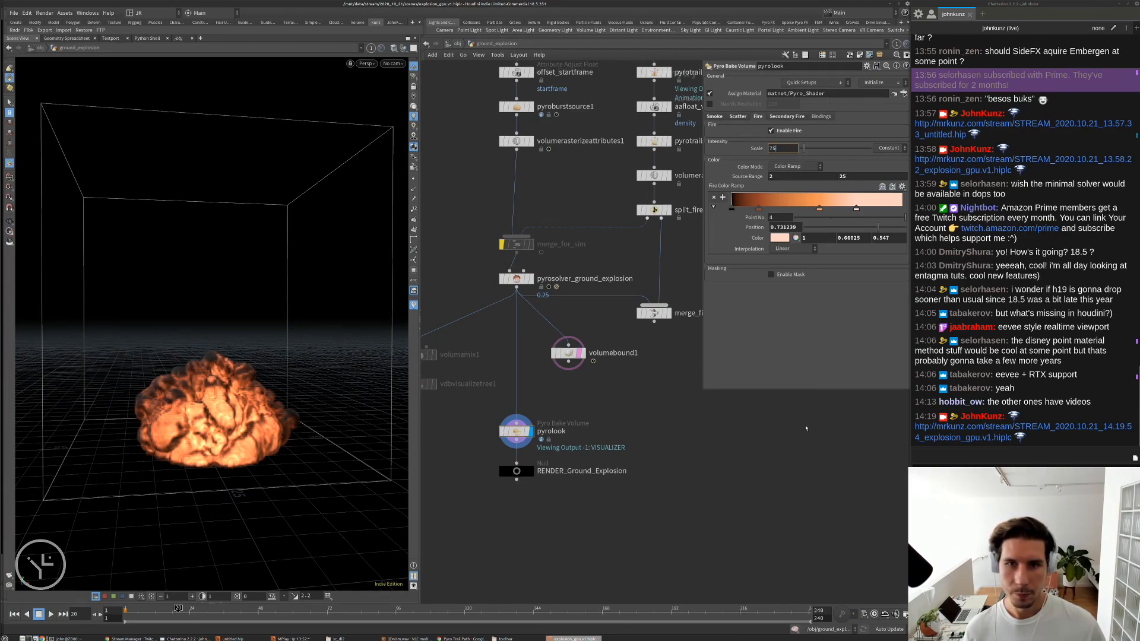
key(Return)
key(Up)
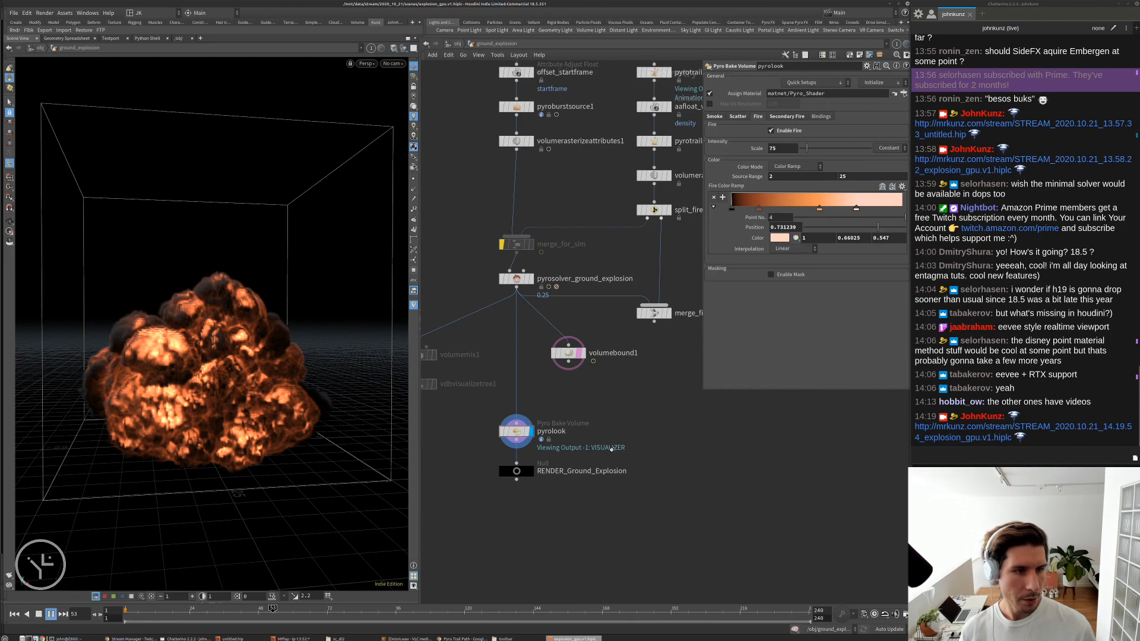
key(ctrl+Up)
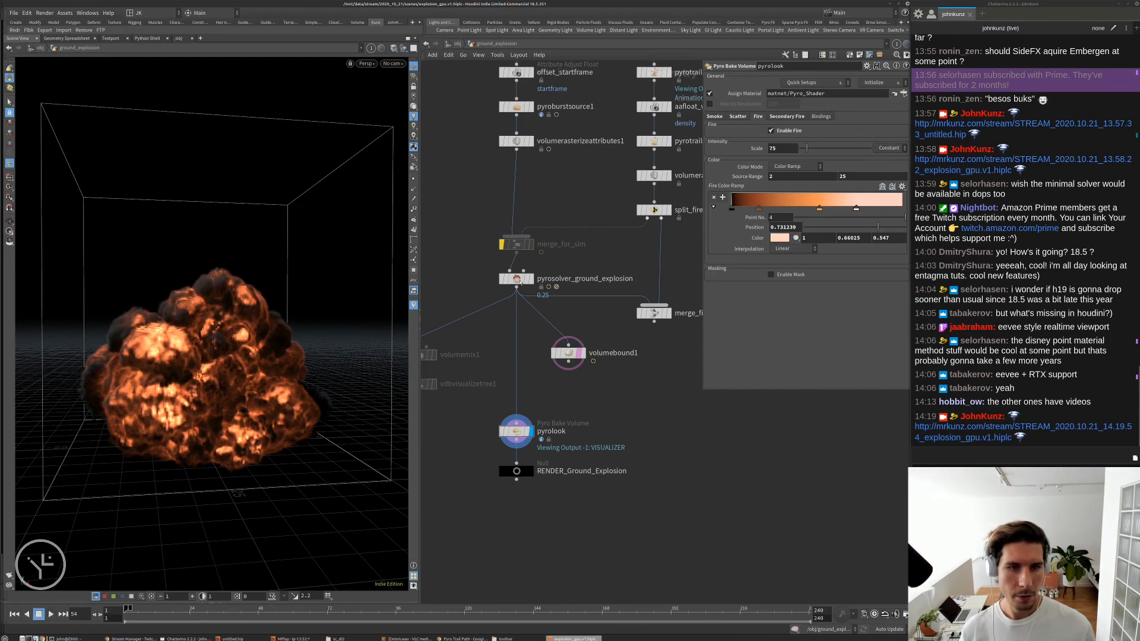
- Review the look, simulation, flames and shape settings of pyrosolver_ground_explosion, including its turbulence and disturbance controls
click(519, 280)
click(701, 99)
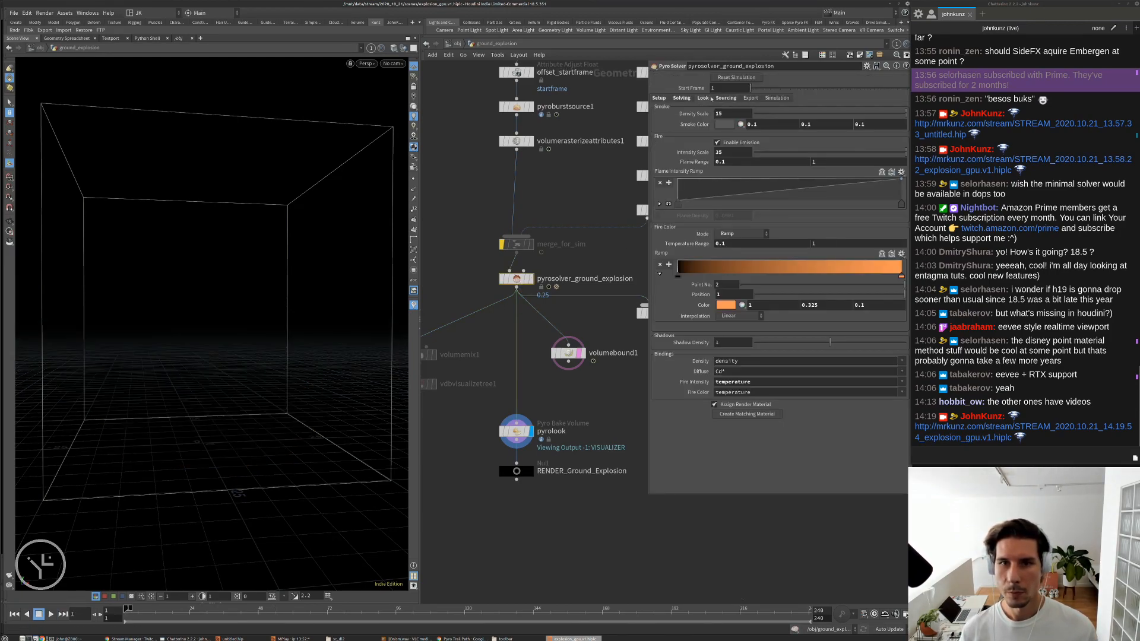
click(725, 98)
click(682, 99)
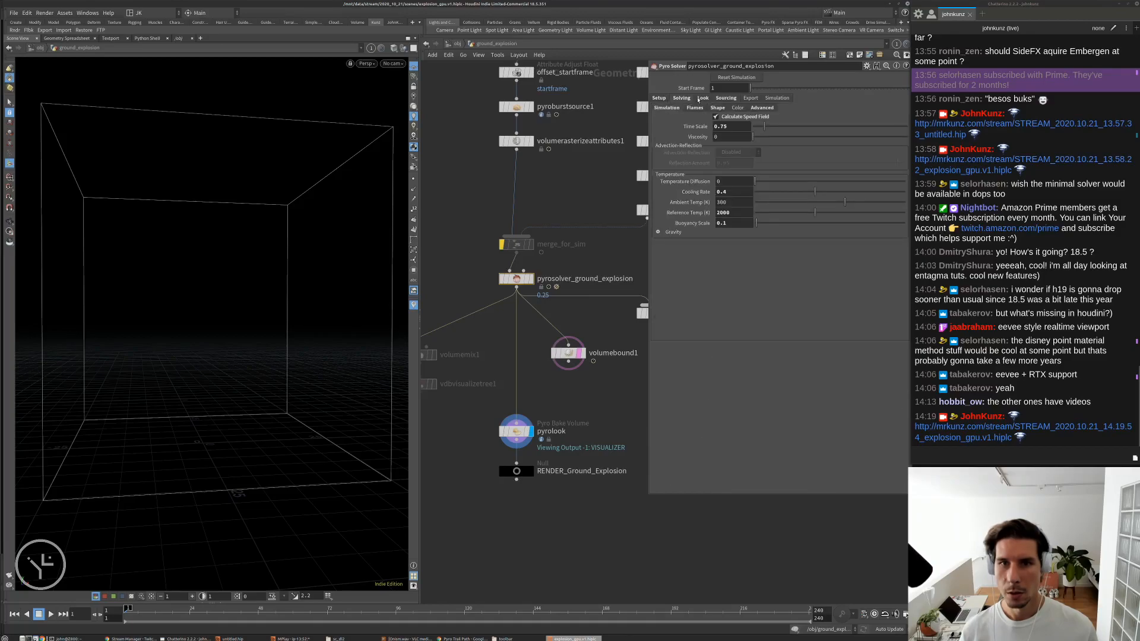
click(702, 98)
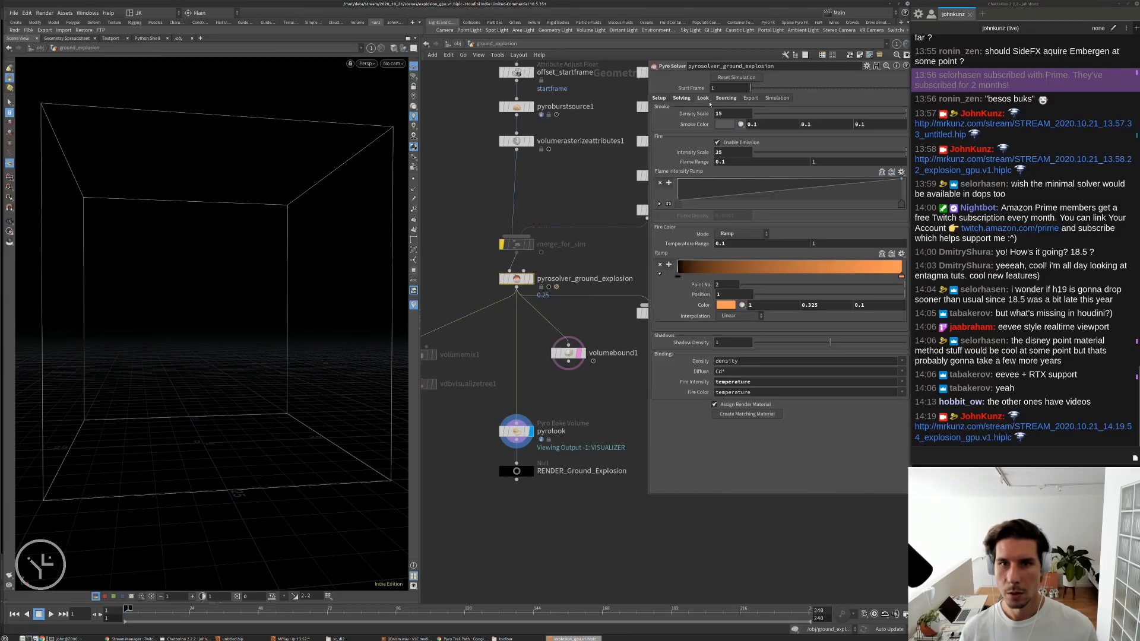
click(682, 99)
click(721, 108)
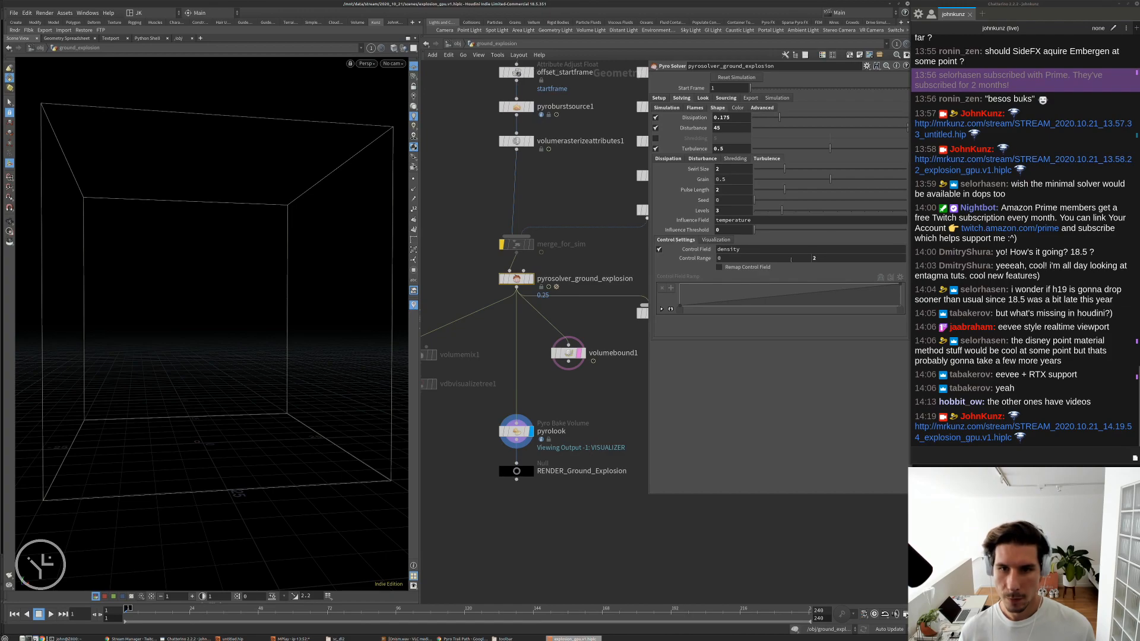
click(706, 159)
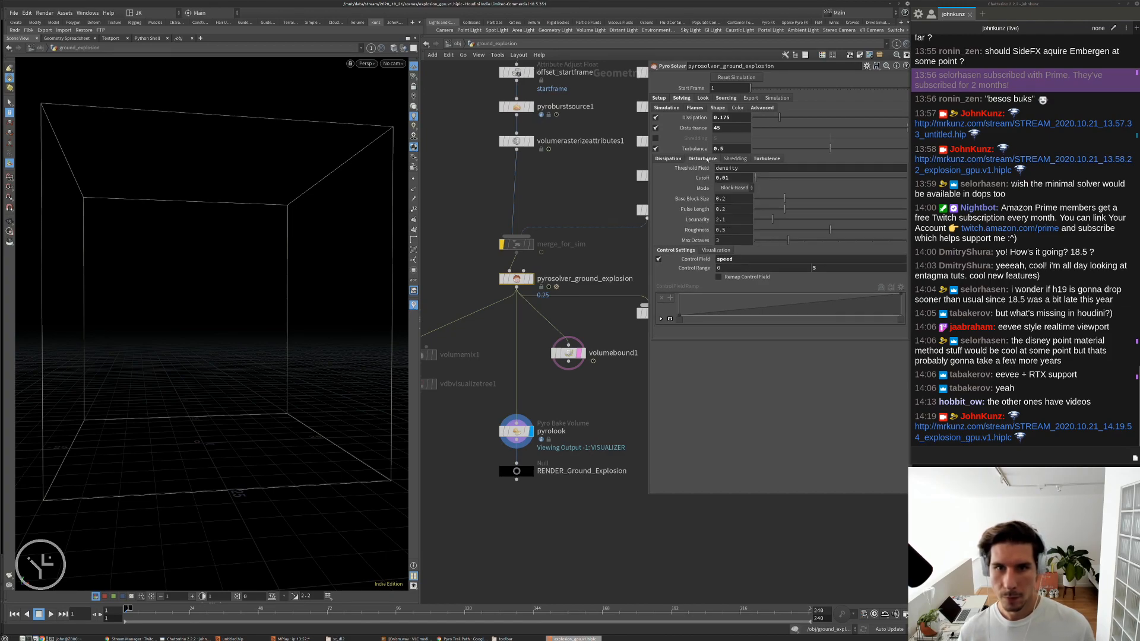
click(725, 160)
click(705, 159)
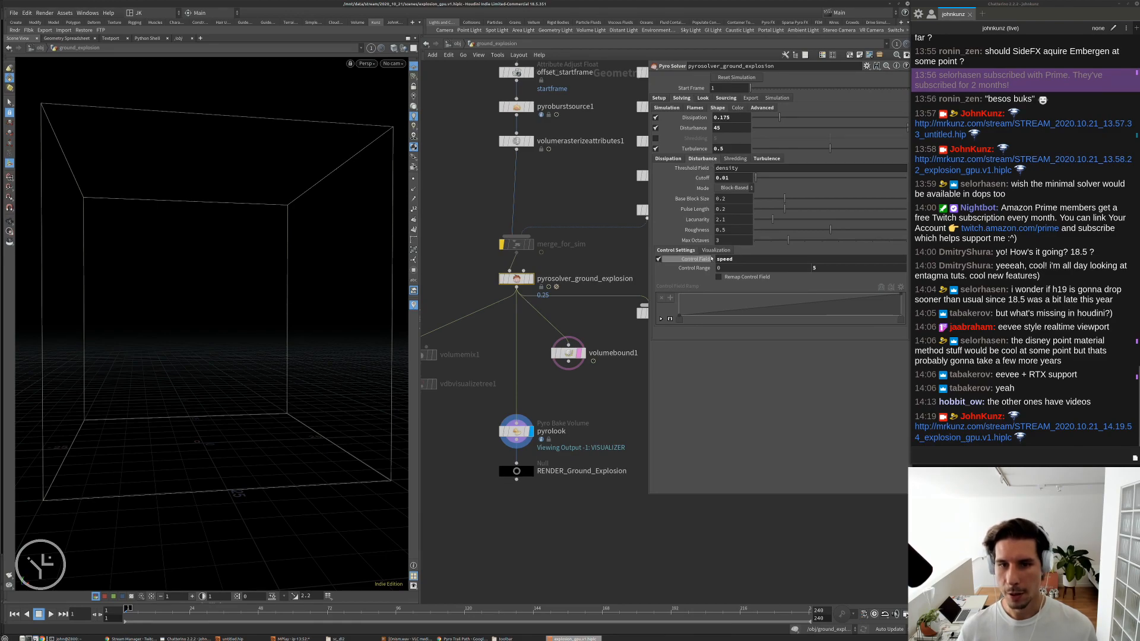
click(679, 111)
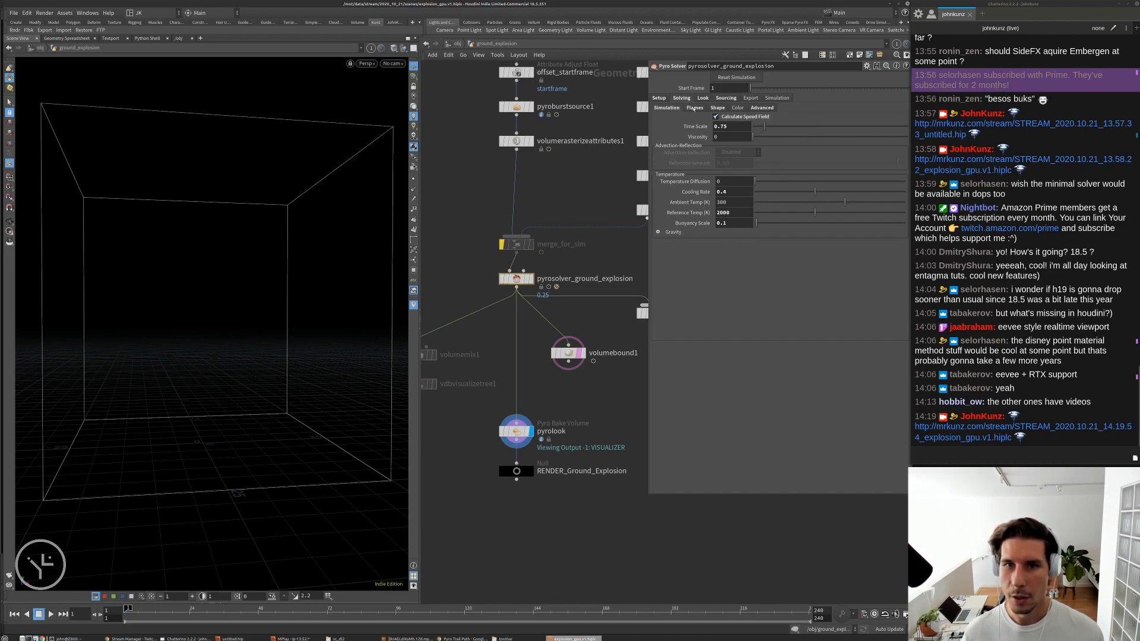
click(693, 108)
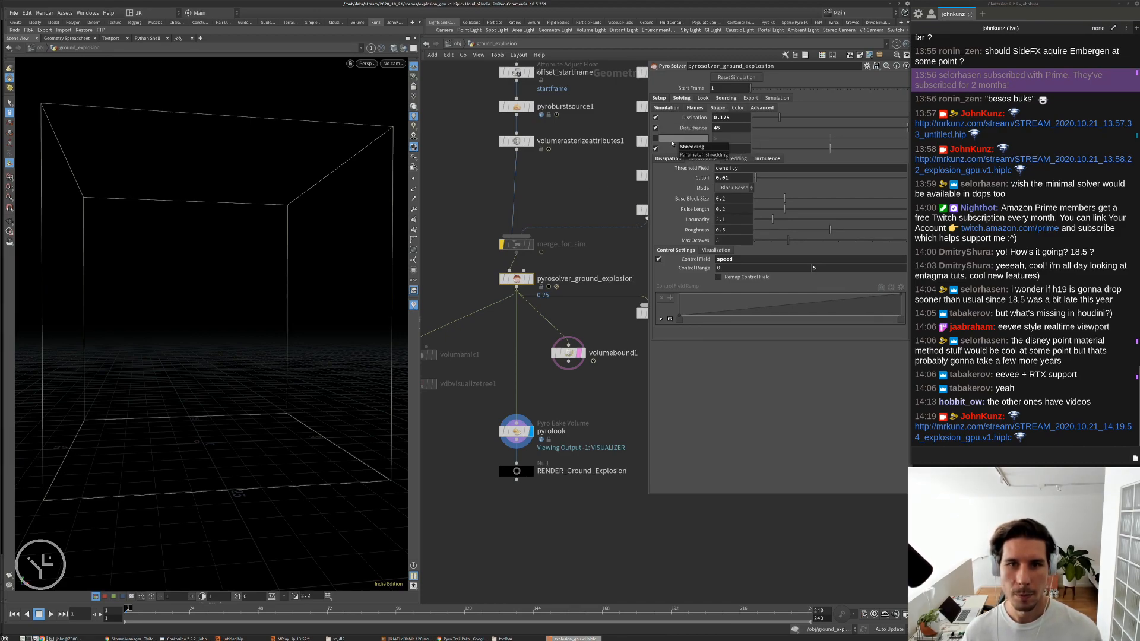
- Set the solver's dissipation to 0.25 and its disturbance to 55
drag(720, 117, 722, 128)
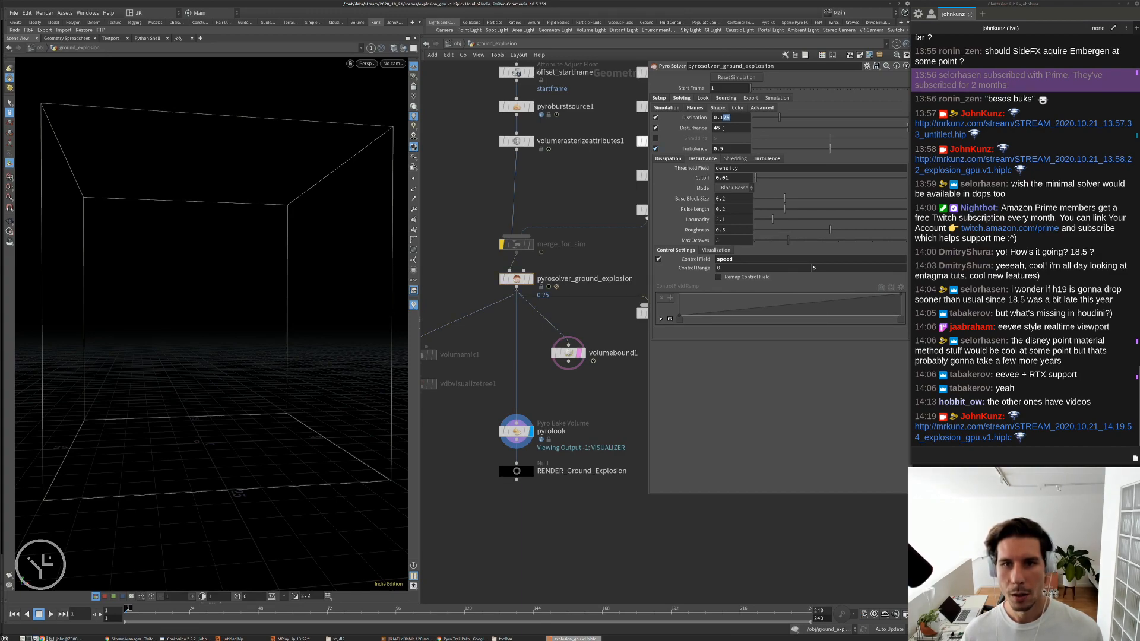
text(25)
key(Return)
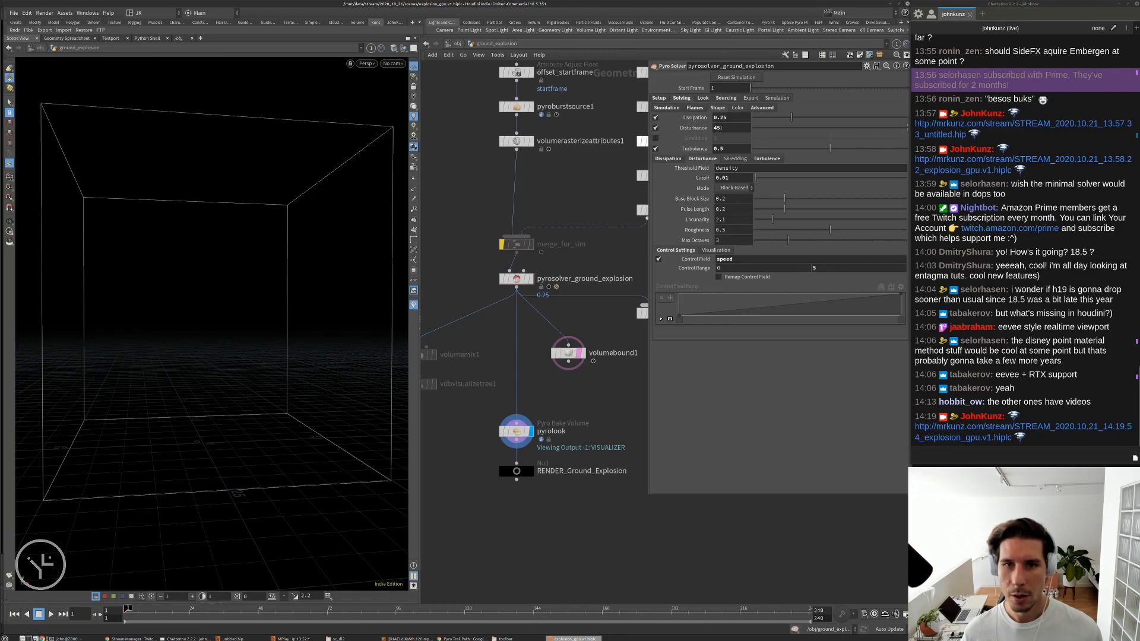
double_click(717, 128)
text(5)
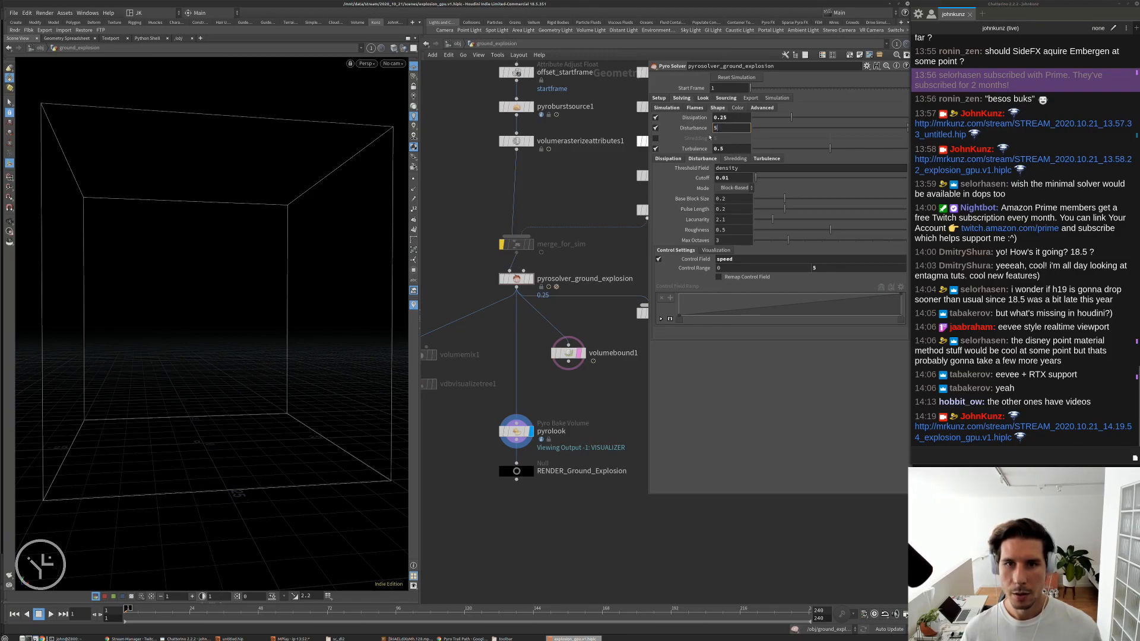
text(5)
key(Return)
middle_drag(581, 195, 585, 180)
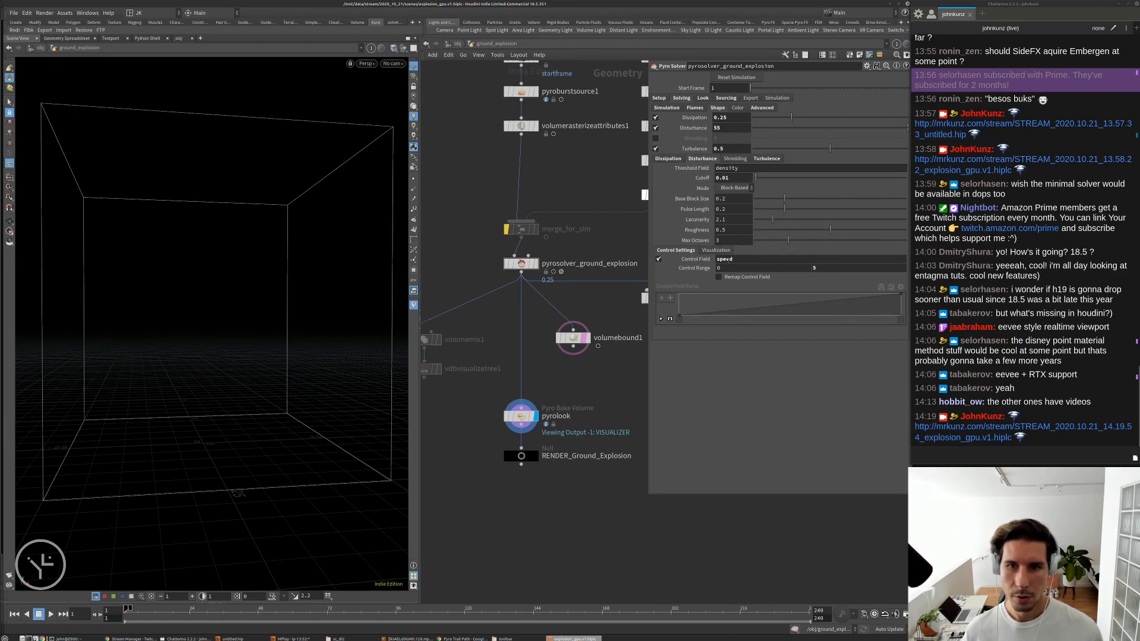
- Set pyrosolver_ground_explosion's voxel size to 0.1 and flipbook the simulation over frames 1 to 240
middle_drag(611, 200, 612, 195)
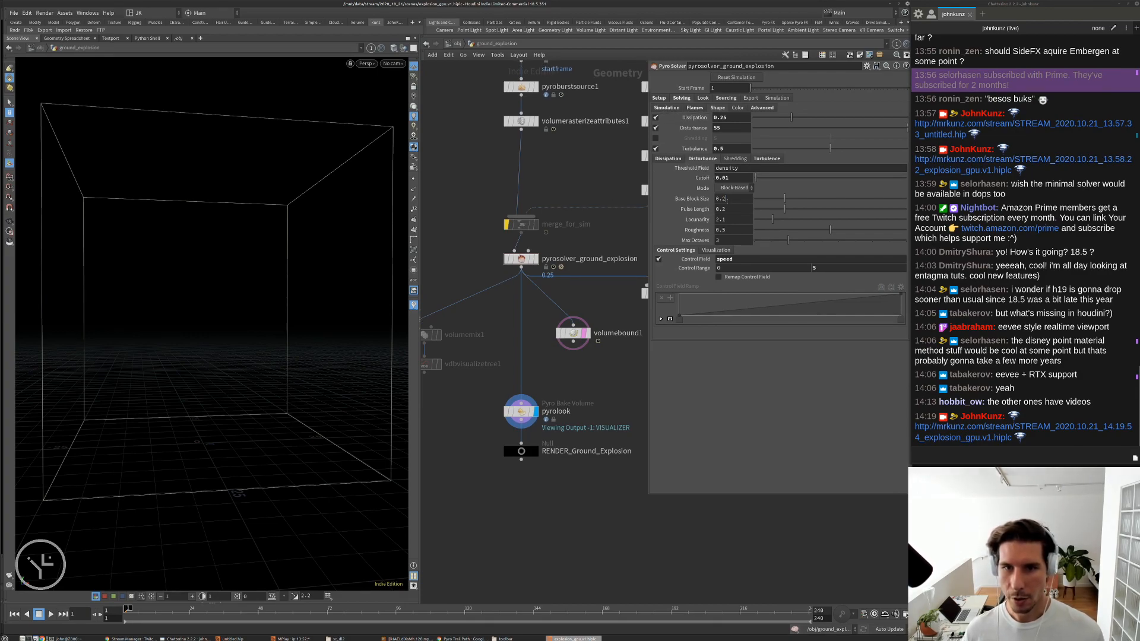
click(660, 98)
drag(719, 117, 718, 118)
text(1)
key(Return)
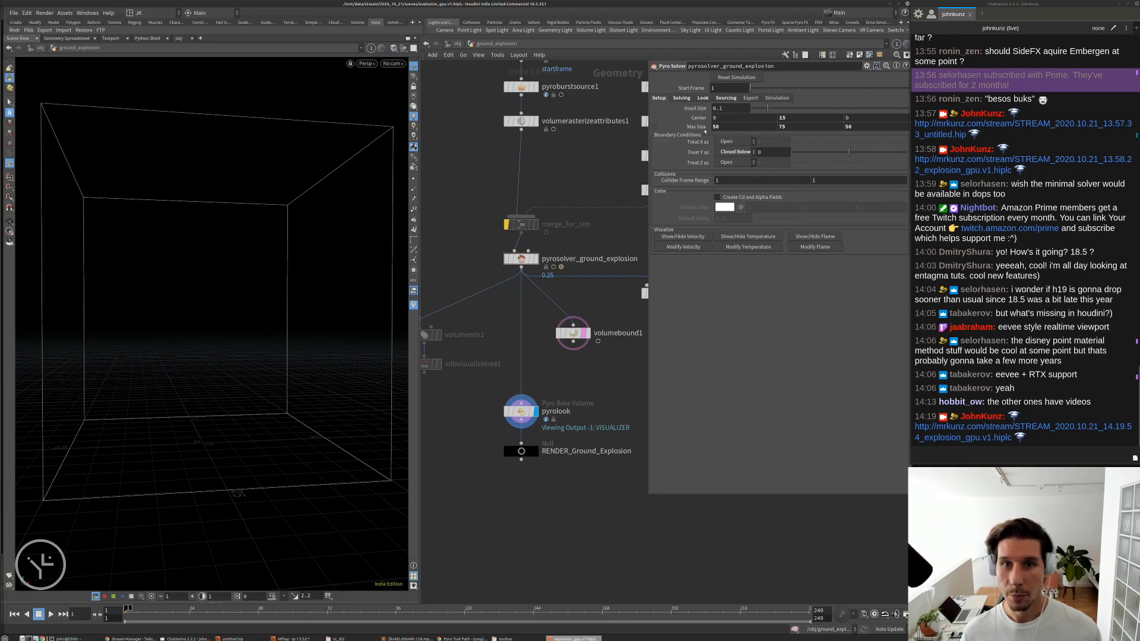
middle_drag(610, 175, 592, 156)
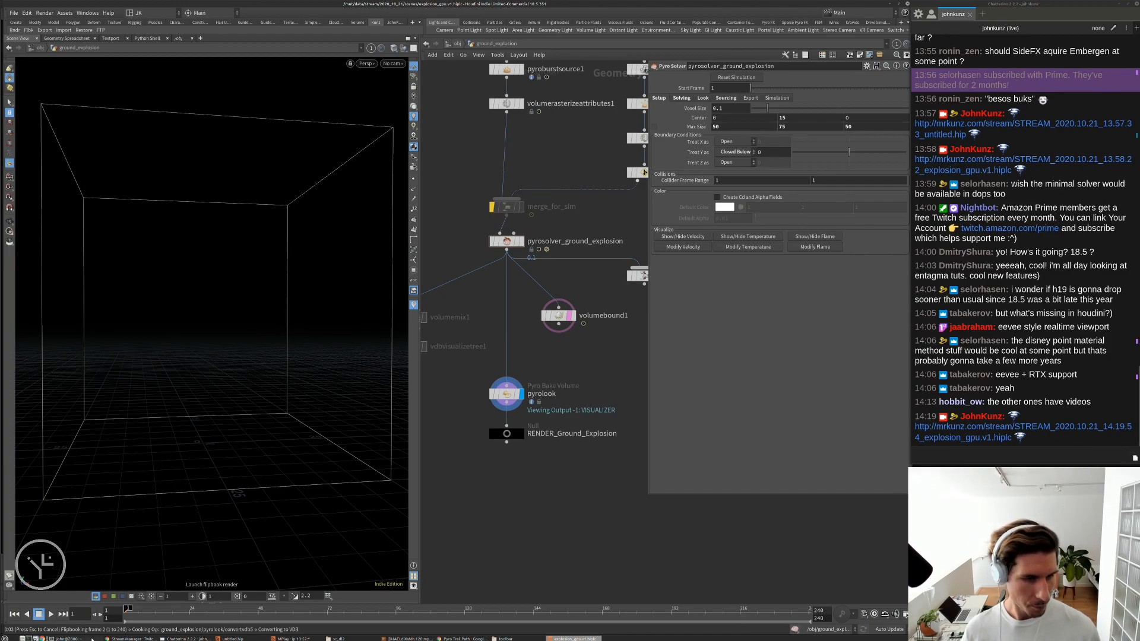
- Switch to the terminal, open a new session and initialize the Houdini environment with the alias h185, then with h18
key(alt+Tab)
drag(553, 348, 663, 169)
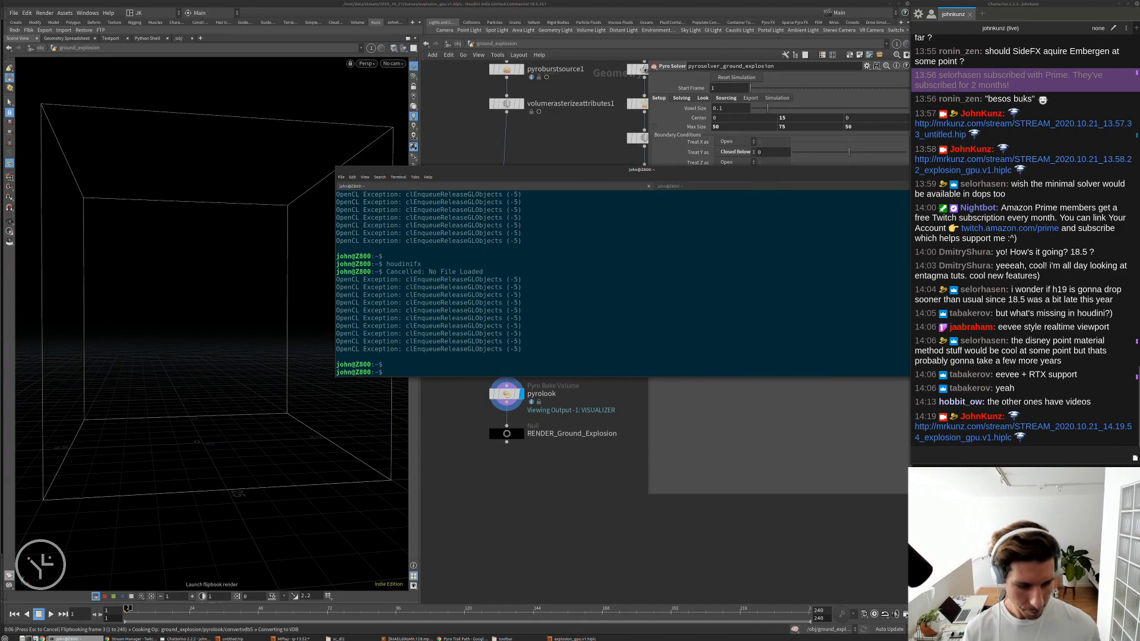
key(ctrl+shift+t)
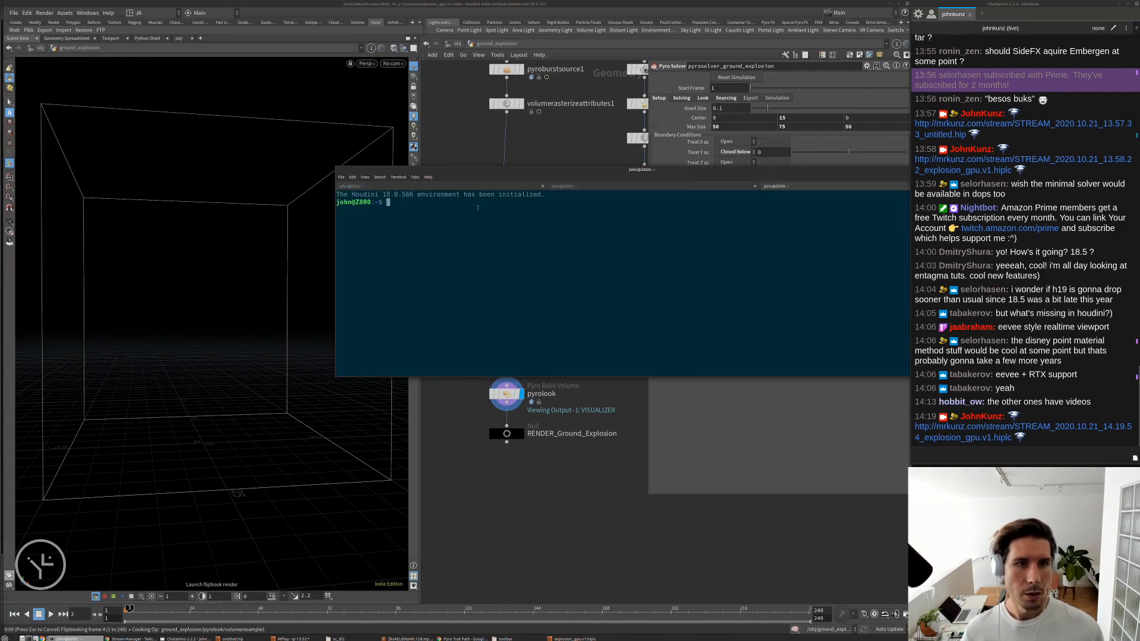
text(h)
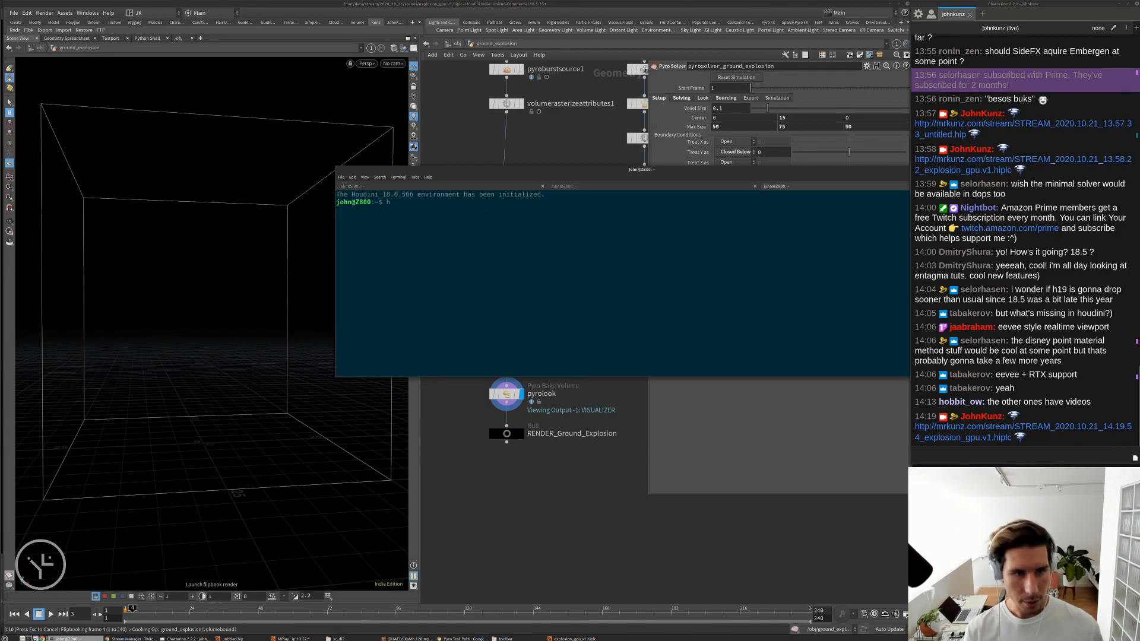
text(185)
key(Return)
key(Up)
key(BackSpace)
key(Return)
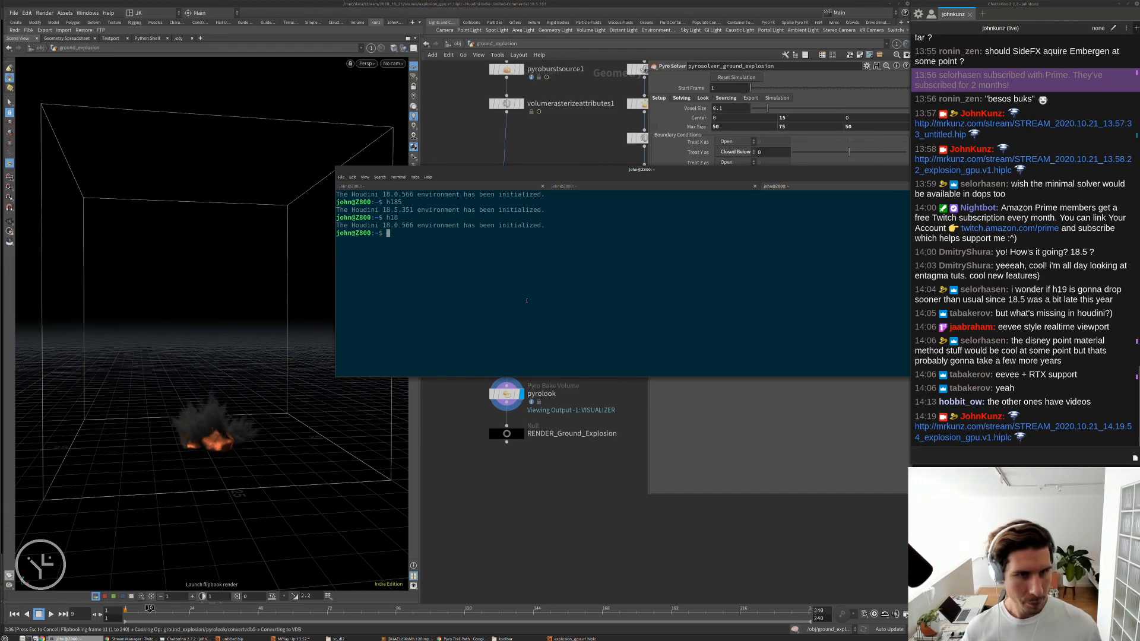
- Open the ~/.bashrc file in xed
text(xe)
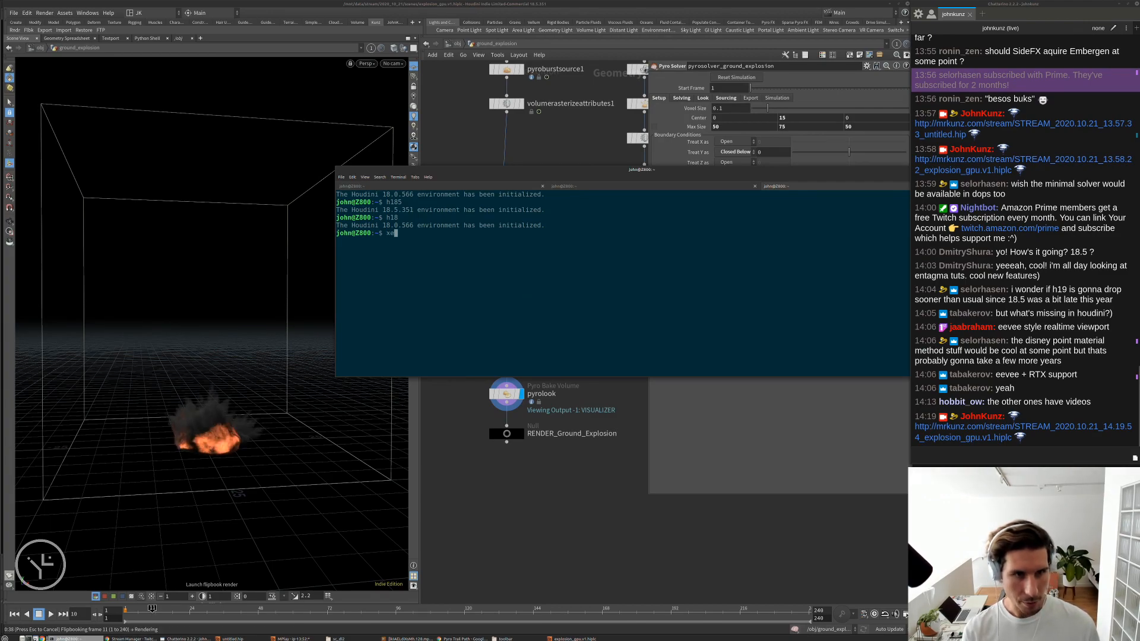
text(d ~/bas)
key(BackSpace)
key(BackSpace)
key(BackSpace)
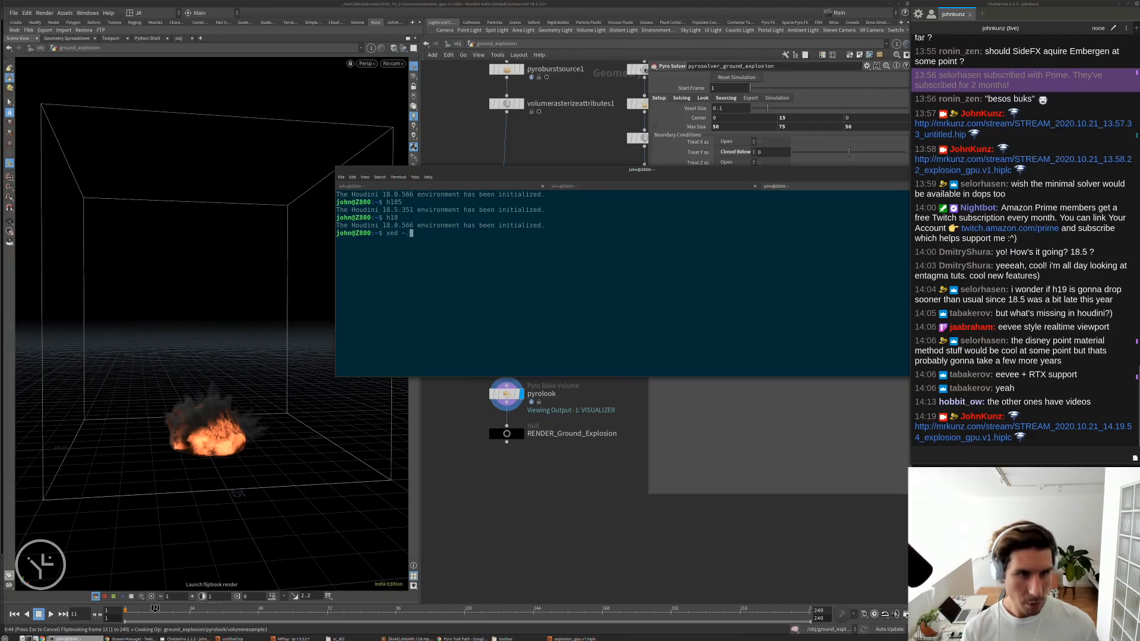
text(.bas)
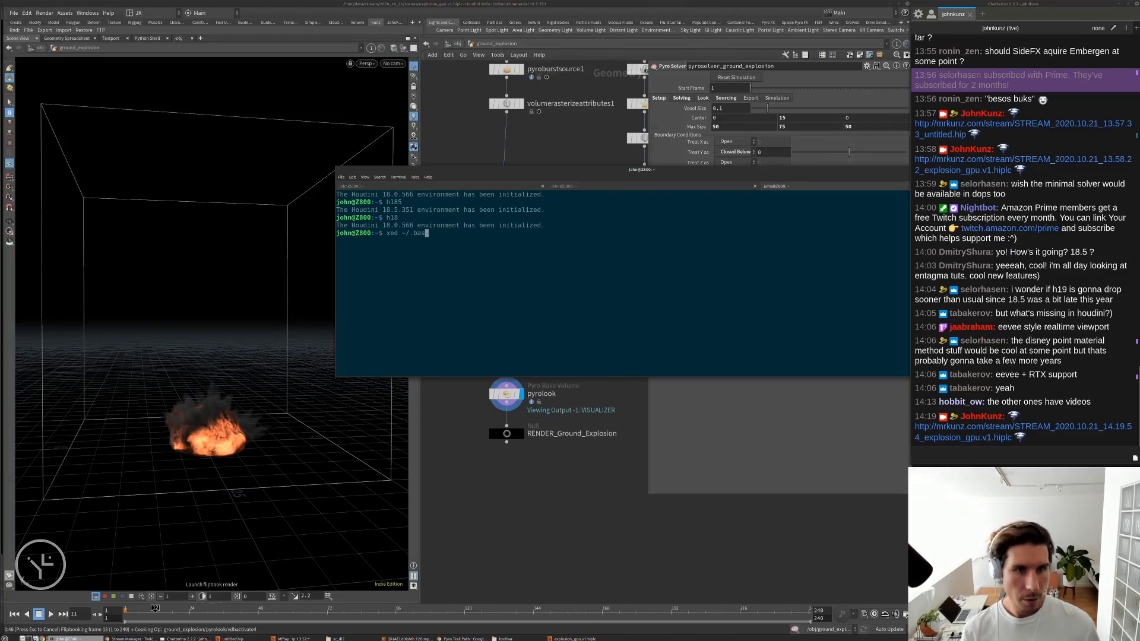
text(hrc)
key(Return)
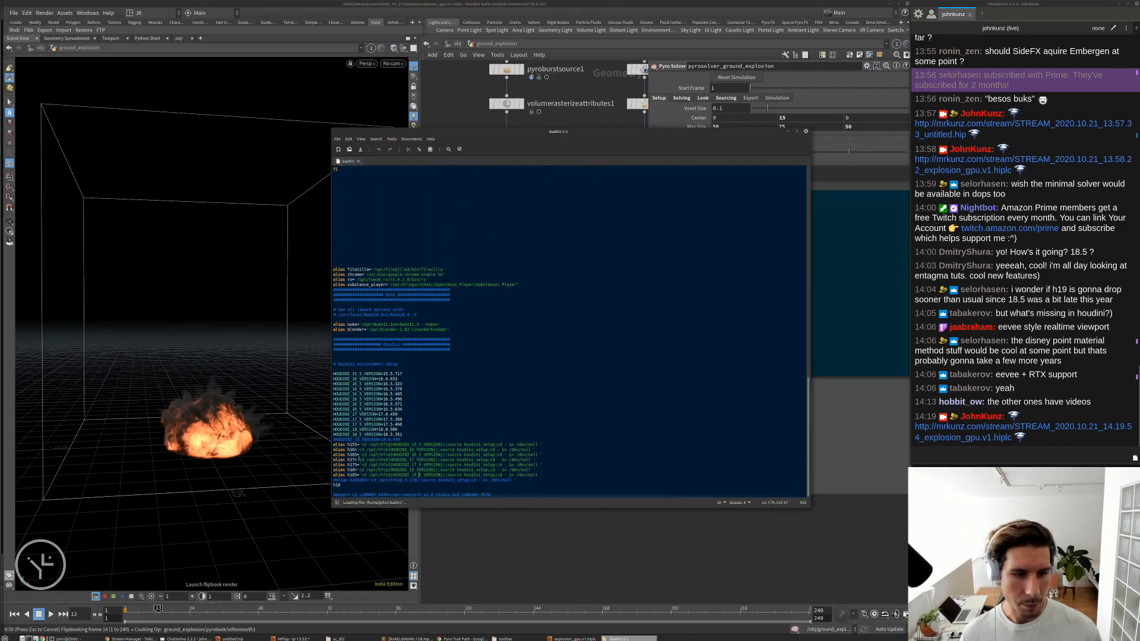
- Examine the block of Houdini version variables and aliases in .bashrc, and close the file
drag(542, 475, 322, 371)
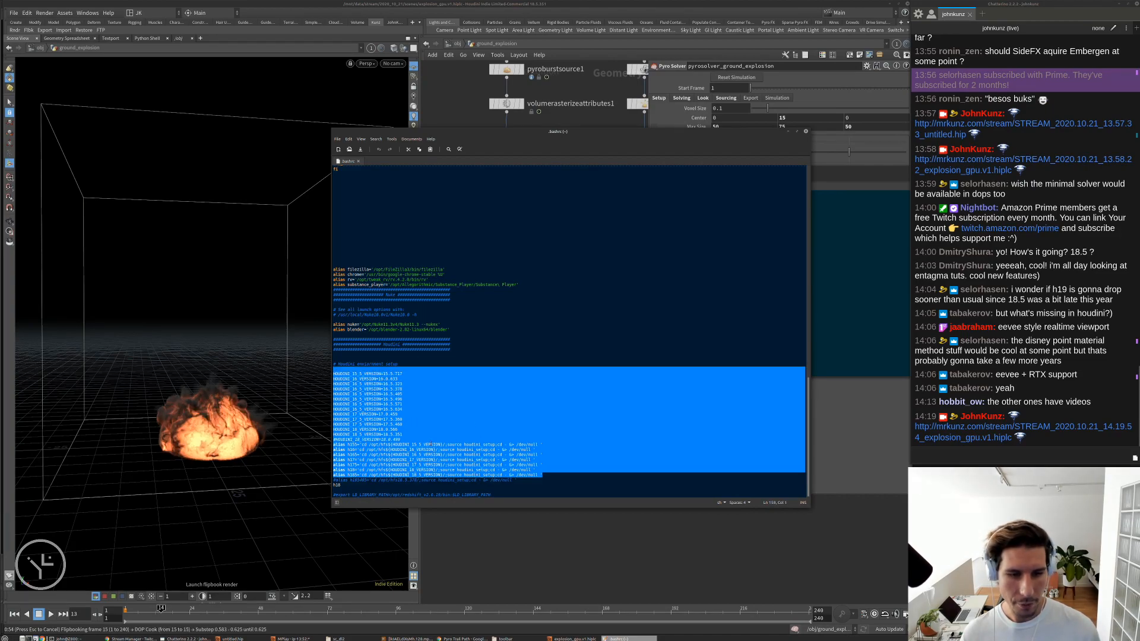
click(431, 444)
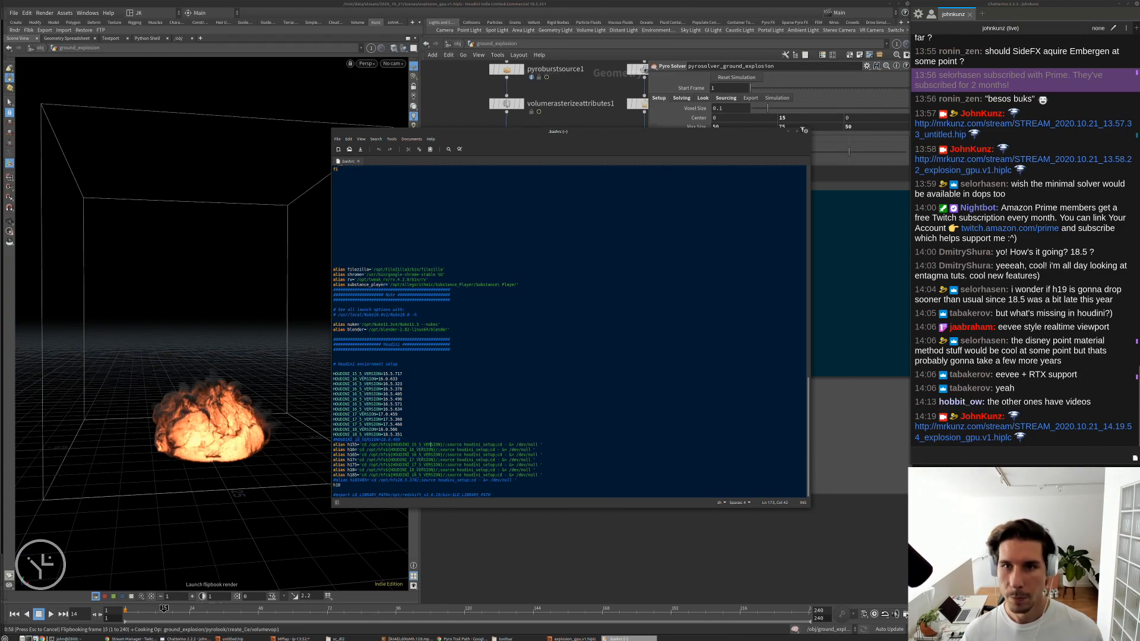
click(805, 132)
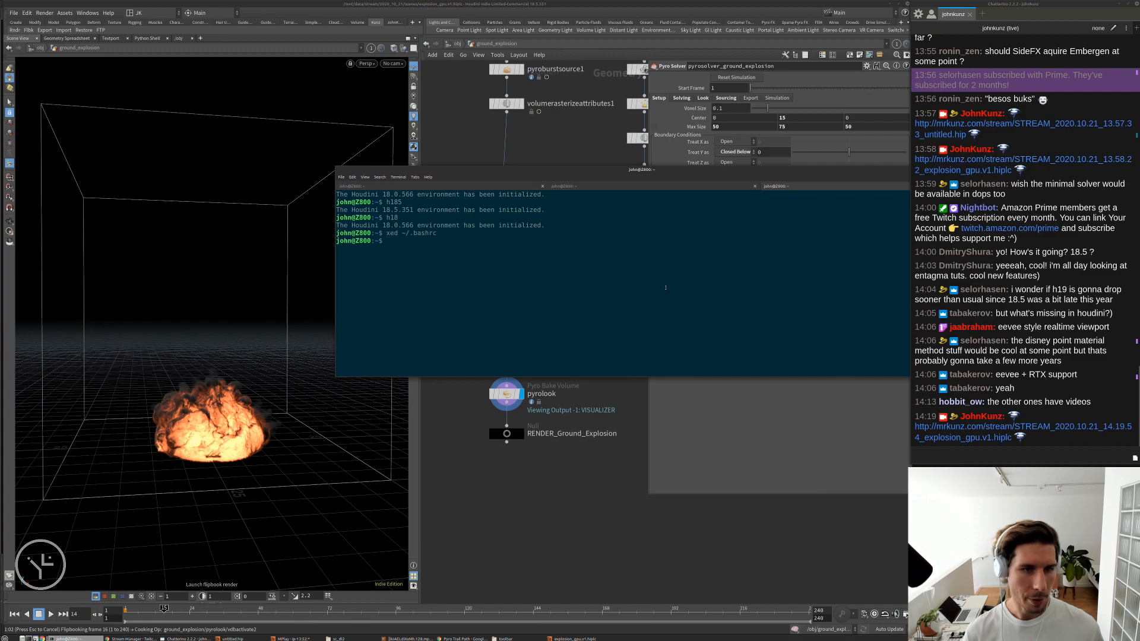
- Launch a second Houdini session from the terminal with houdinifx and bring the running flipbook to the front
text(houdini)
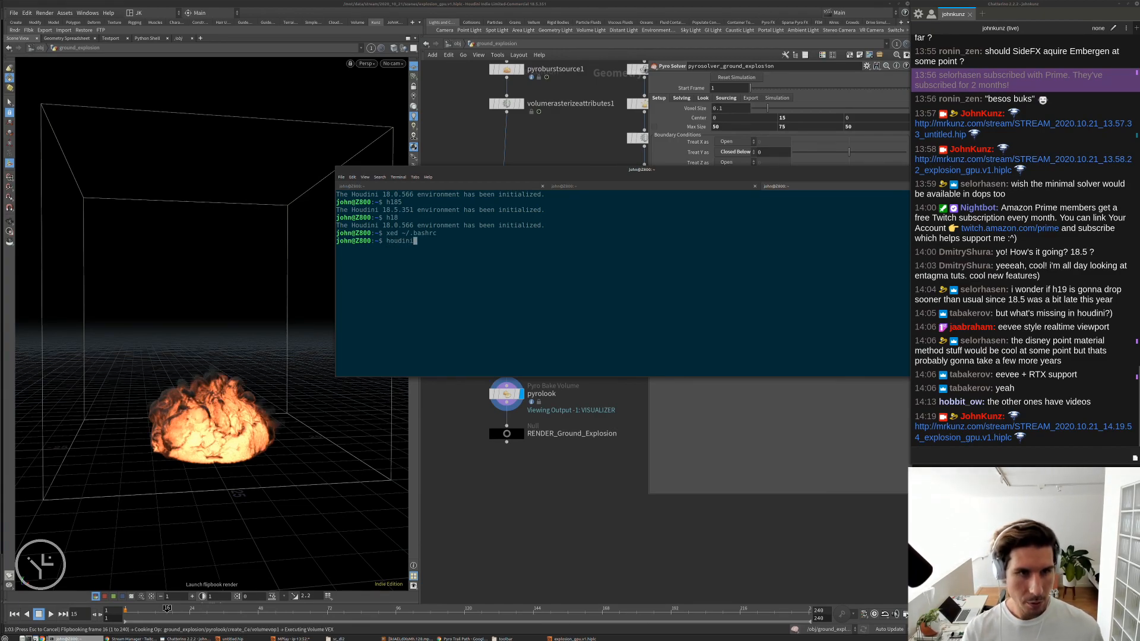
text(fx)
key(Return)
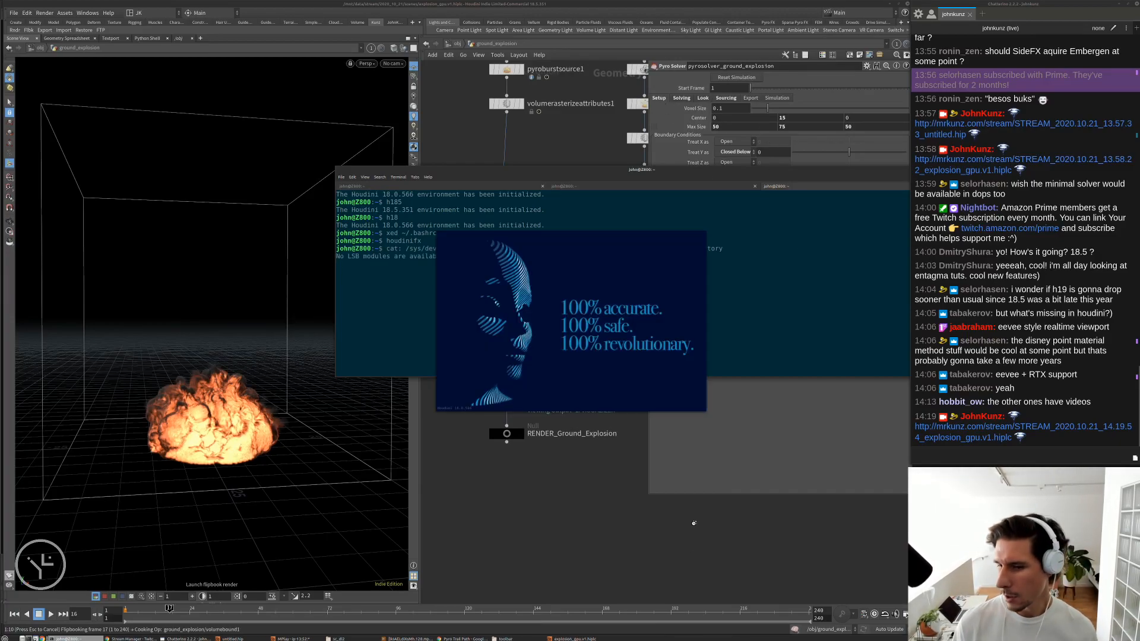
click(515, 493)
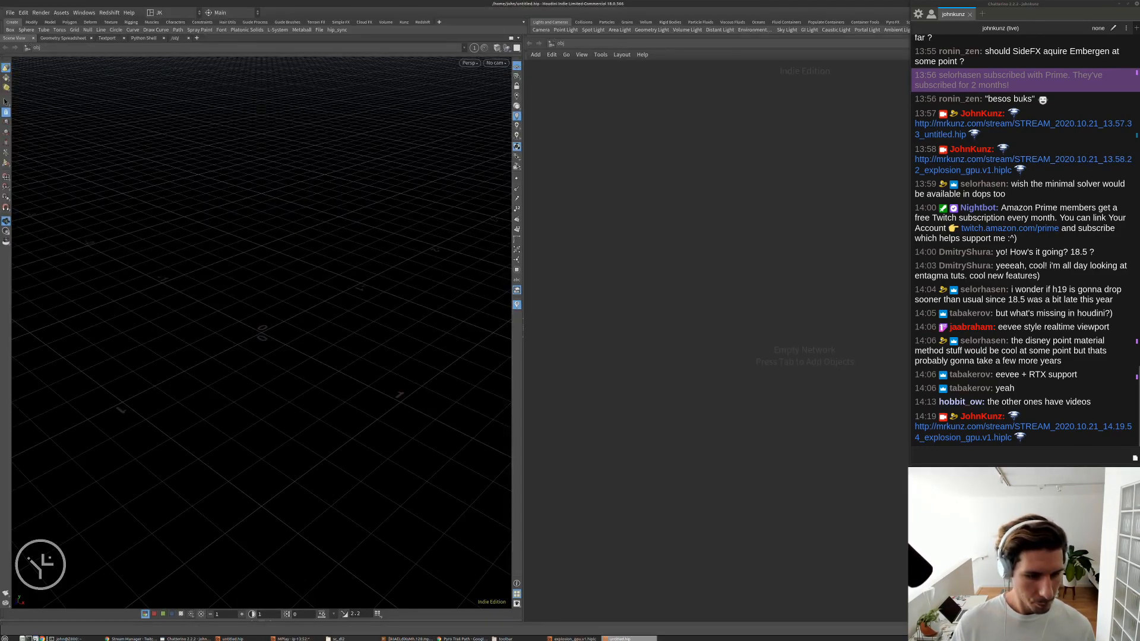
click(293, 639)
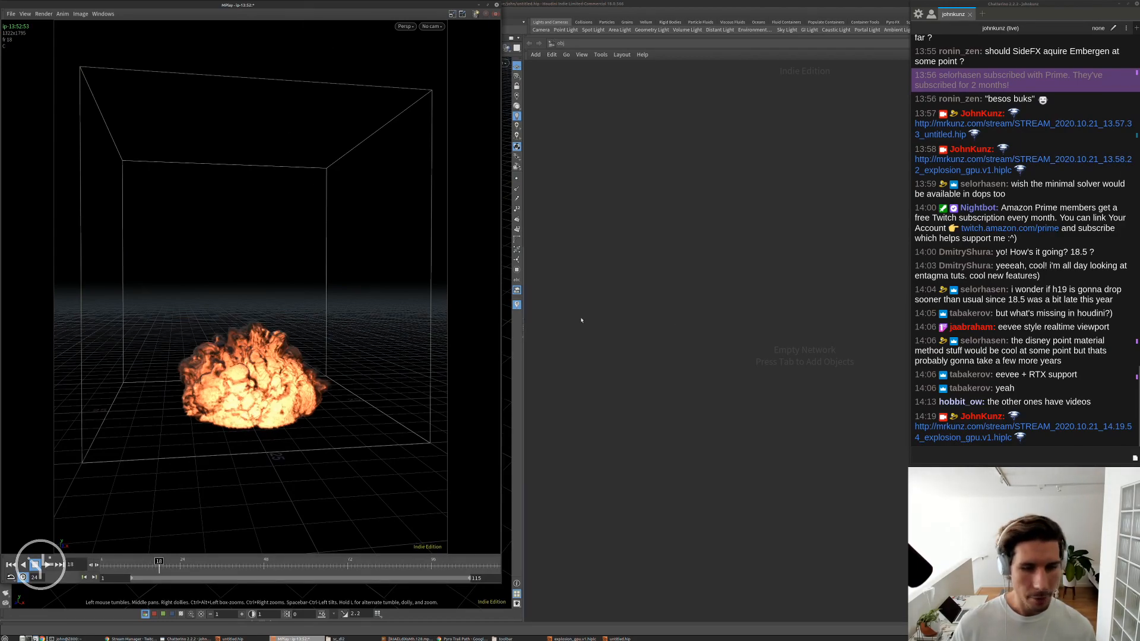
- Create a Geometry object in the empty Houdini scene and go inside it
click(714, 311)
key(Tab)
text(g)
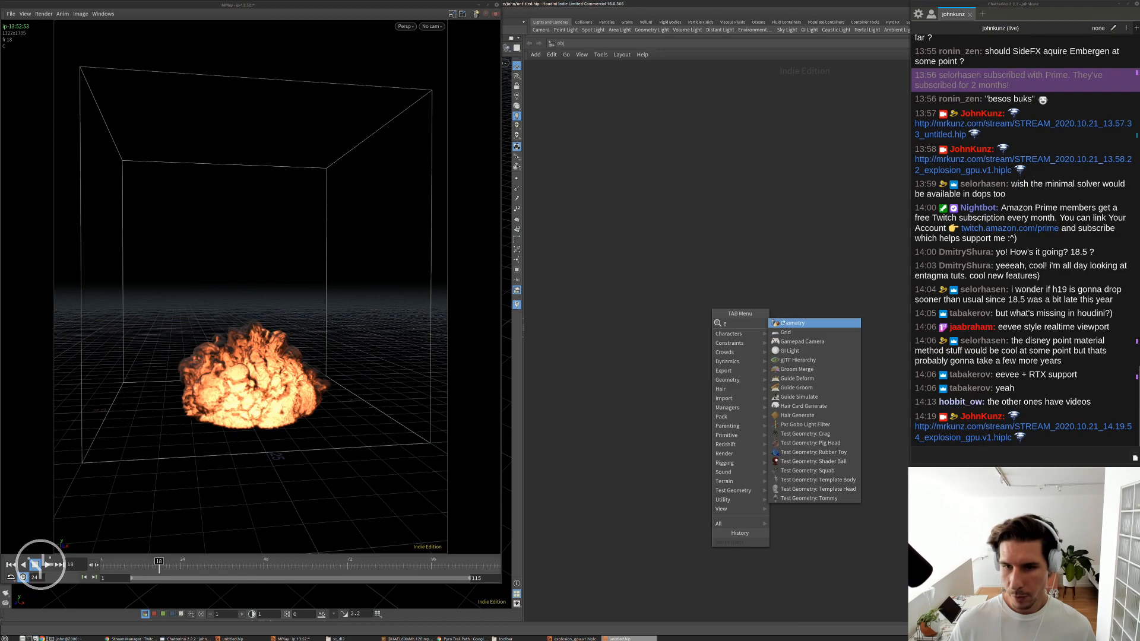
key(Return)
click(725, 330)
double_click(725, 331)
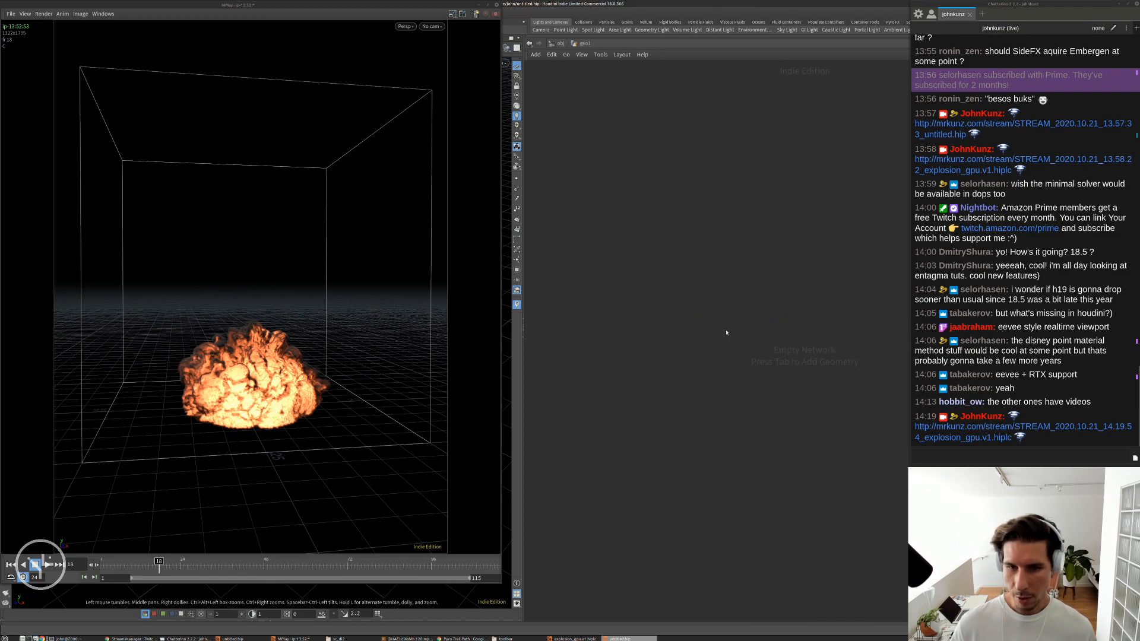
- Add a Pyro Solver node to the empty geometry network
key(Tab)
text(py)
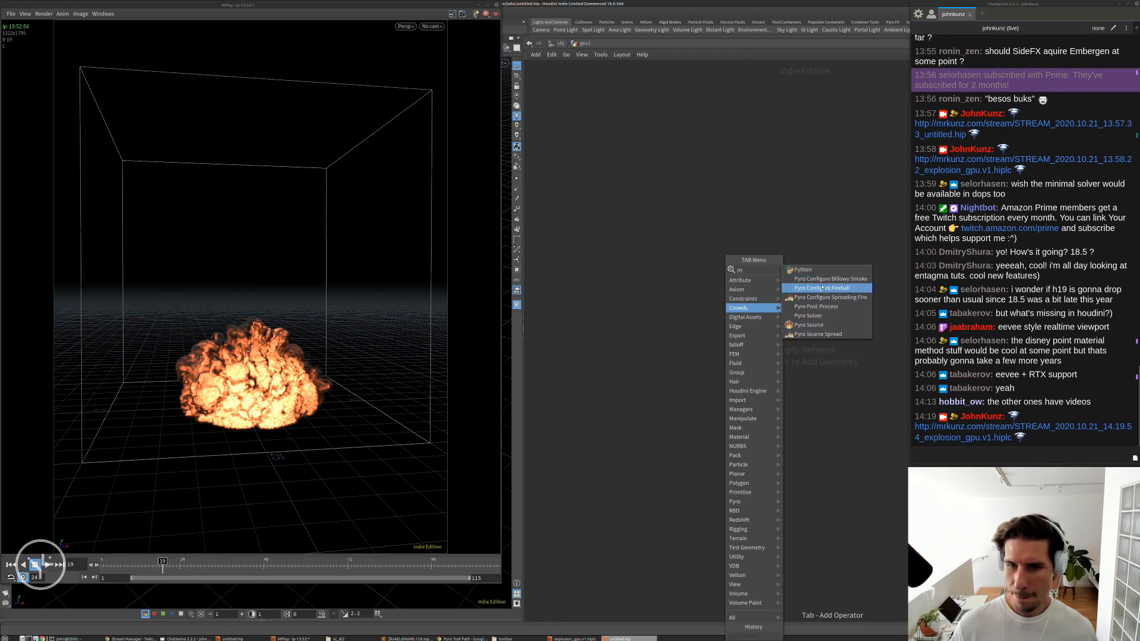
click(821, 318)
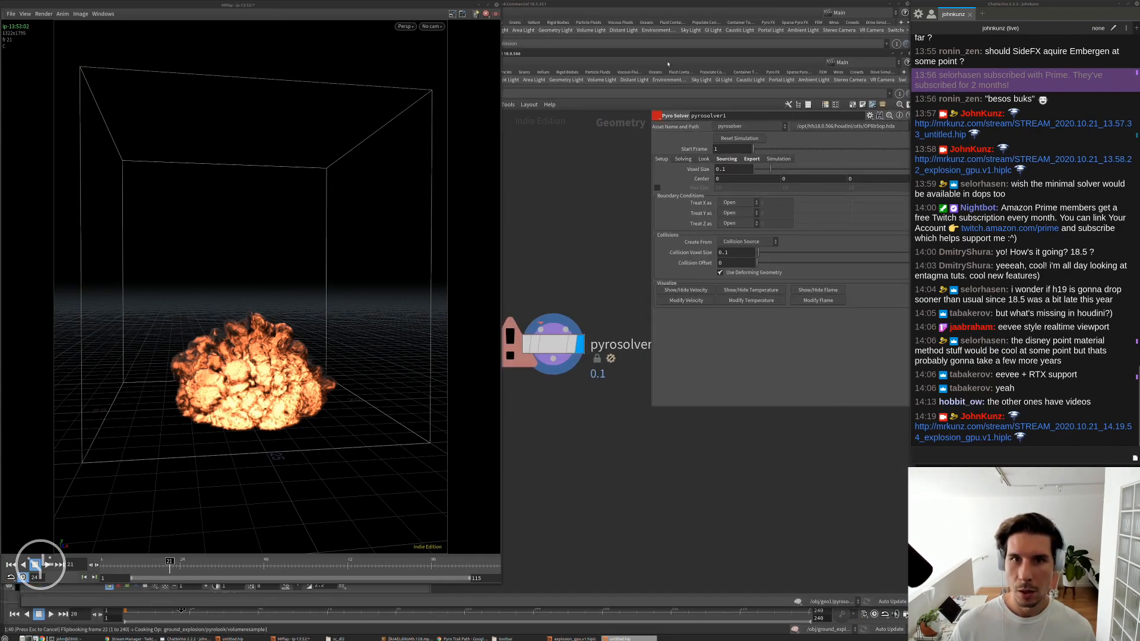
- Review the Houdini 18.0 Pyro Solver's shape, look and setup parameters and compare them with the ground explosion solver in 18.5
drag(669, 52, 696, 46)
click(710, 153)
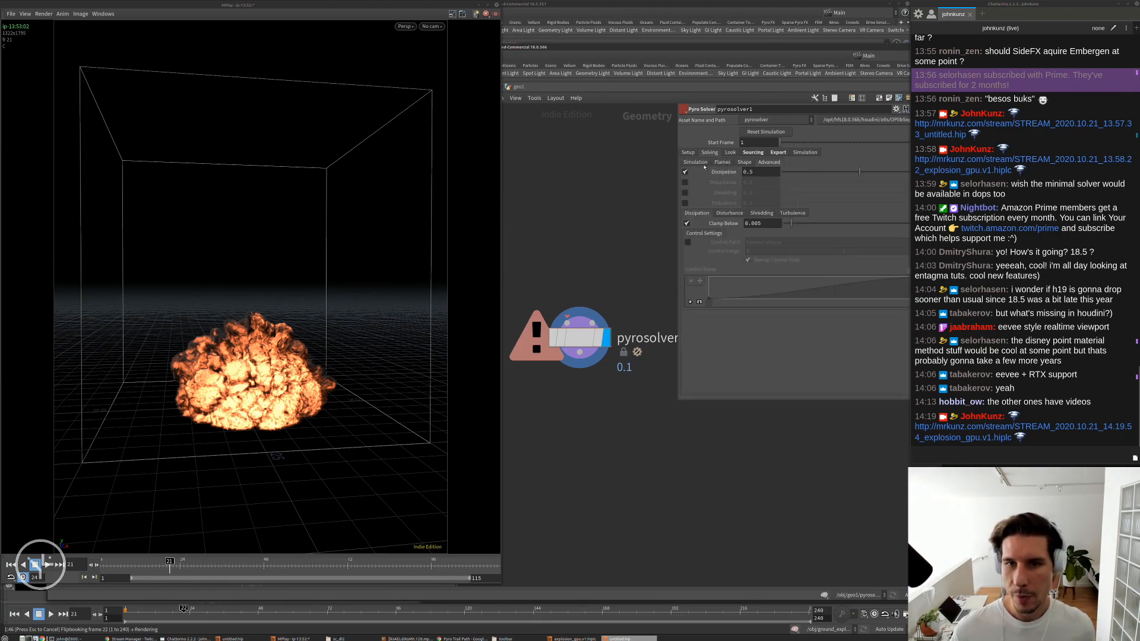
click(753, 152)
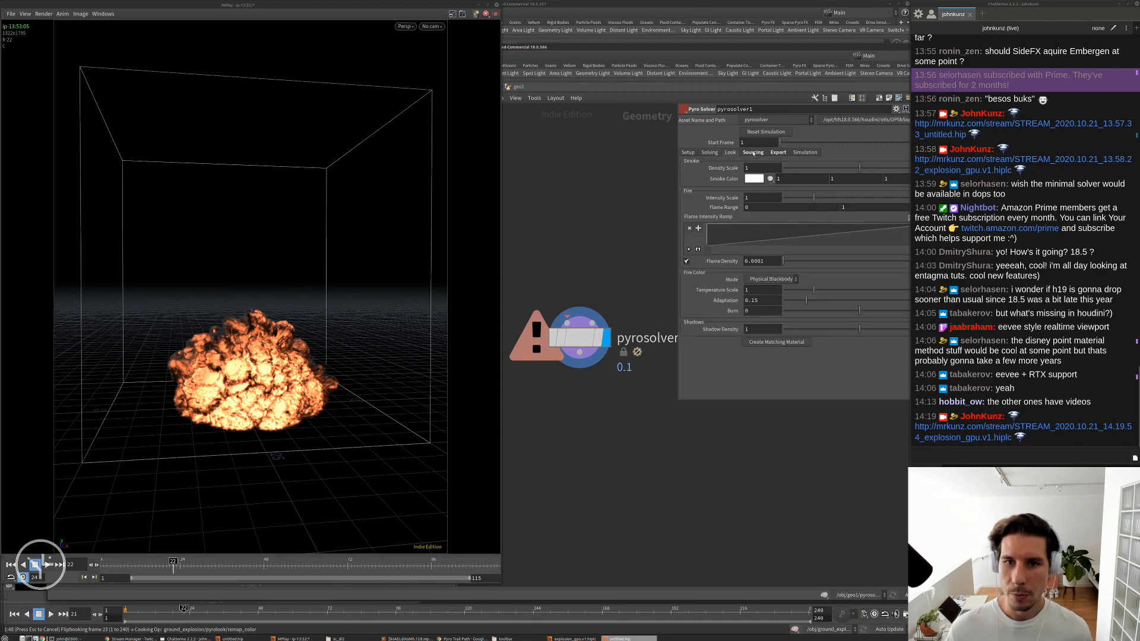
click(777, 152)
click(688, 152)
click(687, 154)
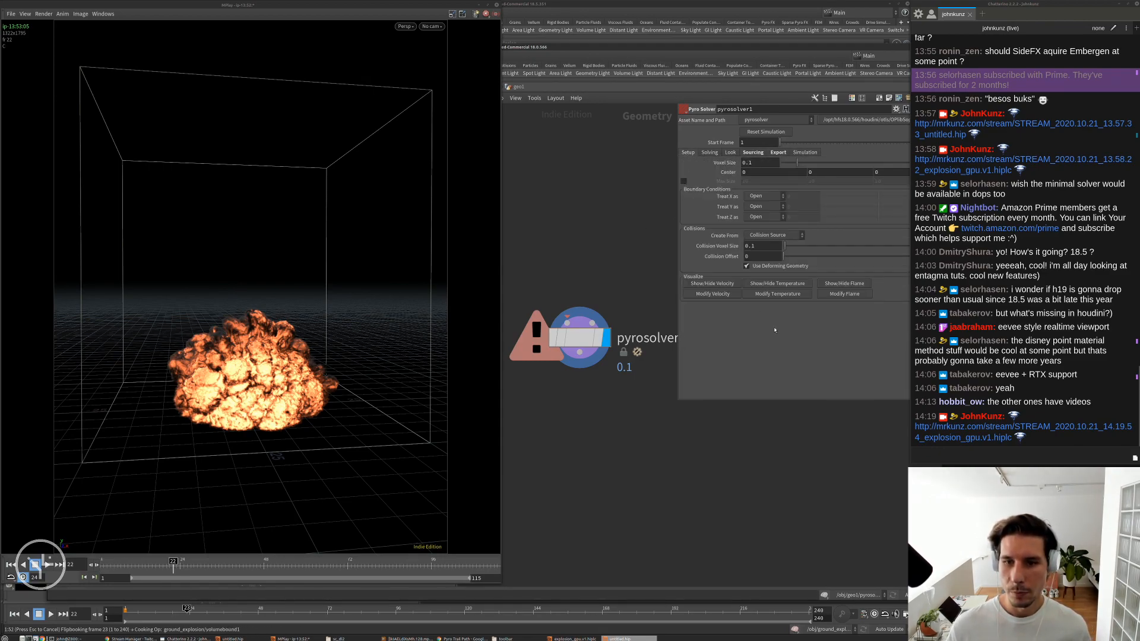
key(alt+Tab)
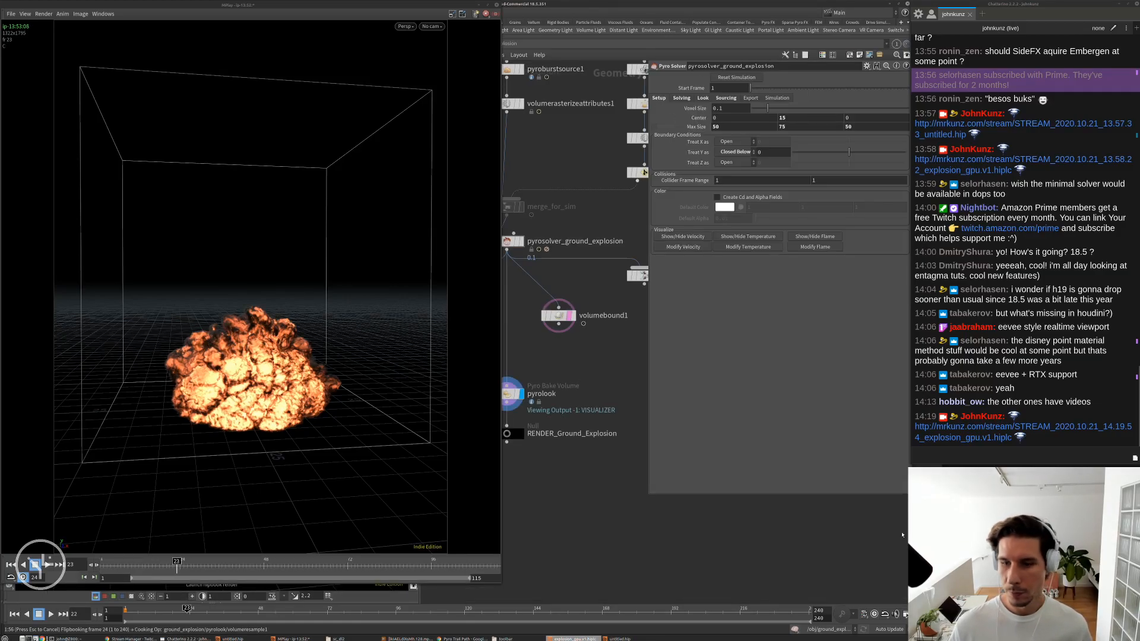
key(alt+Tab)
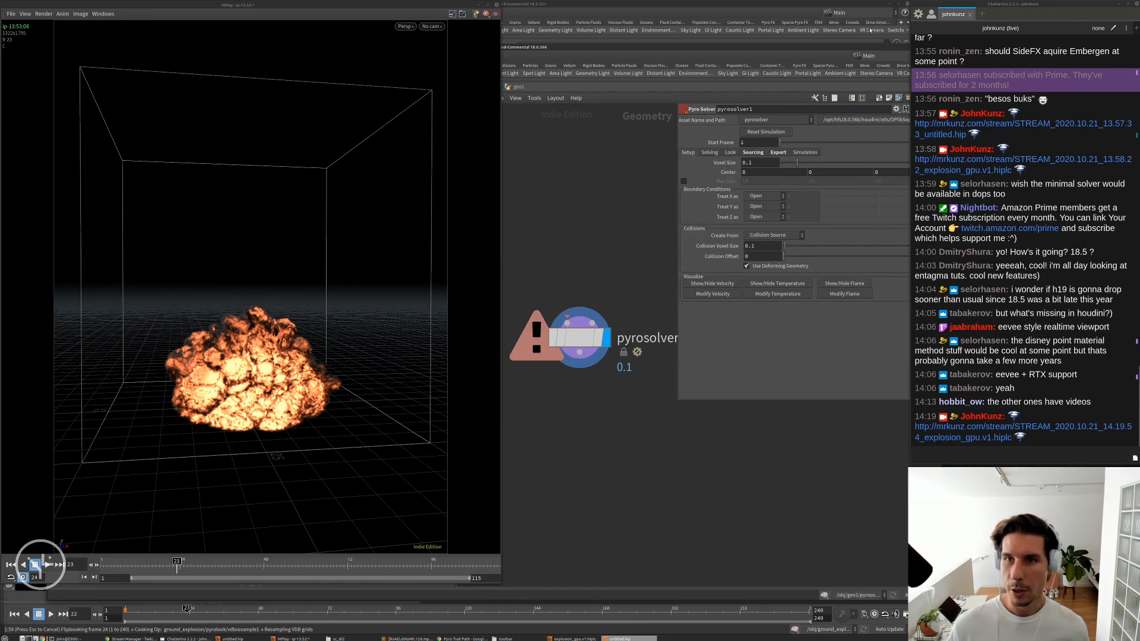
- Quit the untitled Houdini 18.0 session without saving and return to the flipbook in MPlay
drag(854, 51, 776, 56)
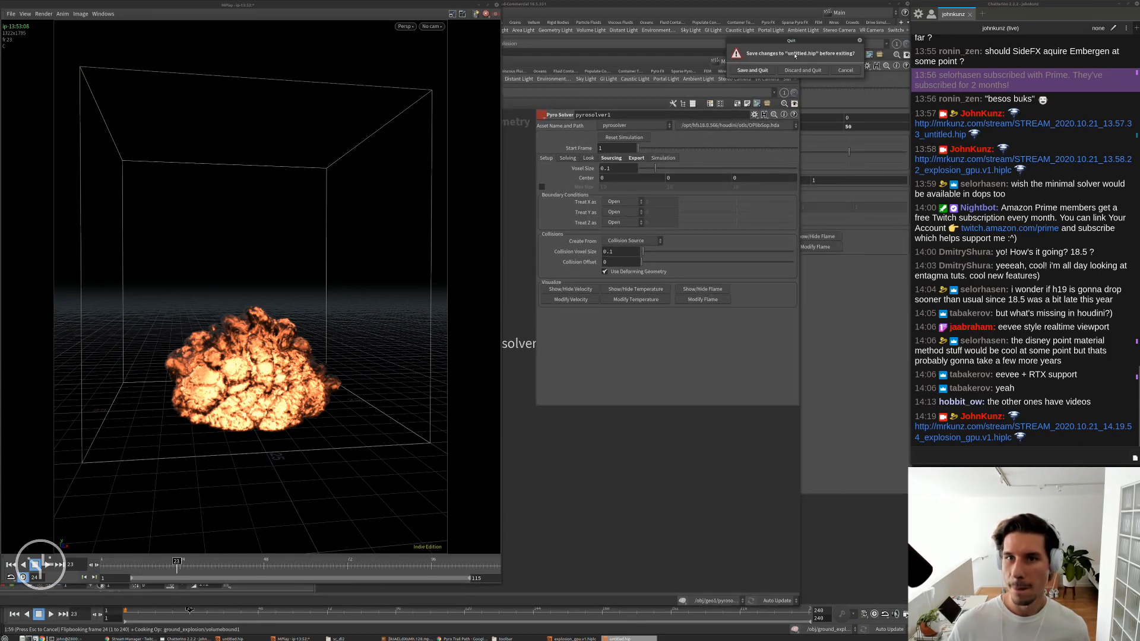
key(alt+Tab)
click(252, 391)
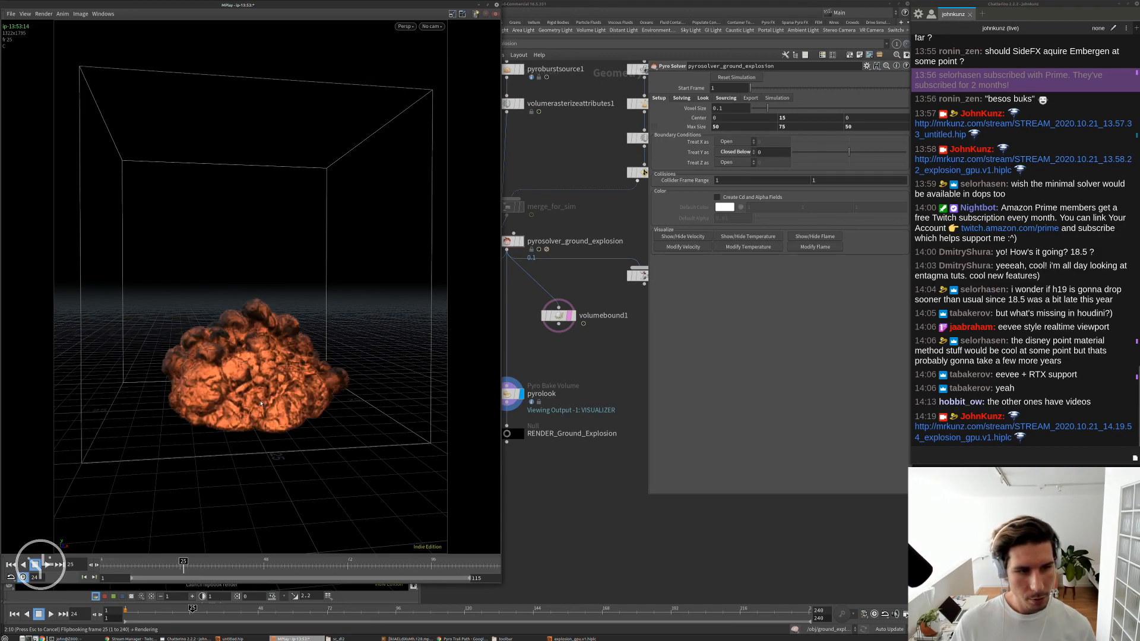
- Show the flipbook's display correction controls and test its brightness at 0.5, then at 1 and 0.25, to inspect the fire
scroll(251, 396, down, 5)
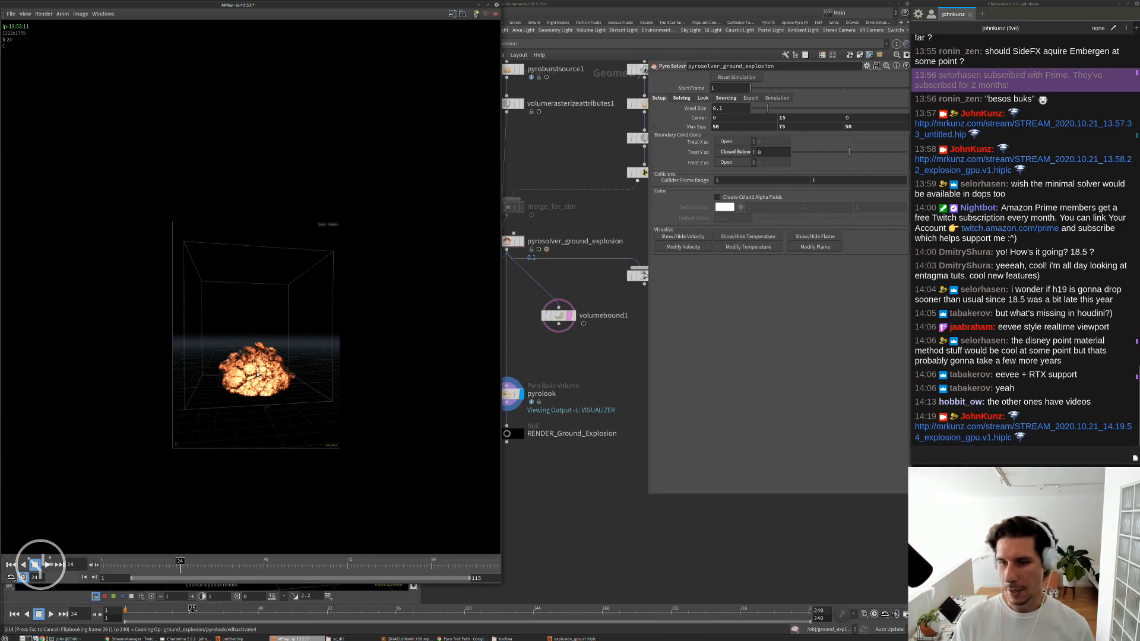
scroll(260, 374, up, 4)
scroll(256, 381, up, 1)
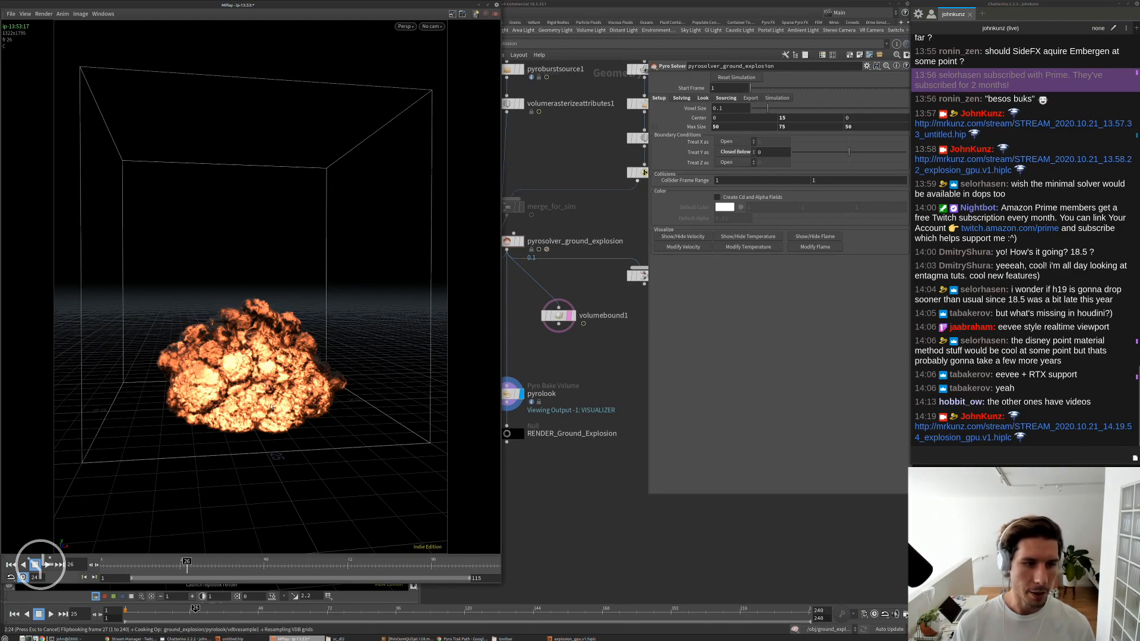
click(214, 557)
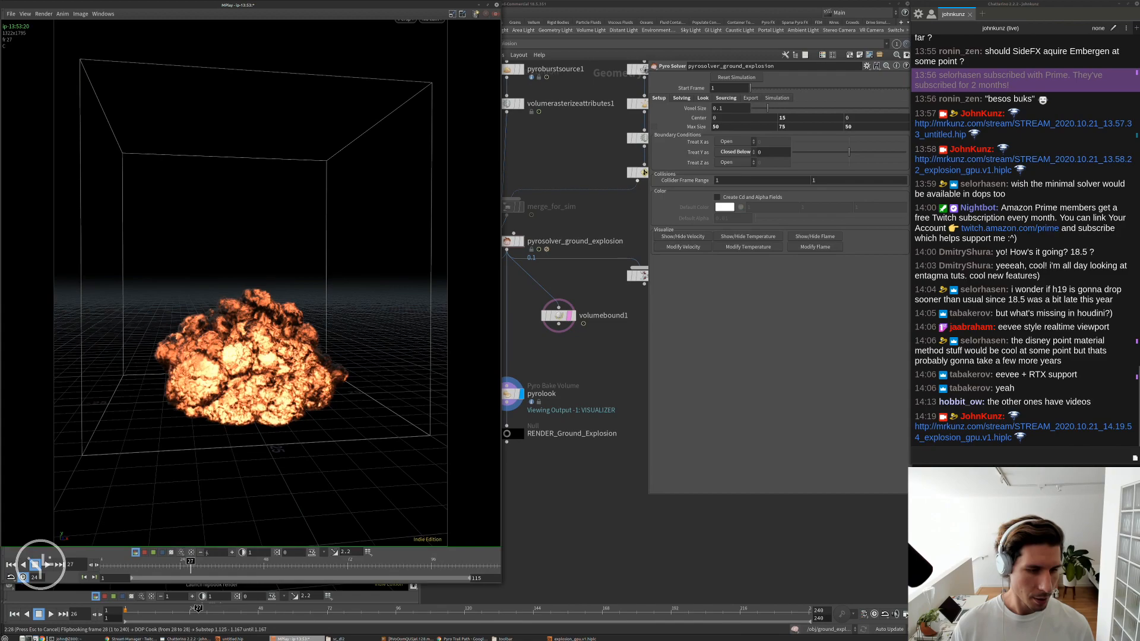
click(199, 553)
click(192, 552)
click(202, 553)
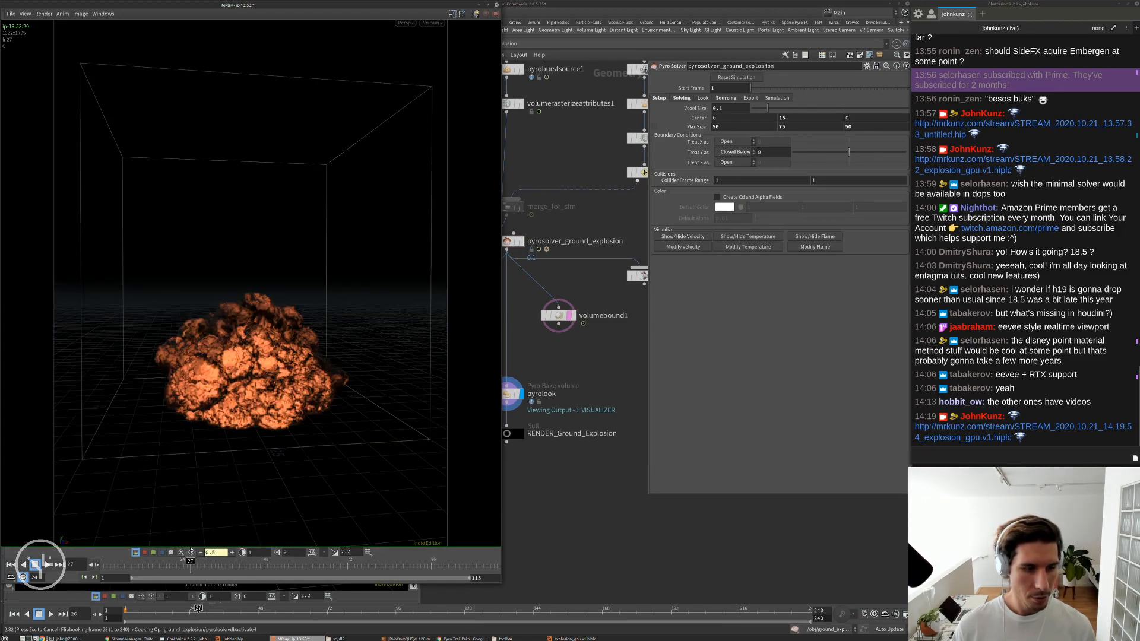
click(191, 553)
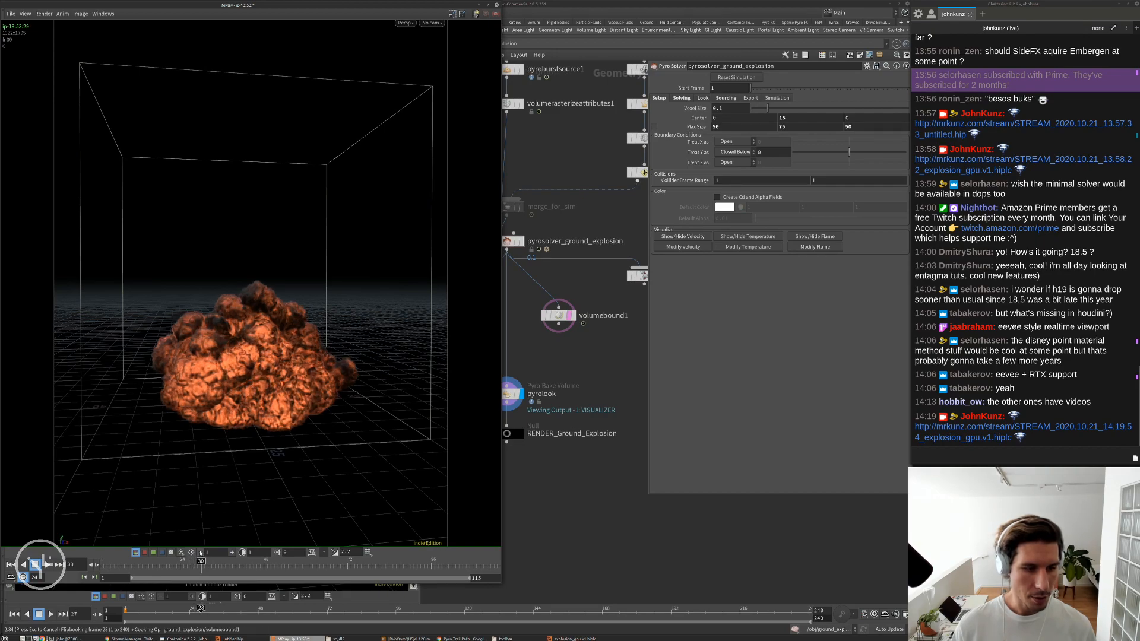
click(200, 553)
click(200, 553)
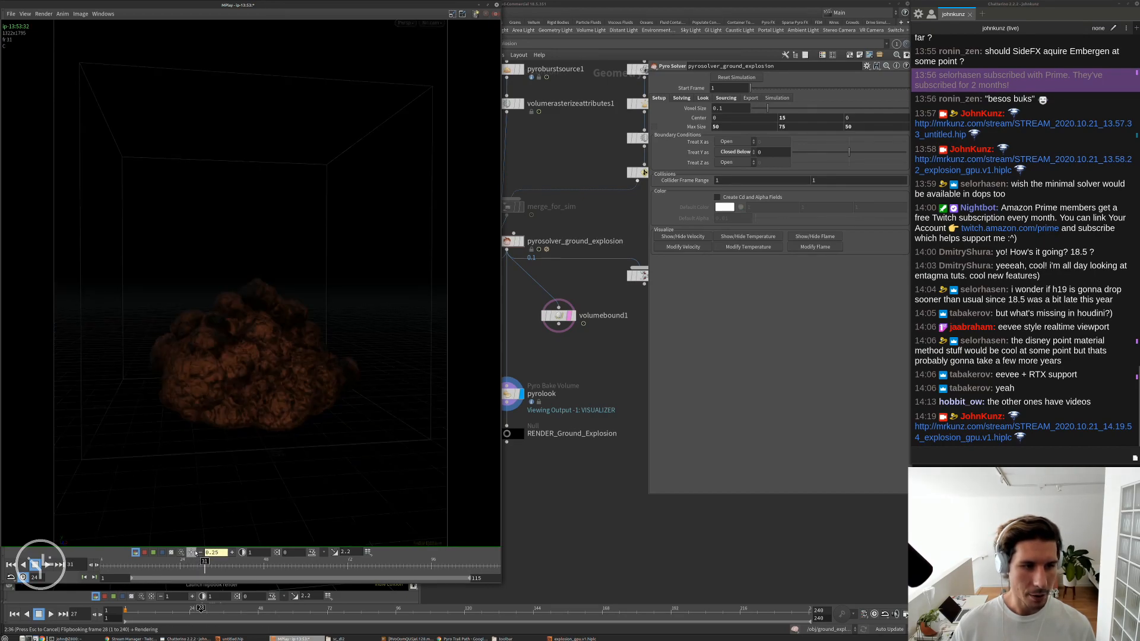
- Raise the flipbook's brightness to 0.5 and then back to 1, and inspect the explosion at several magnifications
middle_drag(214, 553, 219, 552)
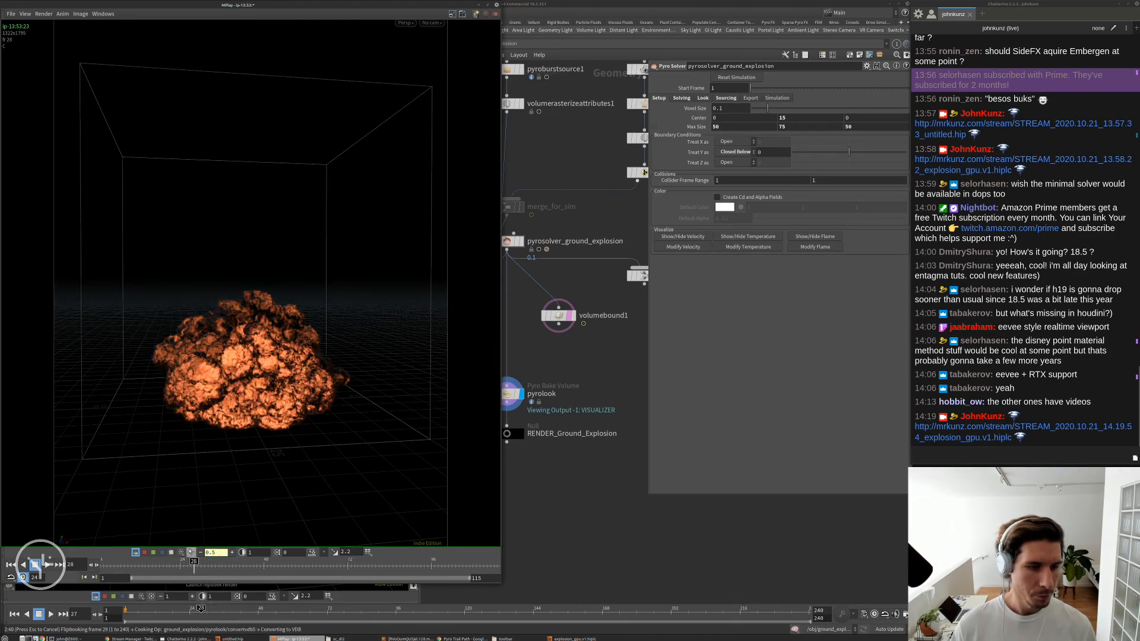
click(232, 553)
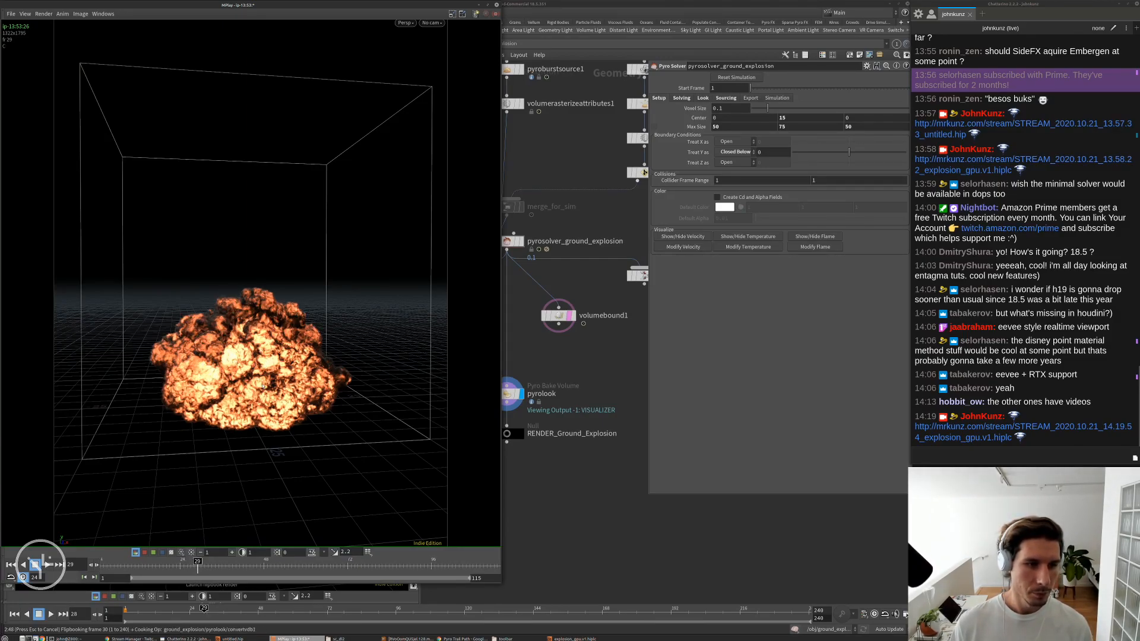
scroll(256, 365, up, 3)
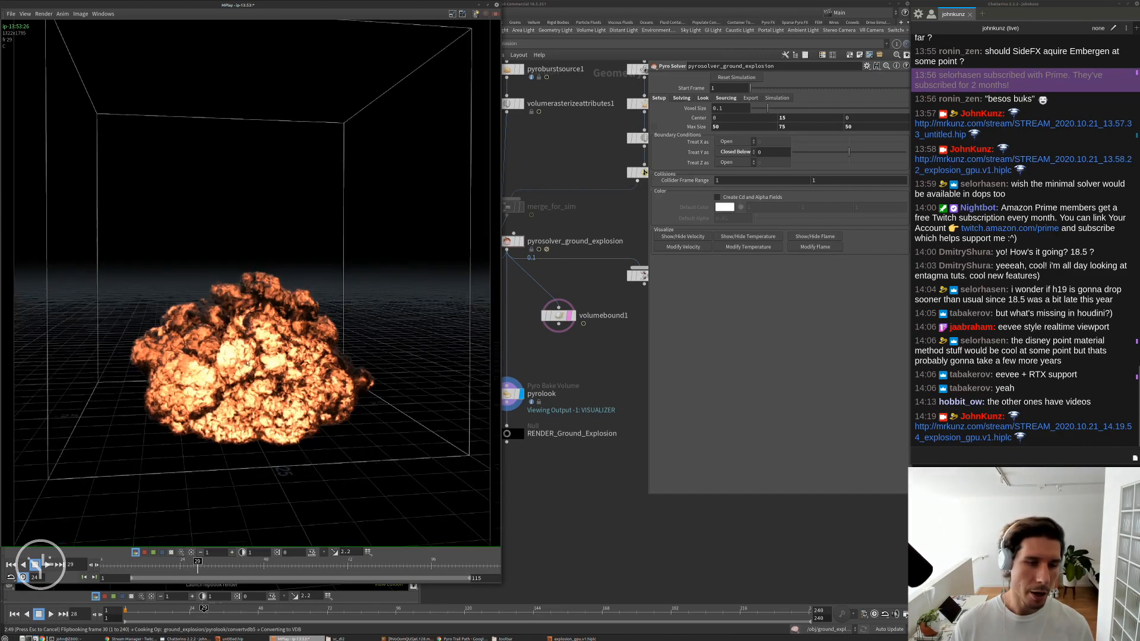
scroll(250, 362, down, 1)
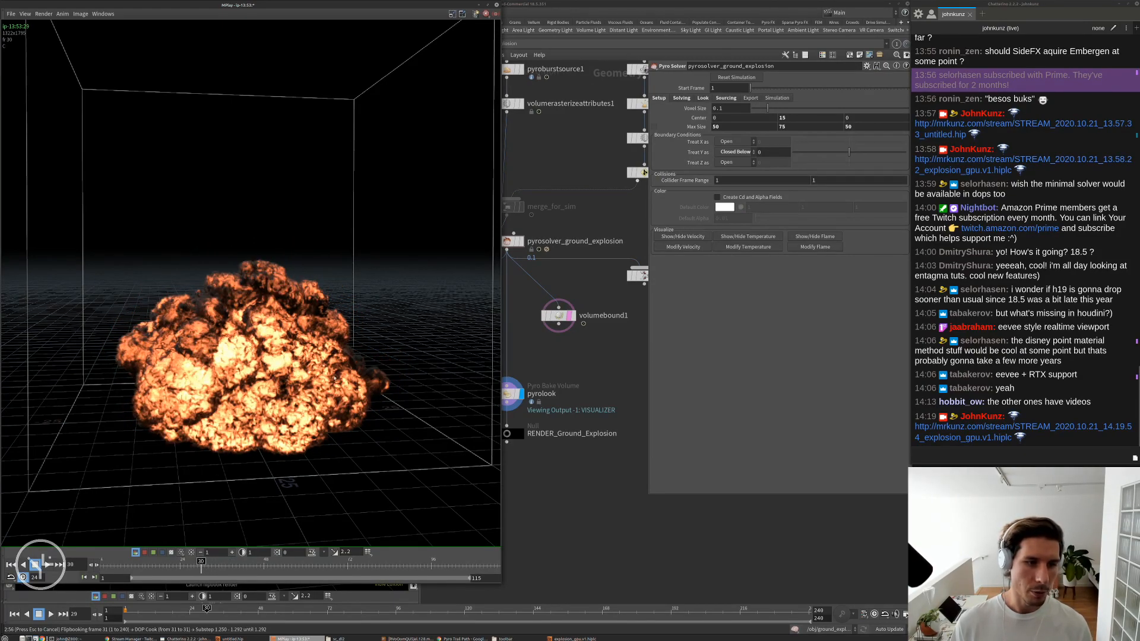
scroll(289, 339, down, 2)
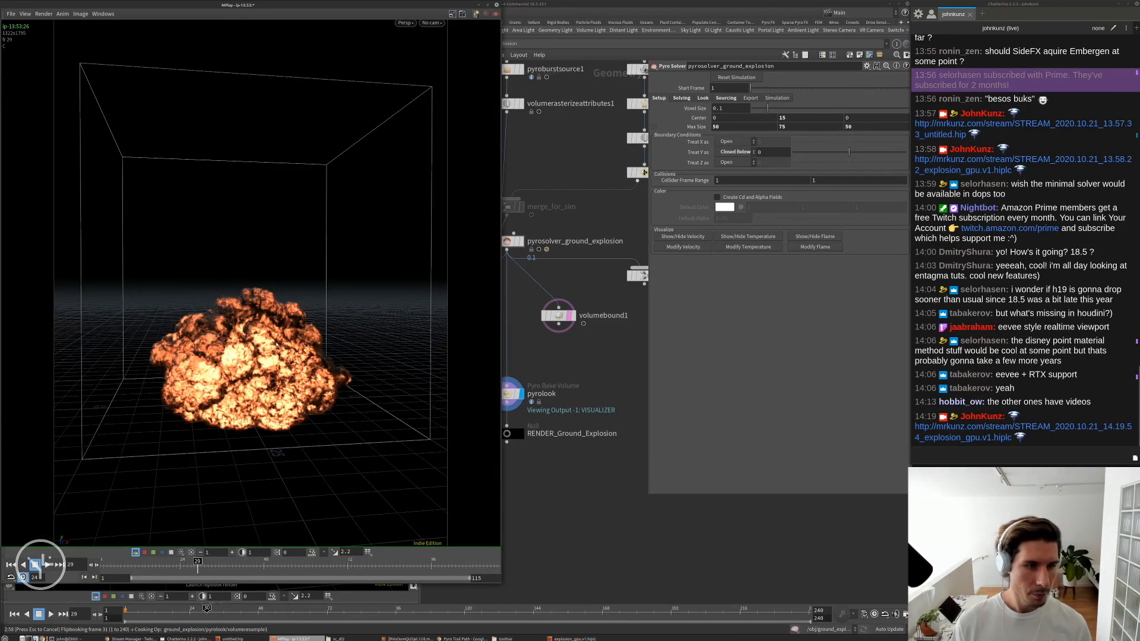
scroll(282, 342, down, 2)
scroll(256, 354, up, 3)
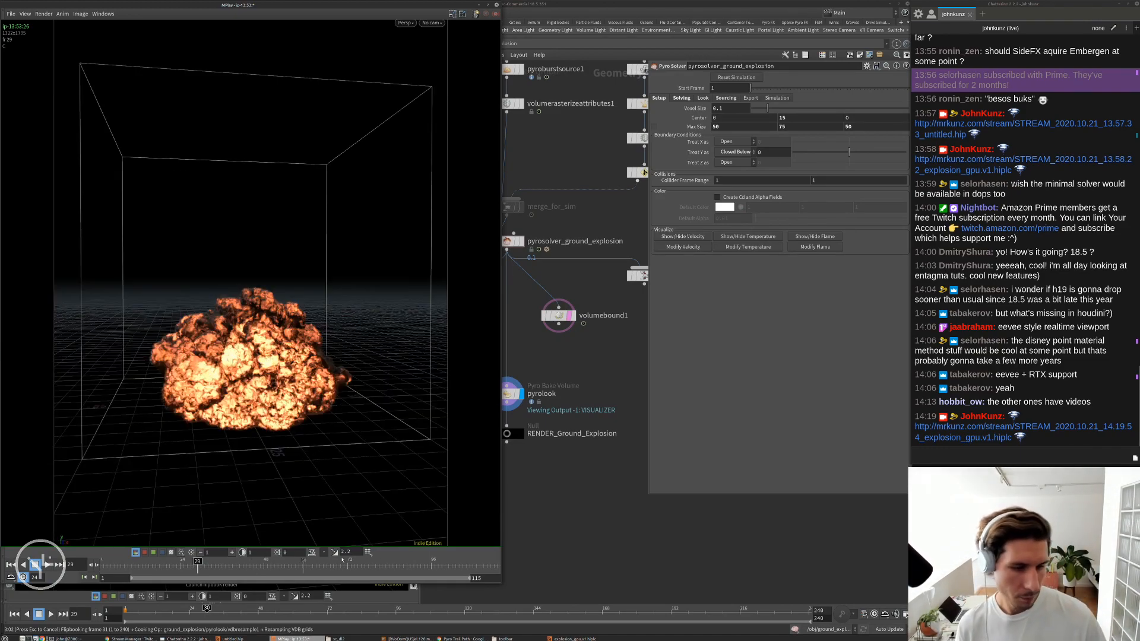
- Scrub the flipbook and examine the fire and smoke detail of the newly rendered frames up close
mouse_move(212, 570)
mouse_down()
mouse_move(380, 567)
mouse_move(175, 566)
mouse_move(205, 569)
mouse_up()
scroll(268, 345, up, 3)
right_click(211, 341)
click(221, 320)
key(h)
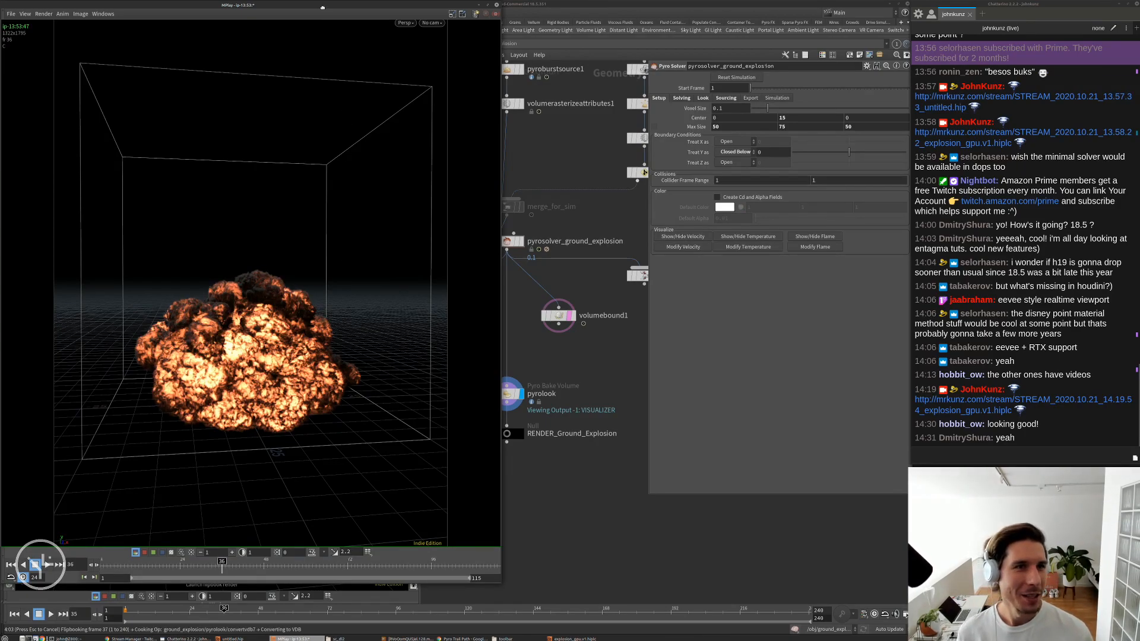
scroll(325, 434, up, 5)
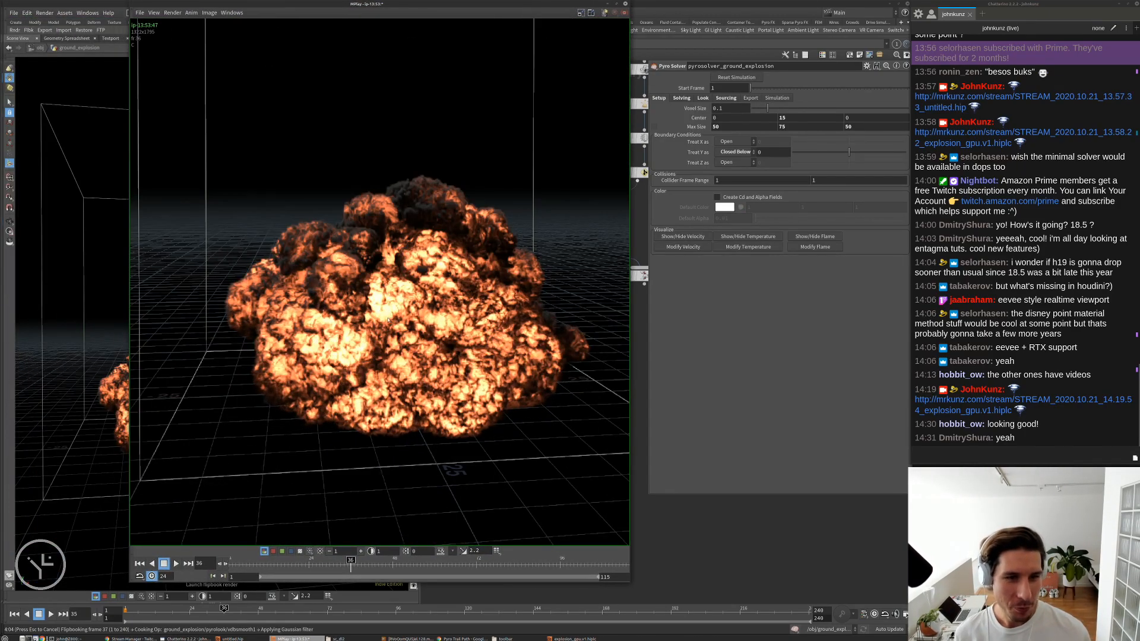
scroll(388, 321, down, 5)
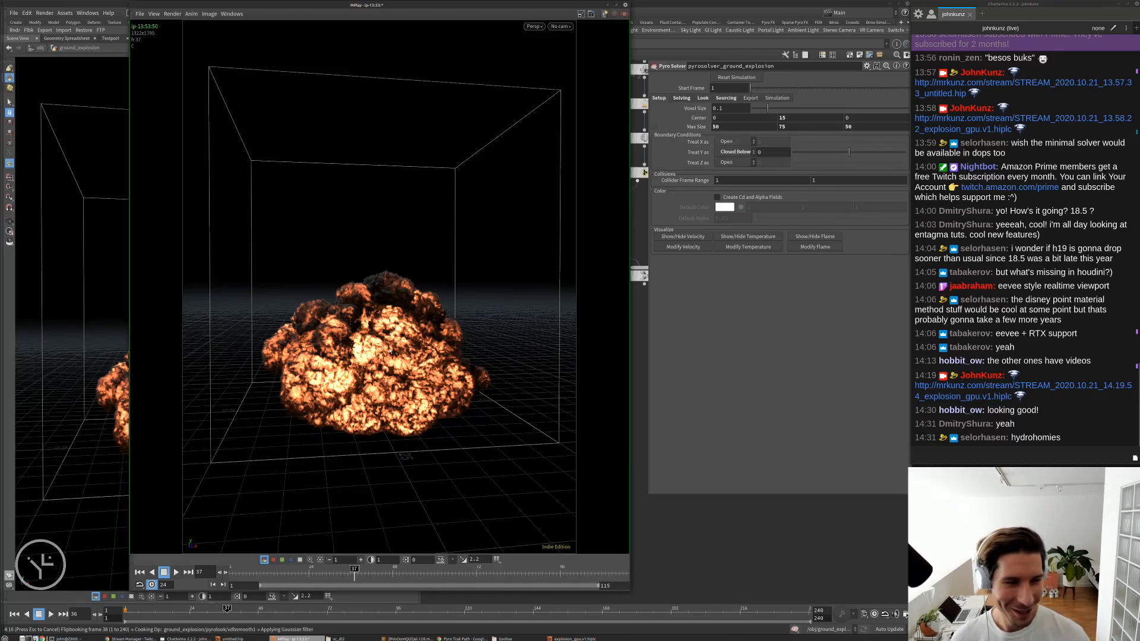
- Play the flipbook from the first frame, step back and forth through its frames, and inspect the explosion's detail up close
key(ctrl+Up)
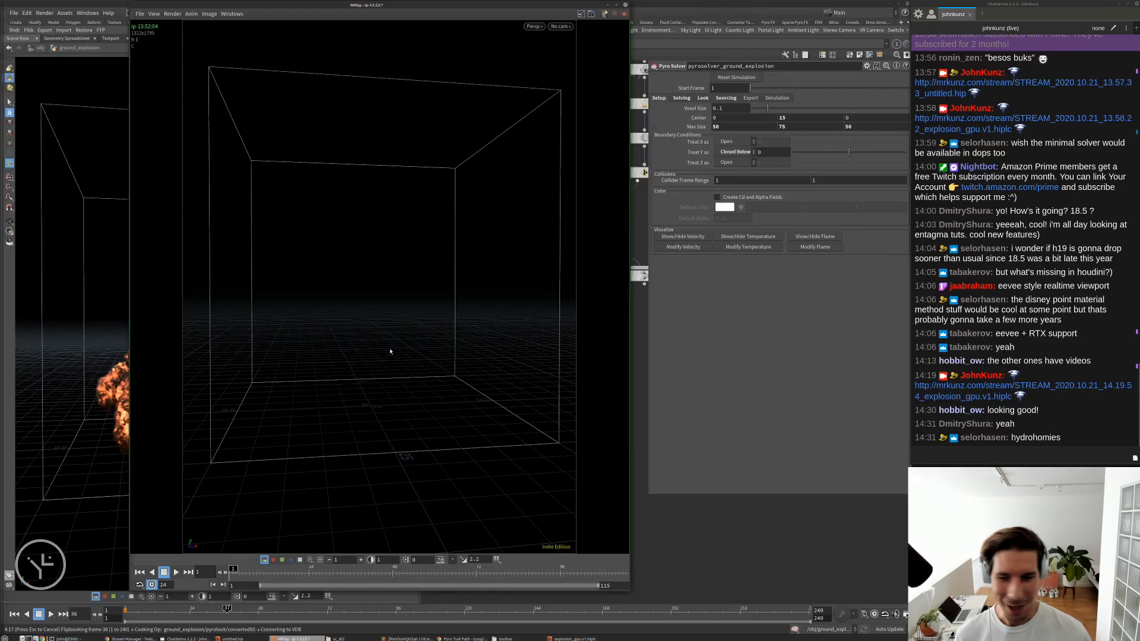
key(Up)
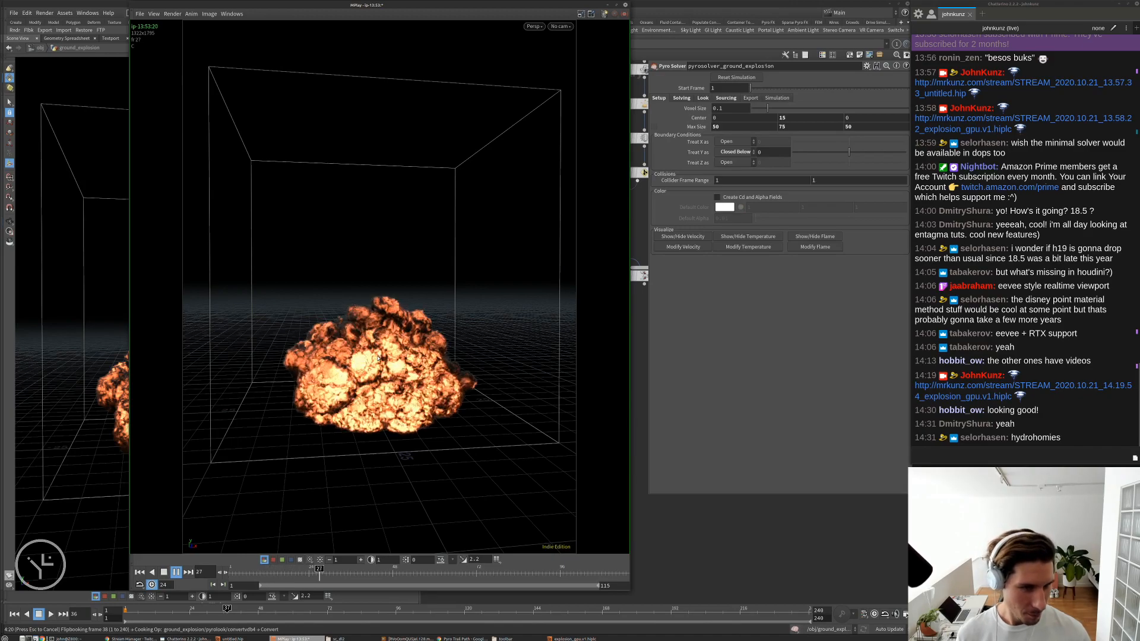
key(Up)
key(Left)
key(Left)
key(Left)
key(Left)
key(Left)
key(Left)
key(Left)
key(Left)
key(Left)
key(Left)
key(Left)
key(Left)
key(Right)
key(Left)
key(Right)
key(Left)
scroll(381, 357, up, 5)
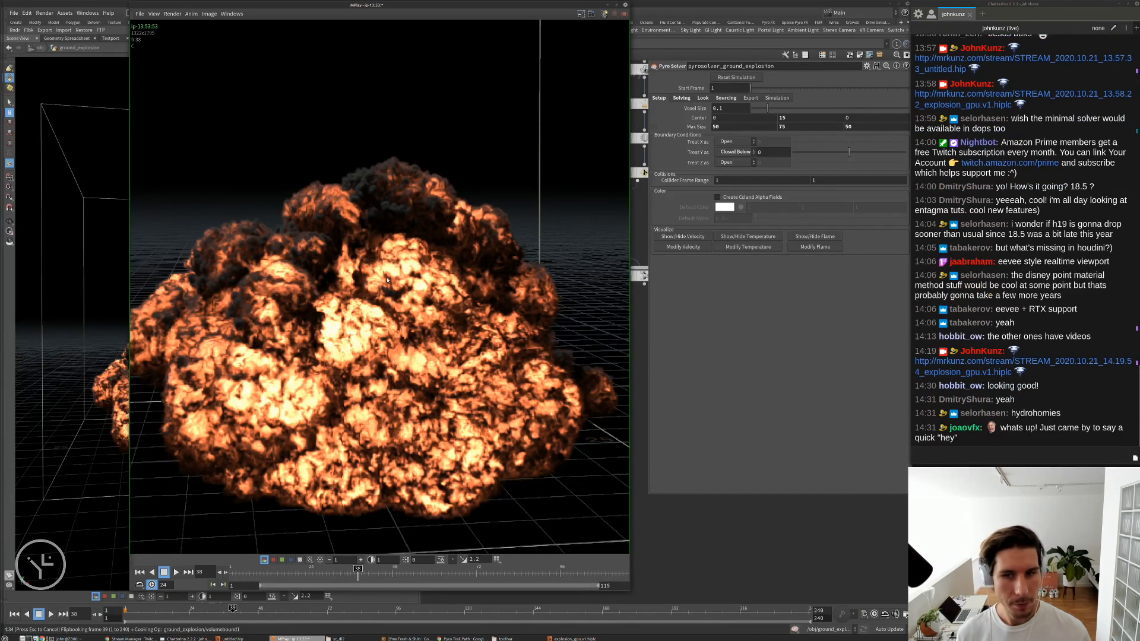
key(h)
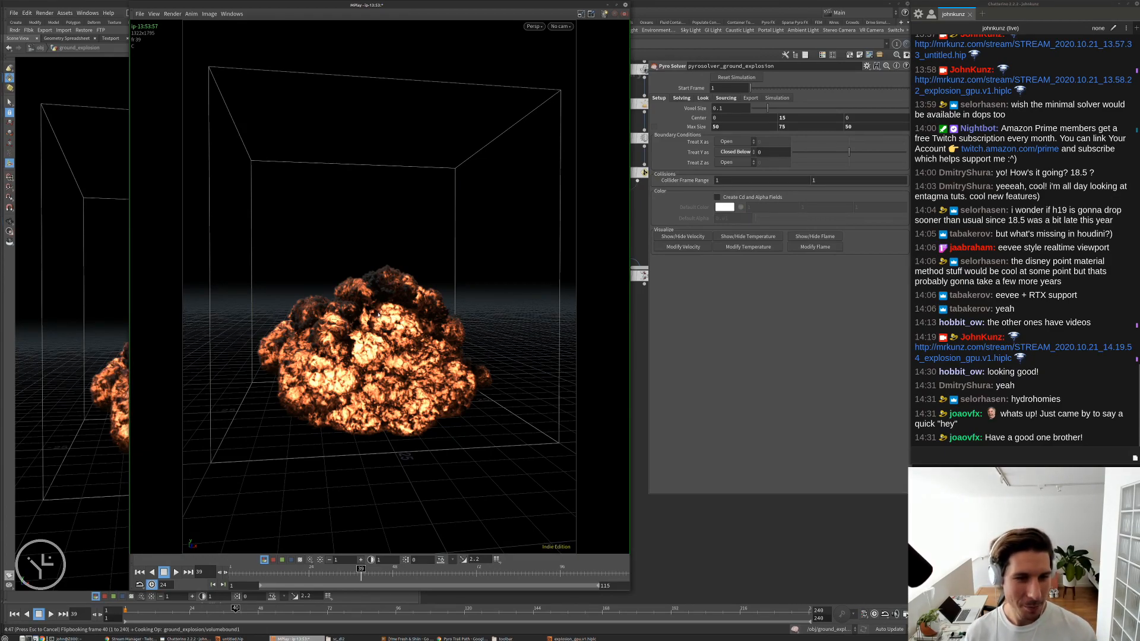
- Compare neighbouring flipbook frames around frame 40 and check the explosion at thumbnail and full size
key(Left)
key(Right)
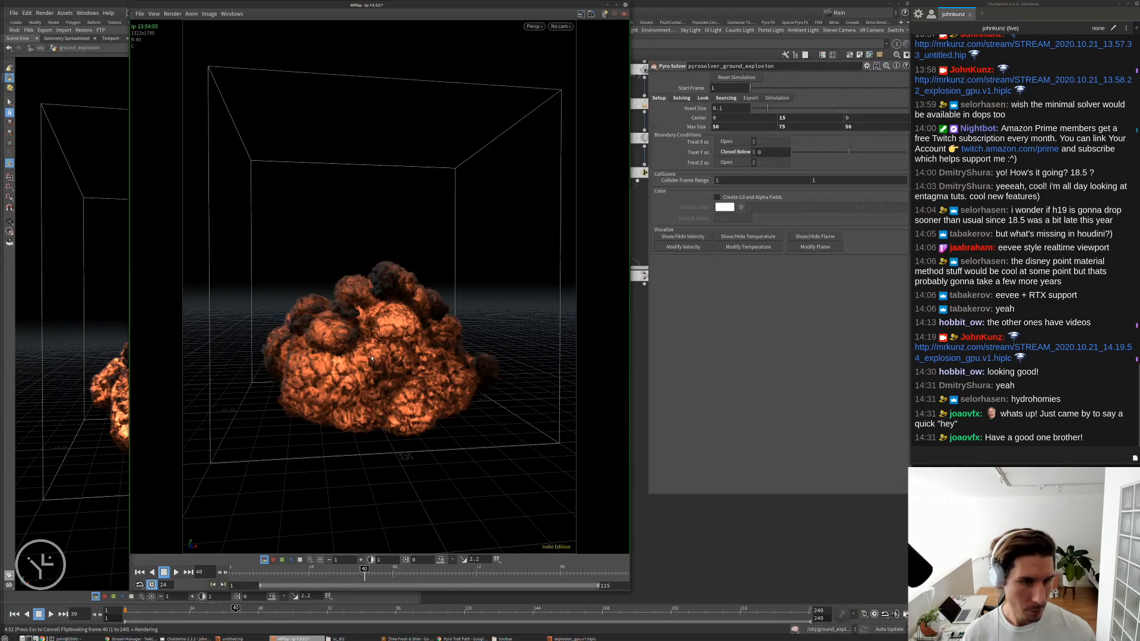
scroll(372, 359, down, 4)
scroll(375, 363, down, 2)
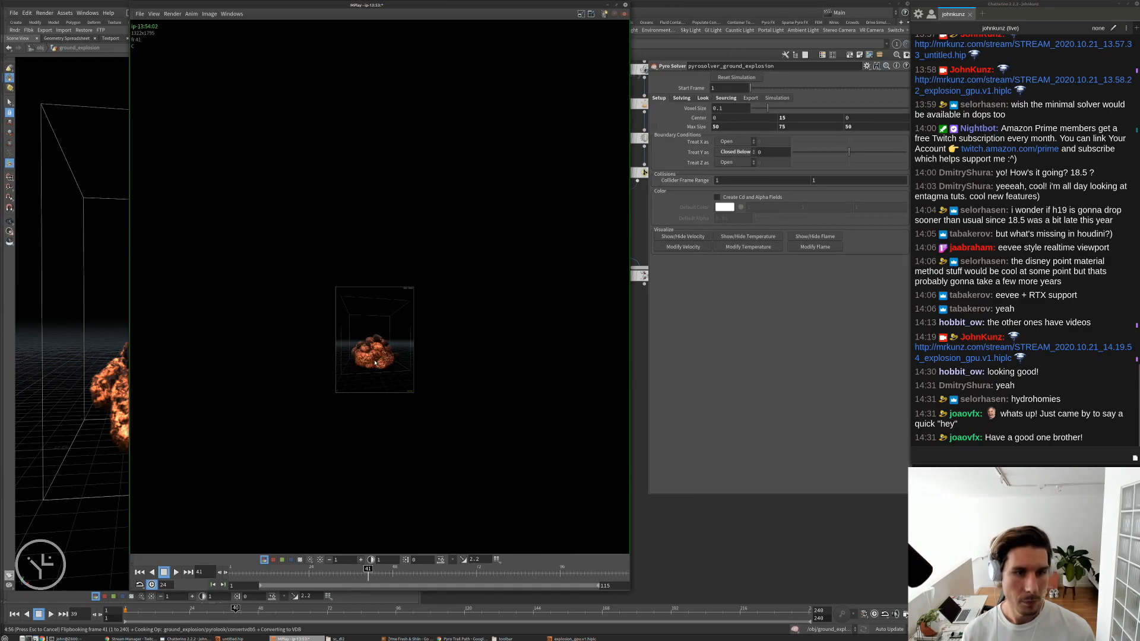
scroll(374, 363, up, 5)
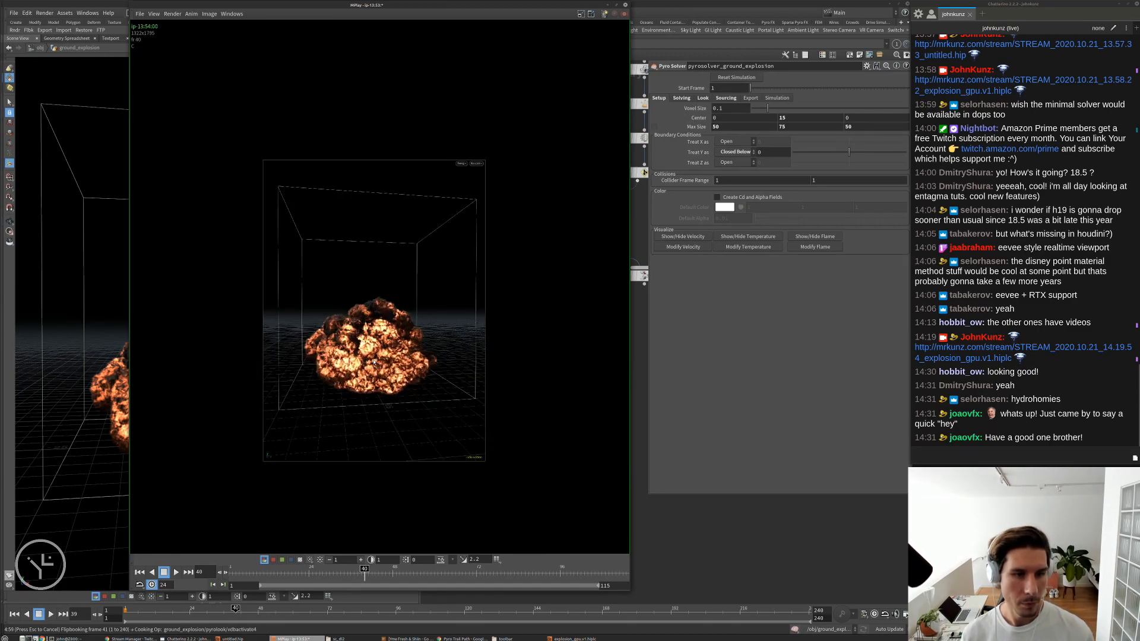
scroll(374, 361, up, 3)
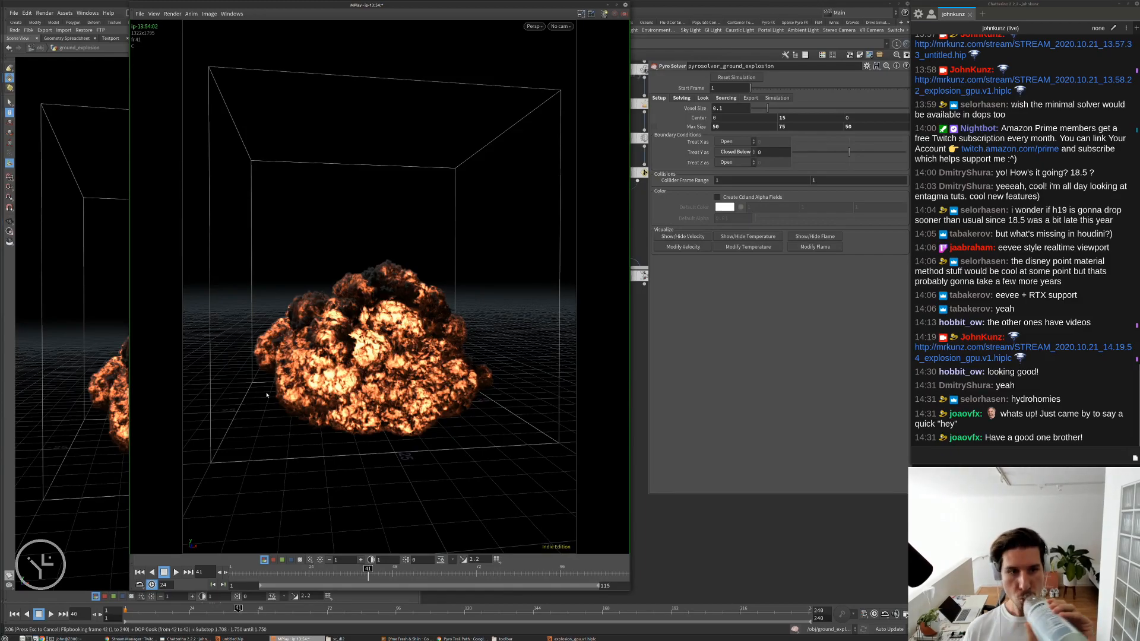
mouse_move(365, 571)
mouse_down()
mouse_move(235, 569)
mouse_move(380, 571)
mouse_move(362, 569)
mouse_up()
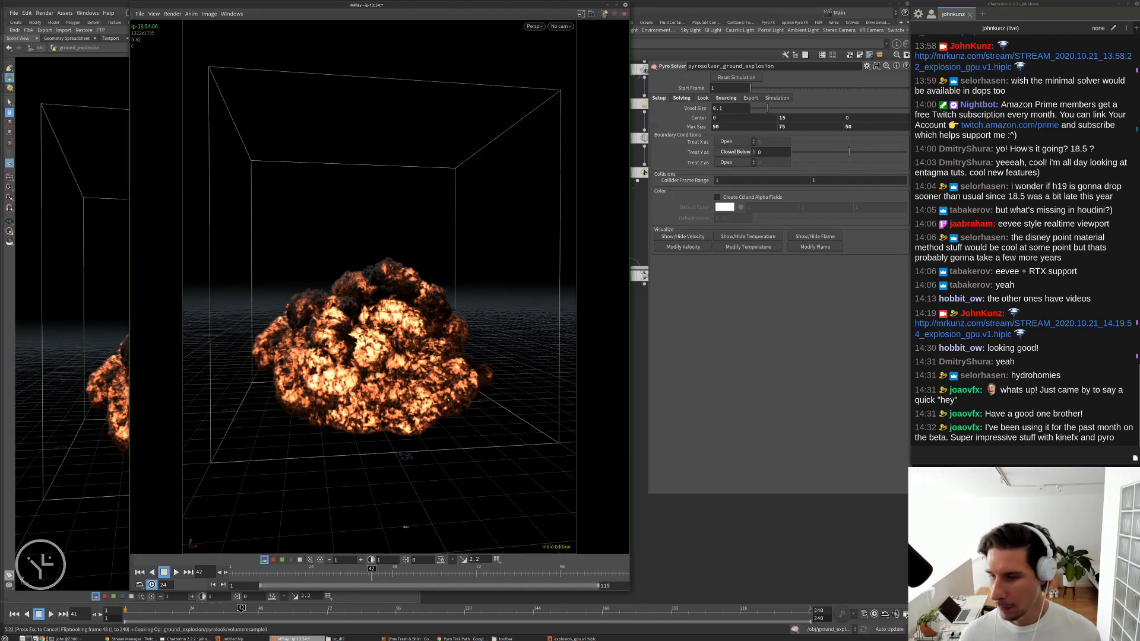
- Switch to the Chatterino chat, copy the igorfx.com adaptive viscosity link from the earlier messages and post it again
scroll(985, 427, up, 10)
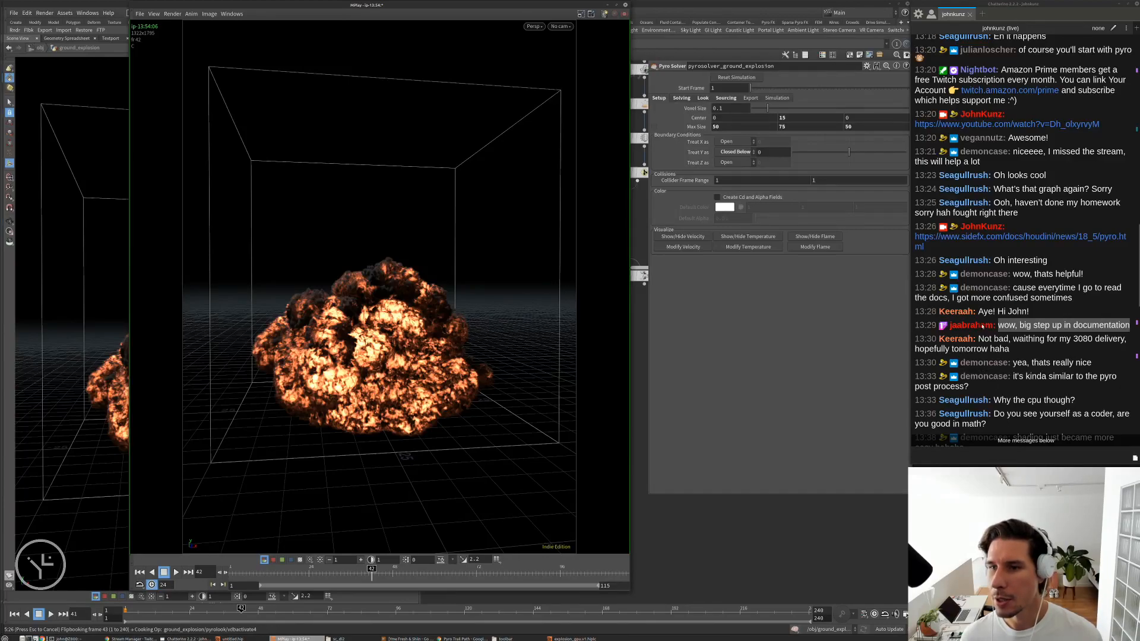
scroll(991, 356, up, 10)
scroll(991, 313, up, 2)
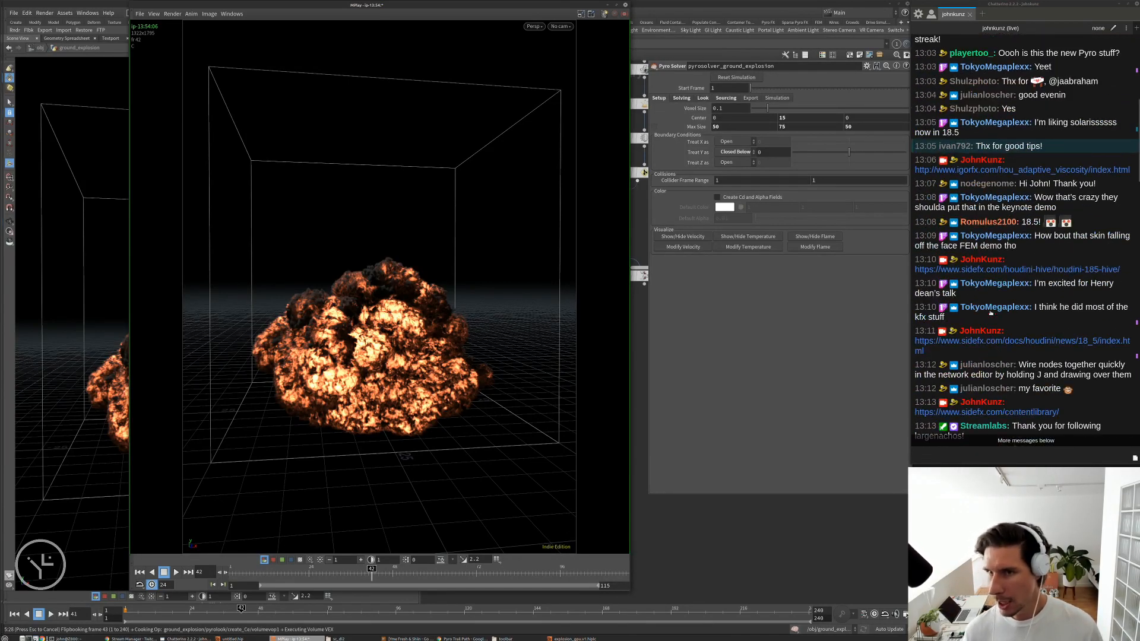
right_click(994, 173)
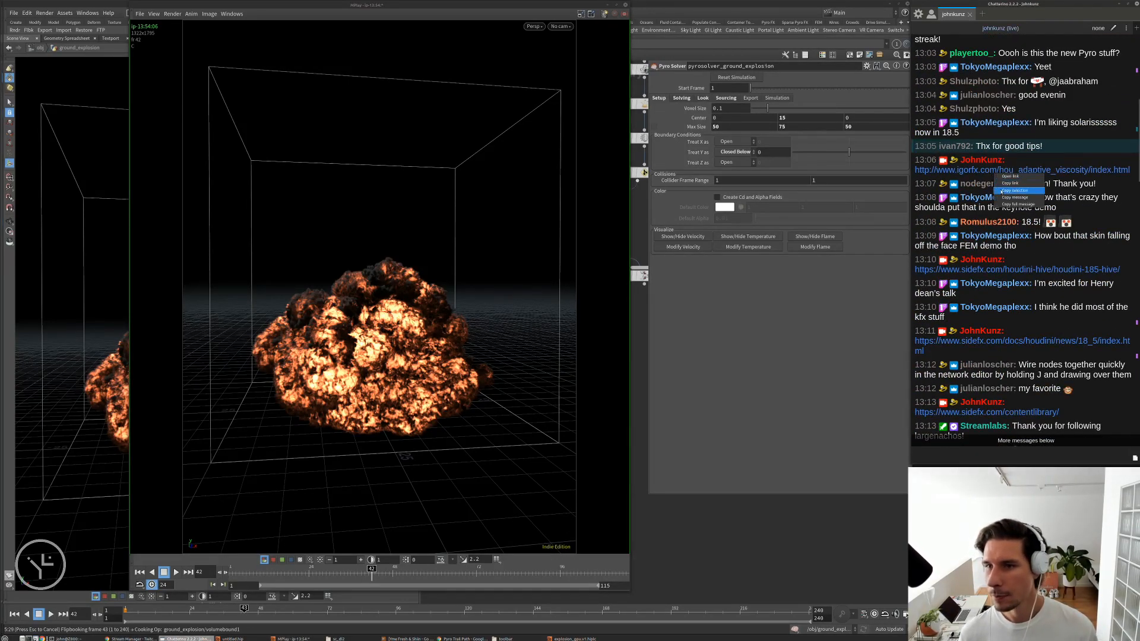
click(1004, 184)
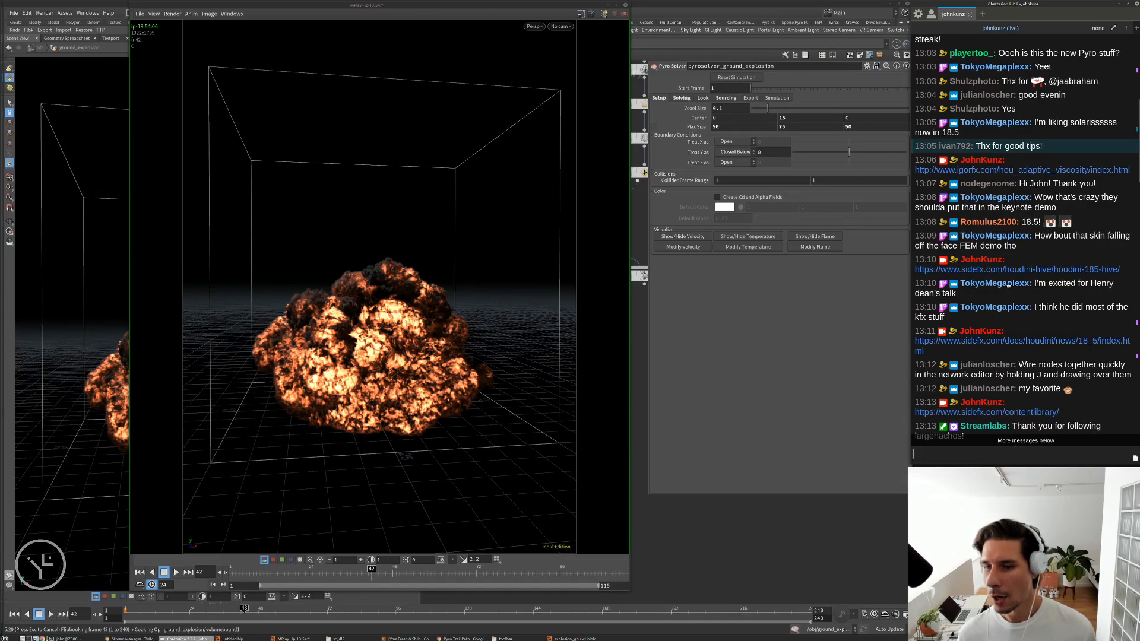
click(1011, 441)
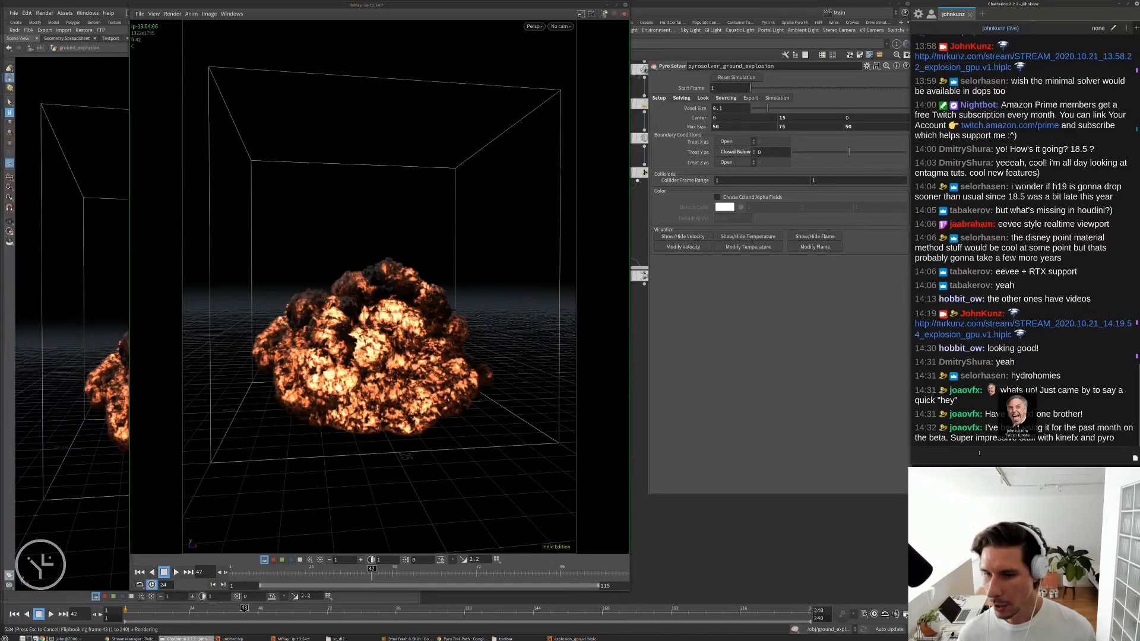
key(ctrl+v)
key(Return)
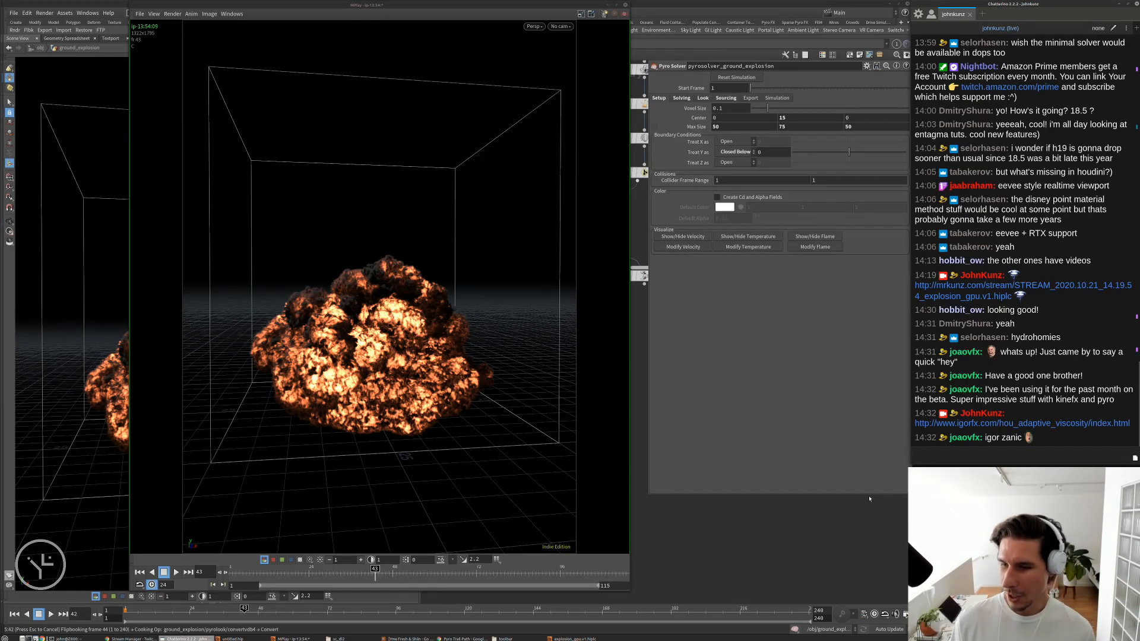
- Return to the flipbook in MPlay, play it forwards and backwards, and step through frames to judge the explosion's motion
click(527, 428)
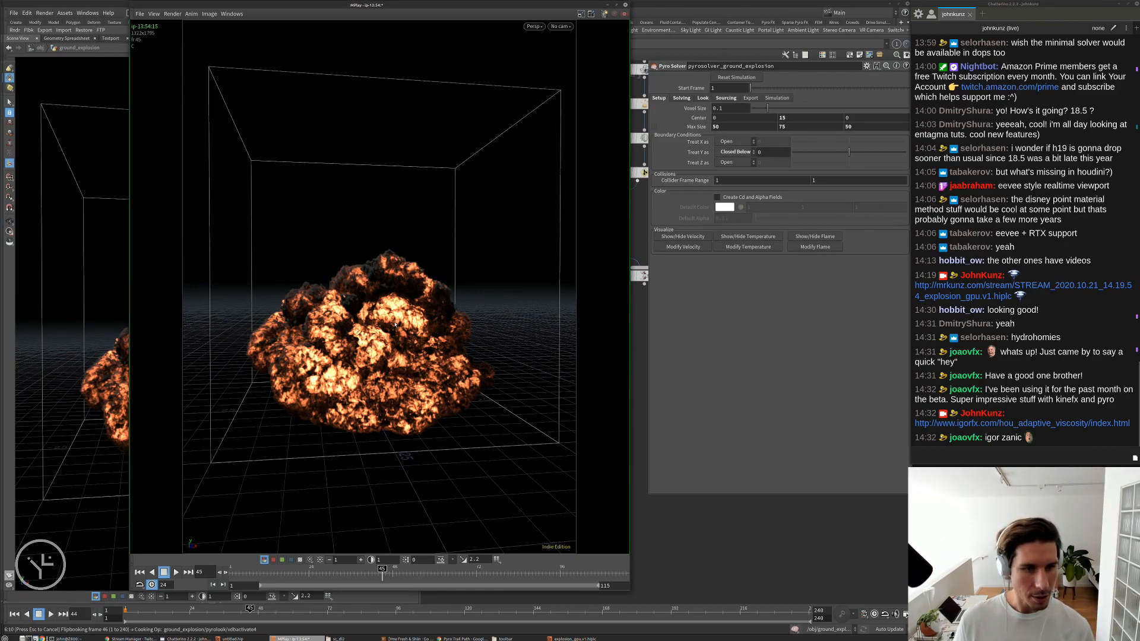
scroll(386, 335, down, 1)
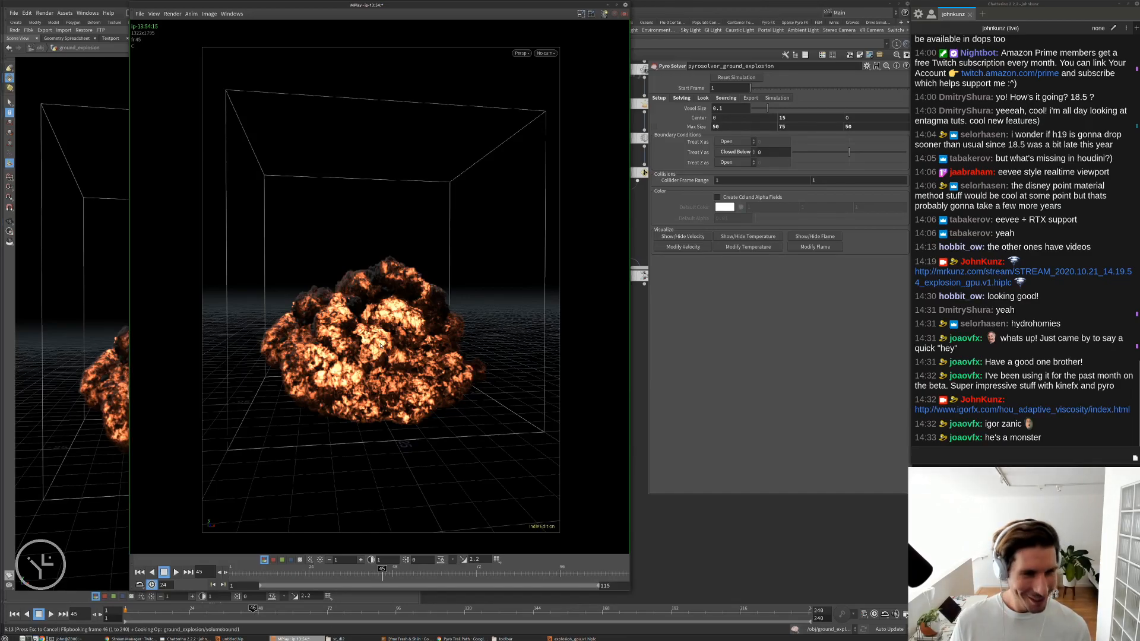
scroll(381, 344, up, 1)
key(Up)
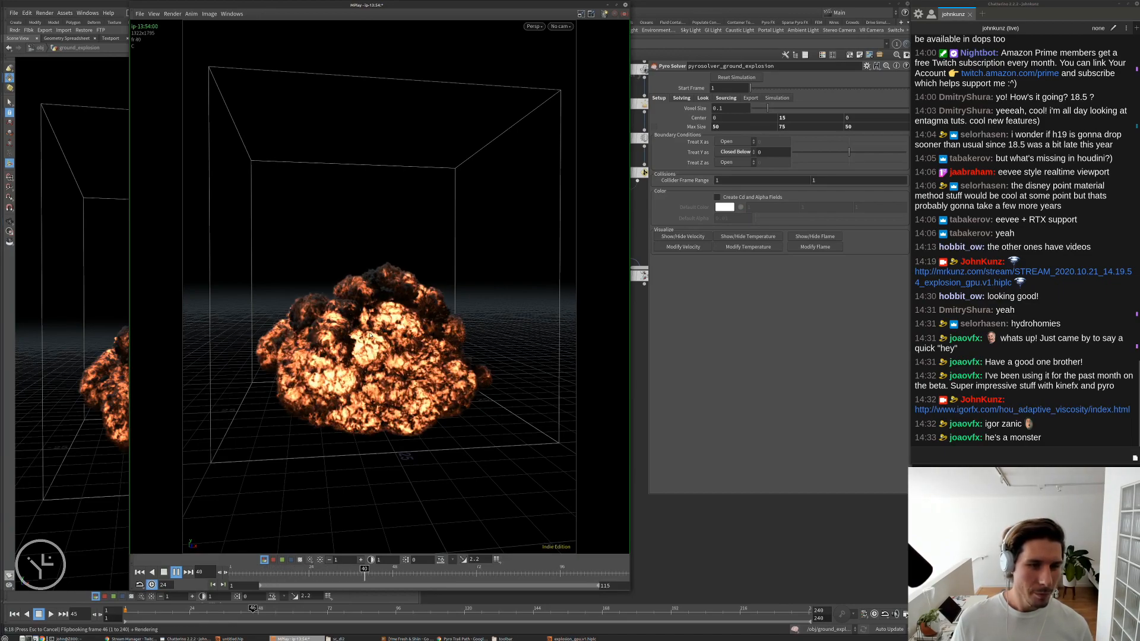
key(Down)
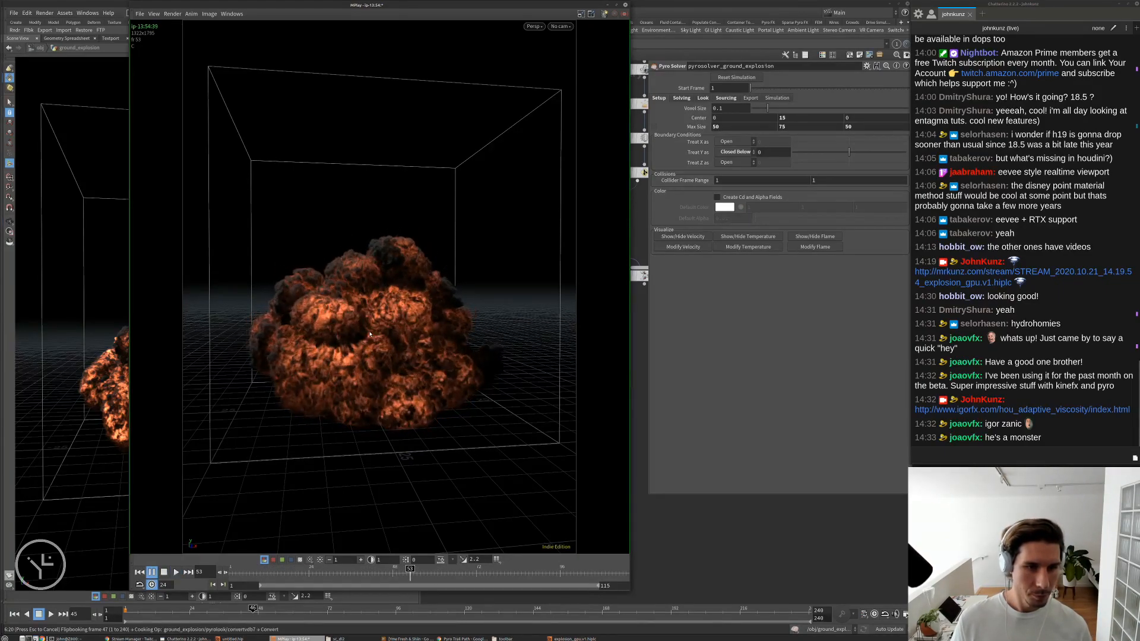
key(Down)
key(Up)
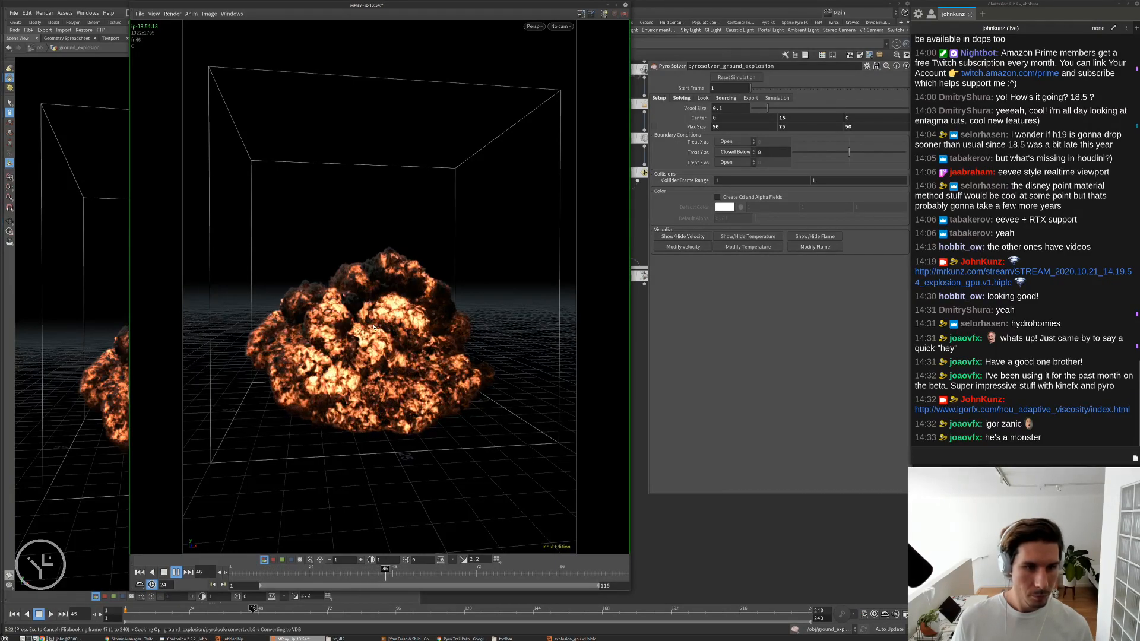
key(Down)
key(Left)
key(Left)
key(Left)
key(Left)
key(Left)
key(Left)
key(Left)
key(Left)
key(Left)
key(Left)
key(Left)
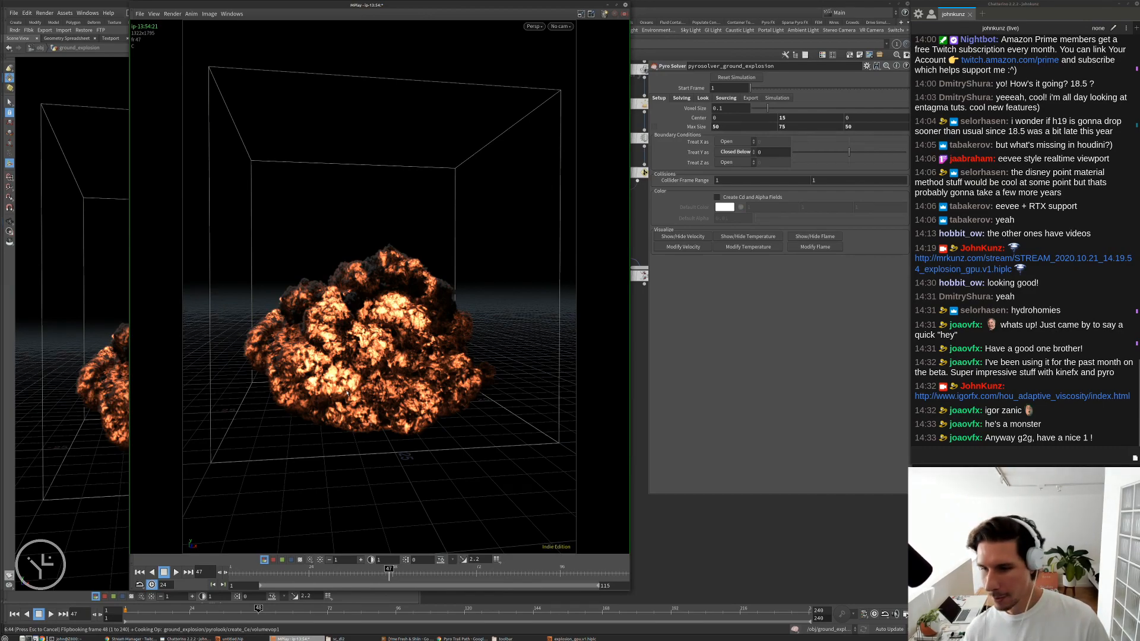
- Replay the flipbook from the first frame and step backwards through it to examine how the explosion develops
key(ctrl+Up)
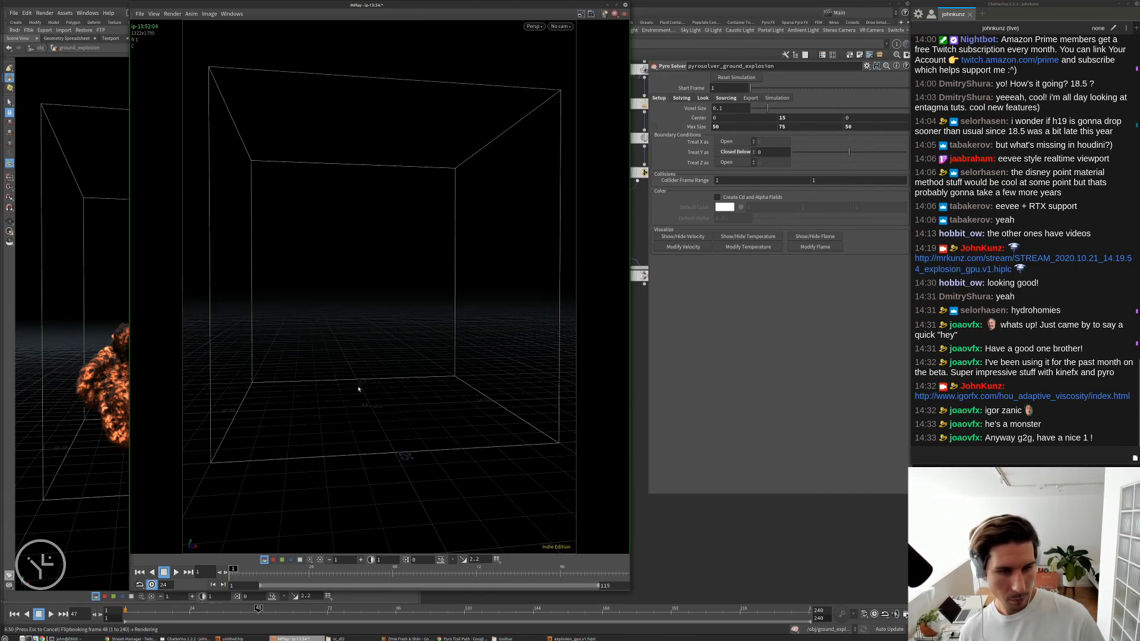
key(Up)
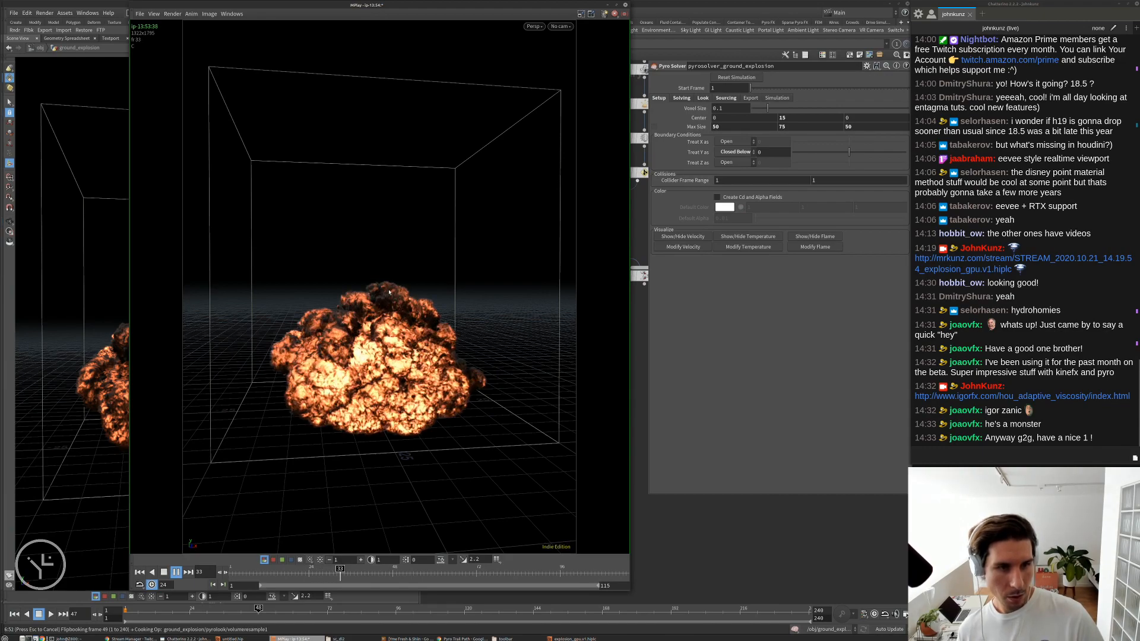
key(Left)
key(Left)
key(Left)
key(Left)
key(Left)
key(Left)
key(Left)
key(Left)
key(Left)
key(Left)
key(Left)
key(Left)
key(Left)
key(Left)
key(Left)
key(Left)
key(Left)
key(Left)
key(Left)
key(Left)
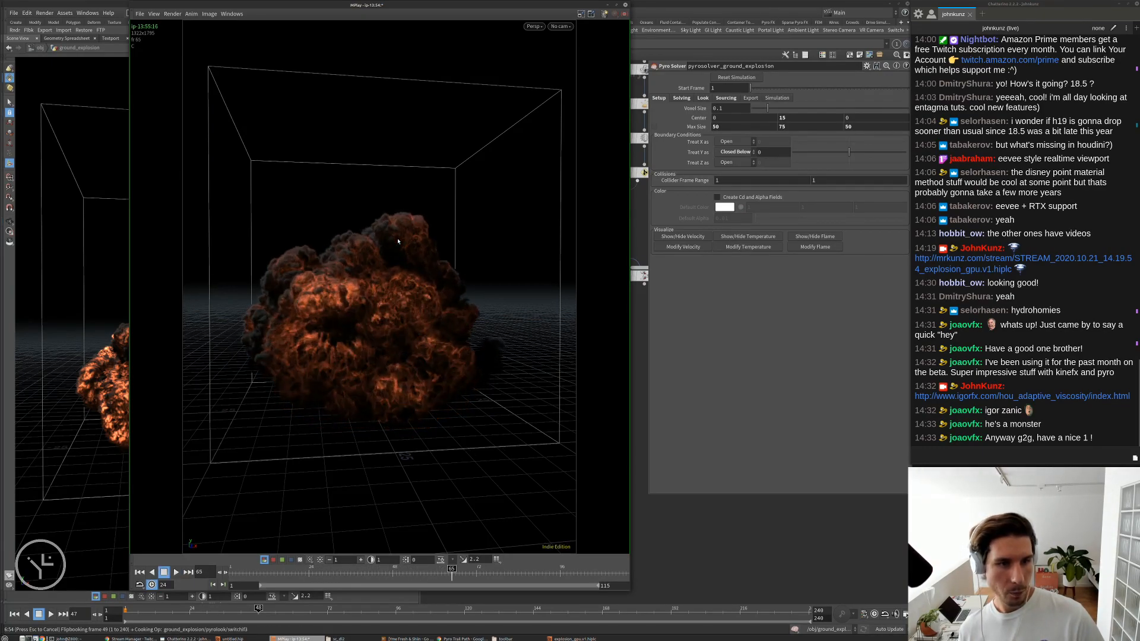
- Step forward through the flipbook and flip between neighbouring frames in the mid to late 40s to compare the smoke and fire
key(Right)
key(Right)
key(Right)
key(Right)
key(Right)
key(Right)
key(Right)
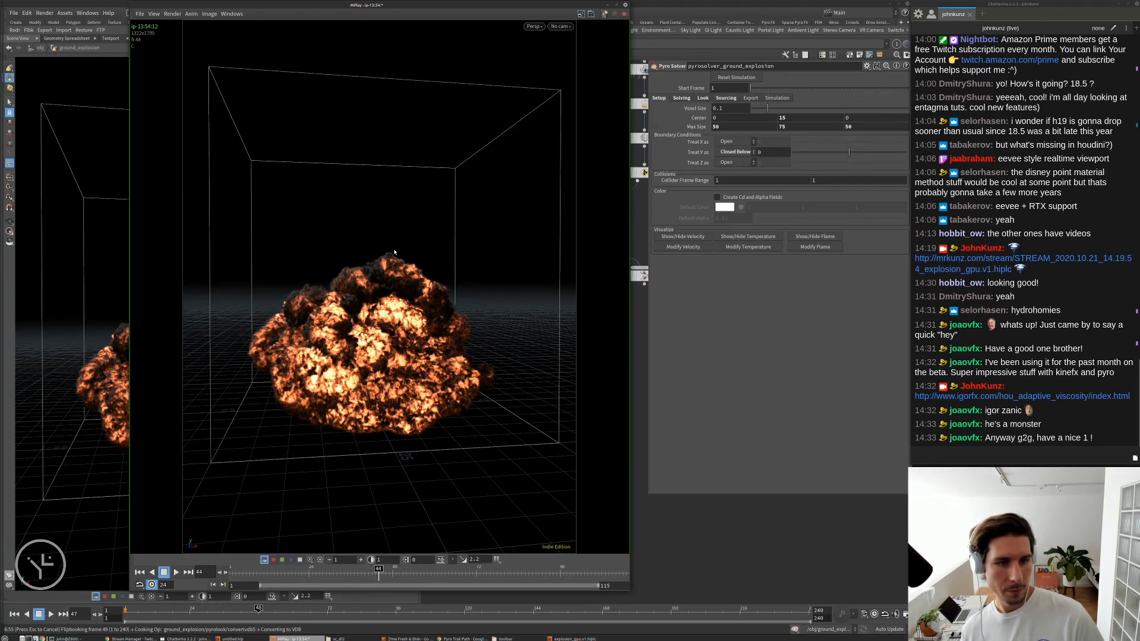
key(Right)
key(Left)
key(Right)
key(Left)
key(Right)
key(Left)
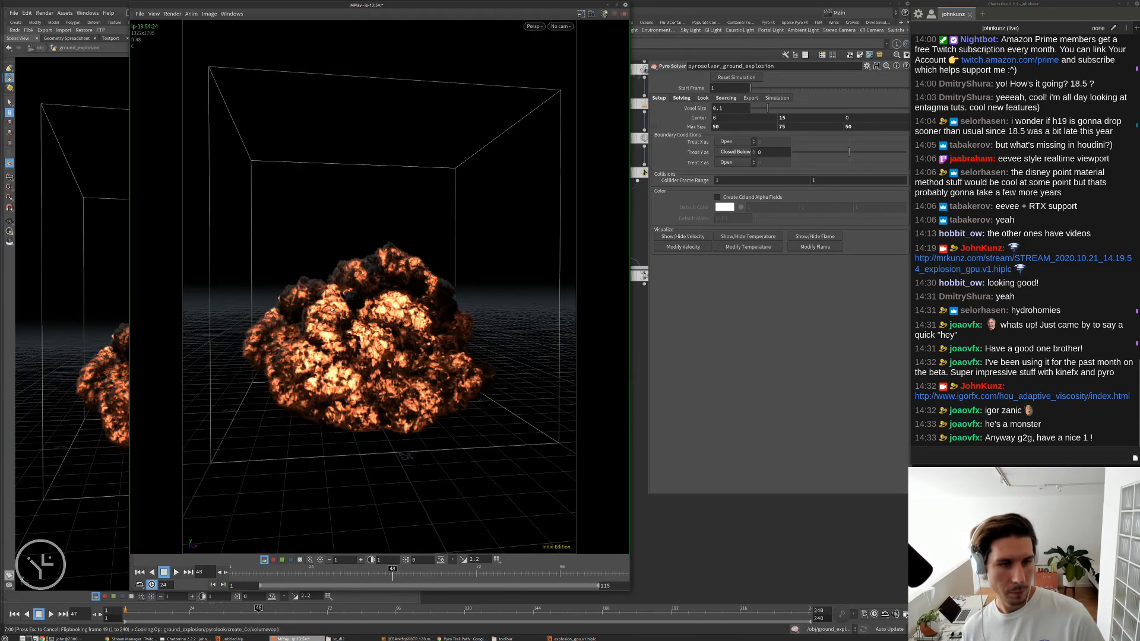
- Inspect frame 48 of the flipbook up close and flip to its neighbouring frame repeatedly to compare the fire detail
scroll(375, 332, up, 5)
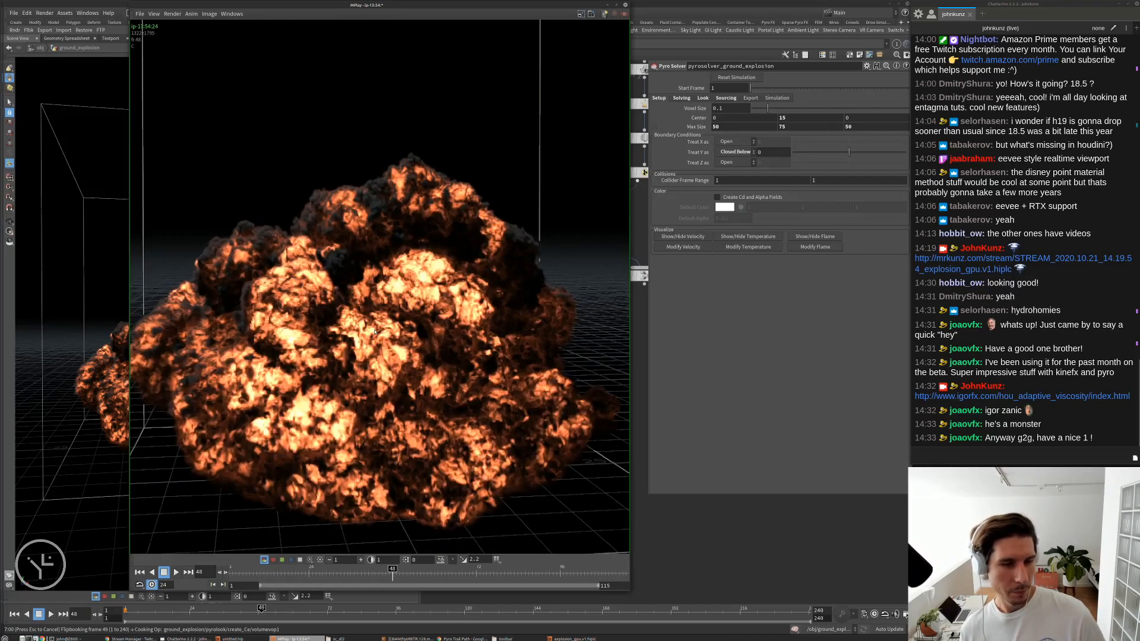
scroll(374, 331, down, 5)
key(Right)
key(Left)
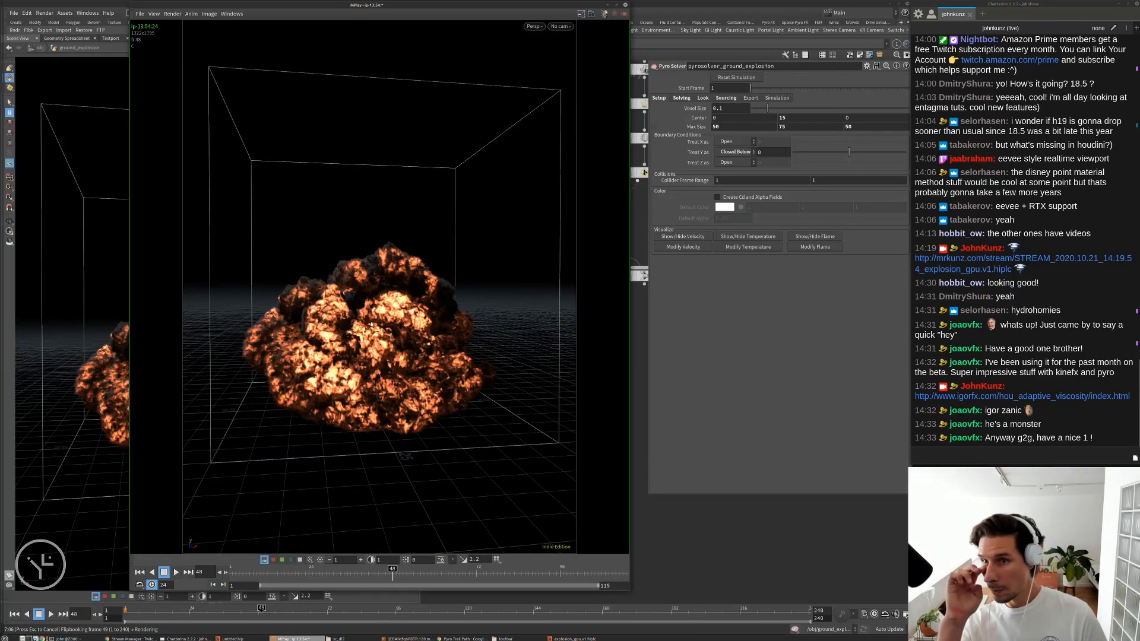
key(Right)
key(Left)
key(Right)
key(Left)
key(Right)
key(Left)
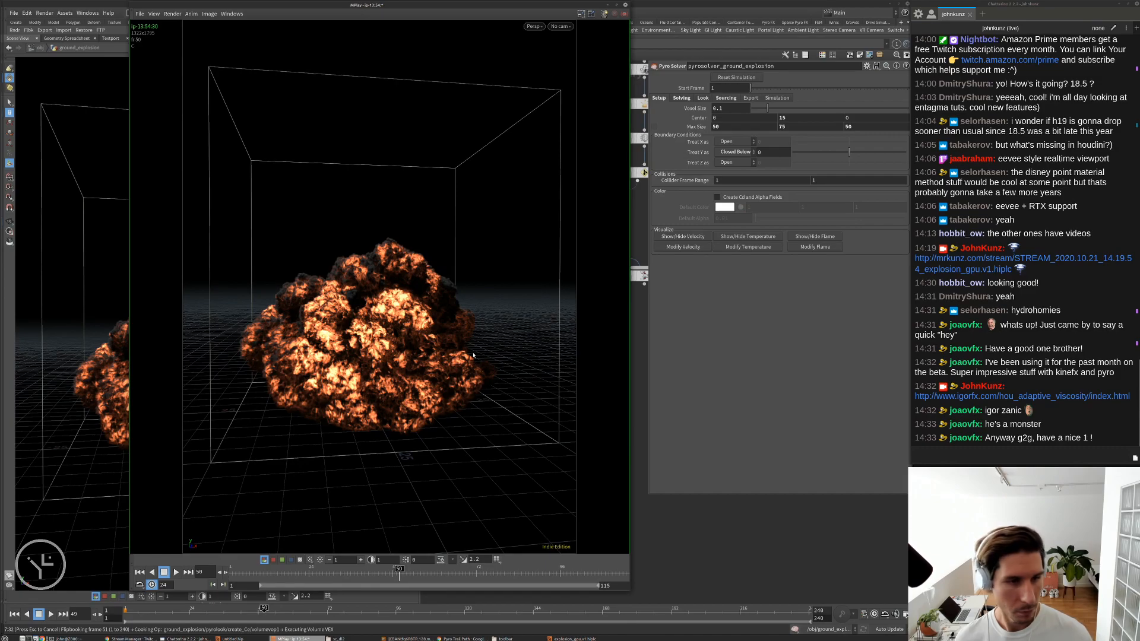
- Examine the fire and smoke detail along the explosion's left side on flipbook frame 51
key(Up)
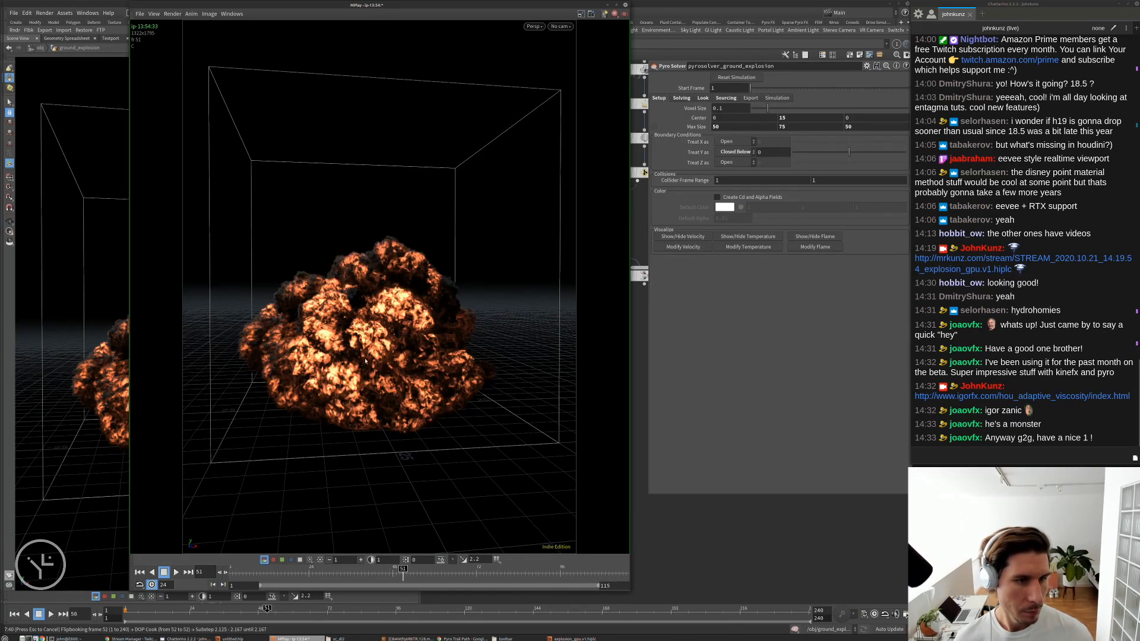
scroll(282, 339, up, 4)
middle_drag(255, 330, 318, 321)
scroll(318, 321, up, 2)
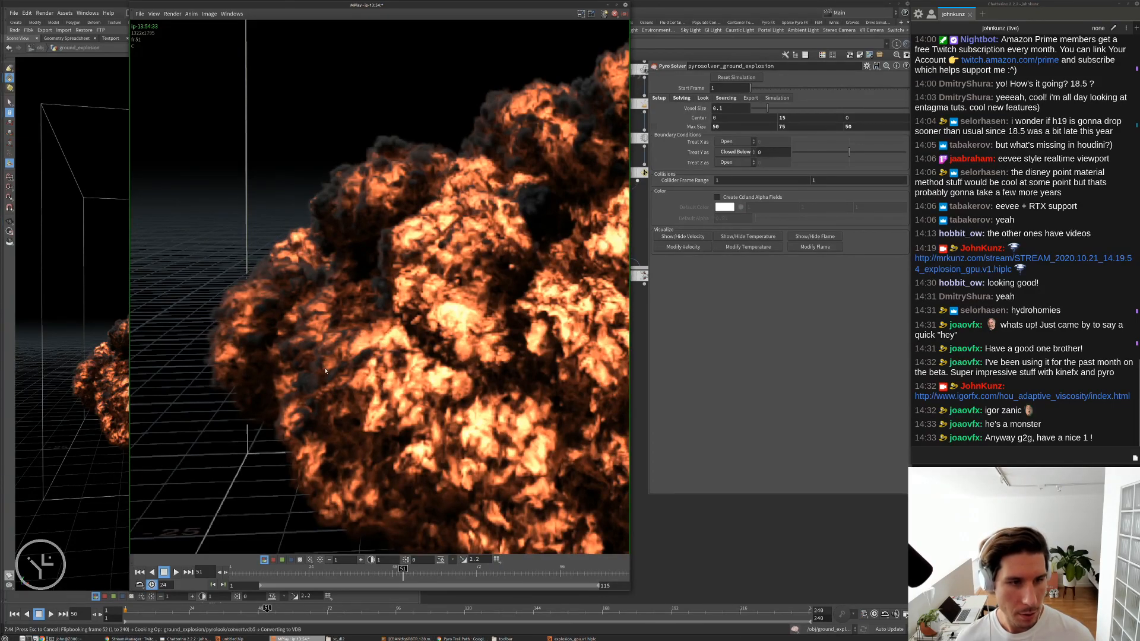
scroll(335, 293, down, 2)
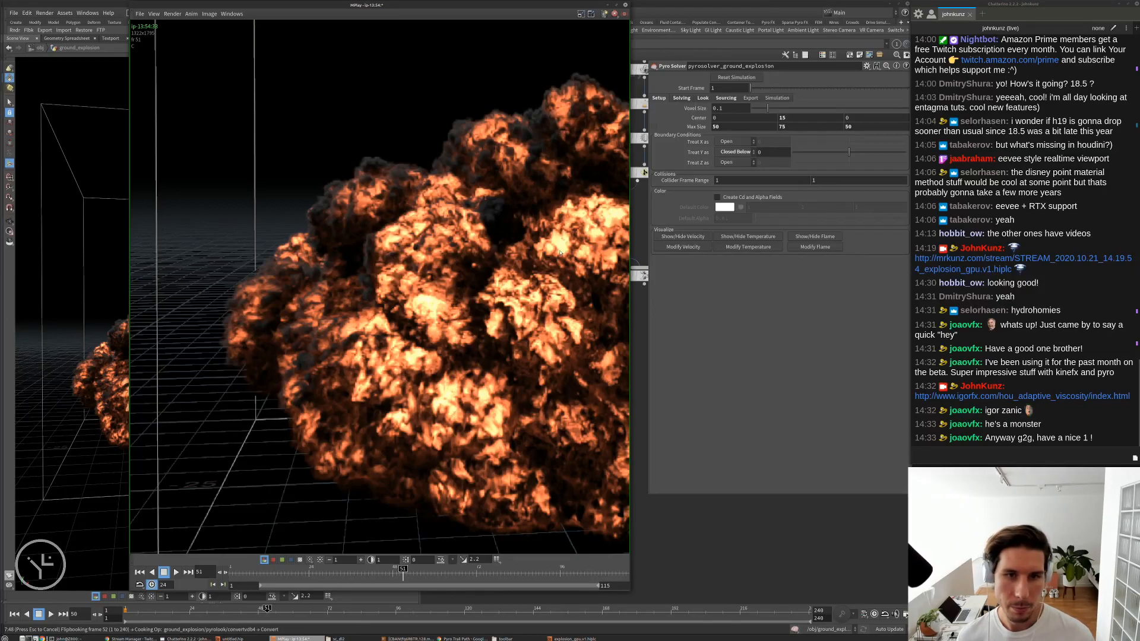
scroll(457, 293, down, 3)
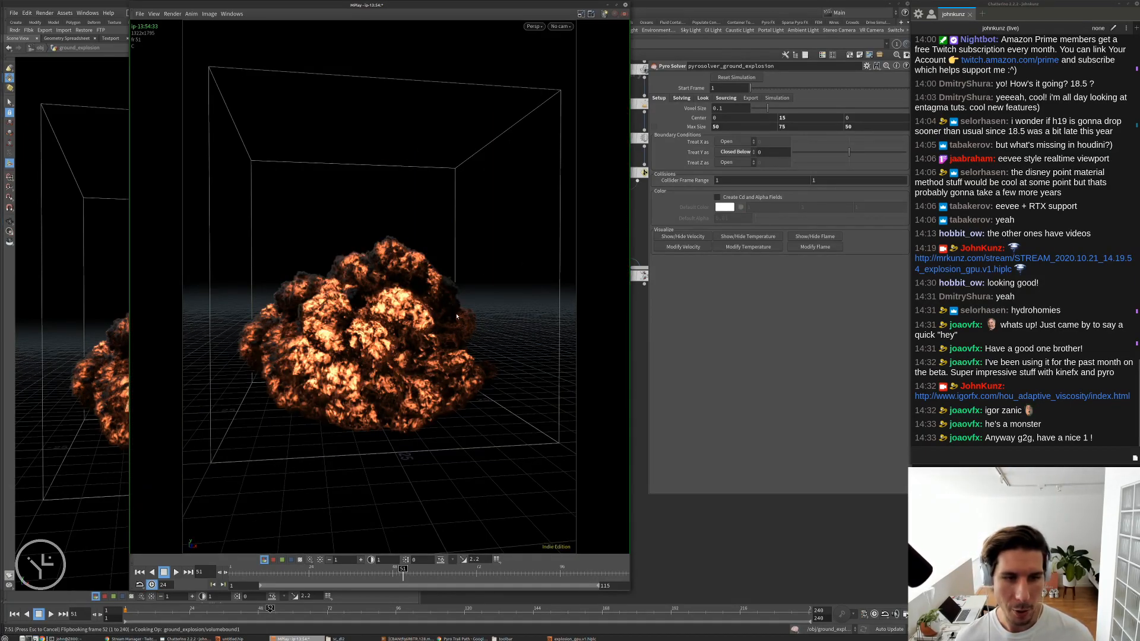
- Play the flipbook, stop it in the fifties and step backwards to frame 52 to check the newest rendered frame
key(Up)
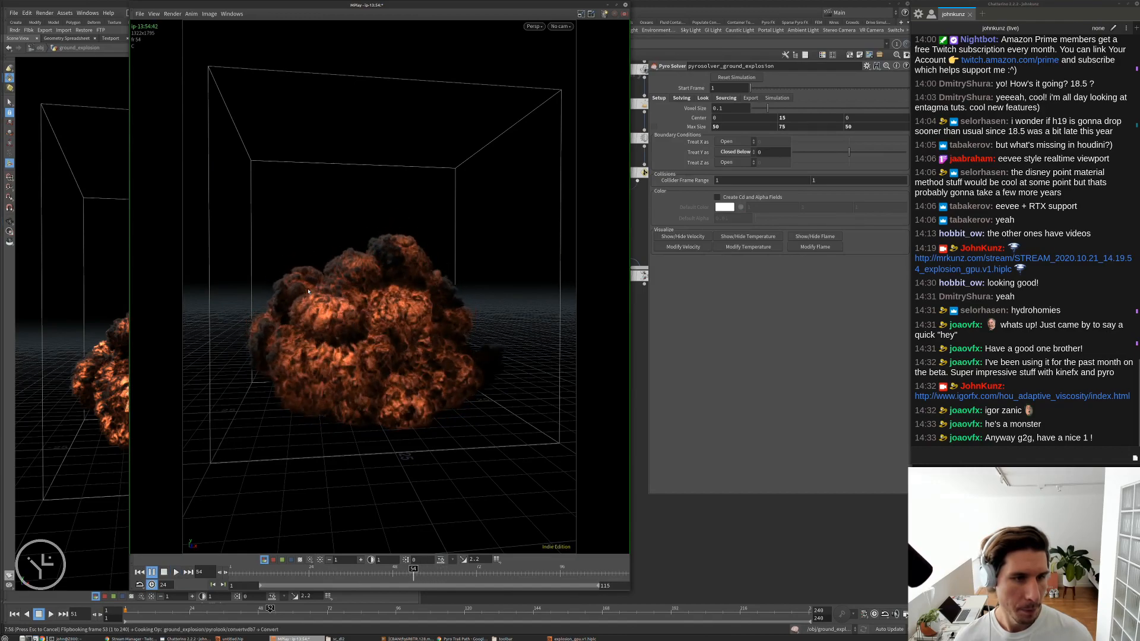
key(Up)
key(Left)
key(Left)
key(Left)
key(Left)
key(Left)
key(Left)
key(Left)
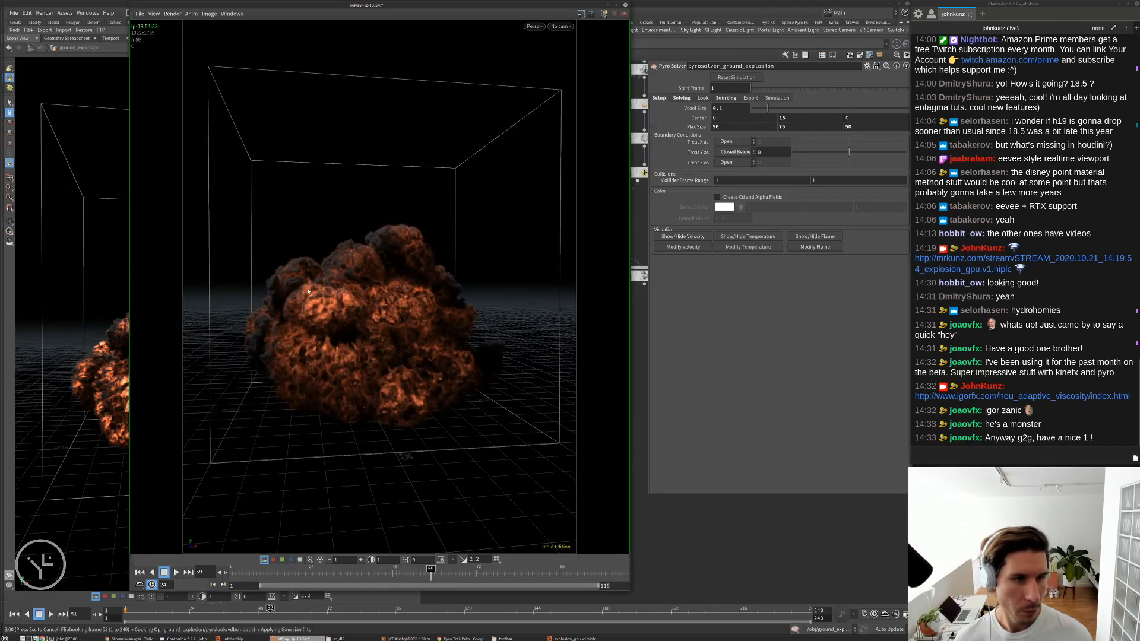
key(Left)
key(Left)
key(Left)
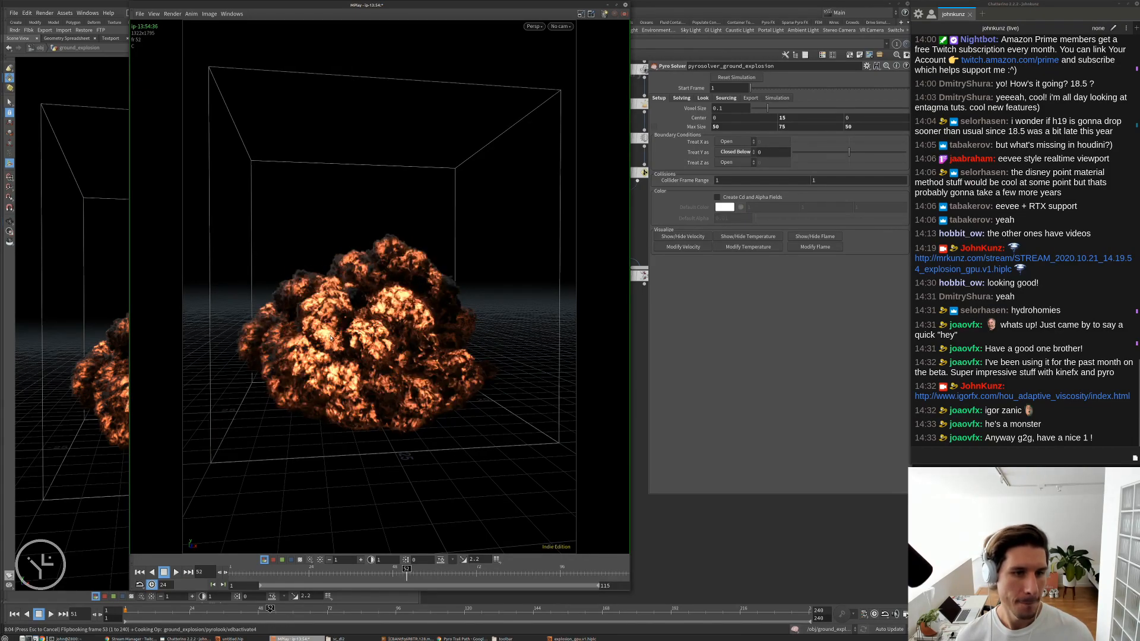
- Replay the flipbook fitted to the window and step backwards from the low 60s to frame 54
scroll(380, 330, down, 4)
key(Up)
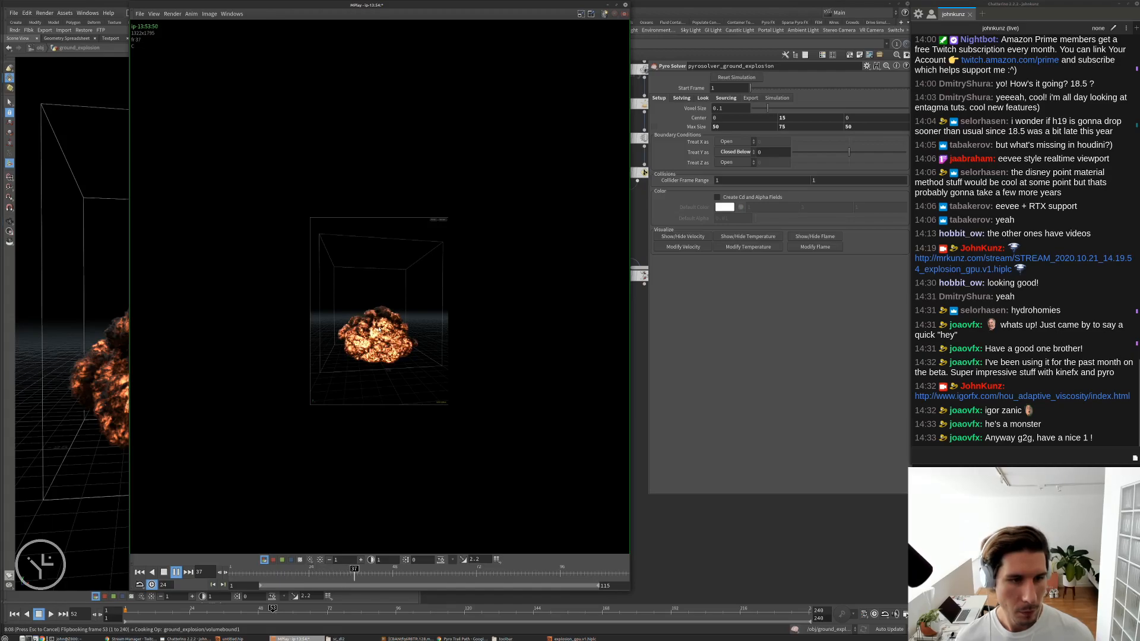
key(h)
key(Up)
key(Left)
key(Left)
key(Left)
key(Left)
key(Left)
key(Left)
key(Left)
key(Left)
key(Left)
key(Left)
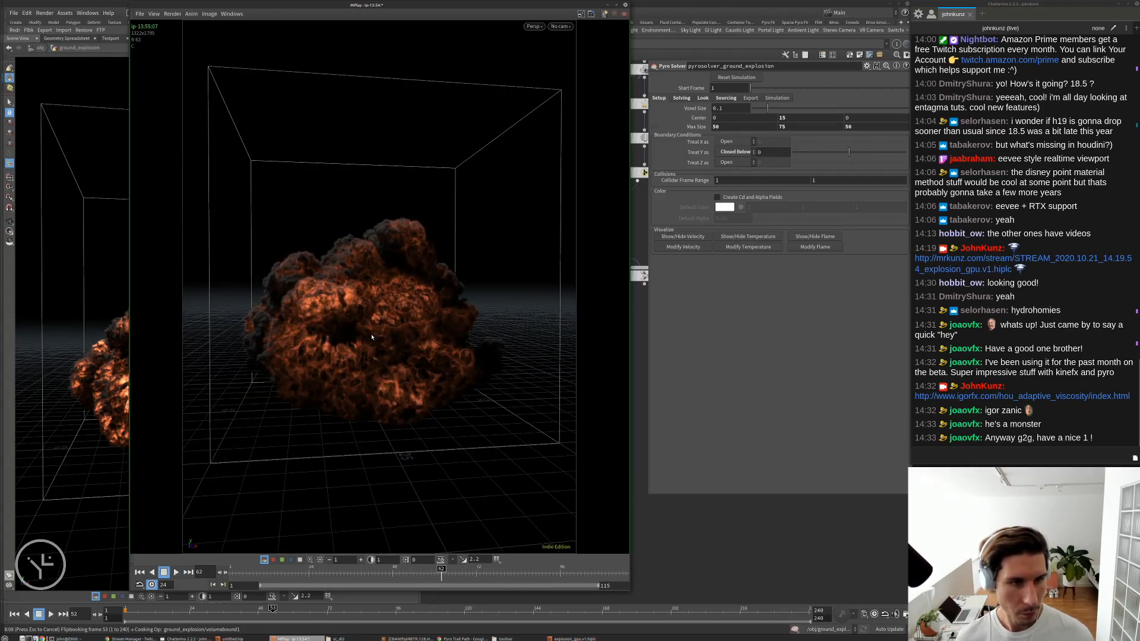
key(Left)
key(Left)
key(Left)
key(Left)
key(Left)
key(Left)
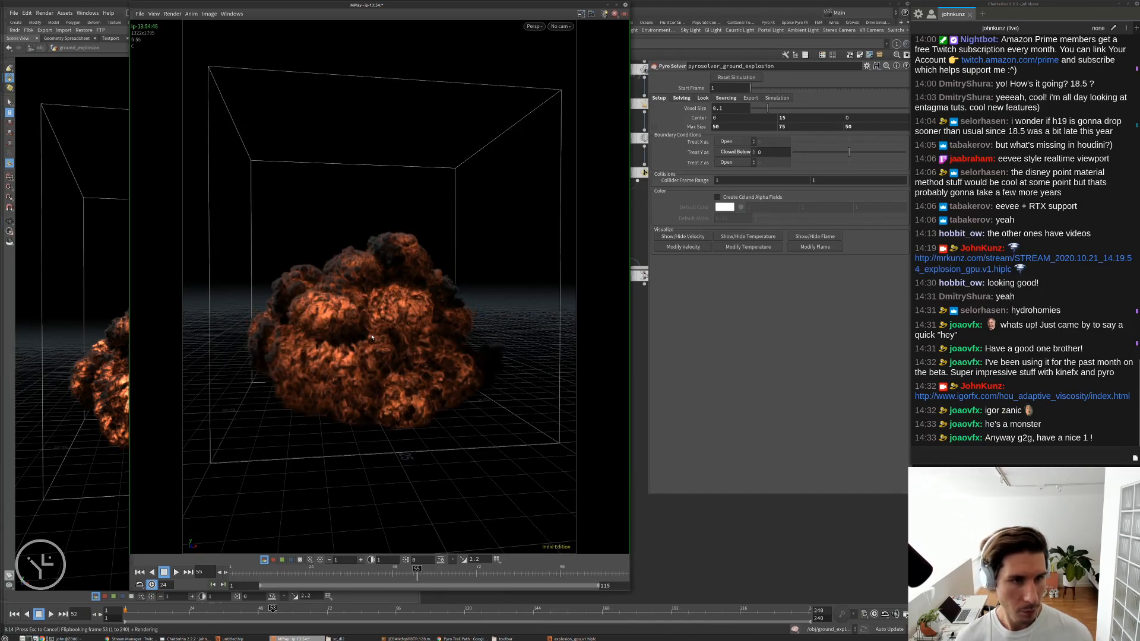
key(Left)
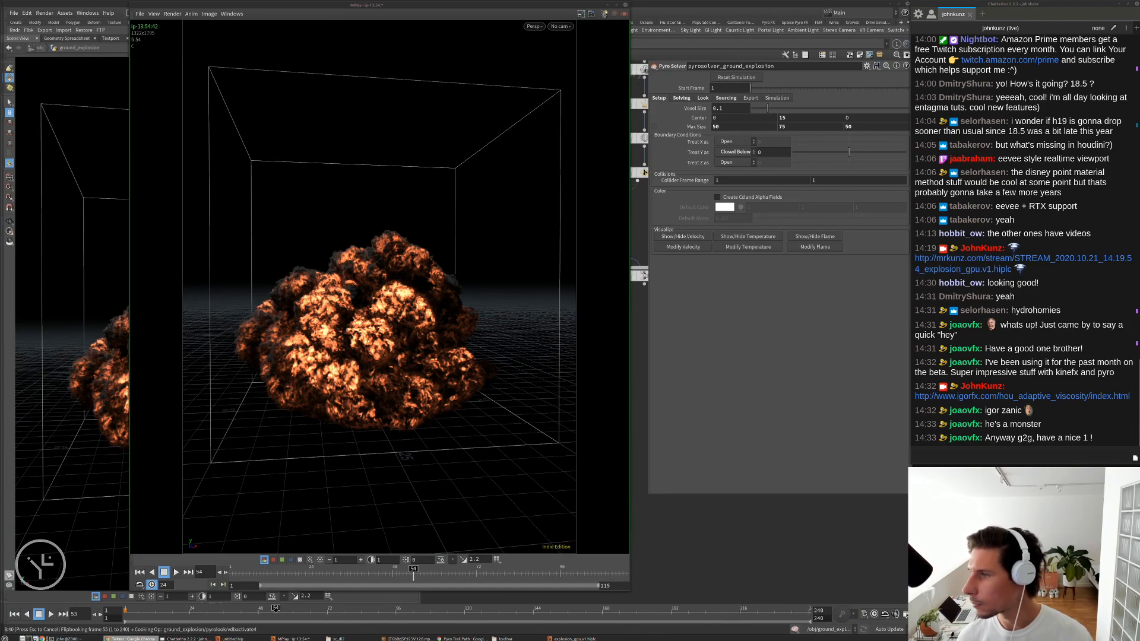
- Bring the browser window with cgwiki's KineFX tweet beside the flipbook and post the tweet's link in the Chatterino chat
drag(1139, 60, 953, 112)
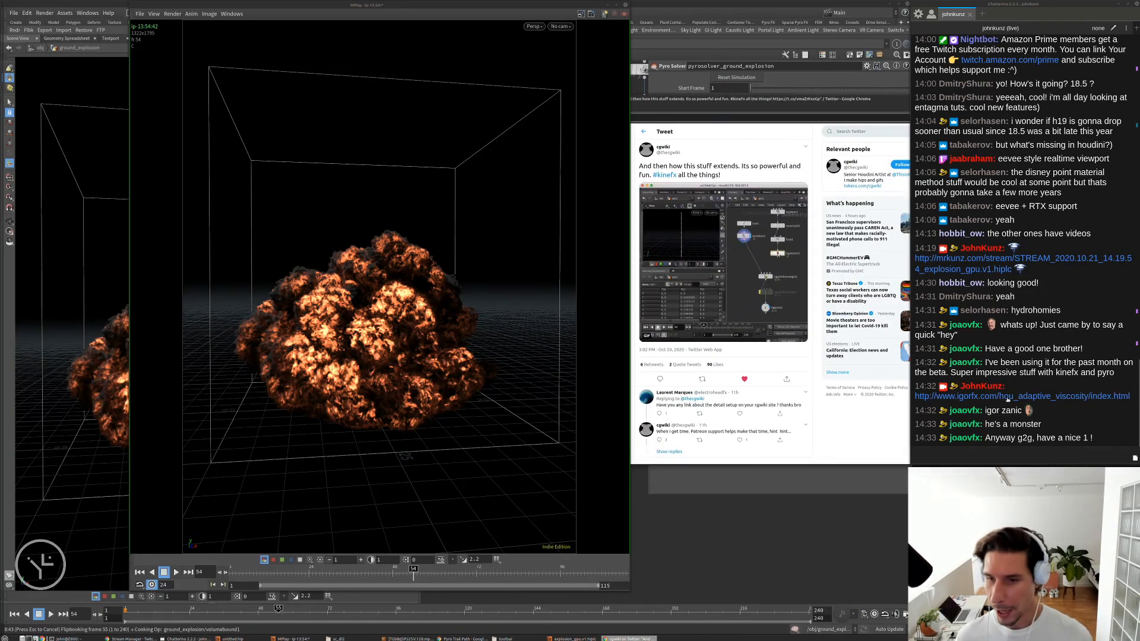
click(961, 451)
key(ctrl+v)
key(Return)
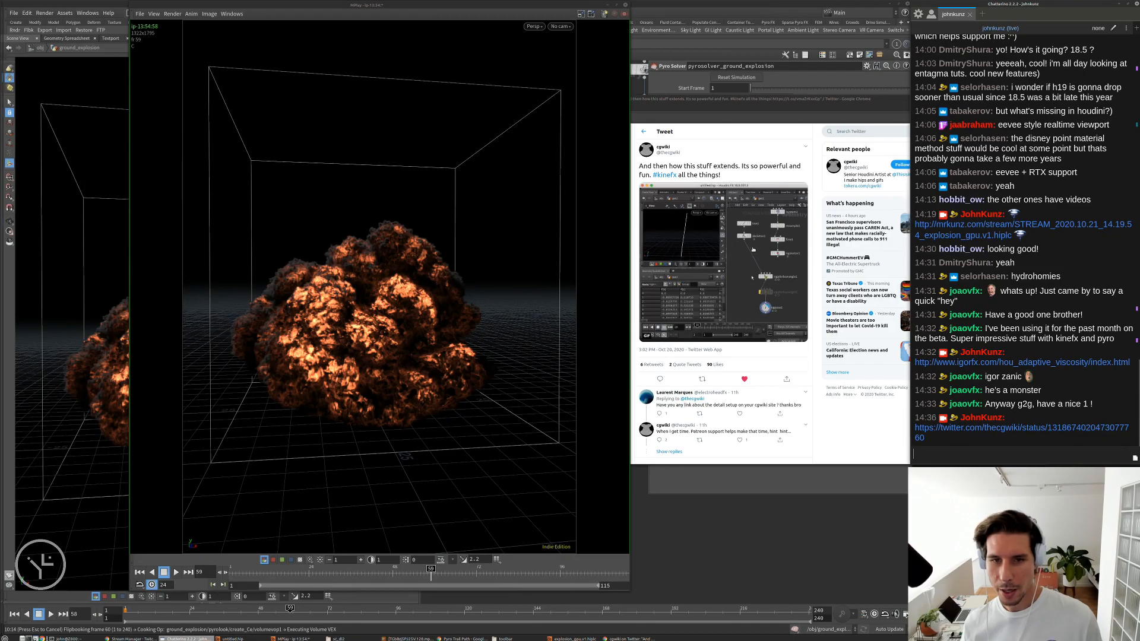
scroll(736, 271, down, 2)
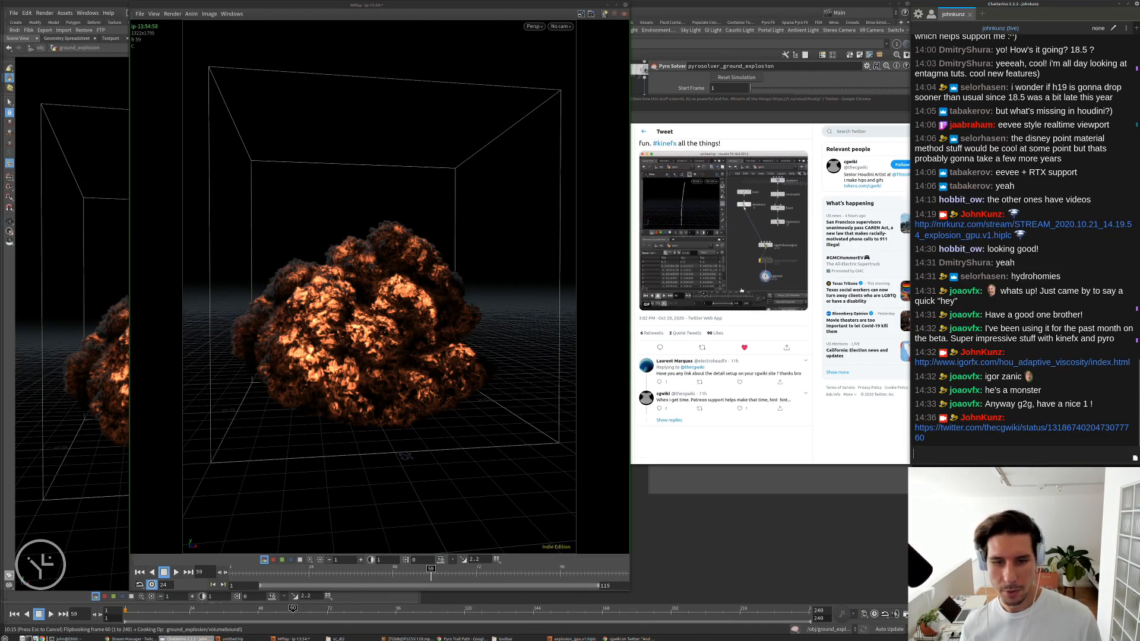
- Return to MPlay, play the flipbook and step backwards and forwards through the frames, ending on frame 60
click(464, 325)
key(Up)
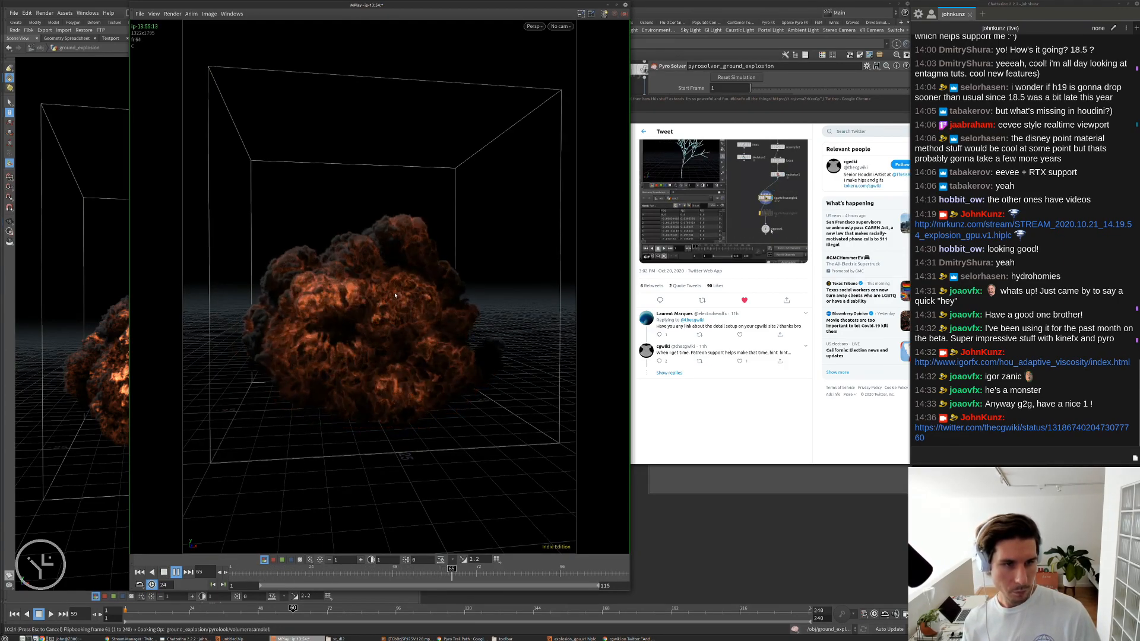
key(Left)
key(Left)
key(Left)
key(Left)
key(Left)
key(Left)
key(Left)
key(Left)
key(Left)
key(Left)
key(Left)
key(Left)
key(Left)
key(Left)
key(Left)
key(Left)
key(Left)
key(Left)
key(Left)
key(Left)
key(Right)
key(Right)
key(Right)
key(Right)
key(Right)
key(Right)
key(Right)
key(Right)
key(Right)
key(Right)
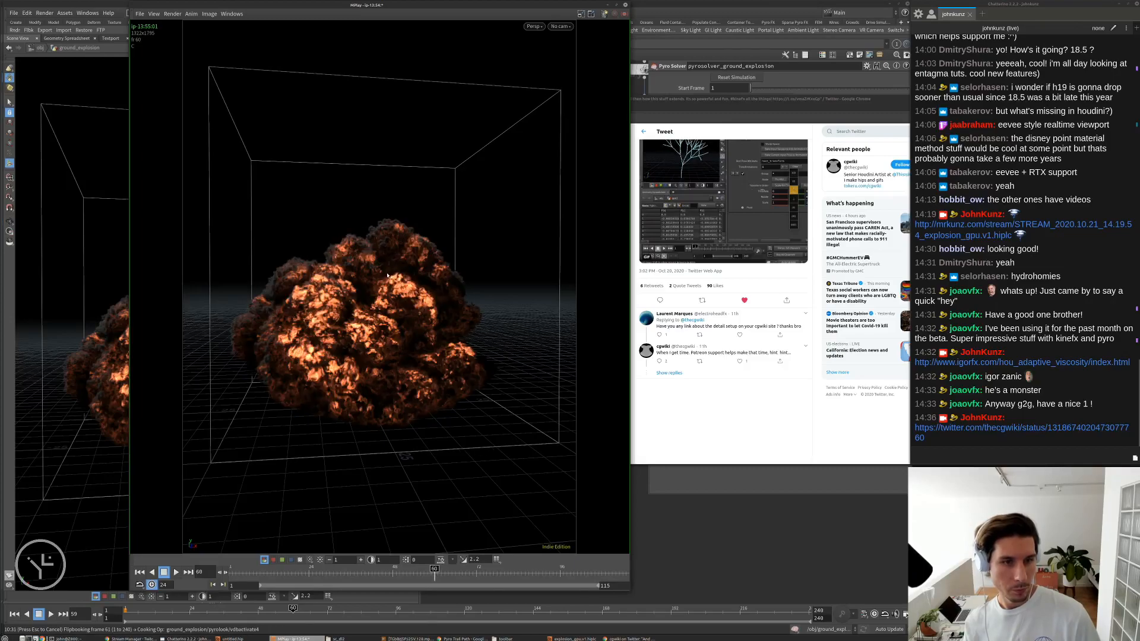
- Examine the left side of the explosion up close on flipbook frame 60
scroll(376, 320, up, 5)
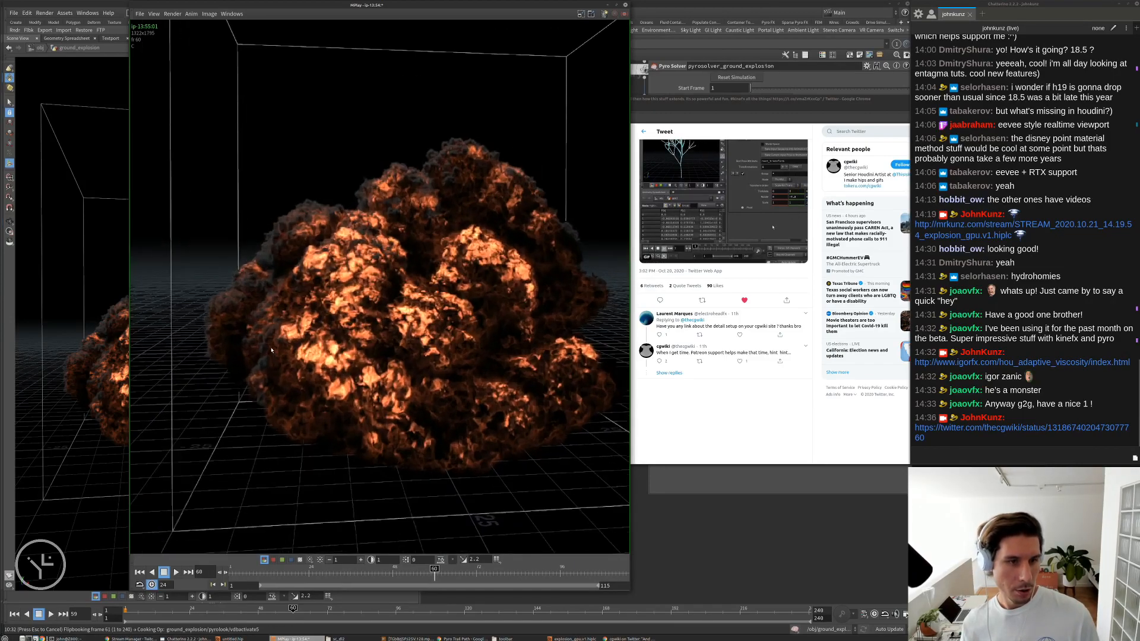
middle_drag(377, 320, 520, 293)
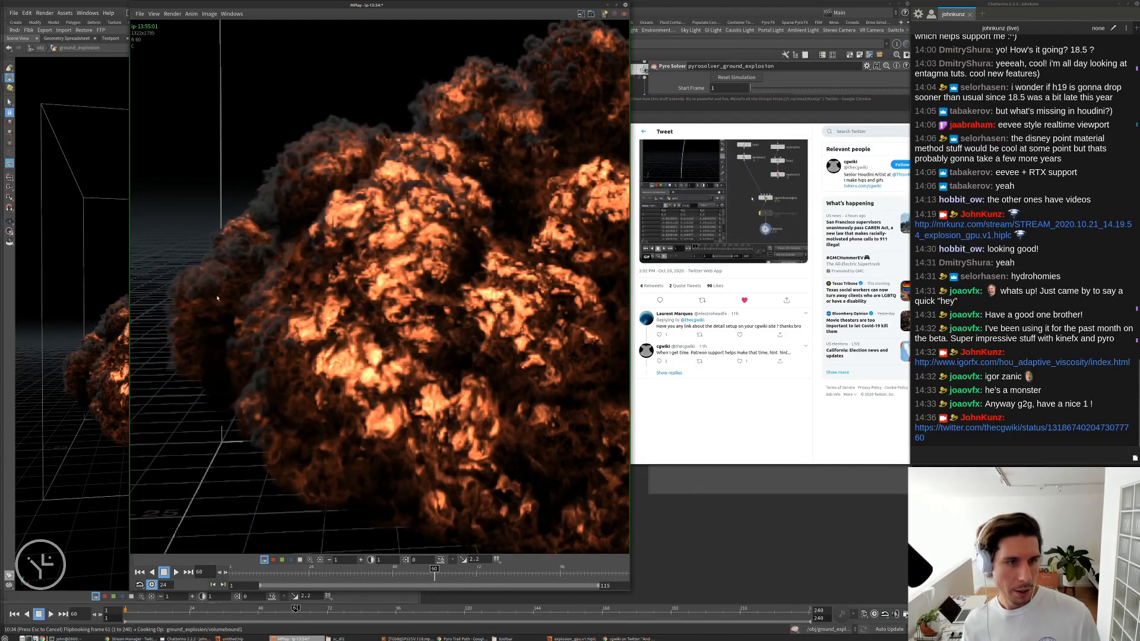
scroll(264, 313, down, 5)
key(Page_Down)
key(Page_Down)
key(Page_Down)
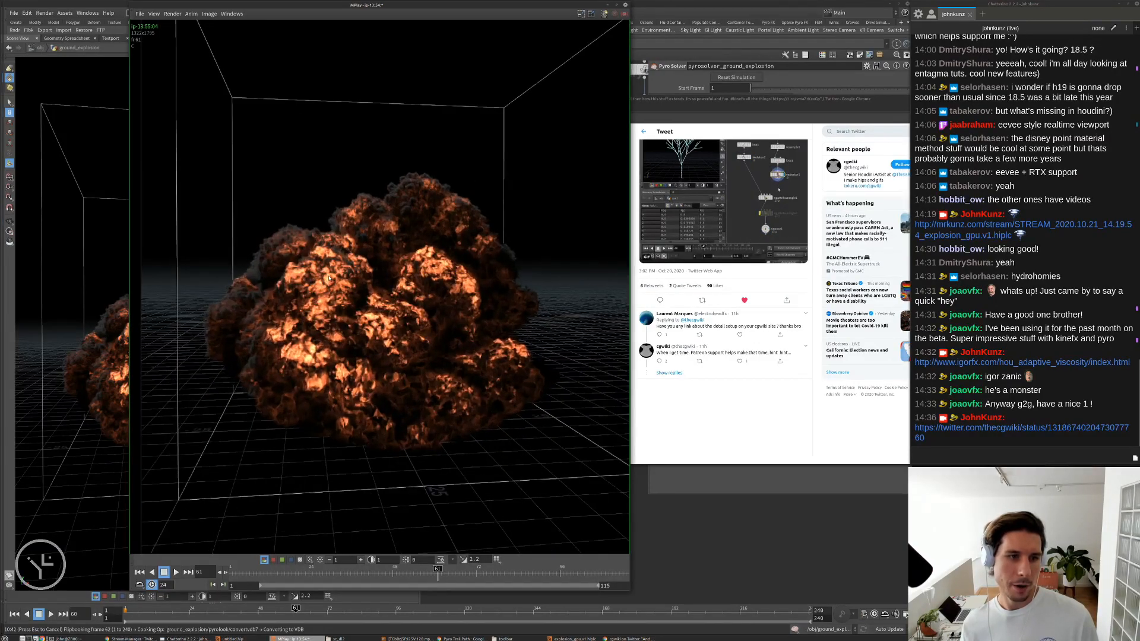
- Compare the explosion's fire and smoke up close on flipbook frames 61 and 62
scroll(318, 264, up, 2)
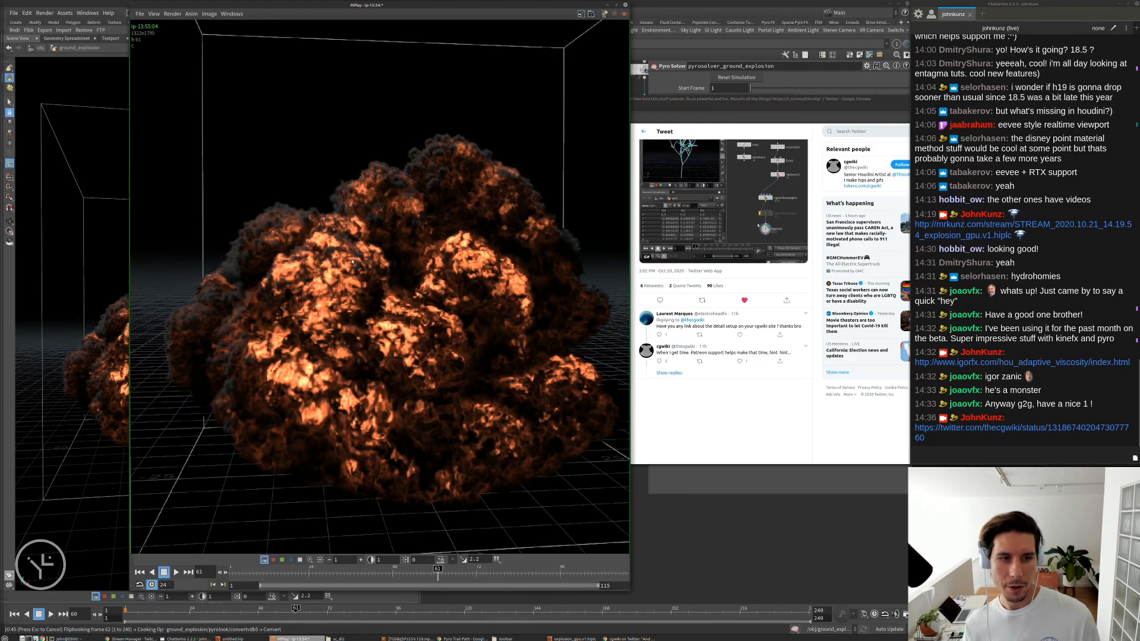
scroll(442, 203, down, 3)
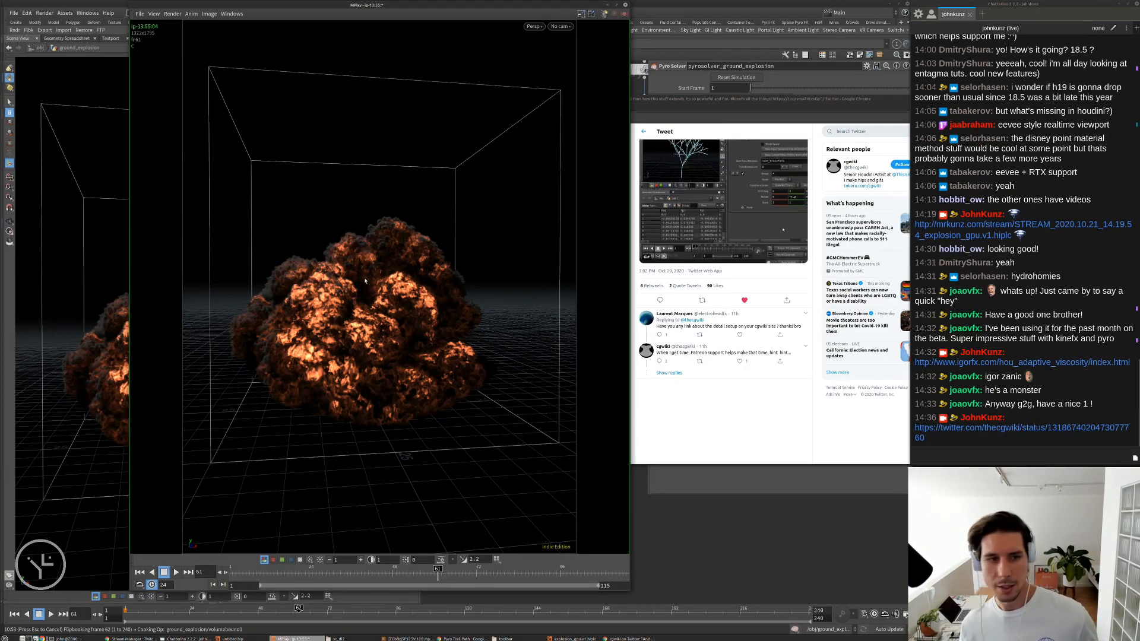
scroll(313, 315, up, 2)
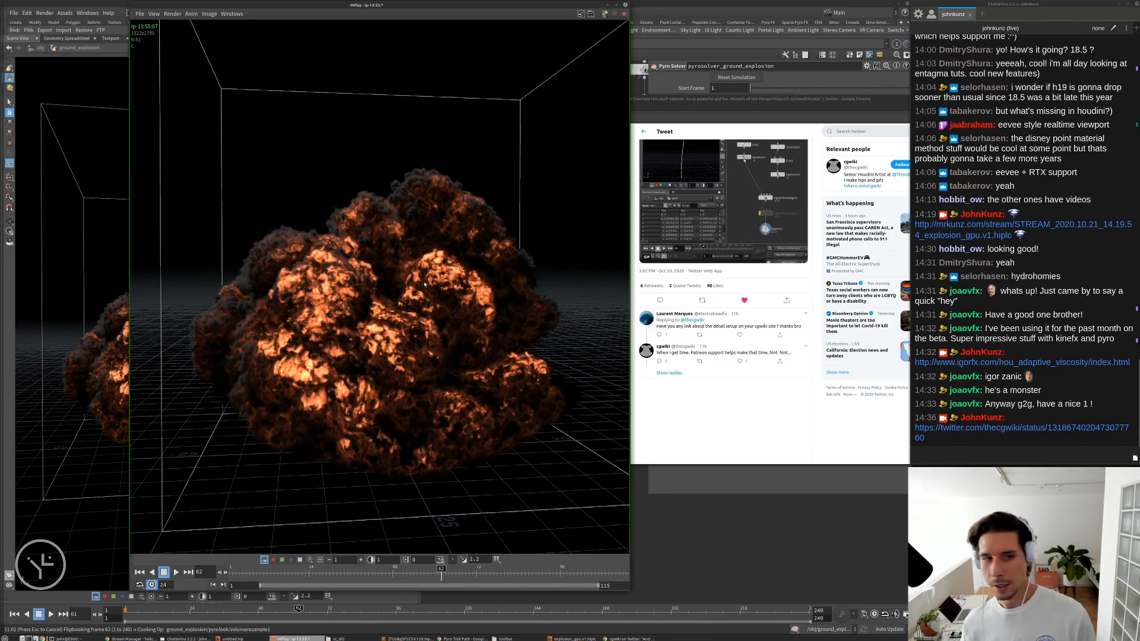
scroll(425, 285, down, 1)
scroll(392, 312, down, 1)
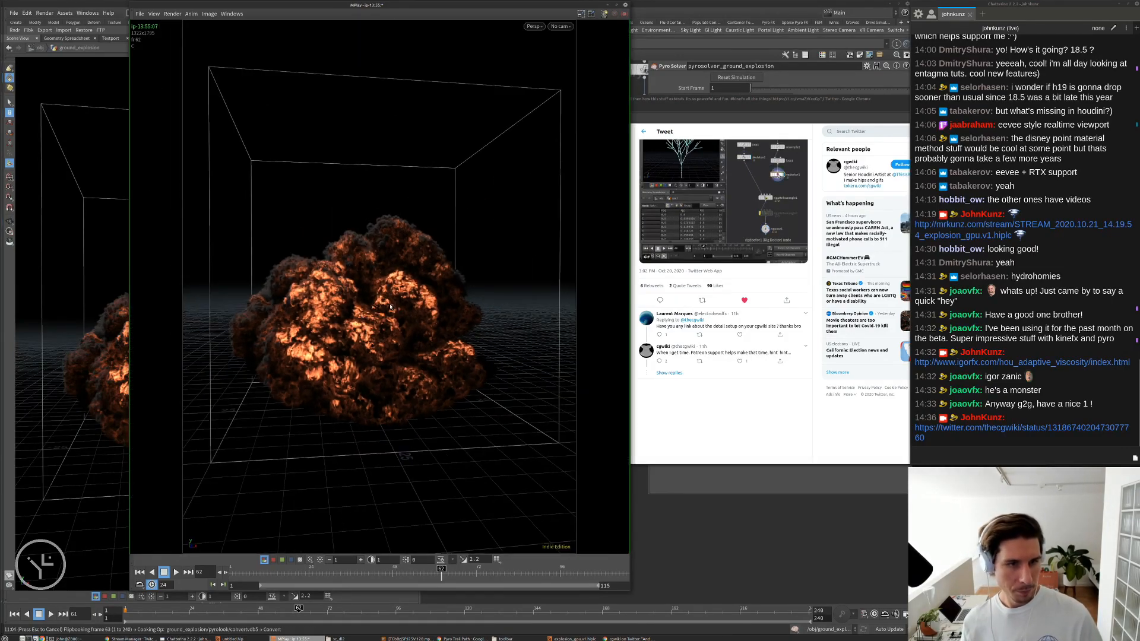
- Replay the flipbook, stop it at frame 81 and step back to frame 63 to compare the older and newer renders
key(Up)
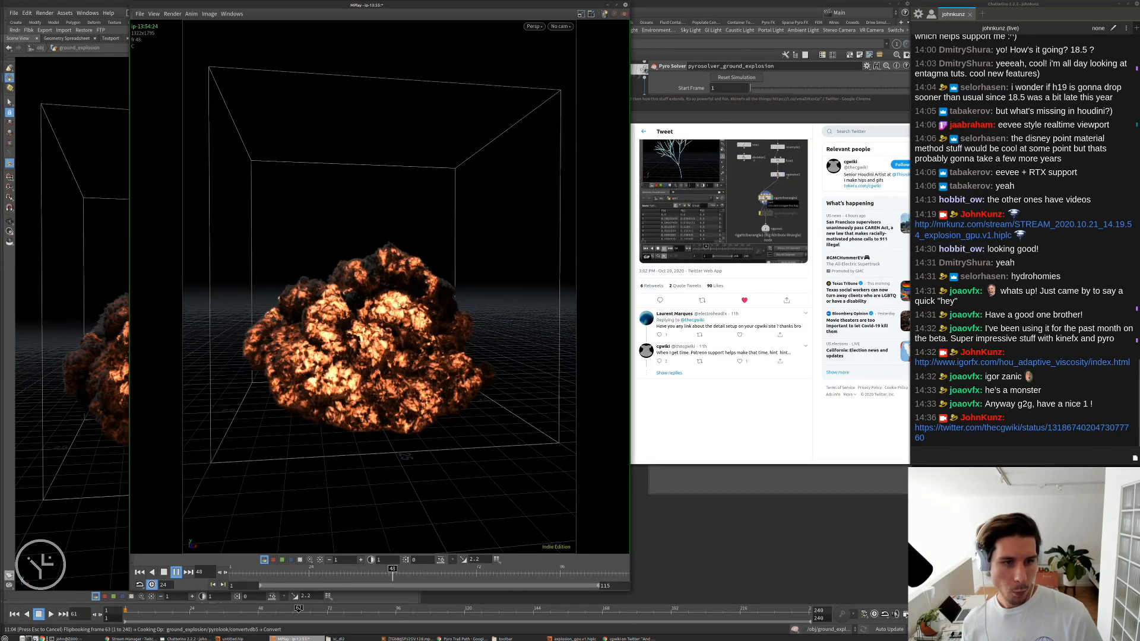
key(Up)
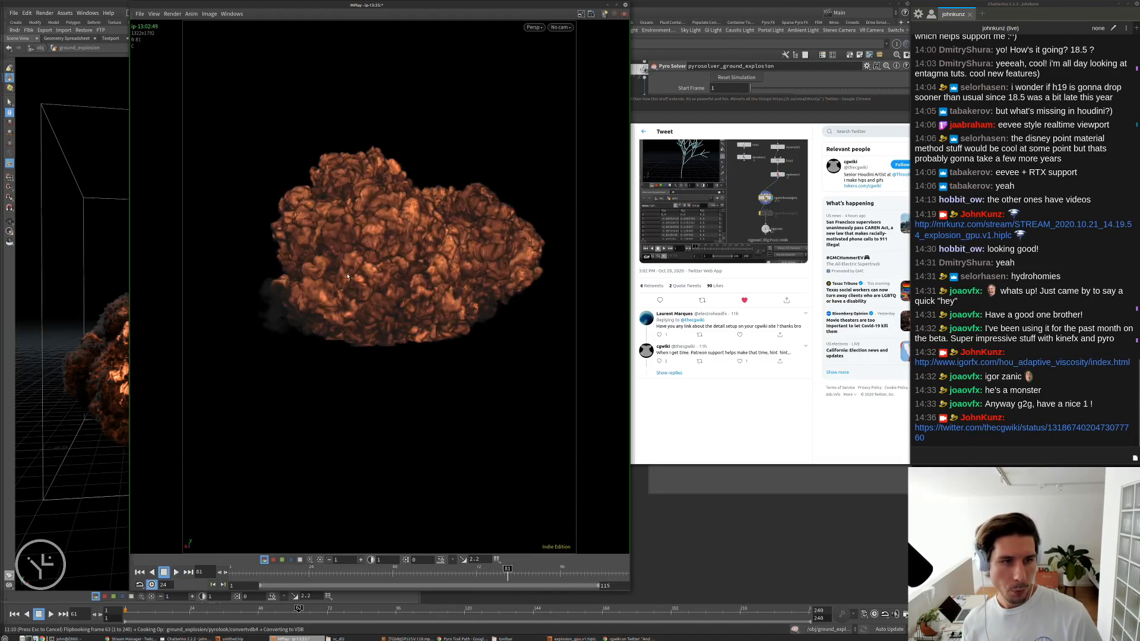
key(Left)
key(Left)
key(Left)
key(Left)
key(Left)
key(Left)
key(Left)
key(Left)
key(Left)
key(Left)
key(Left)
key(Left)
key(Left)
key(Left)
key(Left)
key(Right)
key(Right)
key(Right)
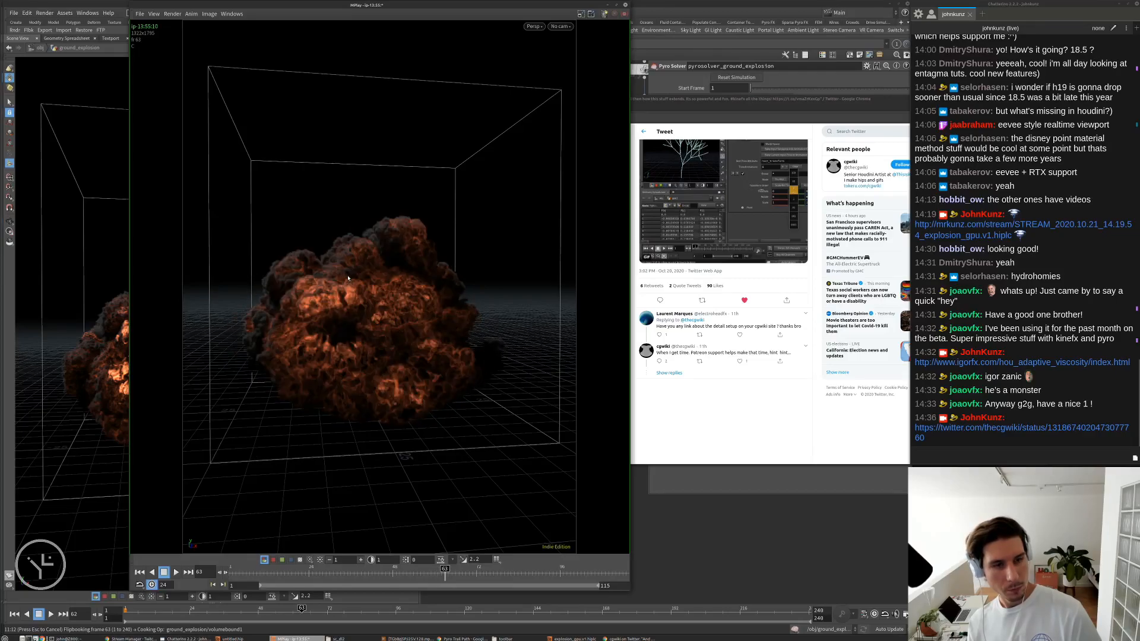
- Inspect flipbook frames 62 and 63 up close, returning to the full frame
scroll(404, 287, up, 5)
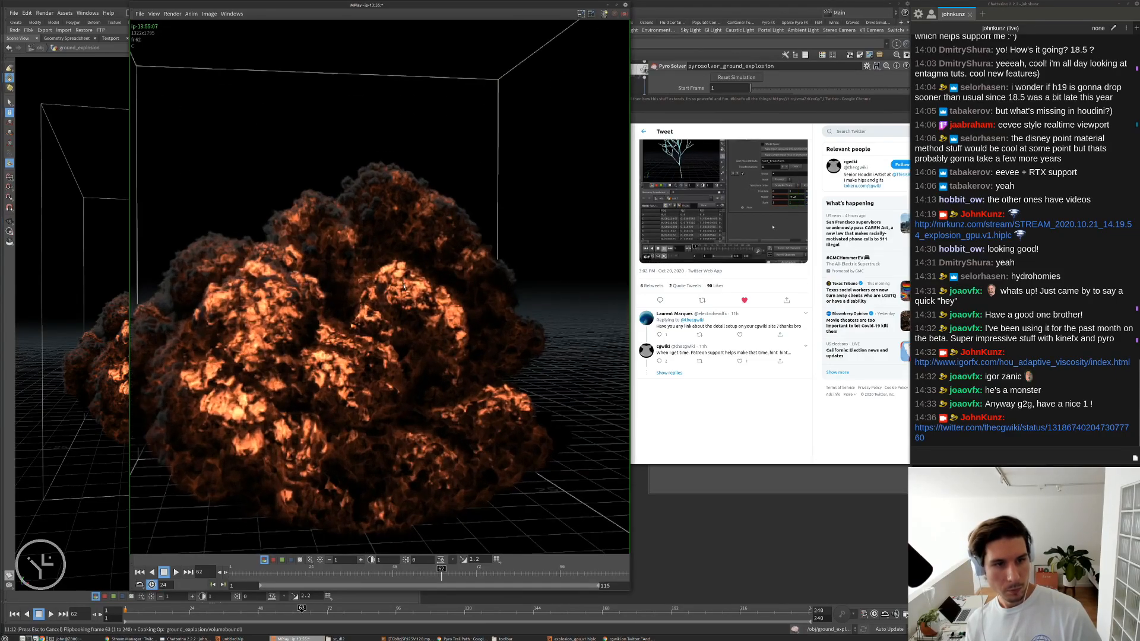
scroll(416, 258, down, 5)
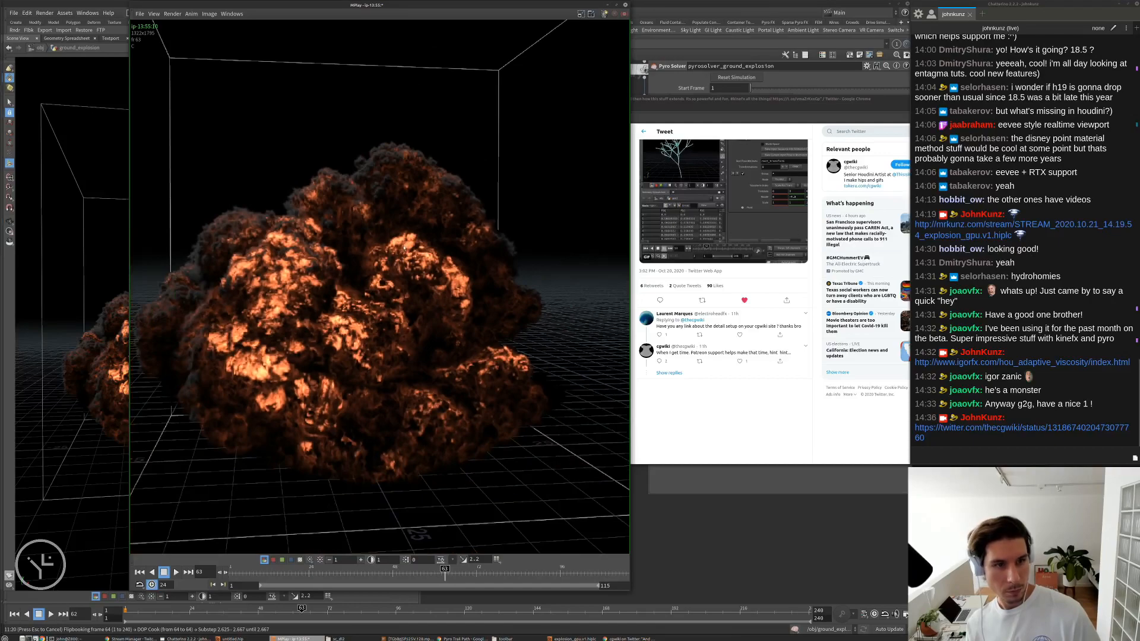
scroll(402, 248, down, 2)
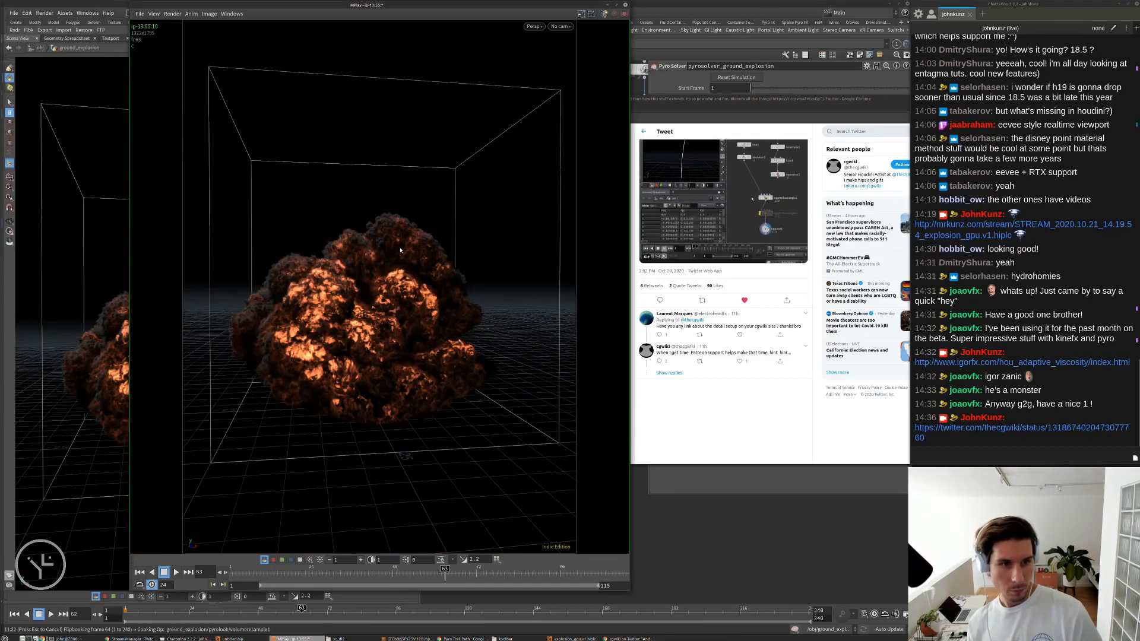
- Replay the flipbook from frame 1, stop it and step back to frame 56 to compare the explosion's renders
key(ctrl+Up)
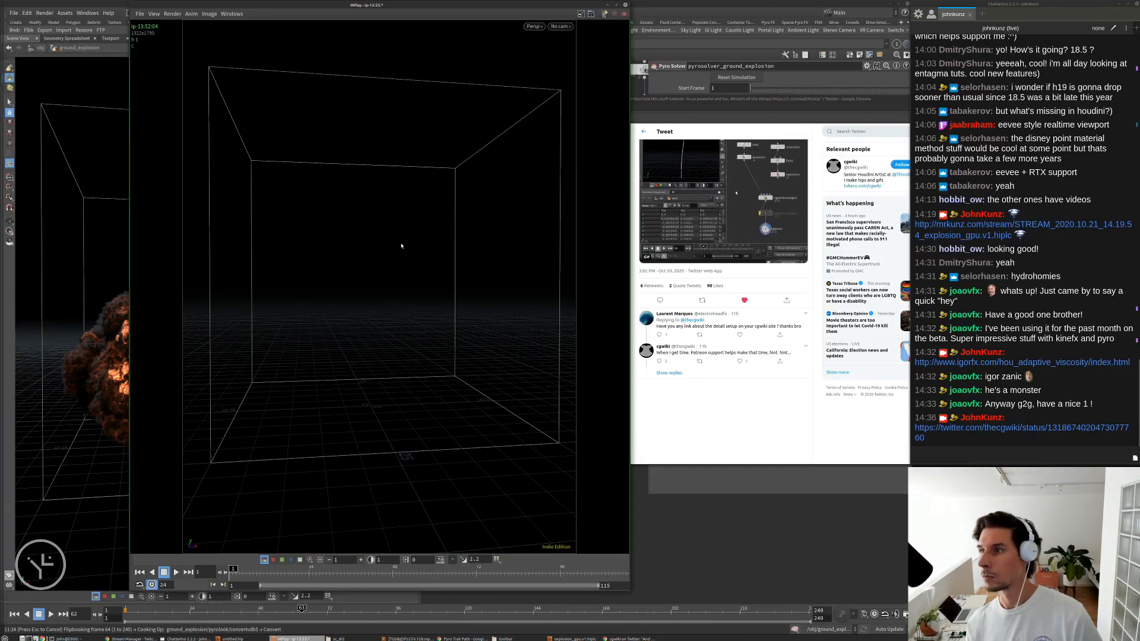
key(Up)
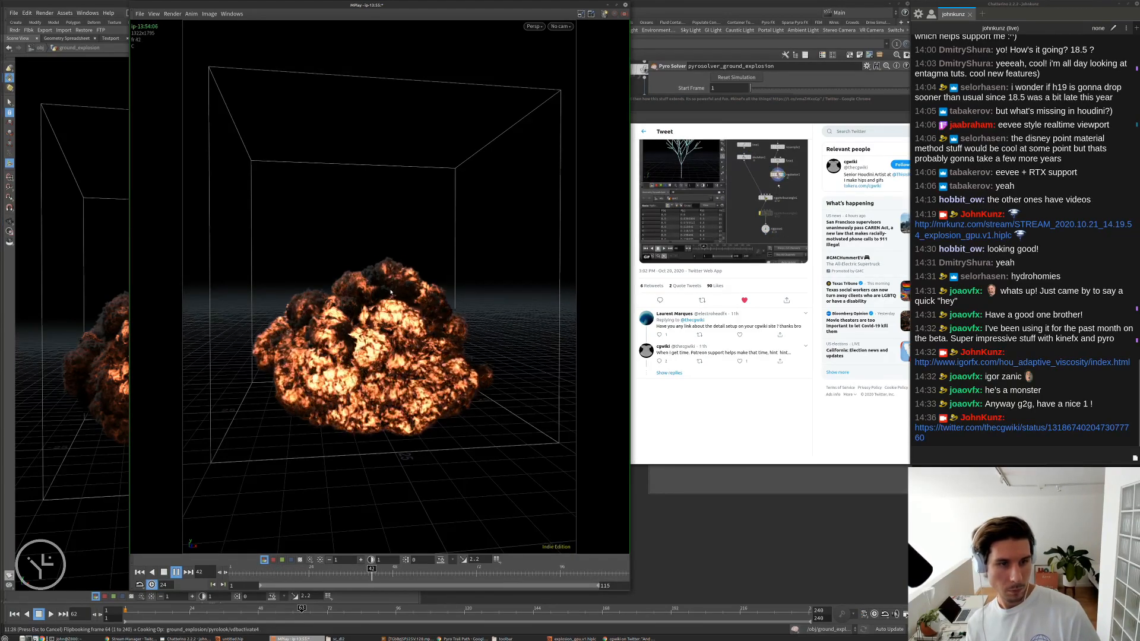
key(Up)
key(Left)
key(Left)
key(Left)
key(Left)
key(Left)
key(Left)
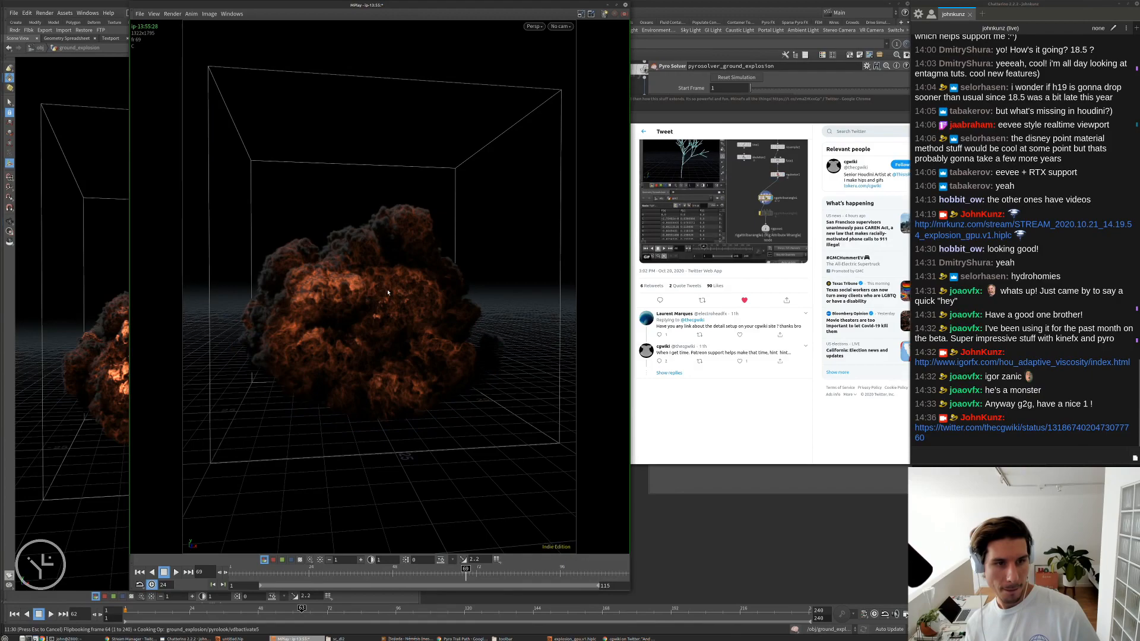
key(Left)
key(Left)
key(Left)
key(Left)
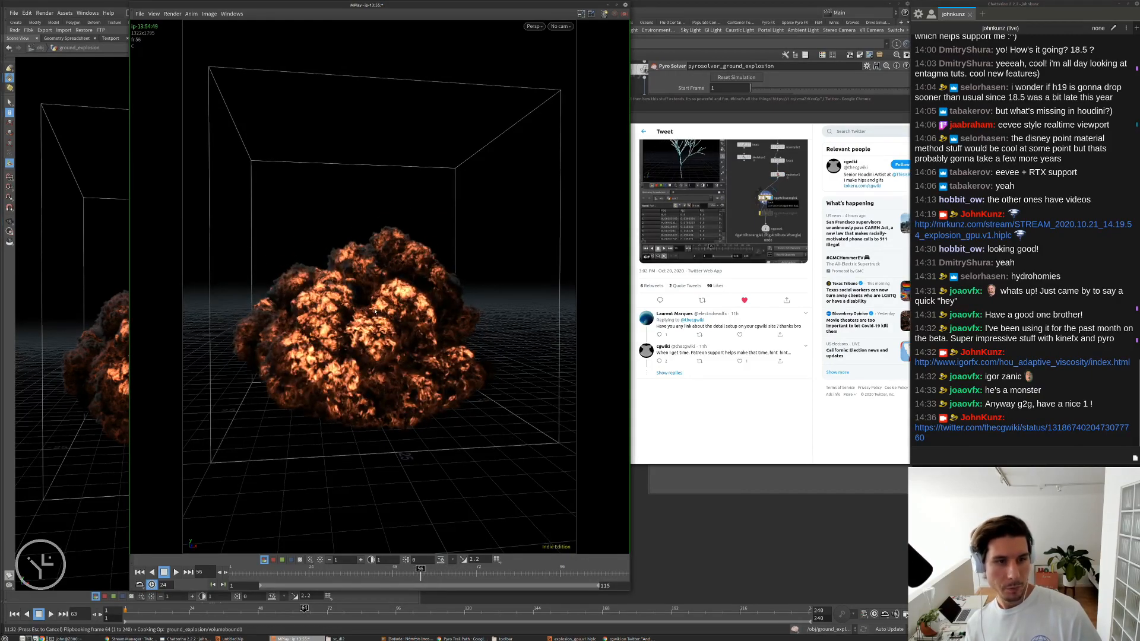
- Step forward to flipbook frame 64 and inspect the explosion up close through frame 65, returning to the full frame
key(Right)
key(Right)
key(Right)
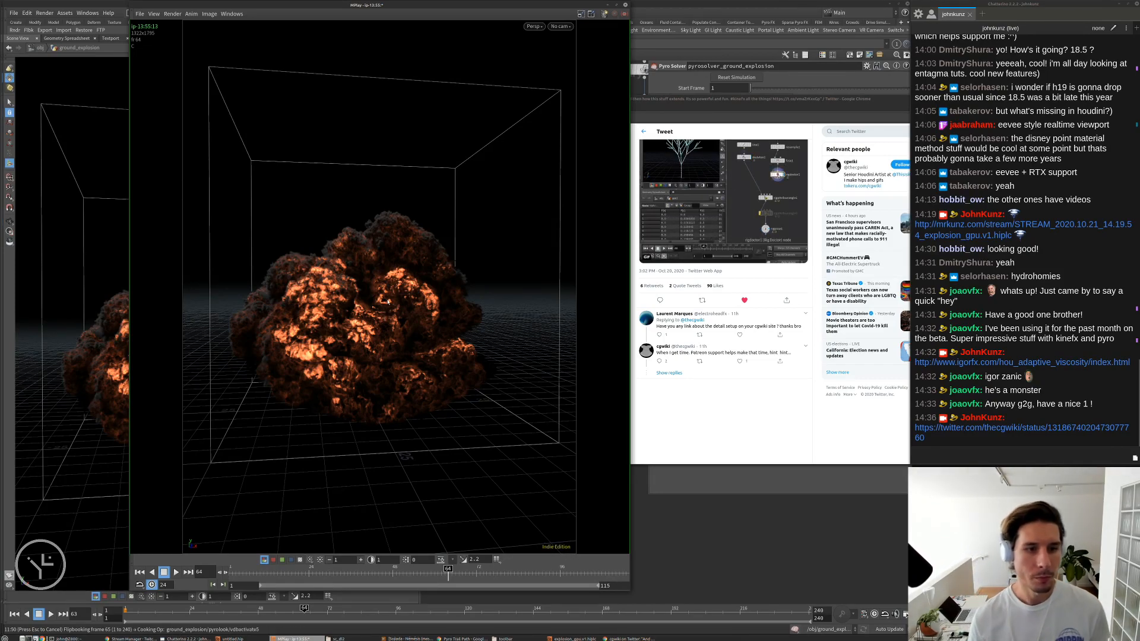
scroll(381, 295, up, 5)
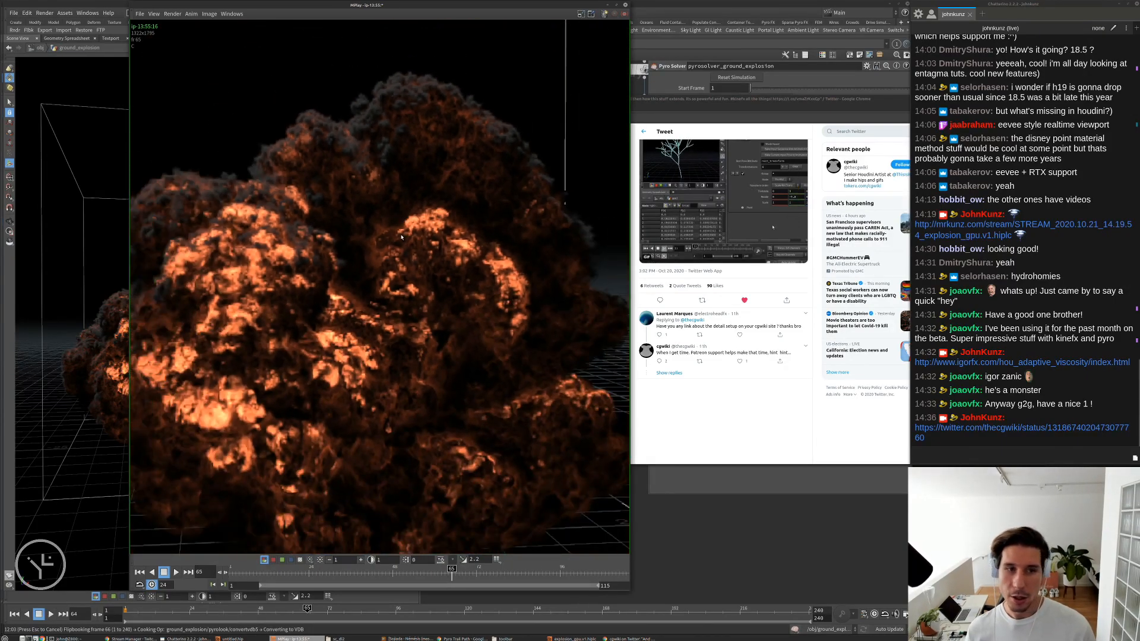
scroll(386, 238, down, 3)
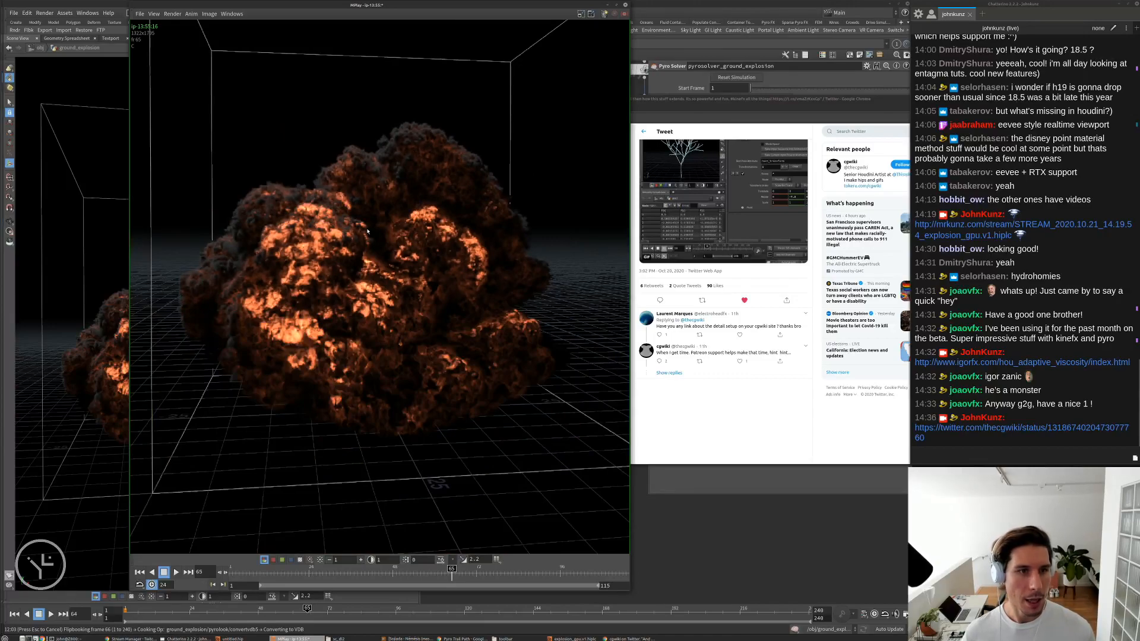
scroll(360, 255, down, 2)
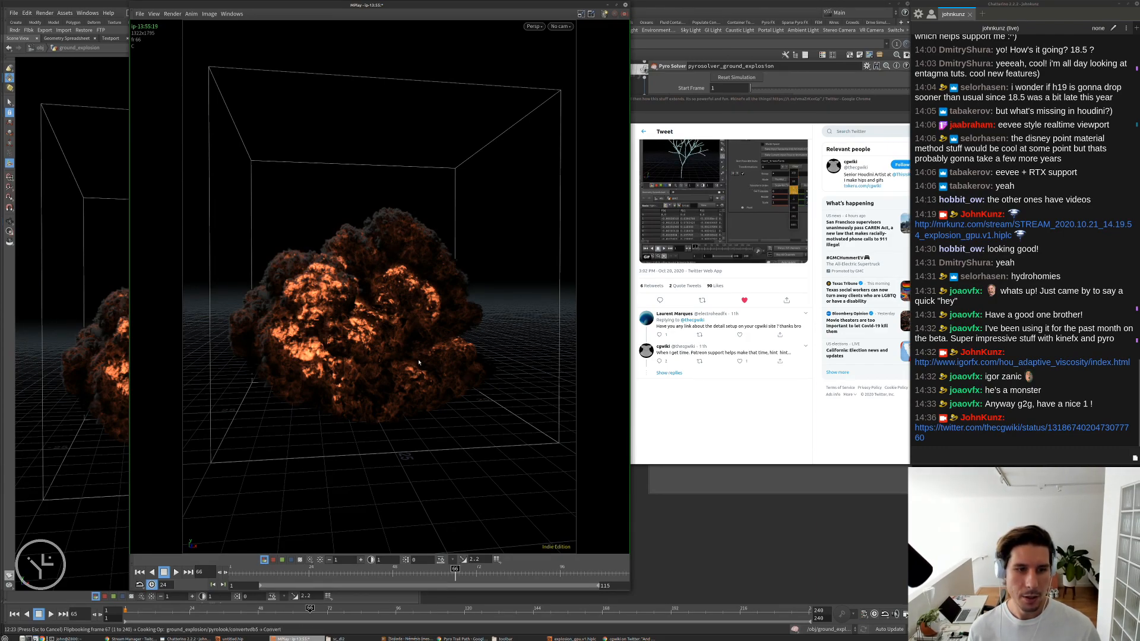
- Bring Houdini back in front of the browser, replay the flipbook in MPlay and step back to frame 61
click(726, 541)
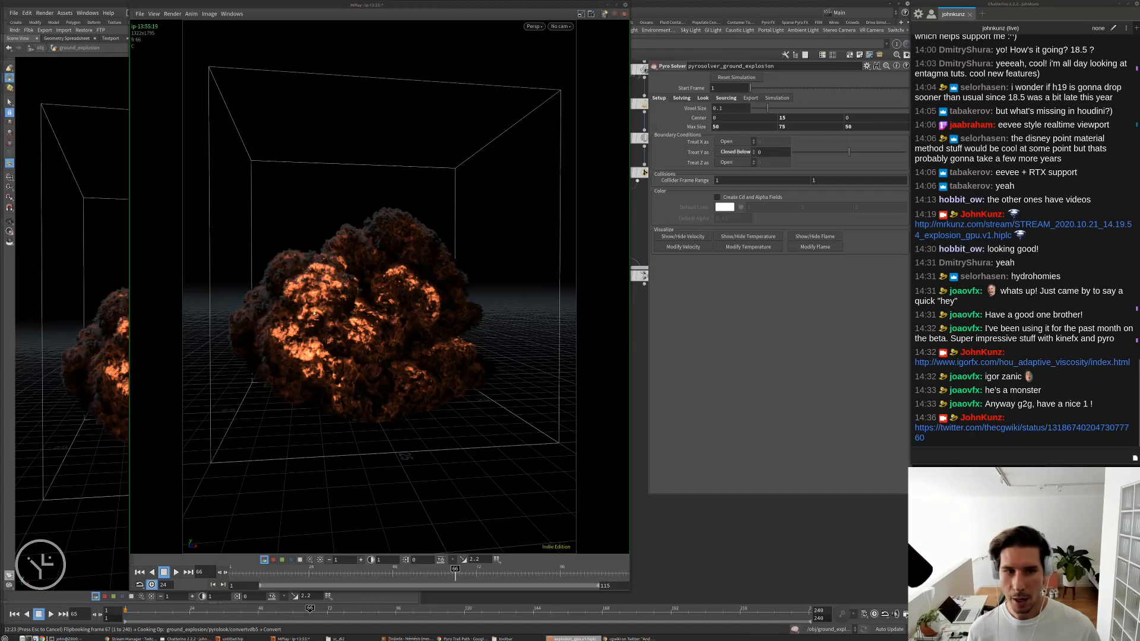
click(390, 294)
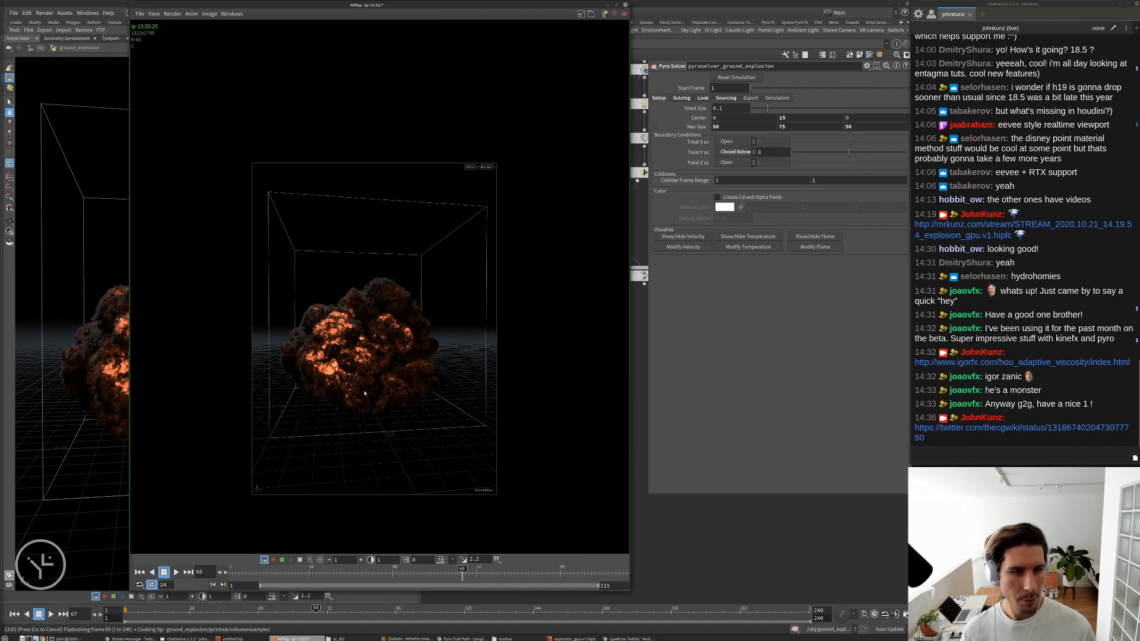
key(Up)
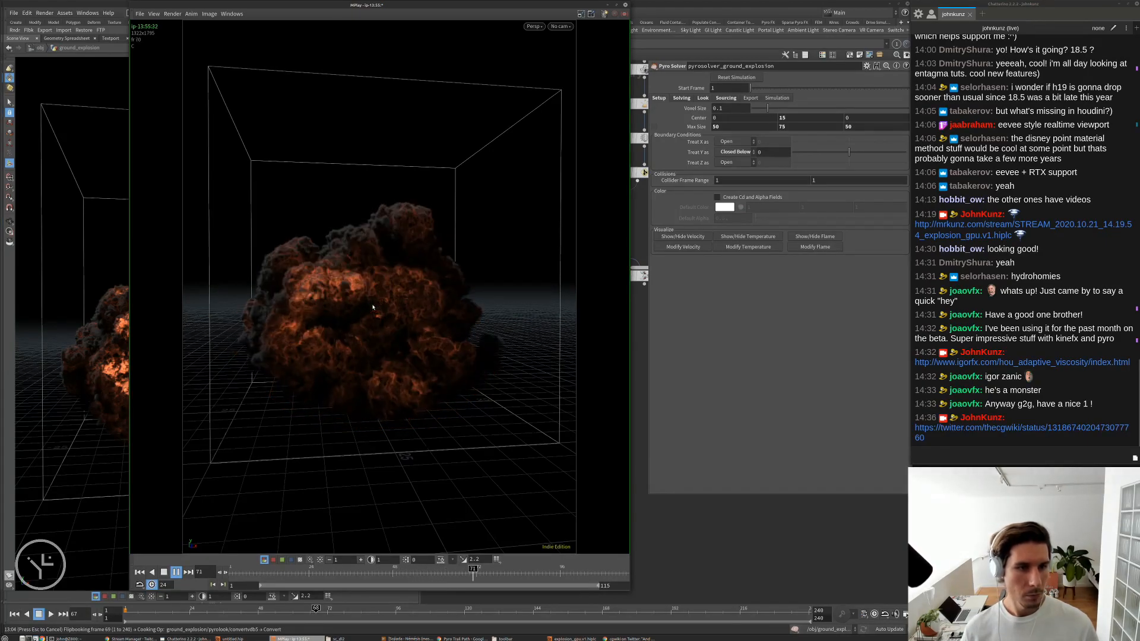
key(Left)
key(Left)
key(Left)
key(Left)
key(Left)
key(Left)
key(Left)
key(Left)
key(Left)
key(Left)
key(Left)
key(Left)
key(Left)
key(Left)
key(Left)
key(Left)
key(Left)
key(Left)
key(Left)
key(Left)
key(Left)
key(Left)
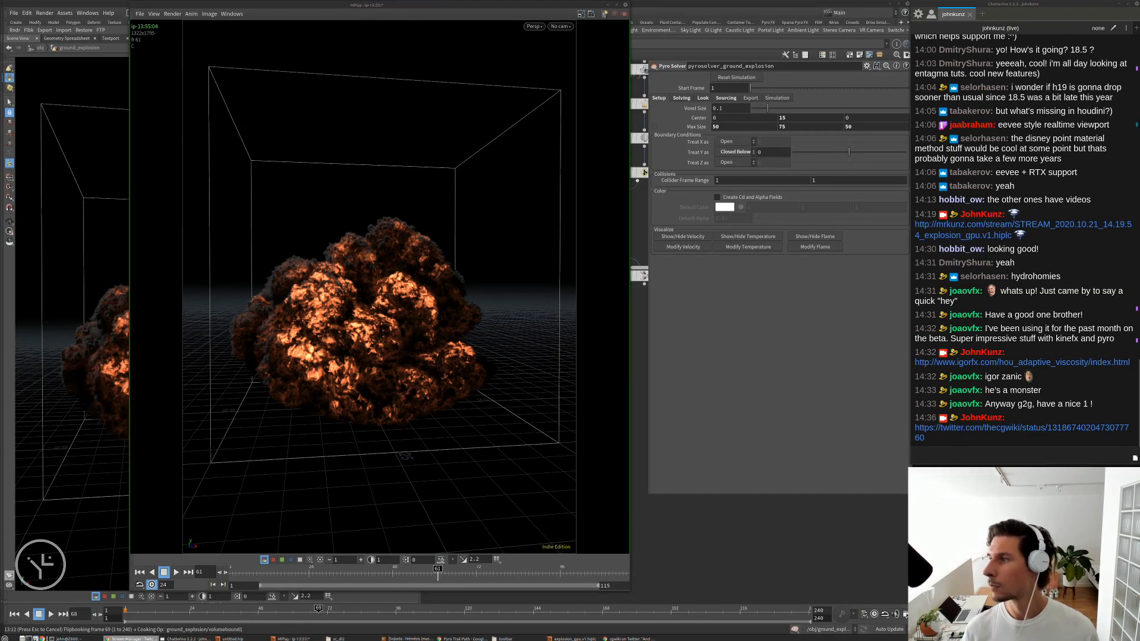
- Step forward from frame 61 and flip between flipbook frames 68 and 69 to compare them
click(443, 204)
key(Right)
key(Right)
key(Right)
key(Right)
key(Right)
key(Right)
key(Right)
key(Right)
key(Left)
key(Right)
key(Left)
key(Right)
key(Left)
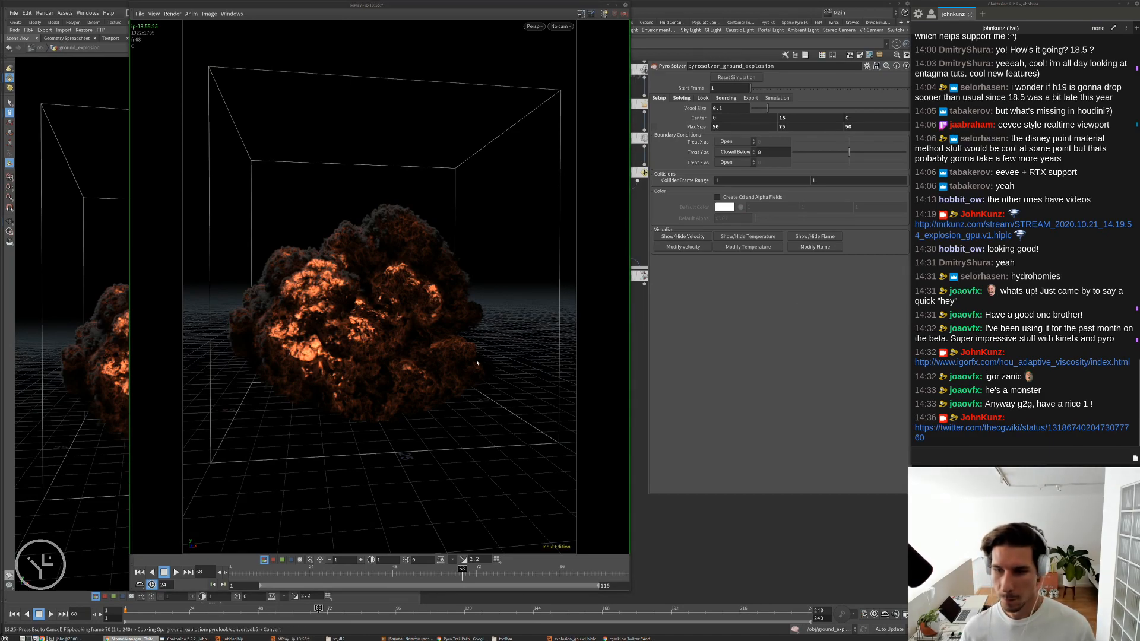
key(Left)
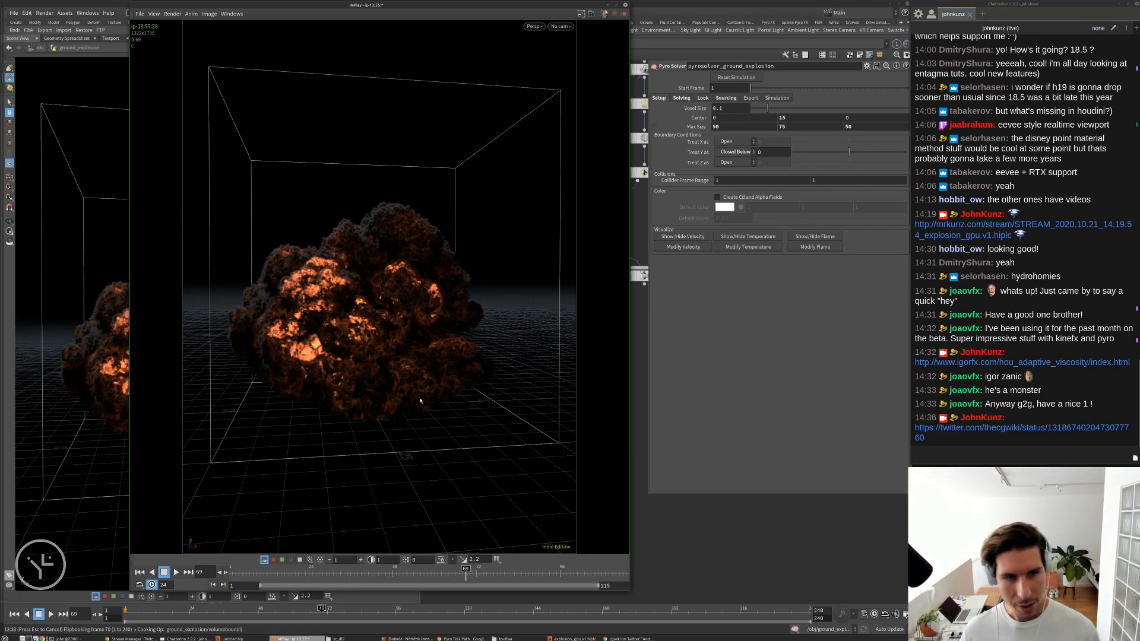
- Replay the flipbook from its first frame, stop it and step backwards through the newest frames to frame 61
key(ctrl+Up)
key(Up)
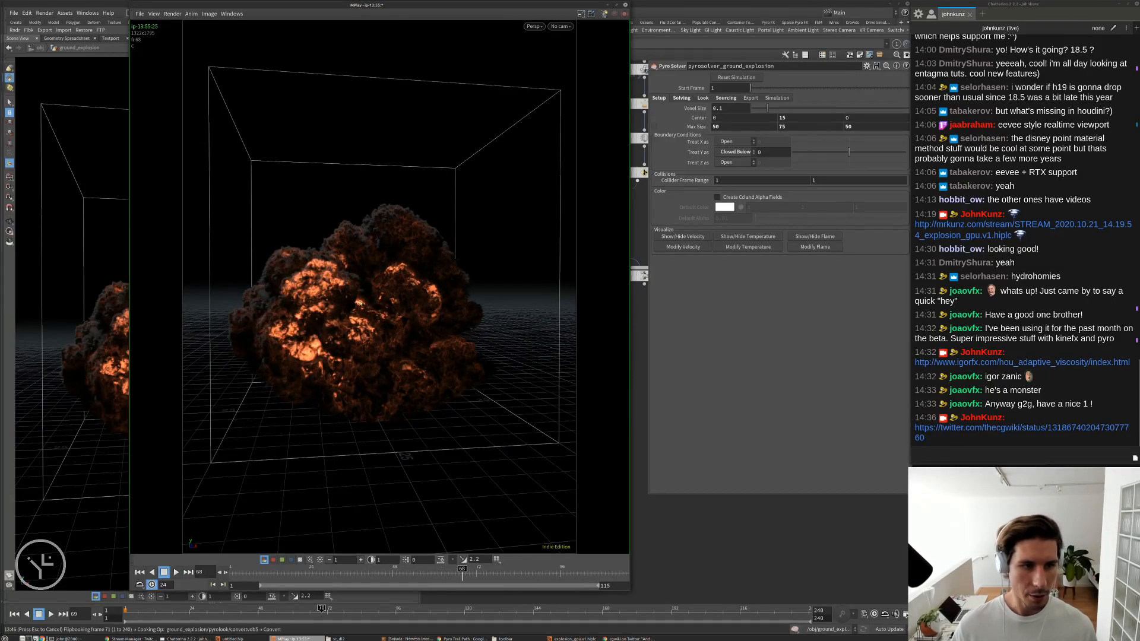
key(Left)
key(Left)
key(Left)
key(Left)
key(Left)
key(Left)
key(Left)
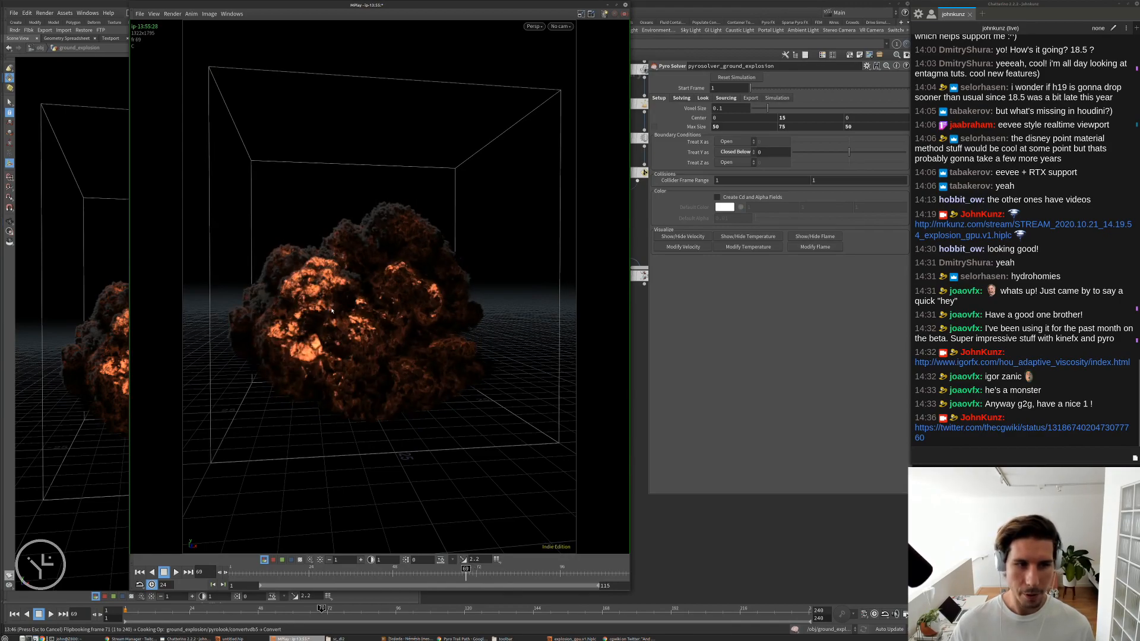
key(Left)
key(Left)
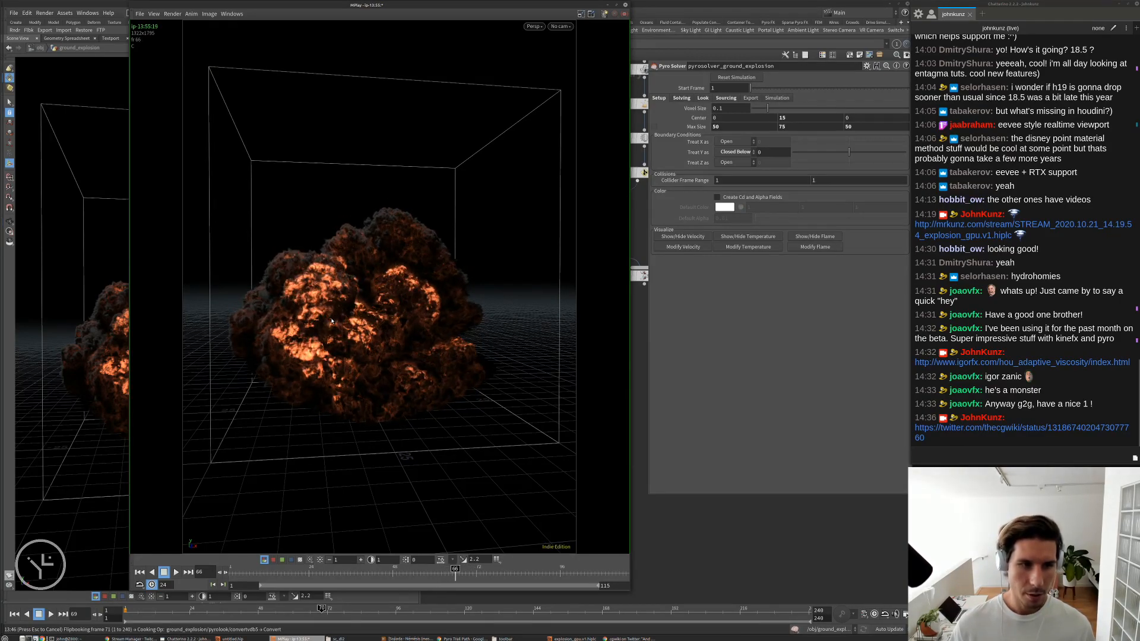
key(Left)
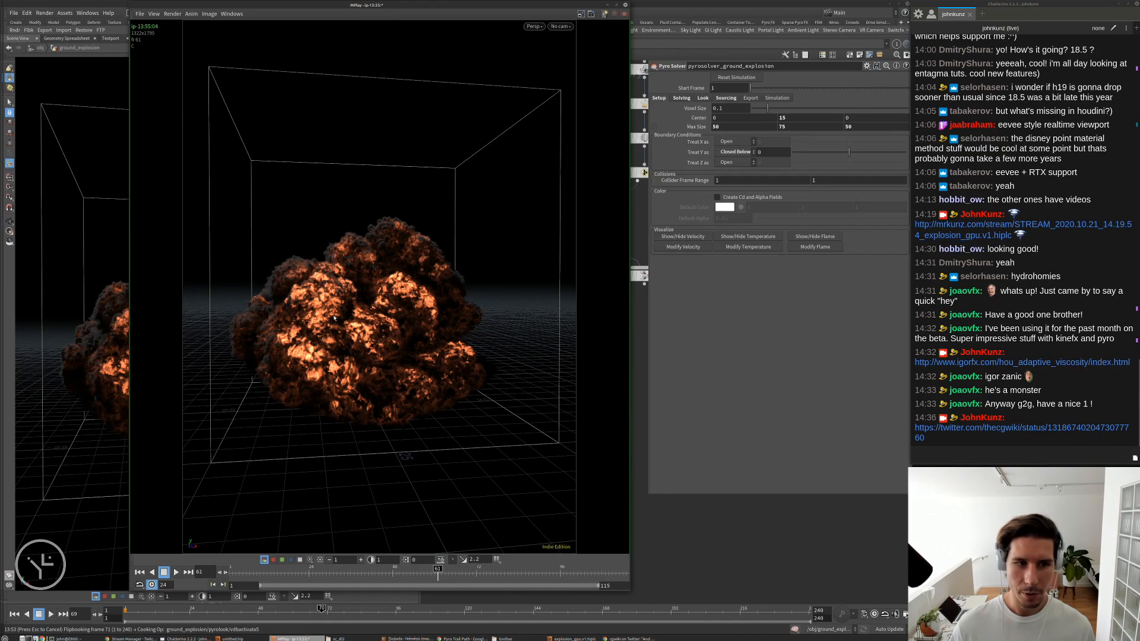
- Step forward to flipbook frame 71 and judge the explosion at a reduced image size and at full frame
key(Right)
key(Right)
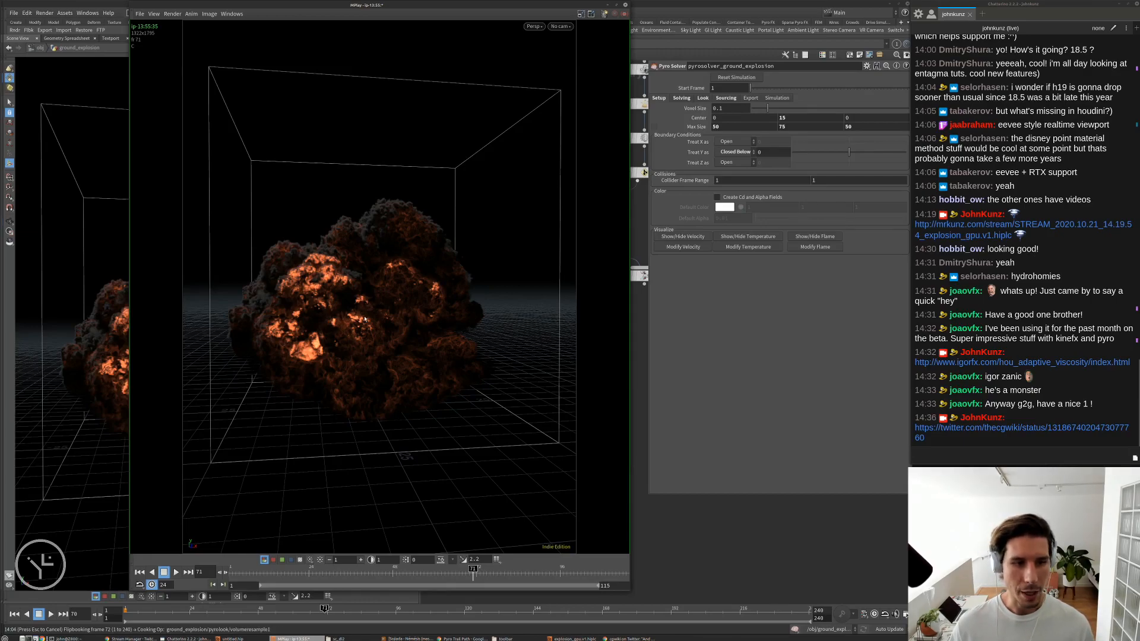
scroll(364, 319, down, 2)
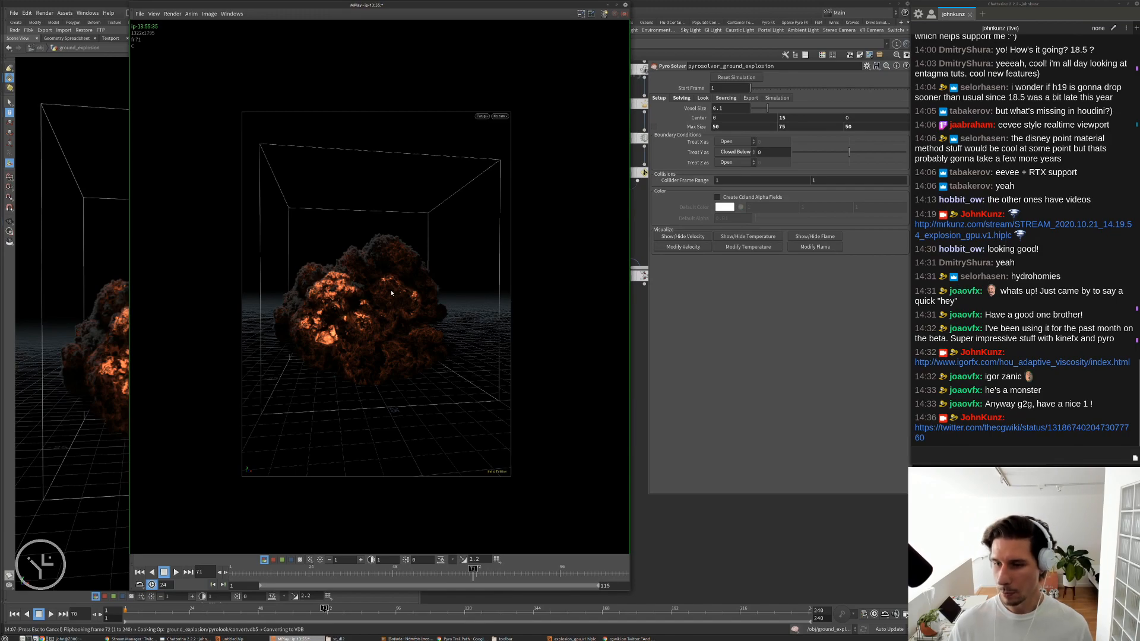
scroll(410, 237, up, 2)
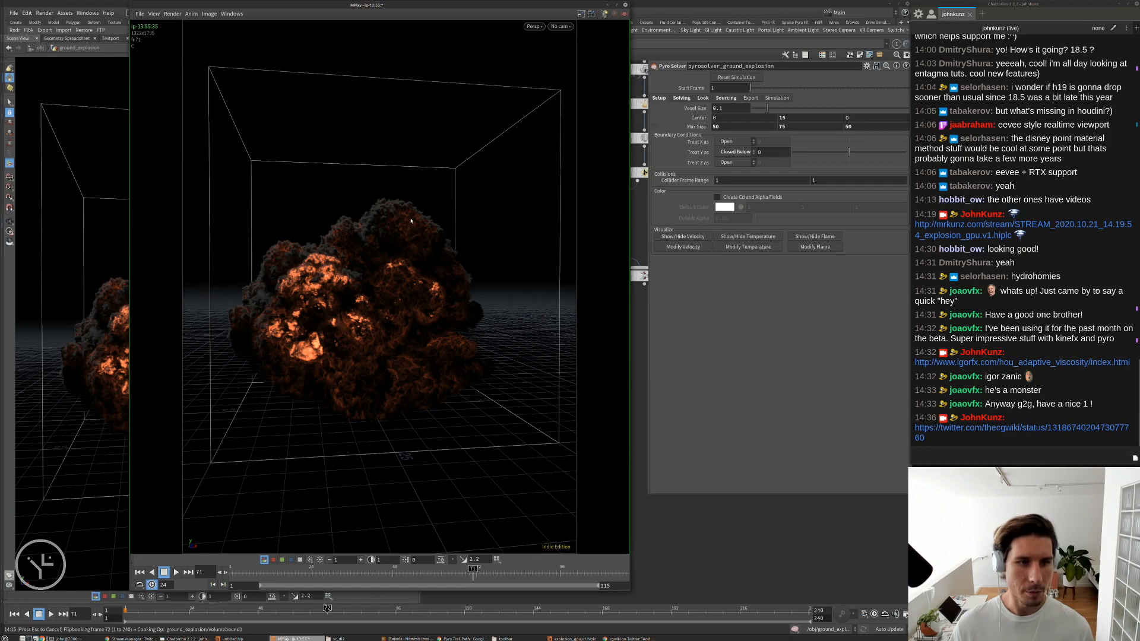
- Play the flipbook again from frame 1 and scrub through the explosion frames around 69
key(ctrl+Up)
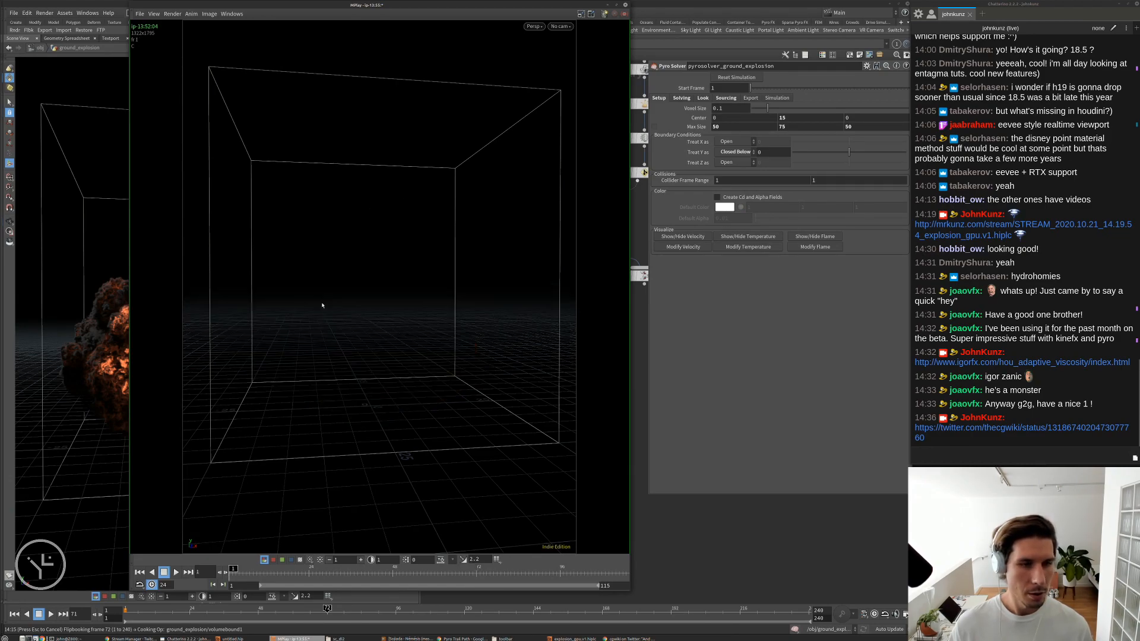
key(Up)
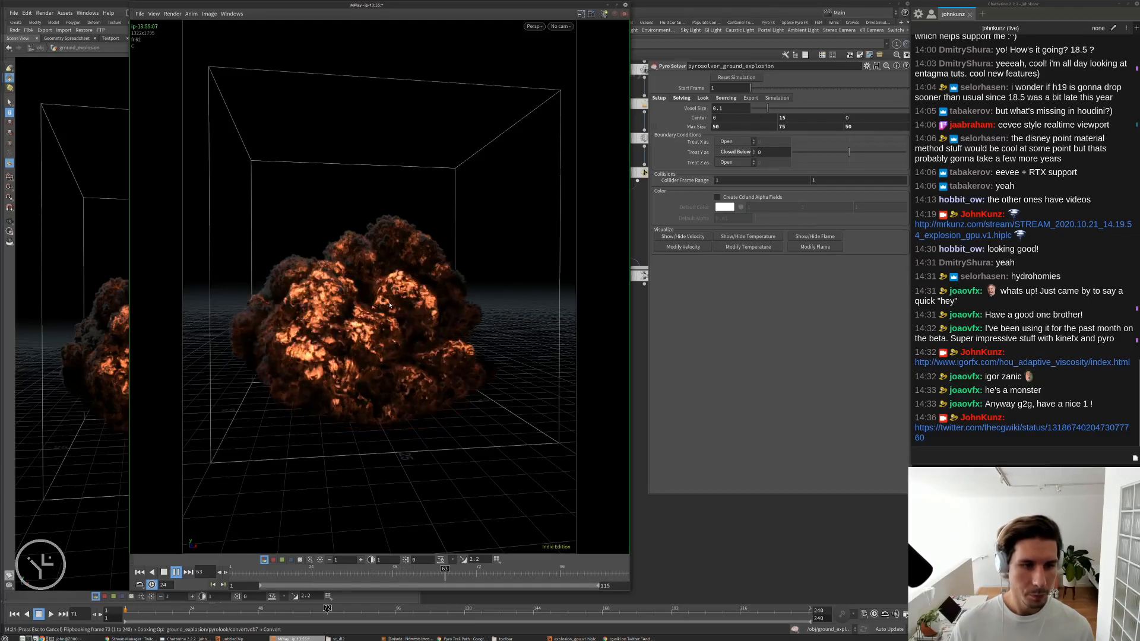
drag(315, 302, 349, 302)
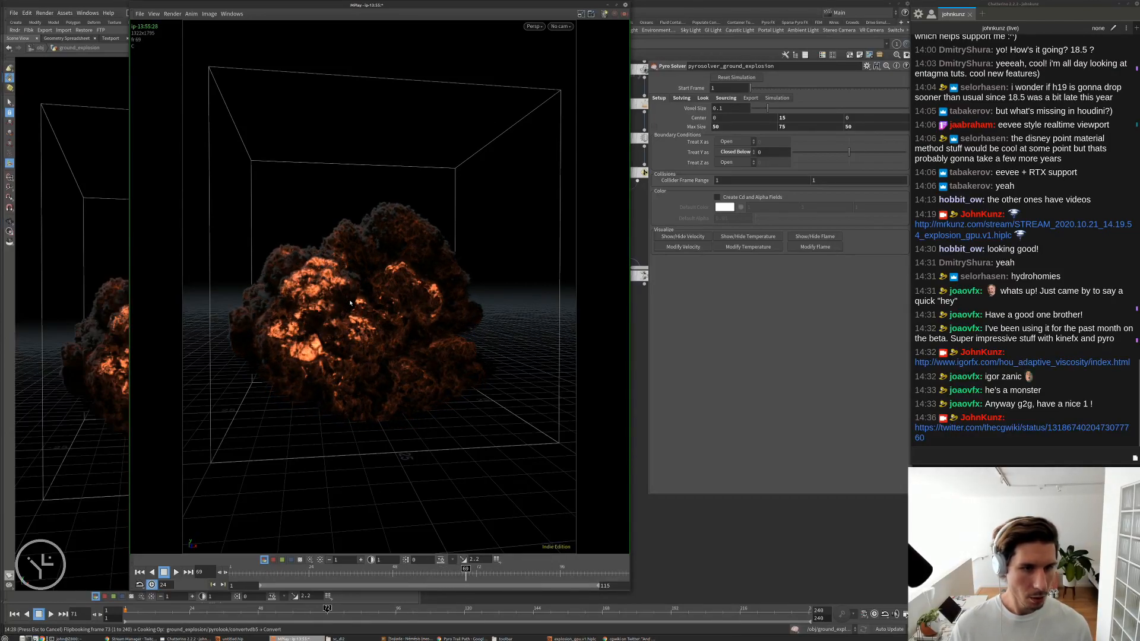
key(1)
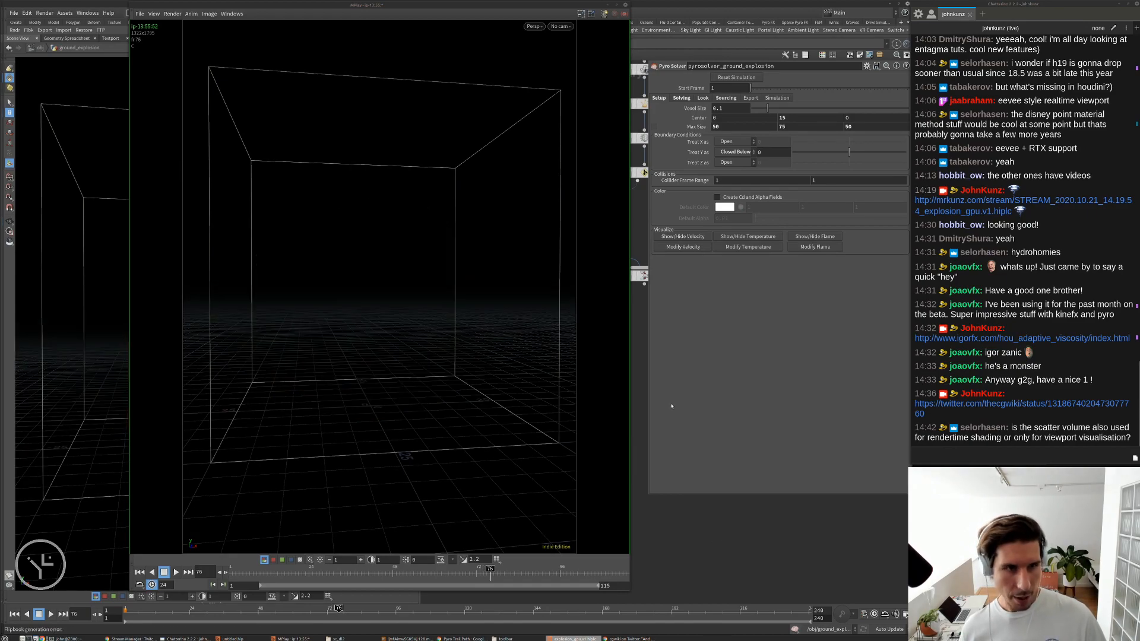
- Shrink the MPlay window showing flipbook frame 72, place it over the viewport's lower corner and keep it always on top
drag(530, 2, 412, 67)
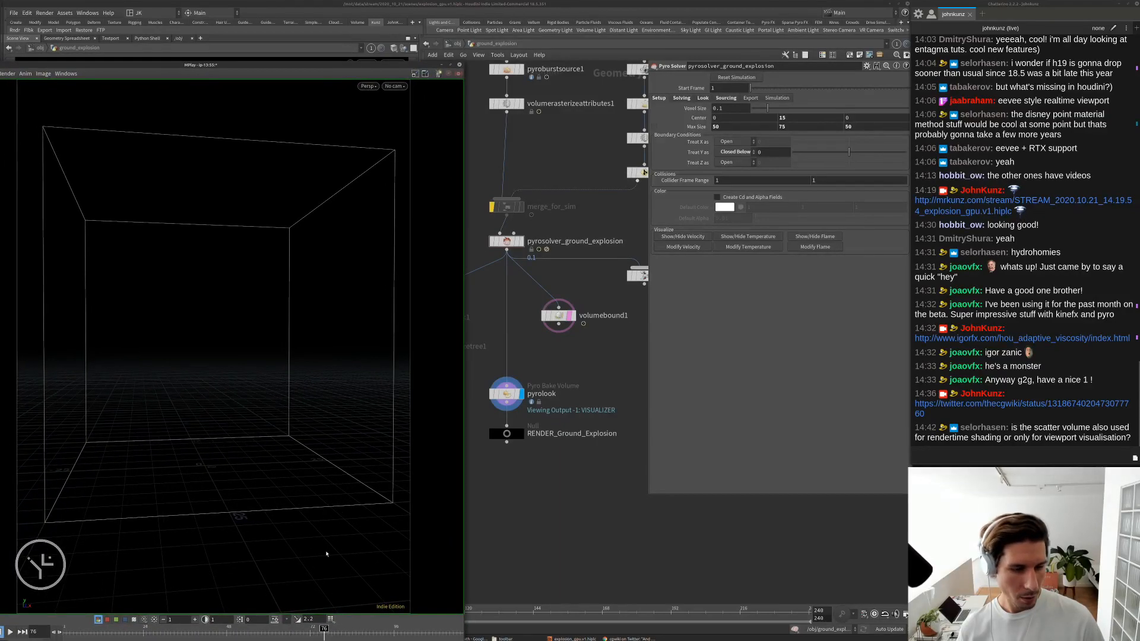
drag(318, 632, 310, 633)
drag(463, 63, 227, 402)
drag(151, 403, 173, 335)
scroll(164, 435, down, 4)
right_click(173, 333)
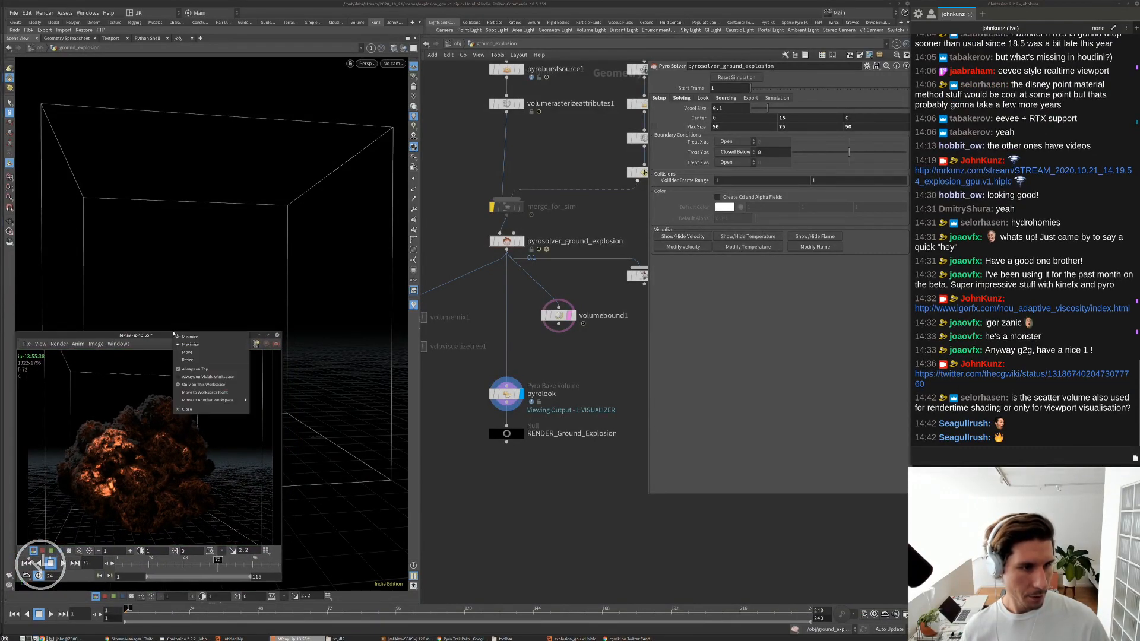
- Go into the pyrolook node's material network and show the Pyro_Shader's Scatter settings
click(512, 504)
middle_drag(532, 527, 562, 501)
scroll(561, 453, up, 2)
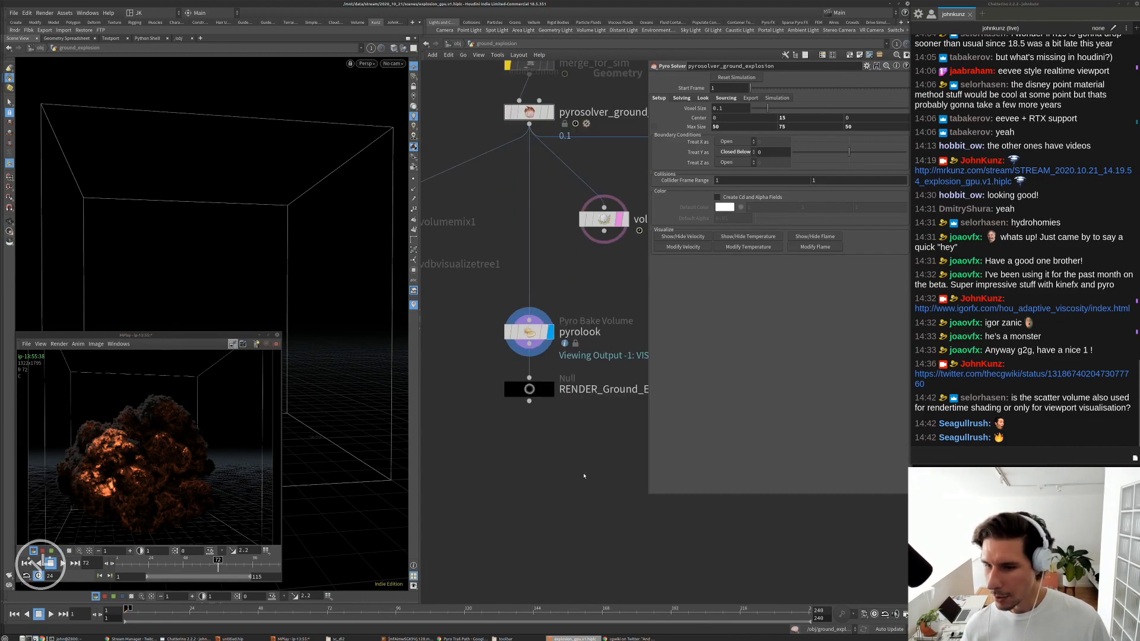
scroll(564, 457, up, 1)
click(524, 304)
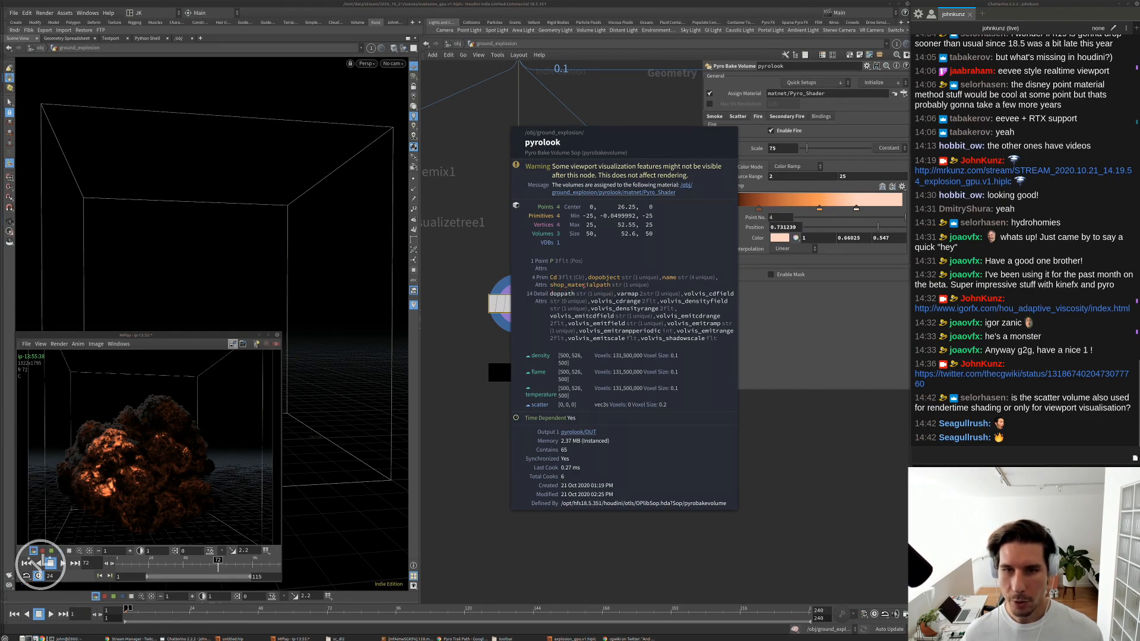
double_click(519, 305)
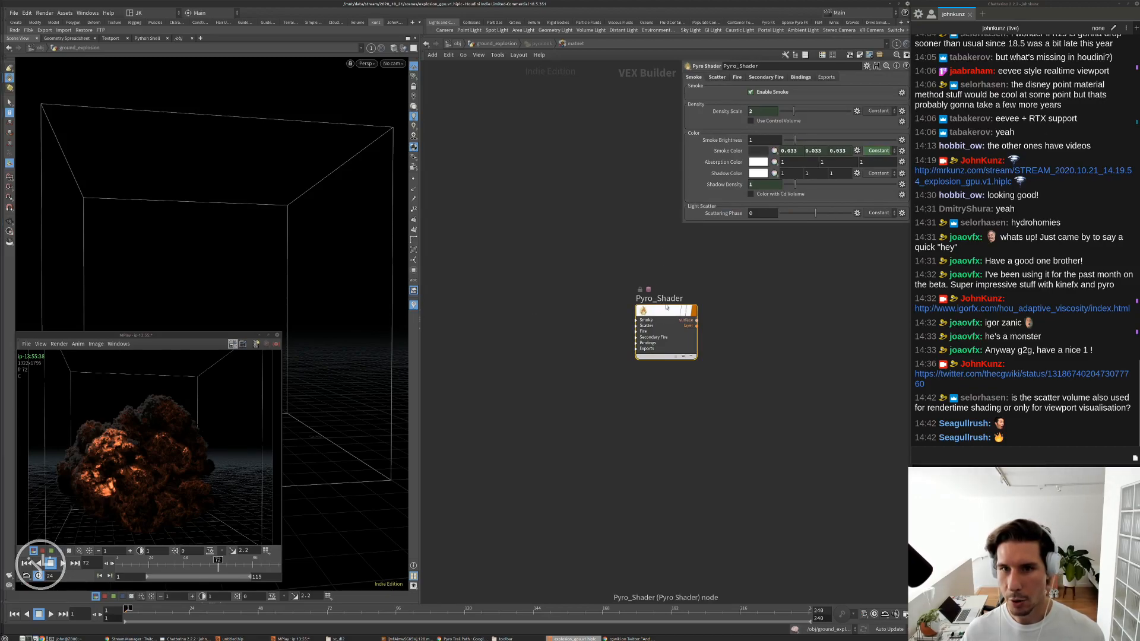
click(718, 77)
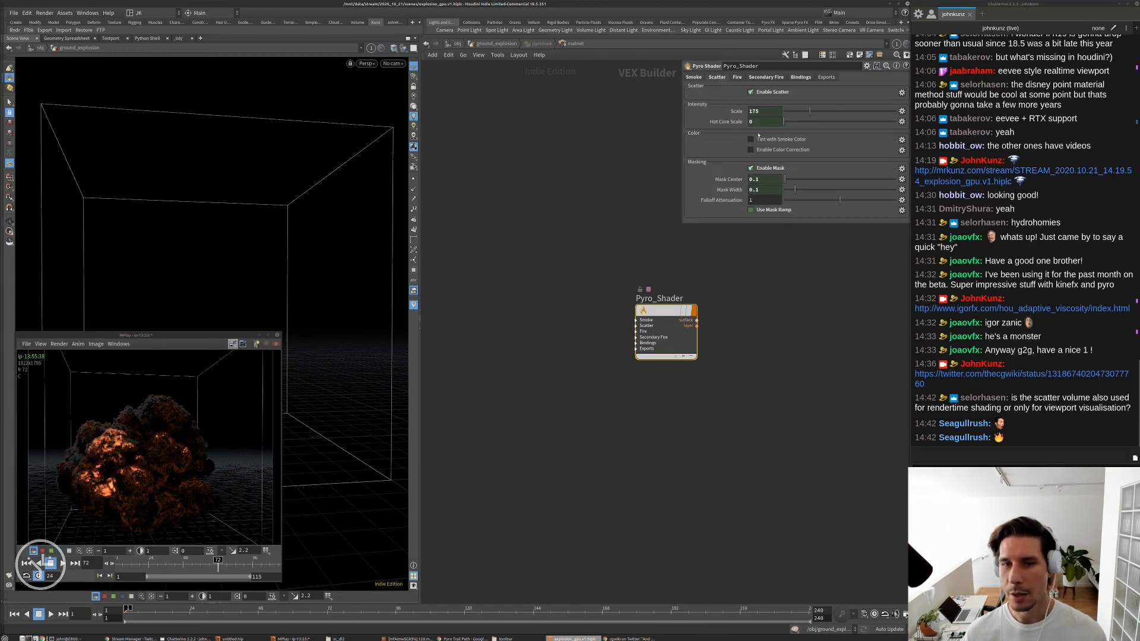
- Resize the parameter pane beside the Pyro_Shader node and open the shader's operator type properties
middle_drag(741, 318, 708, 300)
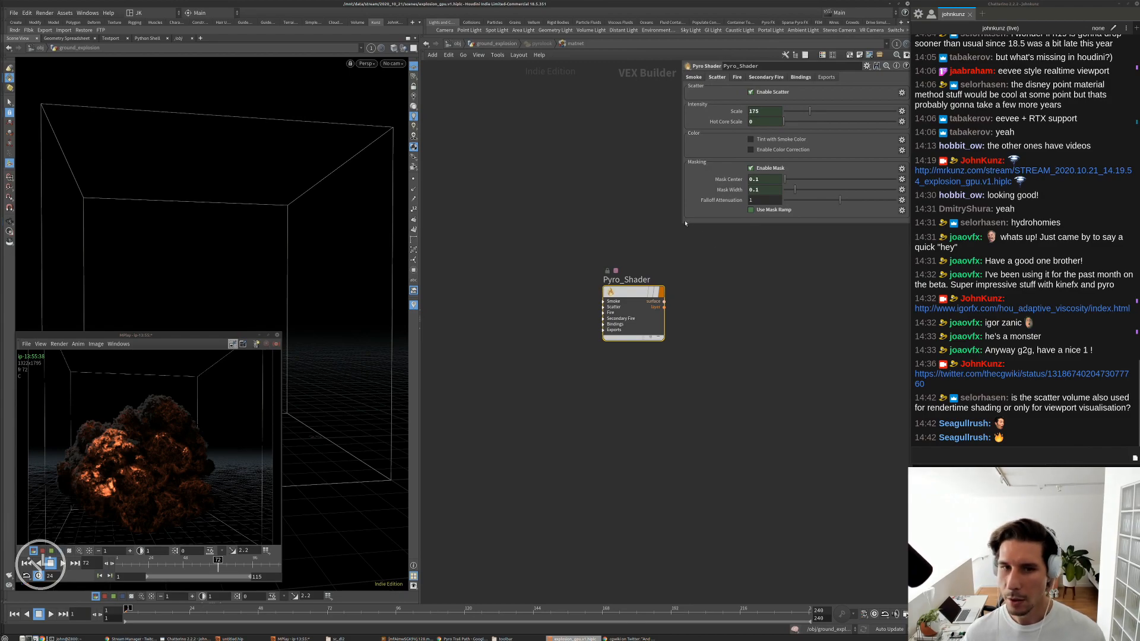
drag(680, 224, 704, 303)
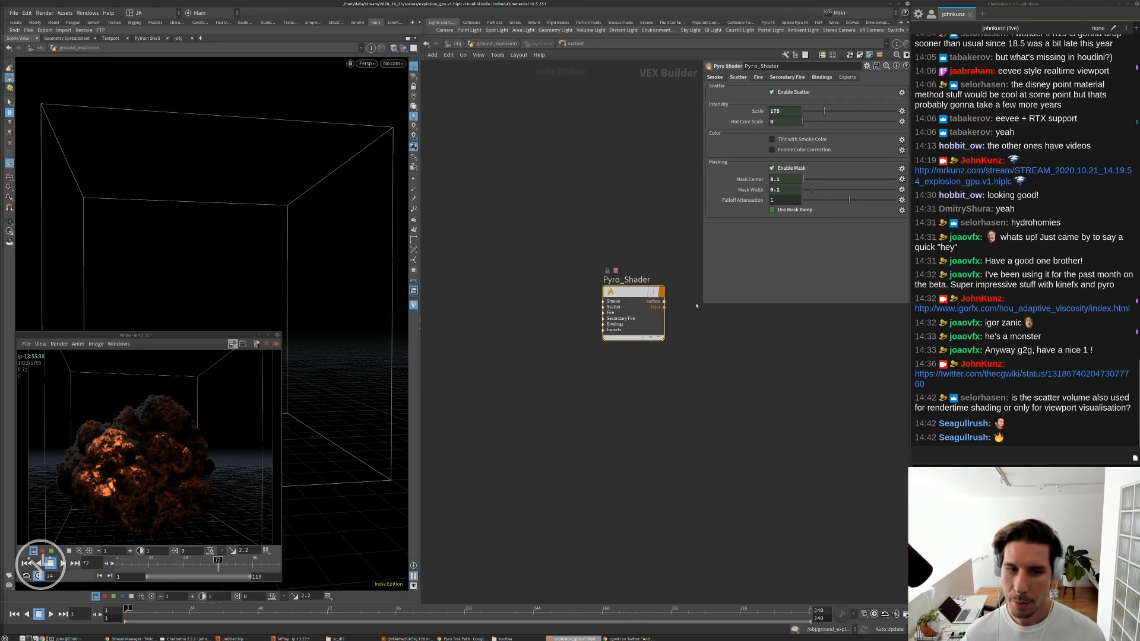
double_click(628, 295)
click(575, 43)
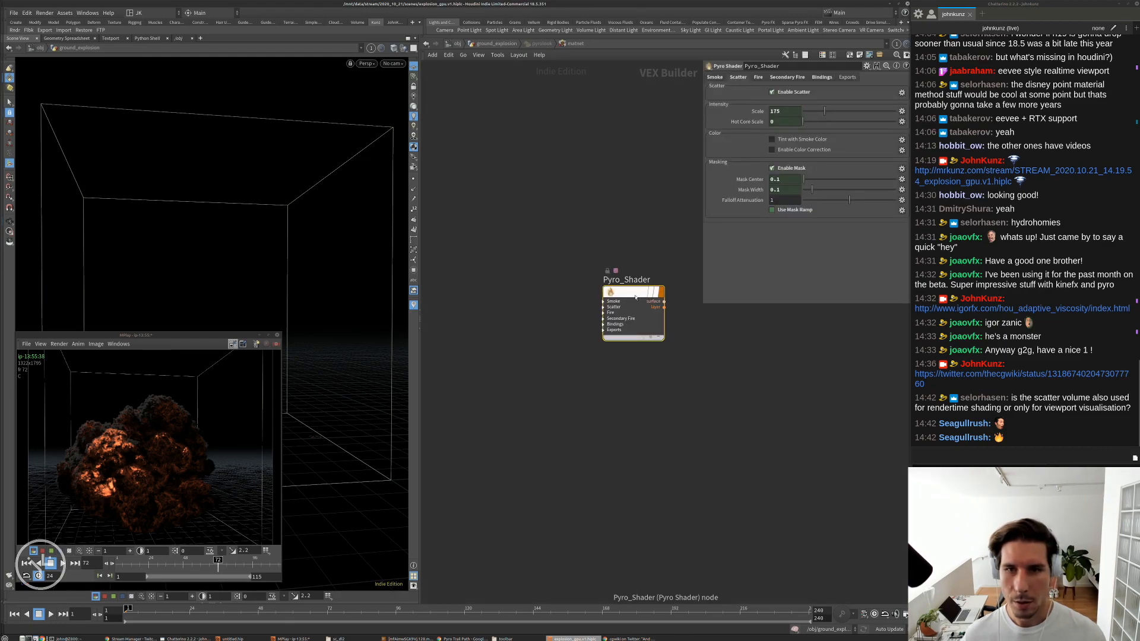
right_click(636, 297)
click(649, 438)
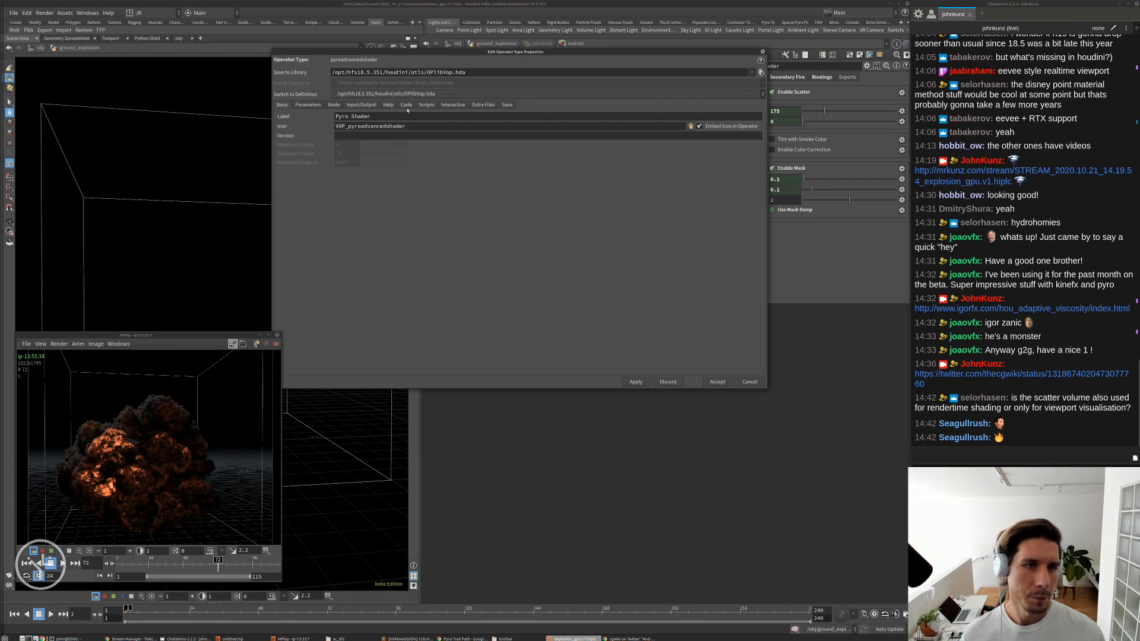
- Inspect the VEX surface code in the Pyro Shader's type properties and close them without changes
click(407, 105)
drag(754, 146, 753, 251)
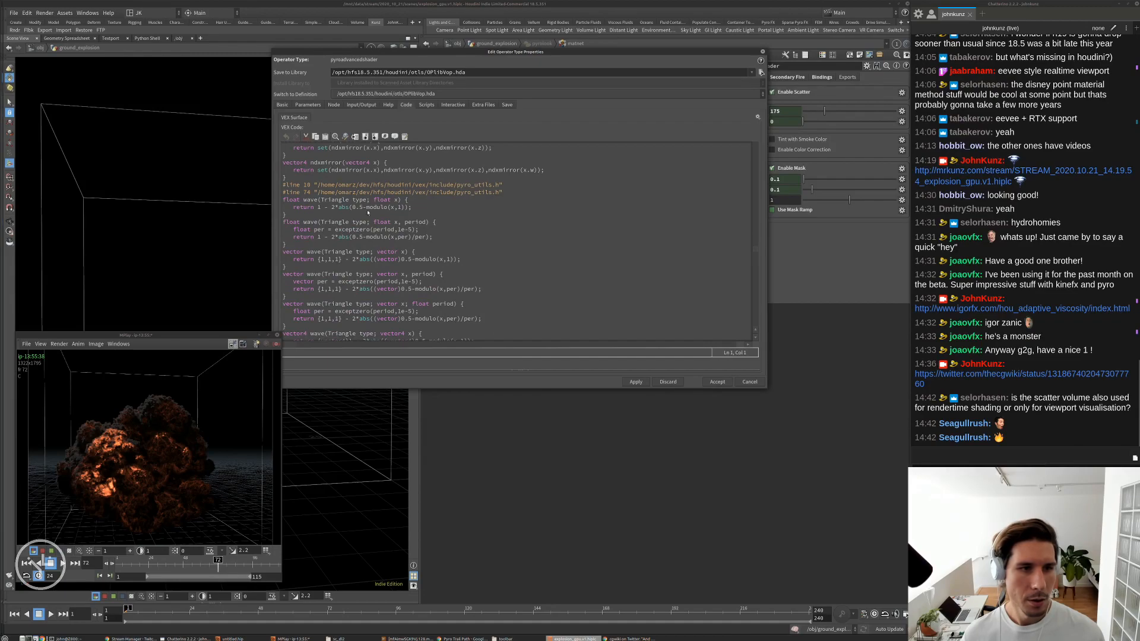
click(750, 382)
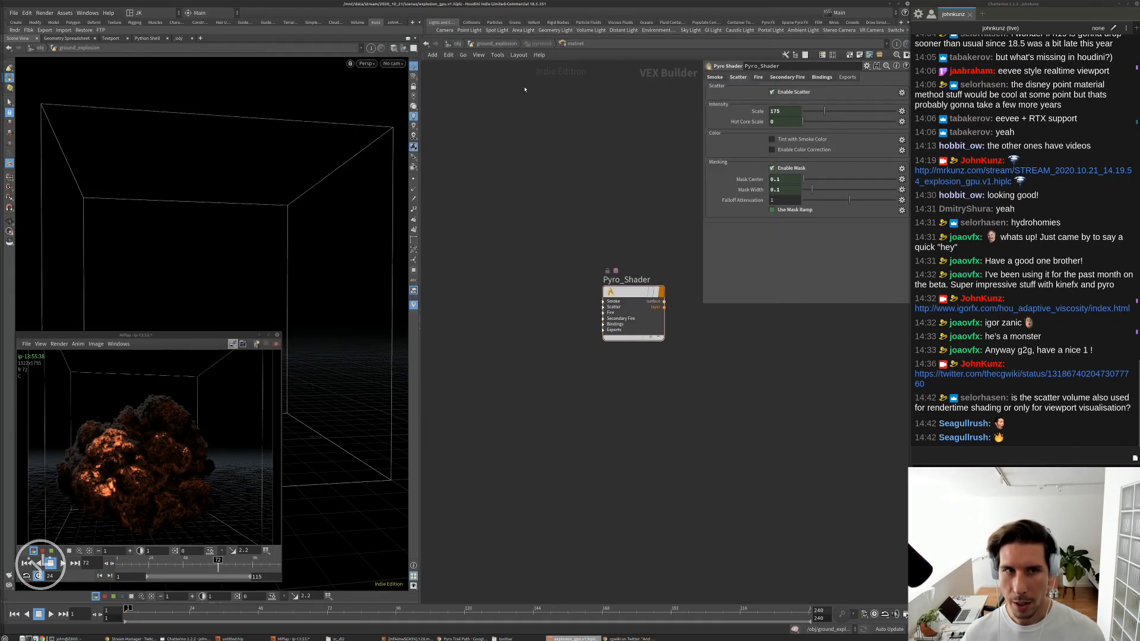
- Return to the ground_explosion network and examine pyrolook's Scatter settings, Quick Setups and Initialize presets
click(496, 44)
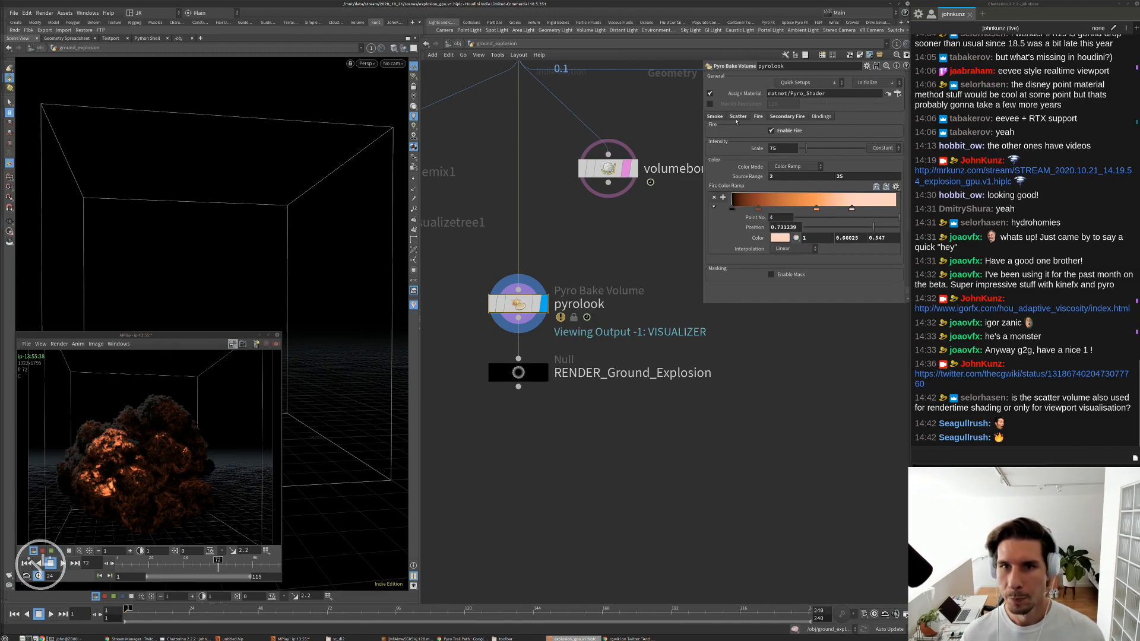
click(738, 117)
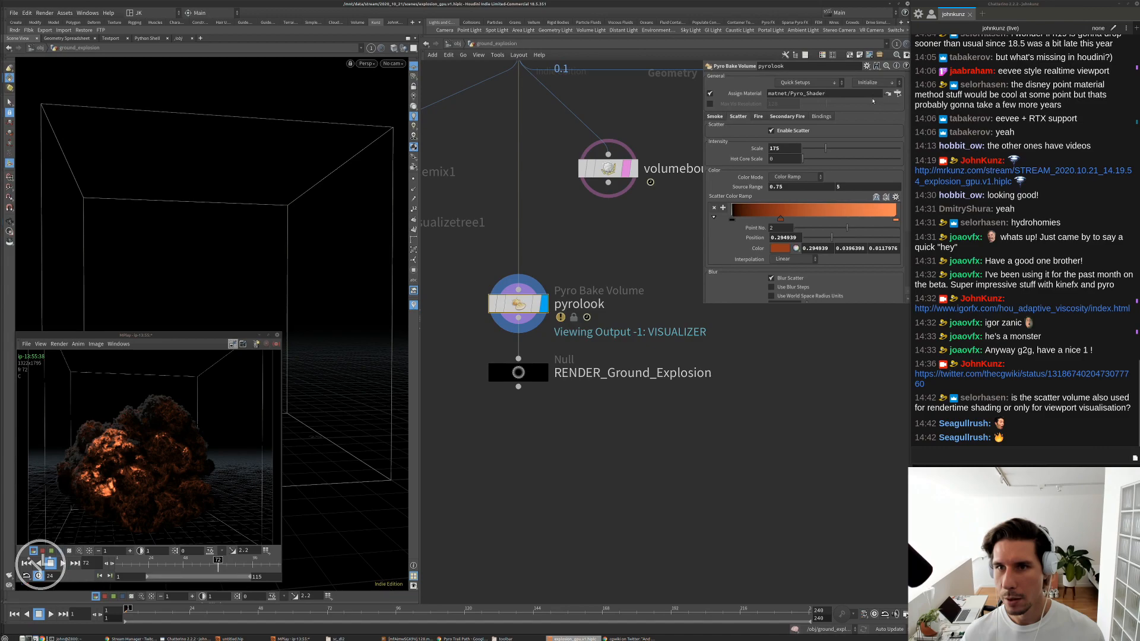
click(807, 82)
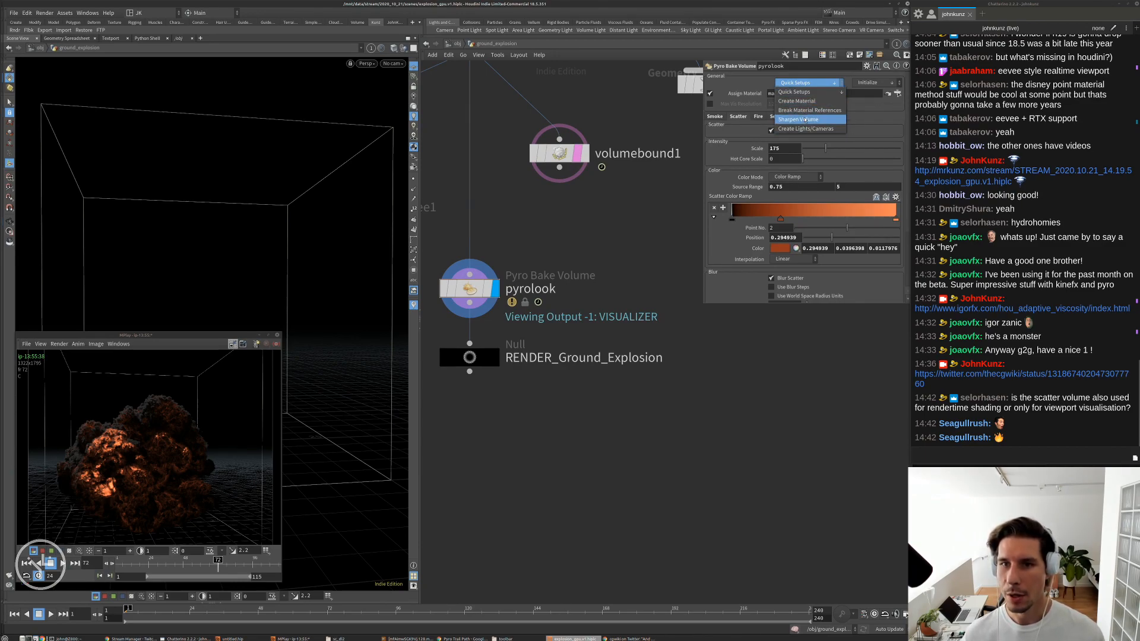
click(791, 359)
click(807, 83)
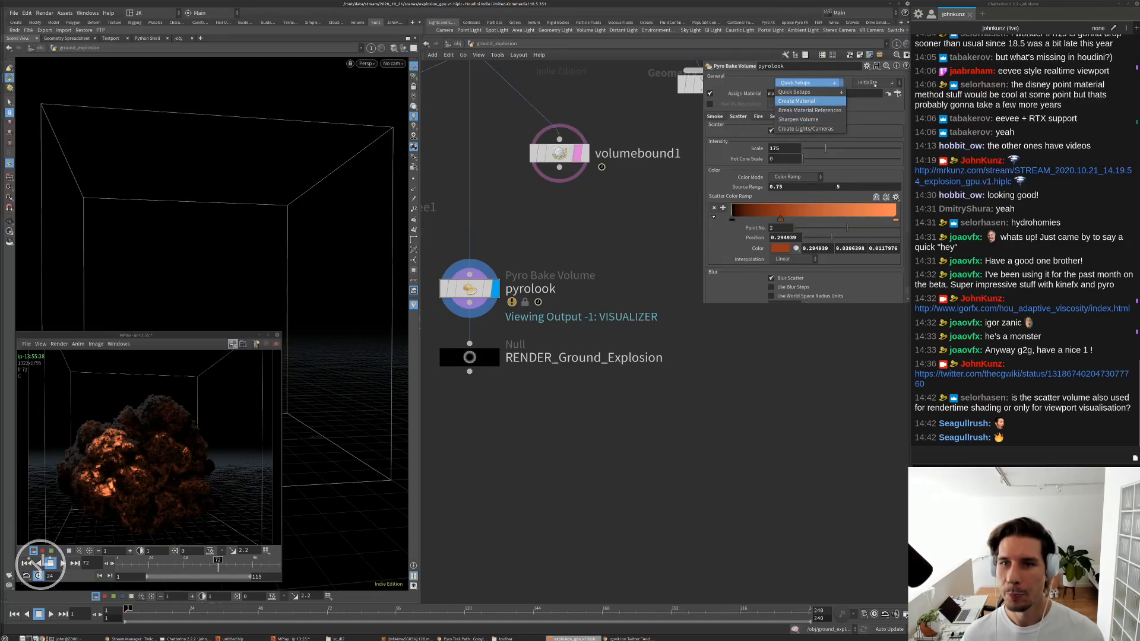
click(867, 84)
click(869, 83)
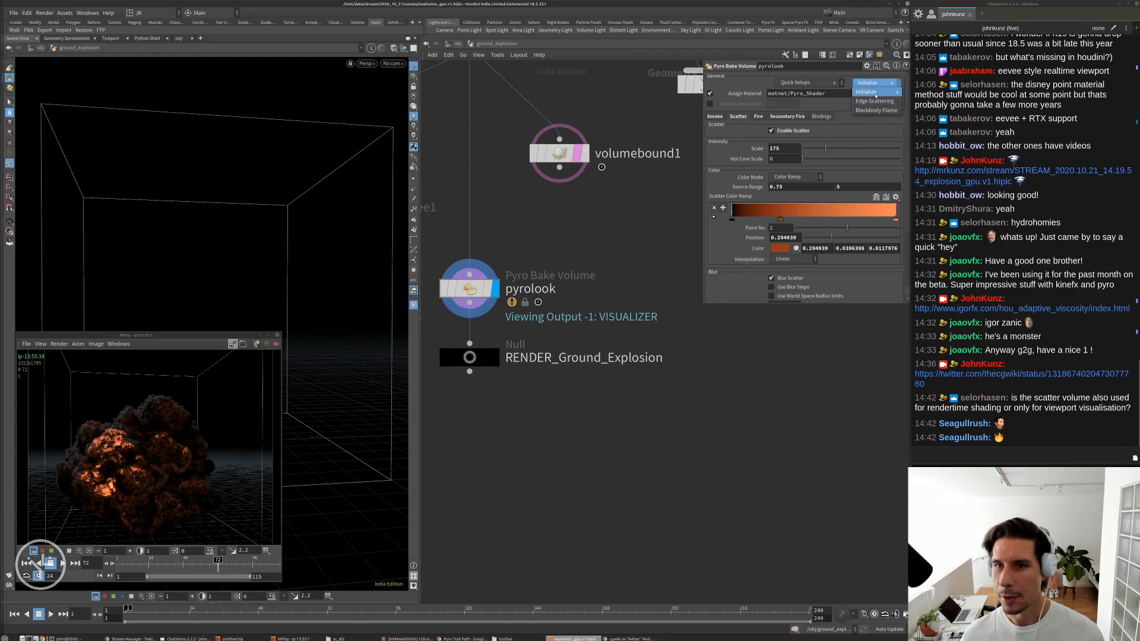
click(826, 360)
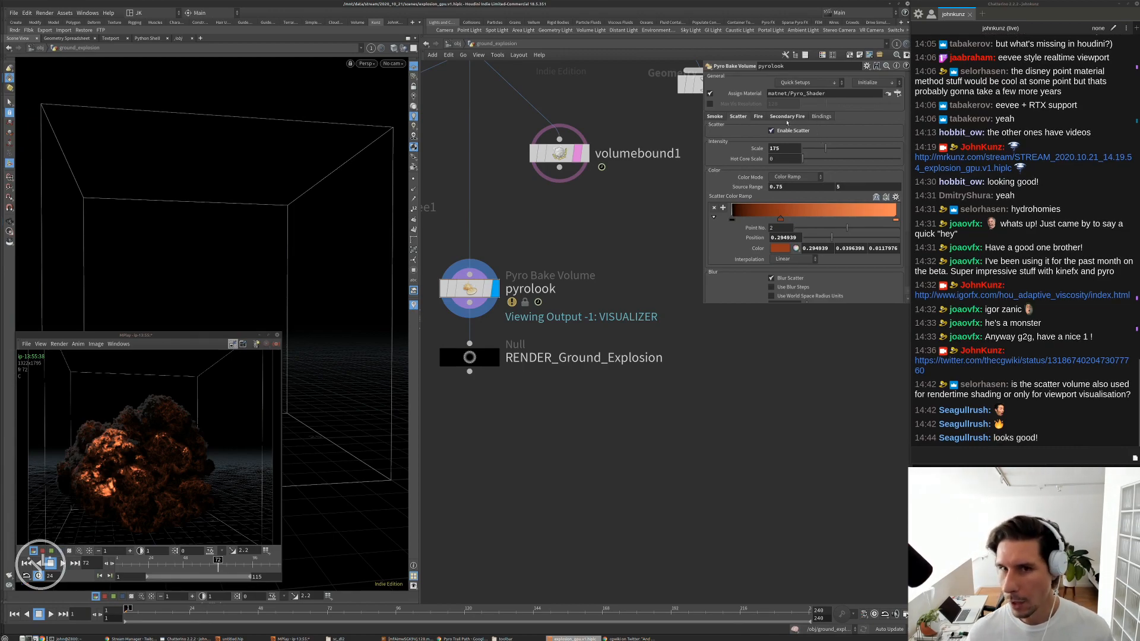
- Enable Bake Emission Volume in pyrolook's bindings and move the RENDER_Ground_Explosion null further below pyrolook
click(715, 117)
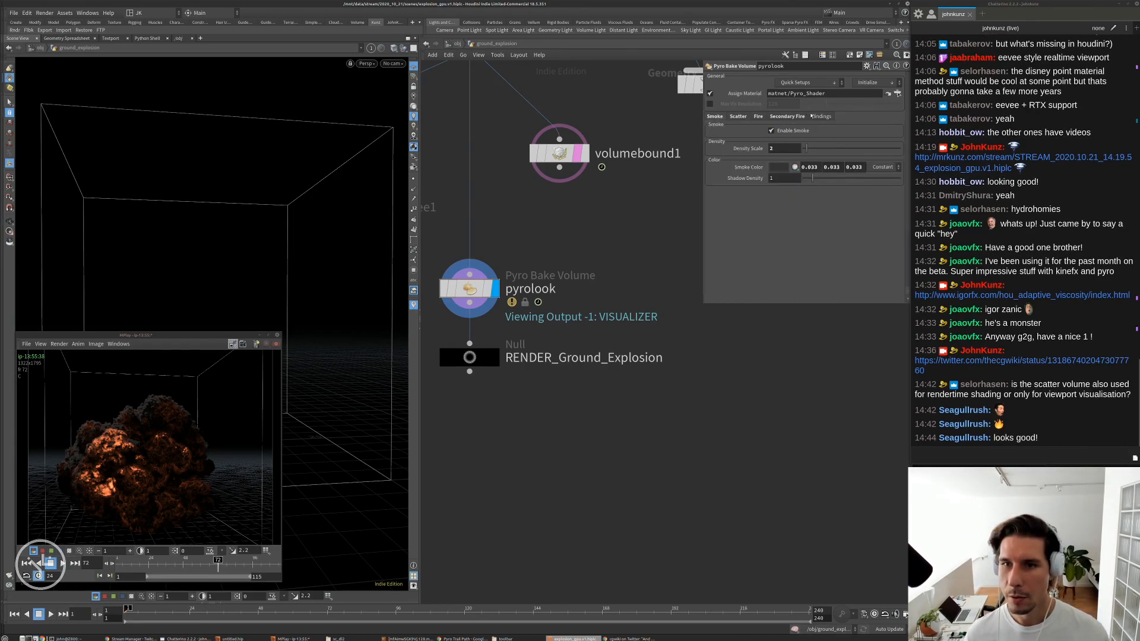
click(819, 117)
click(802, 117)
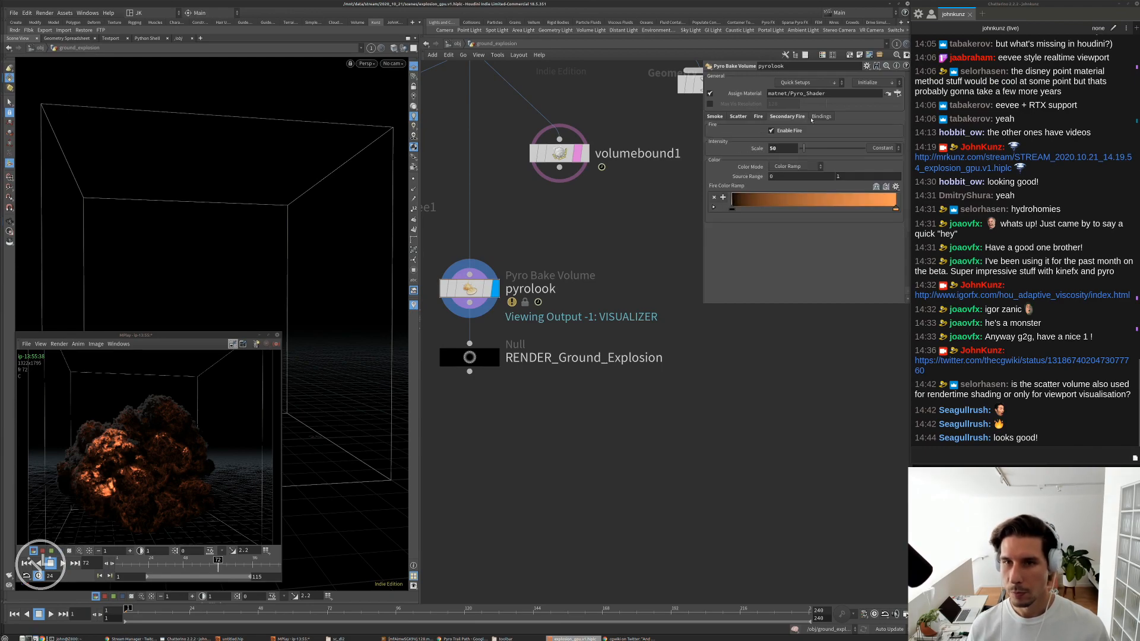
click(815, 118)
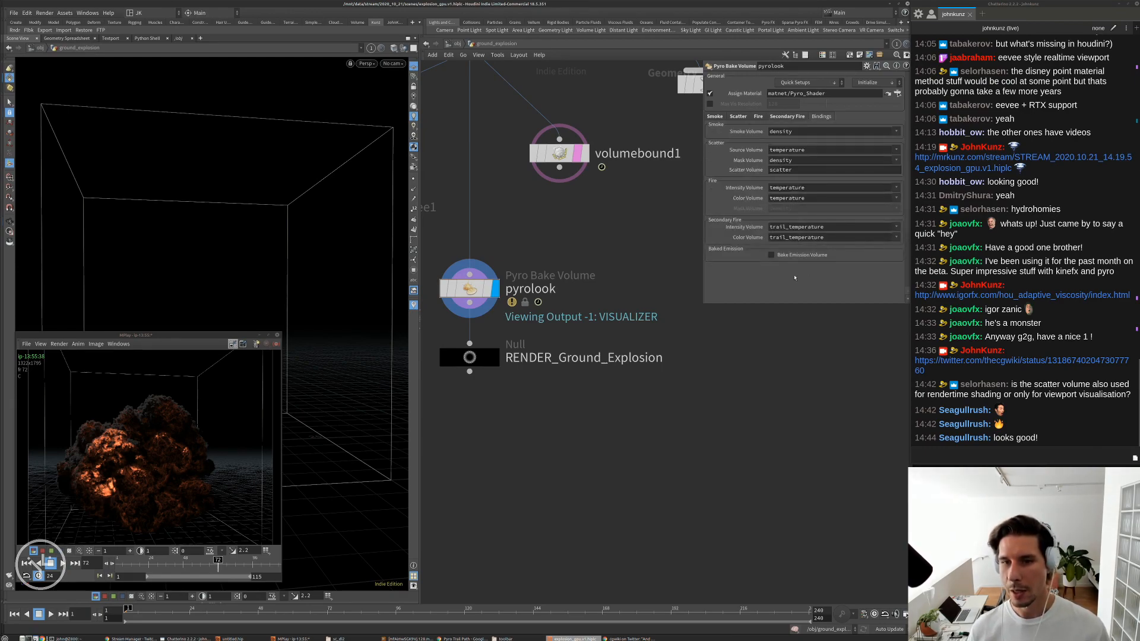
scroll(732, 336, down, 3)
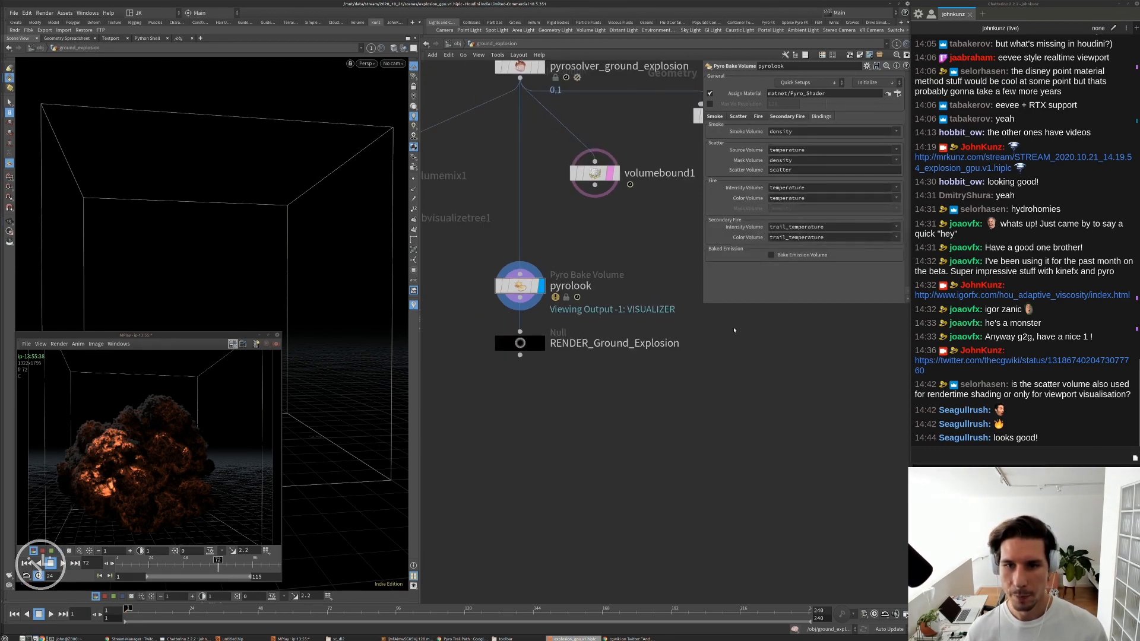
middle_drag(734, 330, 767, 320)
drag(547, 341, 547, 416)
click(799, 255)
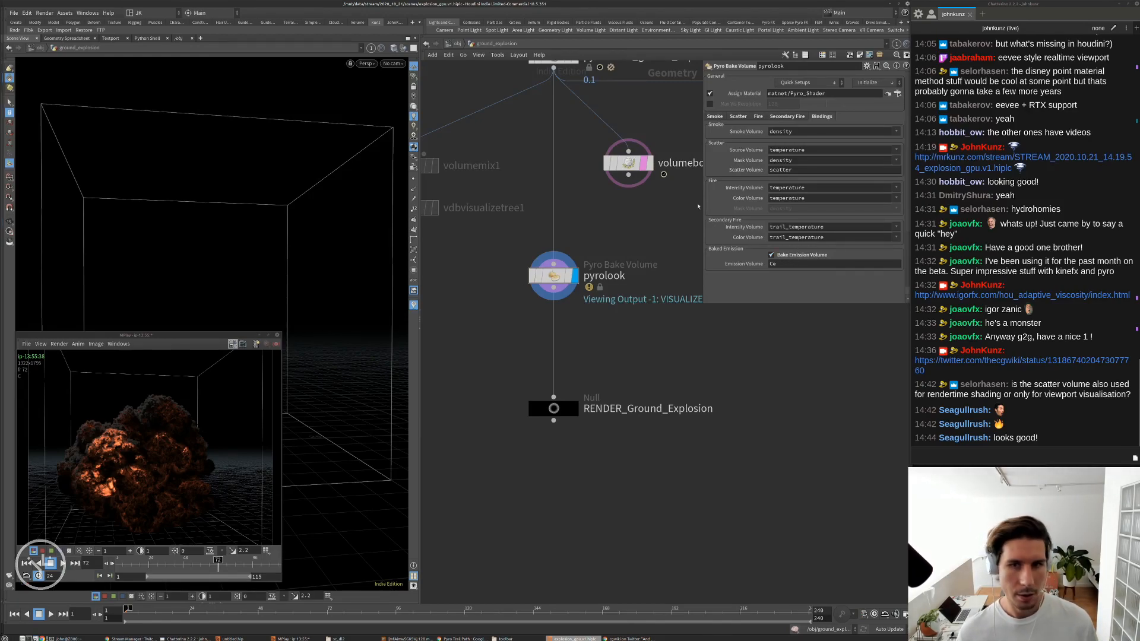
double_click(770, 264)
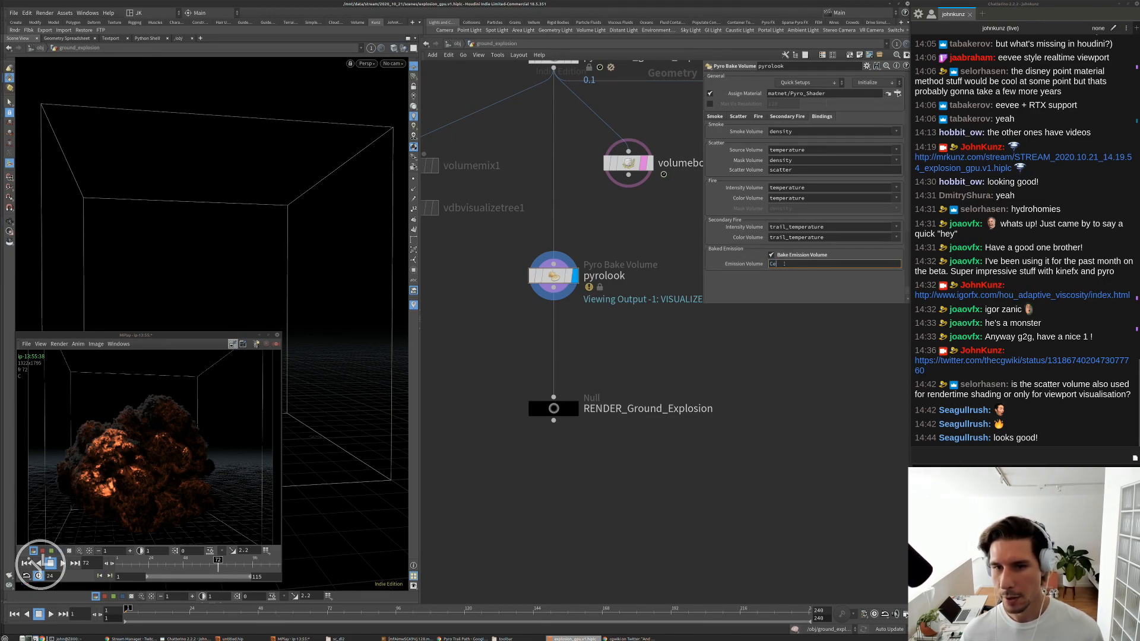
- Review pyrolook's Scatter settings, including blur and masking, and its Fire settings, and return to the bindings
click(738, 116)
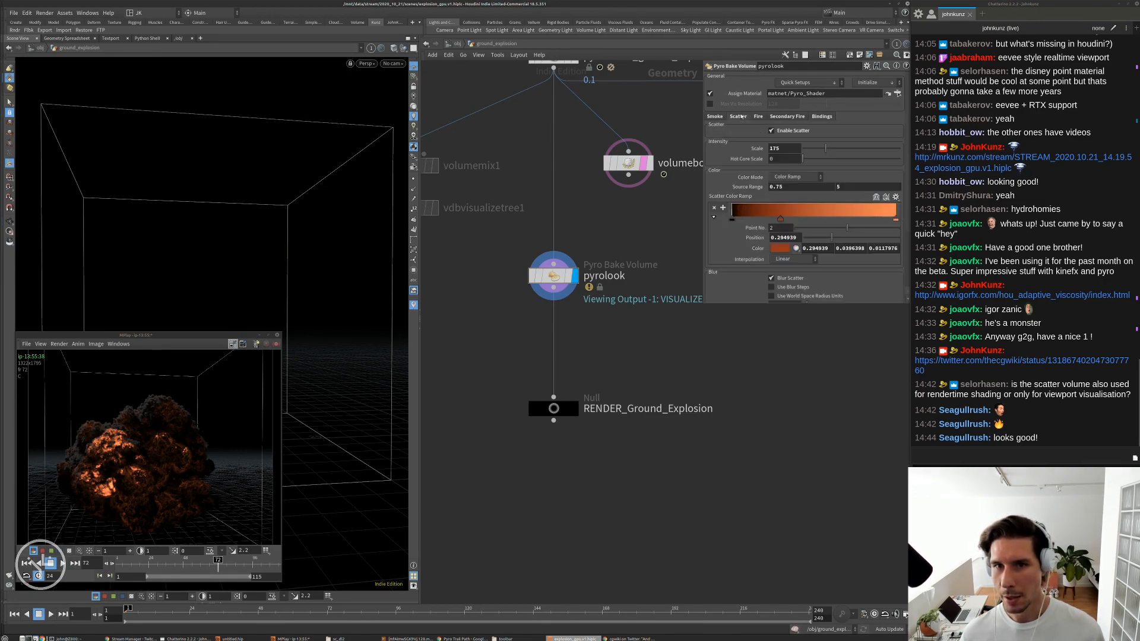
scroll(819, 159, down, 3)
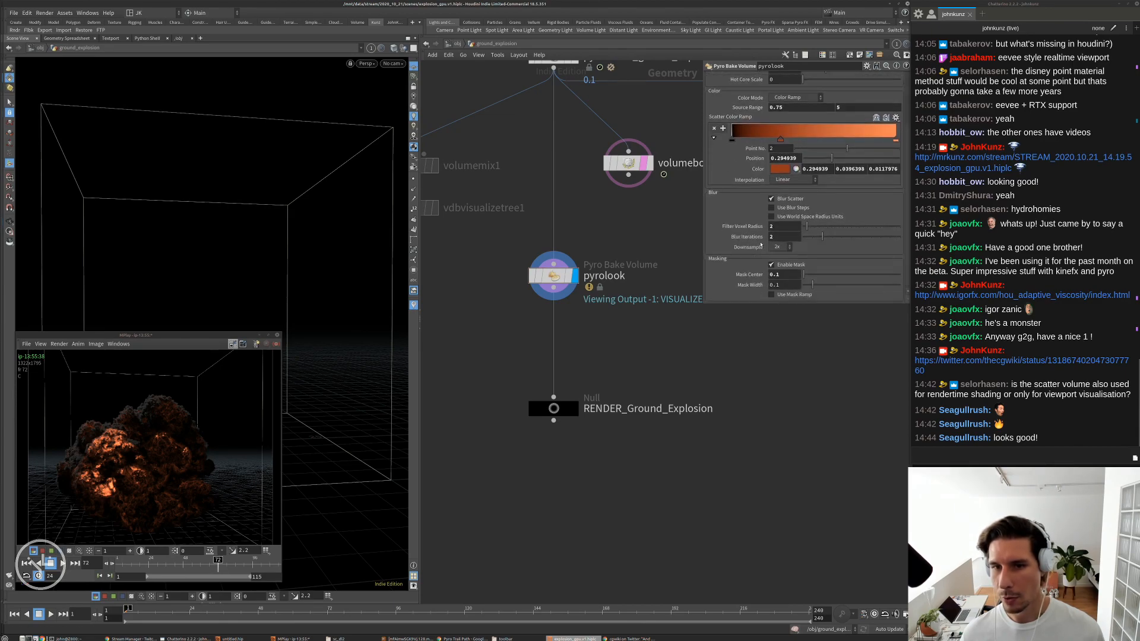
scroll(820, 158, up, 3)
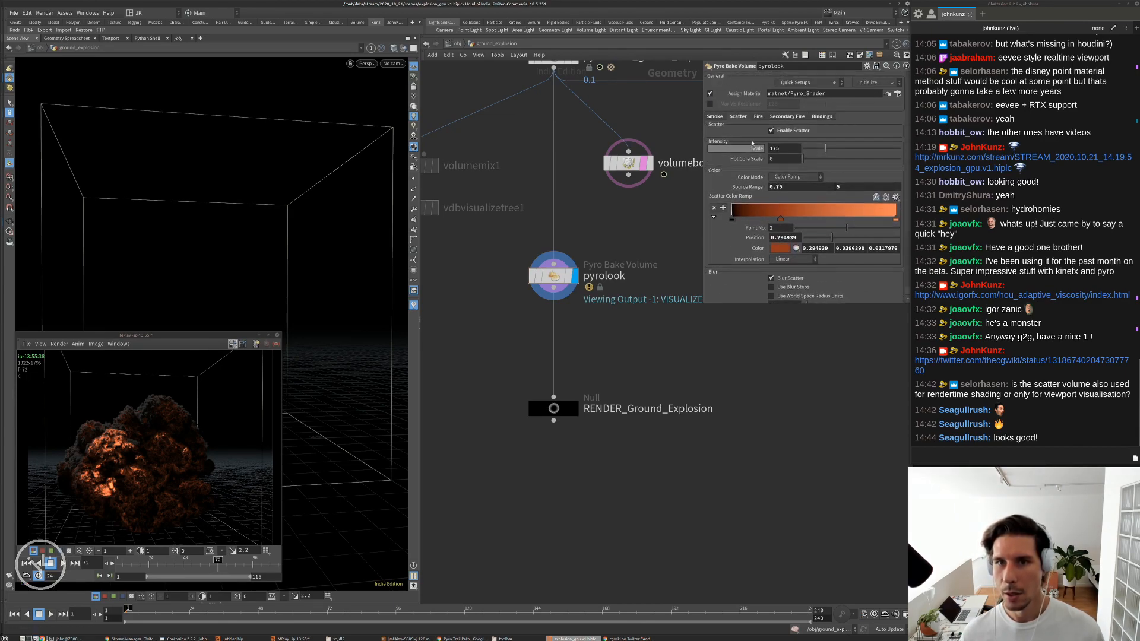
click(758, 117)
click(811, 117)
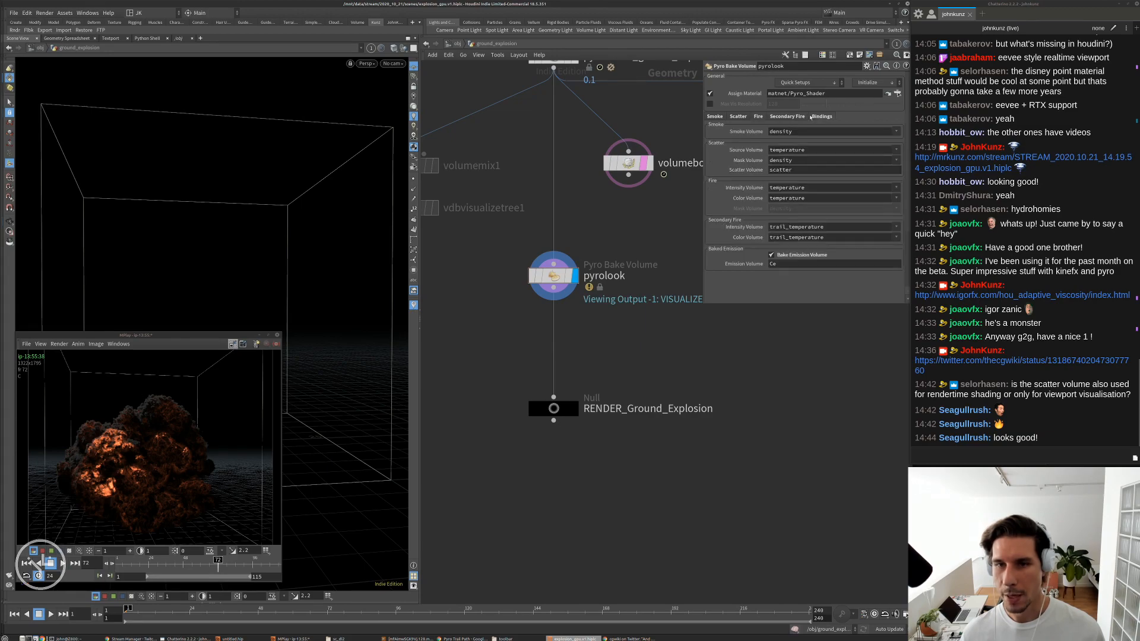
- Add a Material Network beside the RENDER_Ground_Explosion null and go inside it
key(Tab)
text(mat)
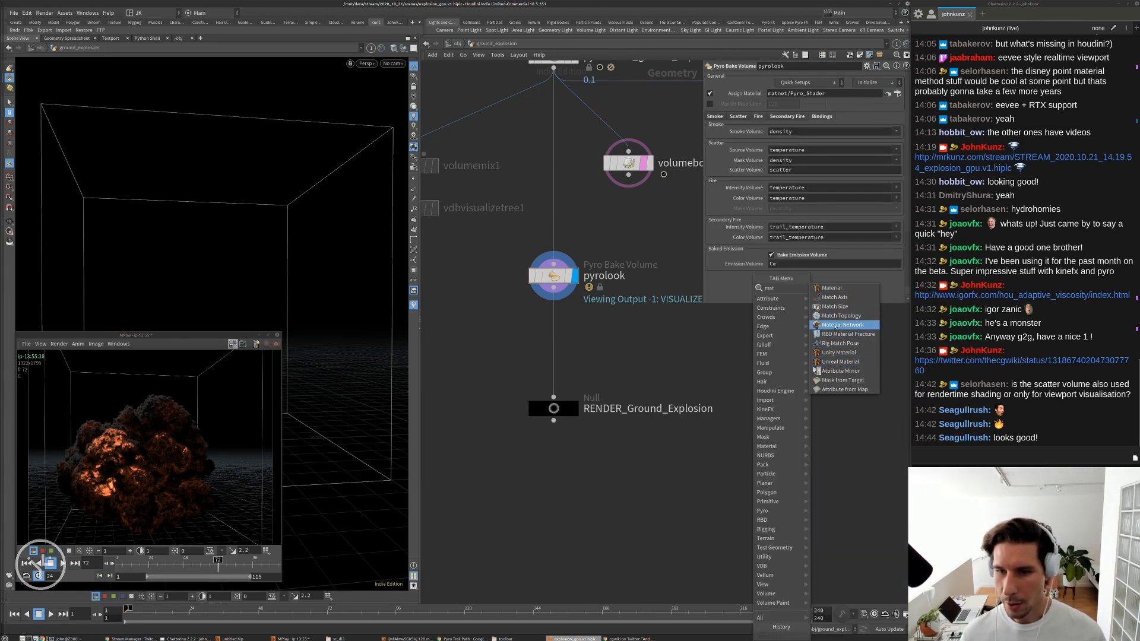
click(843, 324)
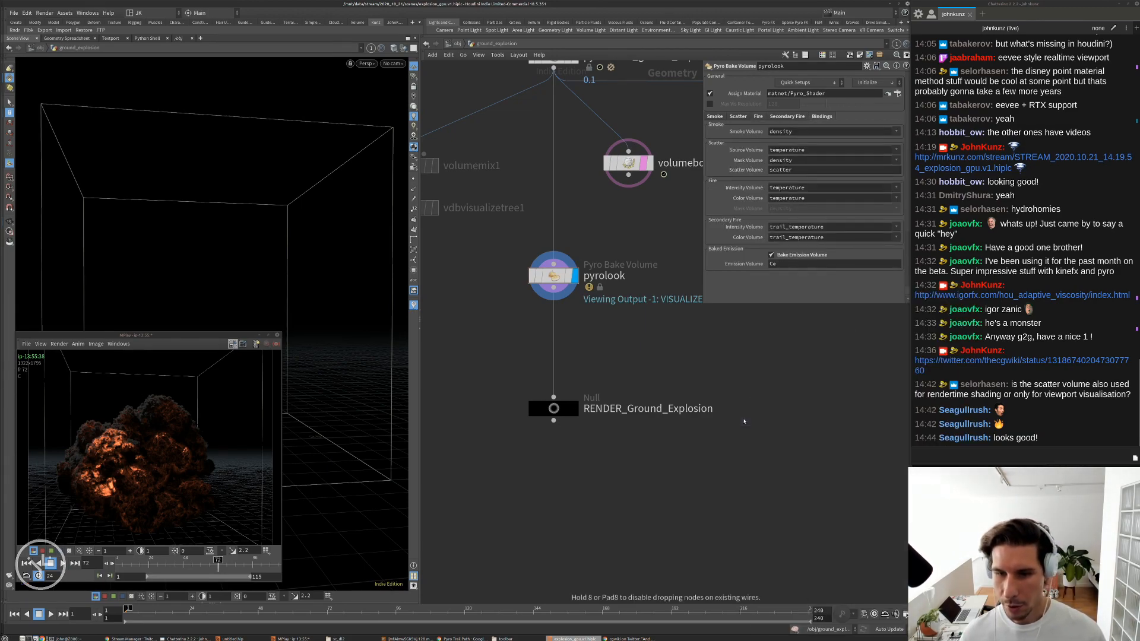
click(741, 415)
double_click(739, 414)
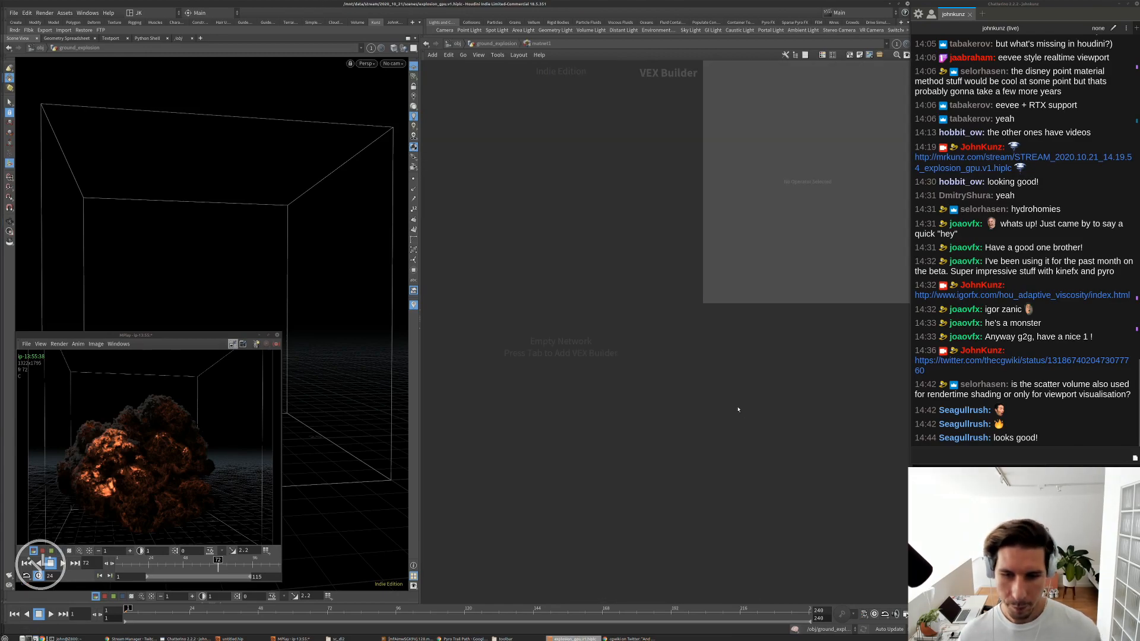
key(Tab)
text(pyro)
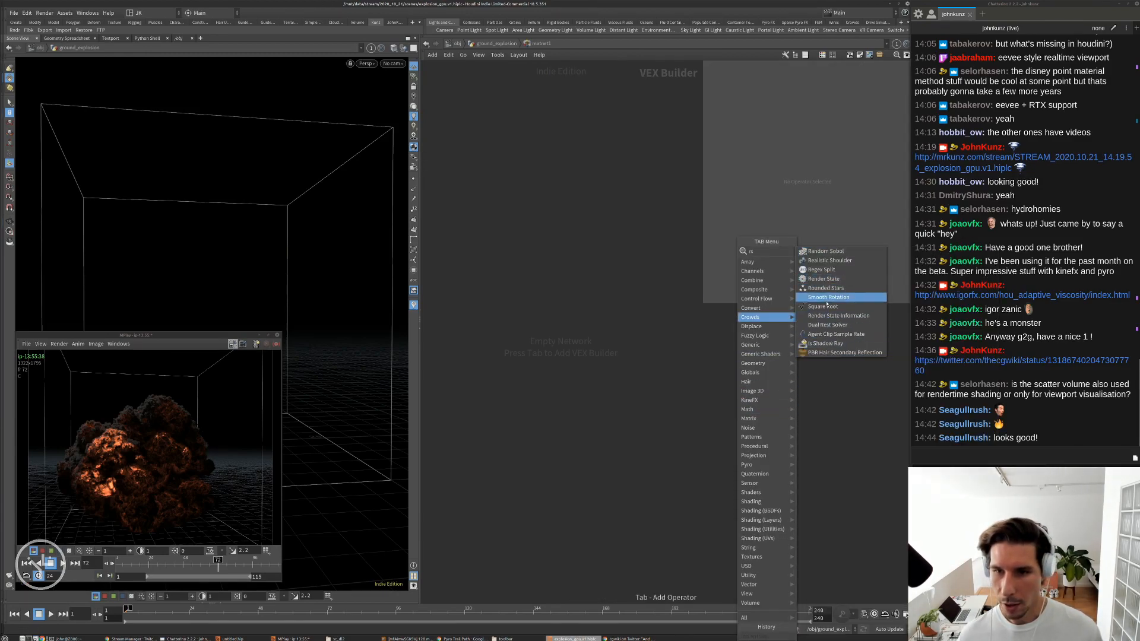
click(825, 335)
key(Tab)
click(562, 449)
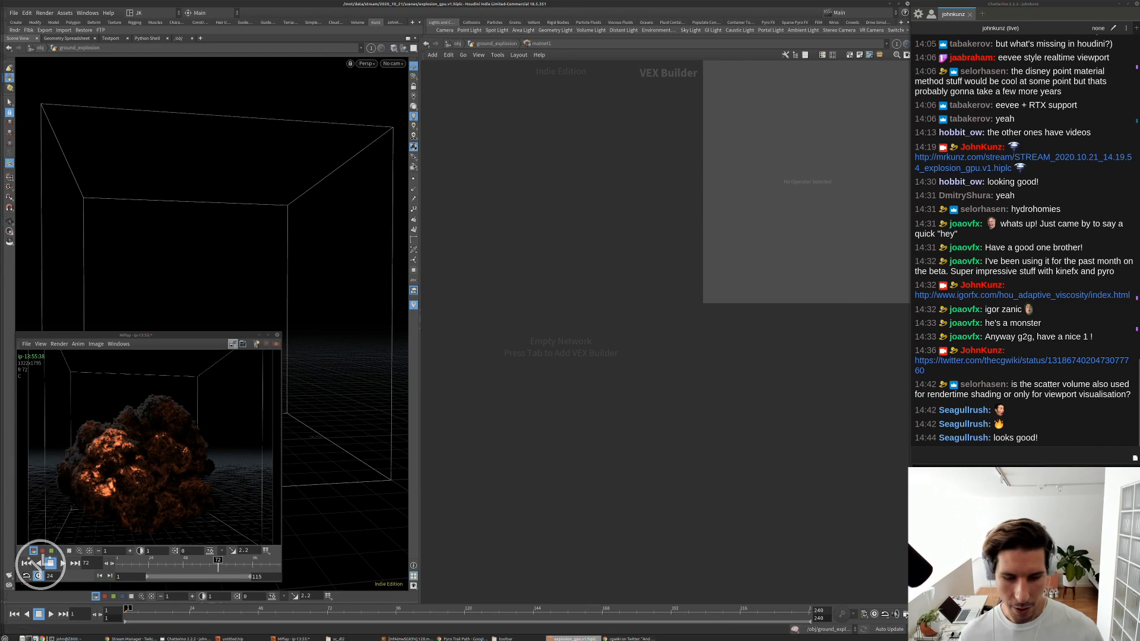
- Switch to the terminal and launch a second Houdini session with the houdinifx command
click(66, 639)
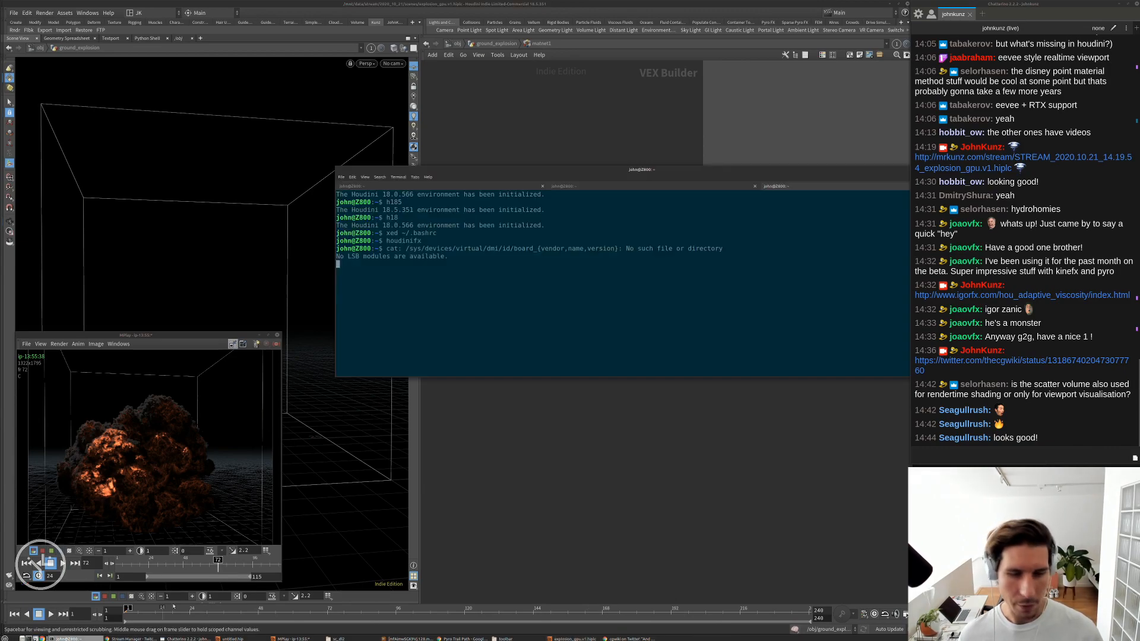
key(Return)
text(houdinifx)
key(Return)
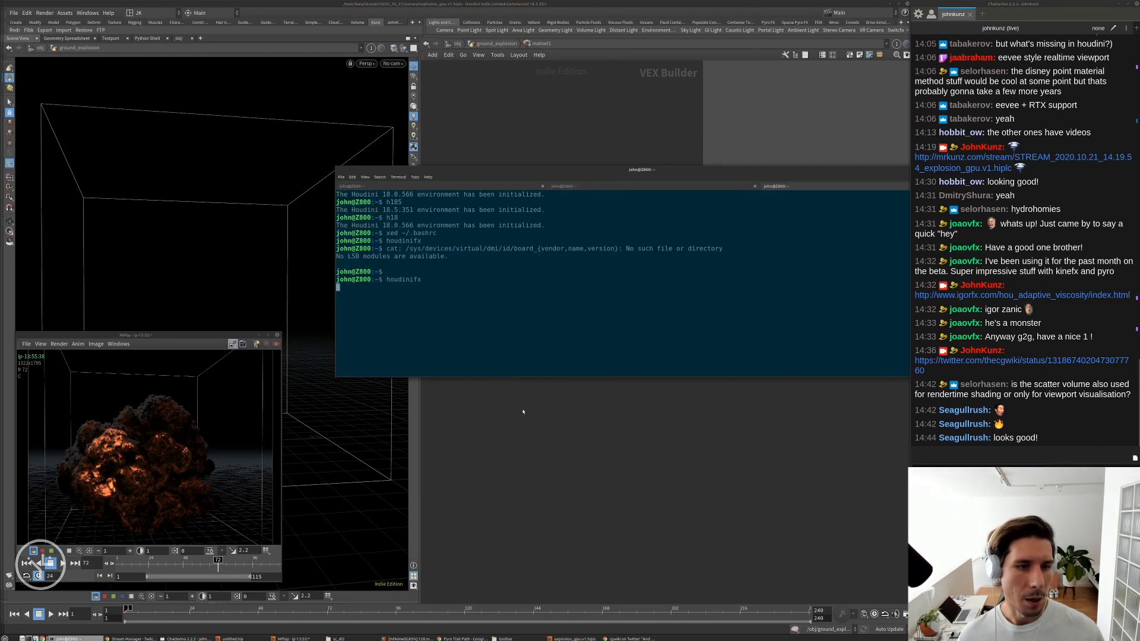
click(523, 411)
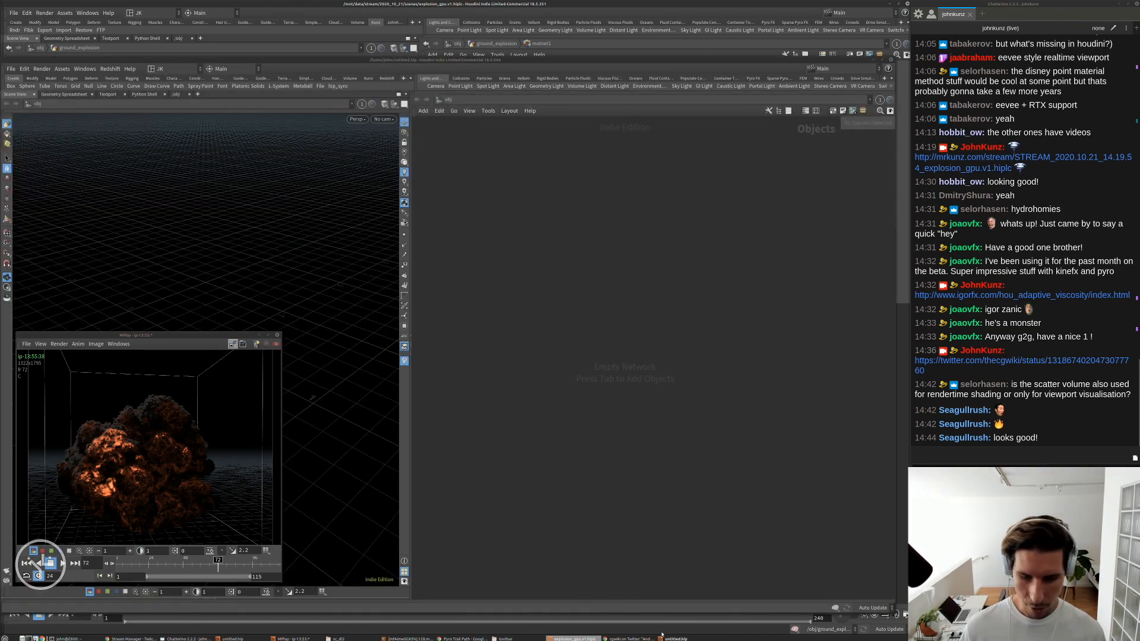
- Create a Material Network at object level in the new Houdini session and go inside it
key(Tab)
text(mat)
click(658, 321)
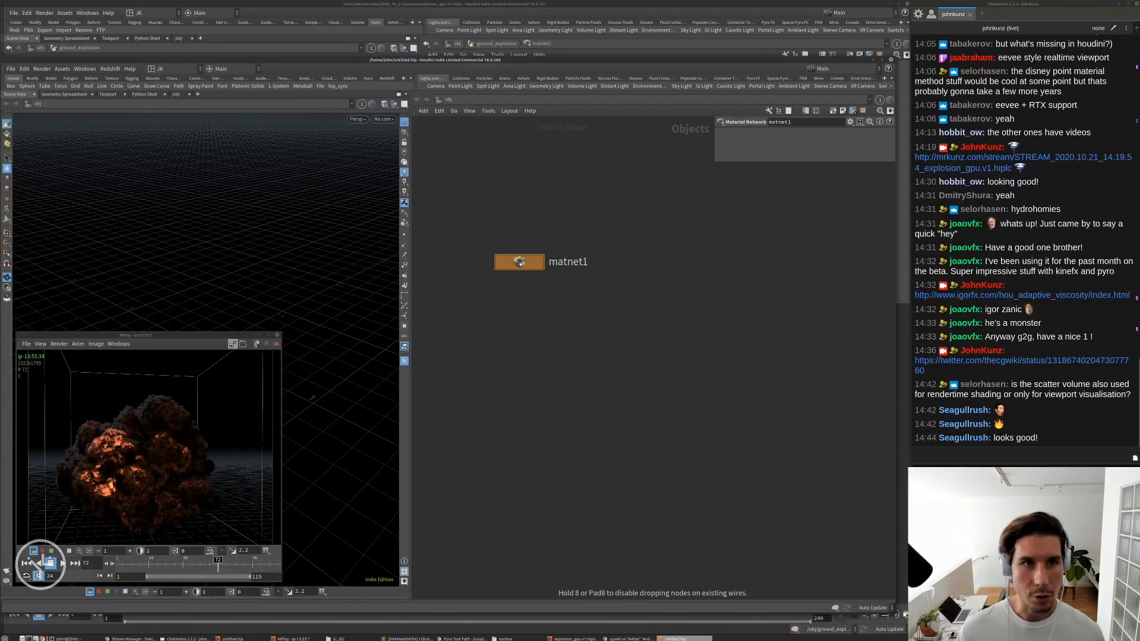
double_click(517, 262)
key(Tab)
text(re)
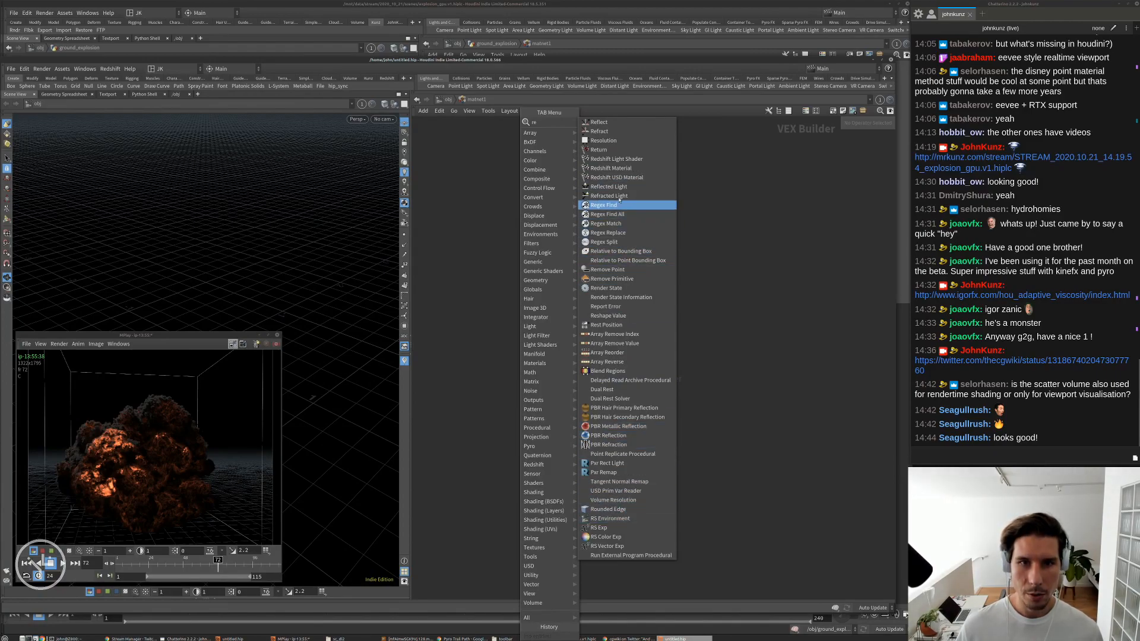
key(Escape)
- Add an RS Material Builder to the empty material network
key(Tab)
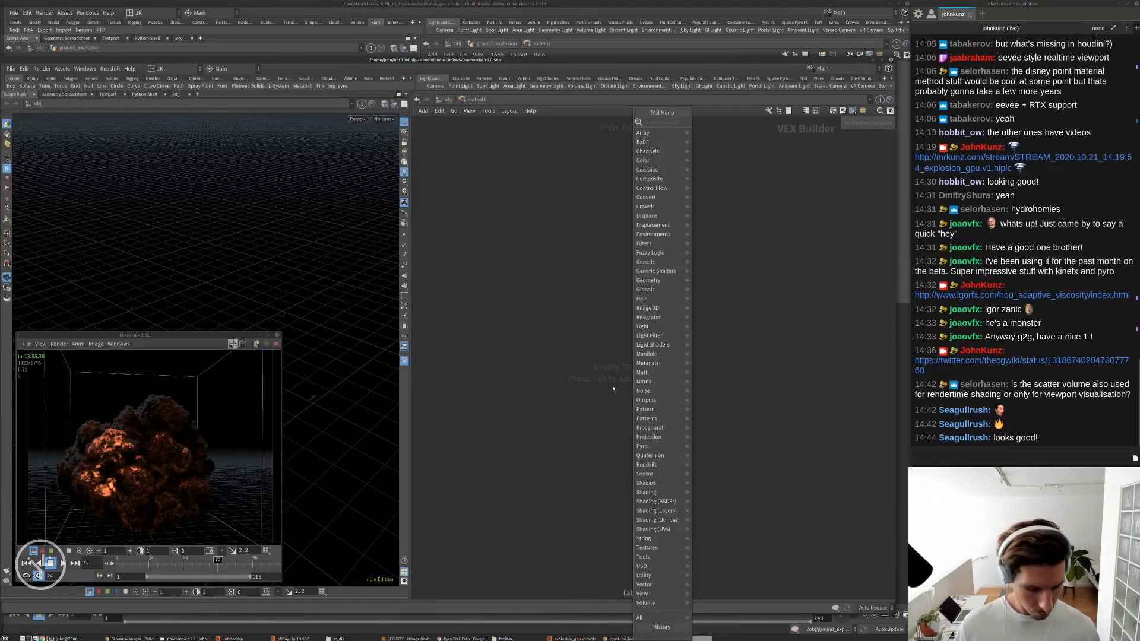
mouse_move(661, 270)
click(725, 187)
click(669, 289)
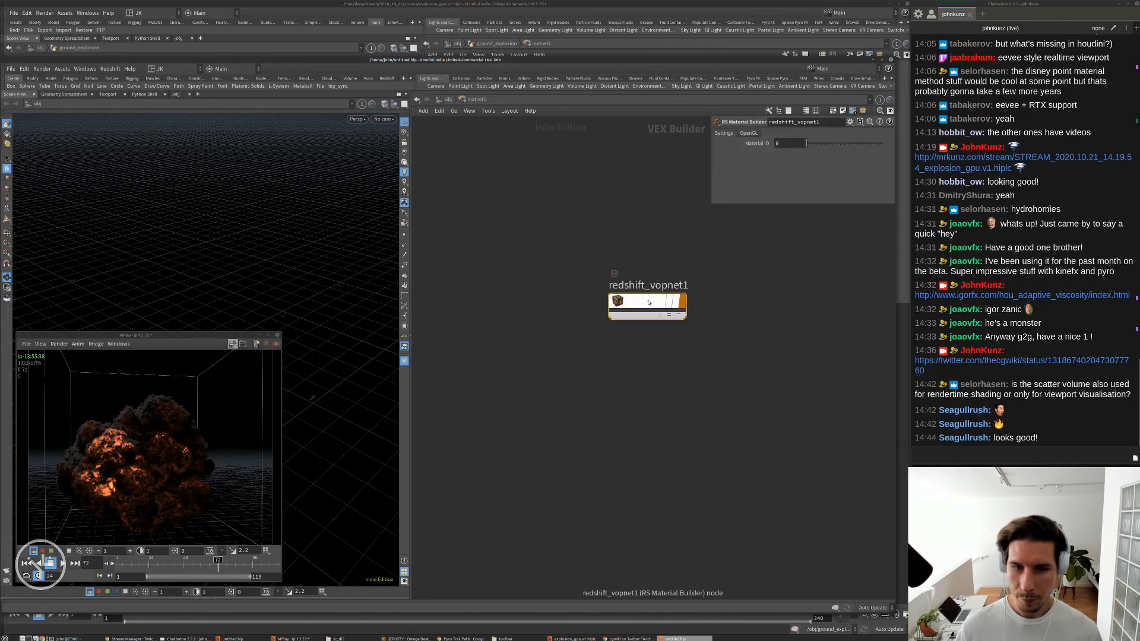
- Go inside the Redshift material builder and place an RS Volume node below Material1
key(Return)
key(Tab)
text(vol)
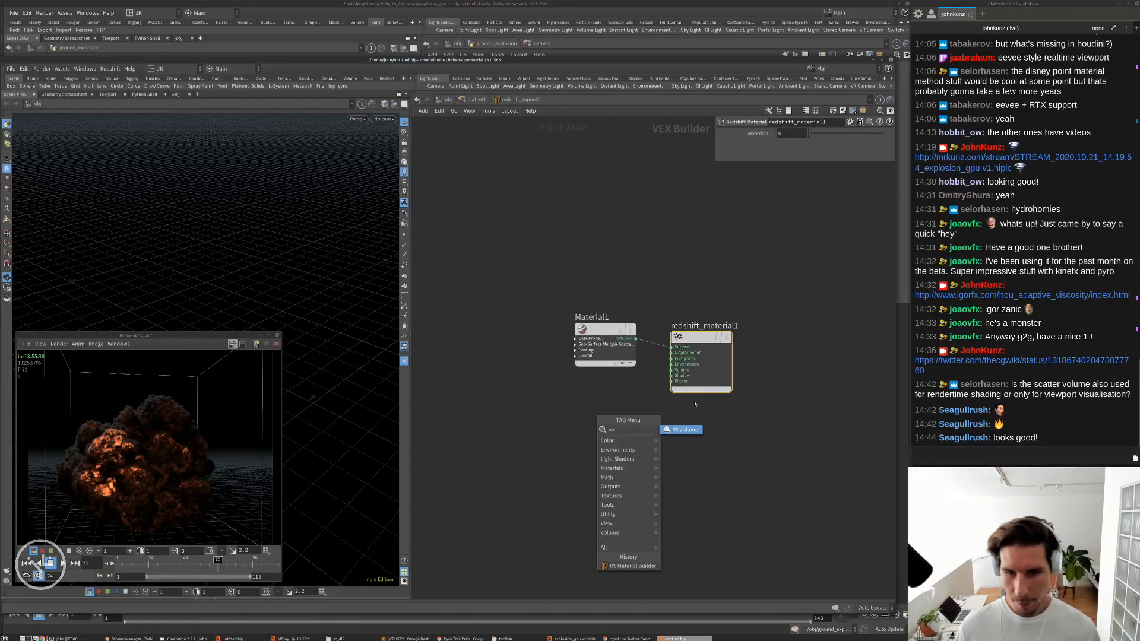
click(682, 429)
click(625, 442)
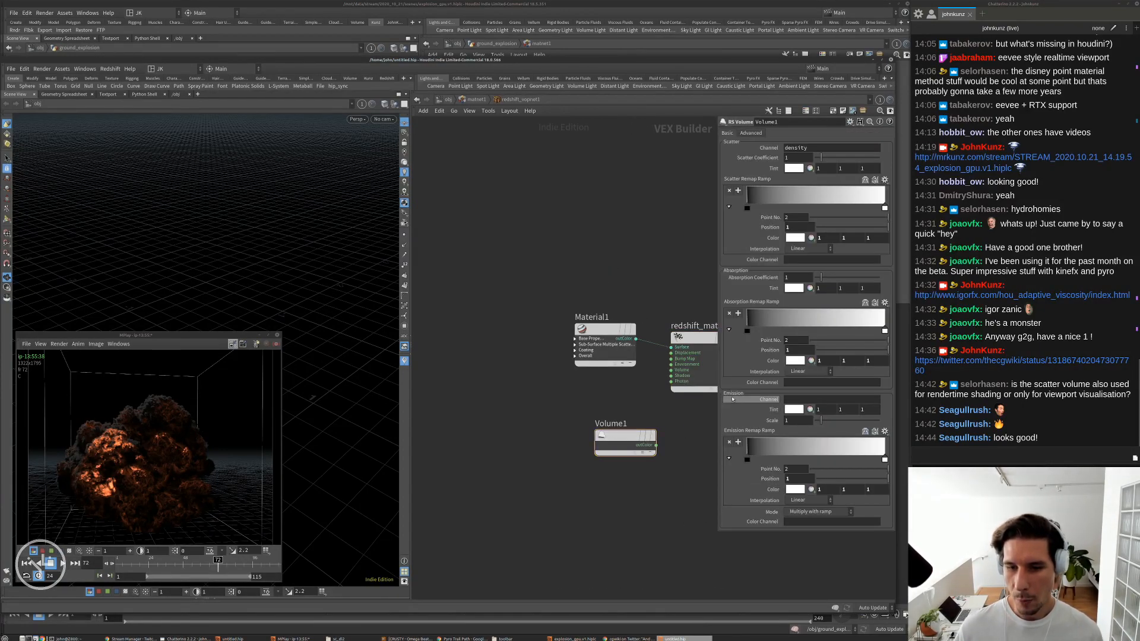
- Set the RS Volume node's emission channel to Ce and switch back to the explosion scene
click(786, 399)
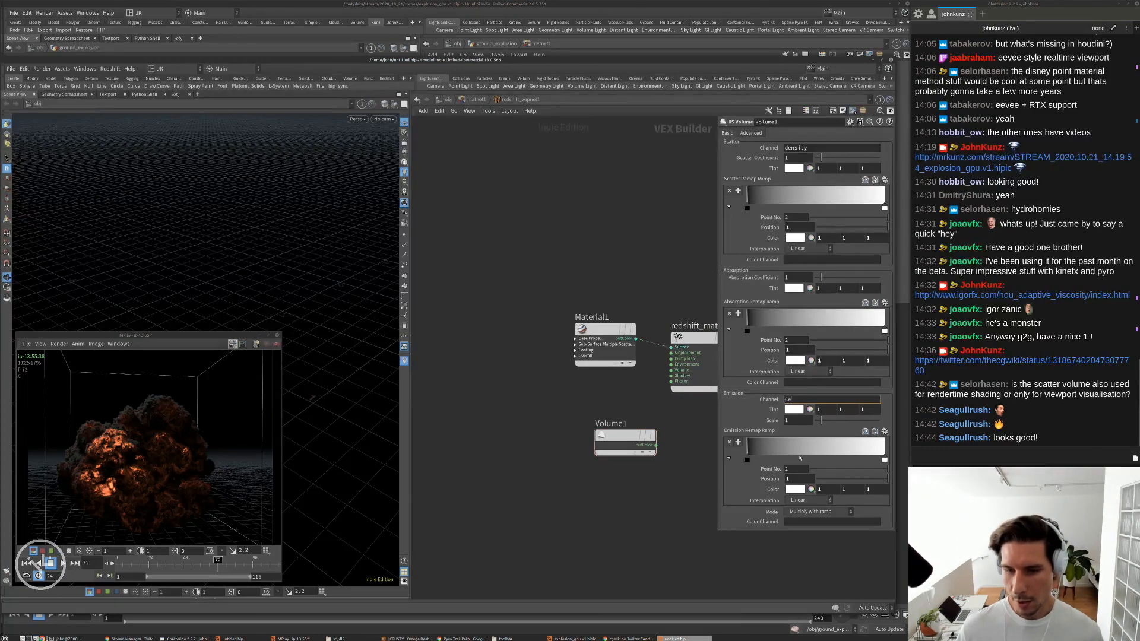
key(Return)
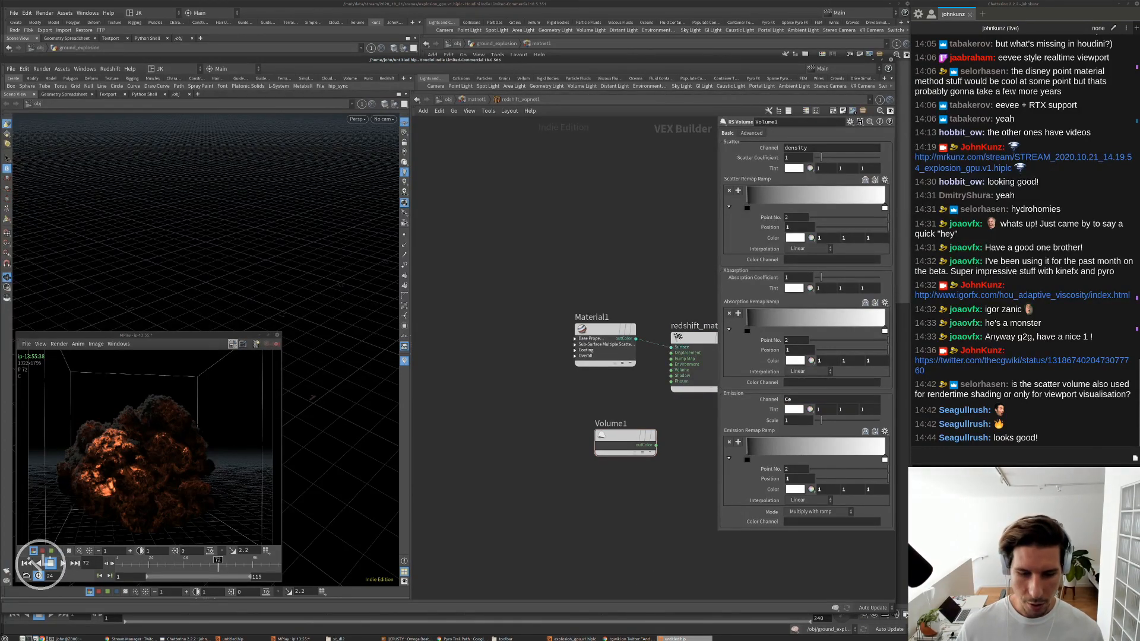
key(alt+Tab)
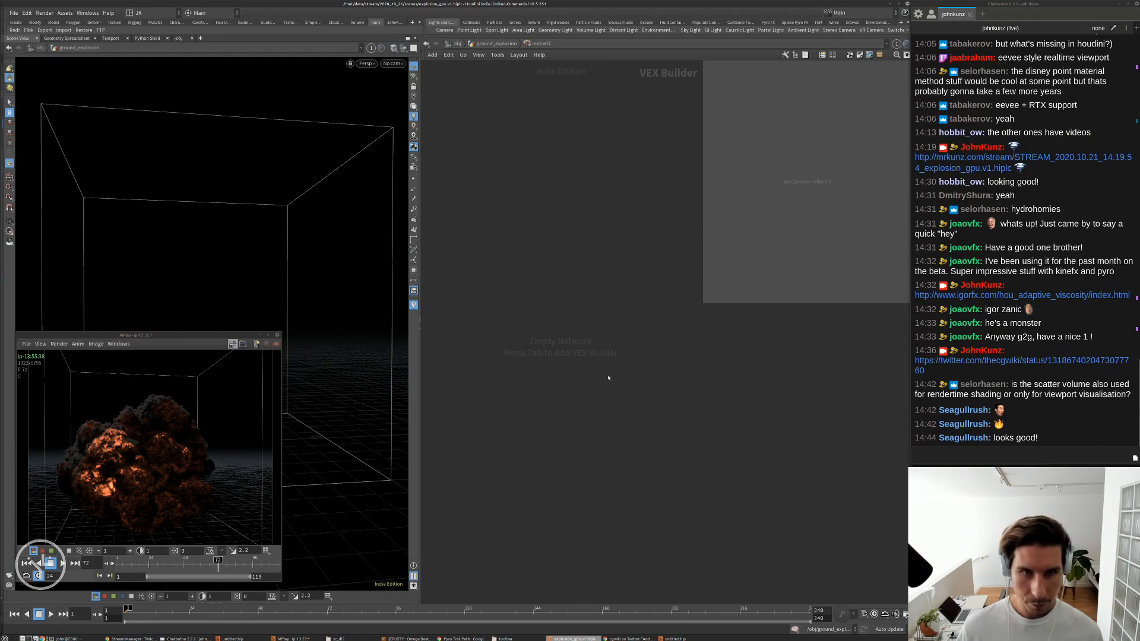
- Return to the ground_explosion network and turn off Bake Emission Volume on the pyrolook node
click(494, 44)
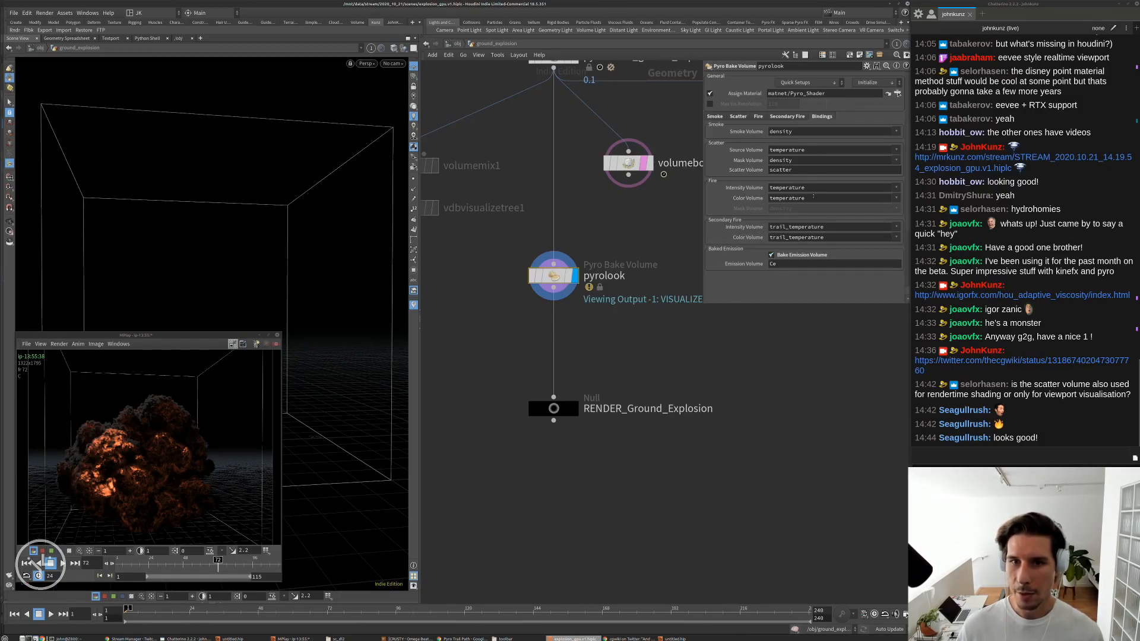
click(786, 257)
click(767, 385)
middle_drag(751, 385, 716, 399)
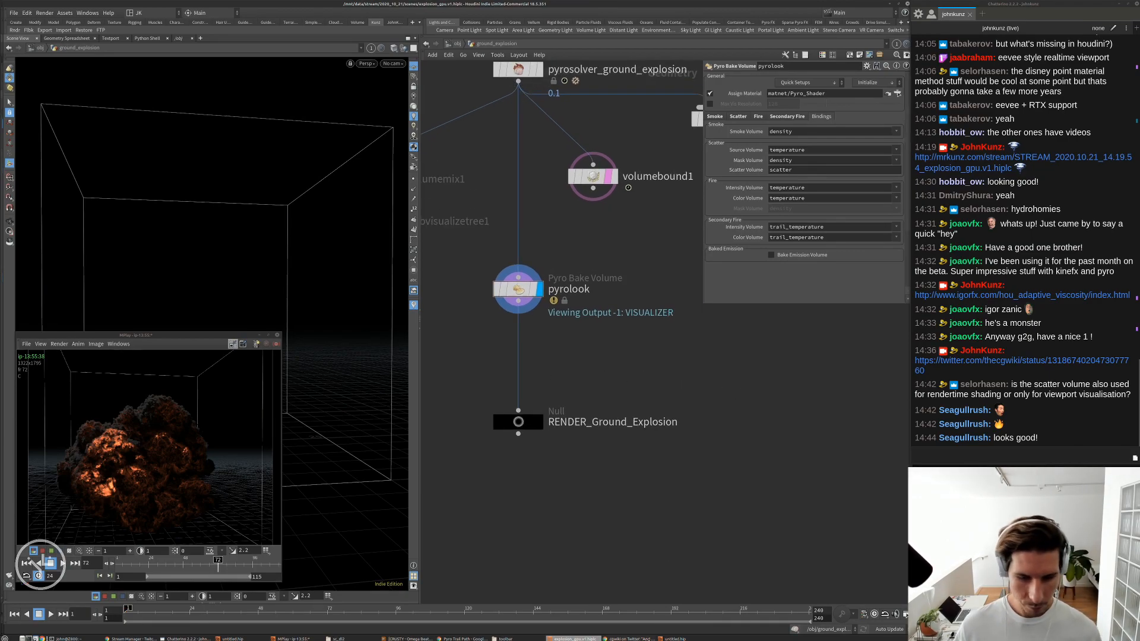
- Close the untitled Houdini session with the Redshift volume test, discarding its changes
click(675, 638)
click(885, 60)
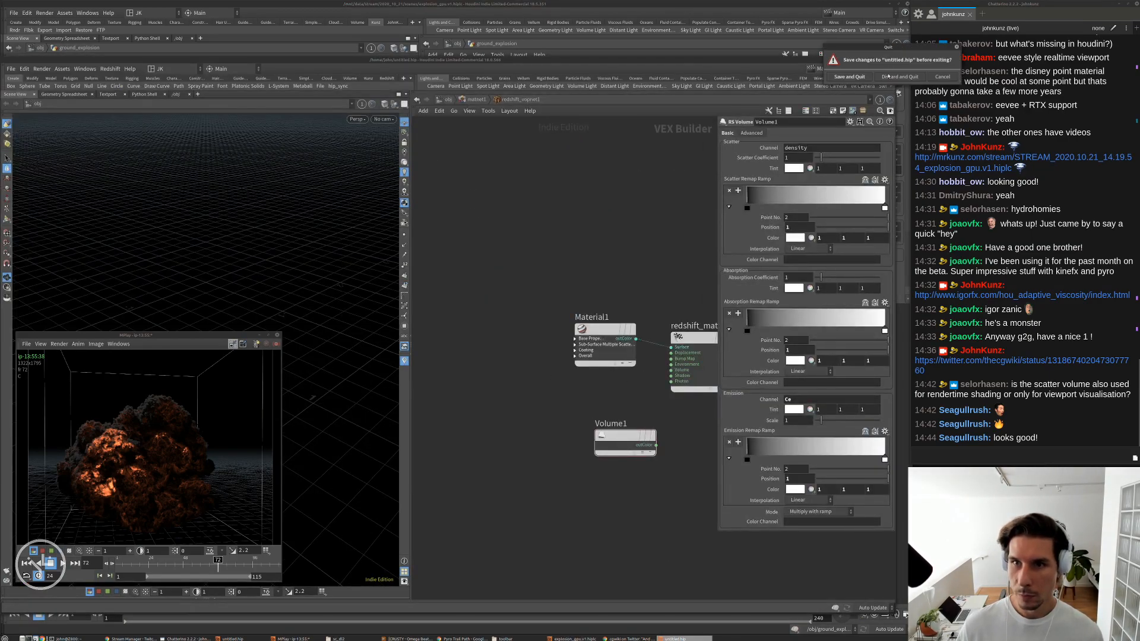
click(900, 77)
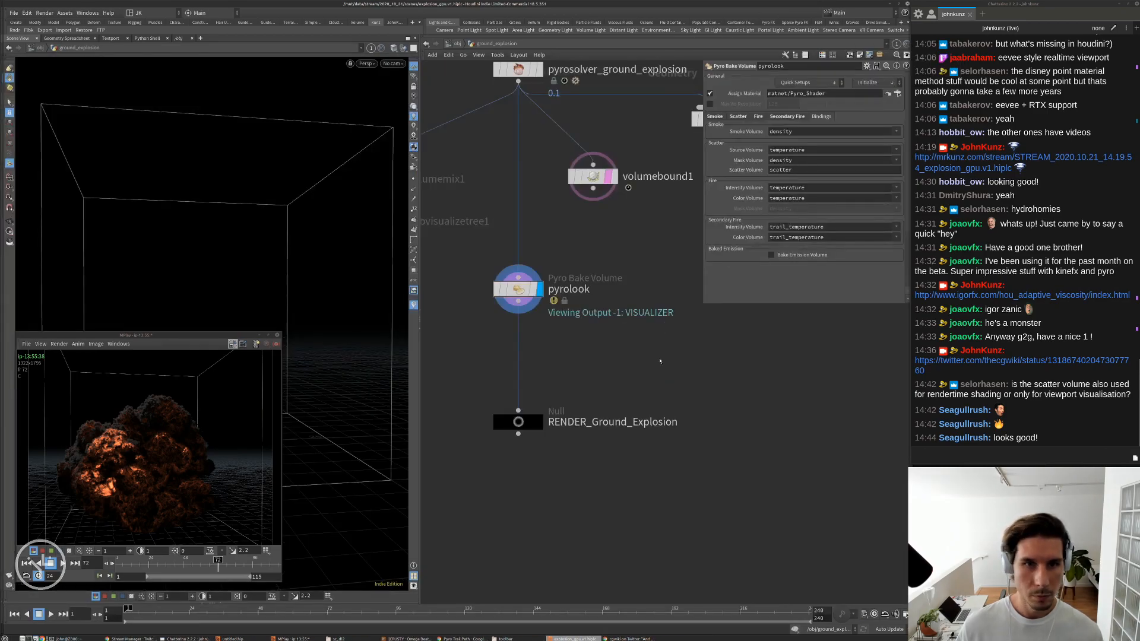
- Play the rendered explosion flipbook in MPlay
middle_drag(651, 379, 657, 348)
click(183, 424)
key(Up)
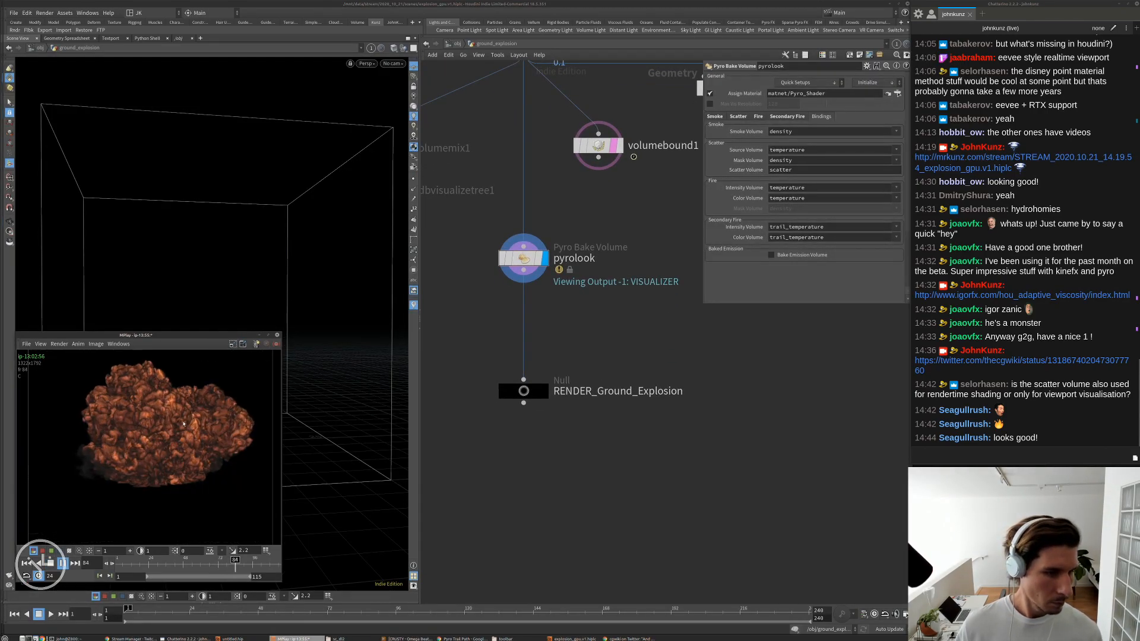
click(578, 455)
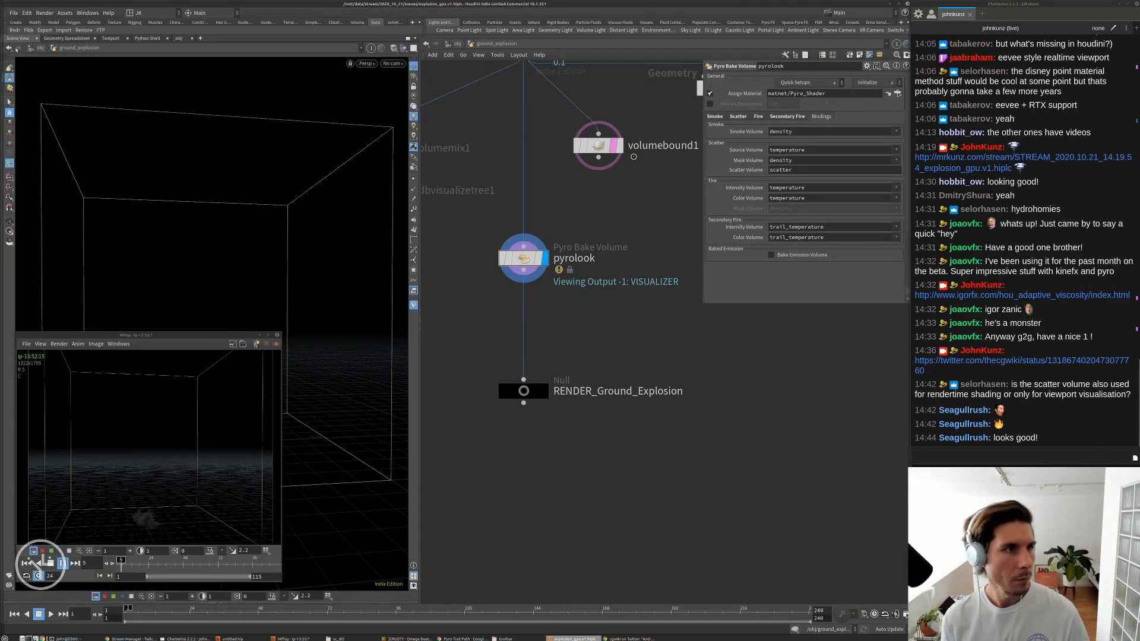
- Save the explosion scene and upload it with the FTP shelf tool
click(18, 16)
click(28, 57)
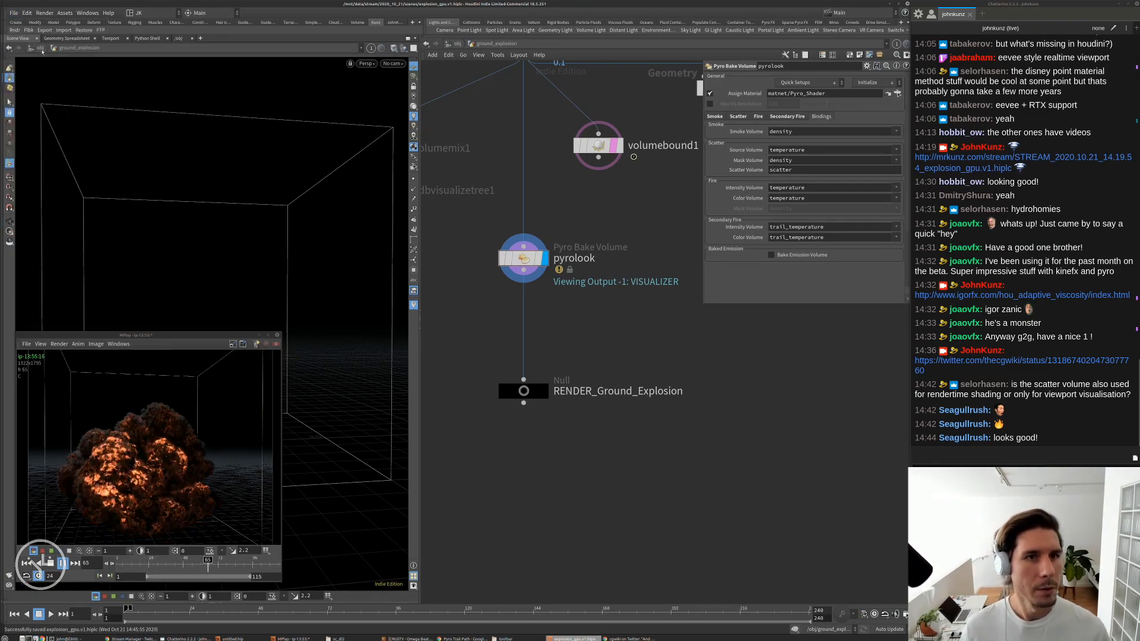
click(100, 29)
- Move and enlarge the MPlay window, stop the flipbook at frame 70 and inspect the explosion up close
alt+drag(171, 362, 260, 325)
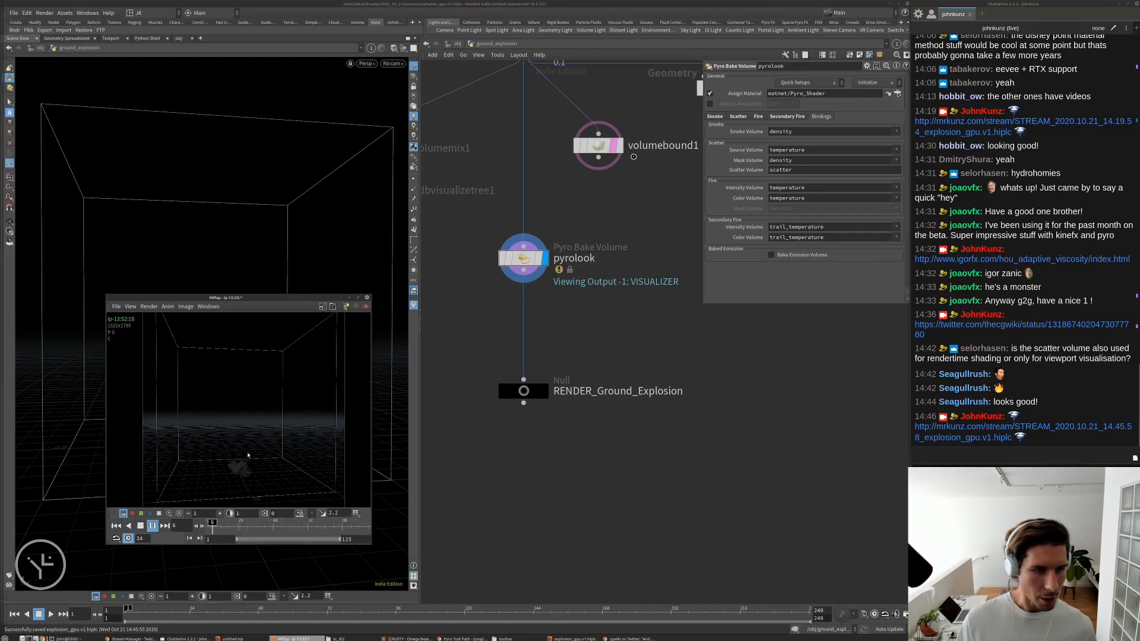
mouse_move(288, 527)
mouse_down()
mouse_move(324, 528)
mouse_move(305, 528)
mouse_up()
key(1)
key(3)
drag(368, 296, 440, 91)
scroll(275, 328, up, 4)
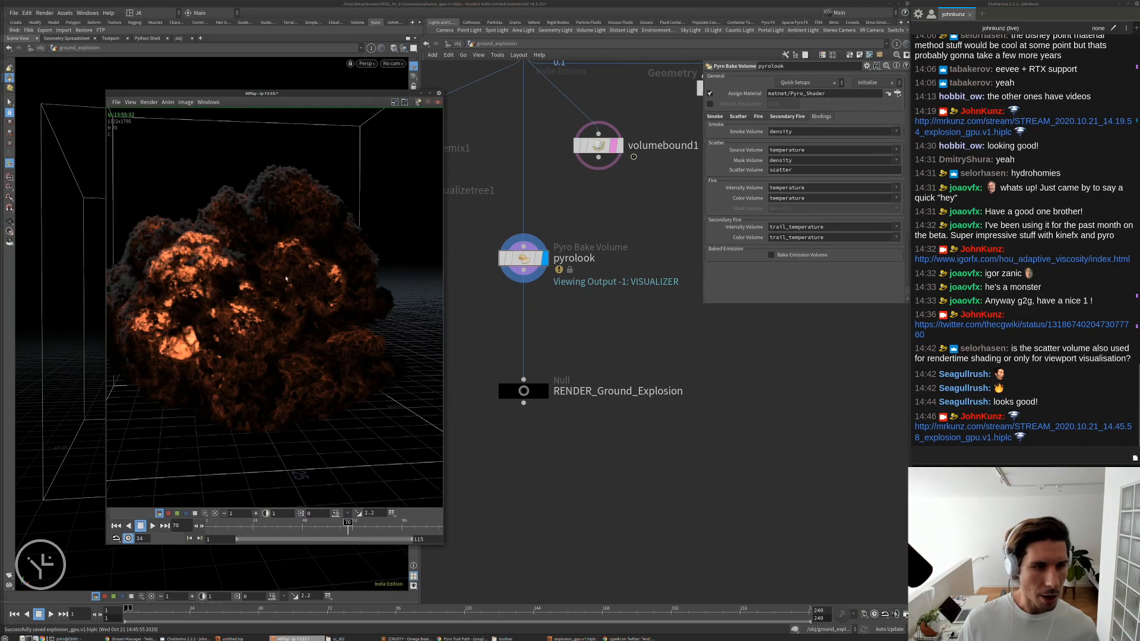
scroll(534, 252, up, 2)
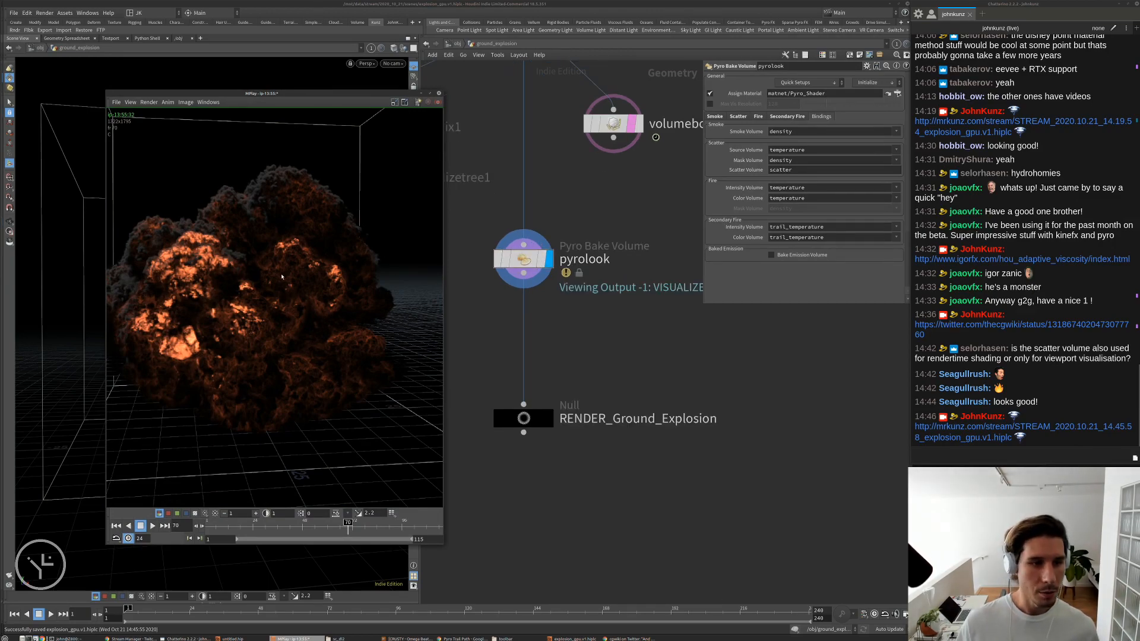
- Look over the nodes around pyrosolver_ground_explosion and show the shelf with the Simple simulation tools
middle_drag(546, 348, 574, 375)
scroll(574, 375, down, 3)
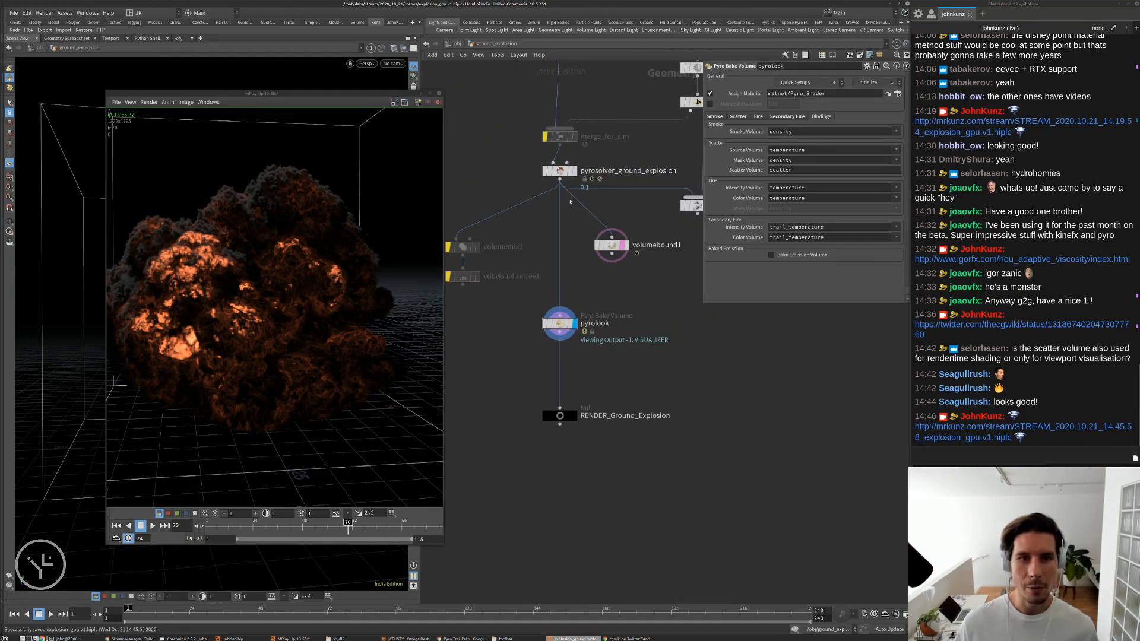
middle_drag(570, 204, 568, 241)
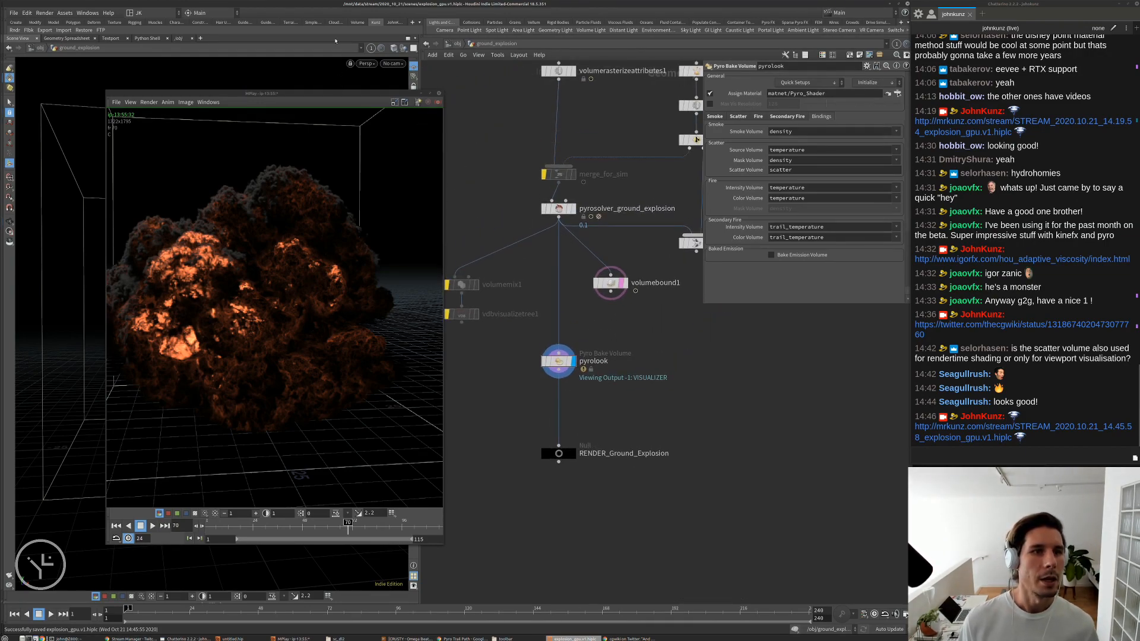
click(308, 23)
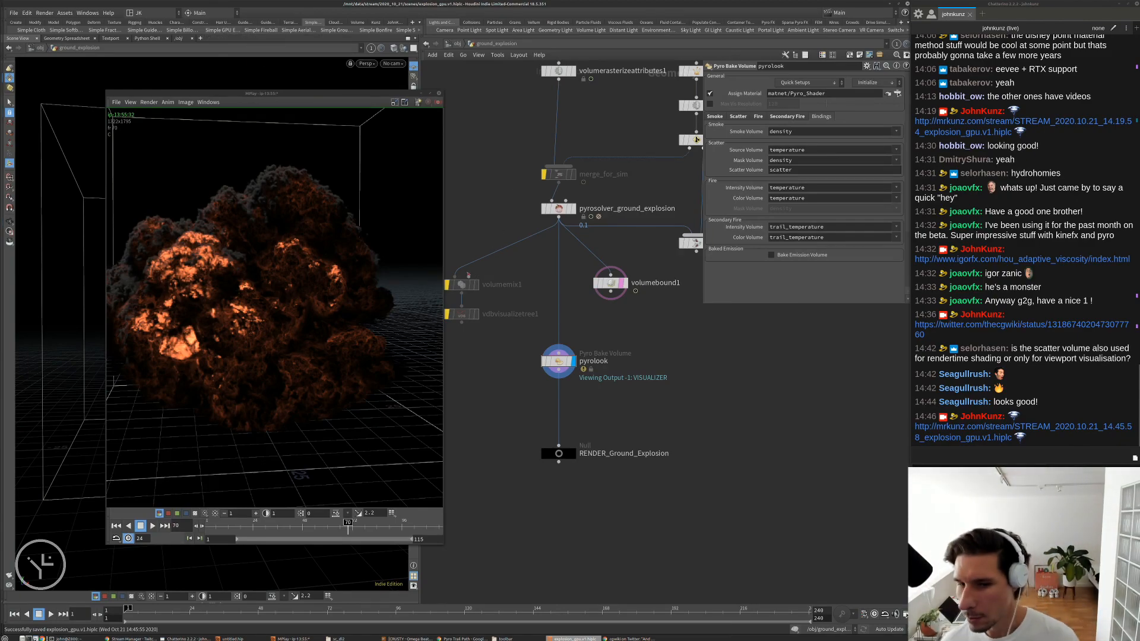
- Set the flipbook to frame 64 and look over the fire trail nodes from pyrotrailpath_side to merge_firetrails
scroll(255, 287, down, 4)
drag(244, 522, 336, 525)
middle_drag(526, 320, 454, 453)
scroll(590, 230, up, 4)
scroll(590, 230, down, 2)
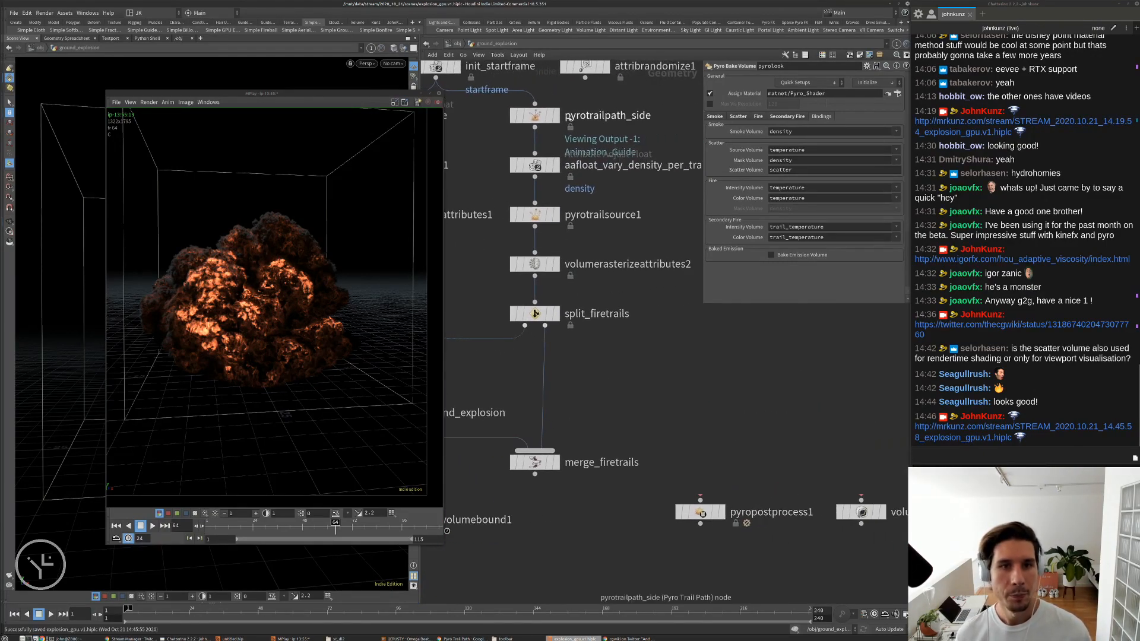
scroll(510, 170, down, 2)
scroll(510, 170, up, 2)
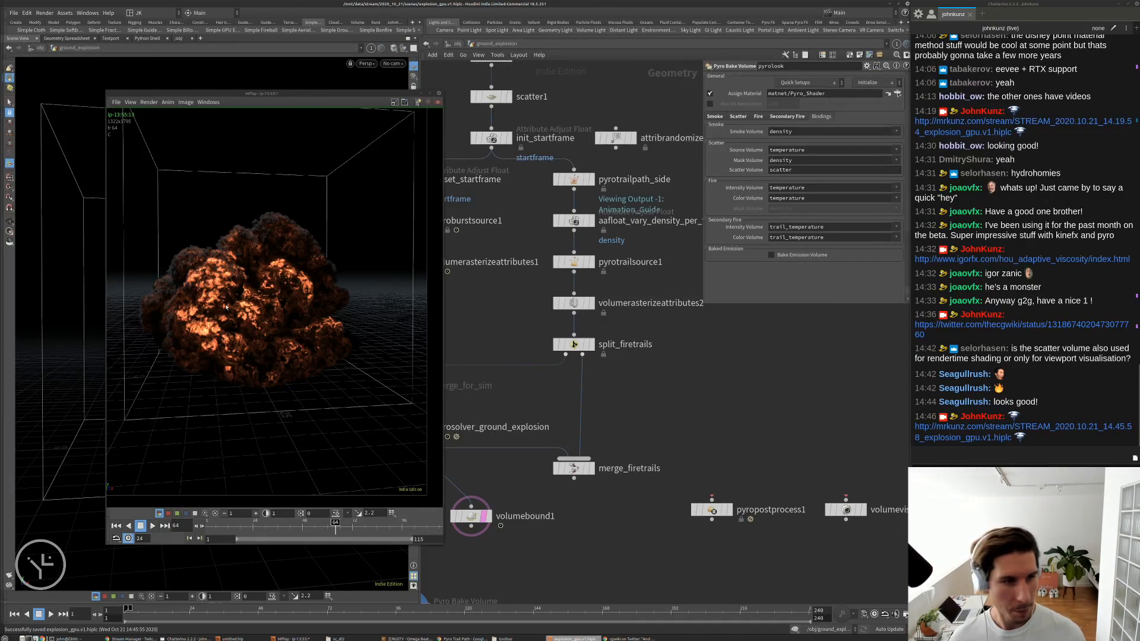
scroll(226, 307, down, 2)
scroll(225, 312, up, 2)
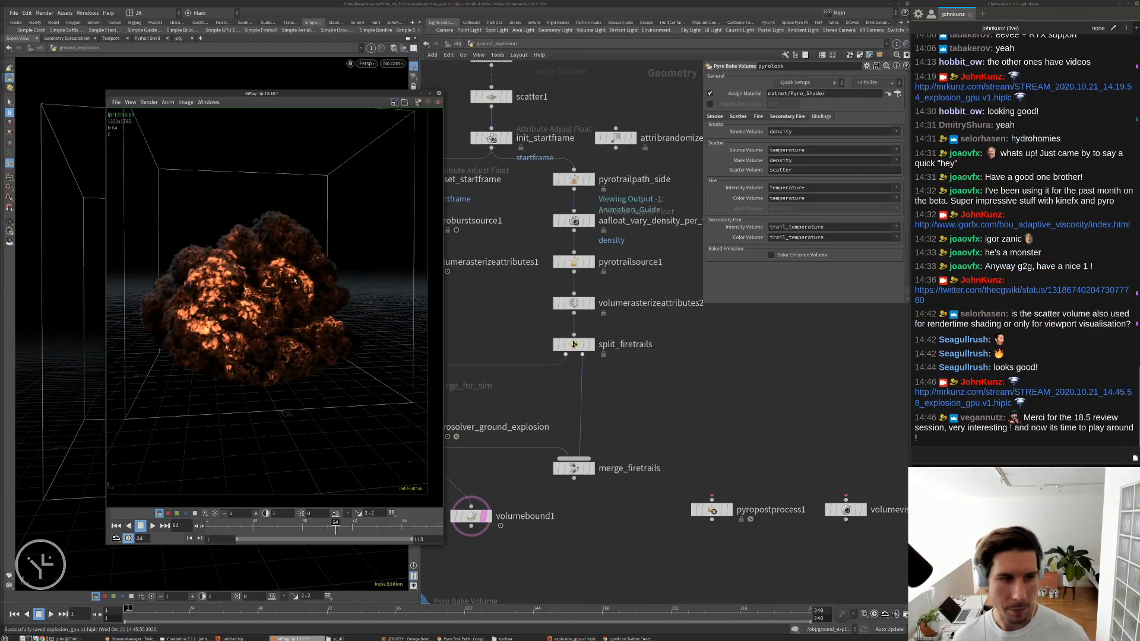
- Examine the fire and smoke detail of the explosion at several magnifications in the flipbook
scroll(210, 317, up, 2)
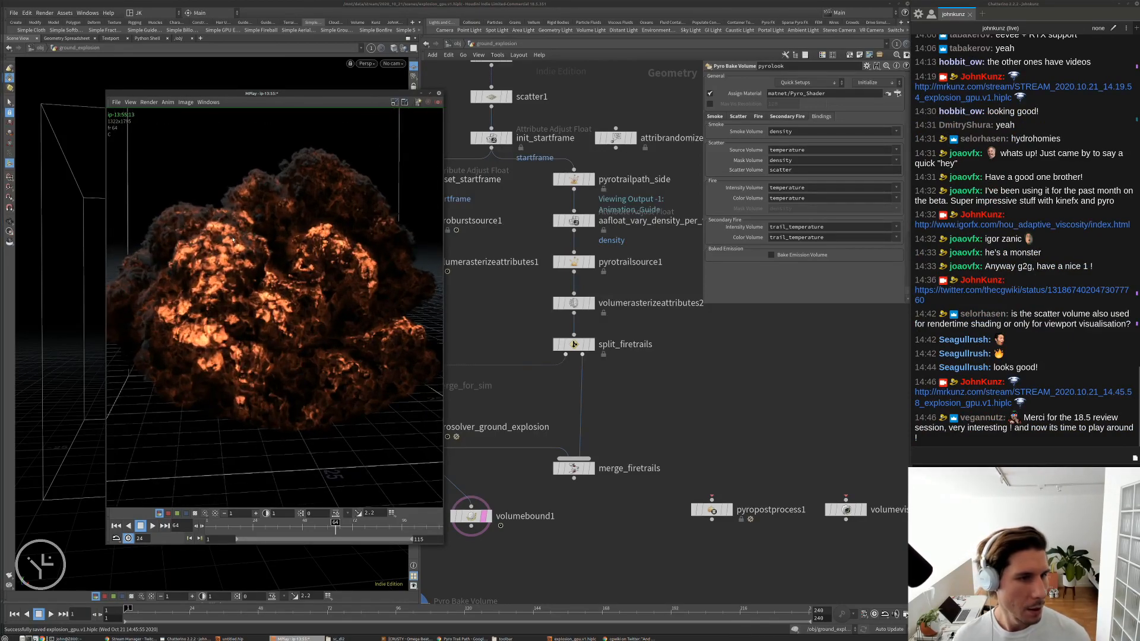
scroll(232, 240, down, 2)
scroll(232, 249, up, 2)
scroll(230, 261, down, 3)
scroll(230, 271, down, 2)
scroll(235, 264, up, 2)
scroll(282, 263, up, 2)
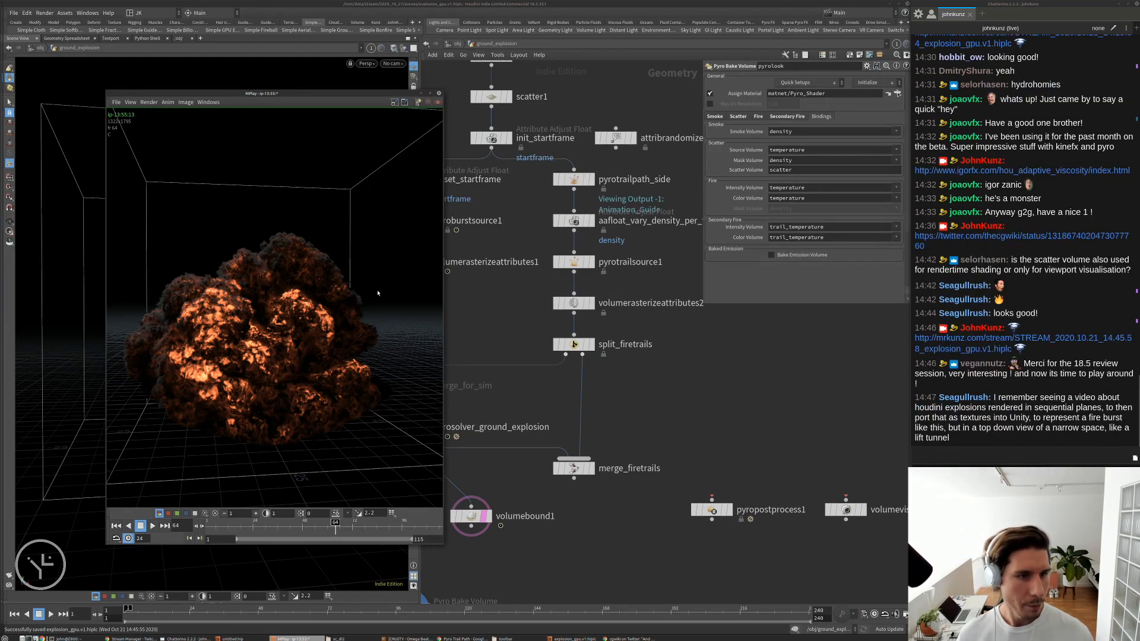
- Check the node info of volumebound1 and pyrosolver_ground_explosion, reading the solver's volume resolution
click(805, 391)
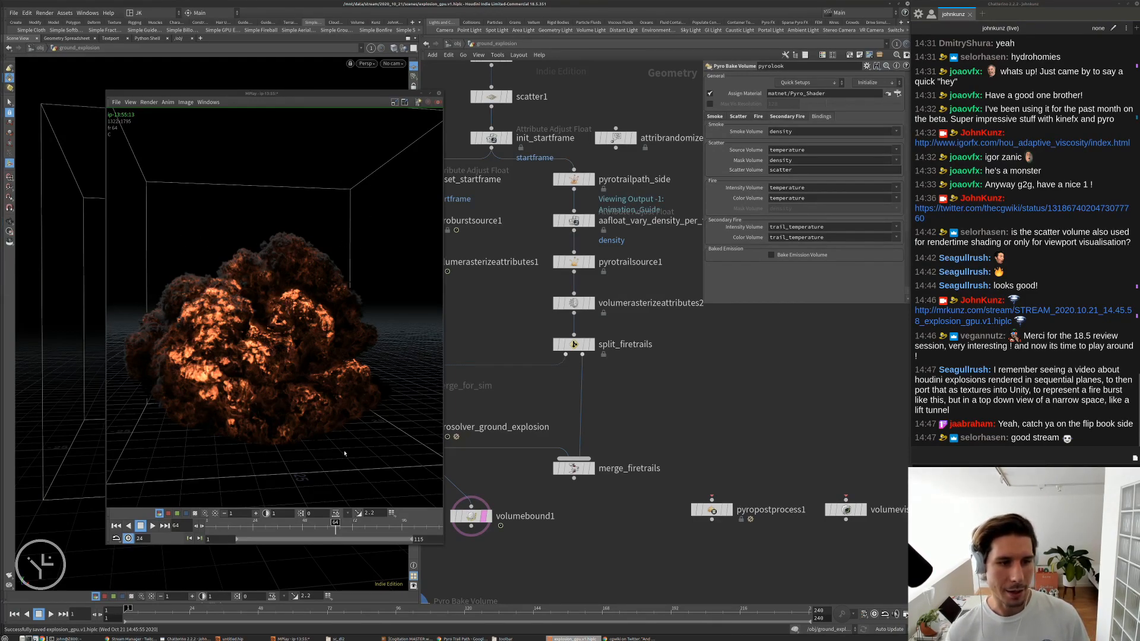
middle_drag(499, 476, 638, 436)
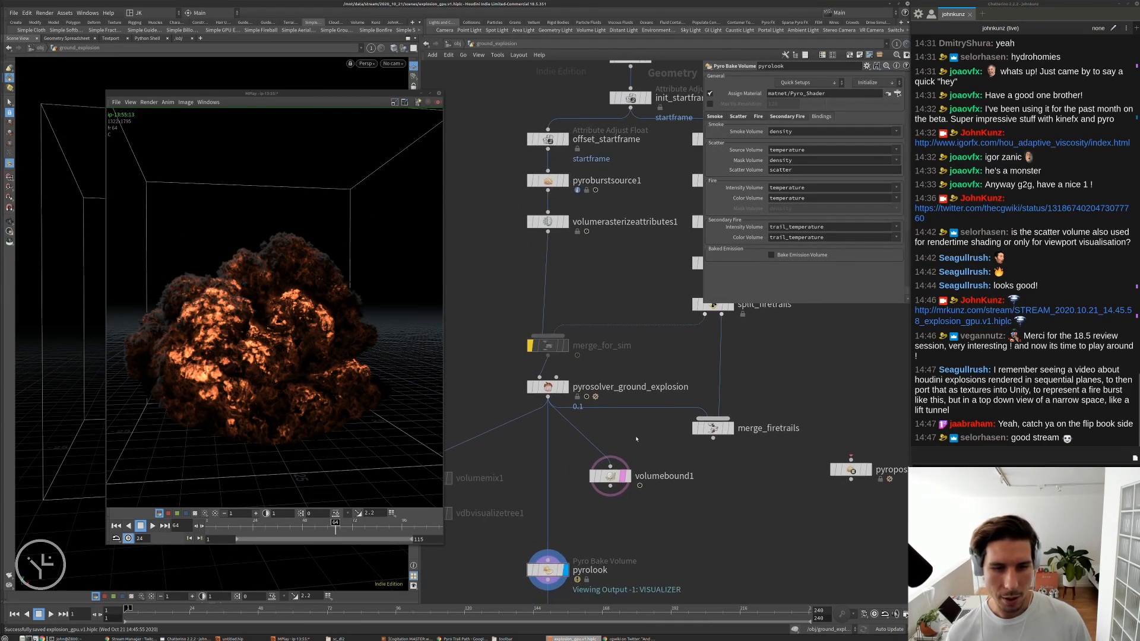
middle_click(609, 475)
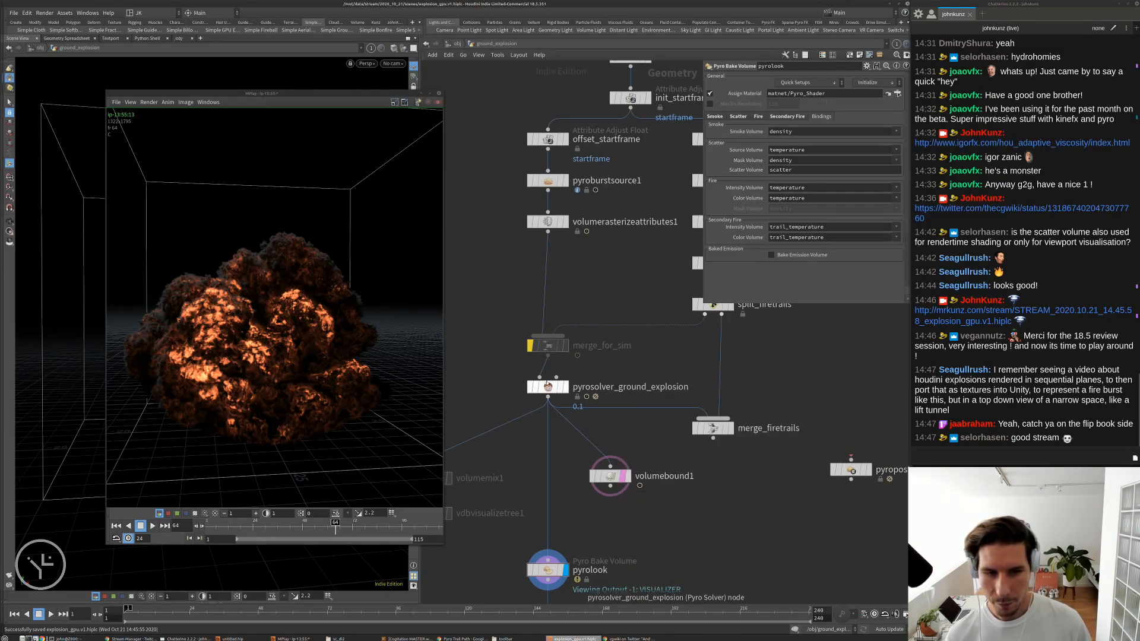
middle_click(548, 386)
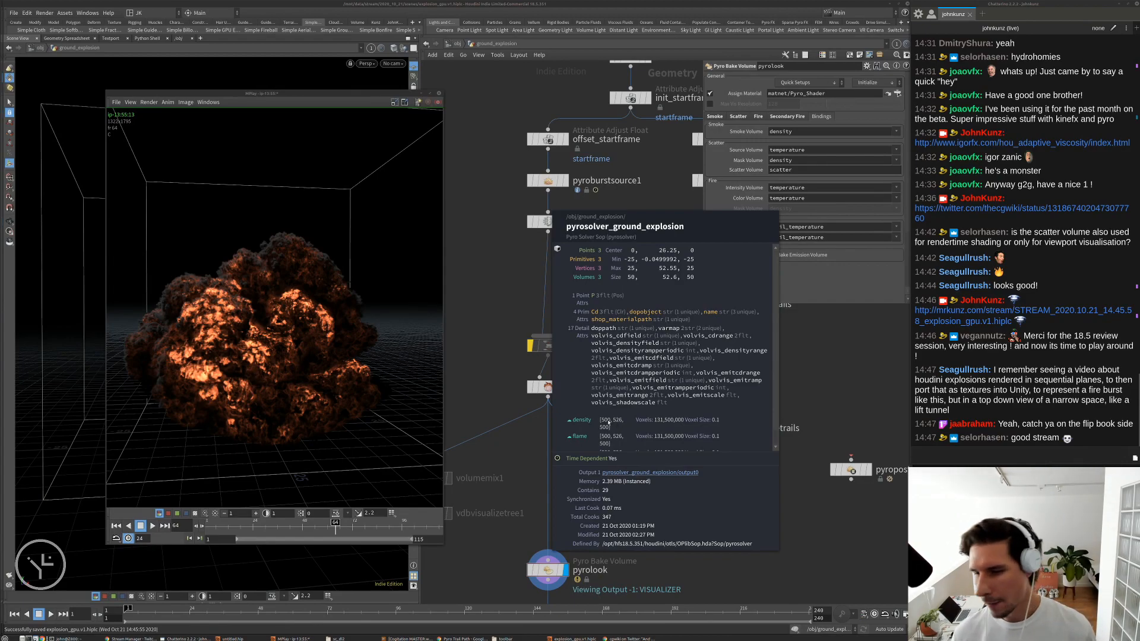
middle_drag(609, 422, 607, 420)
- Examine the overall explosion shape within its bounding box in the frame 64 flipbook image
click(295, 309)
scroll(293, 326, down, 2)
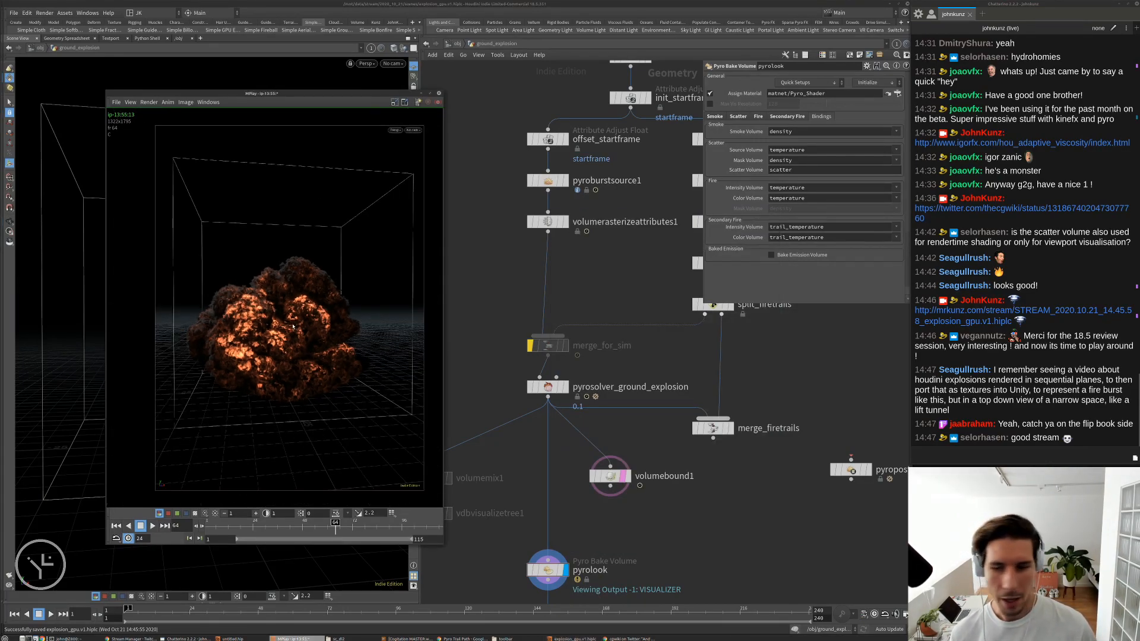
scroll(301, 334, up, 2)
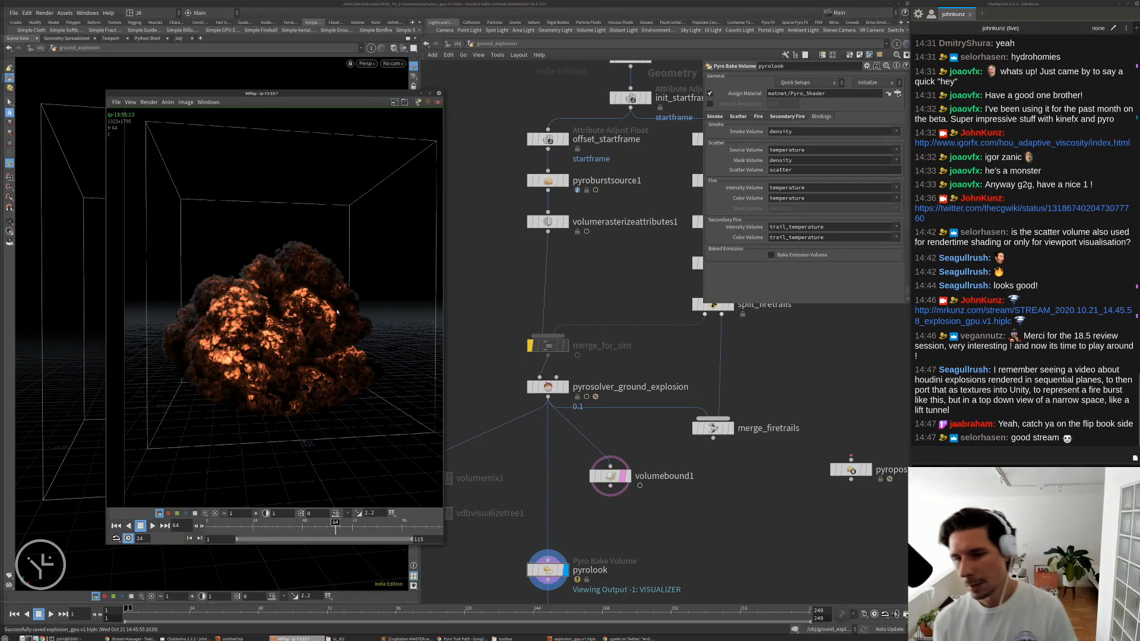
scroll(336, 316, down, 2)
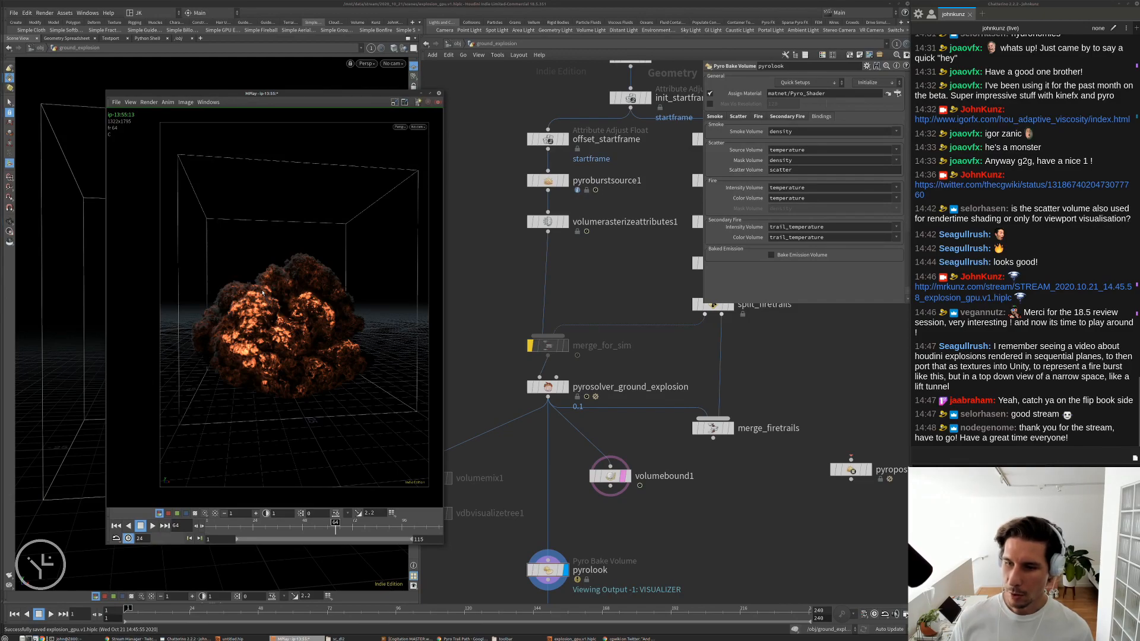
scroll(351, 329, down, 2)
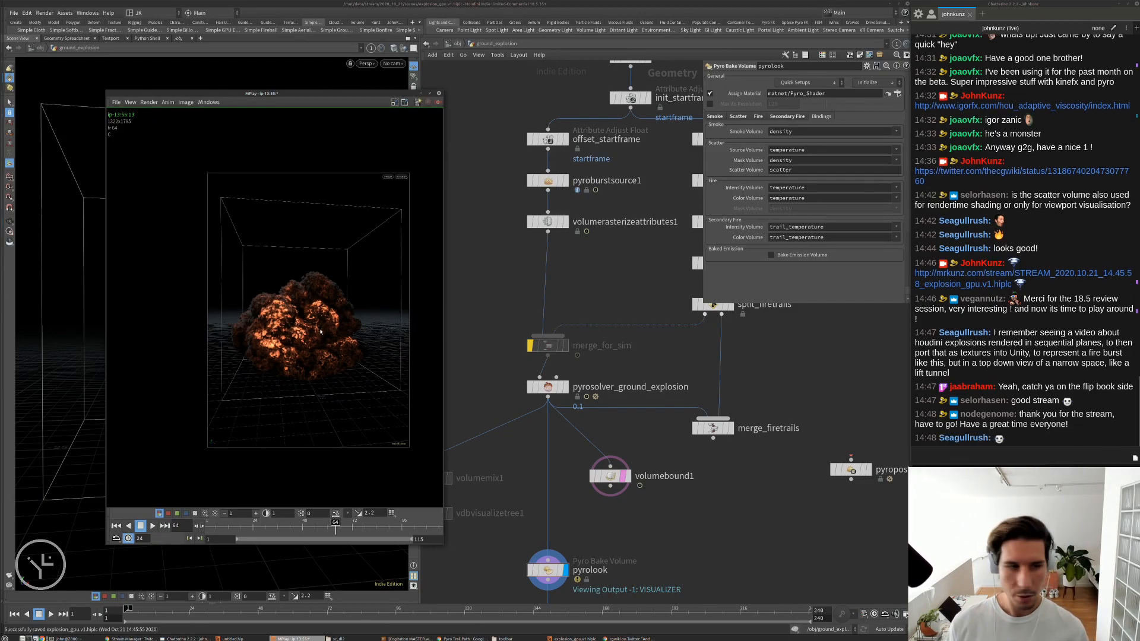
scroll(308, 326, up, 3)
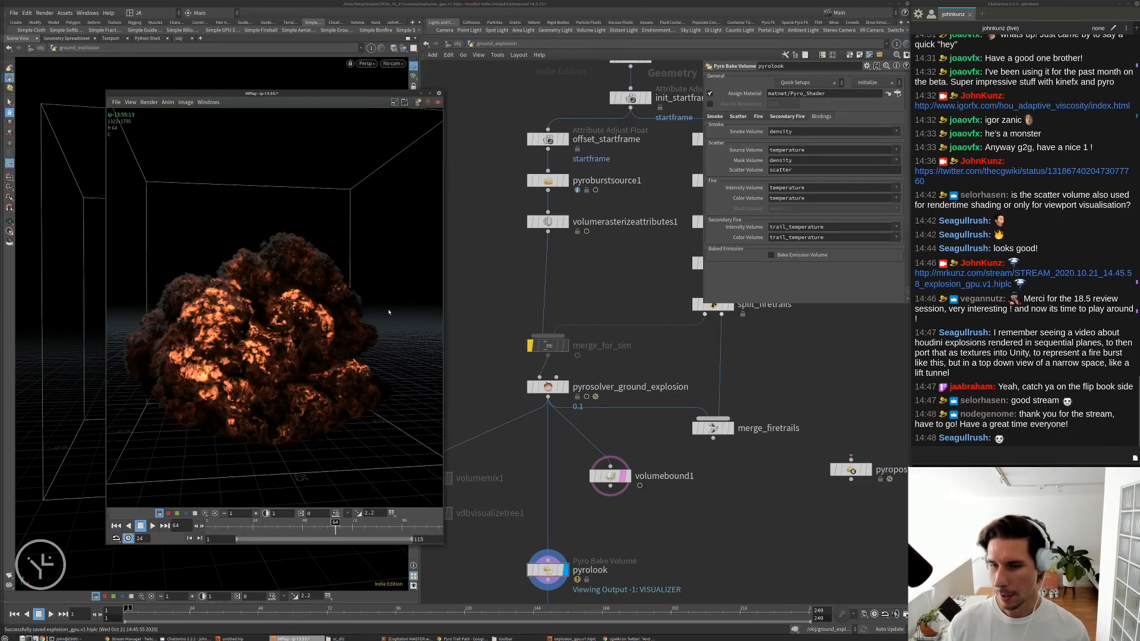
scroll(347, 326, down, 2)
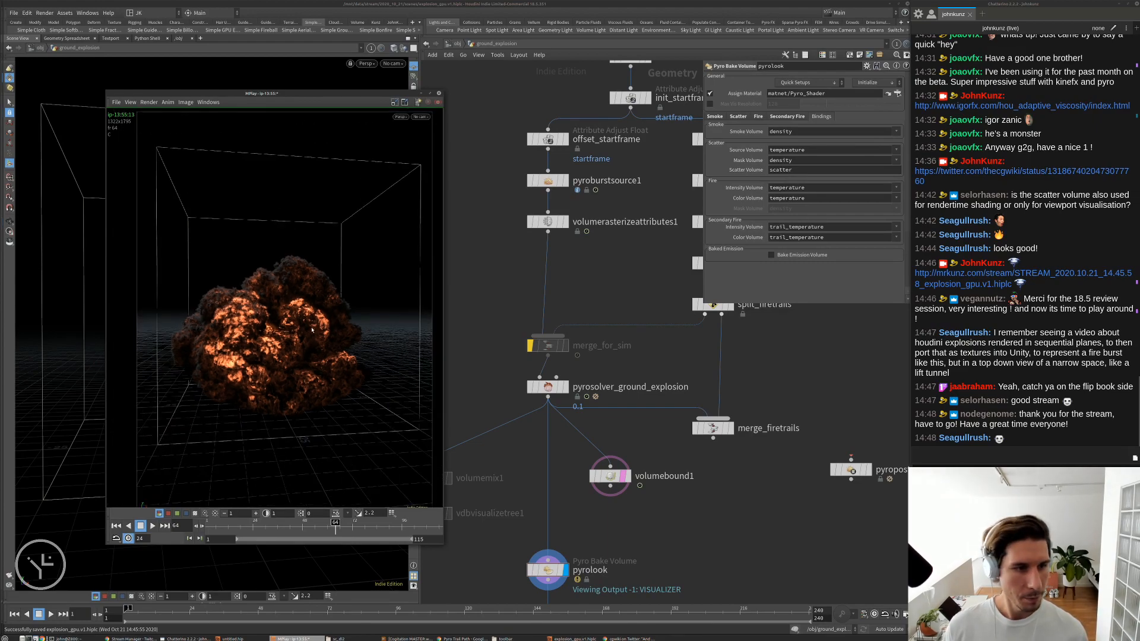
click(532, 276)
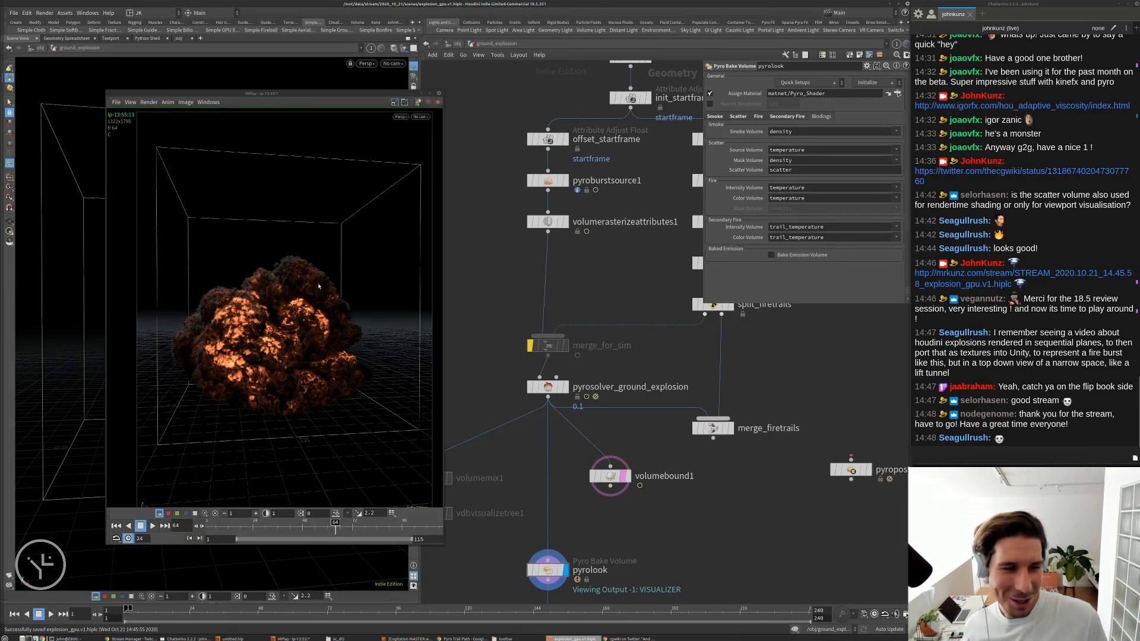
scroll(276, 323, down, 2)
scroll(296, 363, up, 1)
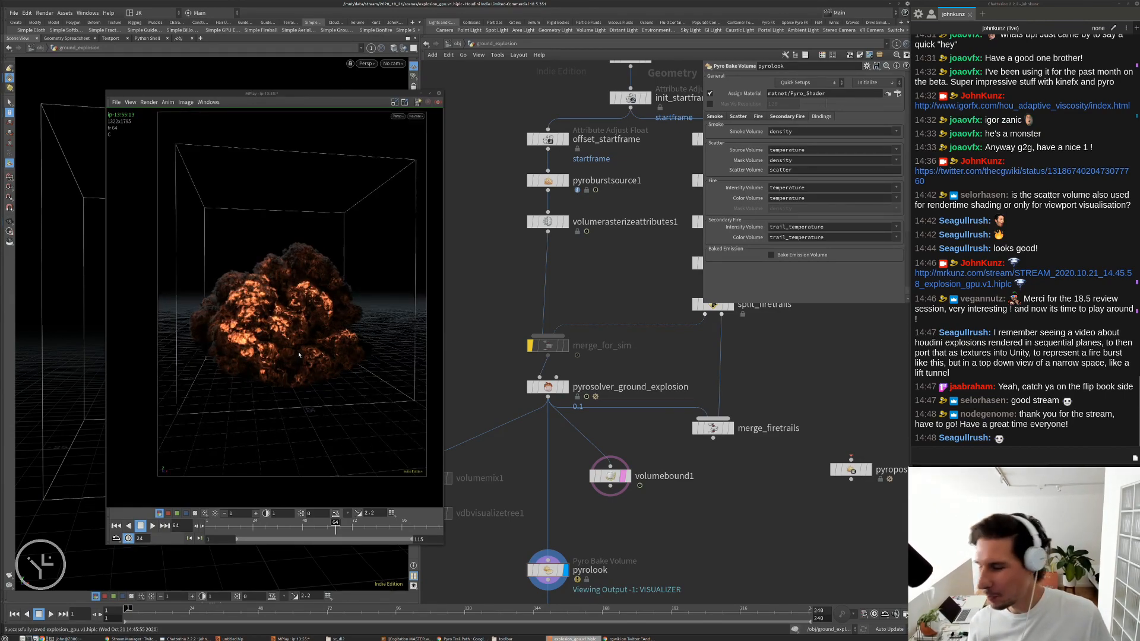